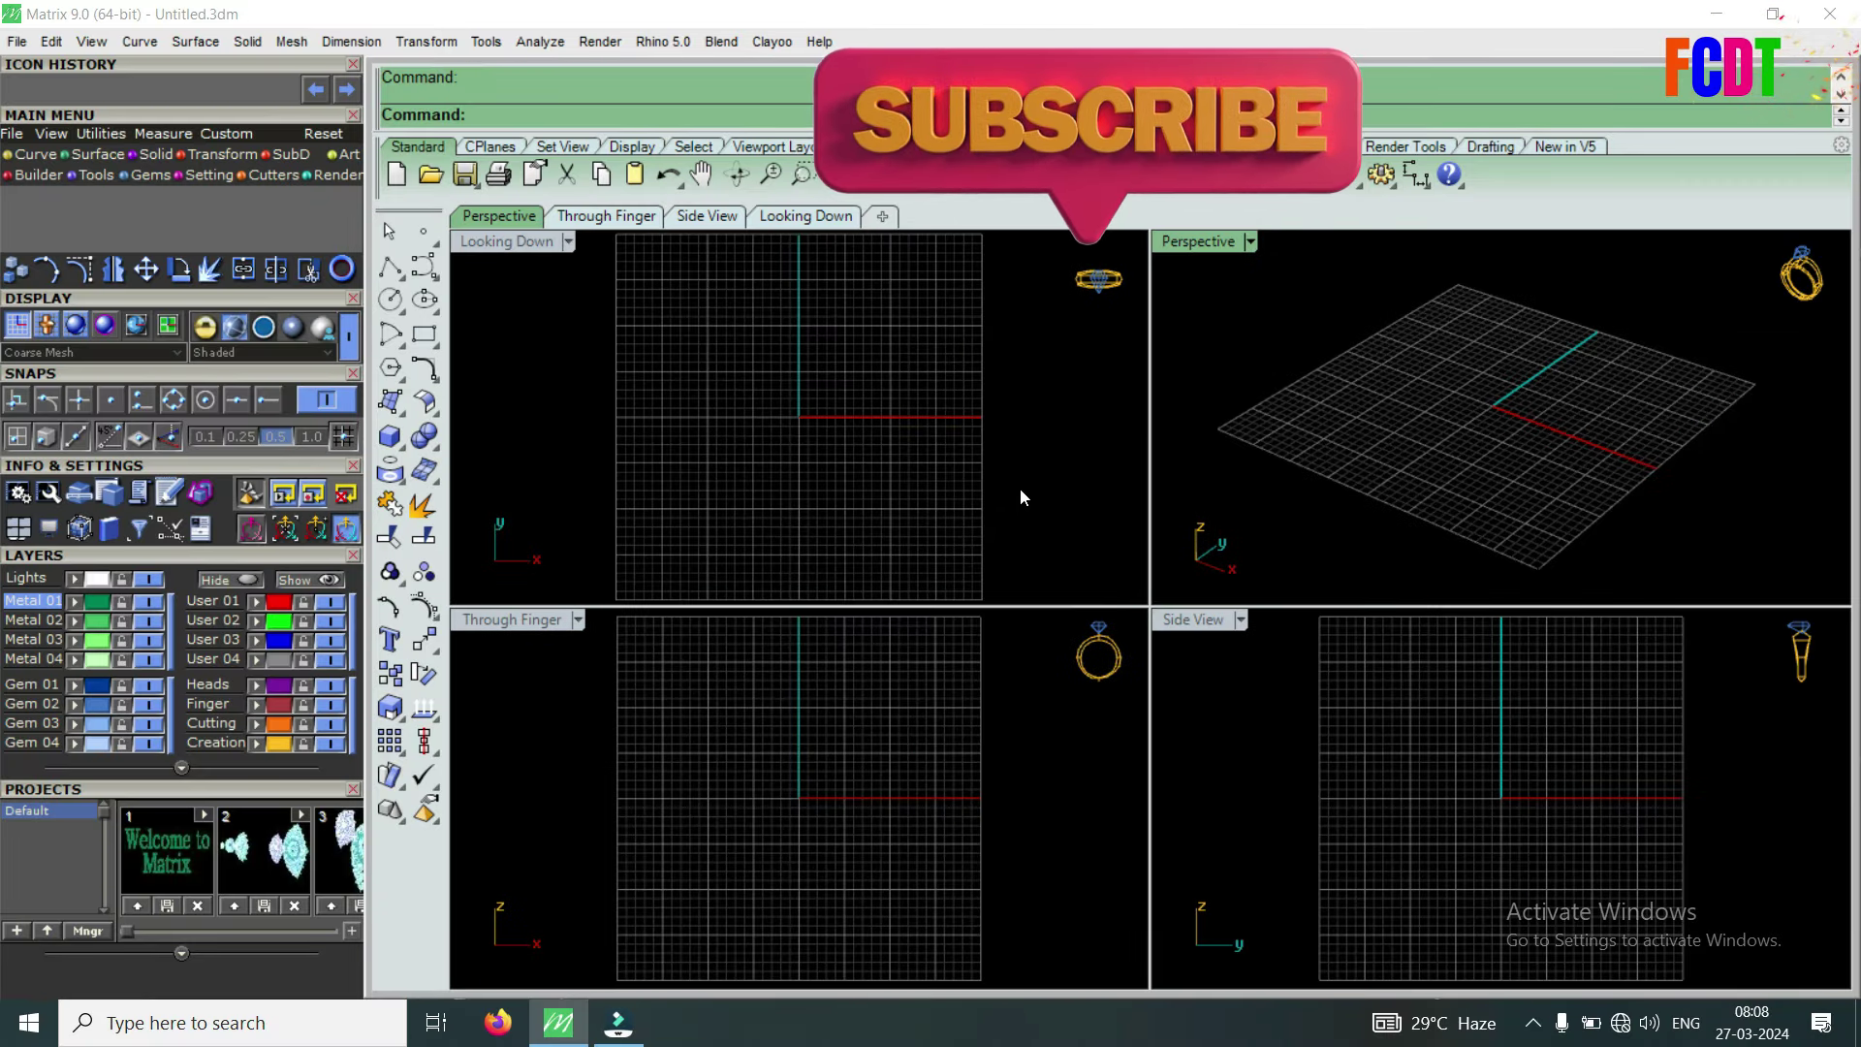
In Render > Properties' Grid page, turn off Show grid lines and set Grid line count to 200
scroll(1019, 487, down, 2)
scroll(984, 434, down, 2)
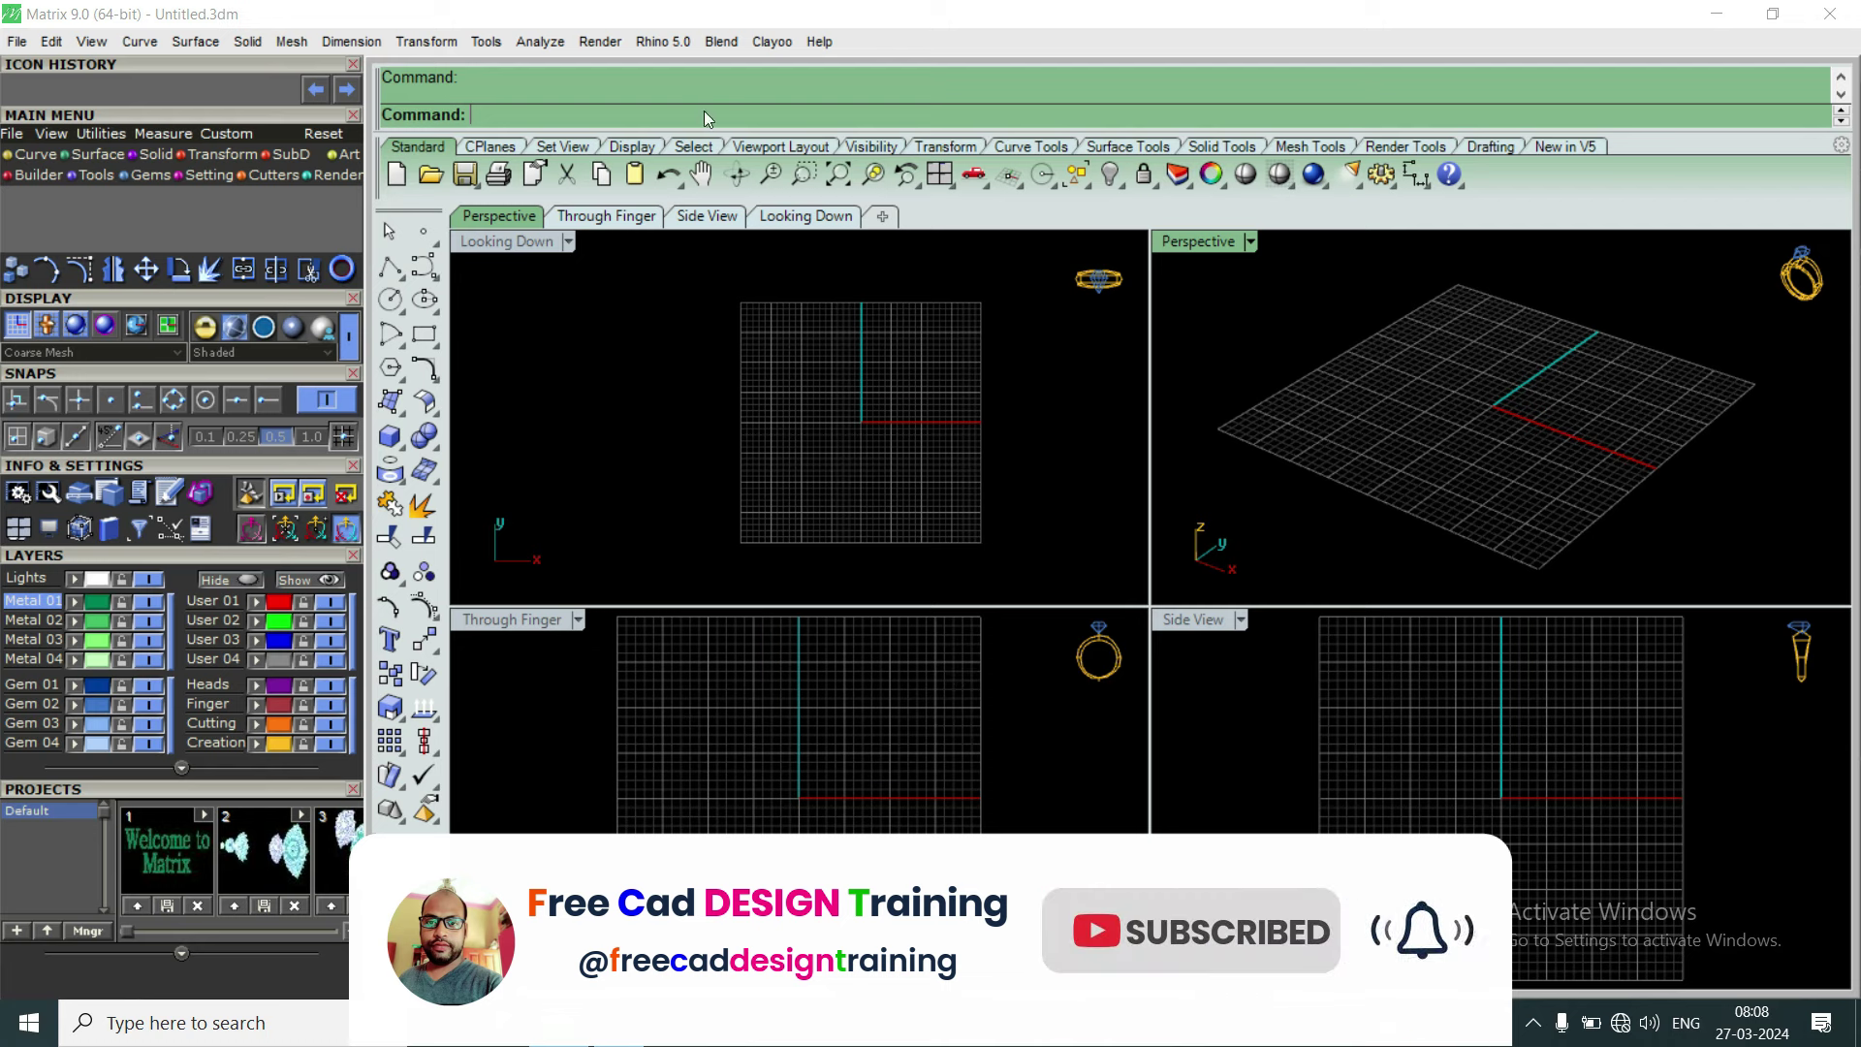
click(585, 44)
mouse_move(698, 648)
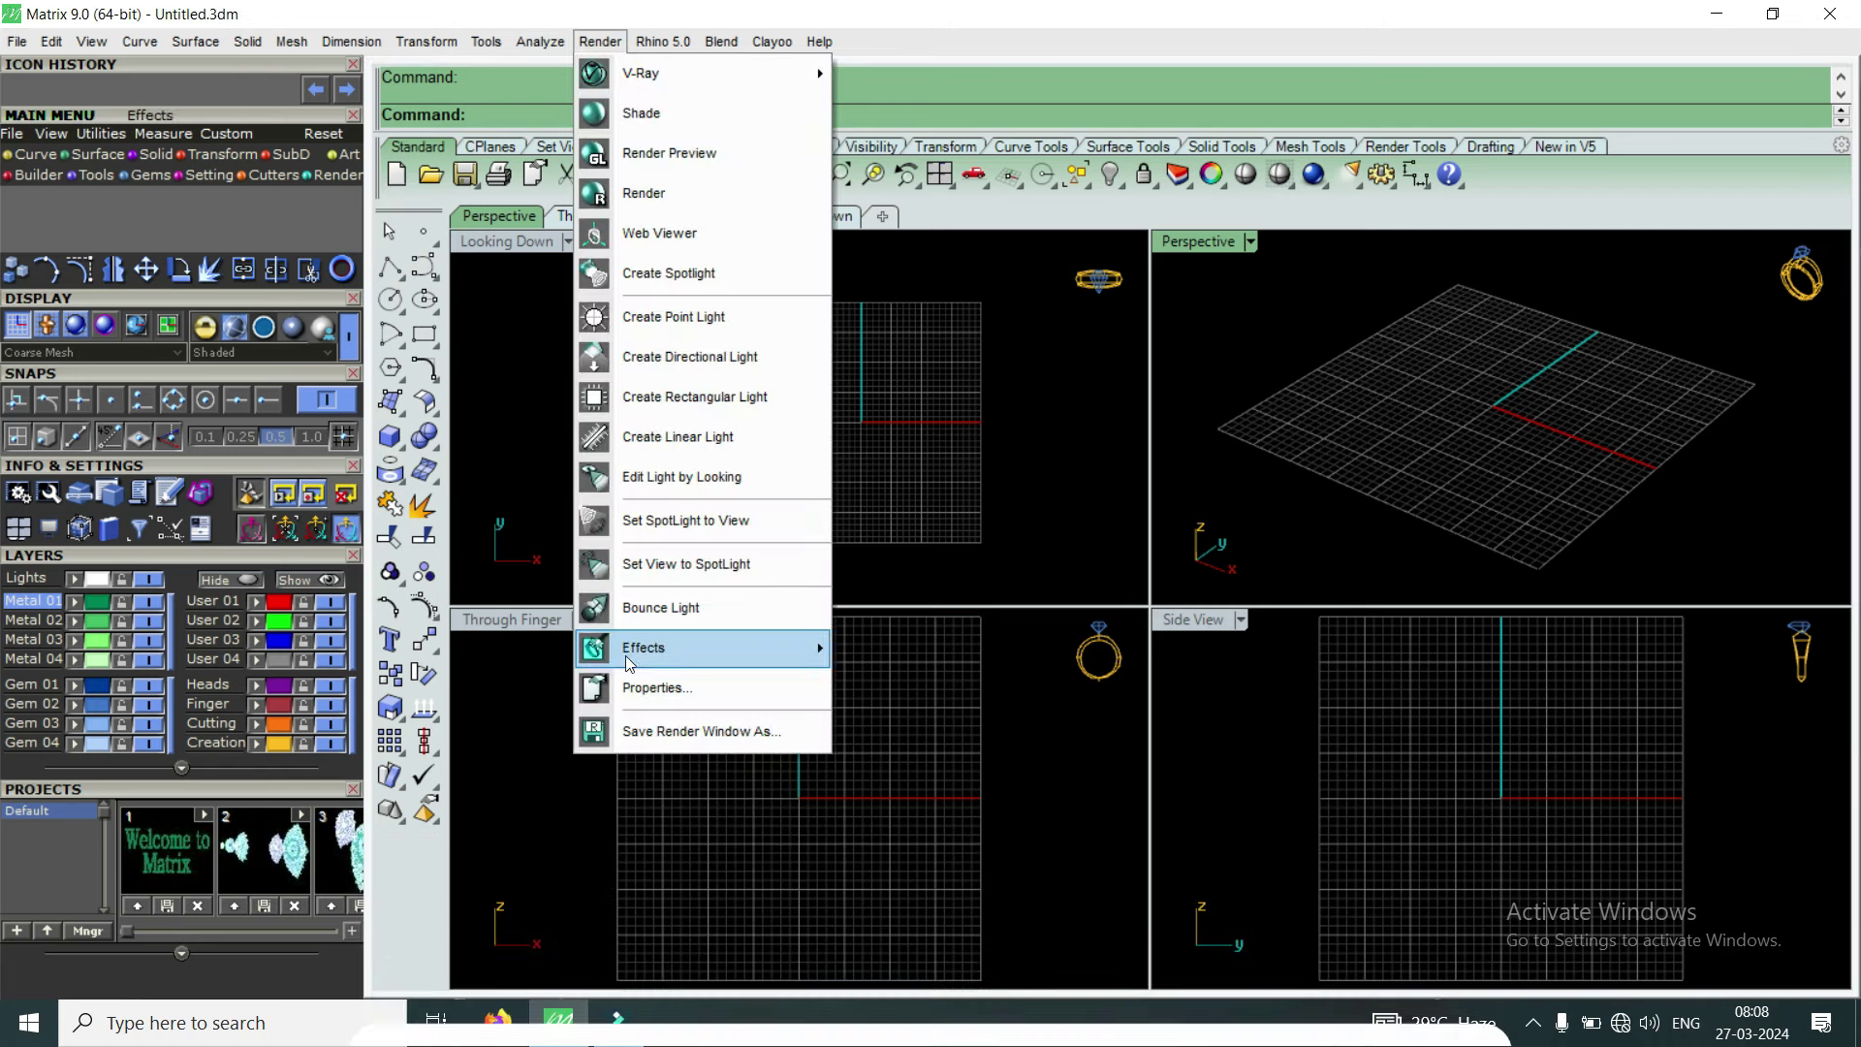
click(642, 688)
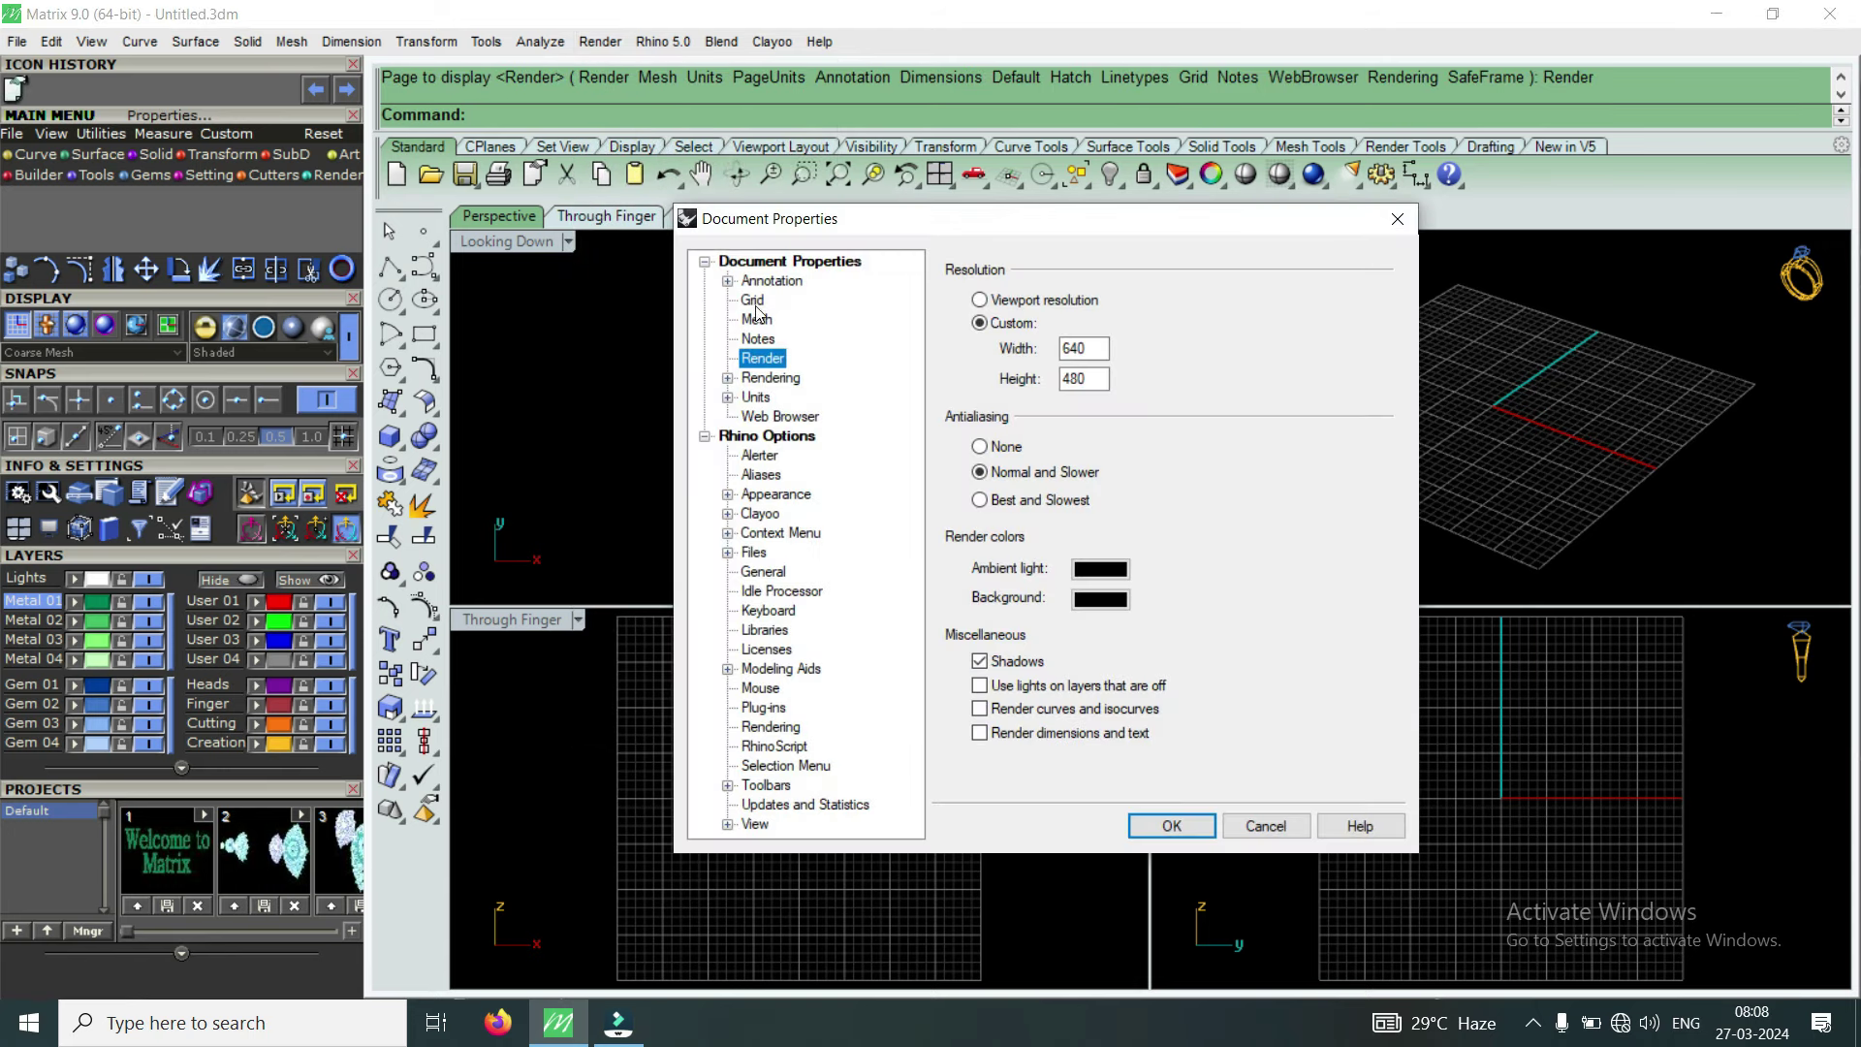
click(756, 306)
click(978, 482)
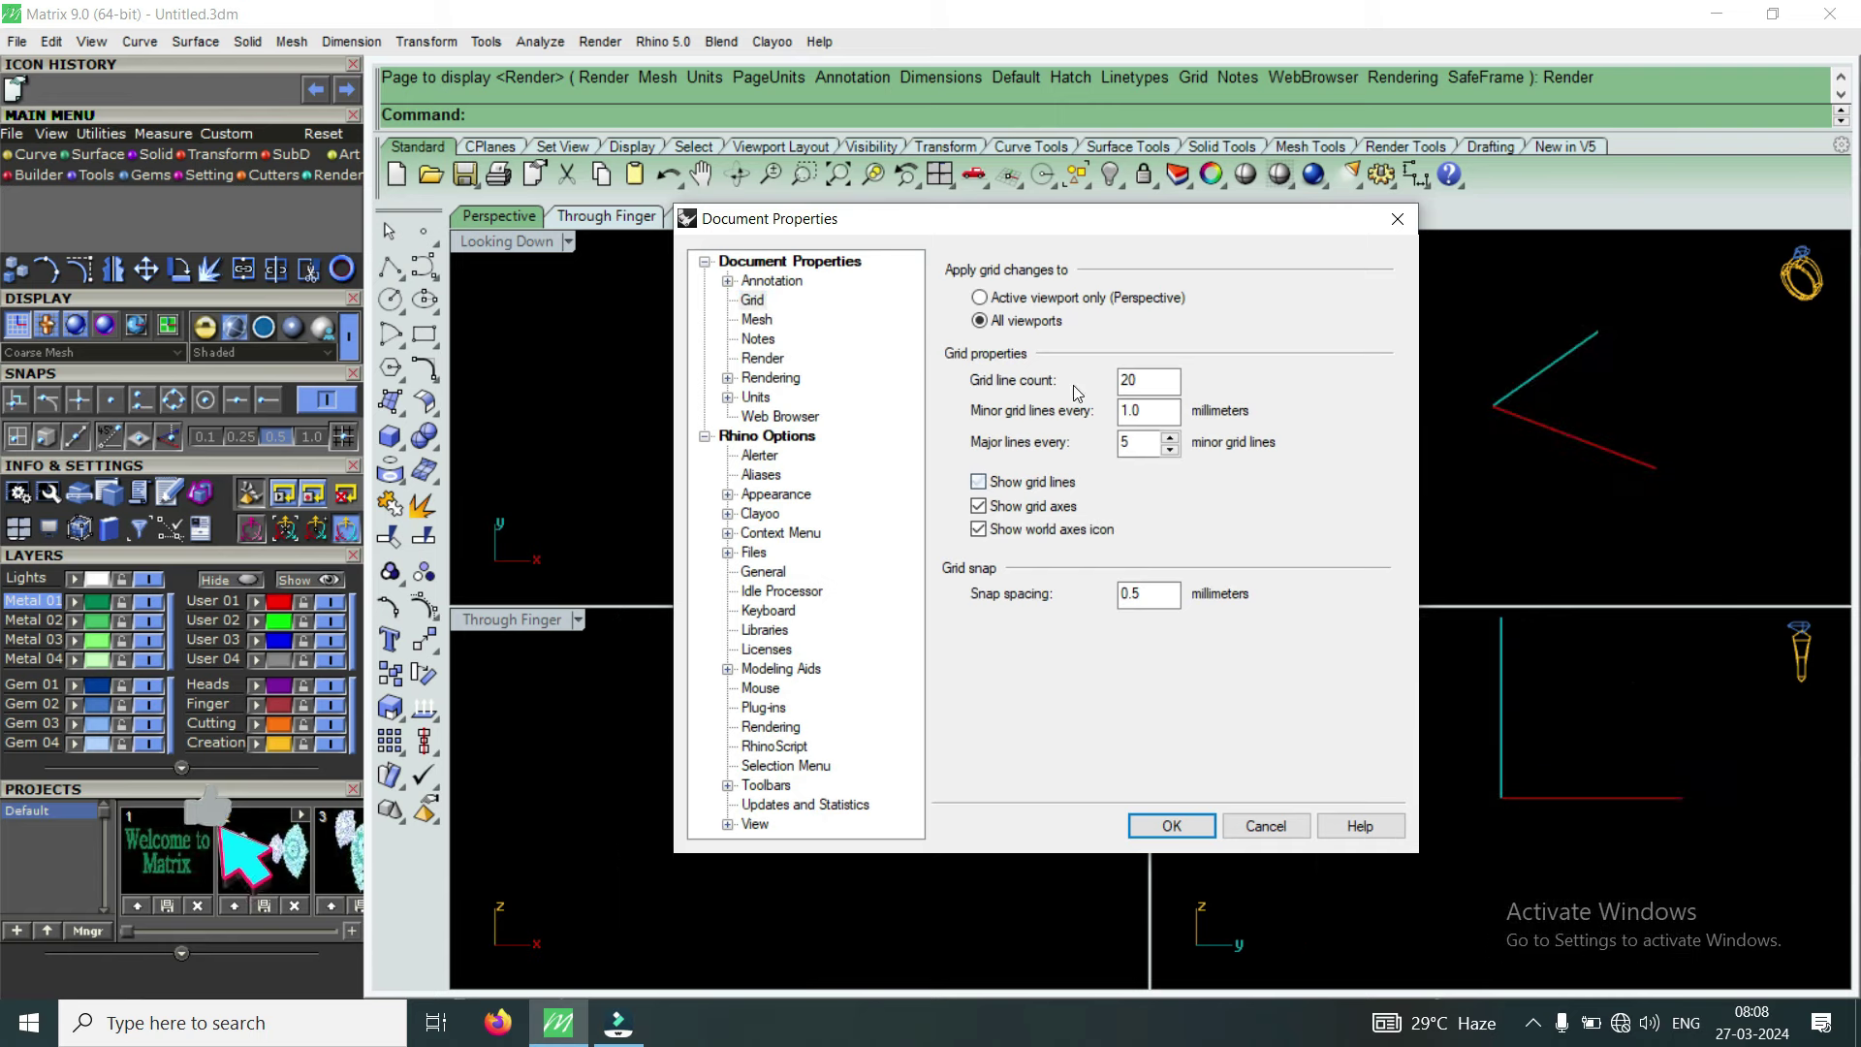
click(1147, 381)
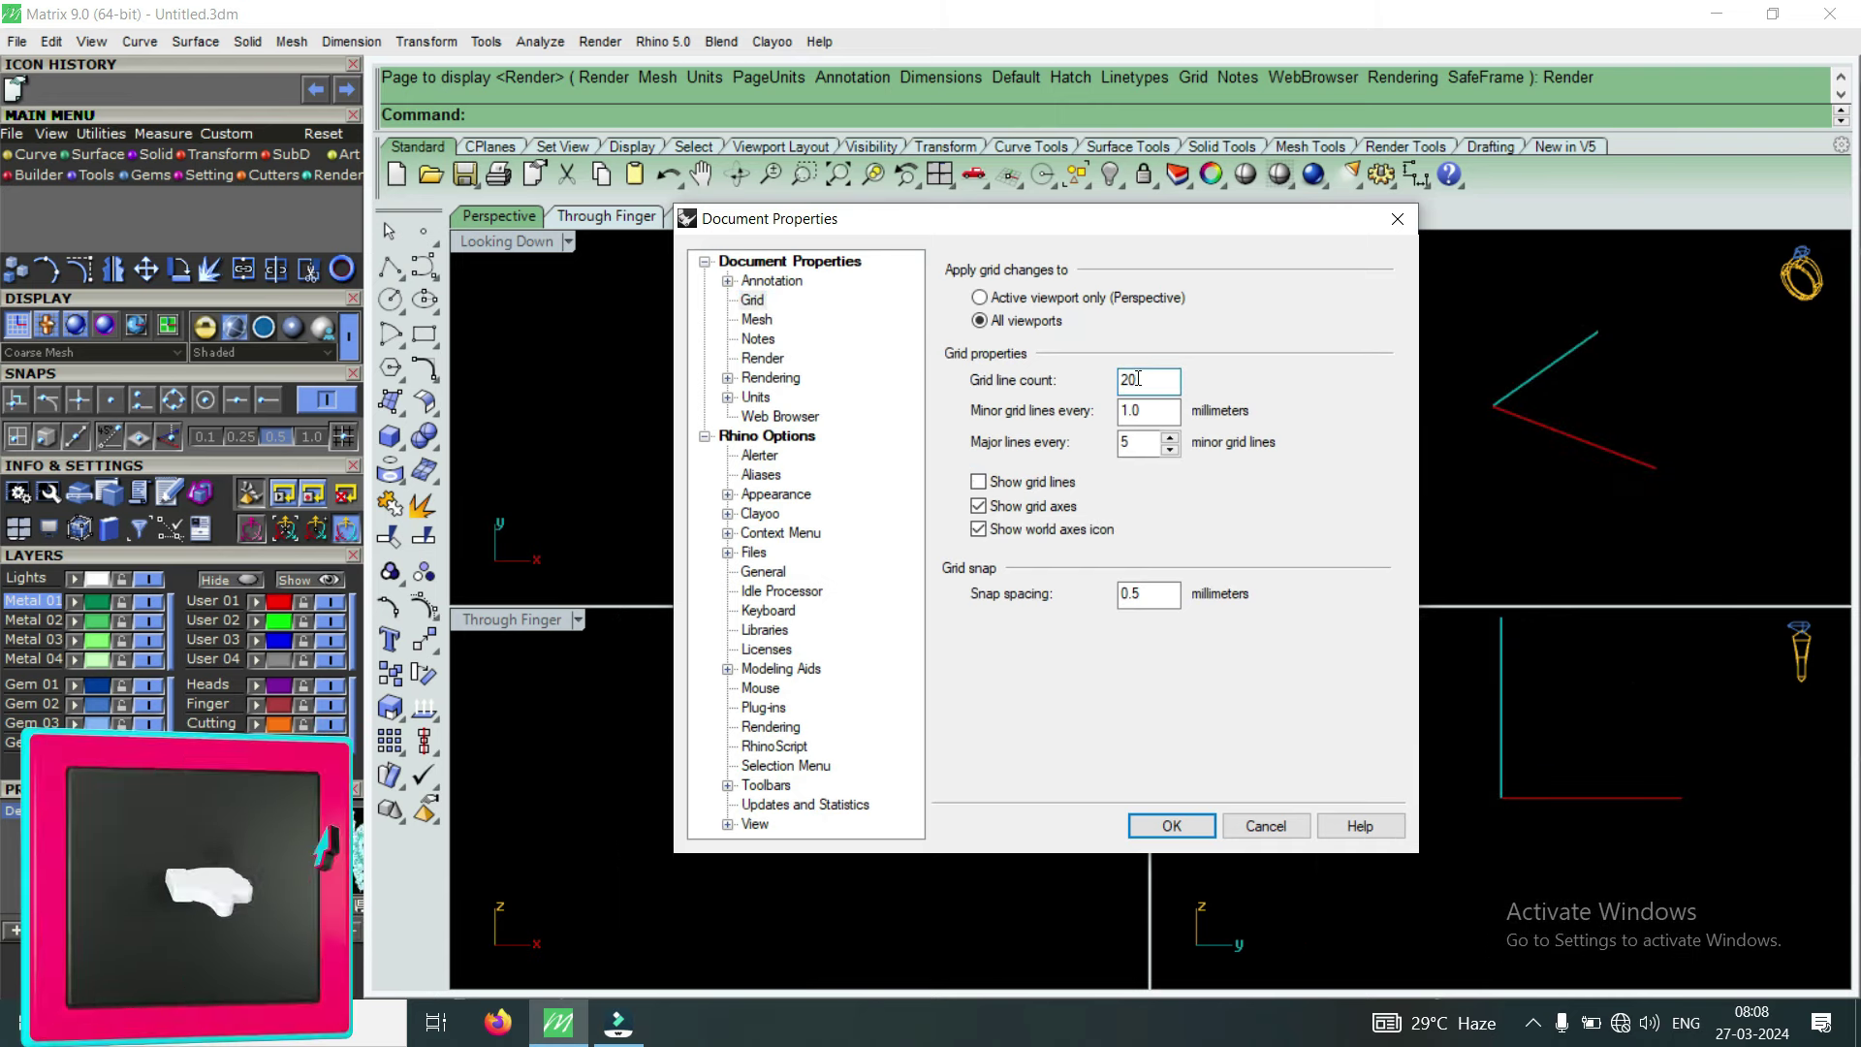
text(0)
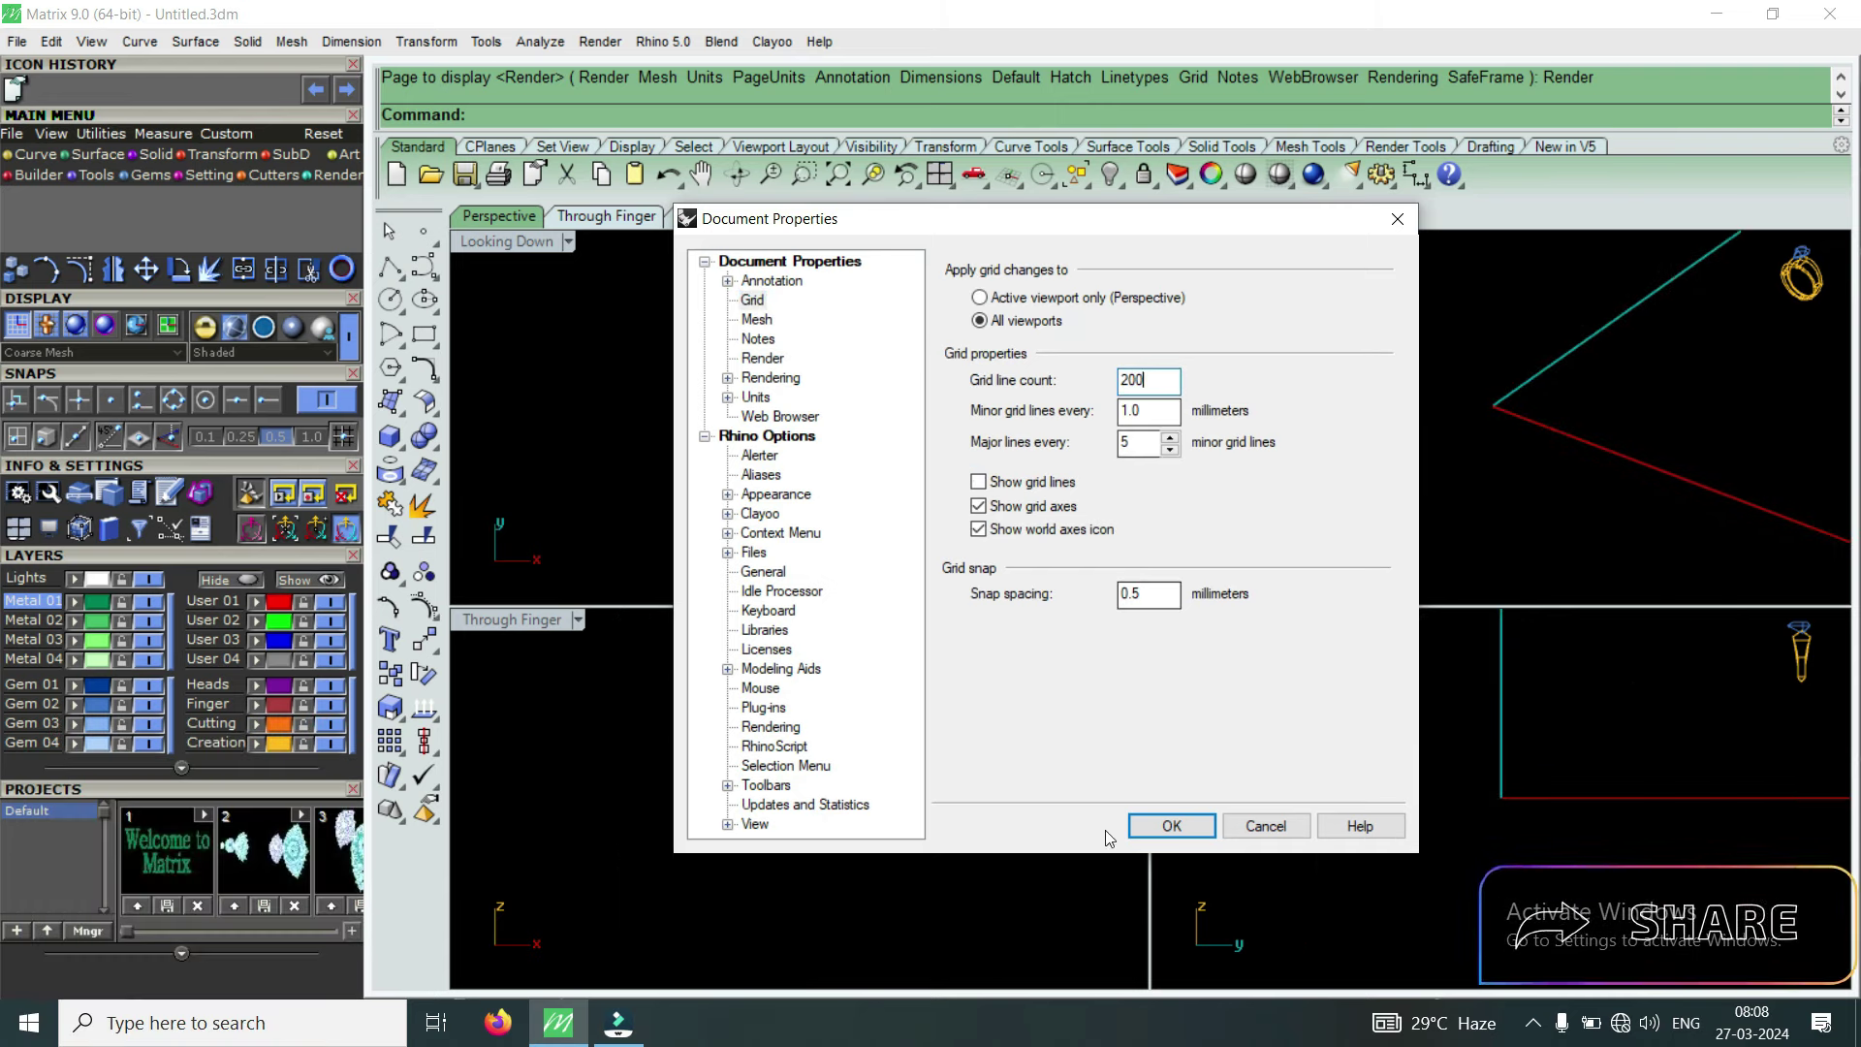
click(1163, 825)
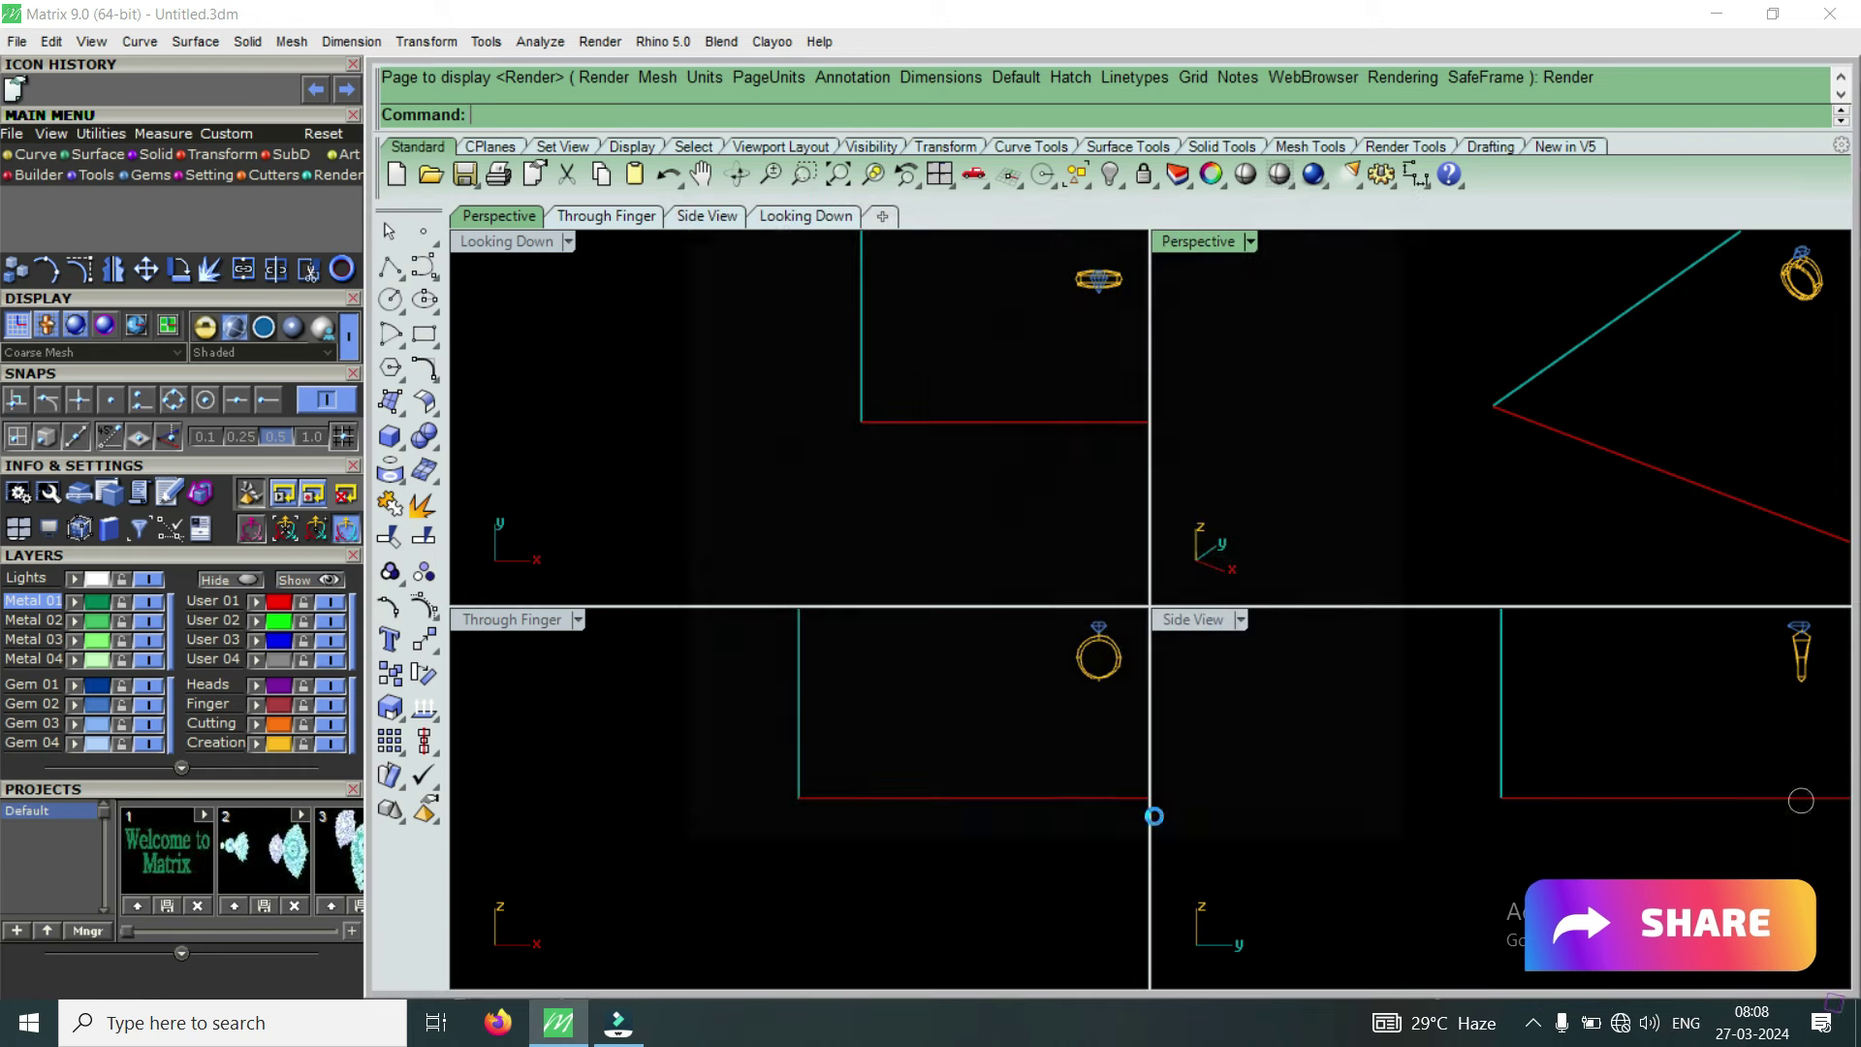
click(520, 282)
Maximize the Looking Down view and draw a diameter-1 circle centred at the origin
key(ctrl+m)
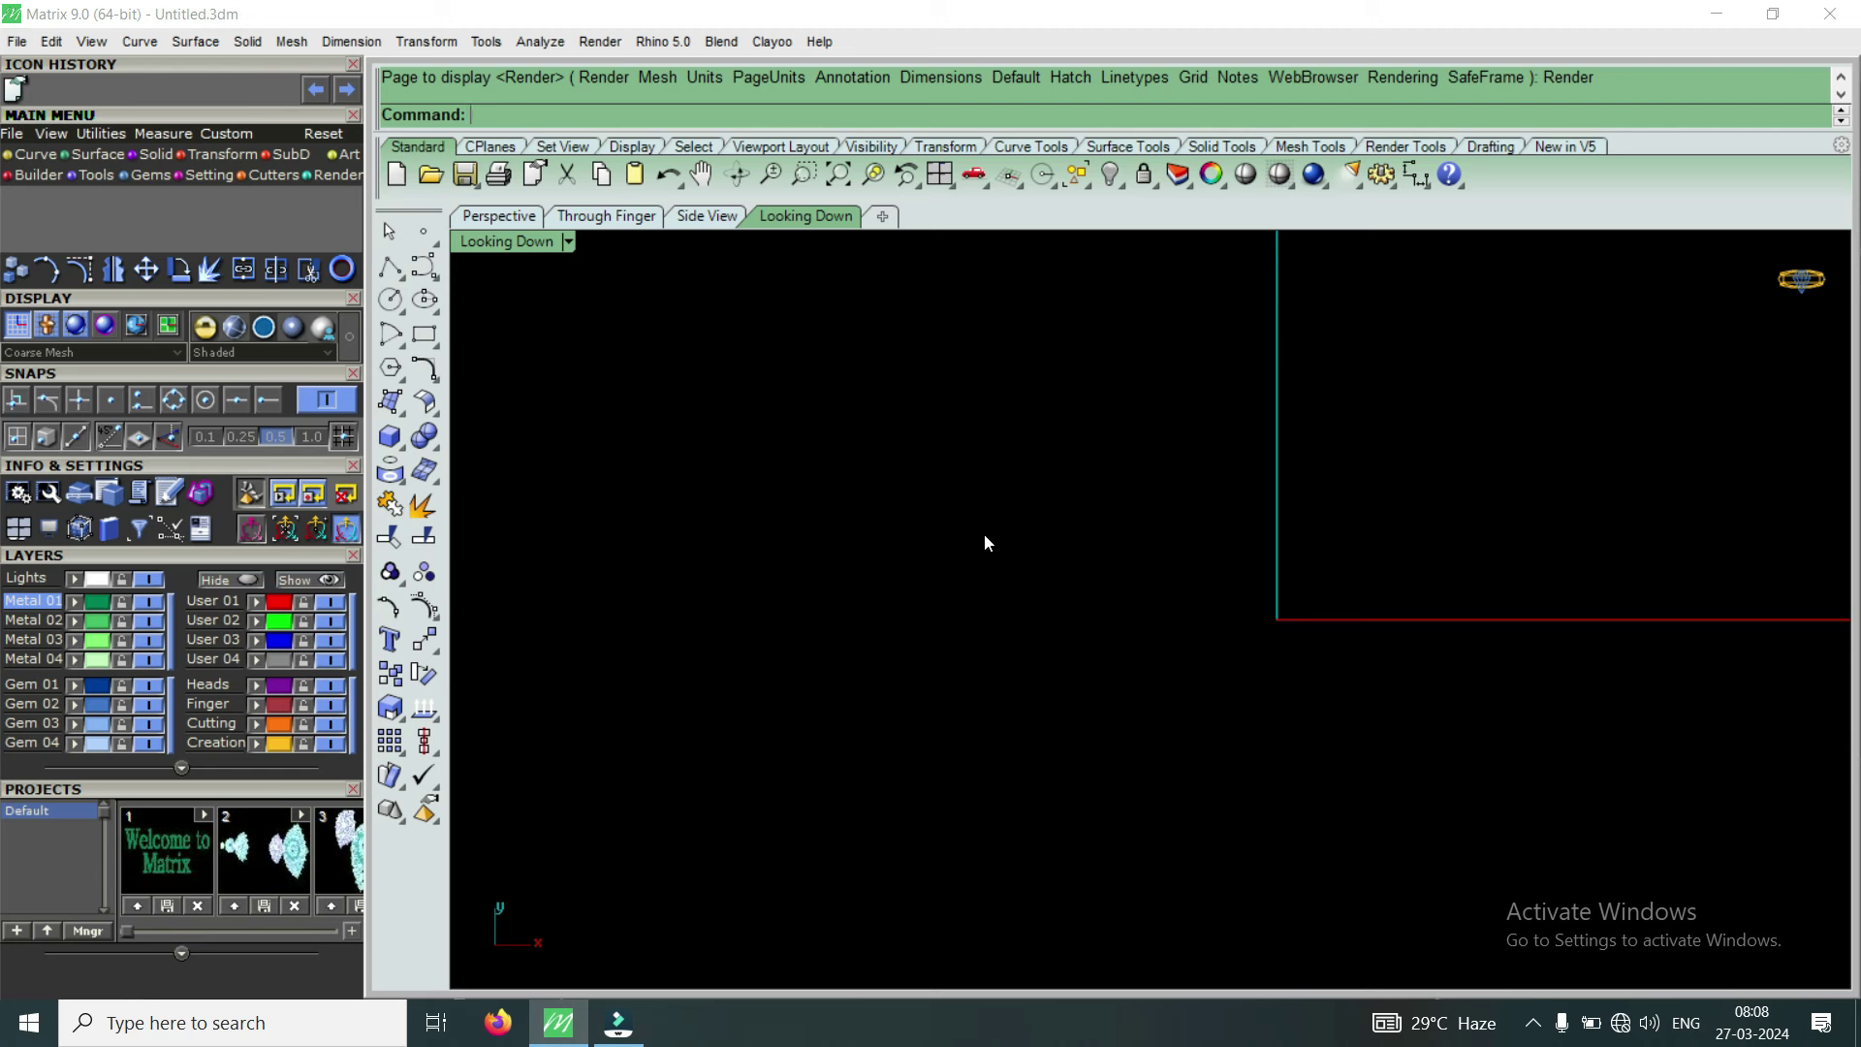
scroll(1066, 524, down, 2)
scroll(1200, 553, up, 2)
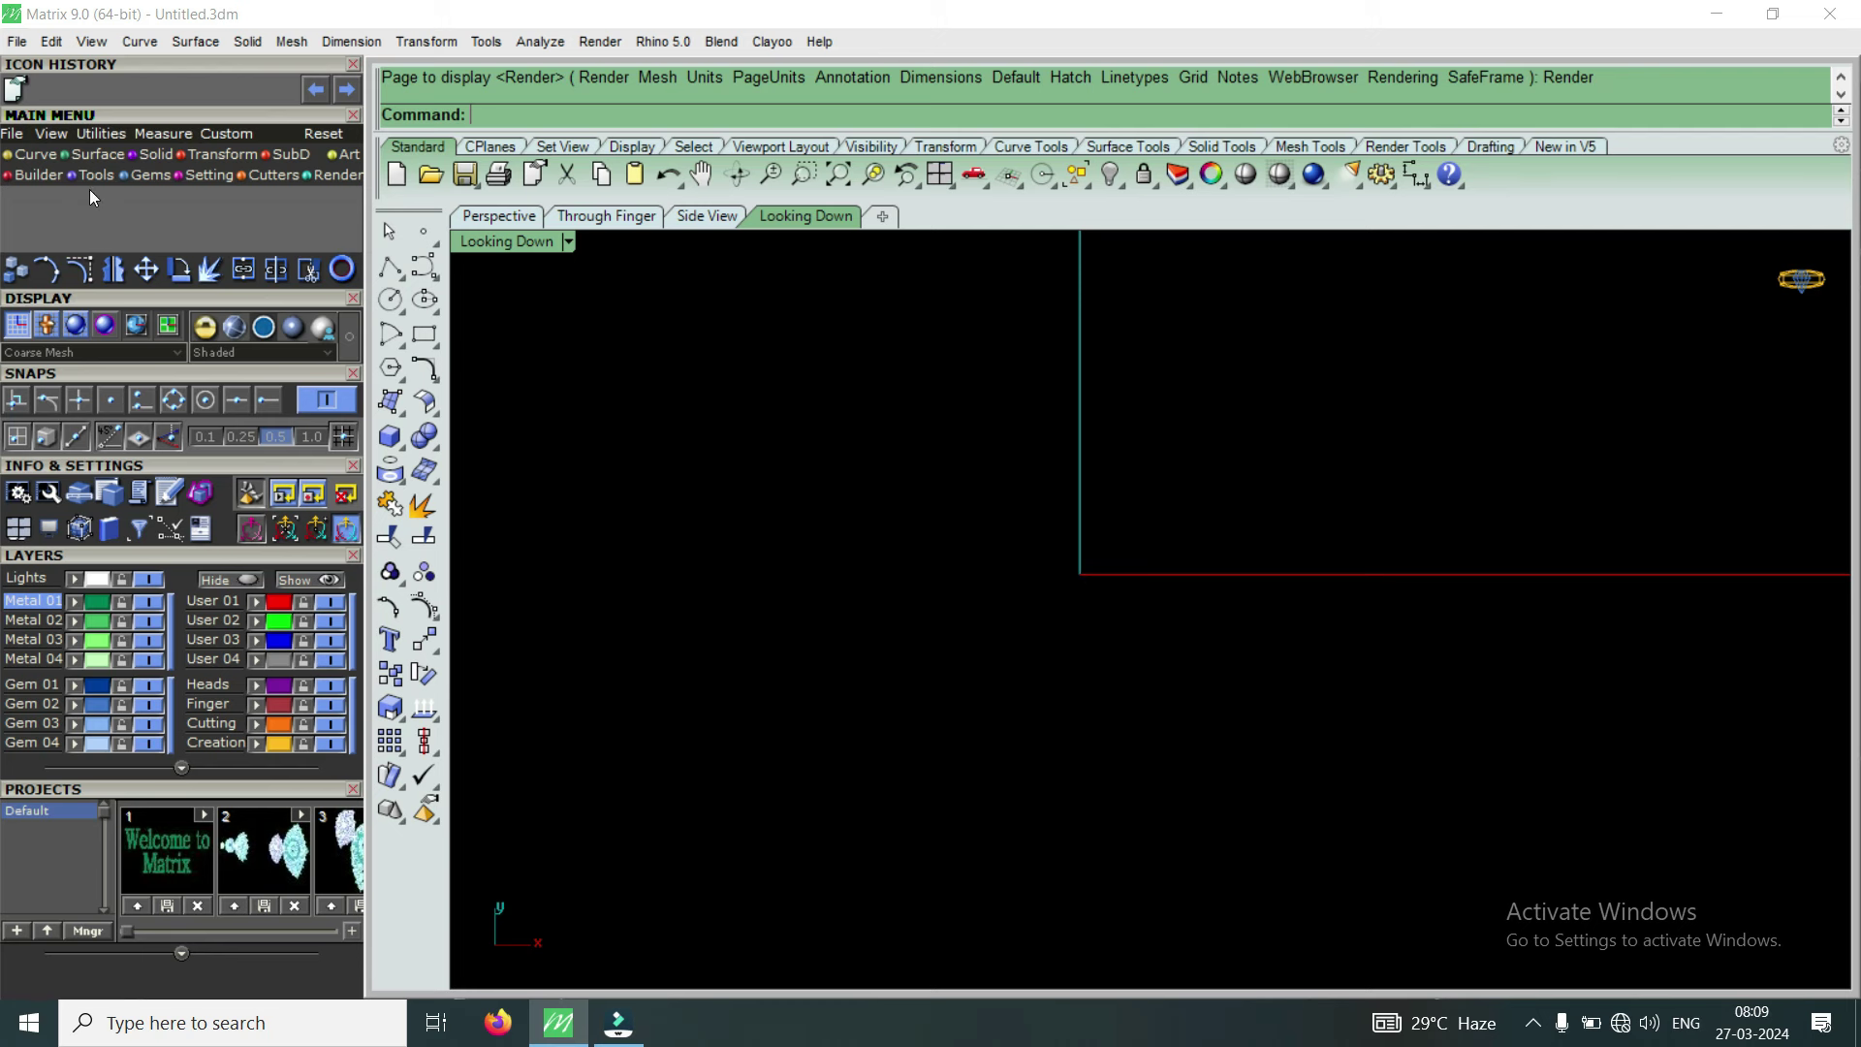
click(32, 158)
click(145, 203)
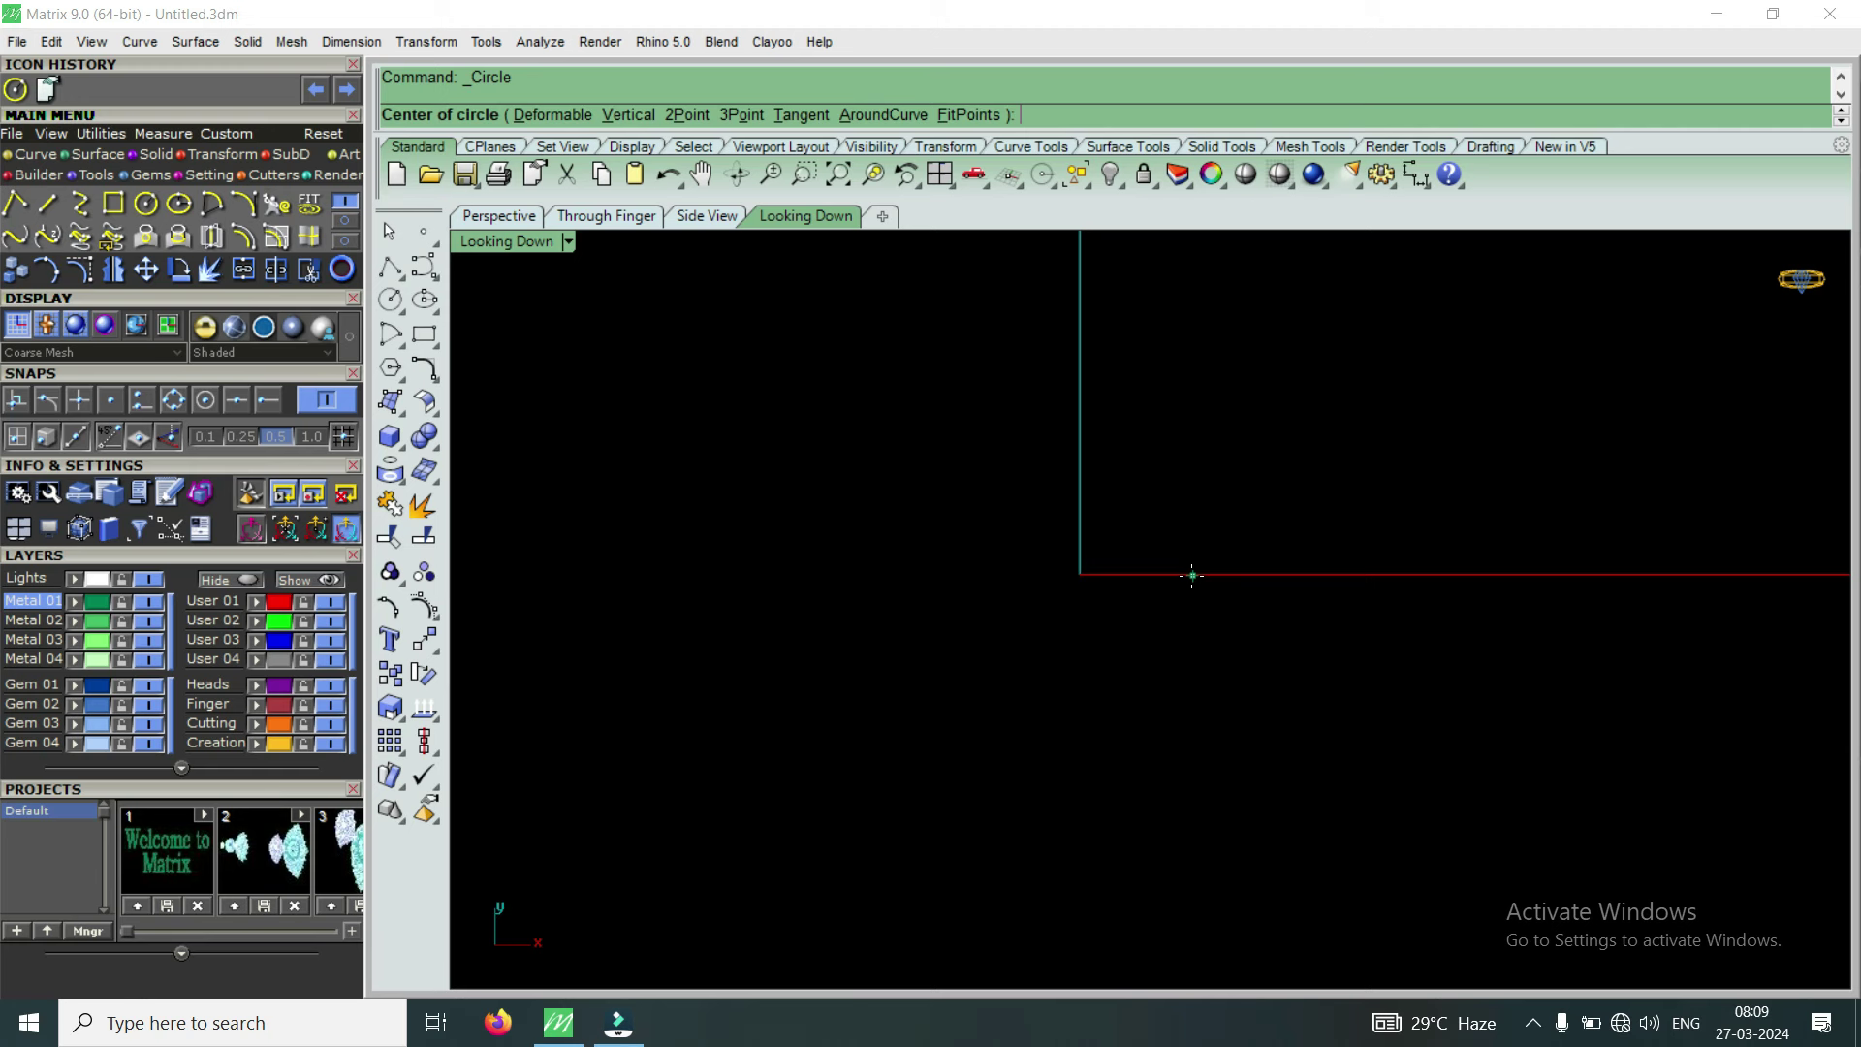
text(0)
key(Return)
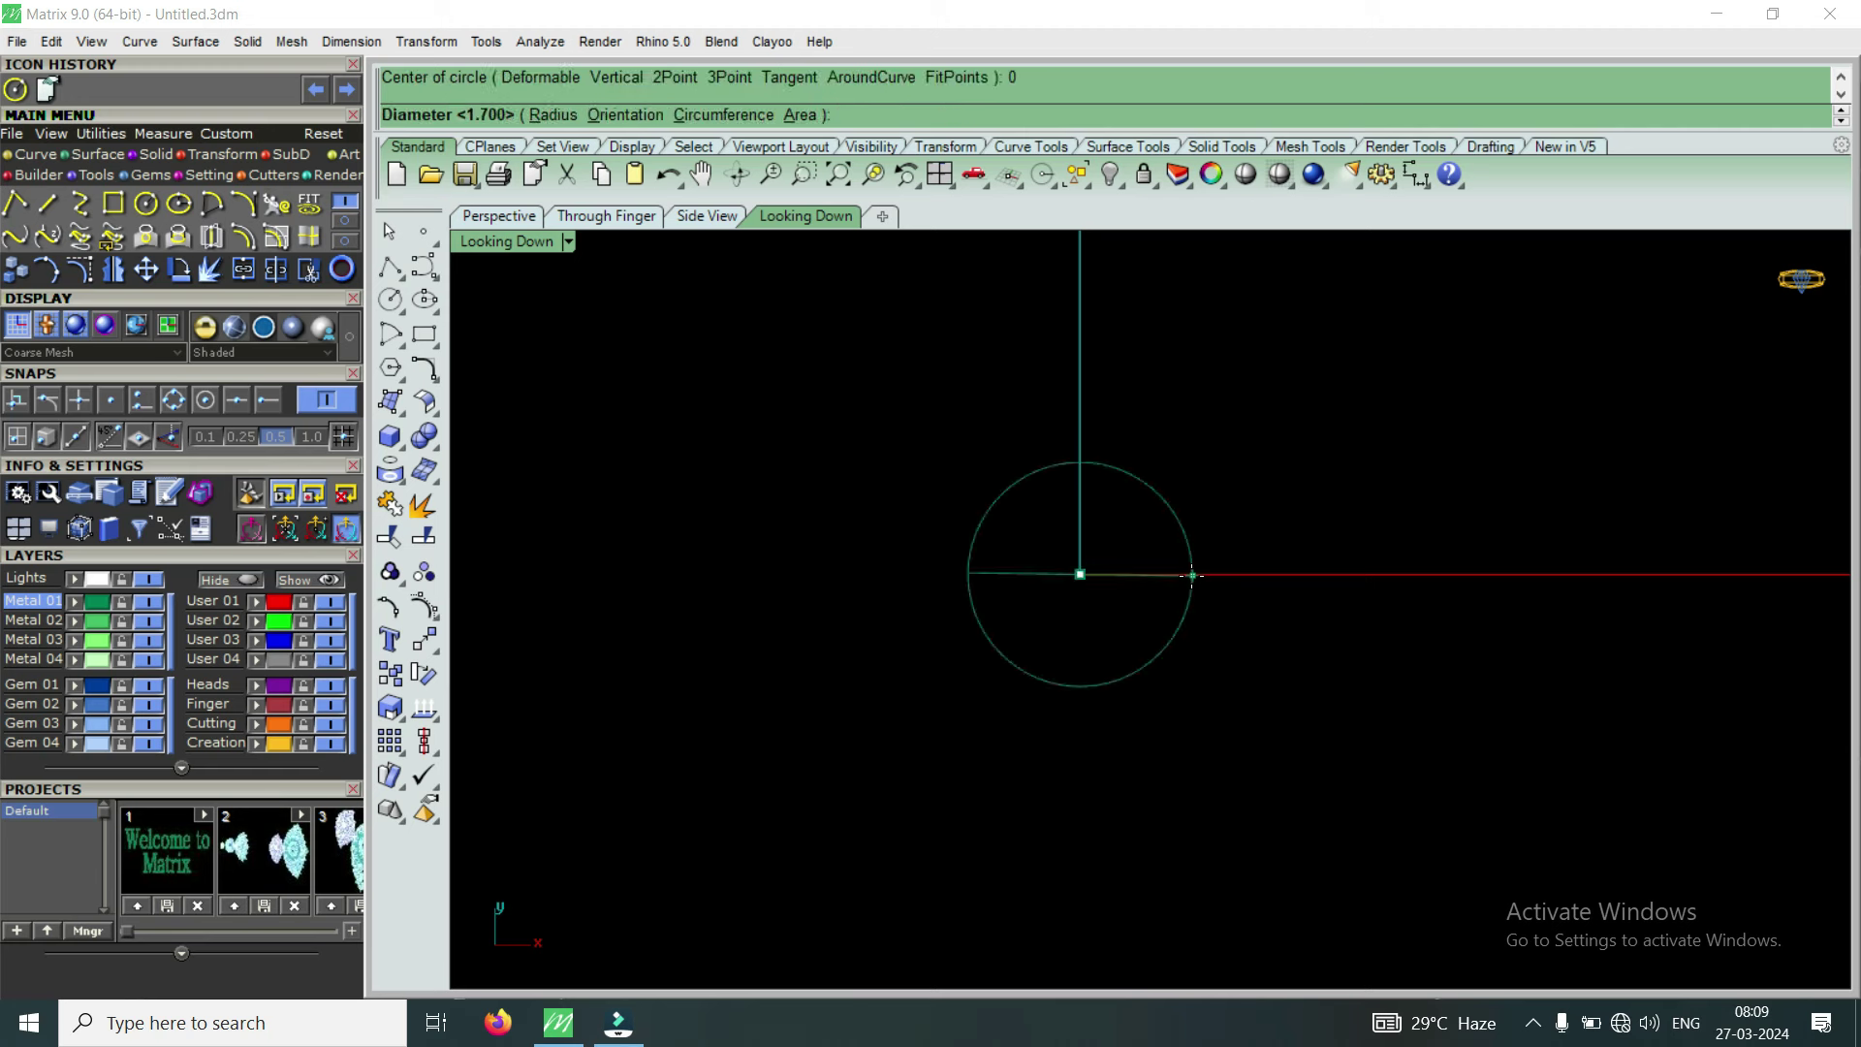
text(1)
key(Return)
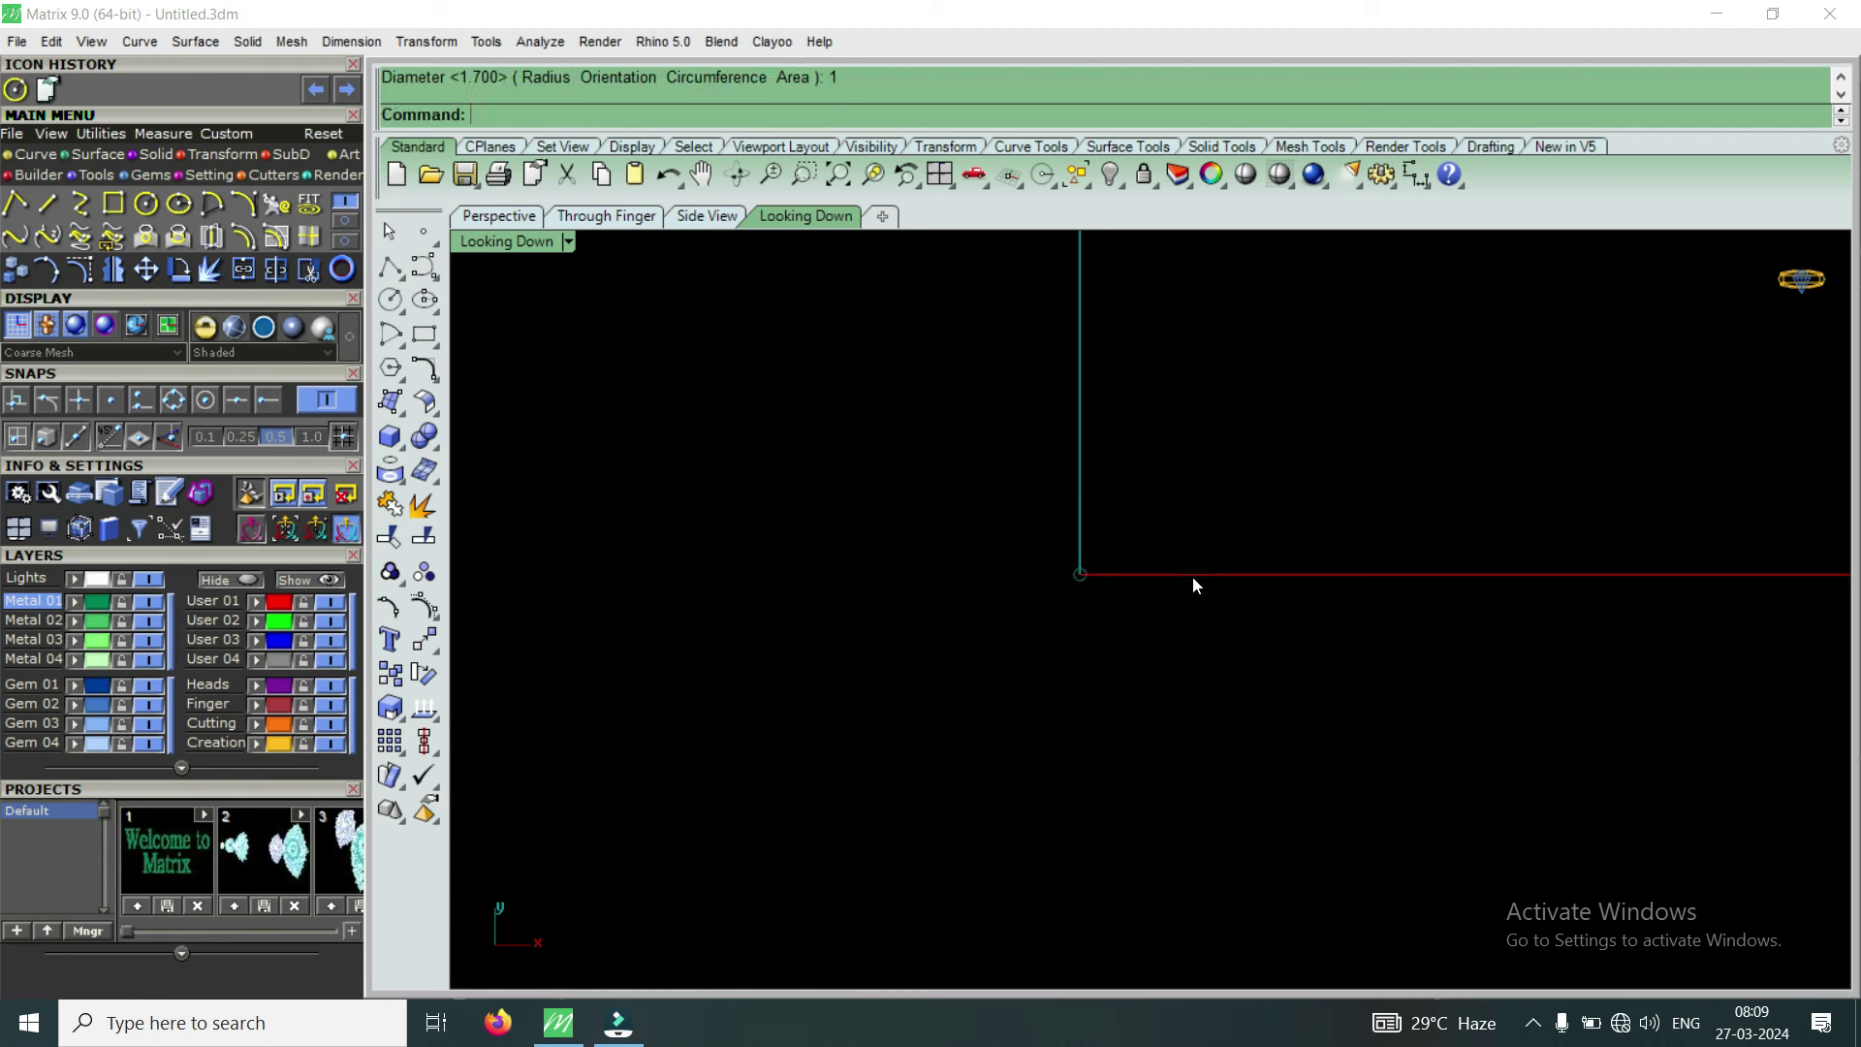
Offset the circle 0.4 outward and clear the selection
scroll(1061, 578, up, 1)
scroll(1105, 491, up, 2)
scroll(1154, 419, up, 1)
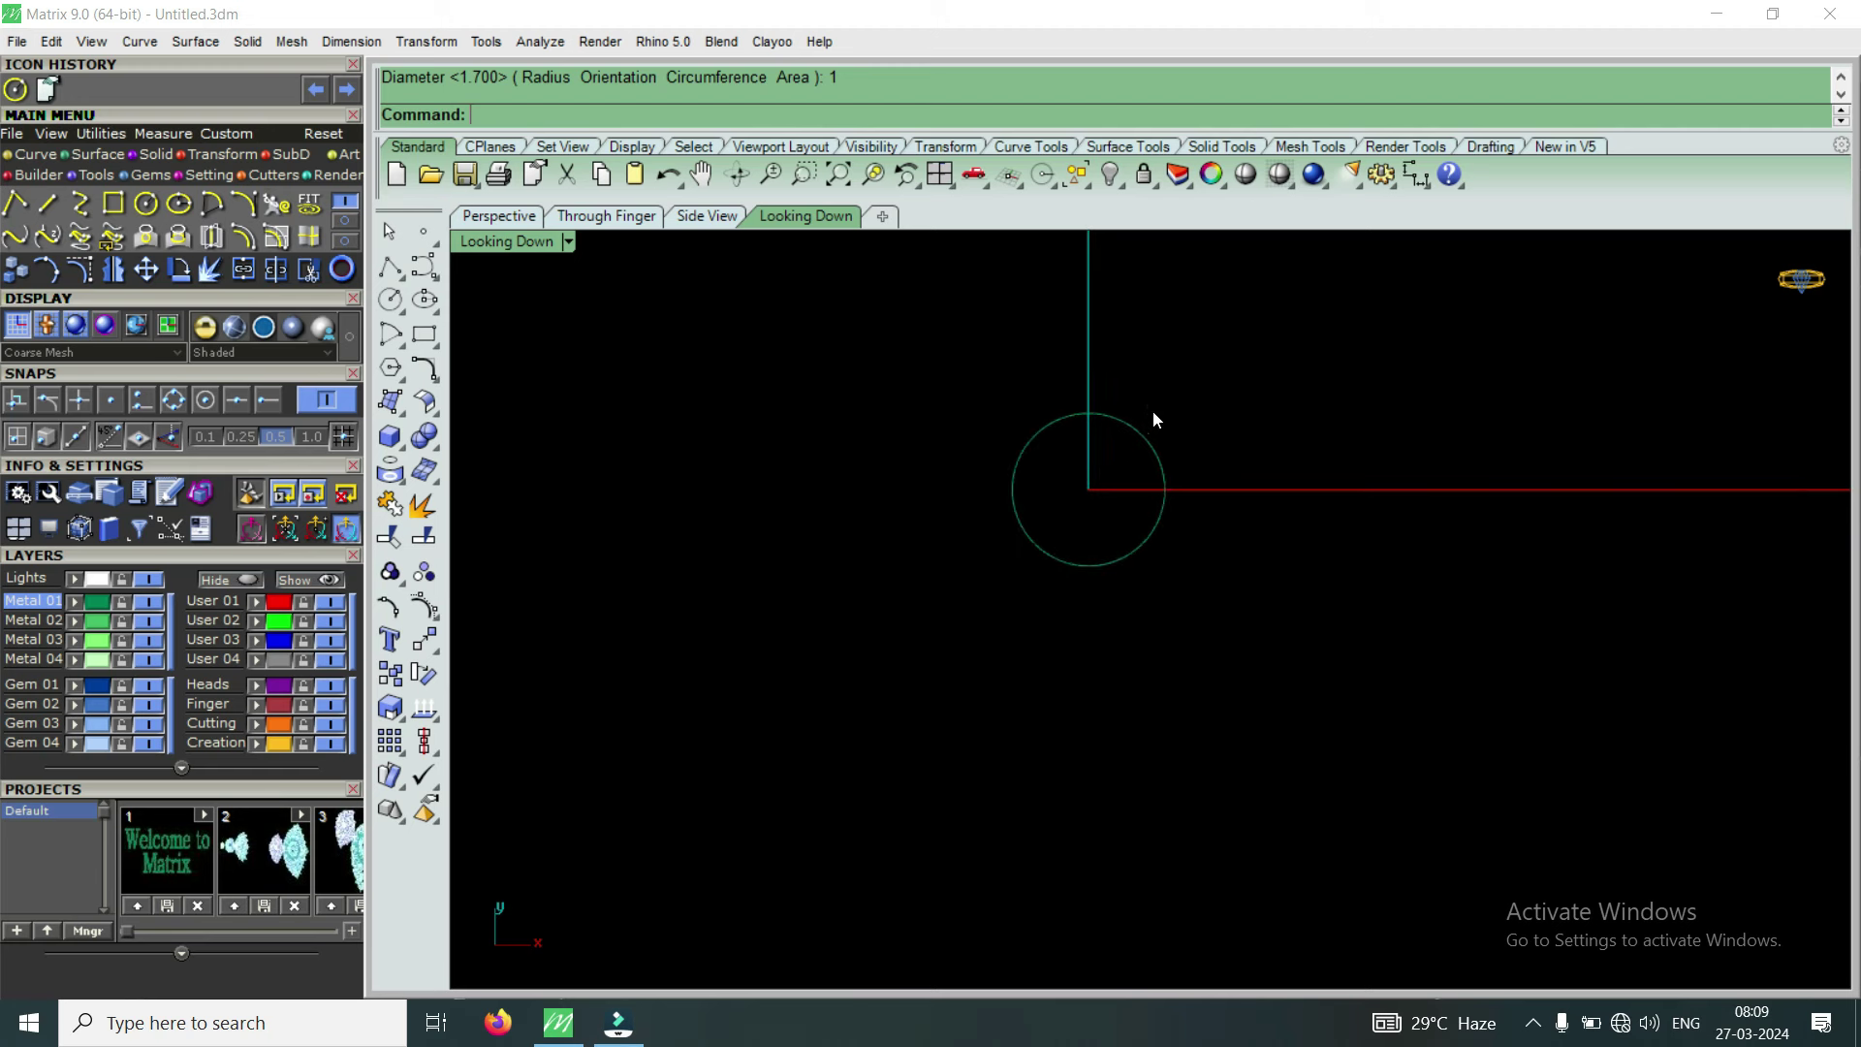
click(1140, 431)
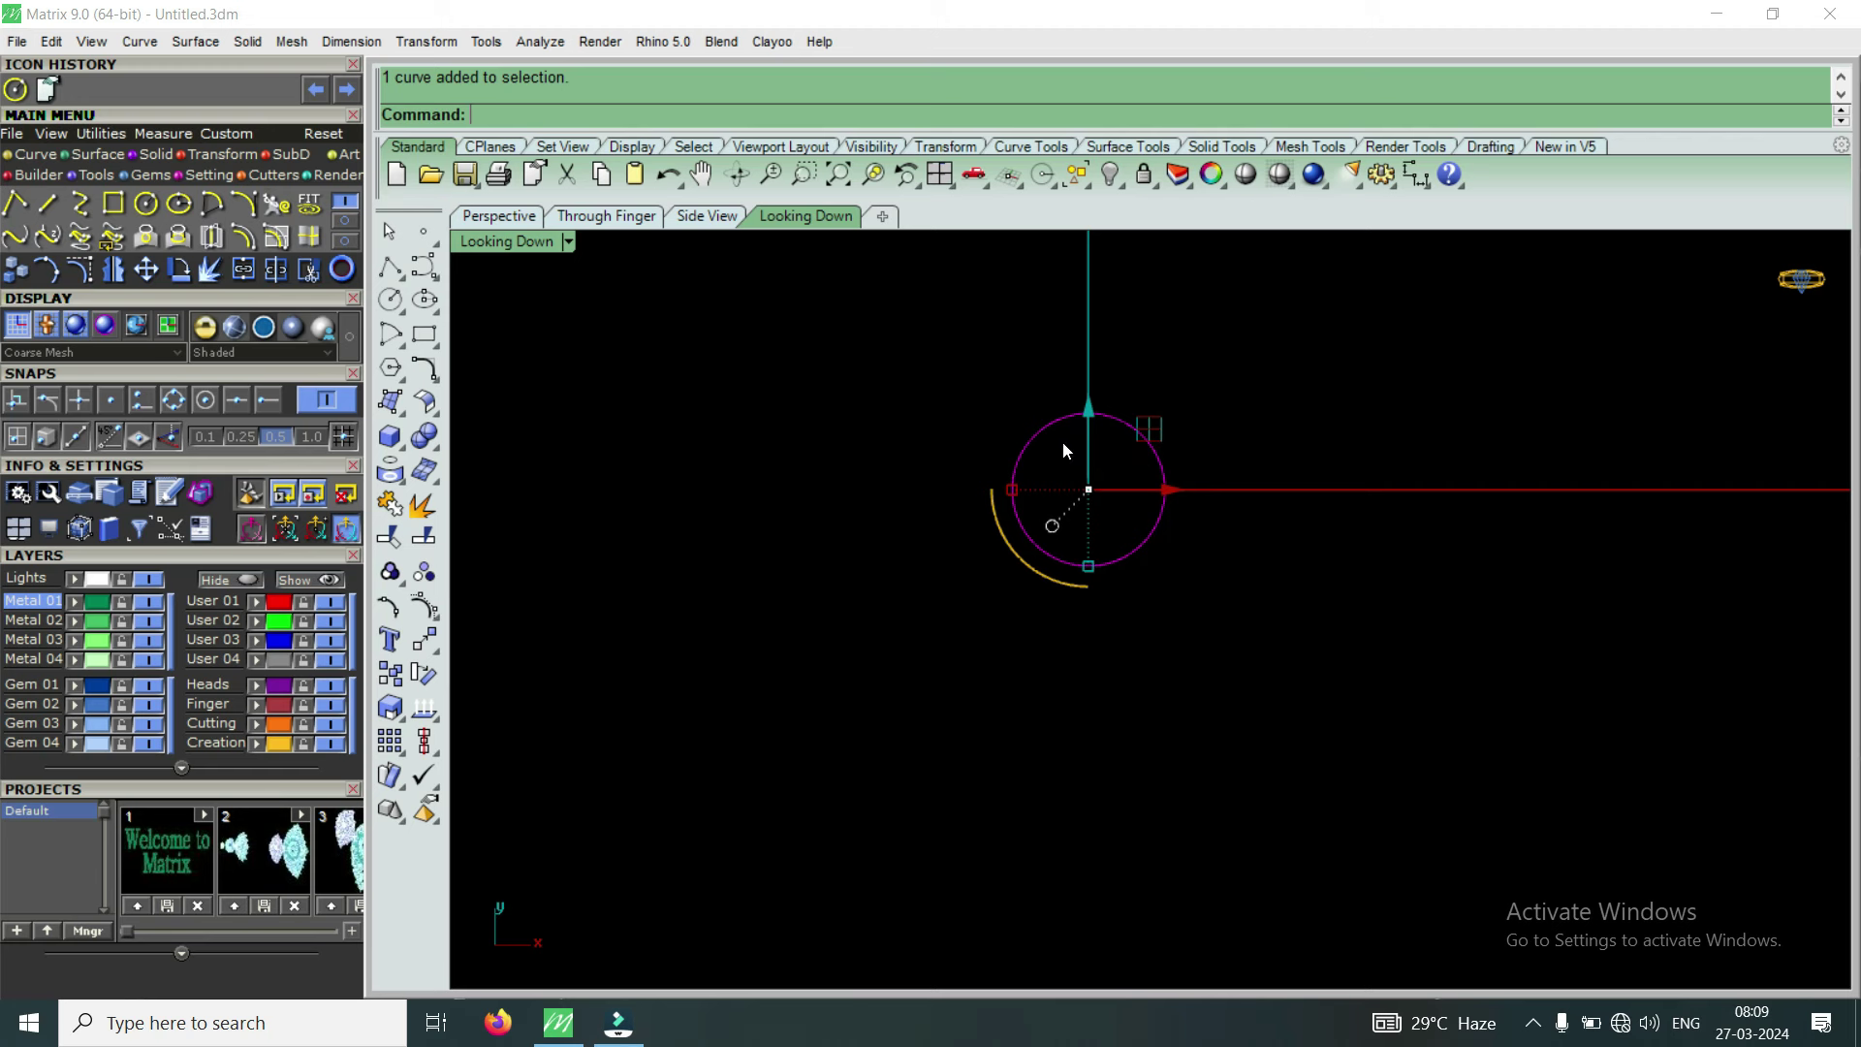
click(250, 247)
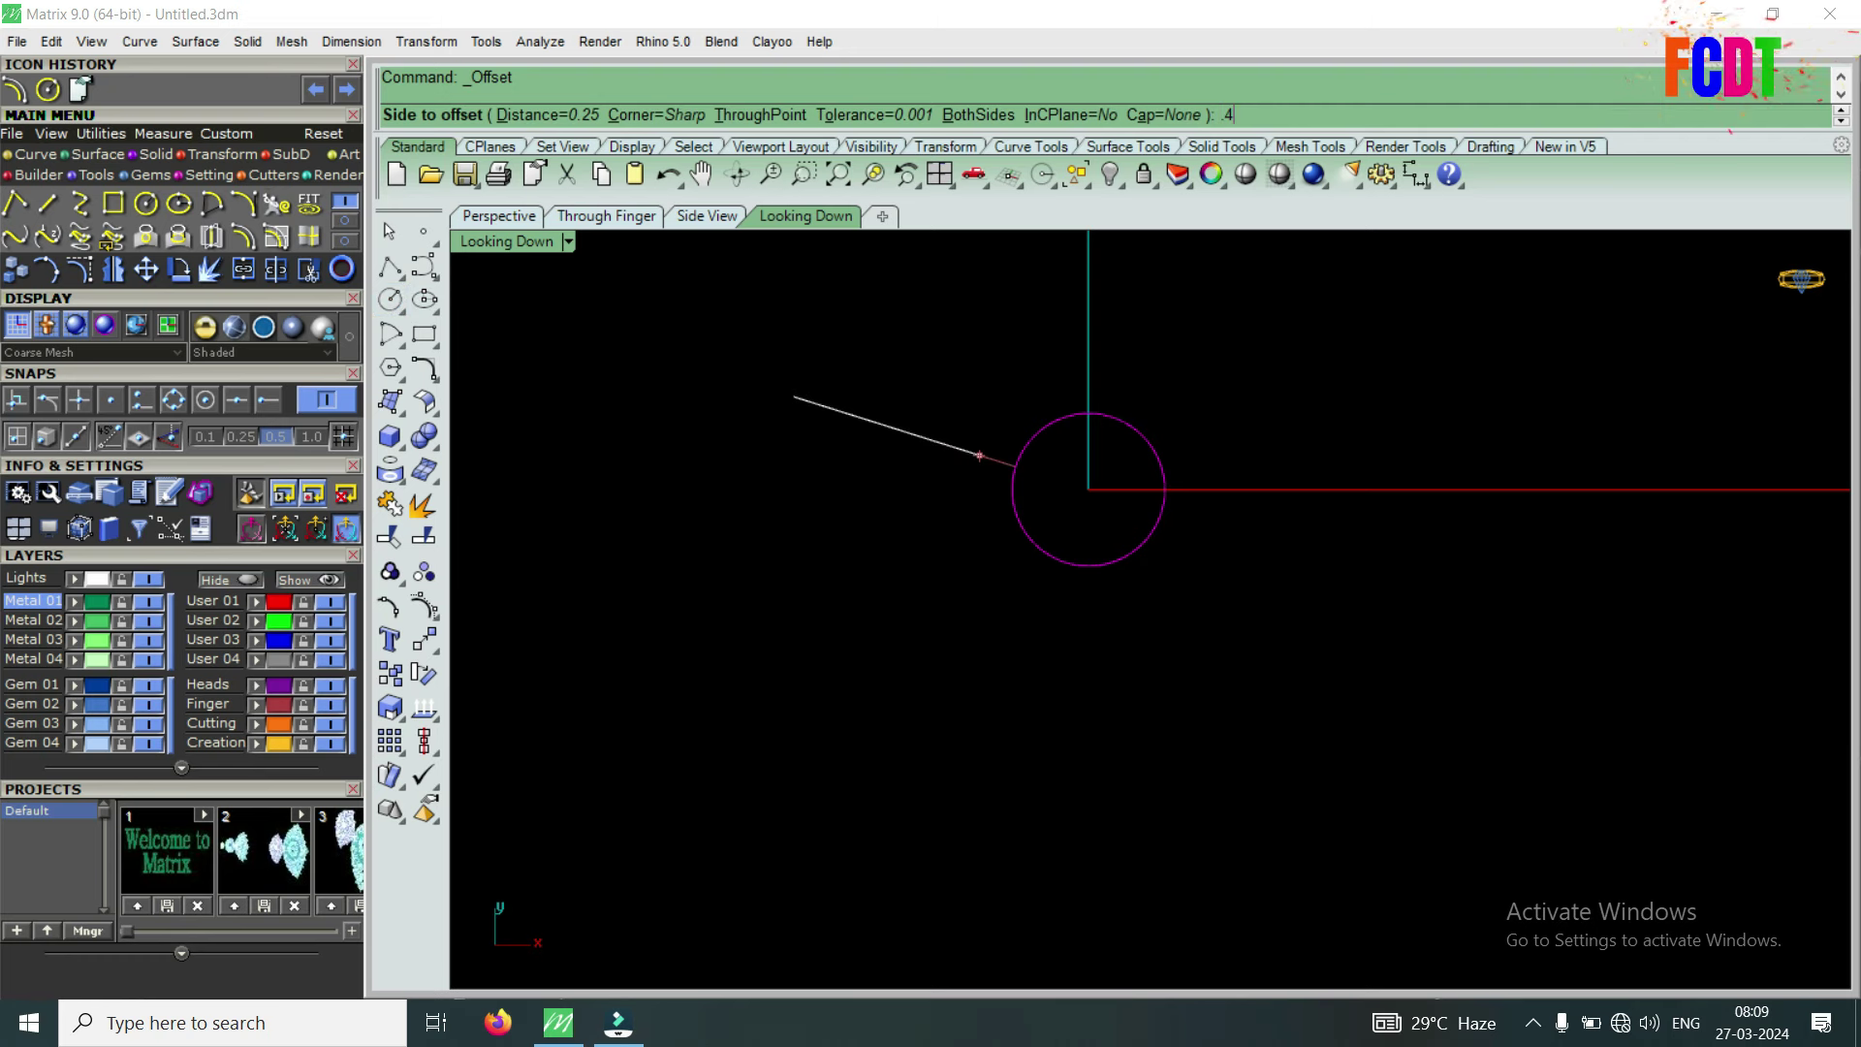
text(.4)
key(Return)
click(795, 444)
scroll(926, 477, down, 5)
scroll(948, 488, up, 3)
scroll(948, 489, up, 2)
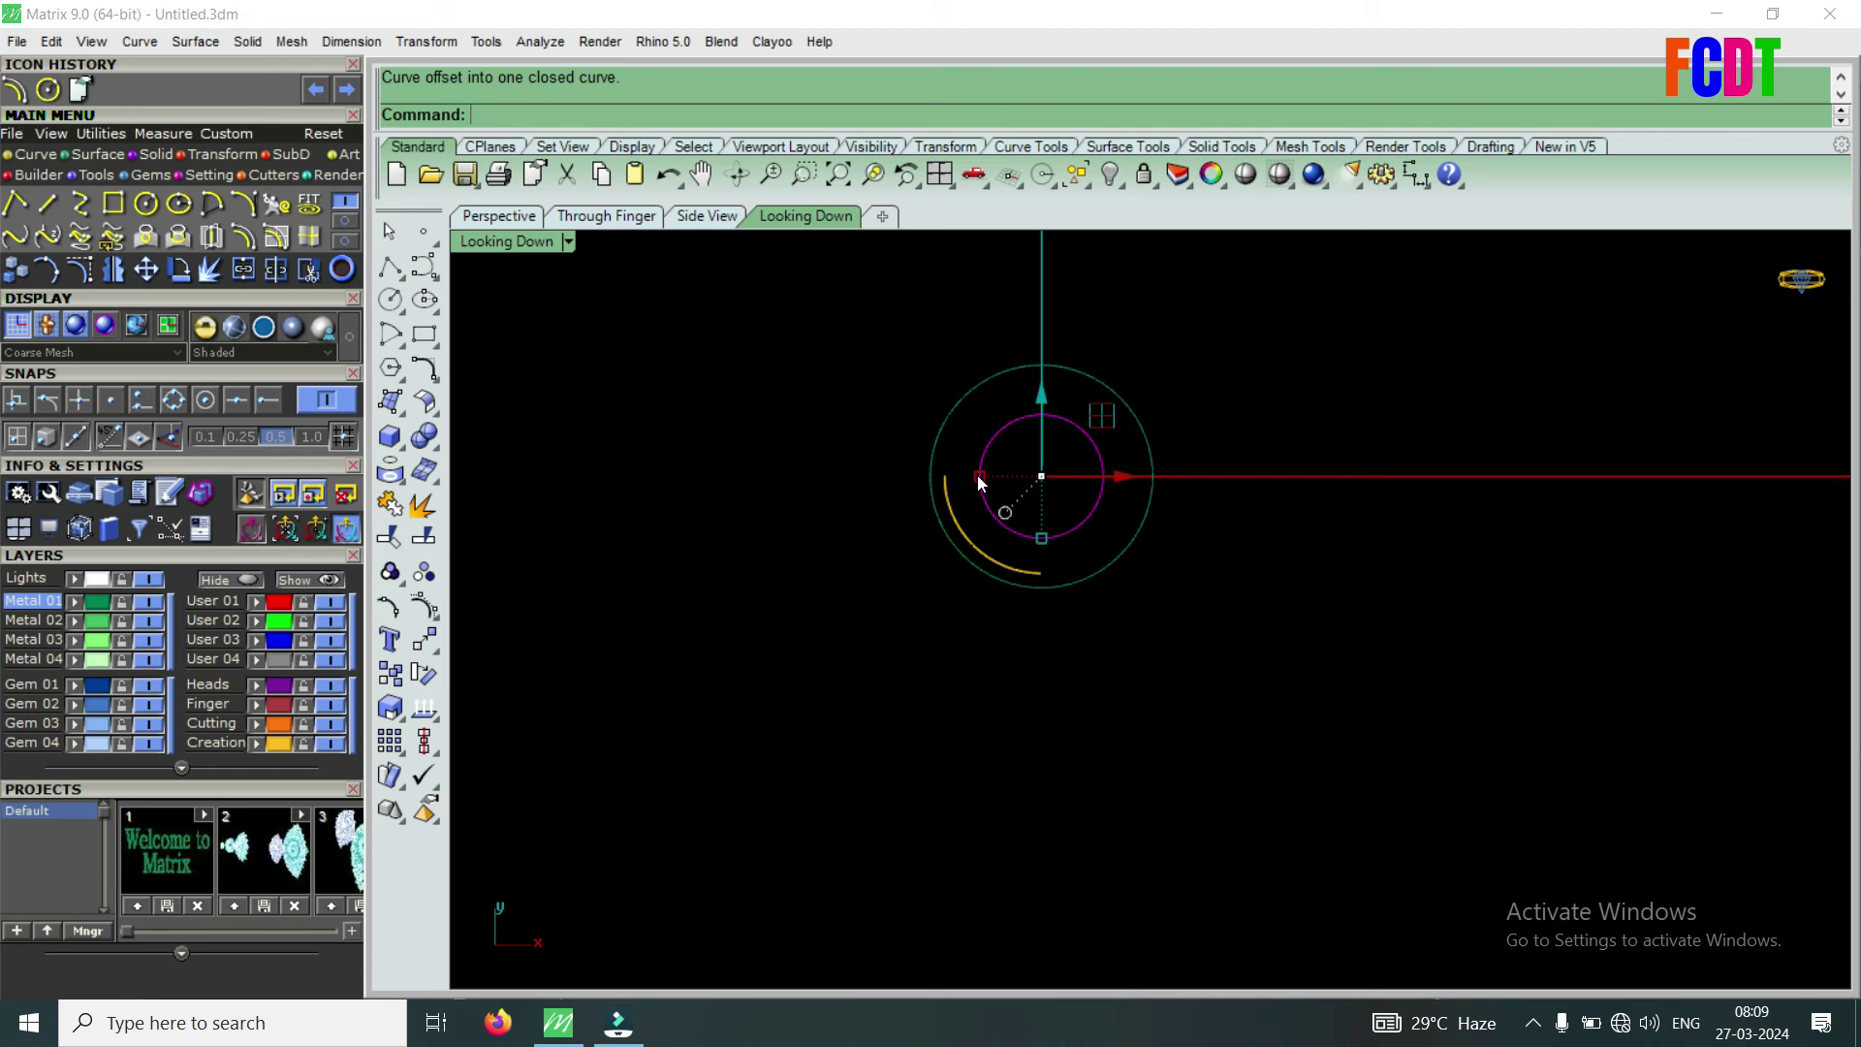
key(Escape)
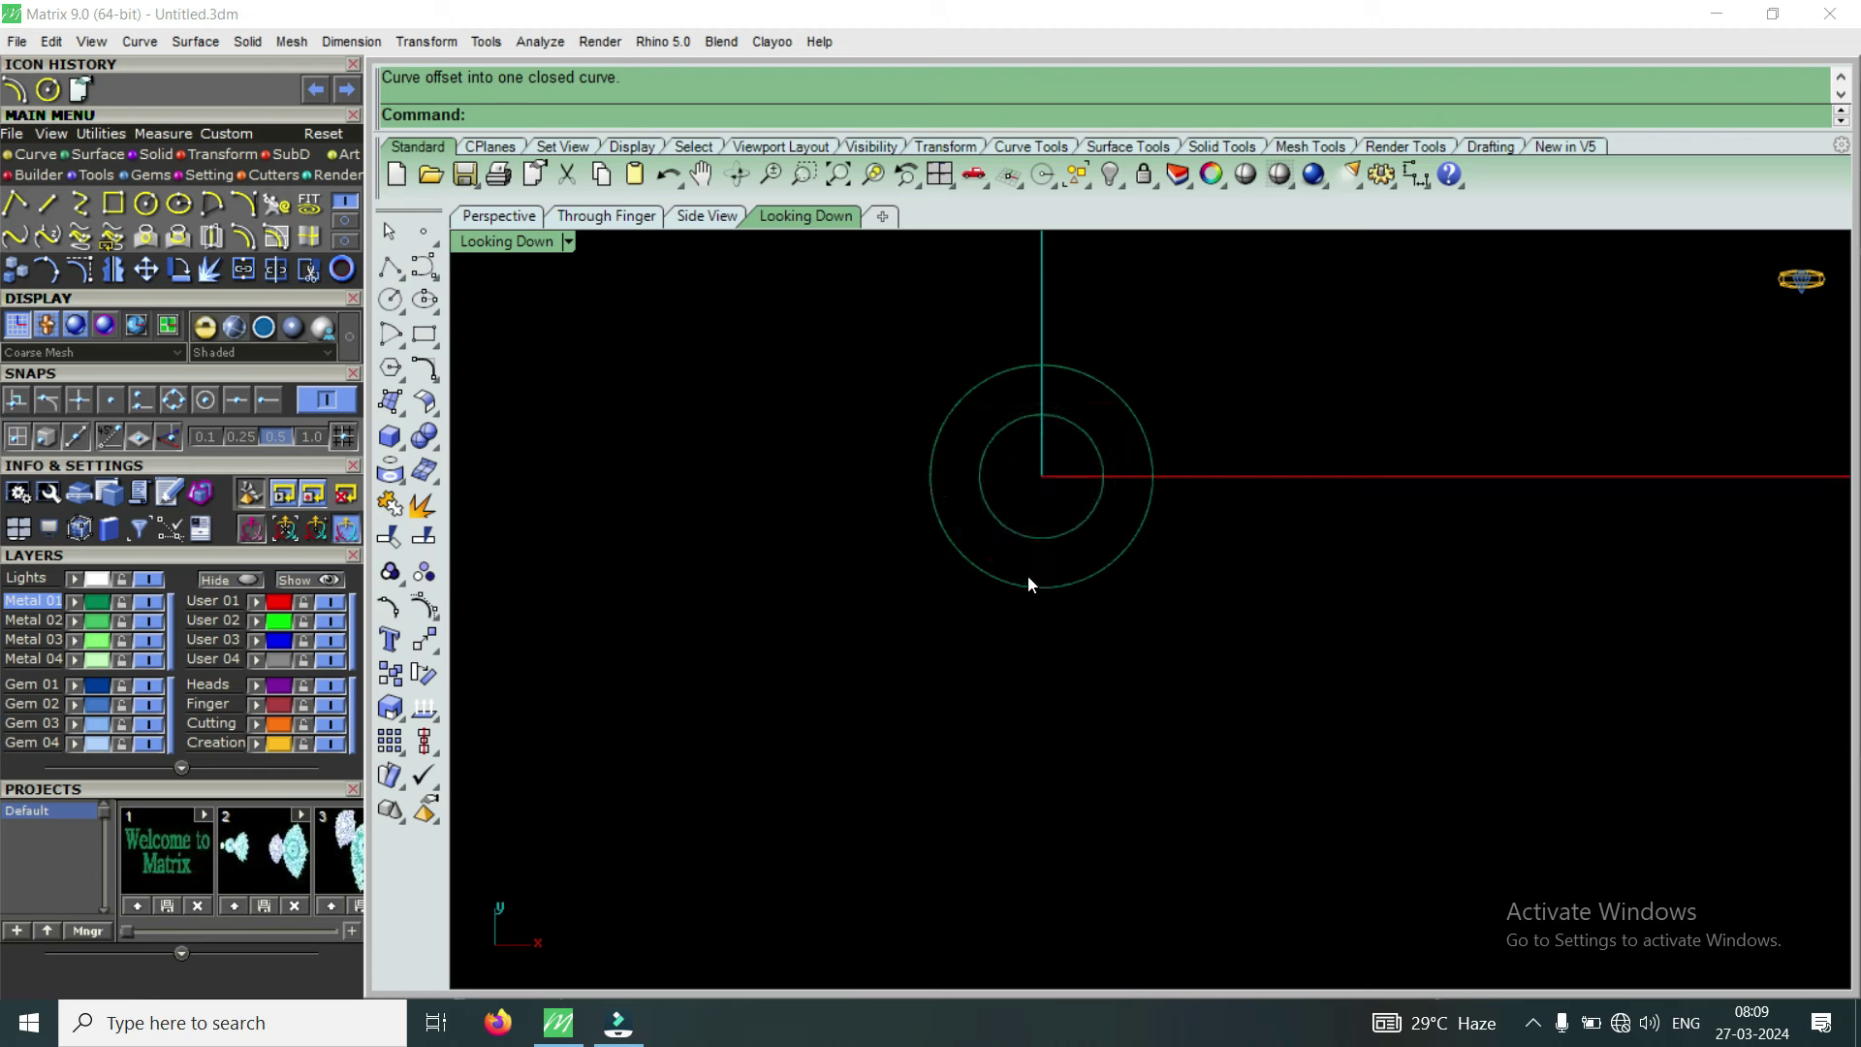
Start an interpolated curve at the outer circle's left quadrant, snapping points along the circle
click(81, 205)
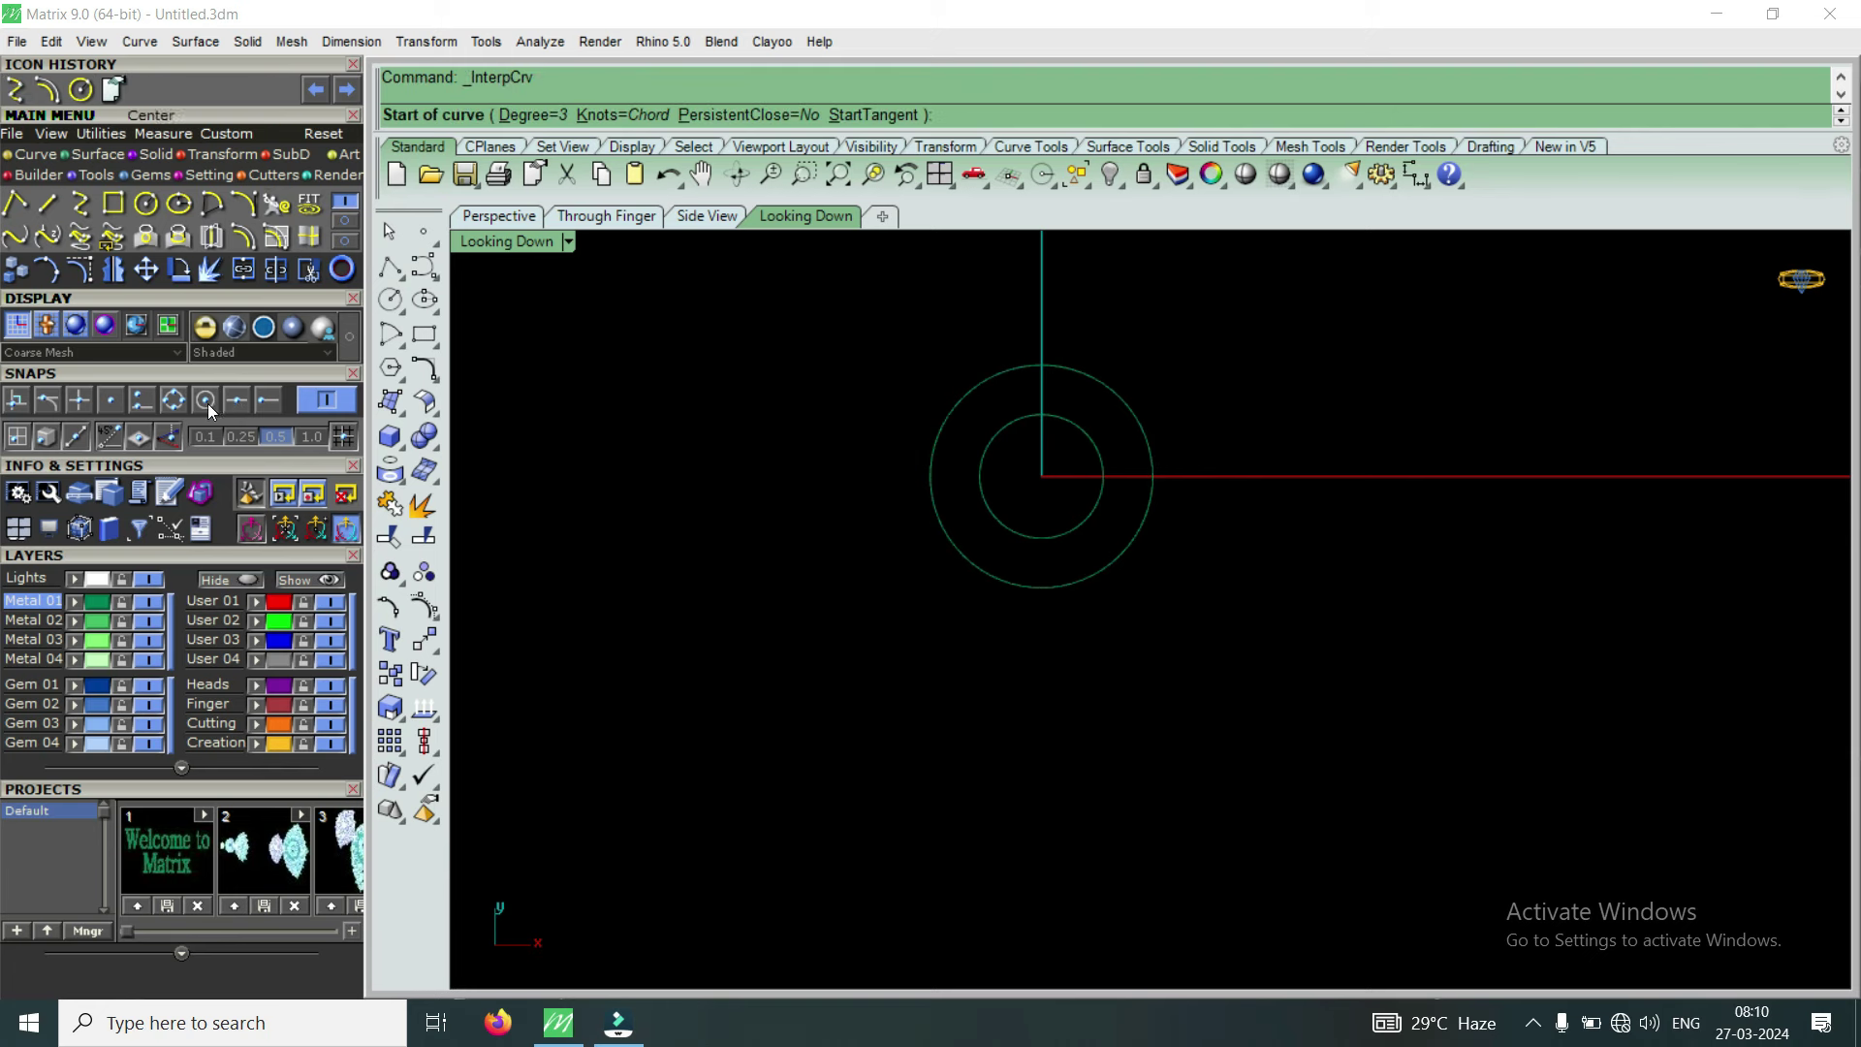
click(177, 401)
click(934, 476)
scroll(945, 431, up, 2)
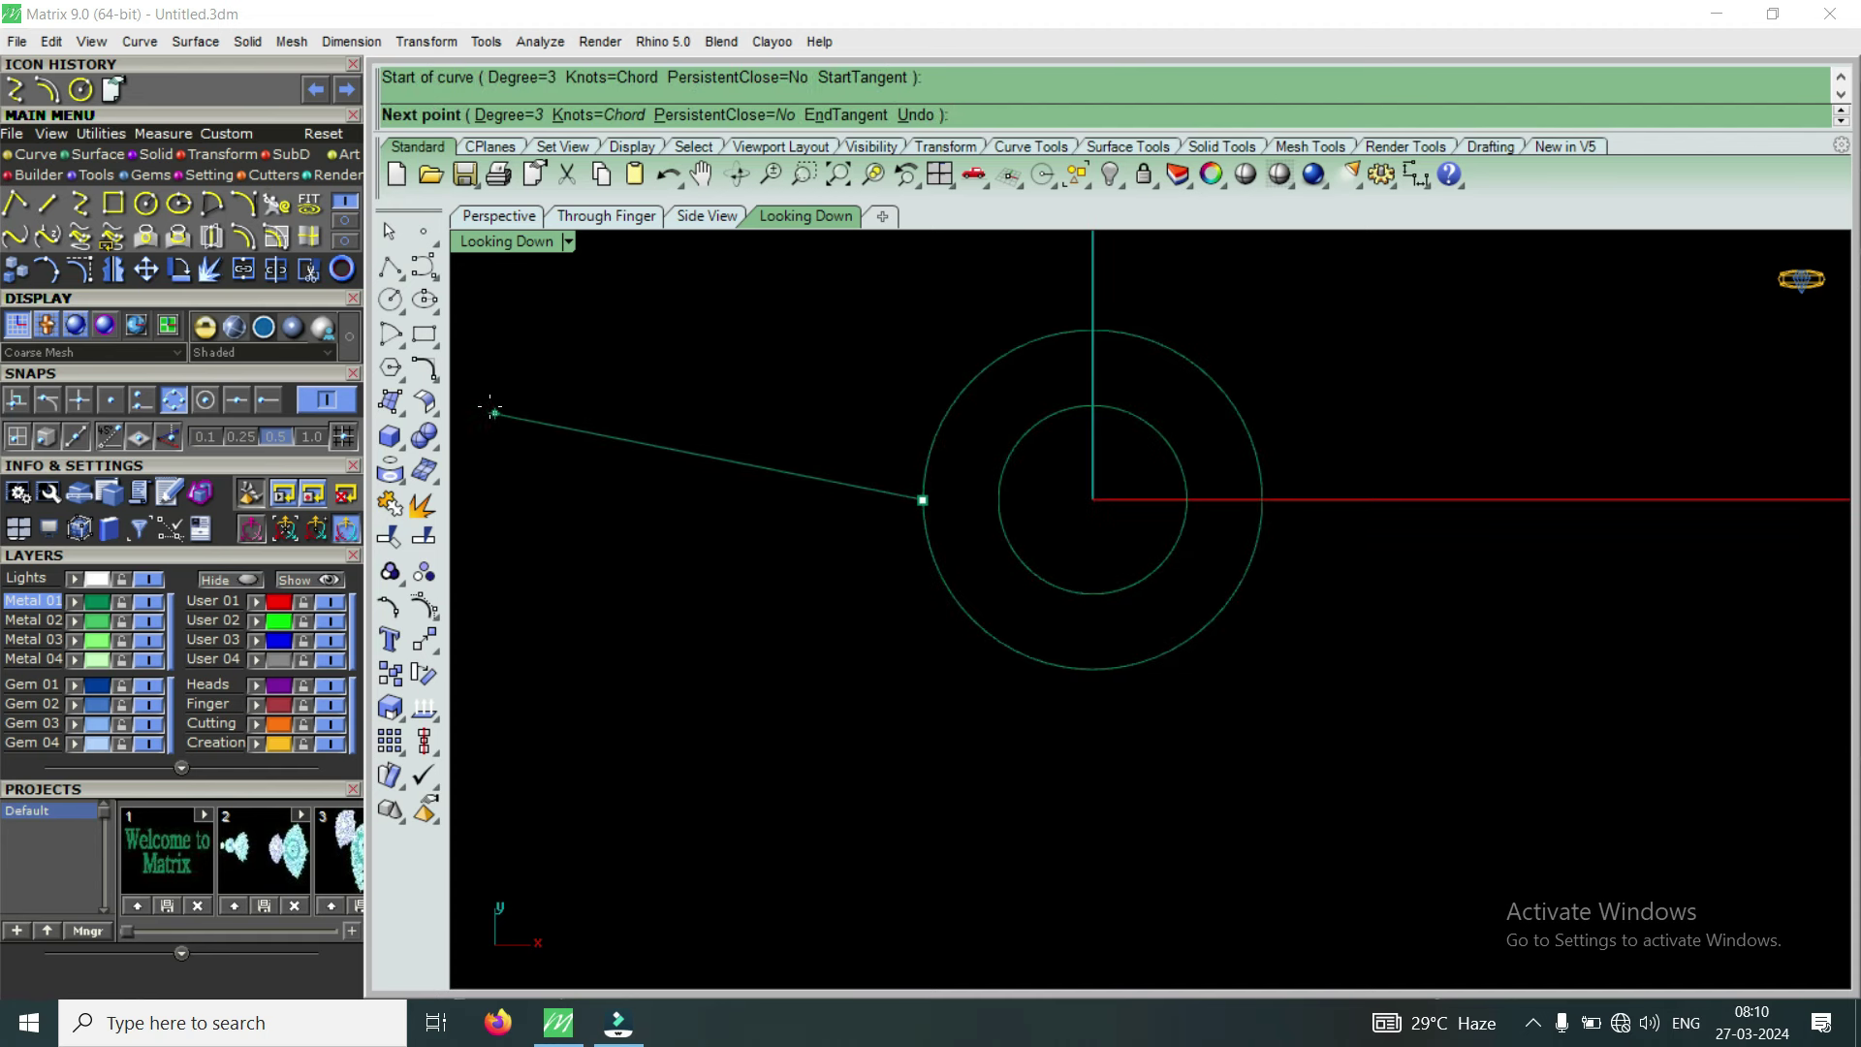
click(141, 400)
click(930, 452)
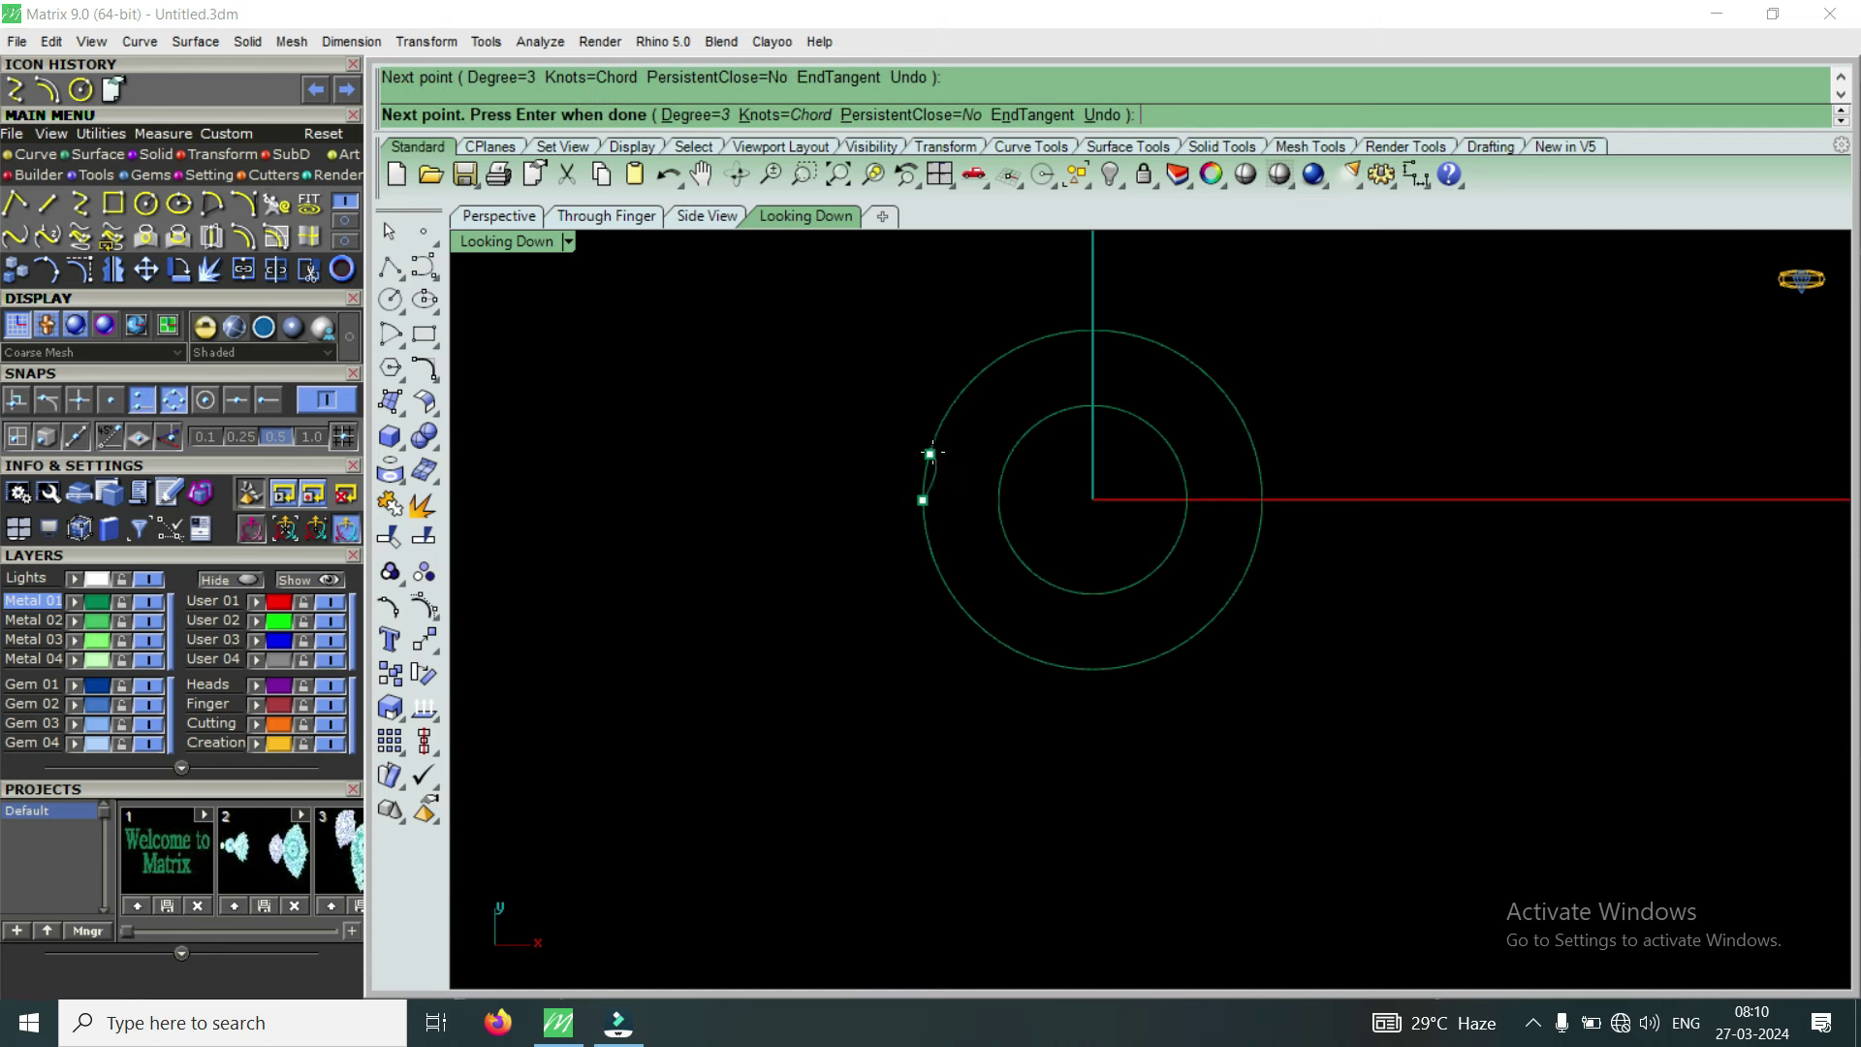
click(975, 377)
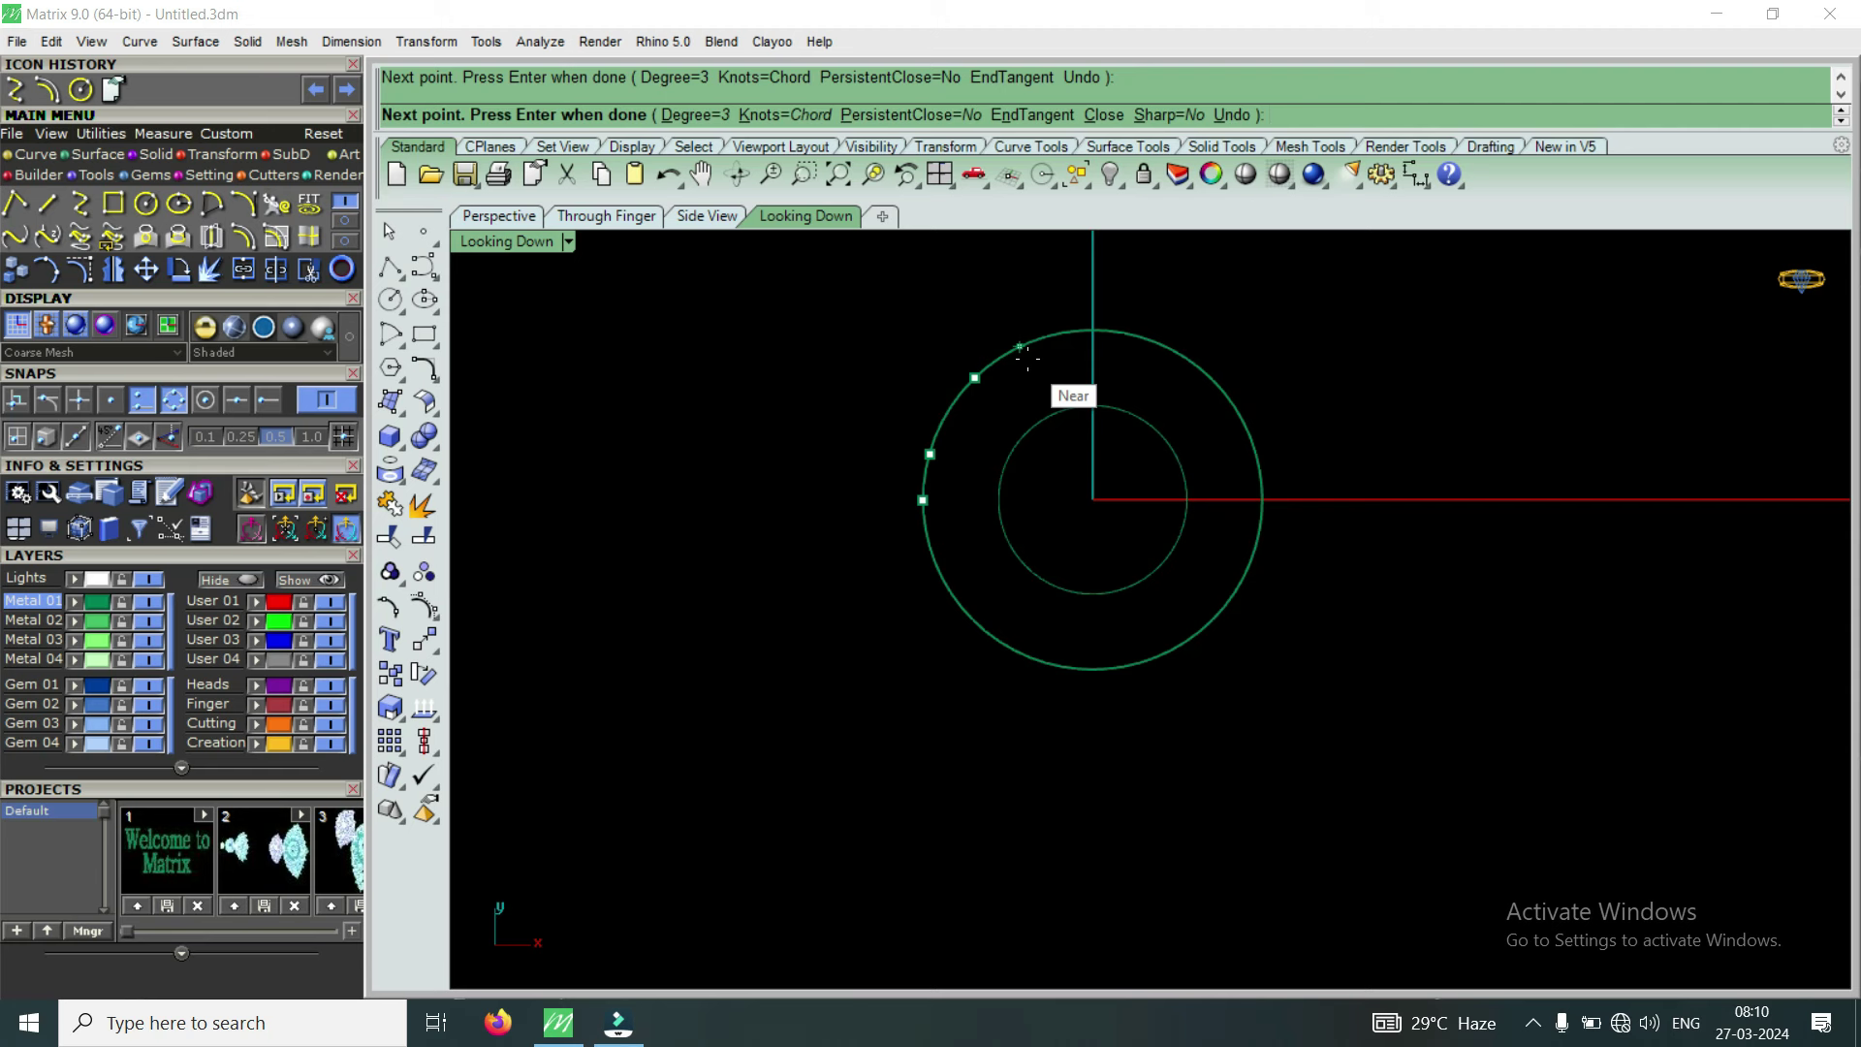
Continue the curve over the circle's top and curl it out to the right, then select it
click(1047, 337)
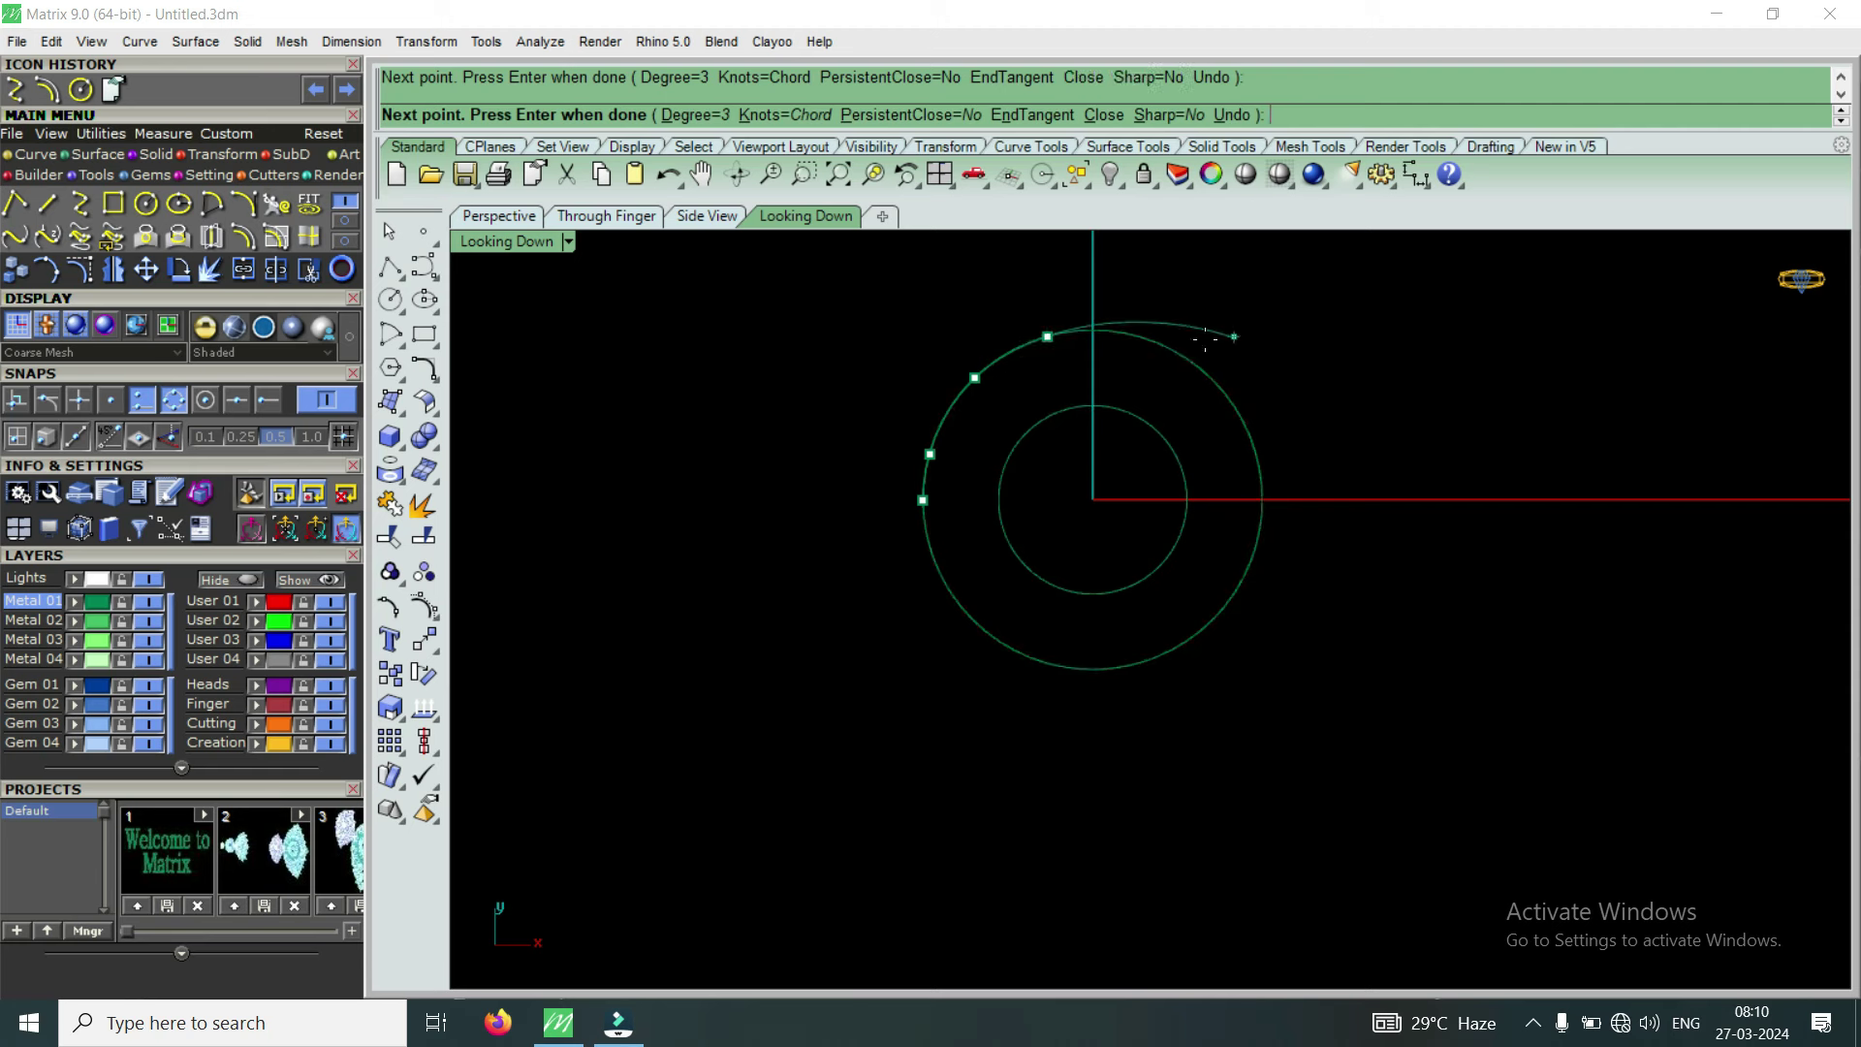
click(1168, 347)
click(1253, 444)
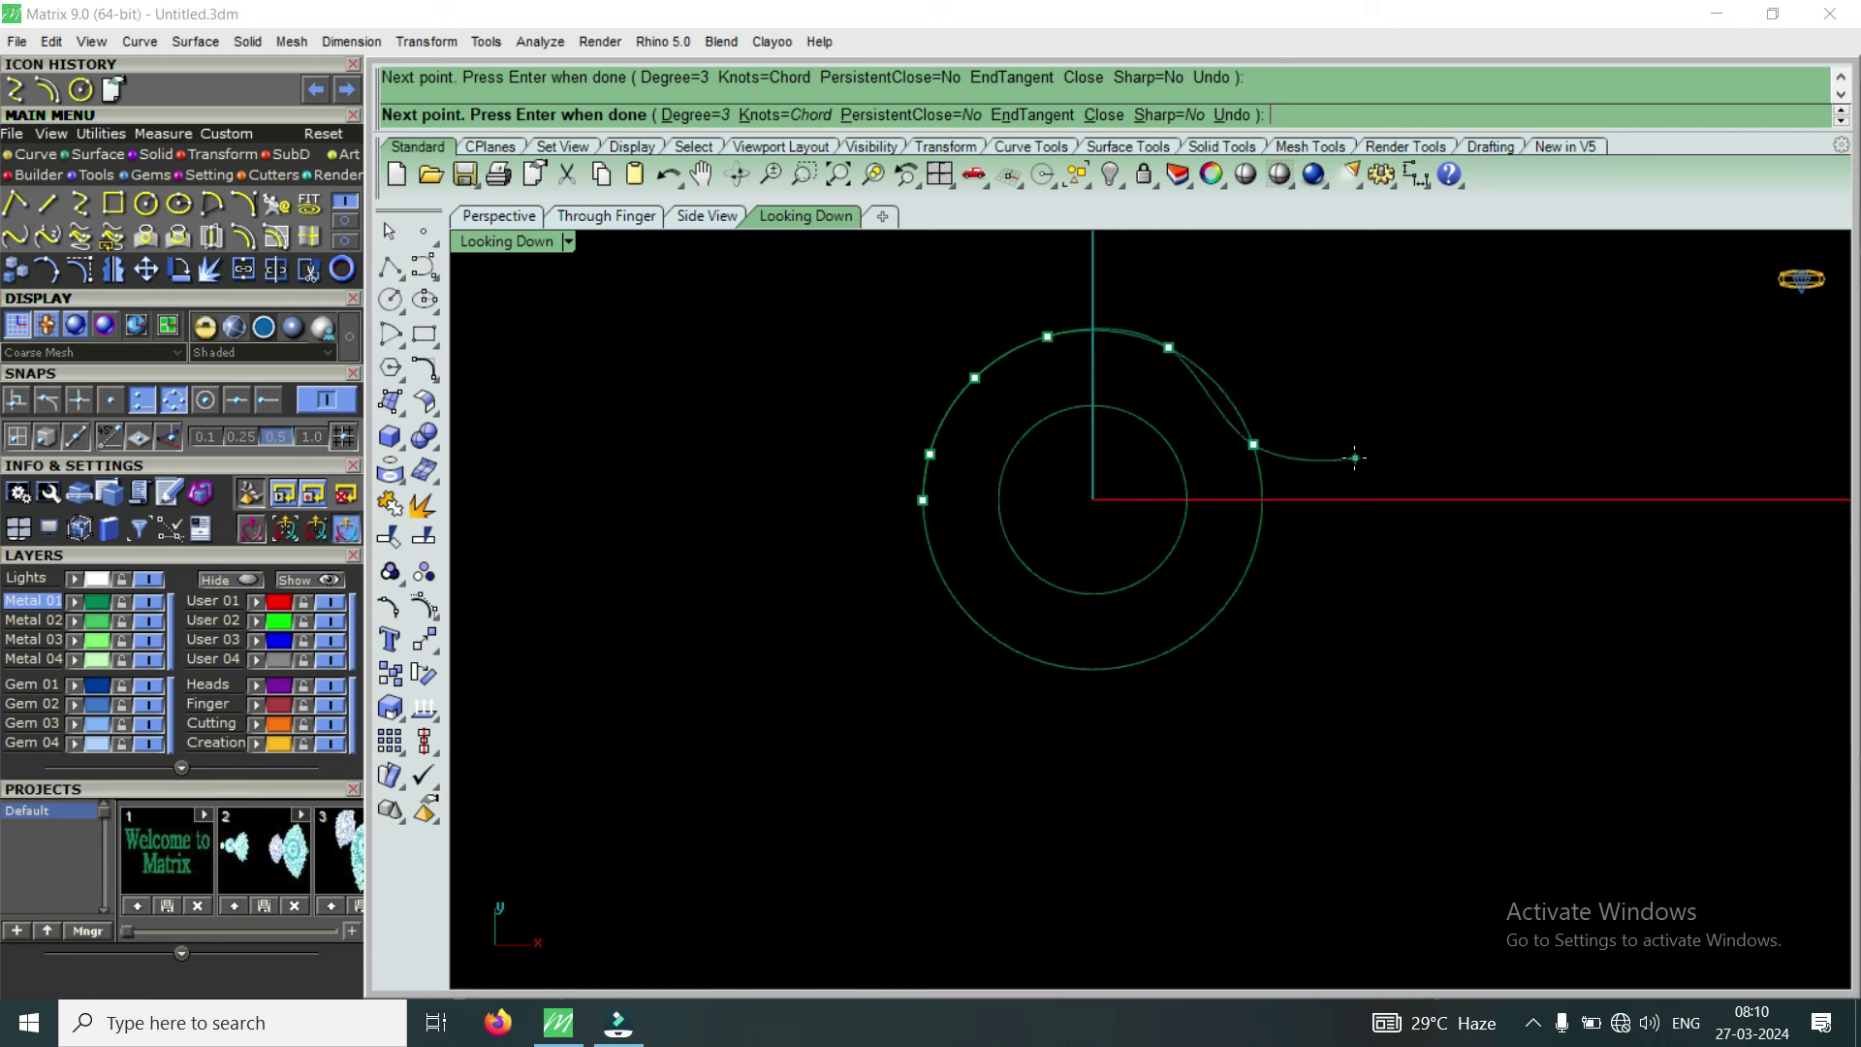
click(1355, 443)
click(1406, 391)
key(Return)
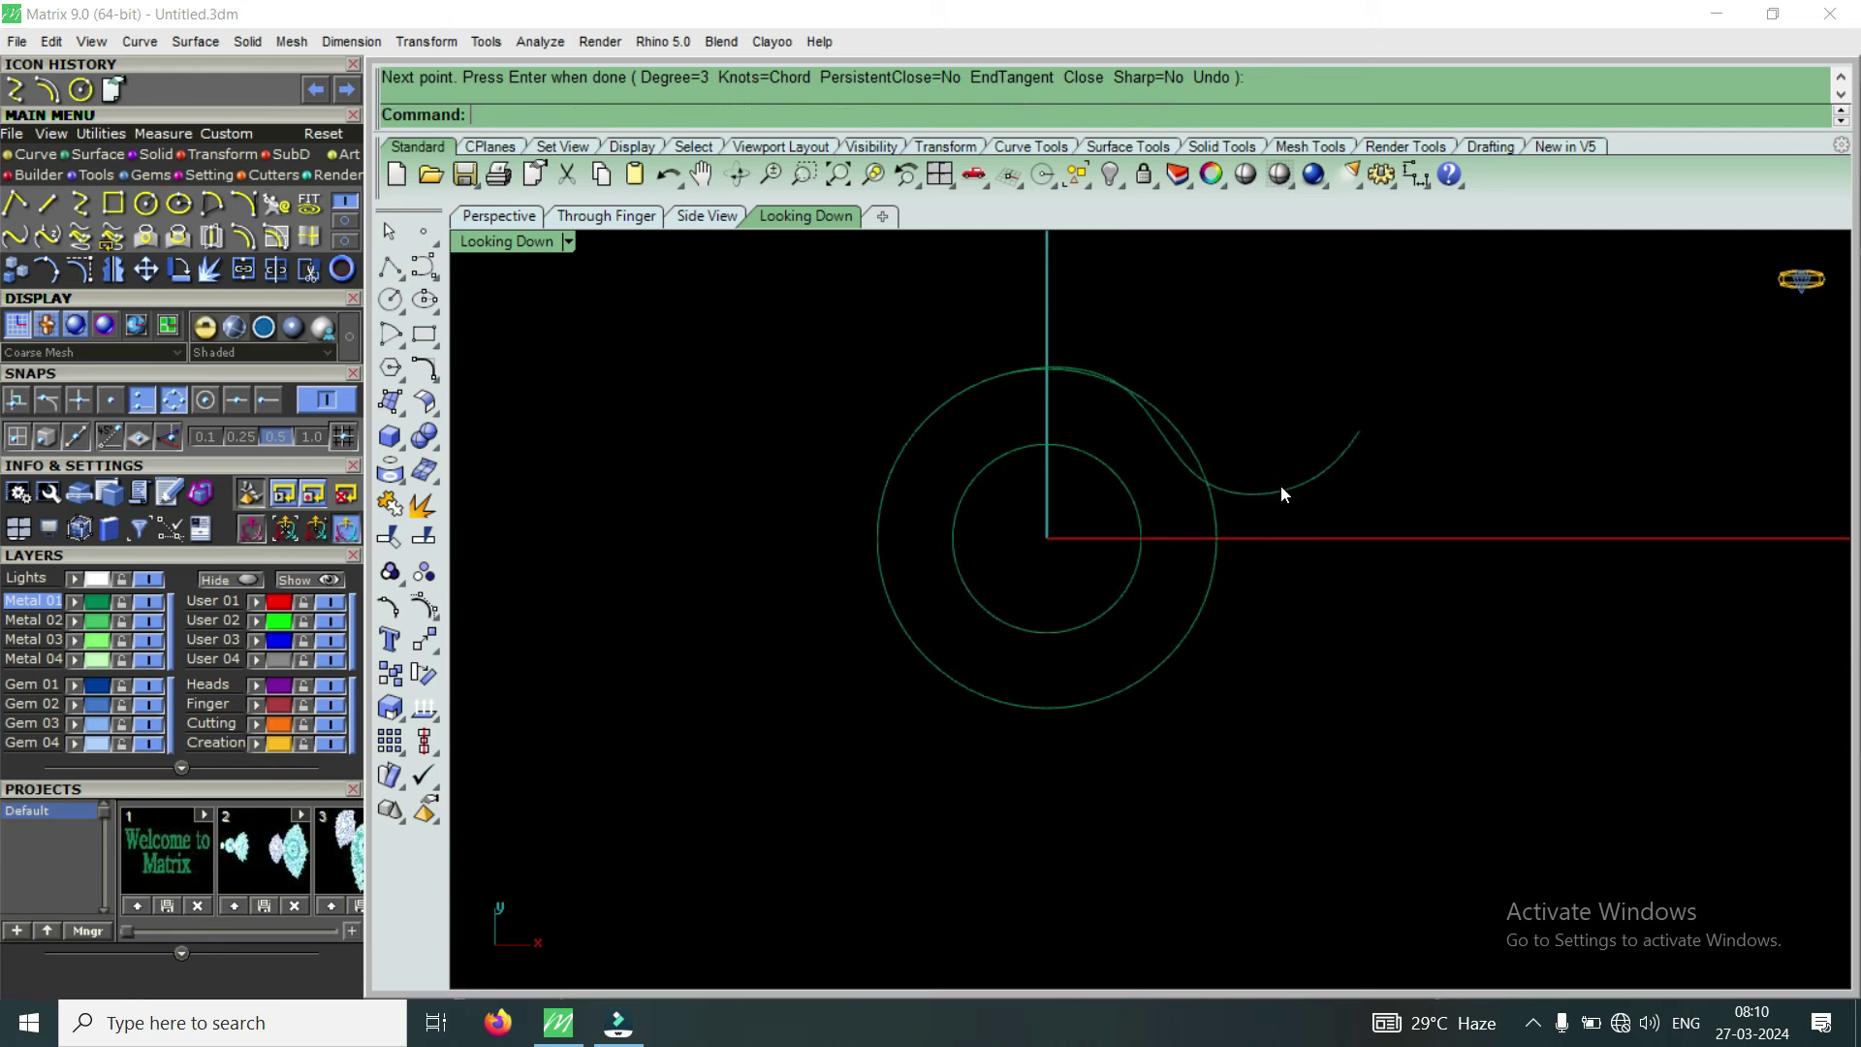
click(1282, 486)
Show the swirl's control points and reposition the tail and top-right points
click(87, 278)
scroll(1155, 457, up, 3)
click(1202, 532)
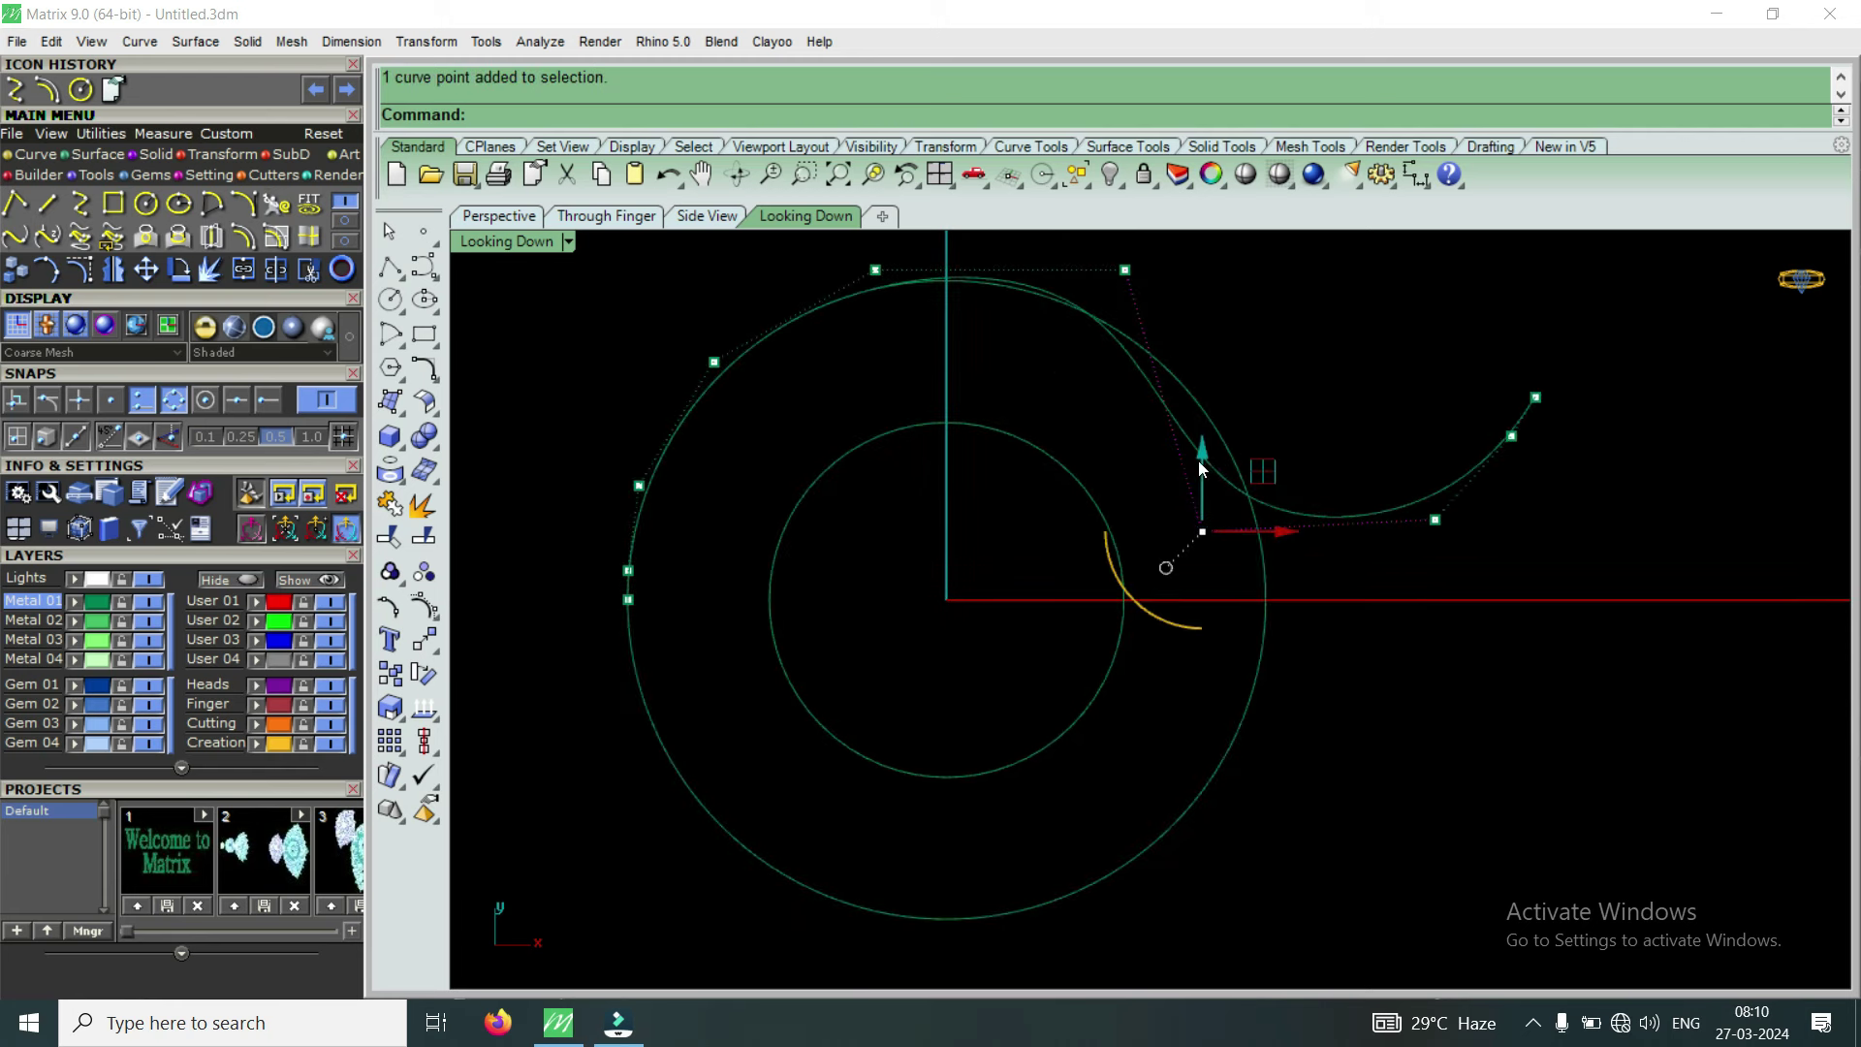
drag(1199, 465, 1241, 399)
scroll(1177, 370, down, 2)
scroll(1113, 310, up, 4)
click(1160, 335)
scroll(1182, 354, up, 2)
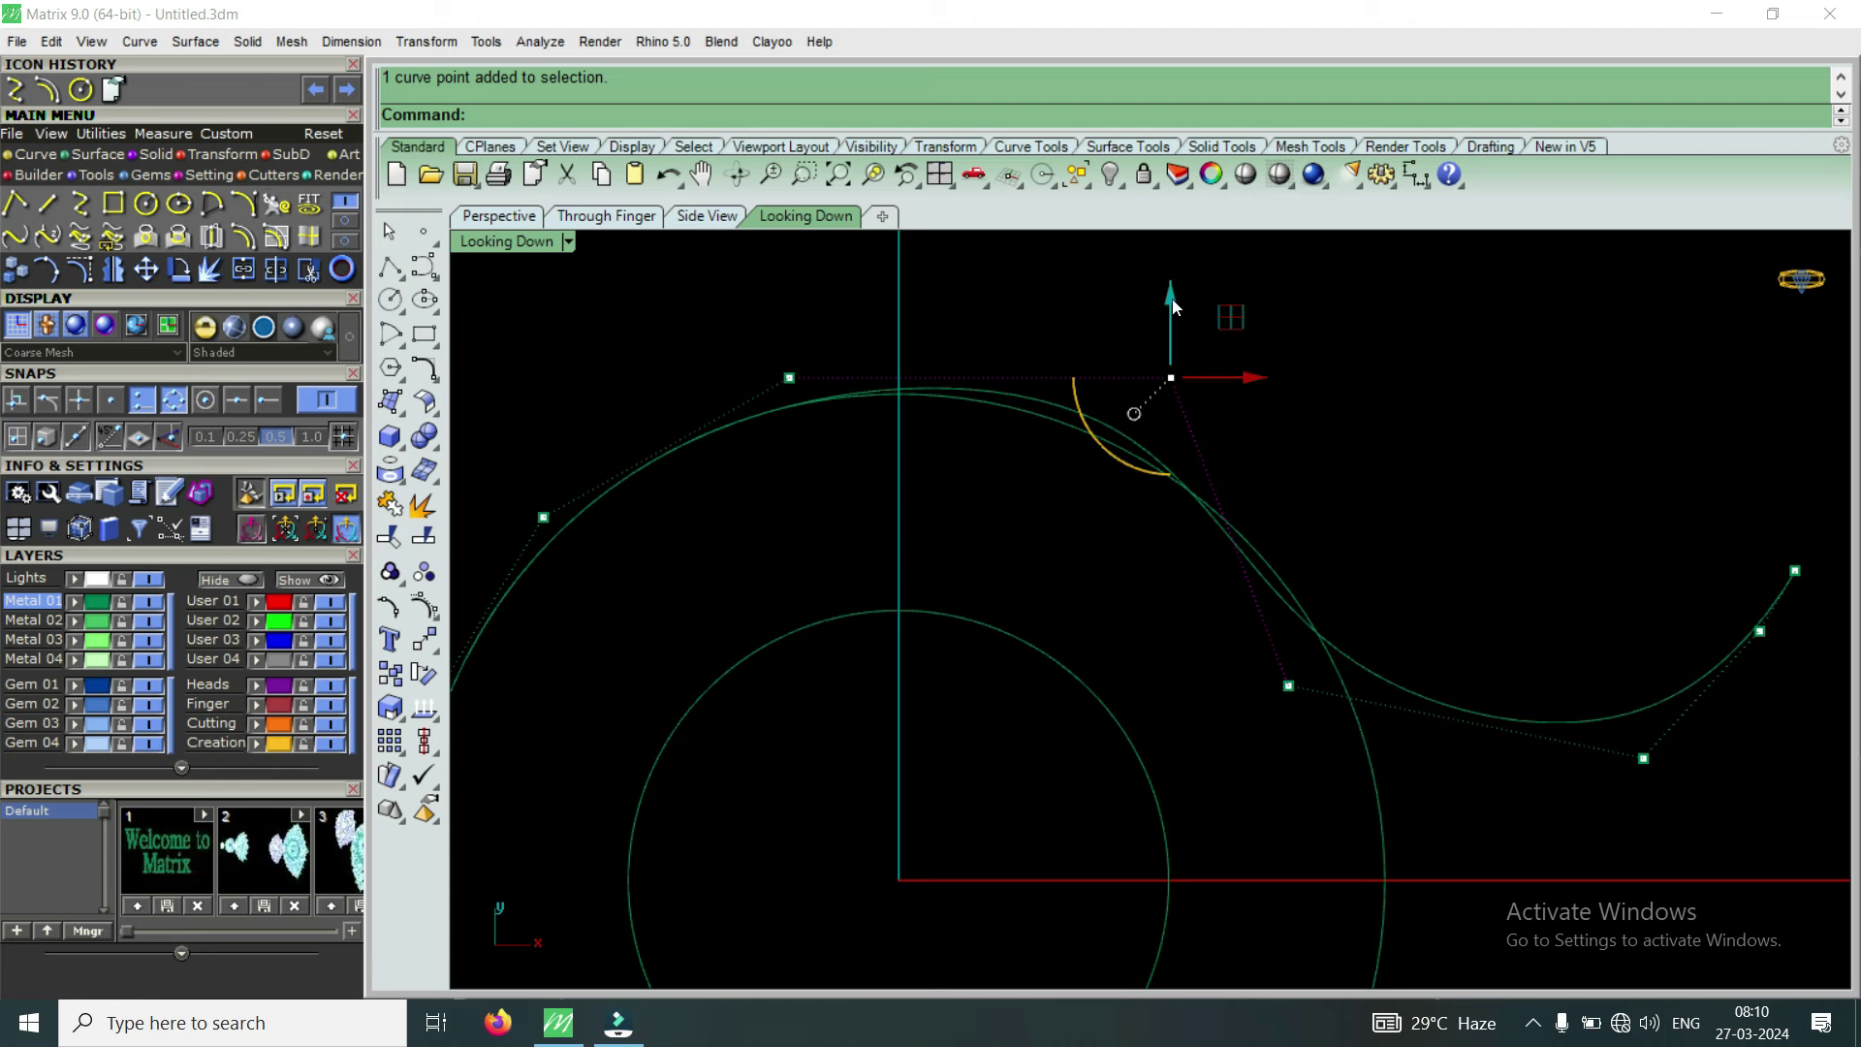
drag(1174, 307, 1174, 333)
scroll(1066, 455, down, 2)
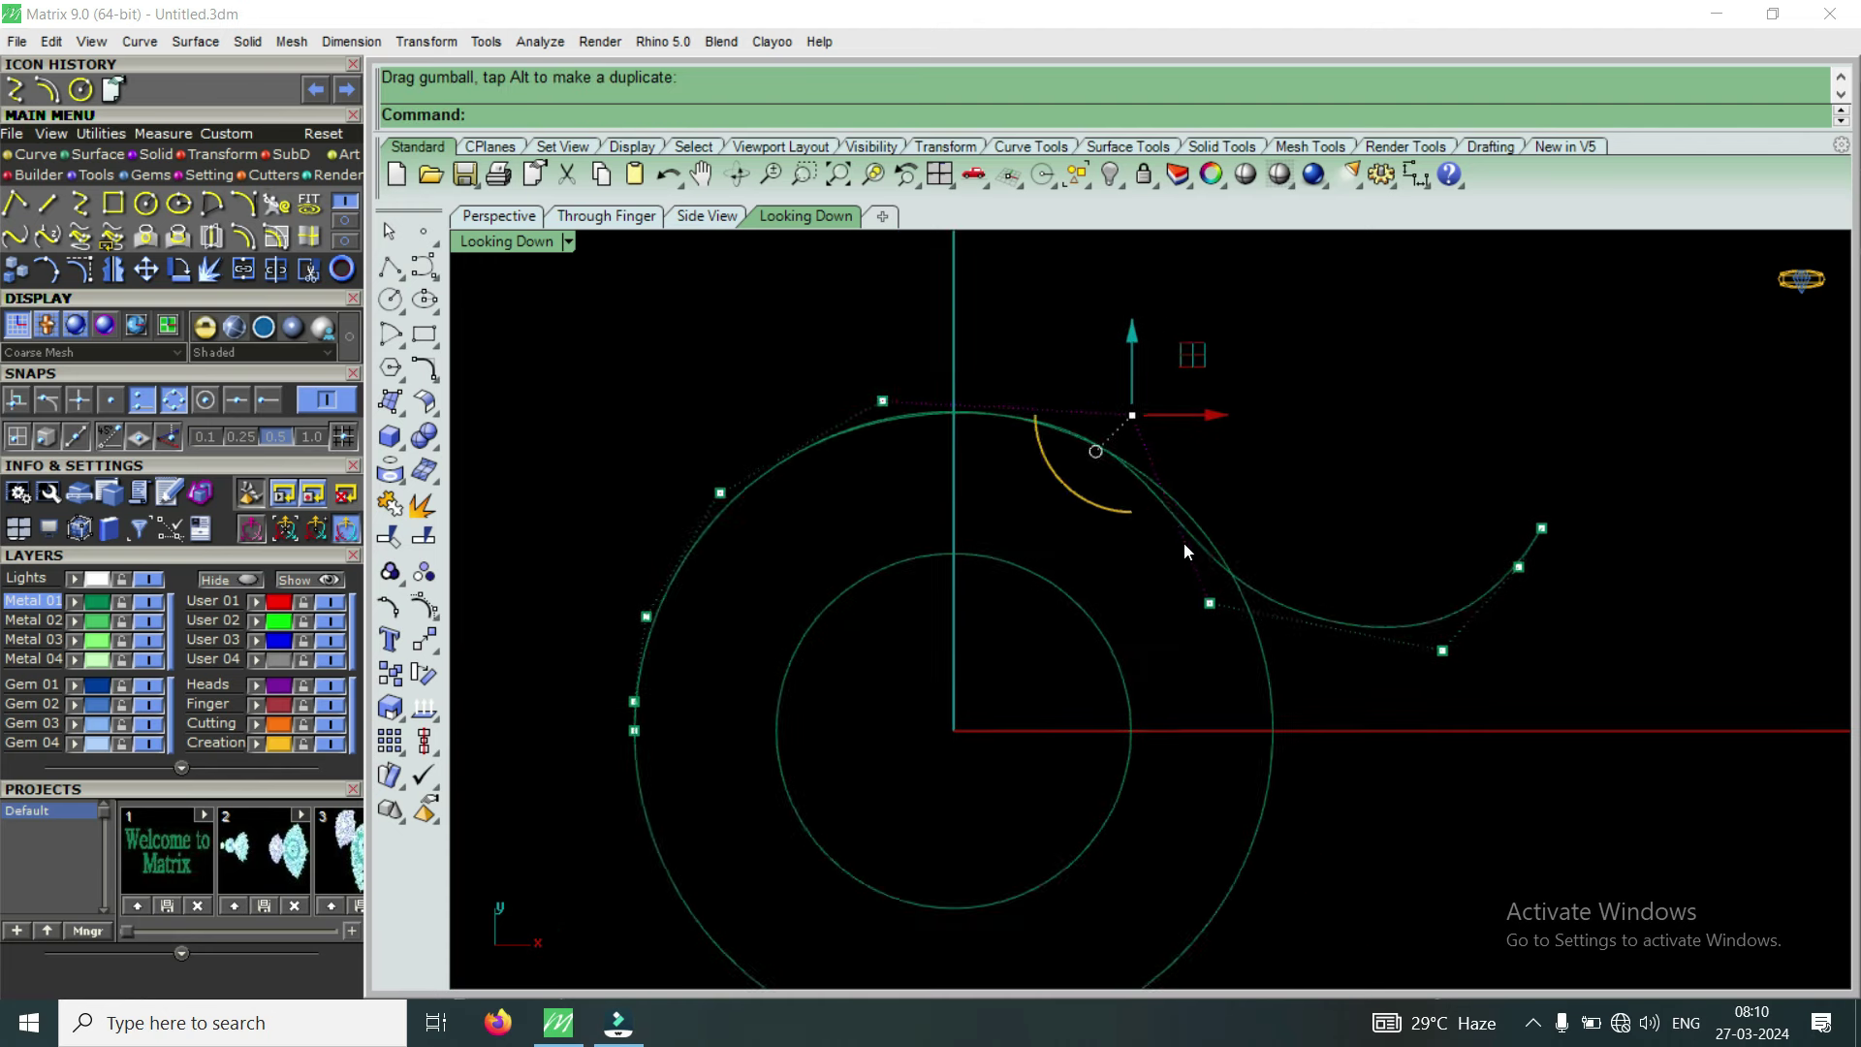
scroll(1184, 552, up, 2)
Move the lower control point and adjust two more points on the swirl's right side
click(1231, 654)
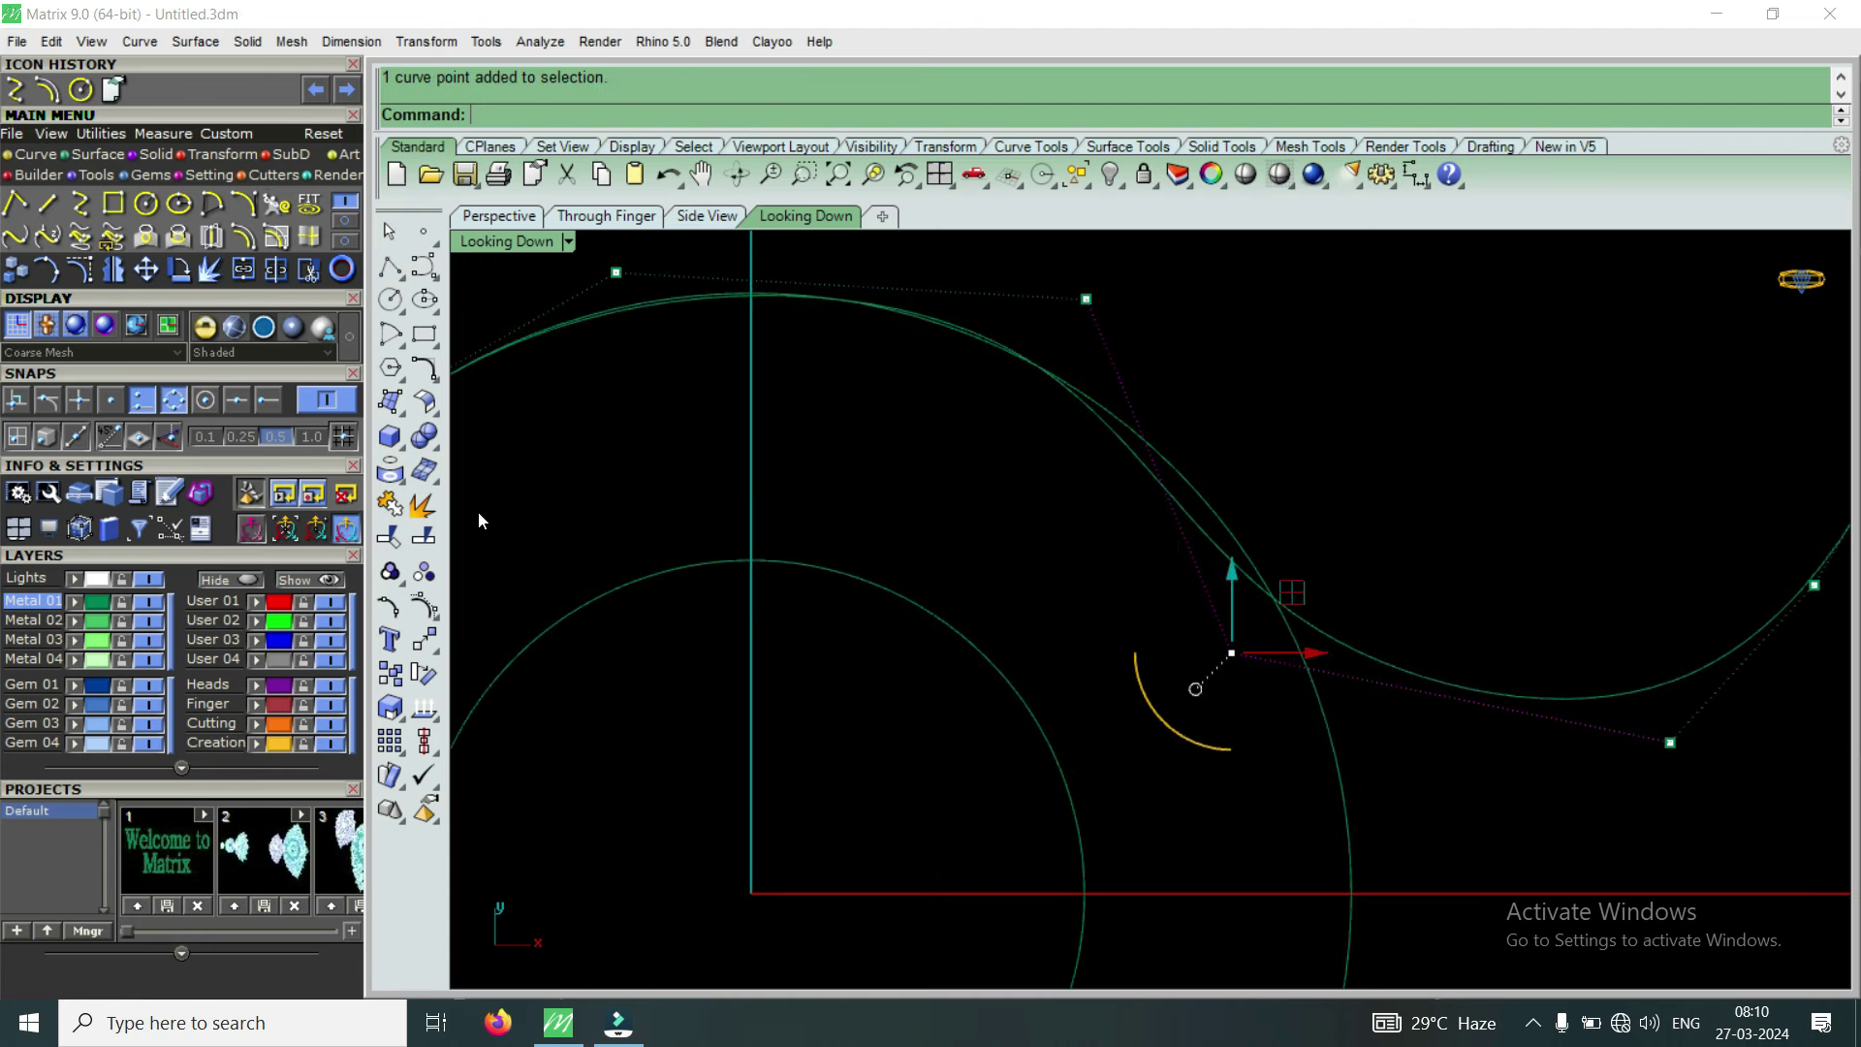
click(147, 271)
click(1202, 735)
click(1237, 720)
scroll(1411, 642, down, 2)
scroll(1301, 584, up, 2)
click(1371, 675)
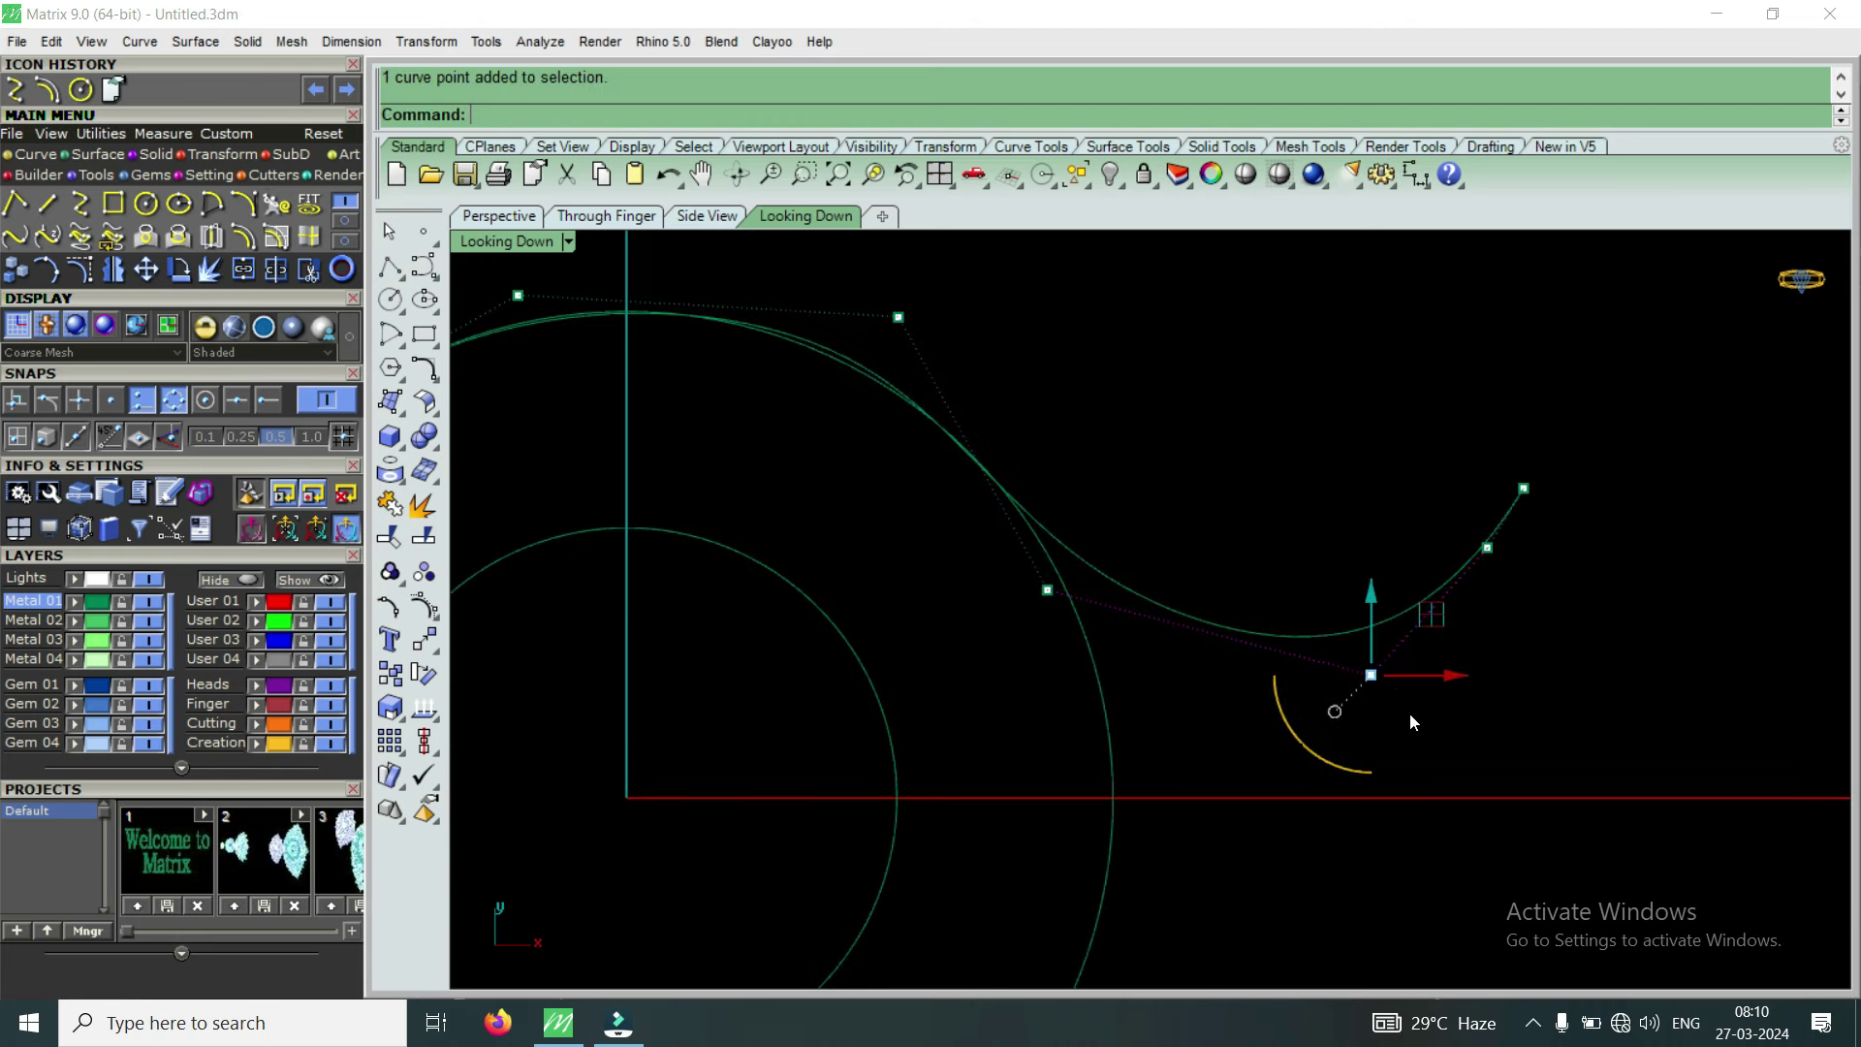
drag(1373, 593, 1374, 566)
click(1047, 590)
drag(1135, 589, 1154, 579)
Smooth the curve's left part by dragging its control points, then reselect the S-curve
right_drag(909, 355, 1083, 452)
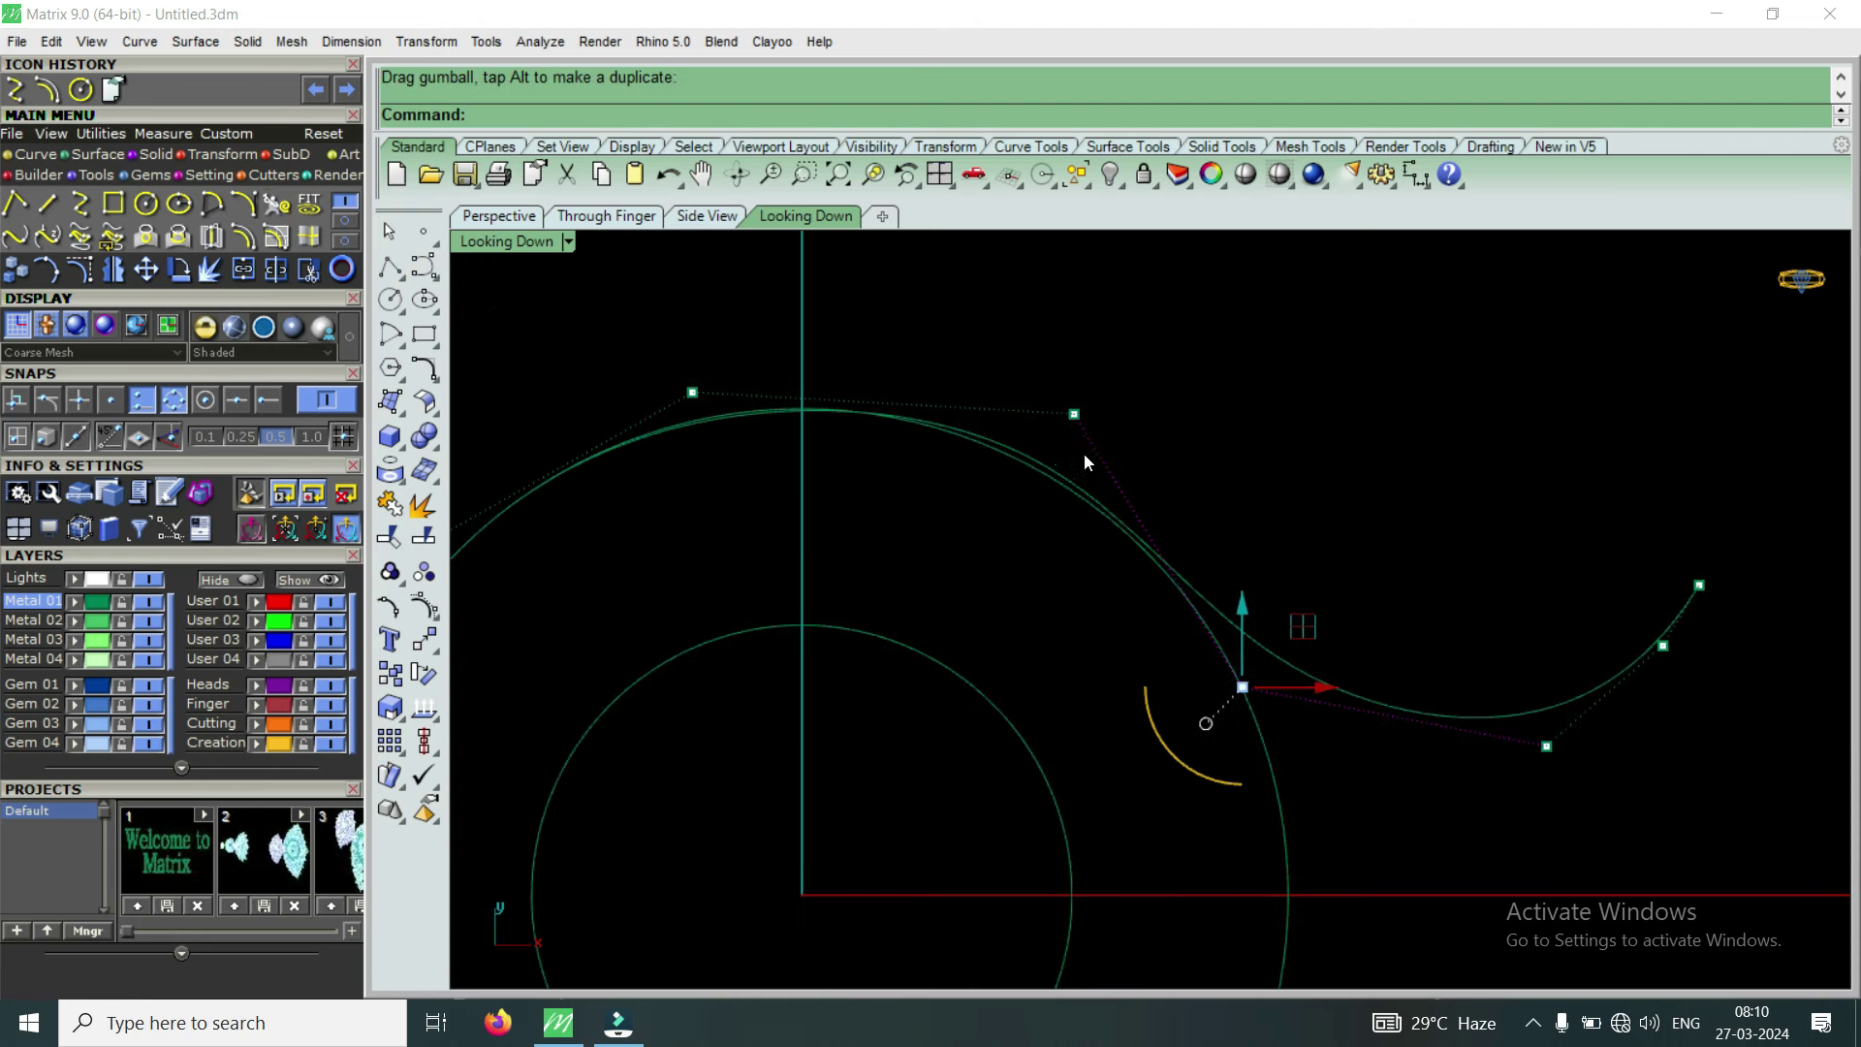
click(1074, 414)
scroll(1086, 388, up, 3)
drag(1066, 352, 1091, 367)
scroll(1108, 422, down, 3)
drag(652, 354, 749, 448)
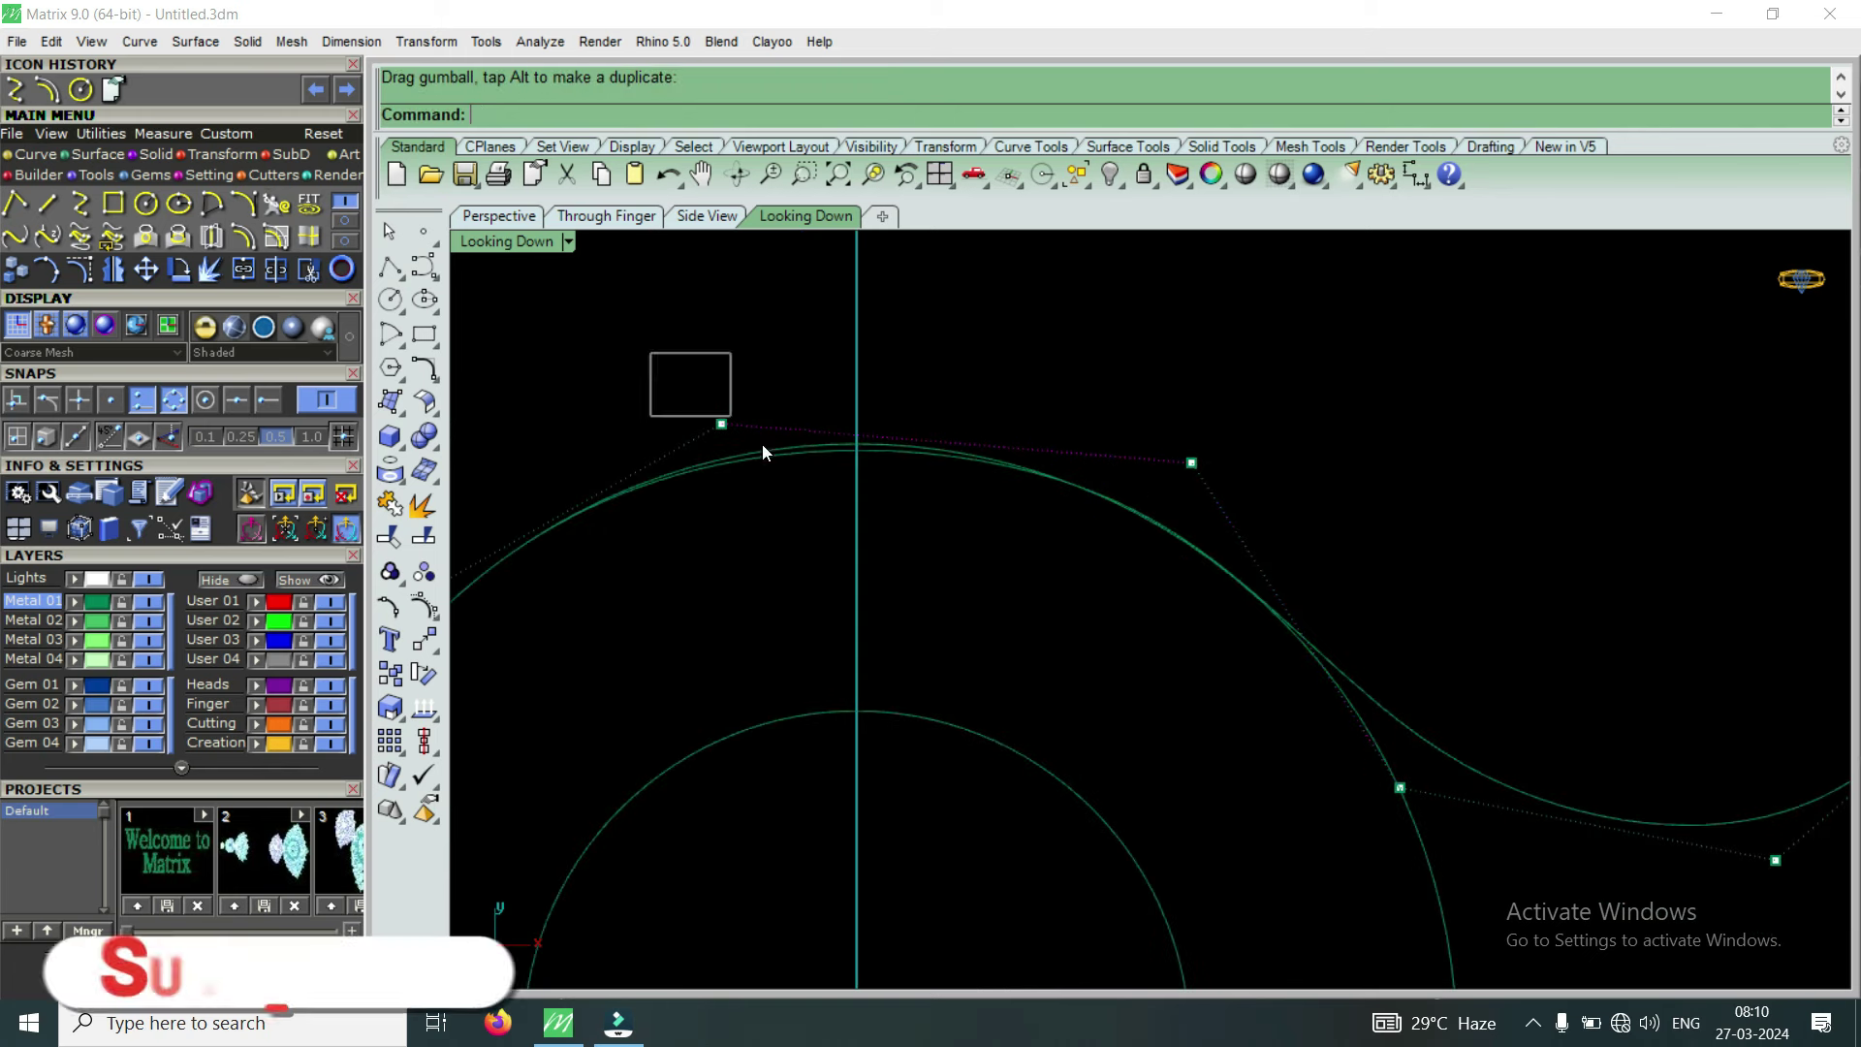
scroll(737, 417, up, 2)
drag(733, 380, 905, 391)
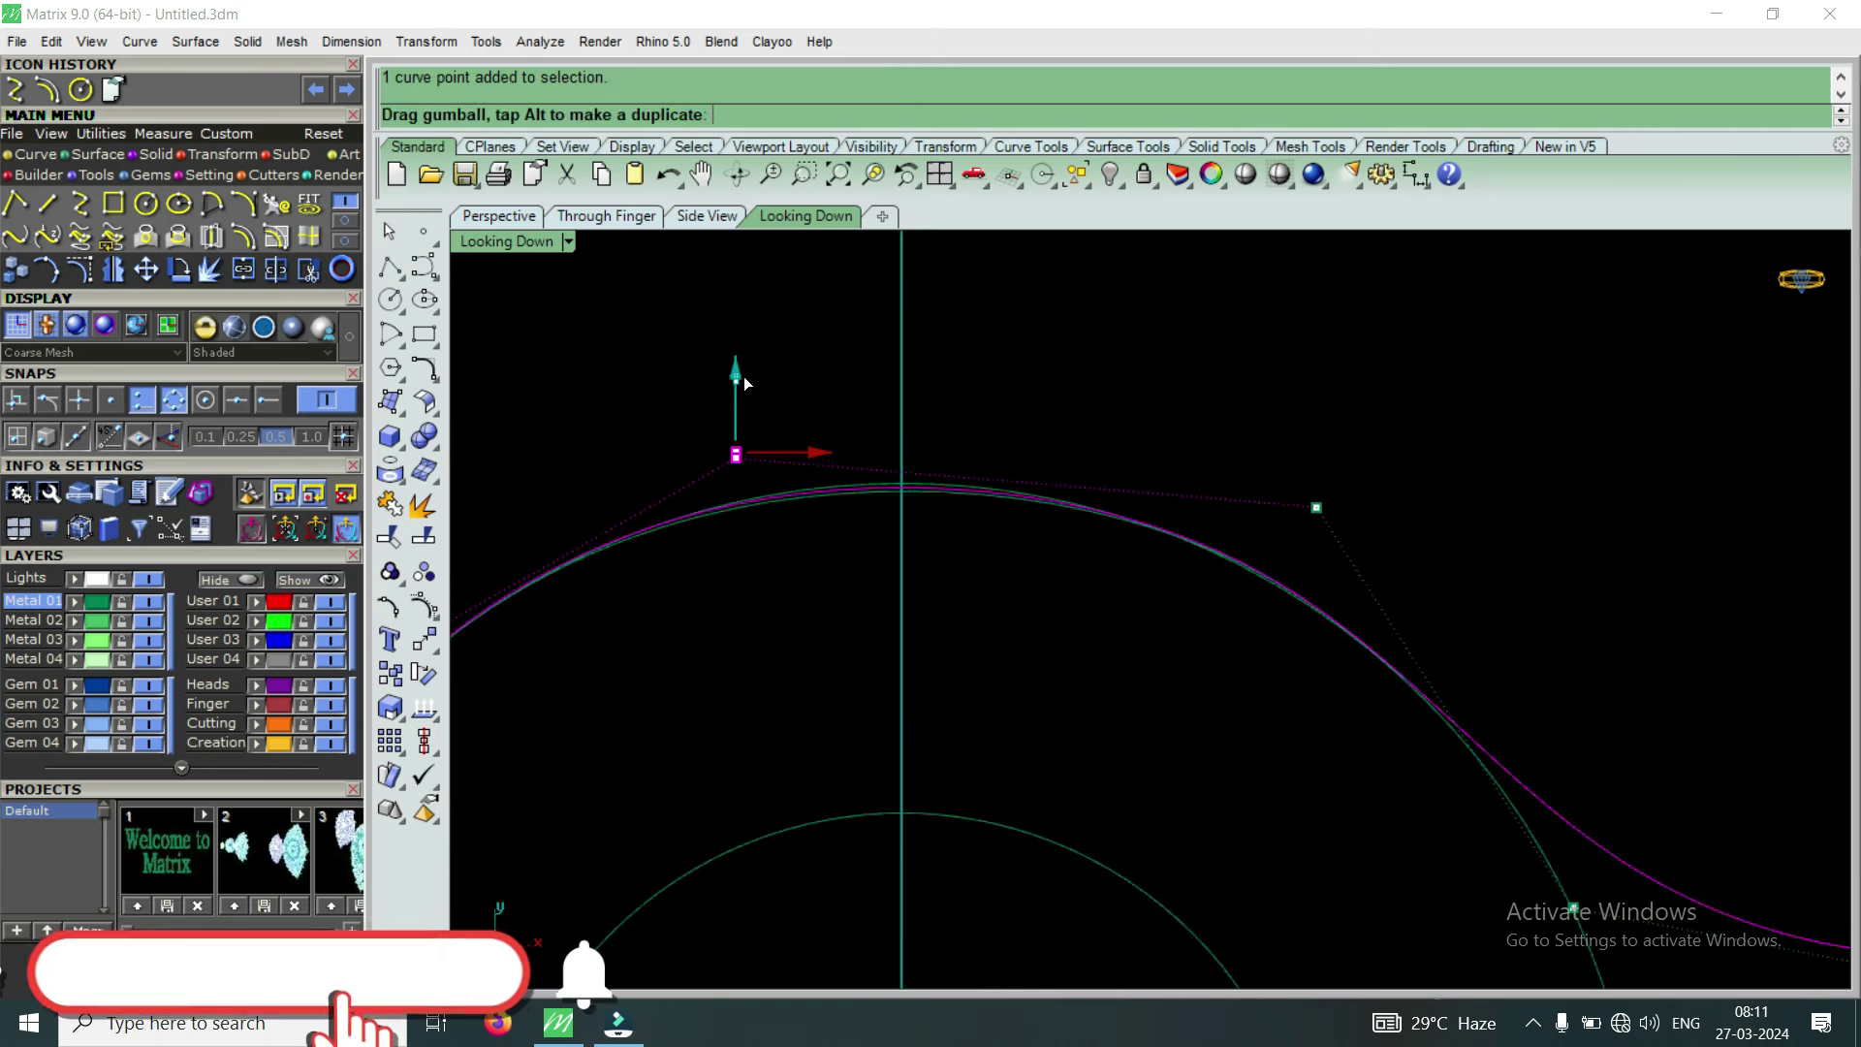
scroll(905, 392, down, 3)
scroll(956, 442, down, 1)
scroll(998, 465, down, 1)
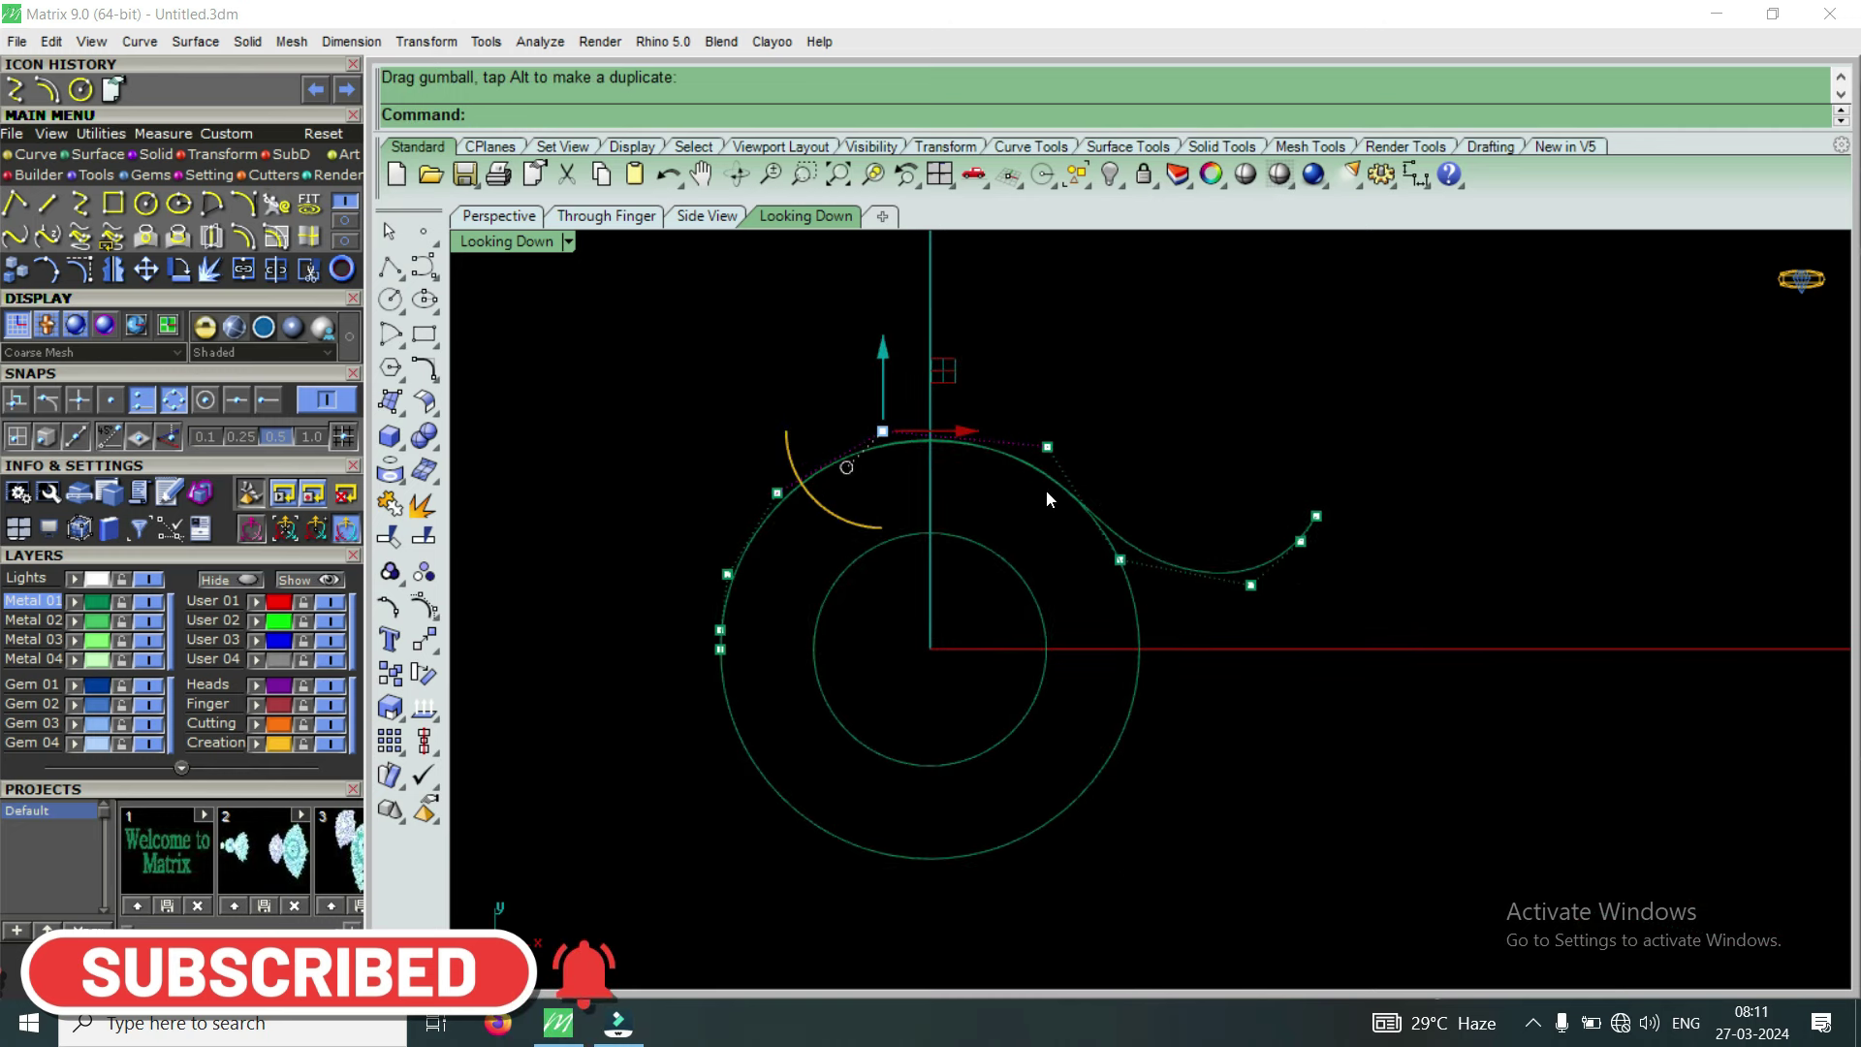
key(ctrl+z)
click(1189, 579)
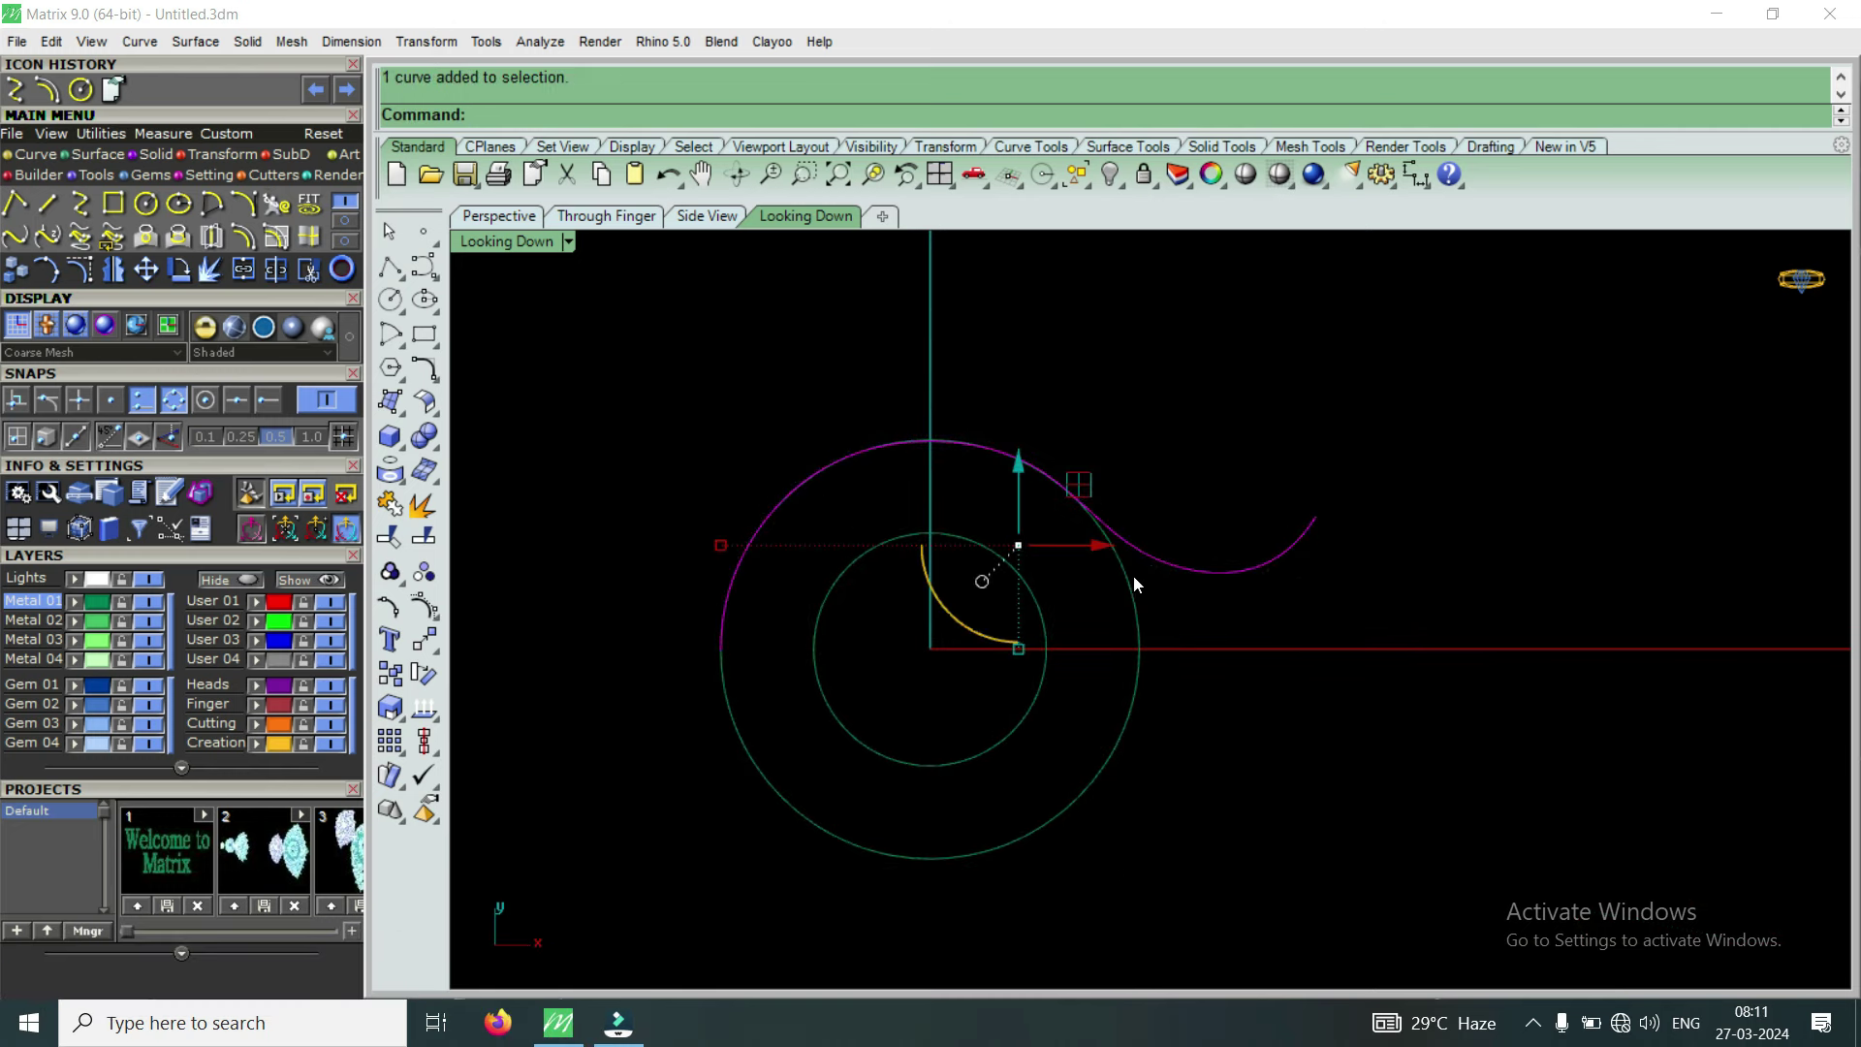
Offset the S-curve to its outer side, then select the new arc and enter 're'
click(243, 243)
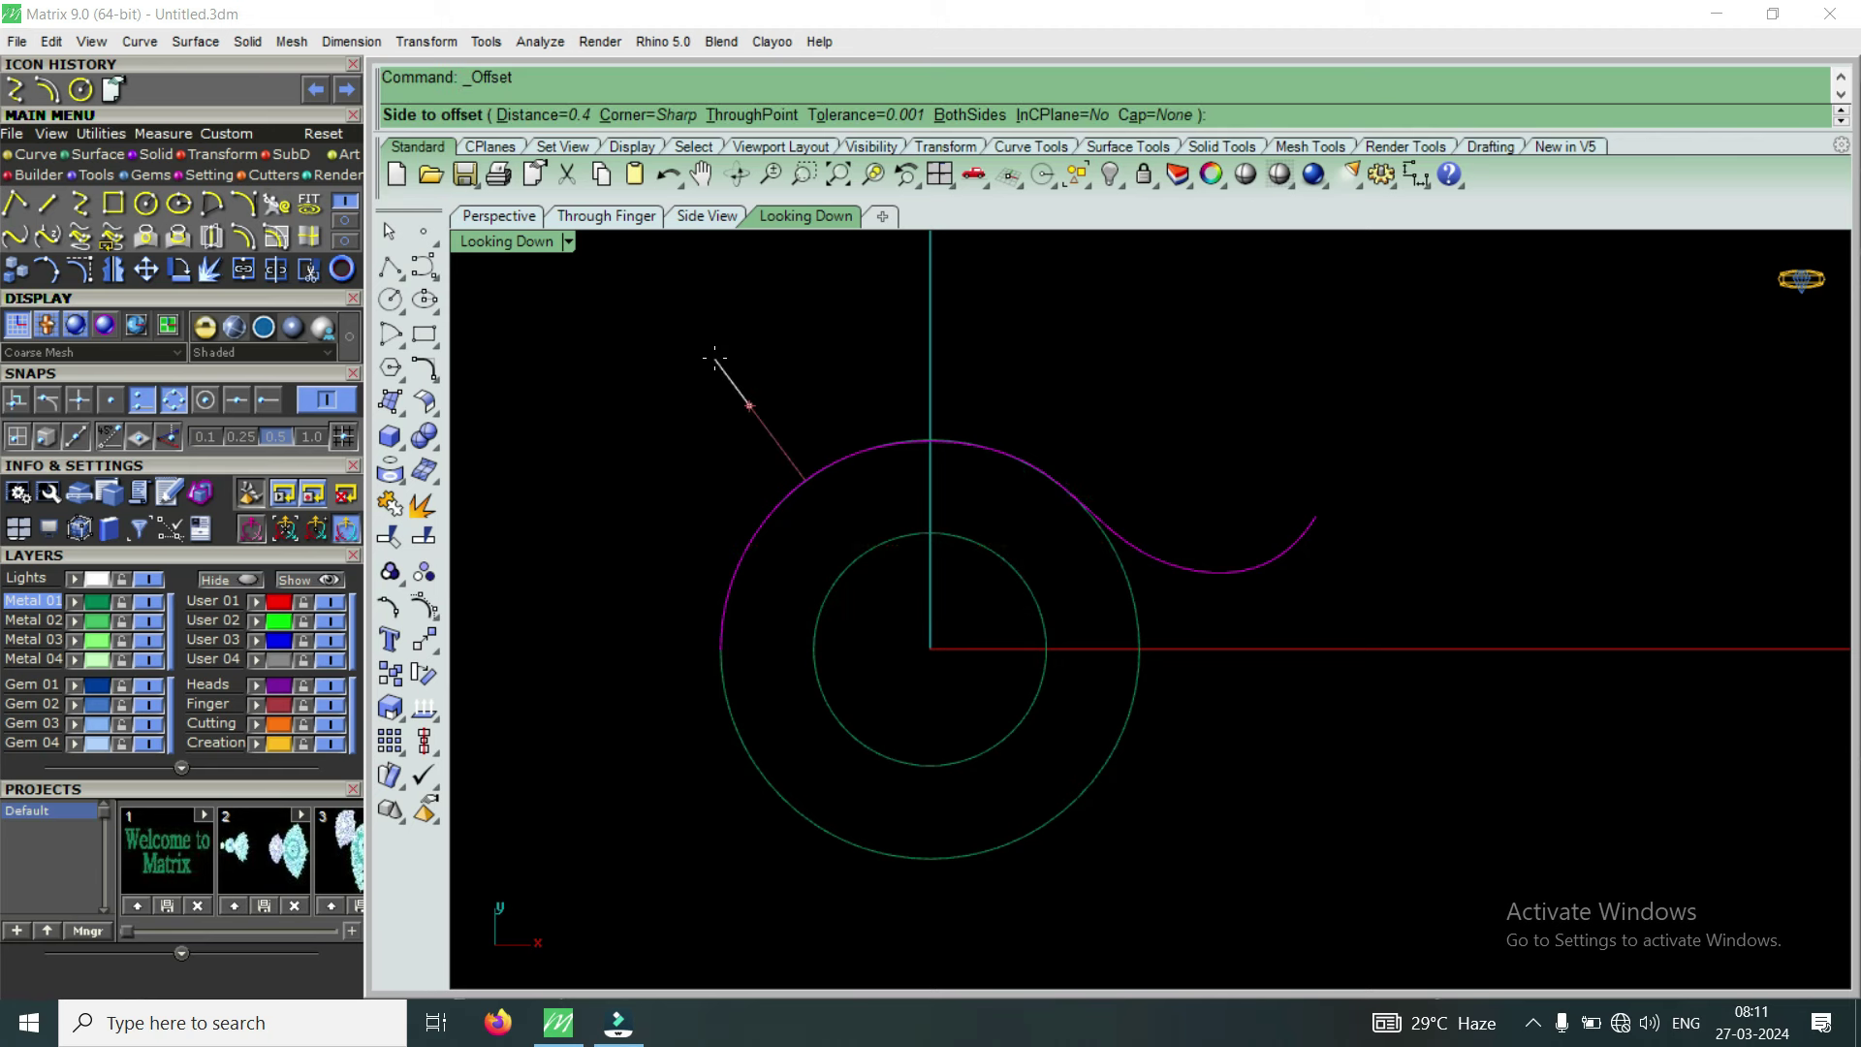
text(.1)
key(Return)
key(Return)
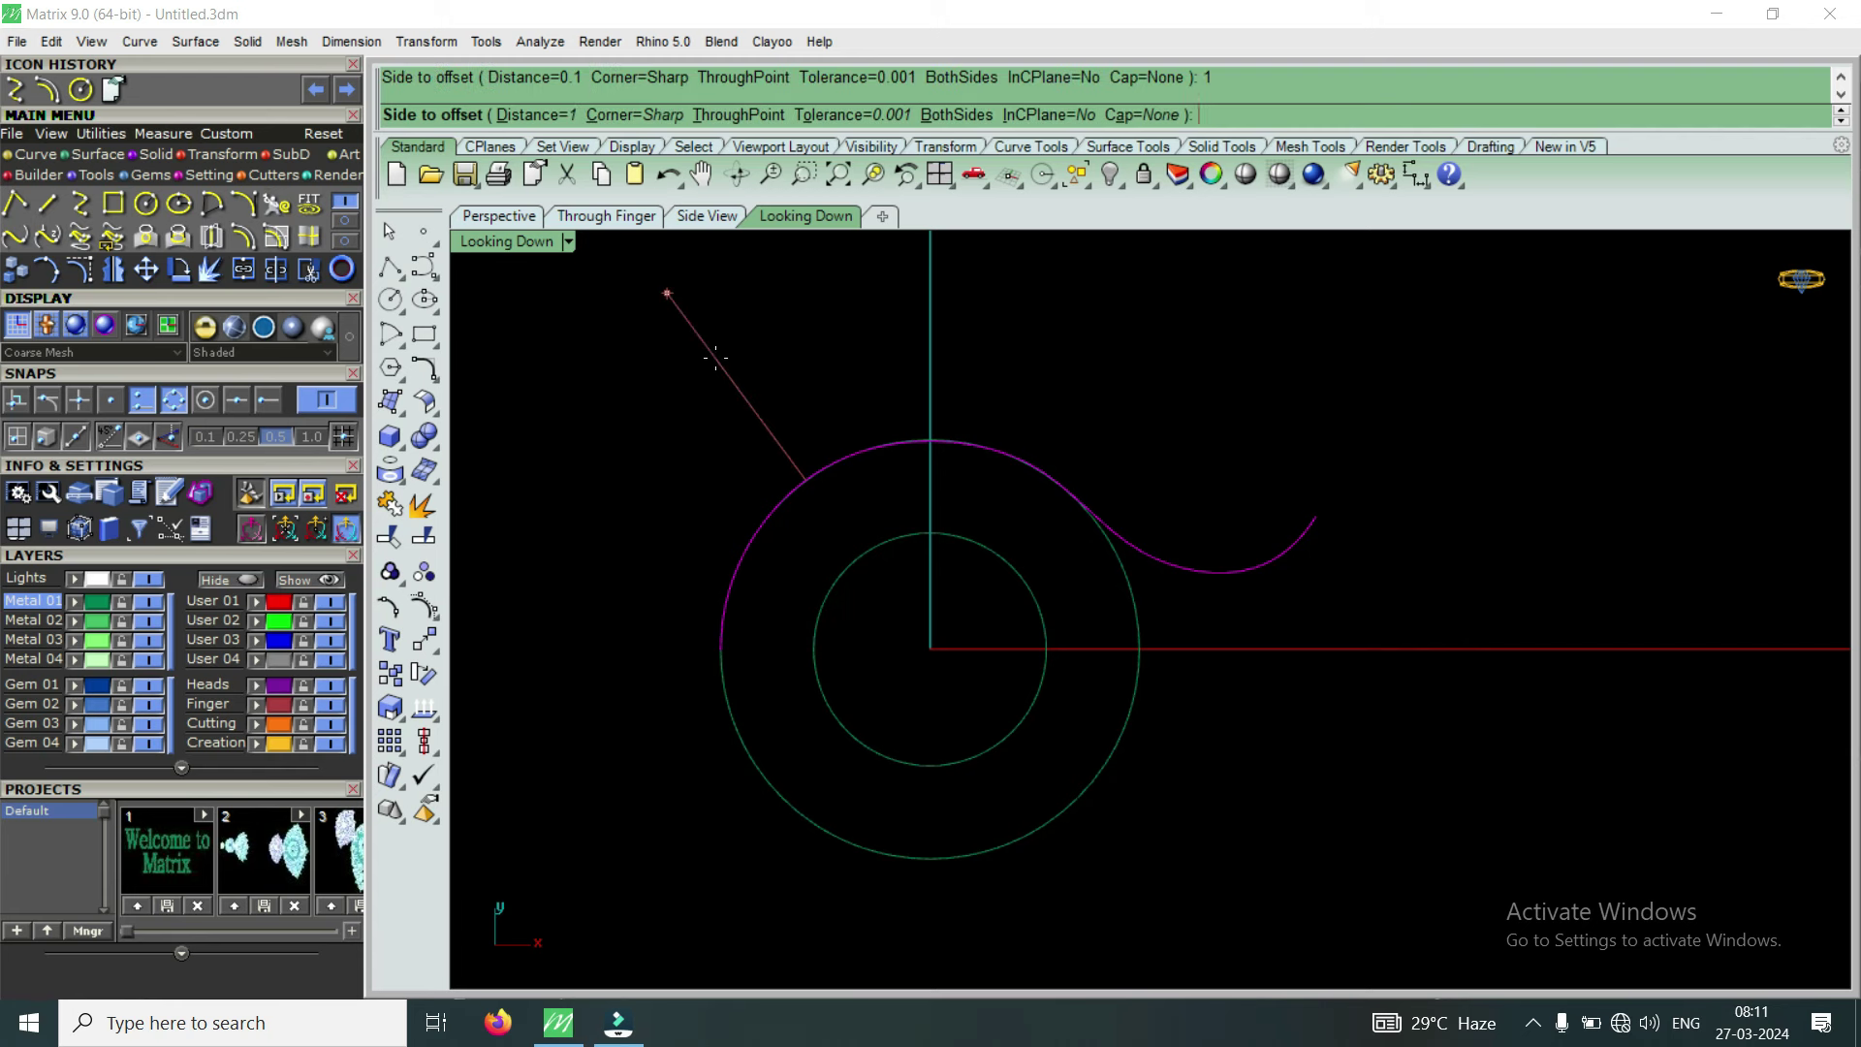
click(715, 358)
scroll(807, 474, down, 3)
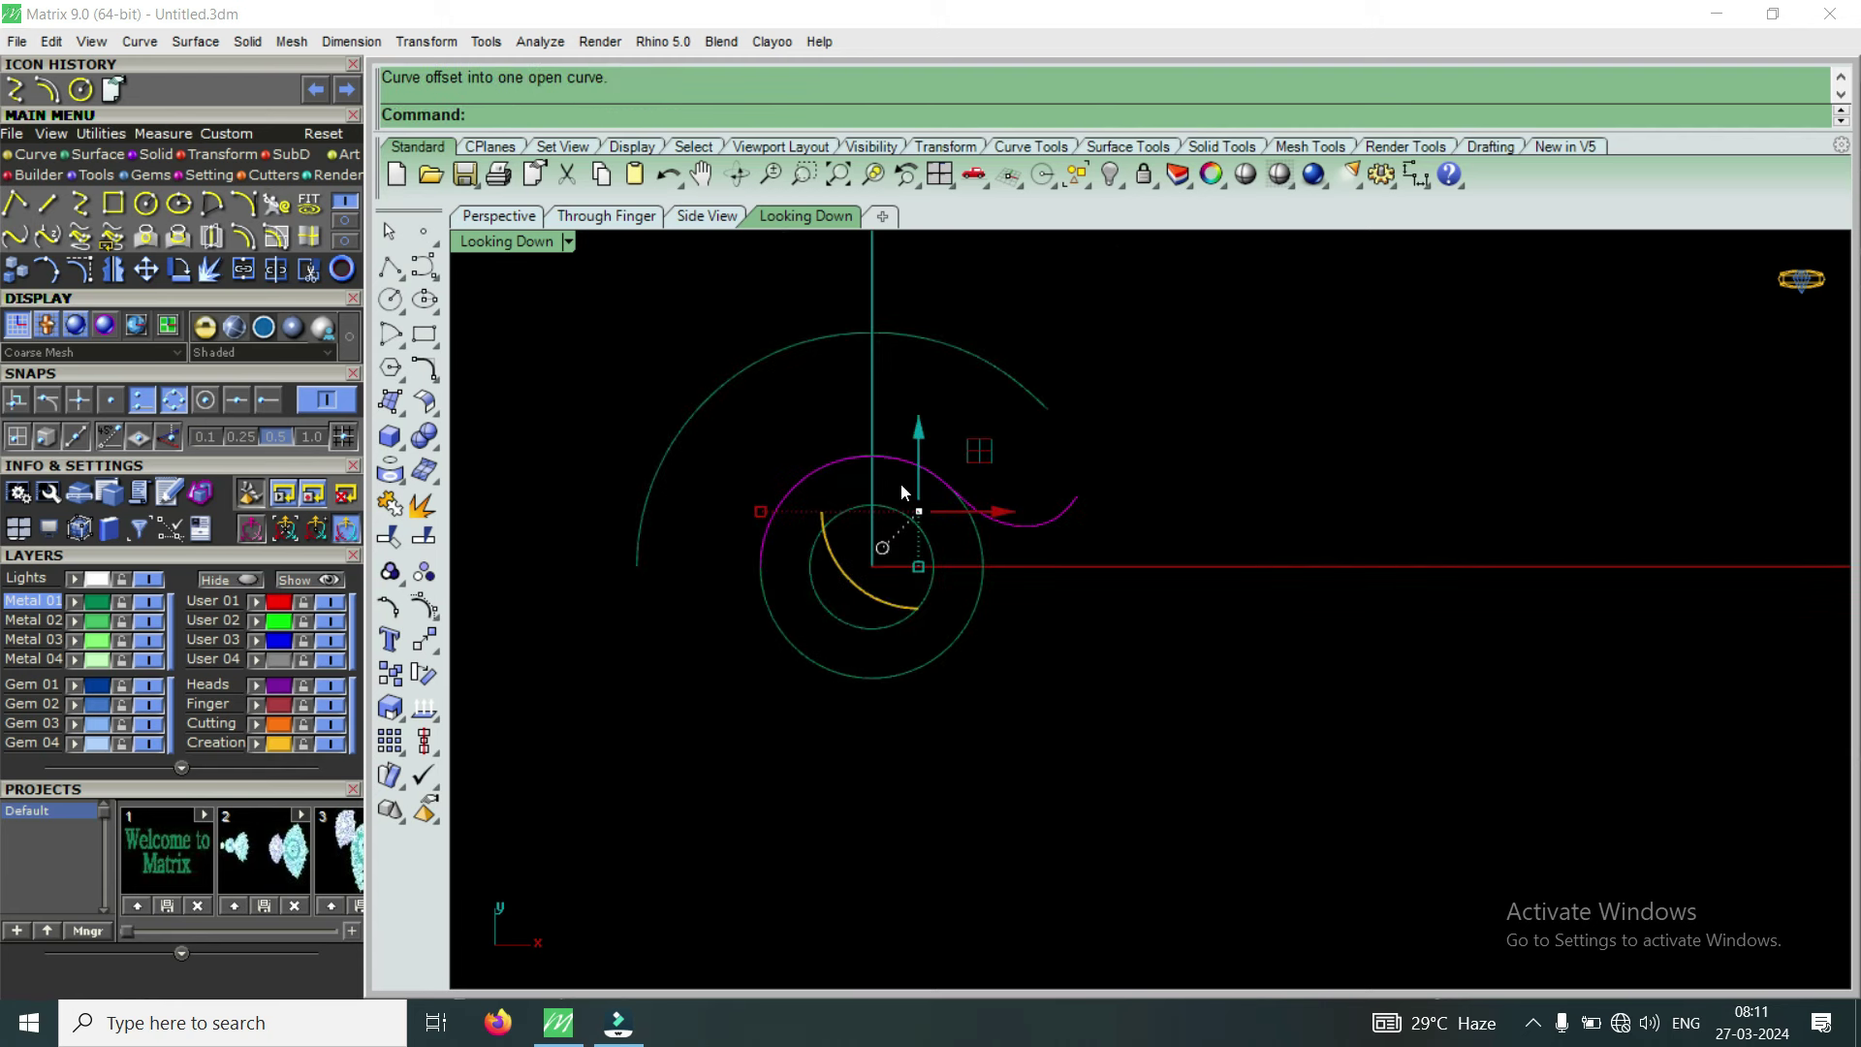
scroll(824, 475, down, 3)
scroll(923, 453, up, 2)
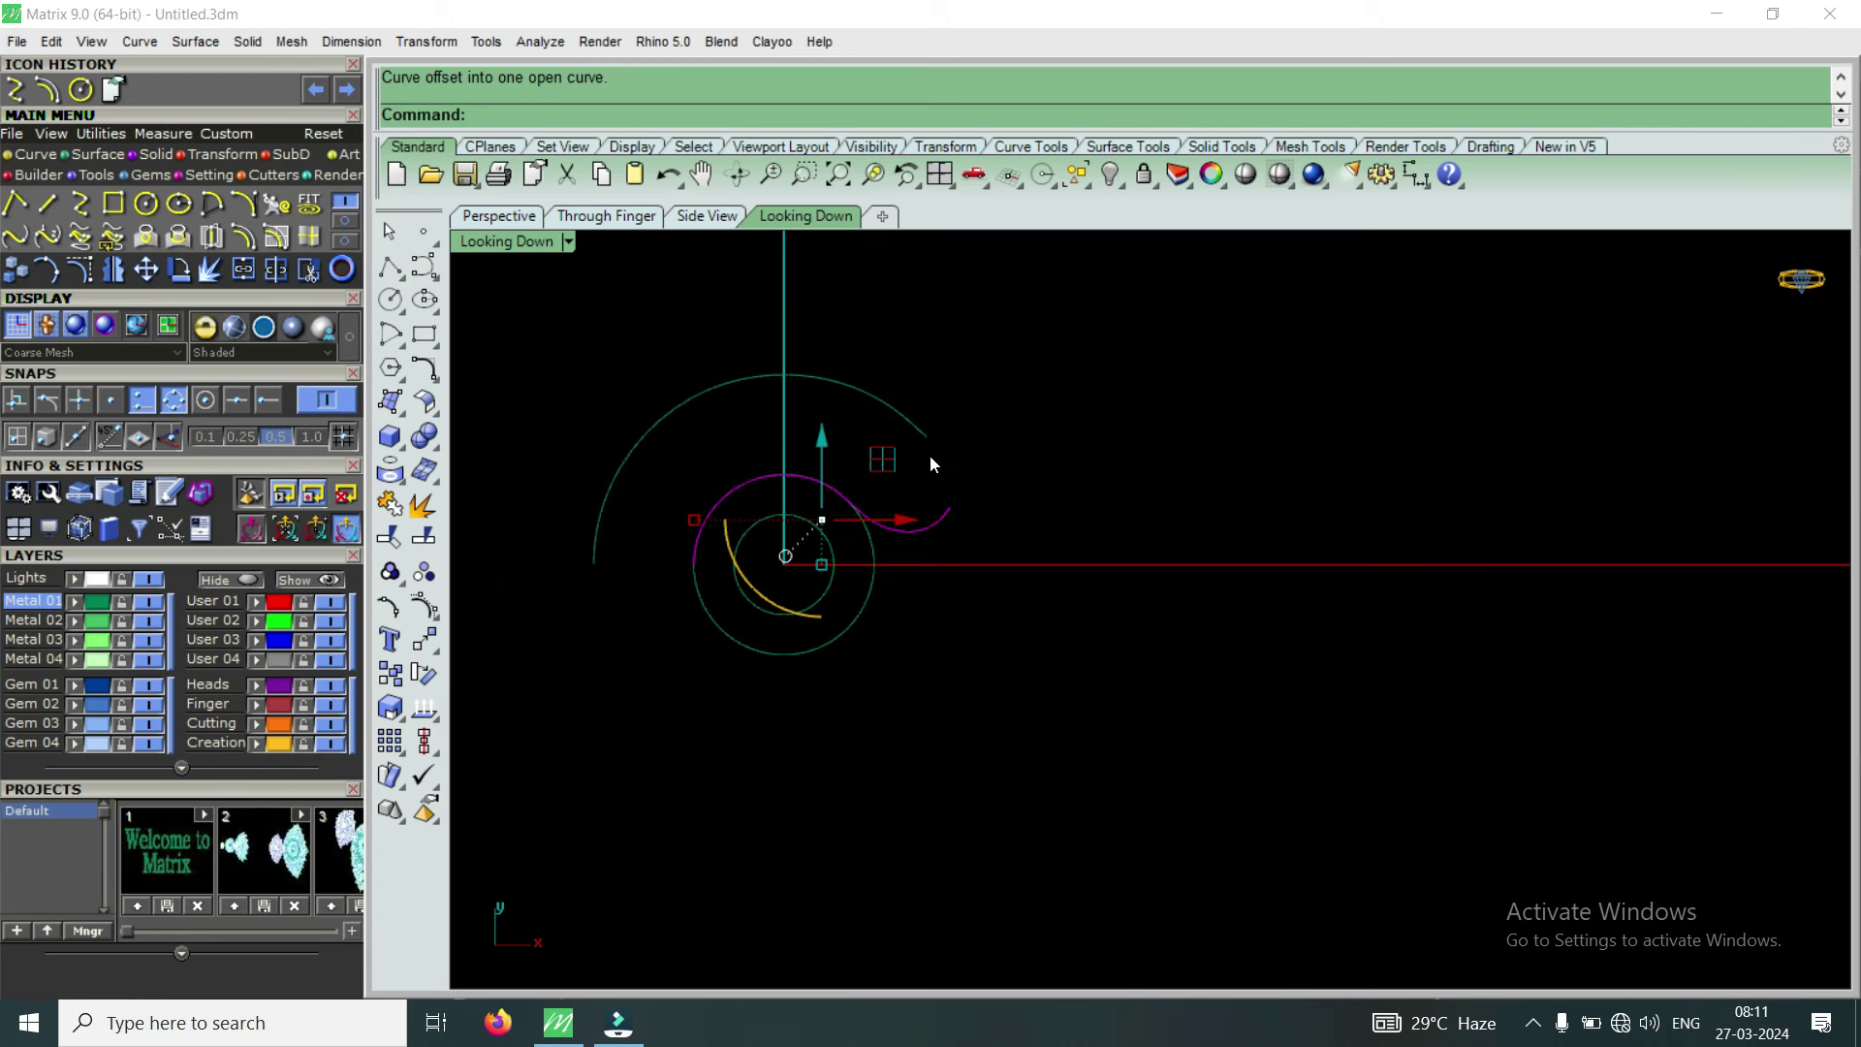
click(923, 438)
text(re)
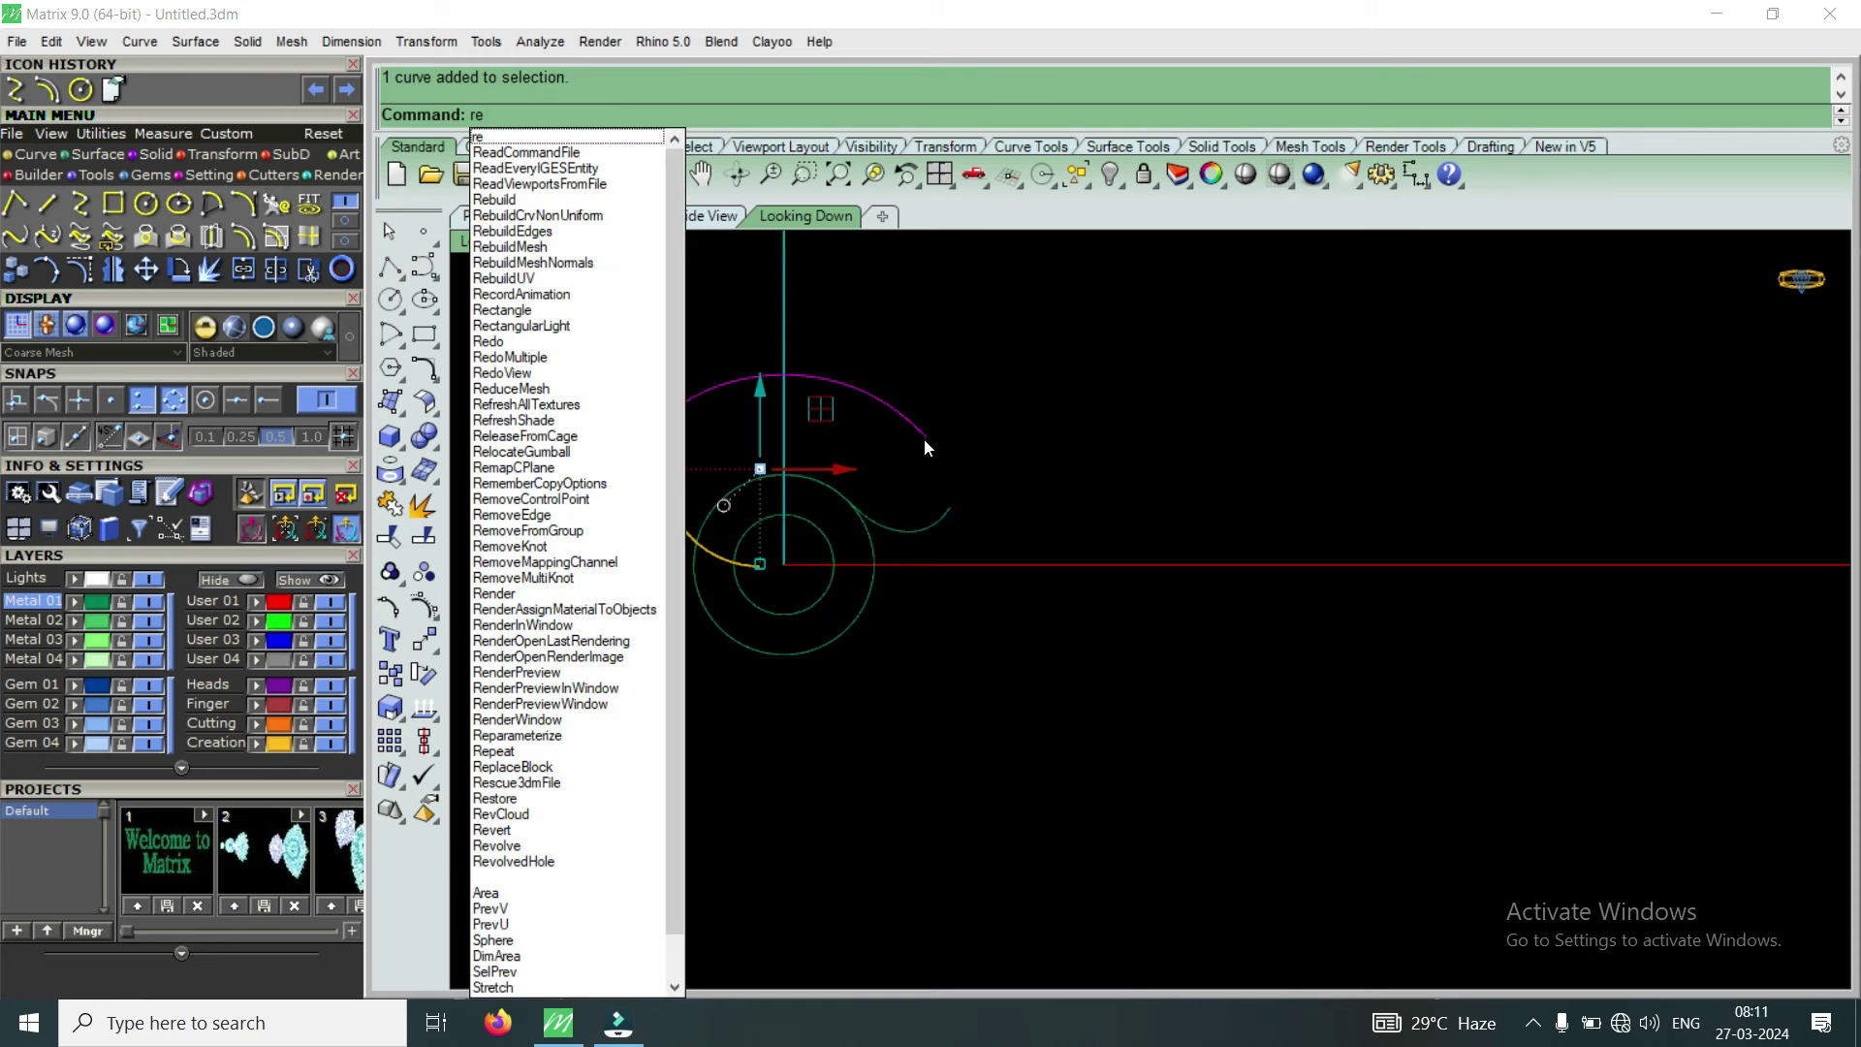
Rebuild the outer offset arc with a point count of 10
click(514, 199)
text(7)
click(1169, 467)
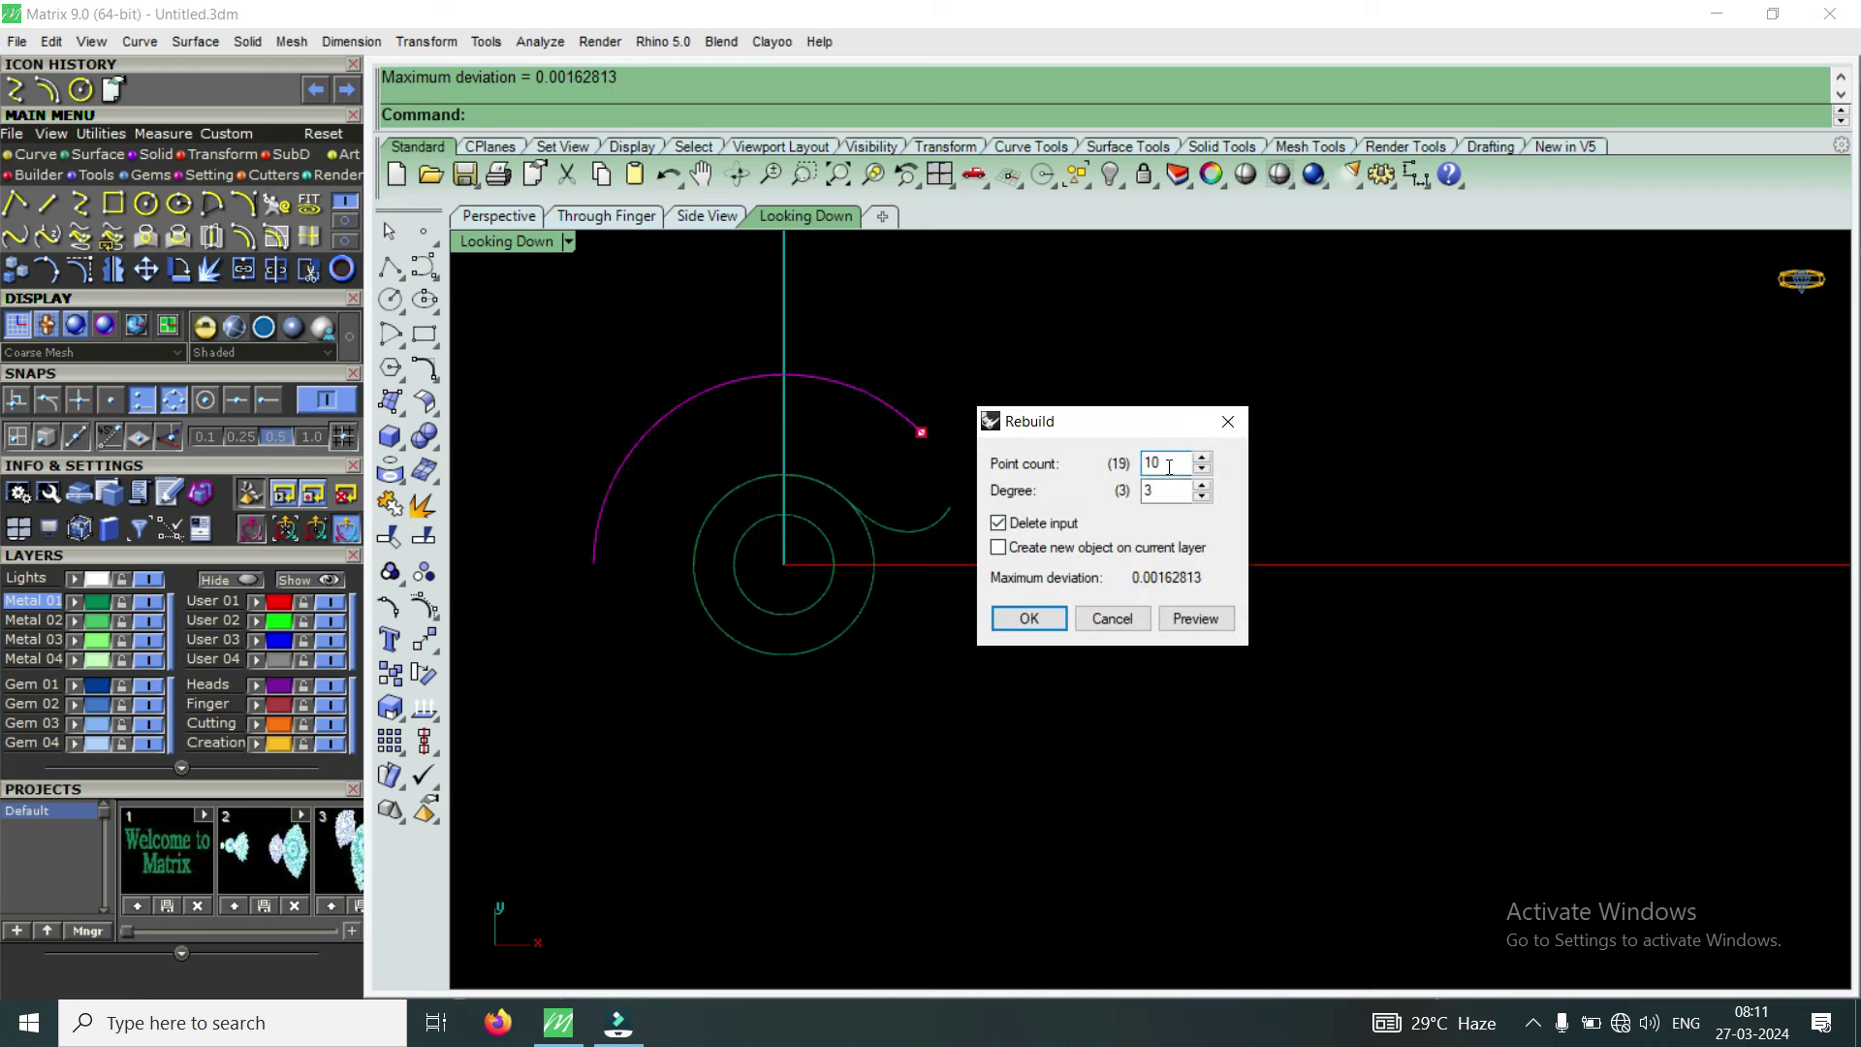
click(1027, 618)
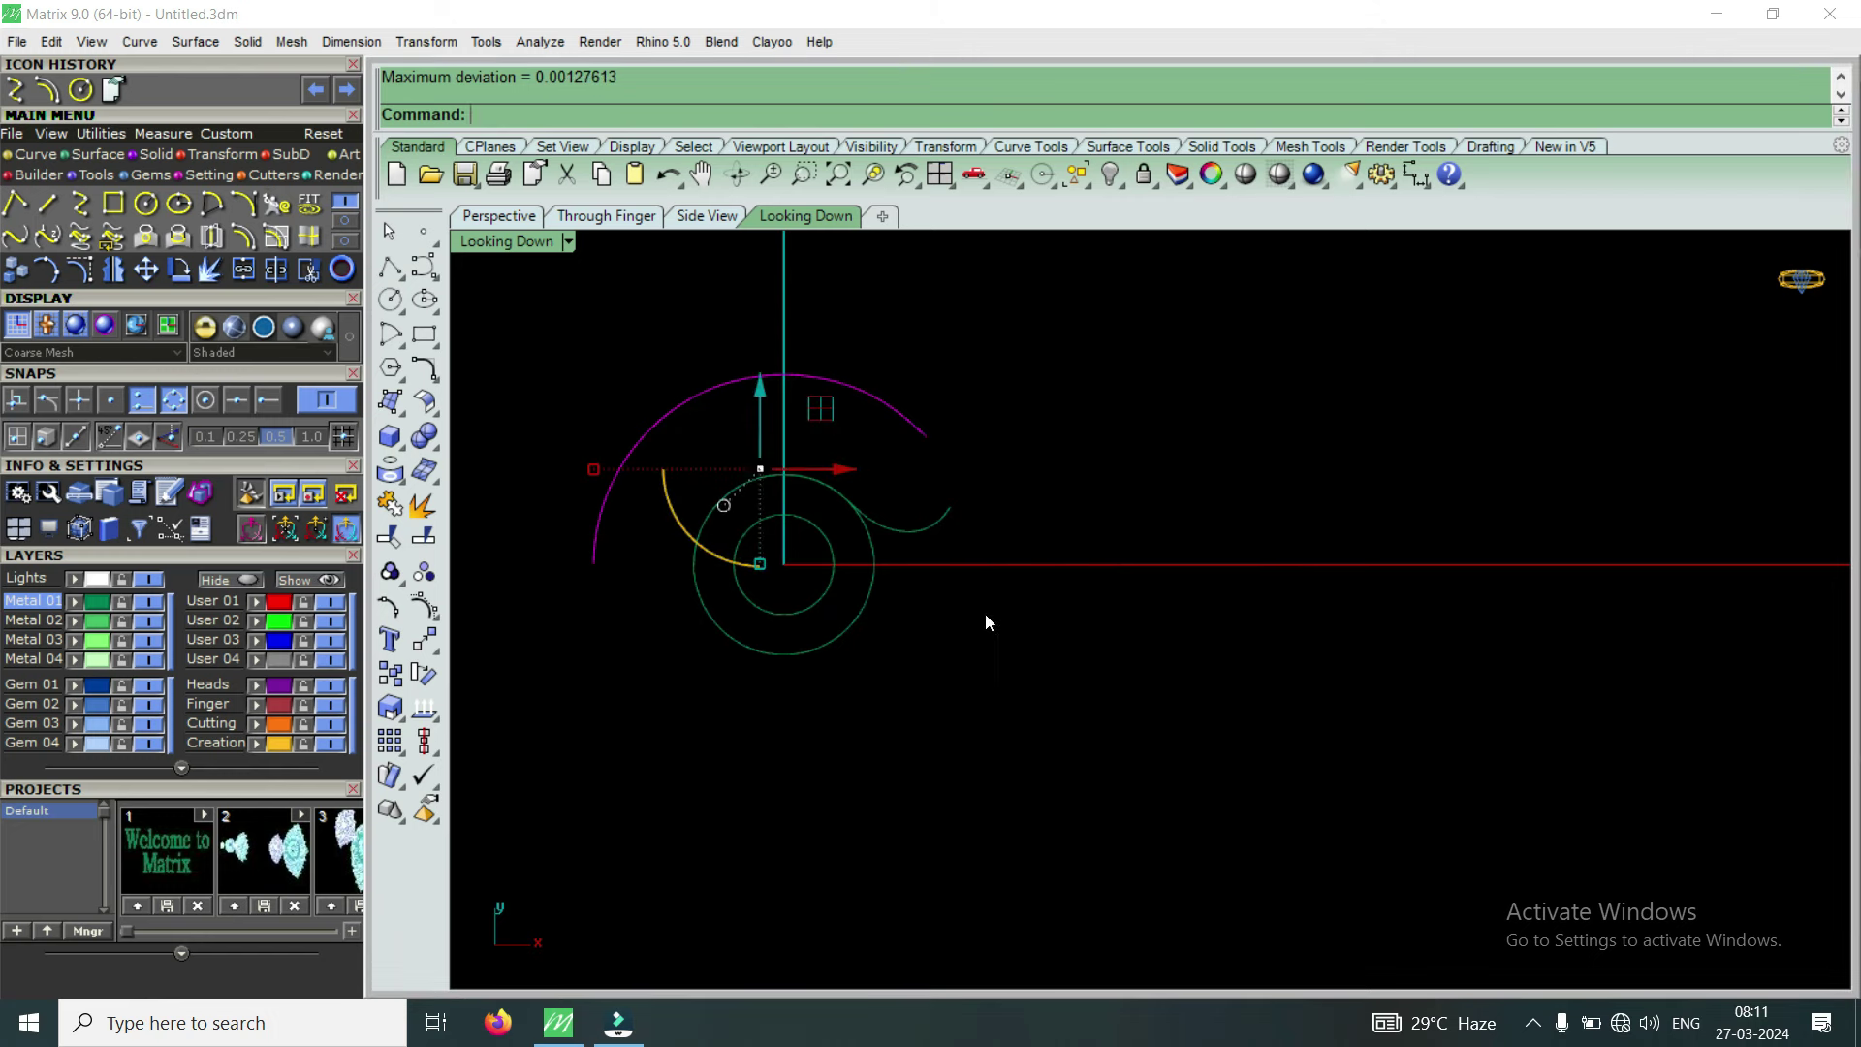
Show the arc's control points and move its last point up and to the right
click(81, 269)
scroll(784, 444, up, 2)
scroll(952, 468, up, 3)
drag(903, 485, 985, 428)
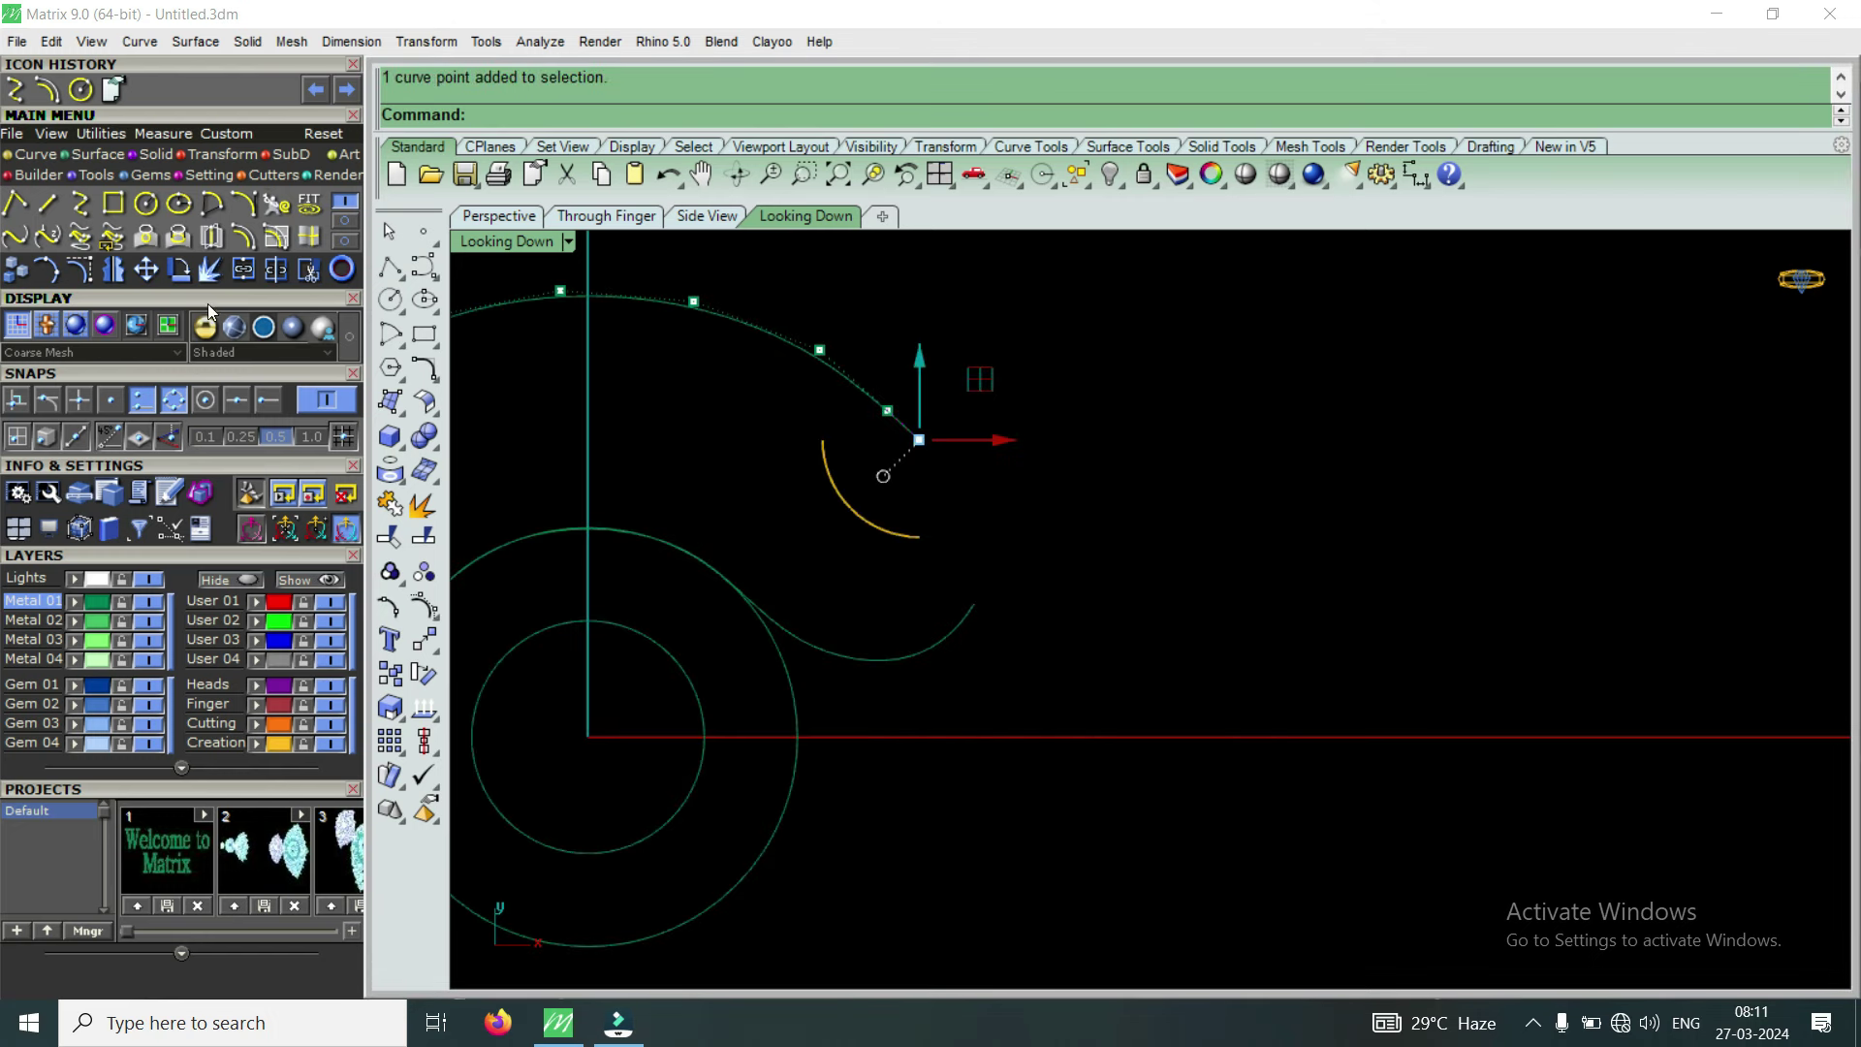
click(146, 268)
scroll(1092, 476, down, 2)
click(1088, 485)
click(1216, 444)
Move further control points of the outer arc to bend its end
drag(948, 480, 995, 427)
right_click(1027, 446)
click(1029, 448)
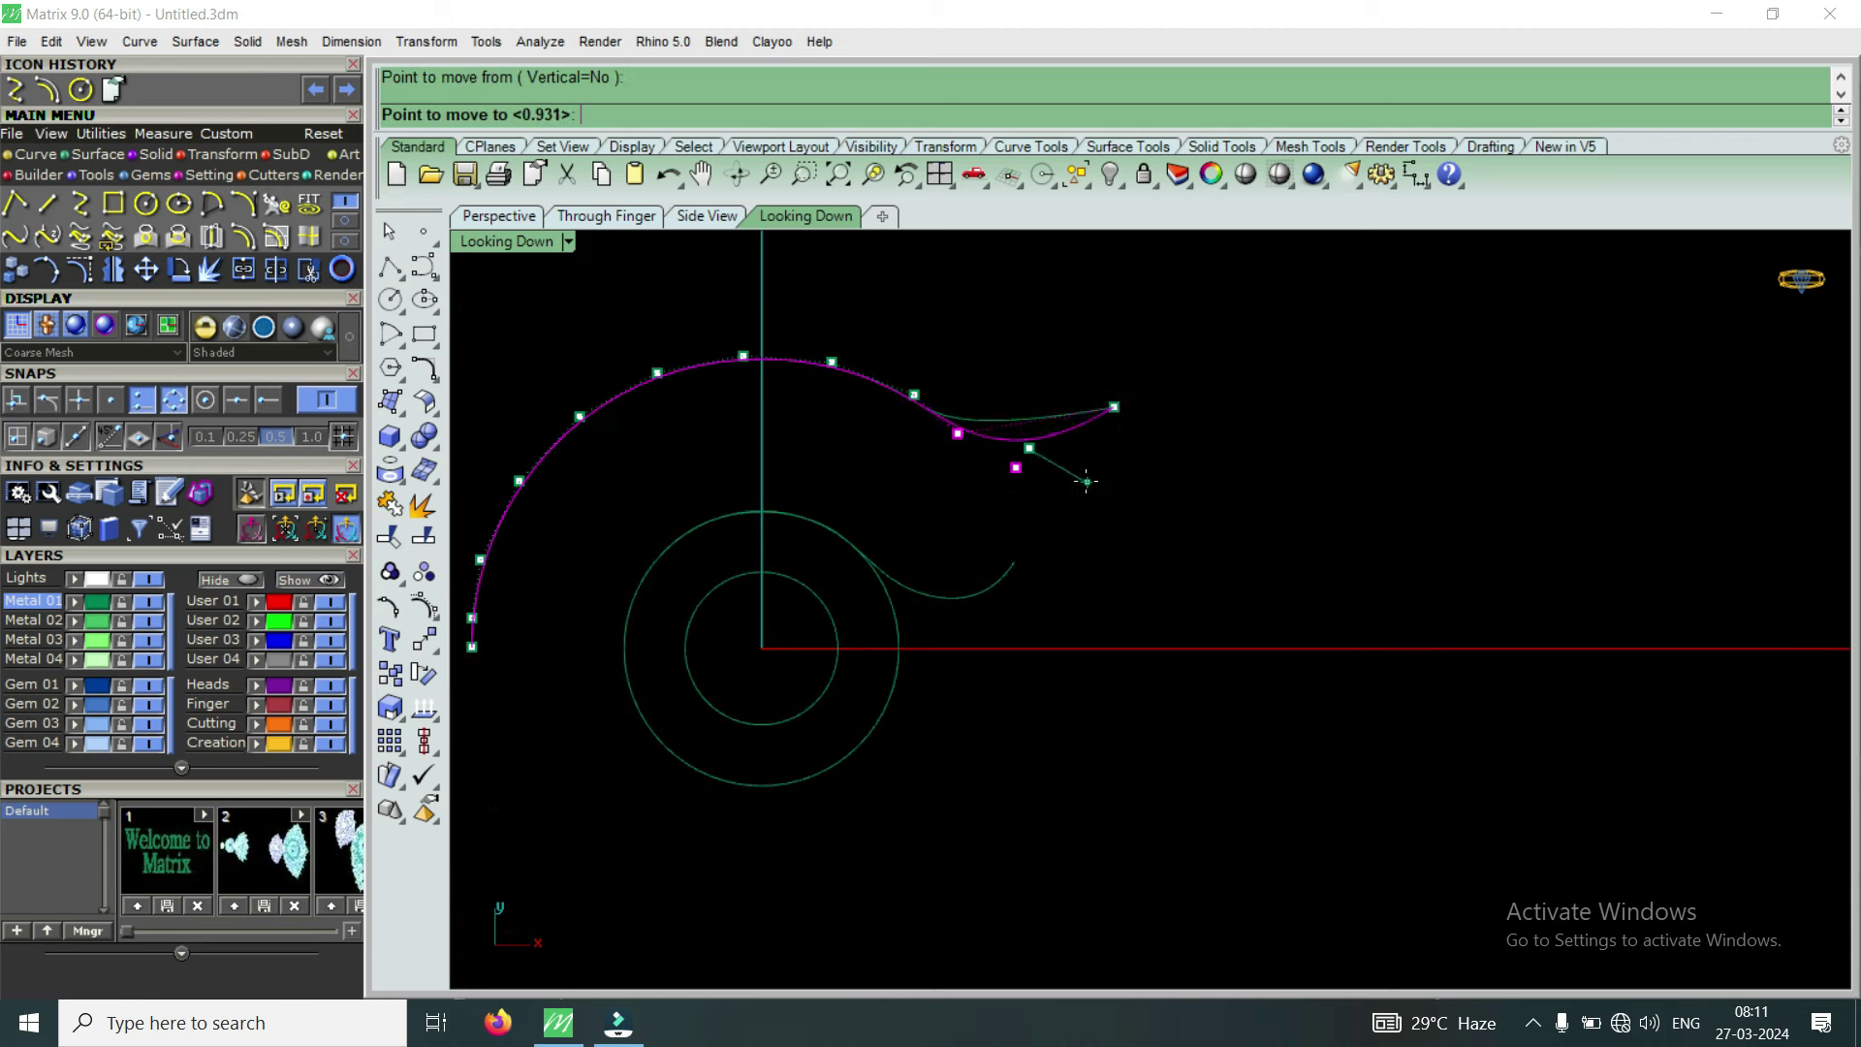
click(1088, 487)
scroll(1087, 488, up, 1)
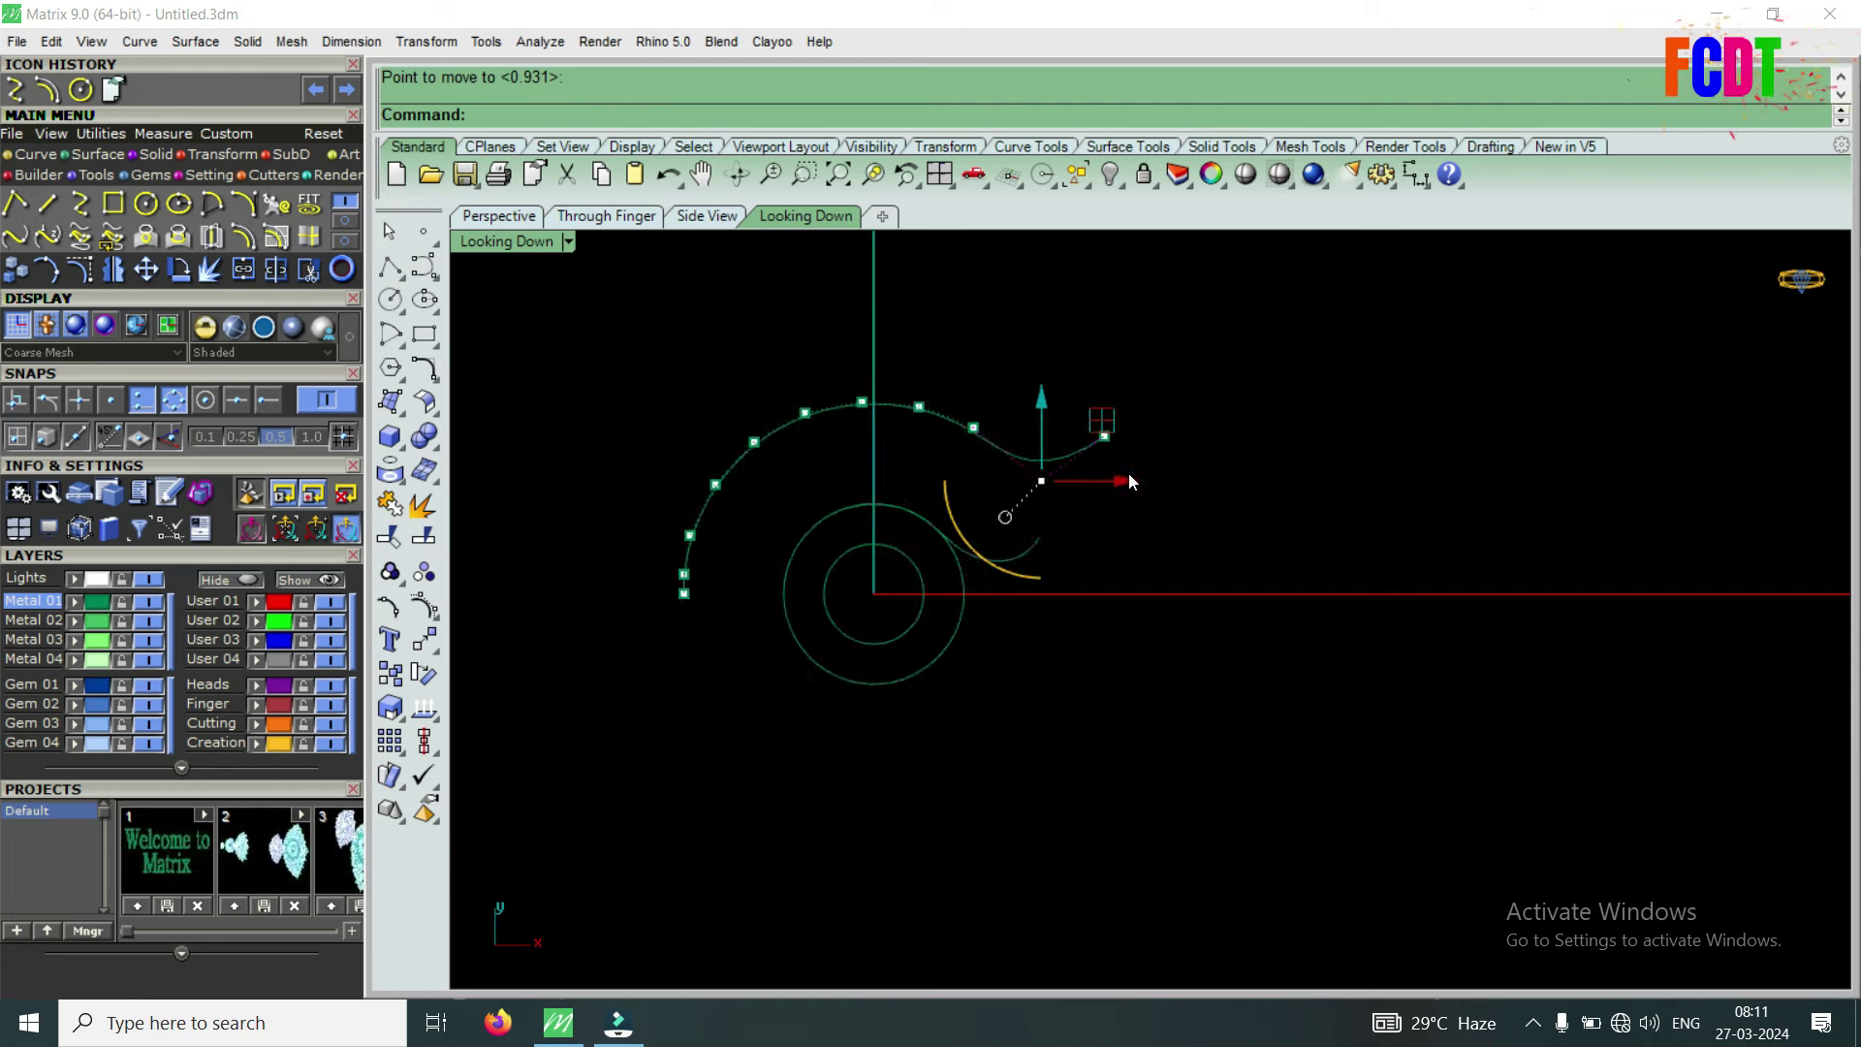
scroll(1128, 473, up, 1)
scroll(965, 448, down, 1)
scroll(888, 362, up, 1)
click(919, 418)
right_click(1028, 392)
click(1027, 392)
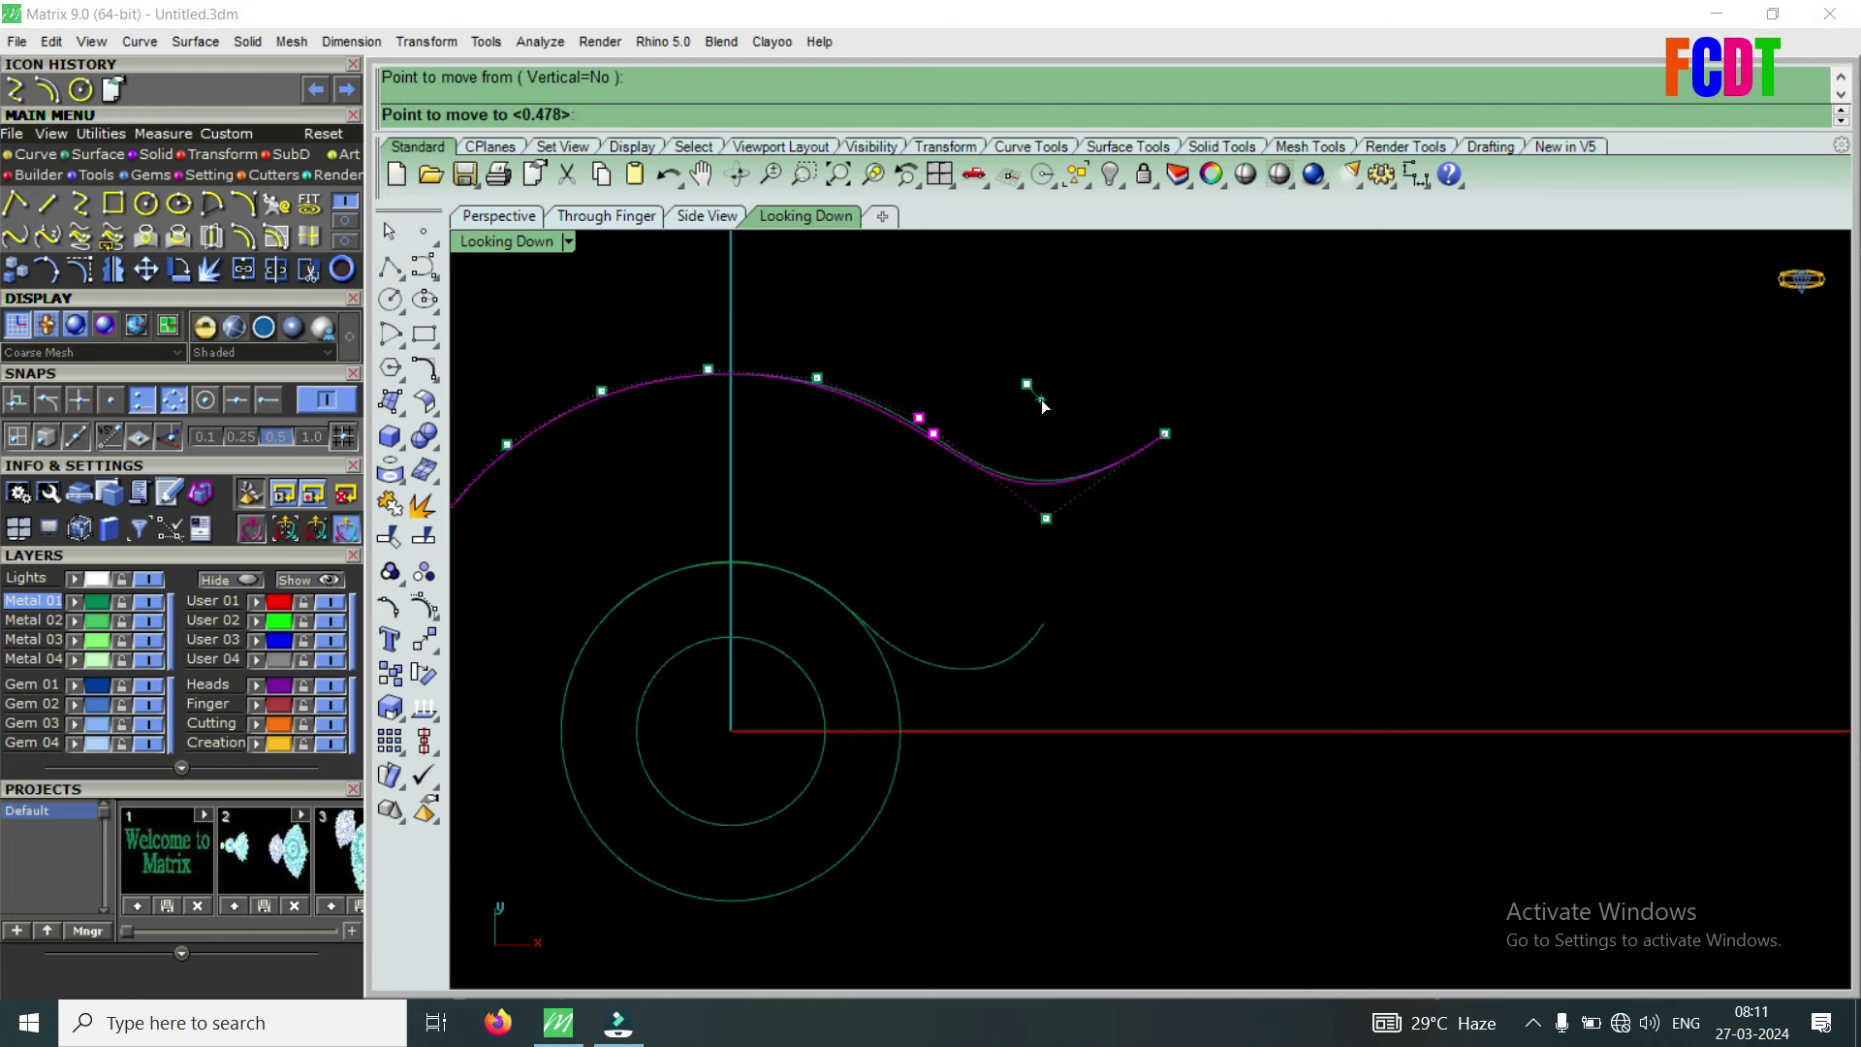
scroll(1020, 446, down, 3)
scroll(1018, 504, up, 2)
Snap a control point of the inner swirl curve onto the outer curve's end
click(1027, 541)
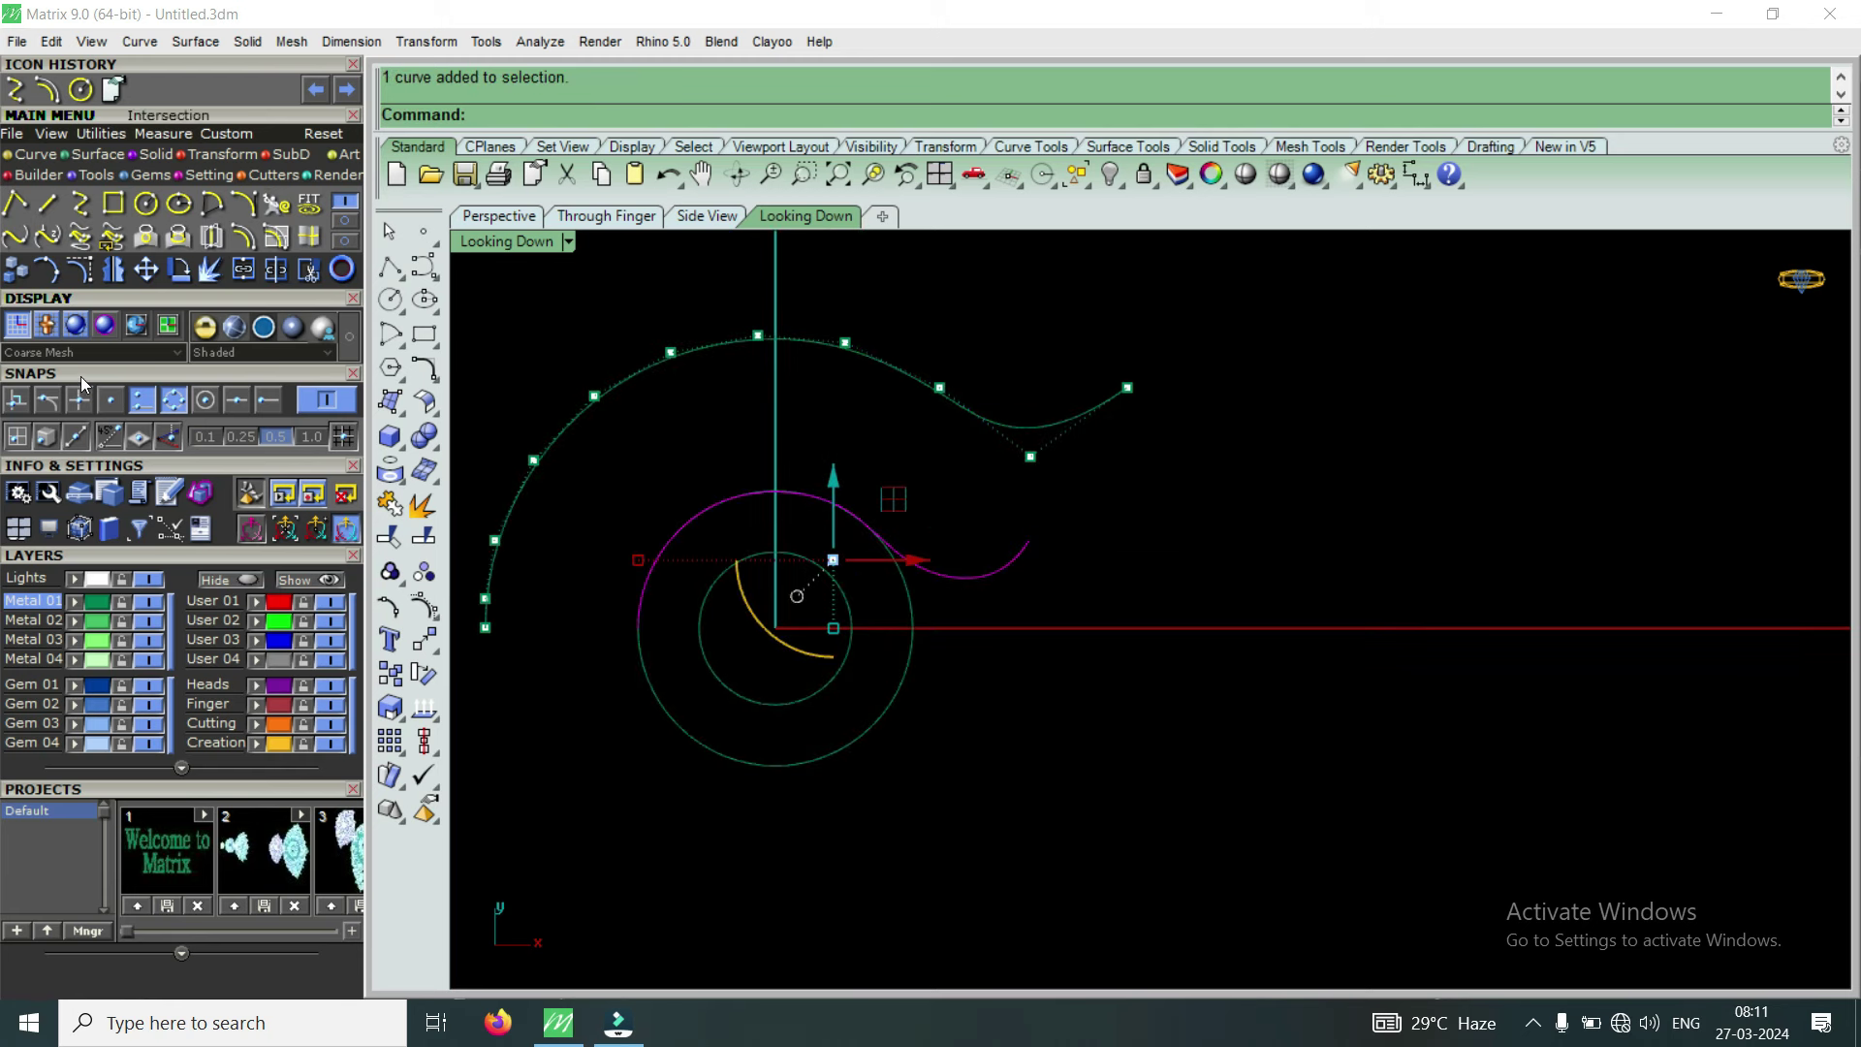
click(85, 277)
scroll(1037, 523, up, 3)
drag(976, 503, 1033, 572)
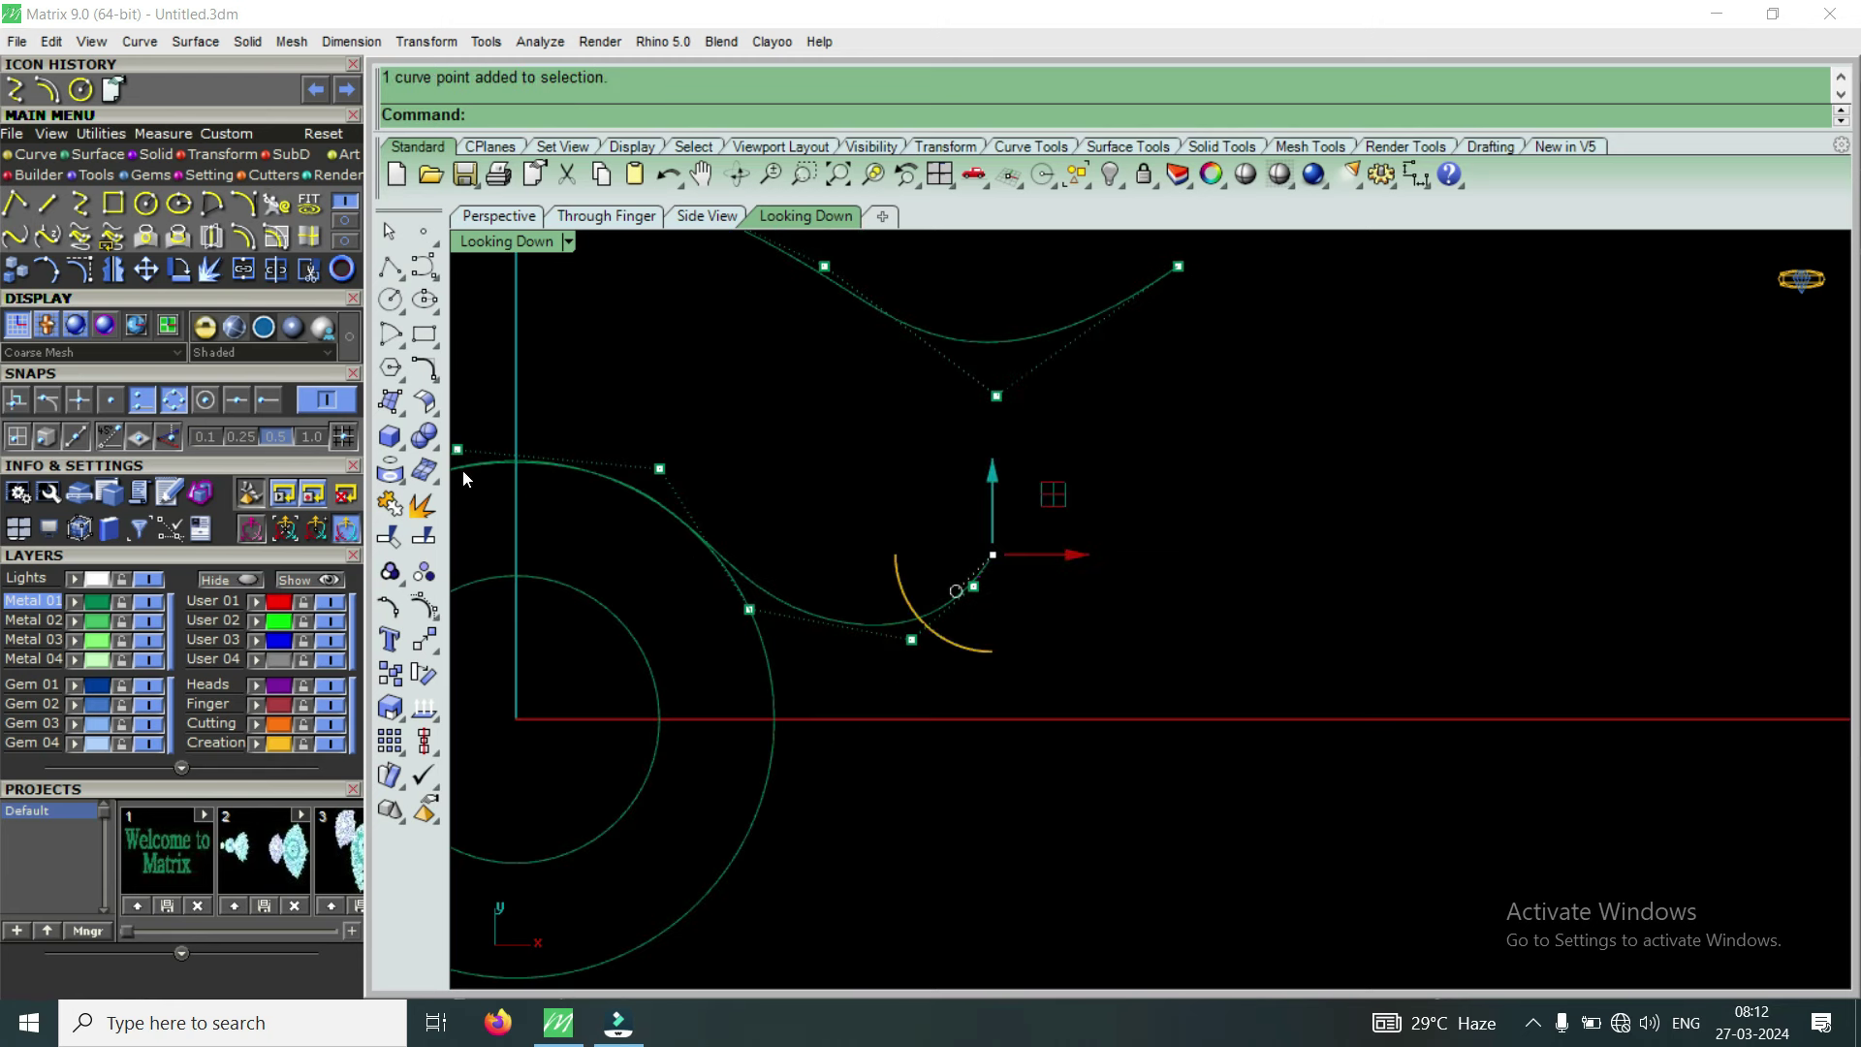
click(145, 269)
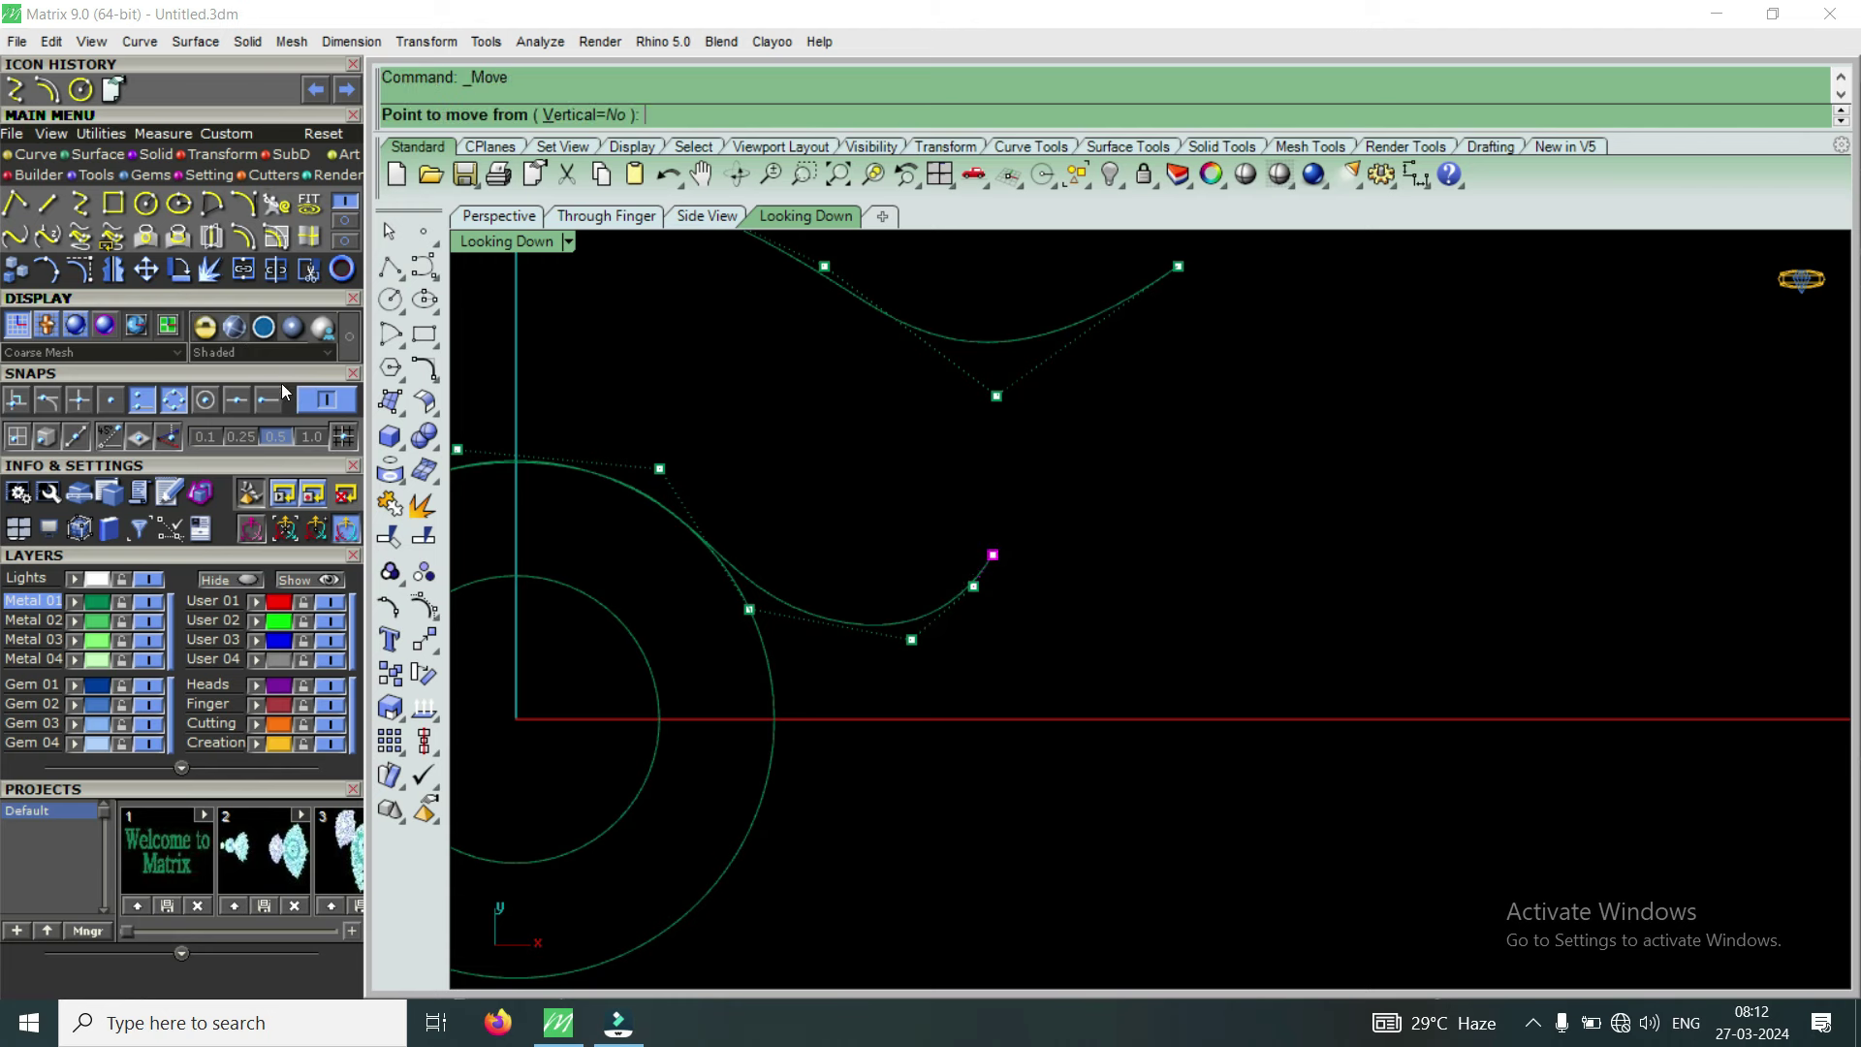
click(993, 554)
scroll(1076, 519, down, 3)
click(1100, 402)
Move two lower-curve control points up and right to reshape the lower curve
scroll(1104, 417, up, 3)
scroll(1076, 436, up, 2)
scroll(1064, 473, down, 3)
drag(870, 620, 989, 710)
key(Return)
click(989, 710)
click(1168, 617)
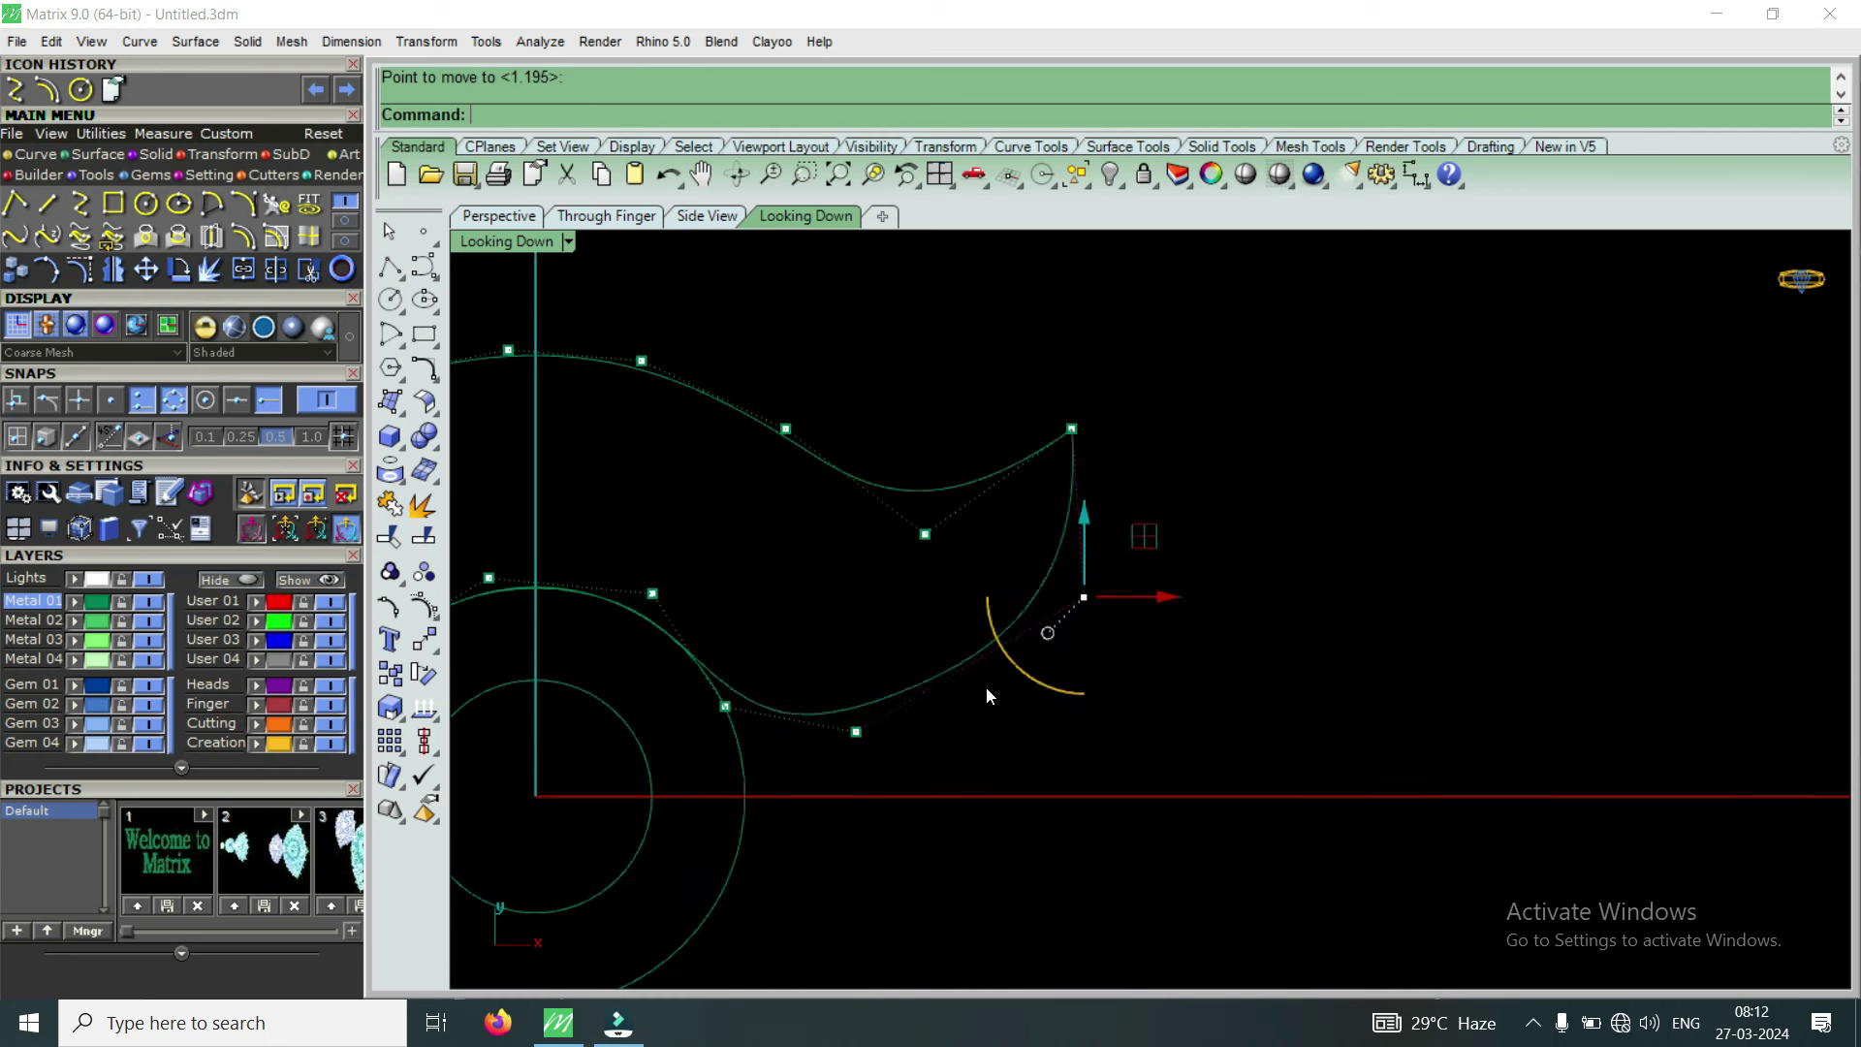
drag(859, 646, 912, 746)
key(Return)
click(912, 748)
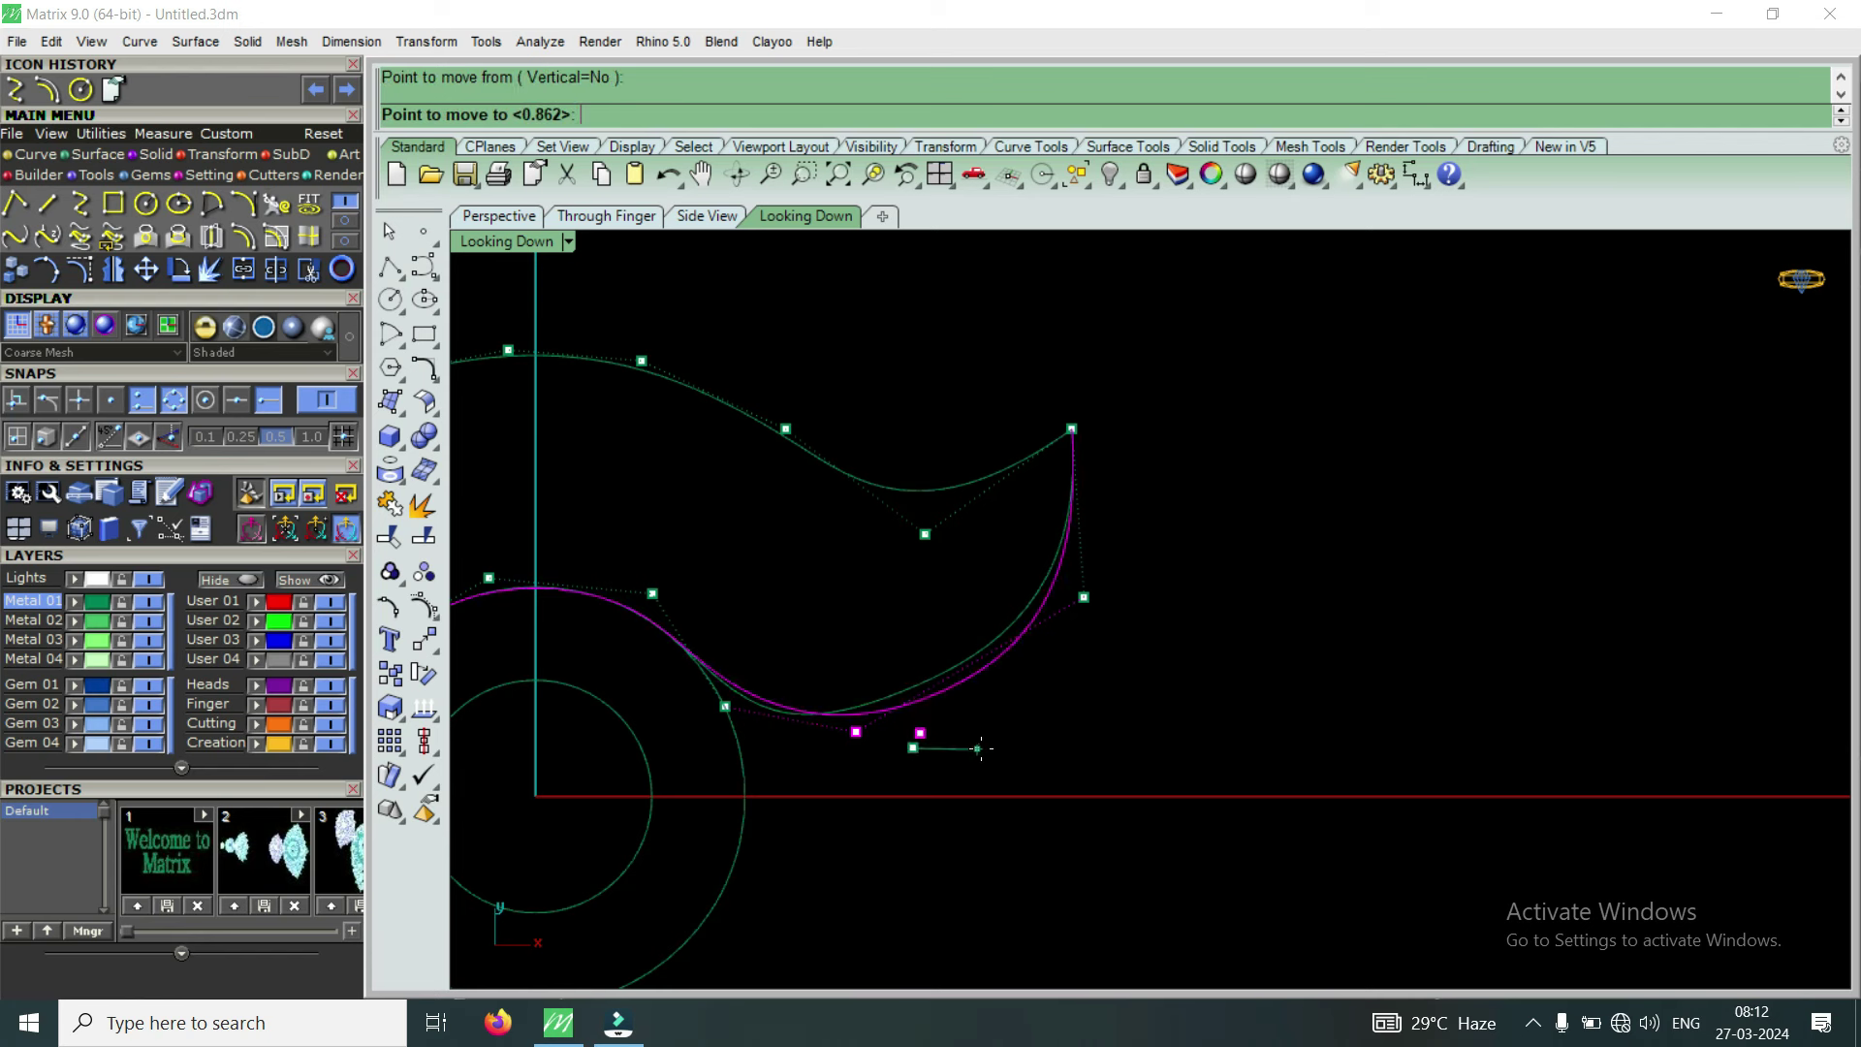
click(1005, 757)
Adjust the outer curve's end point and a nearby point to sharpen the tip
scroll(948, 684, down, 1)
scroll(954, 607, down, 1)
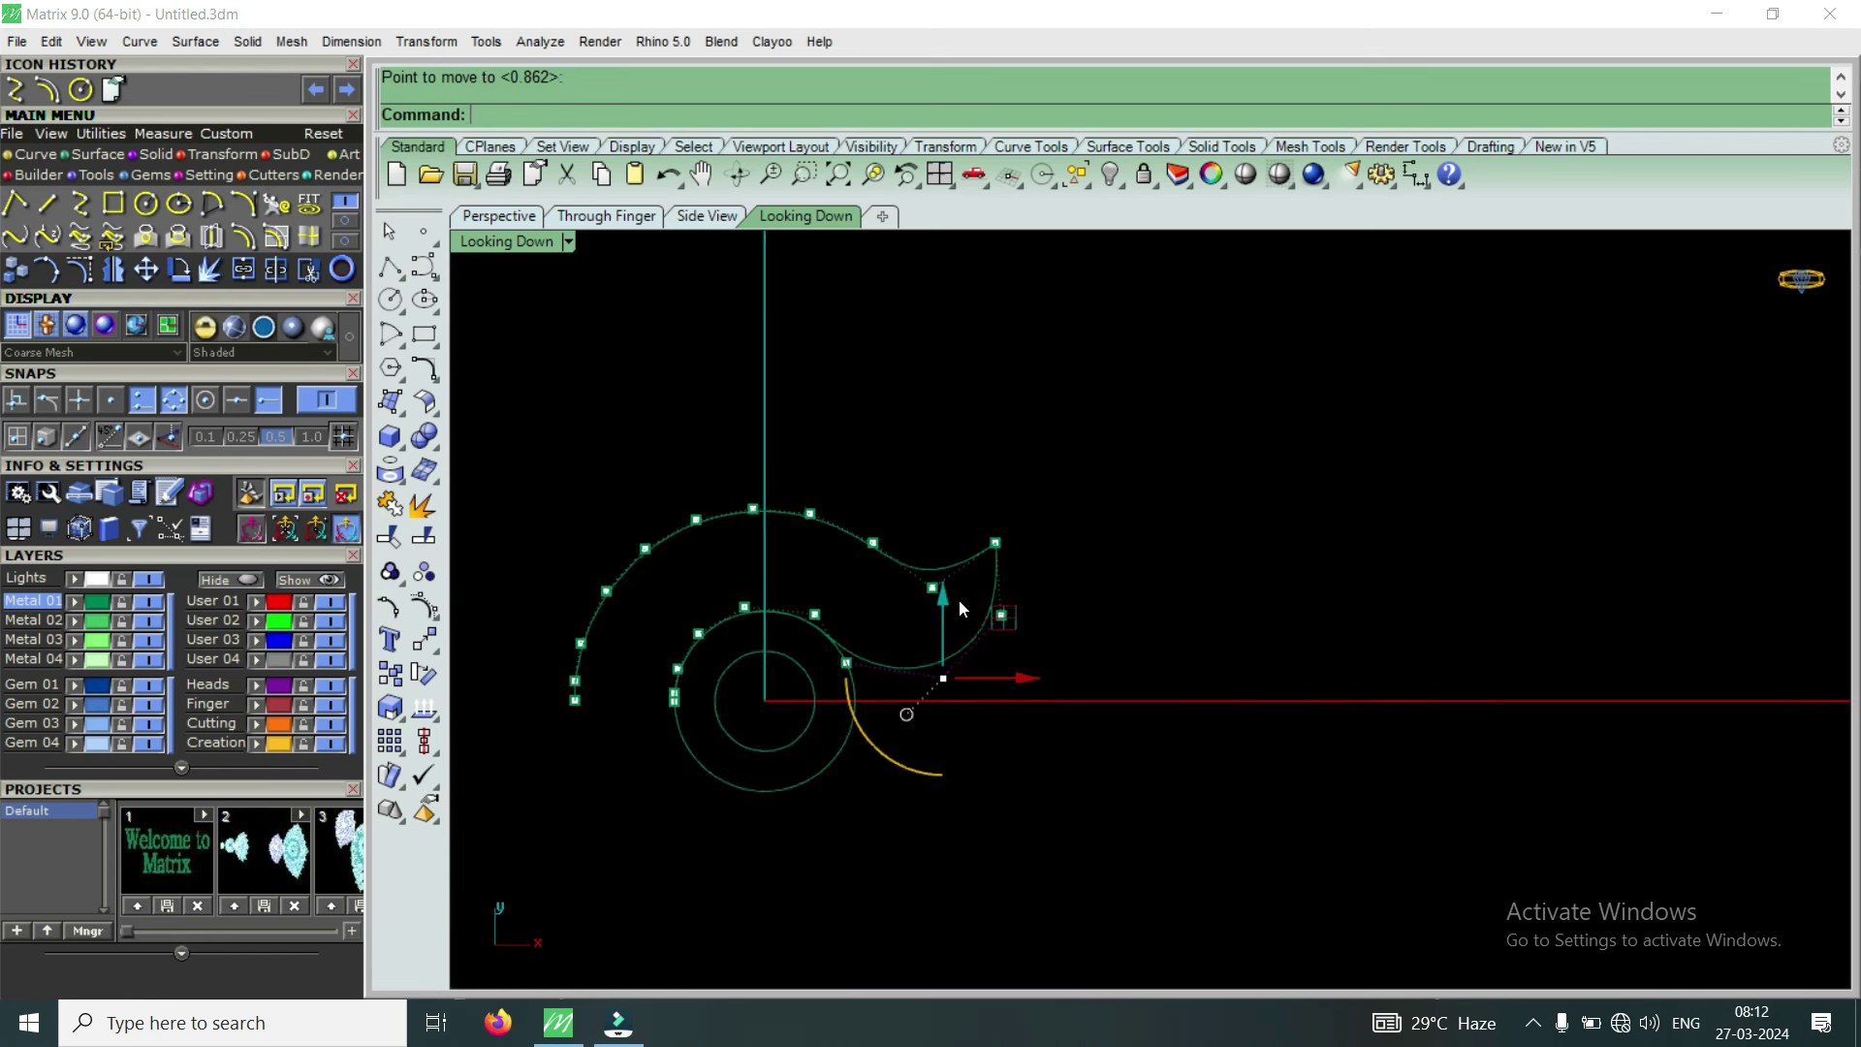
scroll(958, 600, up, 2)
drag(964, 444, 1029, 506)
key(Return)
click(1074, 532)
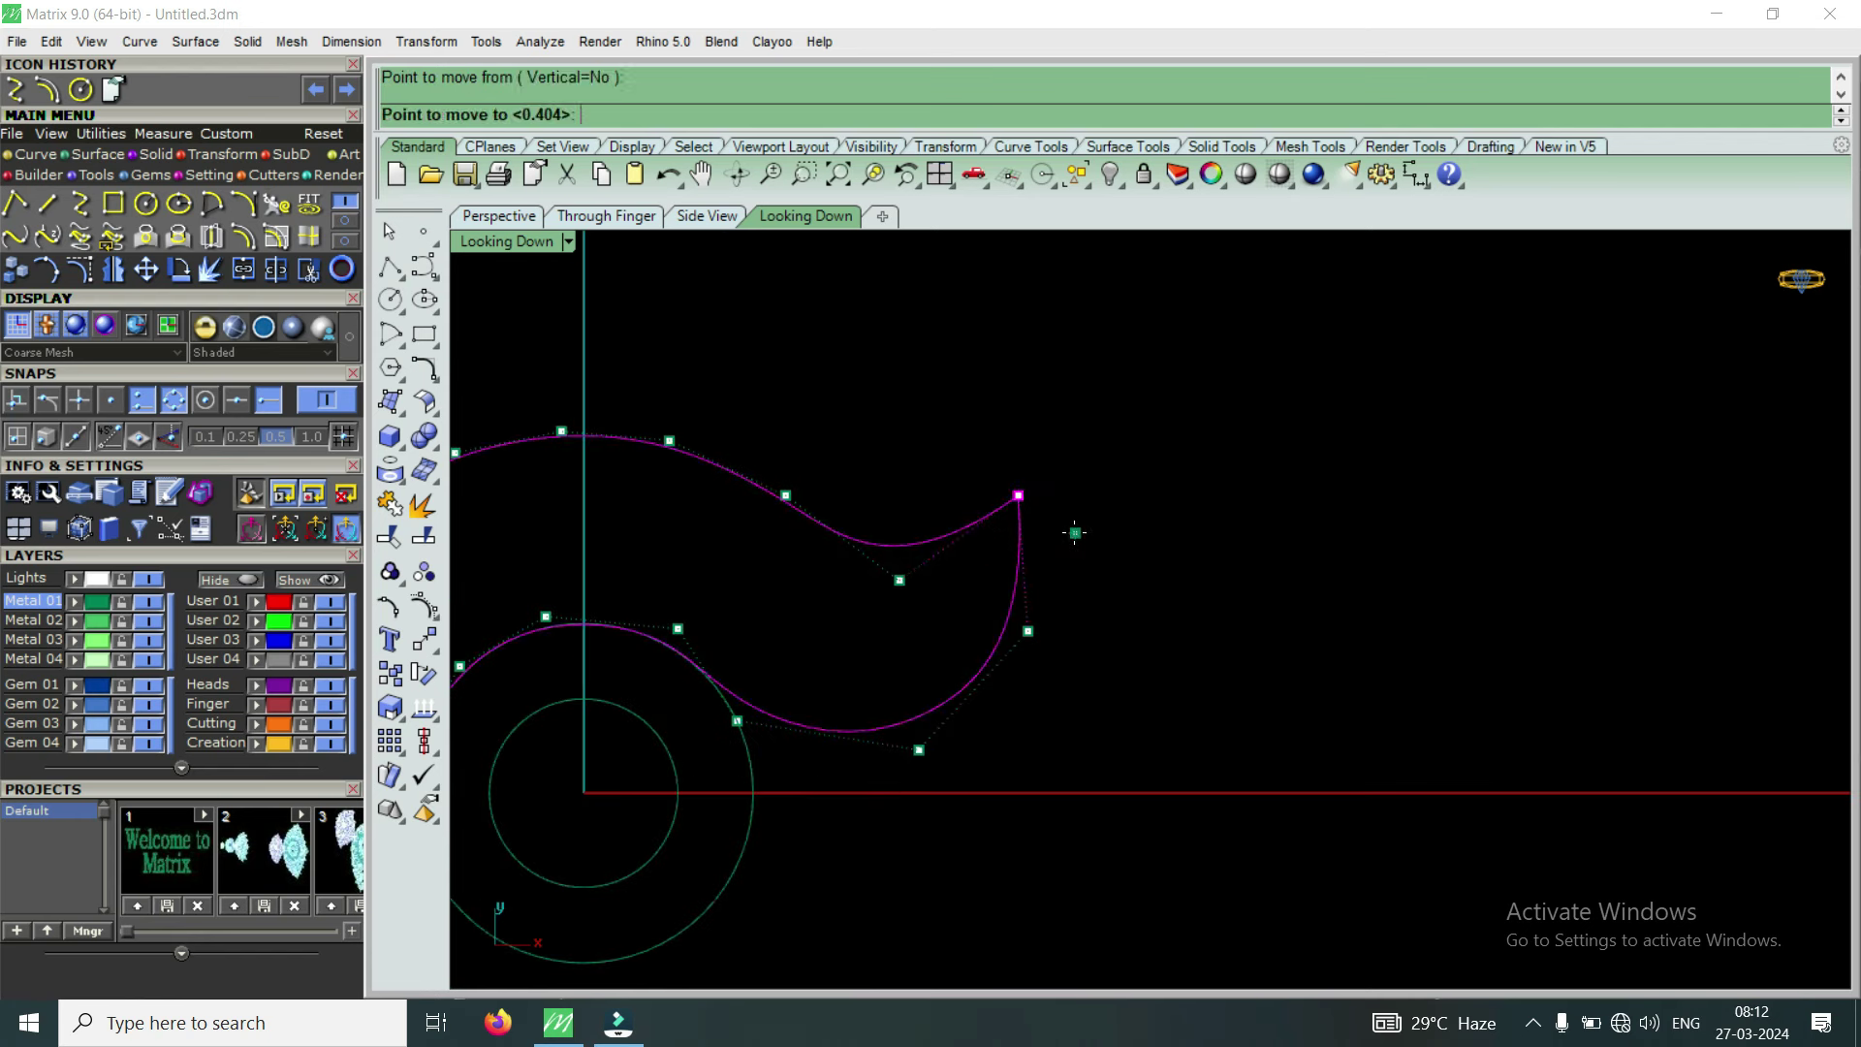
click(1056, 565)
scroll(1028, 639, down, 1)
scroll(916, 616, up, 1)
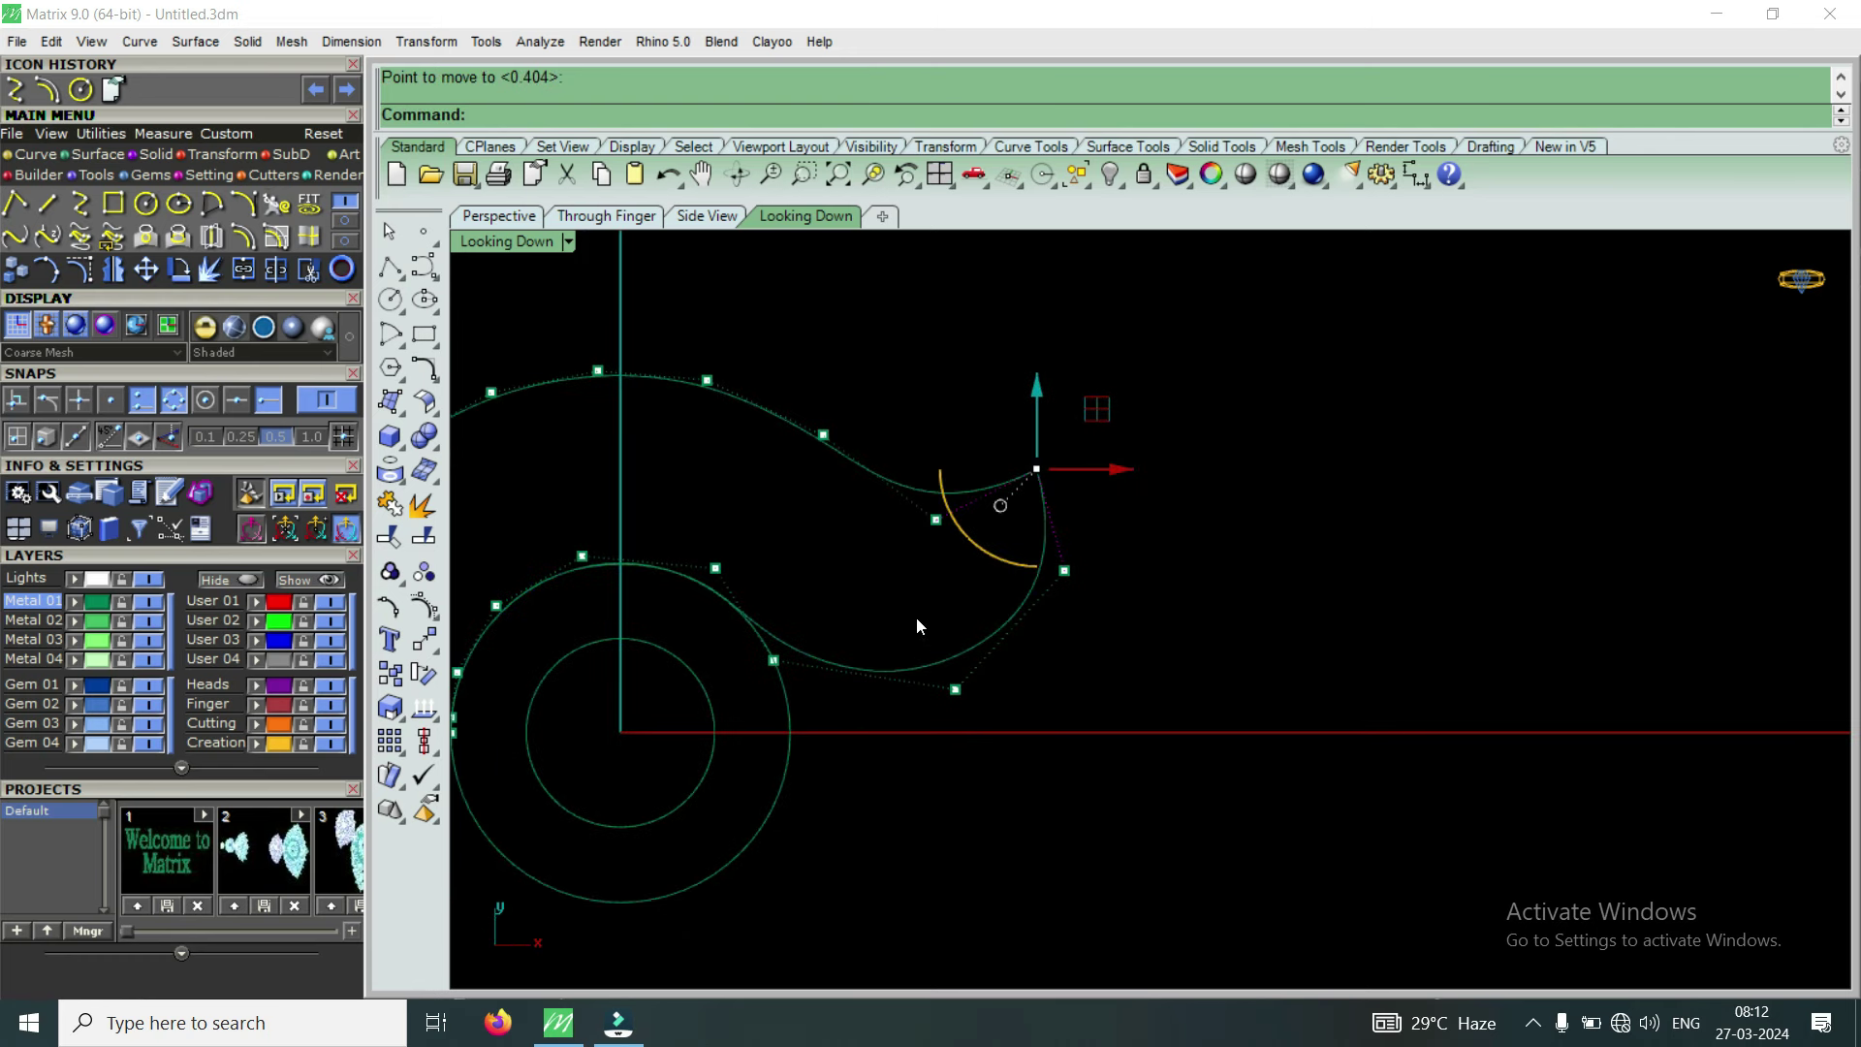
key(Return)
click(1025, 736)
click(1010, 735)
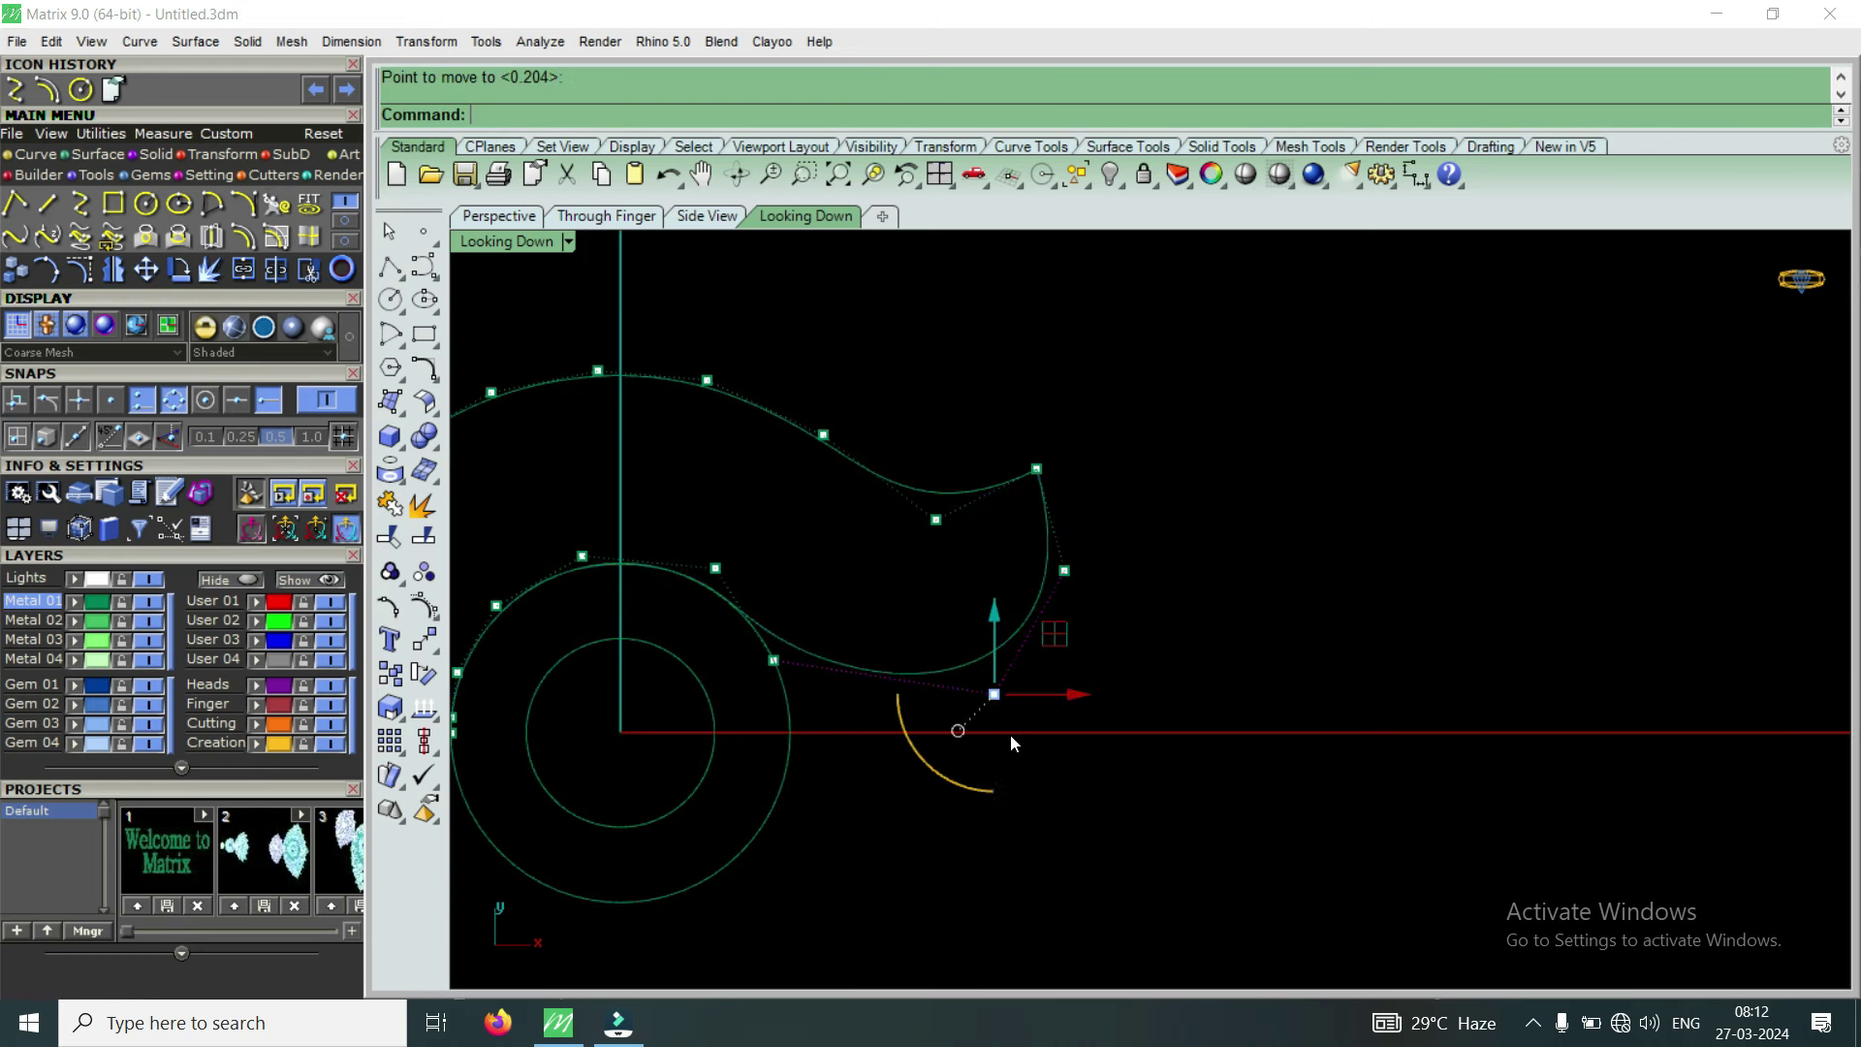
Smooth the lower curve with one more point move, then hide the control points
scroll(765, 683, up, 2)
drag(753, 686, 851, 595)
key(Return)
click(856, 593)
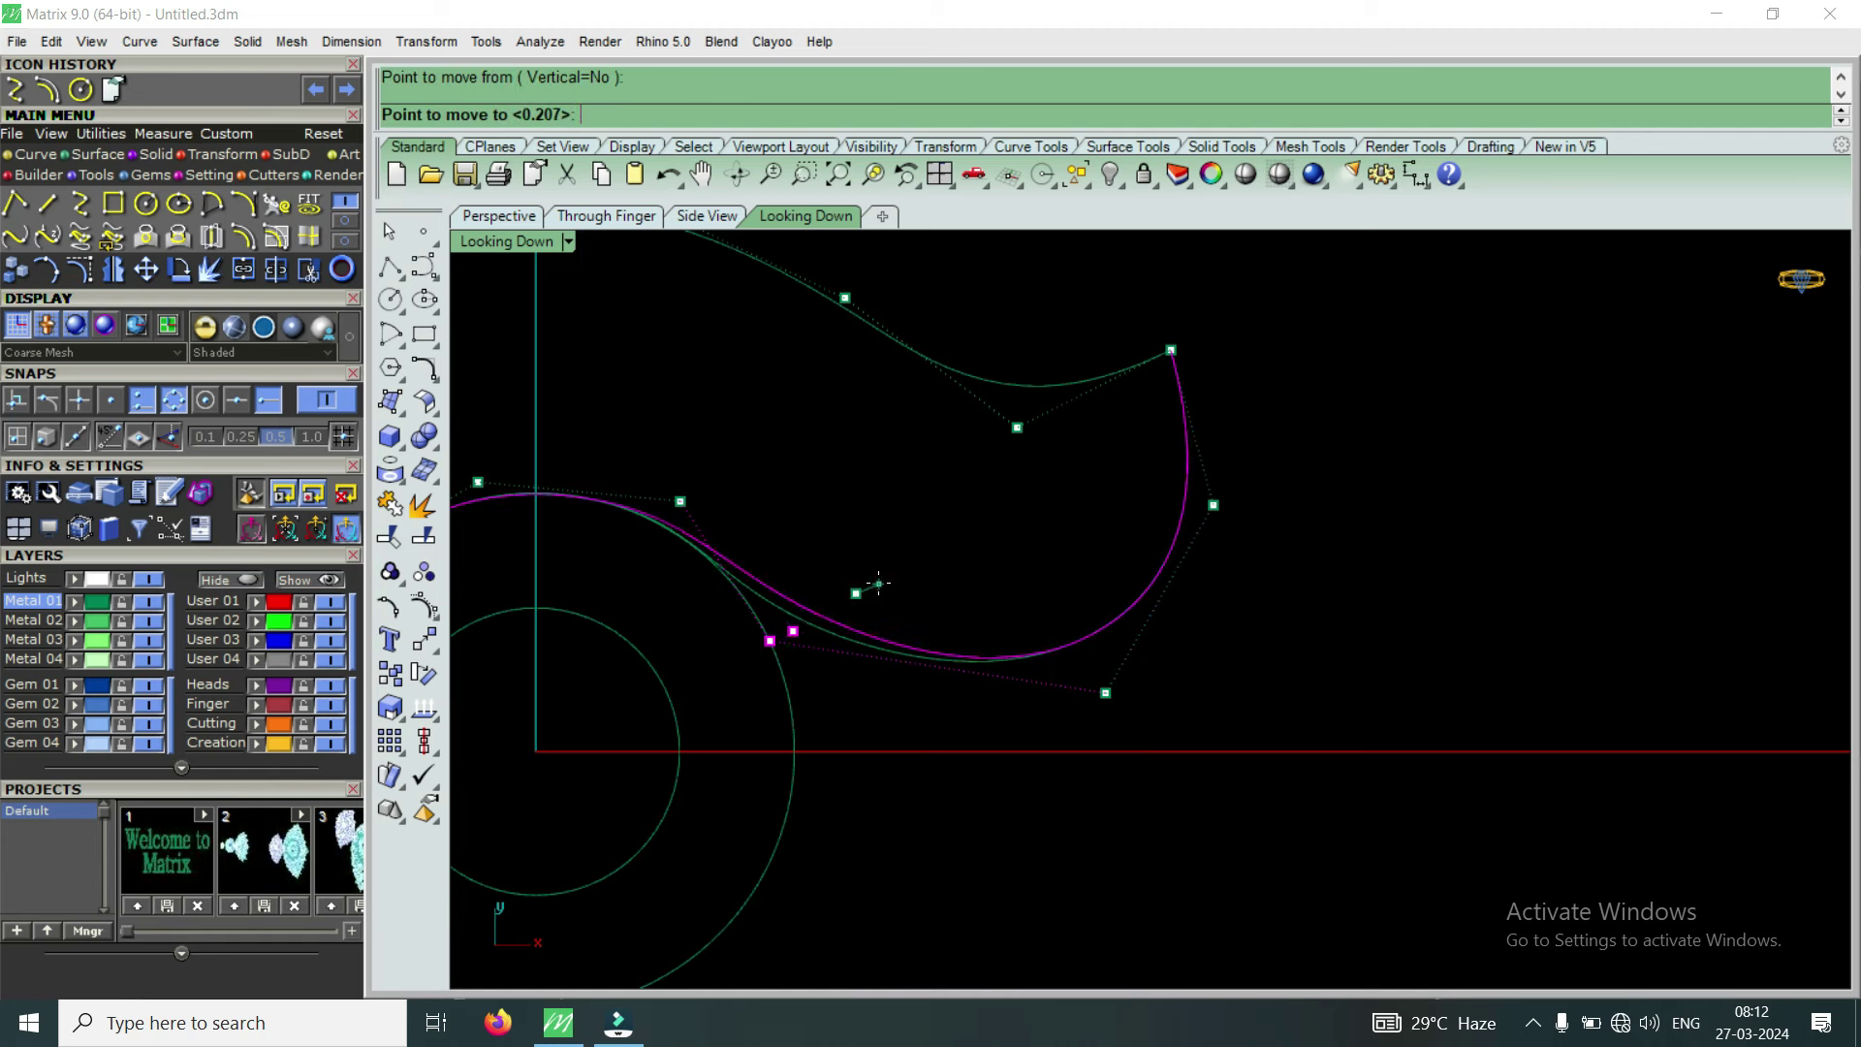
click(884, 583)
scroll(1043, 547, down, 2)
scroll(1021, 532, up, 1)
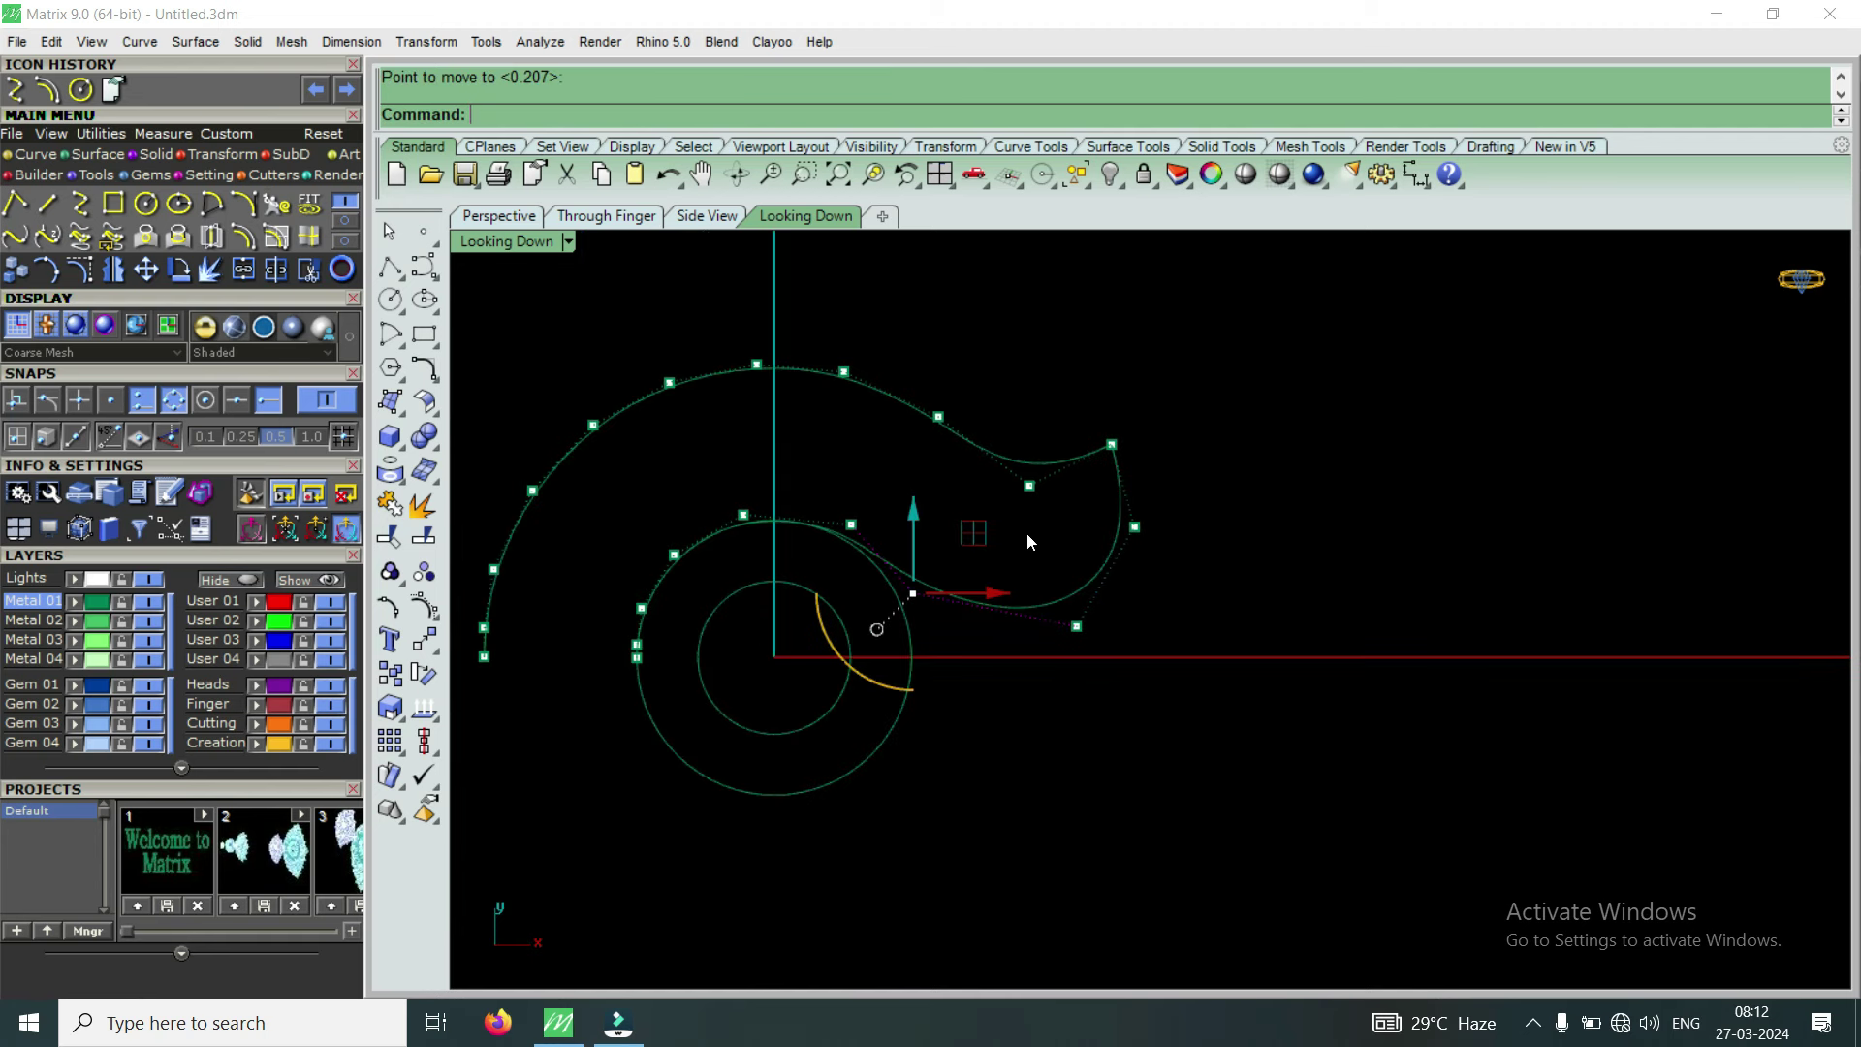
scroll(1027, 533, up, 1)
key(Escape)
key(Escape)
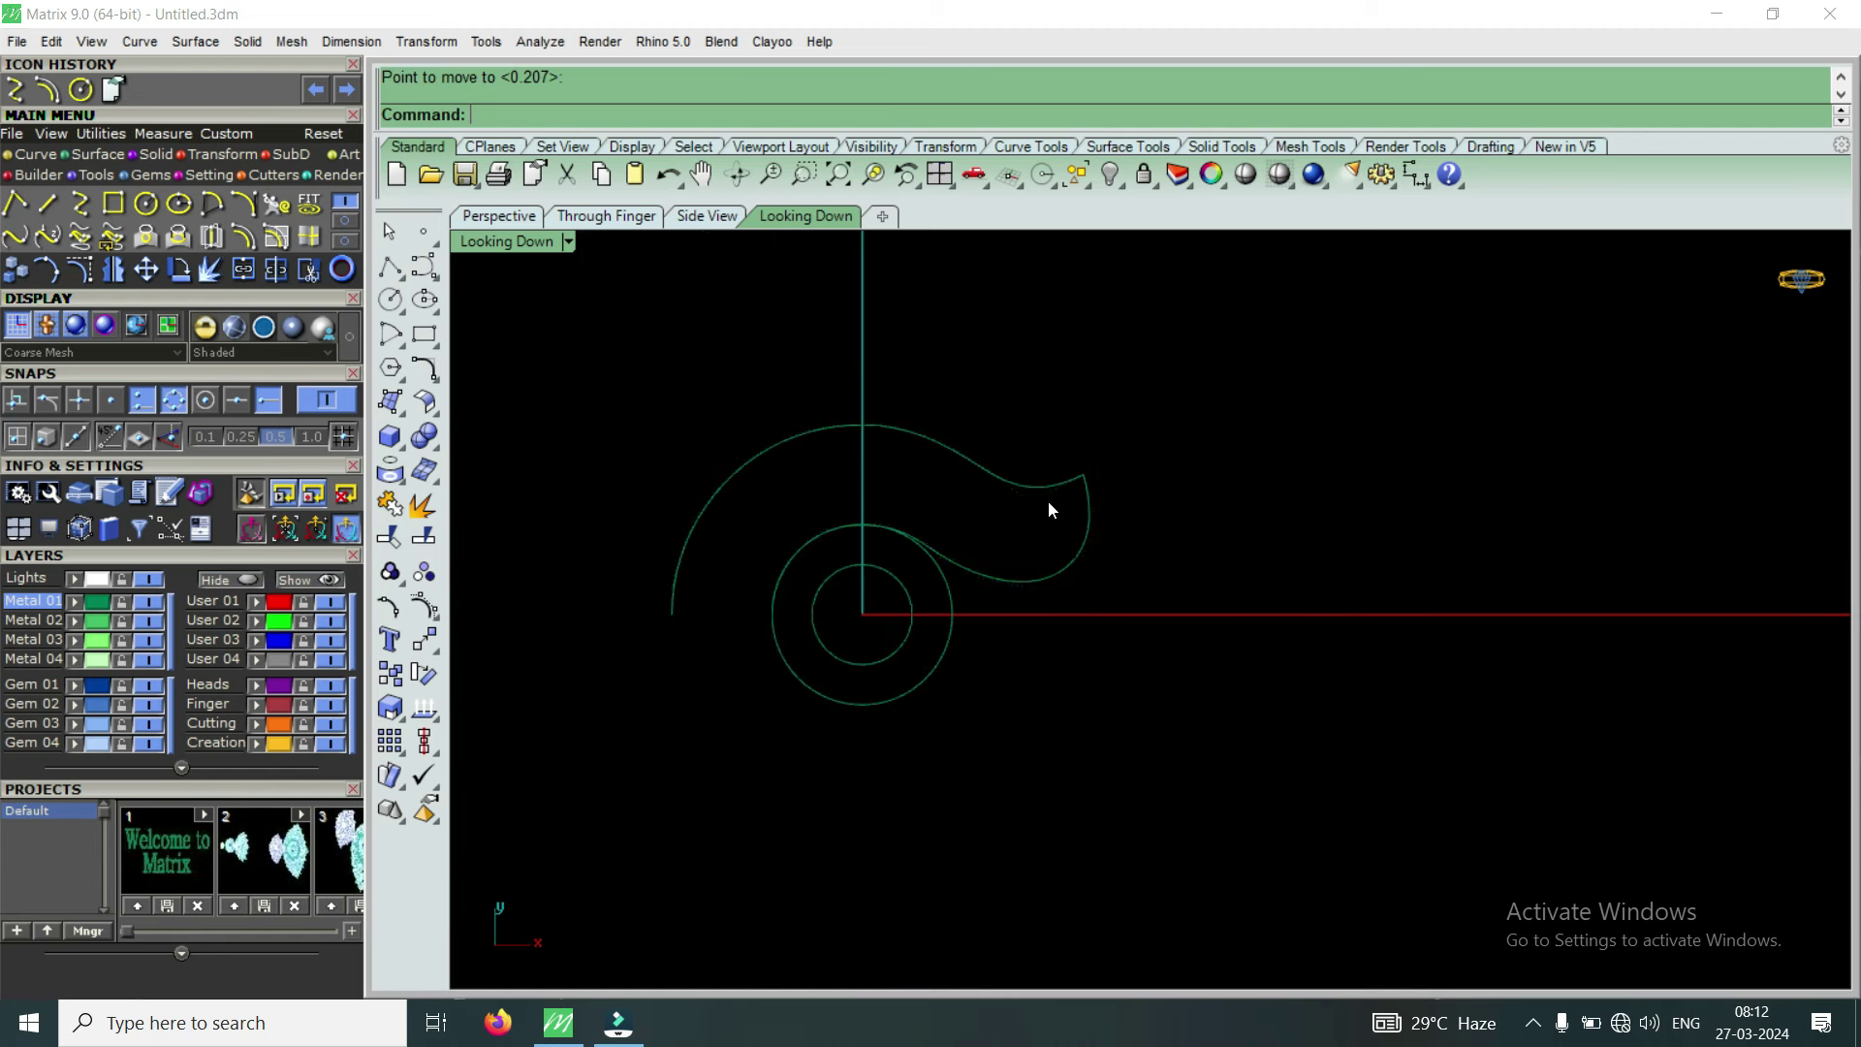
scroll(1048, 500, up, 1)
click(1052, 485)
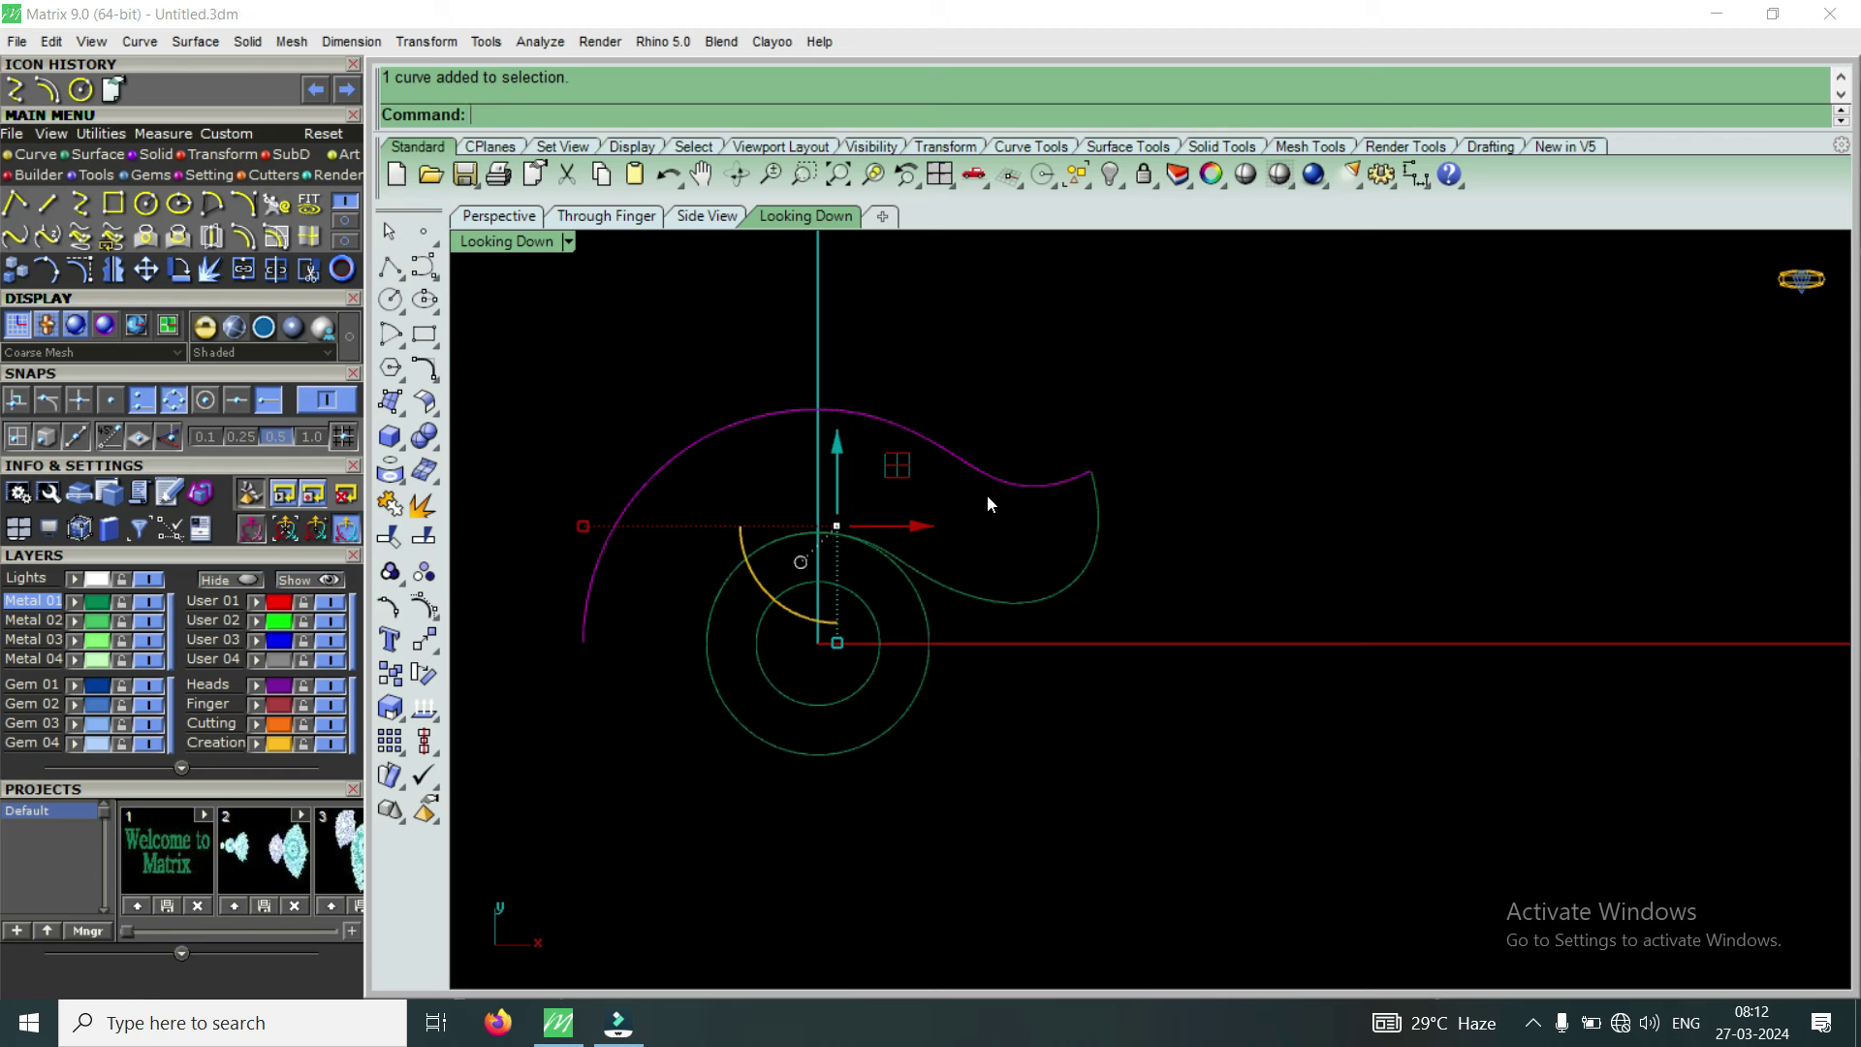
Rebuild both the outer and inner swirl curves with 11 points at degree 3
text(re)
text(build)
key(Return)
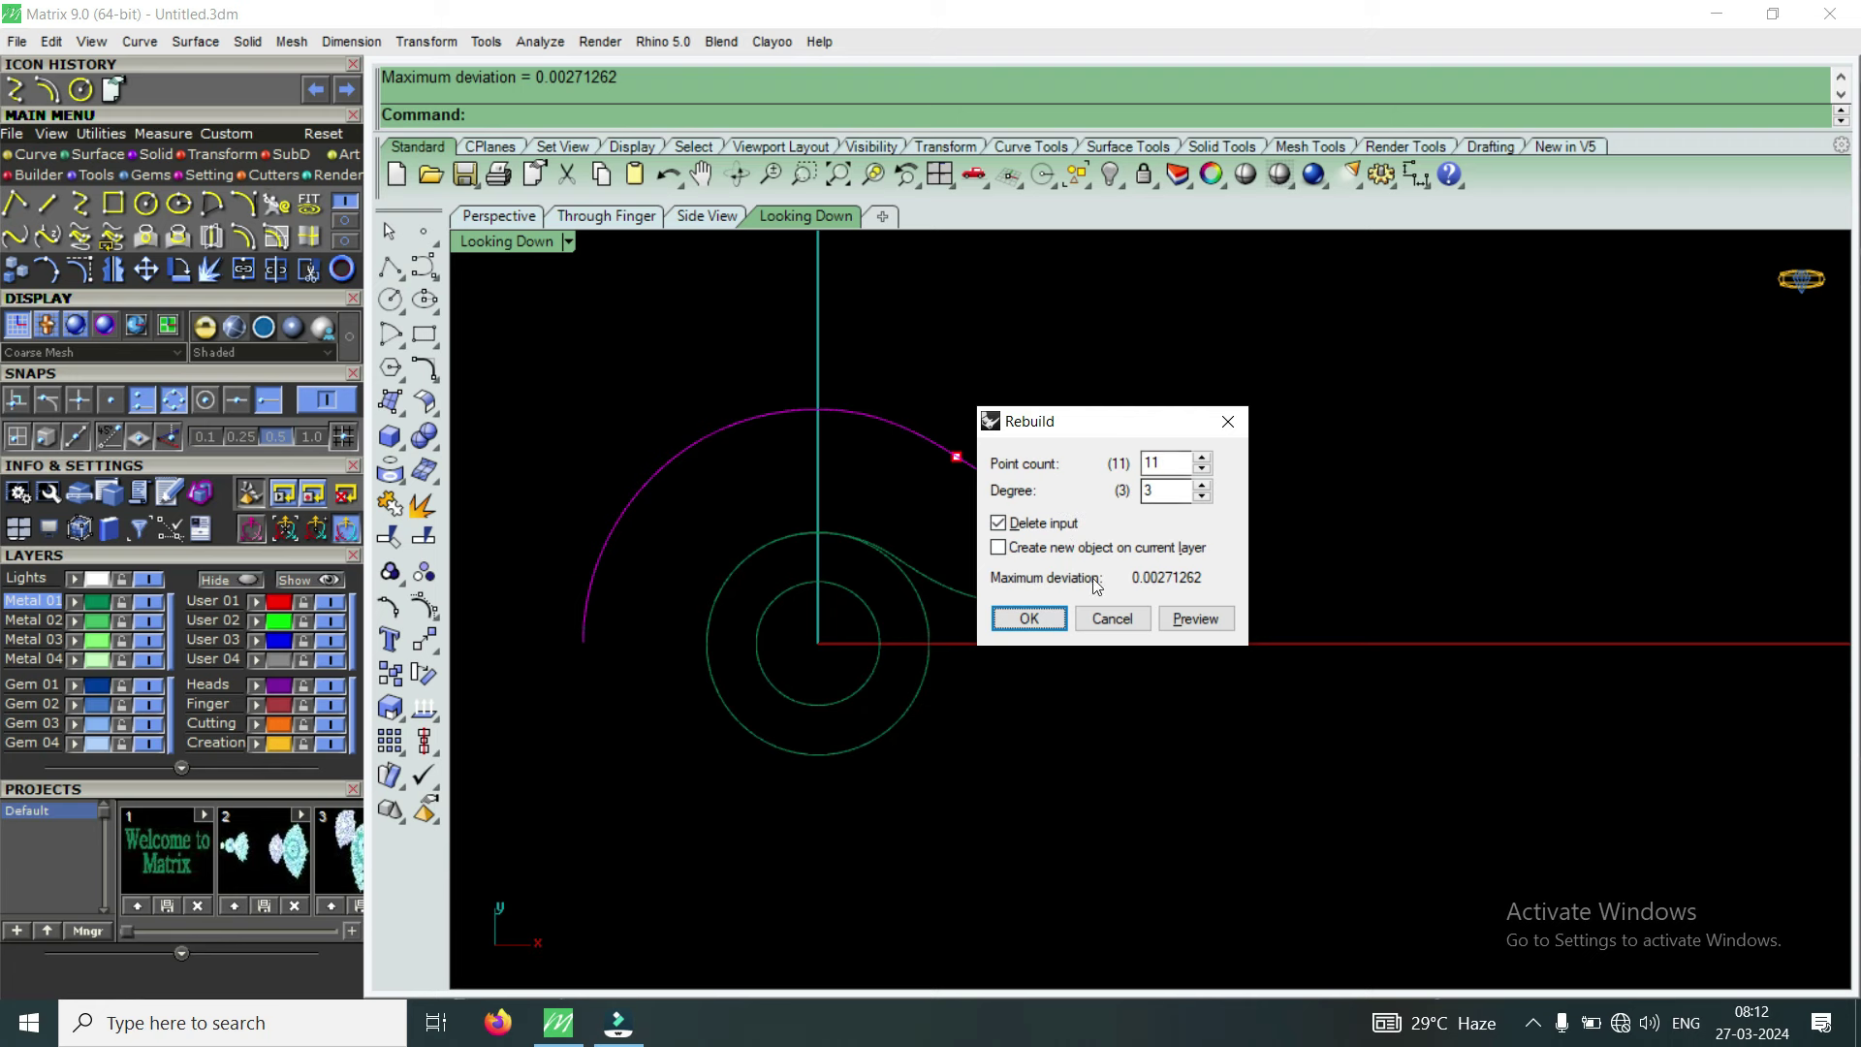
click(1030, 617)
key(Return)
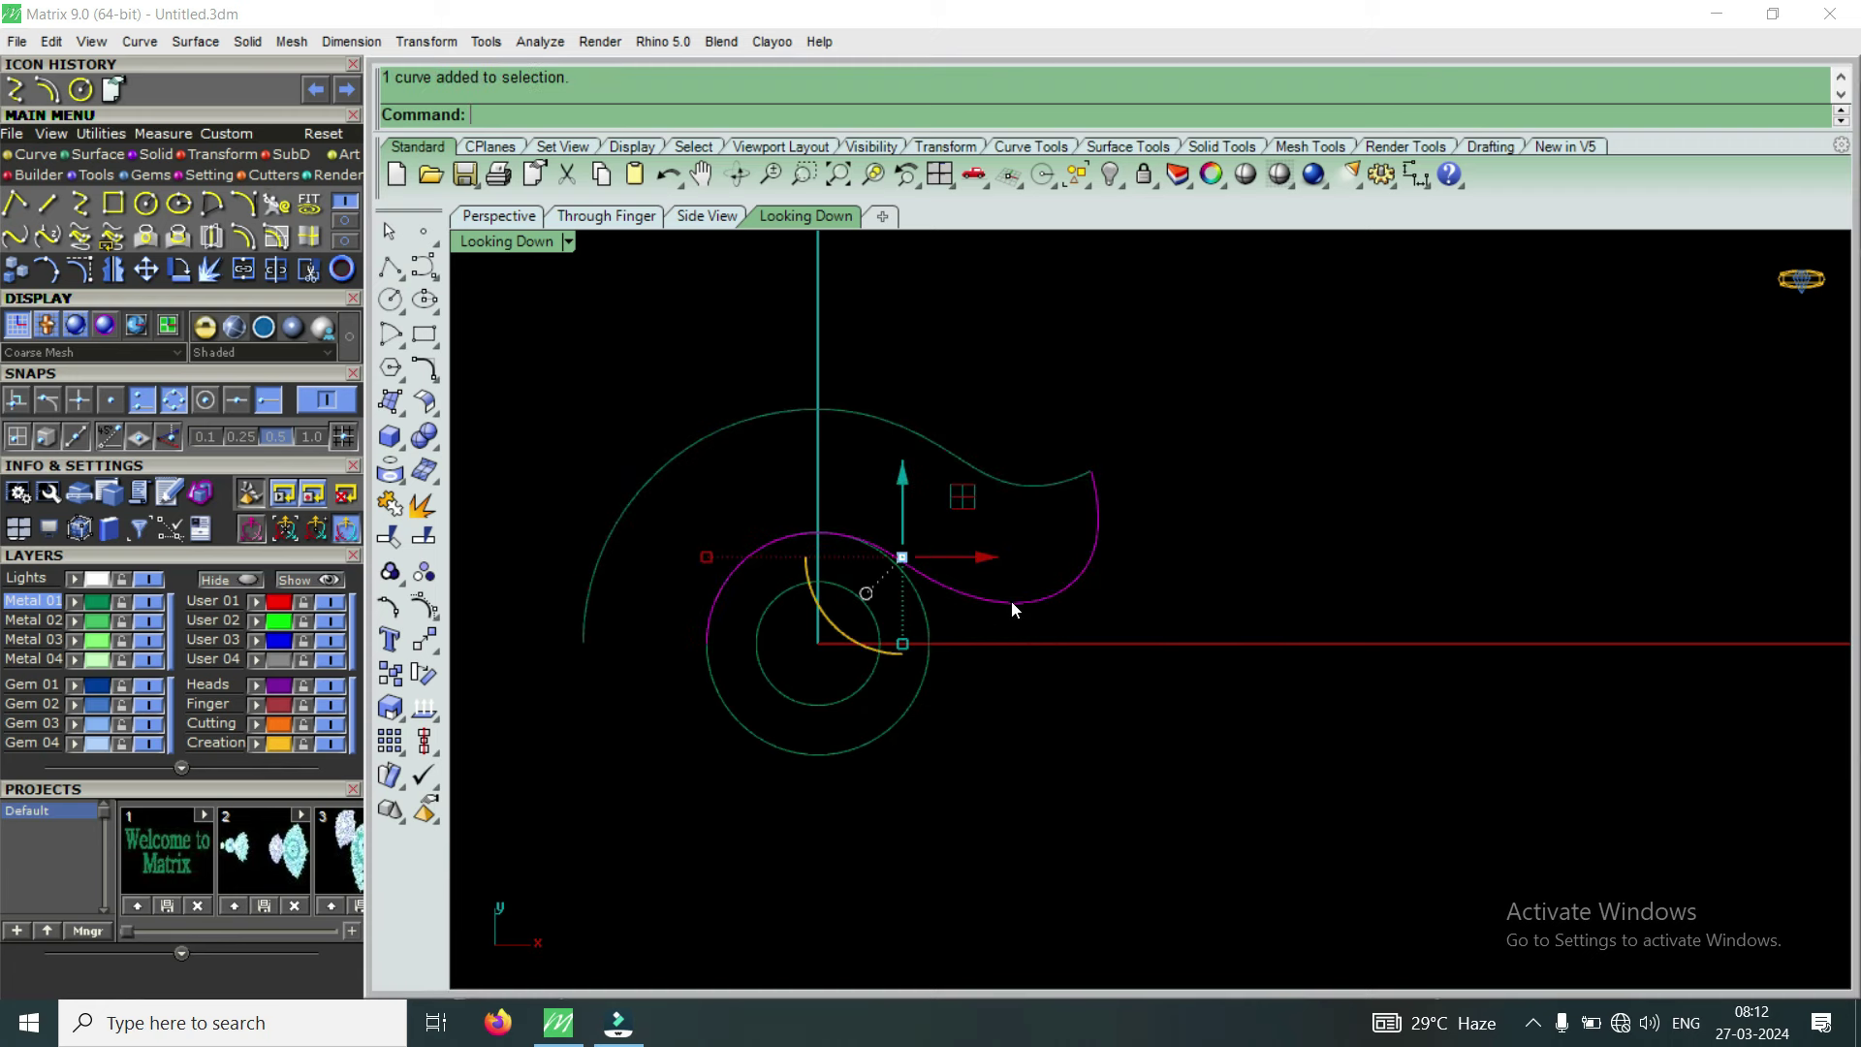
key(Return)
click(1030, 618)
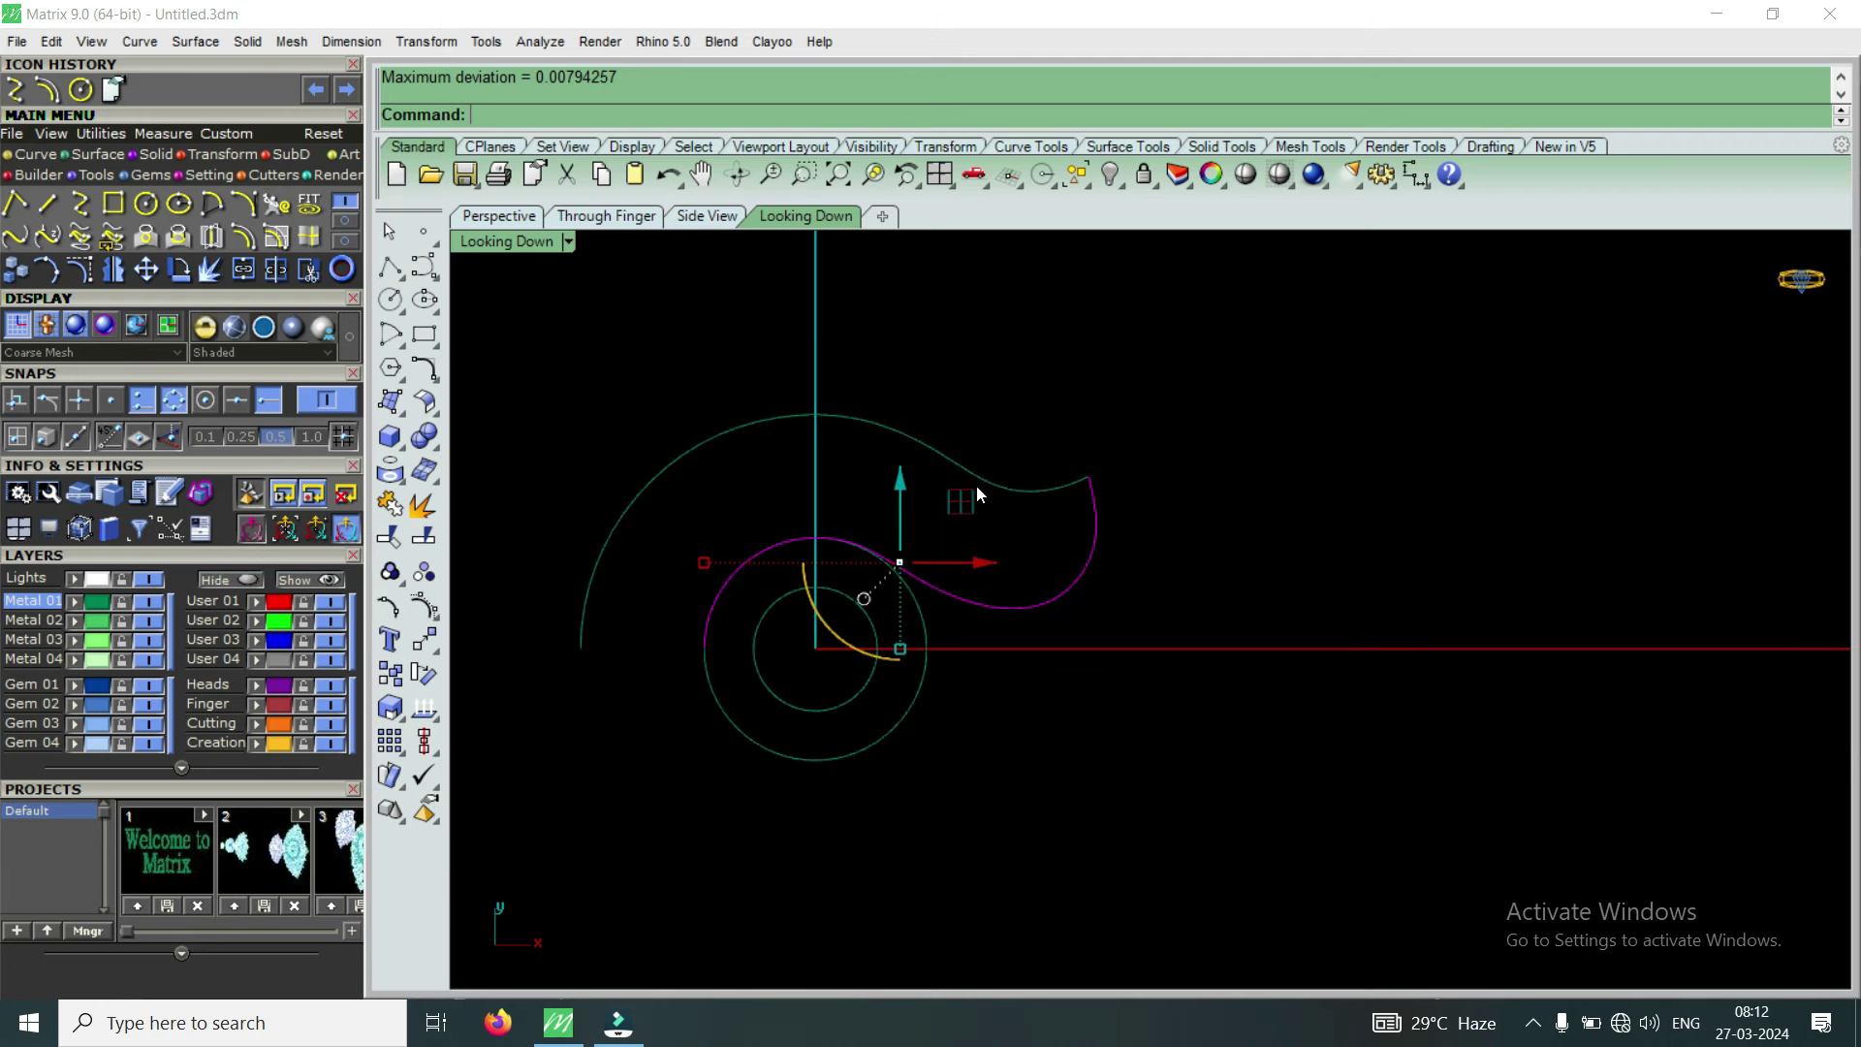
drag(1130, 434, 1076, 496)
Show both curves' control points and move two of them to new spots
click(78, 278)
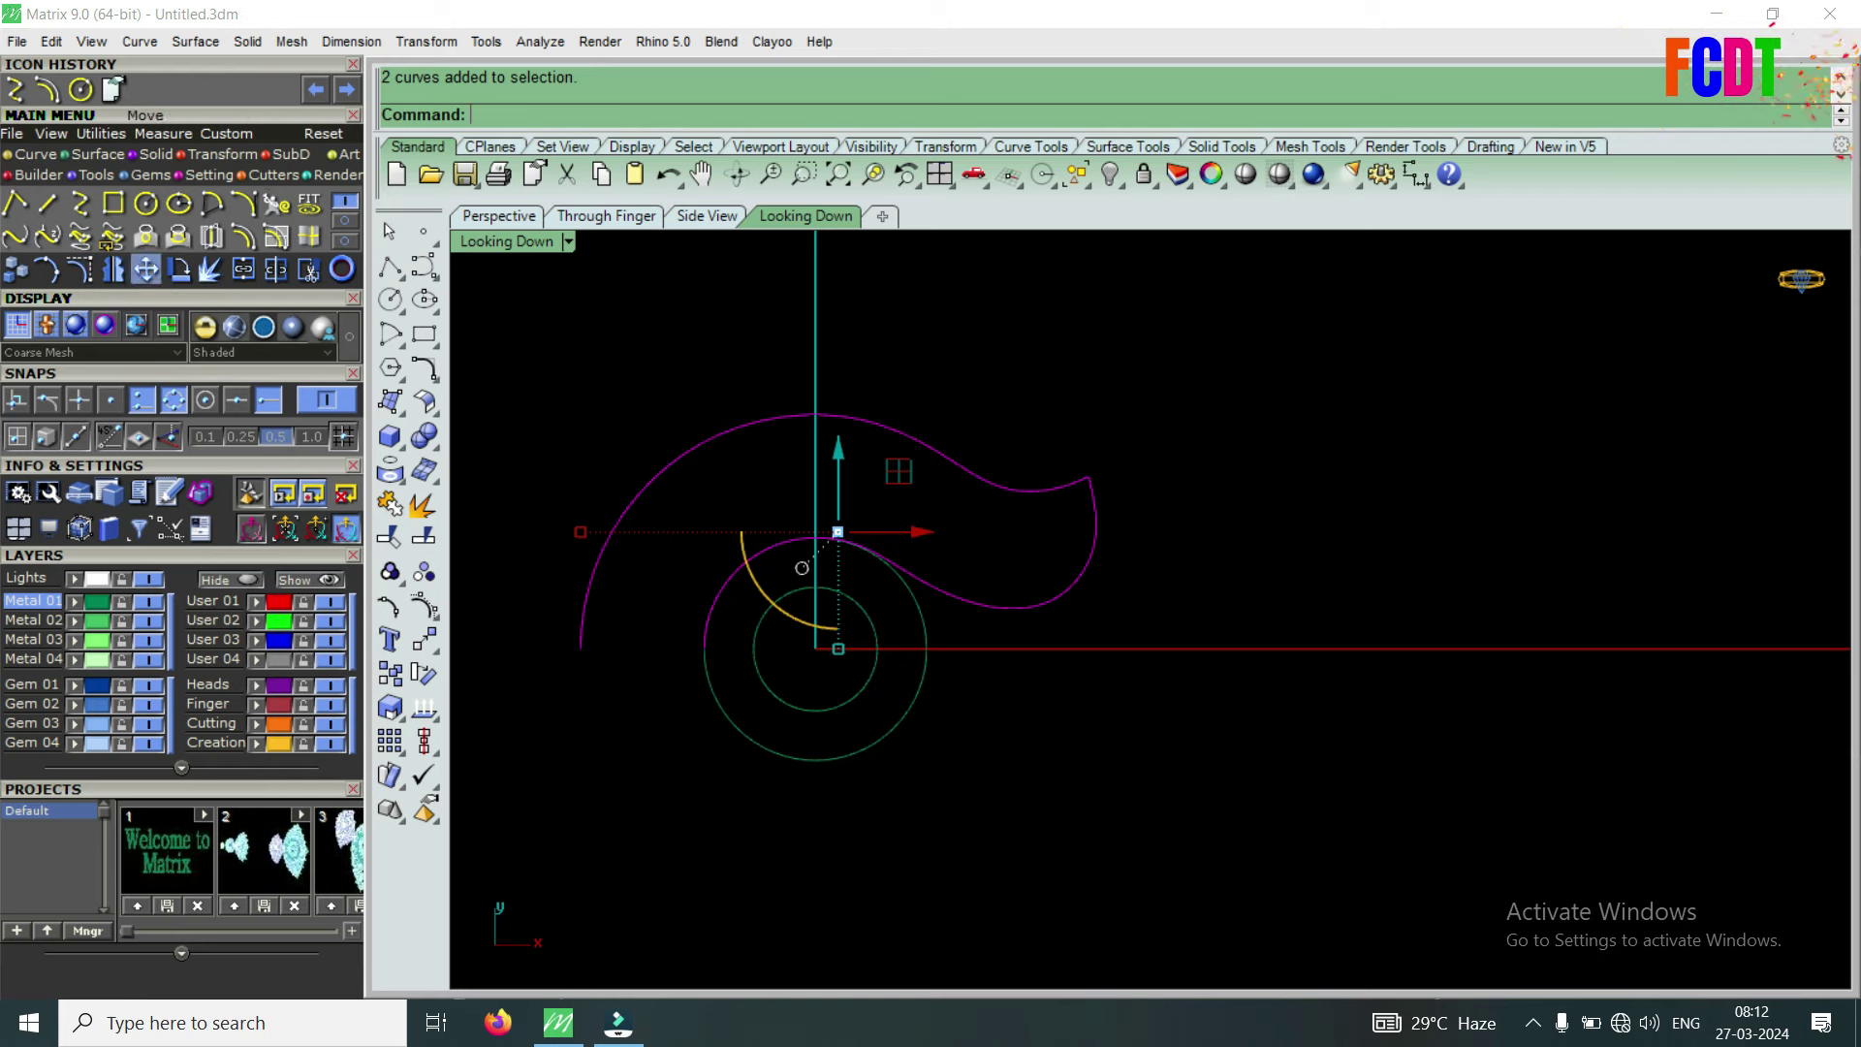
scroll(894, 447, up, 5)
scroll(1461, 603, up, 2)
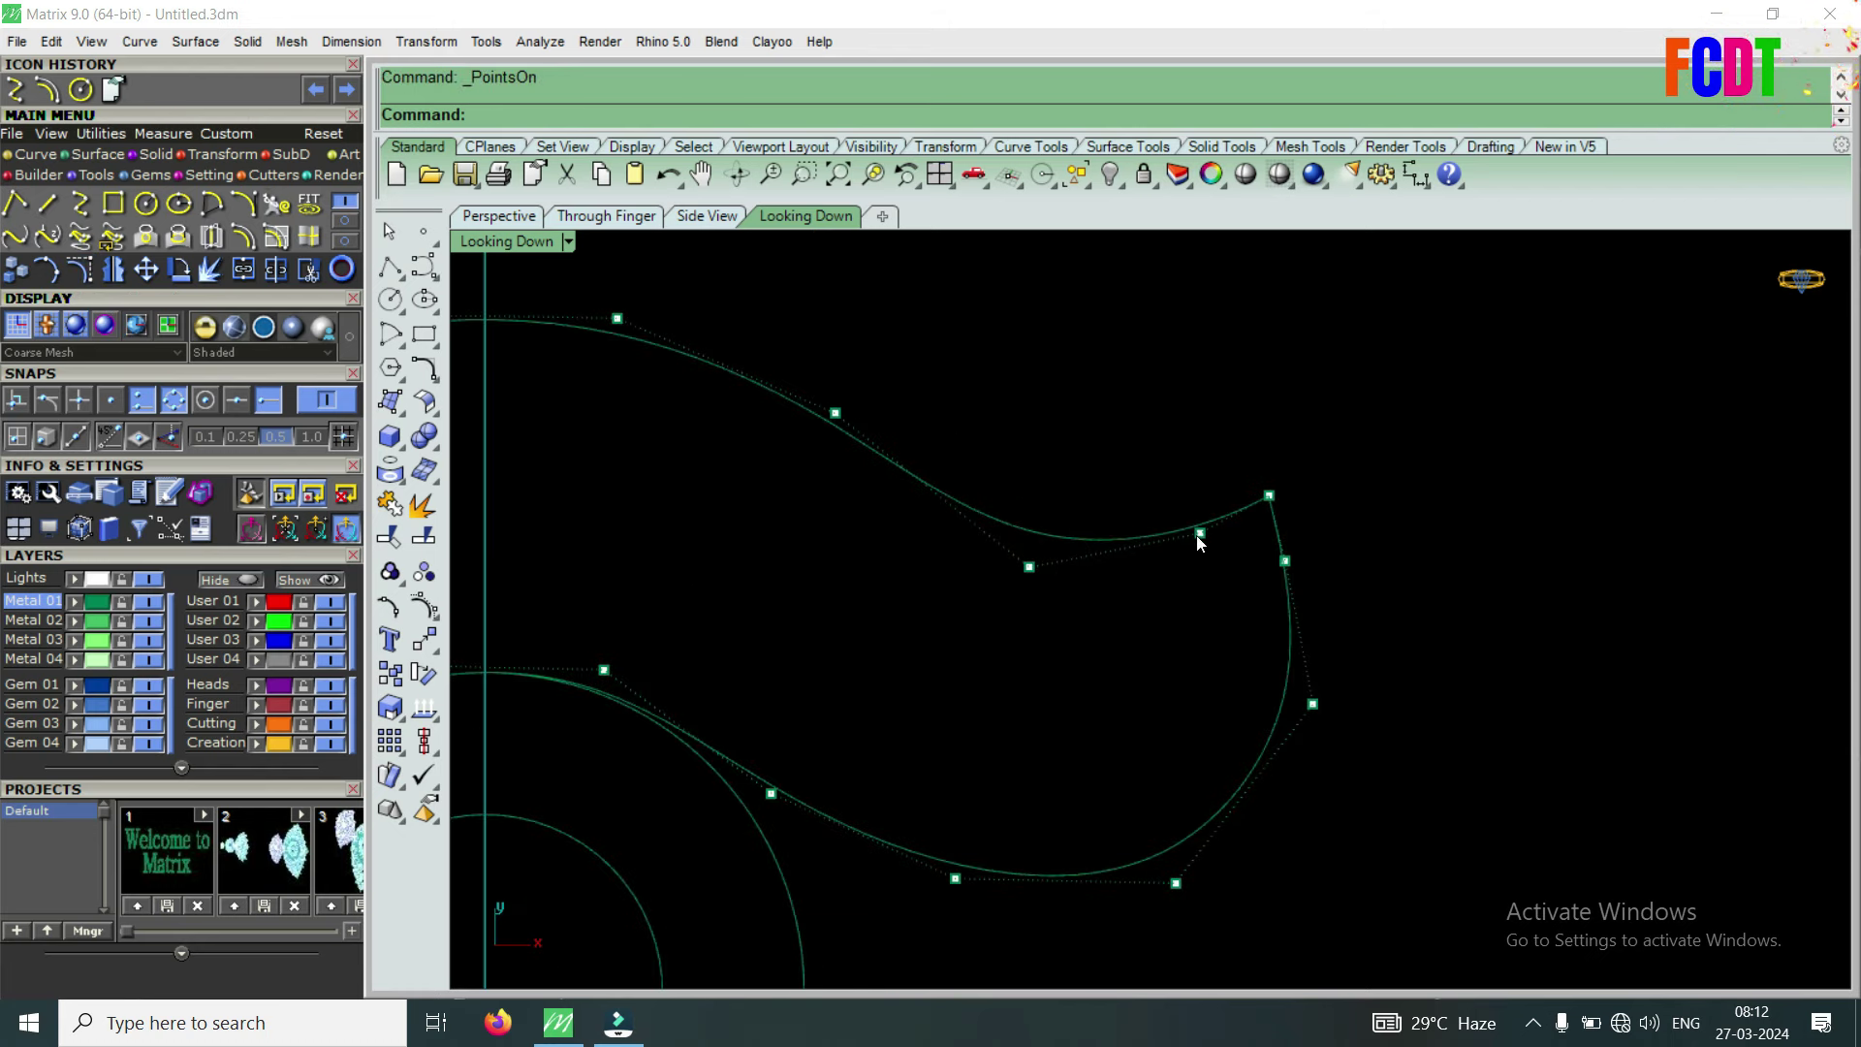
click(1200, 532)
click(145, 268)
scroll(1163, 587, up, 1)
click(1164, 586)
click(1197, 585)
click(1021, 562)
key(Return)
click(1061, 655)
scroll(1088, 591, down, 2)
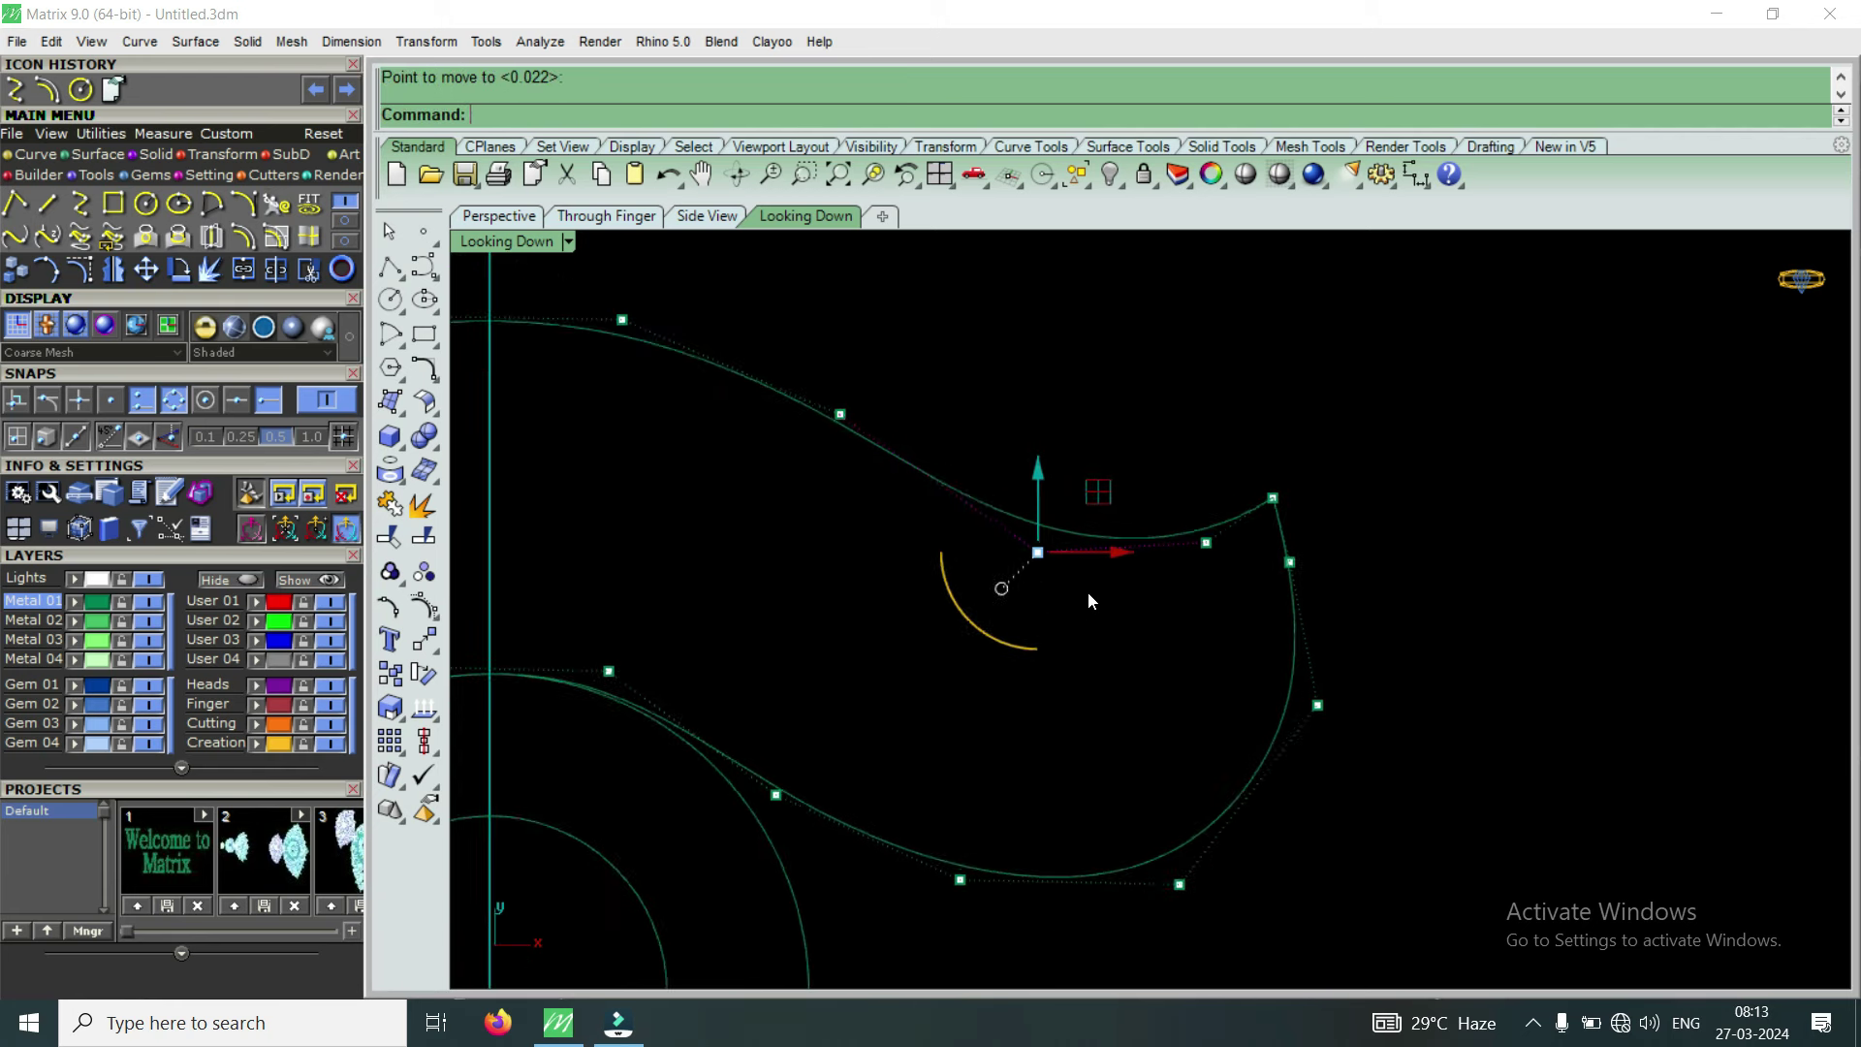
Reposition two control points on the right side of the swirl curve
drag(1208, 582, 1279, 496)
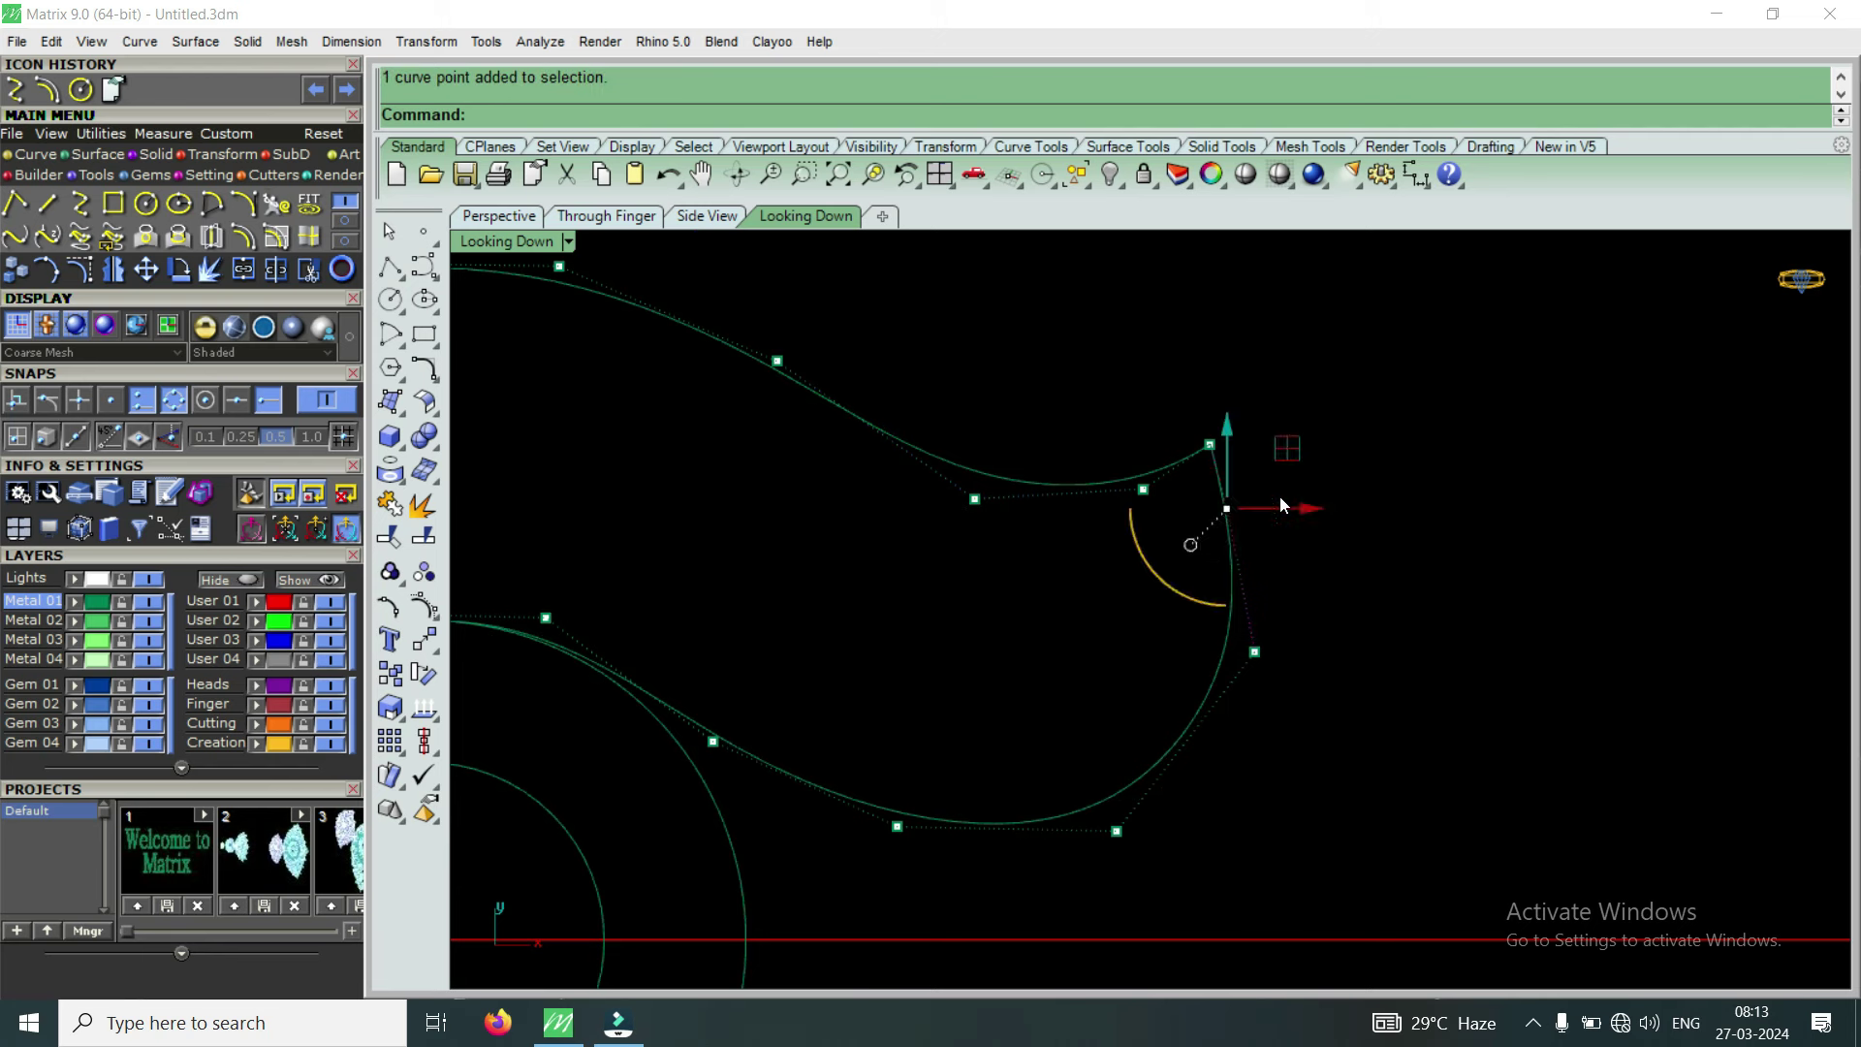
scroll(1280, 496, up, 1)
key(Return)
click(1279, 497)
scroll(1295, 492, down, 2)
drag(1204, 745, 1353, 611)
key(Return)
click(1354, 609)
click(1357, 613)
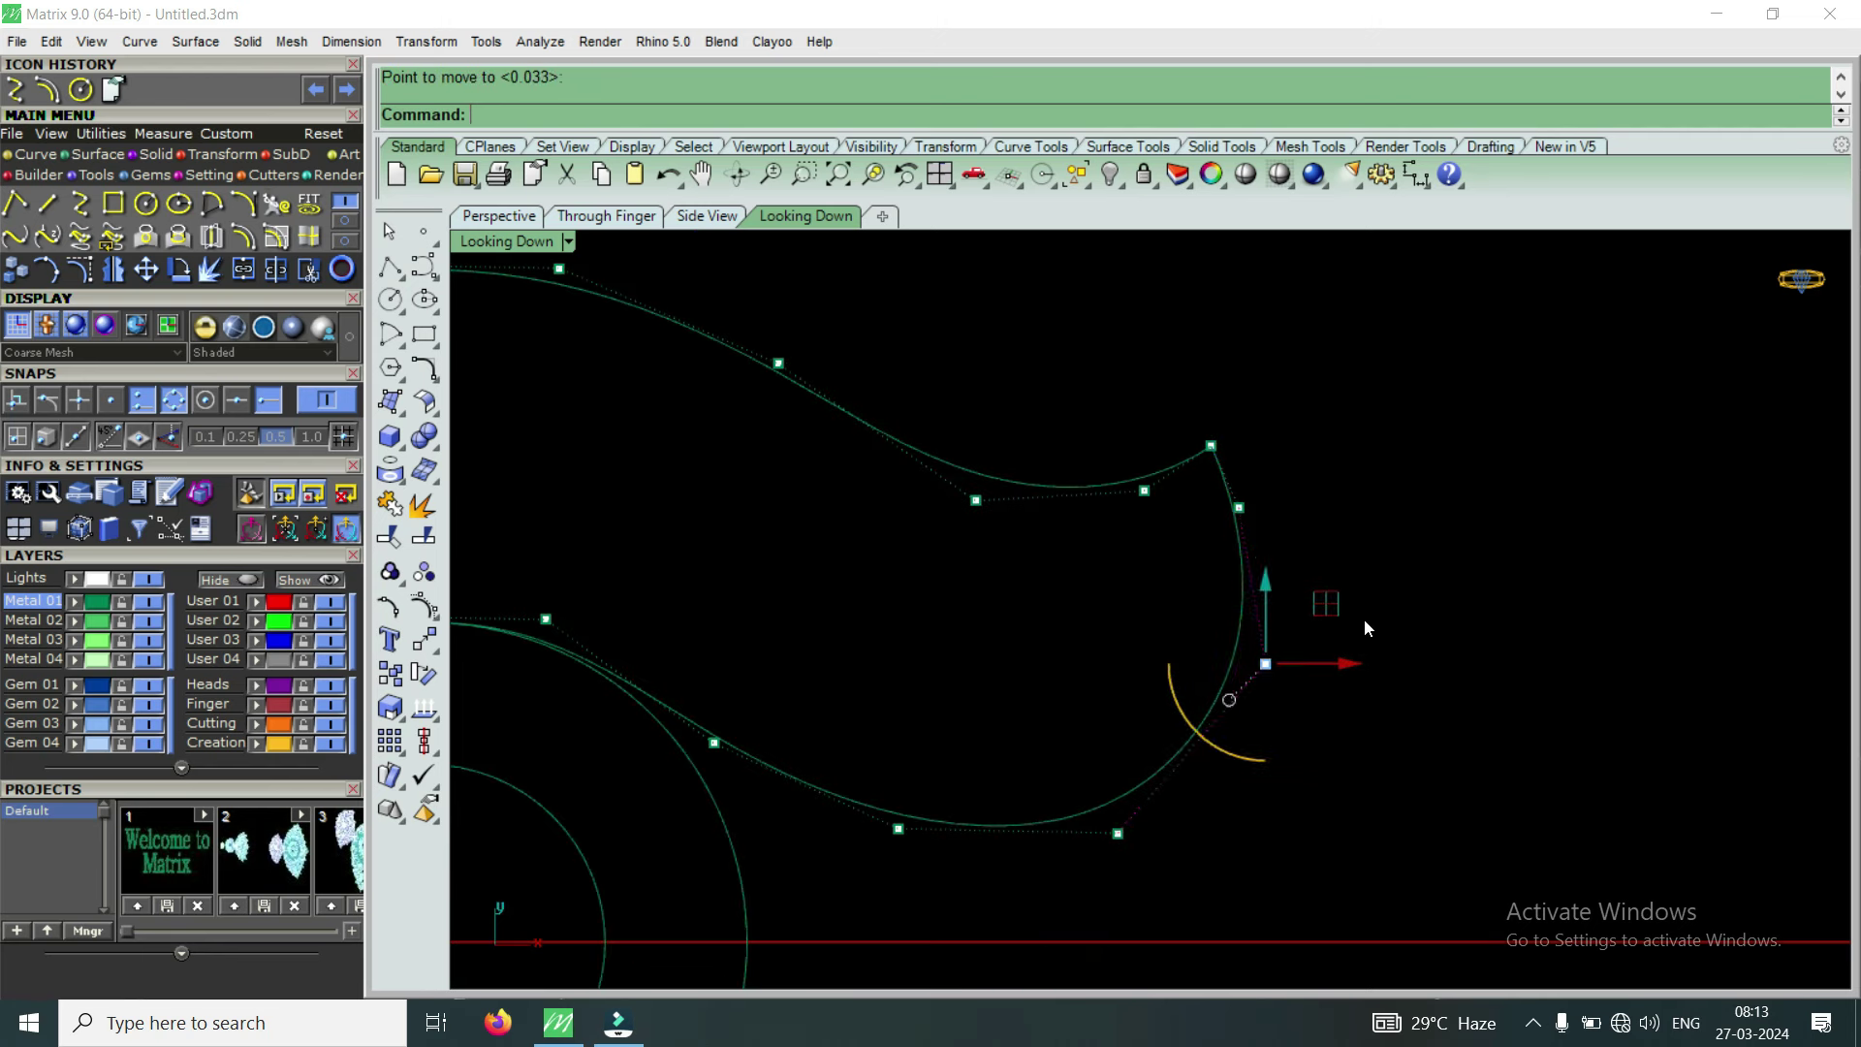
scroll(1270, 640, down, 1)
scroll(1205, 657, down, 1)
scroll(1195, 634, down, 1)
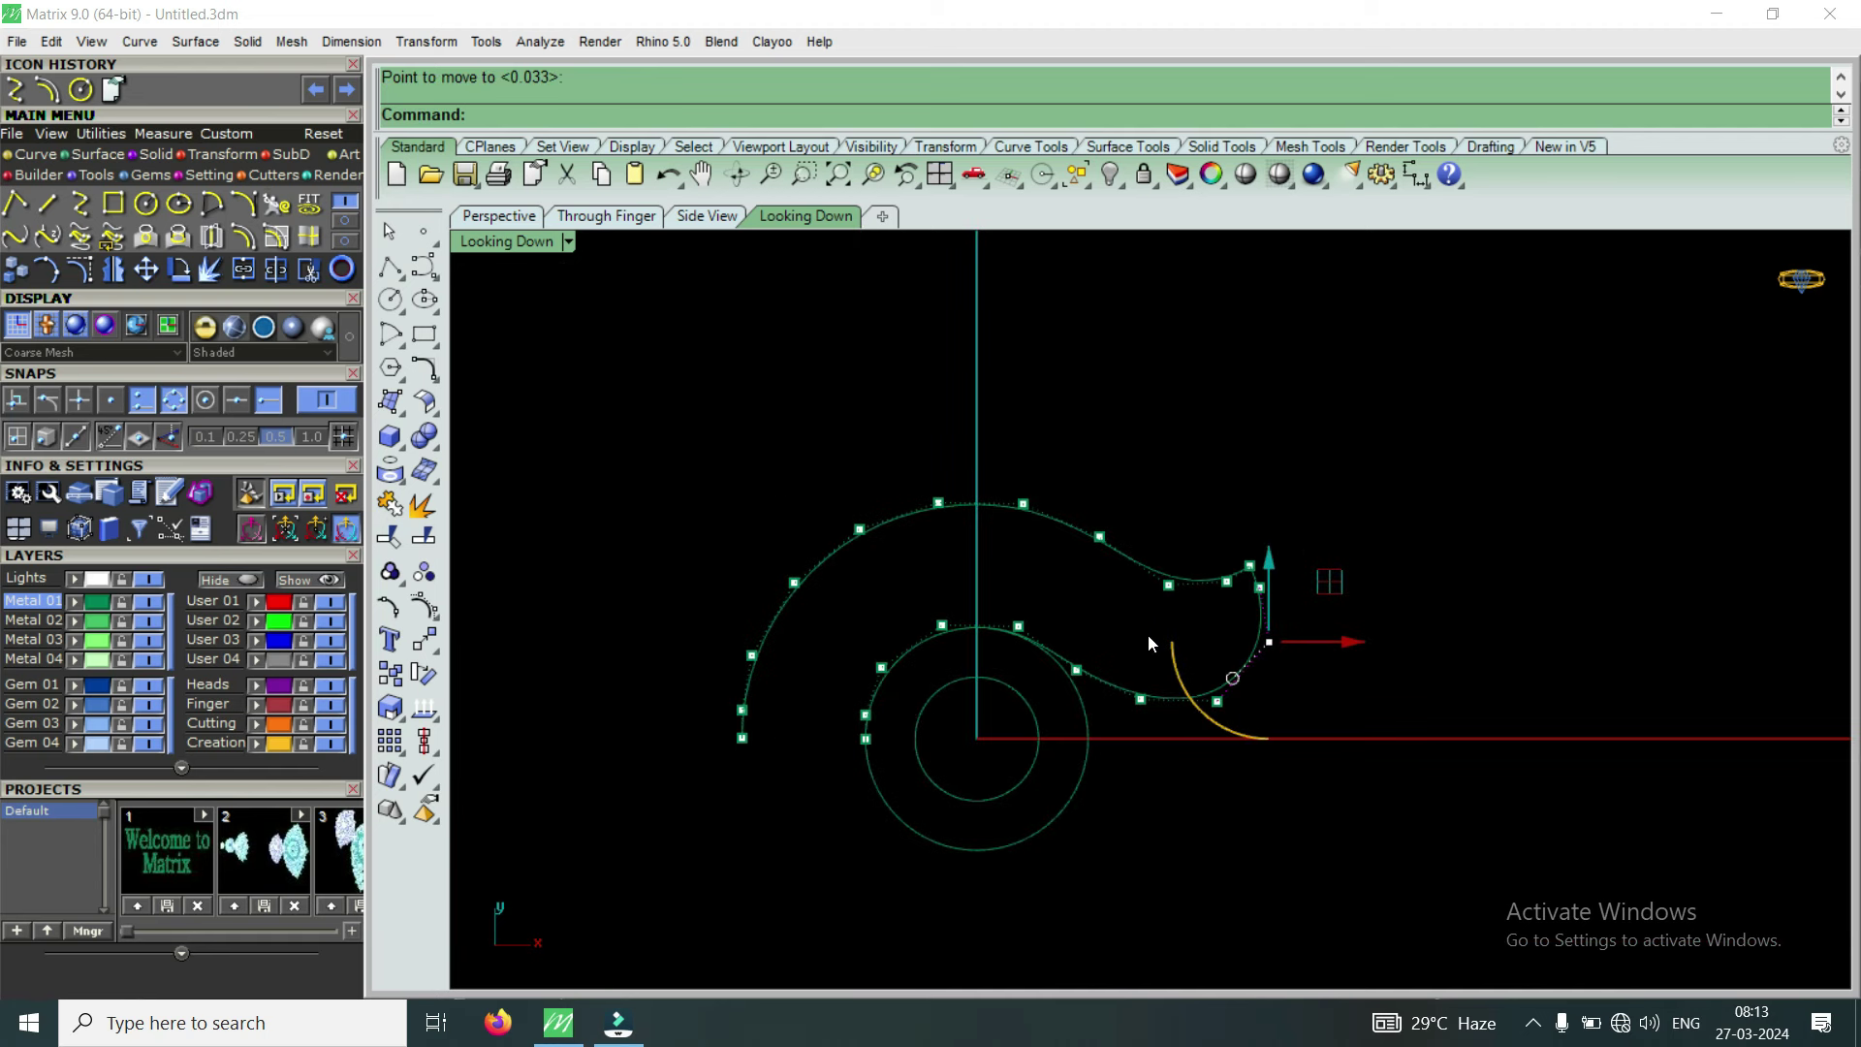
scroll(1072, 506, up, 3)
Drag two top-curve control points and nudge the bottom point slightly right
drag(981, 468, 1165, 583)
drag(1072, 463, 1107, 480)
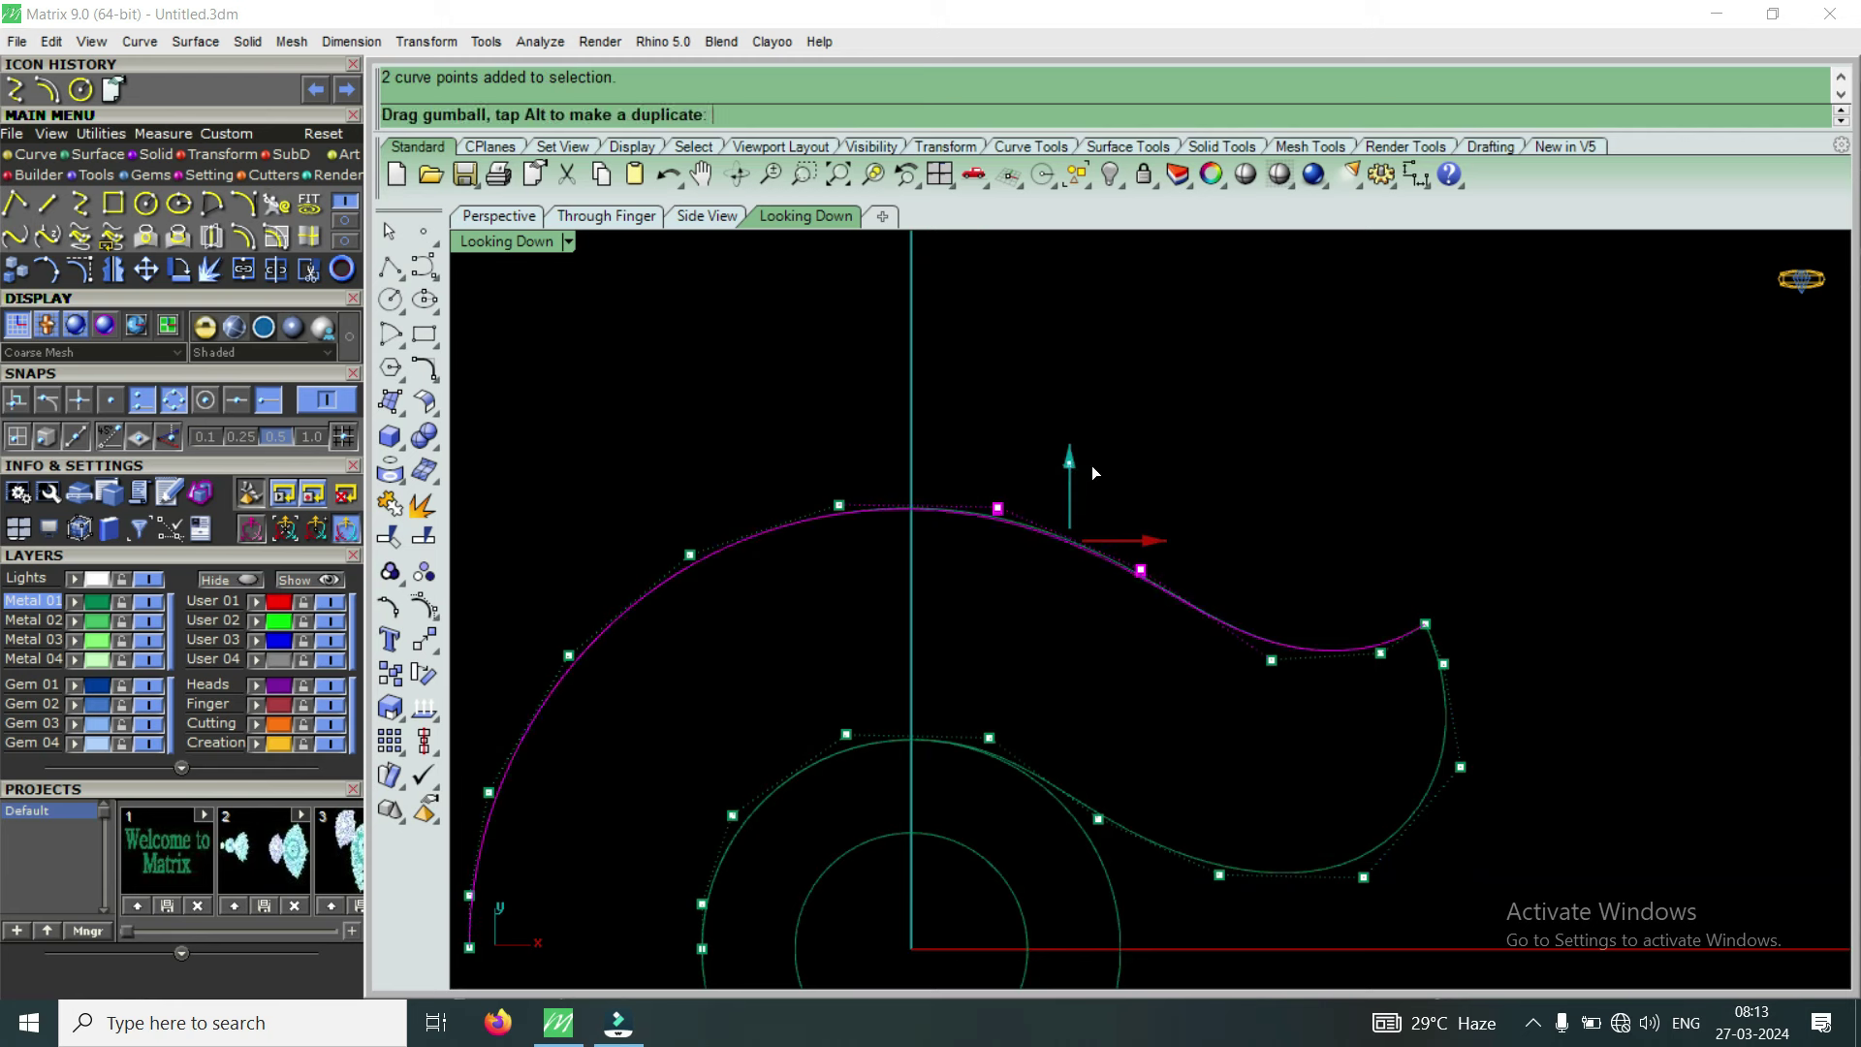
scroll(1107, 479, down, 1)
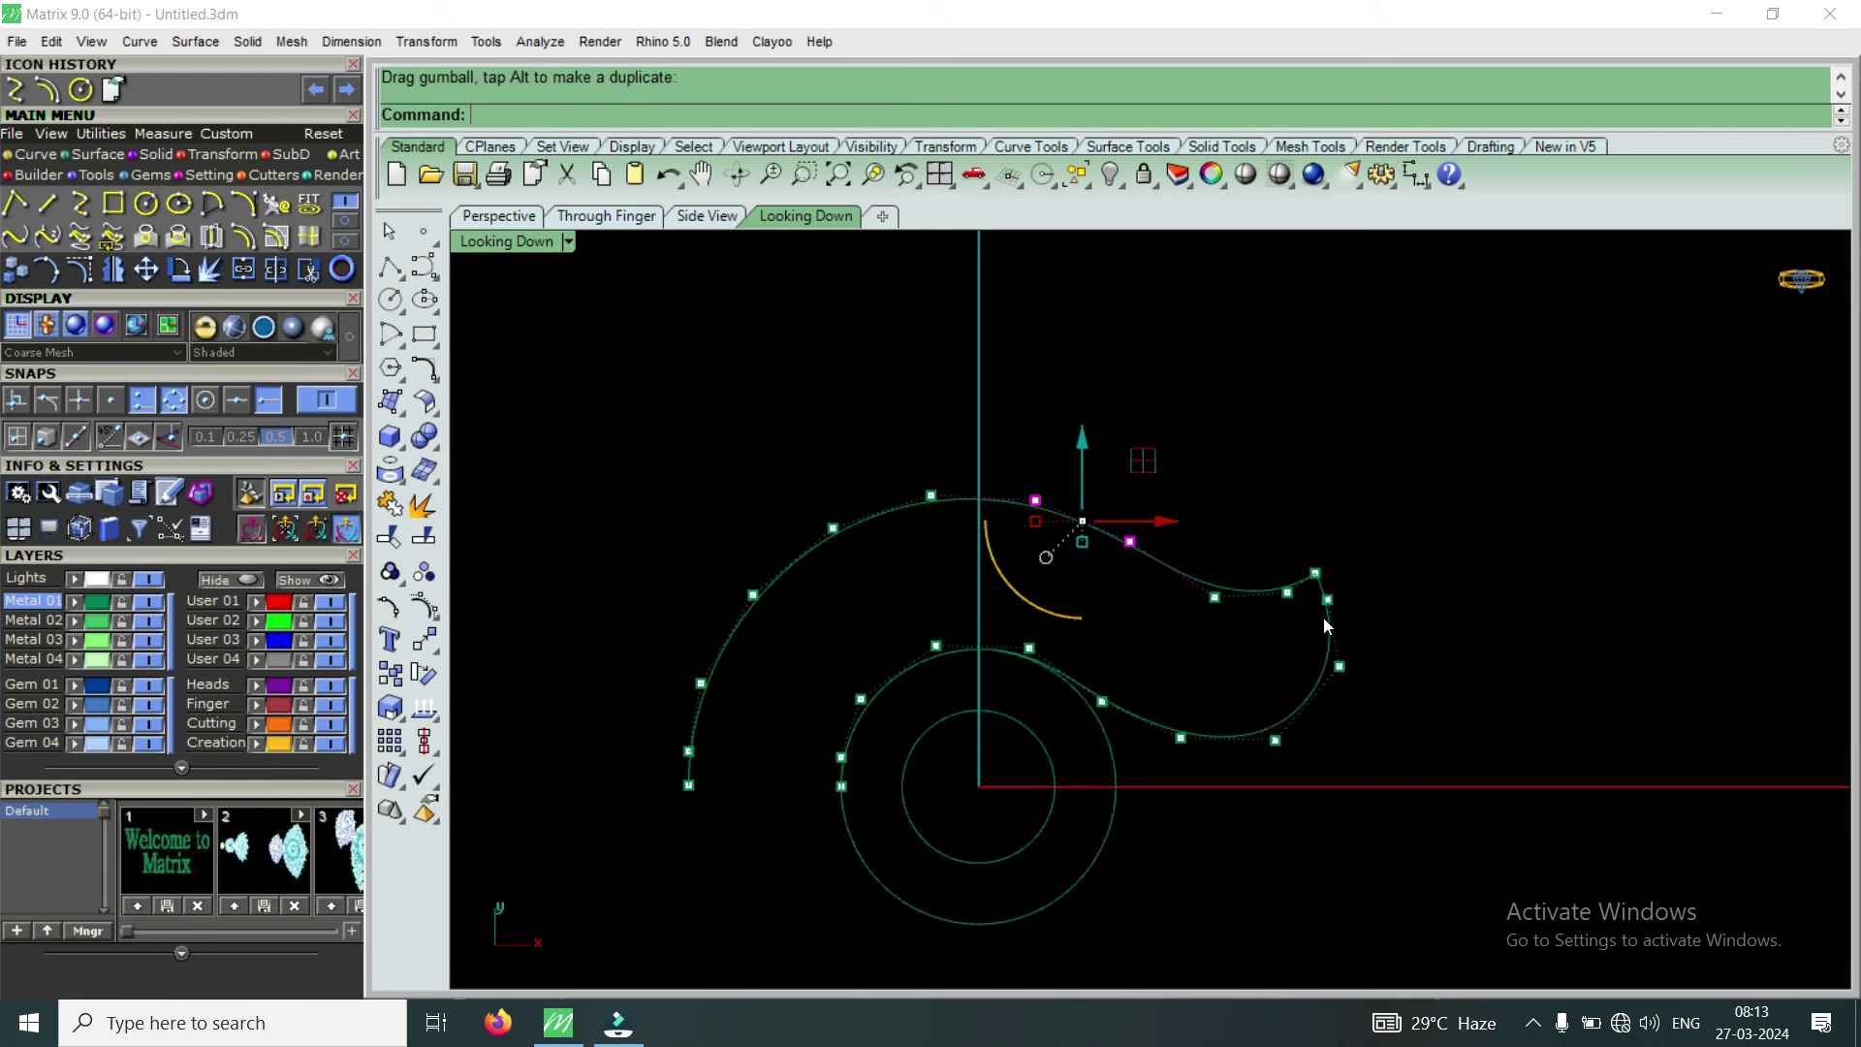
scroll(1326, 620, up, 2)
drag(1250, 732, 1333, 848)
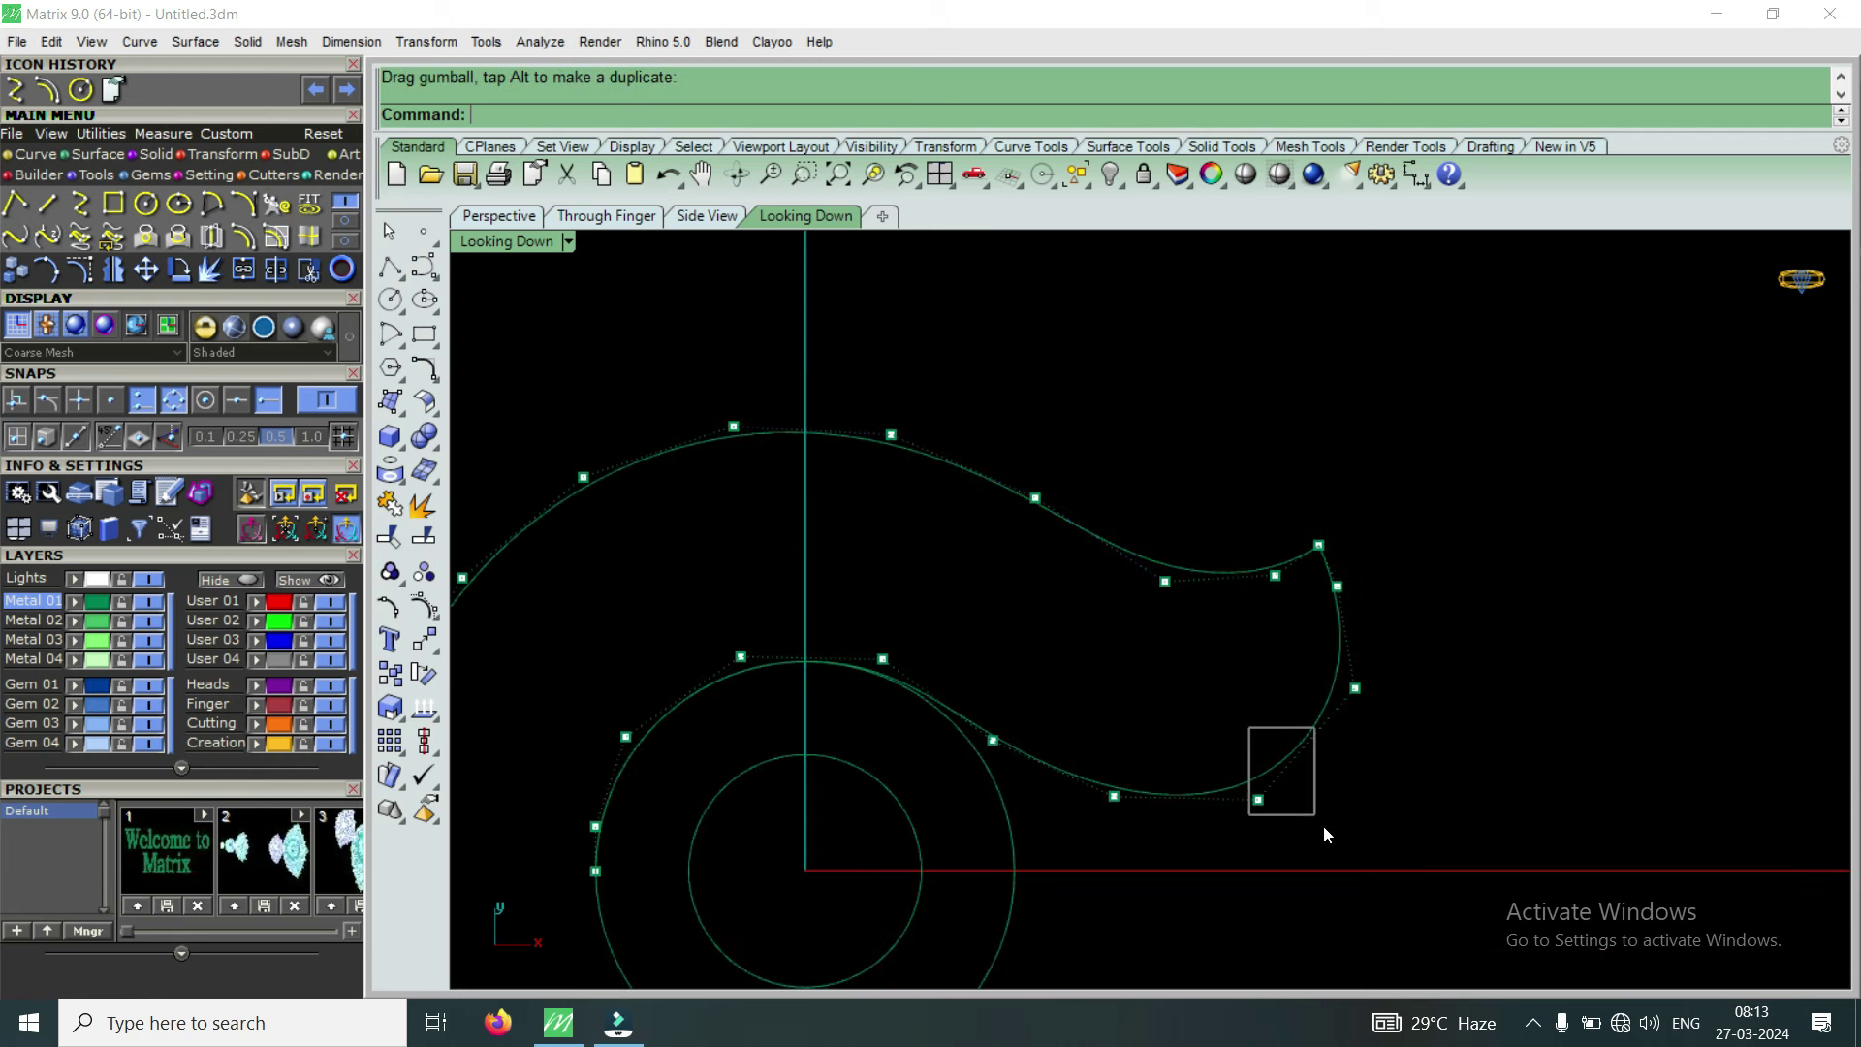
drag(1258, 800, 1280, 803)
Shift the control points near the curl and tip to the right
drag(1307, 667, 1417, 735)
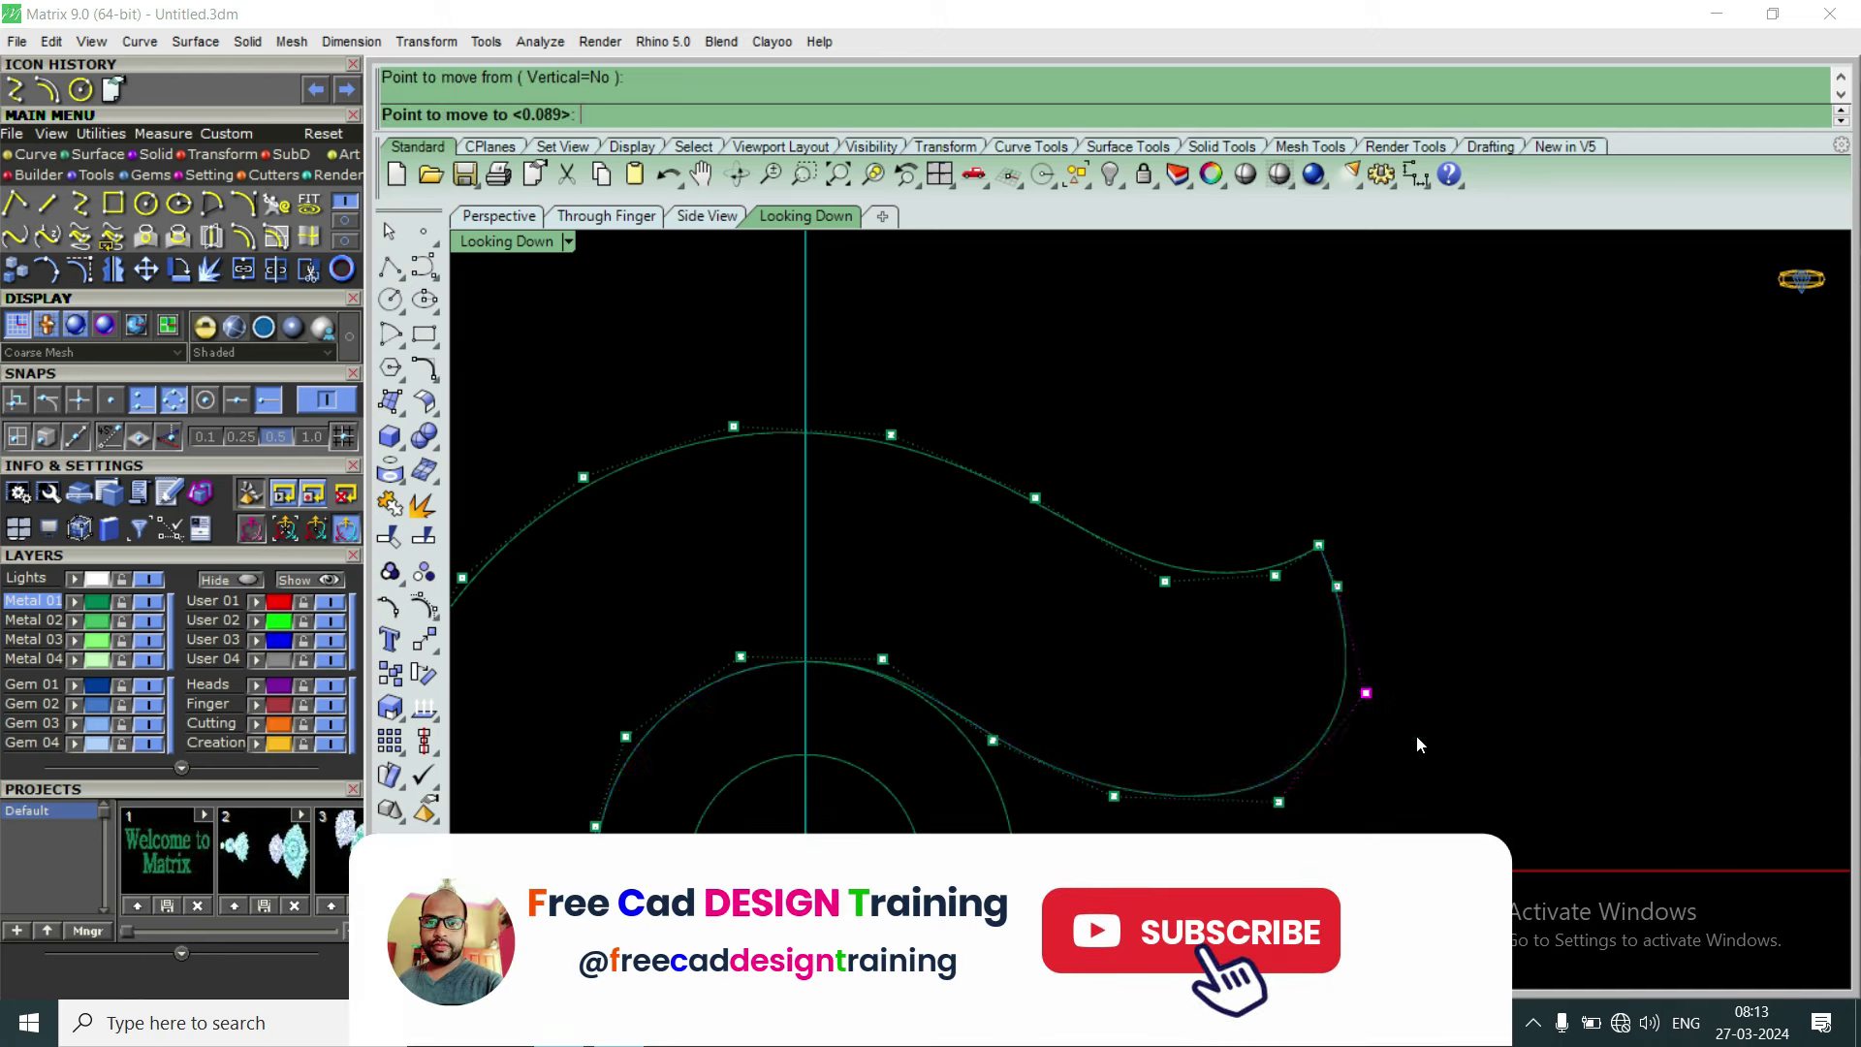
scroll(1332, 550, up, 1)
scroll(1333, 560, up, 1)
drag(1278, 469, 1416, 620)
key(Return)
click(1416, 620)
click(1442, 632)
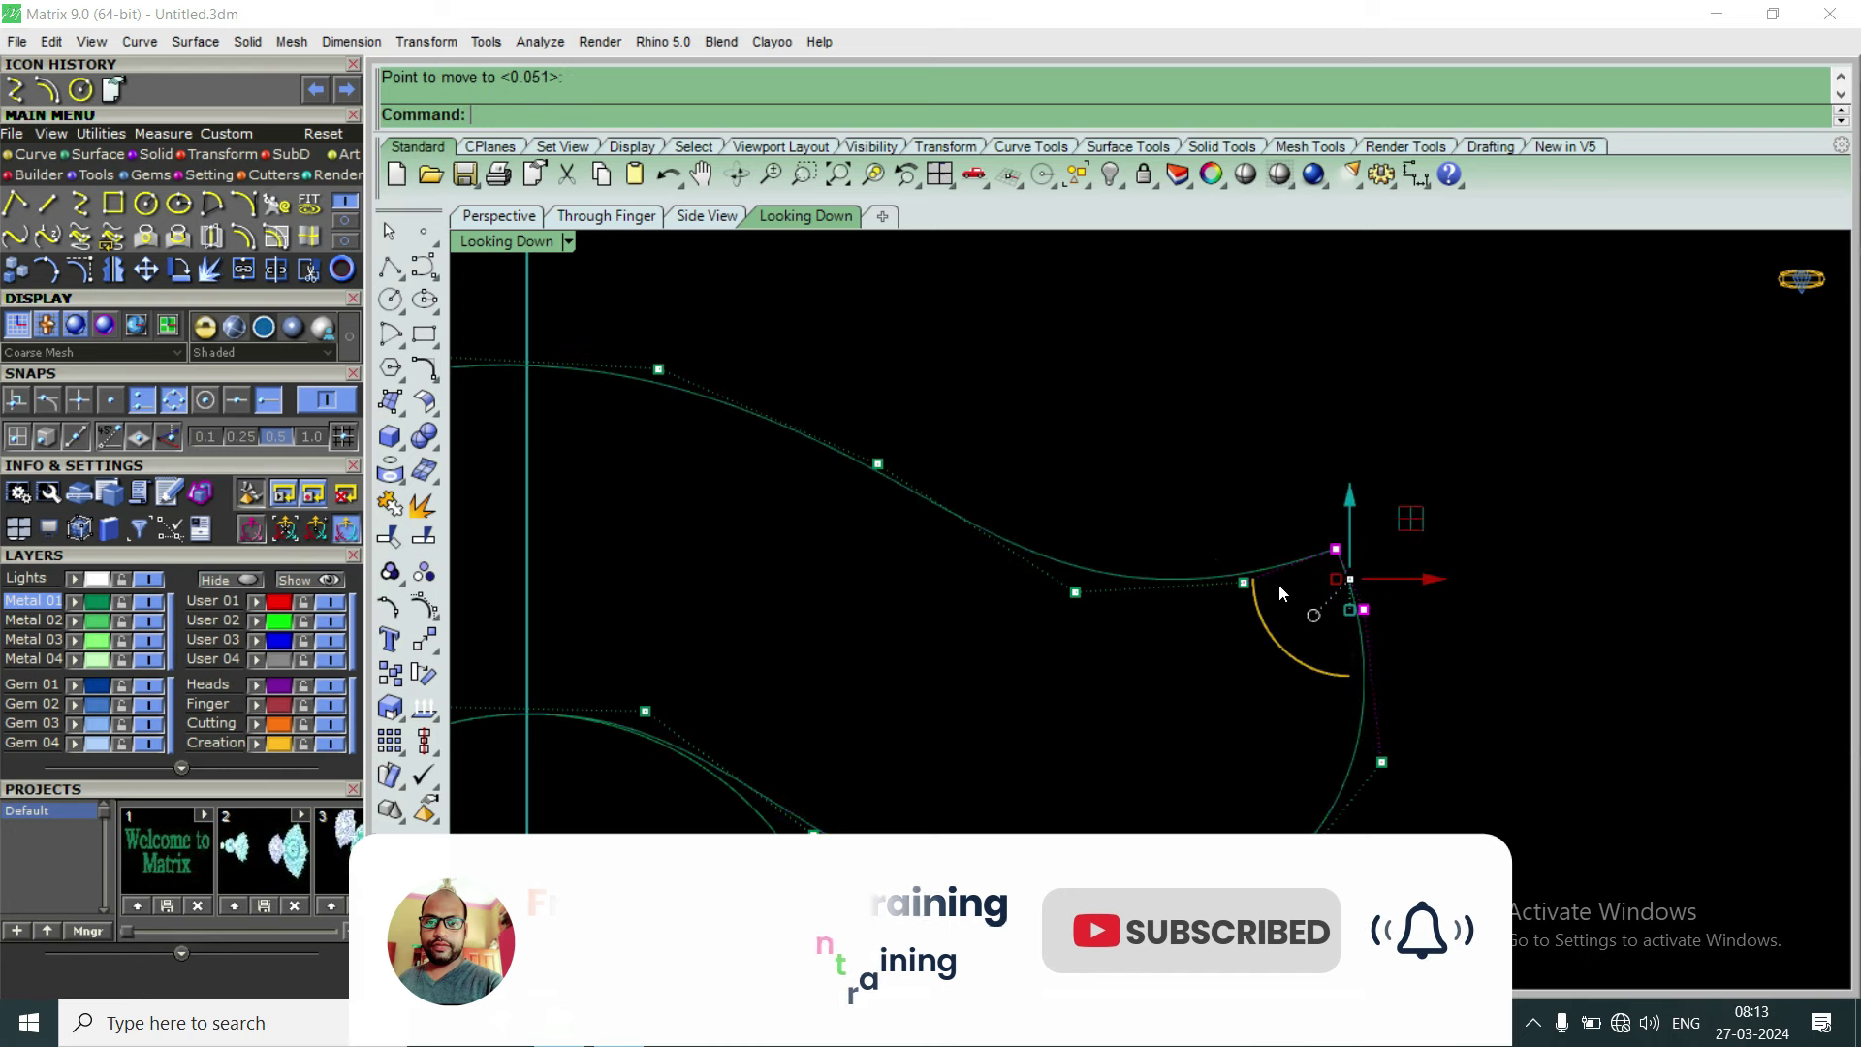
Move the curl's tip point to finish the rounded hook, then hide the control points
drag(1199, 534, 1277, 620)
key(Return)
click(1277, 621)
scroll(1208, 605, down, 2)
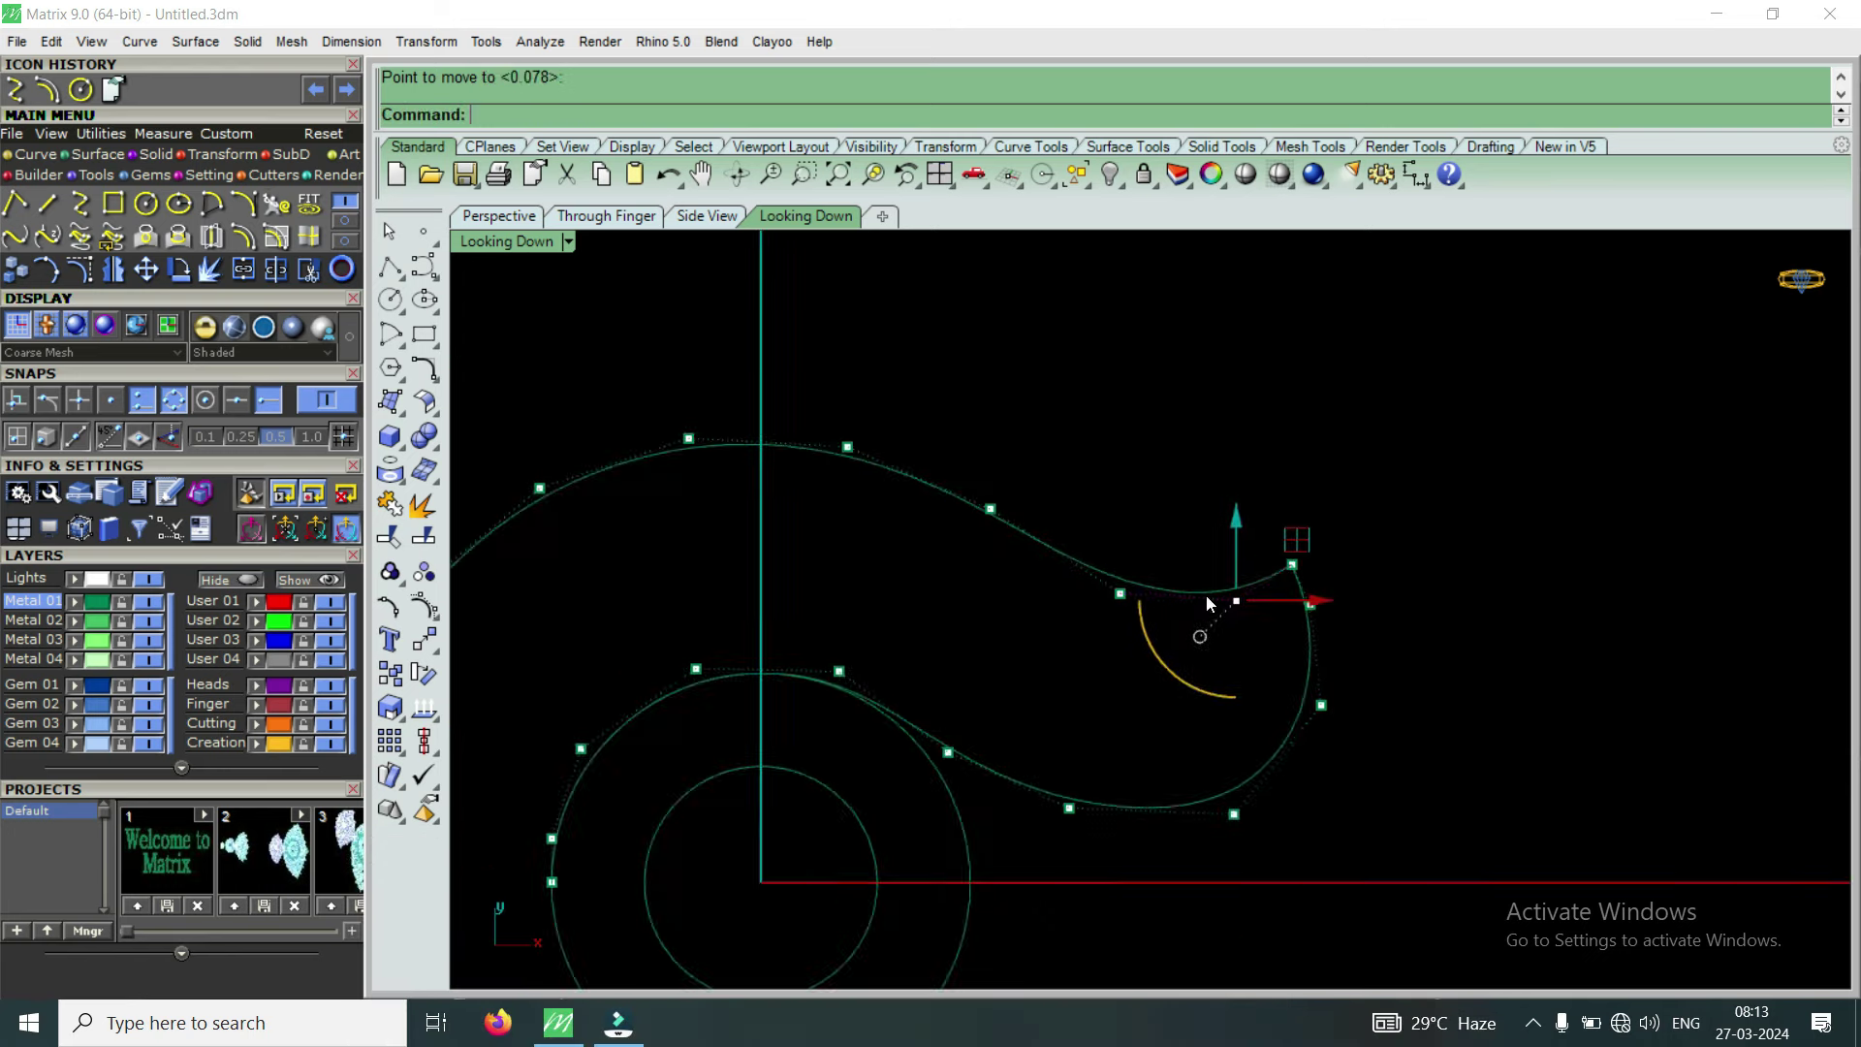
scroll(1206, 598, down, 3)
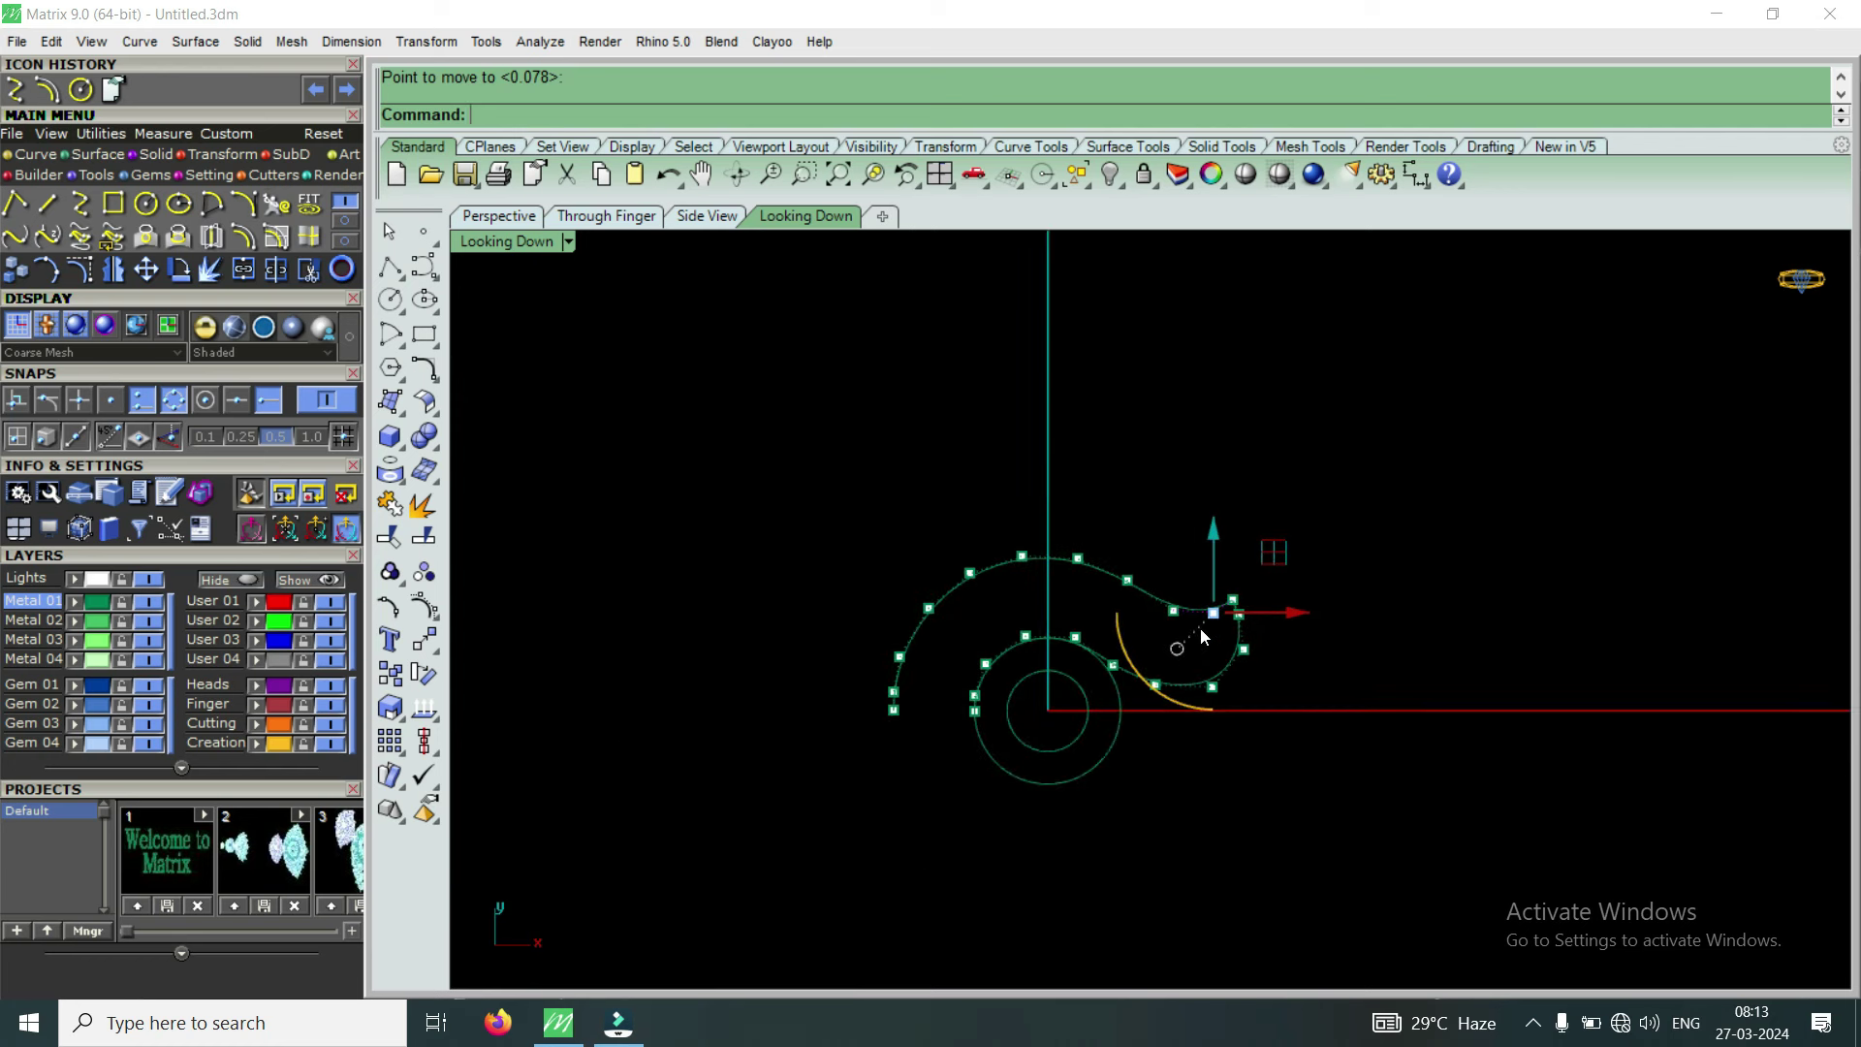
click(1200, 630)
key(Escape)
drag(1198, 671, 1169, 718)
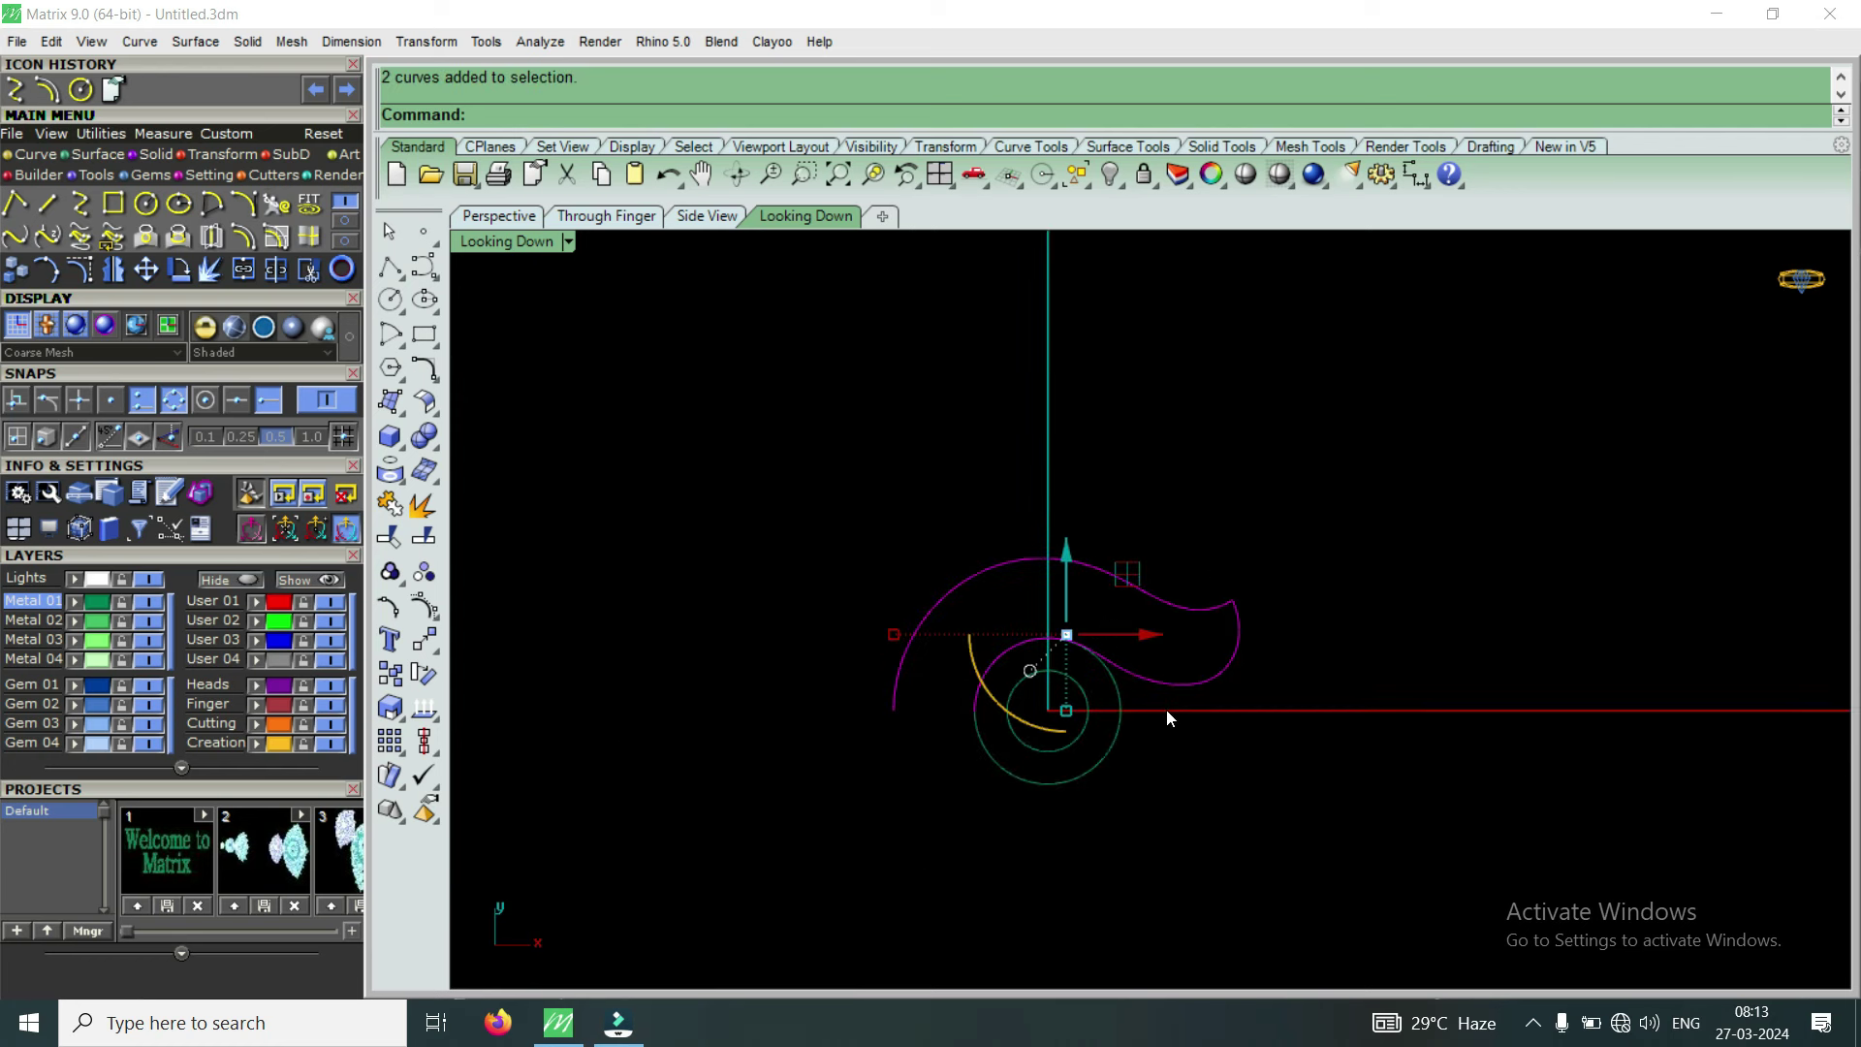
Mirror the arc and teardrop curves across the horizontal axis through the circles' centre
click(113, 269)
click(205, 400)
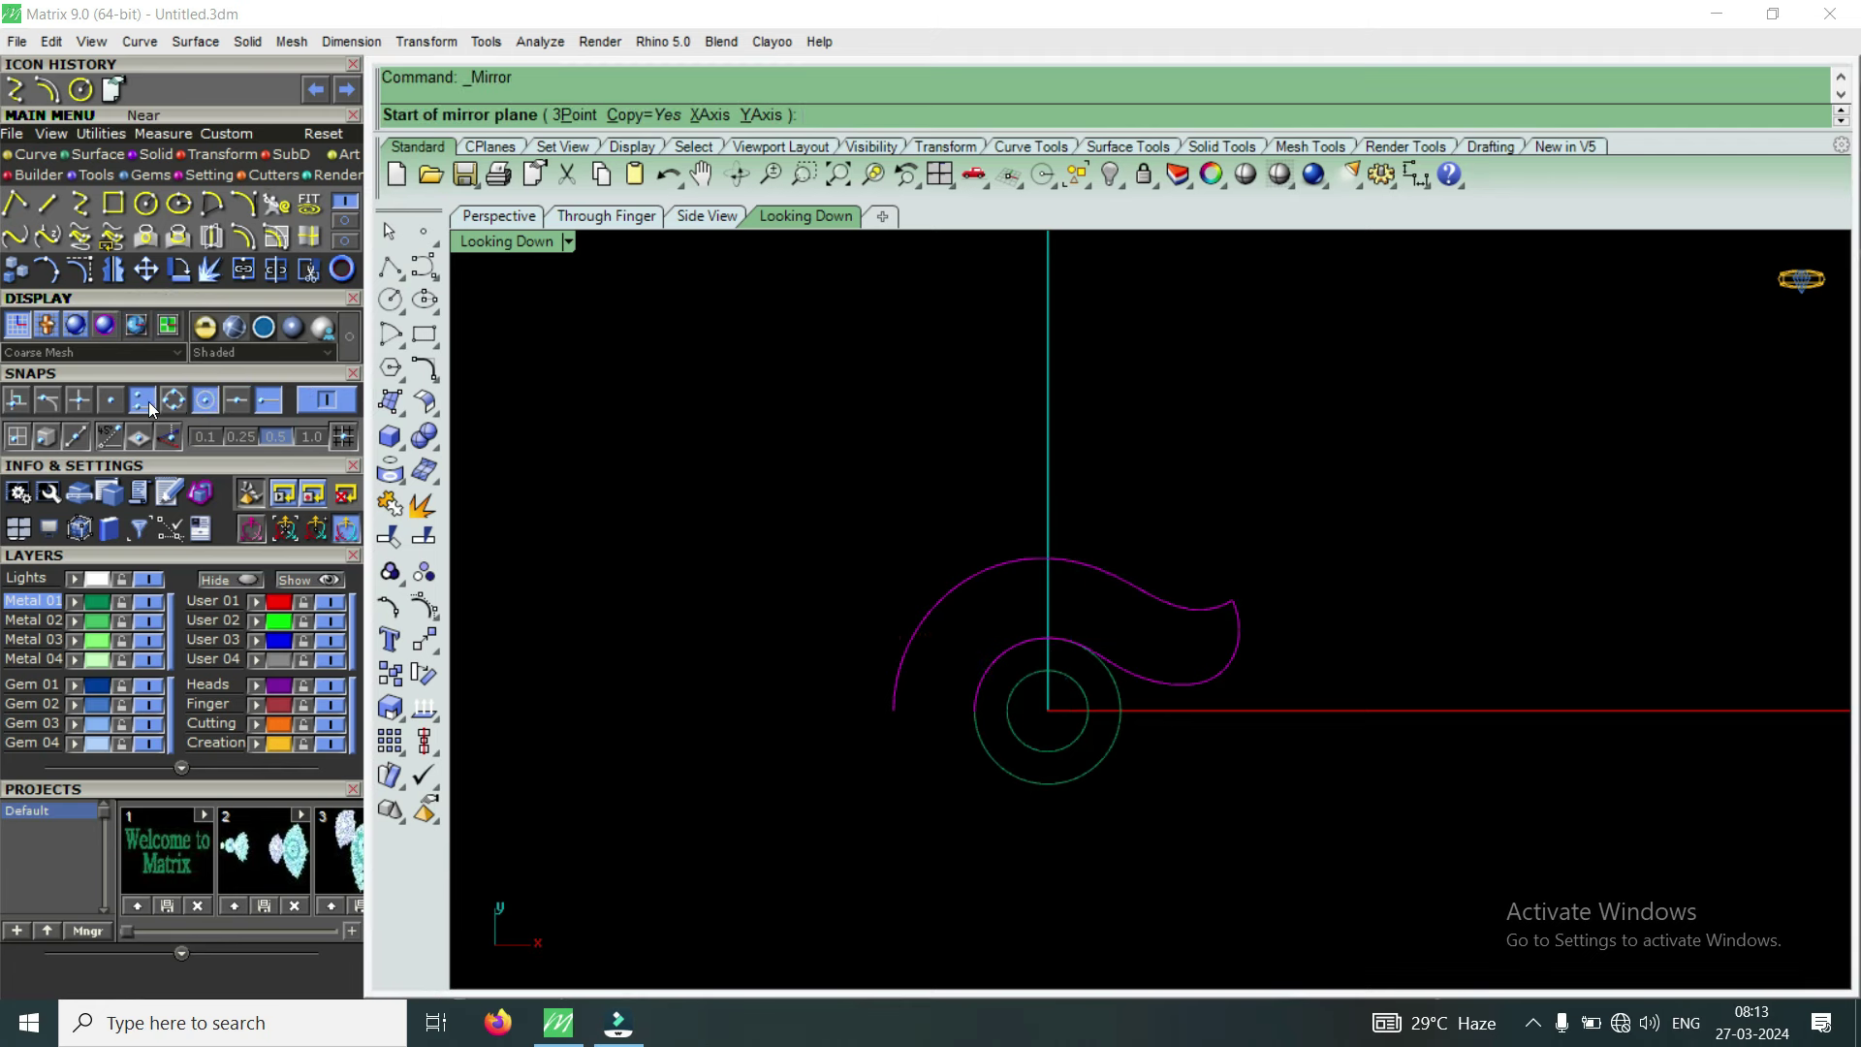
click(994, 720)
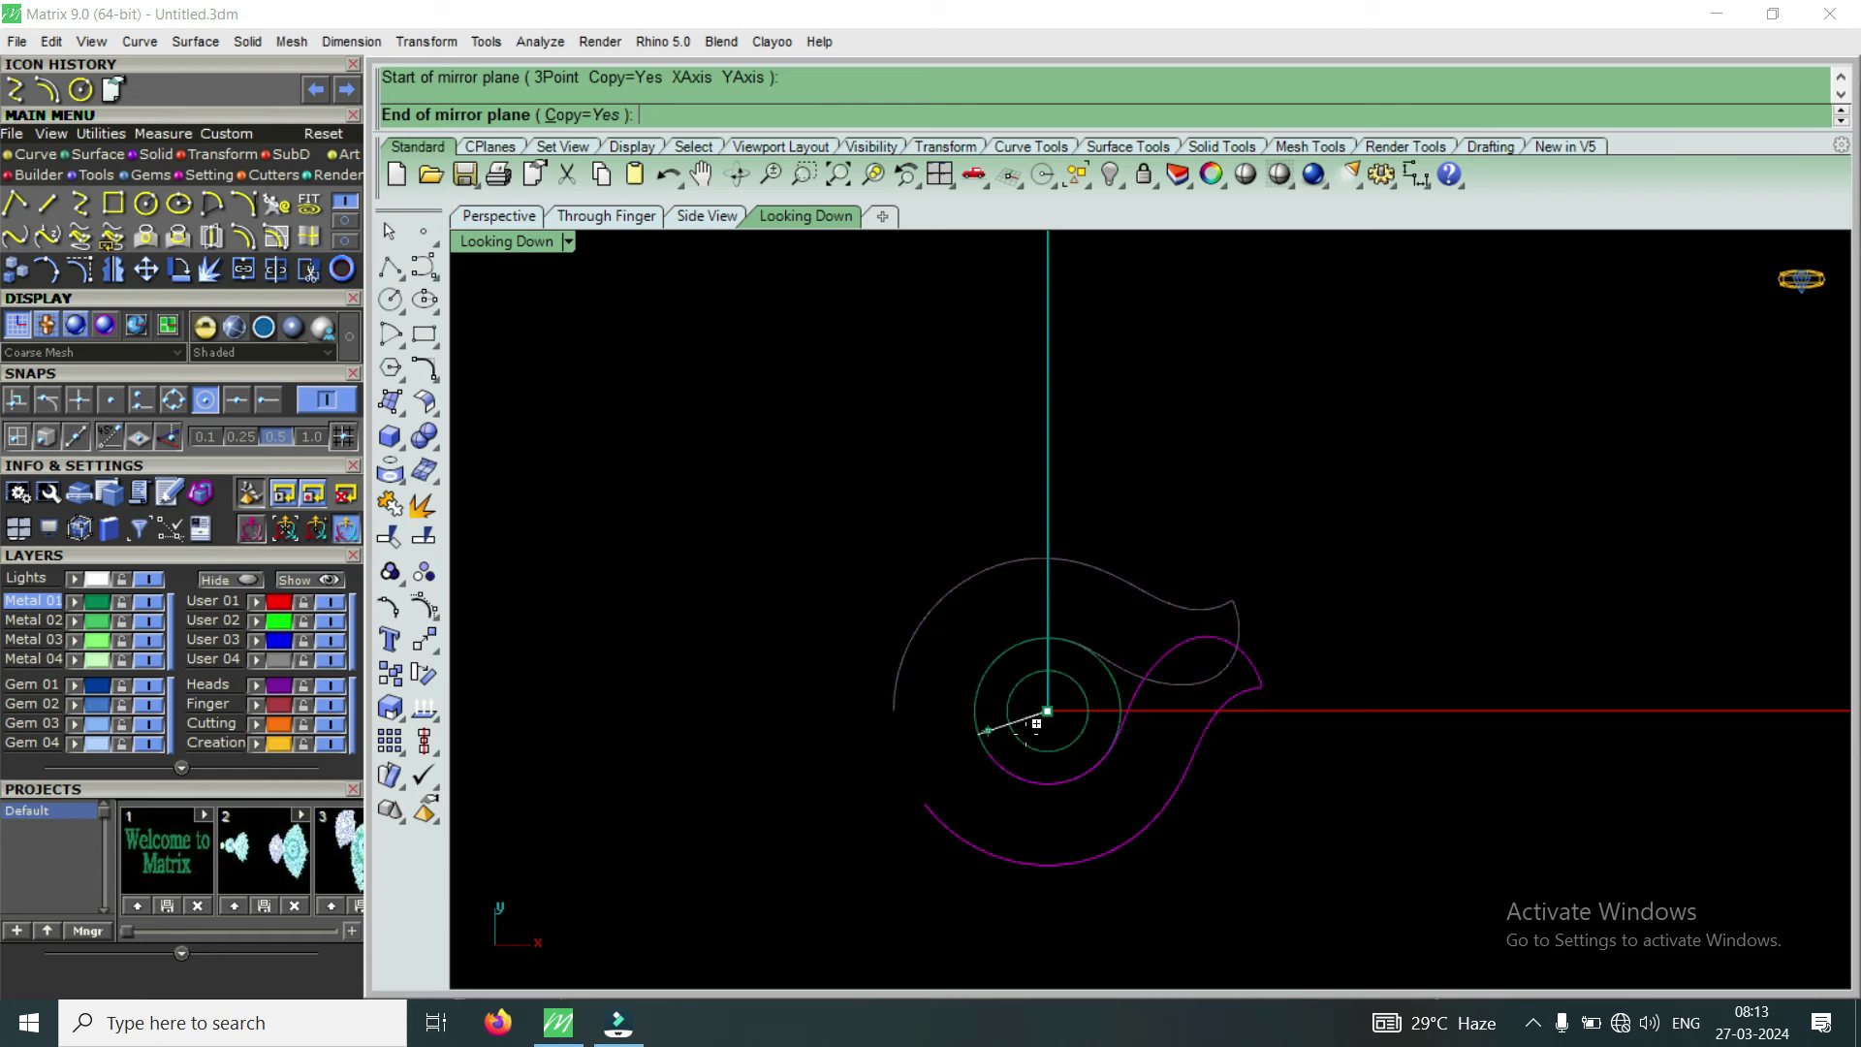
click(1333, 708)
scroll(1171, 686, down, 2)
scroll(1168, 658, up, 4)
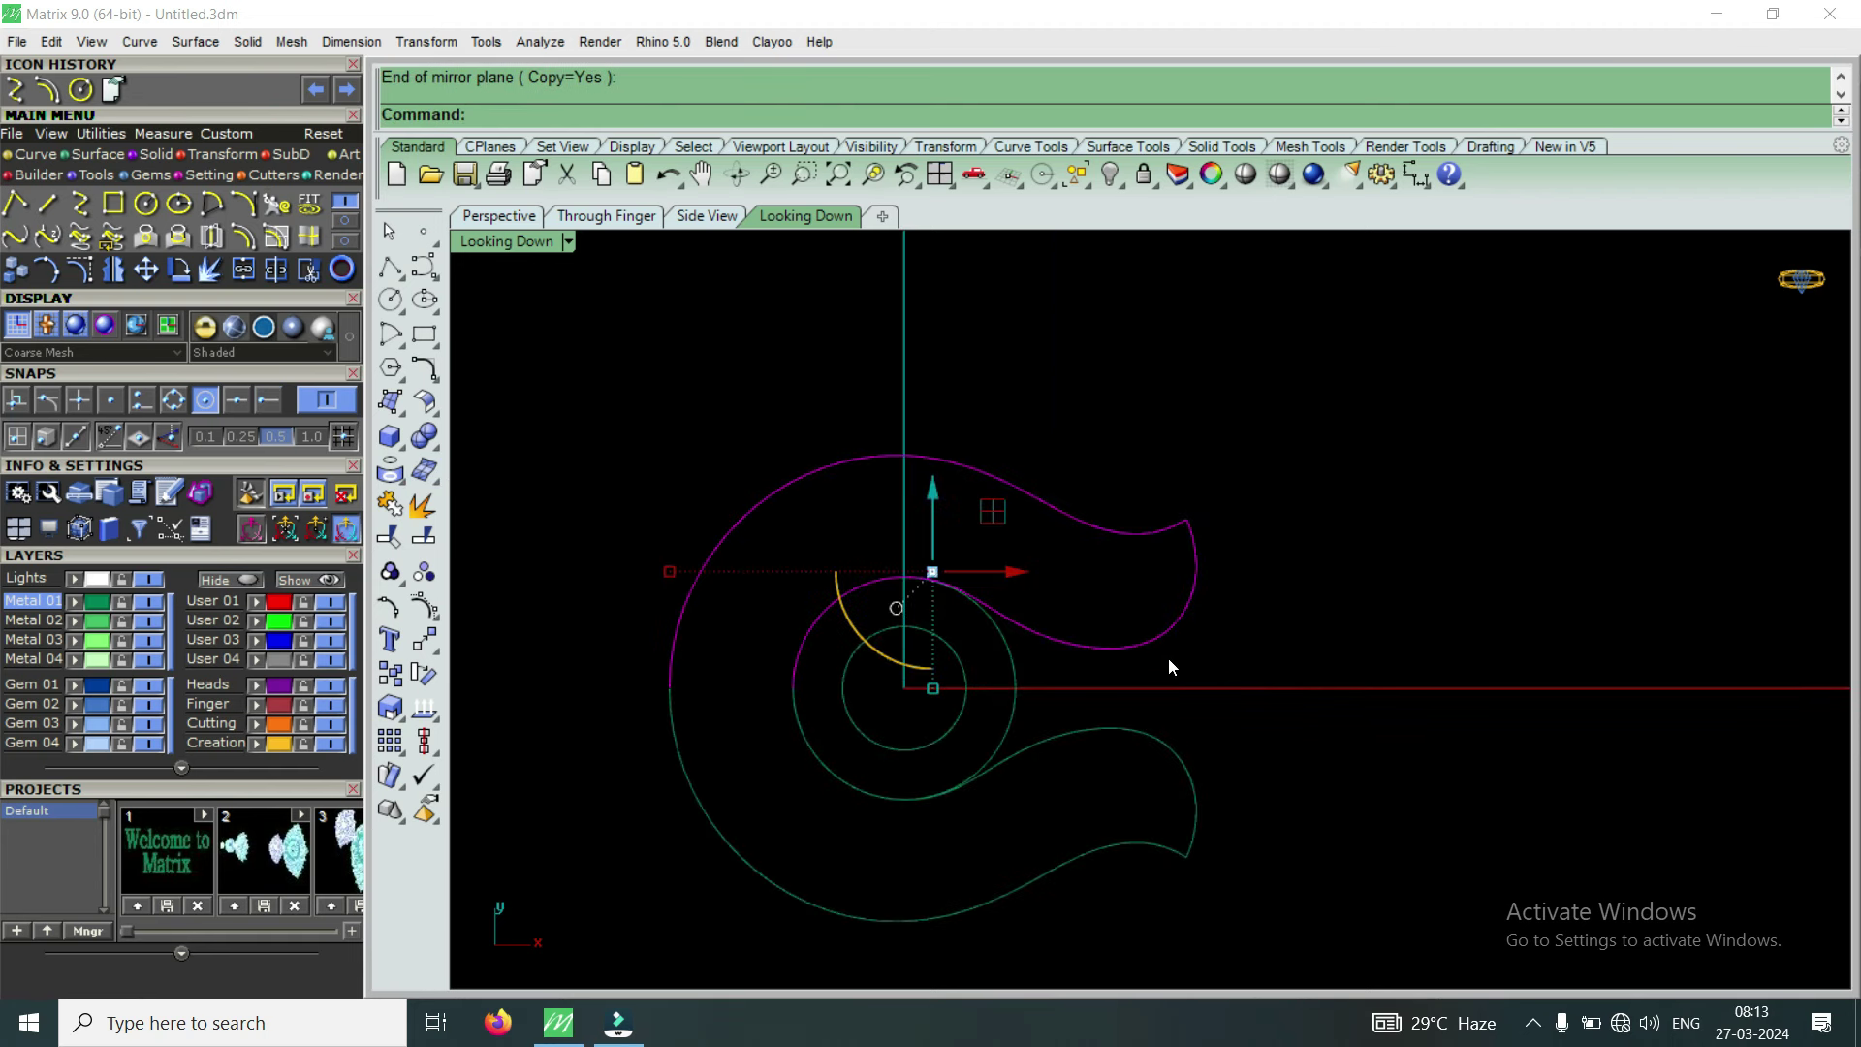
scroll(1115, 679, down, 2)
scroll(1111, 689, up, 3)
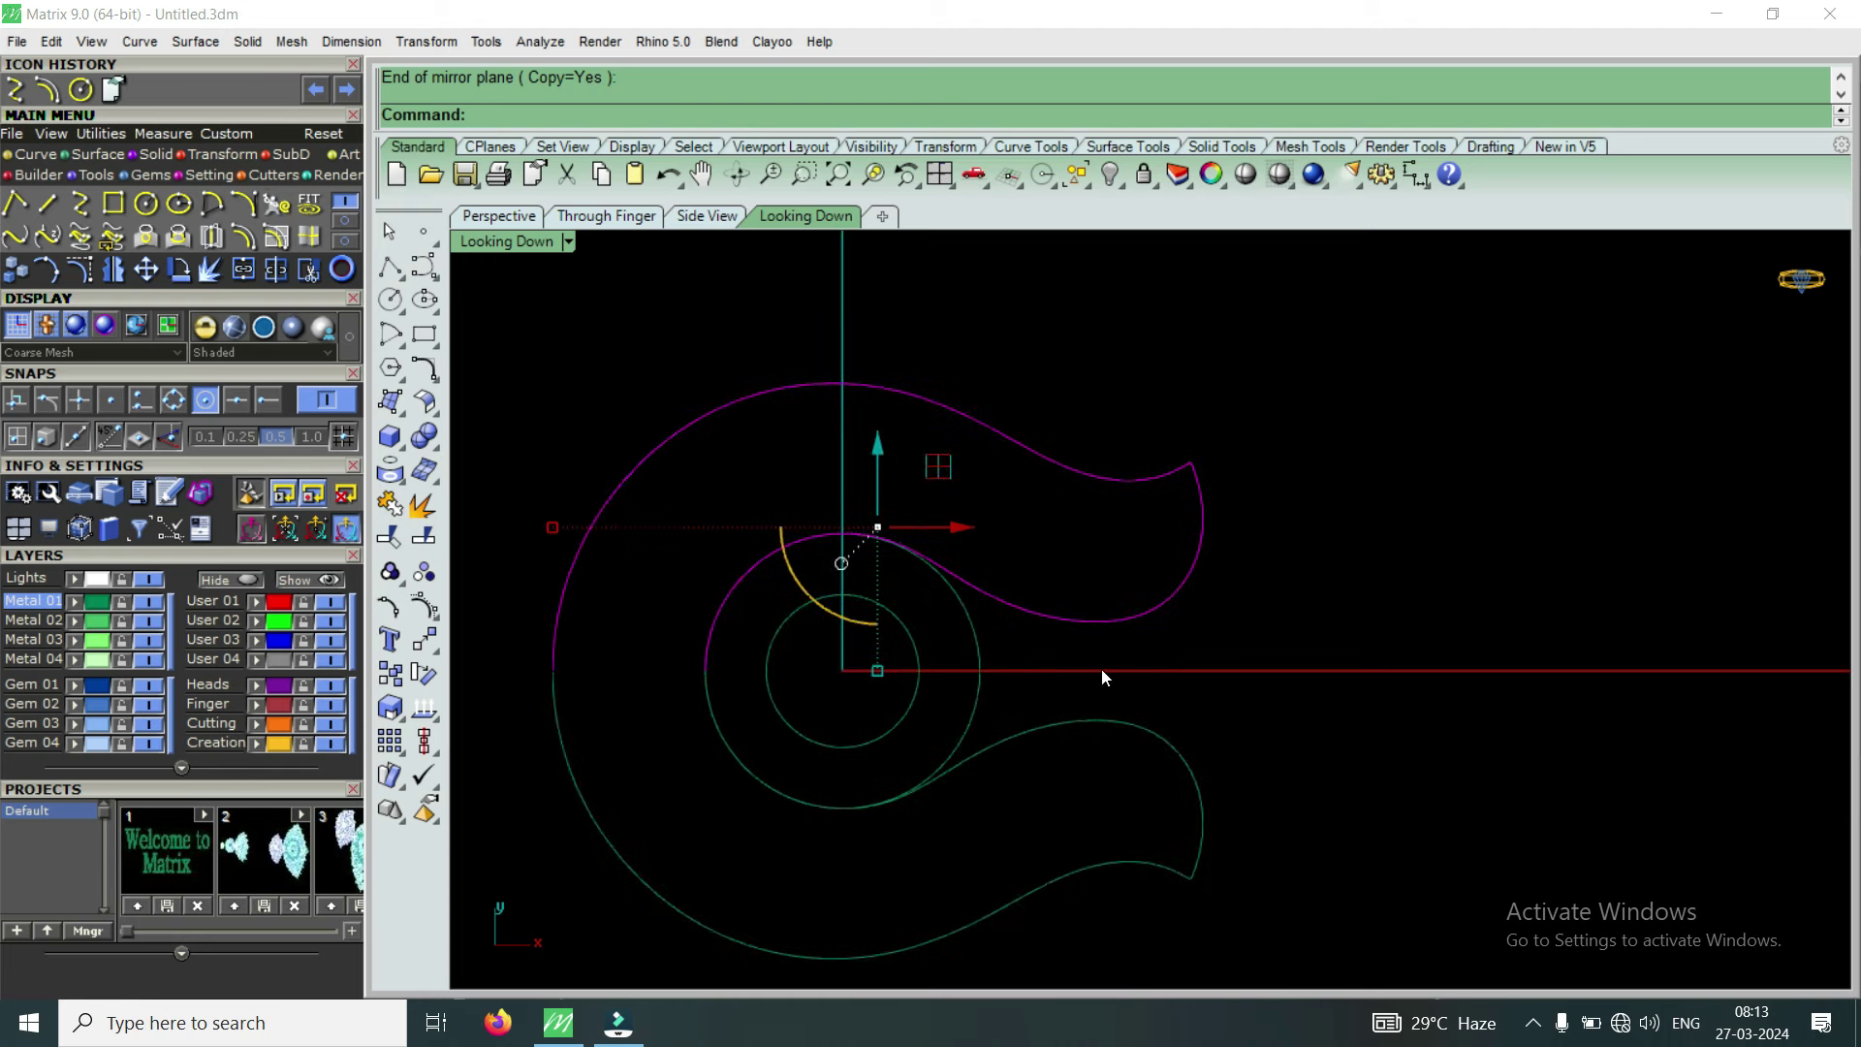
scroll(1062, 656, down, 2)
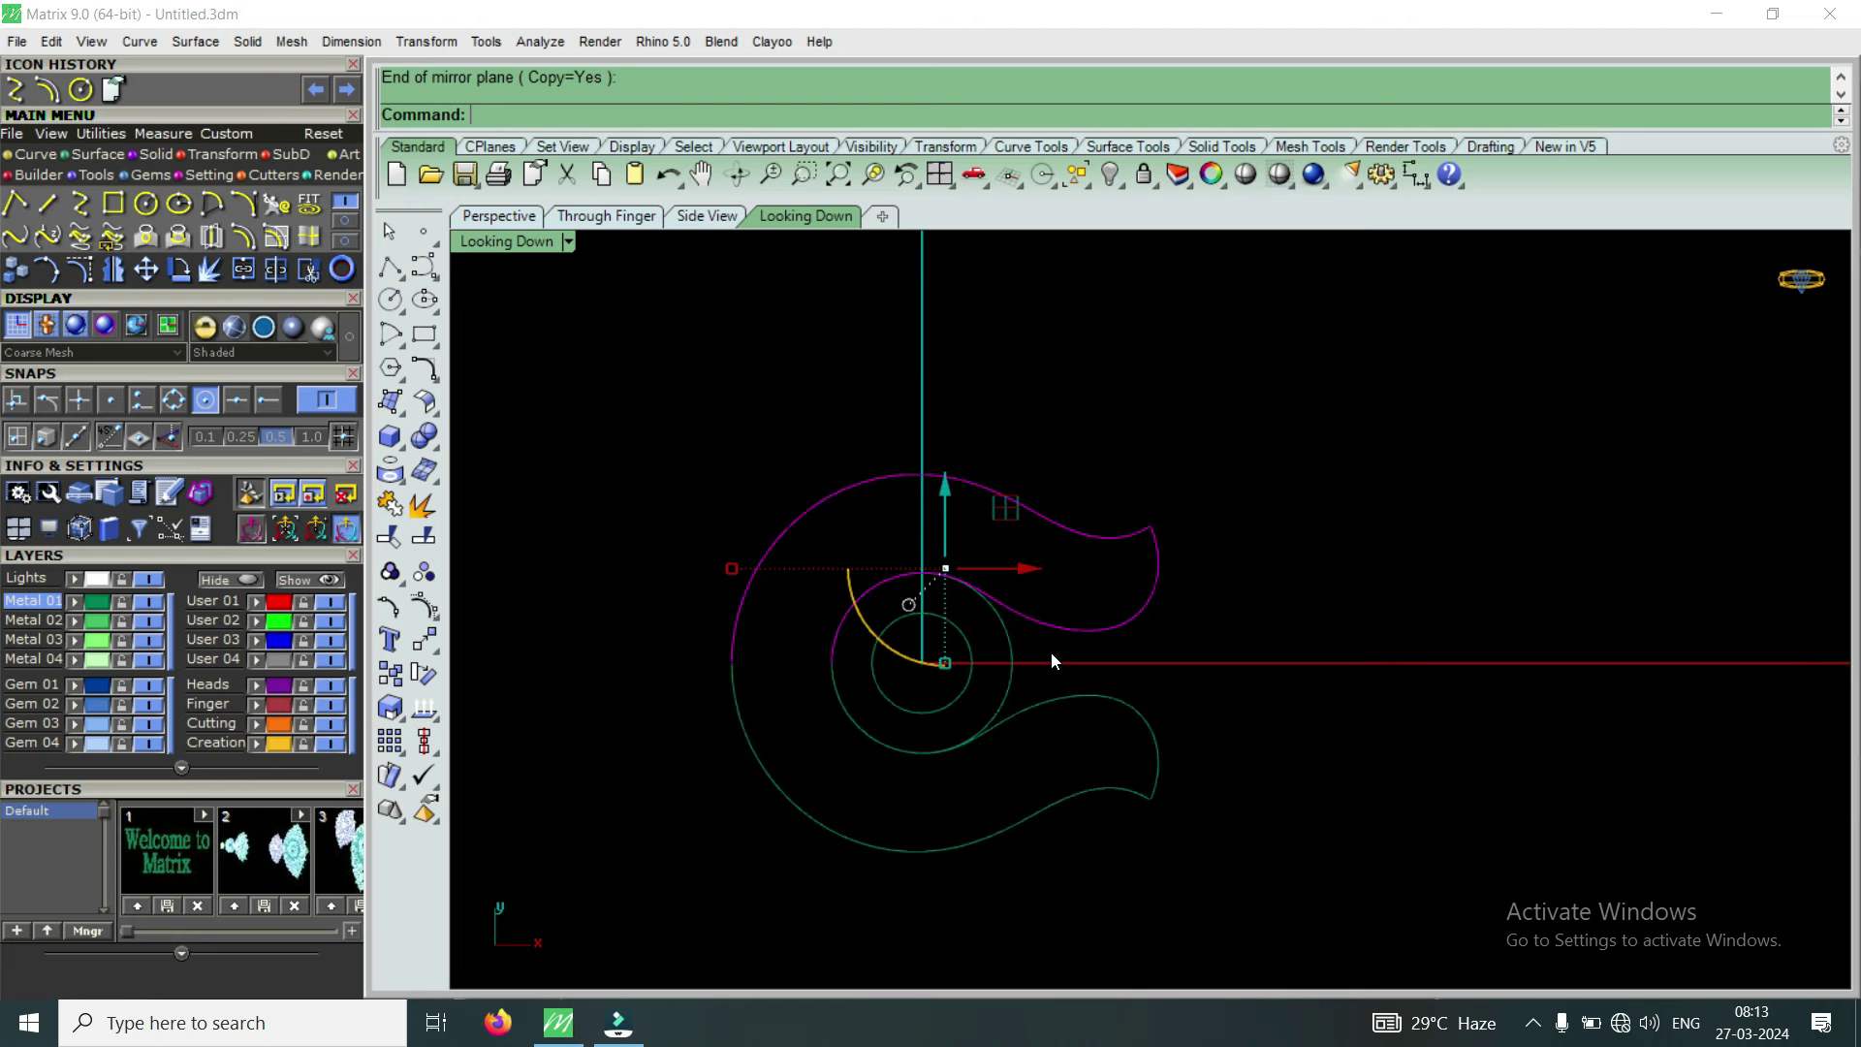
scroll(671, 644, up, 2)
scroll(743, 632, up, 3)
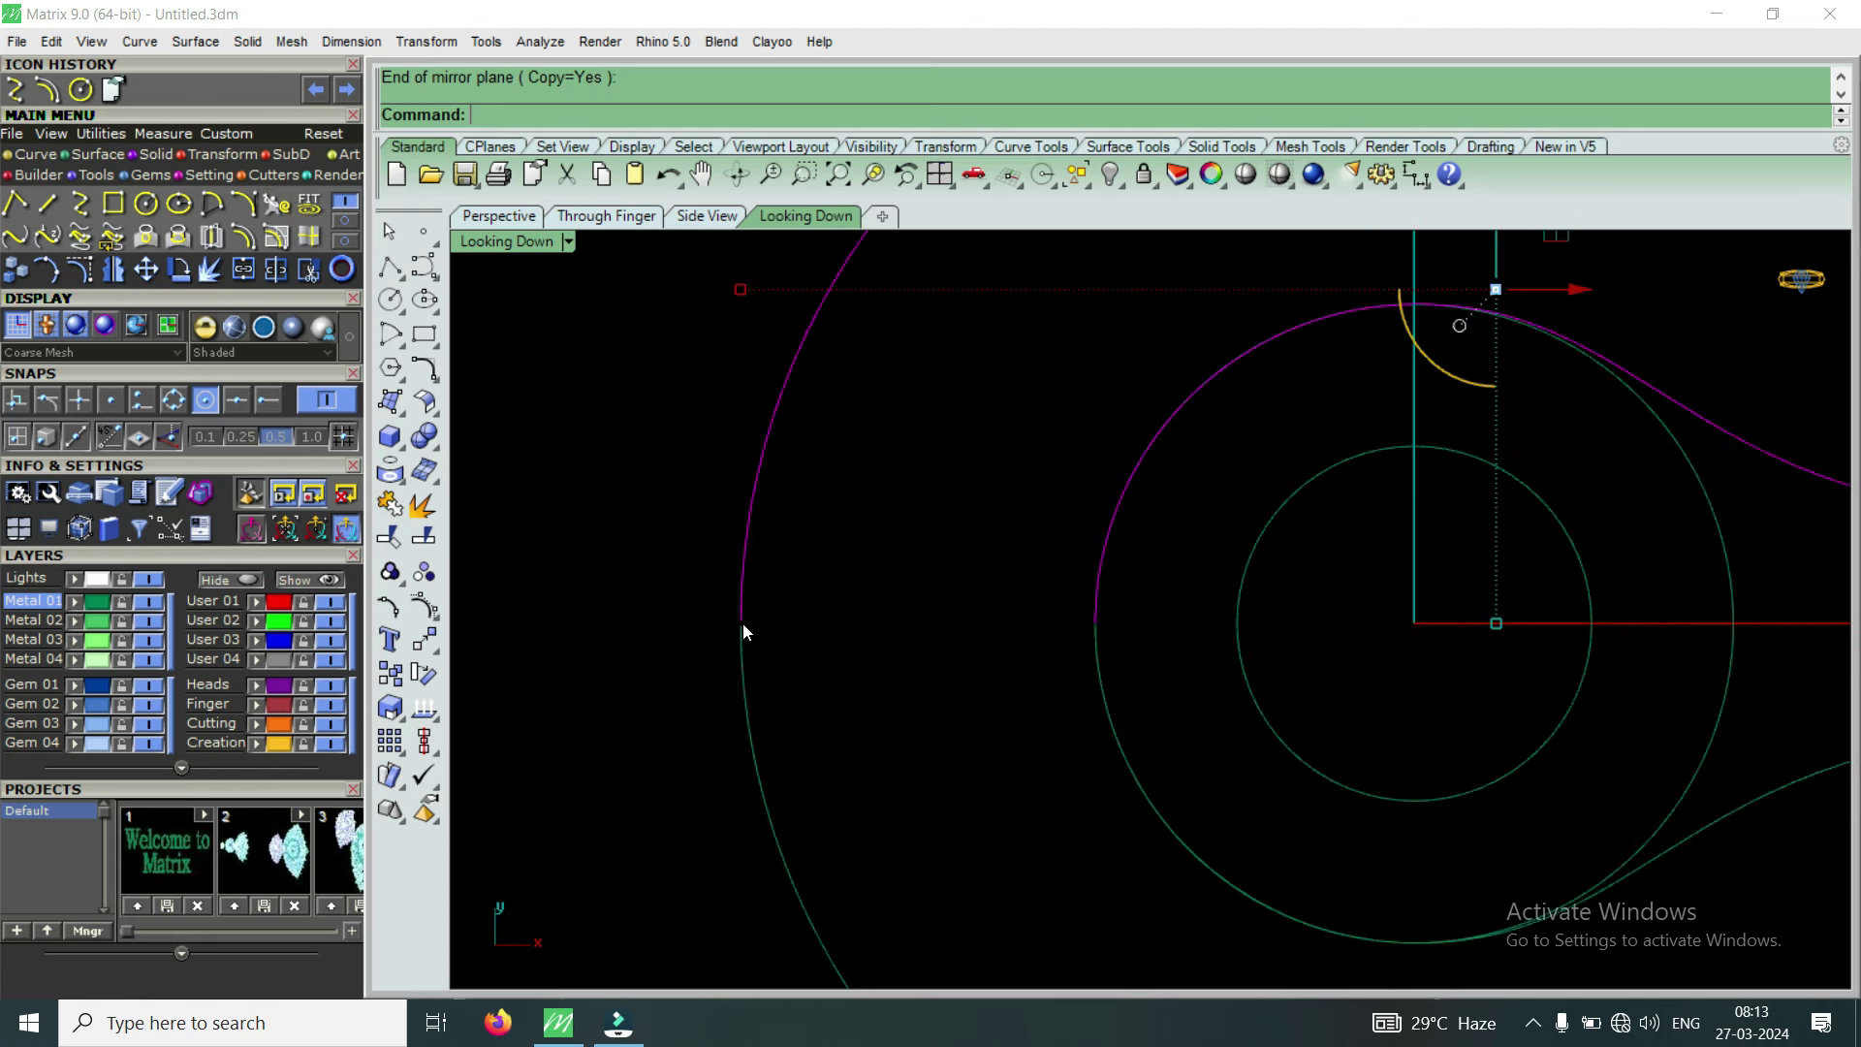
scroll(746, 632, down, 2)
click(746, 632)
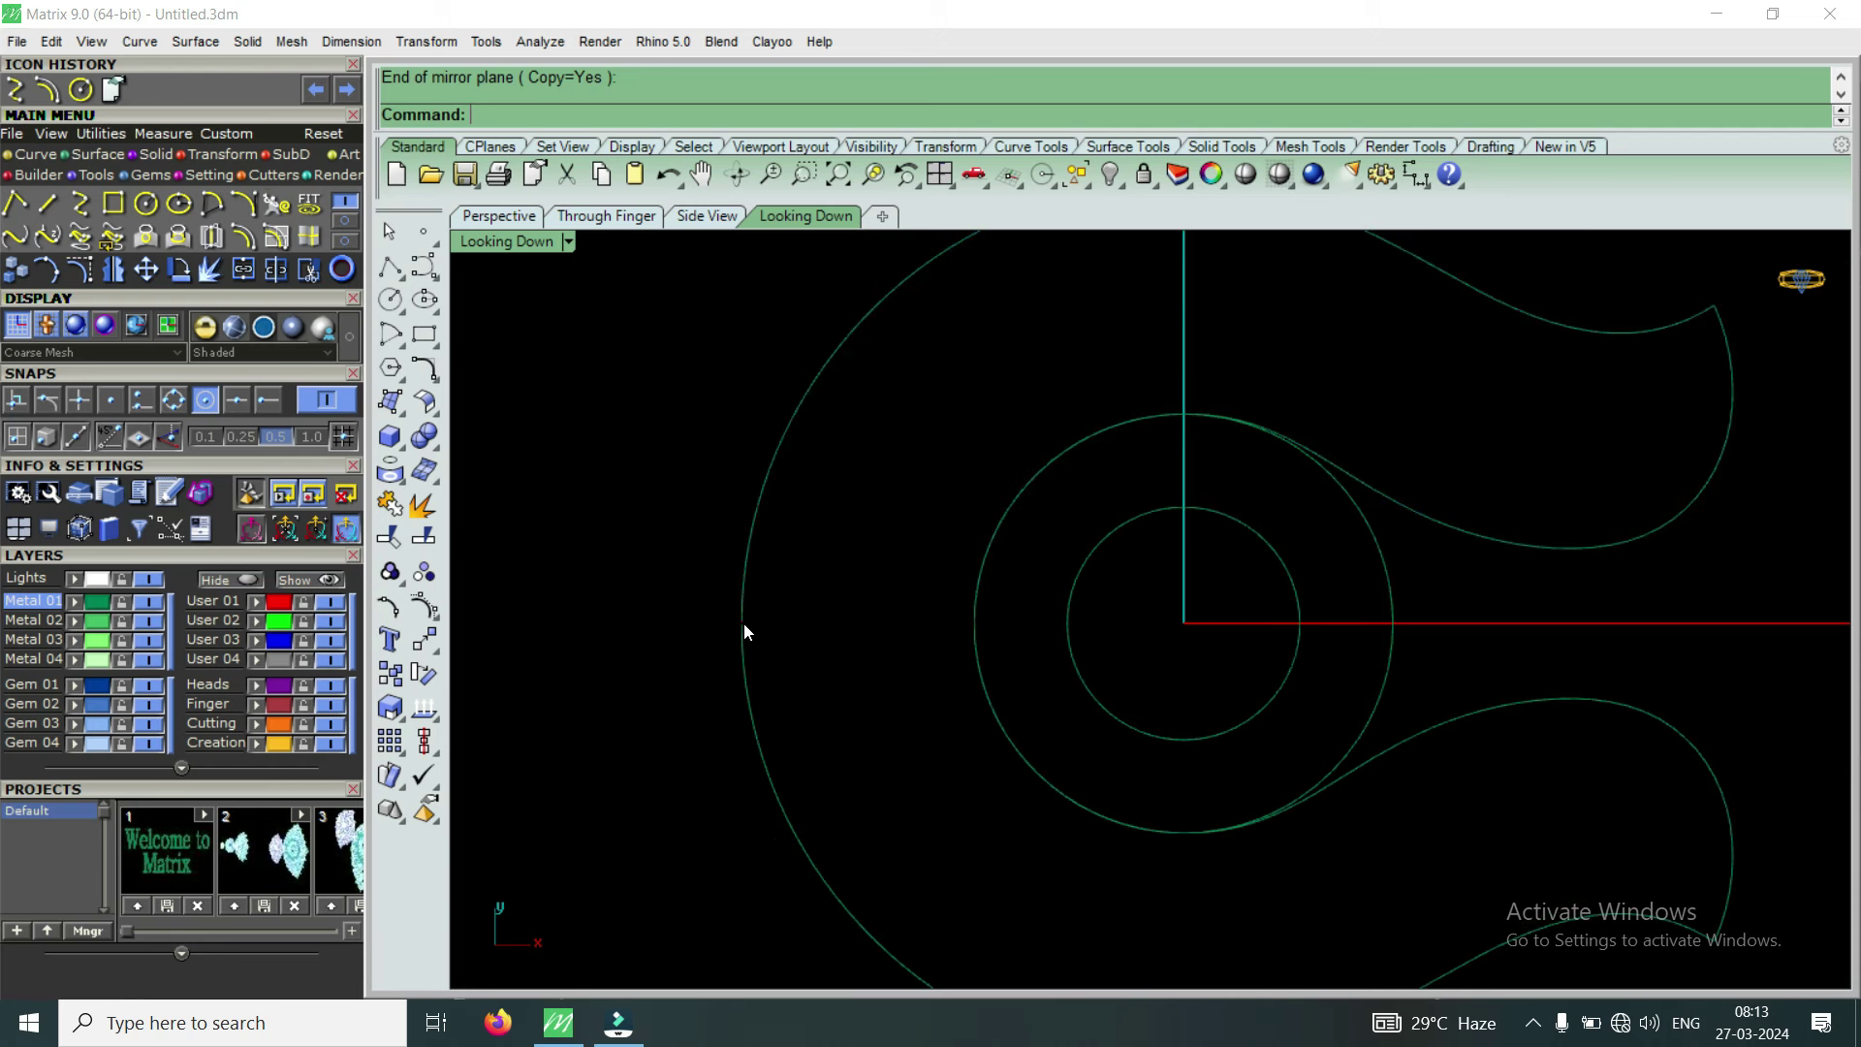
Draw a horizontal line from the circles' centre out past the outer arc
click(47, 205)
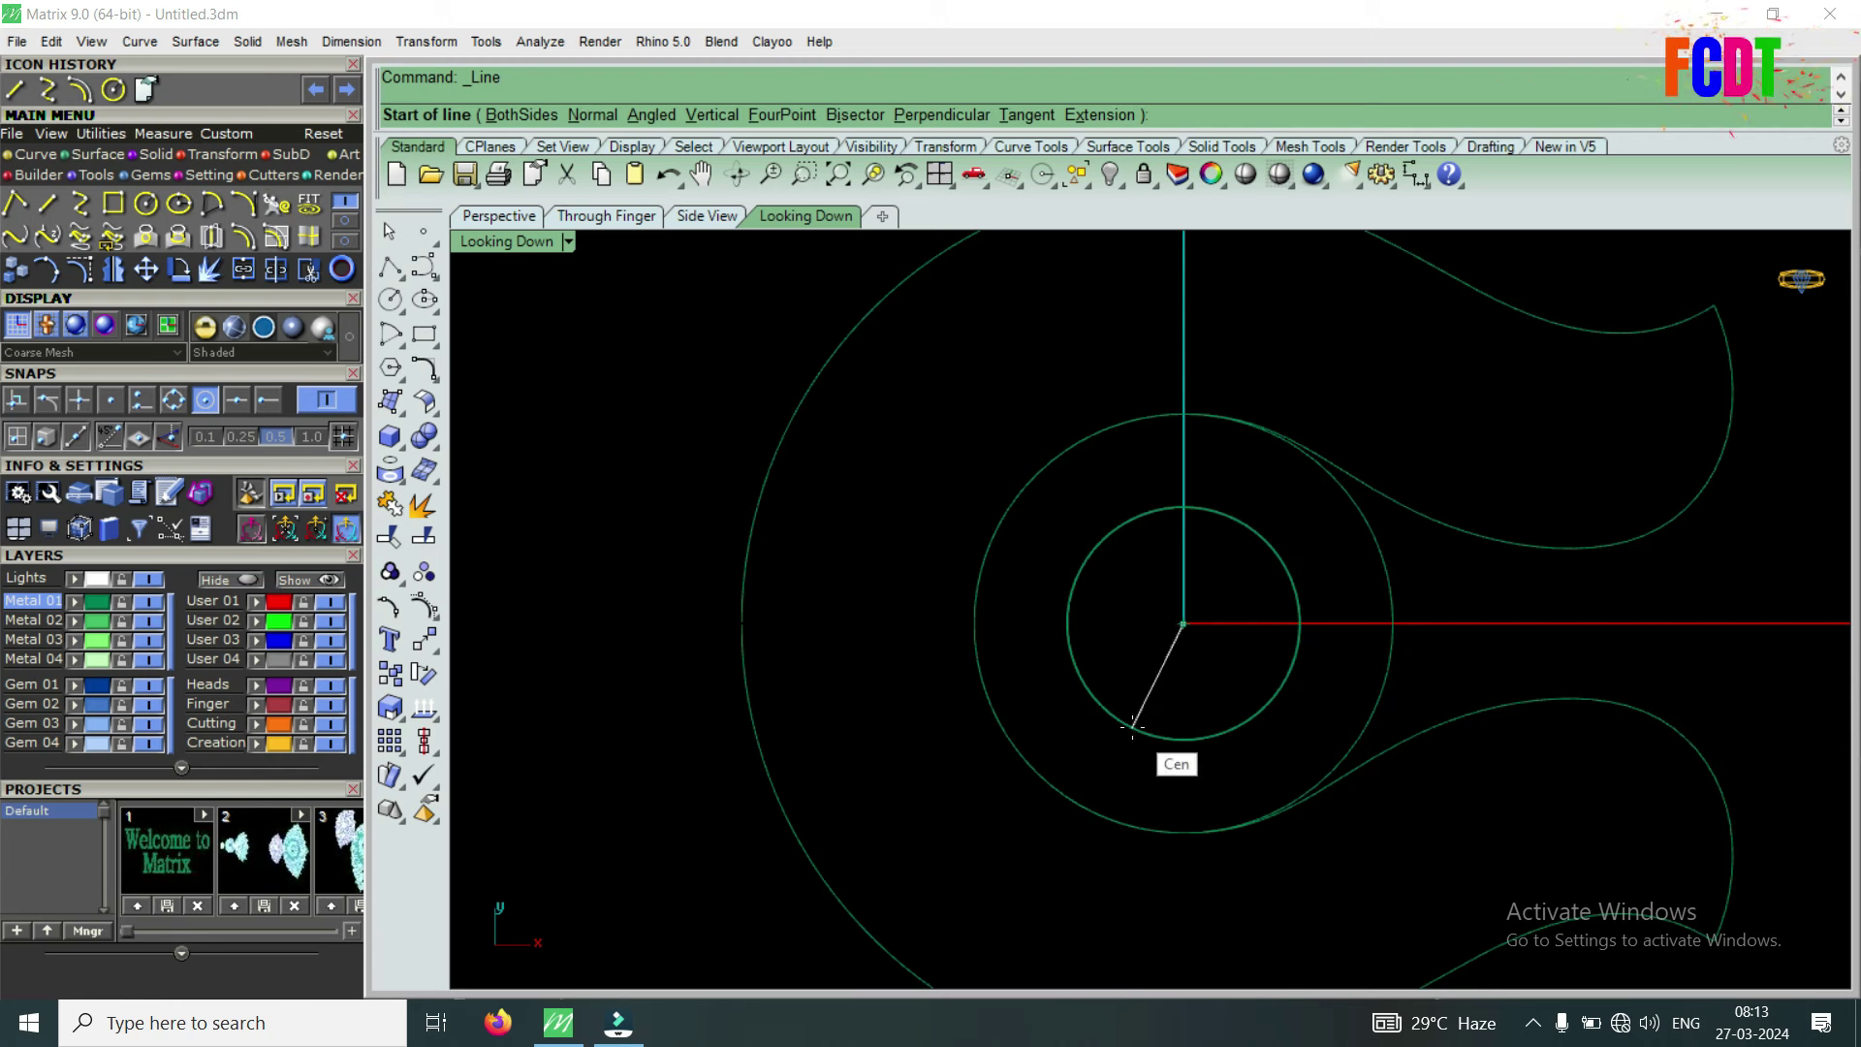
click(1163, 751)
scroll(1131, 734, down, 1)
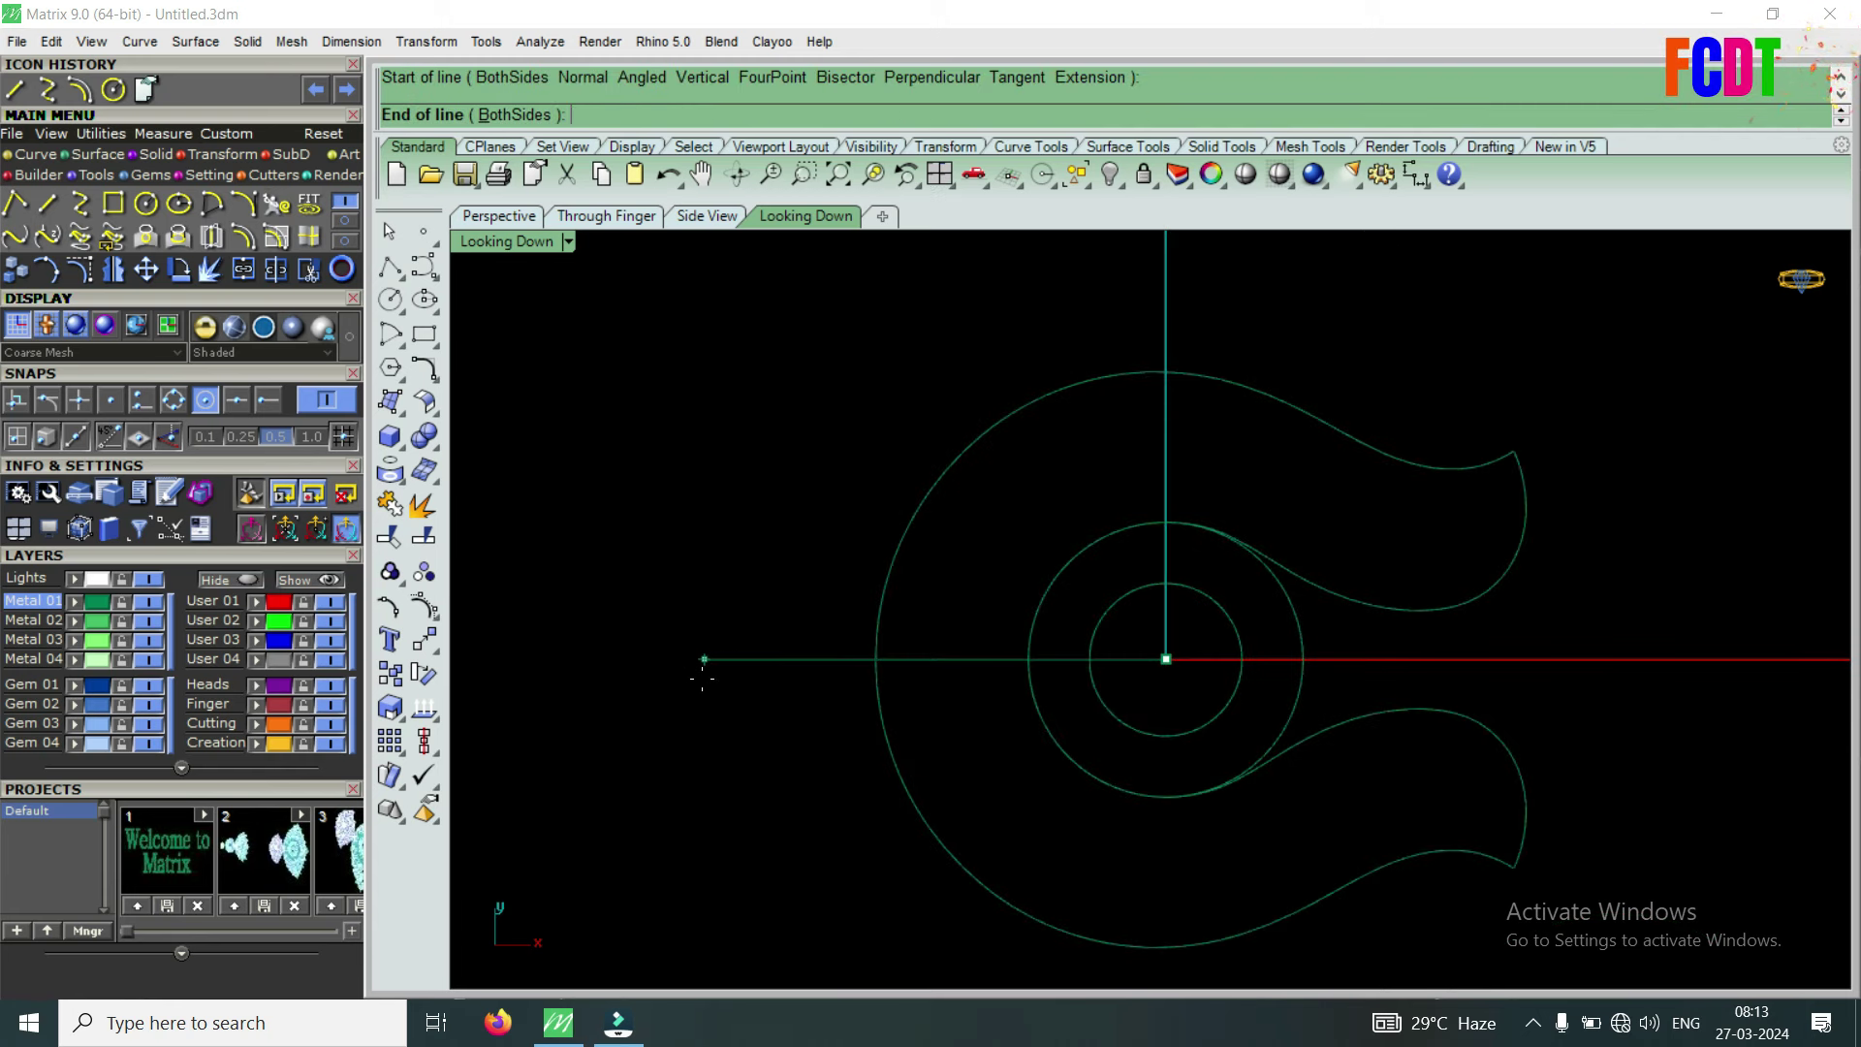
click(701, 667)
Window-select the mirrored lower swirl curves and delete them
scroll(877, 665, up, 2)
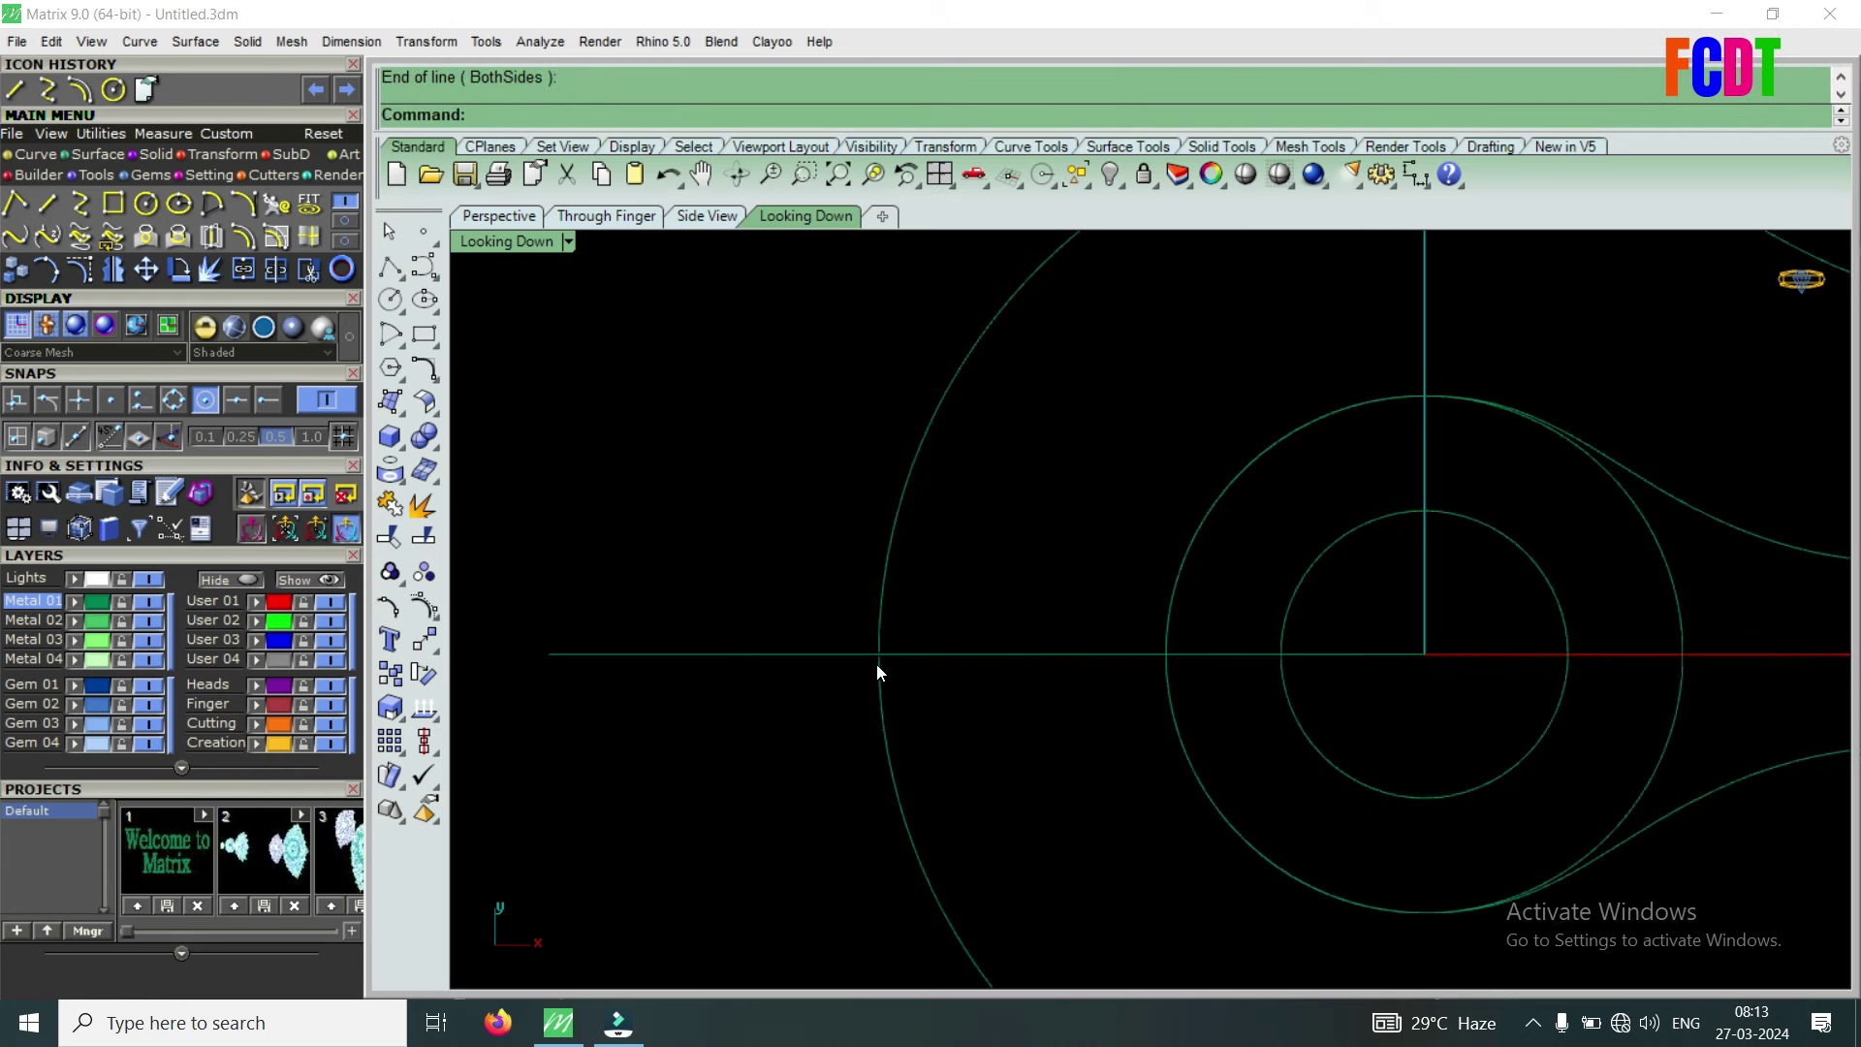
scroll(846, 746, down, 3)
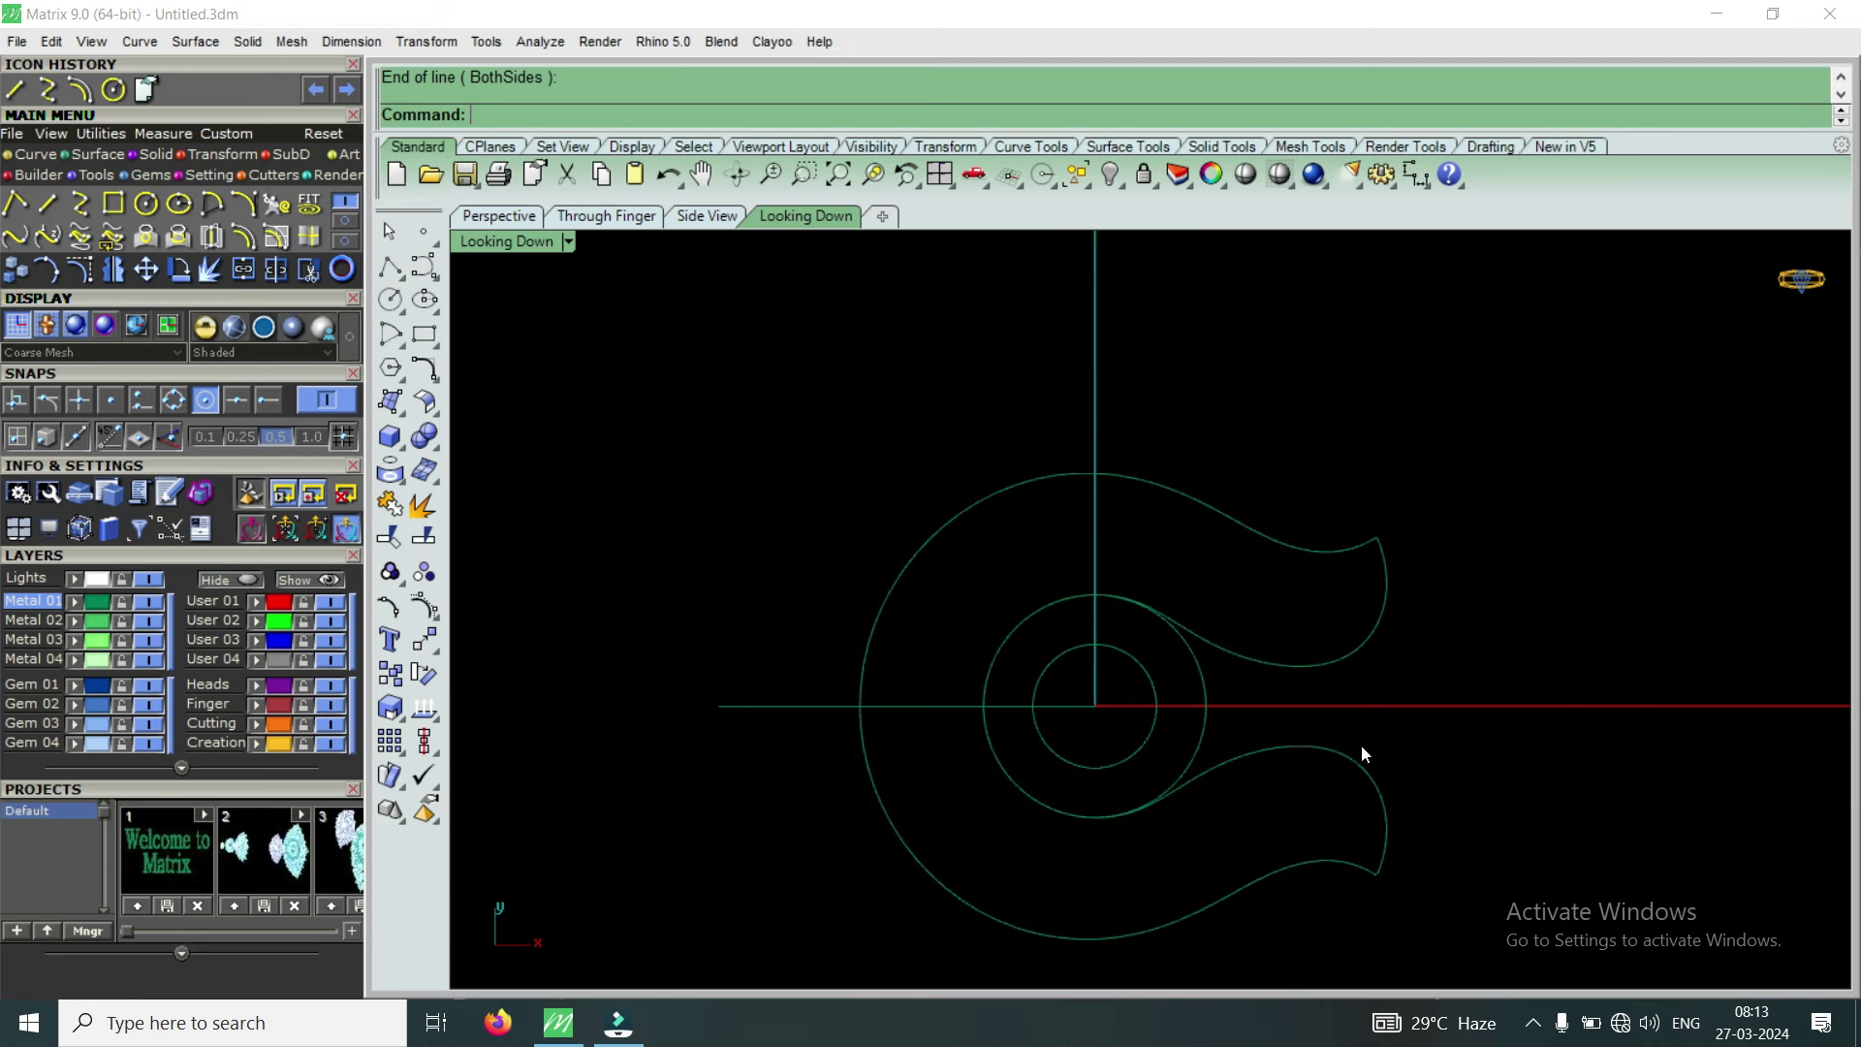
drag(1363, 865, 1334, 897)
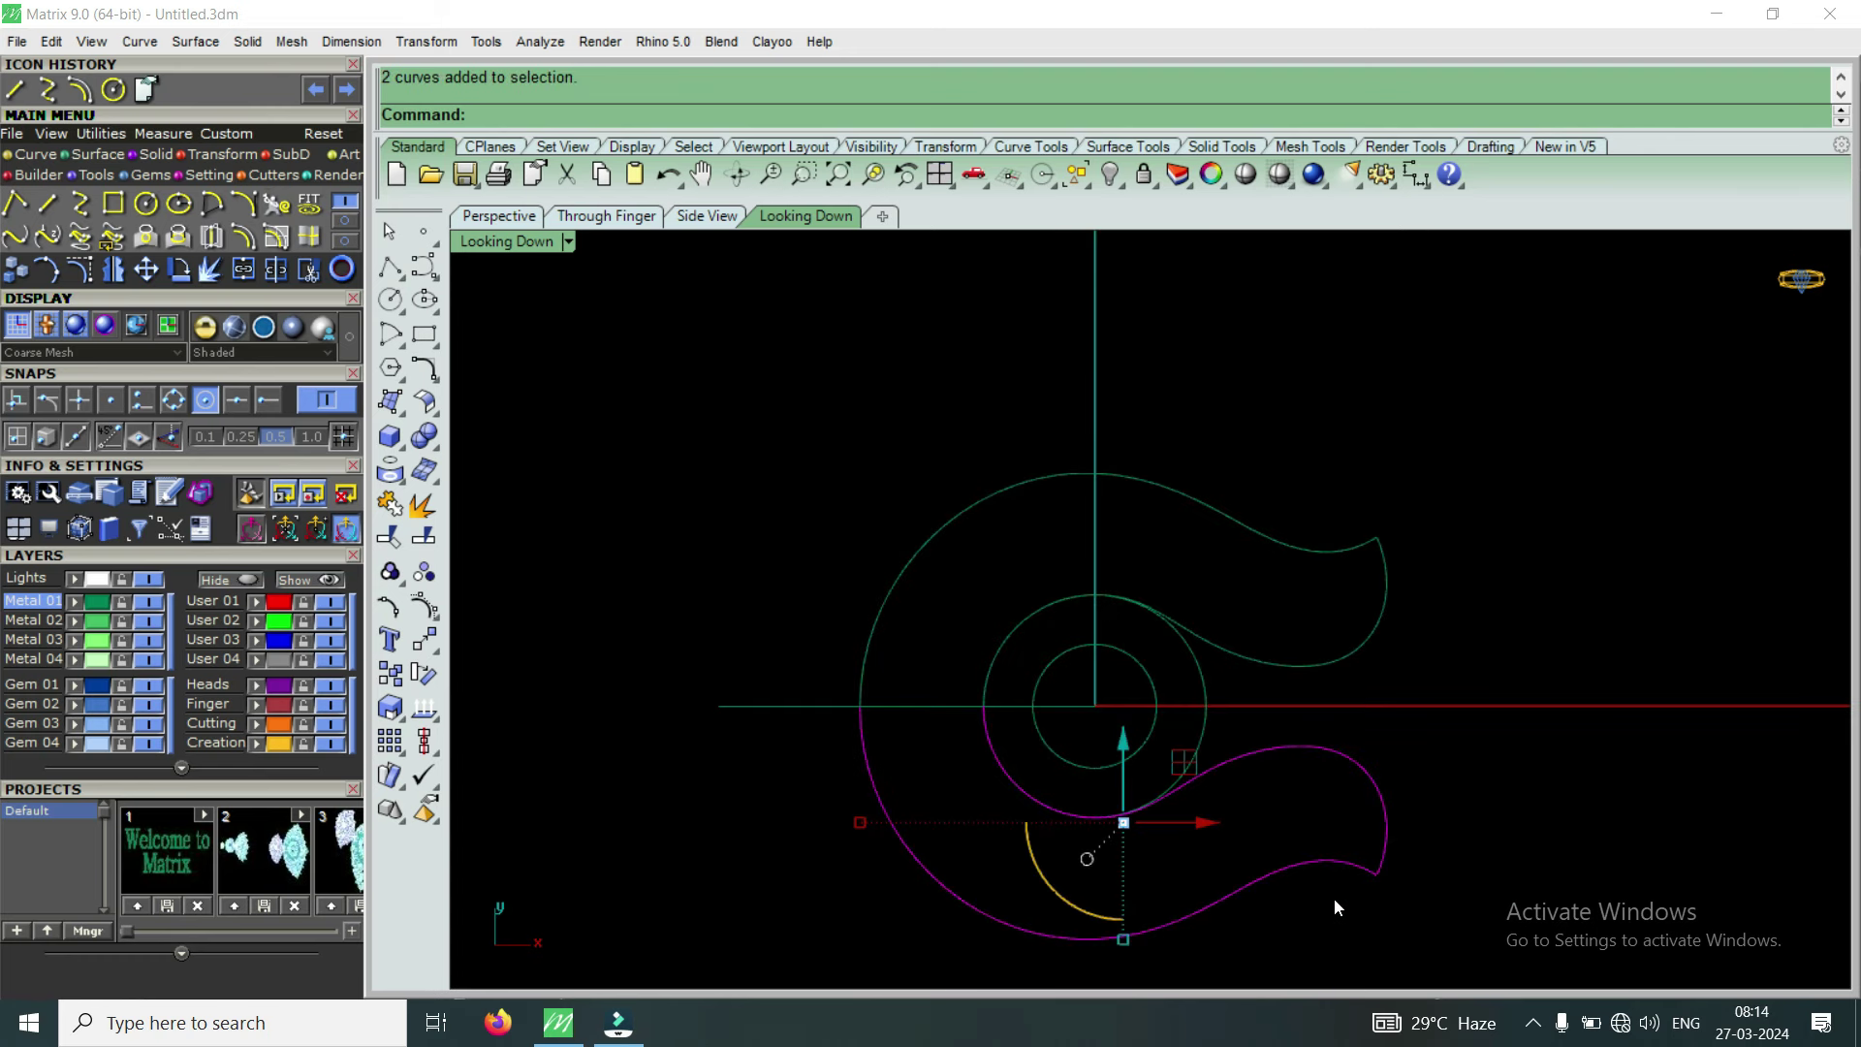
key(Delete)
Show the outer arc's control points and drag its end point down past the horizontal line
scroll(857, 727, up, 2)
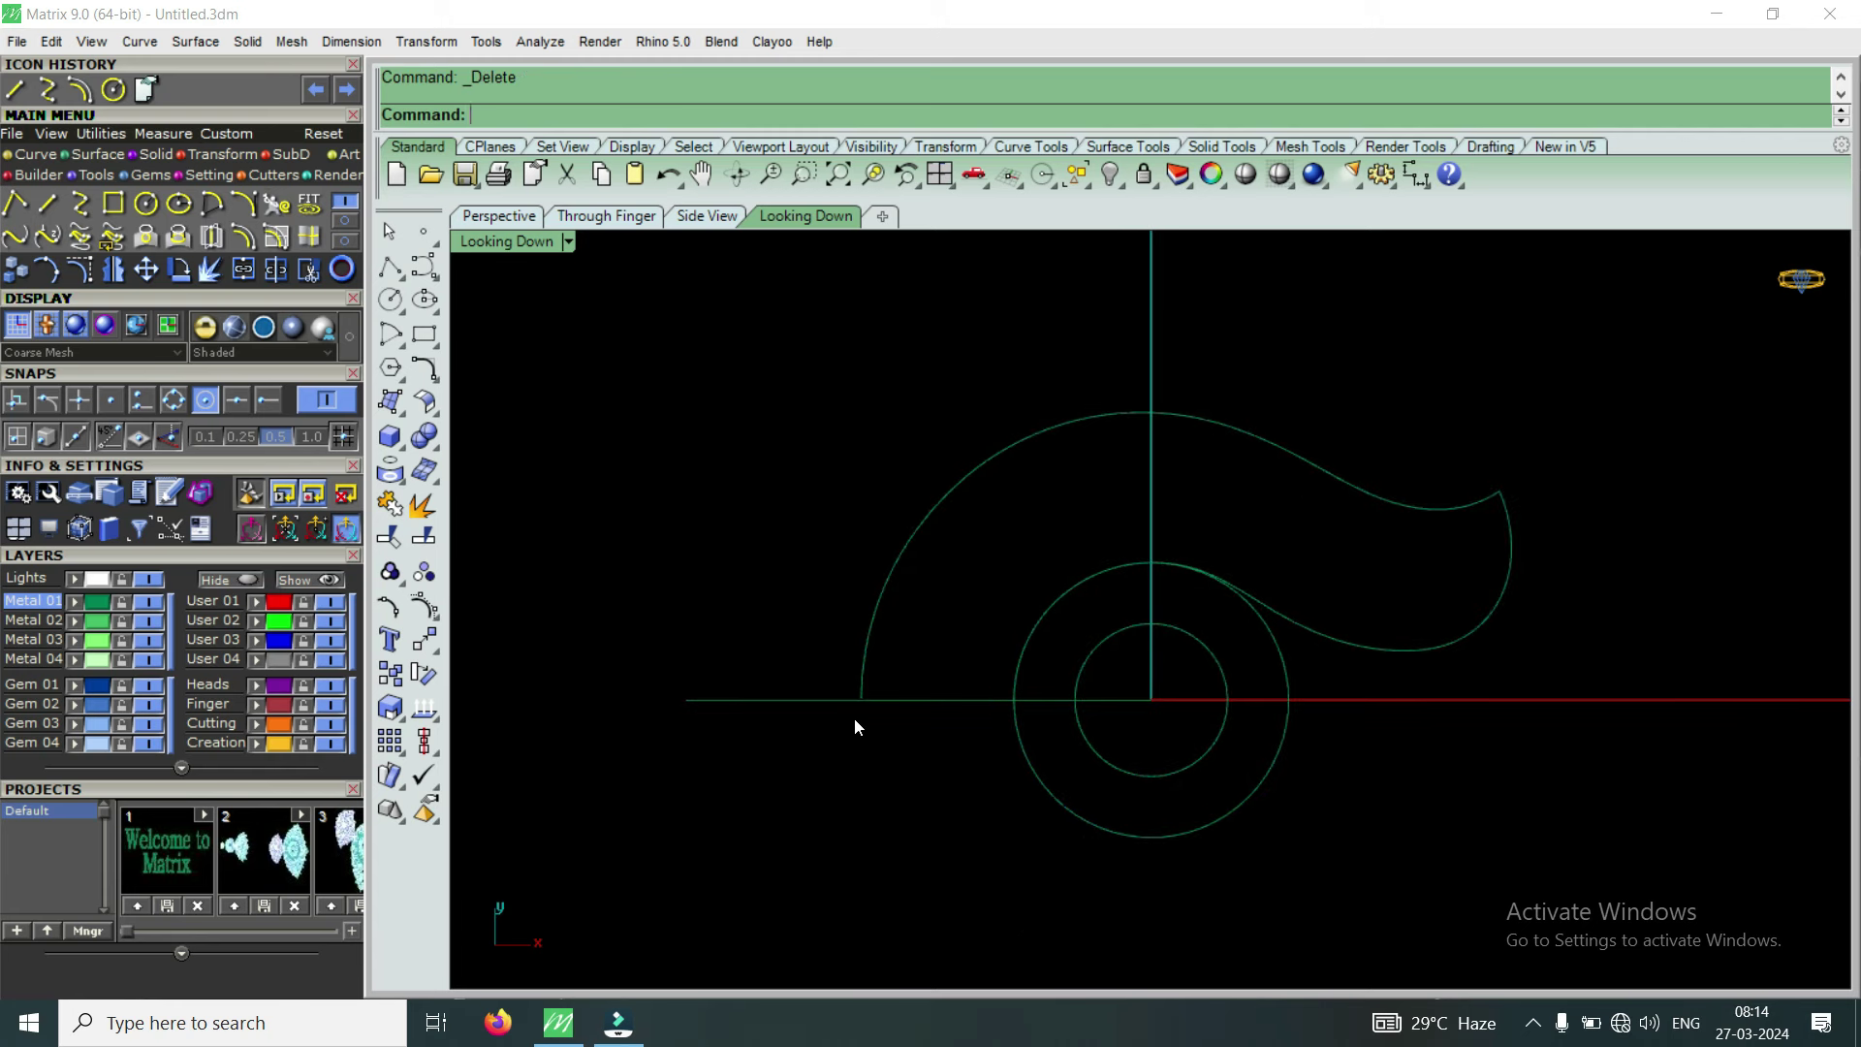
scroll(866, 700, up, 3)
scroll(849, 699, up, 2)
scroll(820, 701, up, 2)
click(807, 701)
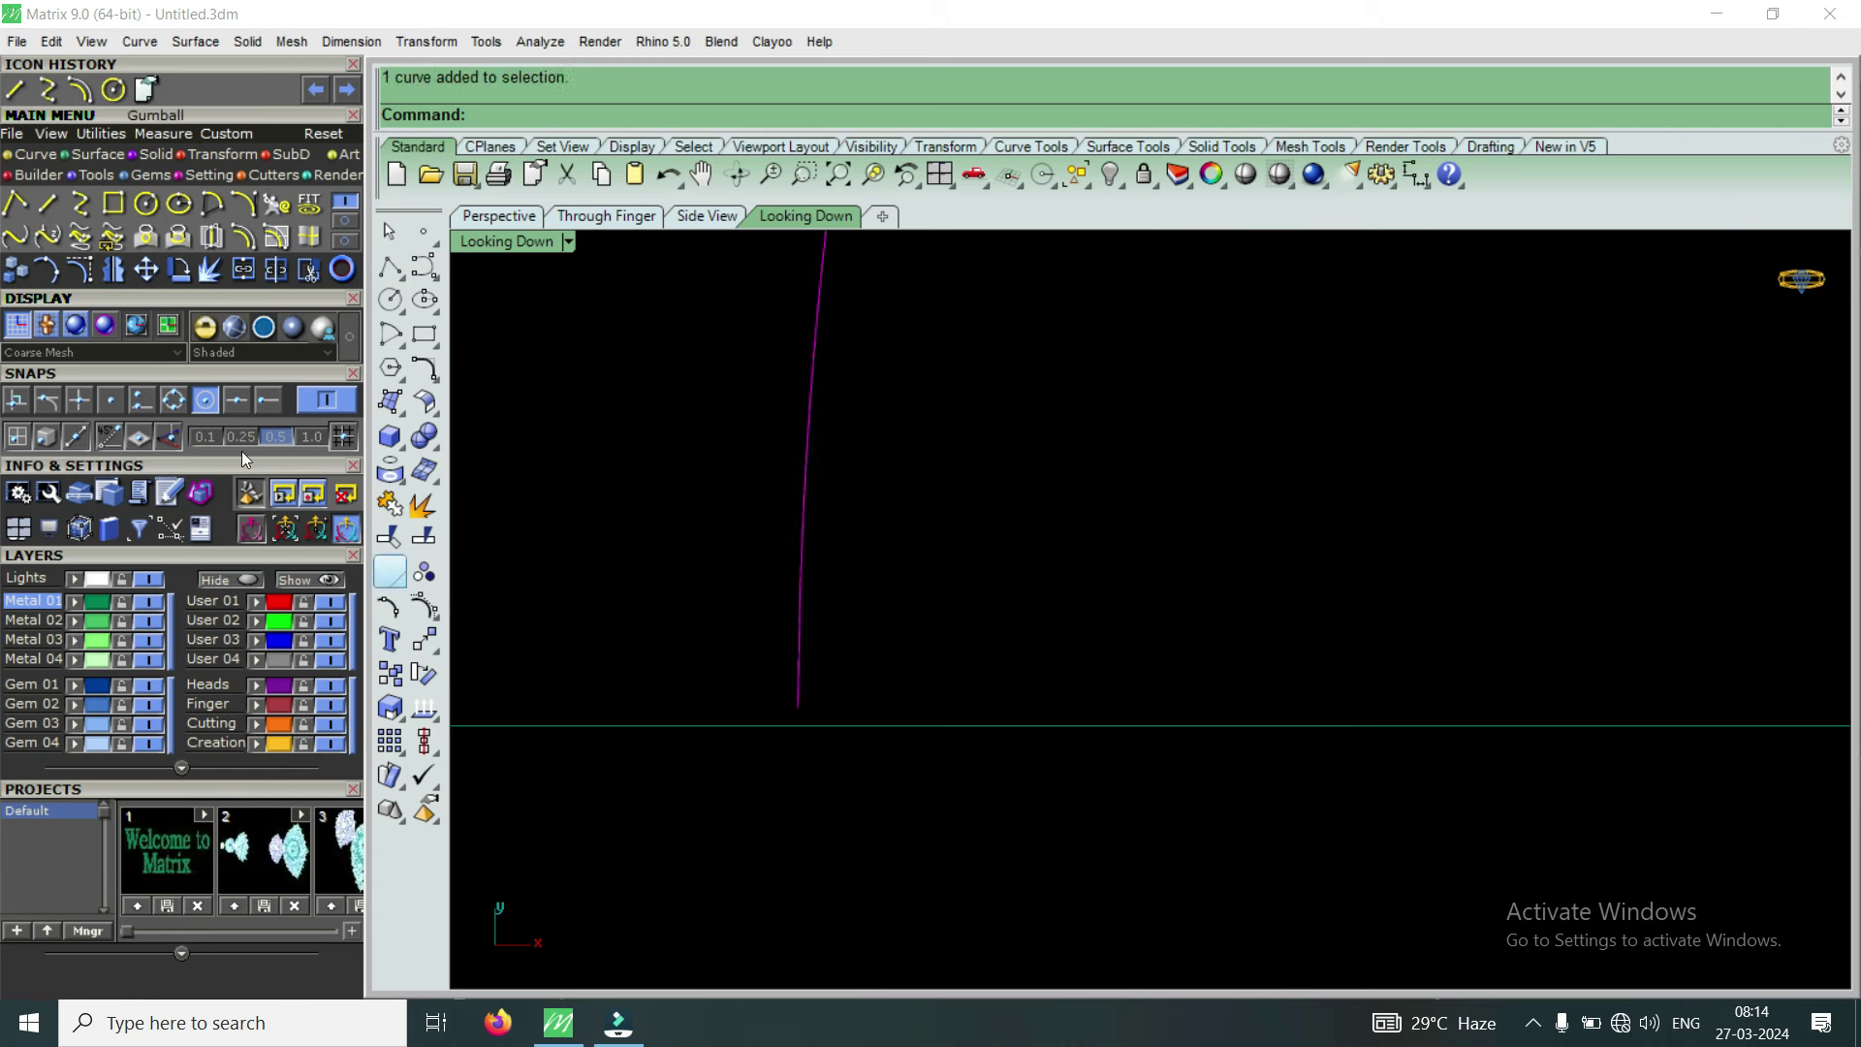
click(81, 276)
mouse_move(769, 807)
mouse_down()
mouse_move(853, 686)
mouse_move(798, 655)
mouse_up()
key(Escape)
key(Escape)
Select the arc, swirl curve and horizontal line as trim cutters
scroll(801, 655, down, 3)
scroll(801, 656, down, 5)
scroll(815, 655, down, 5)
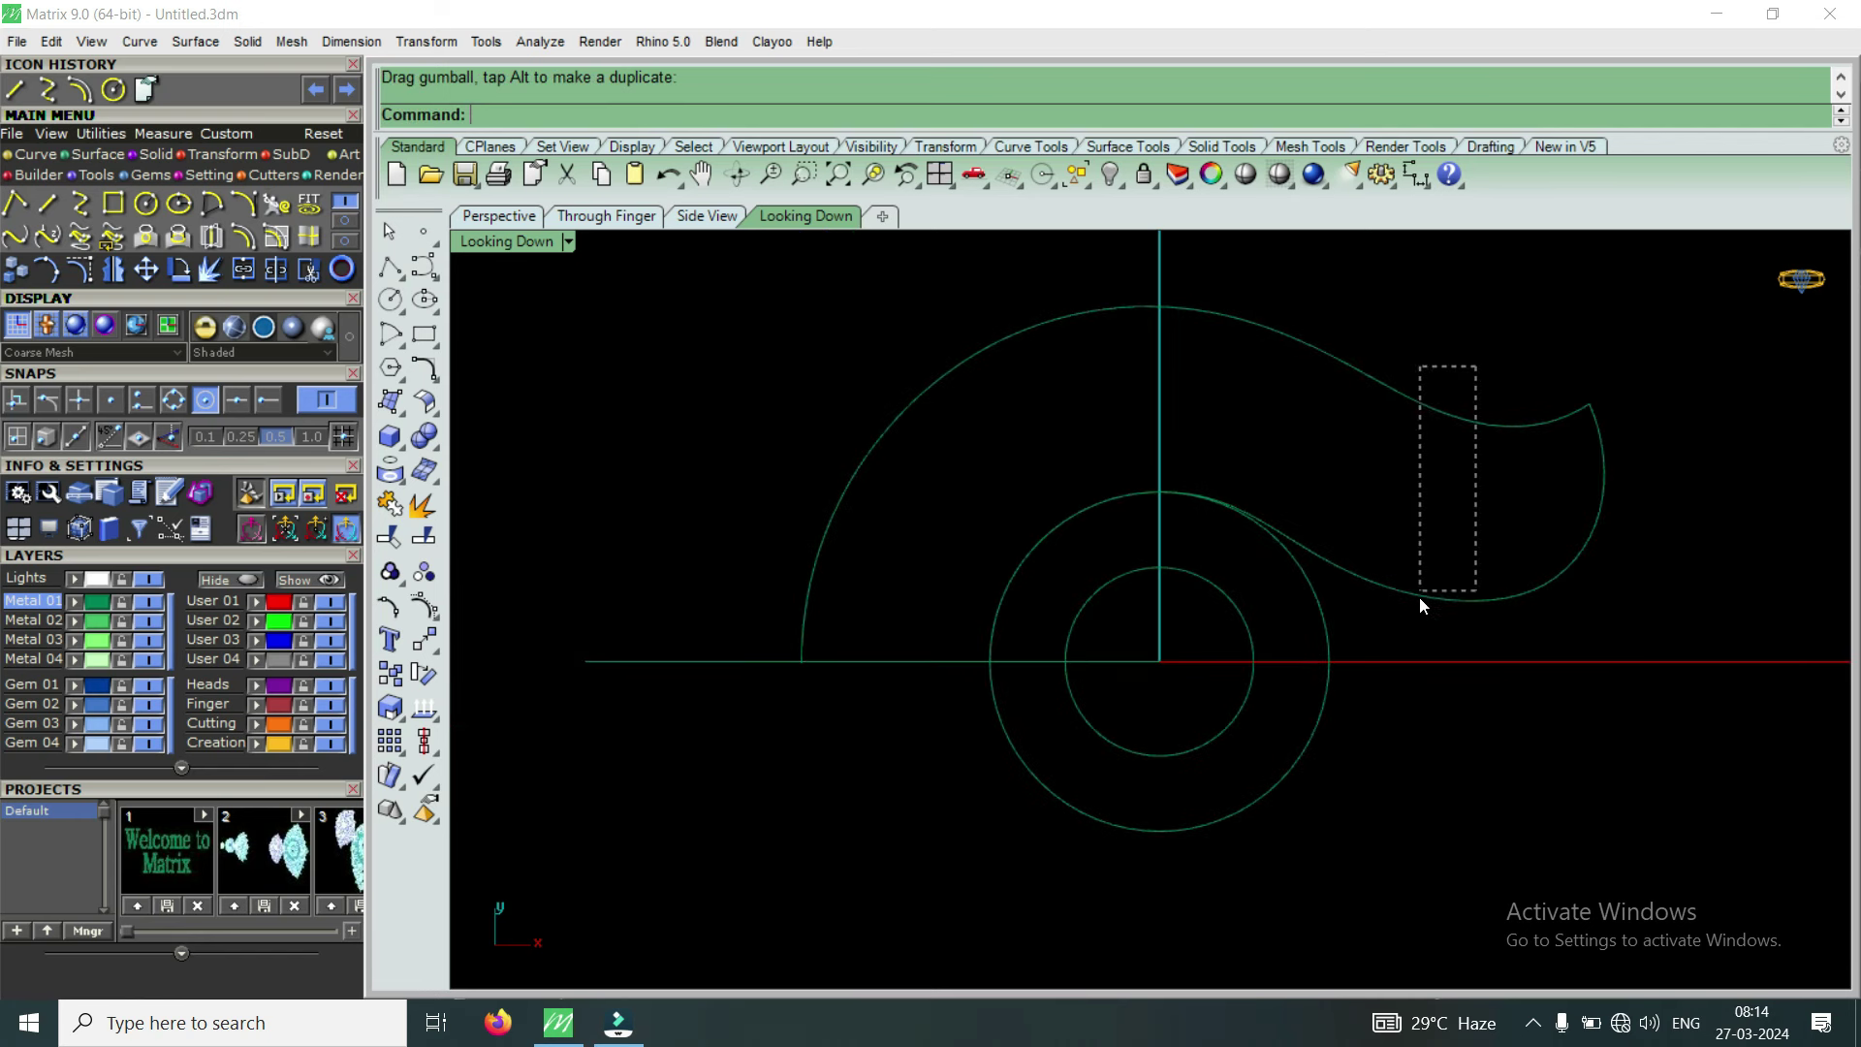
drag(1420, 596, 1411, 612)
click(765, 663)
scroll(776, 665, up, 3)
scroll(795, 663, up, 3)
scroll(768, 660, up, 2)
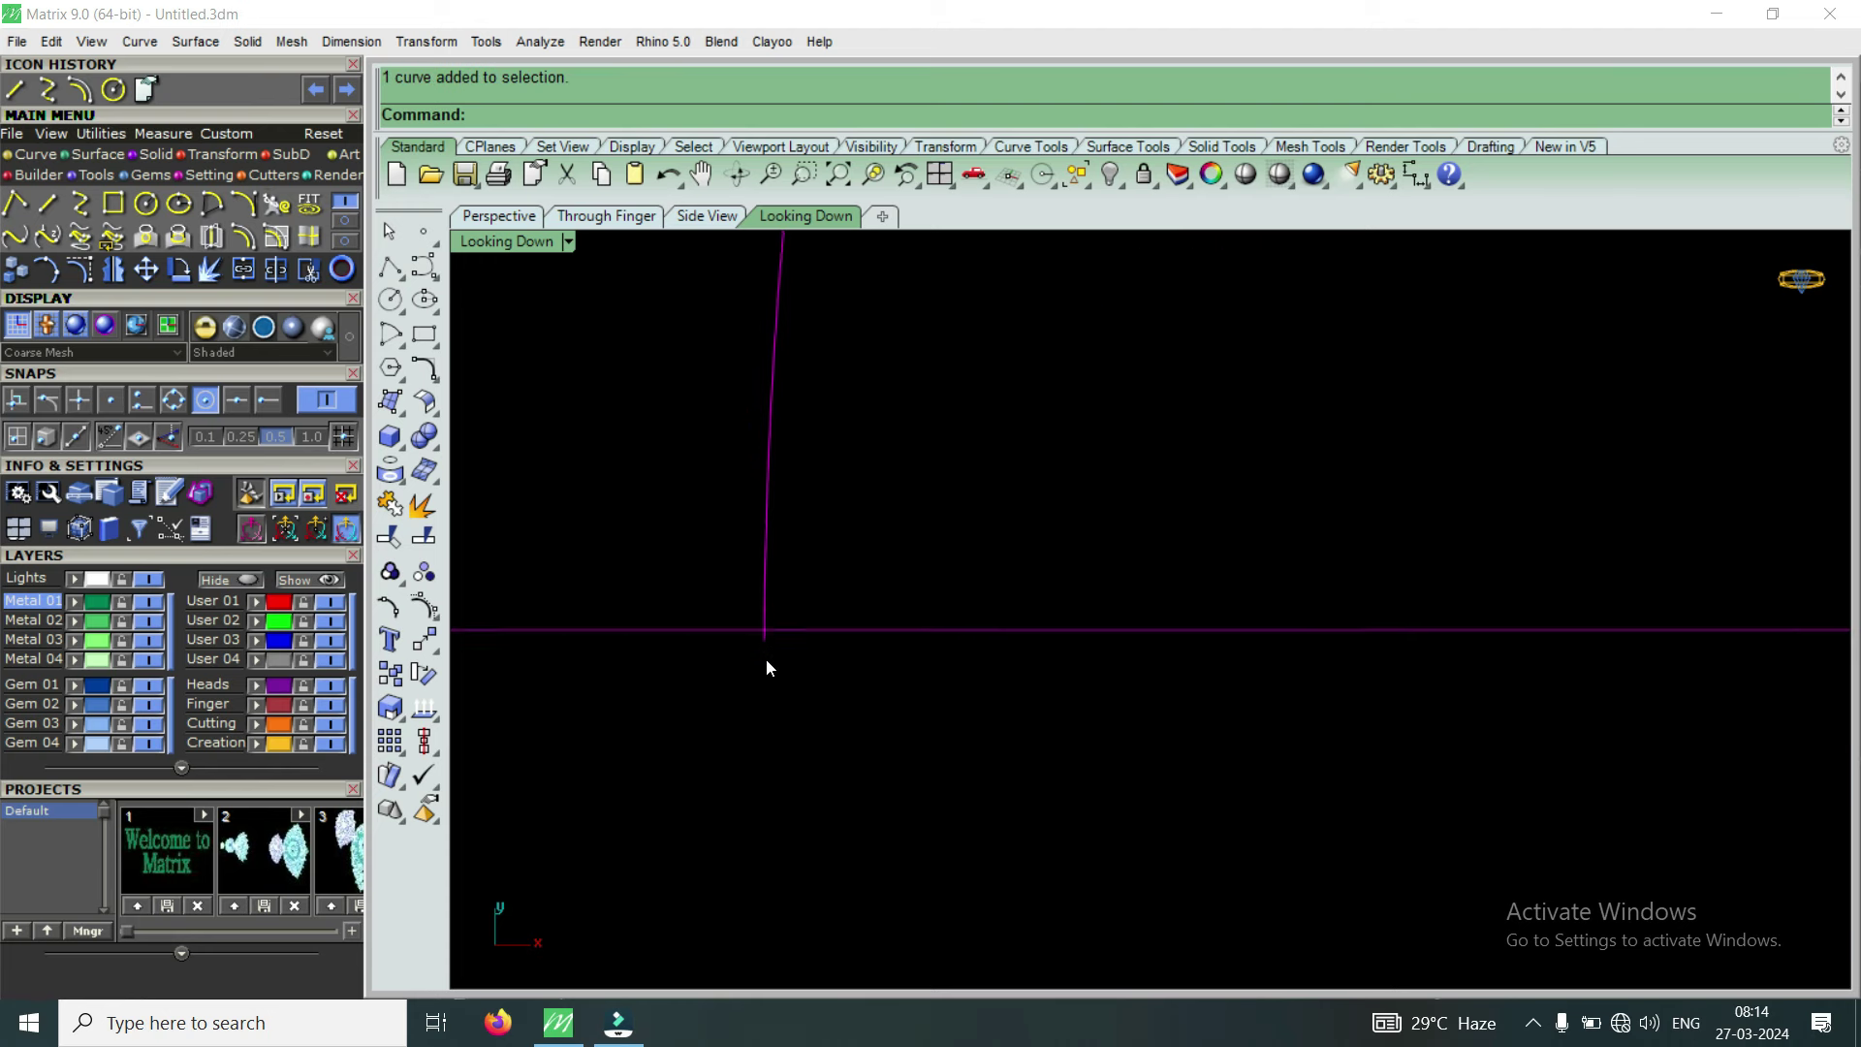
Trim off the short arc stub beyond the intersection with the line
click(310, 273)
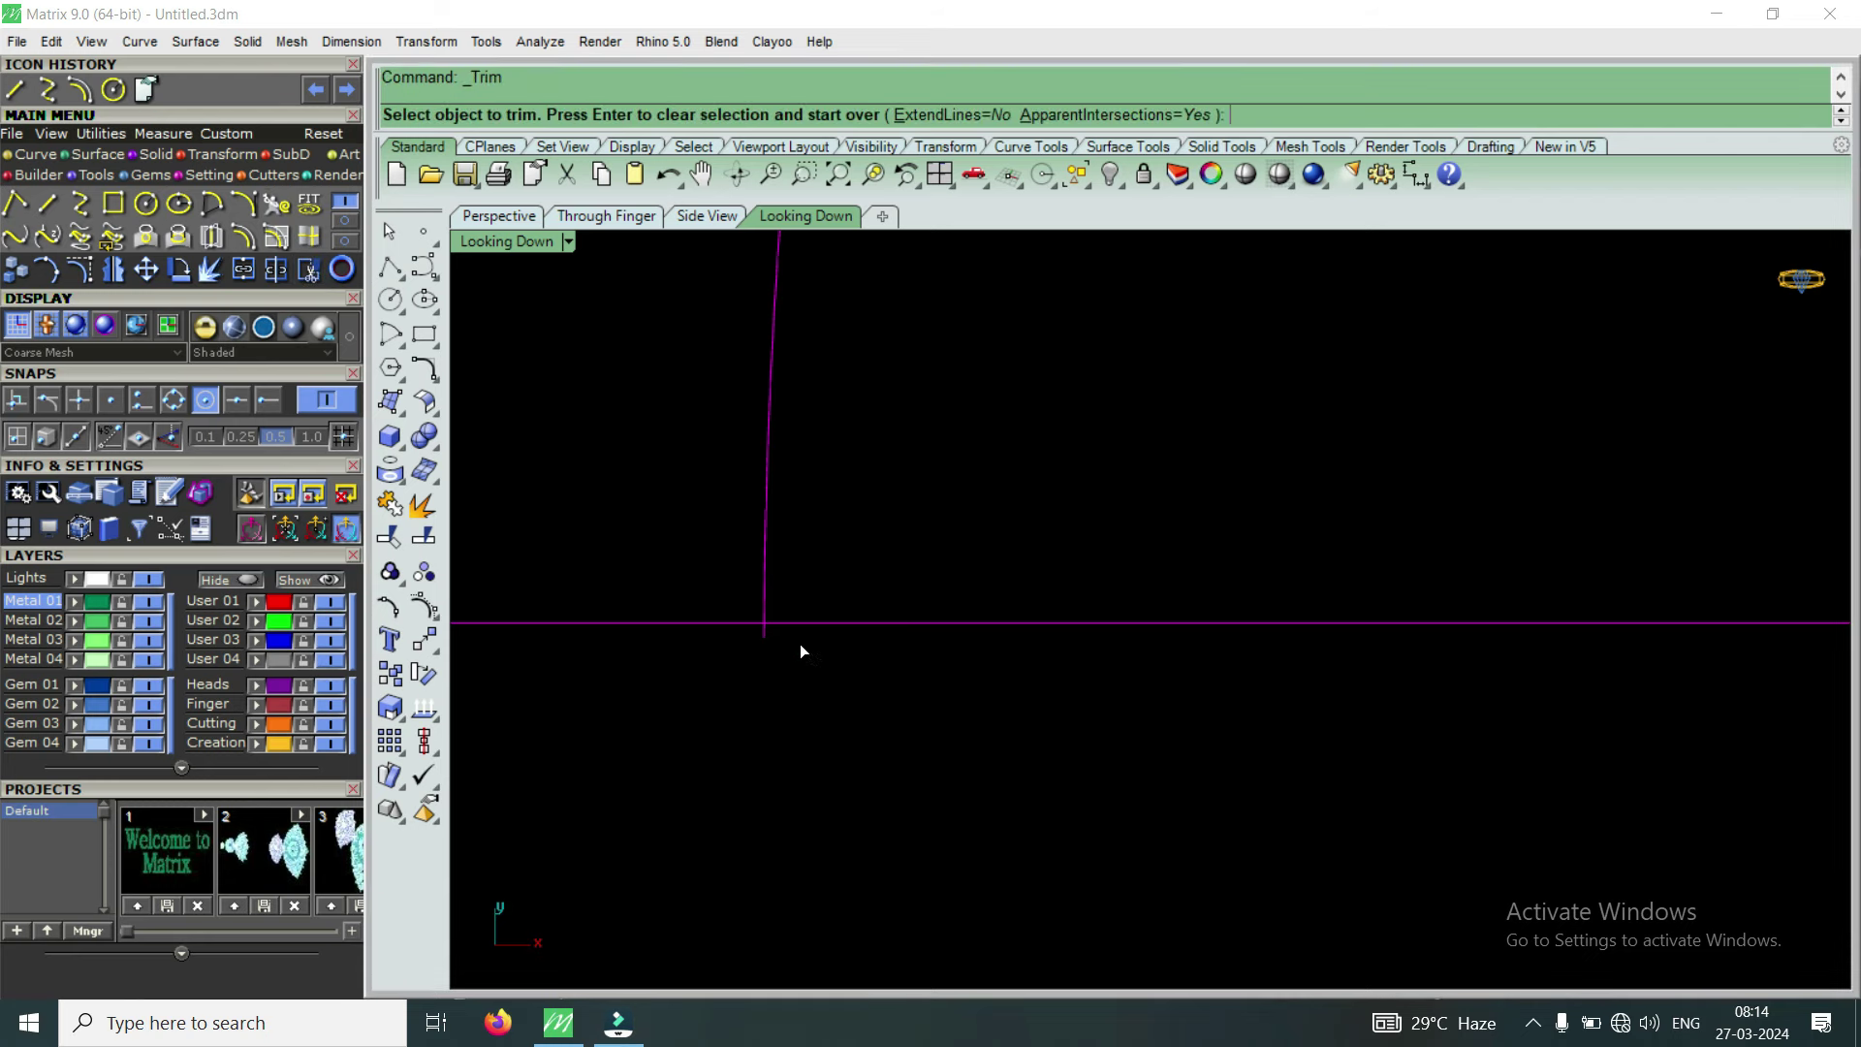
click(765, 632)
scroll(795, 696, down, 2)
scroll(799, 696, down, 3)
scroll(1089, 690, up, 3)
scroll(1090, 690, up, 3)
scroll(1121, 702, up, 3)
scroll(1082, 677, up, 2)
scroll(1107, 700, down, 2)
scroll(1000, 725, down, 2)
scroll(986, 719, down, 3)
scroll(981, 690, down, 2)
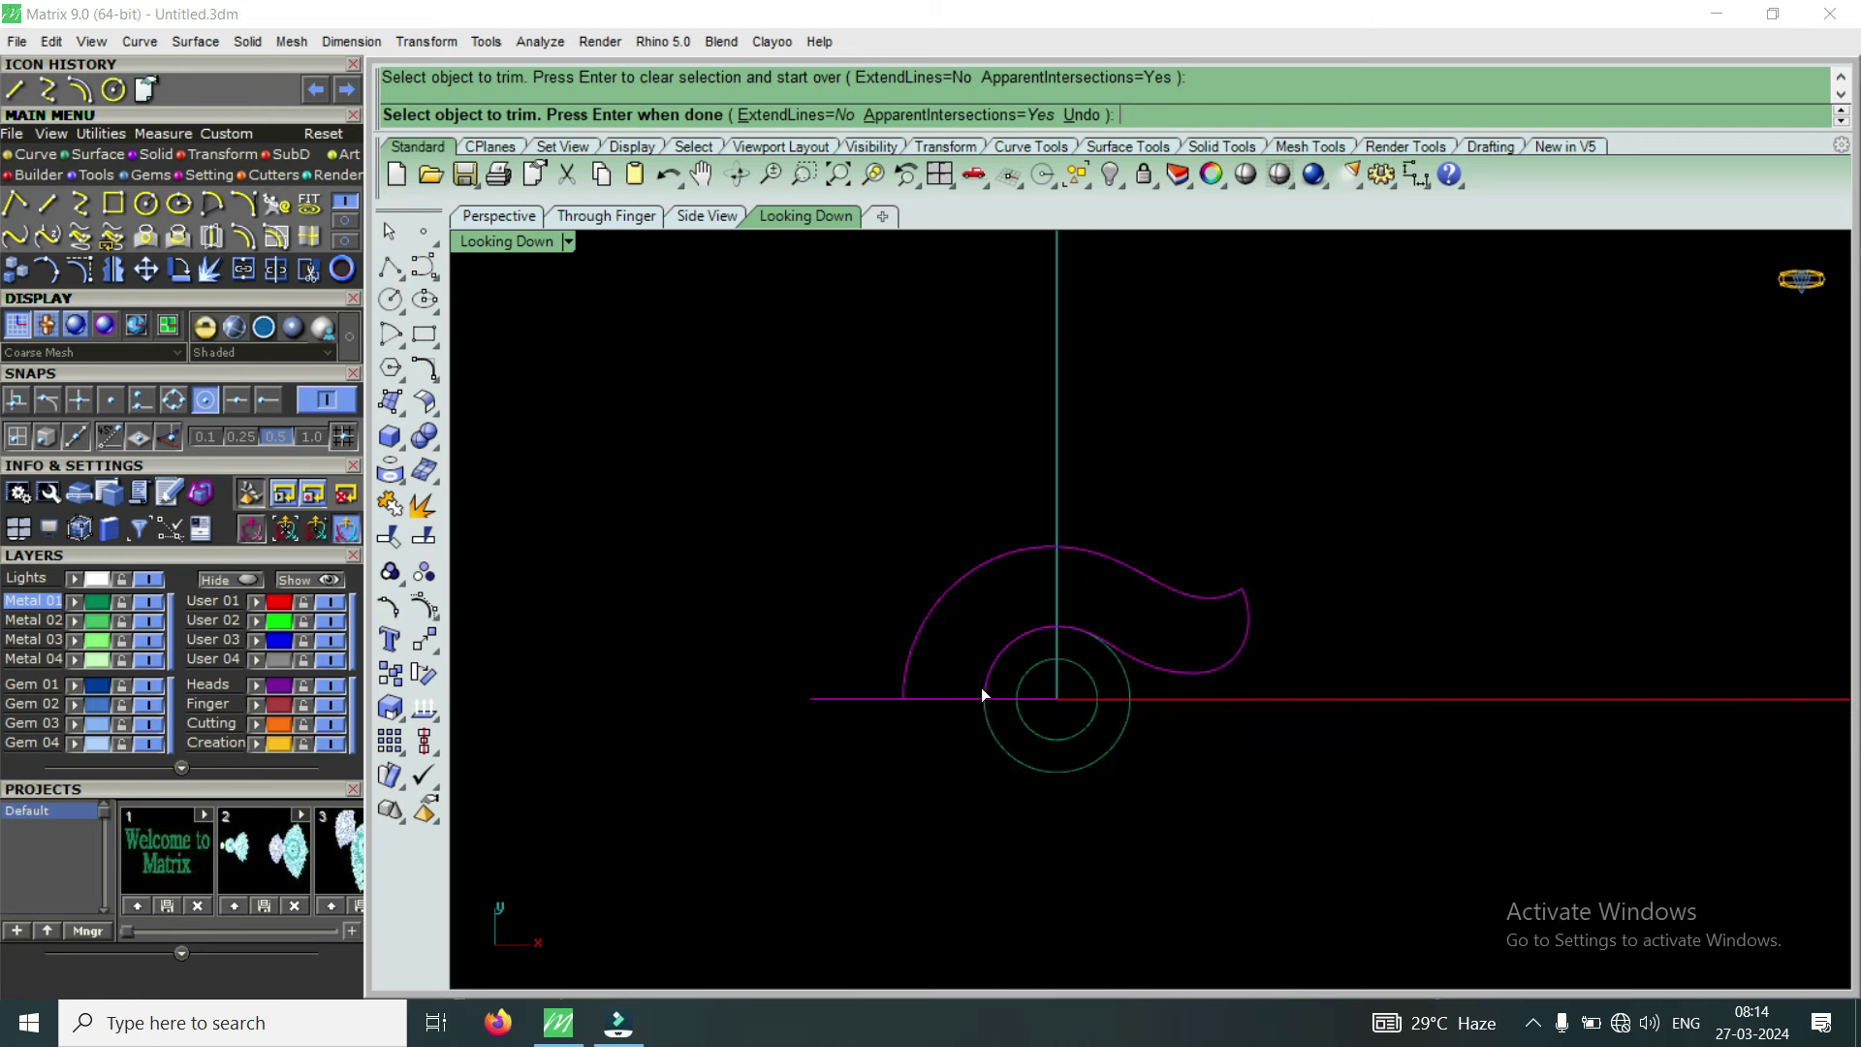
key(Return)
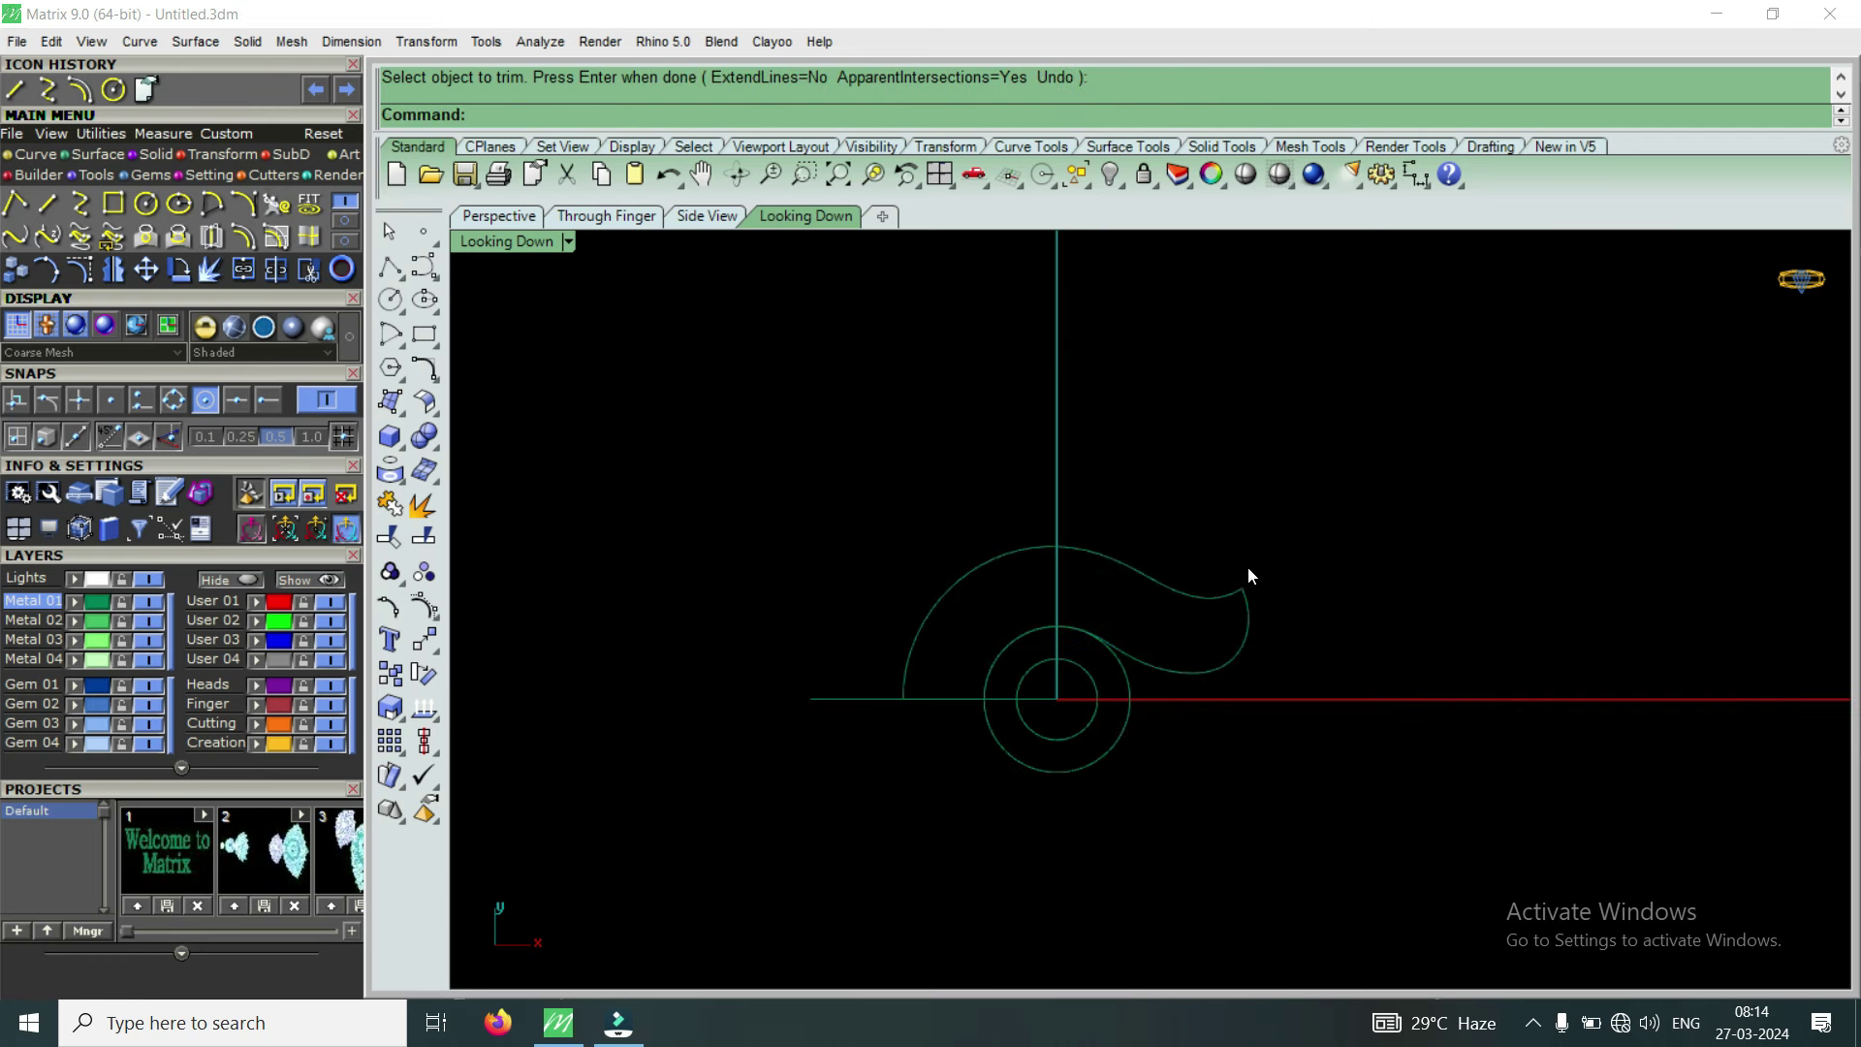
Mirror the two swirl curves across the horizontal axis using End snap
drag(1236, 602, 1220, 615)
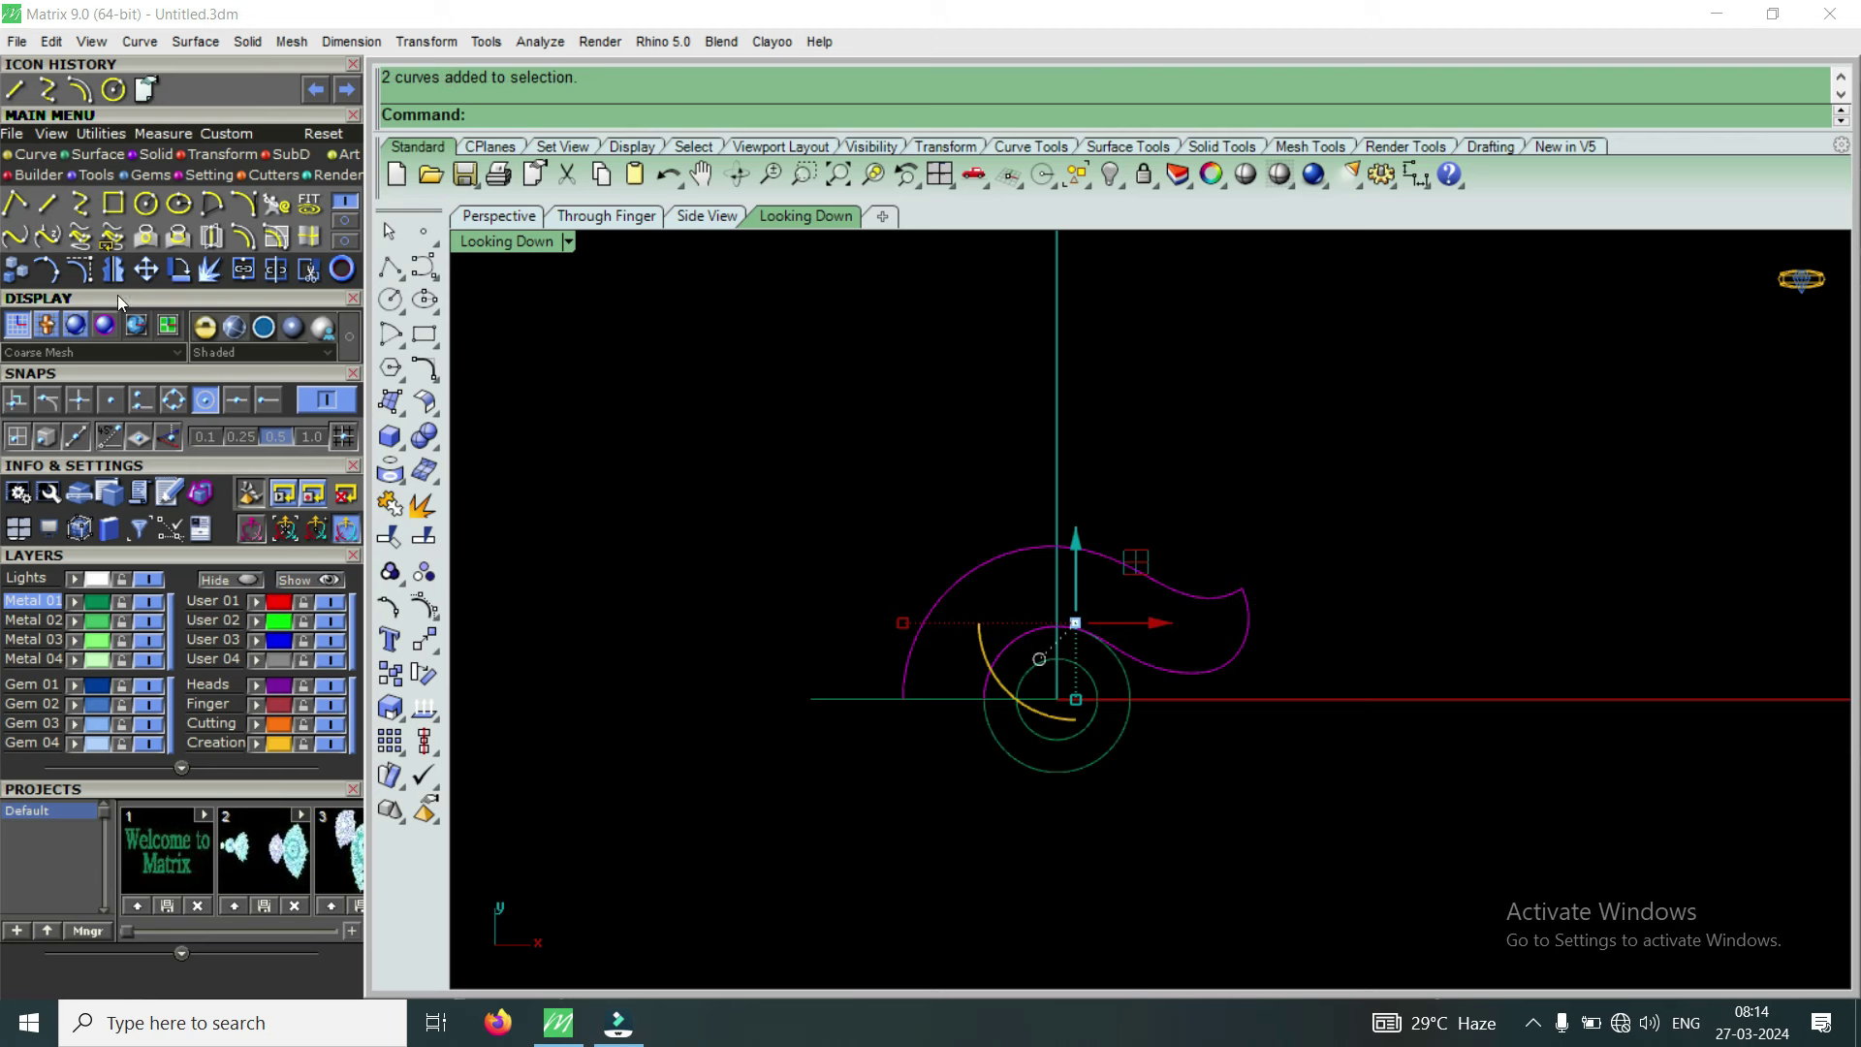
click(112, 270)
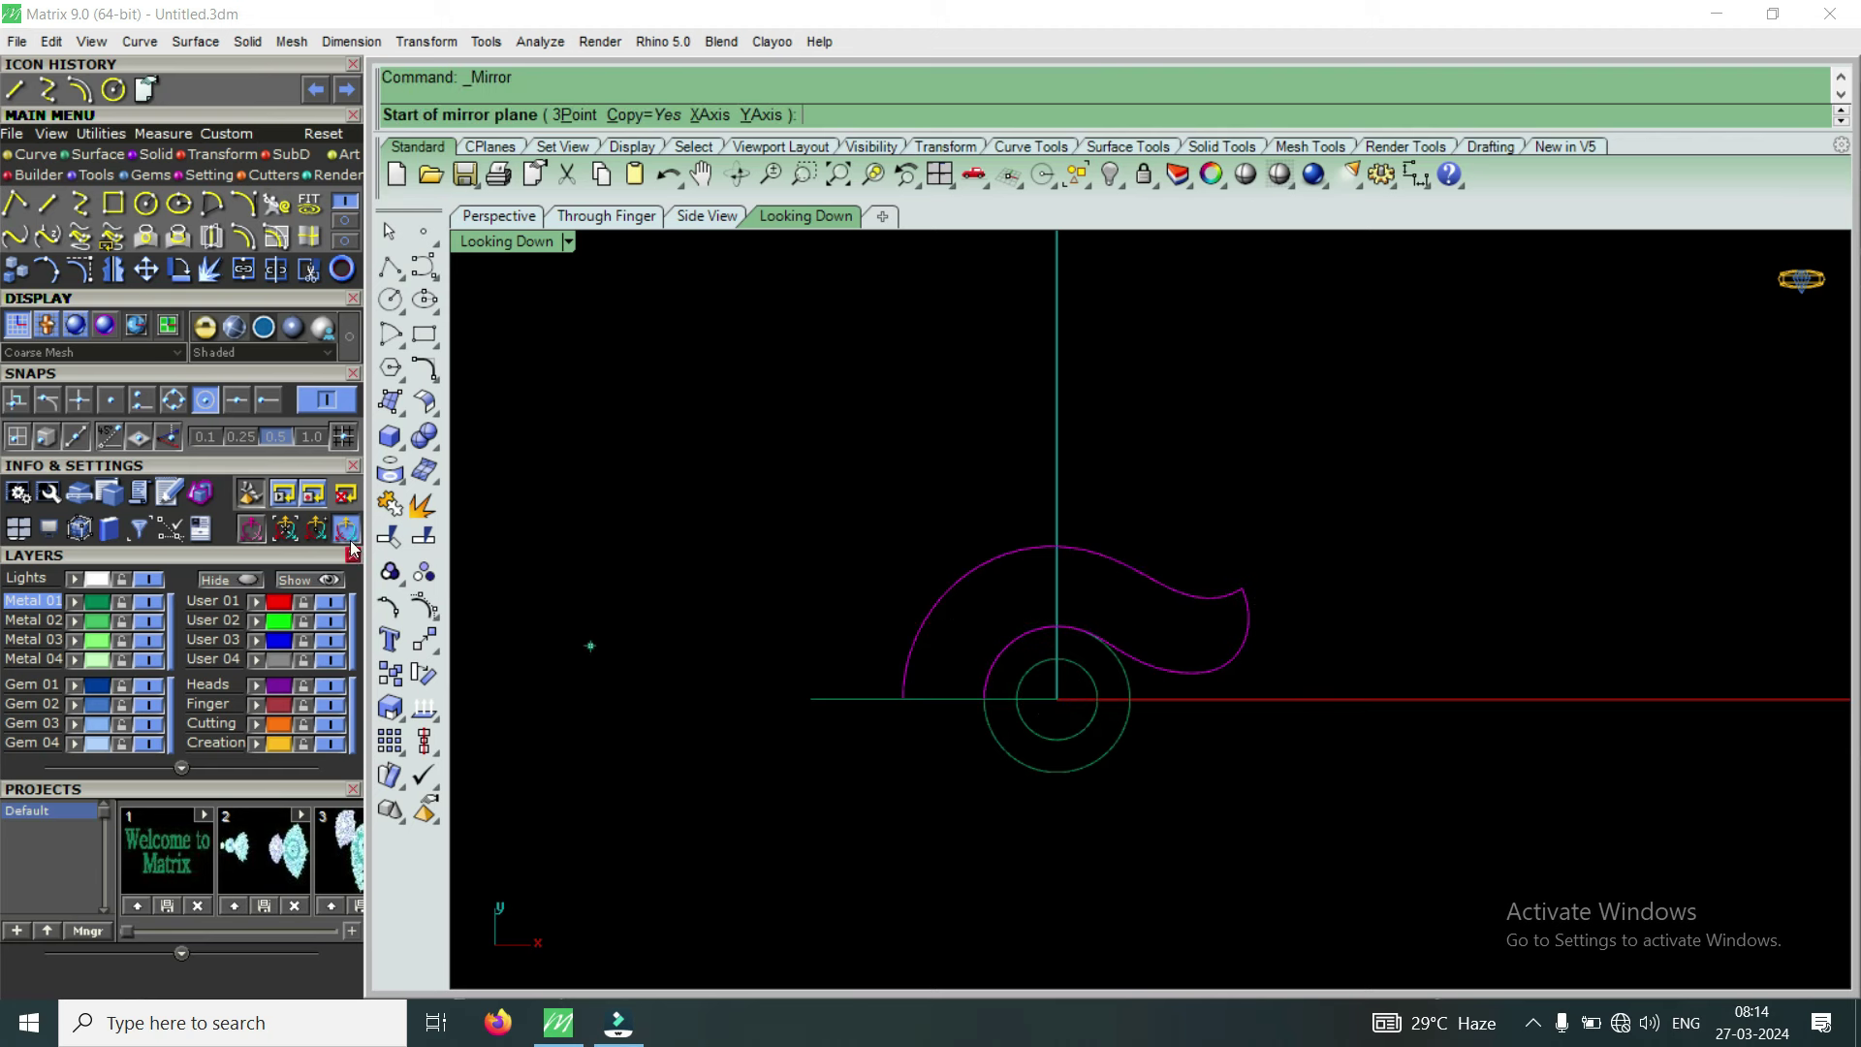
click(267, 401)
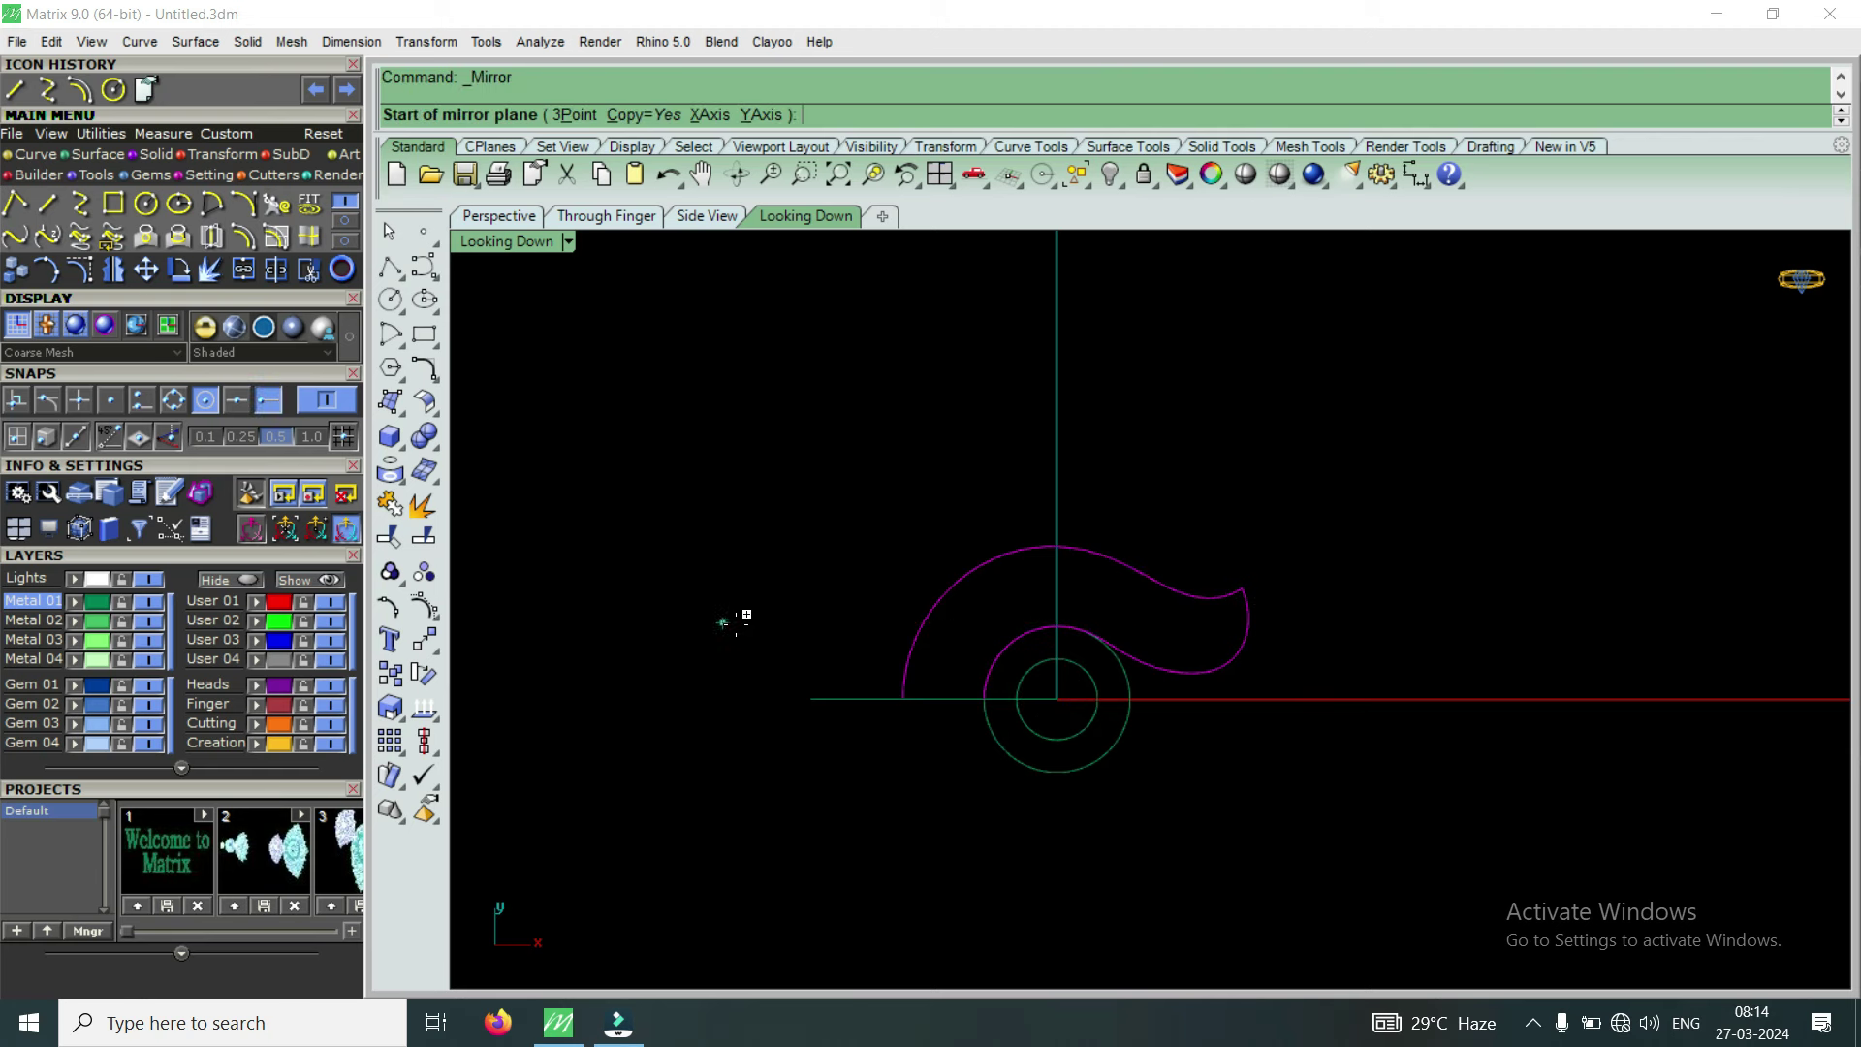
click(904, 697)
scroll(949, 710, up, 3)
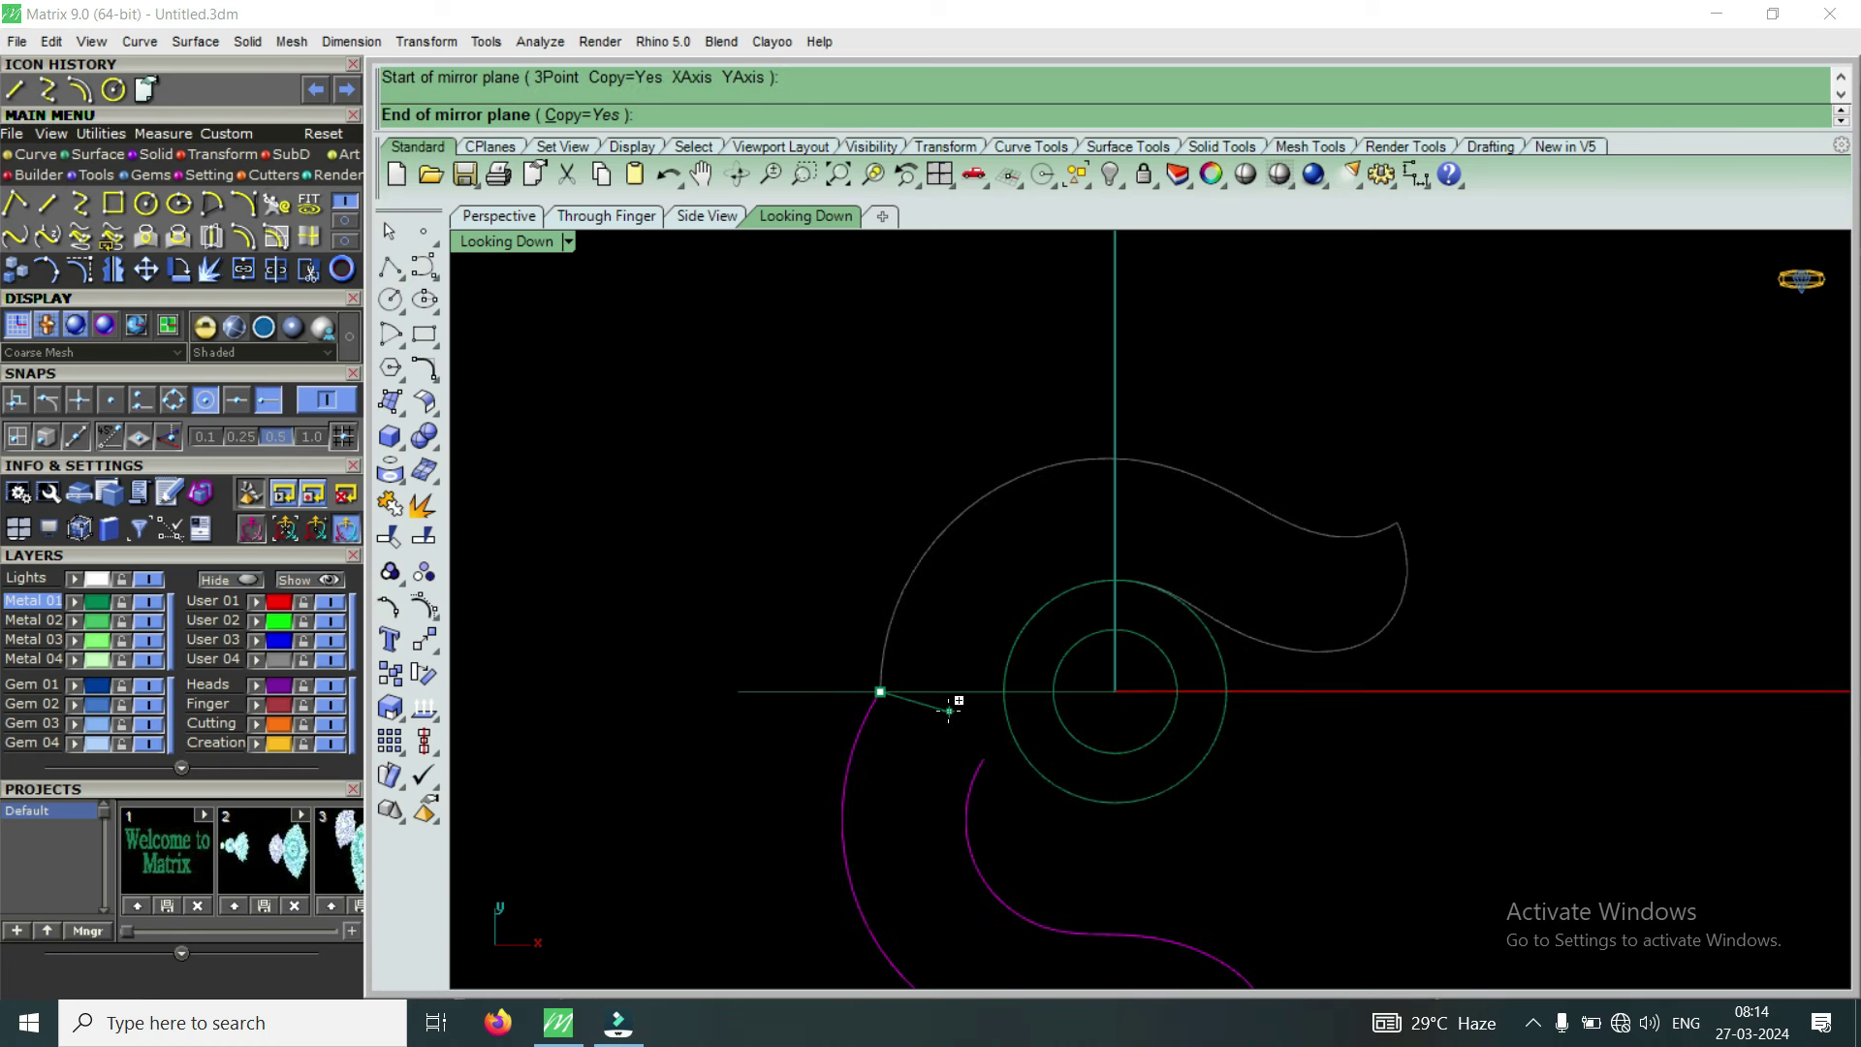
click(991, 691)
scroll(987, 690, down, 2)
scroll(986, 690, down, 1)
Select all four profile curves and maximize the Perspective view
key(Escape)
drag(1136, 789, 1134, 791)
double_click(513, 243)
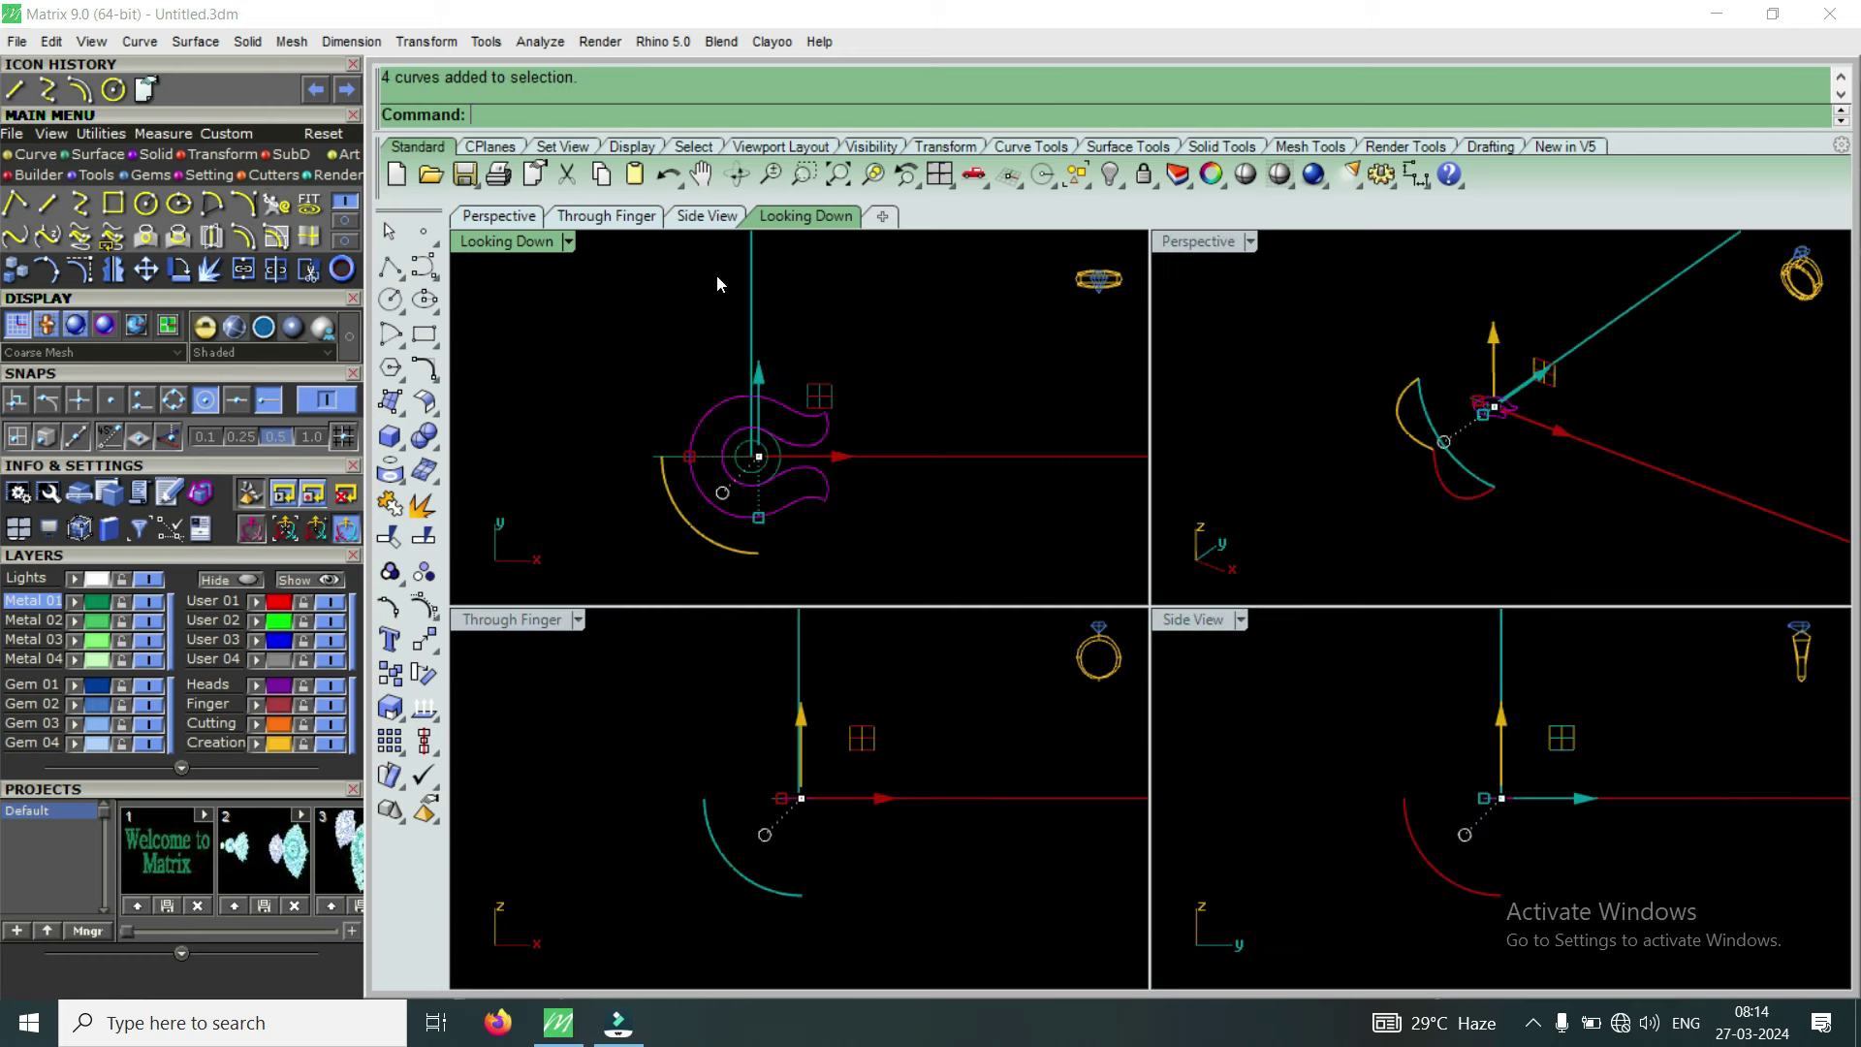
double_click(1189, 242)
Extrude the four profile curves straight into a solid 0.6 units thick
right_drag(1139, 594, 1142, 613)
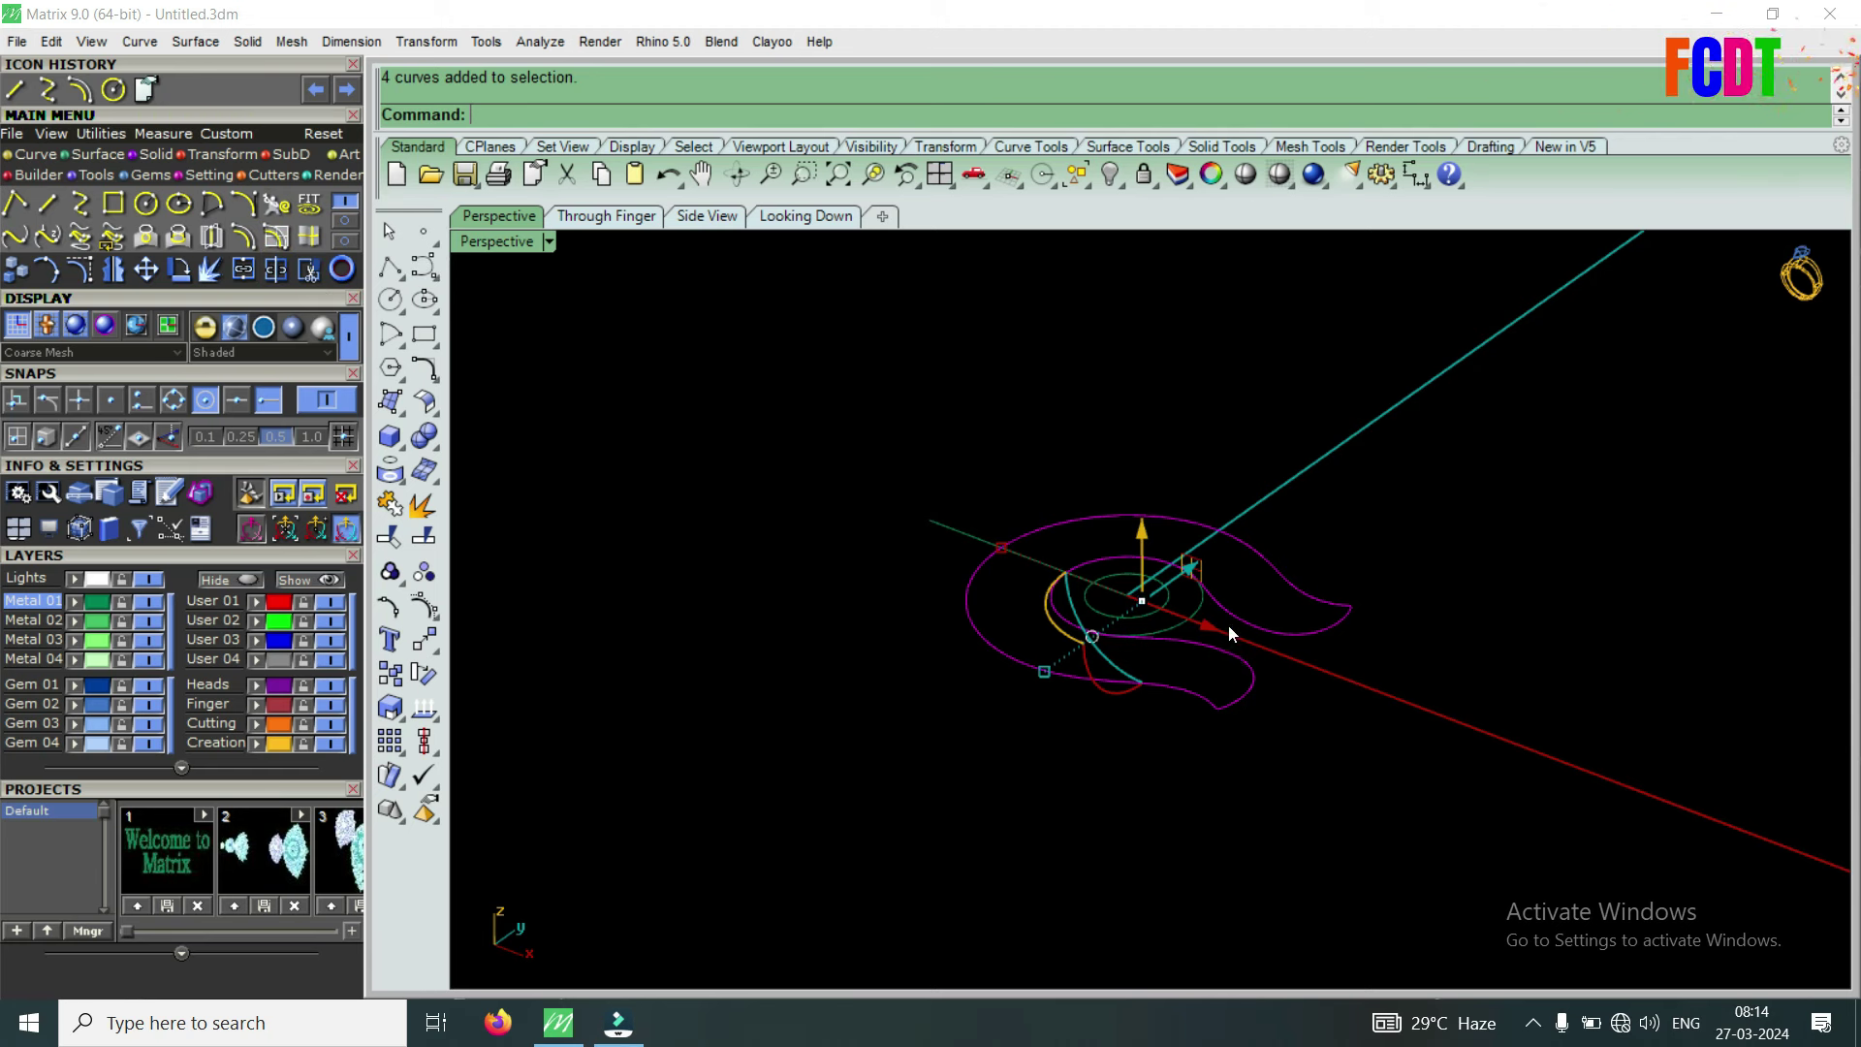
click(155, 153)
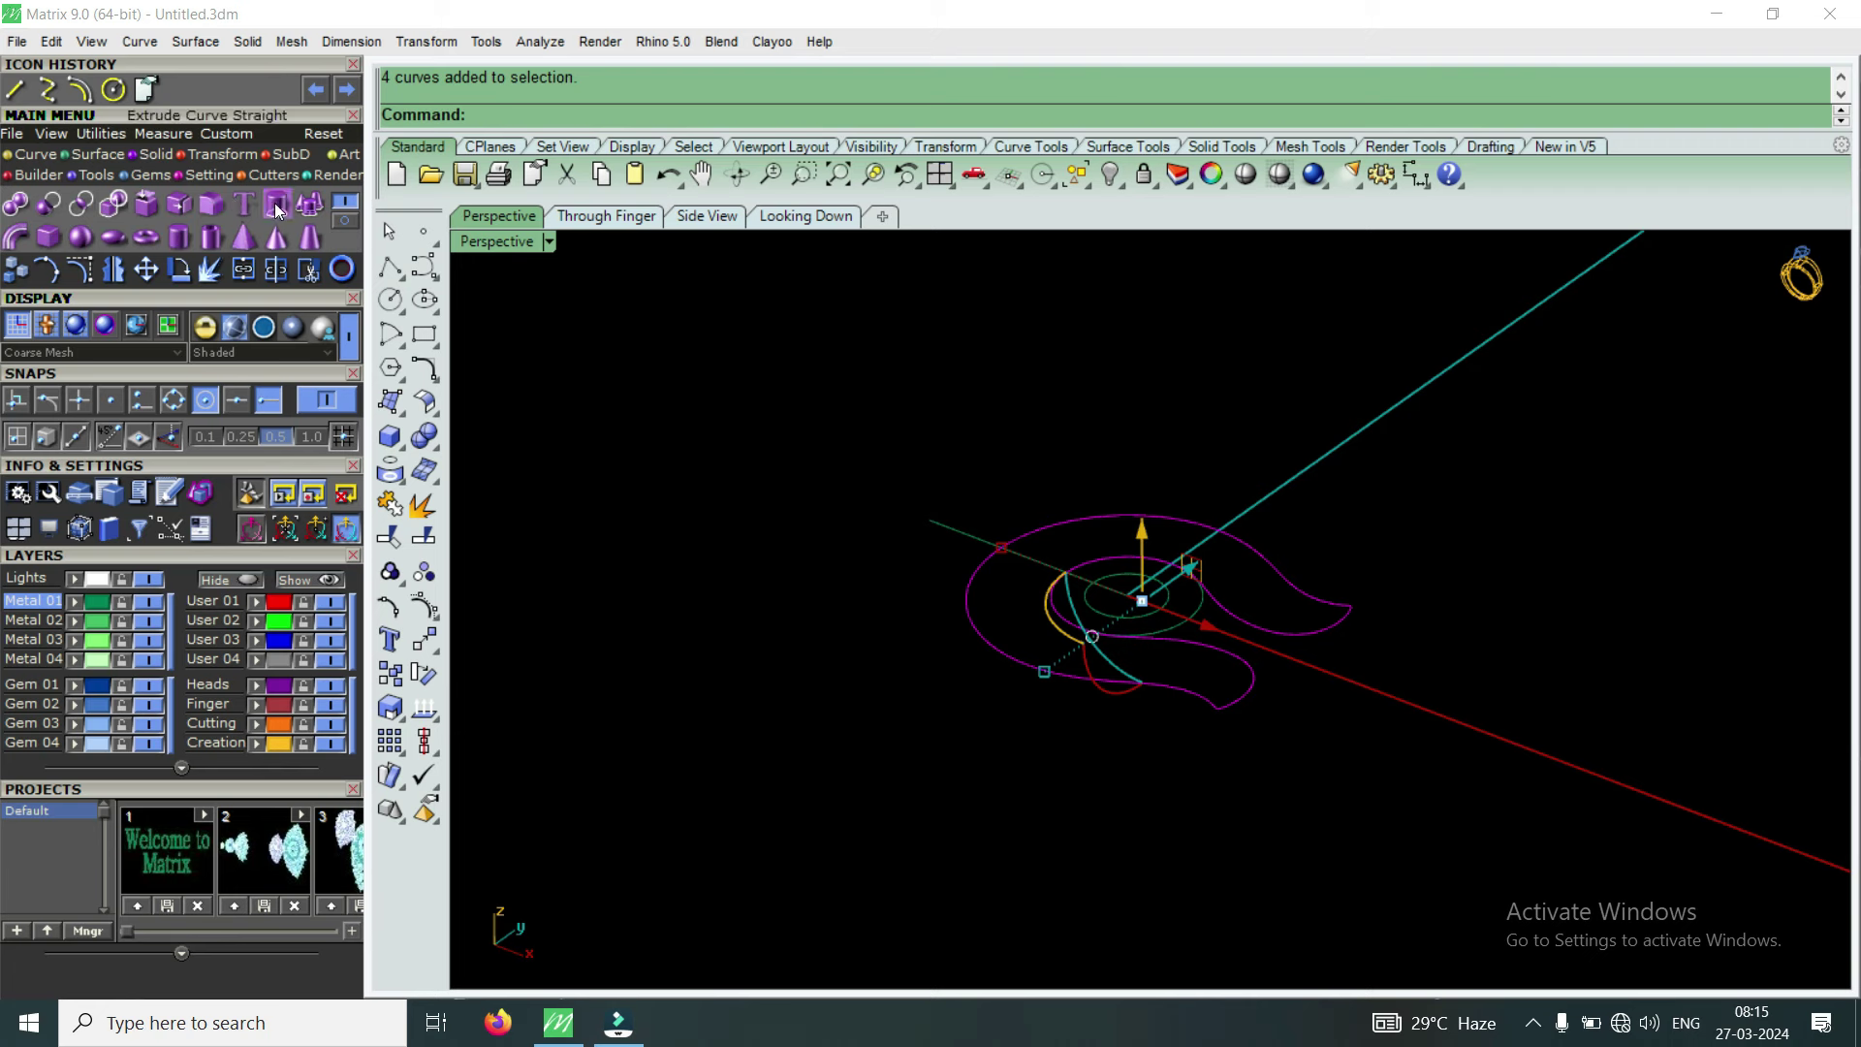
click(277, 204)
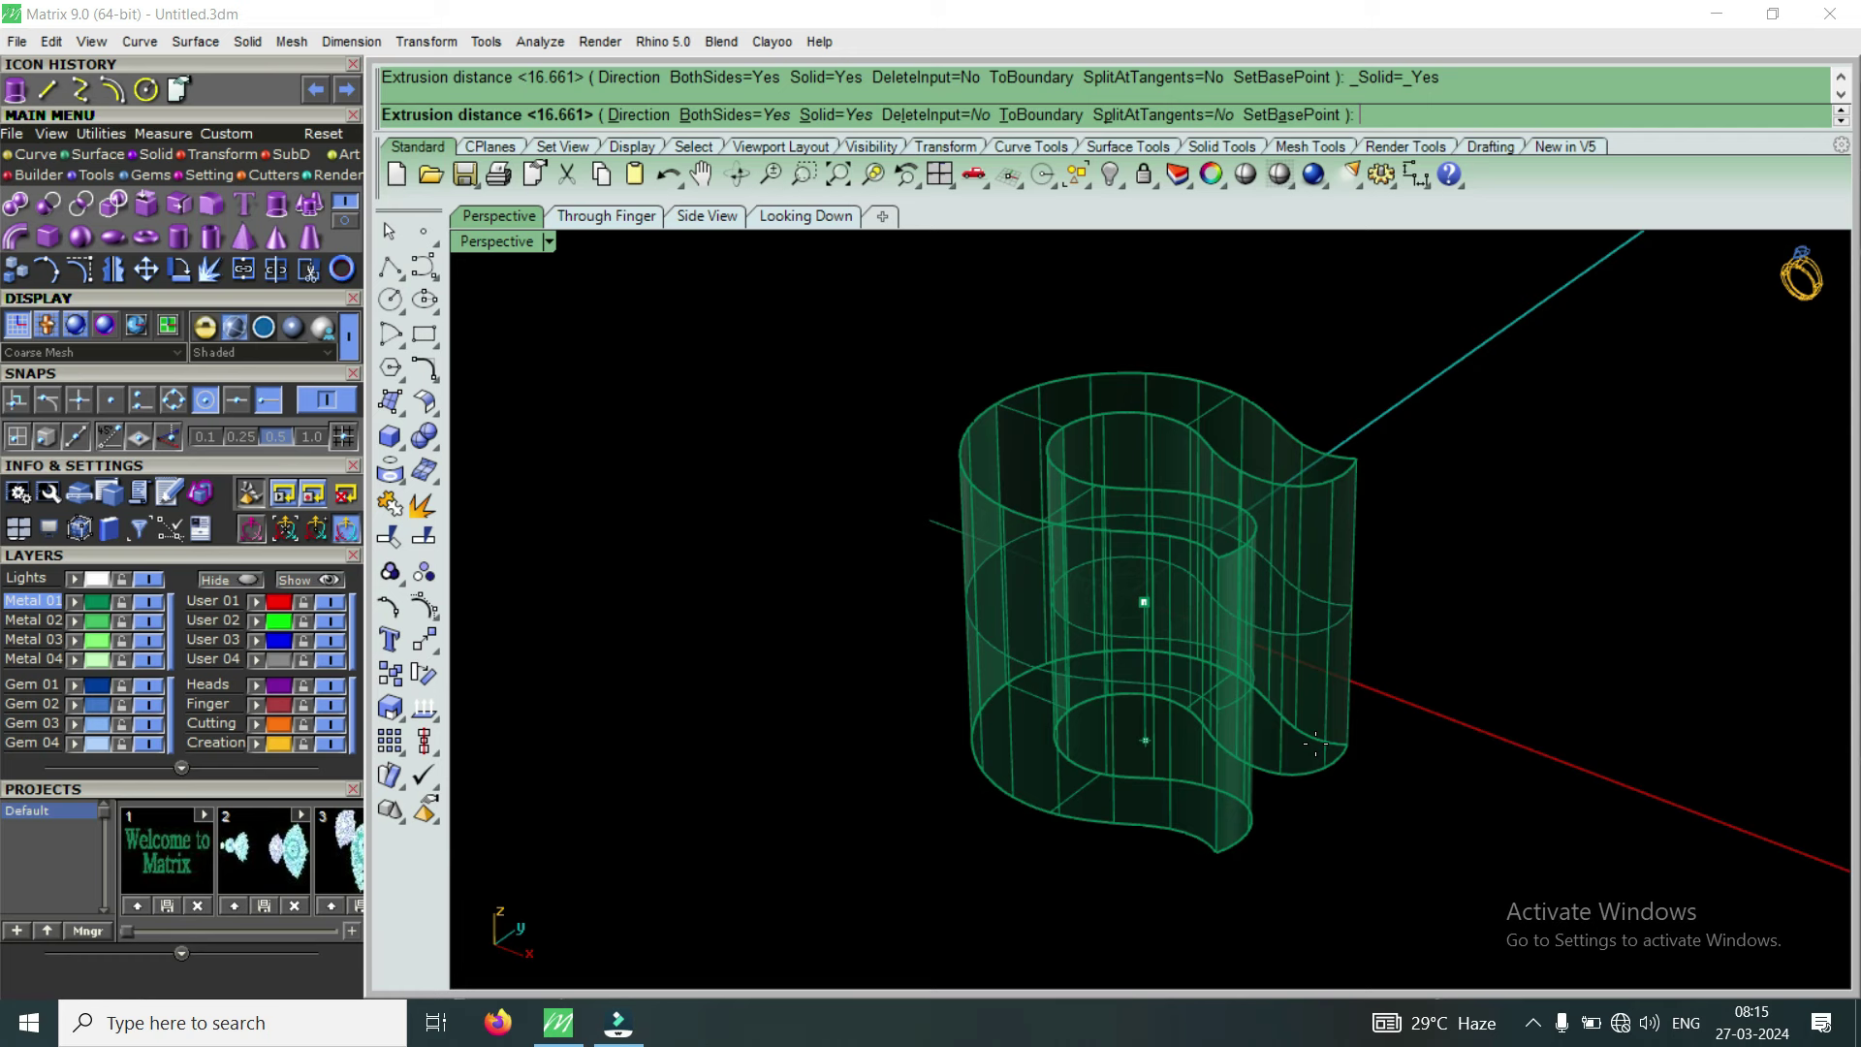
text(.6)
key(Return)
Orbit to check the solid from the side, then maximize the top-down view
mouse_move(1272, 713)
right_down()
mouse_move(1389, 552)
mouse_move(1350, 746)
right_up()
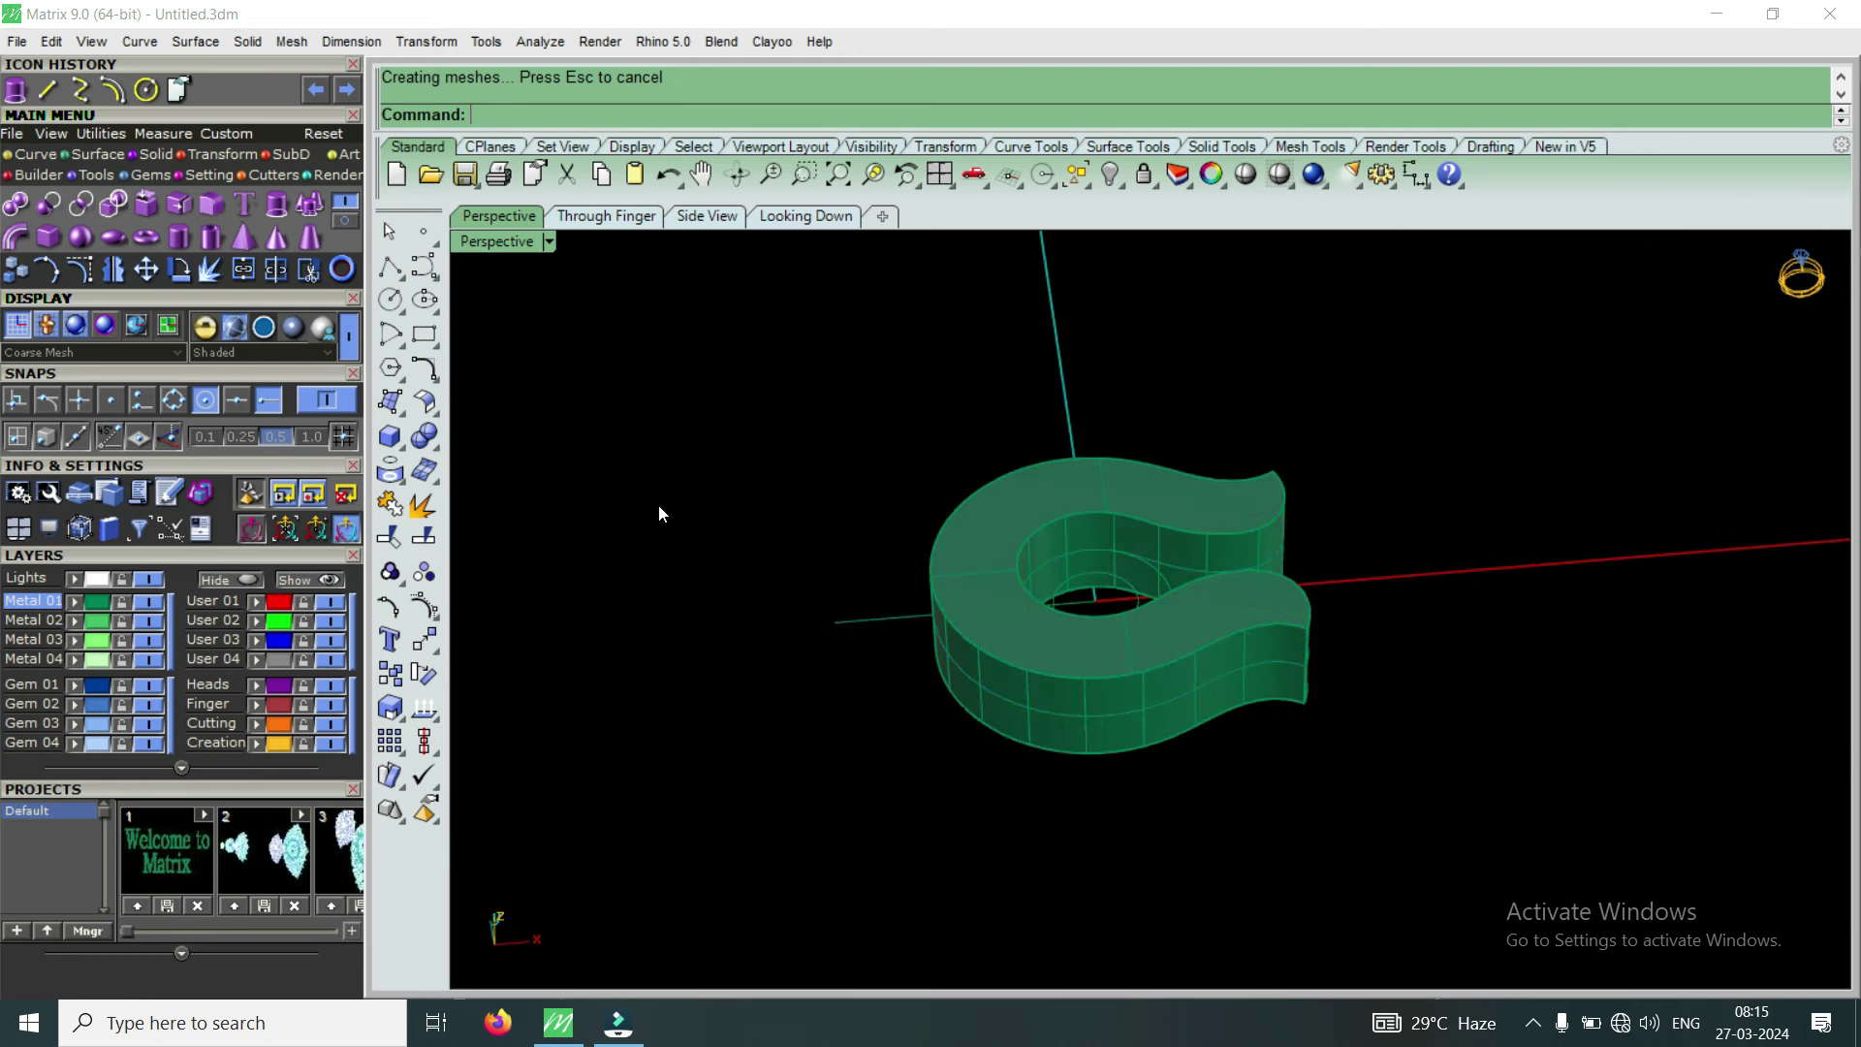
double_click(503, 244)
click(806, 215)
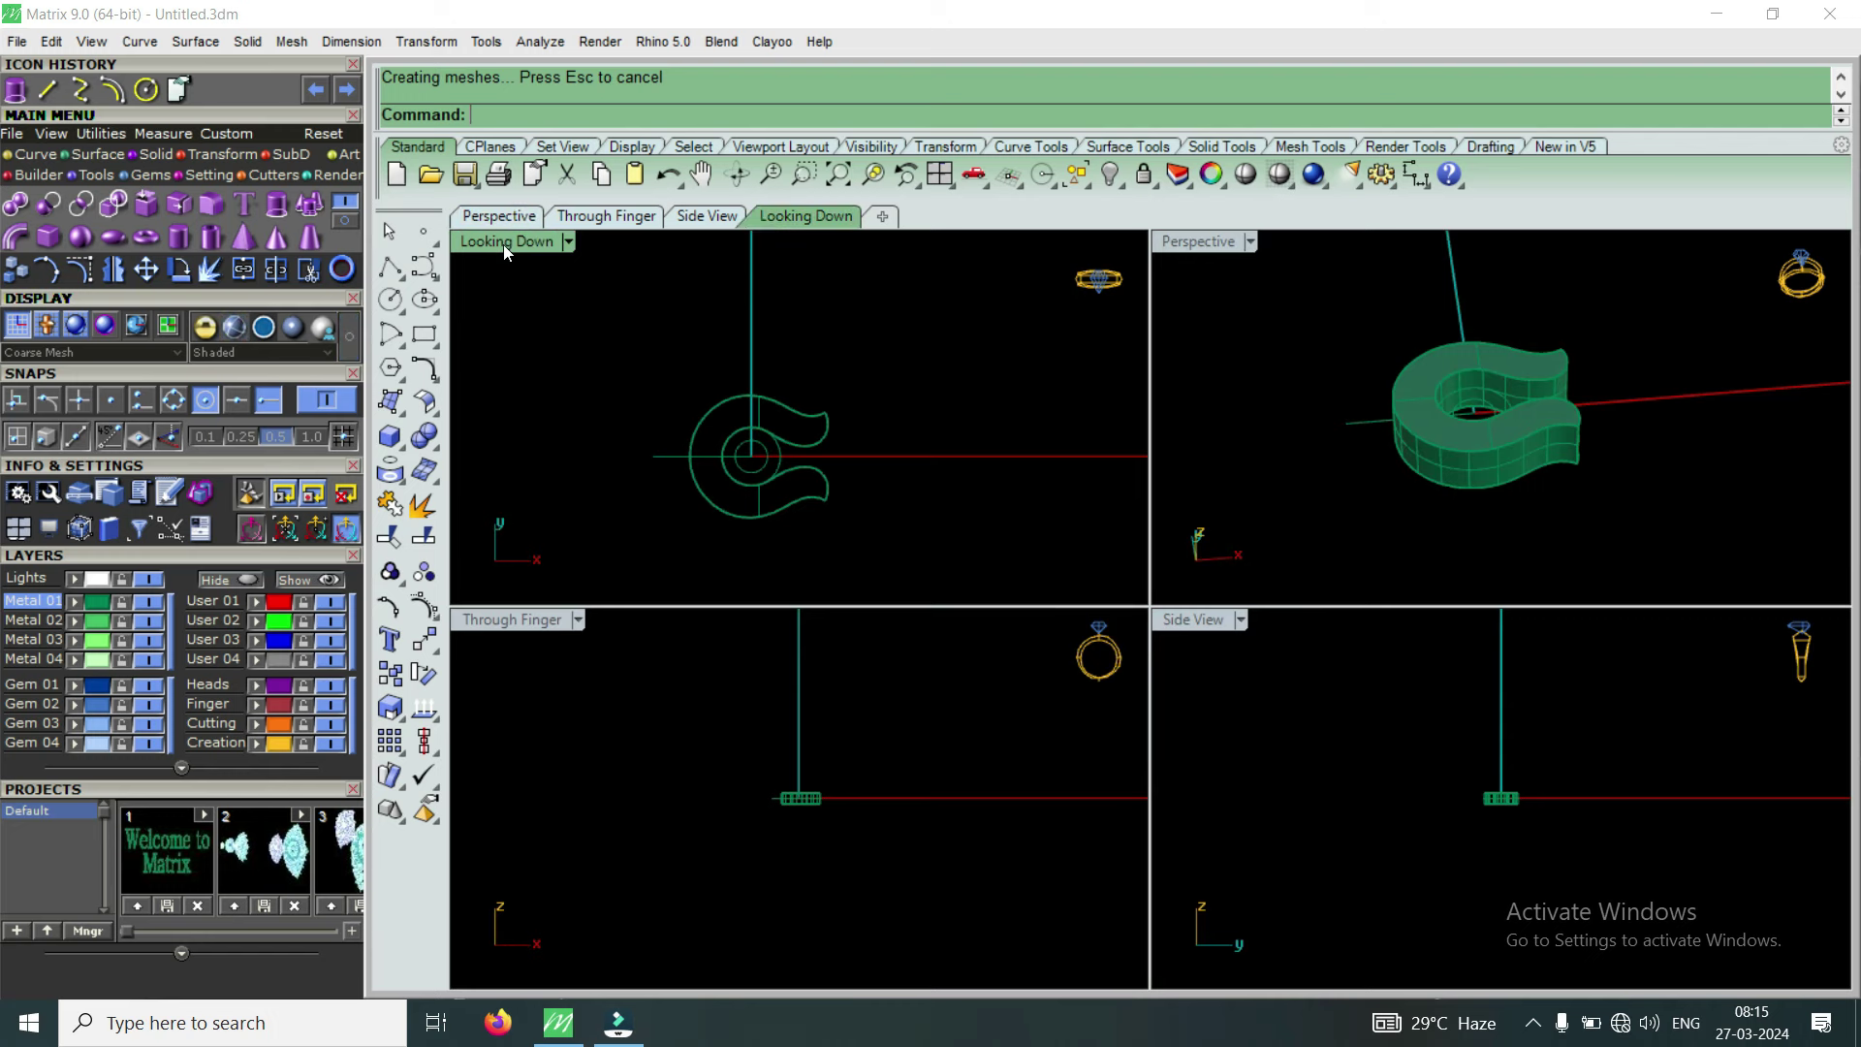
Draw an origin-centred circle sized to enclose the whole double-hook profile
click(146, 89)
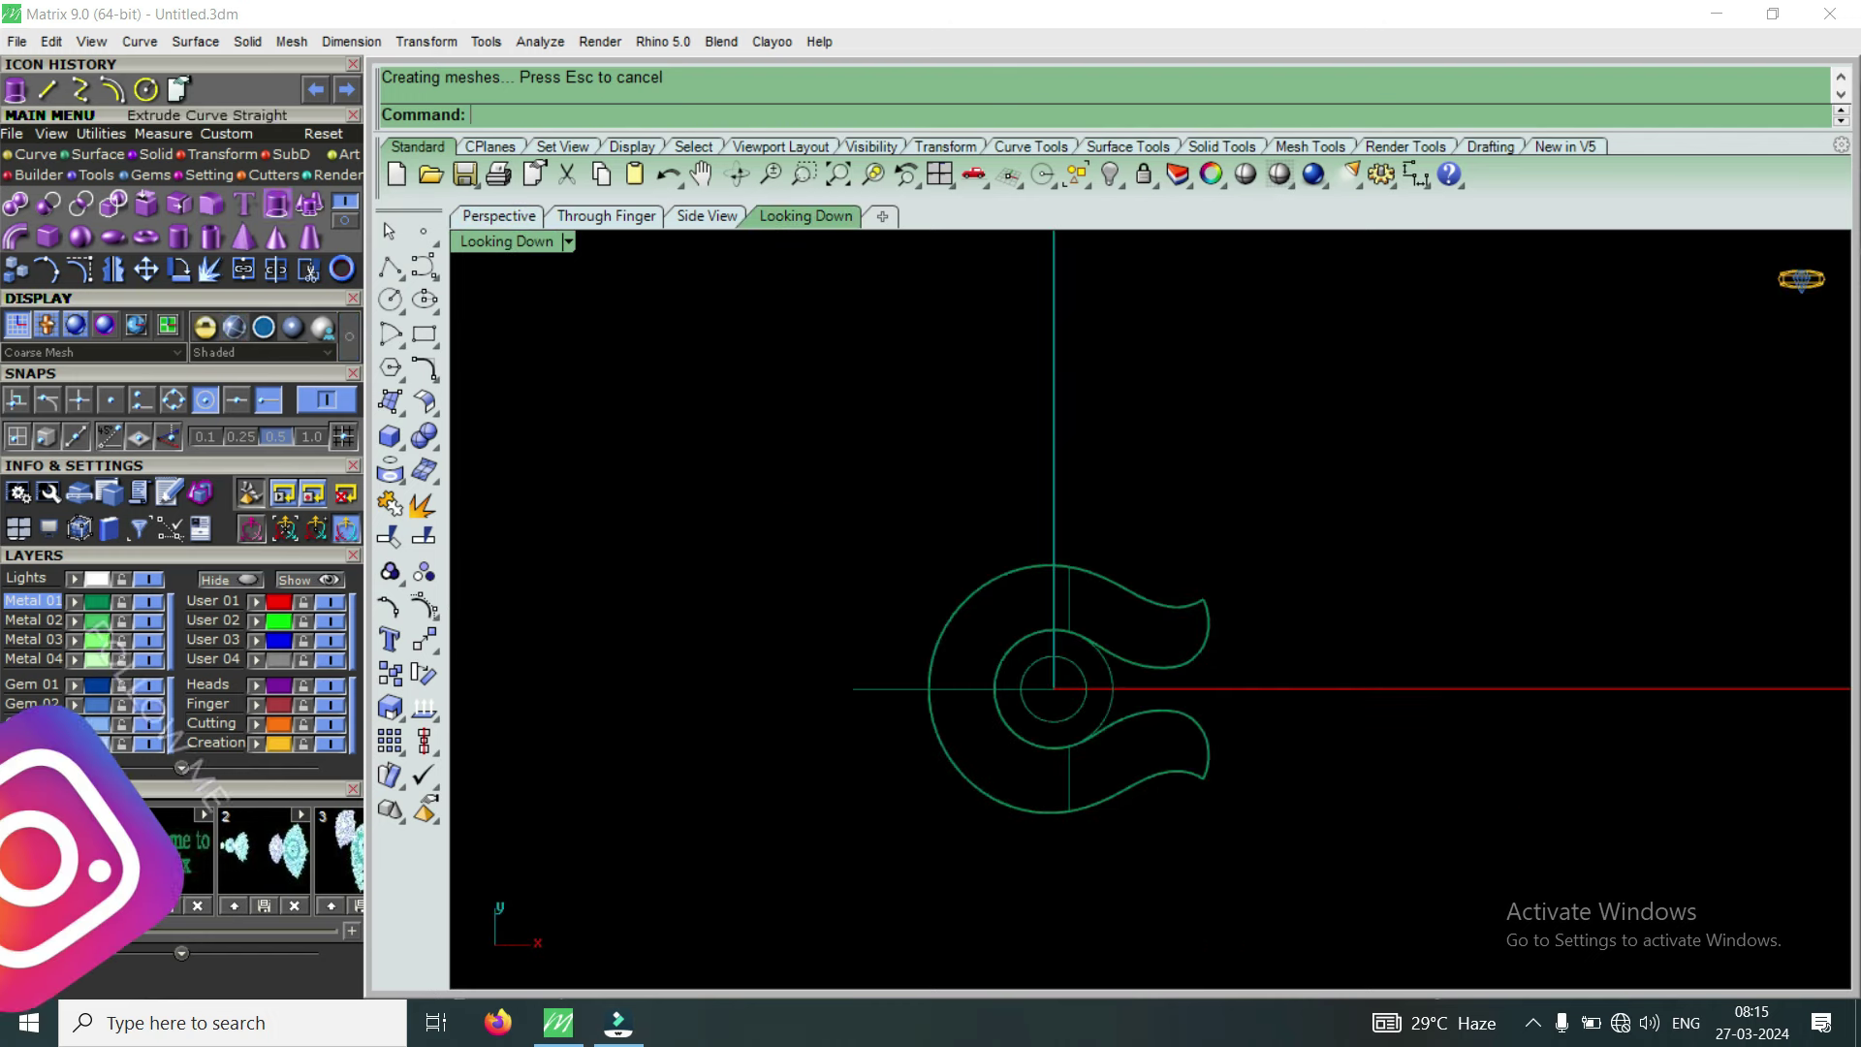
click(1054, 689)
scroll(945, 689, up, 2)
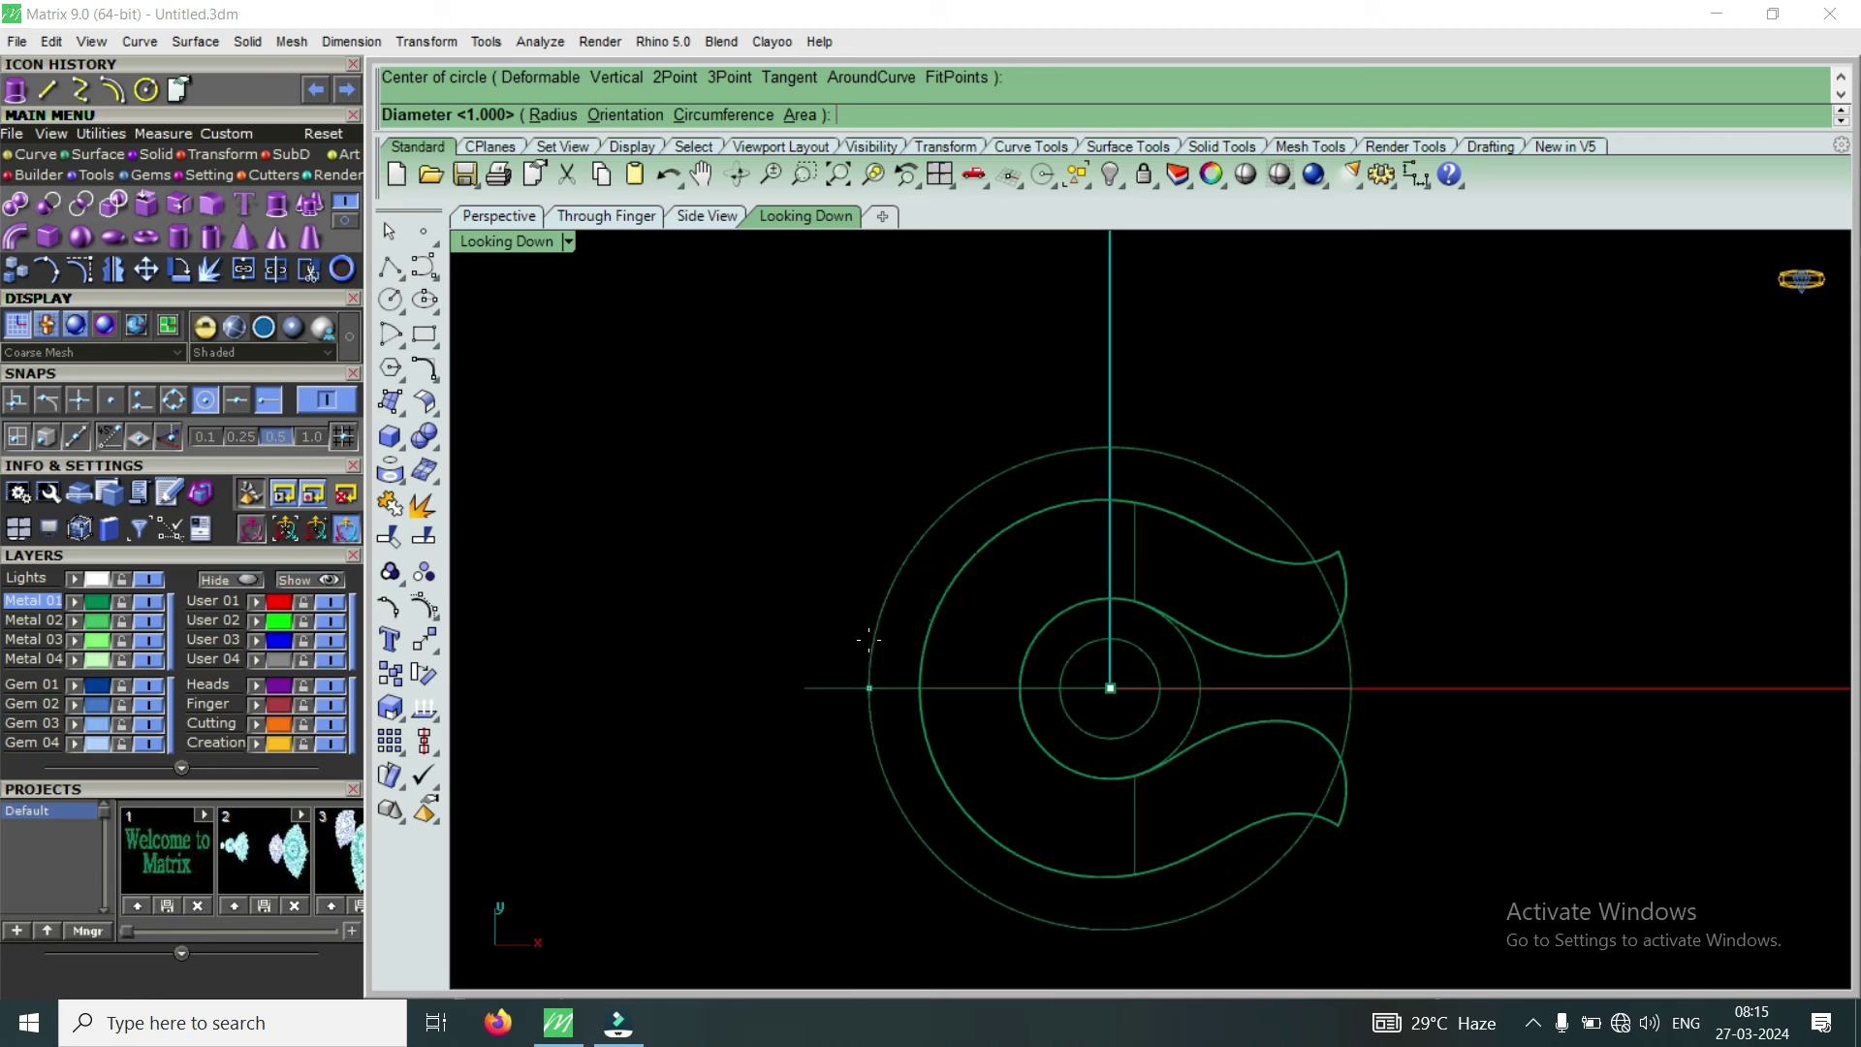
click(869, 645)
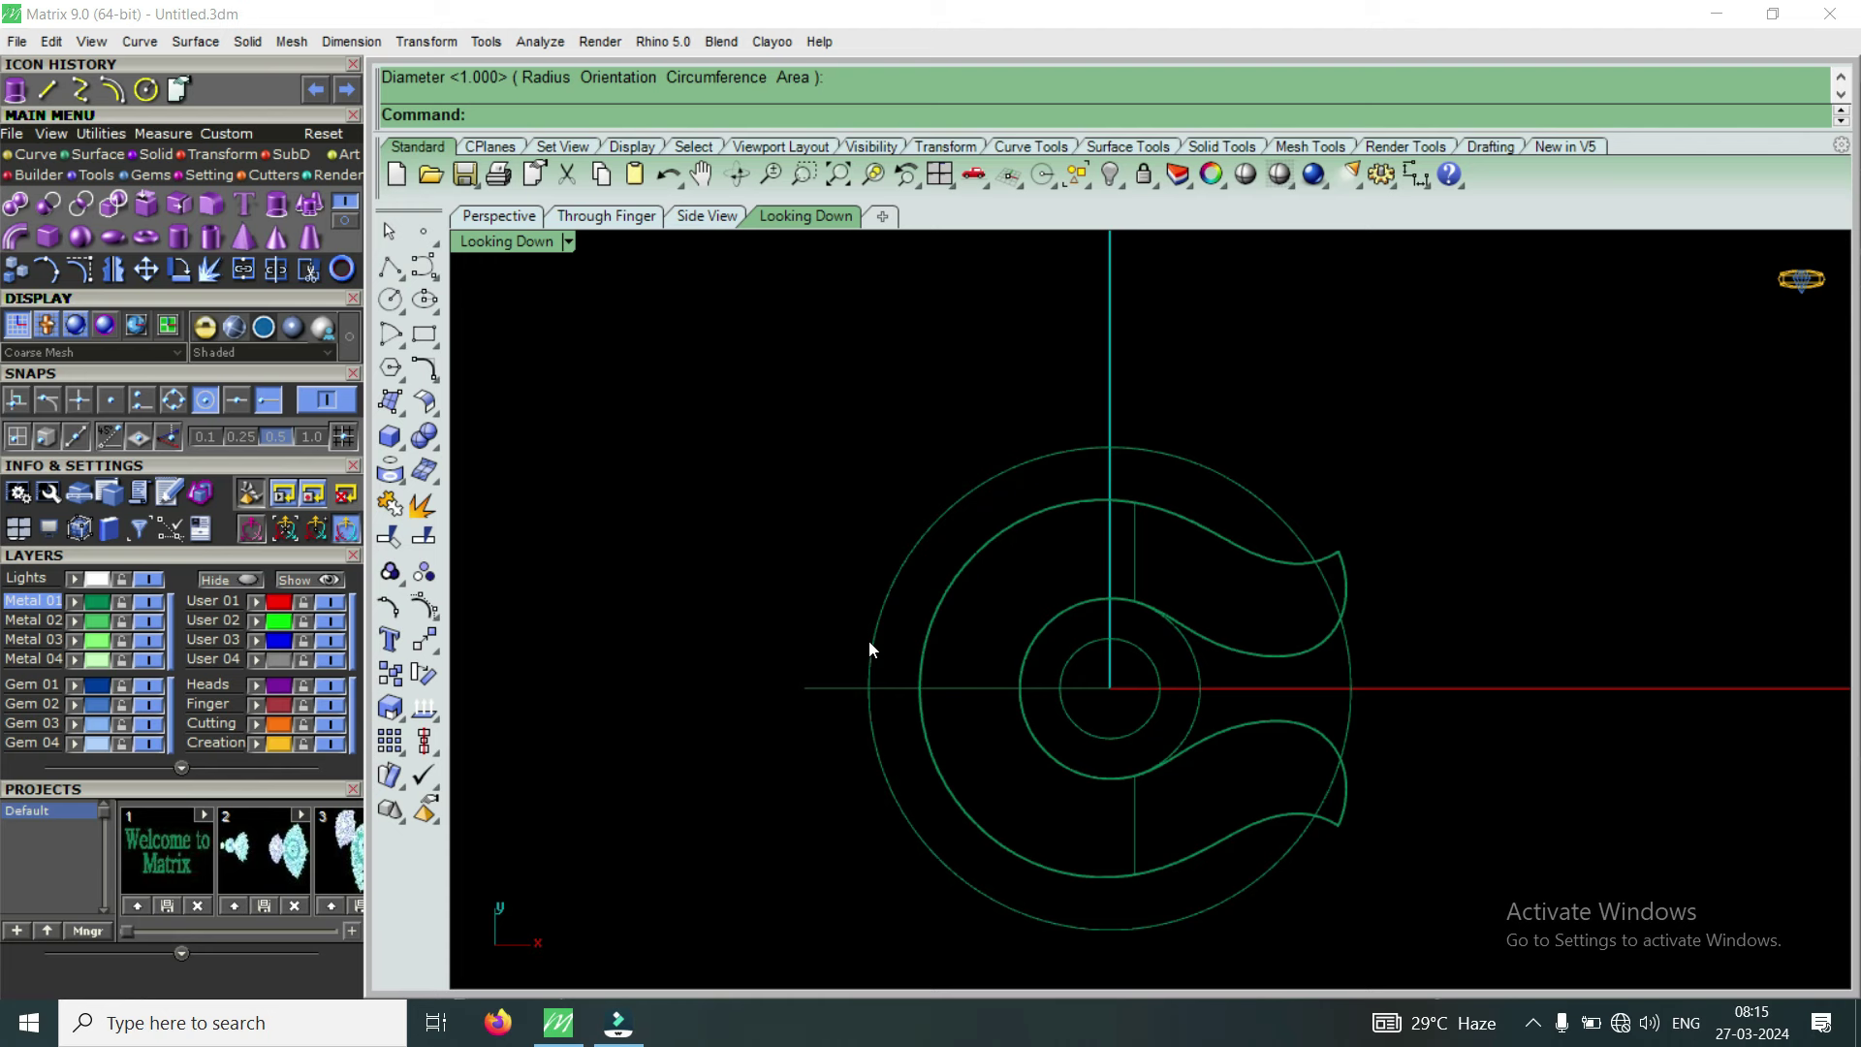
scroll(1124, 548, down, 2)
Window-select the whole drawing and drag it left along X with the gumball
scroll(1094, 566, down, 2)
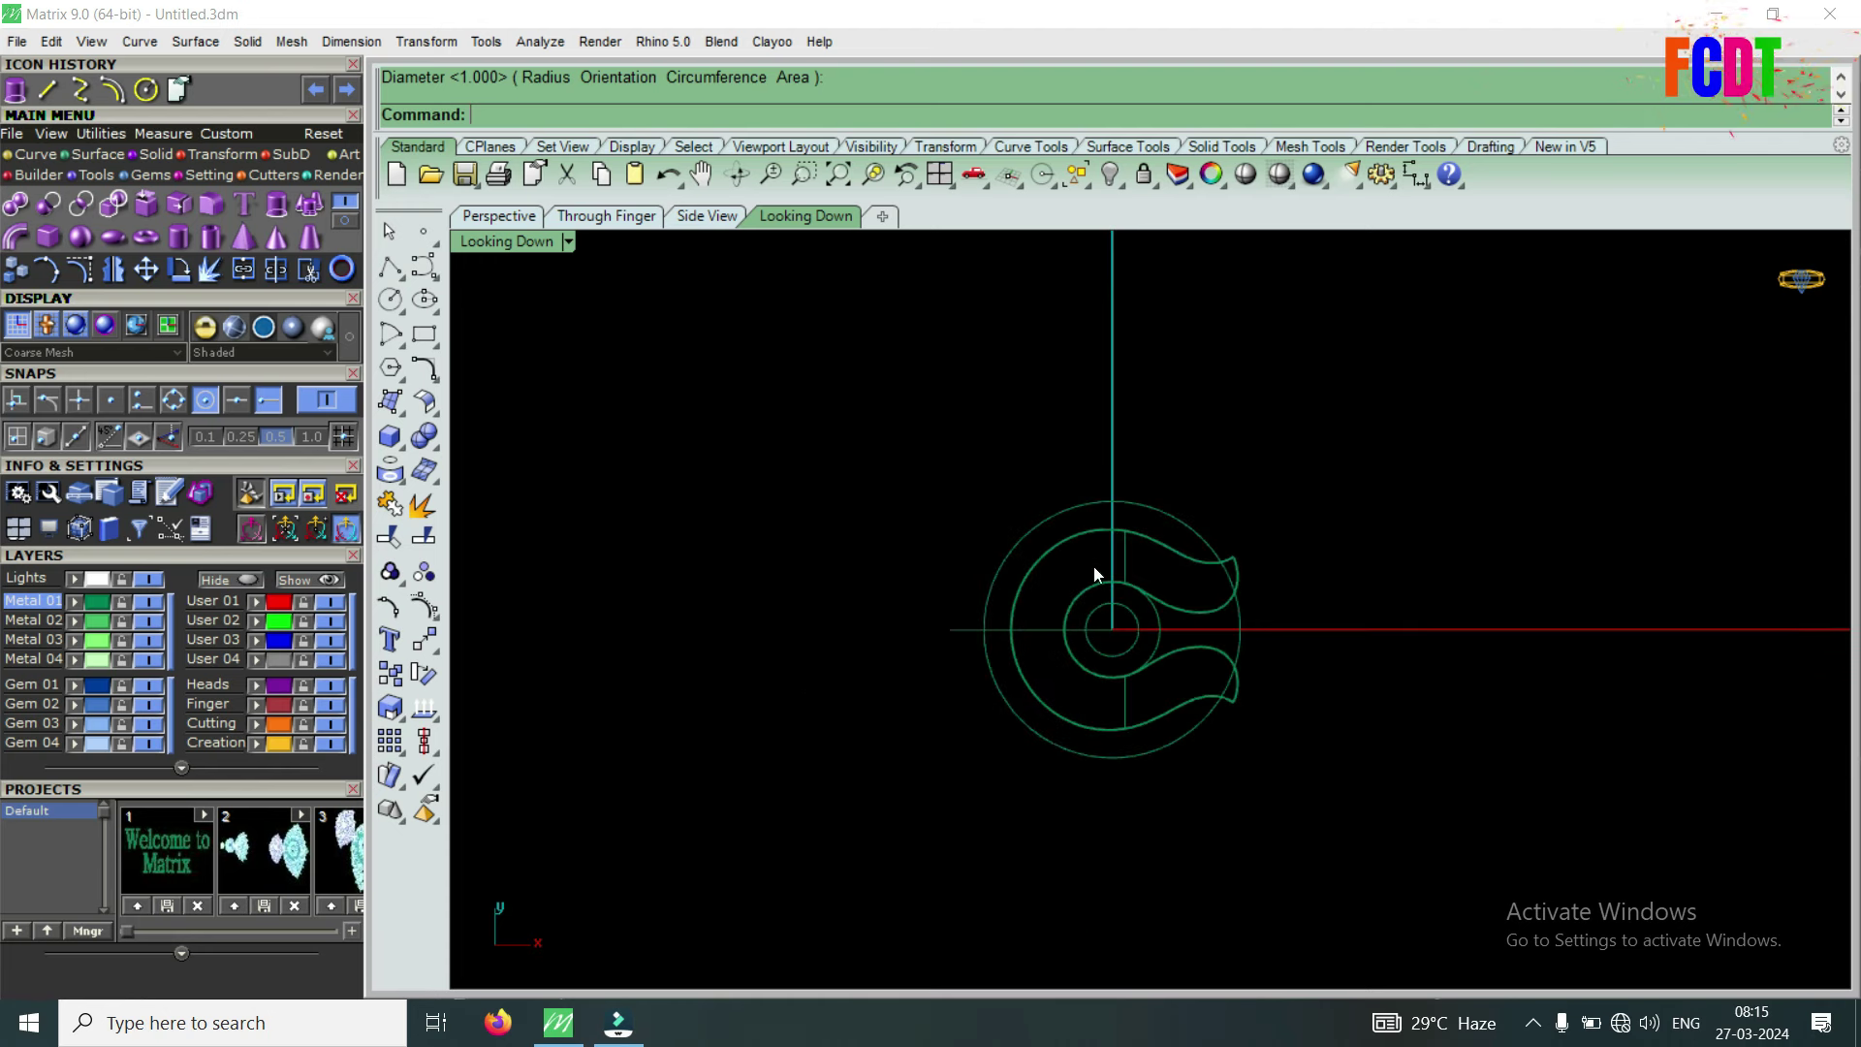
scroll(981, 584, down, 1)
scroll(1082, 630, up, 2)
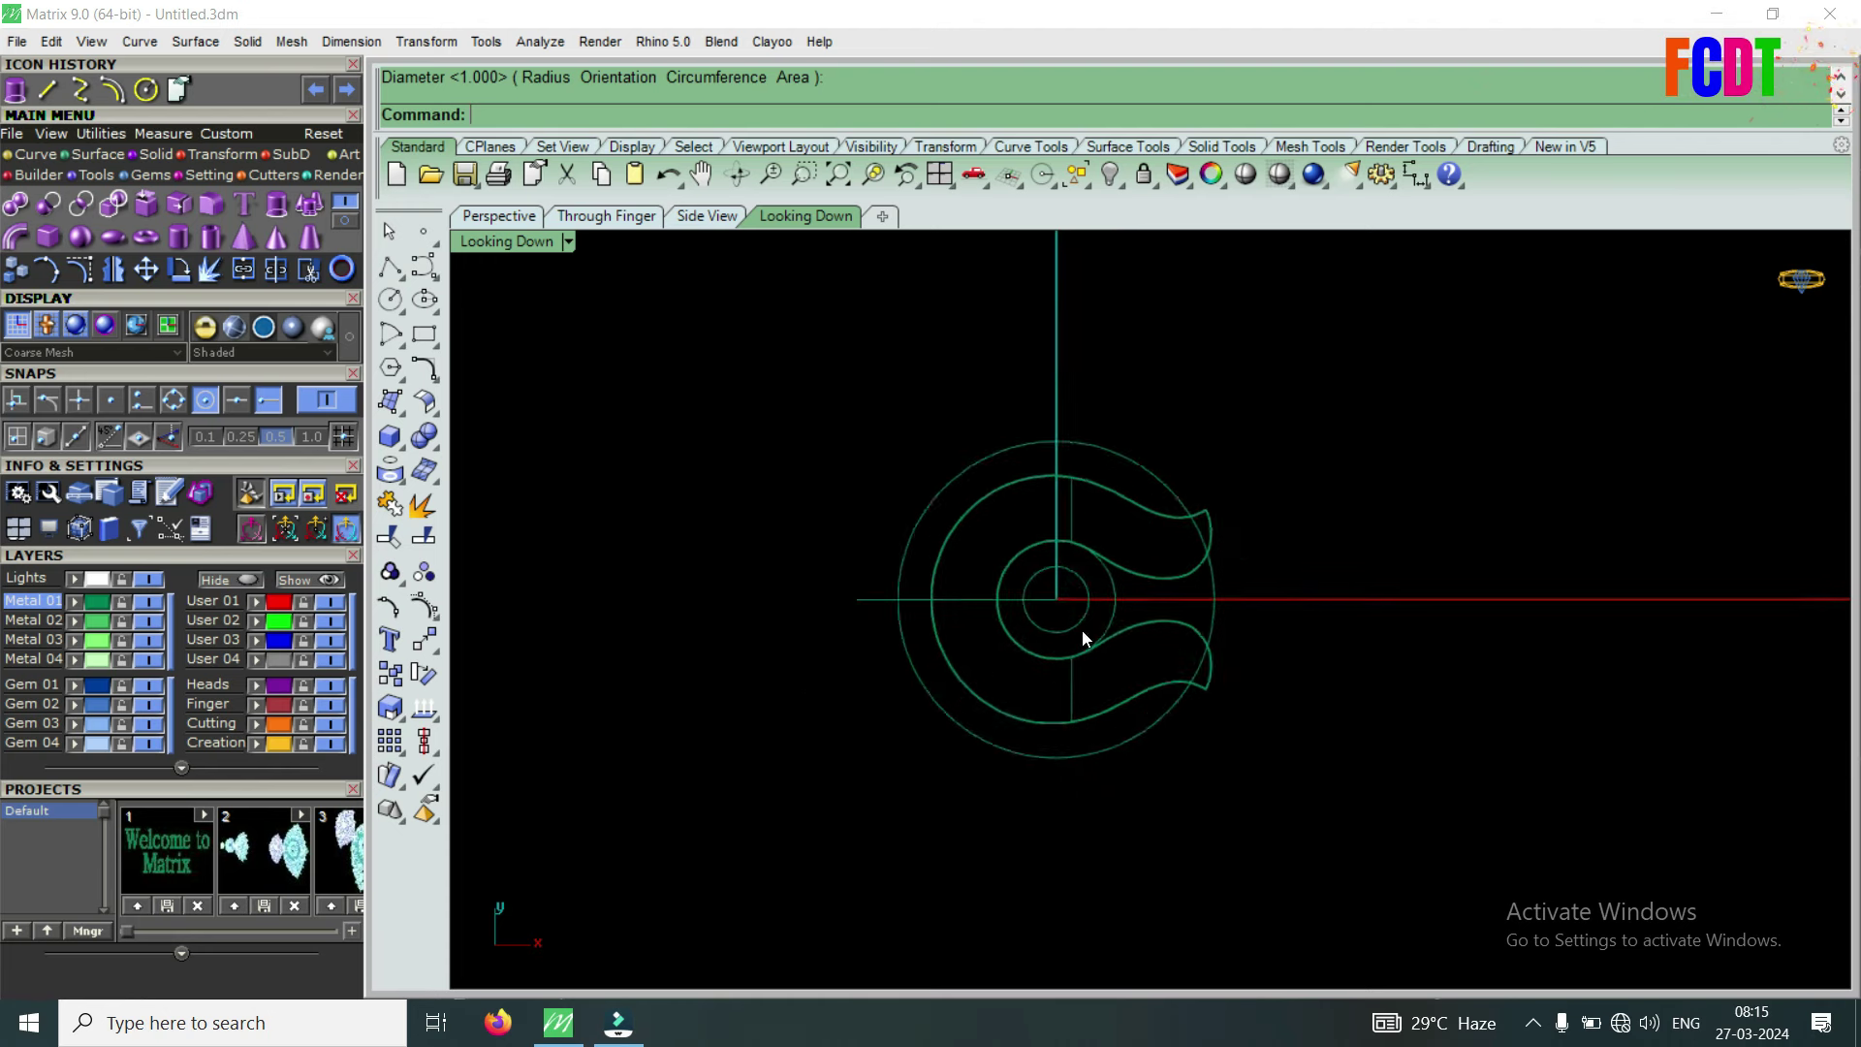
scroll(1033, 606, up, 3)
scroll(1103, 588, down, 3)
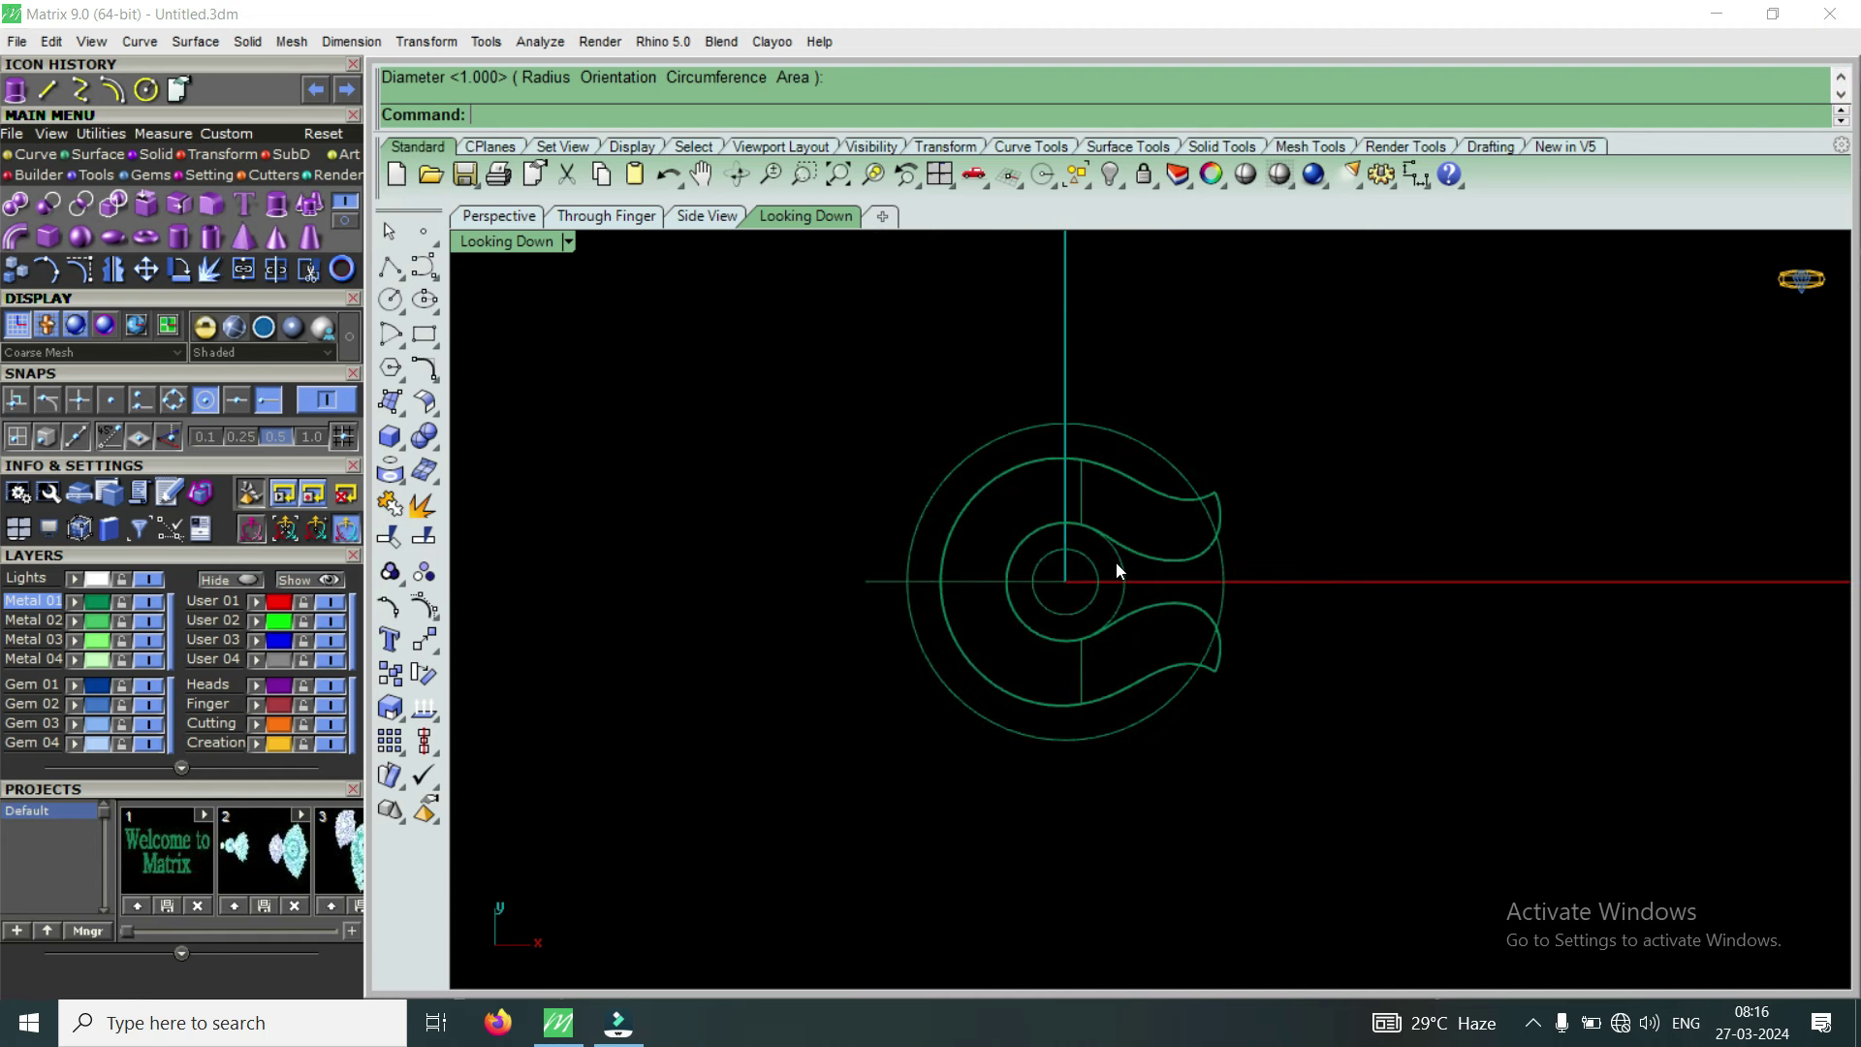
scroll(1118, 569, down, 2)
drag(877, 411, 1242, 701)
scroll(1344, 542, down, 2)
drag(1289, 565, 1045, 623)
scroll(990, 607, up, 2)
scroll(969, 572, up, 3)
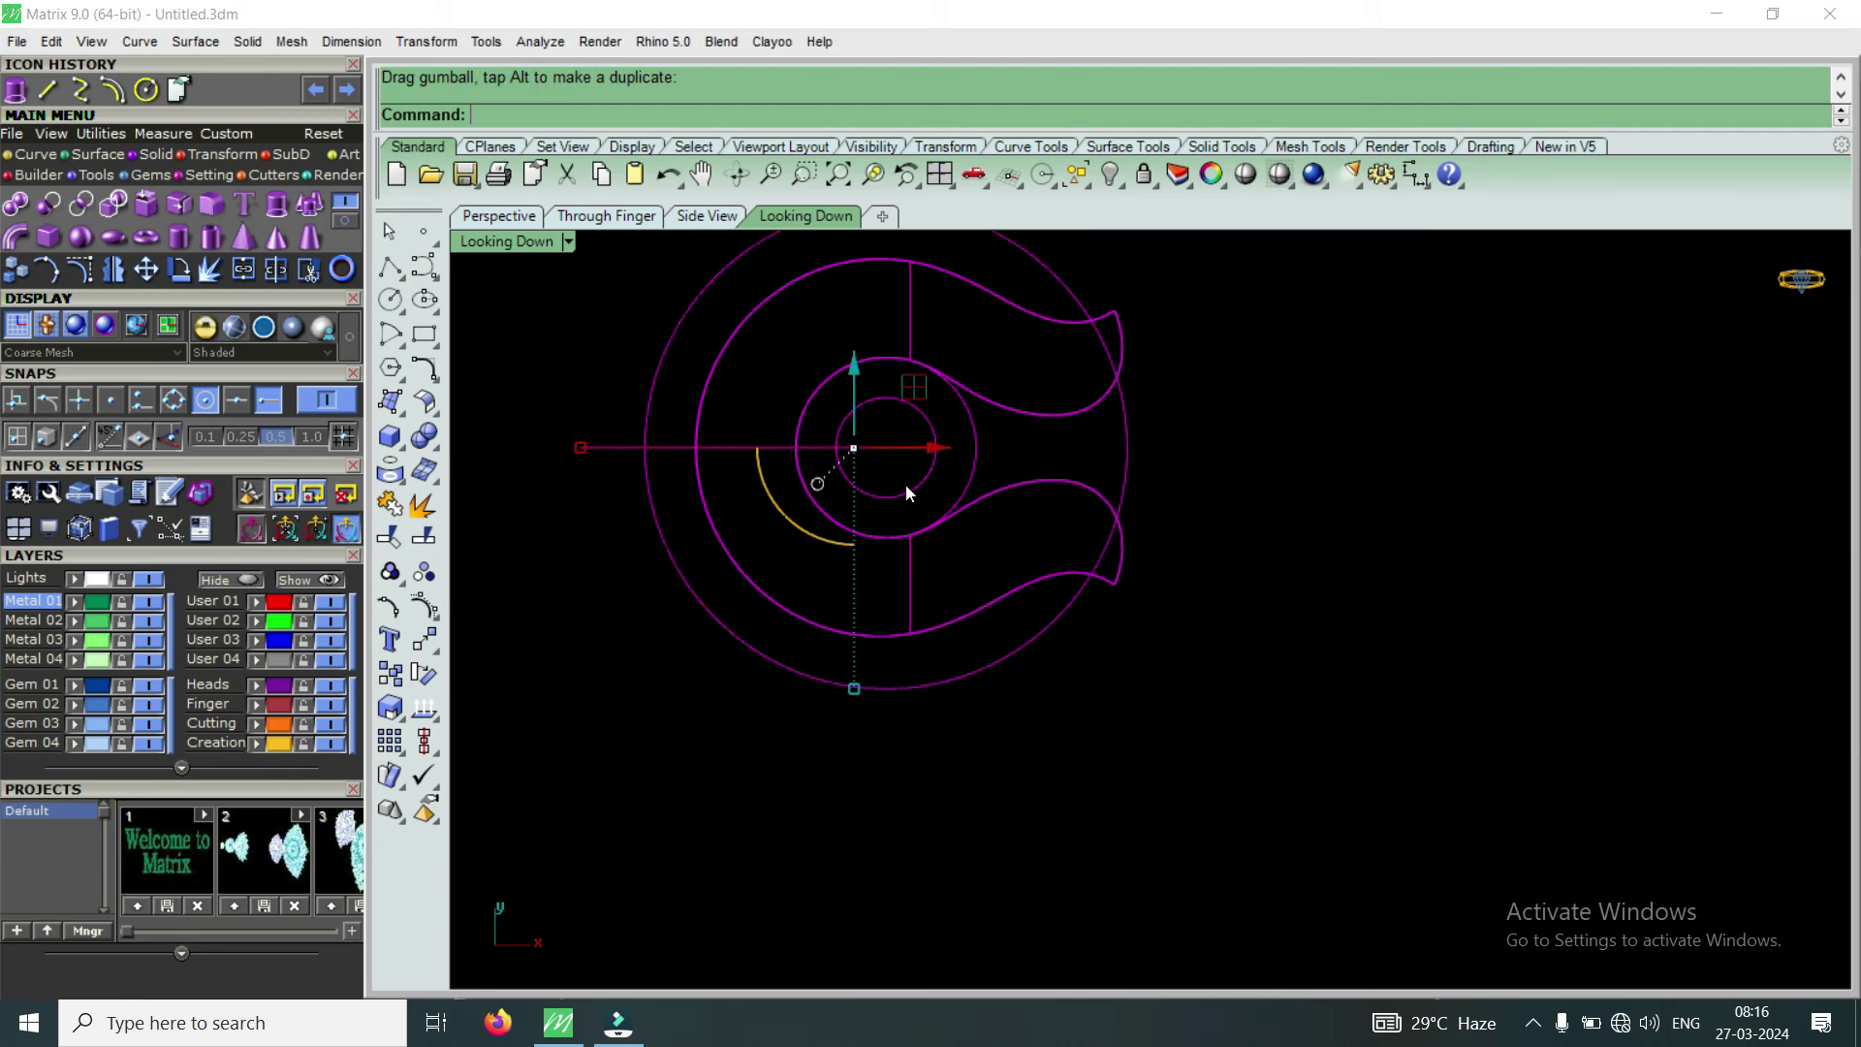
Select only the inner circle to inspect it, then clear the selection
click(907, 492)
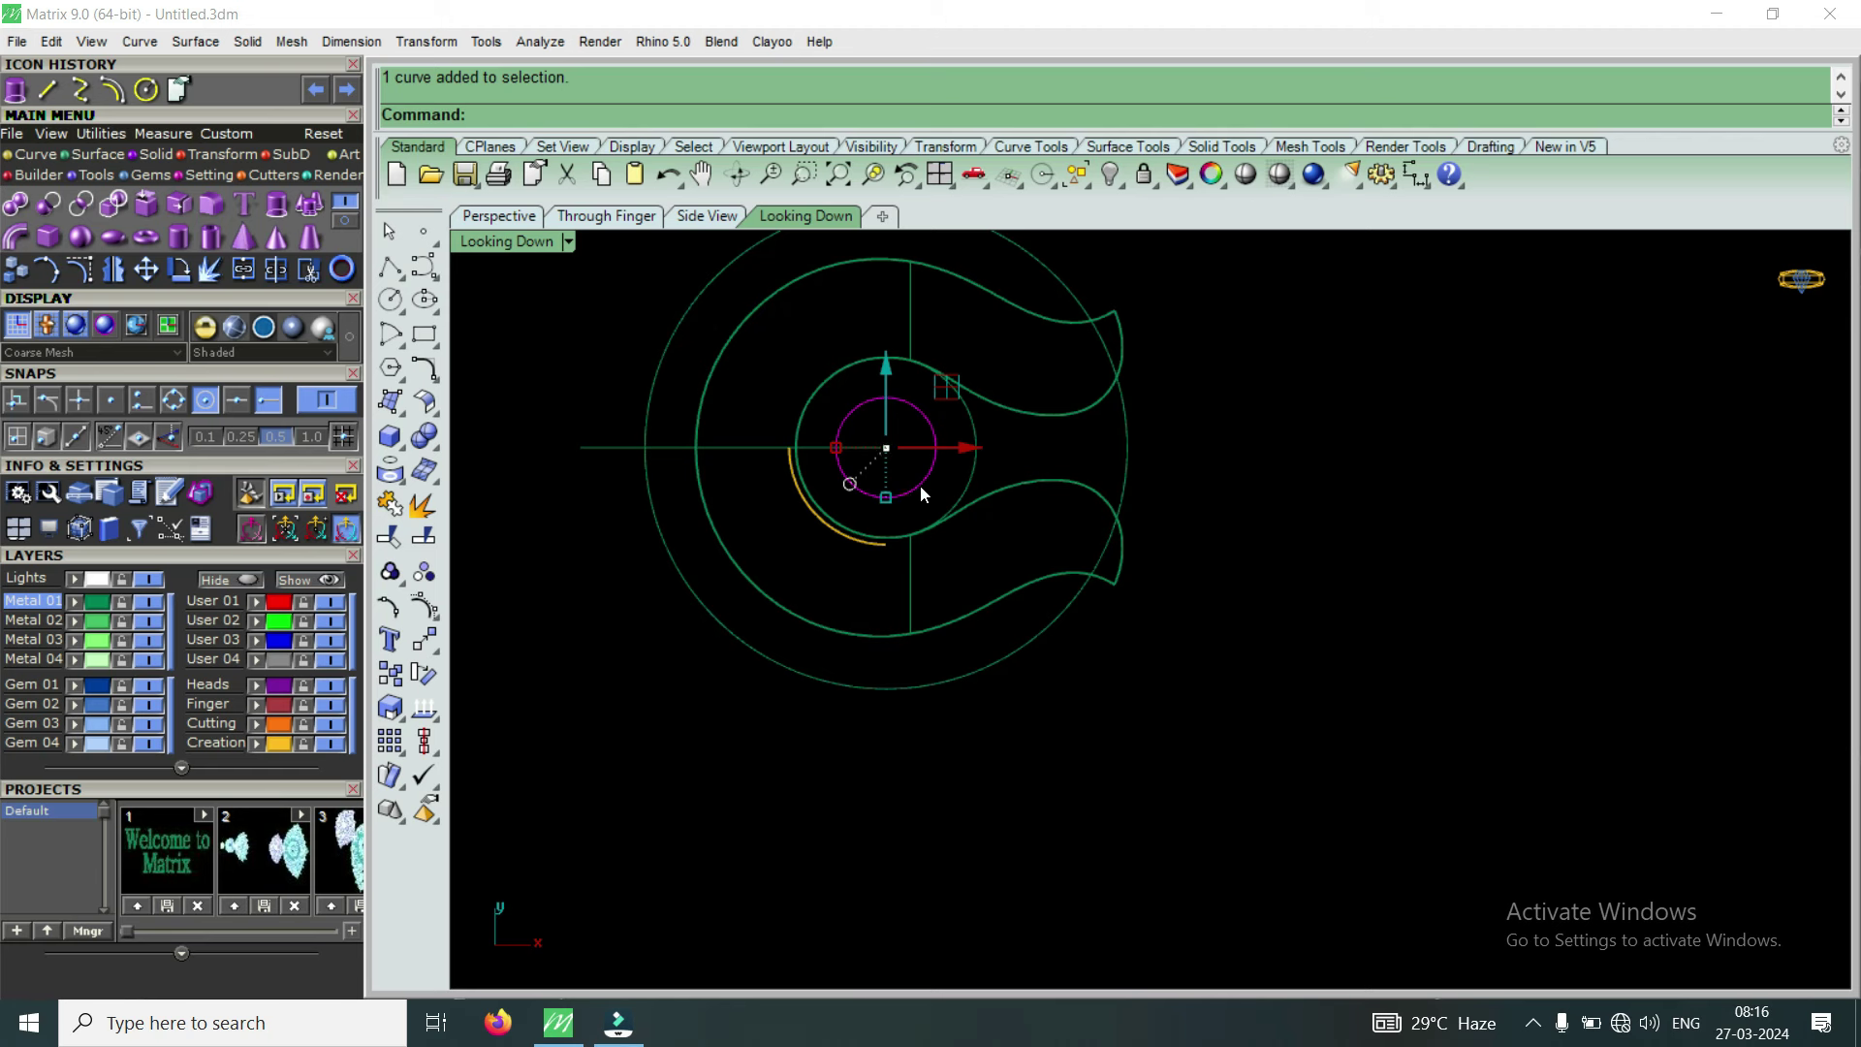
scroll(921, 486, down, 2)
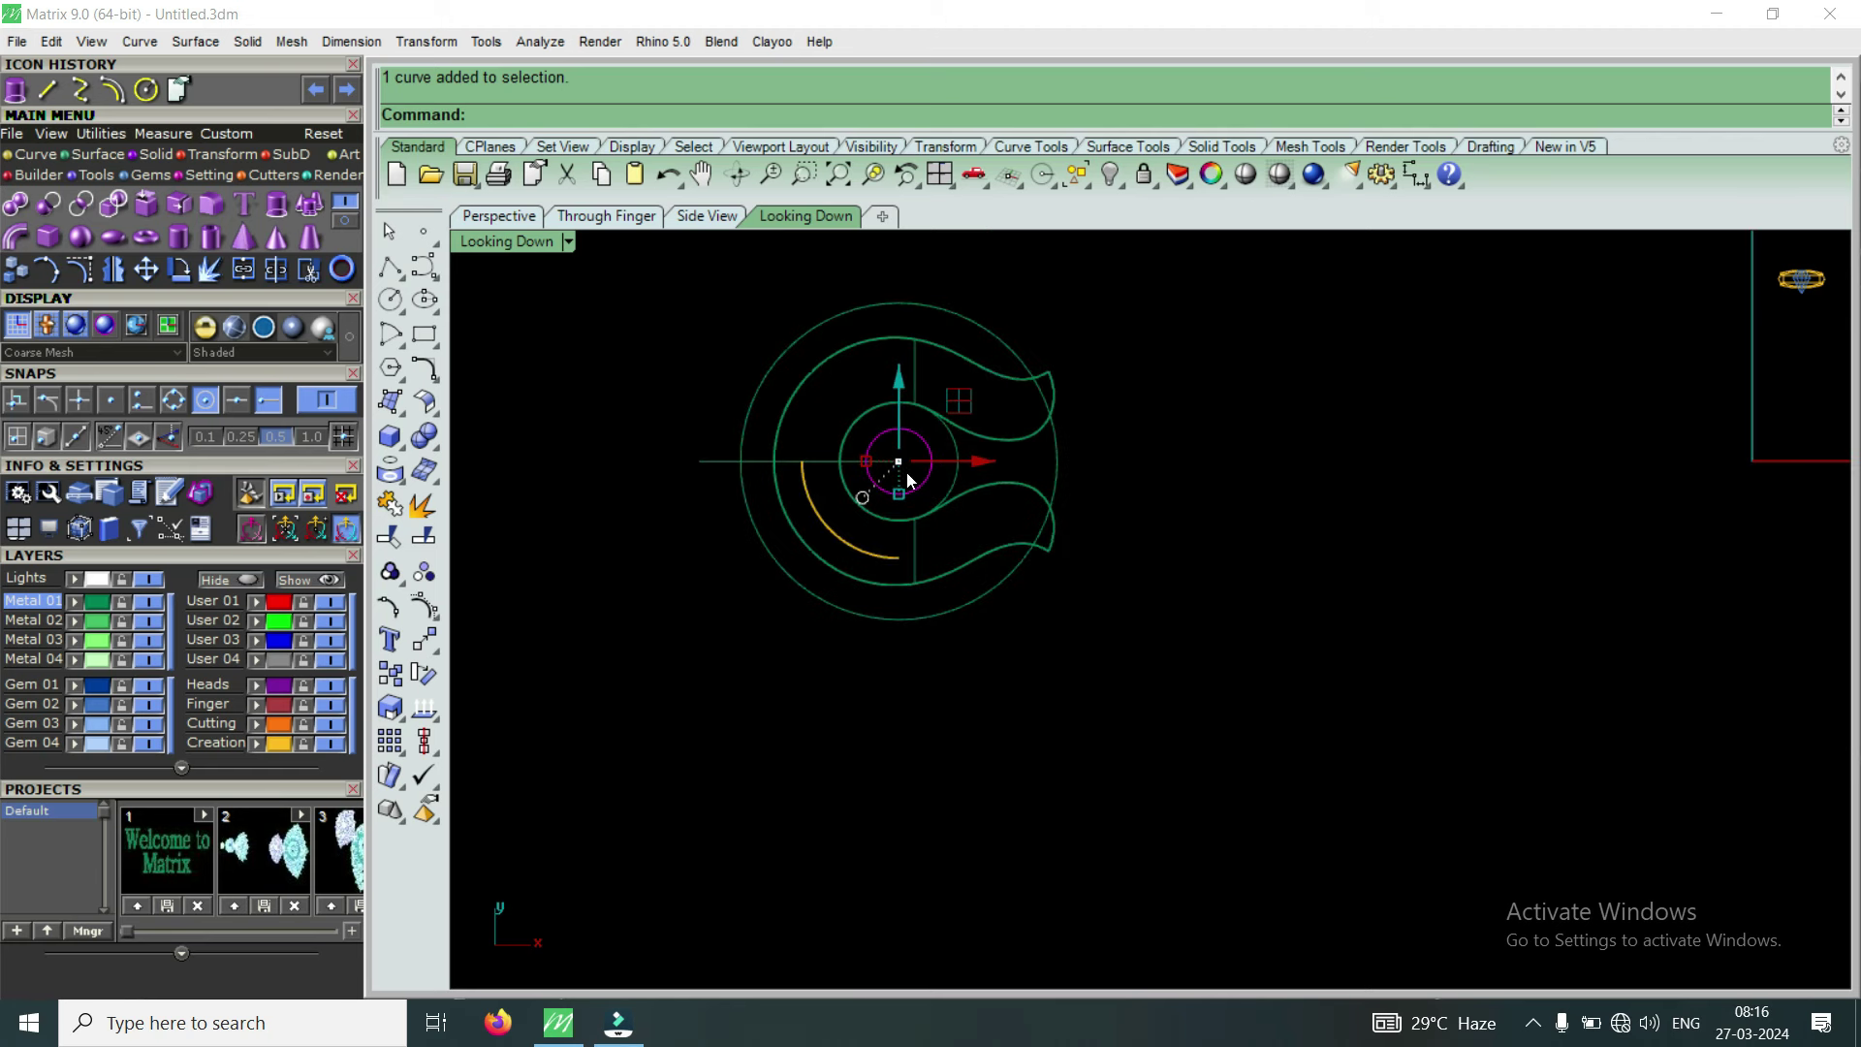
scroll(916, 482, up, 2)
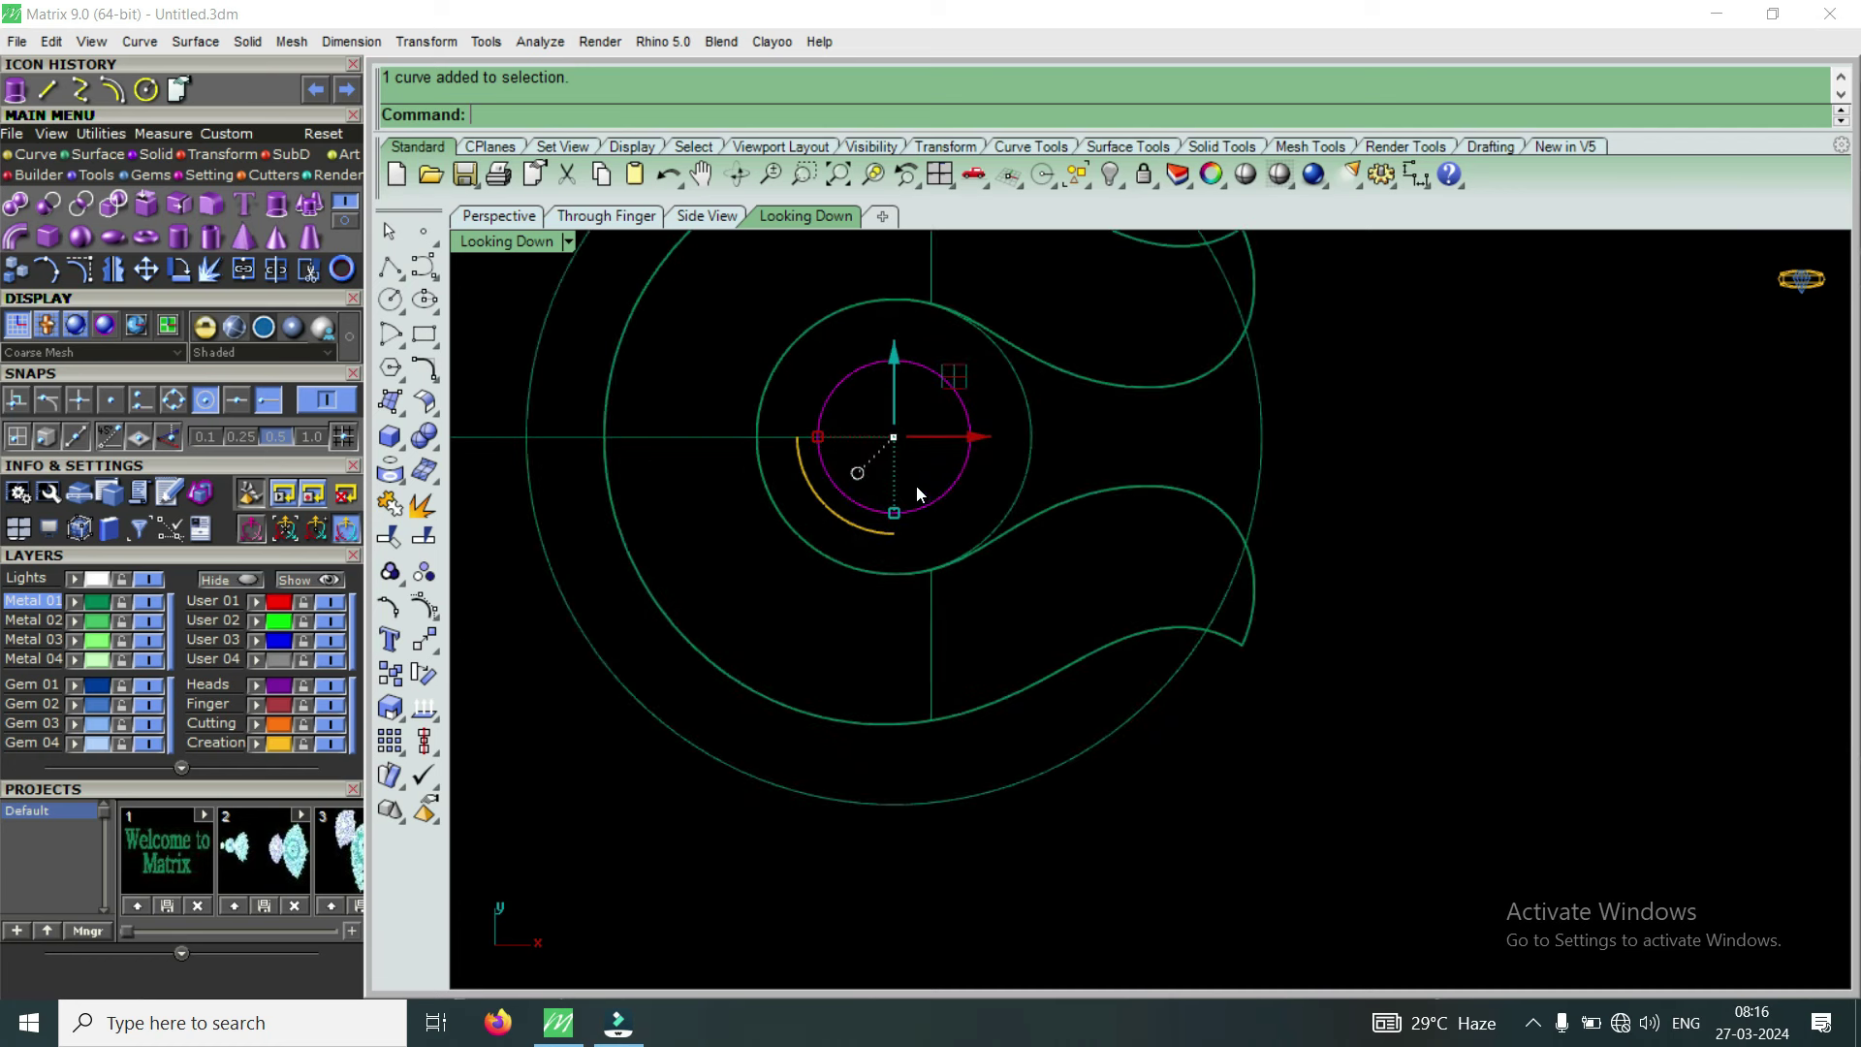
scroll(1086, 484, down, 2)
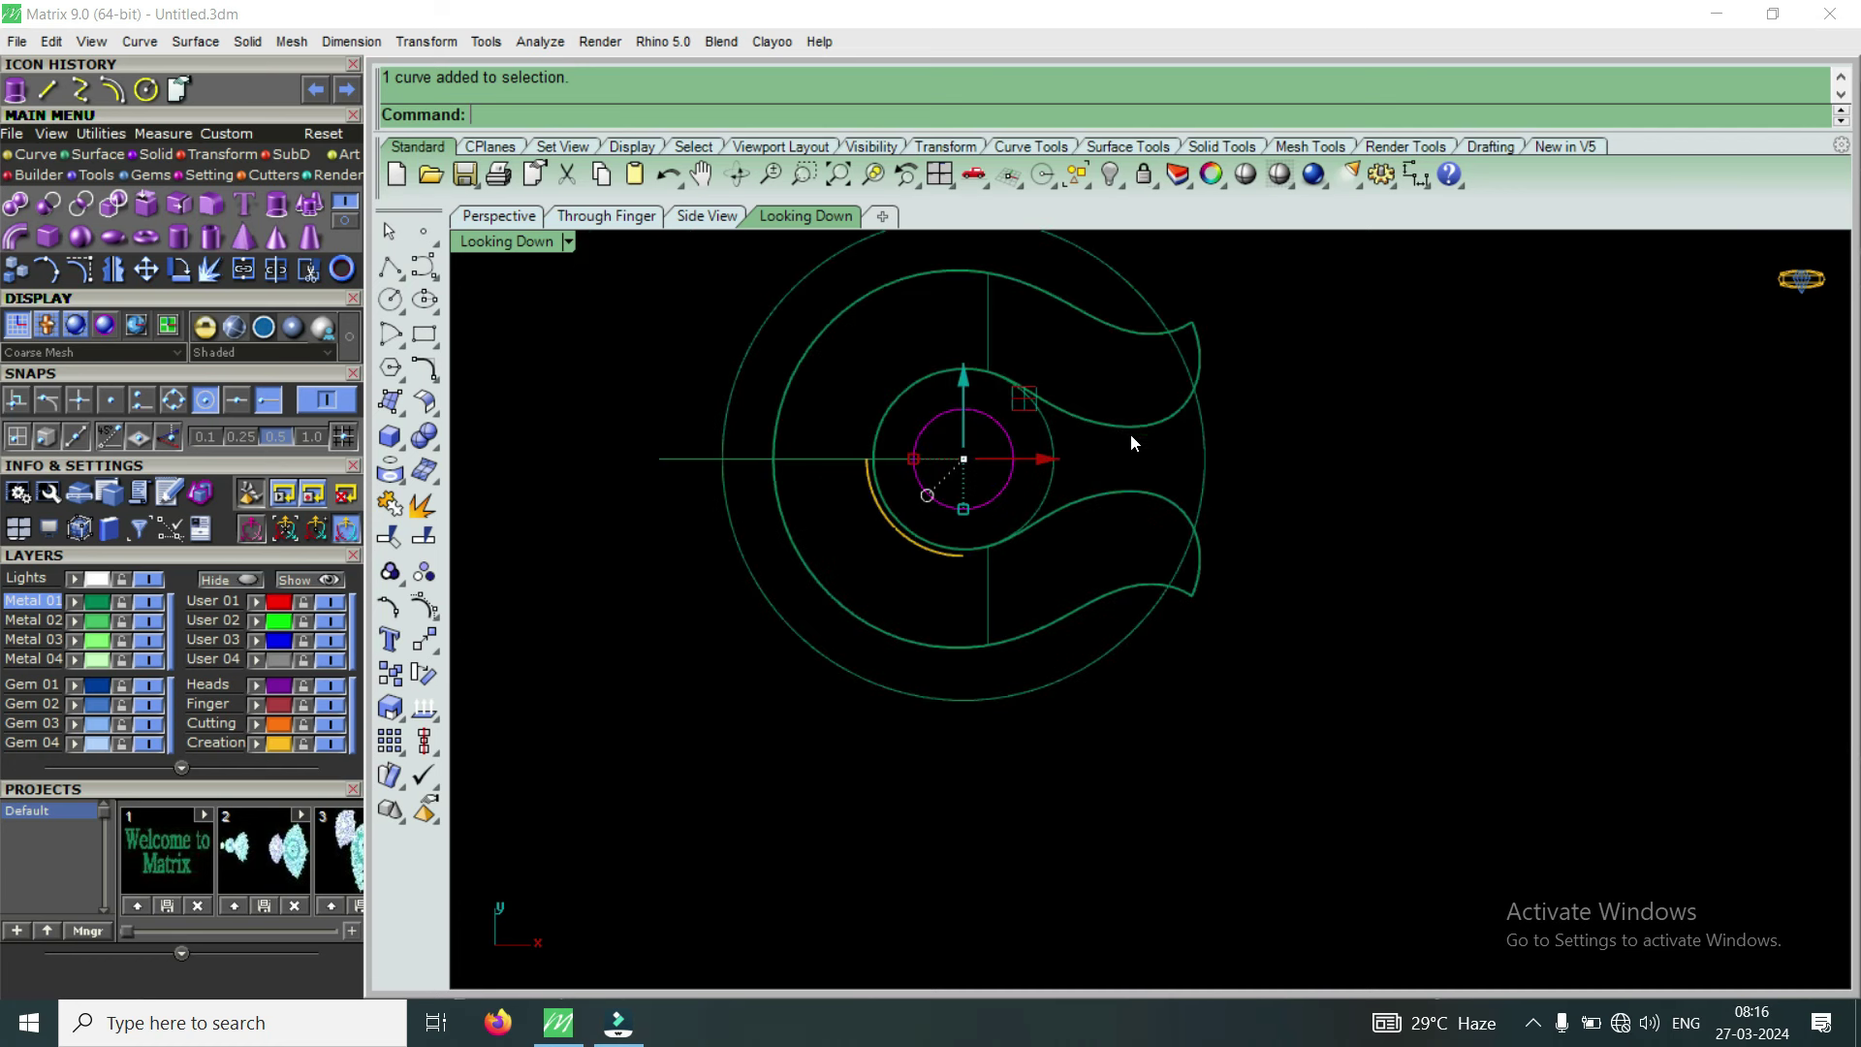
scroll(1066, 481, down, 3)
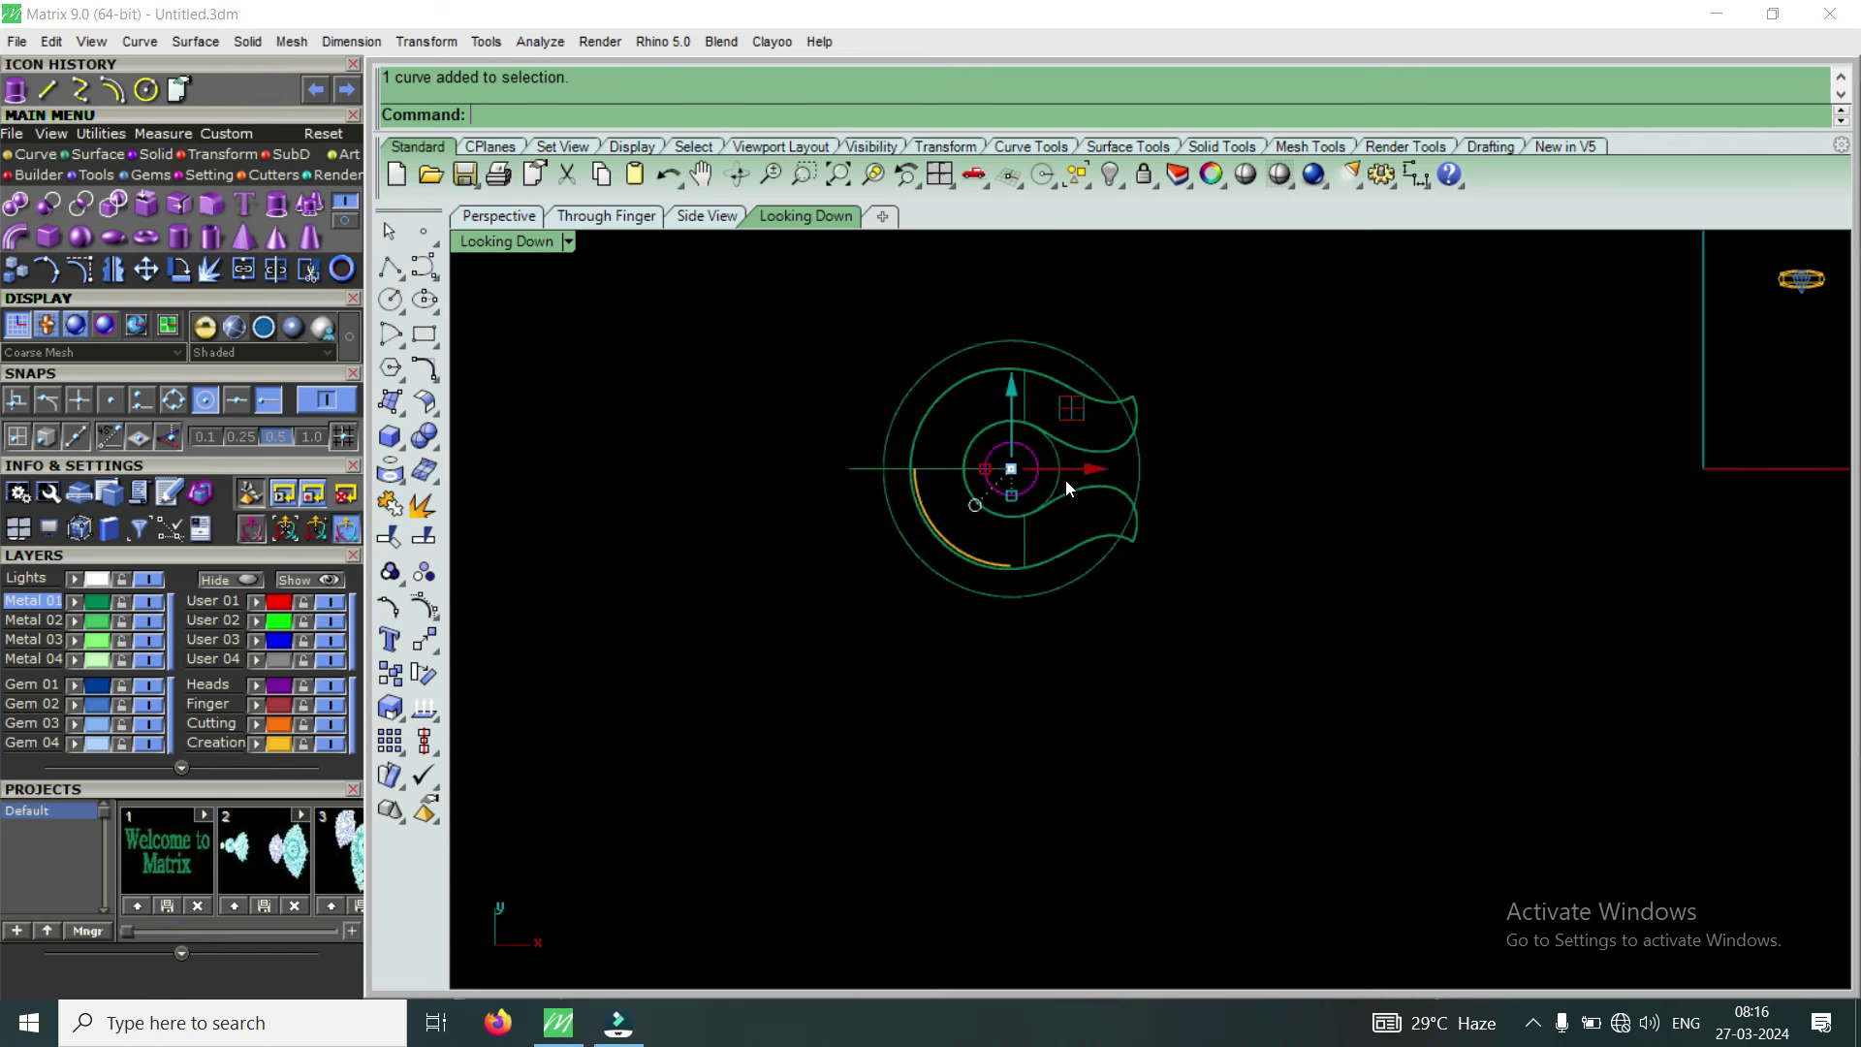
scroll(1066, 478, down, 2)
key(Escape)
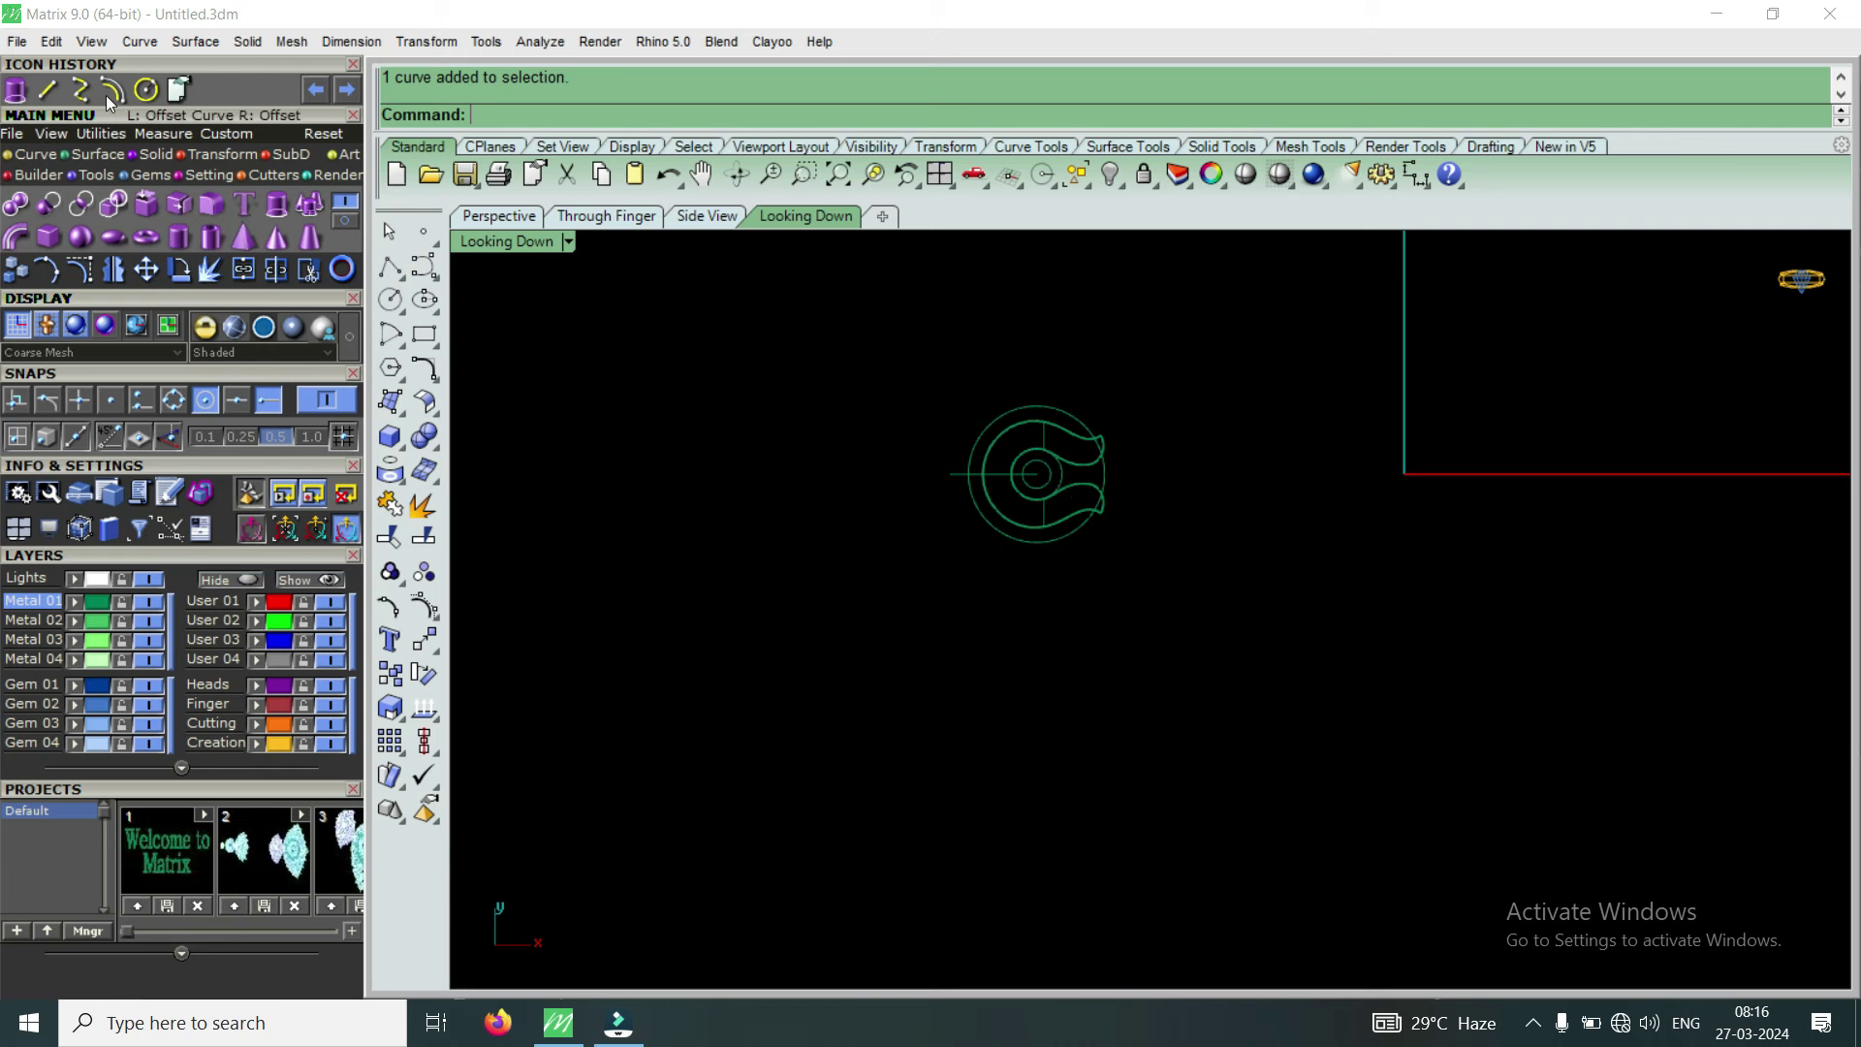
click(44, 155)
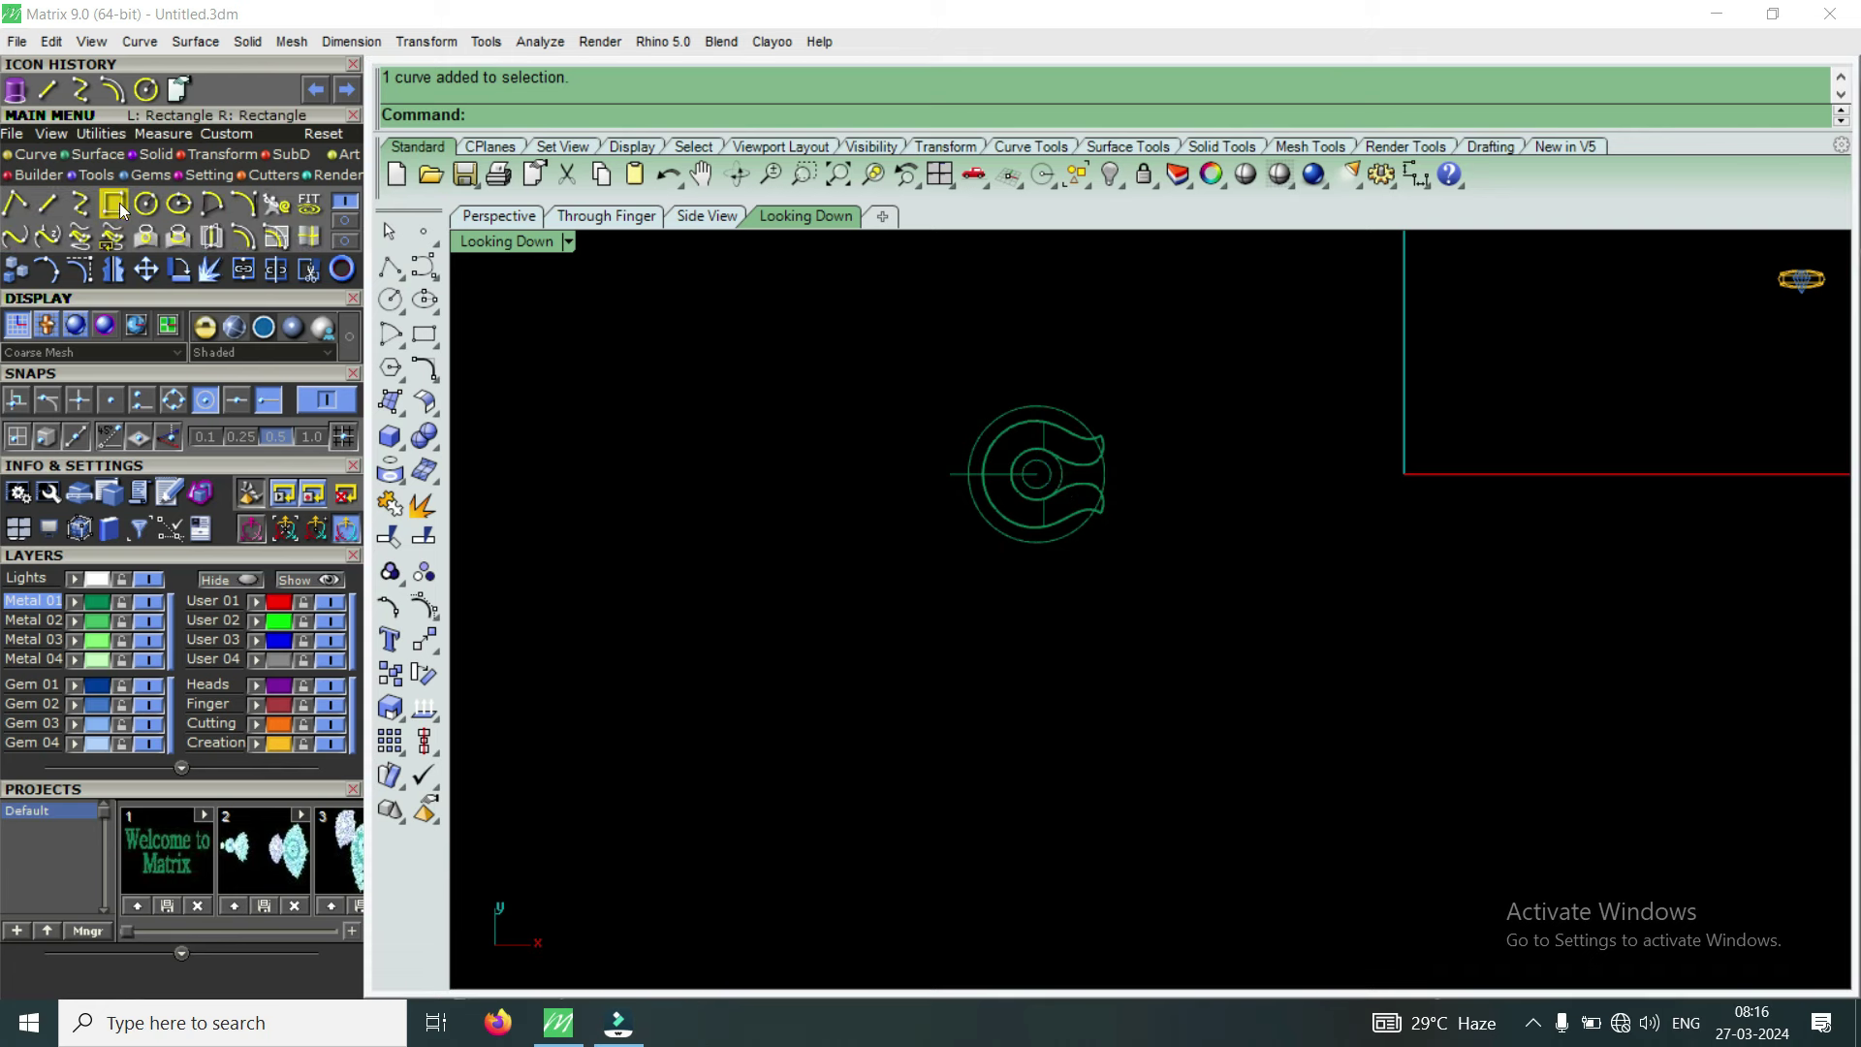
Start a diameter ellipse at the origin, entering 15 then 10 for the first axis
click(174, 206)
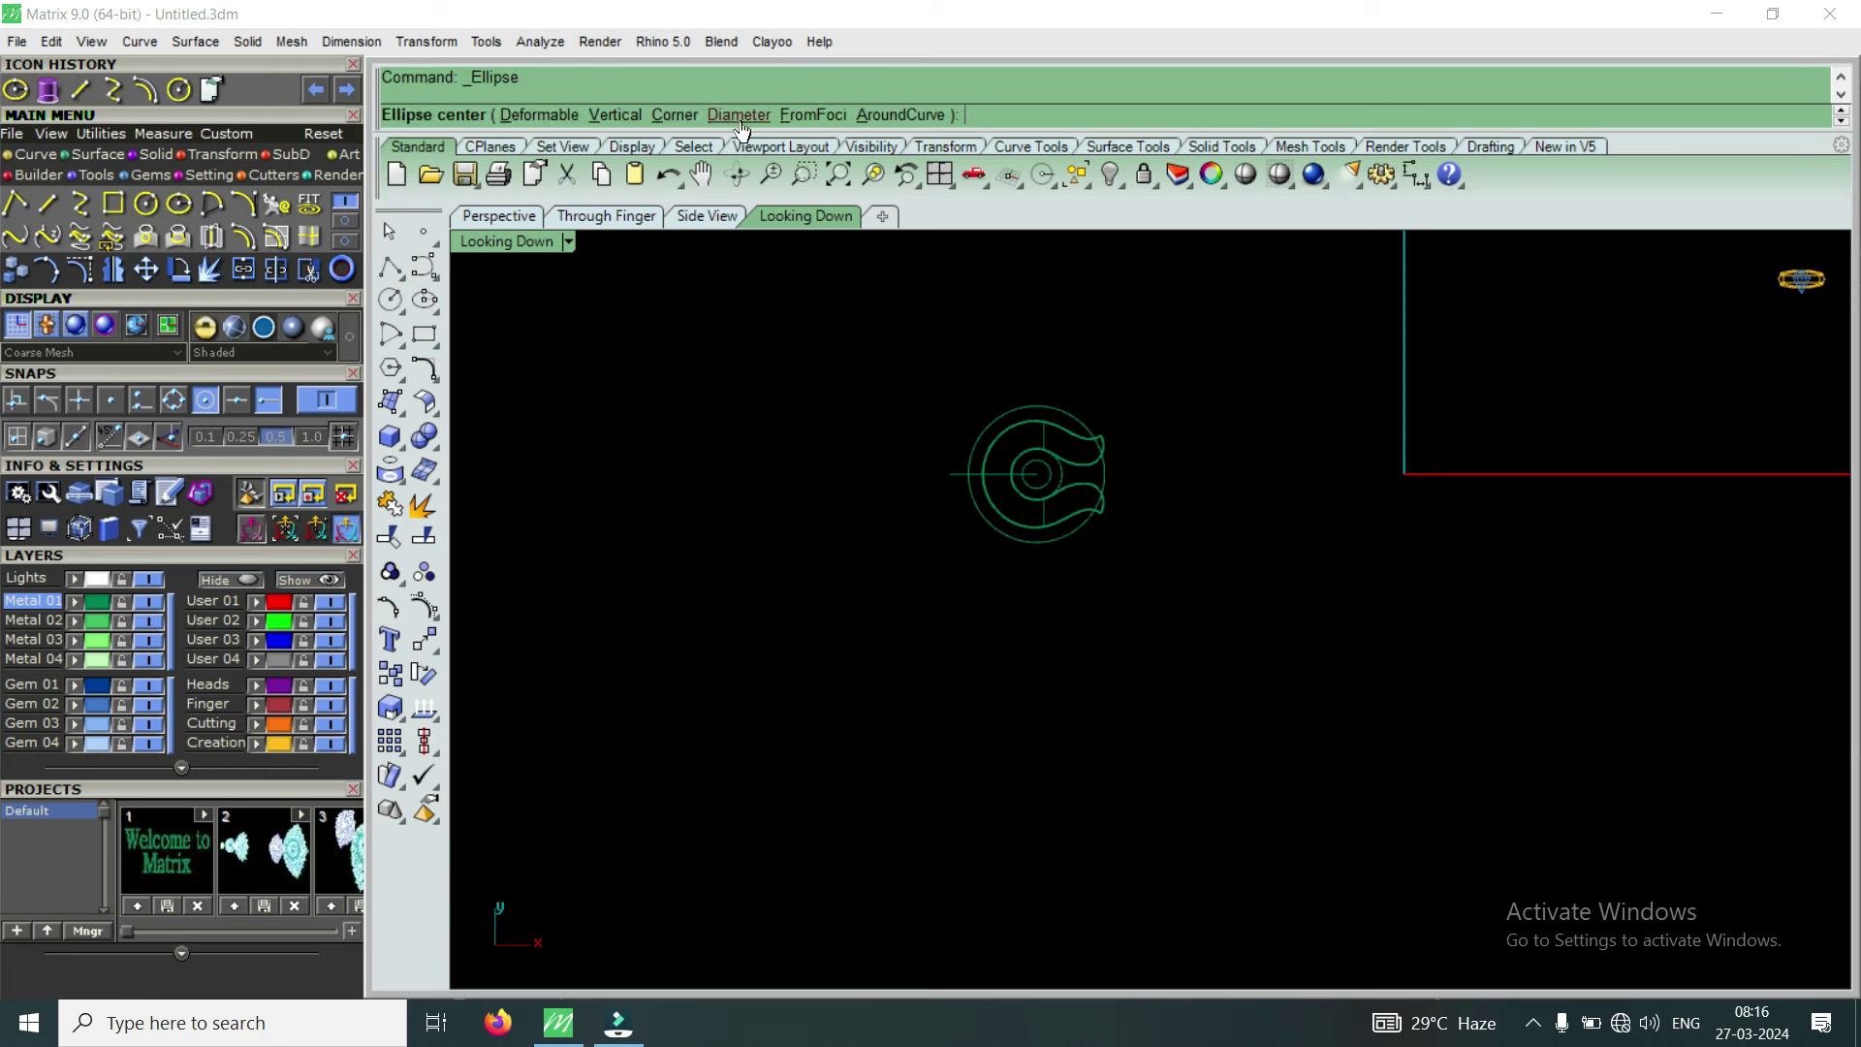
click(739, 116)
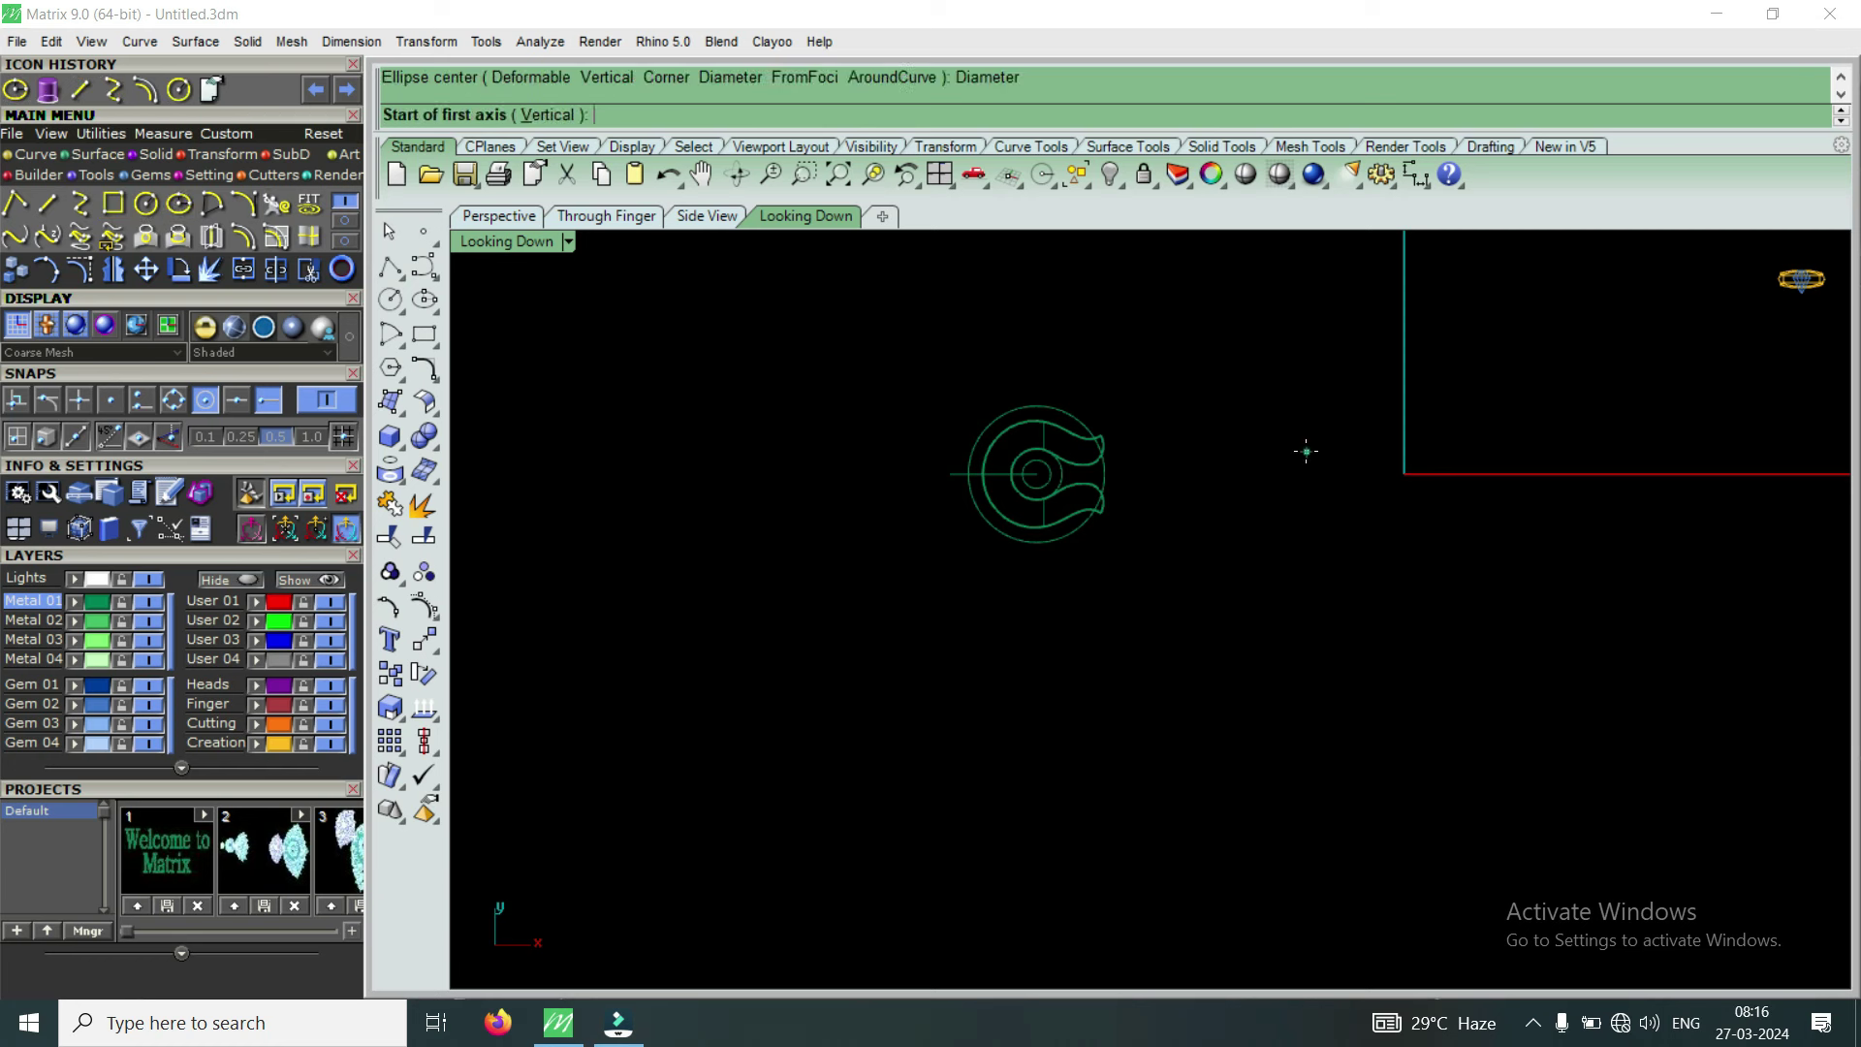
text(0)
key(Return)
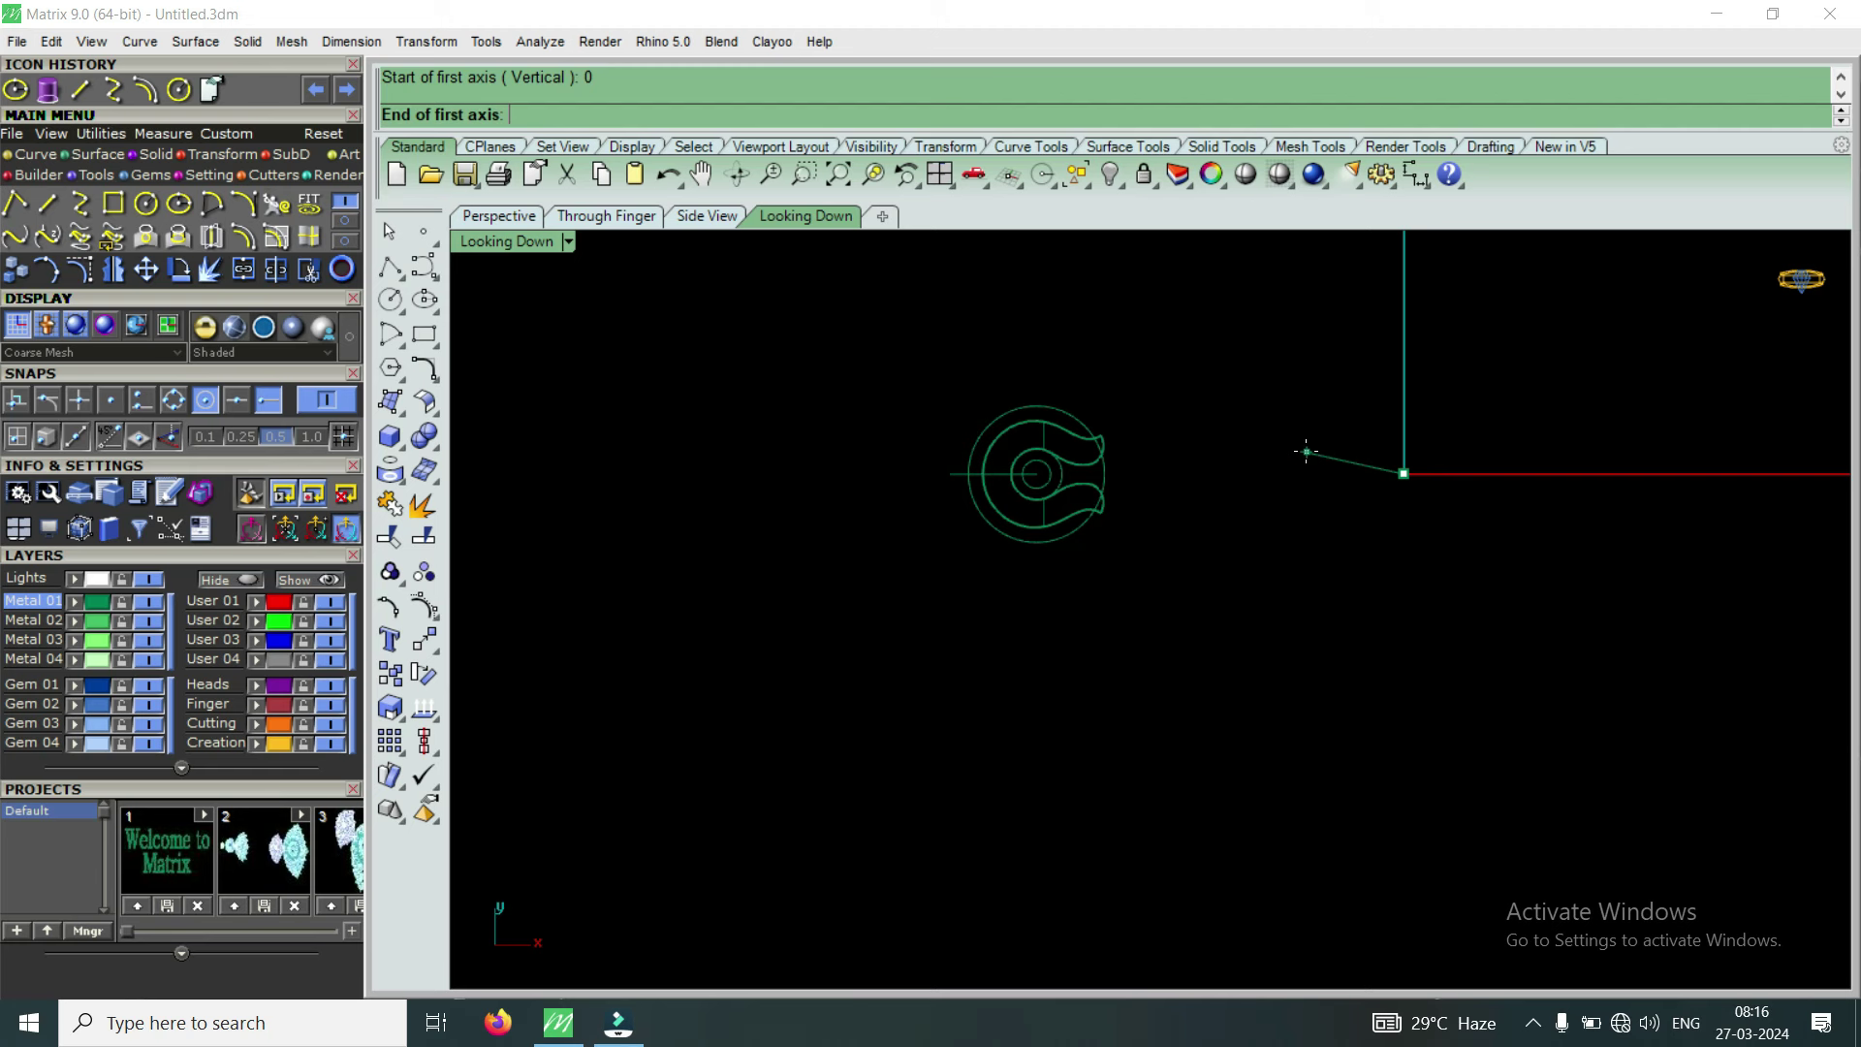
text(15)
key(Return)
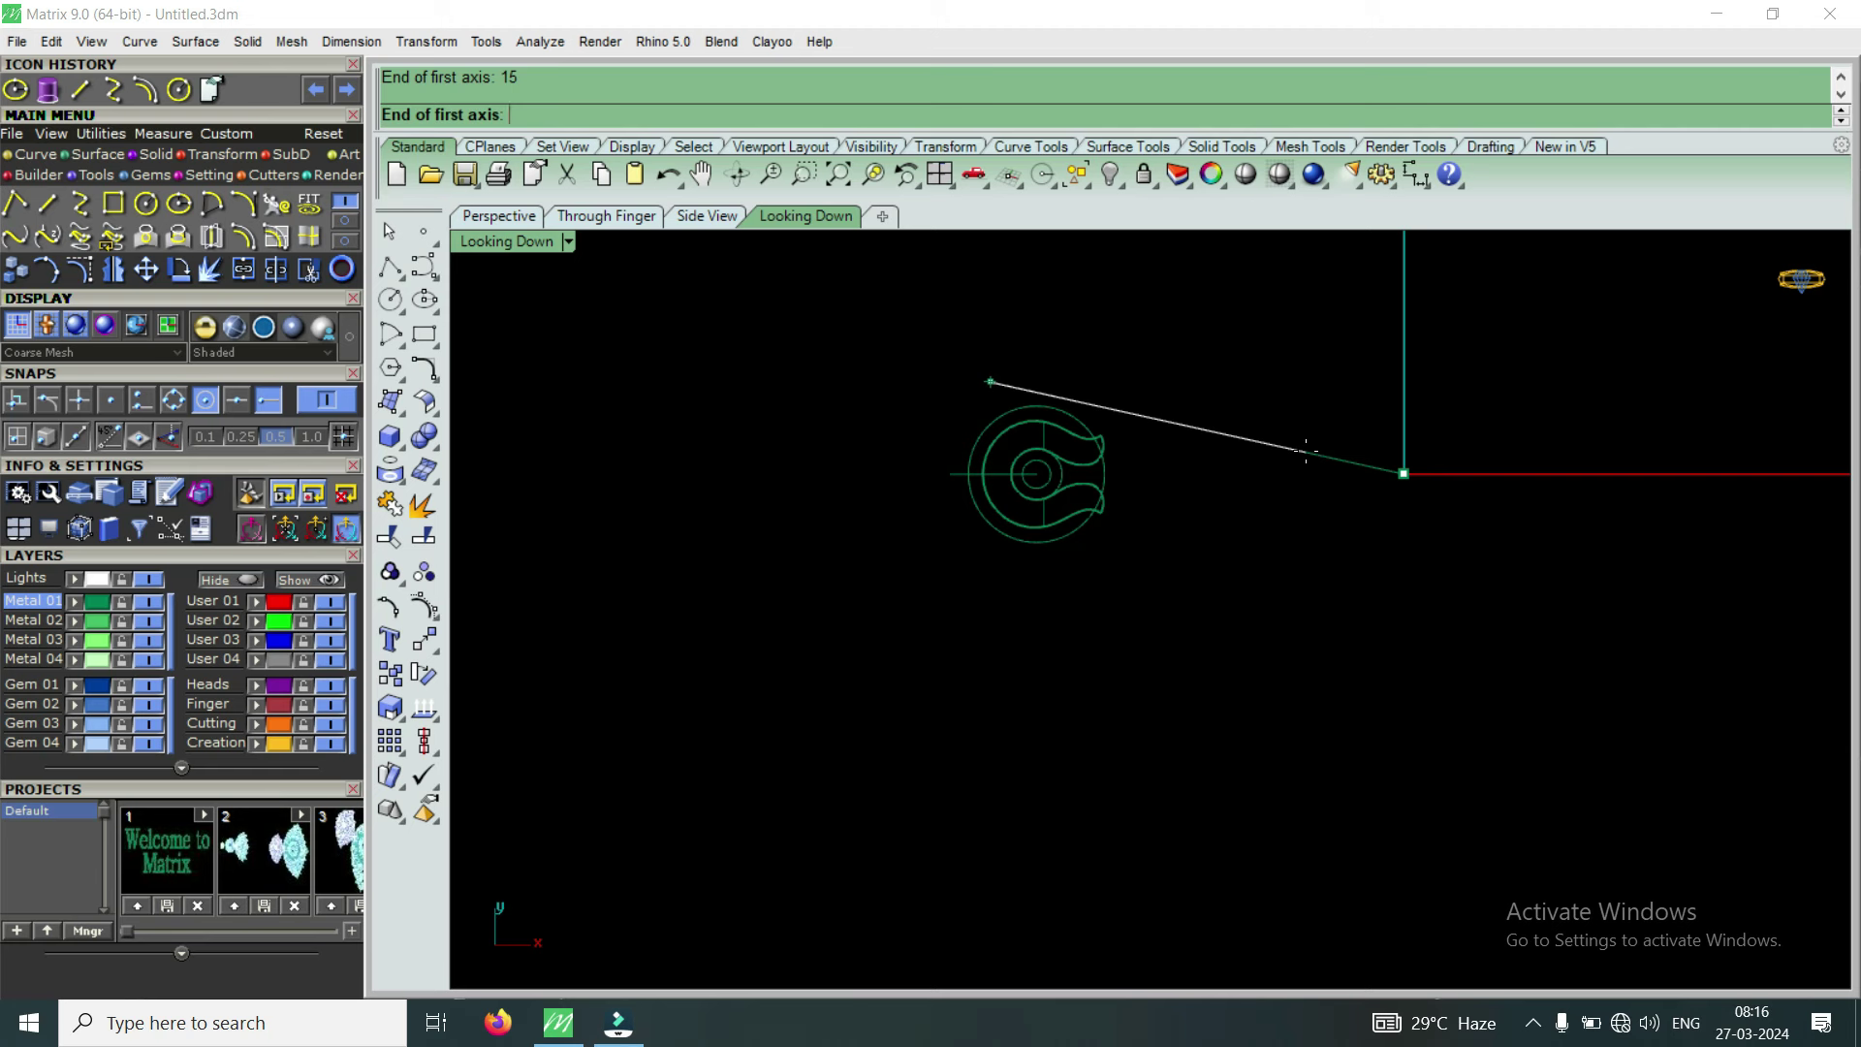
text(10)
key(Return)
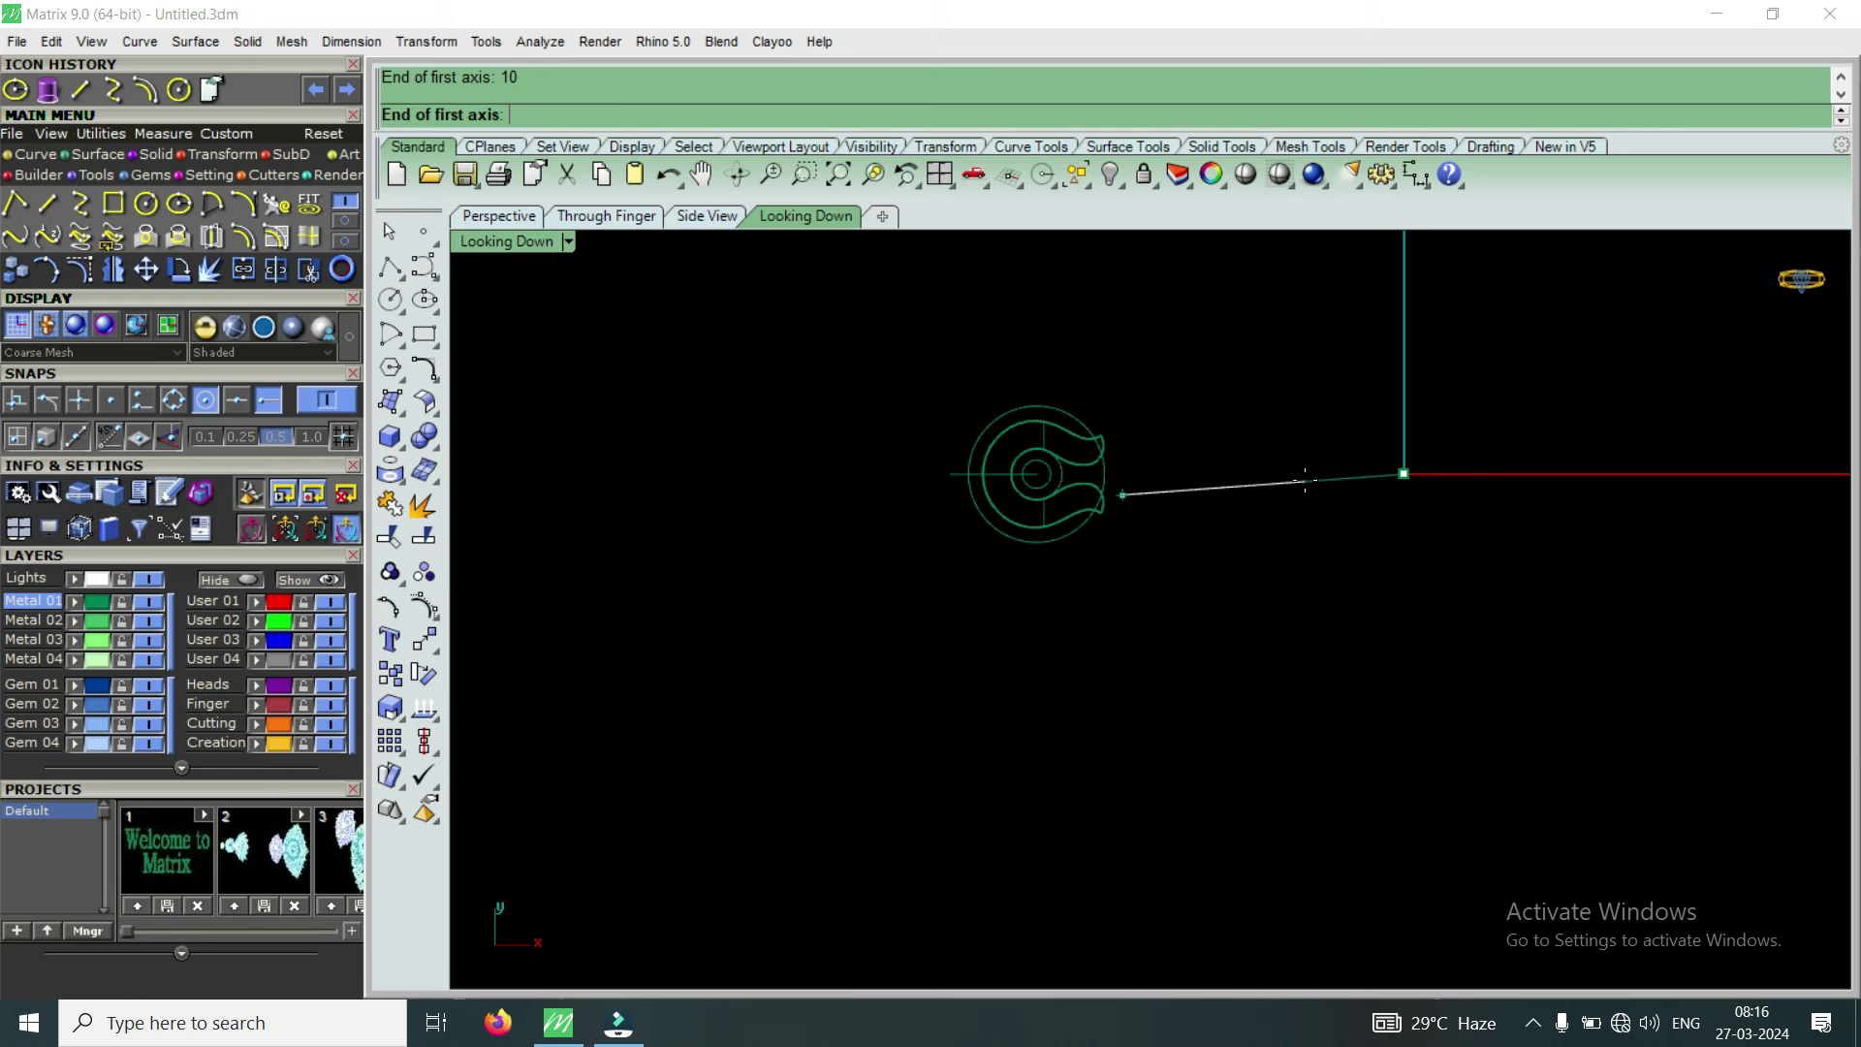
Fix the first axis, set the second axis to 10, then cancel and restart Ellipse
click(1279, 473)
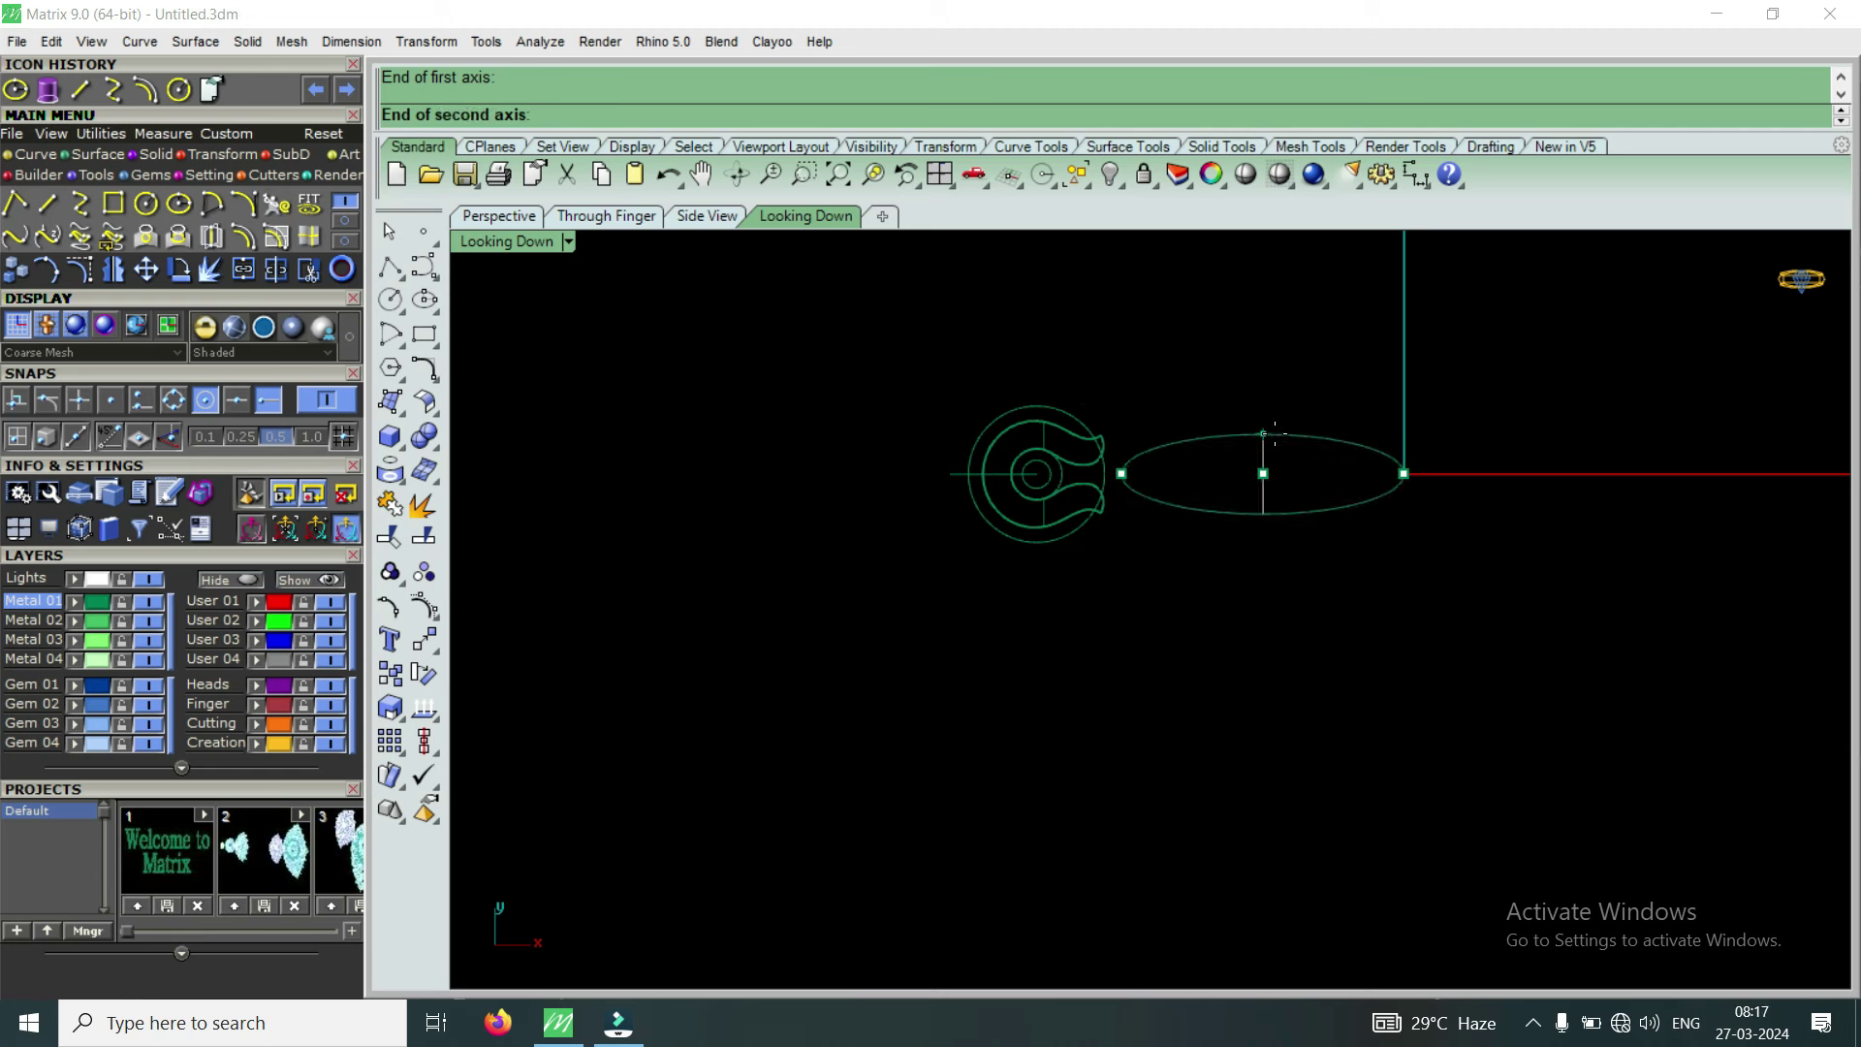
text(10)
key(Return)
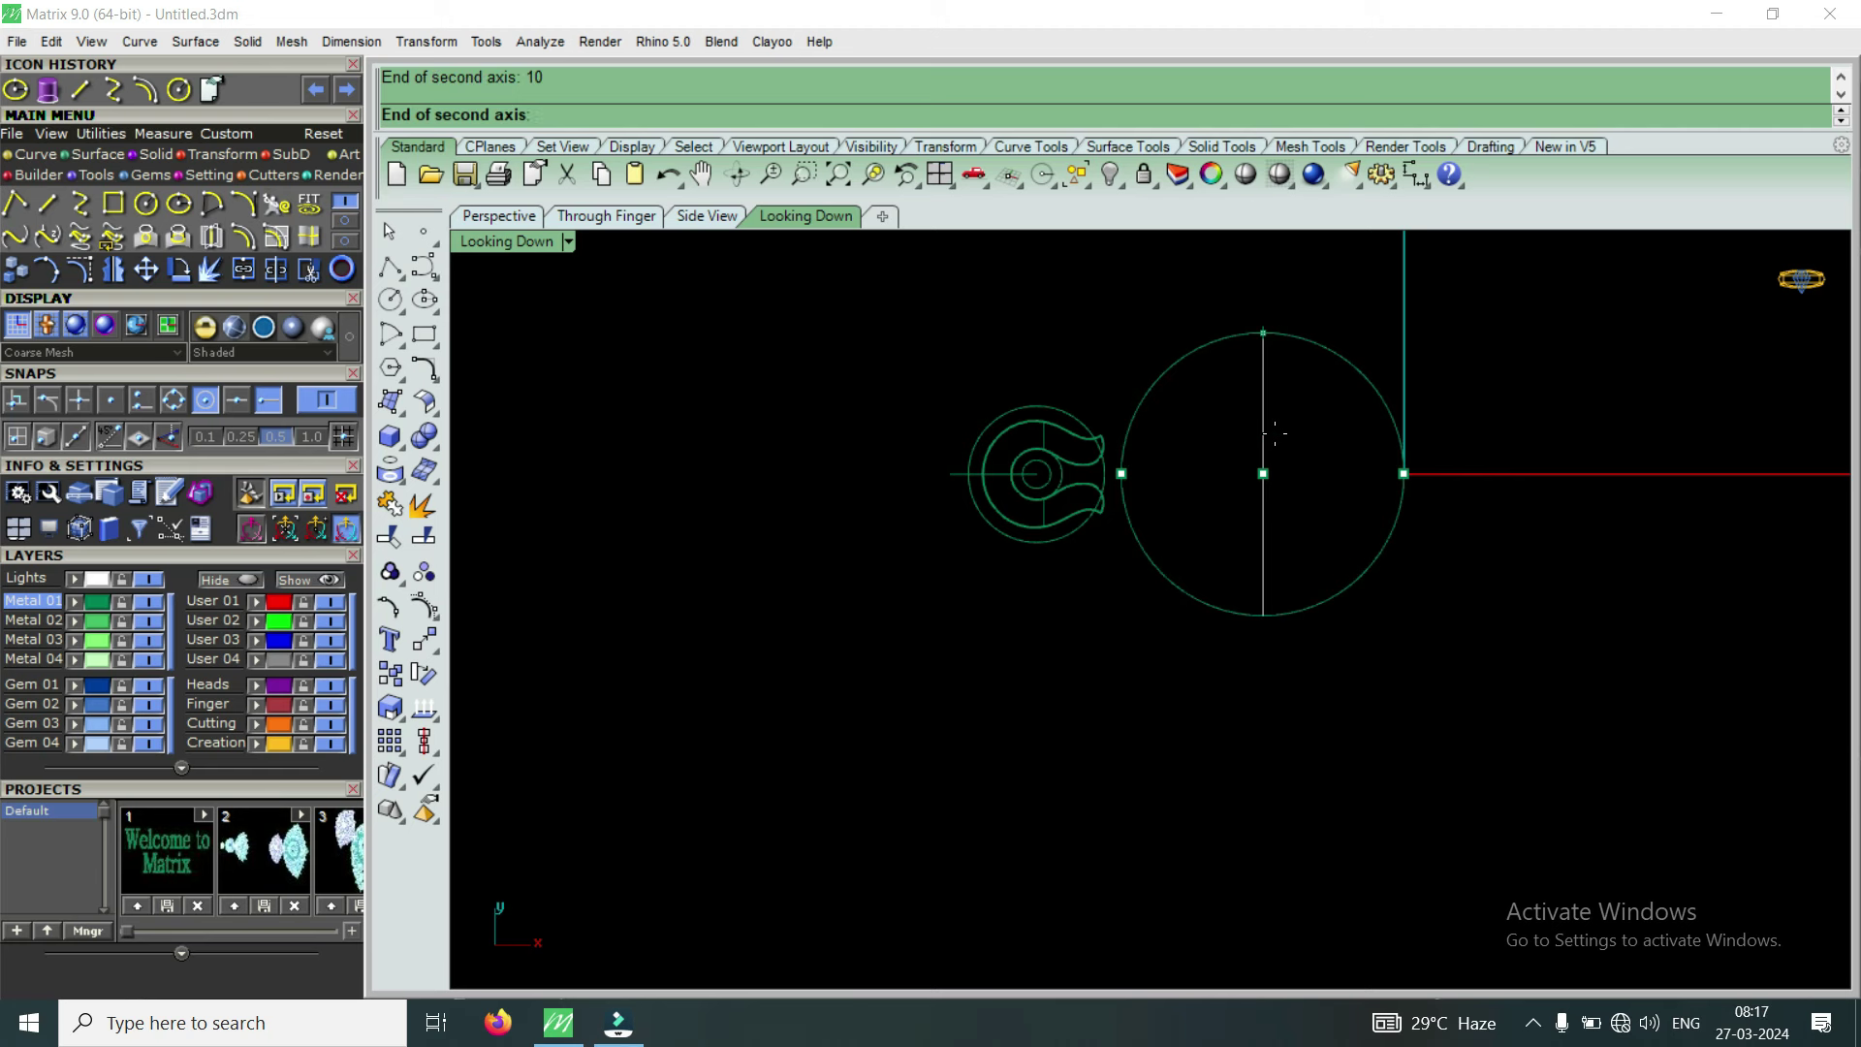
key(Escape)
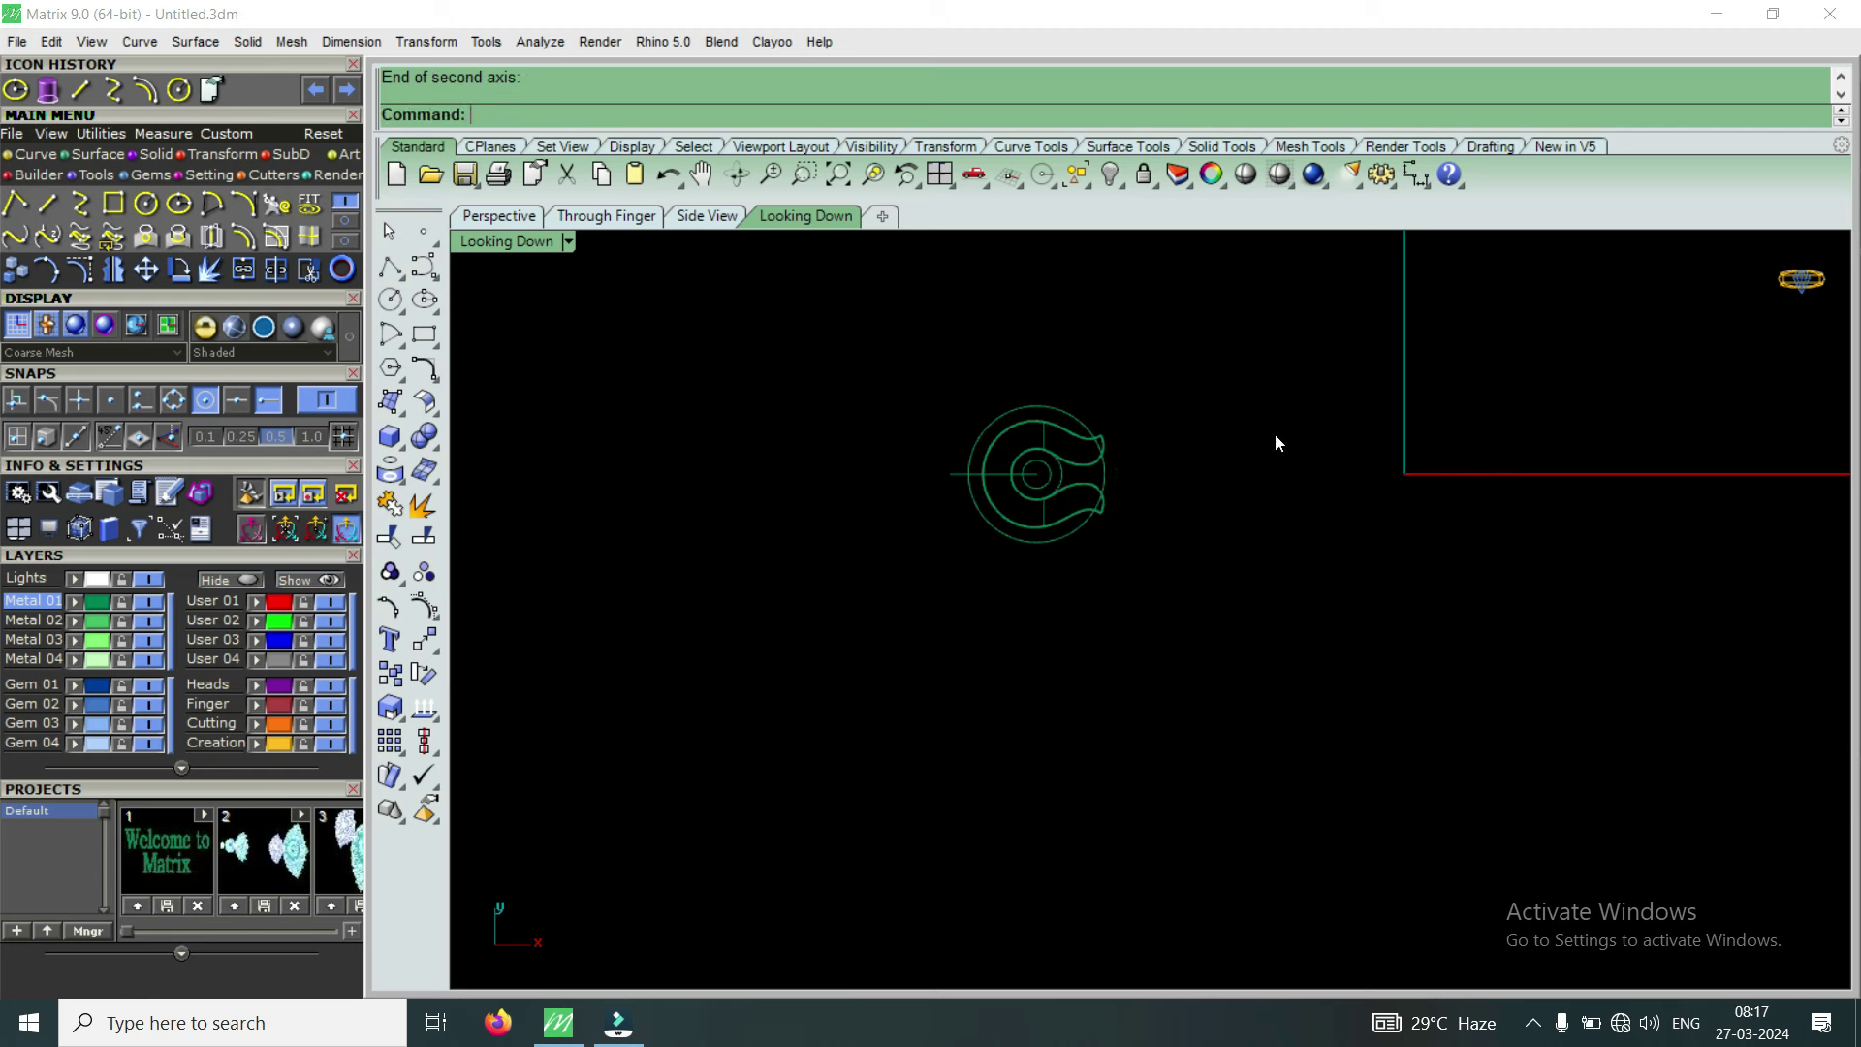
key(Return)
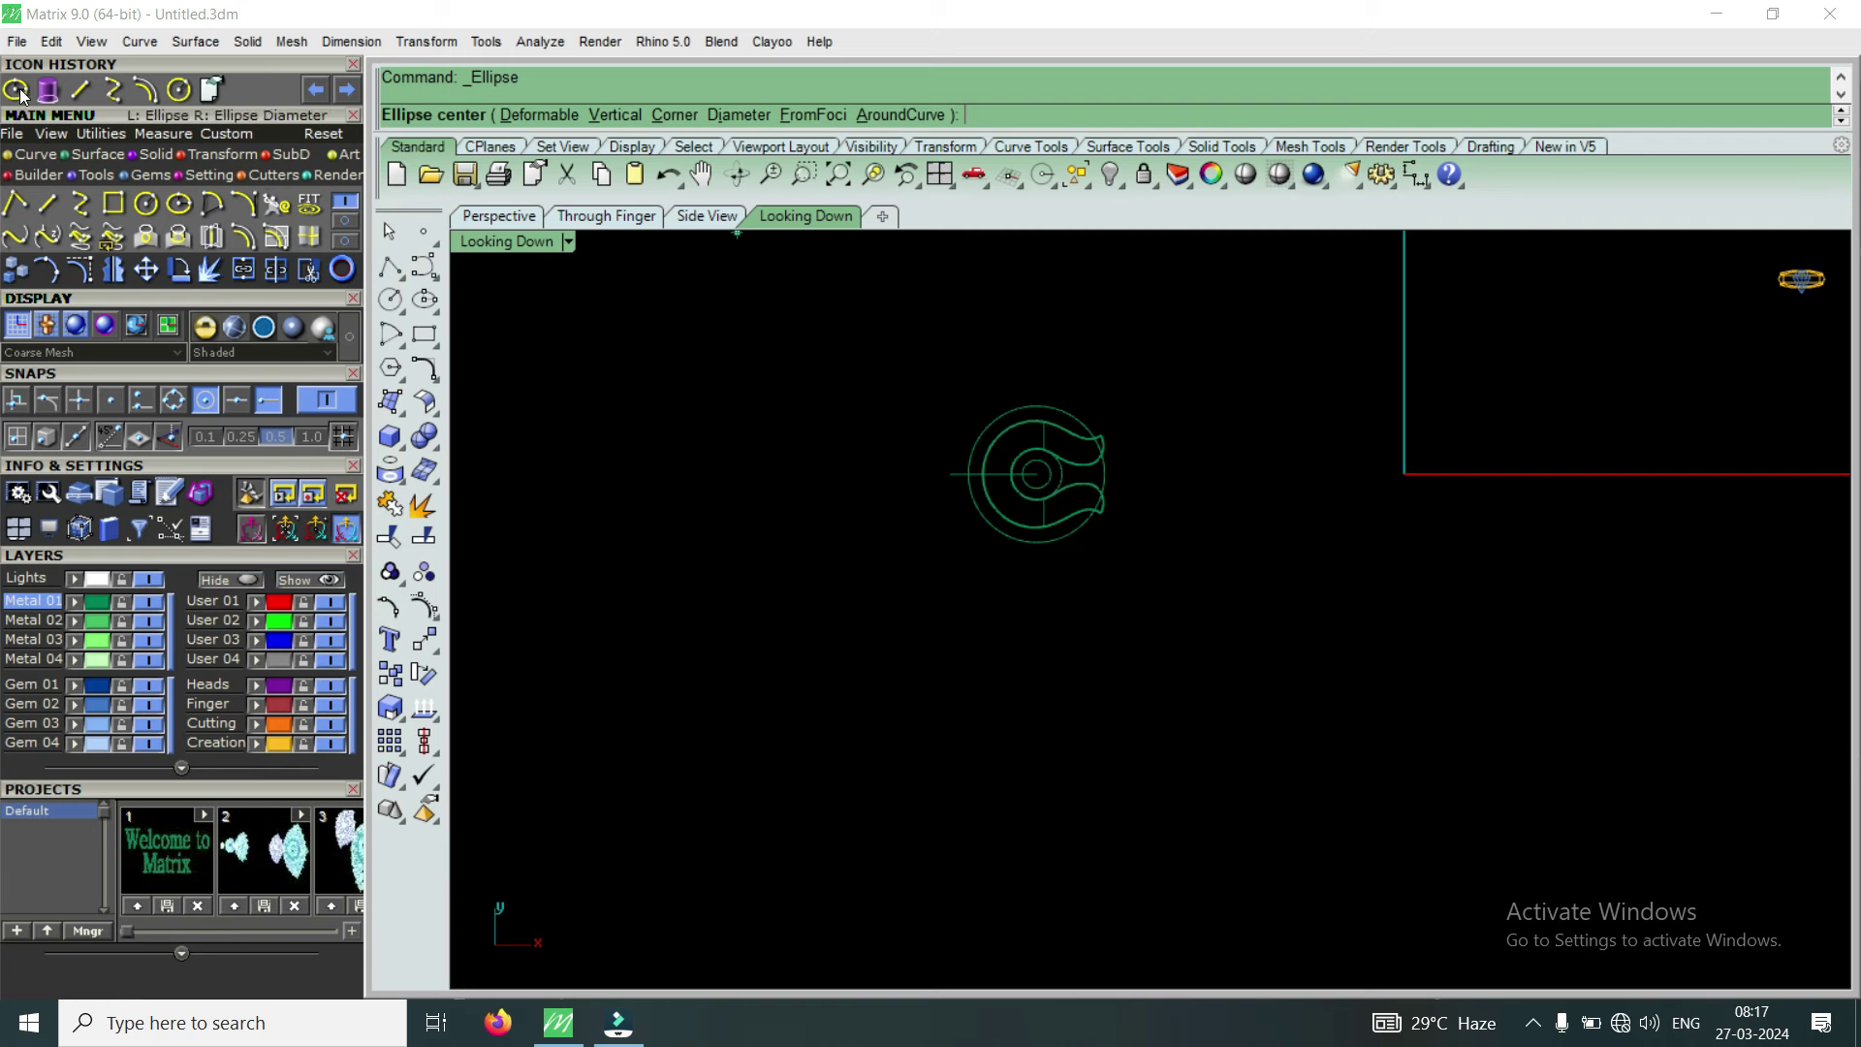
Draw a diameter ellipse from the origin with first axis 5 and second axis 10
click(739, 116)
text(0)
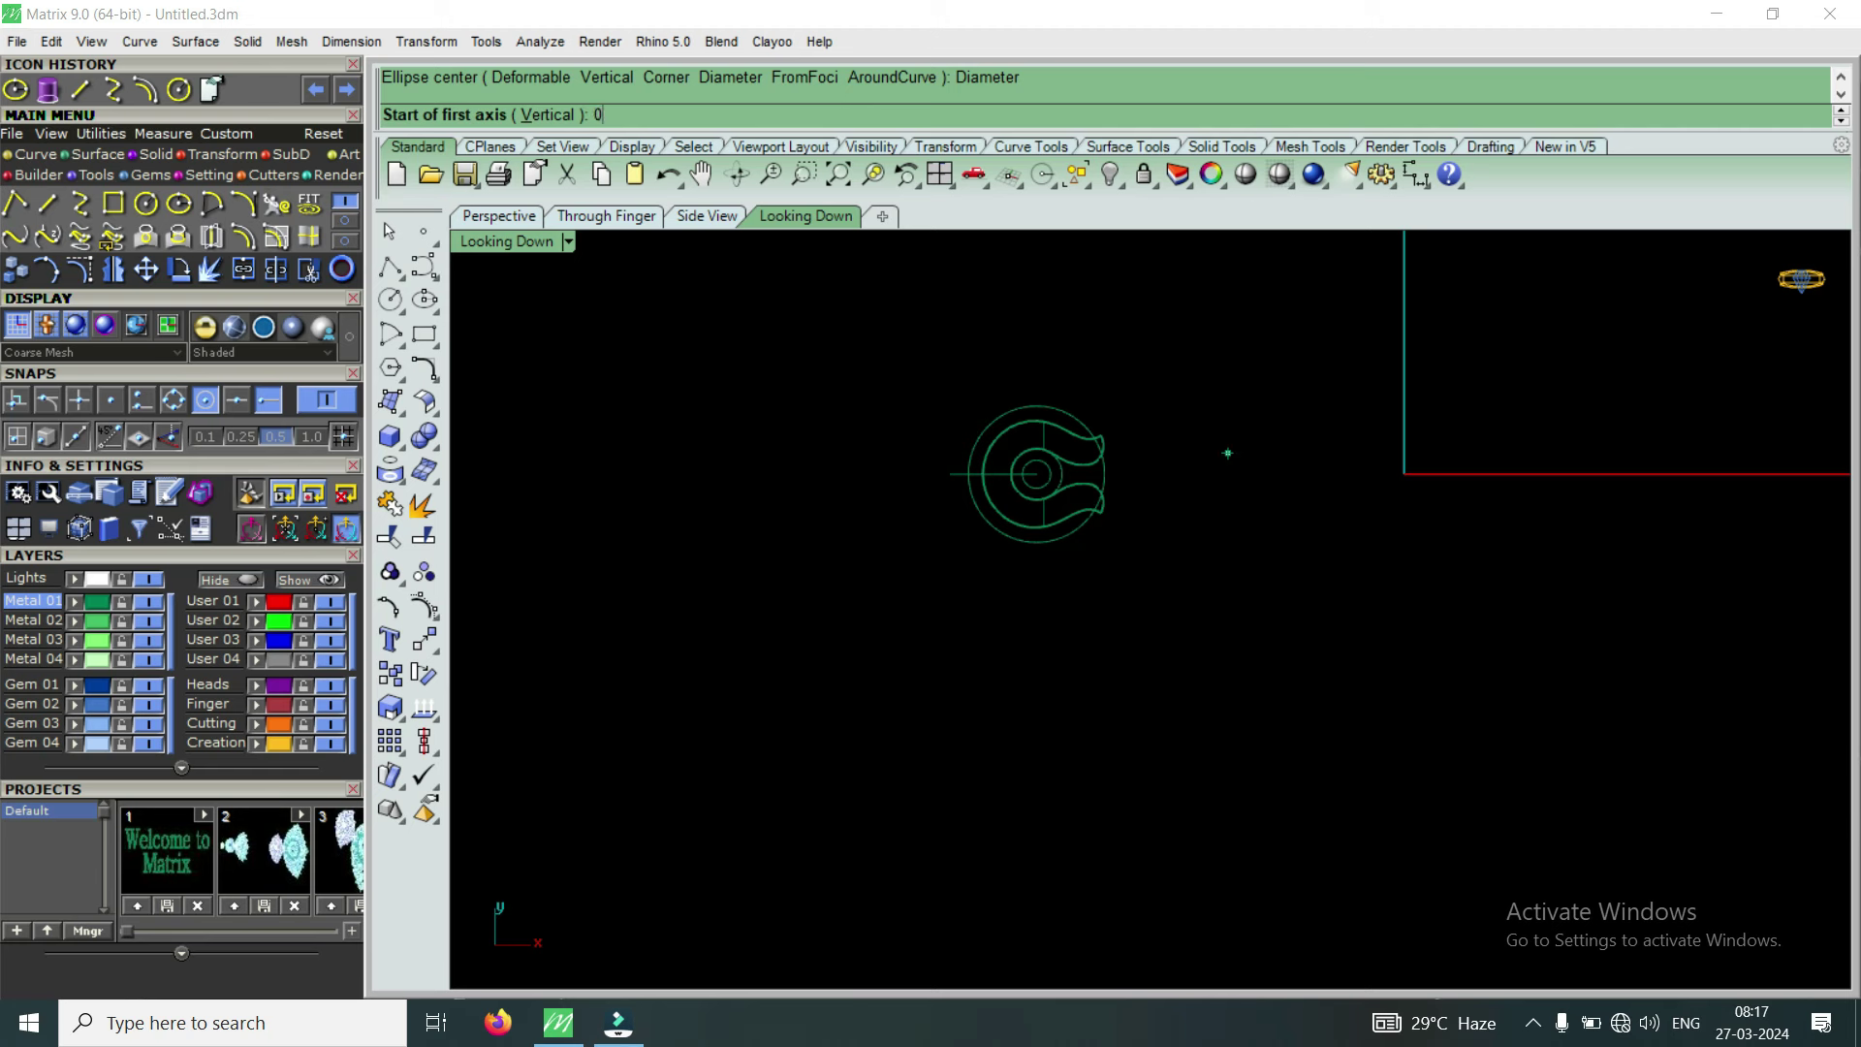
key(Return)
text(5)
key(Return)
click(1226, 453)
text(10)
key(Return)
click(1242, 435)
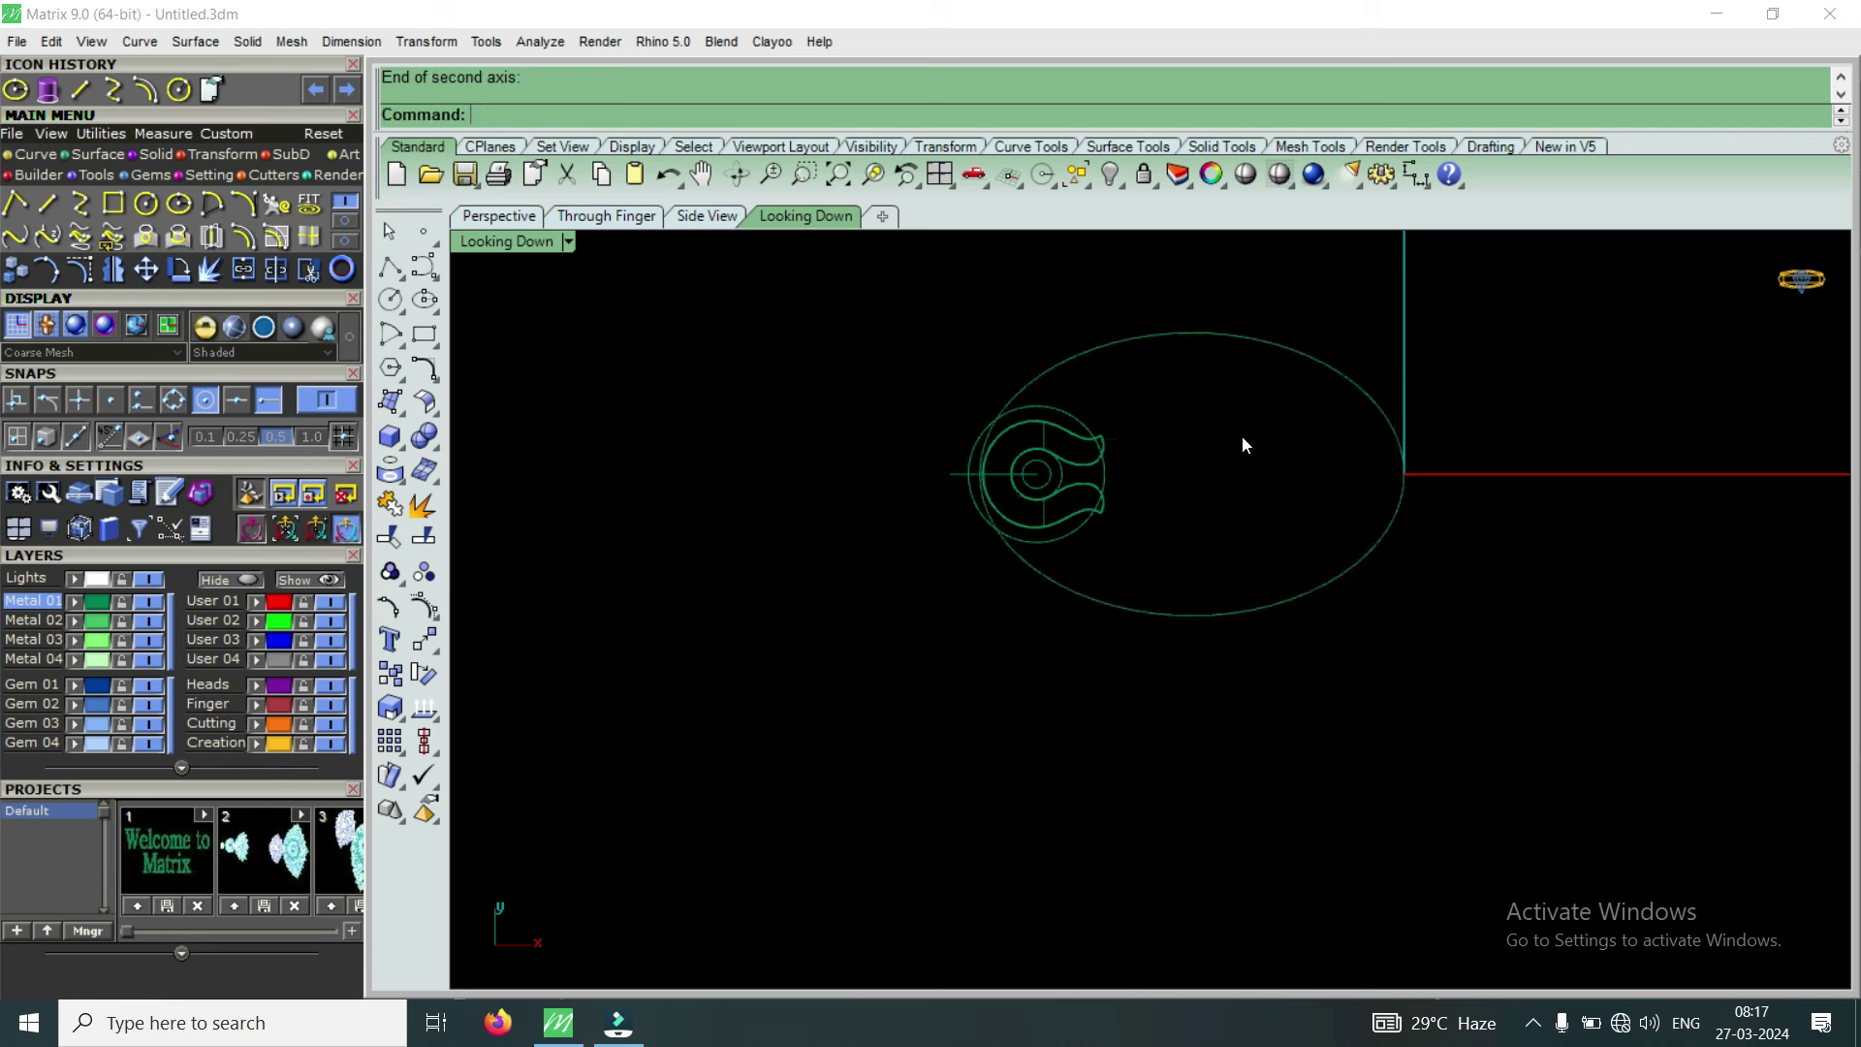
scroll(1253, 494, down, 2)
scroll(1331, 524, up, 1)
Move the ellipse from its centre onto the origin
click(1315, 522)
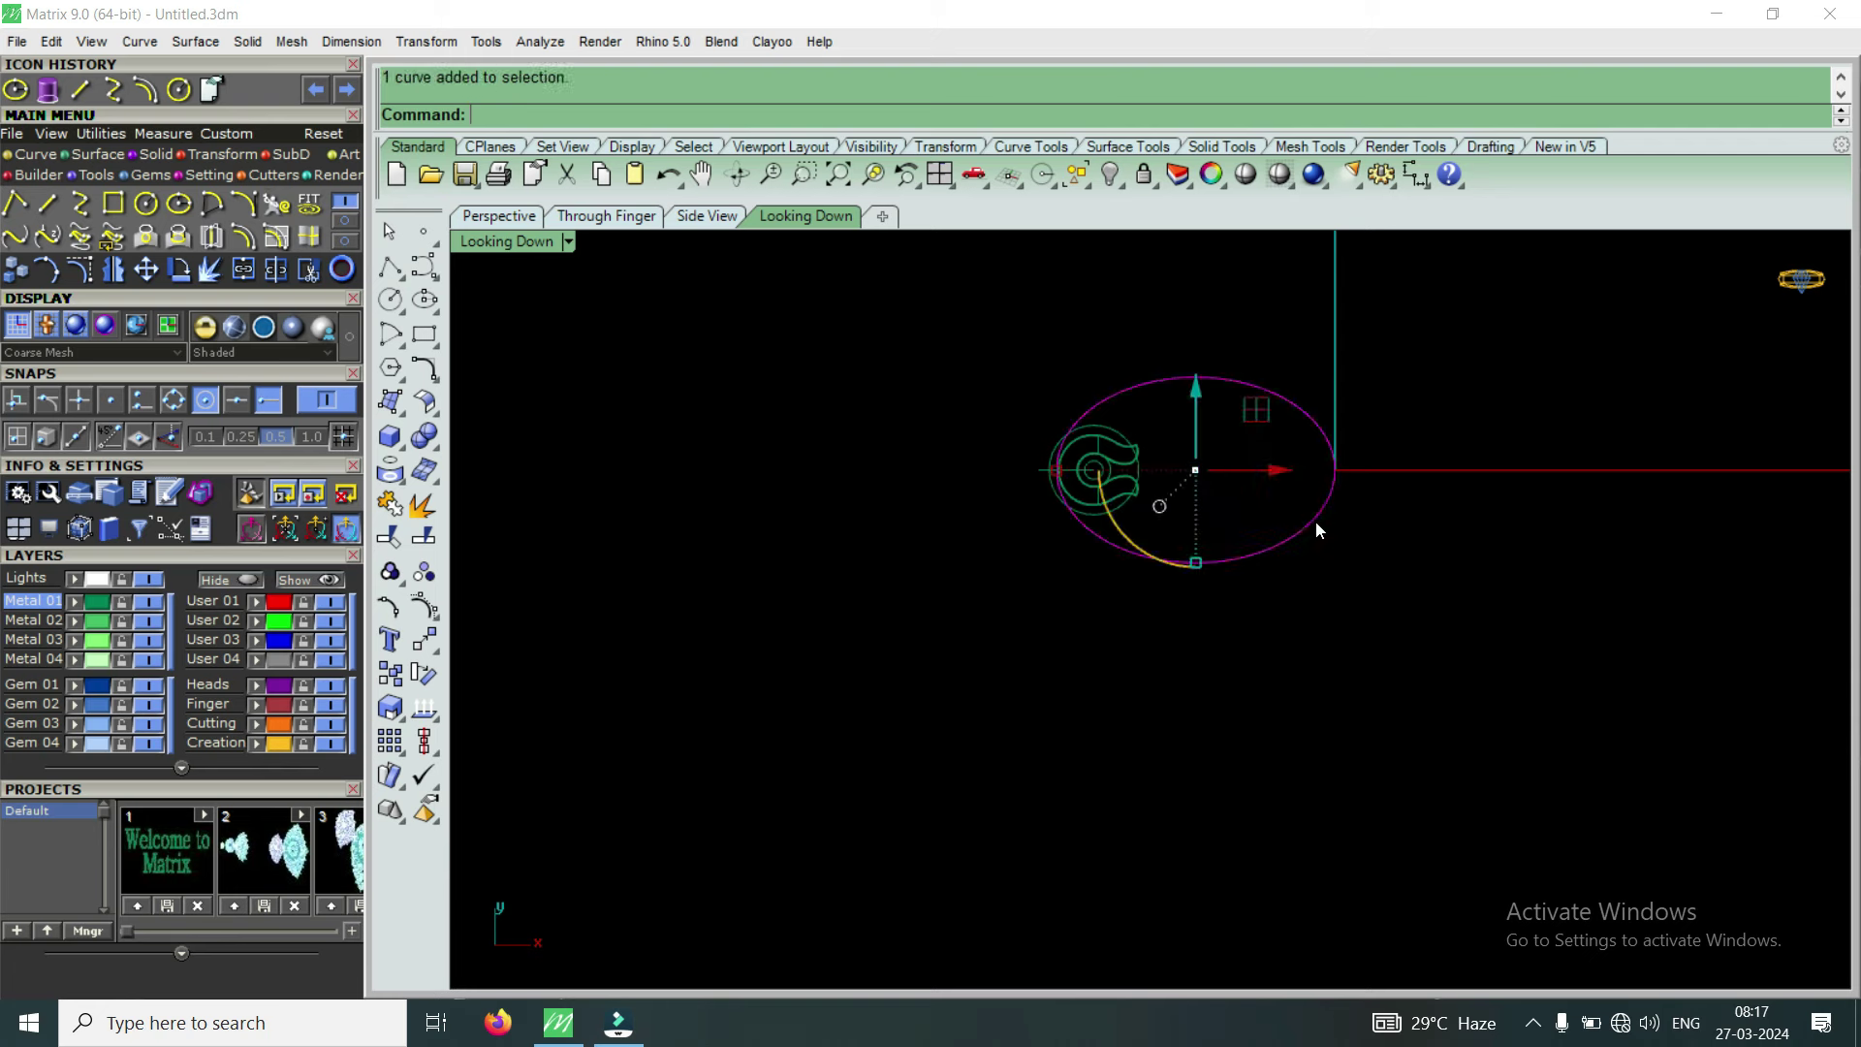
click(146, 270)
click(1196, 470)
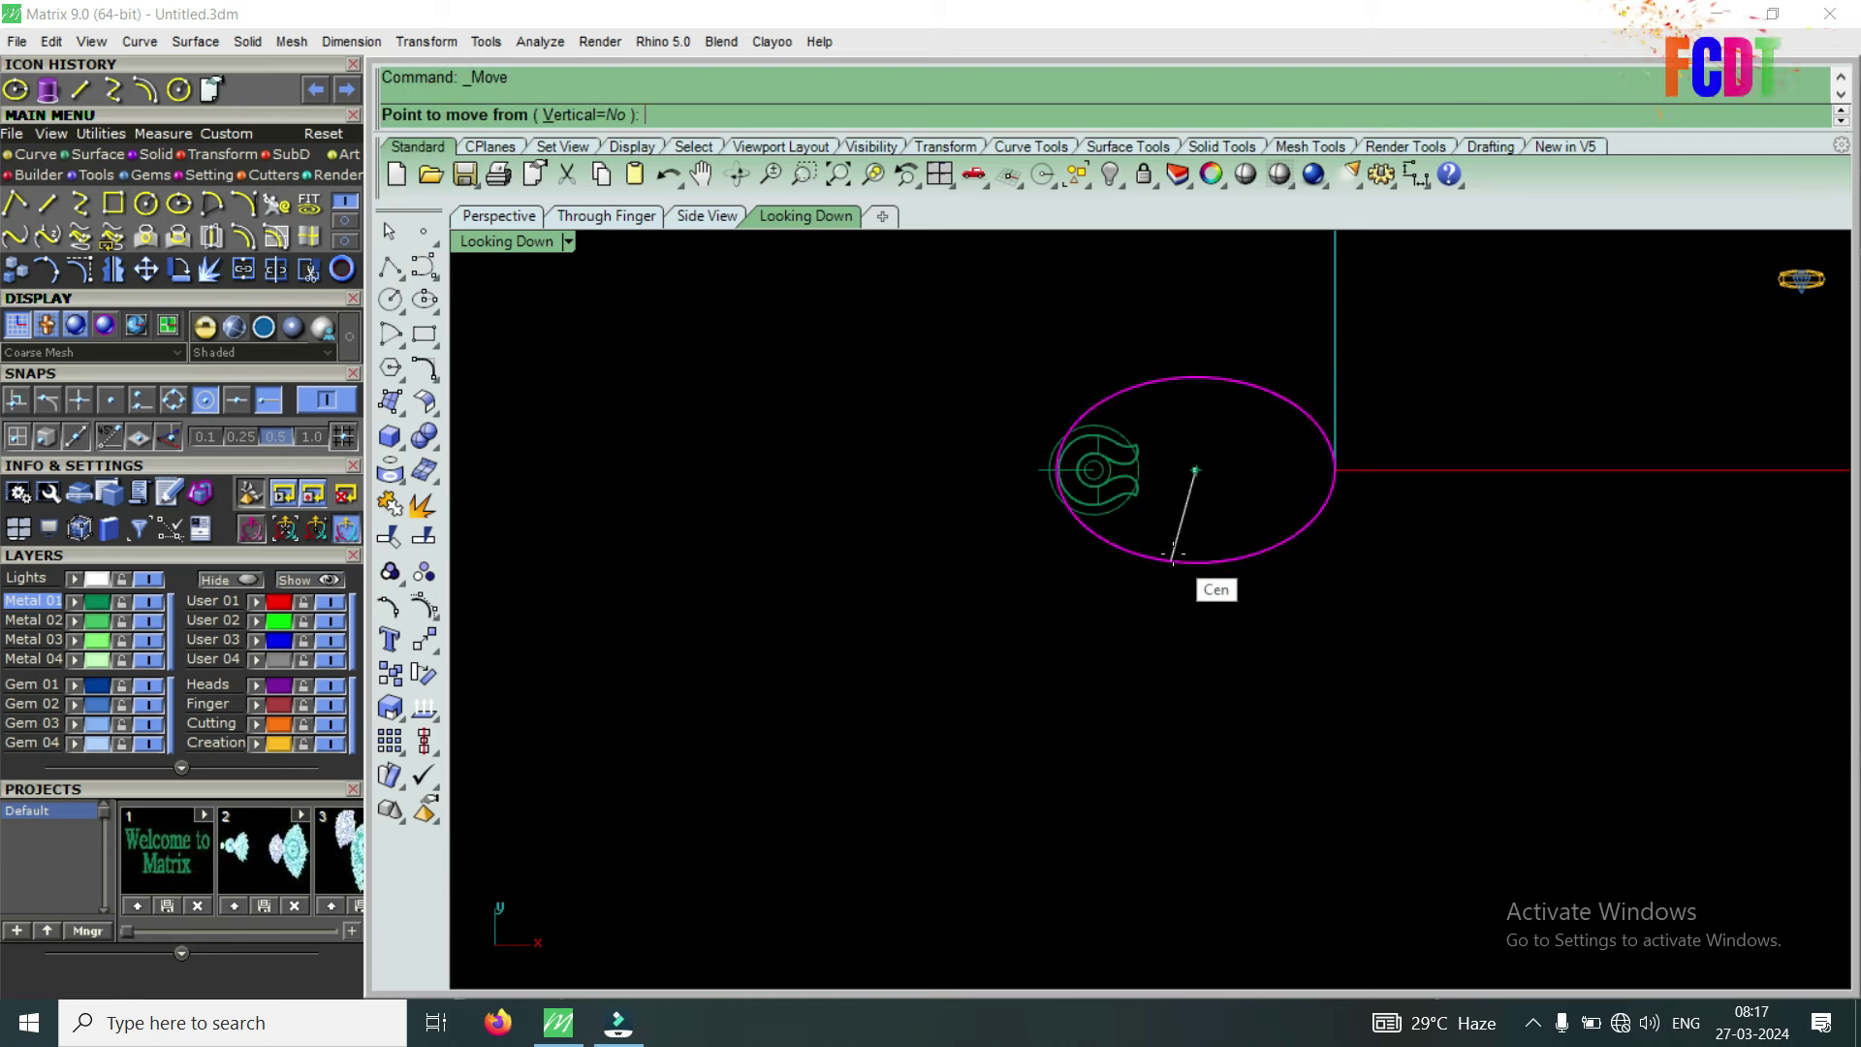
click(1335, 470)
Offset the ellipse by 2 units to create a concentric copy
click(424, 608)
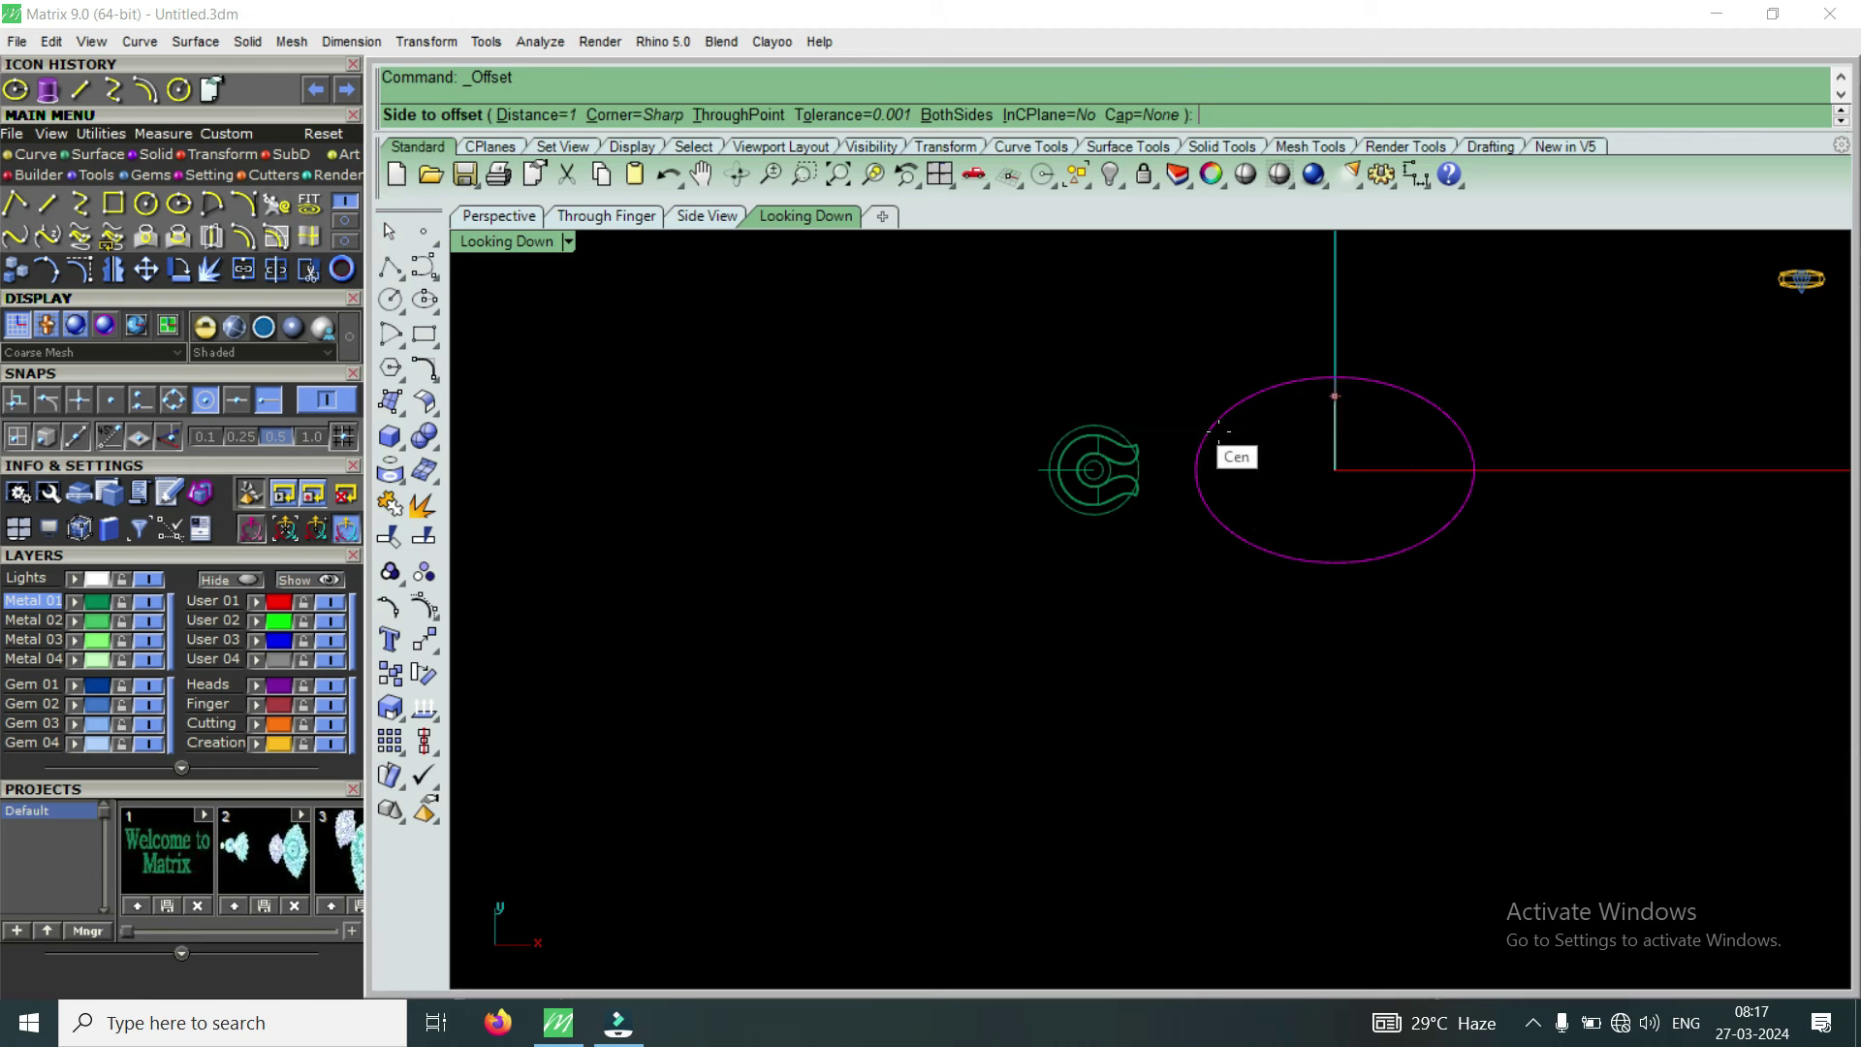
scroll(1233, 441, up, 2)
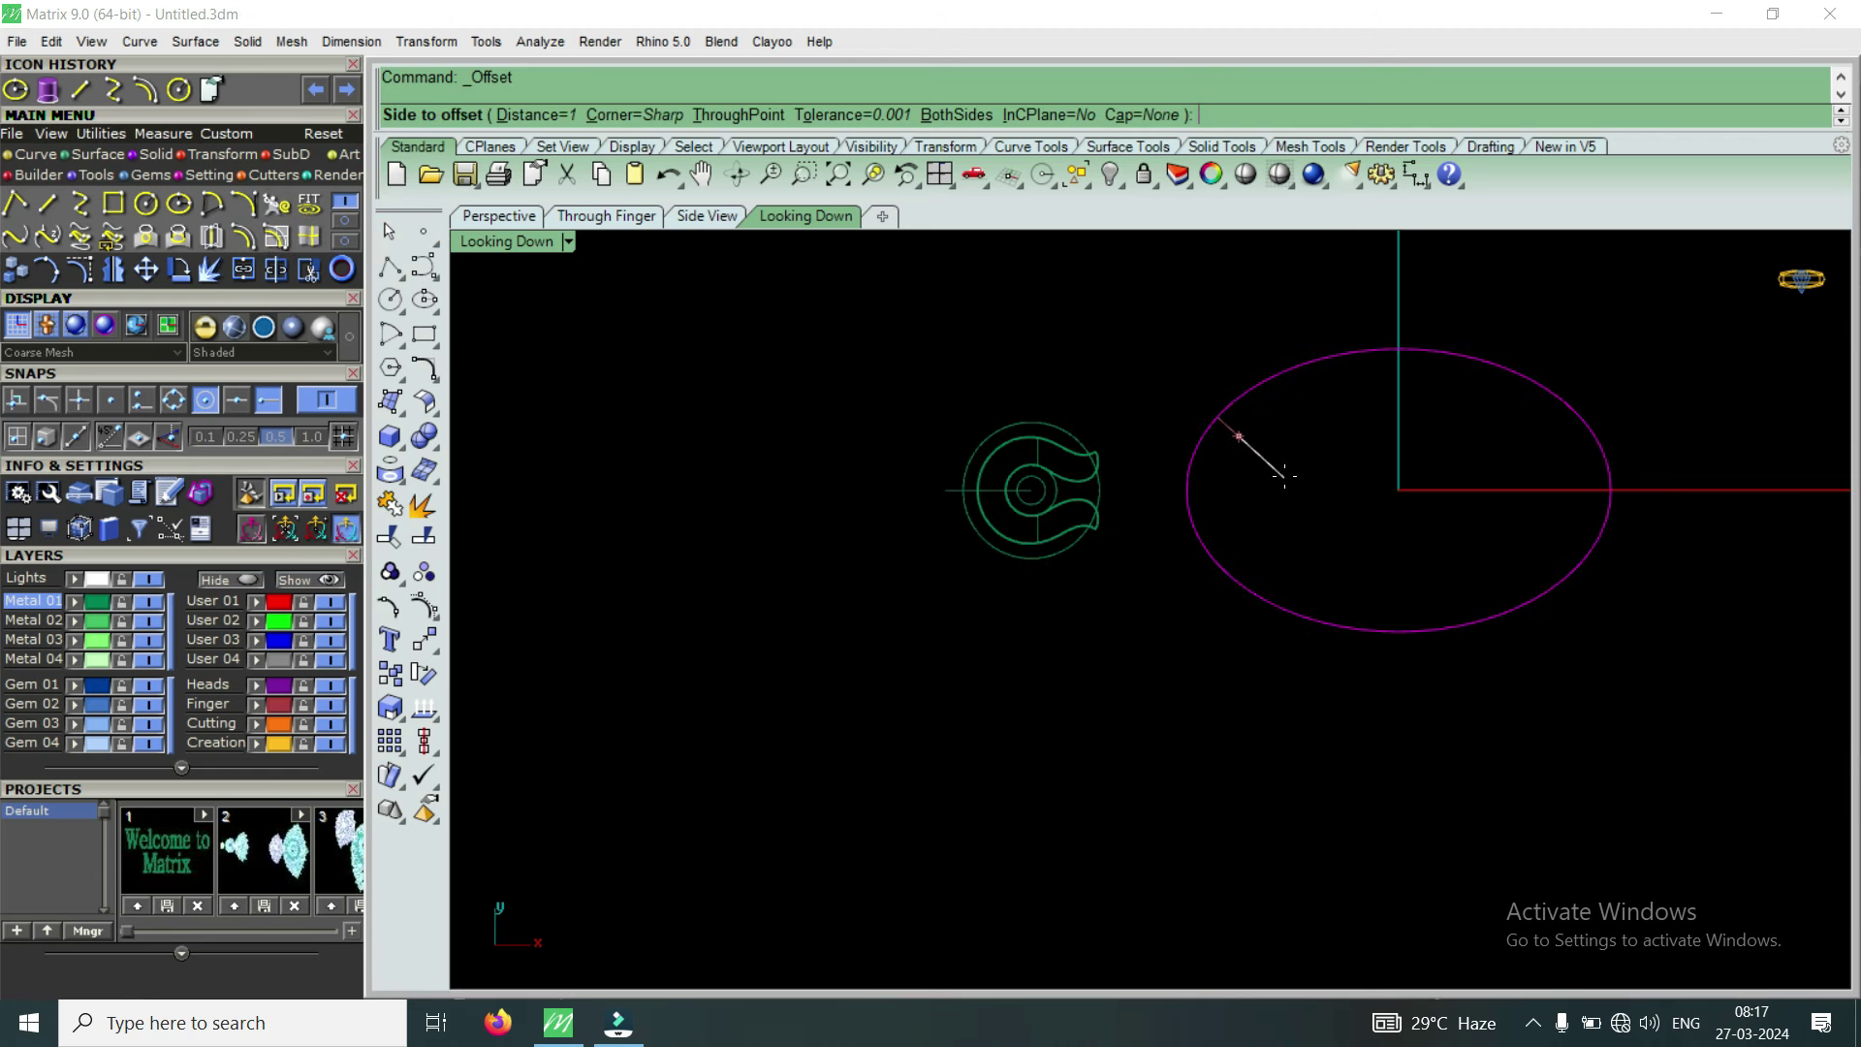
text(2)
key(Return)
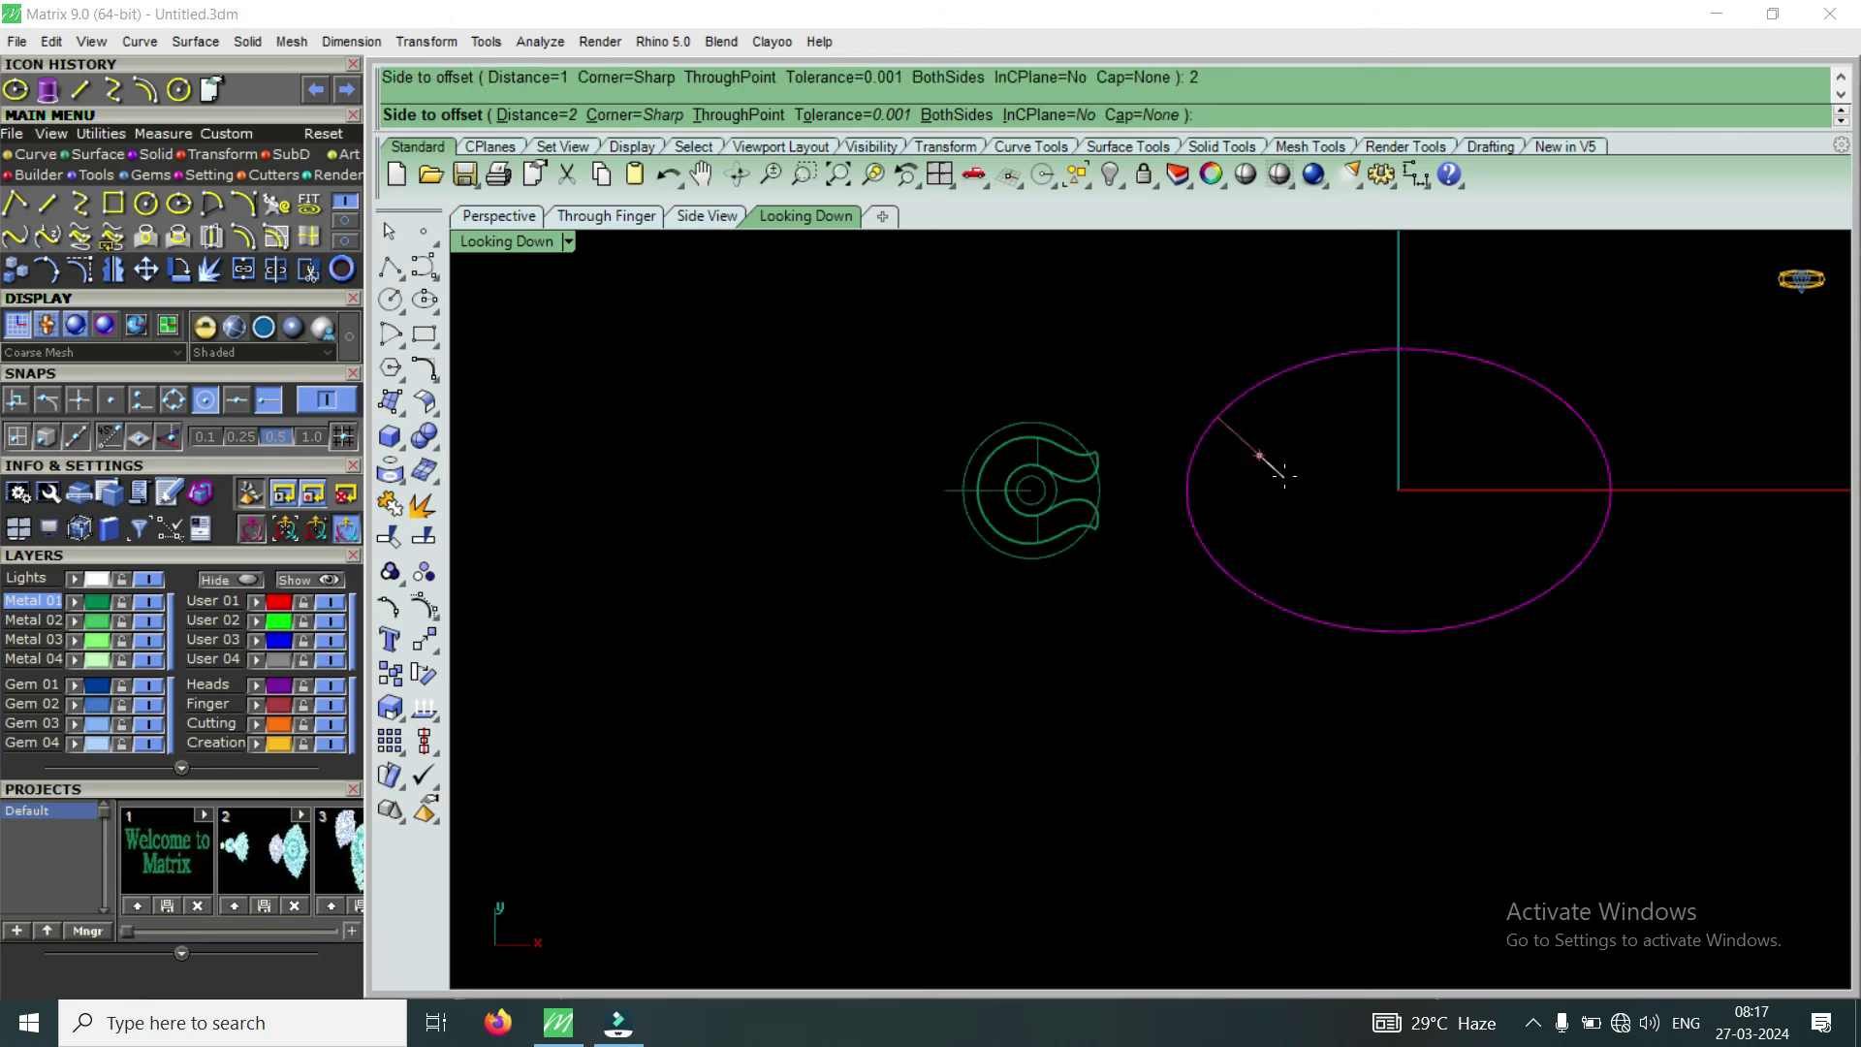
click(1280, 471)
Select both ellipses, maximize Perspective and orbit to view them nearly edge-on
drag(1315, 353, 1300, 468)
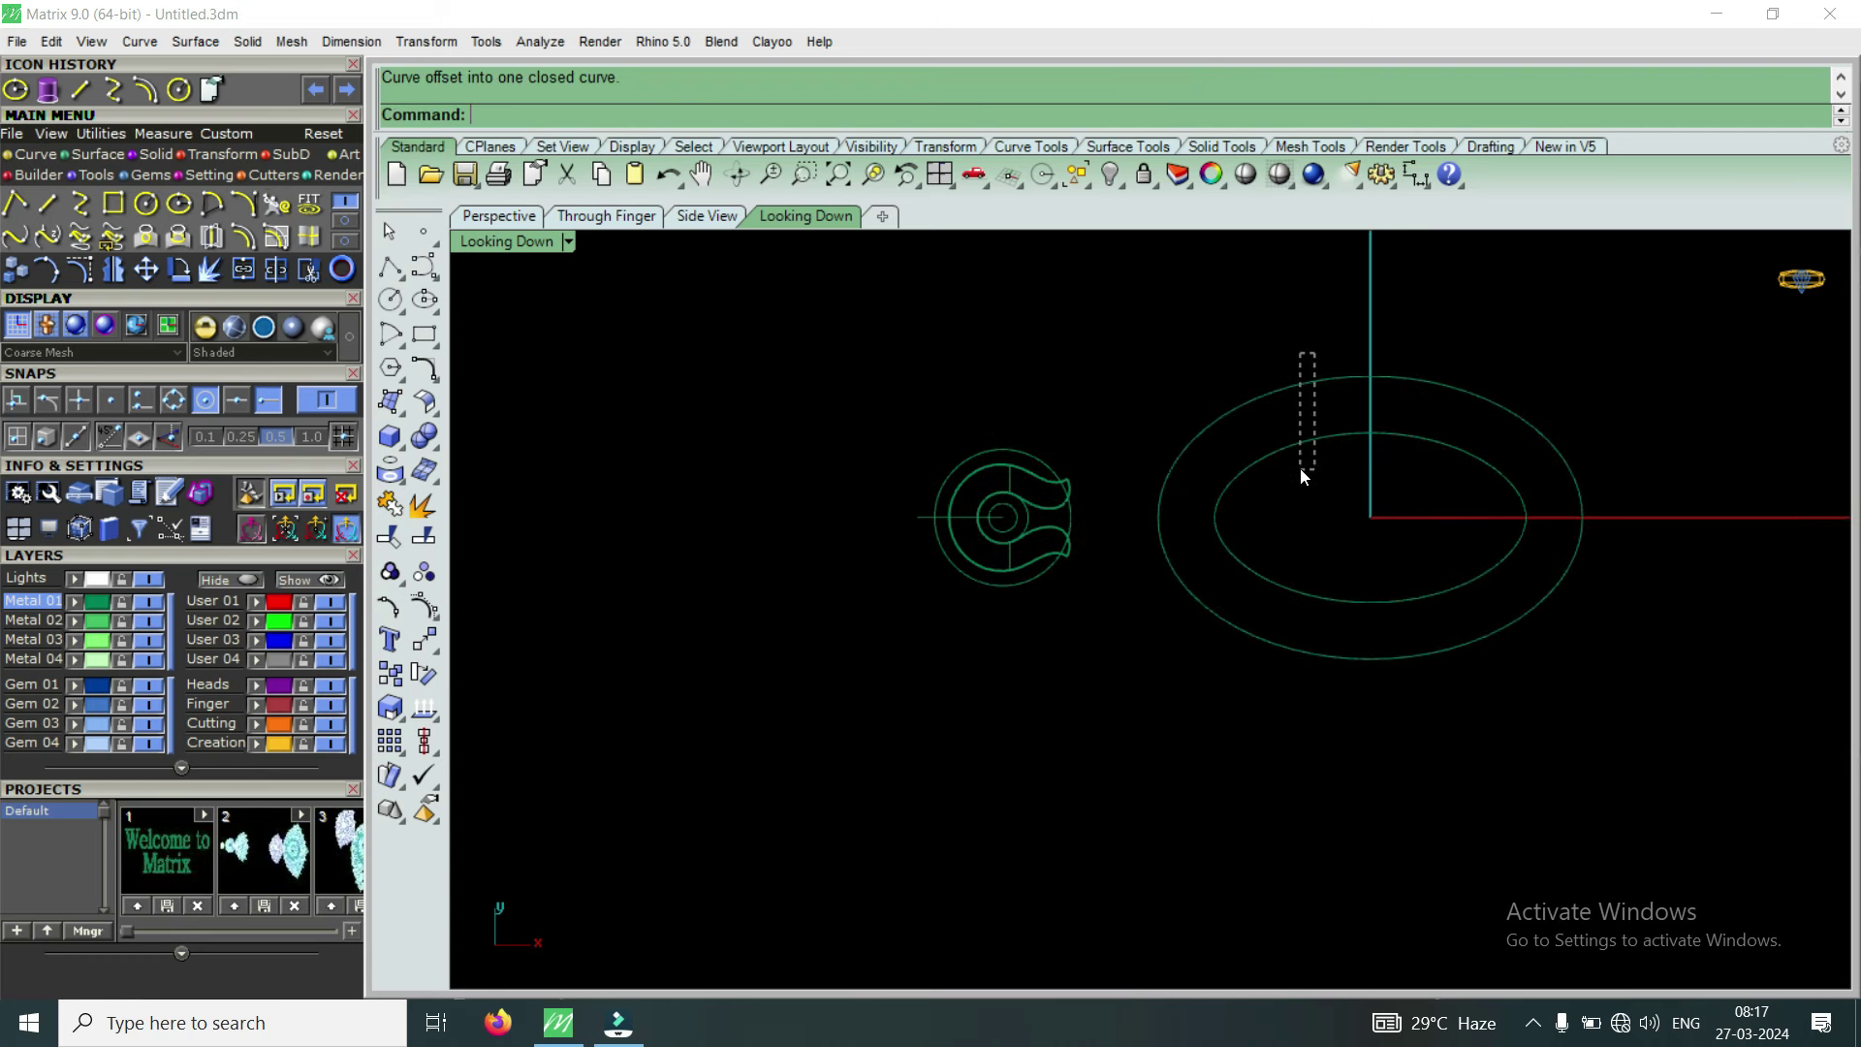
double_click(543, 242)
double_click(1198, 241)
mouse_move(1177, 382)
right_down()
mouse_move(1189, 692)
mouse_move(1144, 538)
mouse_move(1039, 614)
right_up()
click(1020, 632)
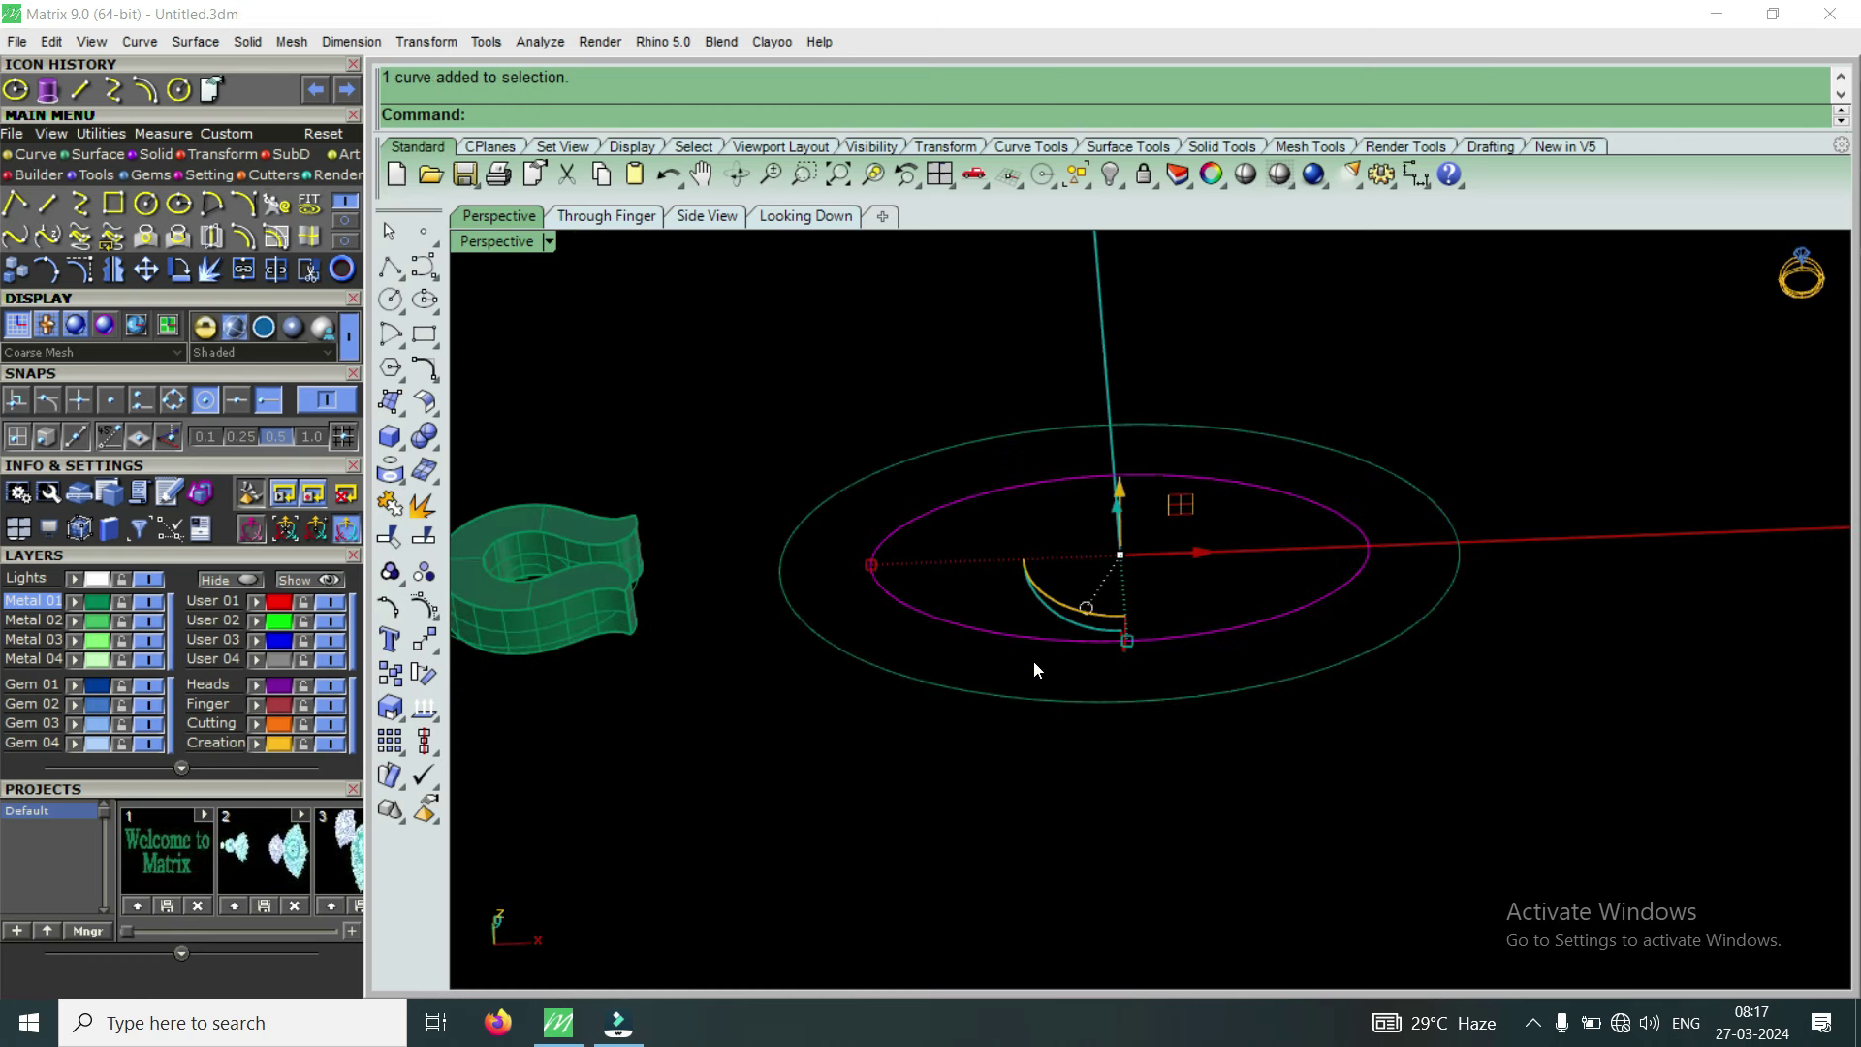
right_drag(1191, 550, 1211, 504)
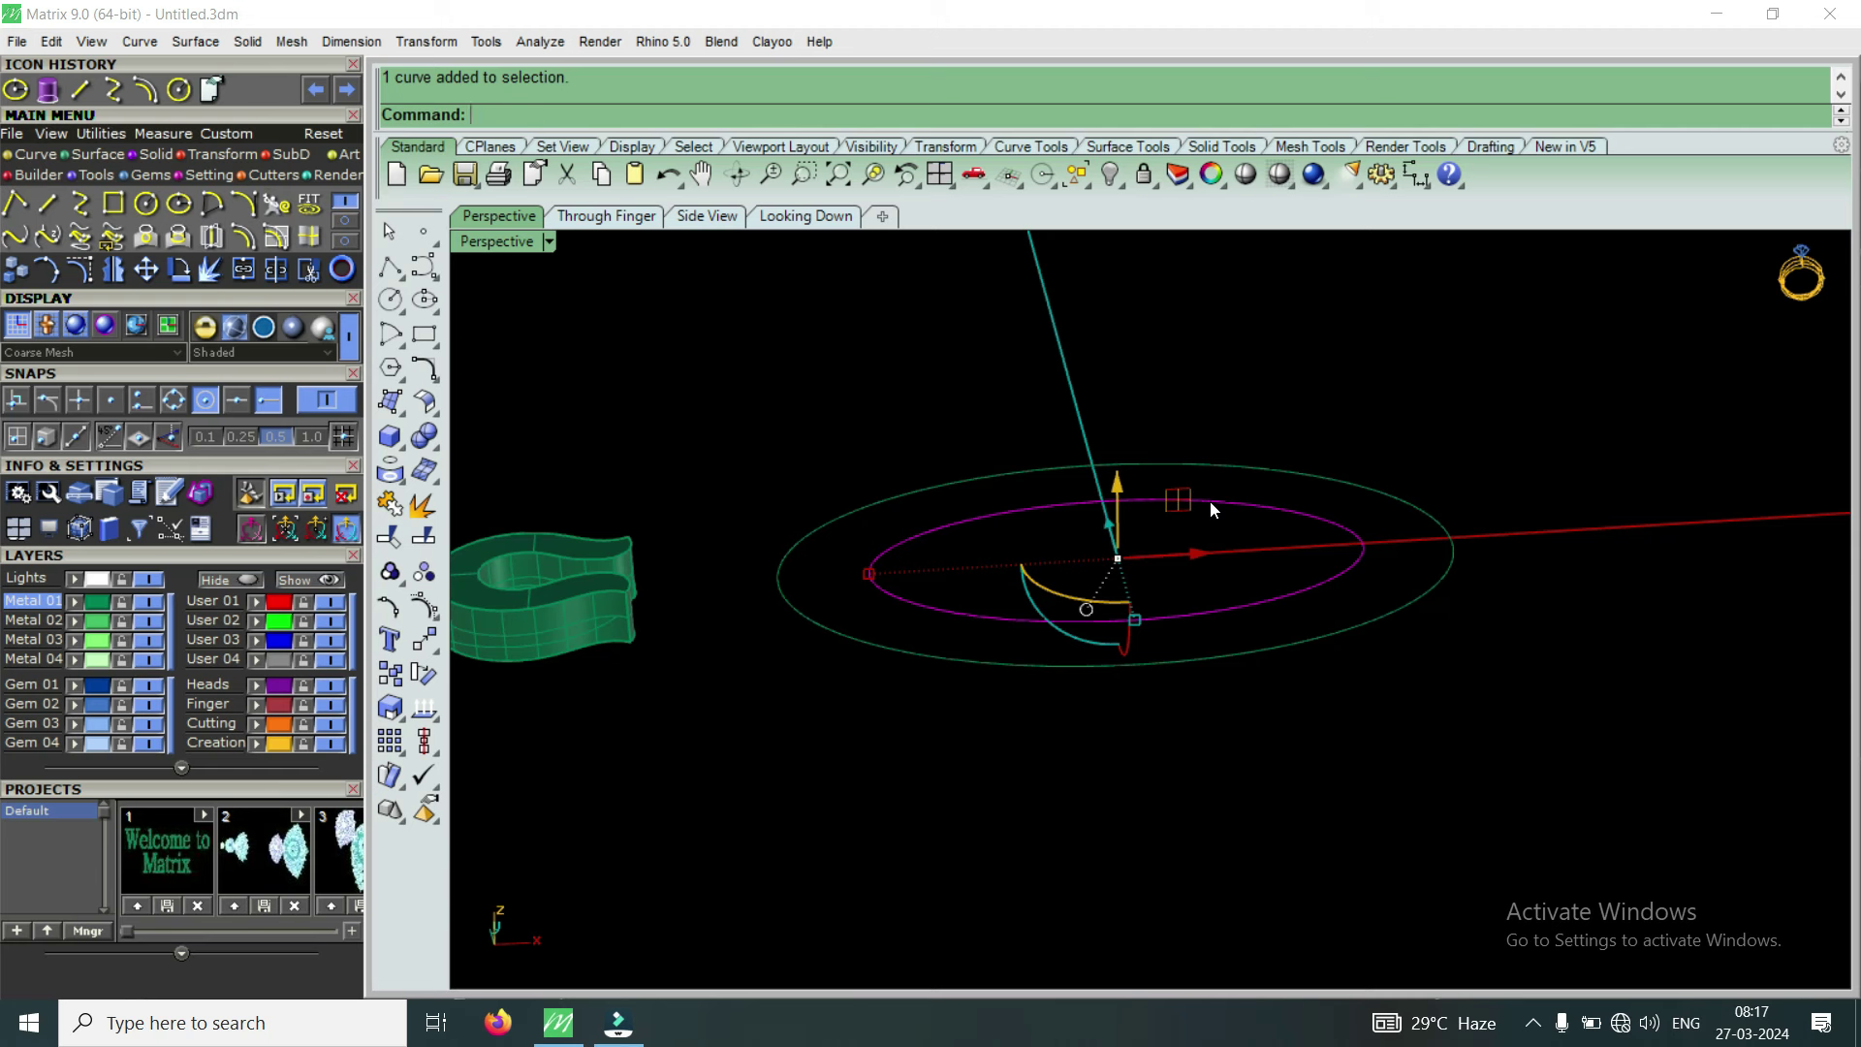
key(alt+Up)
key(alt+Up)
key(alt+Up)
key(alt+Up)
key(alt+Up)
key(alt+Up)
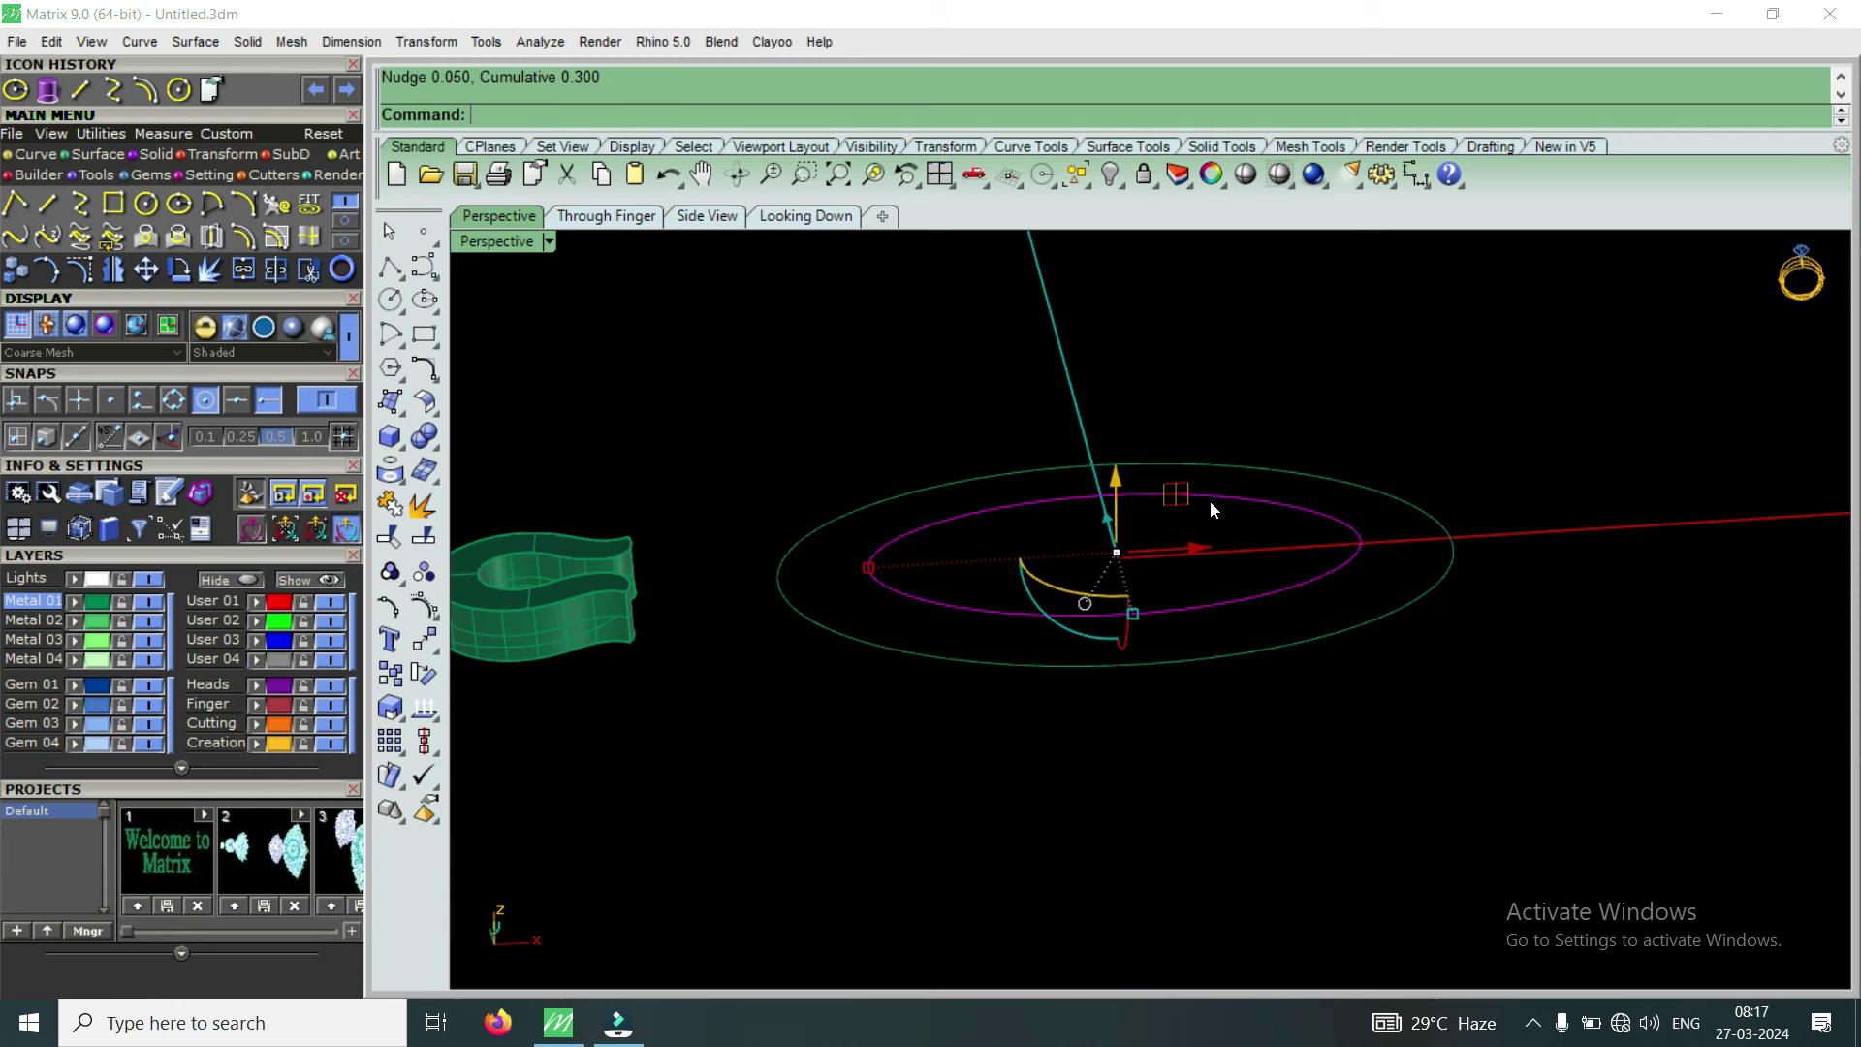
mouse_move(1182, 661)
right_down()
mouse_move(1244, 598)
mouse_move(1144, 574)
mouse_move(1152, 504)
right_up()
drag(1136, 484, 1133, 497)
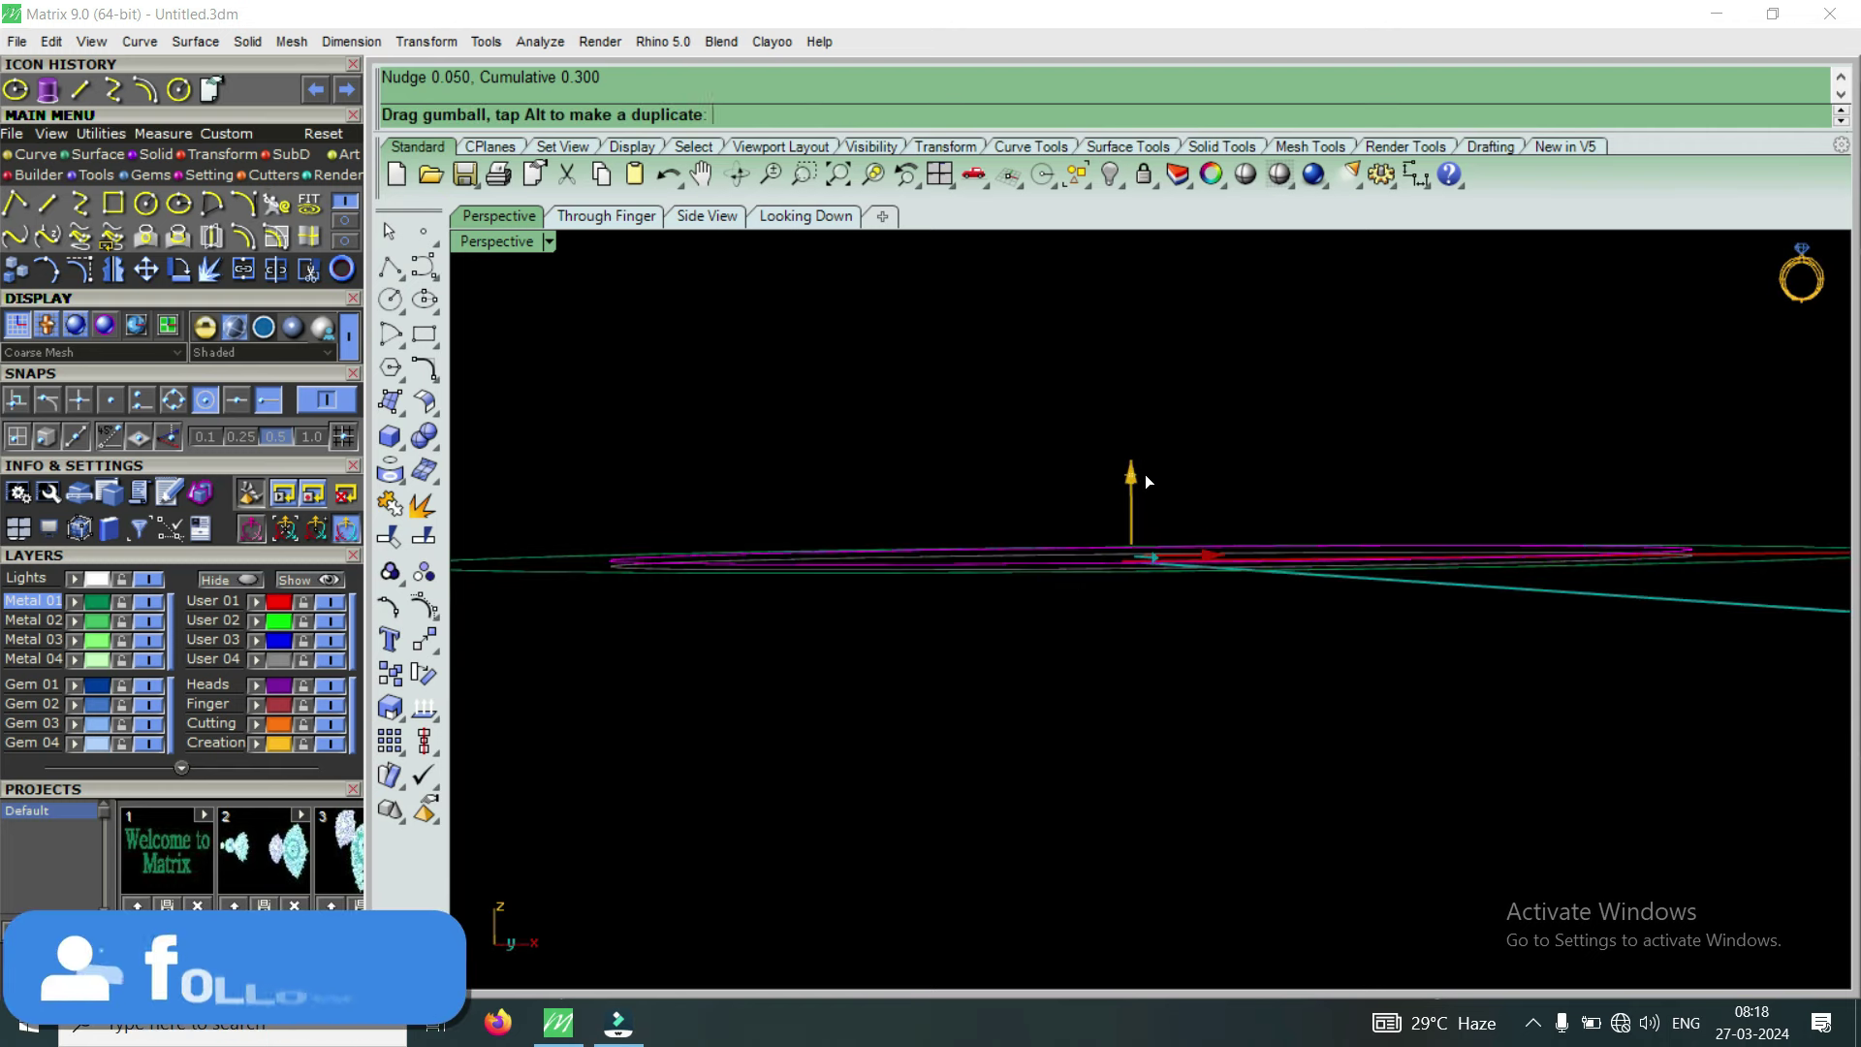
mouse_move(1074, 549)
right_down()
mouse_move(1172, 528)
mouse_move(1226, 686)
mouse_move(1223, 557)
mouse_move(1200, 723)
mouse_move(1242, 686)
mouse_move(1541, 623)
right_up()
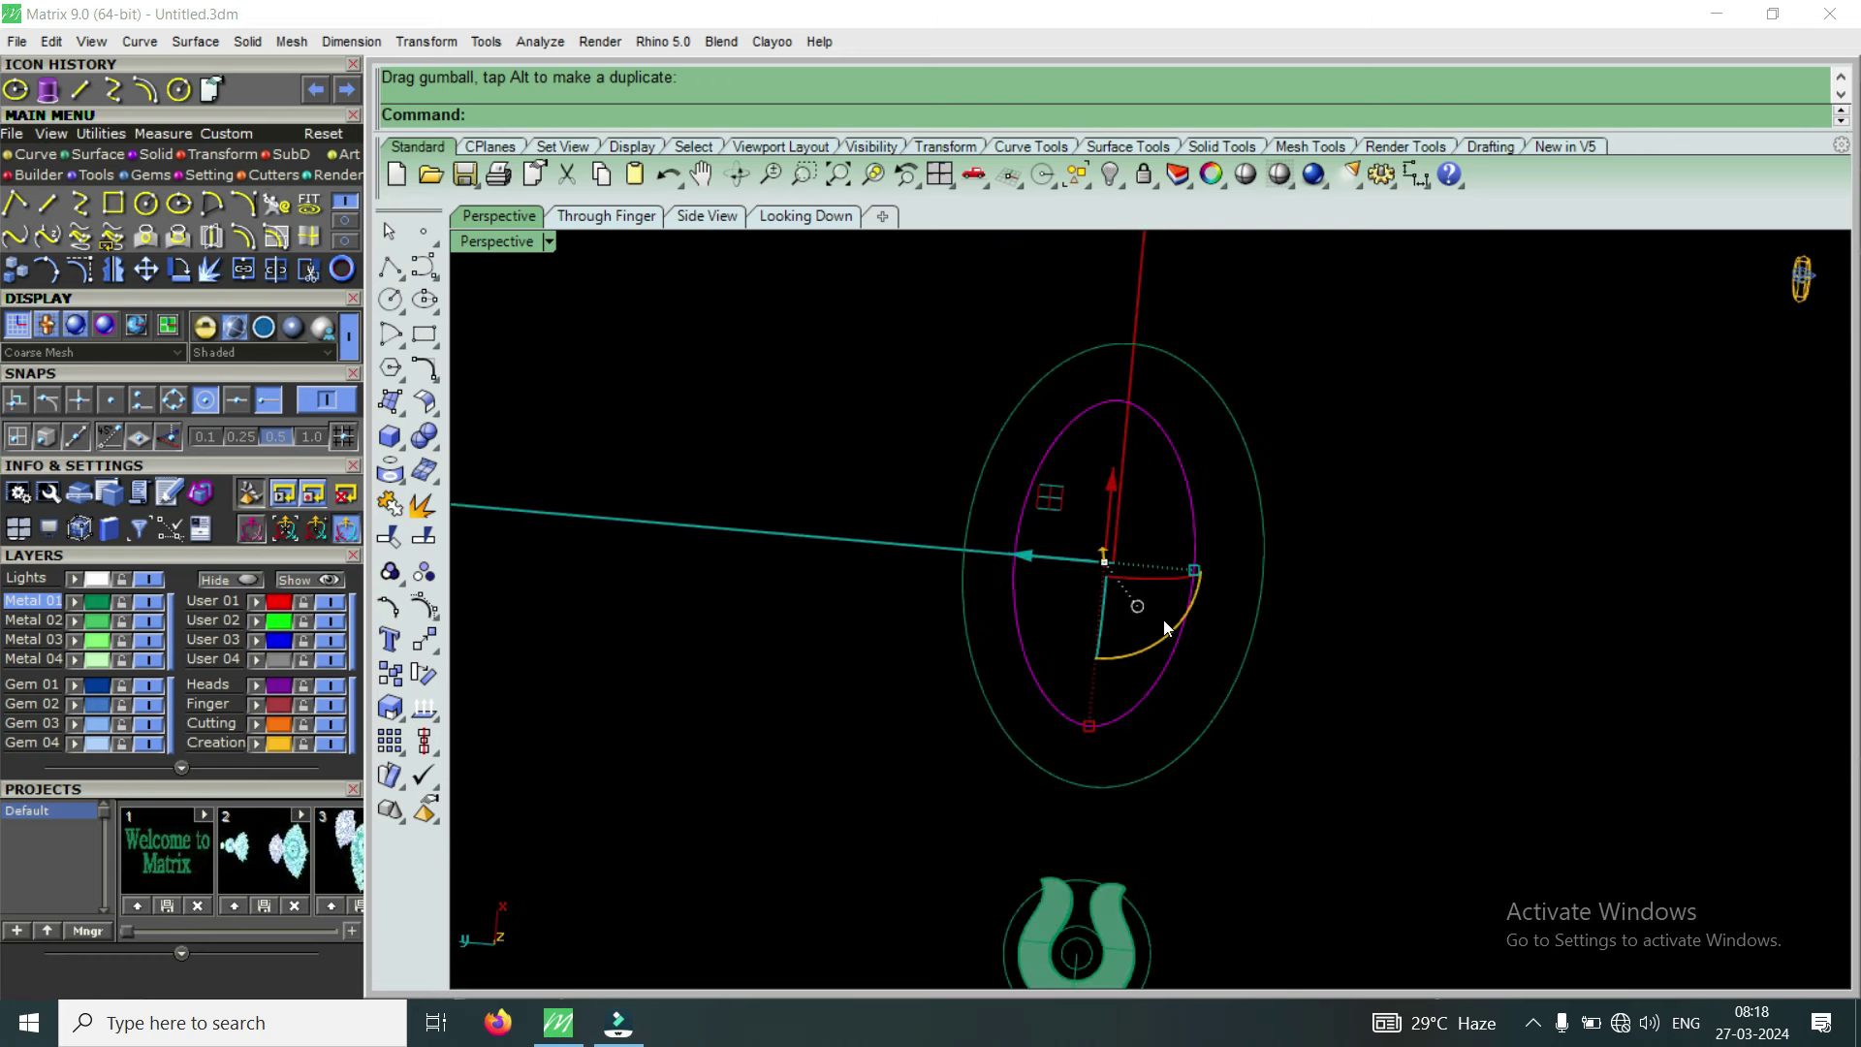
key(ctrl+z)
key(ctrl+z)
key(ctrl+z)
key(ctrl+z)
key(ctrl+z)
key(ctrl+z)
key(ctrl+z)
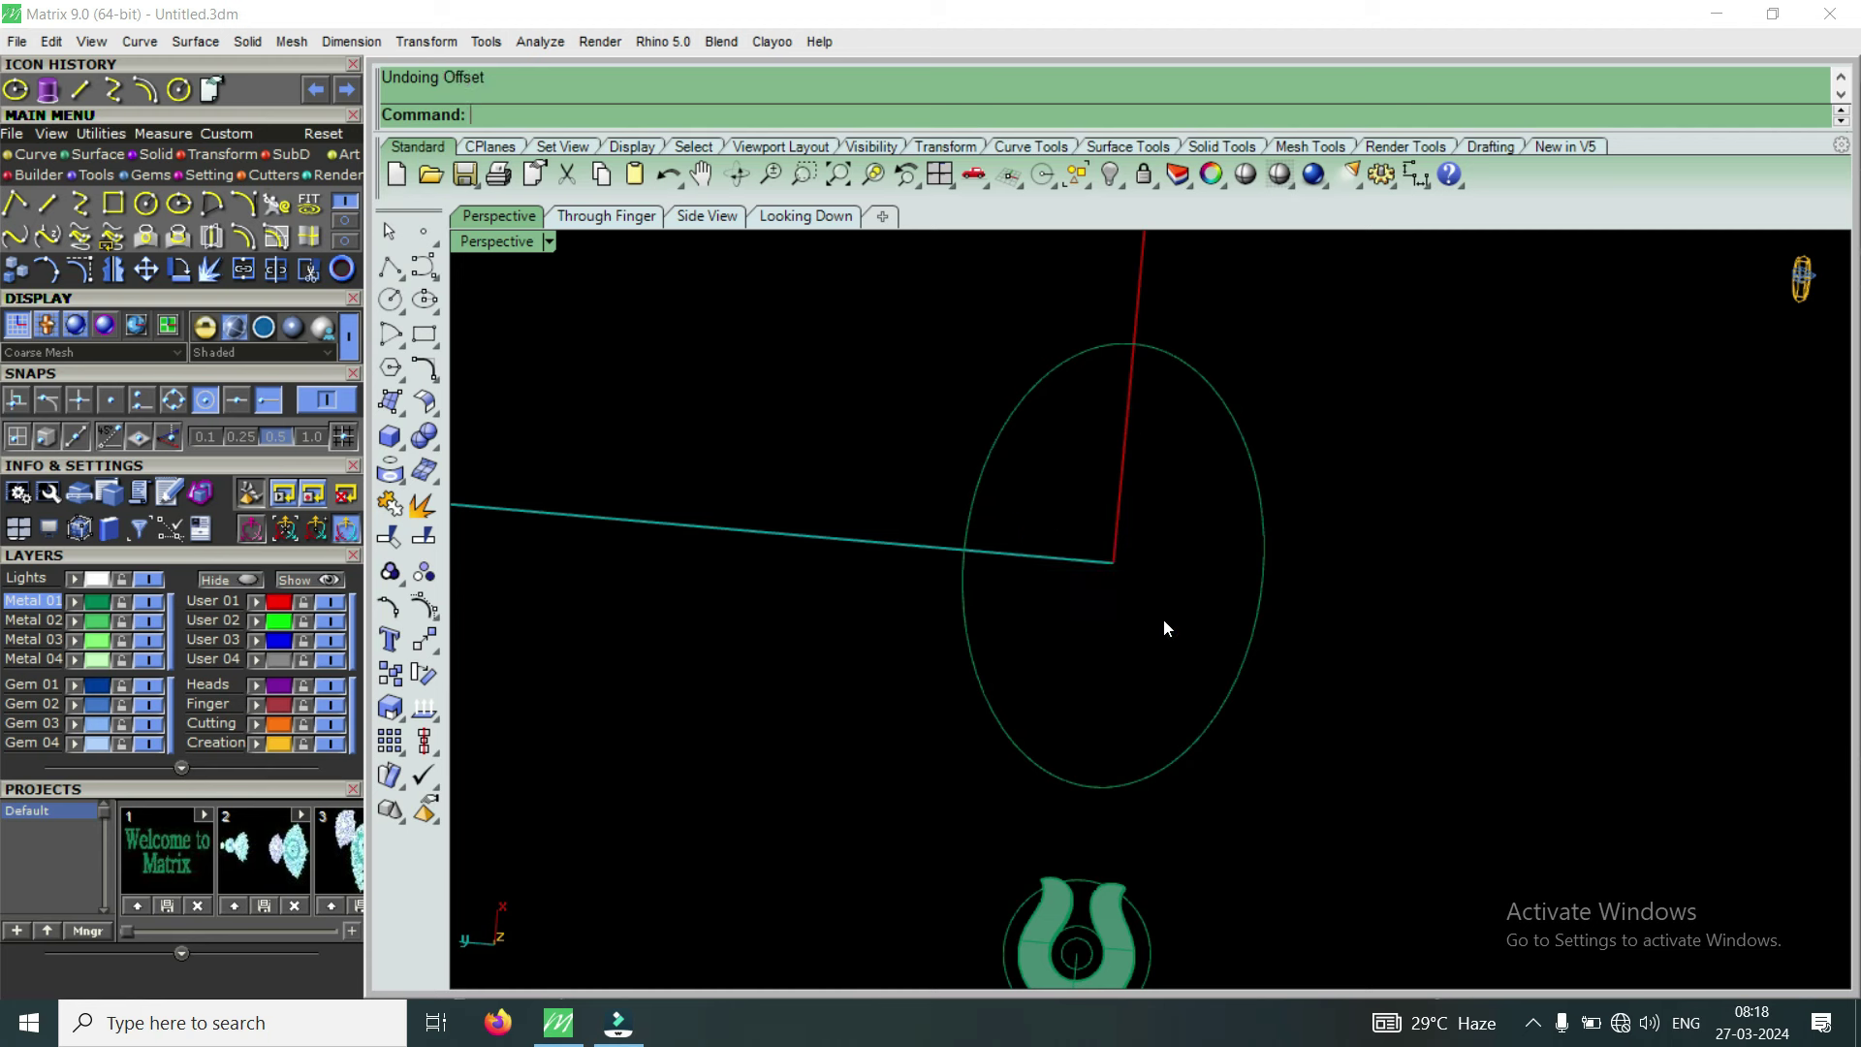
key(ctrl+y)
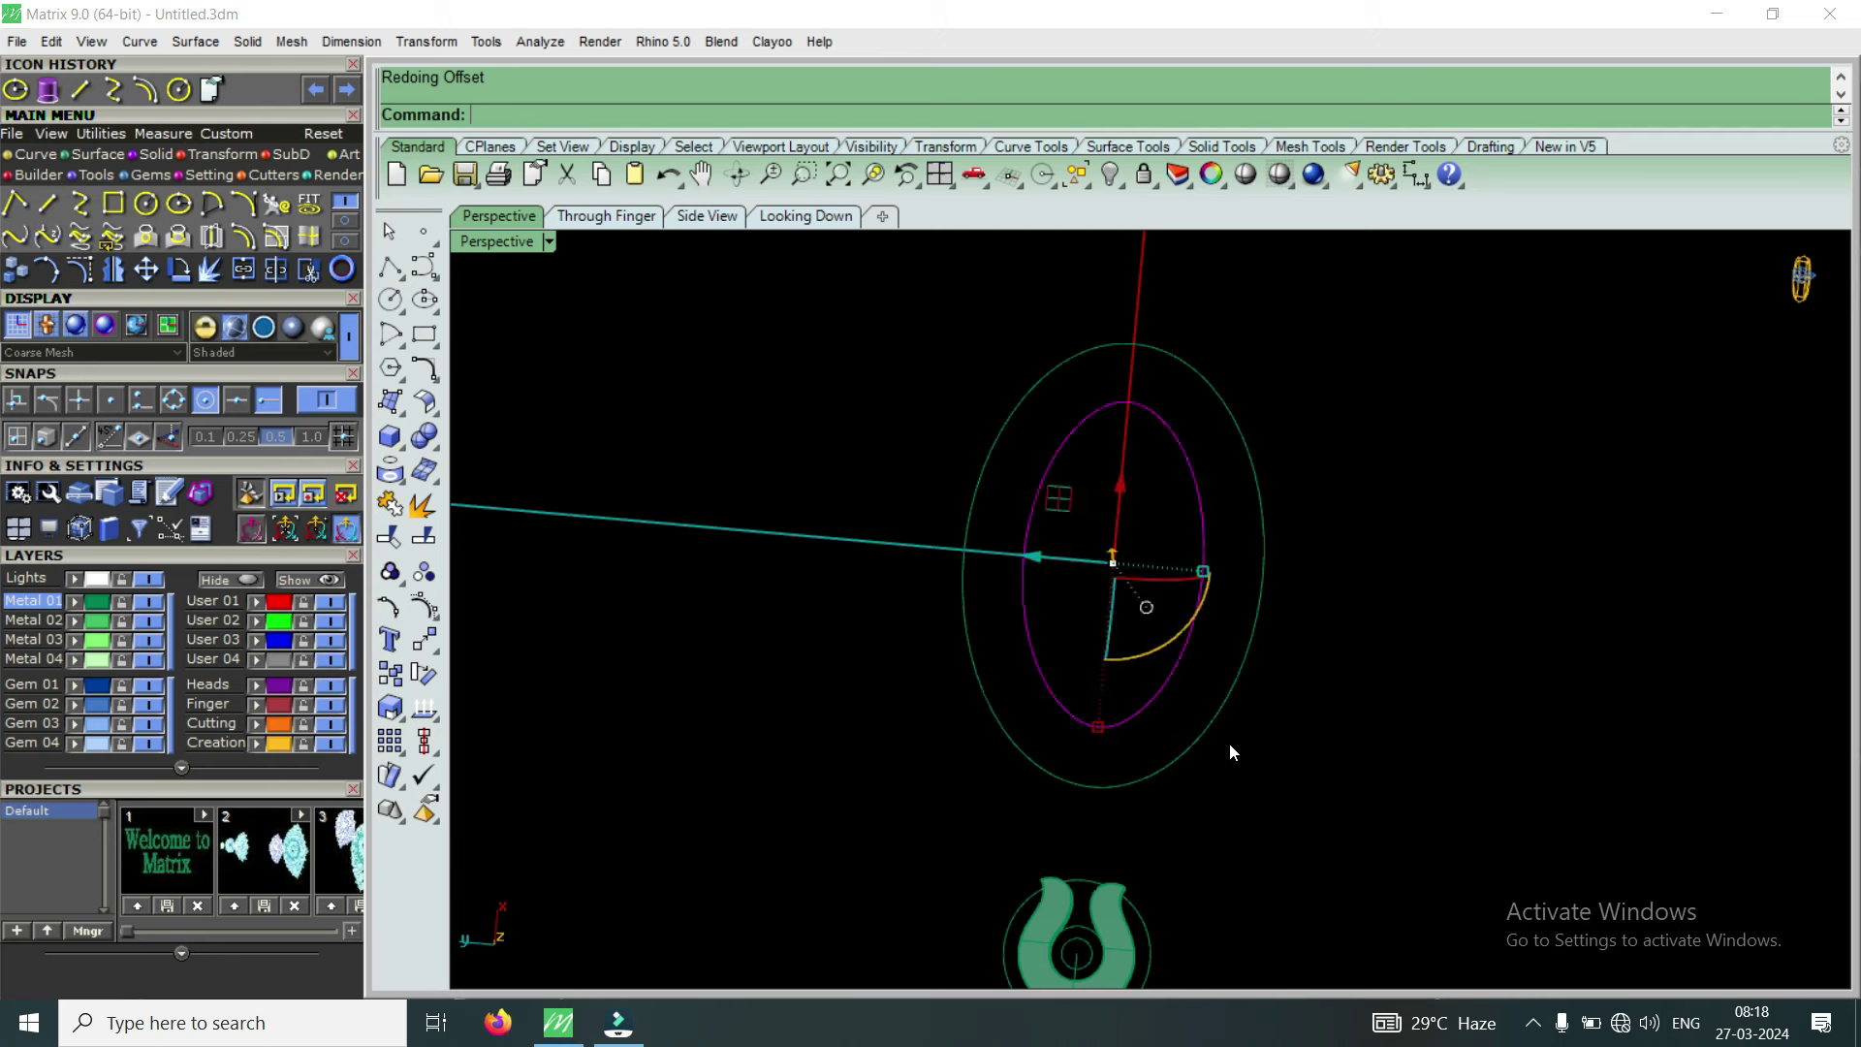
right_drag(1229, 743, 1115, 593)
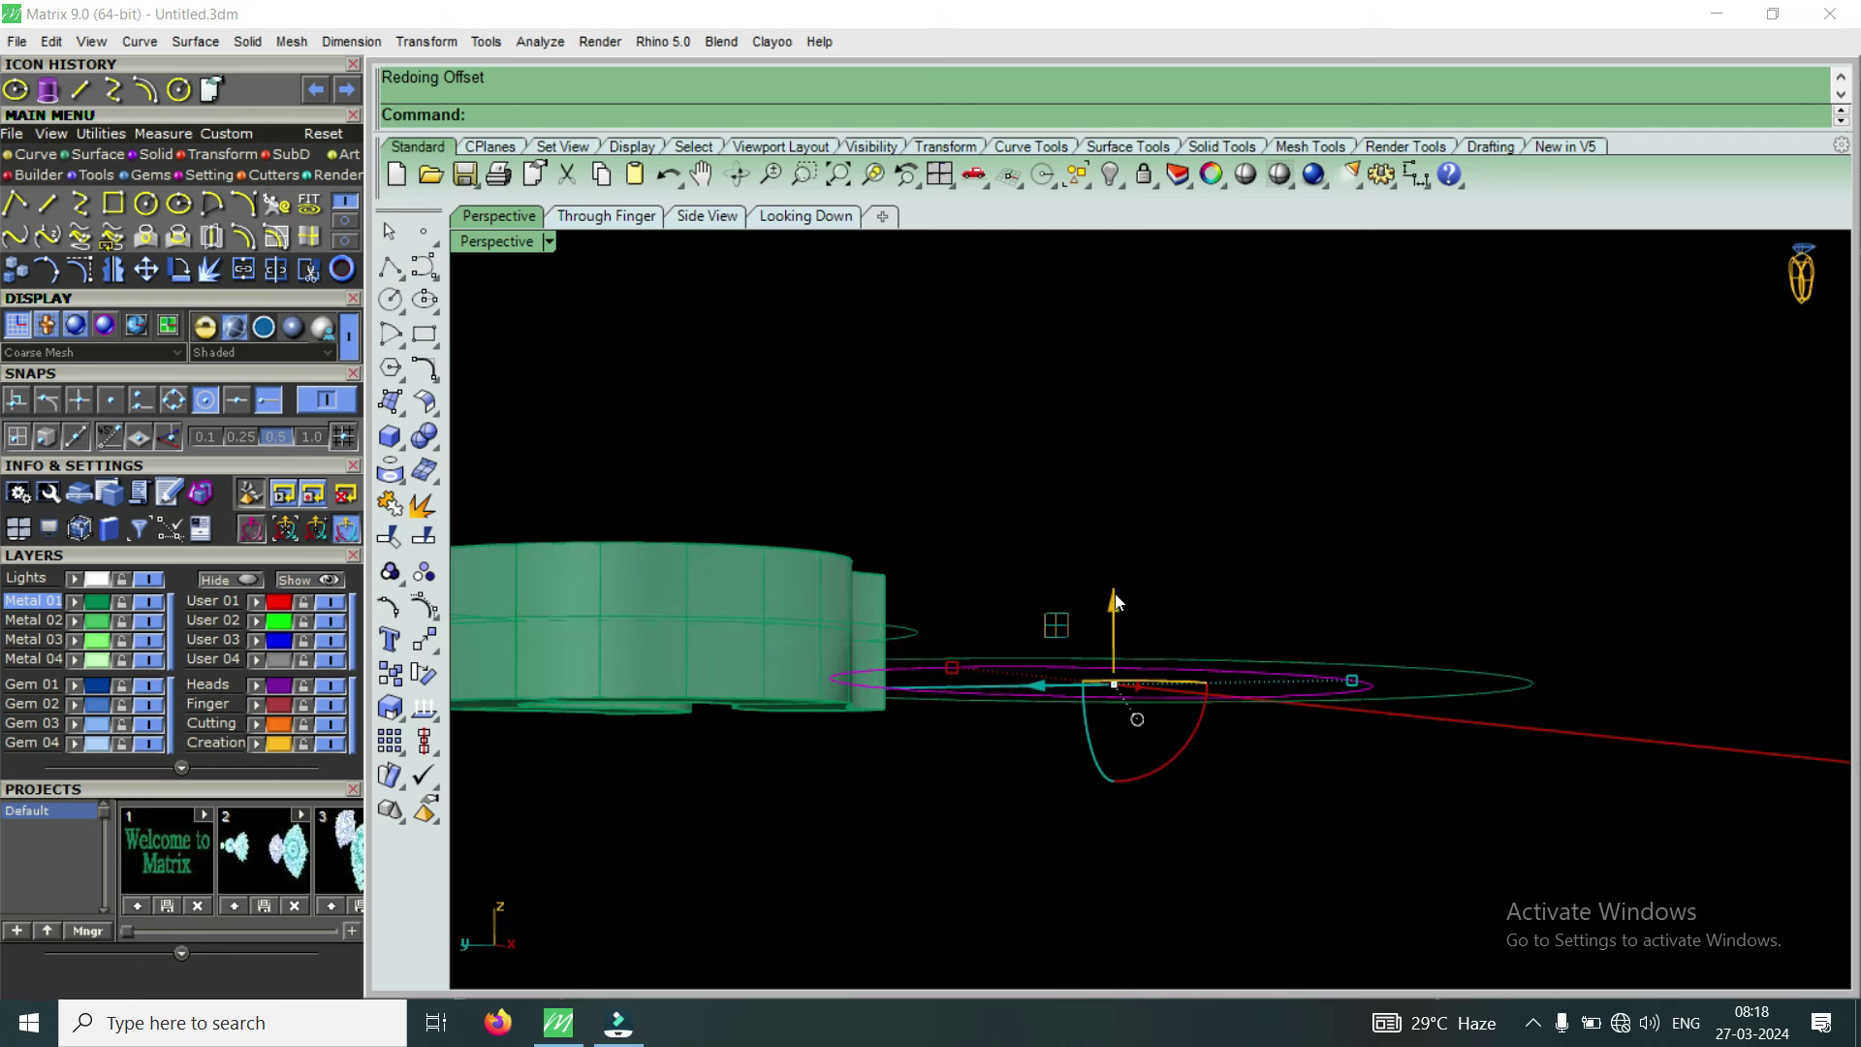
click(1115, 593)
mouse_move(1146, 581)
right_down()
mouse_move(1304, 568)
mouse_move(1084, 606)
mouse_move(1049, 782)
right_up()
key(Escape)
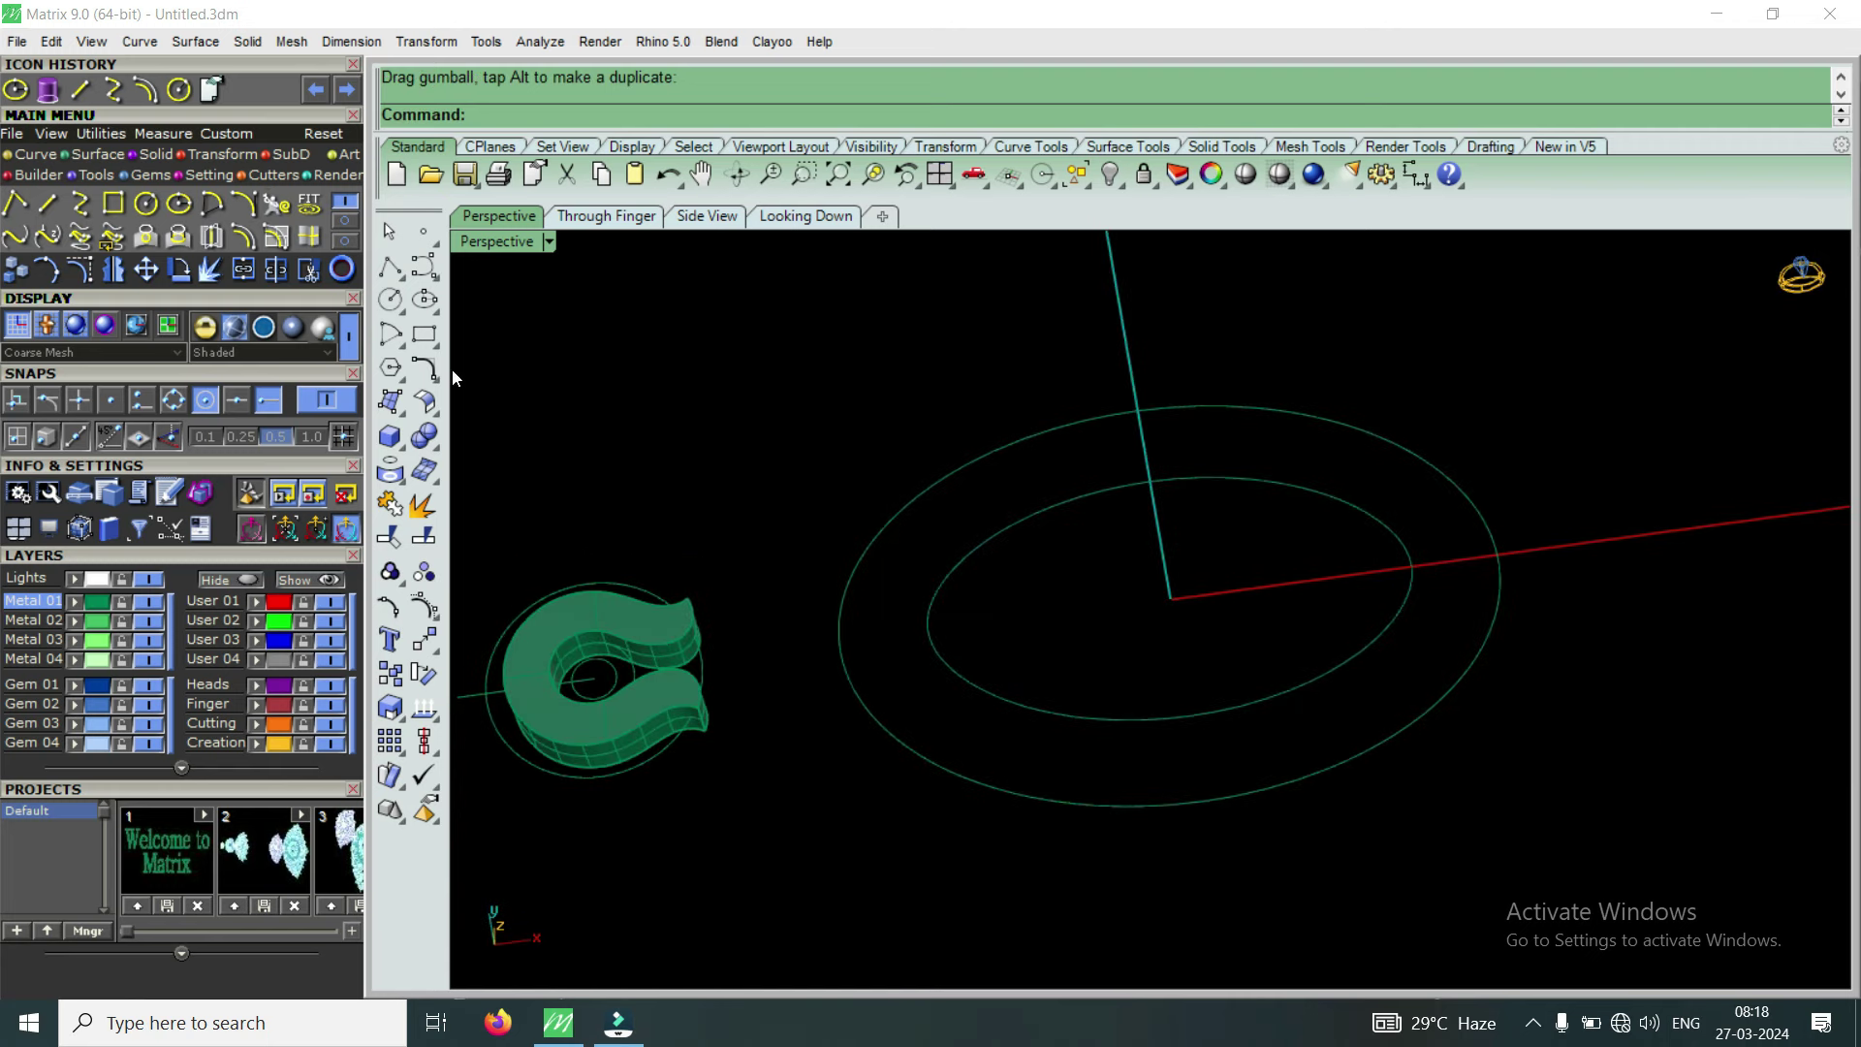
Draw a line bridging the outer and inner ellipses with the Near snap on
click(47, 202)
click(172, 401)
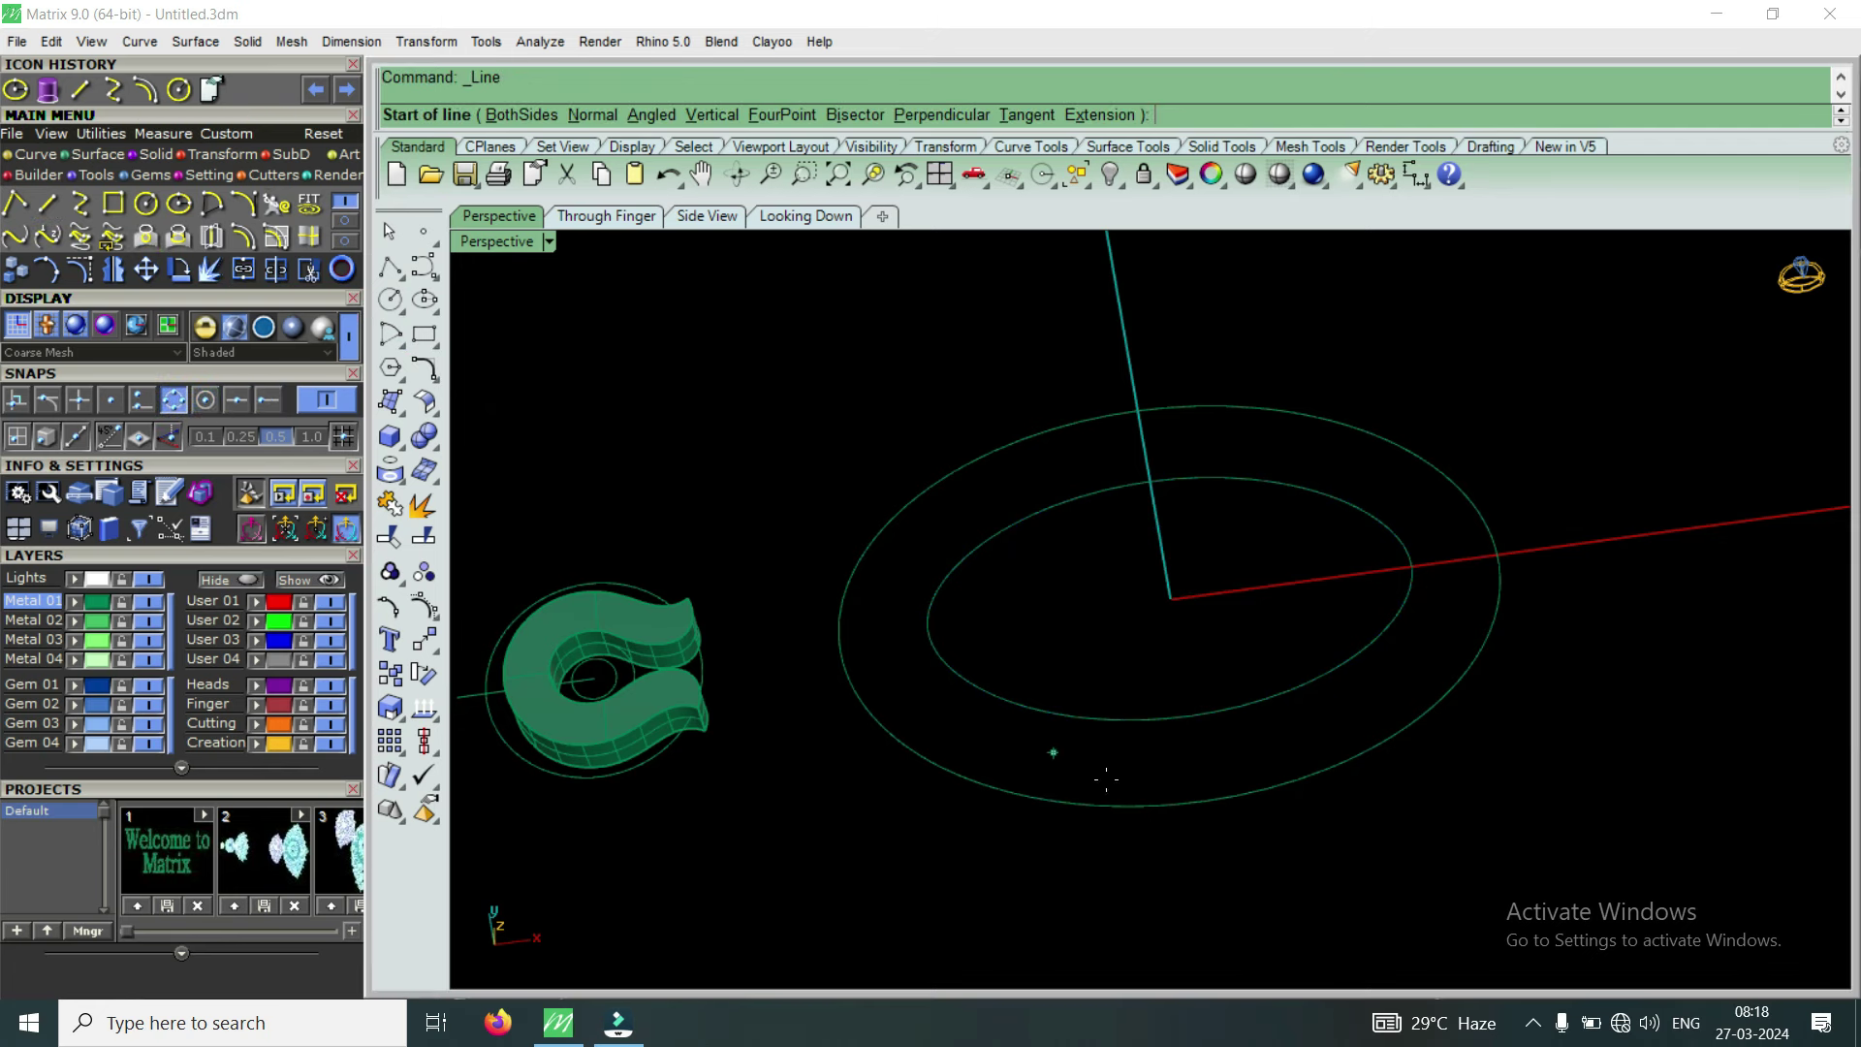
click(1205, 802)
click(1180, 727)
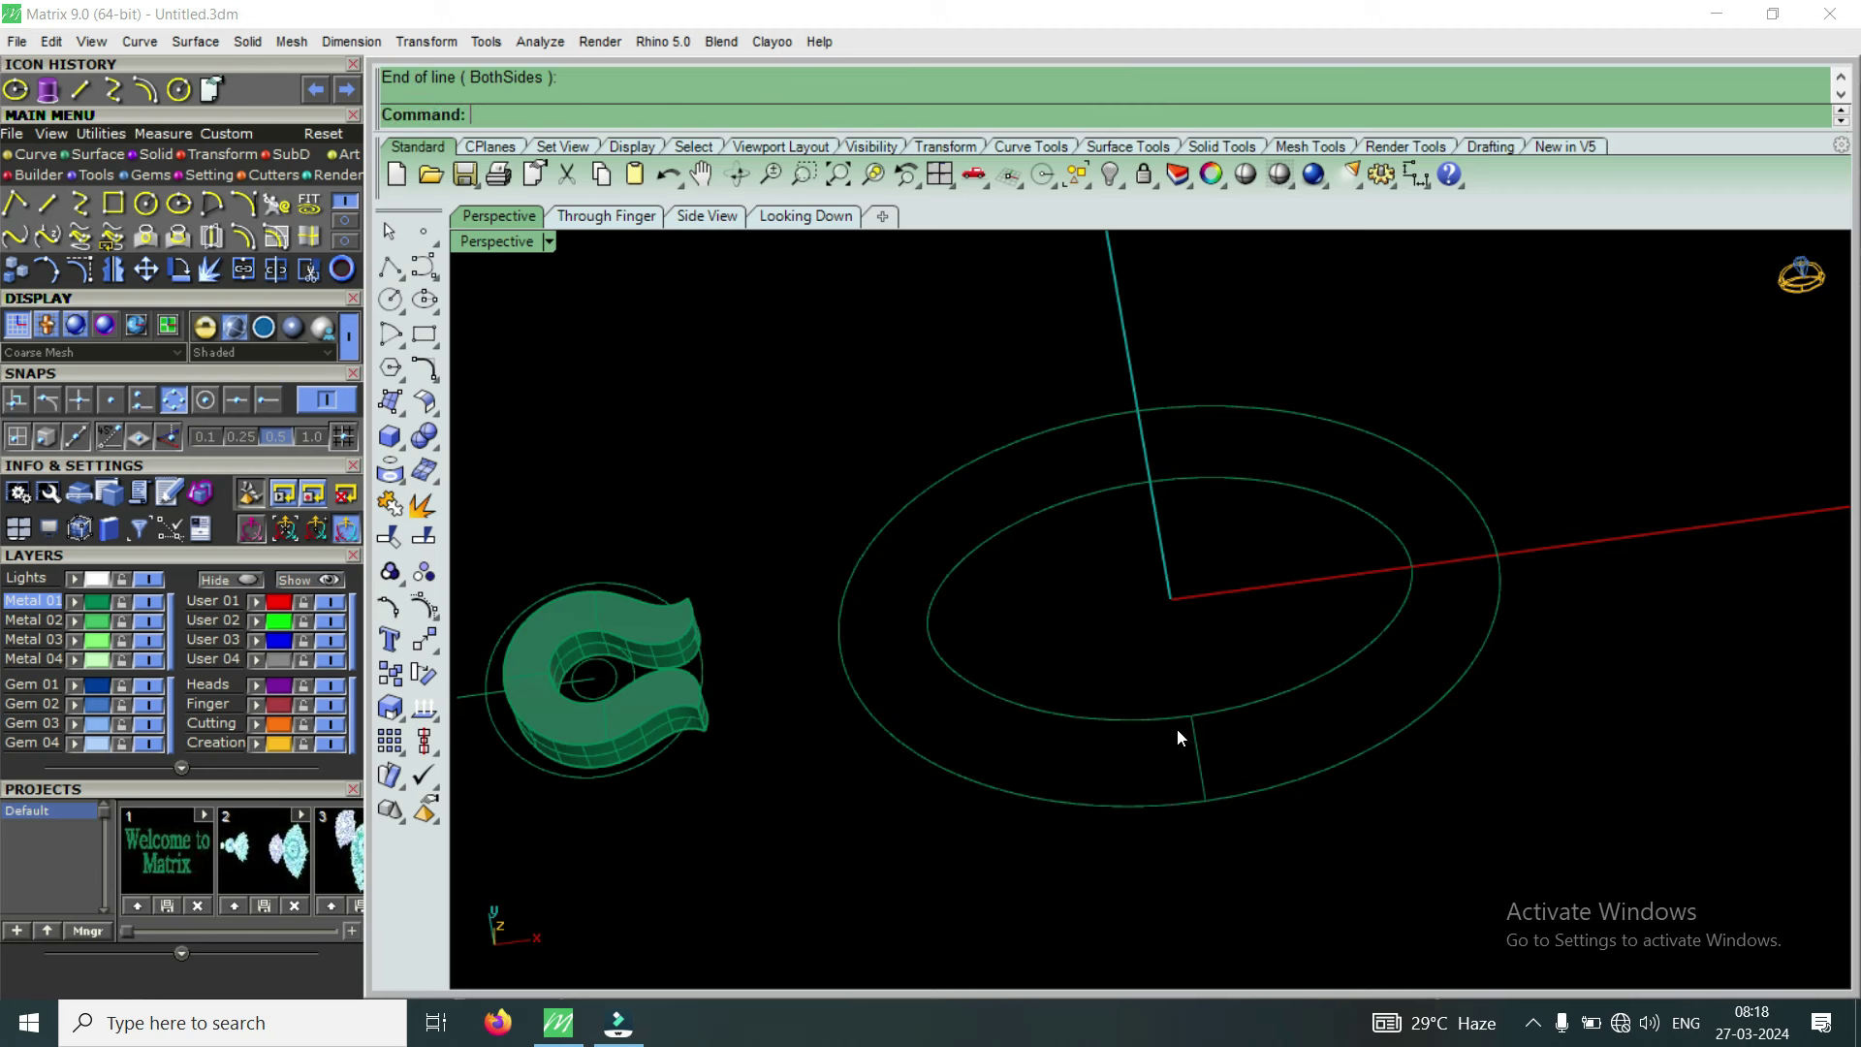
Sweep2 along the inner and outer ellipses with the line as cross-section
text(S)
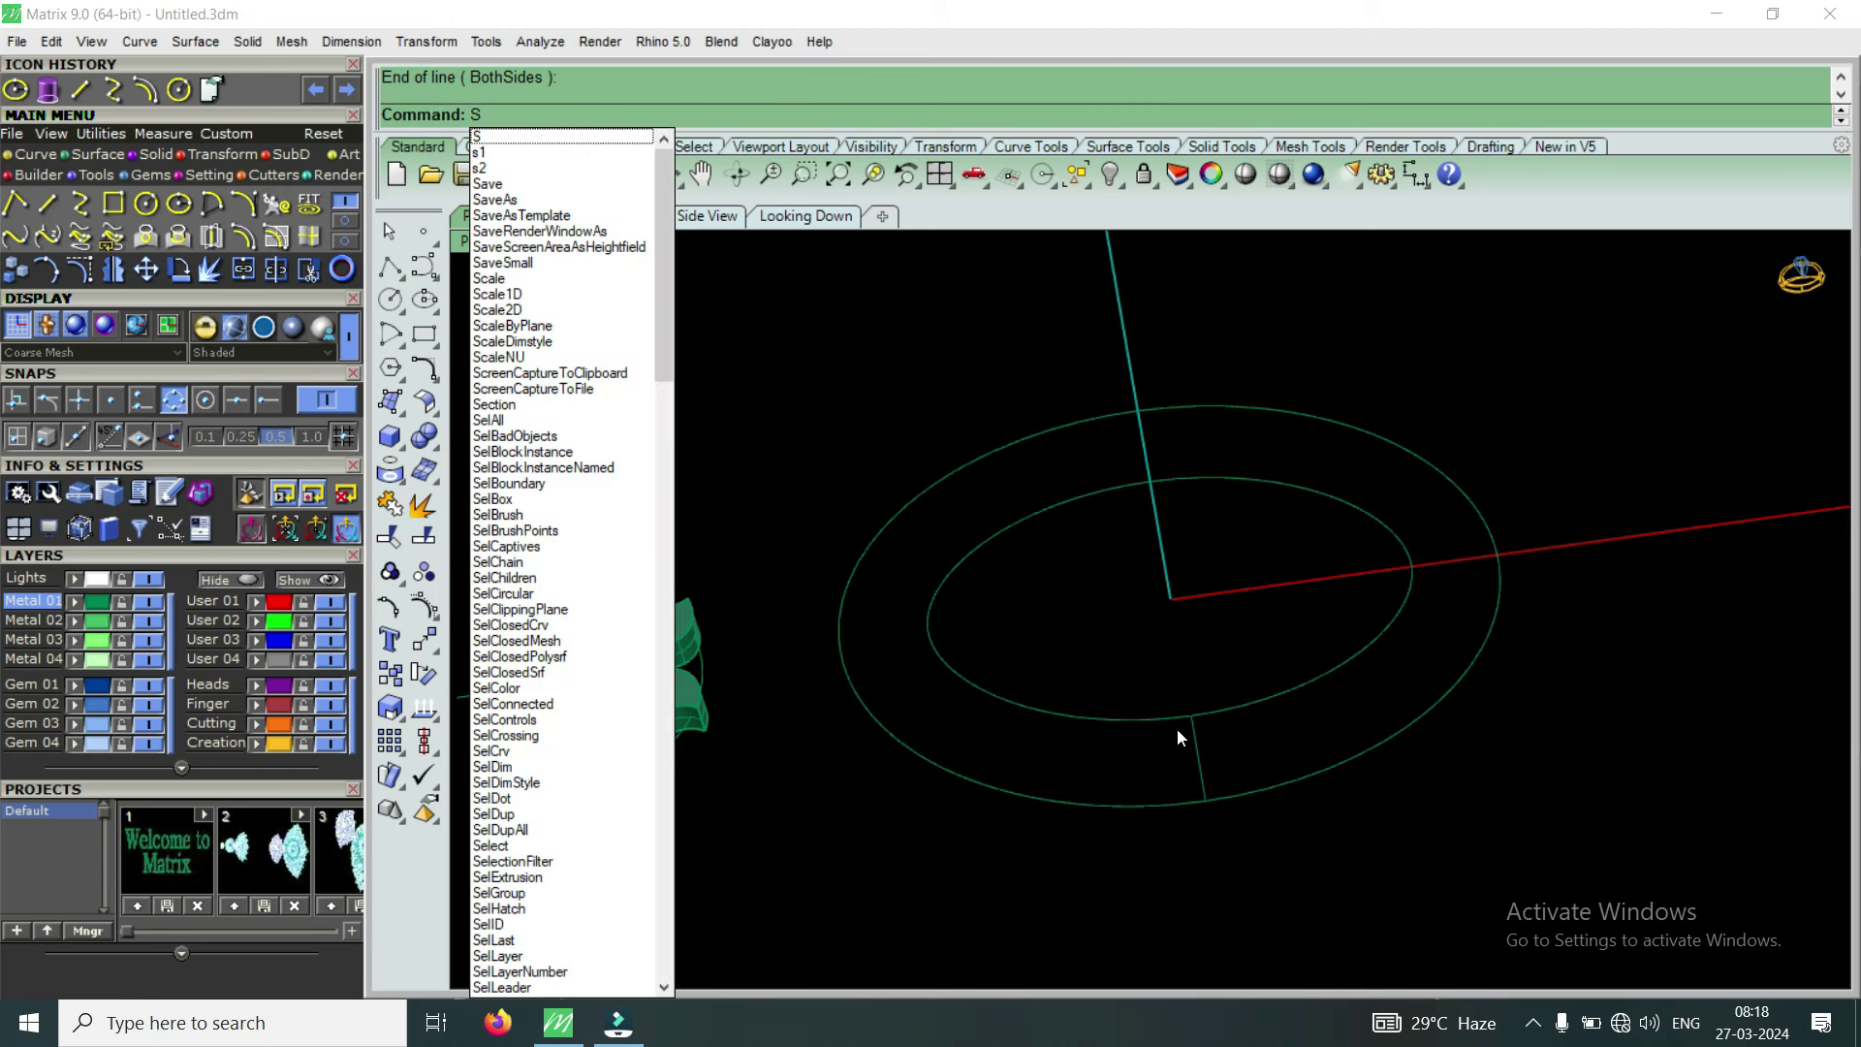
text(2)
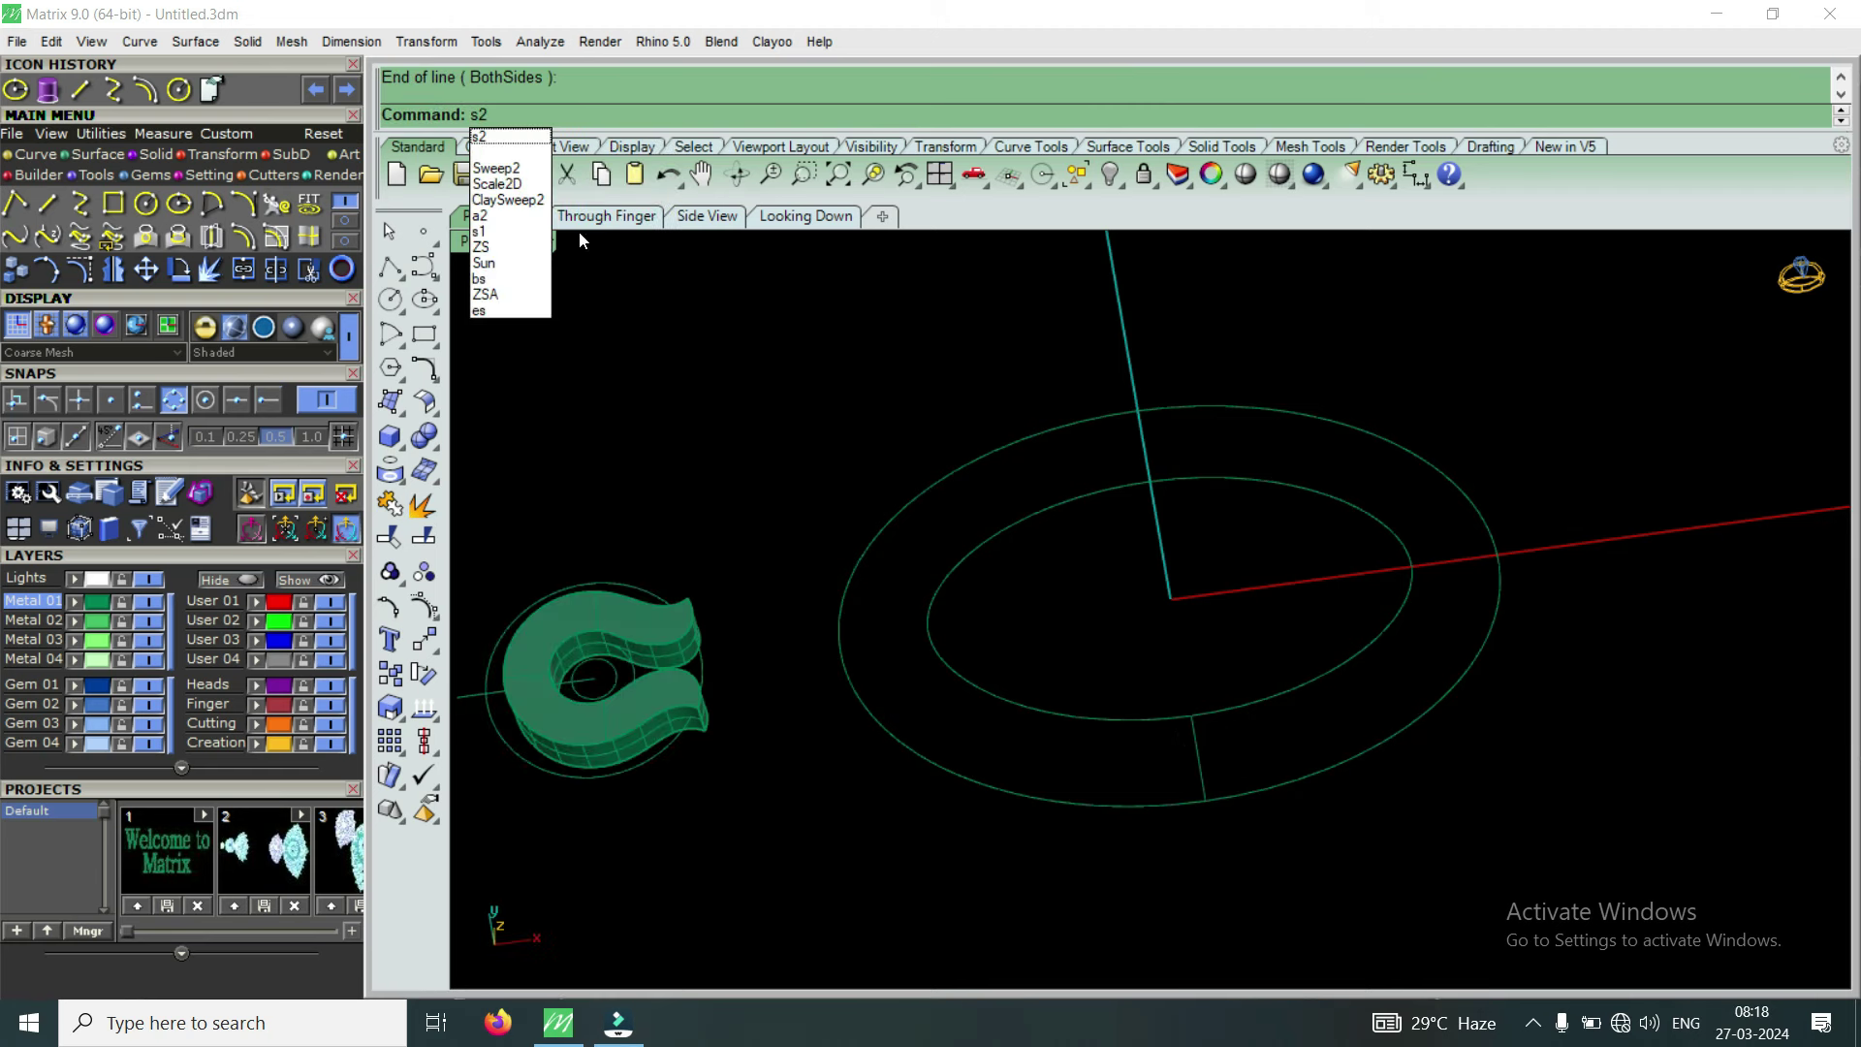
click(530, 171)
click(1047, 716)
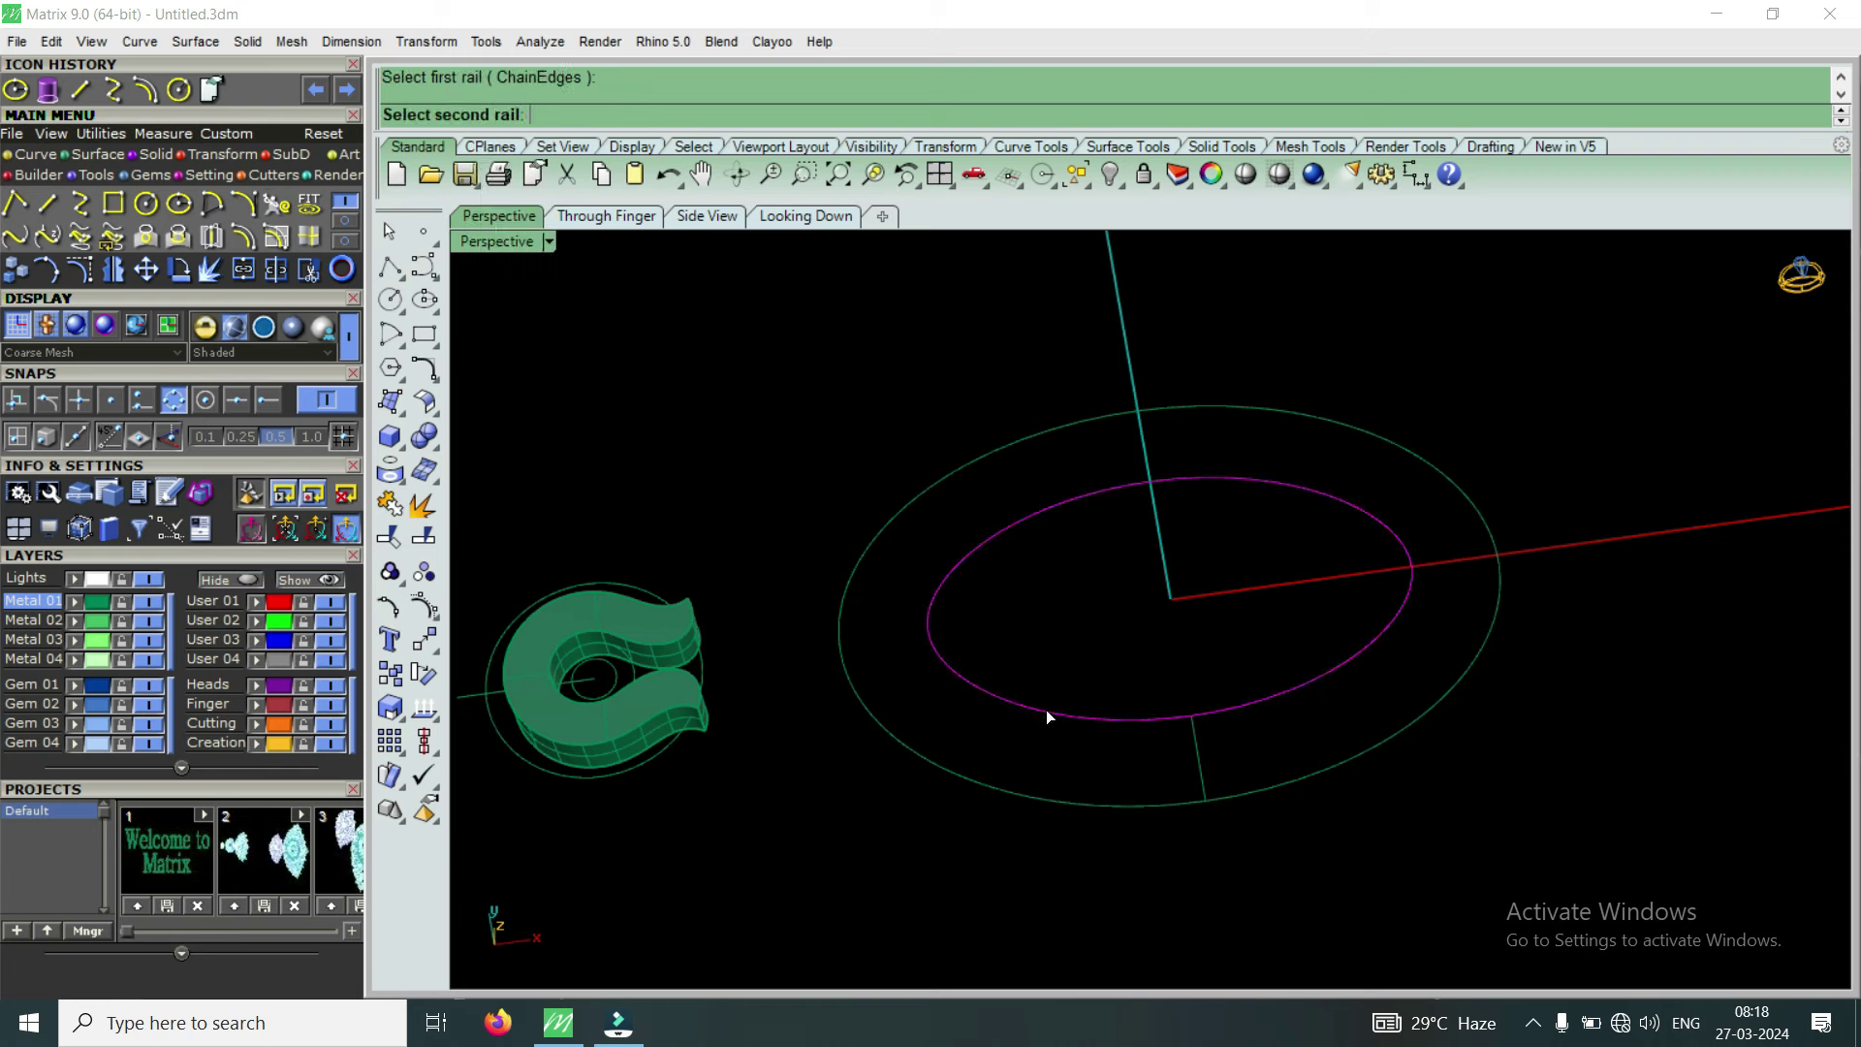
click(1083, 807)
click(1204, 781)
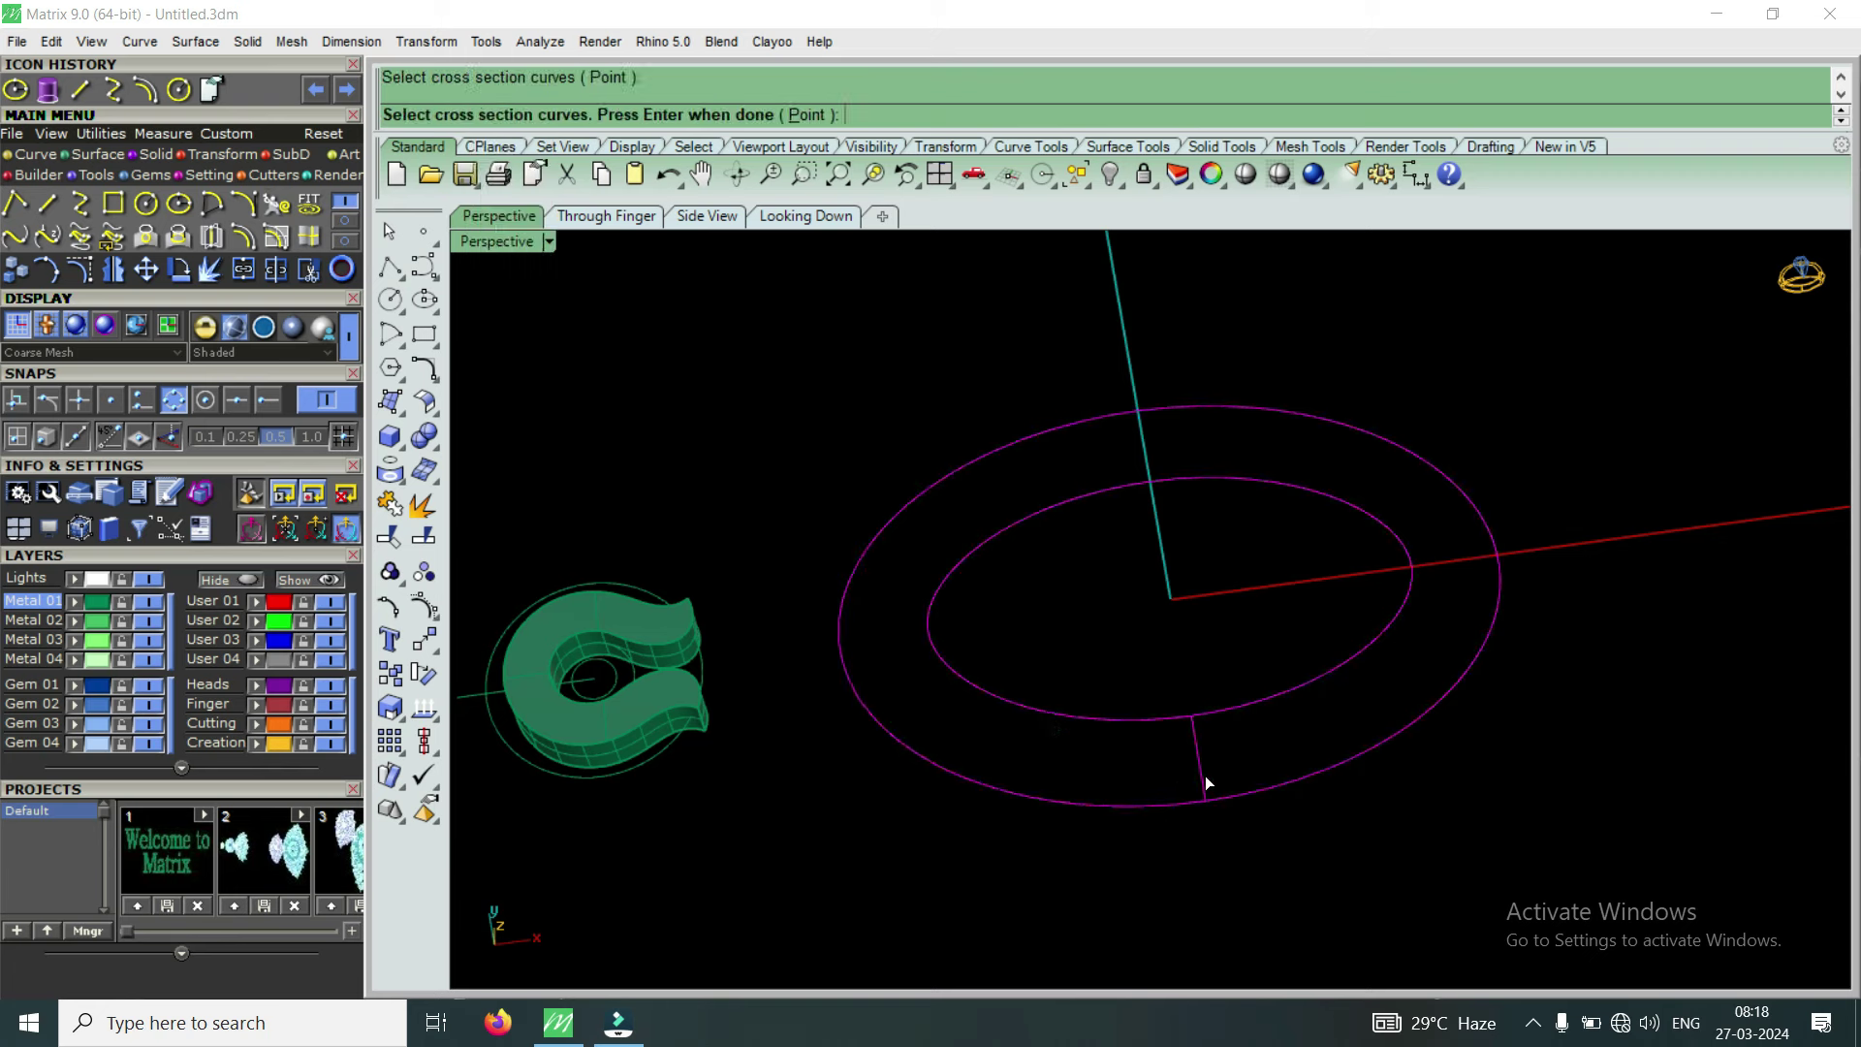
key(Return)
key(Return)
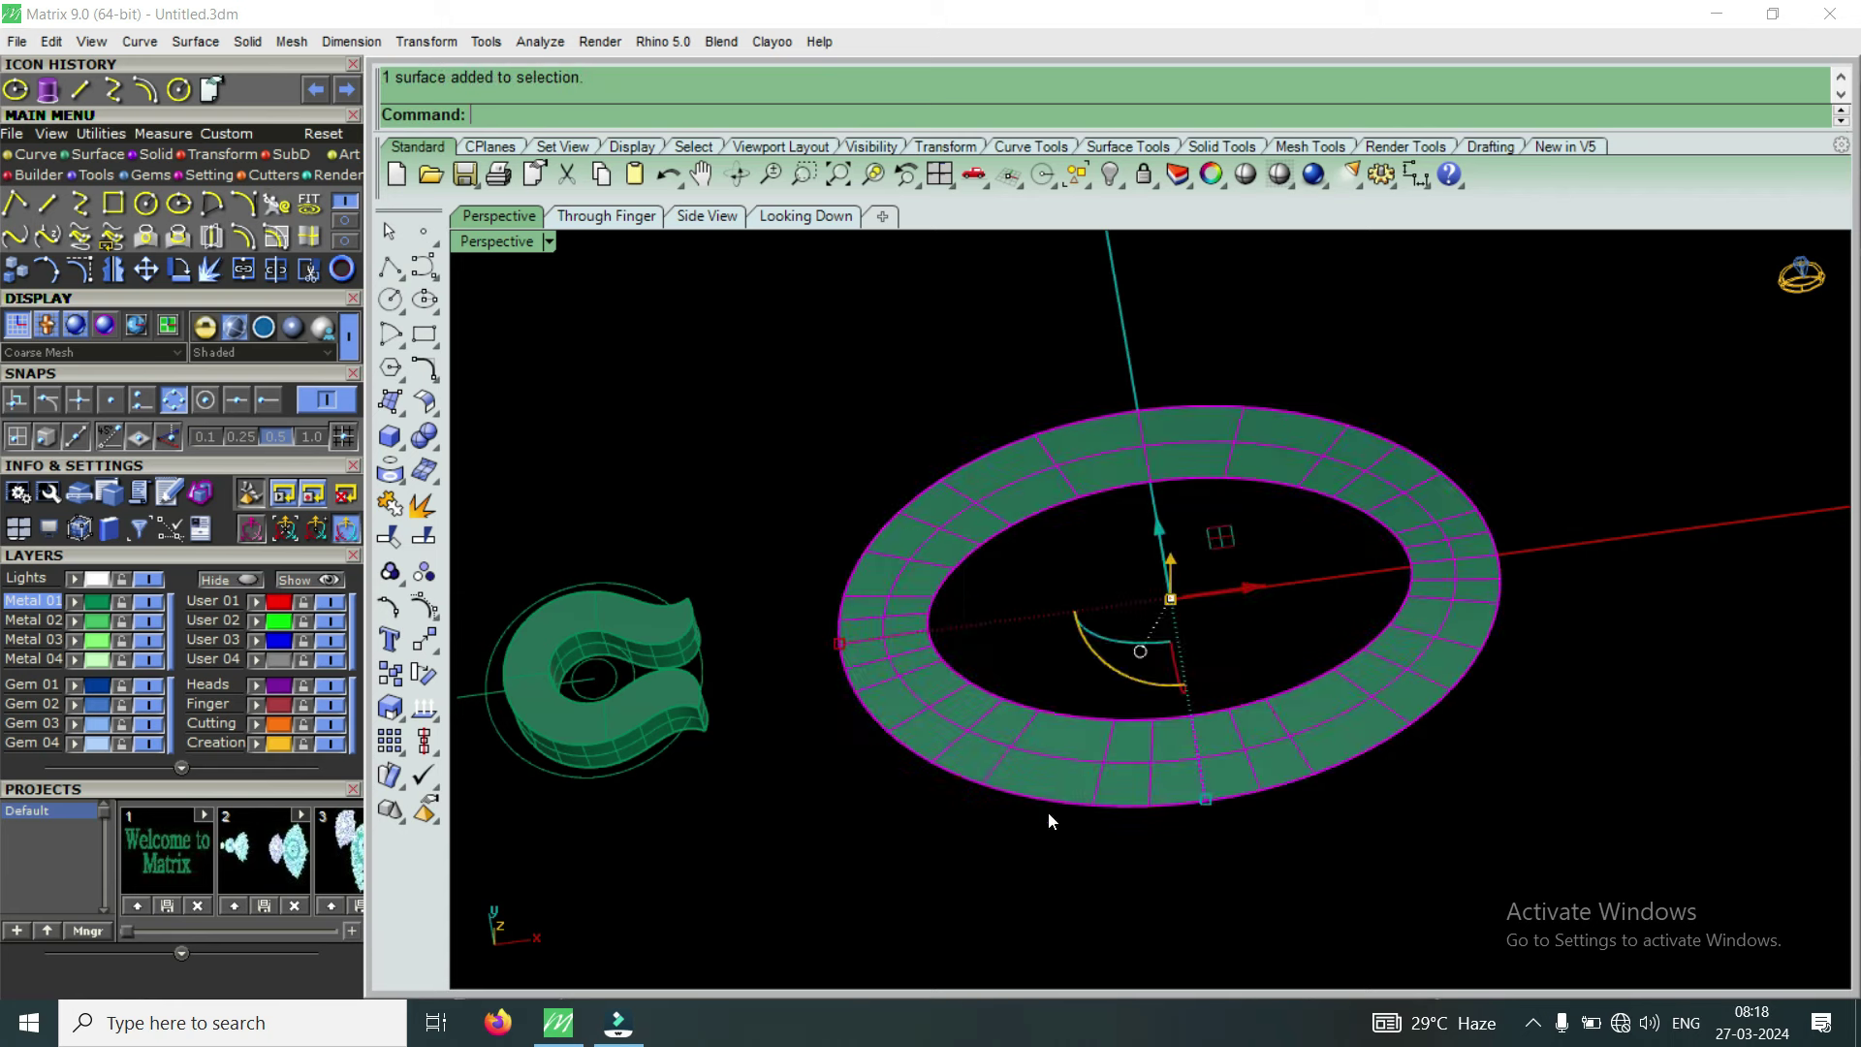
Extrude the ring surface straight 1 unit downward into a solid
right_drag(1048, 811, 981, 597)
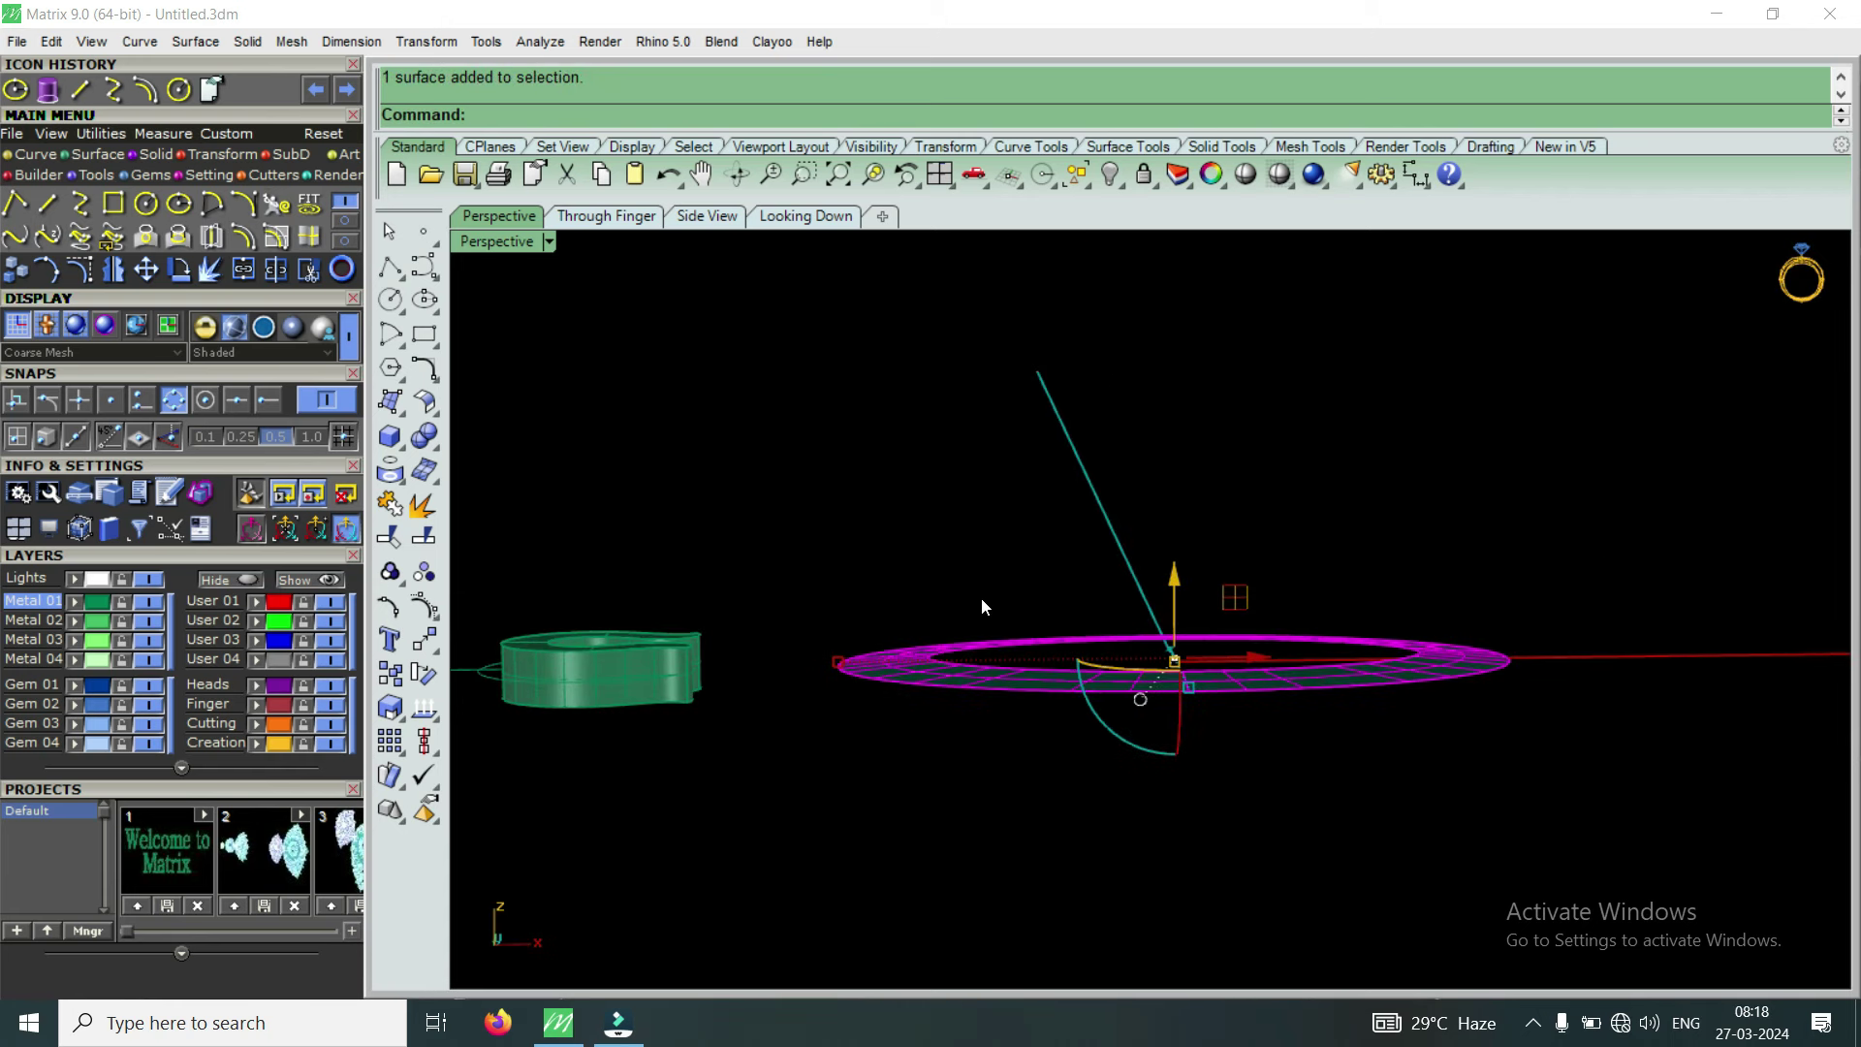
click(246, 45)
mouse_move(323, 631)
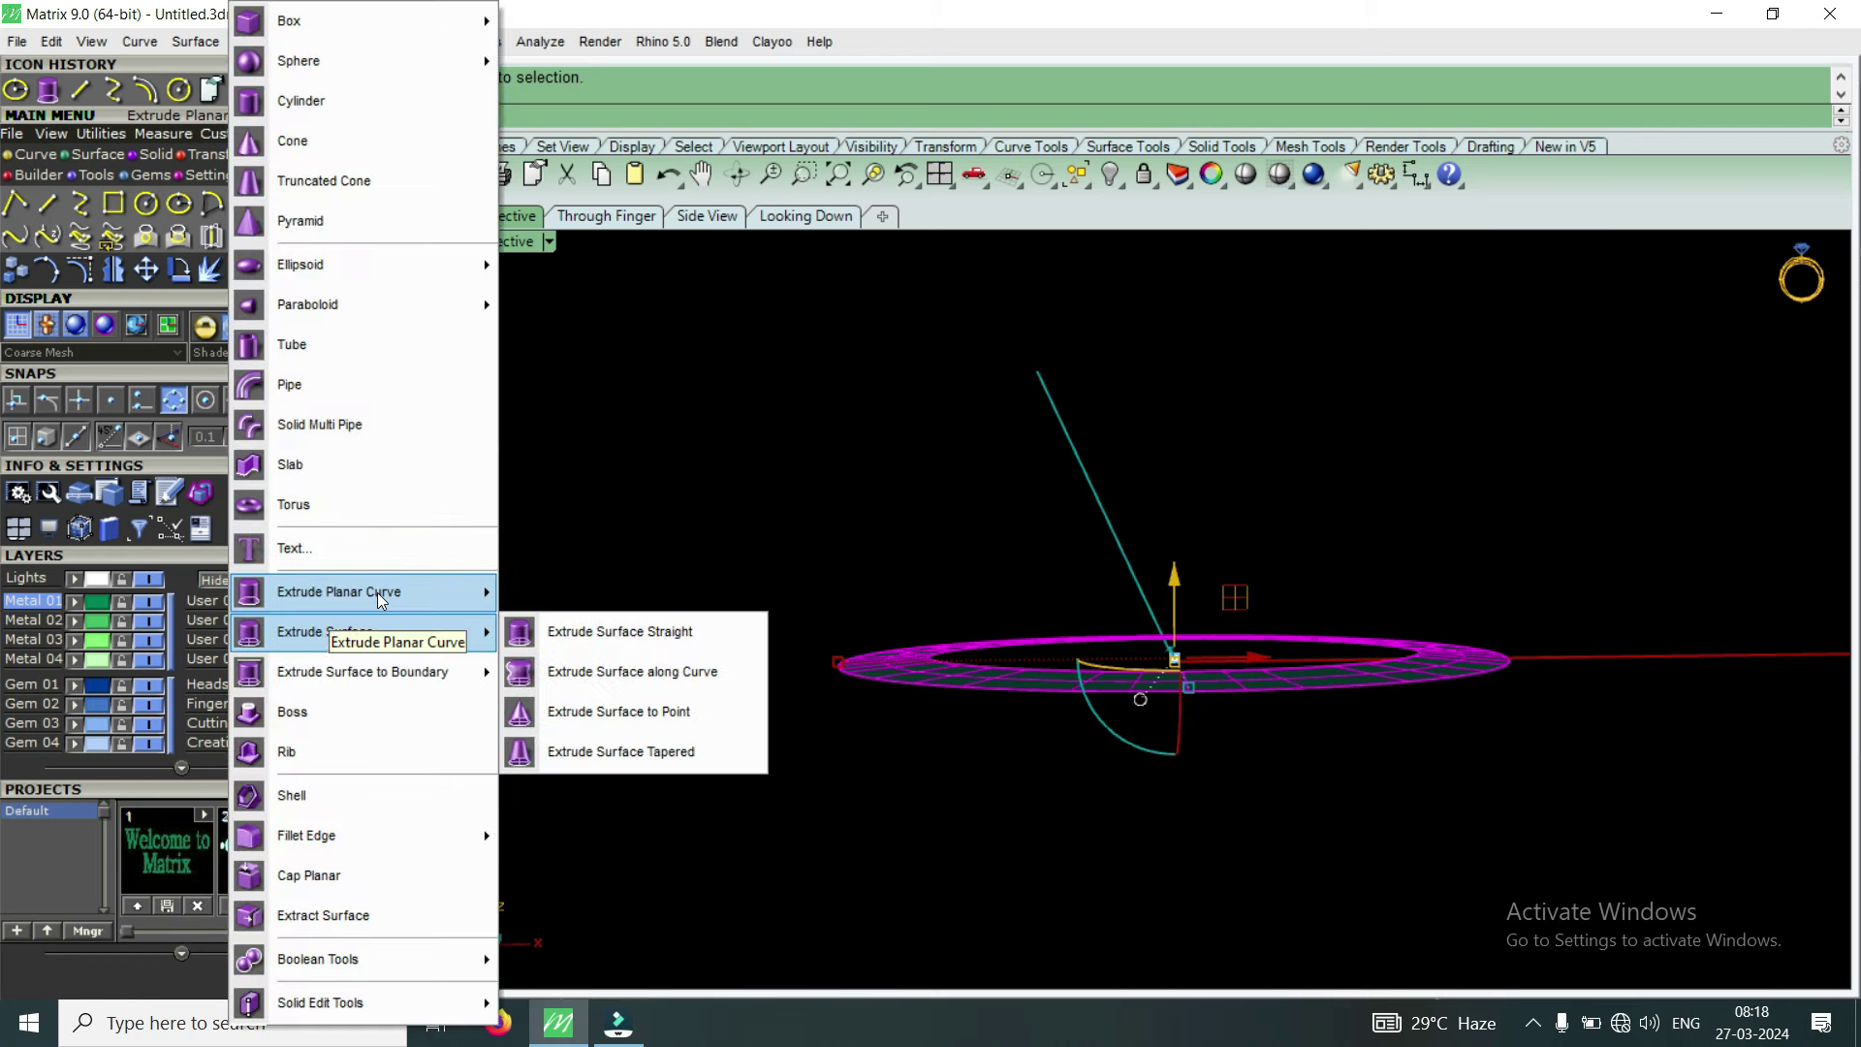
click(620, 632)
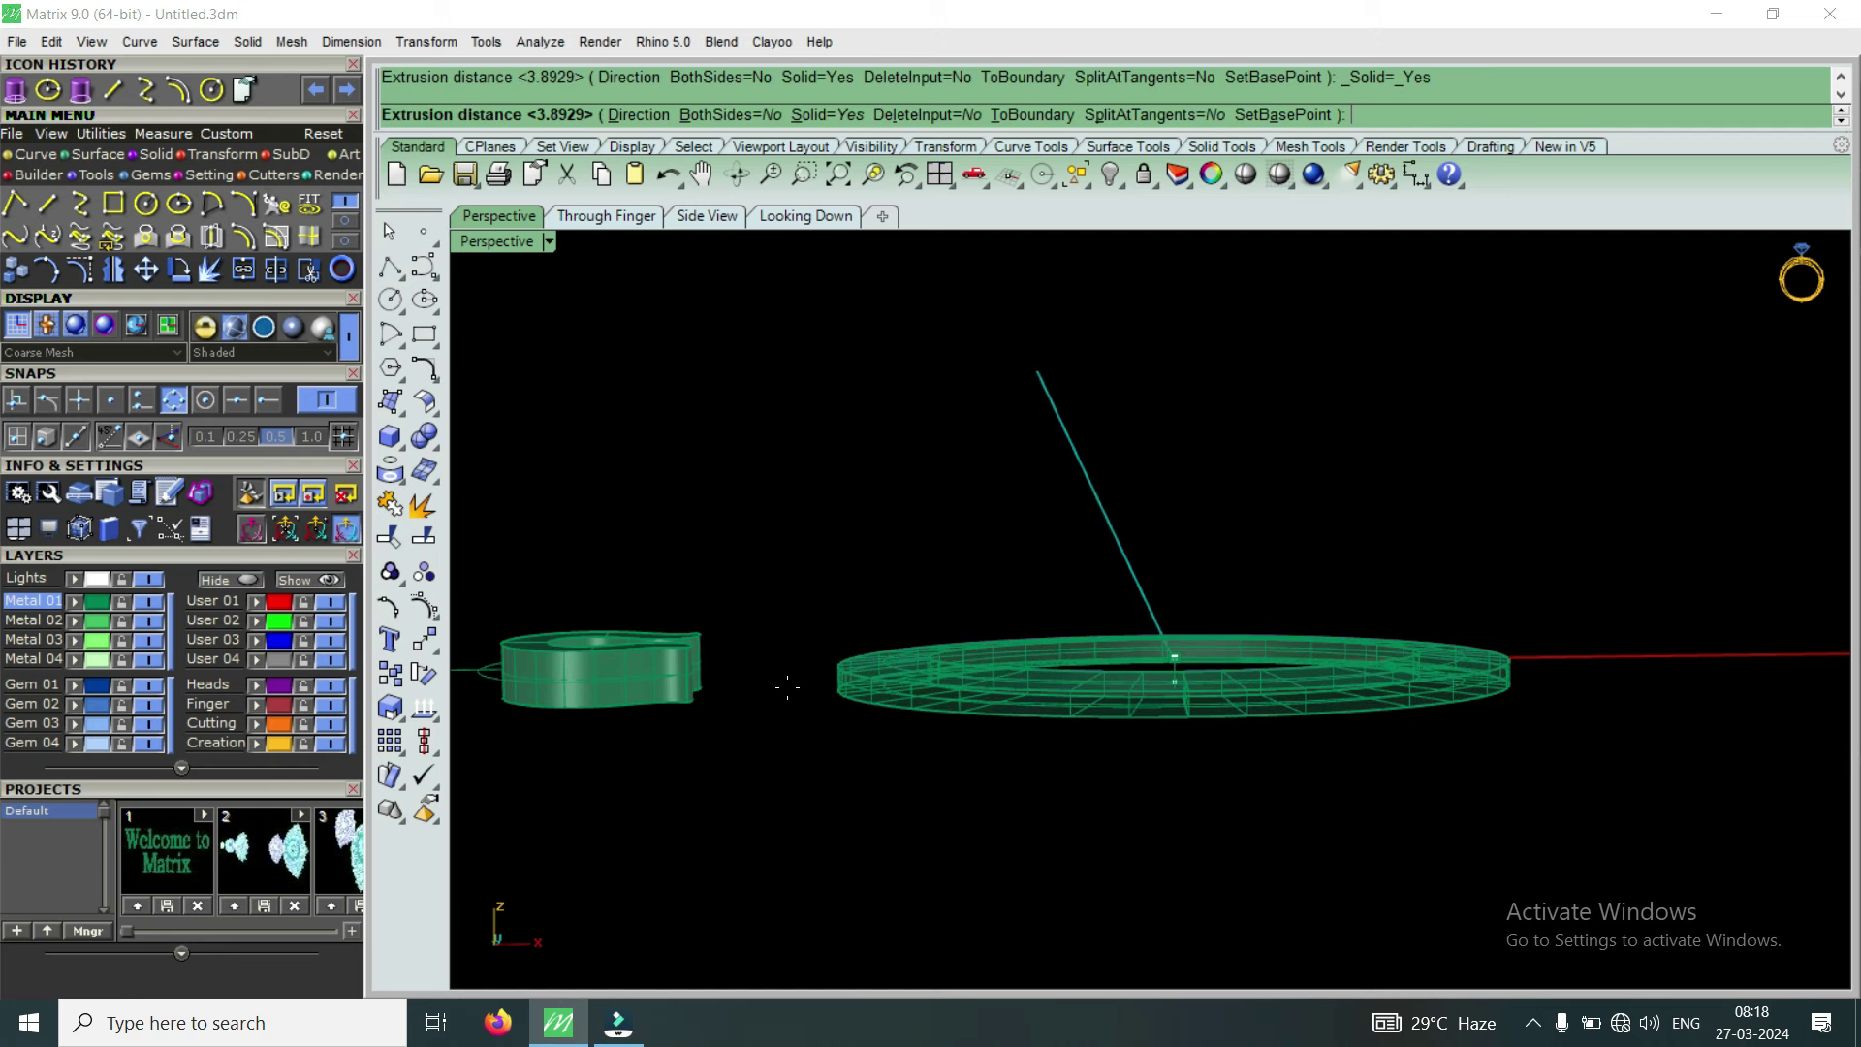
text(-1)
key(Return)
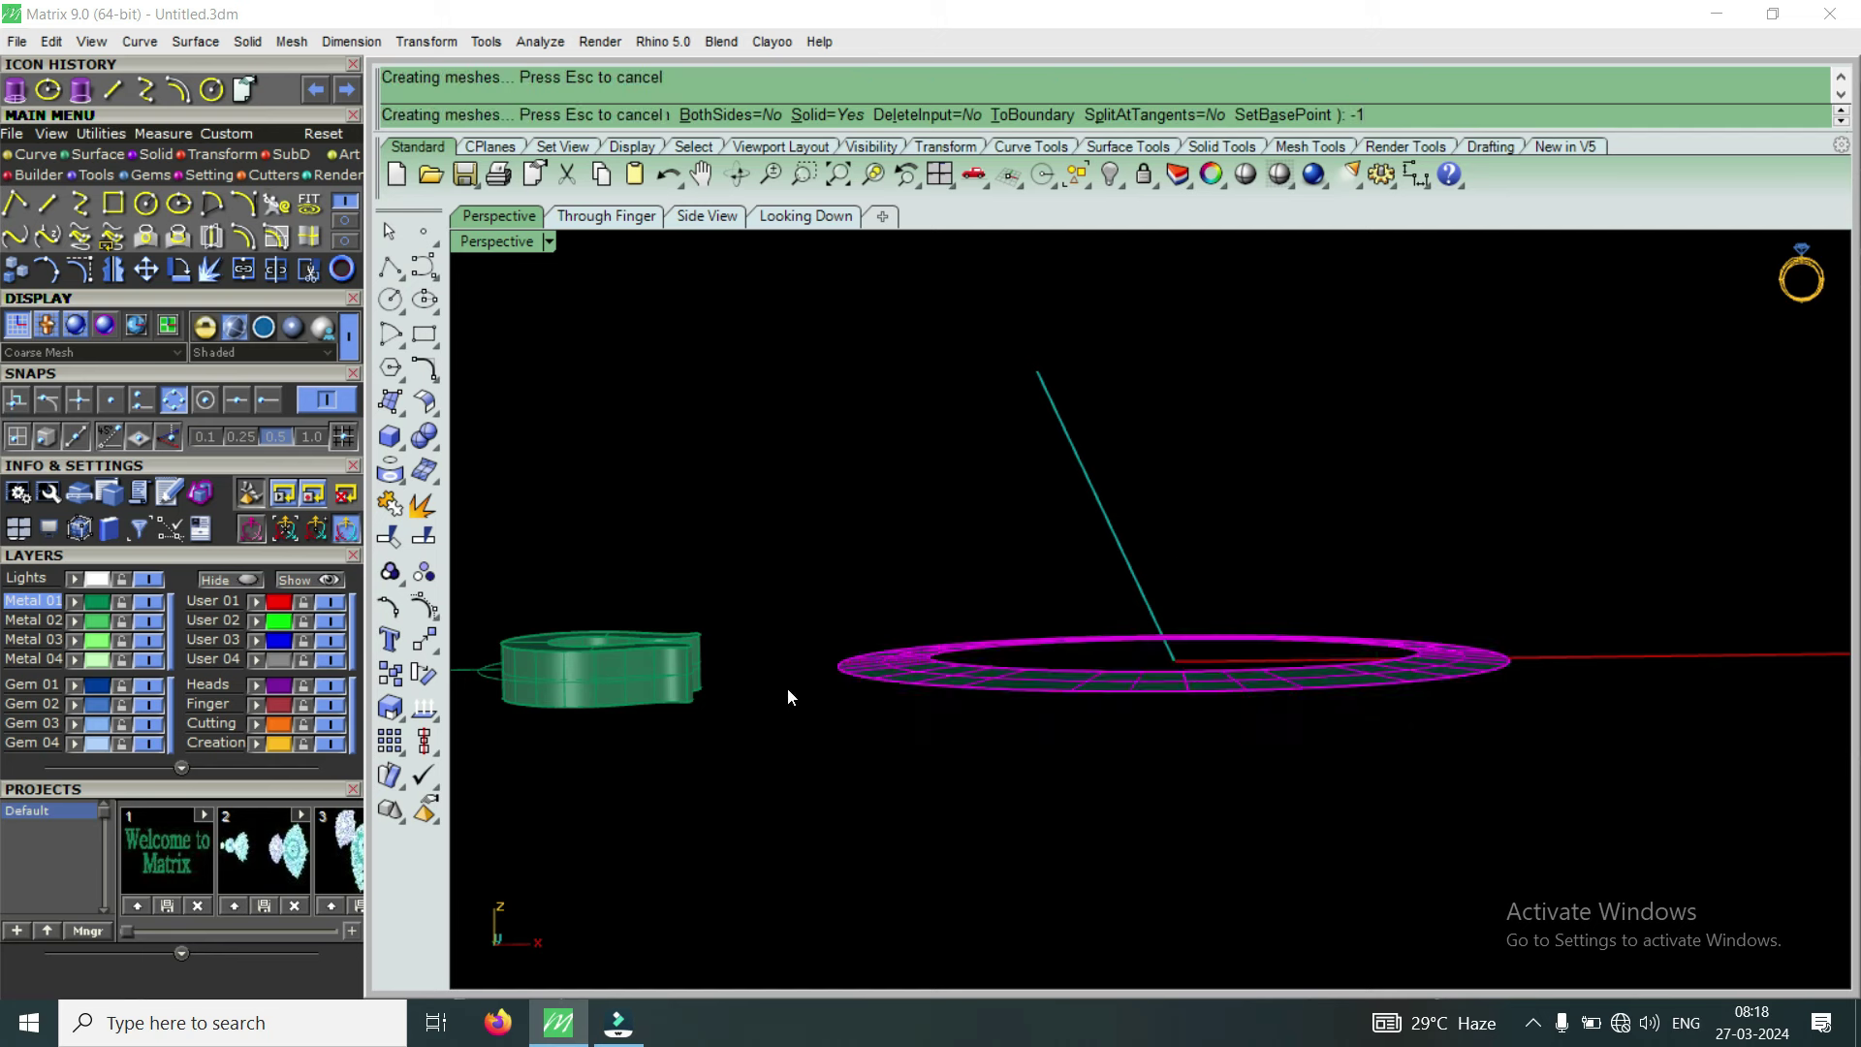
Clear the selection and pick the ring solid from the overlapping candidates
scroll(812, 694, up, 3)
scroll(881, 722, up, 2)
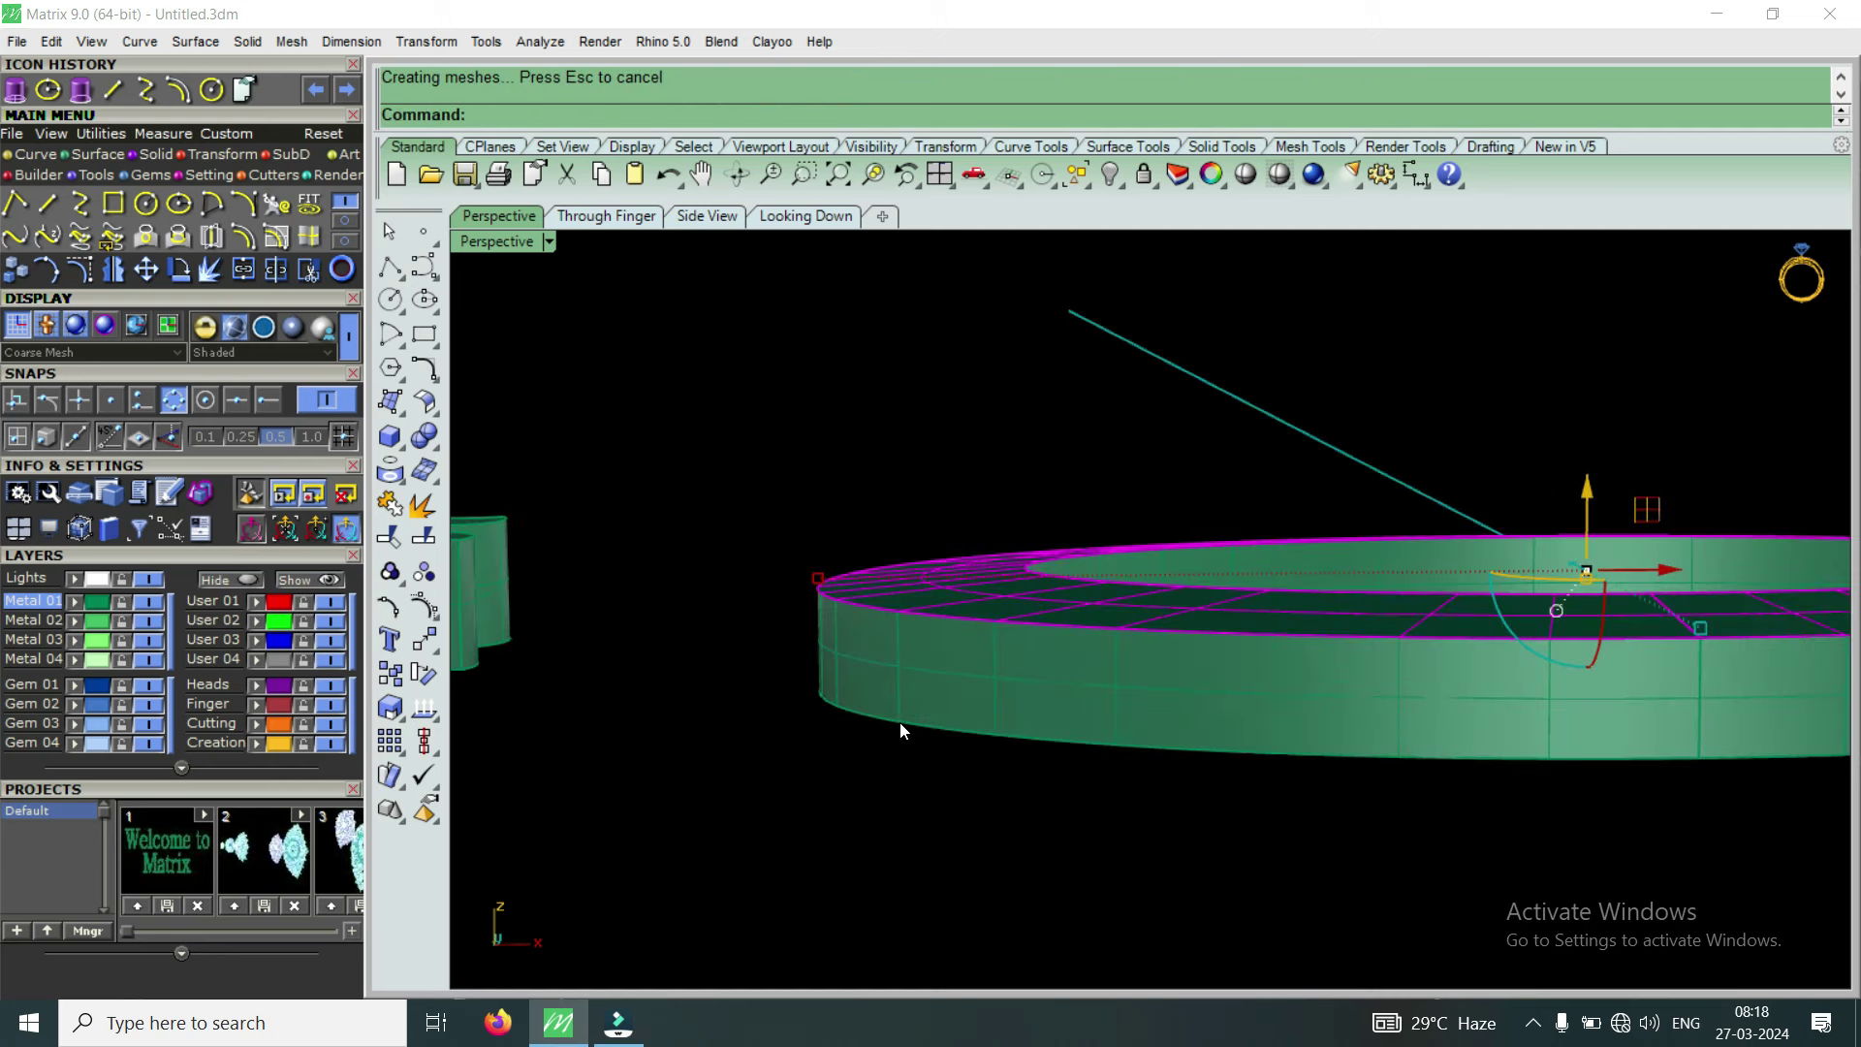
key(Escape)
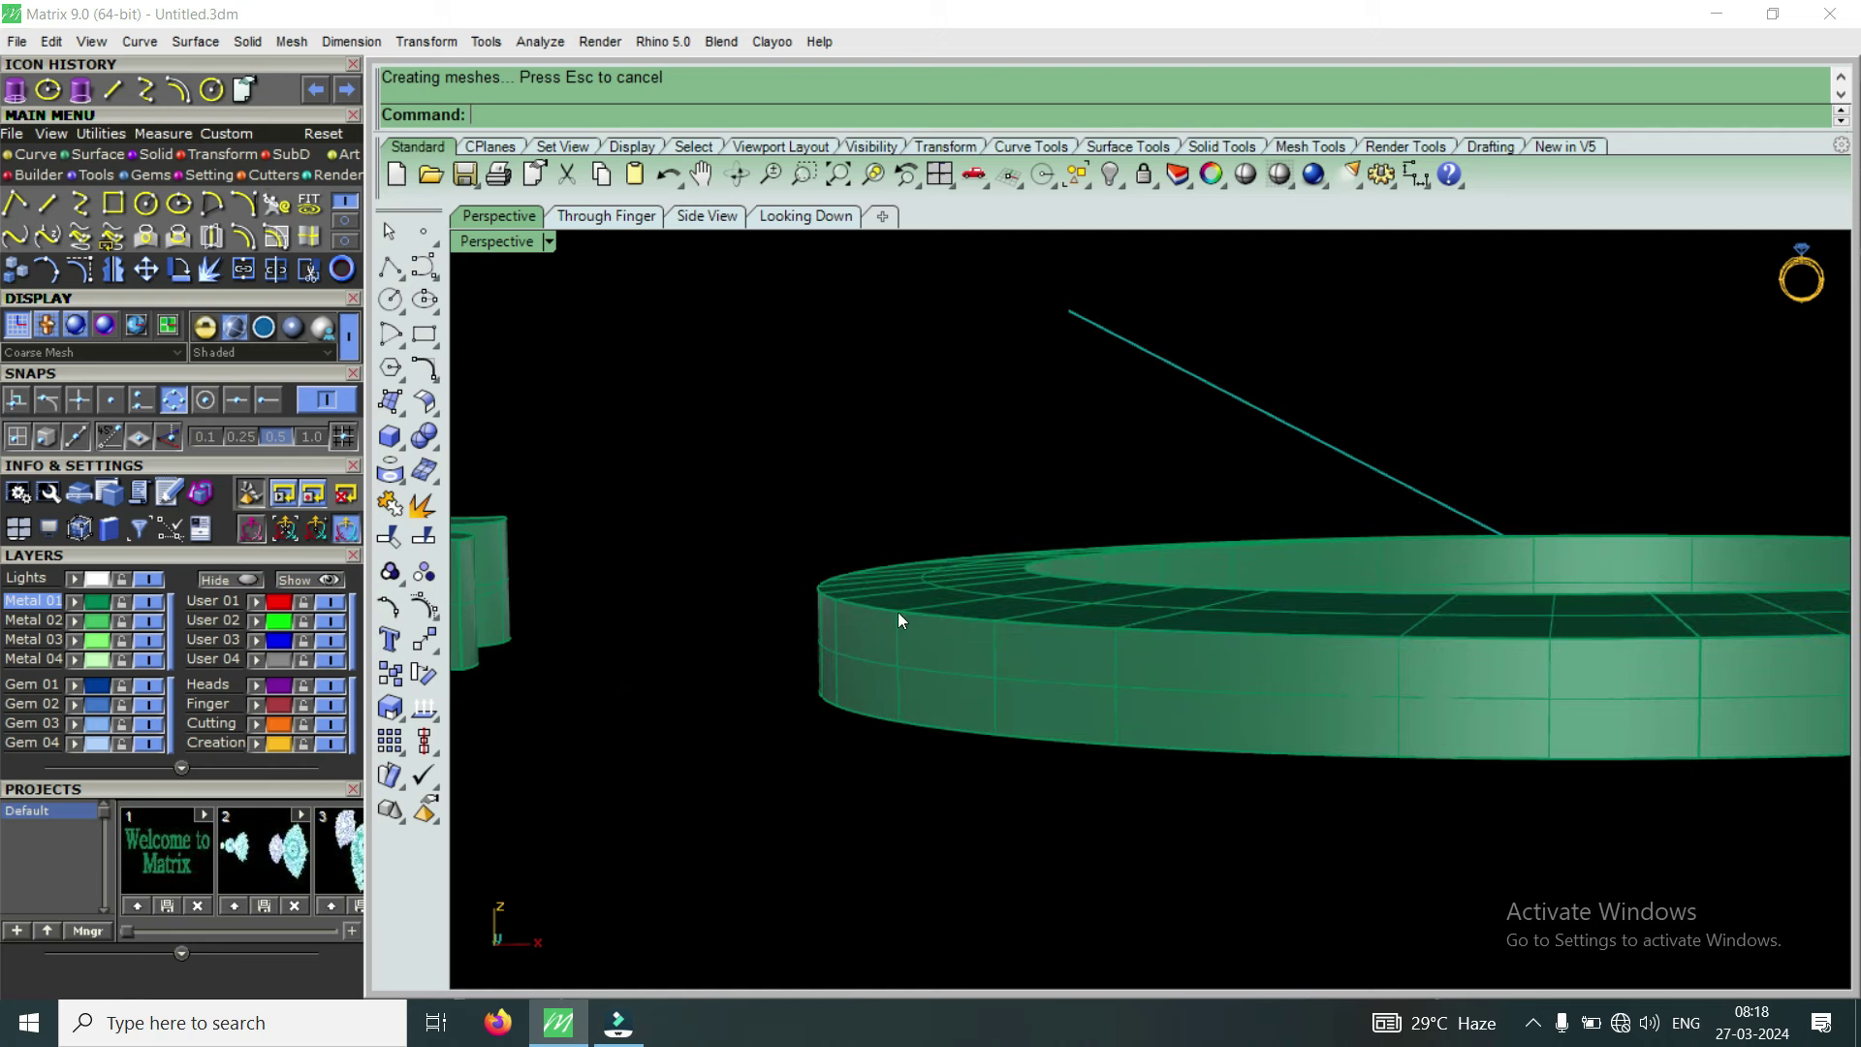
click(897, 613)
click(985, 679)
Cancel the repeated extrusion and delete the extra ring surface
right_click(986, 682)
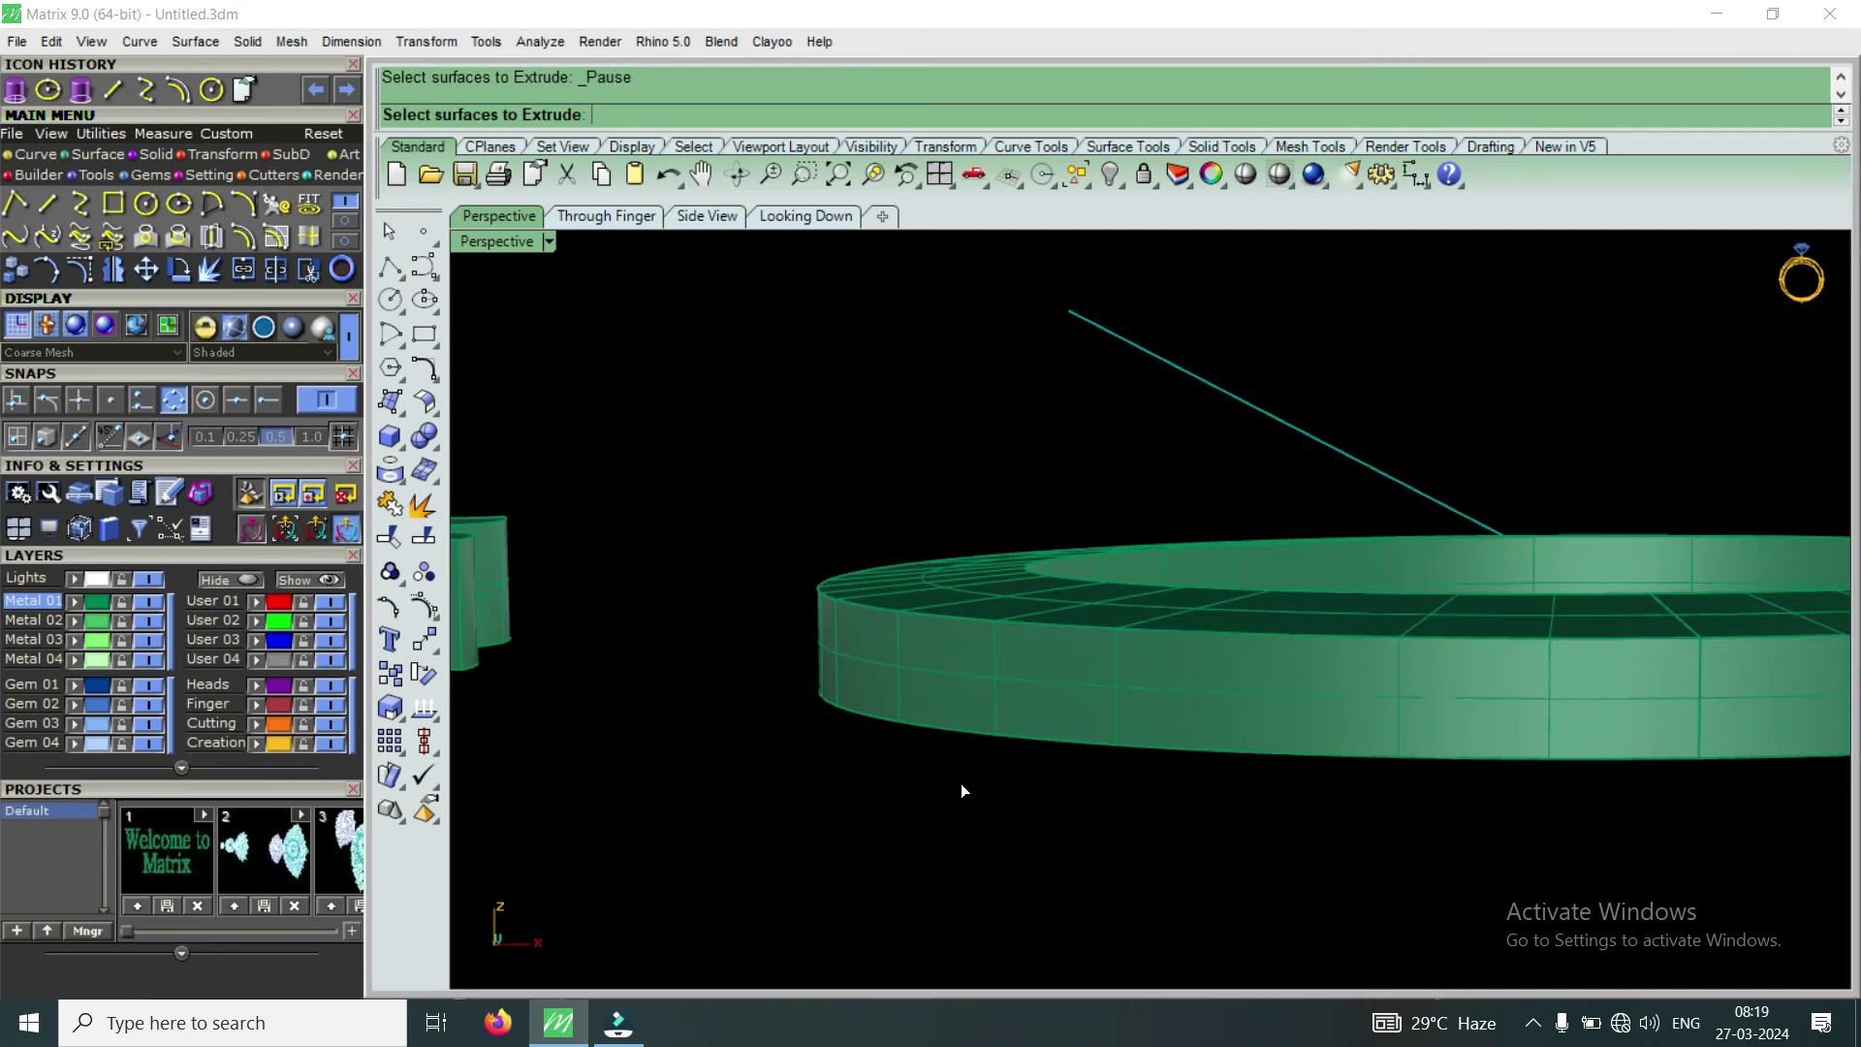
click(894, 615)
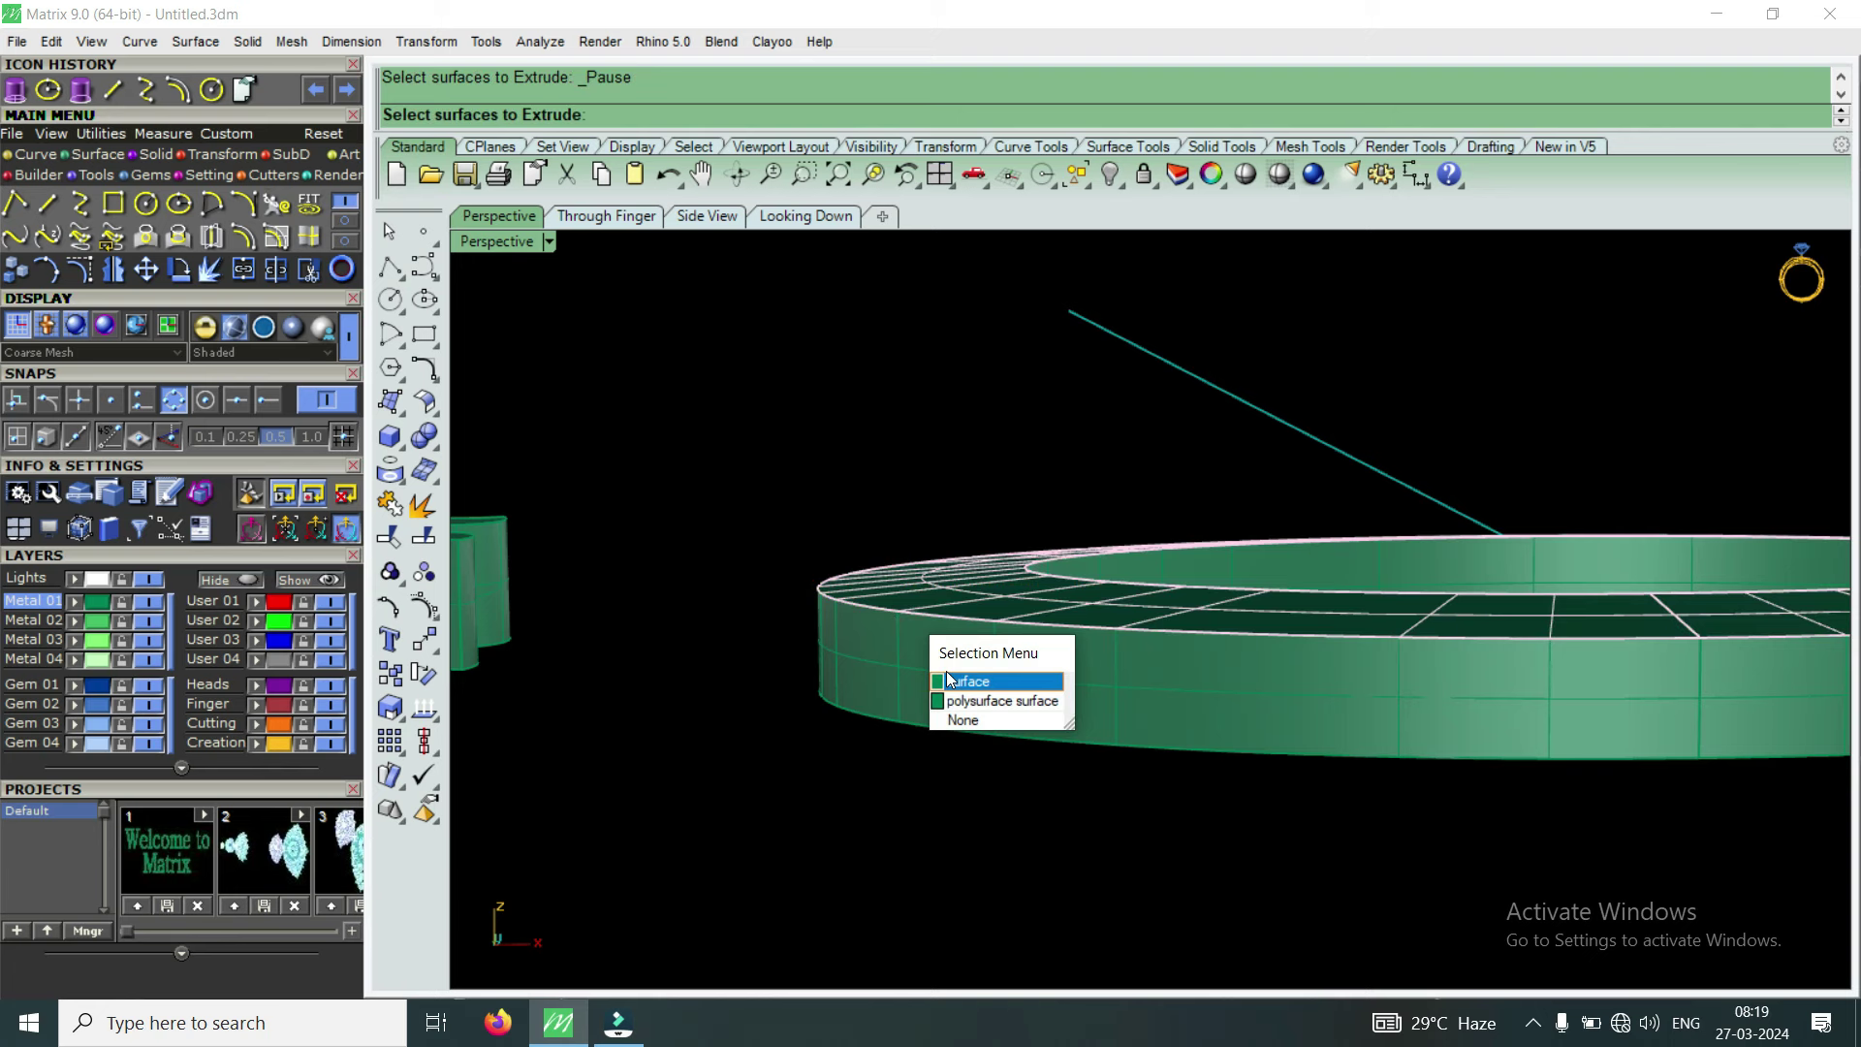
key(Escape)
scroll(914, 578, up, 2)
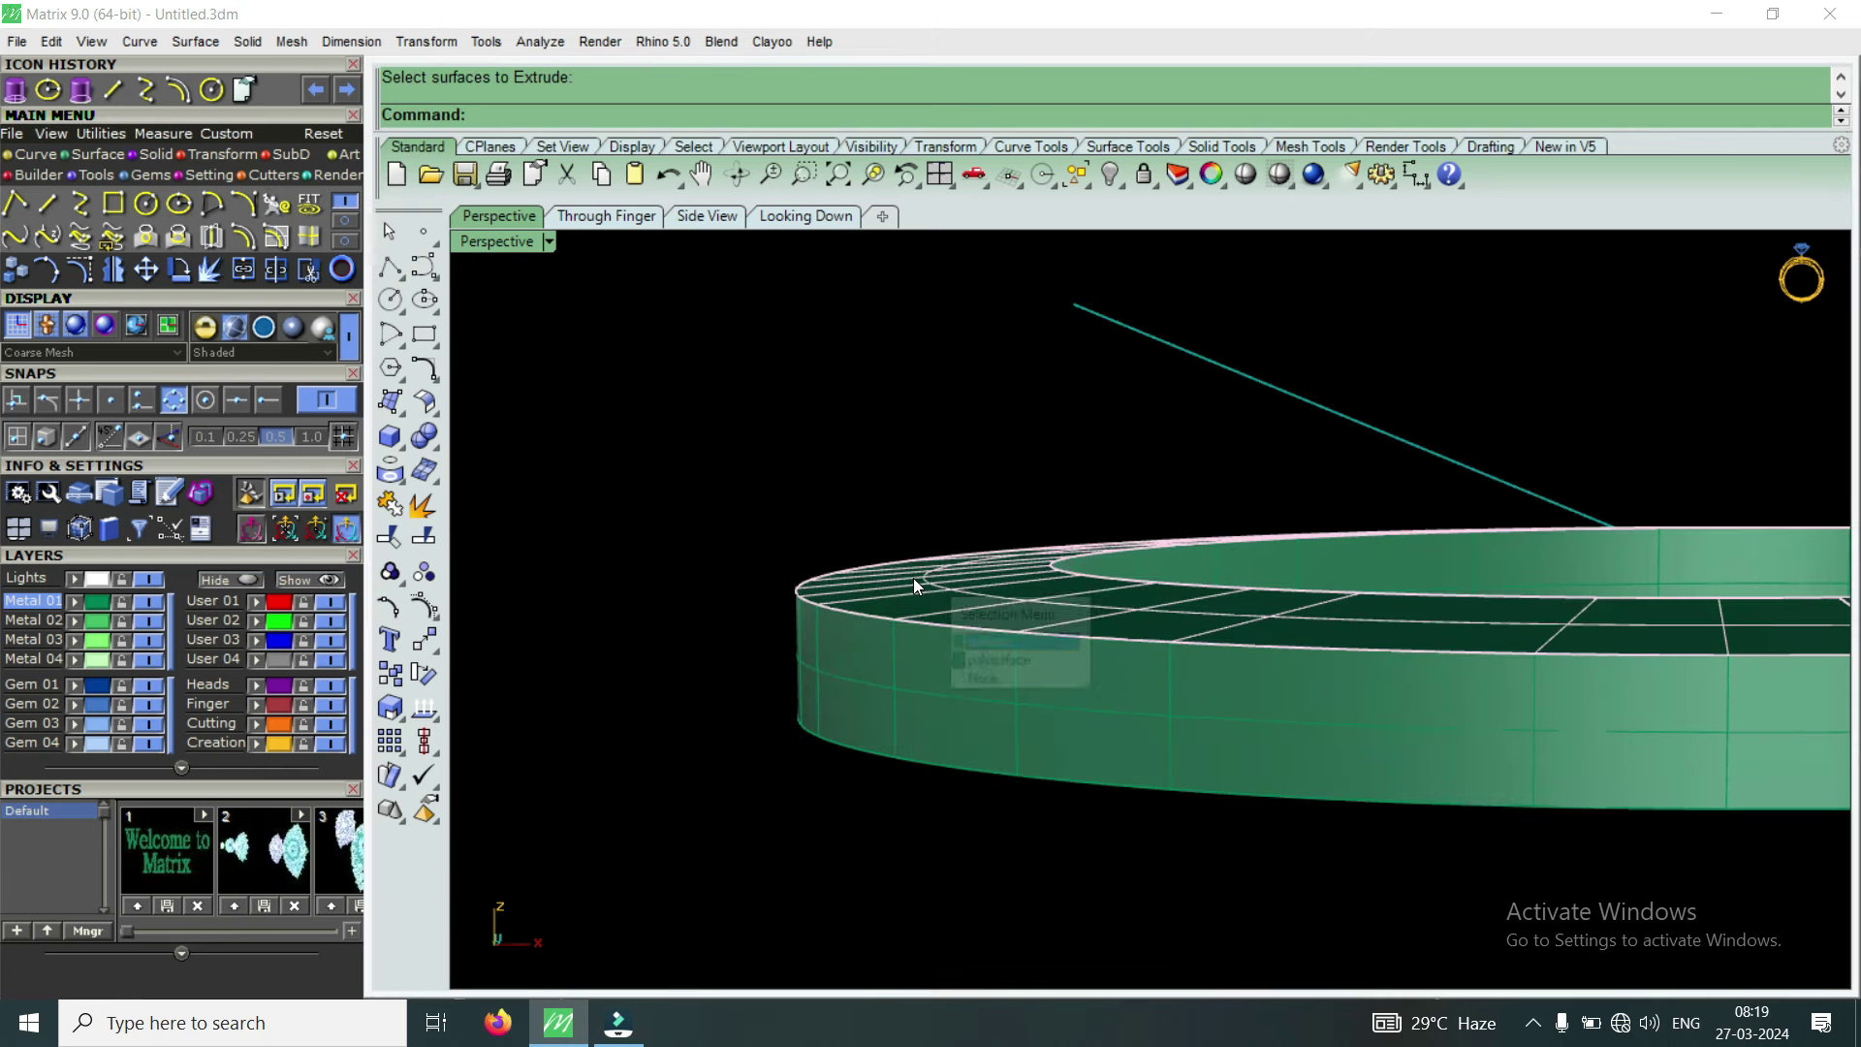
click(914, 582)
key(Delete)
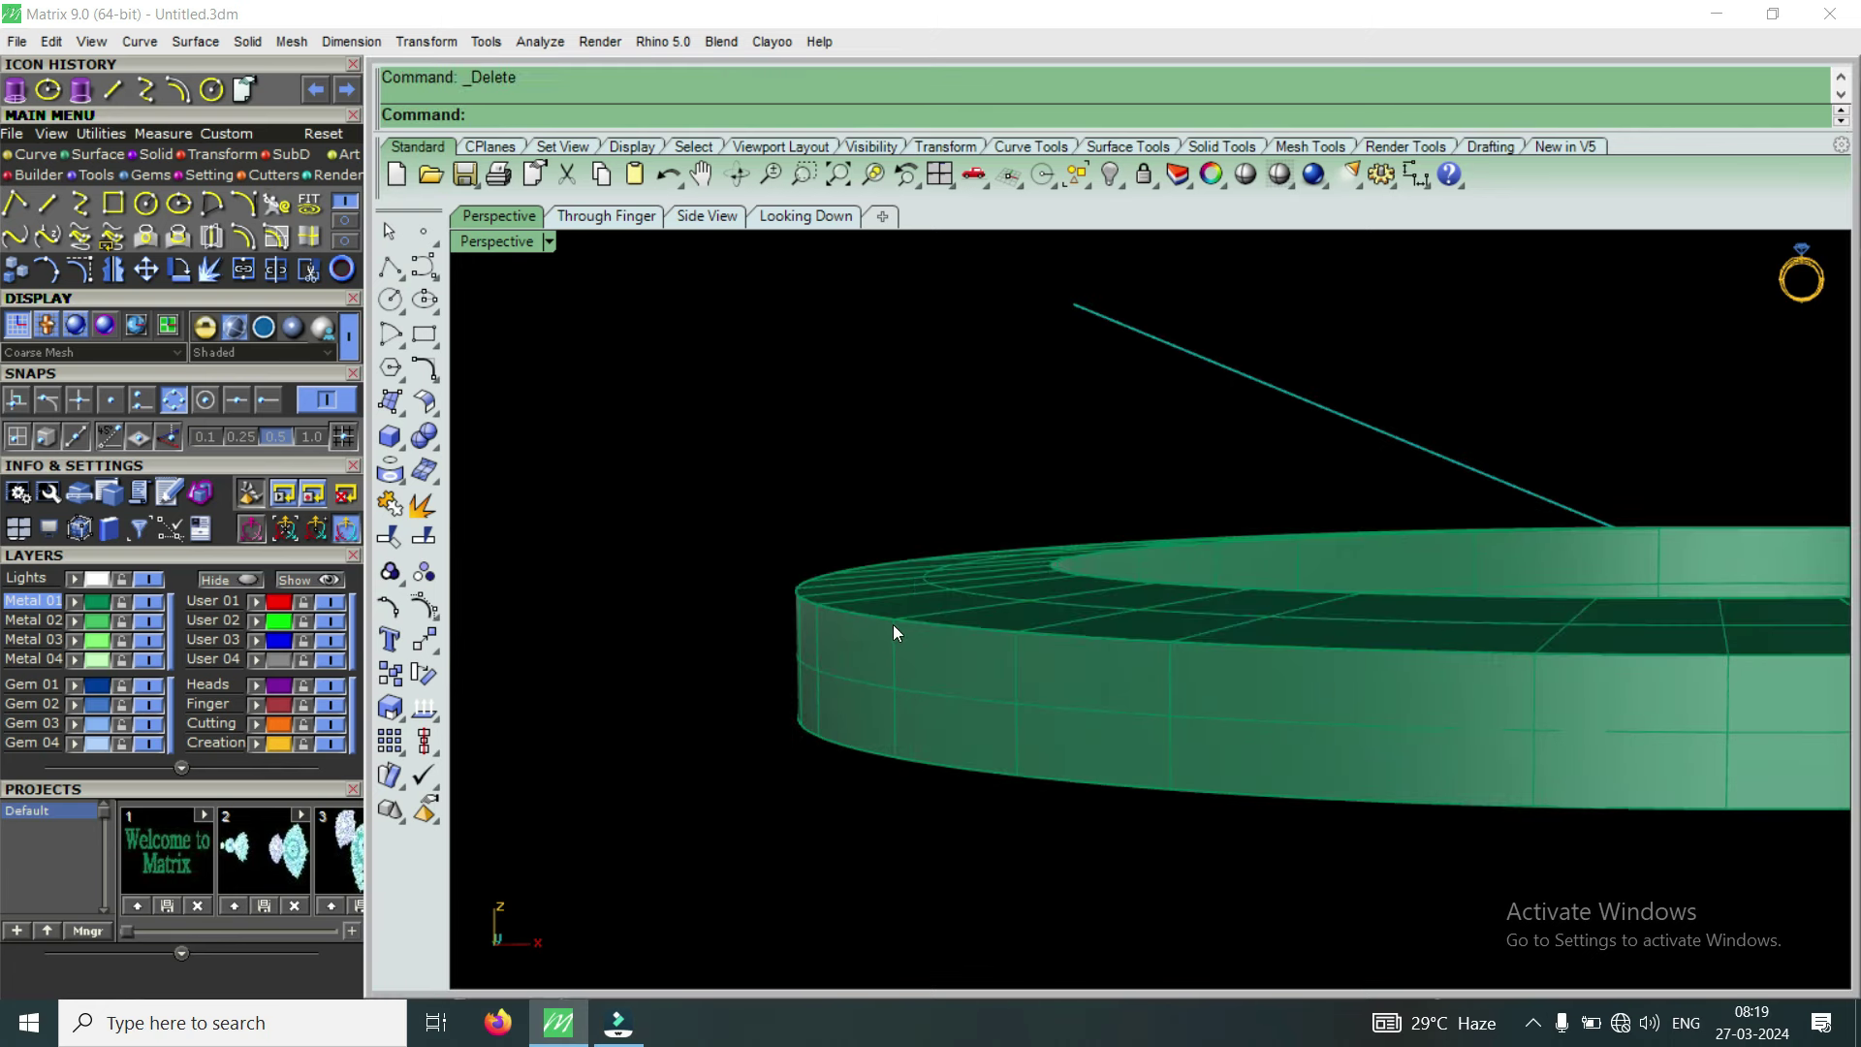
Extrude the ring band straight one way (BothSides=No) into a 0.6-unit-thick slab
click(893, 632)
click(969, 689)
scroll(995, 565, down, 2)
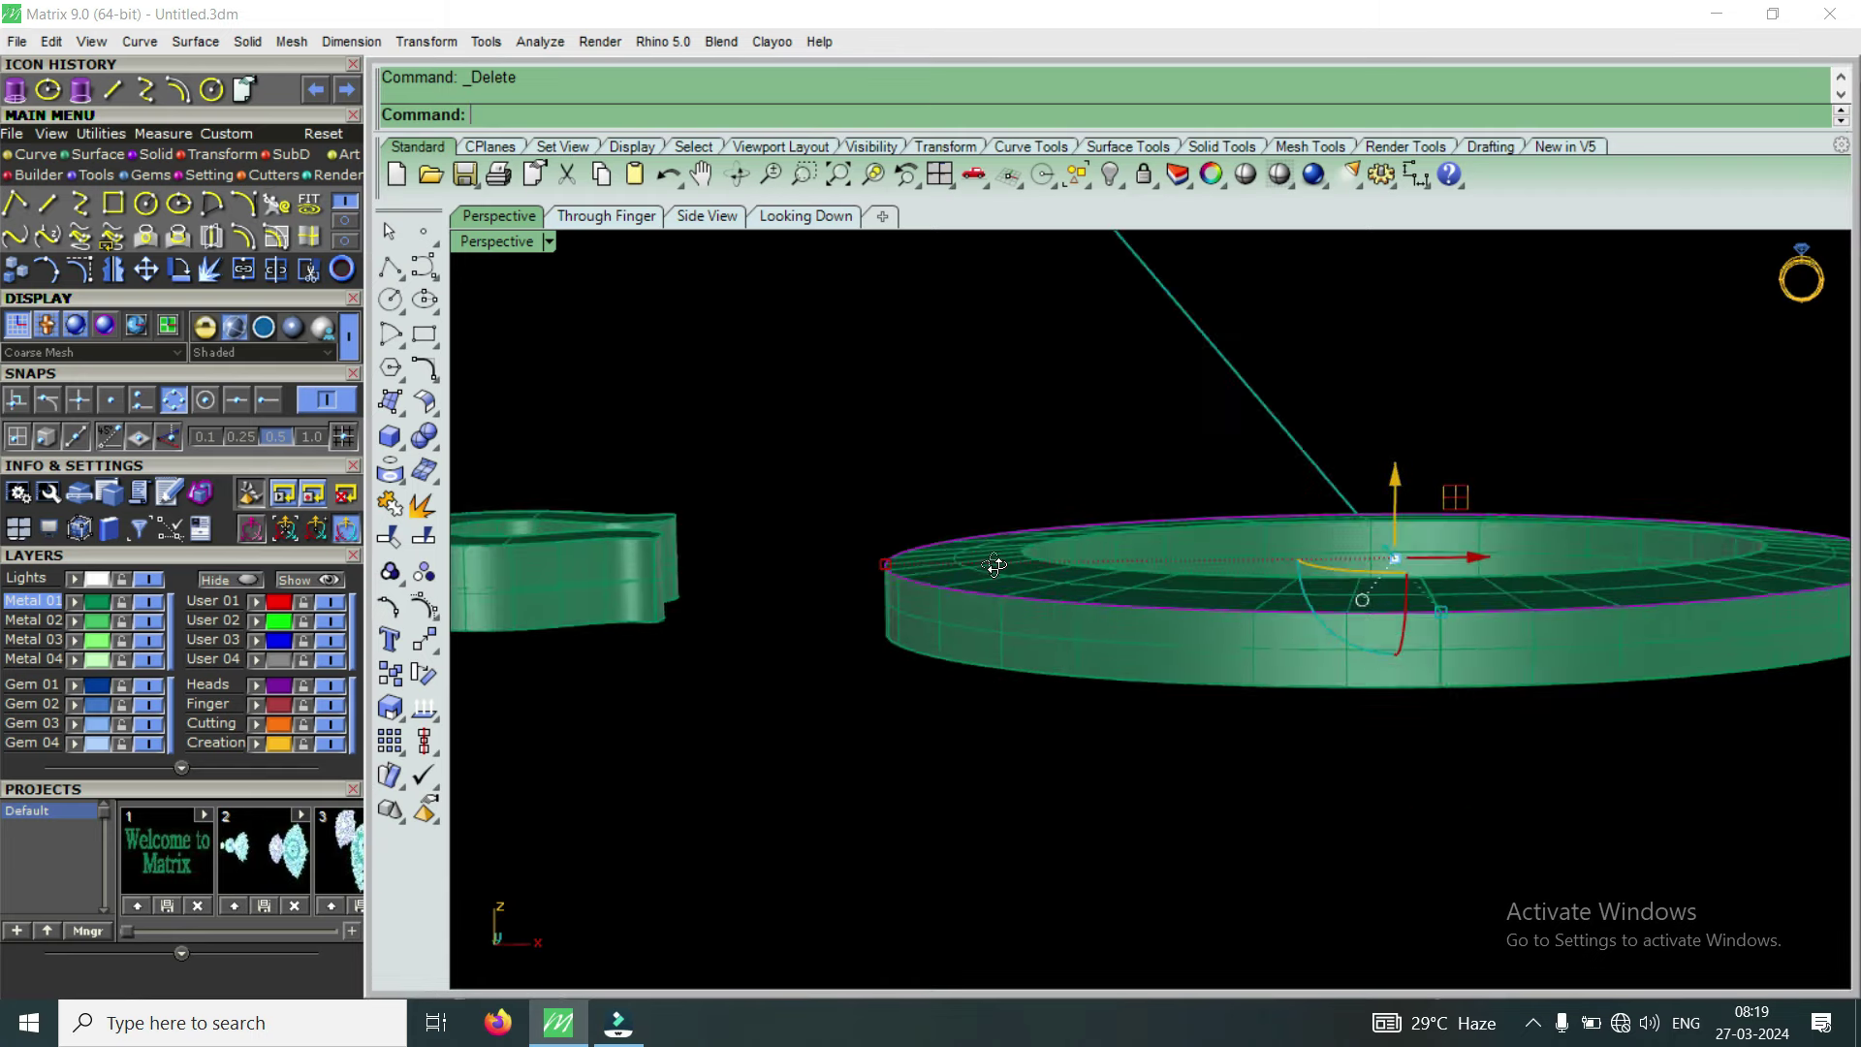
right_drag(994, 565, 979, 639)
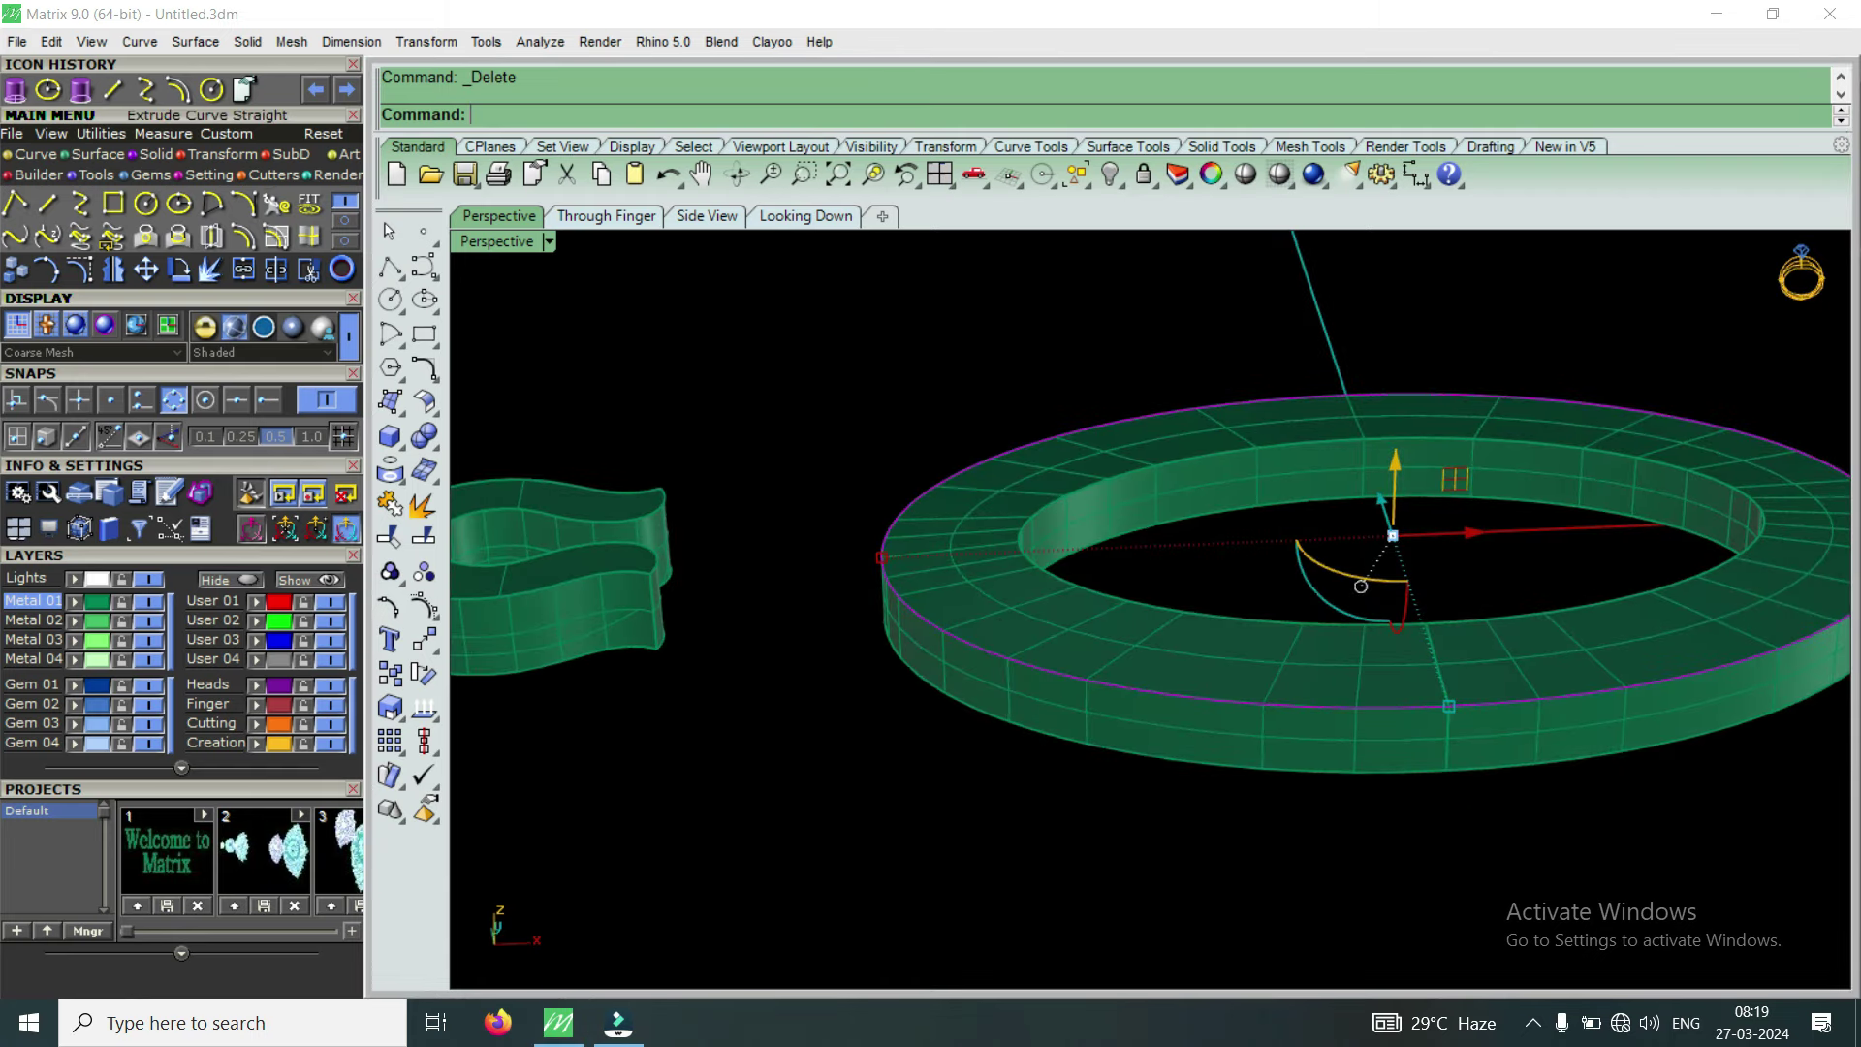
click(15, 89)
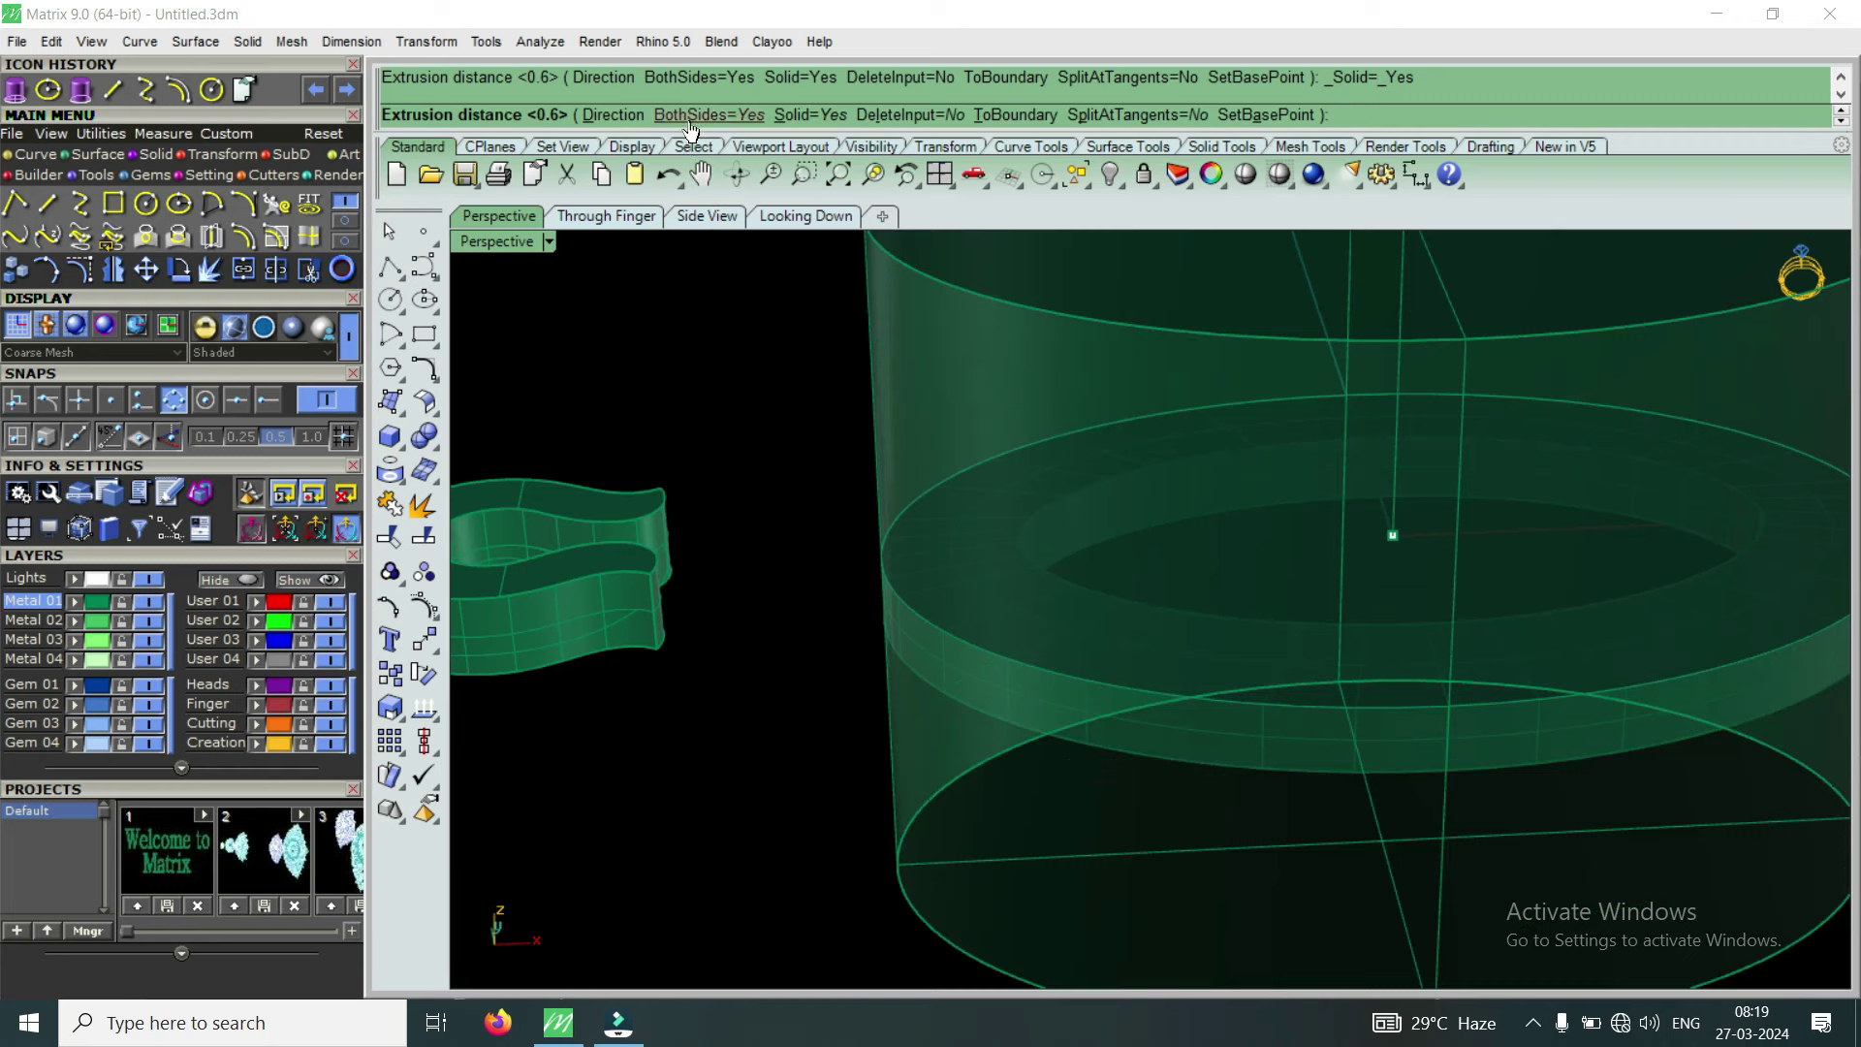
click(690, 115)
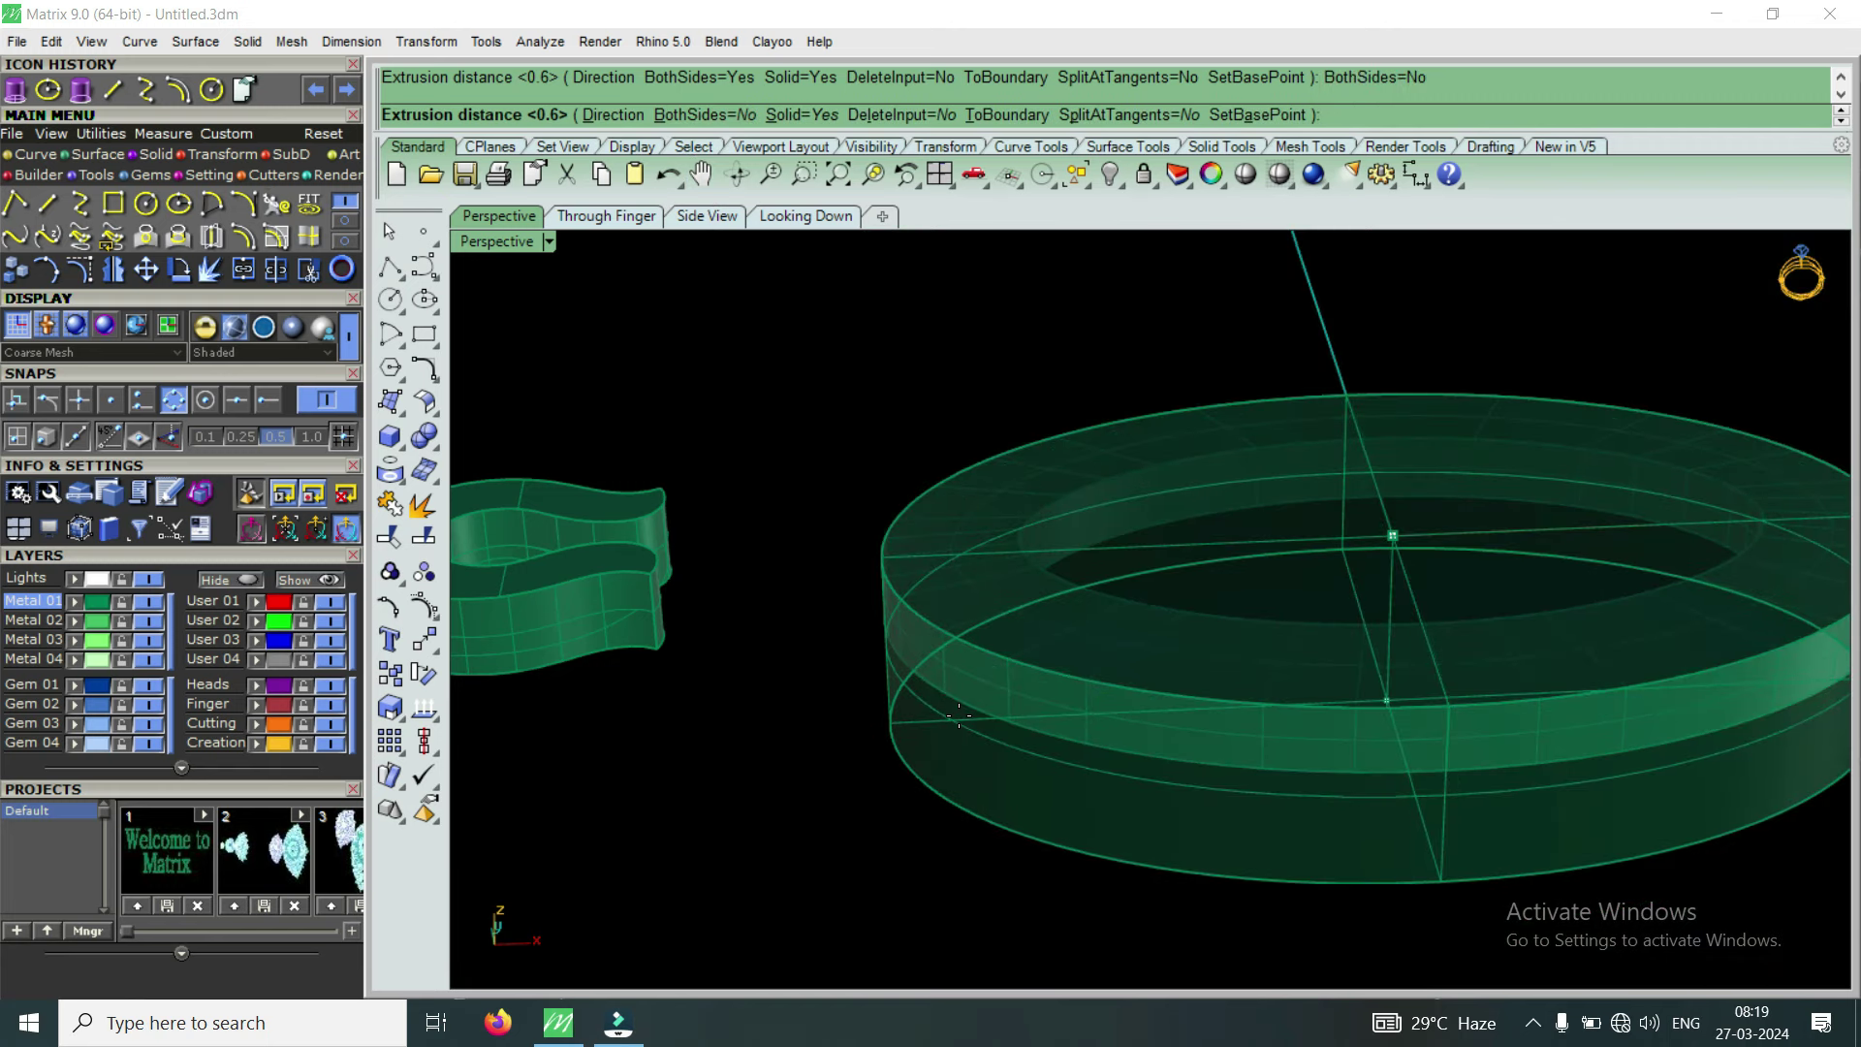
scroll(958, 715, down, 3)
scroll(970, 688, up, 2)
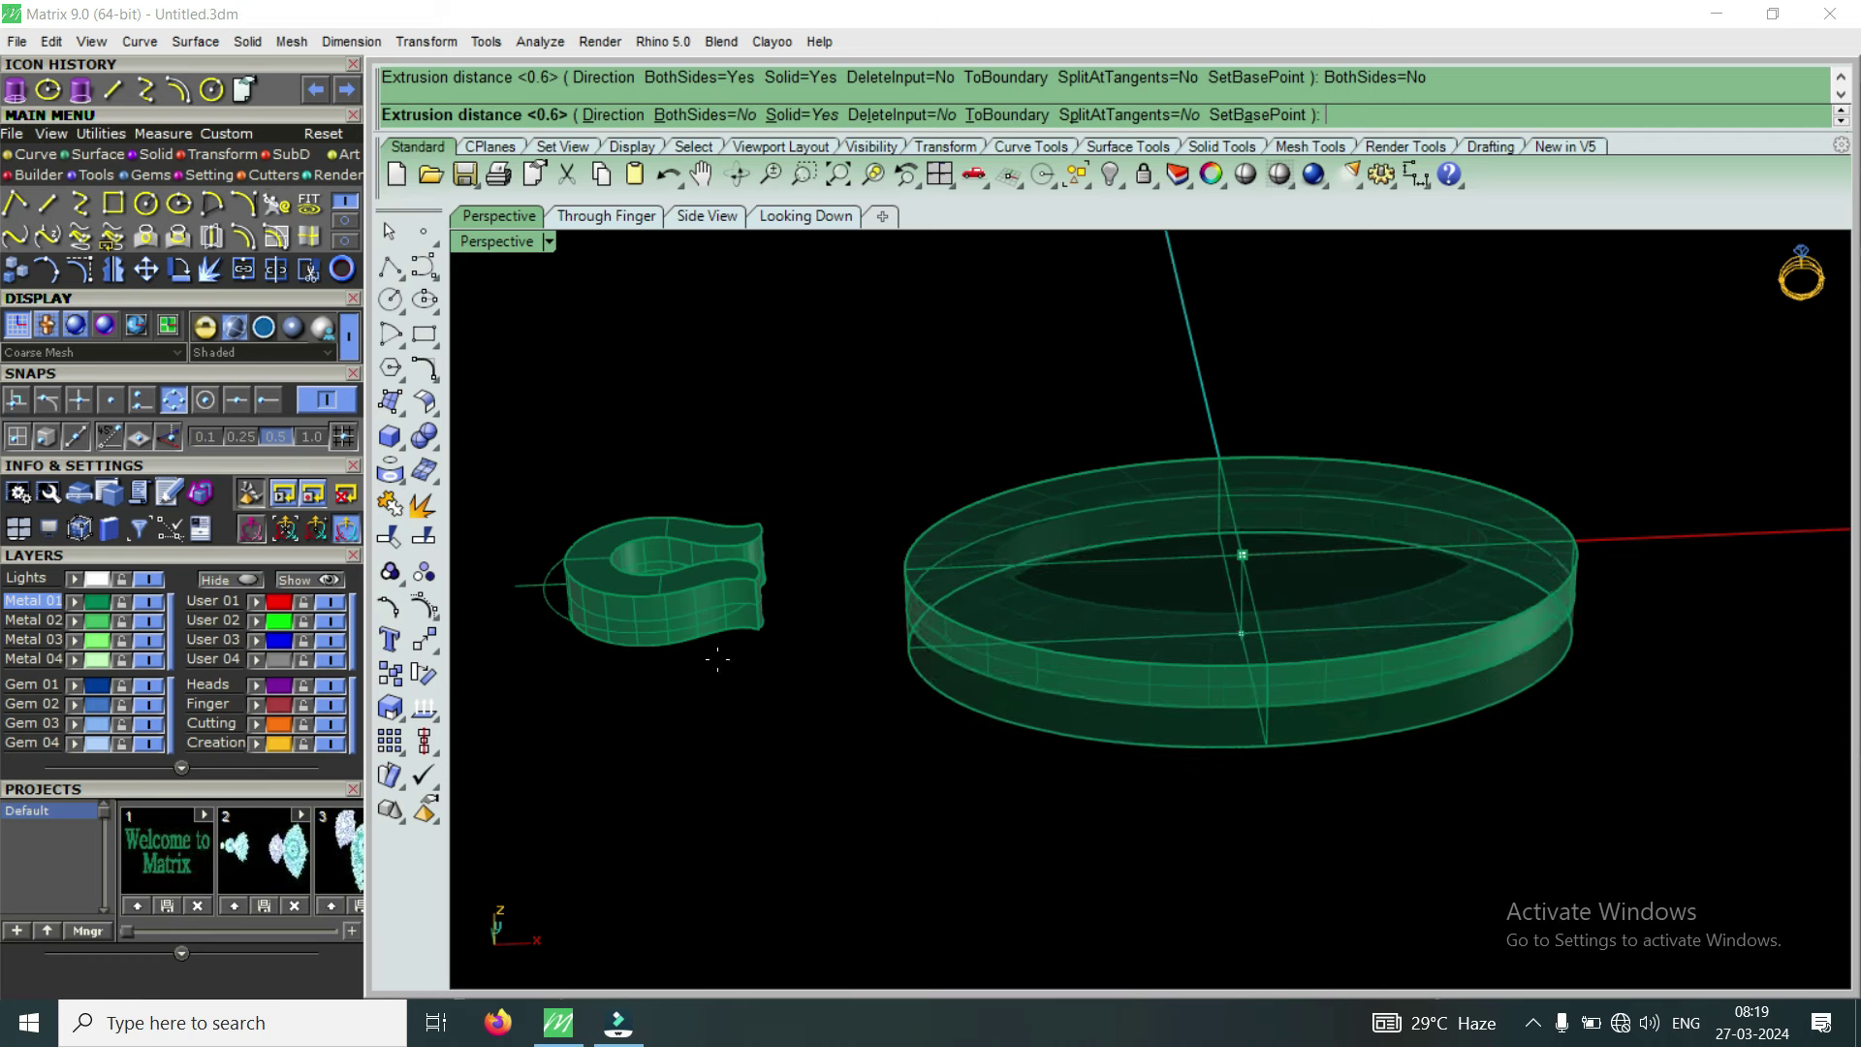
click(868, 677)
scroll(868, 573, up, 3)
right_drag(940, 695, 922, 584)
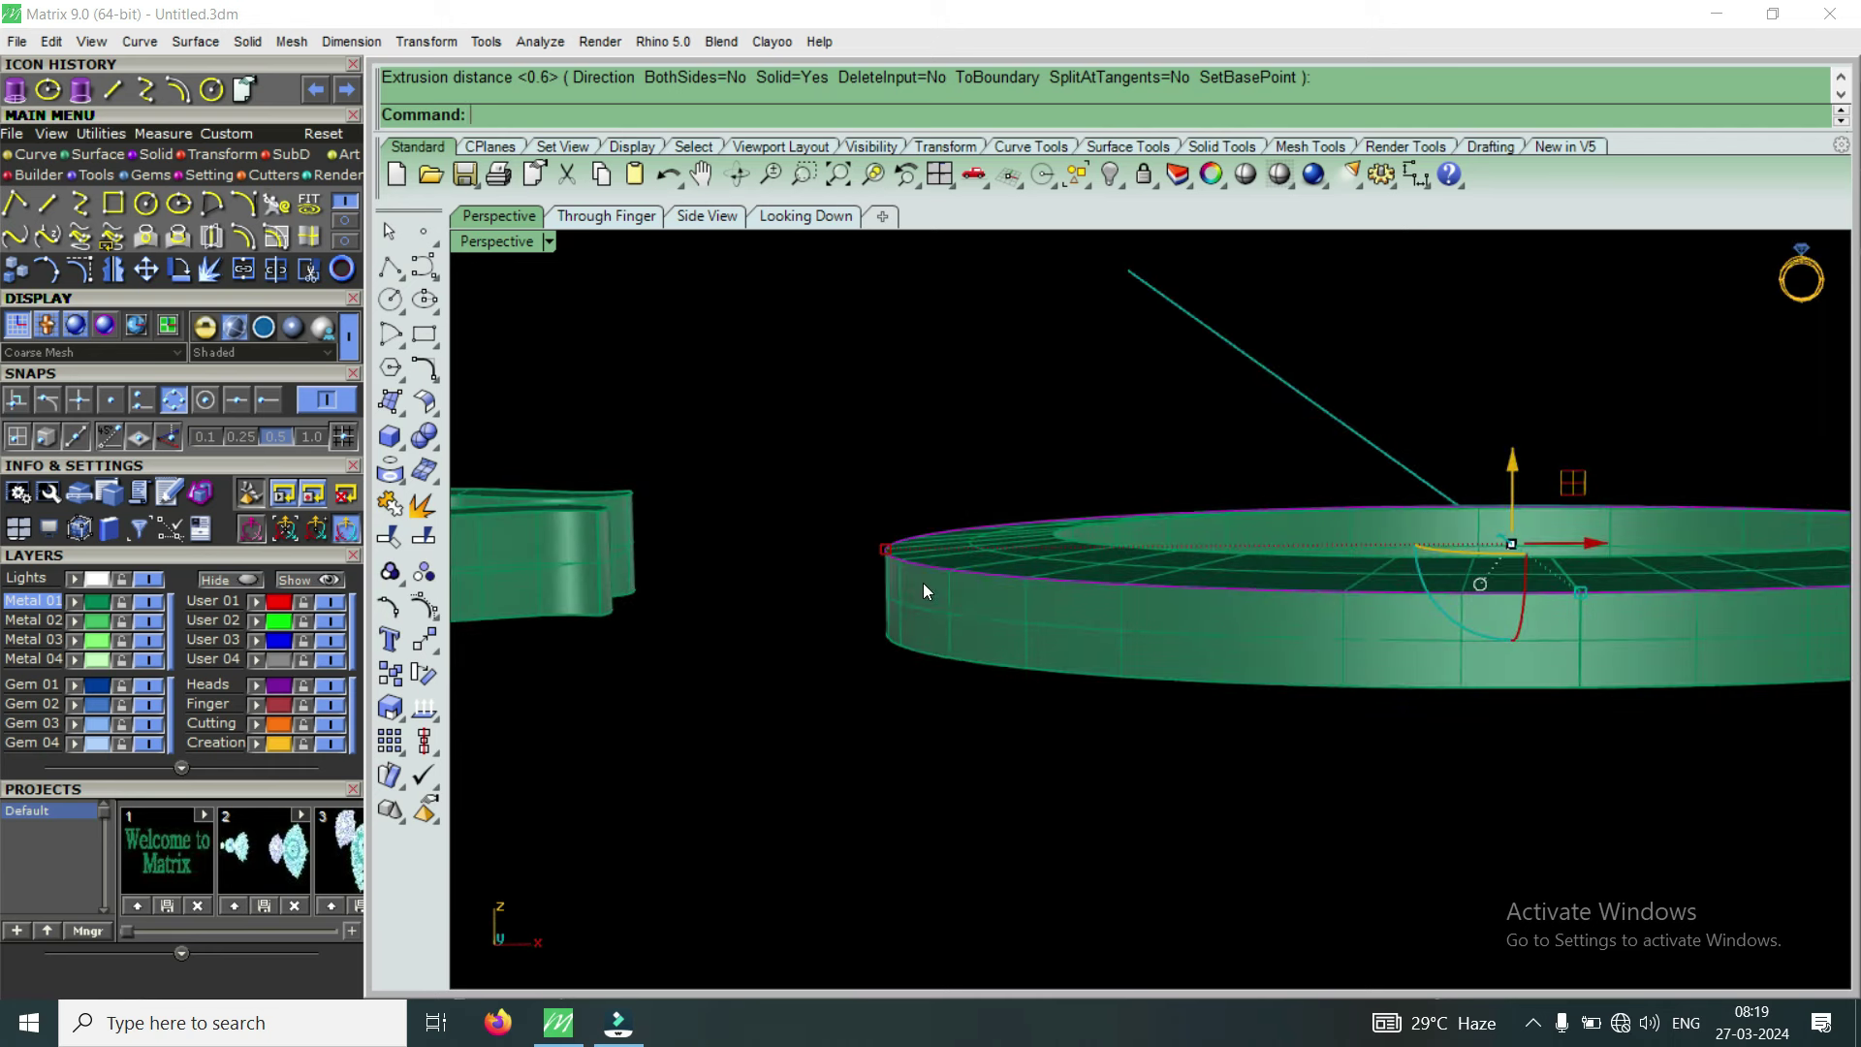
scroll(946, 608, down, 3)
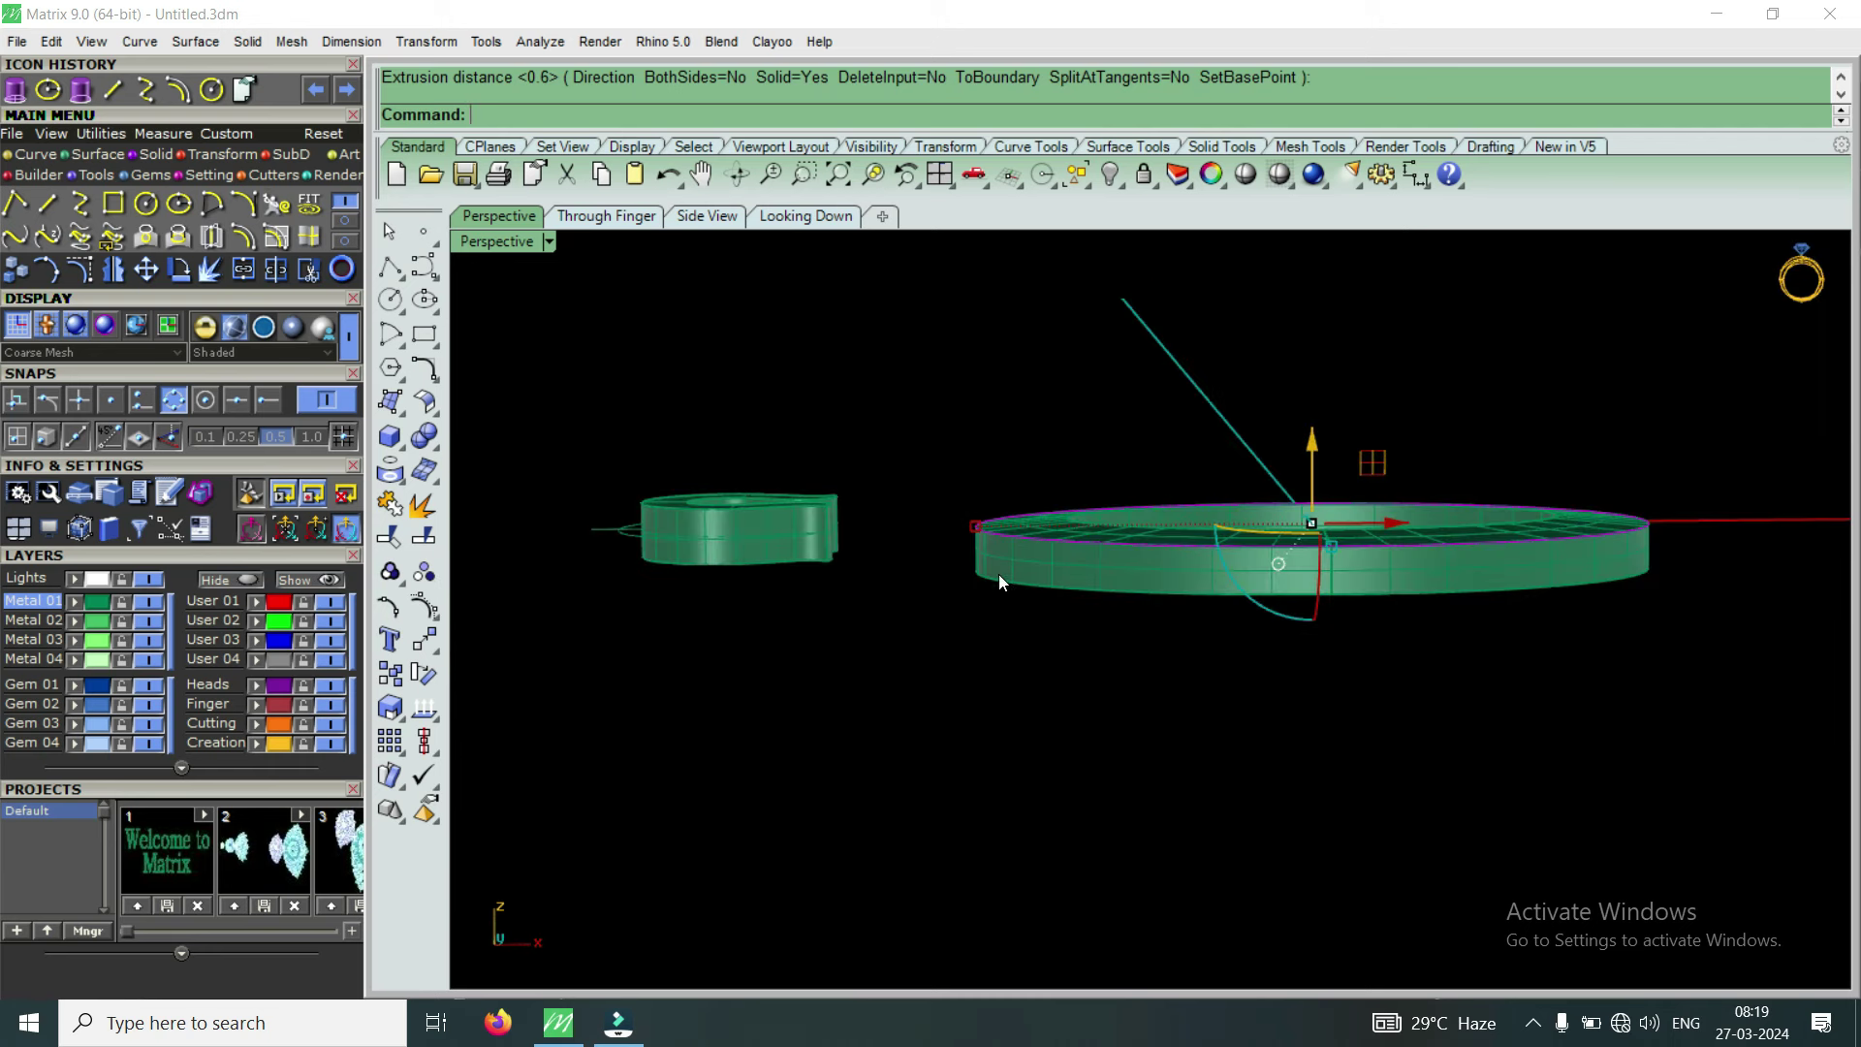
scroll(834, 500, up, 2)
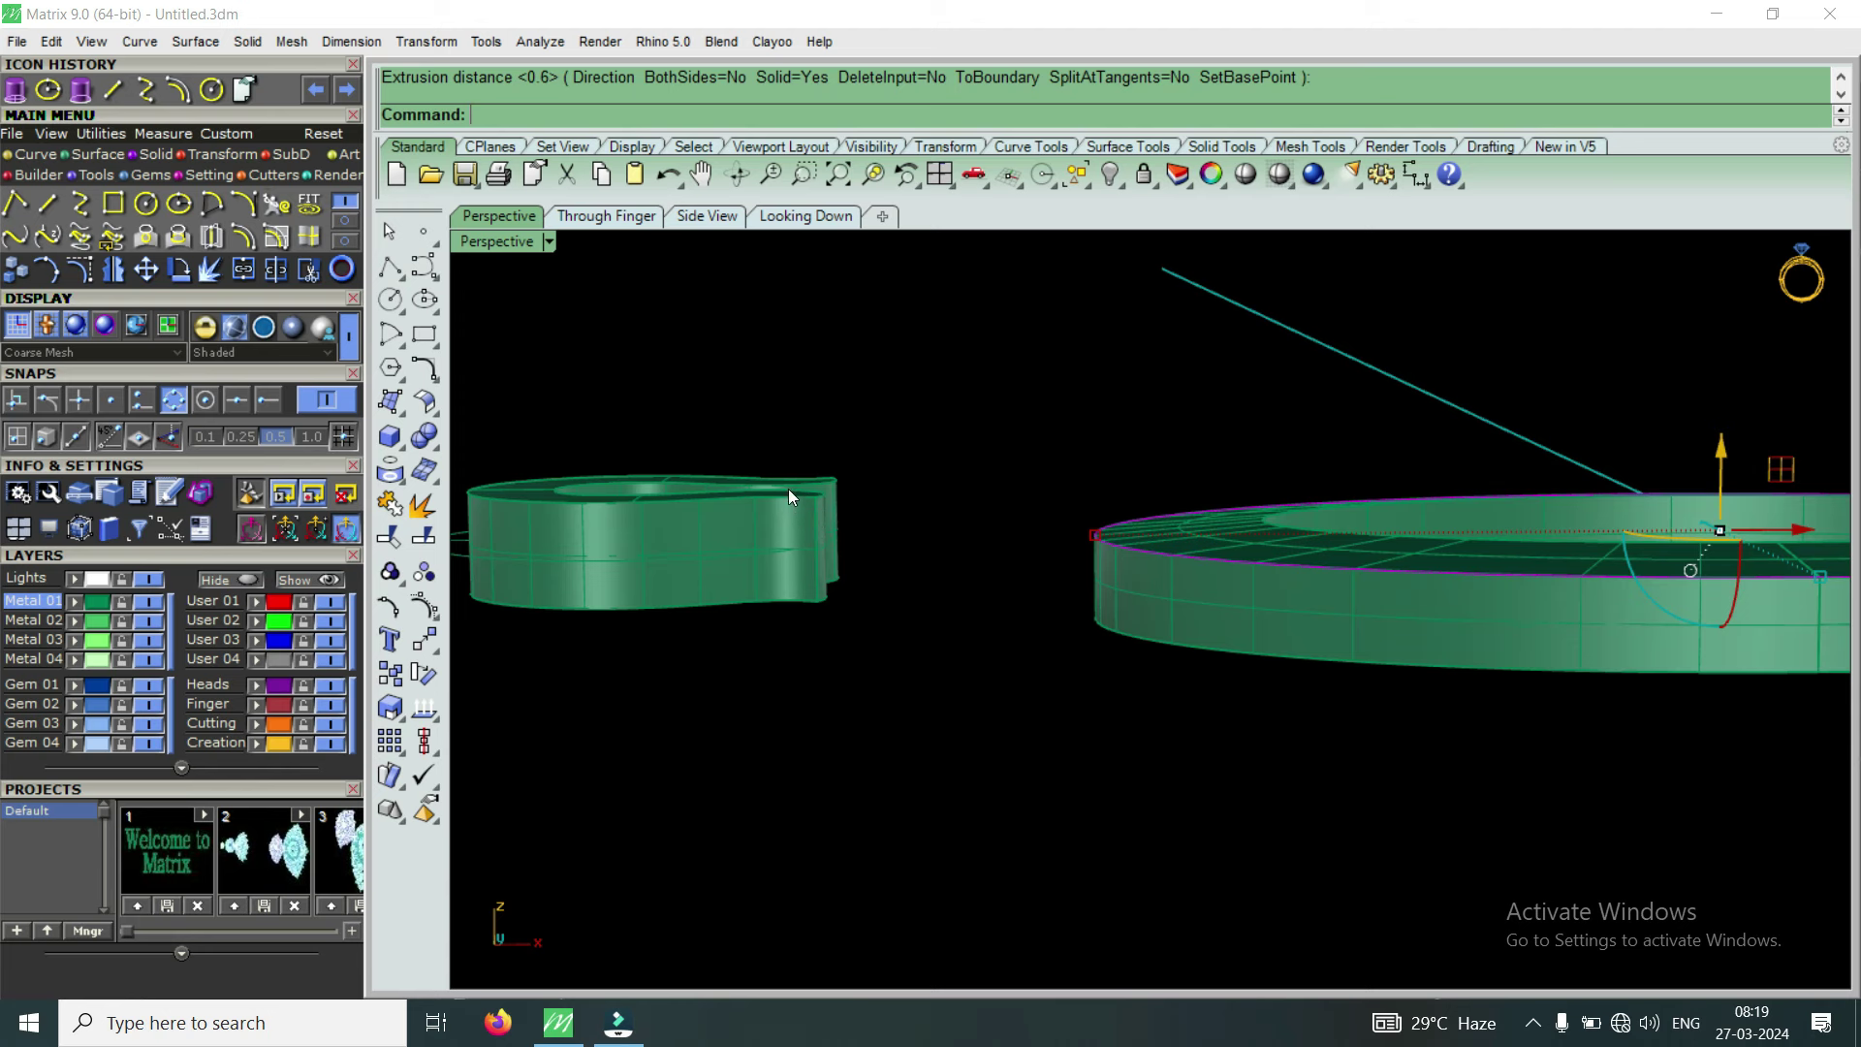
Extract the band solid's outer side face as a separate surface
scroll(777, 551, up, 2)
scroll(840, 562, up, 2)
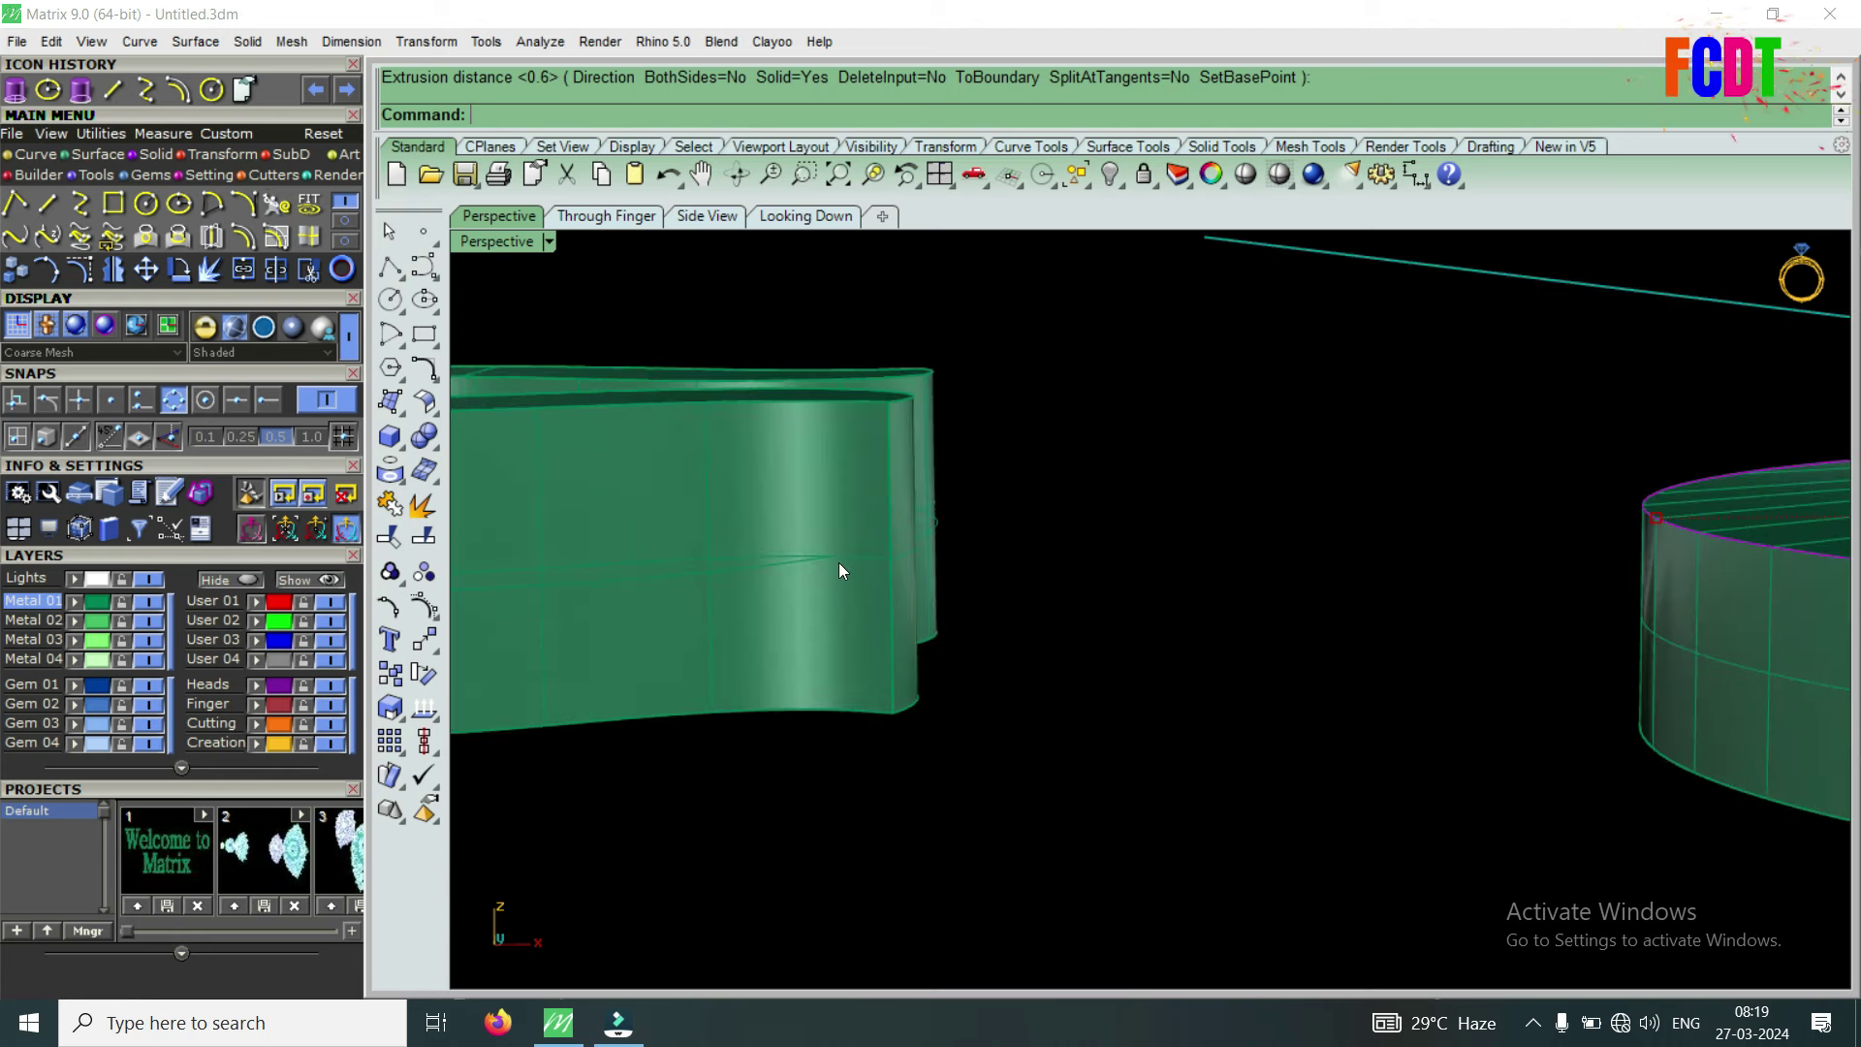
scroll(841, 562, down, 2)
click(800, 538)
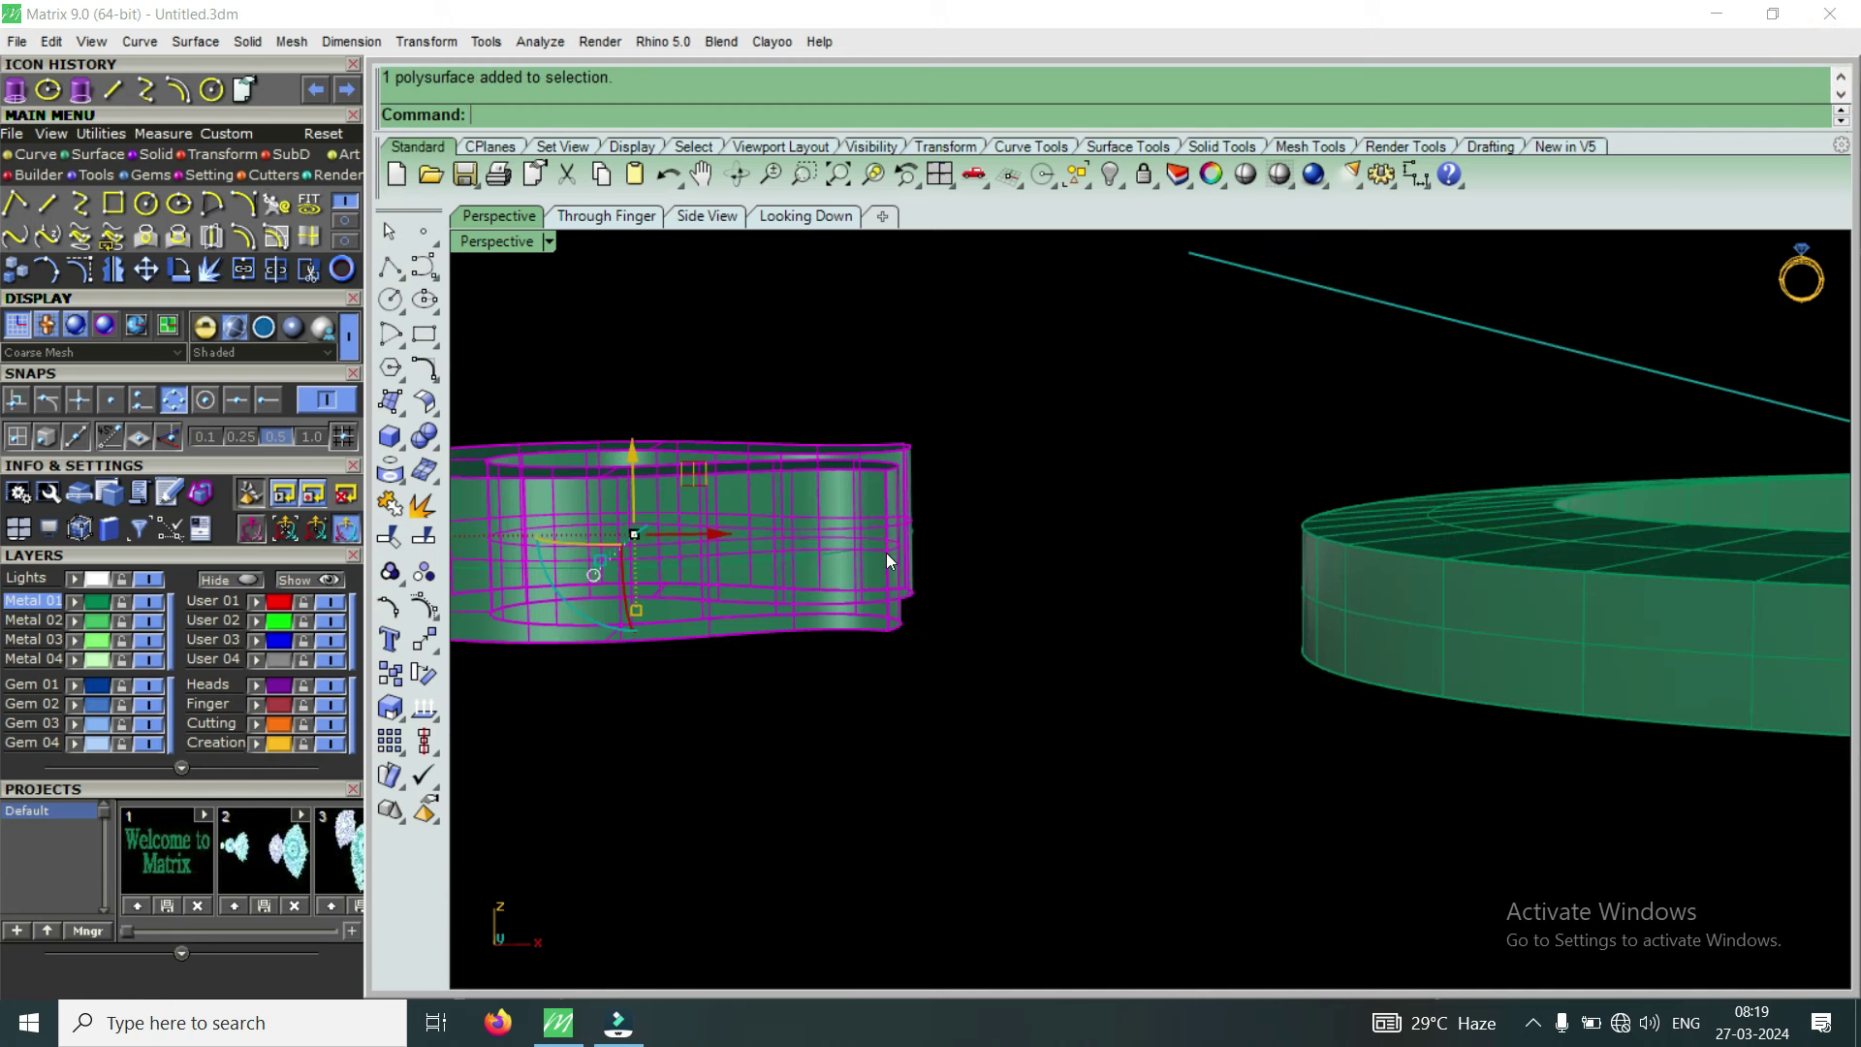
scroll(886, 559, down, 2)
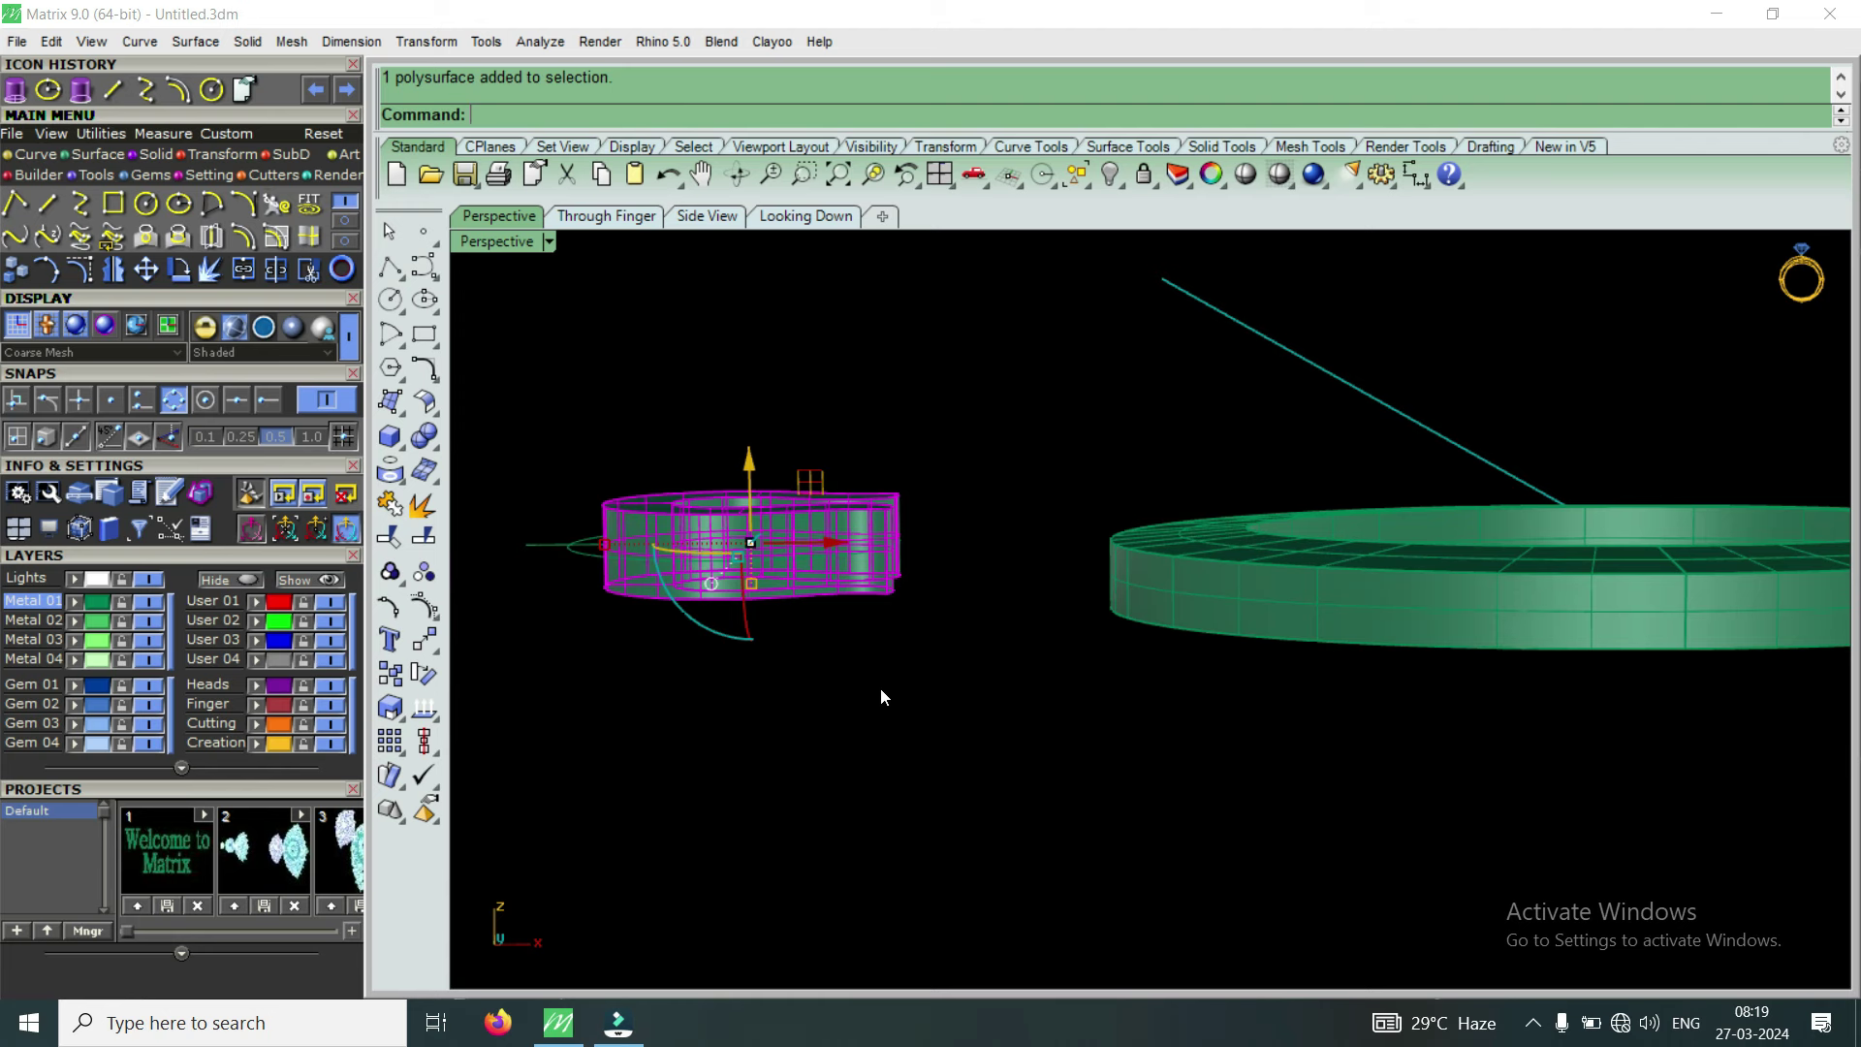
mouse_move(1037, 544)
right_down()
mouse_move(1100, 615)
mouse_move(1153, 631)
right_up()
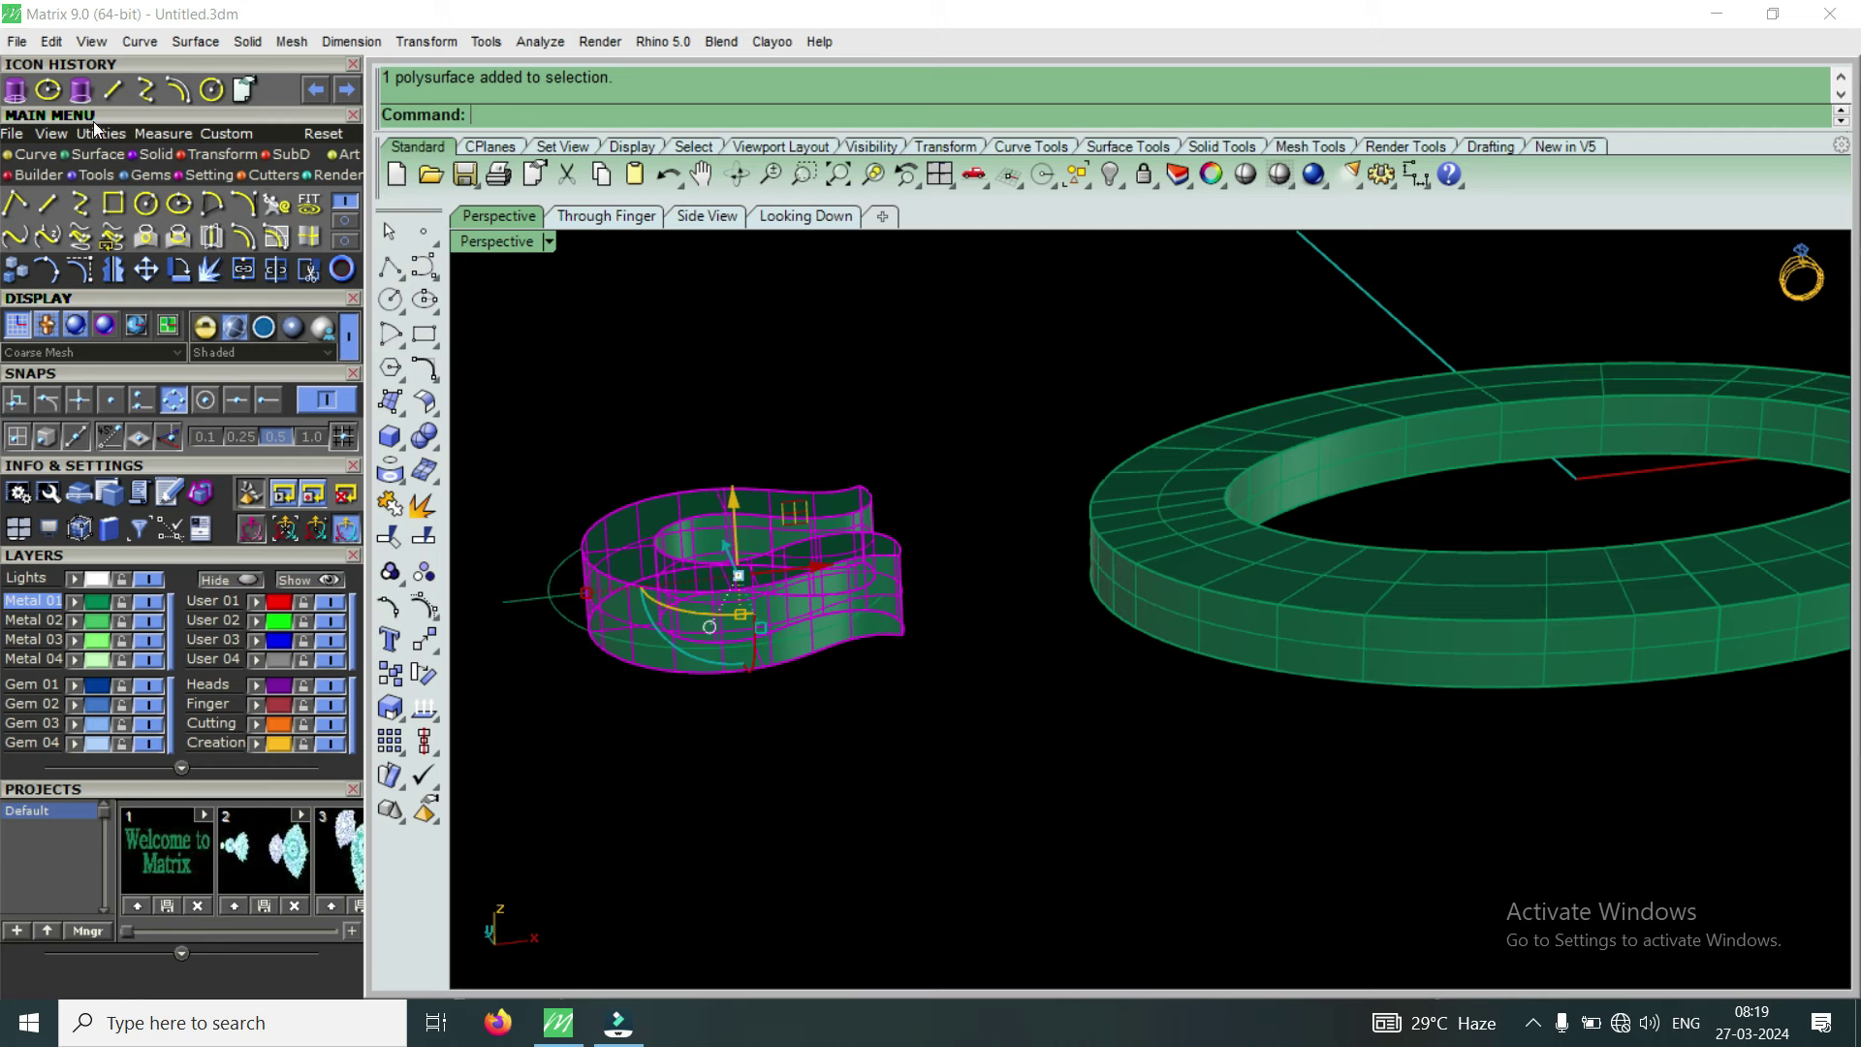
click(148, 154)
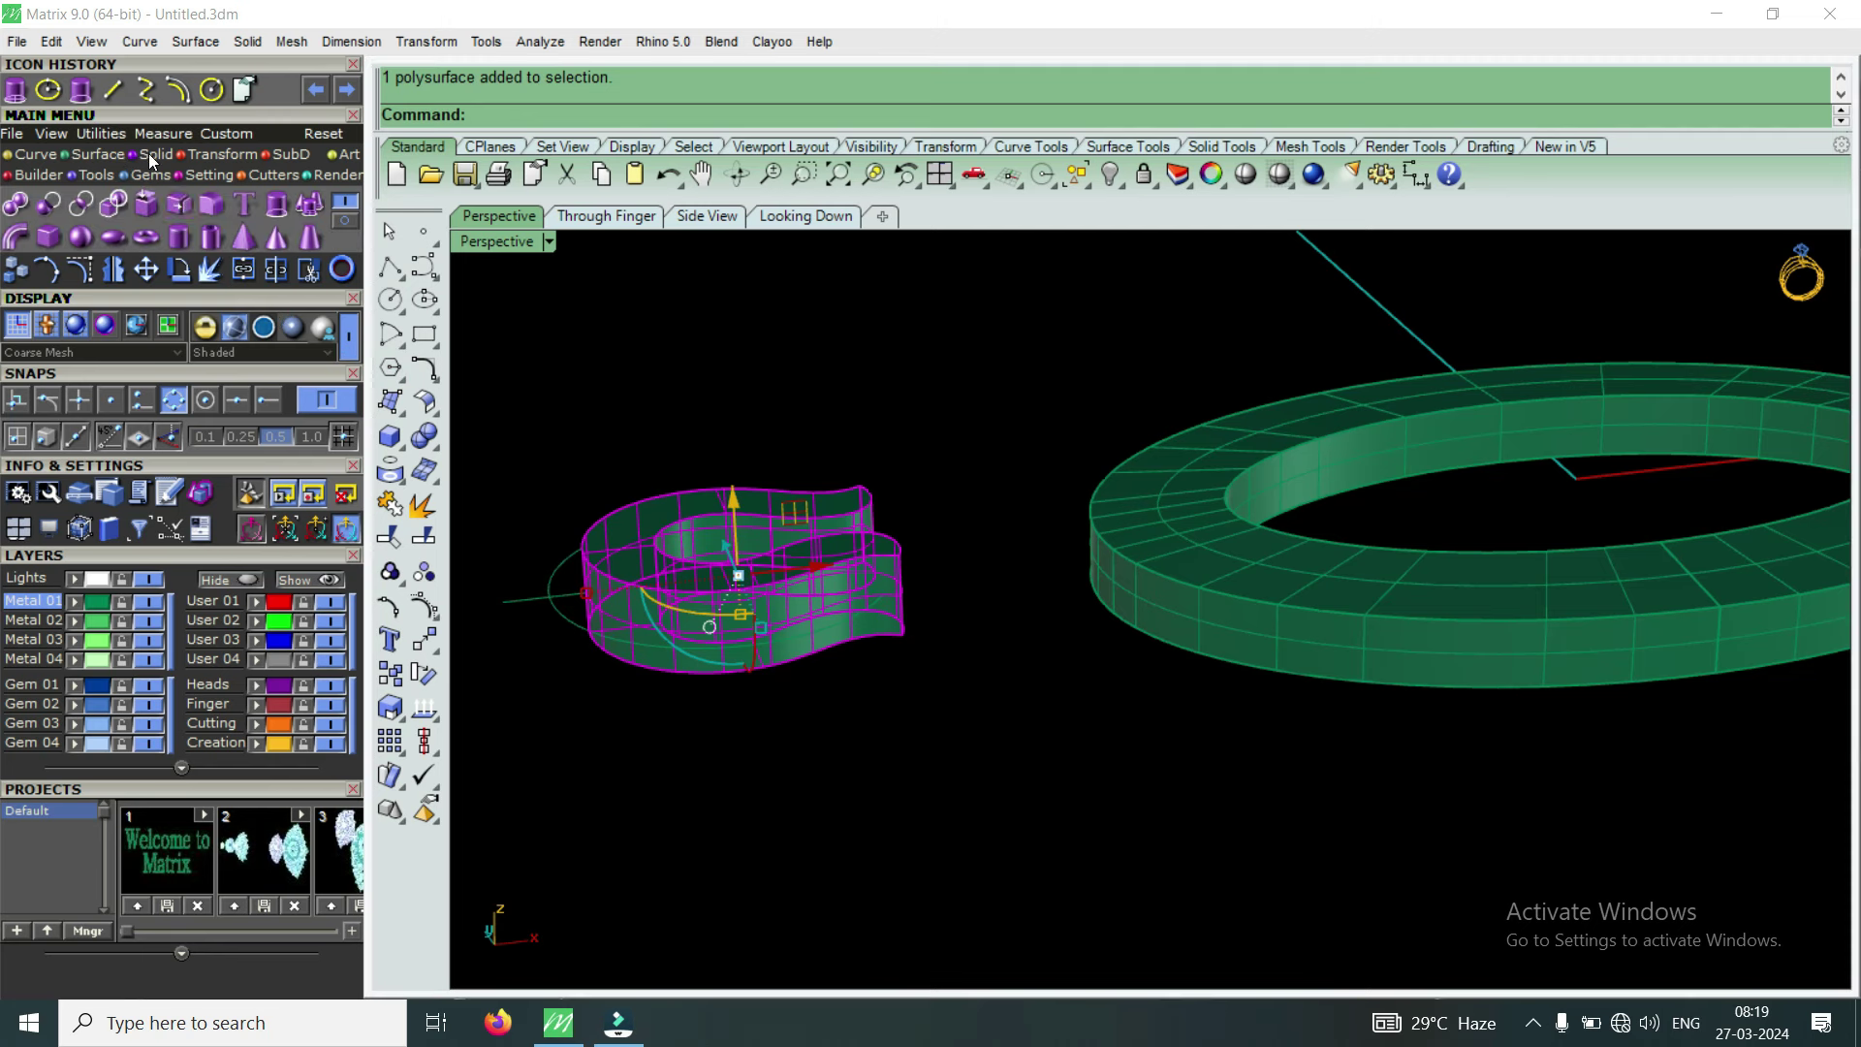
click(181, 209)
click(1171, 612)
key(Return)
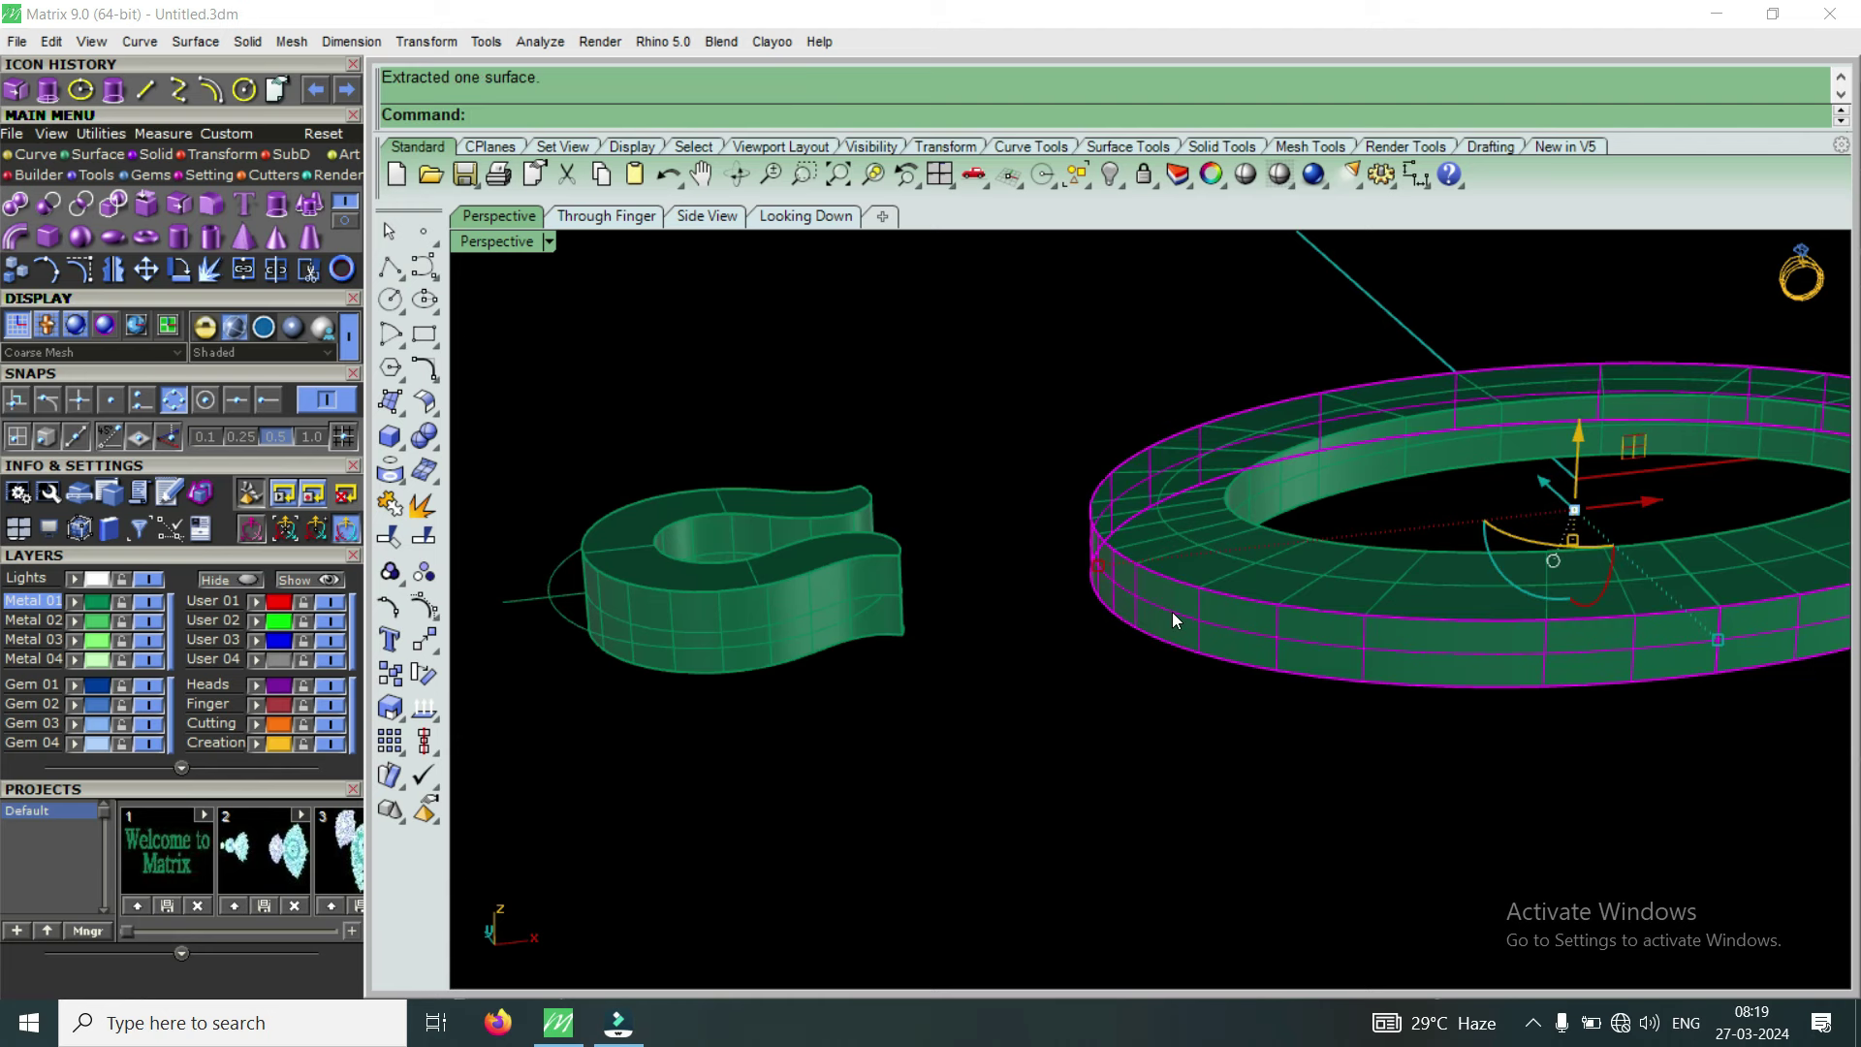
Assign the remaining ring band solid to the Metal 02 layer
click(1227, 628)
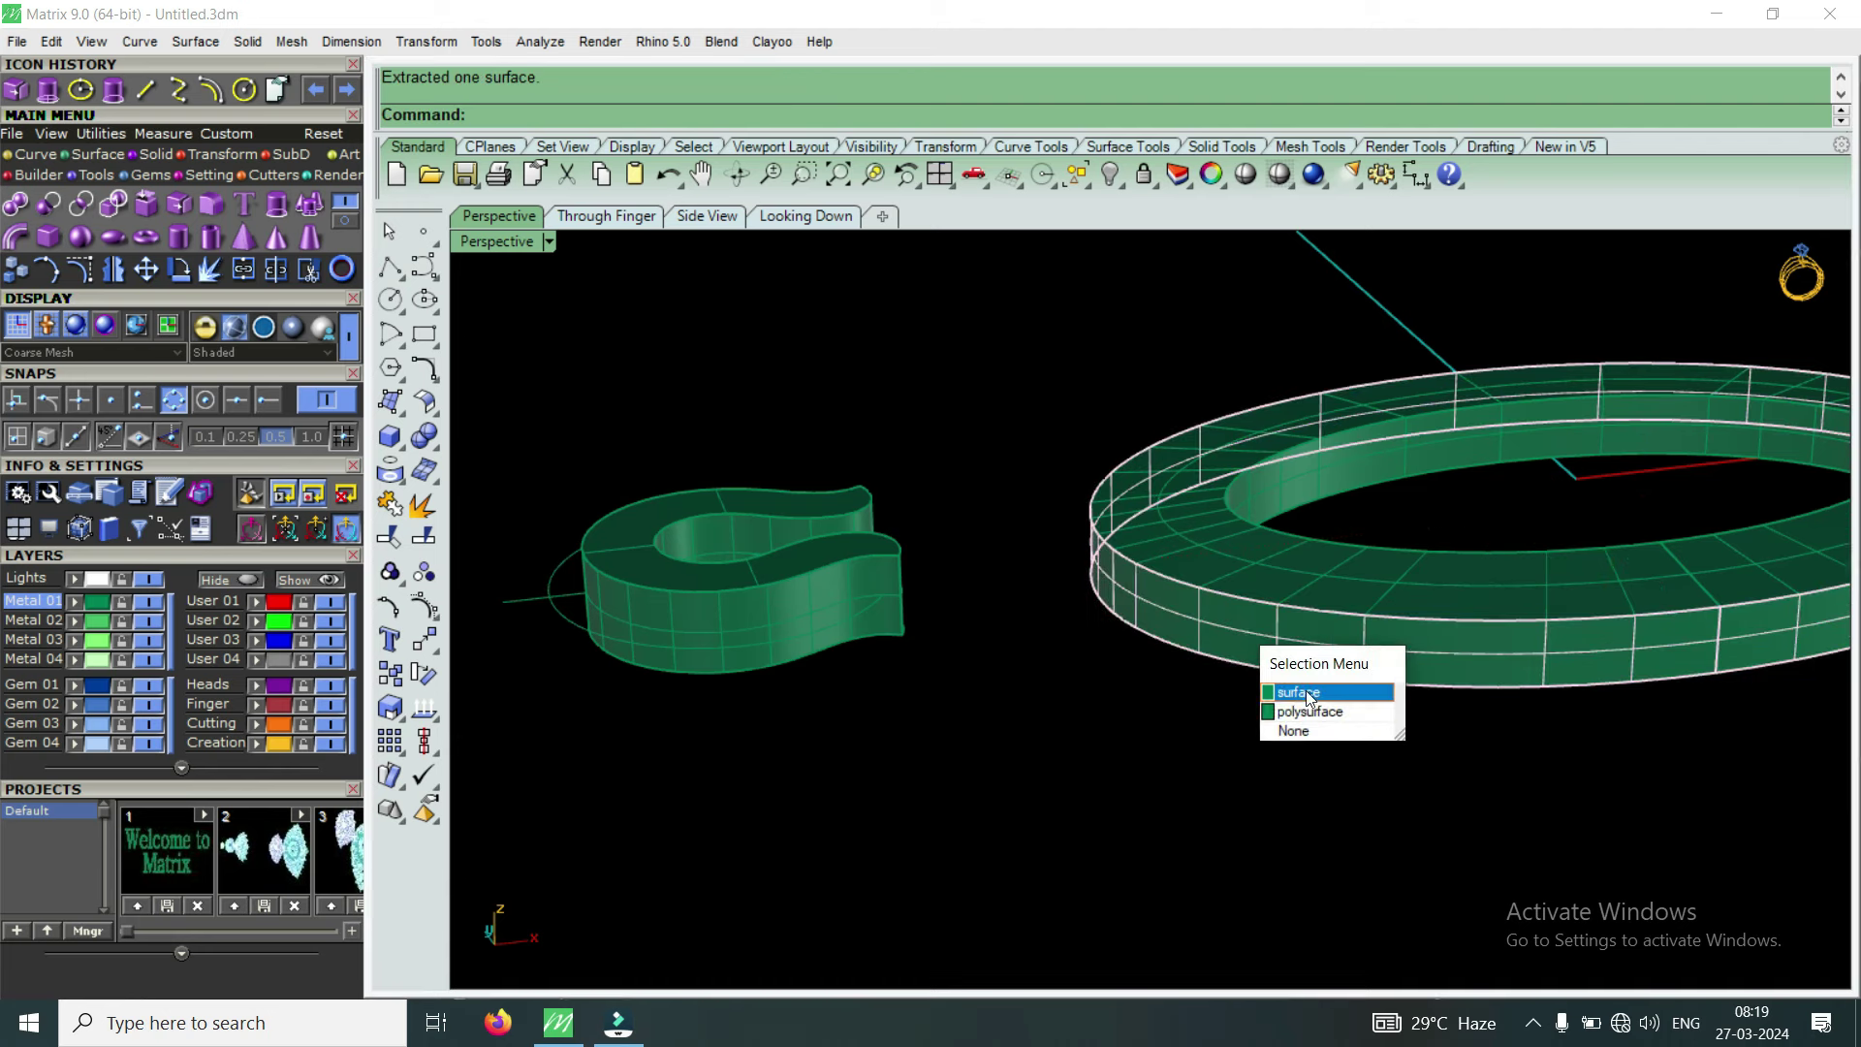
click(1309, 711)
scroll(1223, 630, up, 3)
scroll(1229, 636, up, 2)
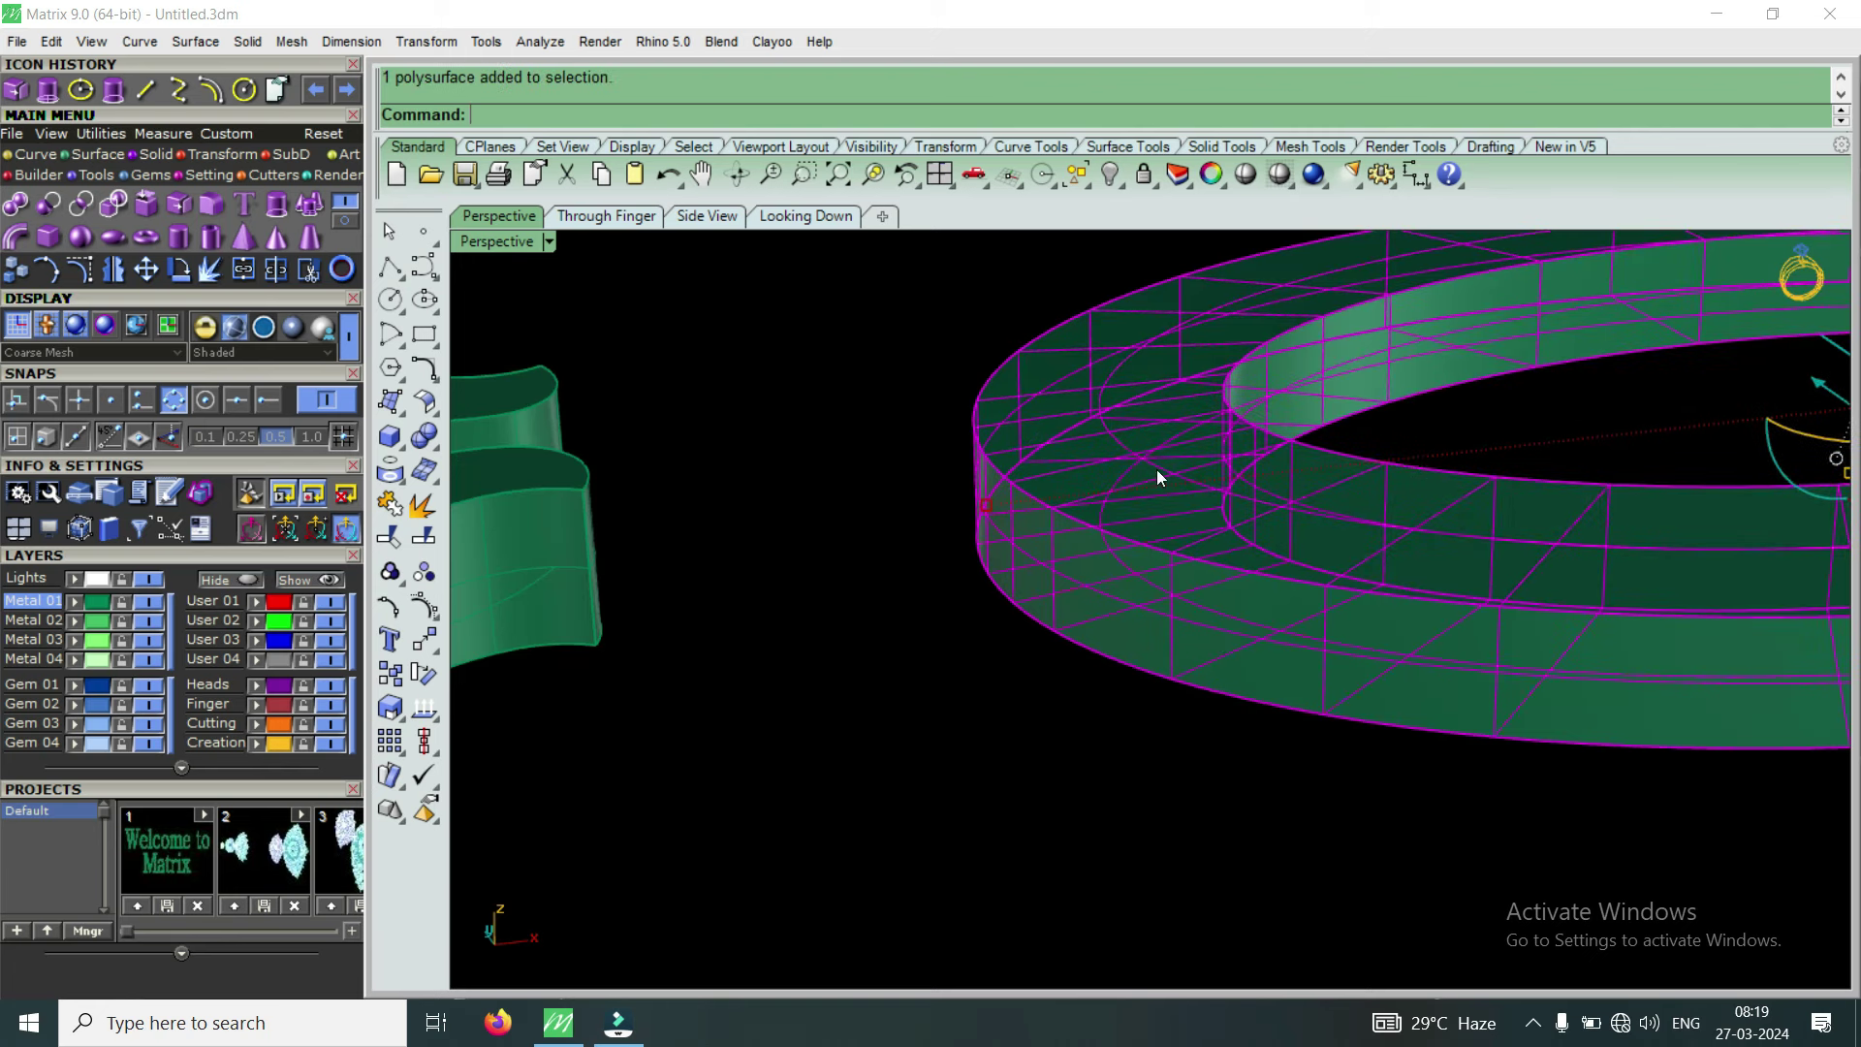
click(73, 619)
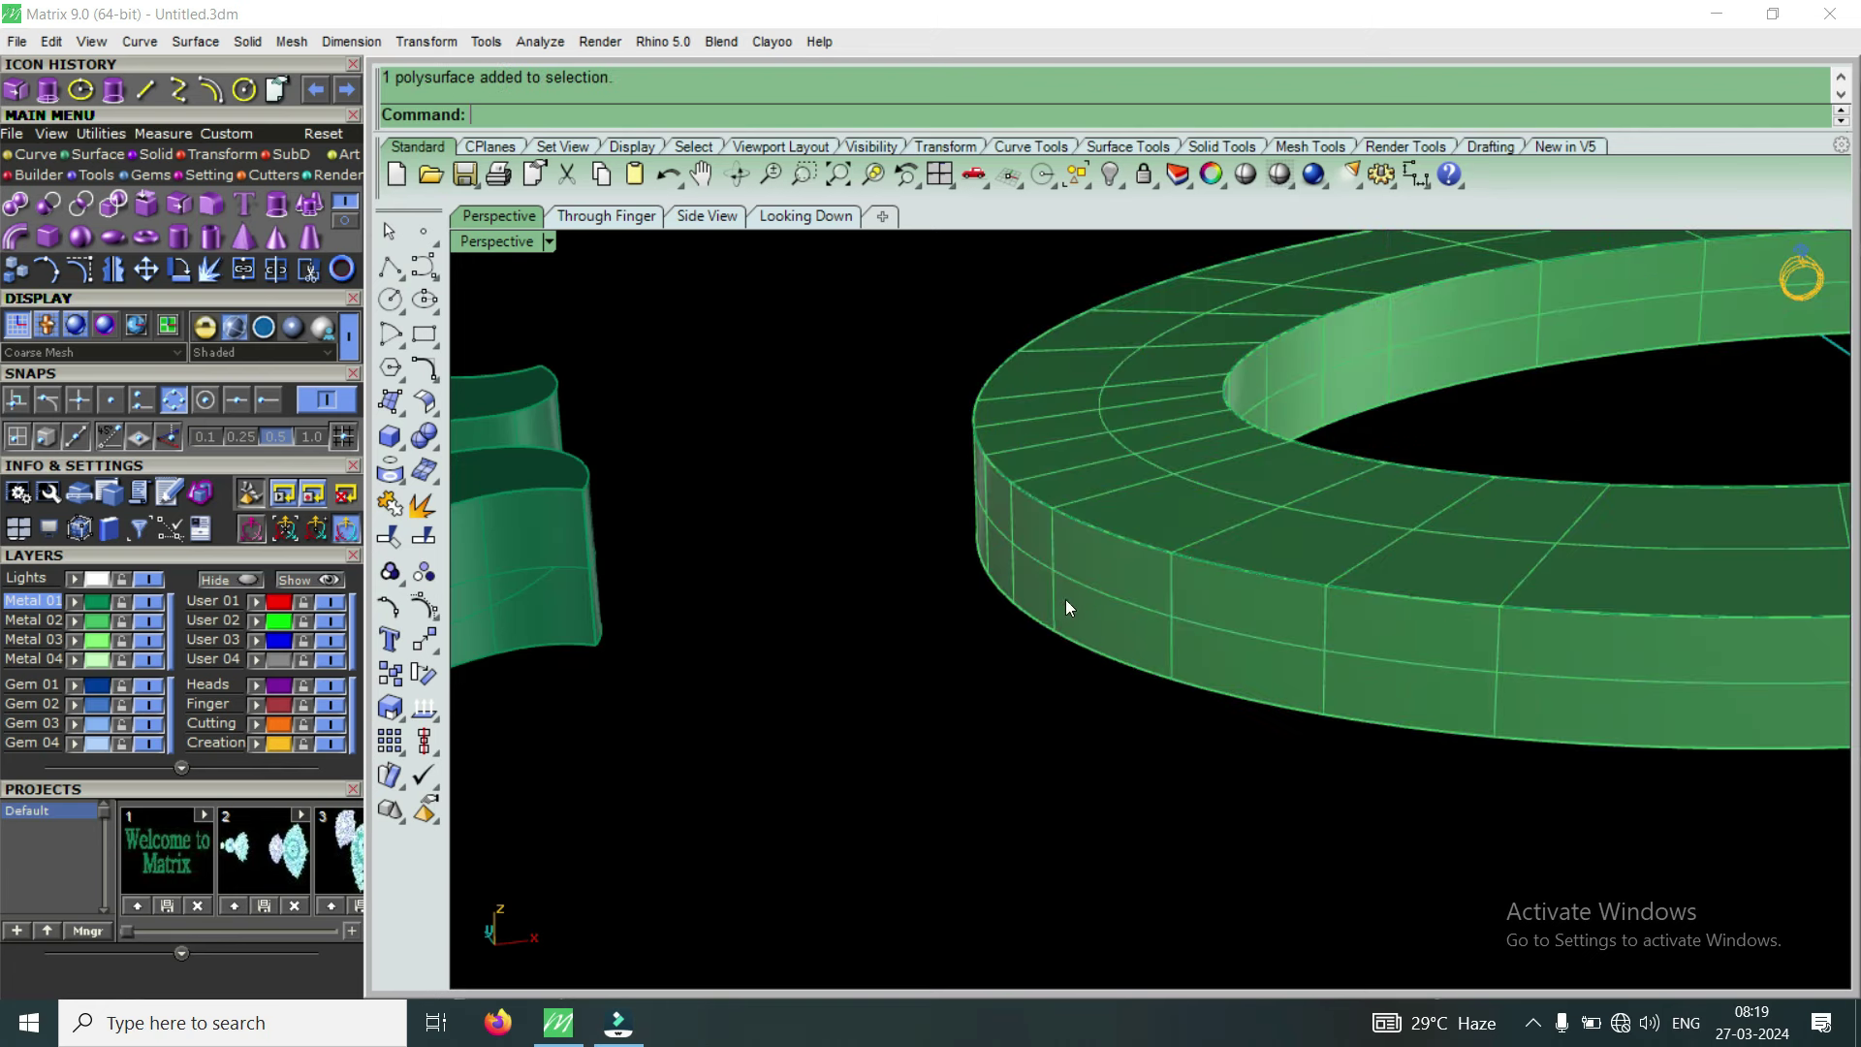
click(1096, 602)
key(Escape)
click(89, 174)
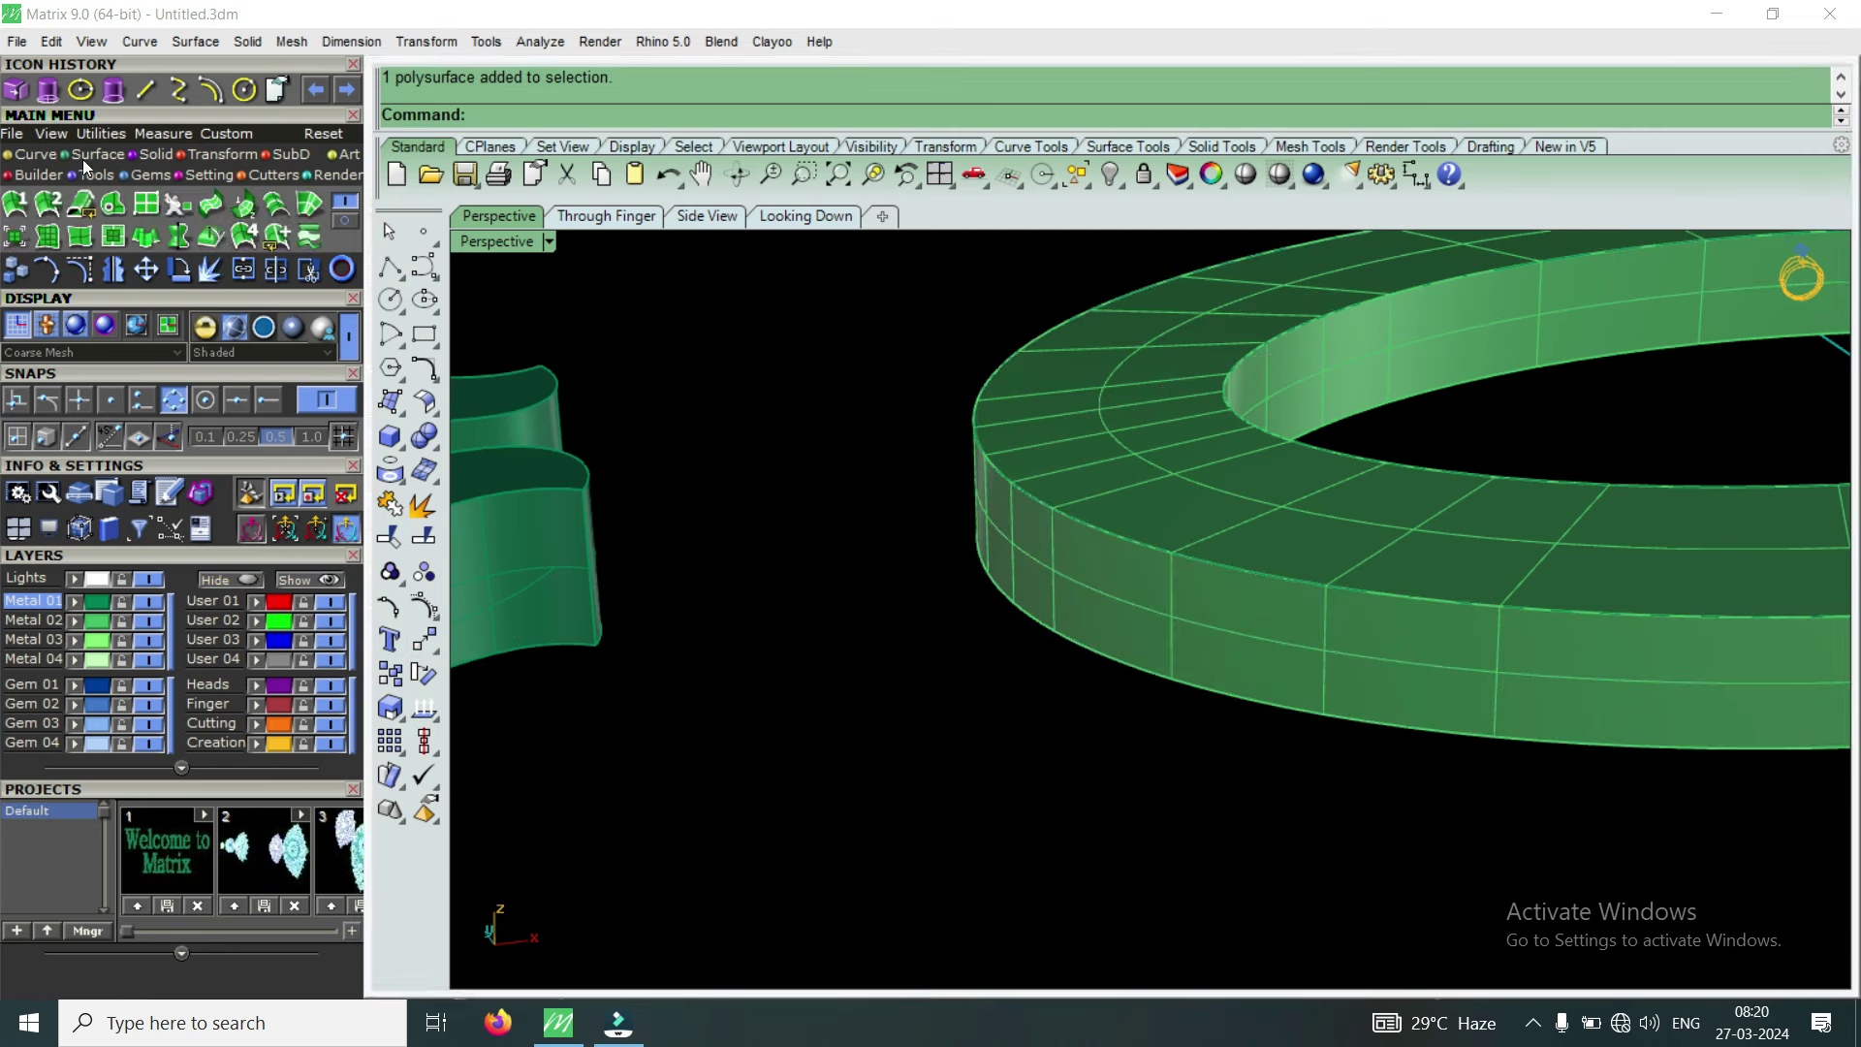
click(349, 222)
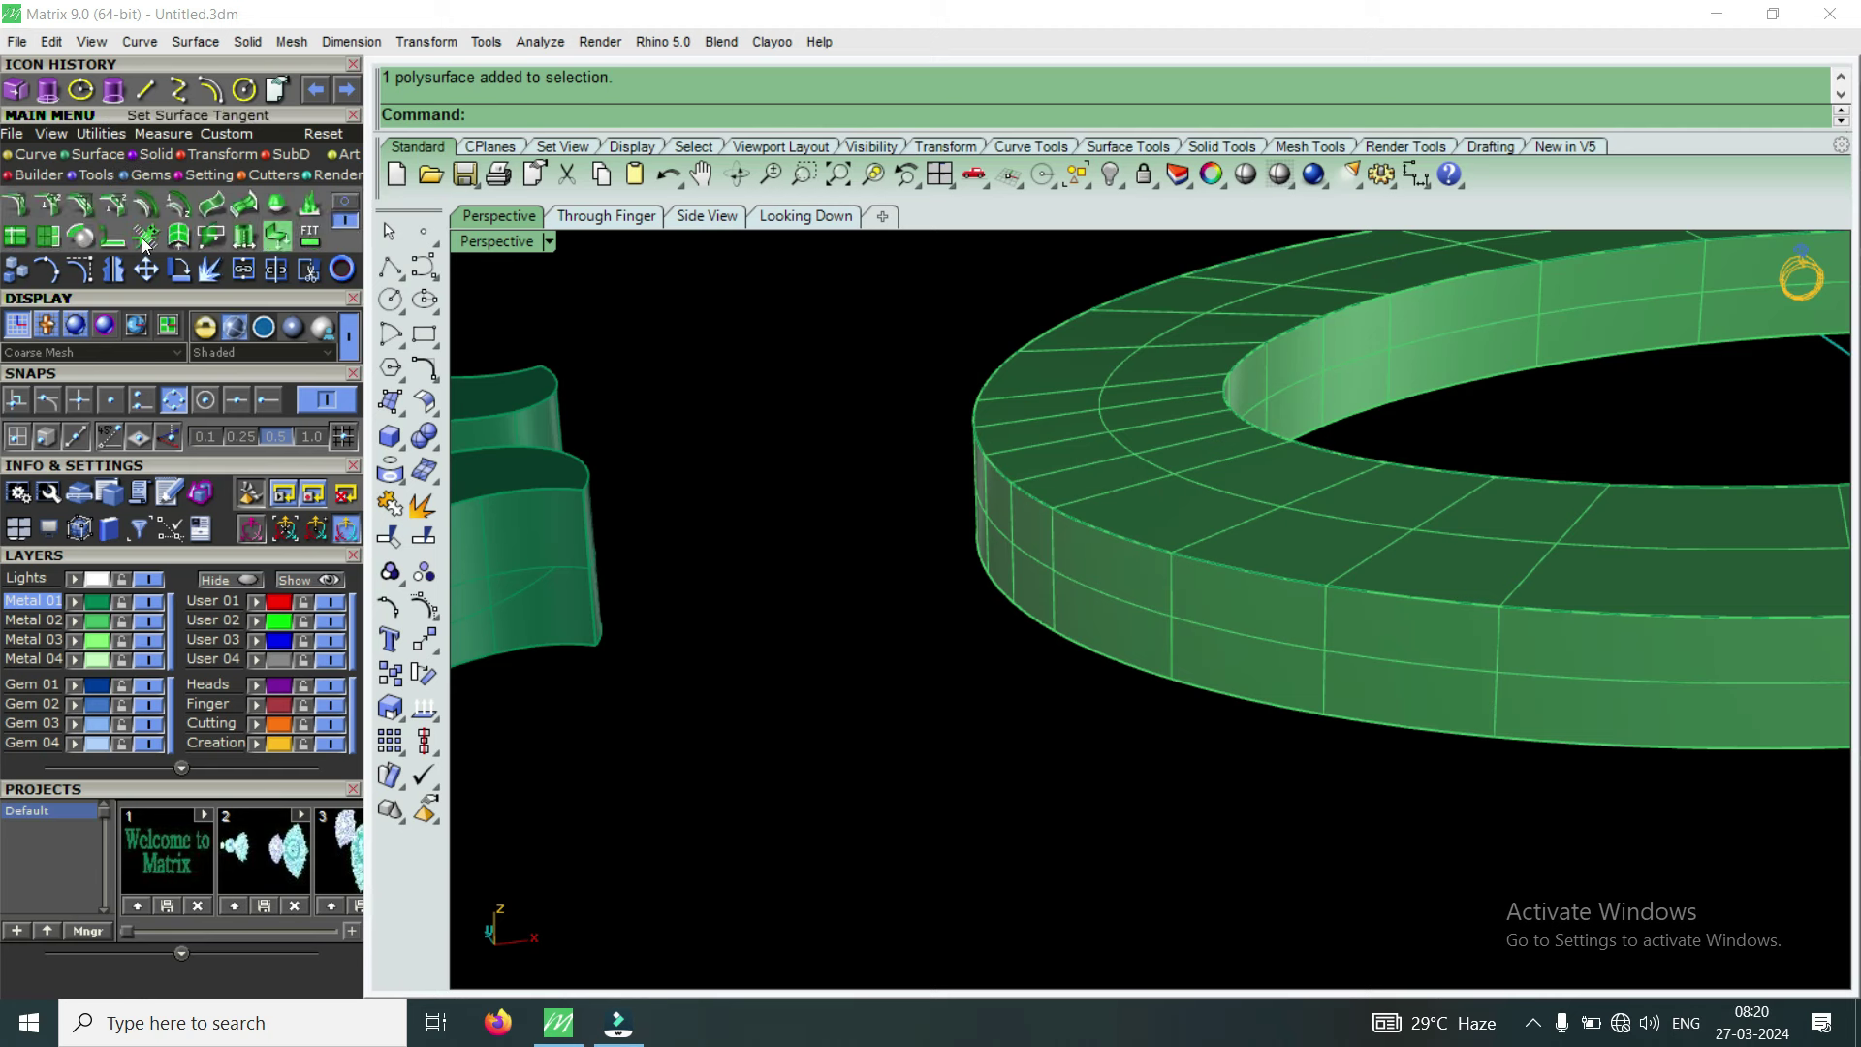
Extend the band surface's bottom edge downward by factor 1.4
click(52, 242)
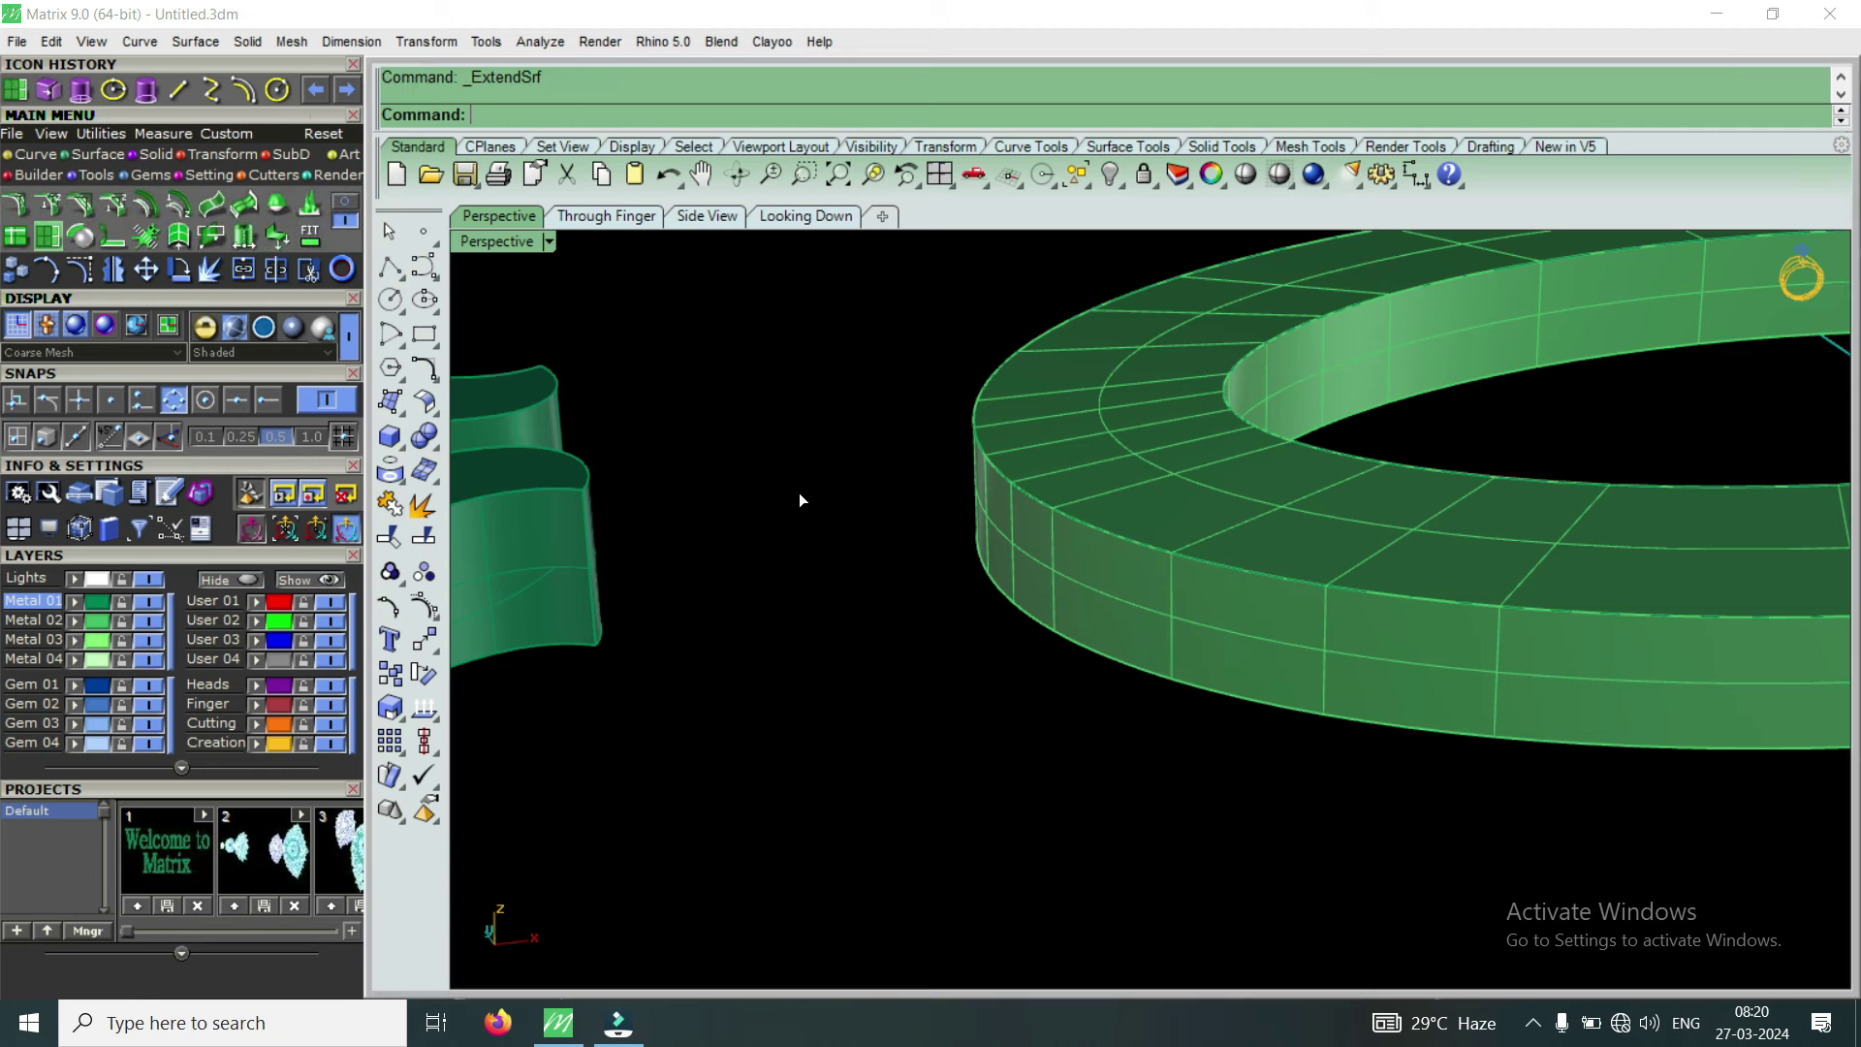
click(1085, 637)
text(1.4)
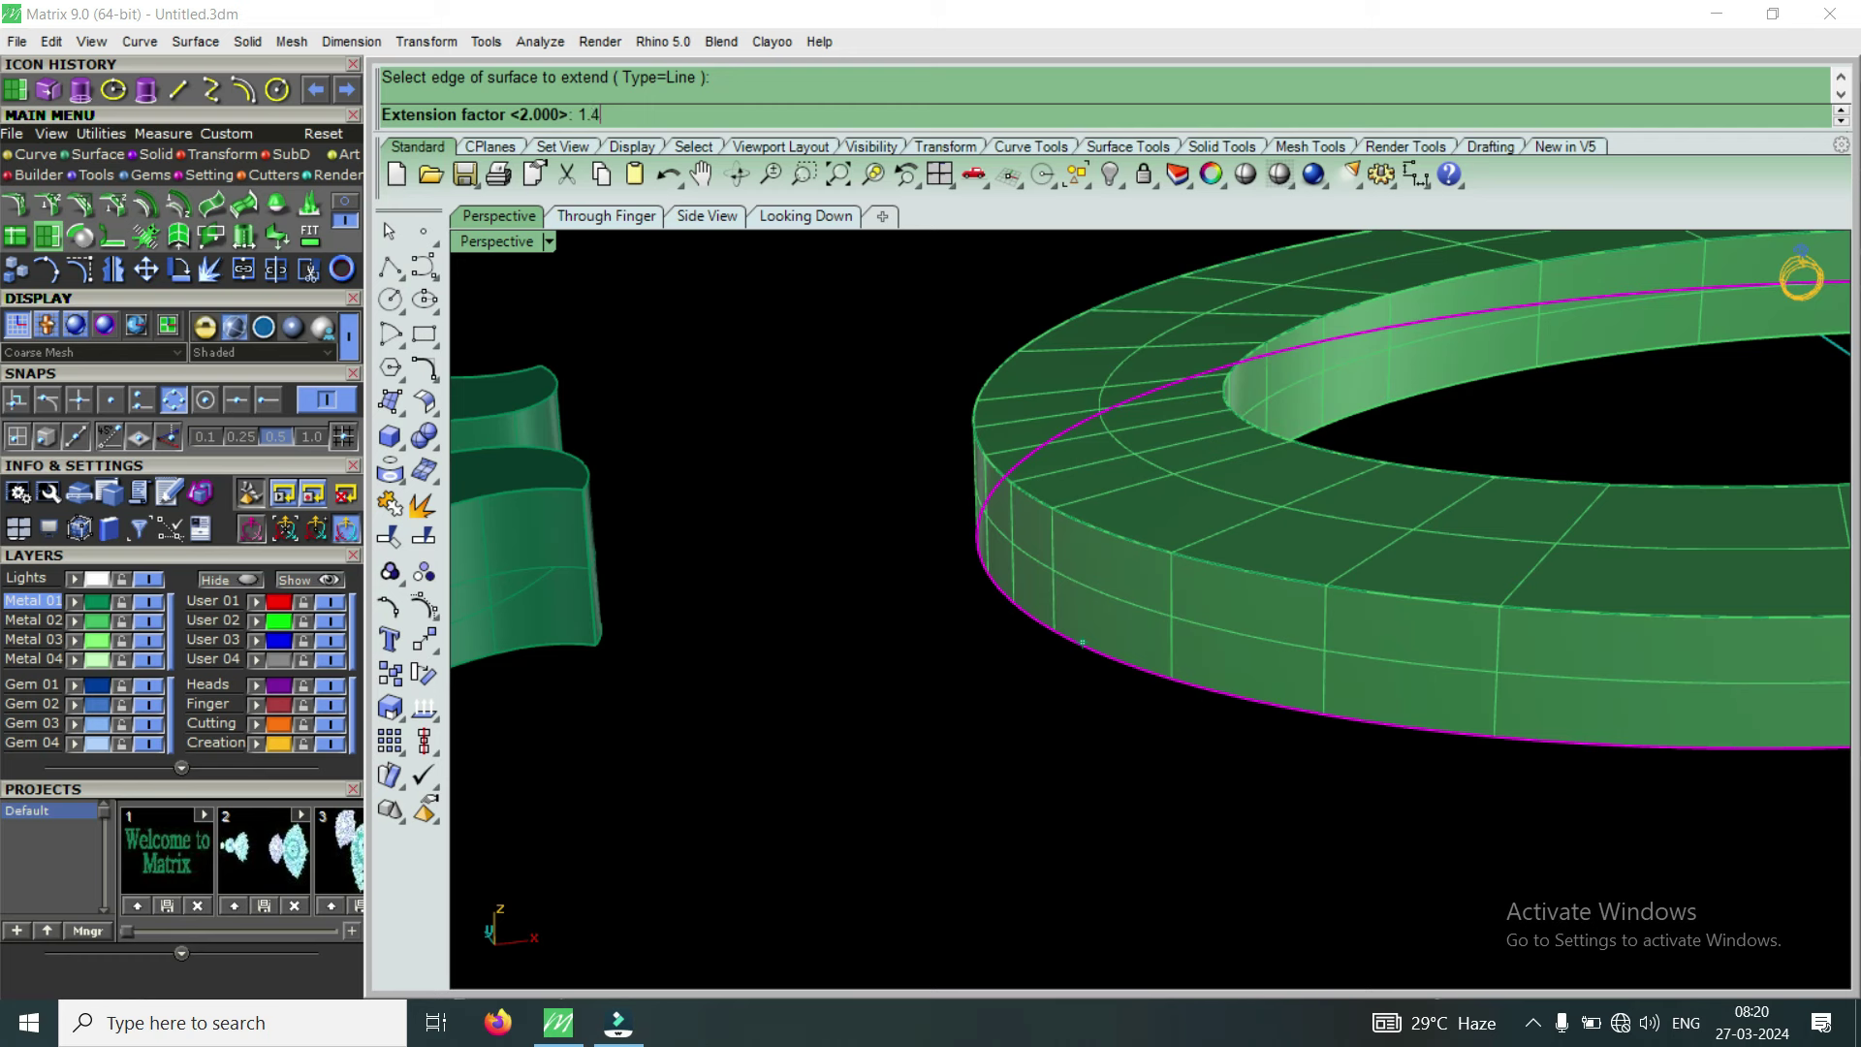
key(Return)
scroll(1231, 572, down, 3)
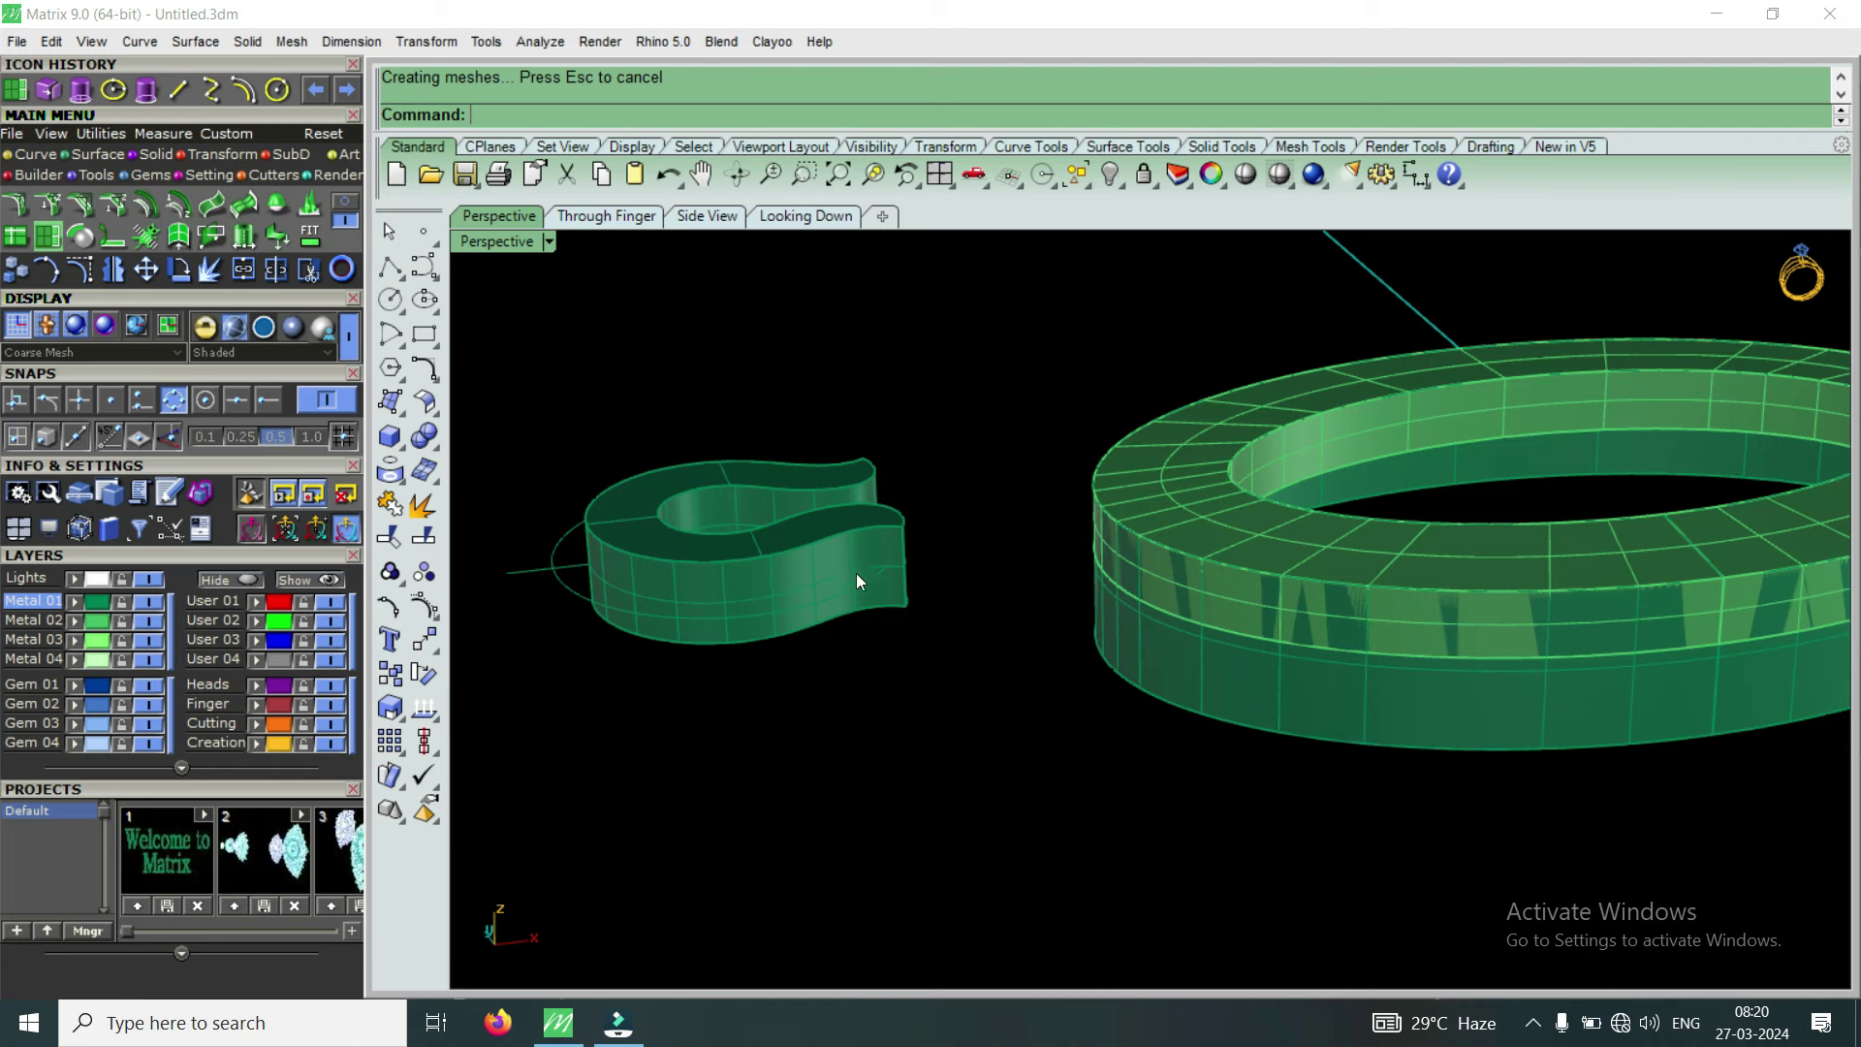
scroll(1164, 650, up, 2)
scroll(1197, 654, down, 3)
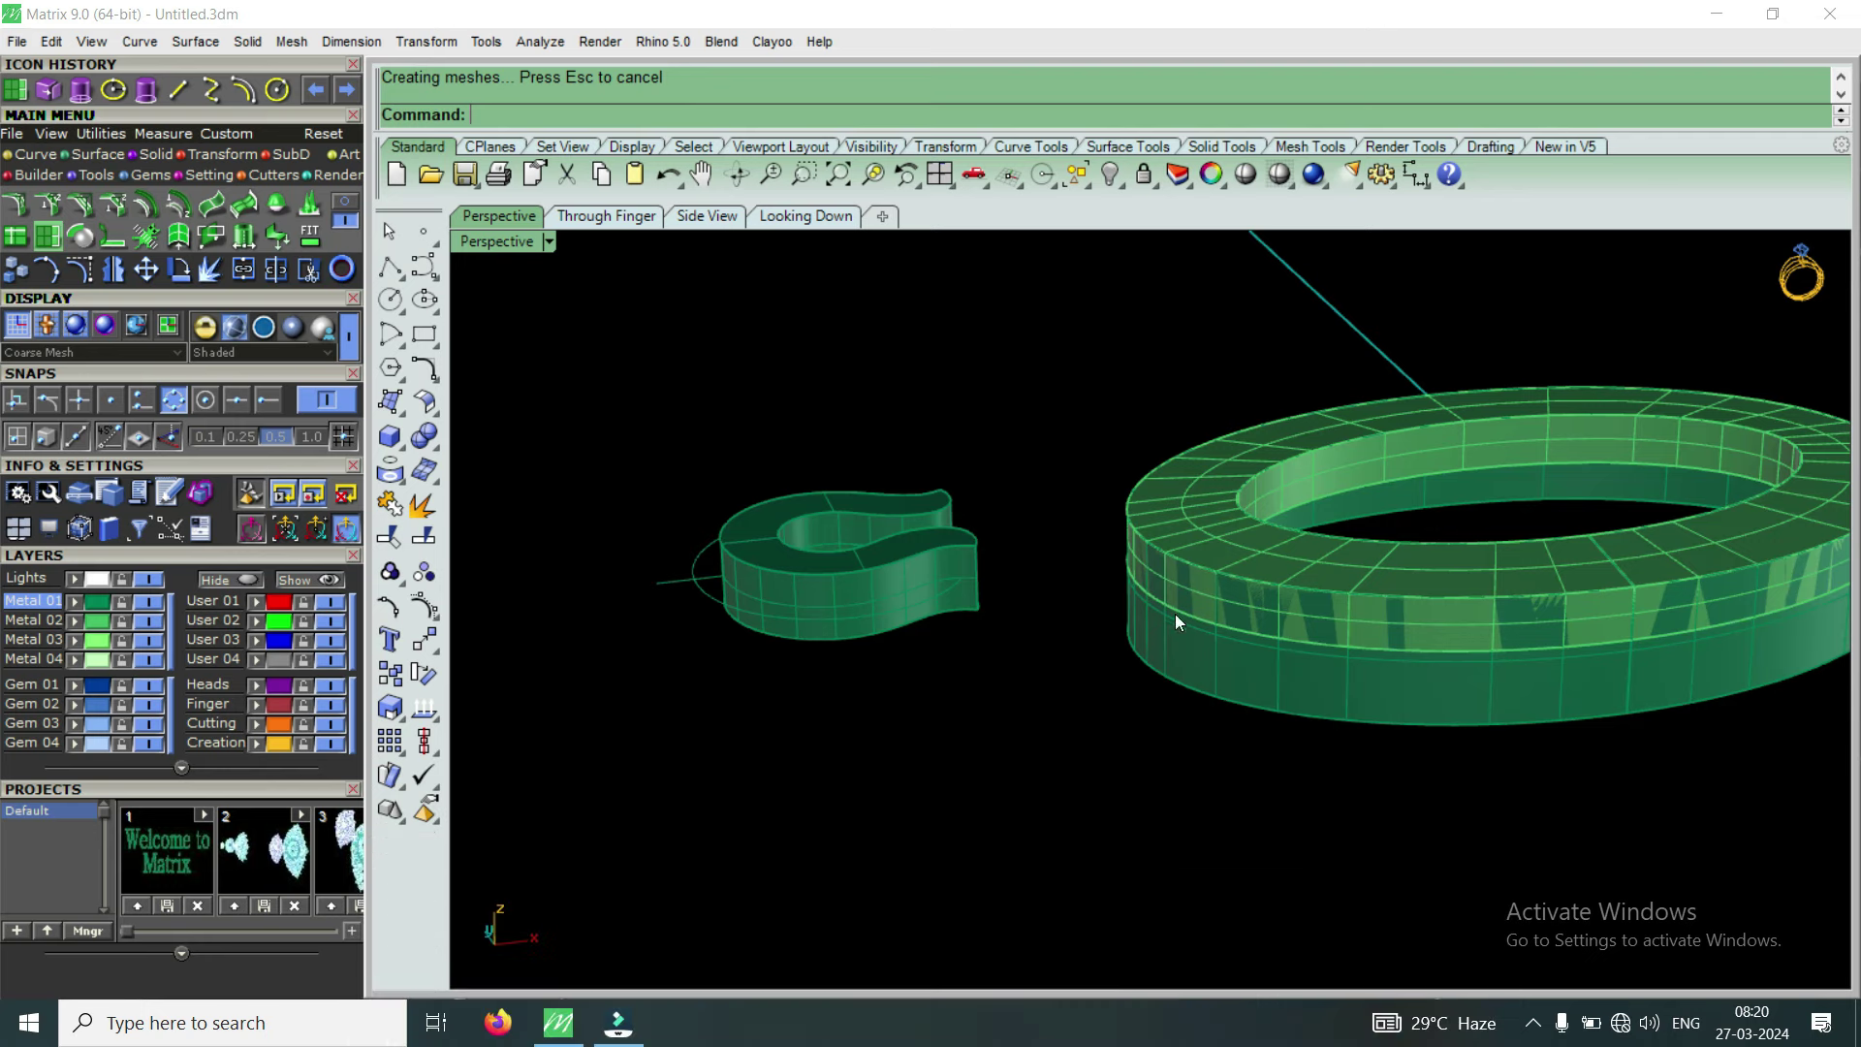
scroll(1177, 618, up, 3)
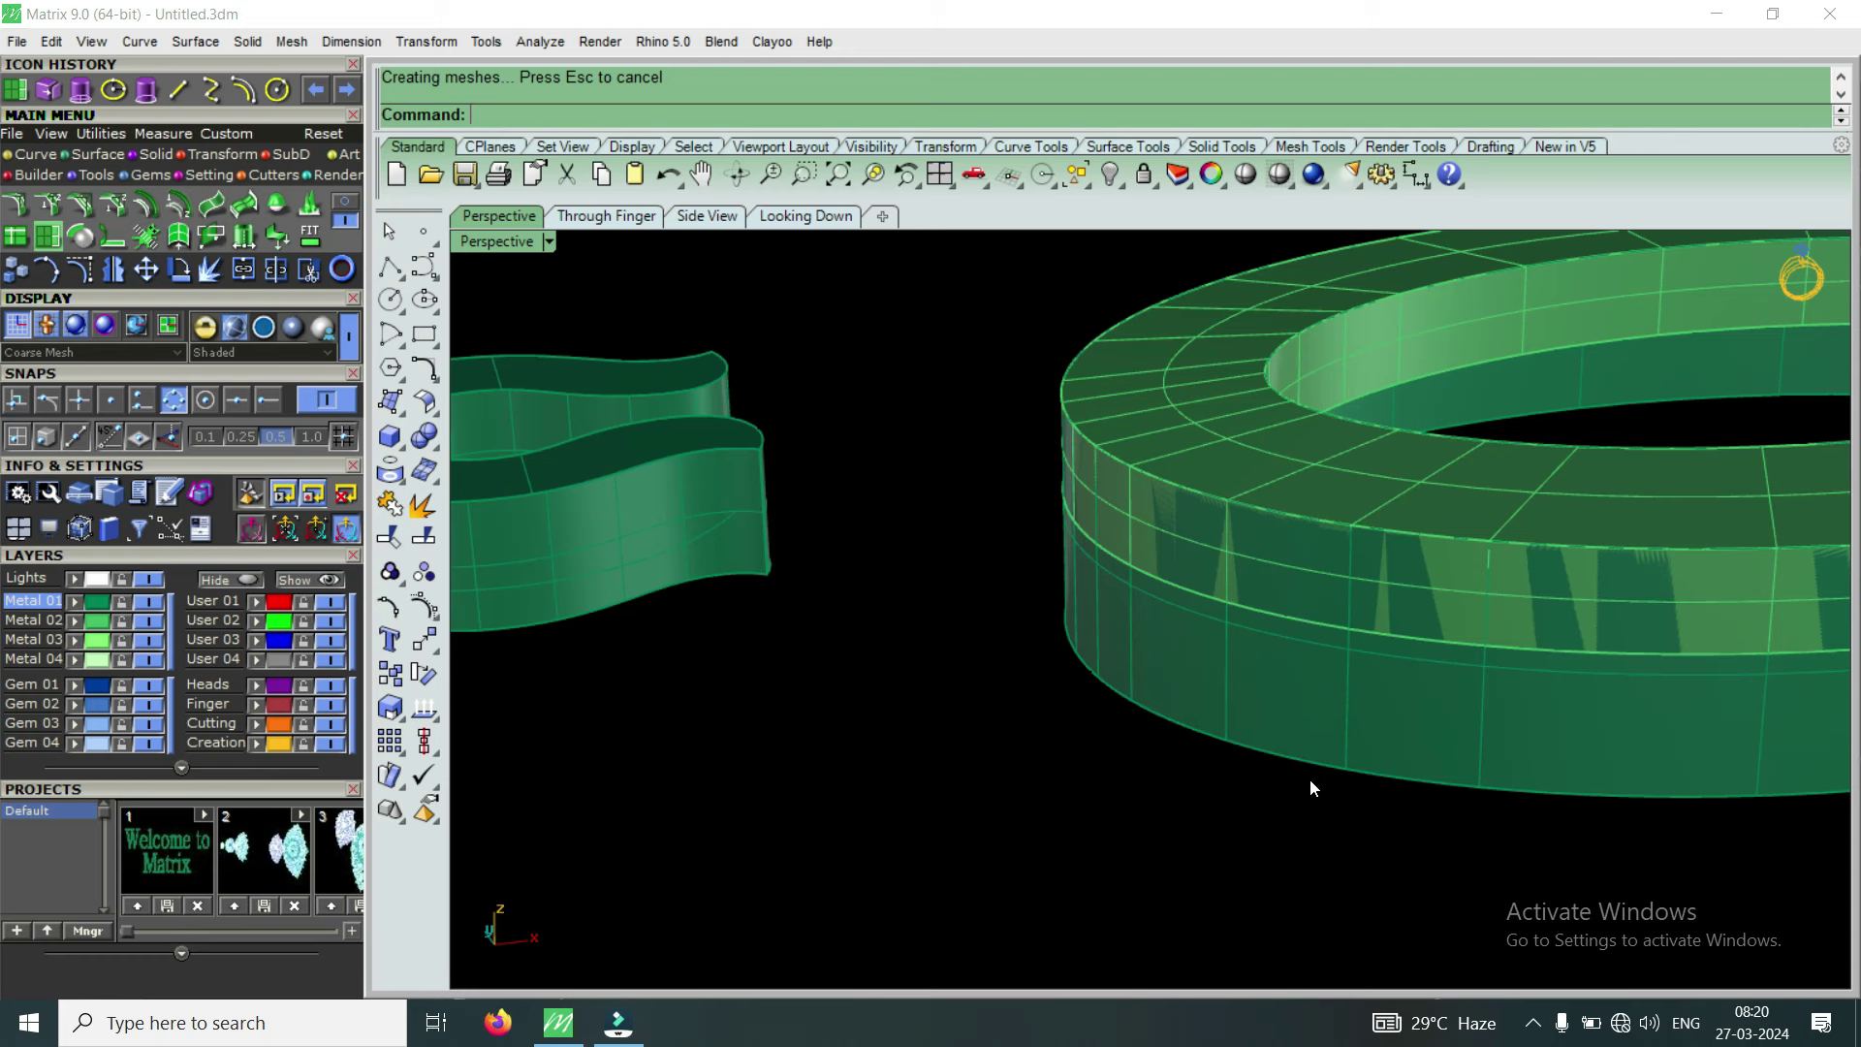
scroll(1208, 666, down, 3)
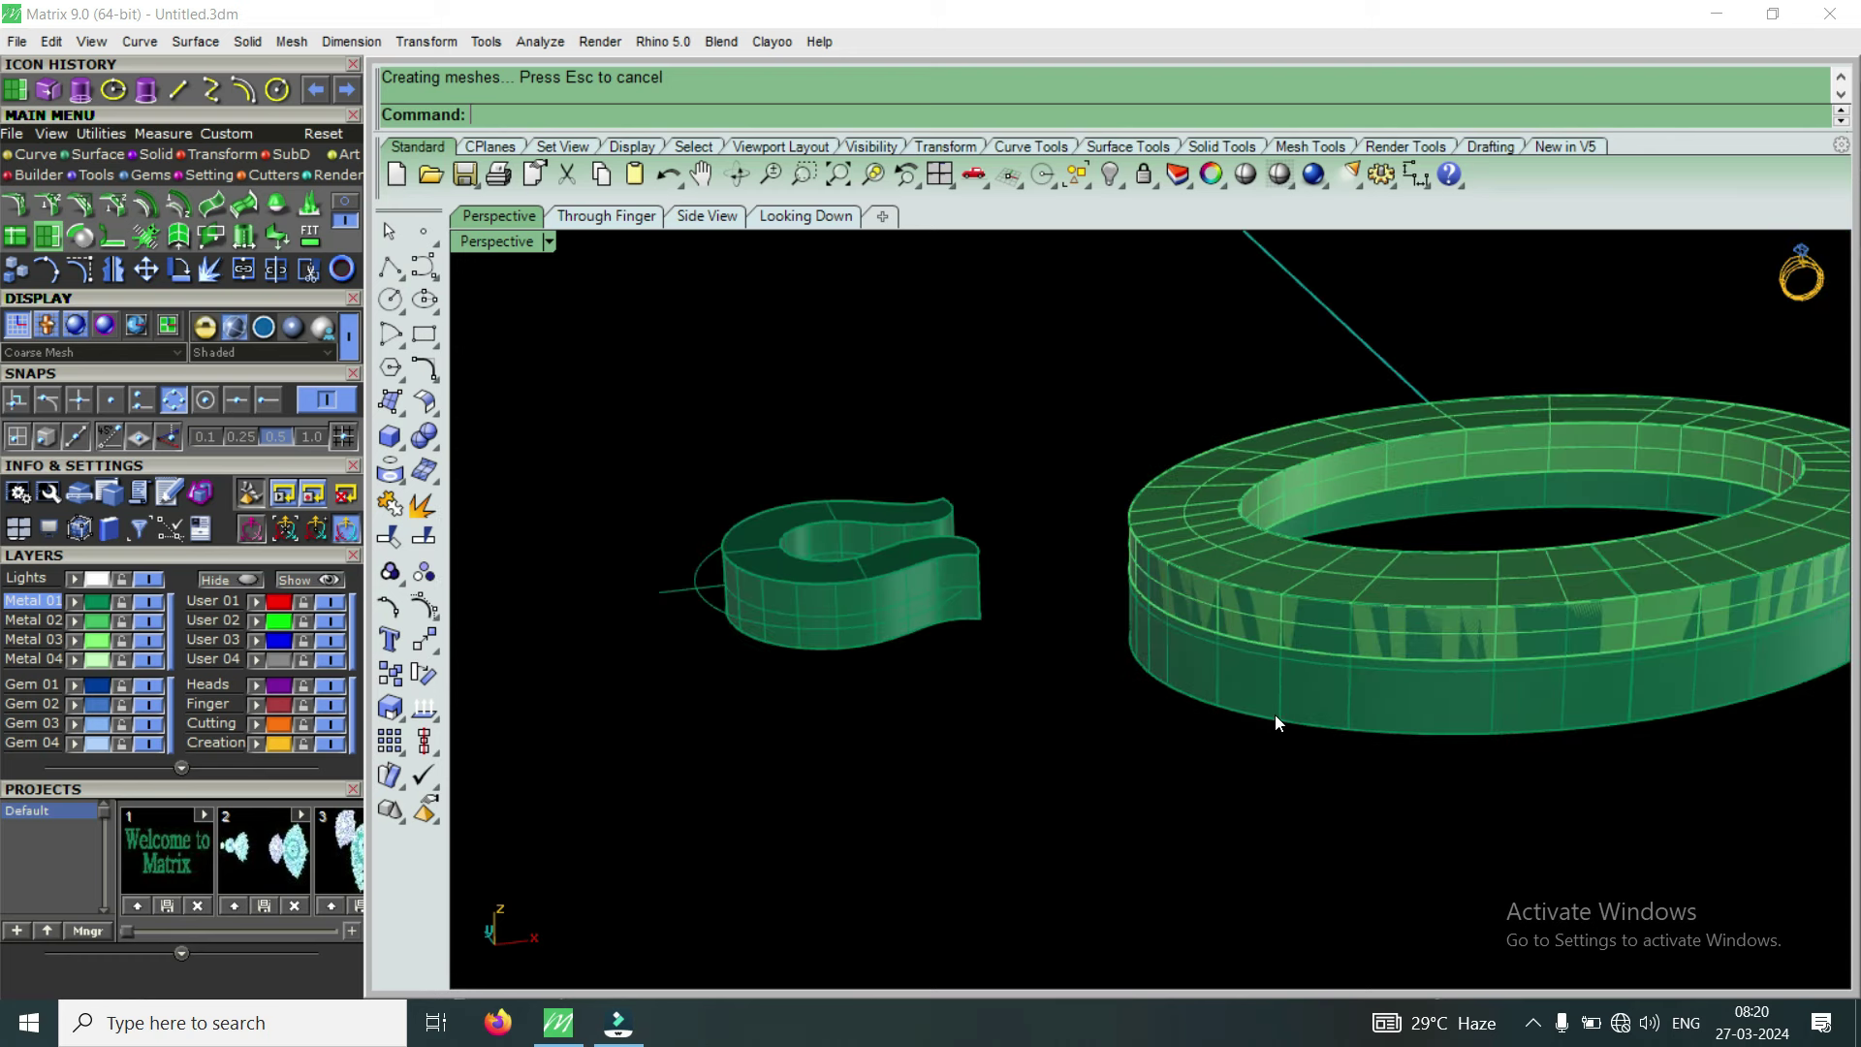
scroll(1303, 757, up, 3)
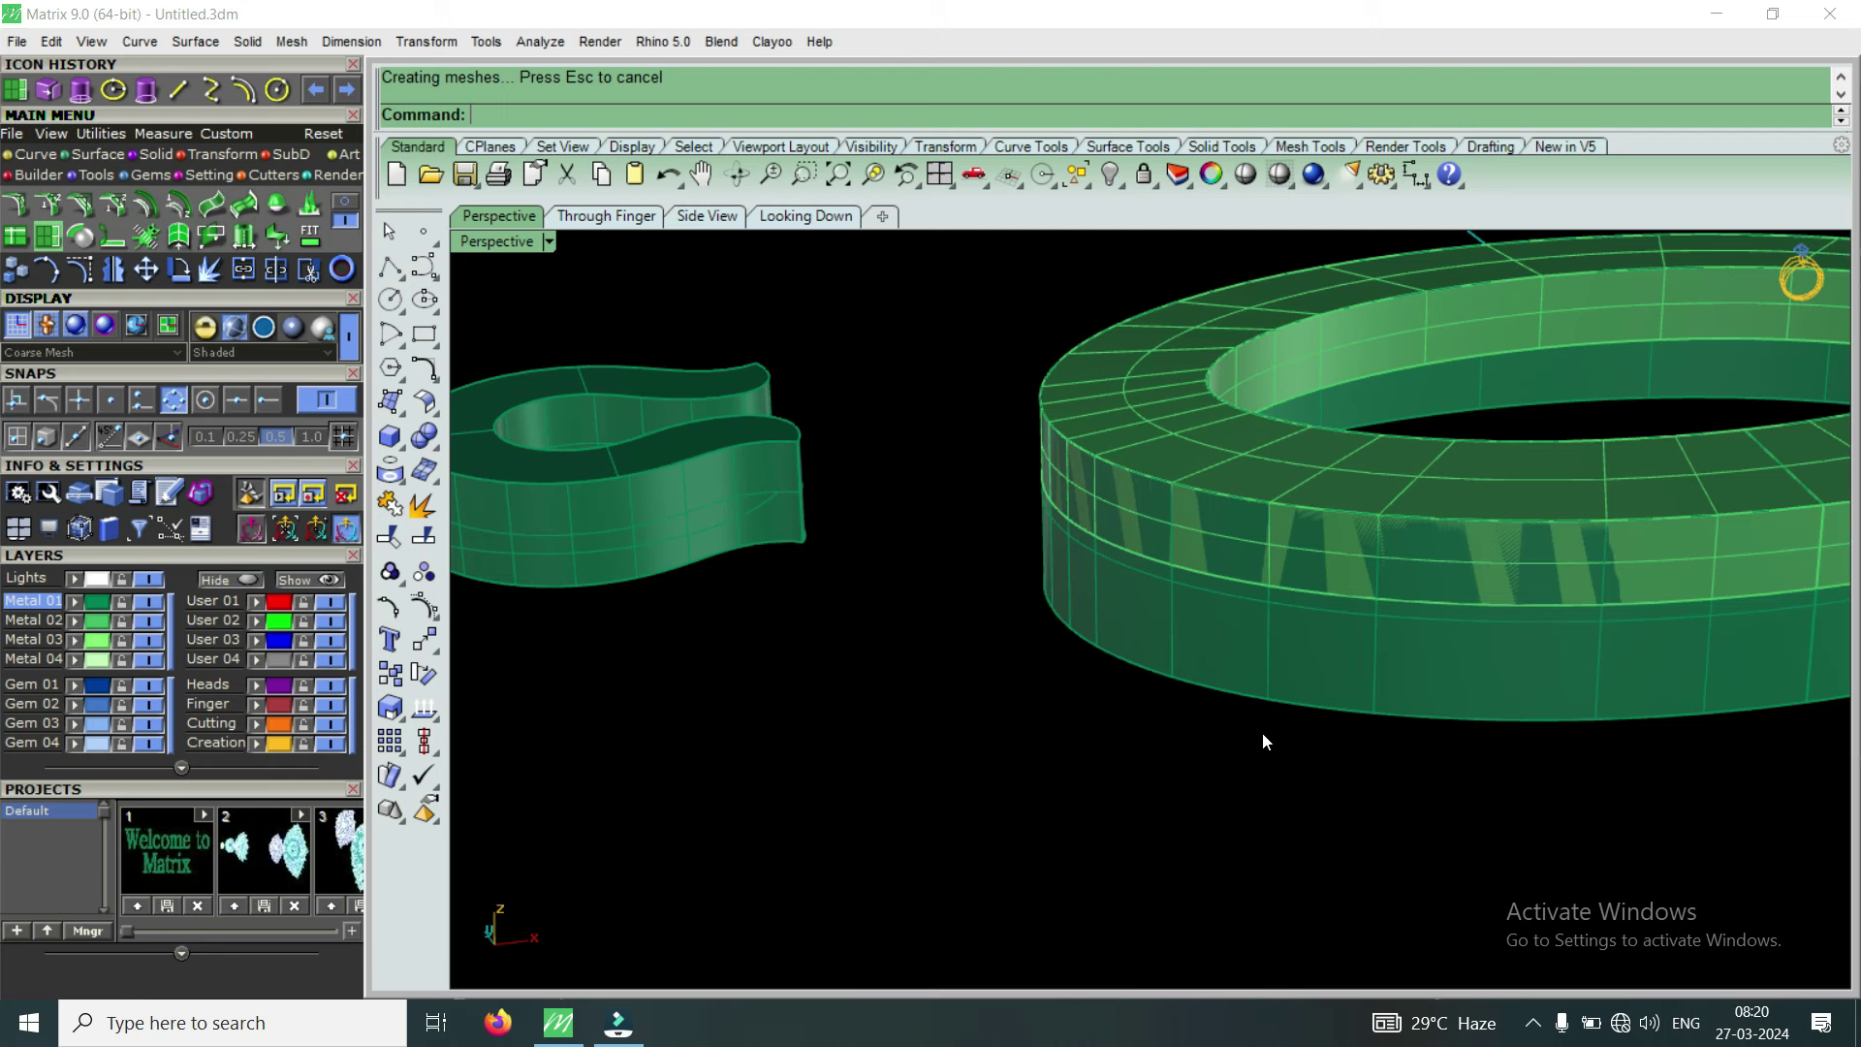
Extend the same bottom edge again by factor 0.5 and select the surface
click(243, 269)
click(1148, 663)
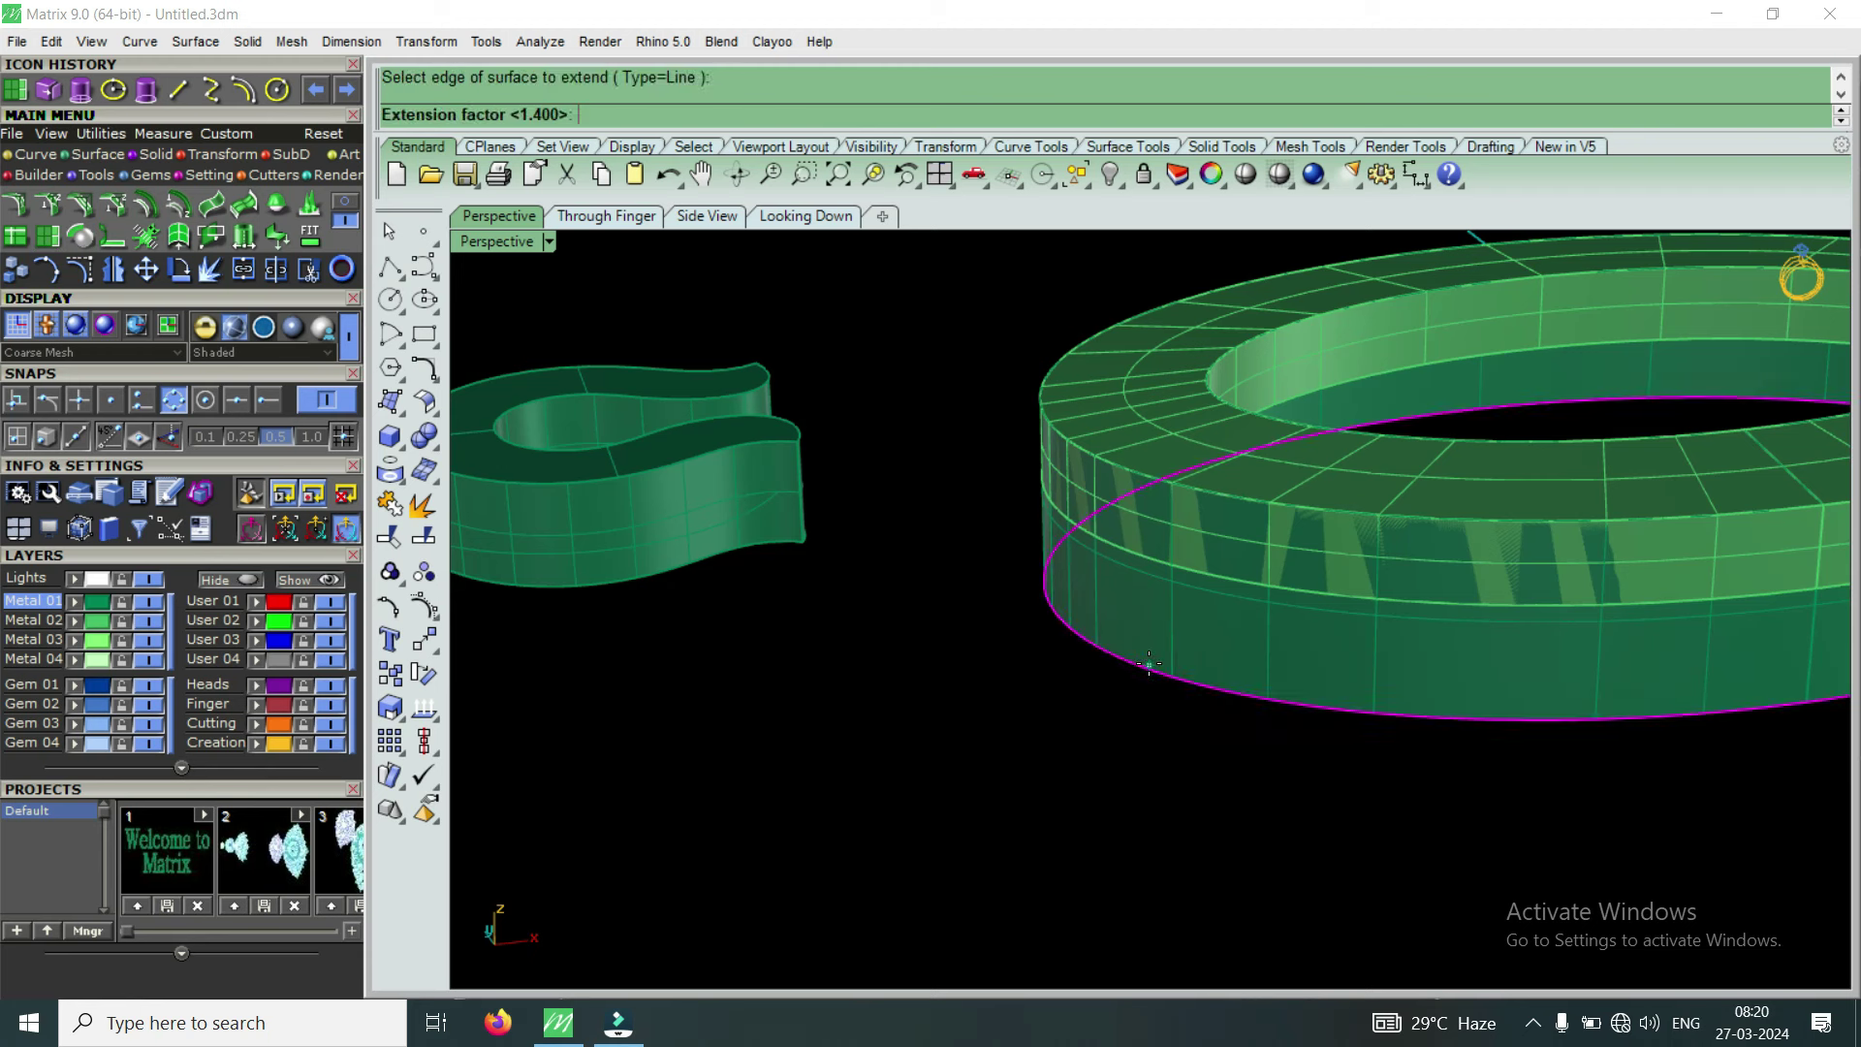
text(.5)
key(Return)
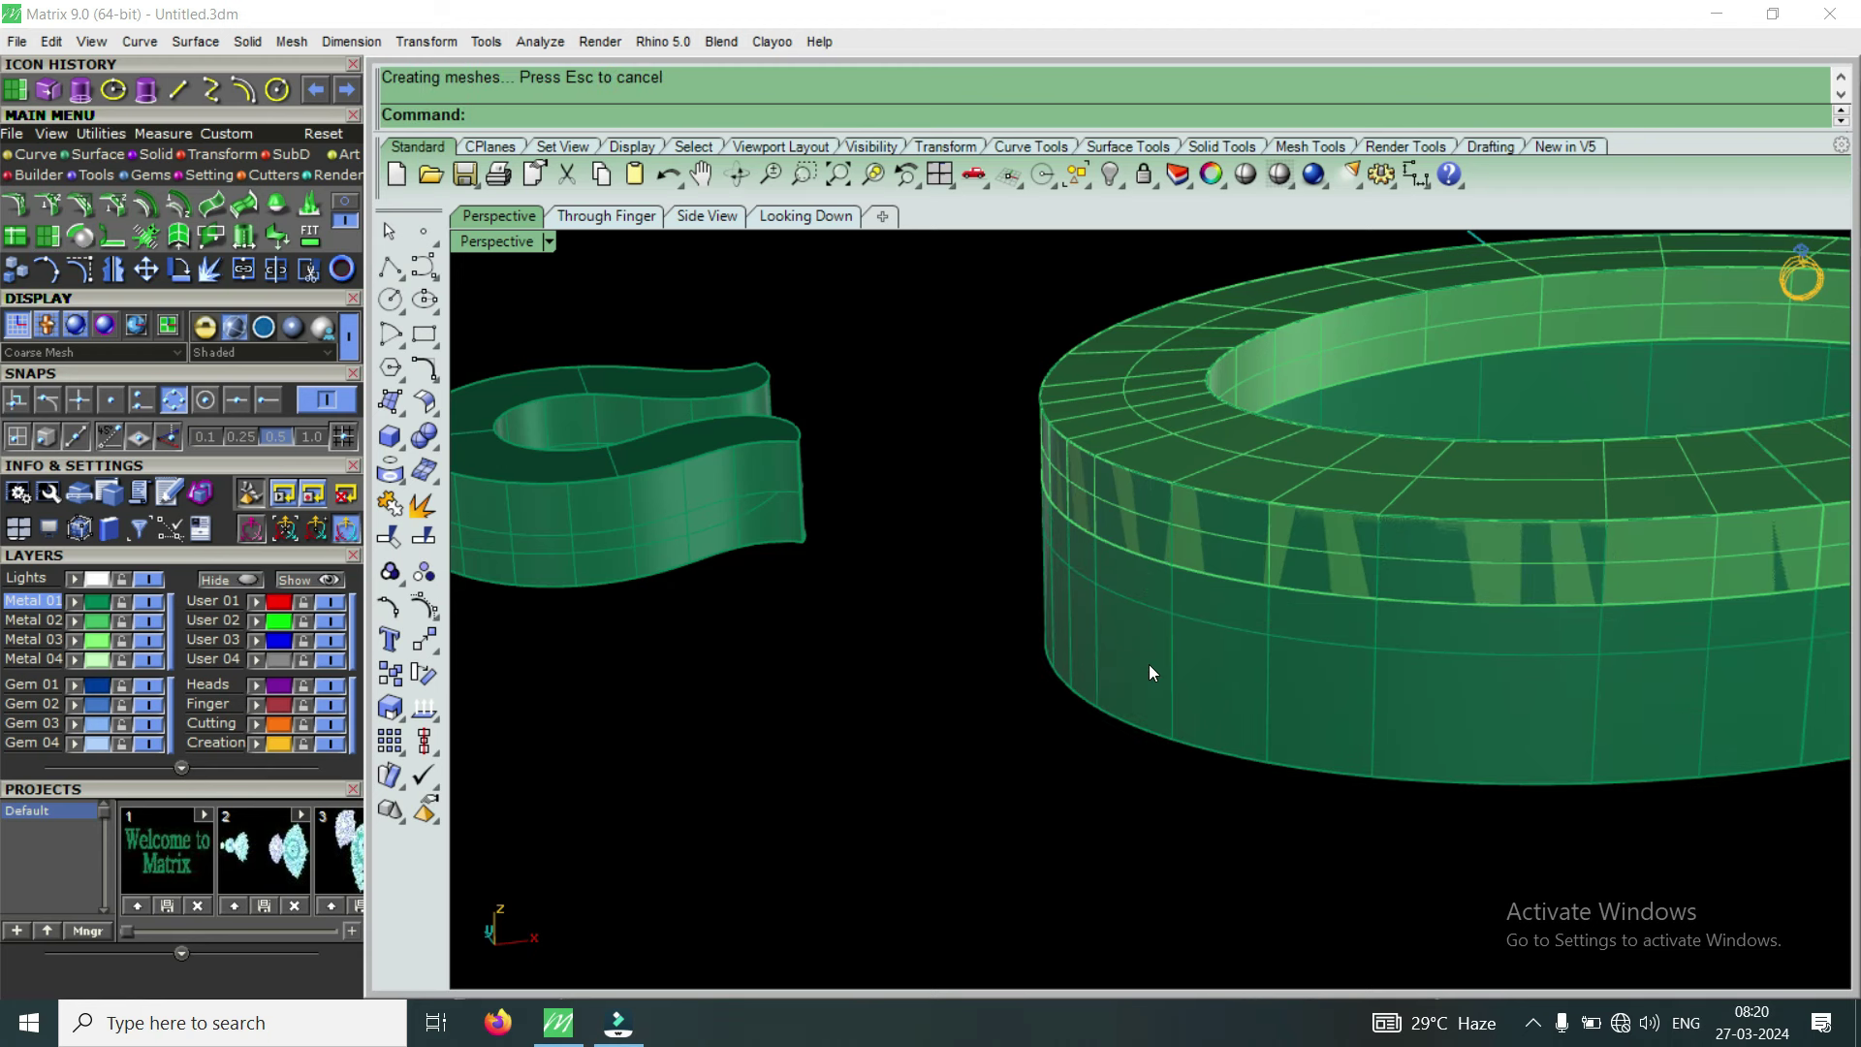
click(1149, 665)
Move the extended band surface to the Finger layer
click(256, 705)
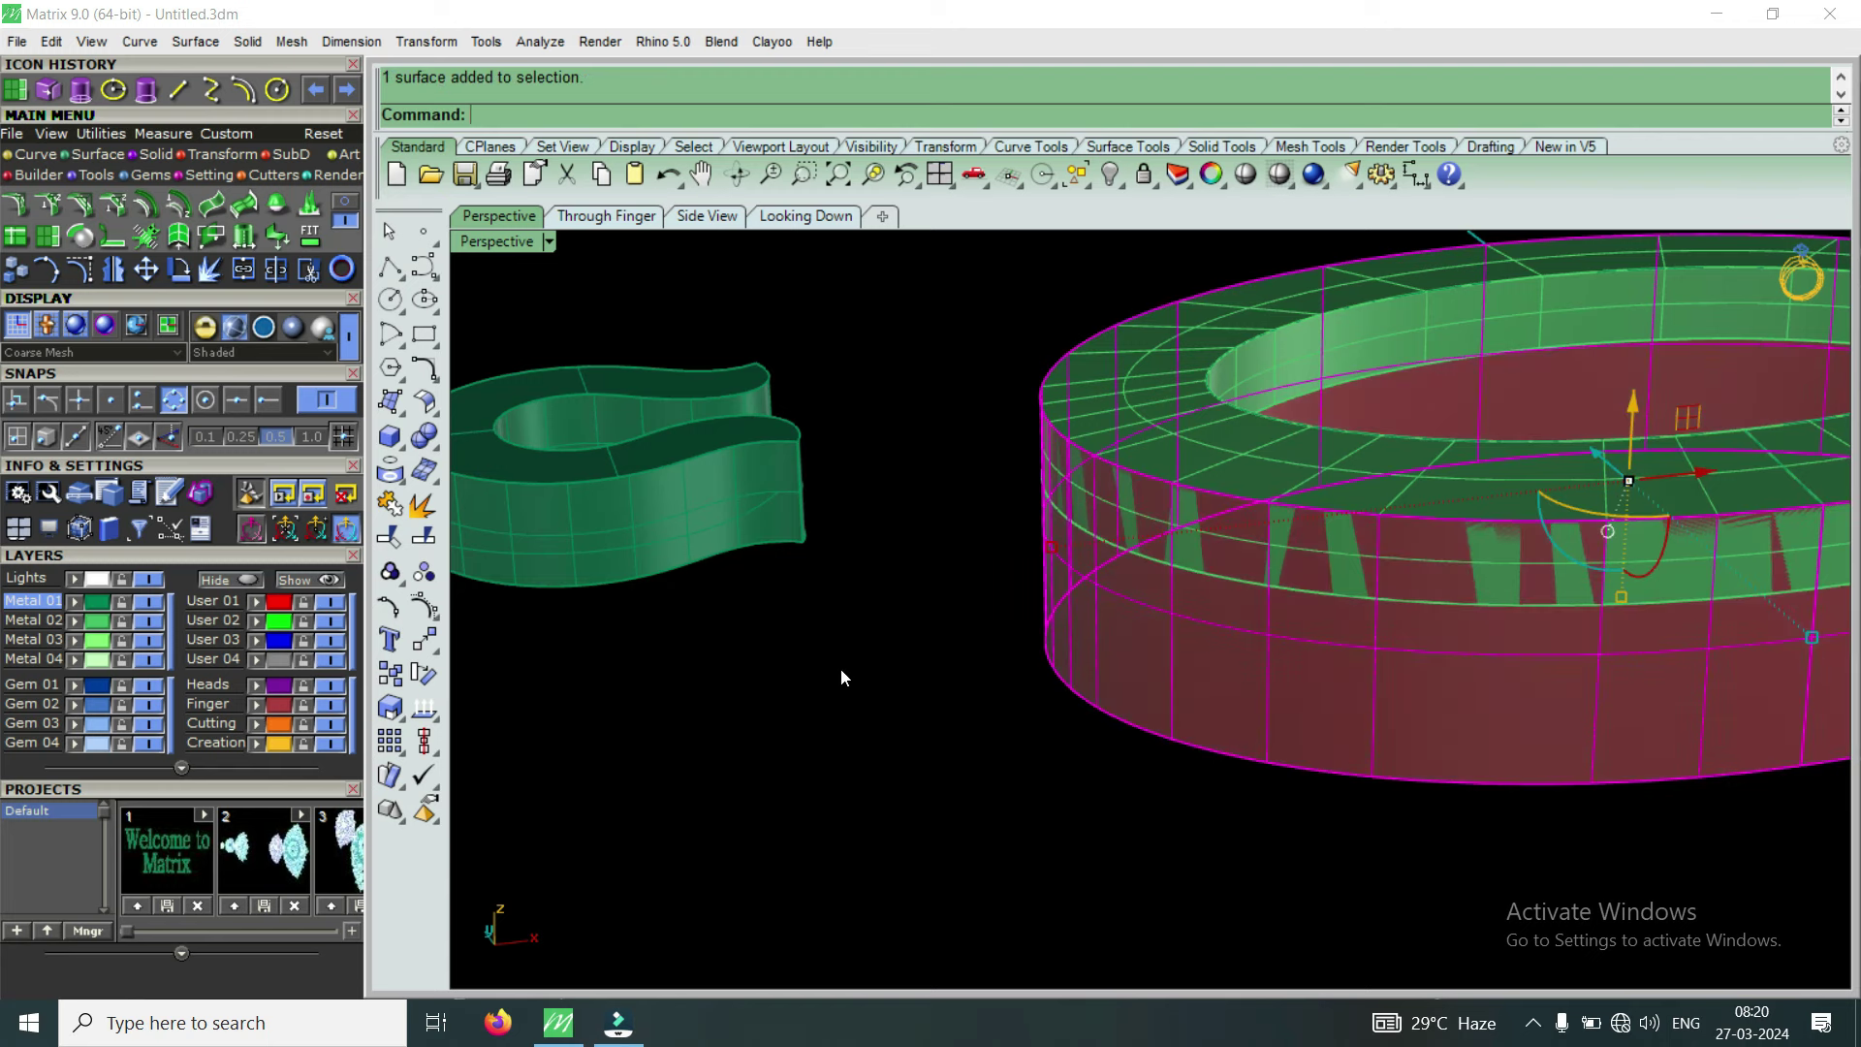
click(851, 661)
scroll(1021, 597, down, 2)
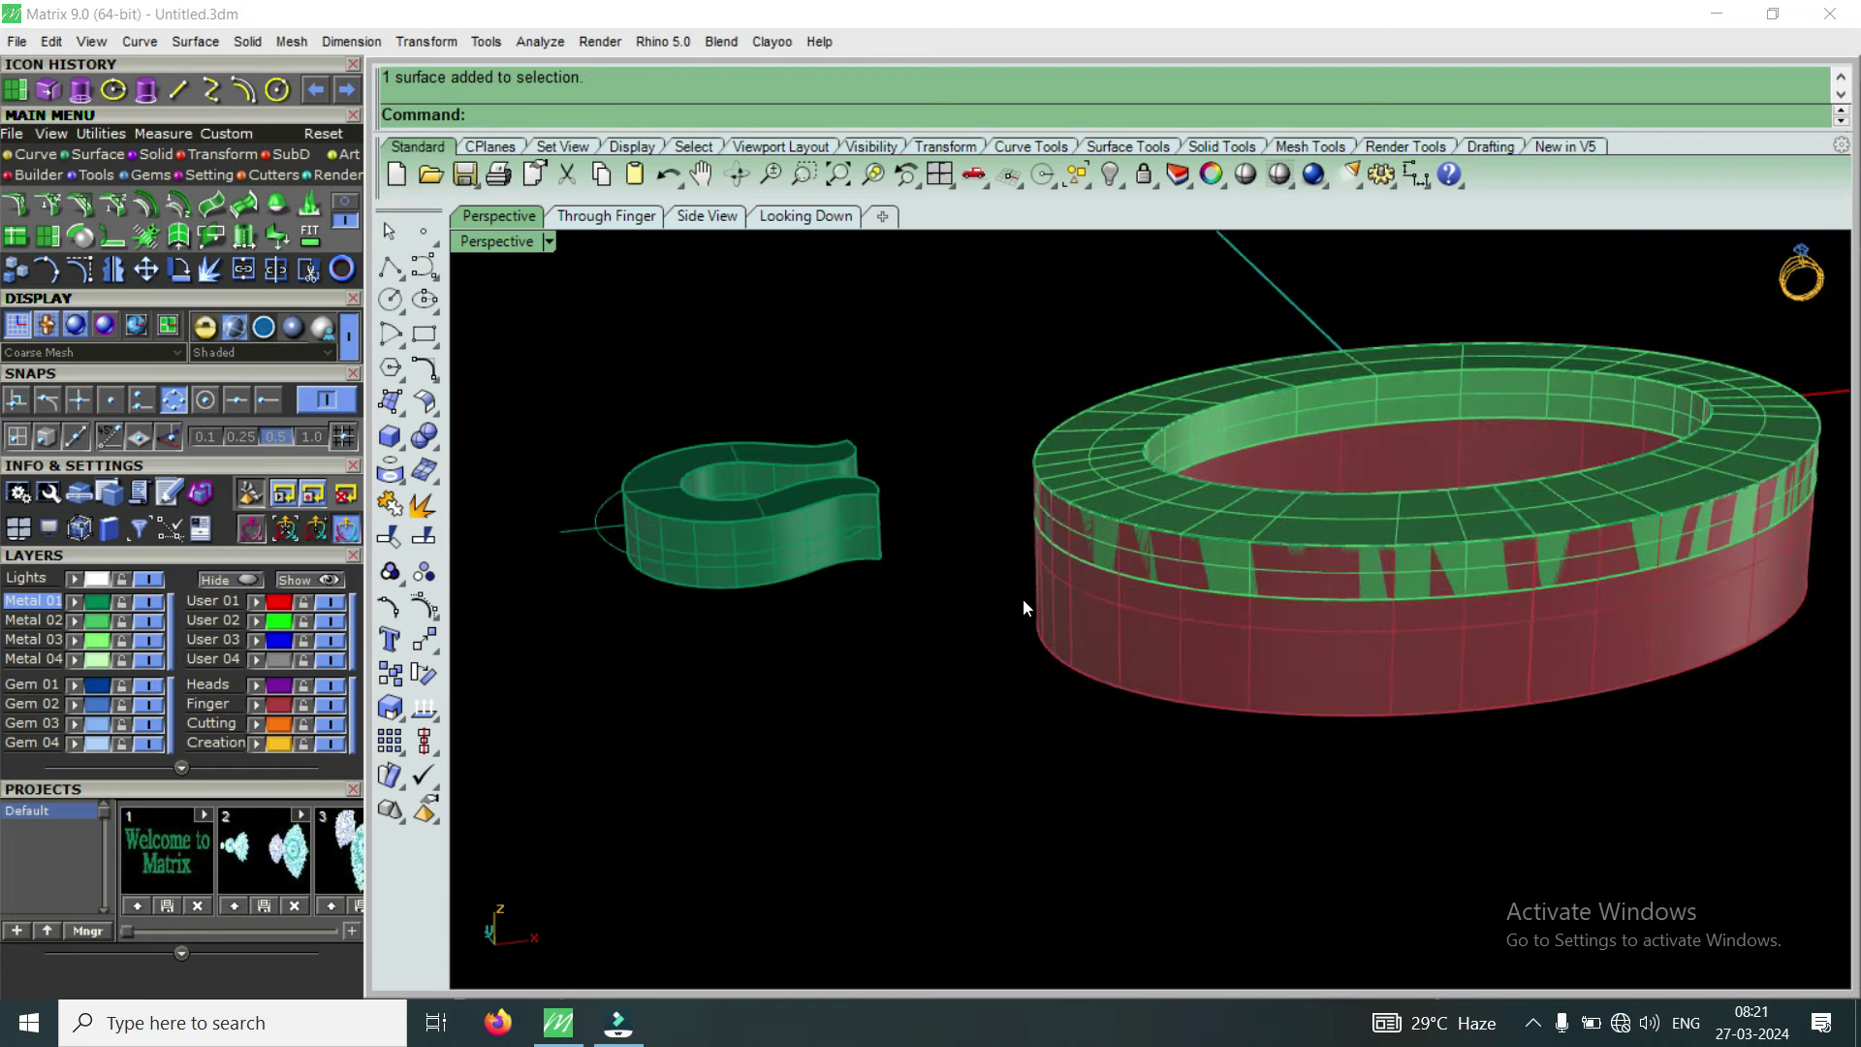
scroll(1107, 601, down, 2)
scroll(1107, 601, up, 2)
scroll(1102, 654, up, 1)
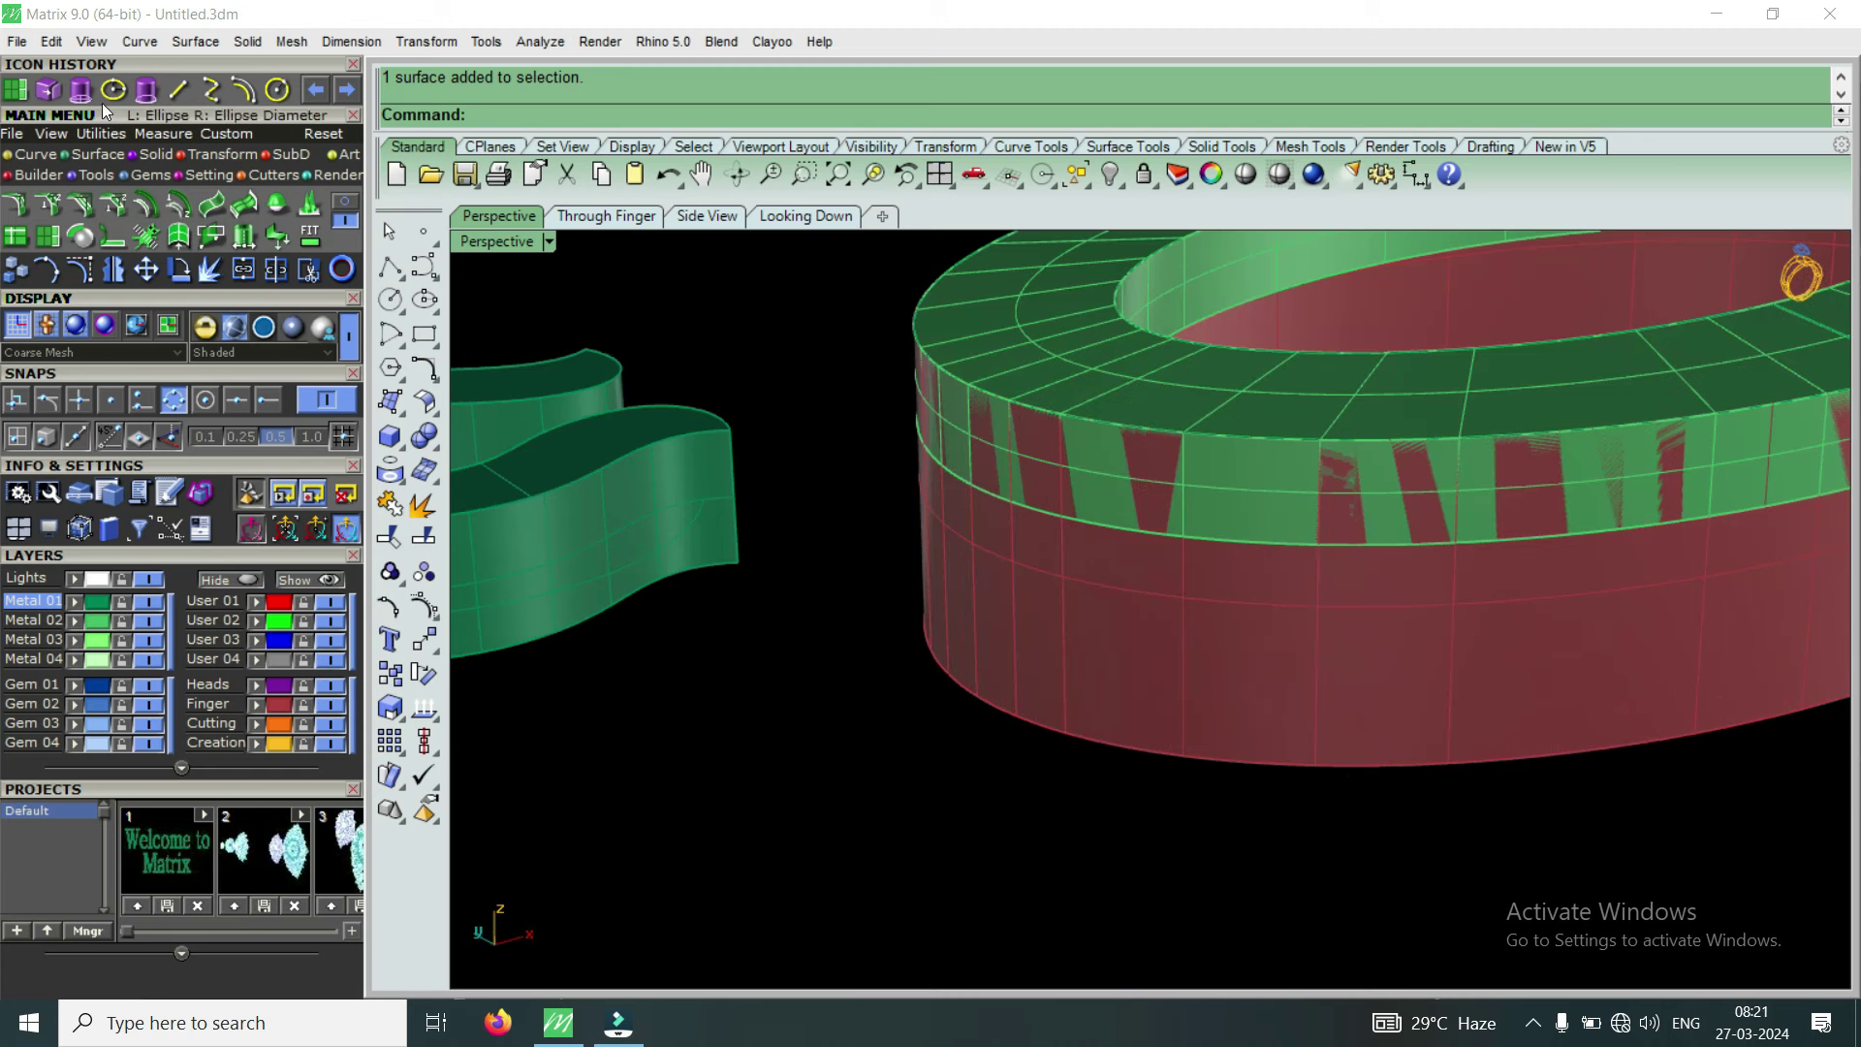
Duplicate the band's bottom edge as a curve
click(43, 155)
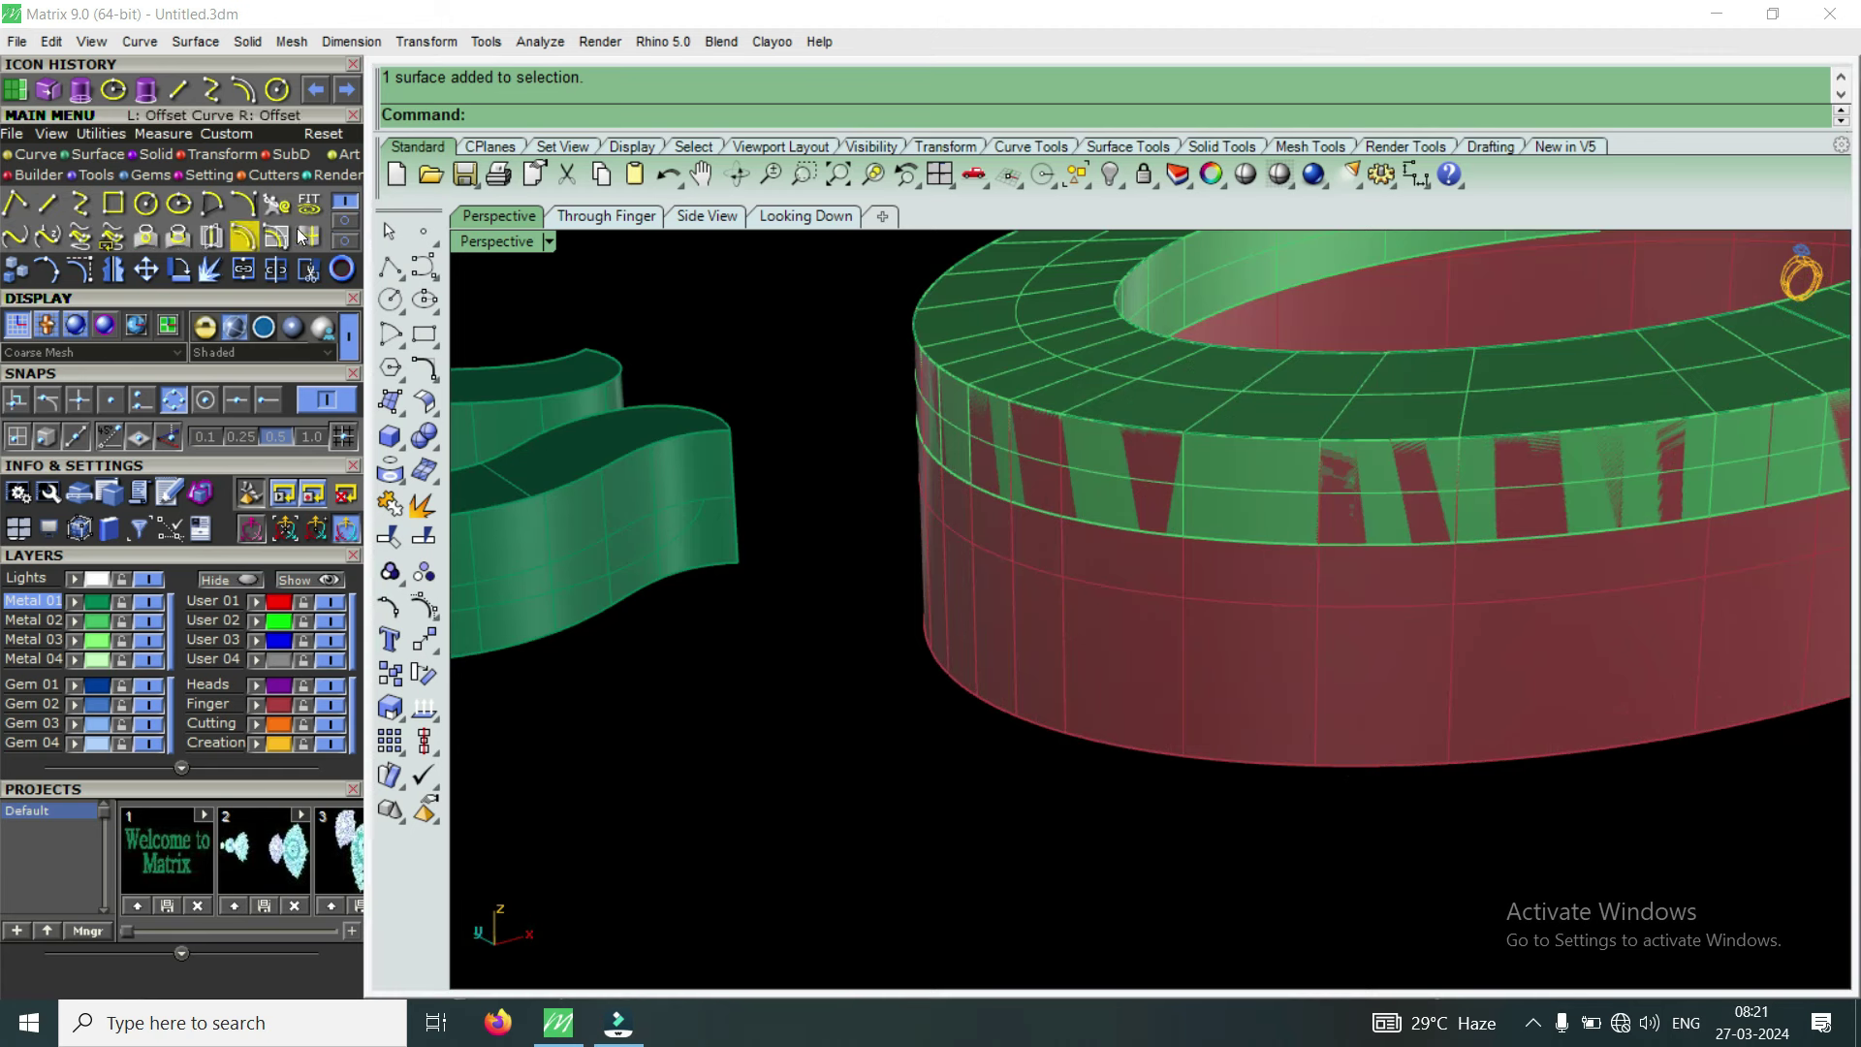
click(312, 237)
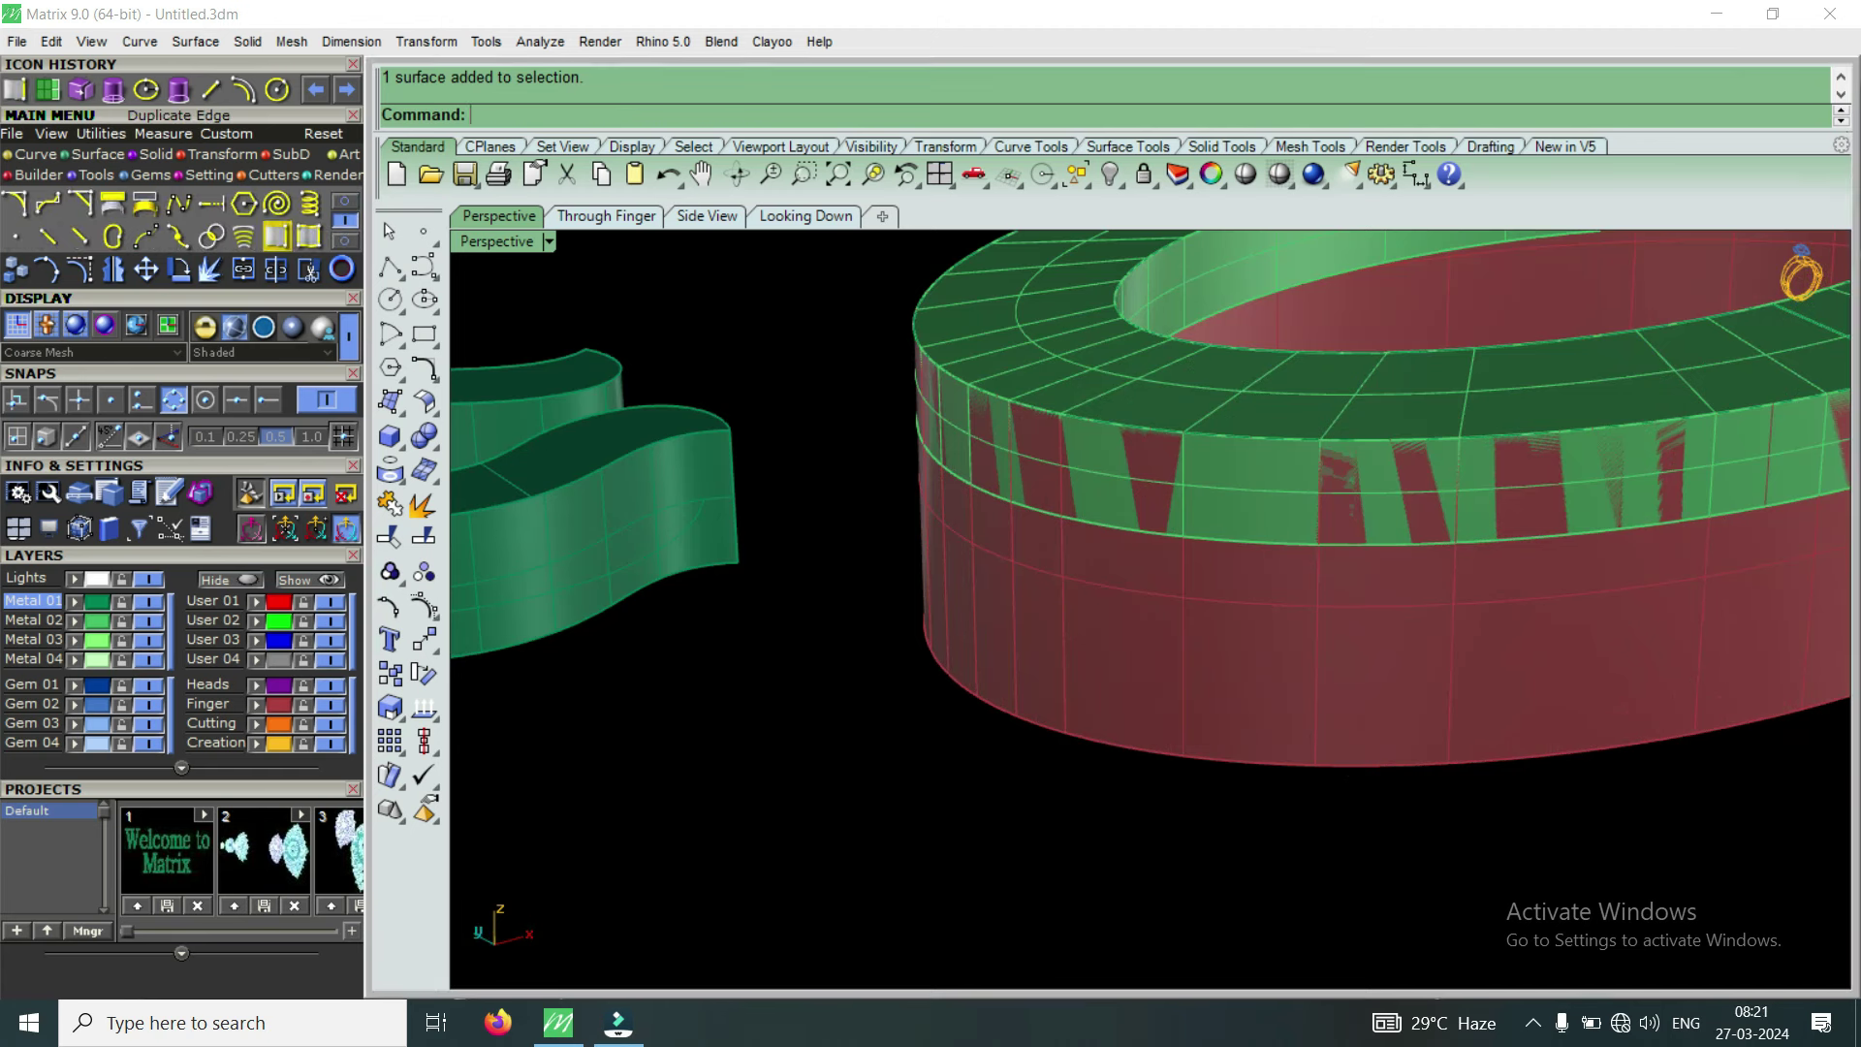
click(1057, 737)
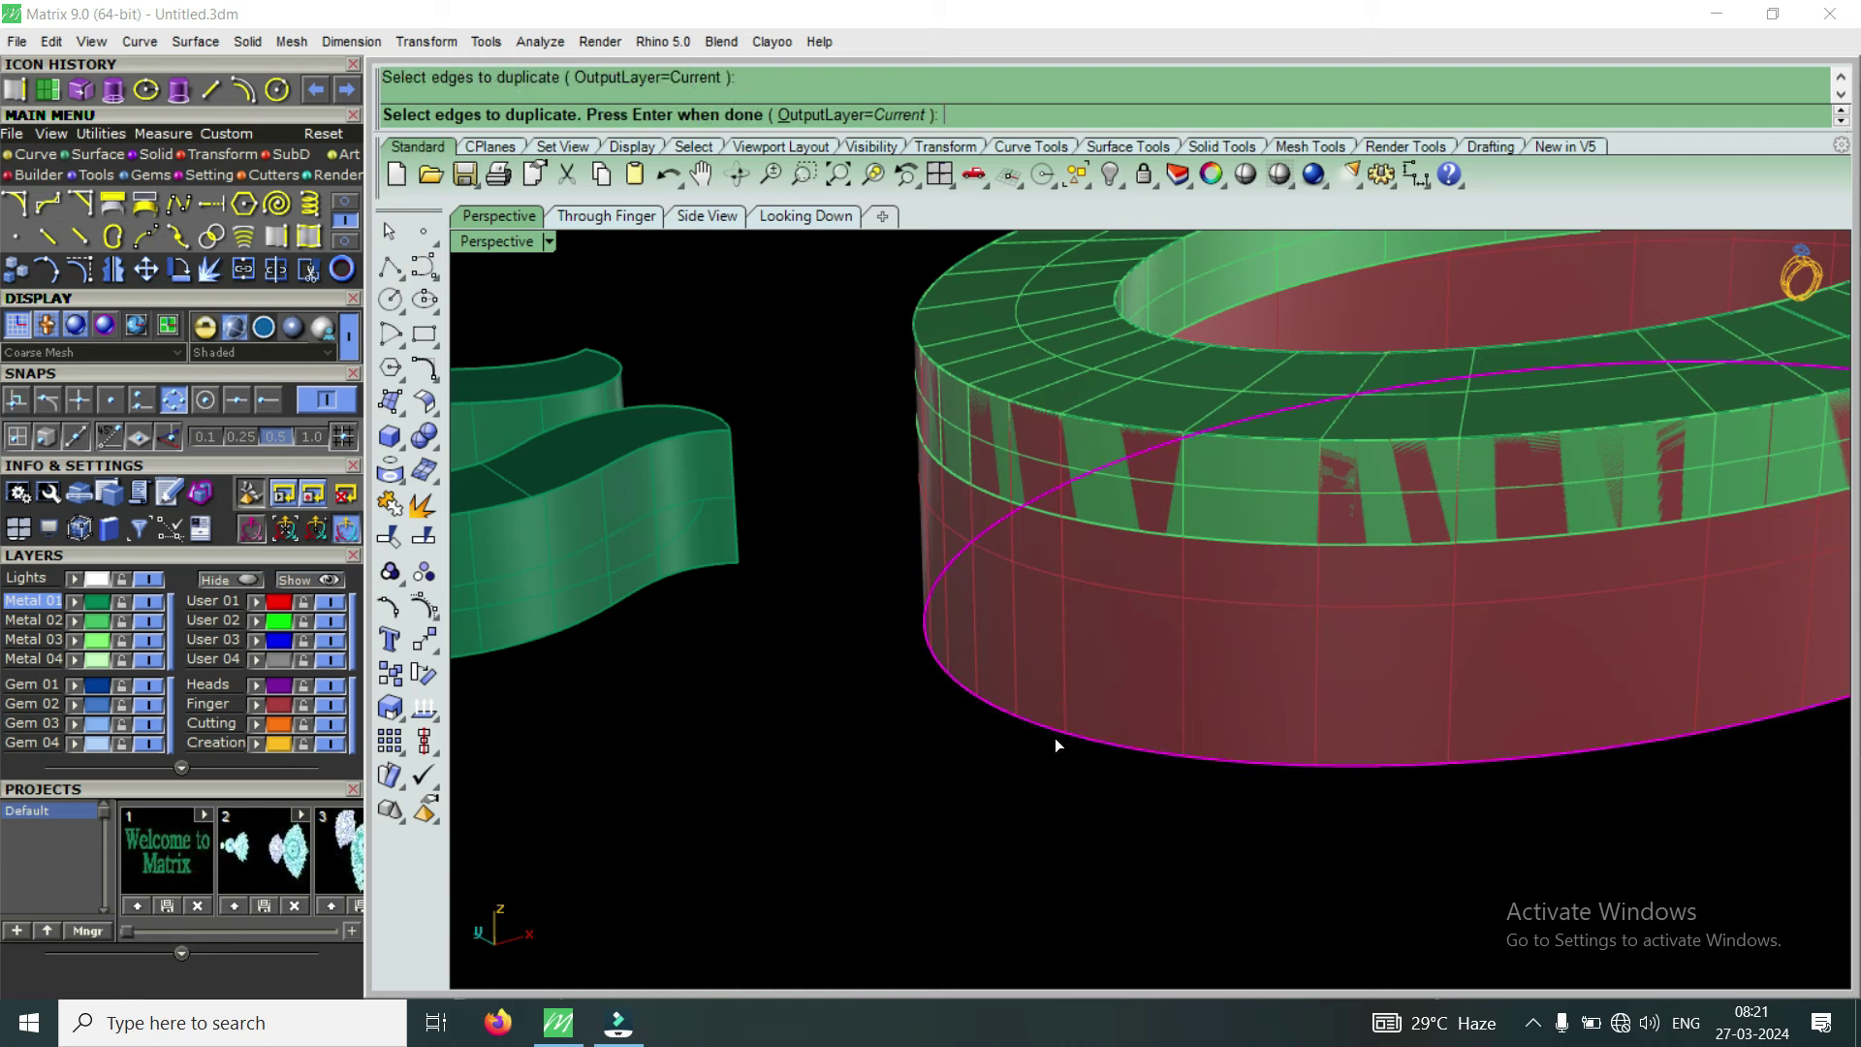
key(Return)
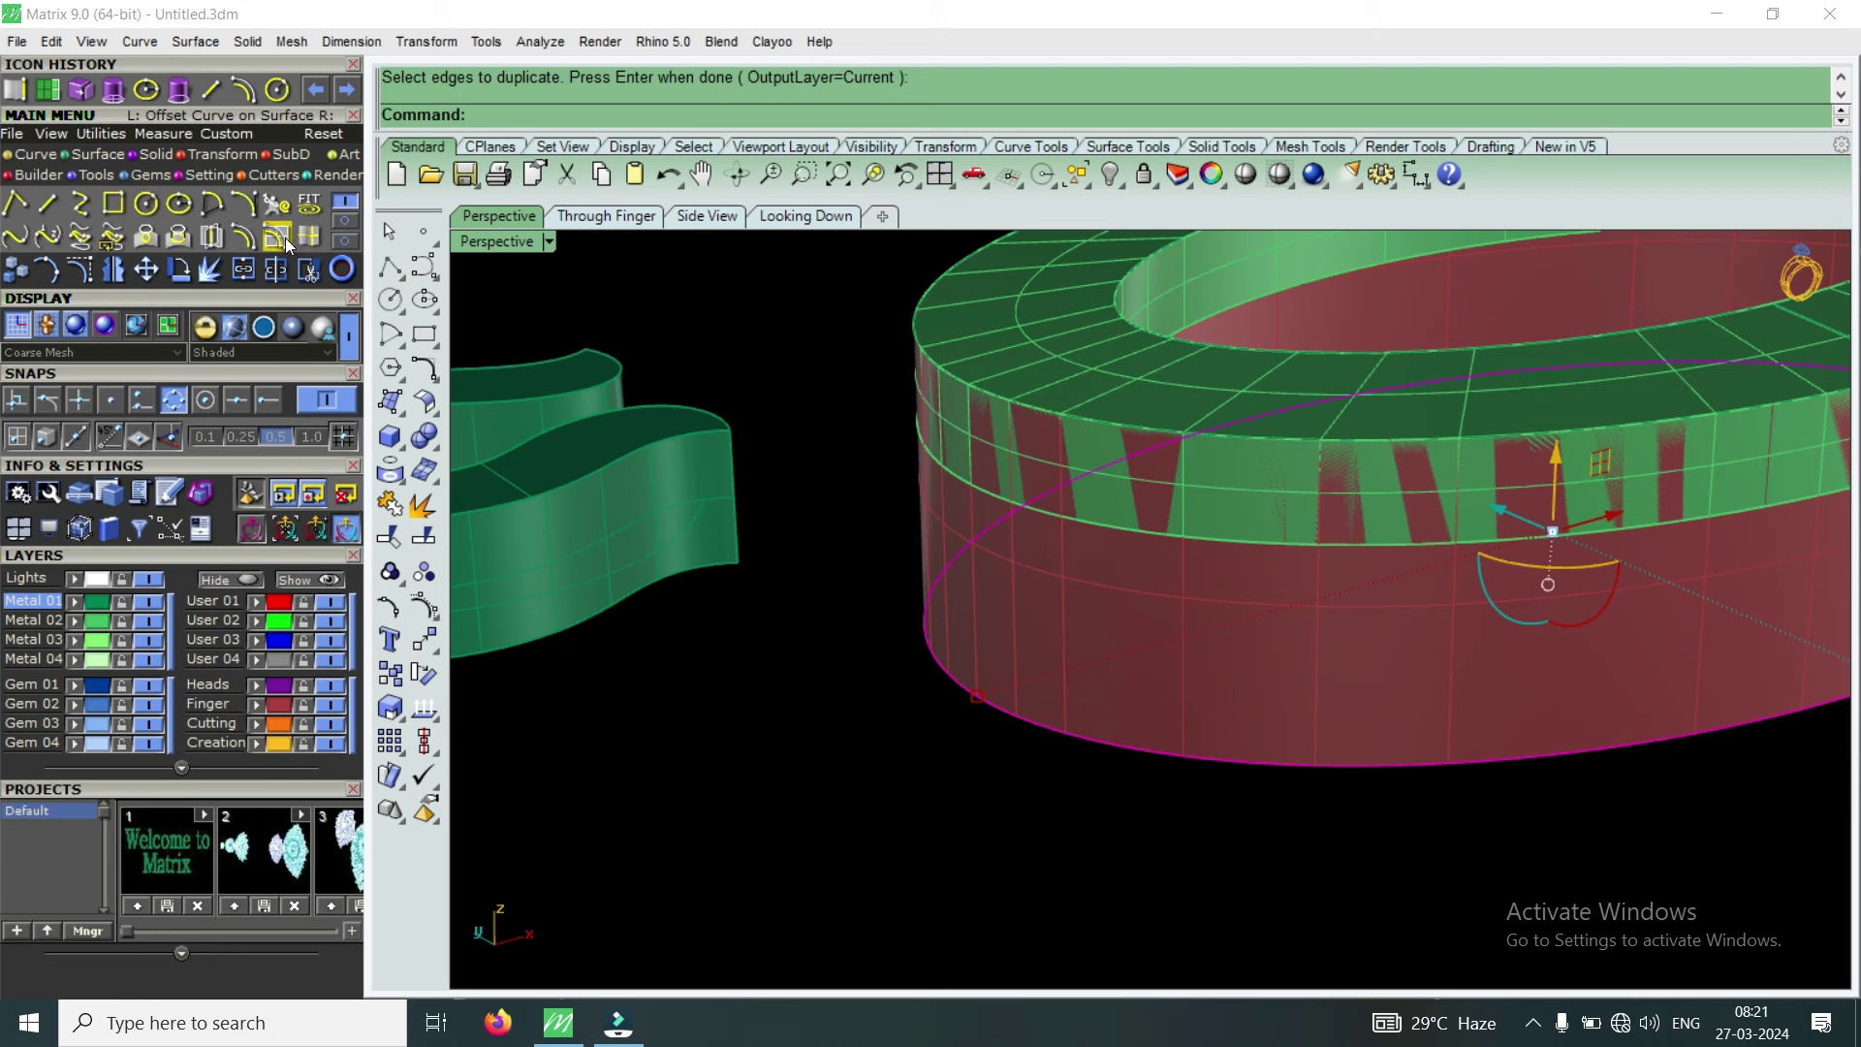
Offset that curve along the red band surface at the default distance
click(287, 245)
click(1041, 582)
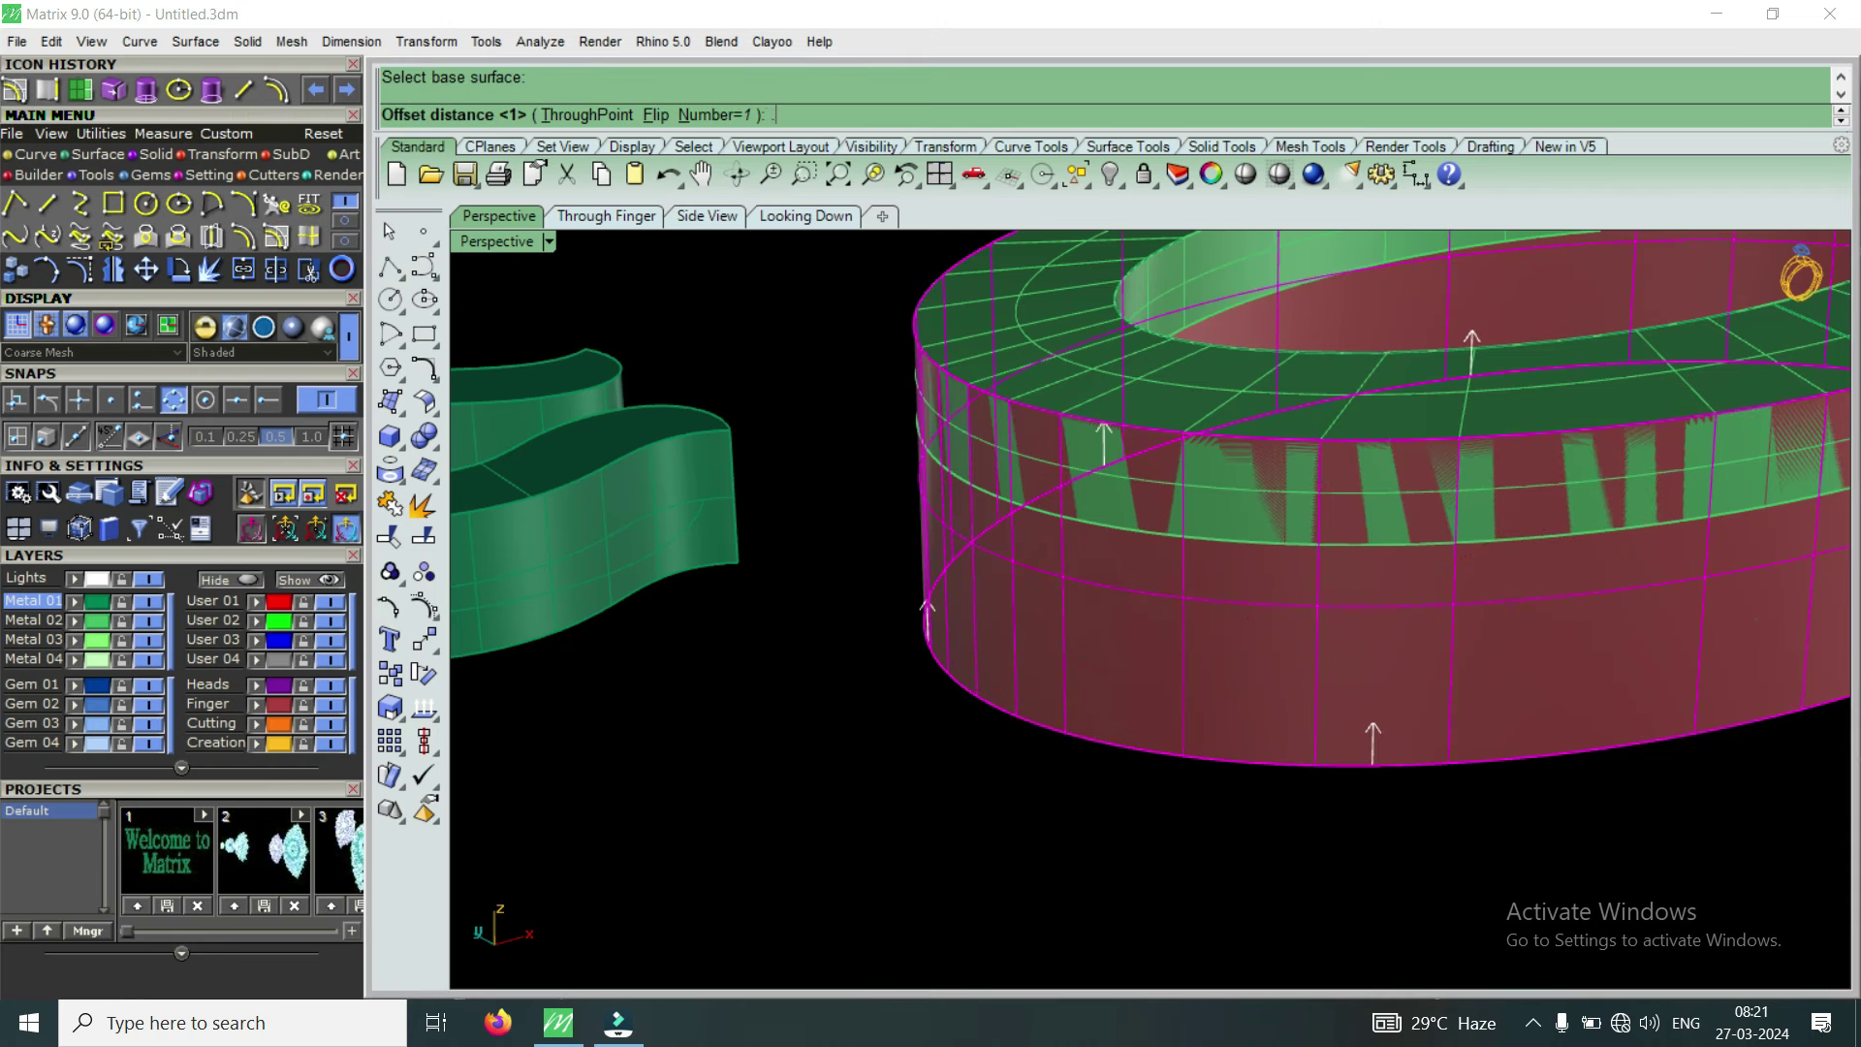
text(.8)
key(Return)
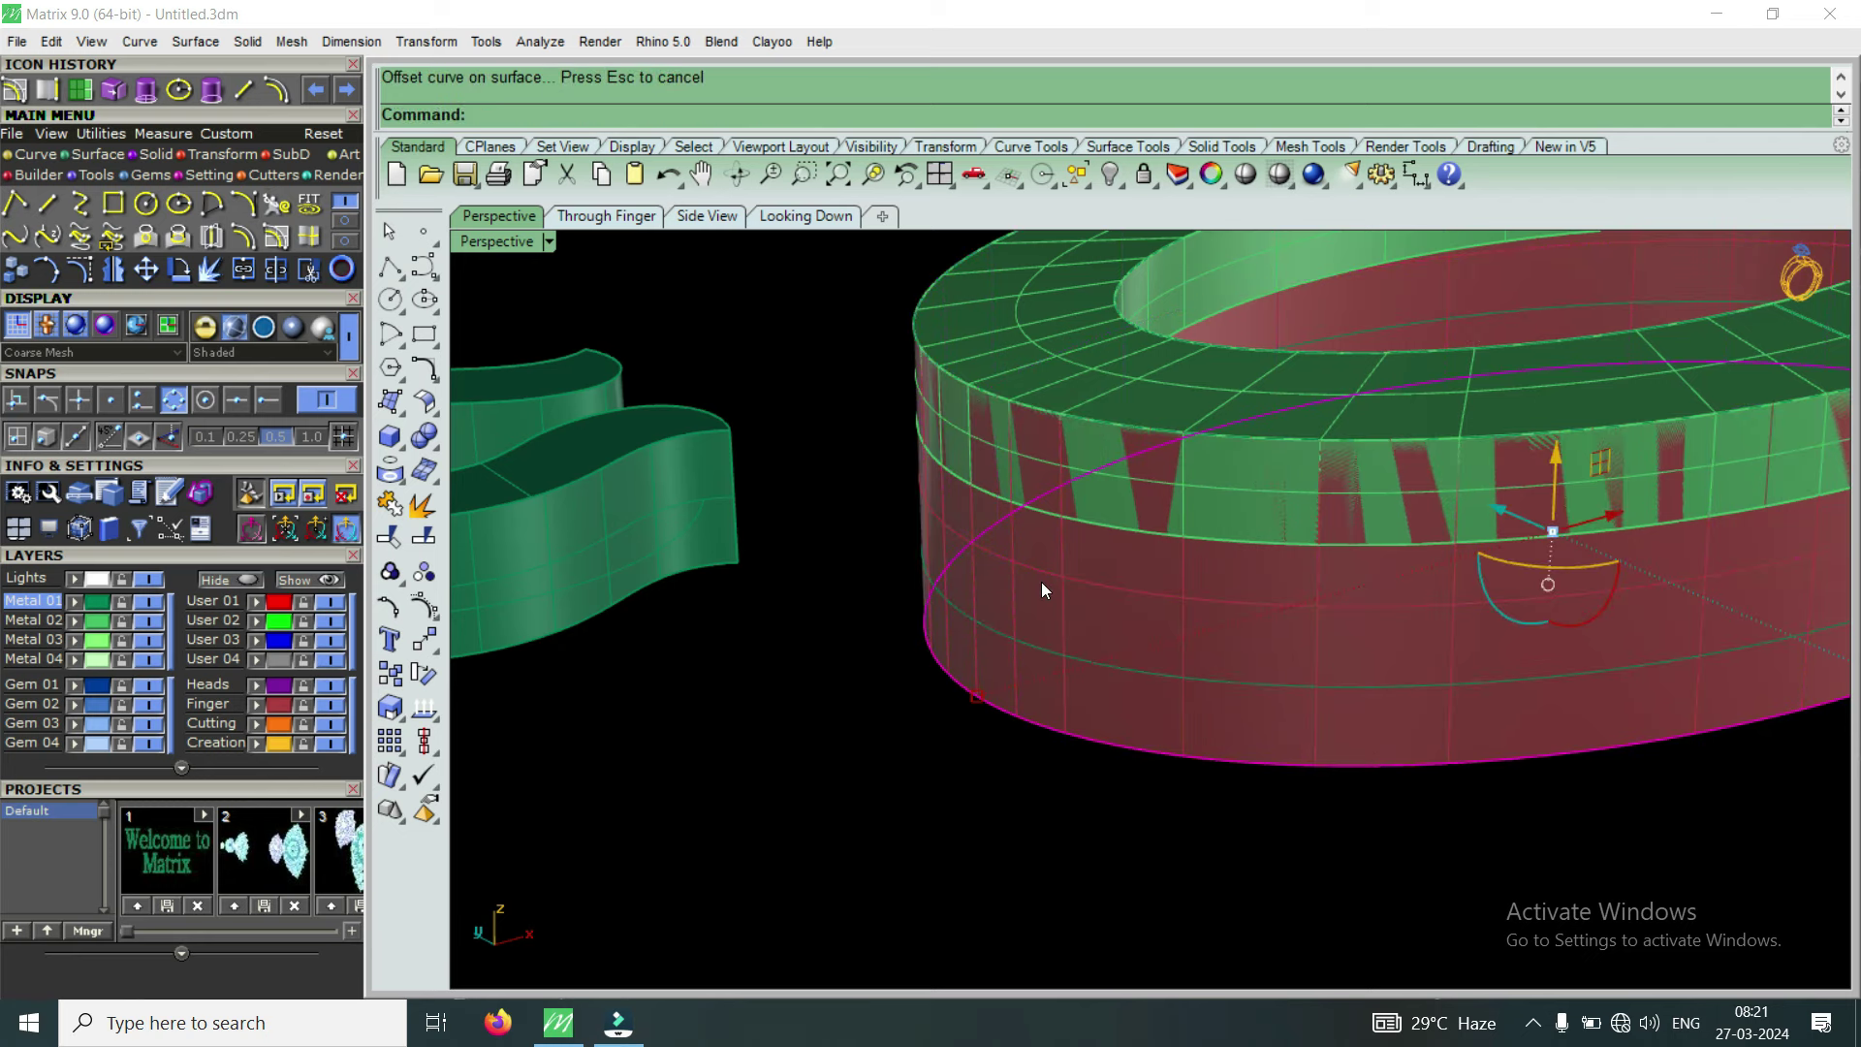
scroll(963, 561, down, 3)
scroll(882, 496, down, 3)
mouse_move(881, 497)
right_down()
mouse_move(823, 689)
mouse_move(839, 616)
right_up()
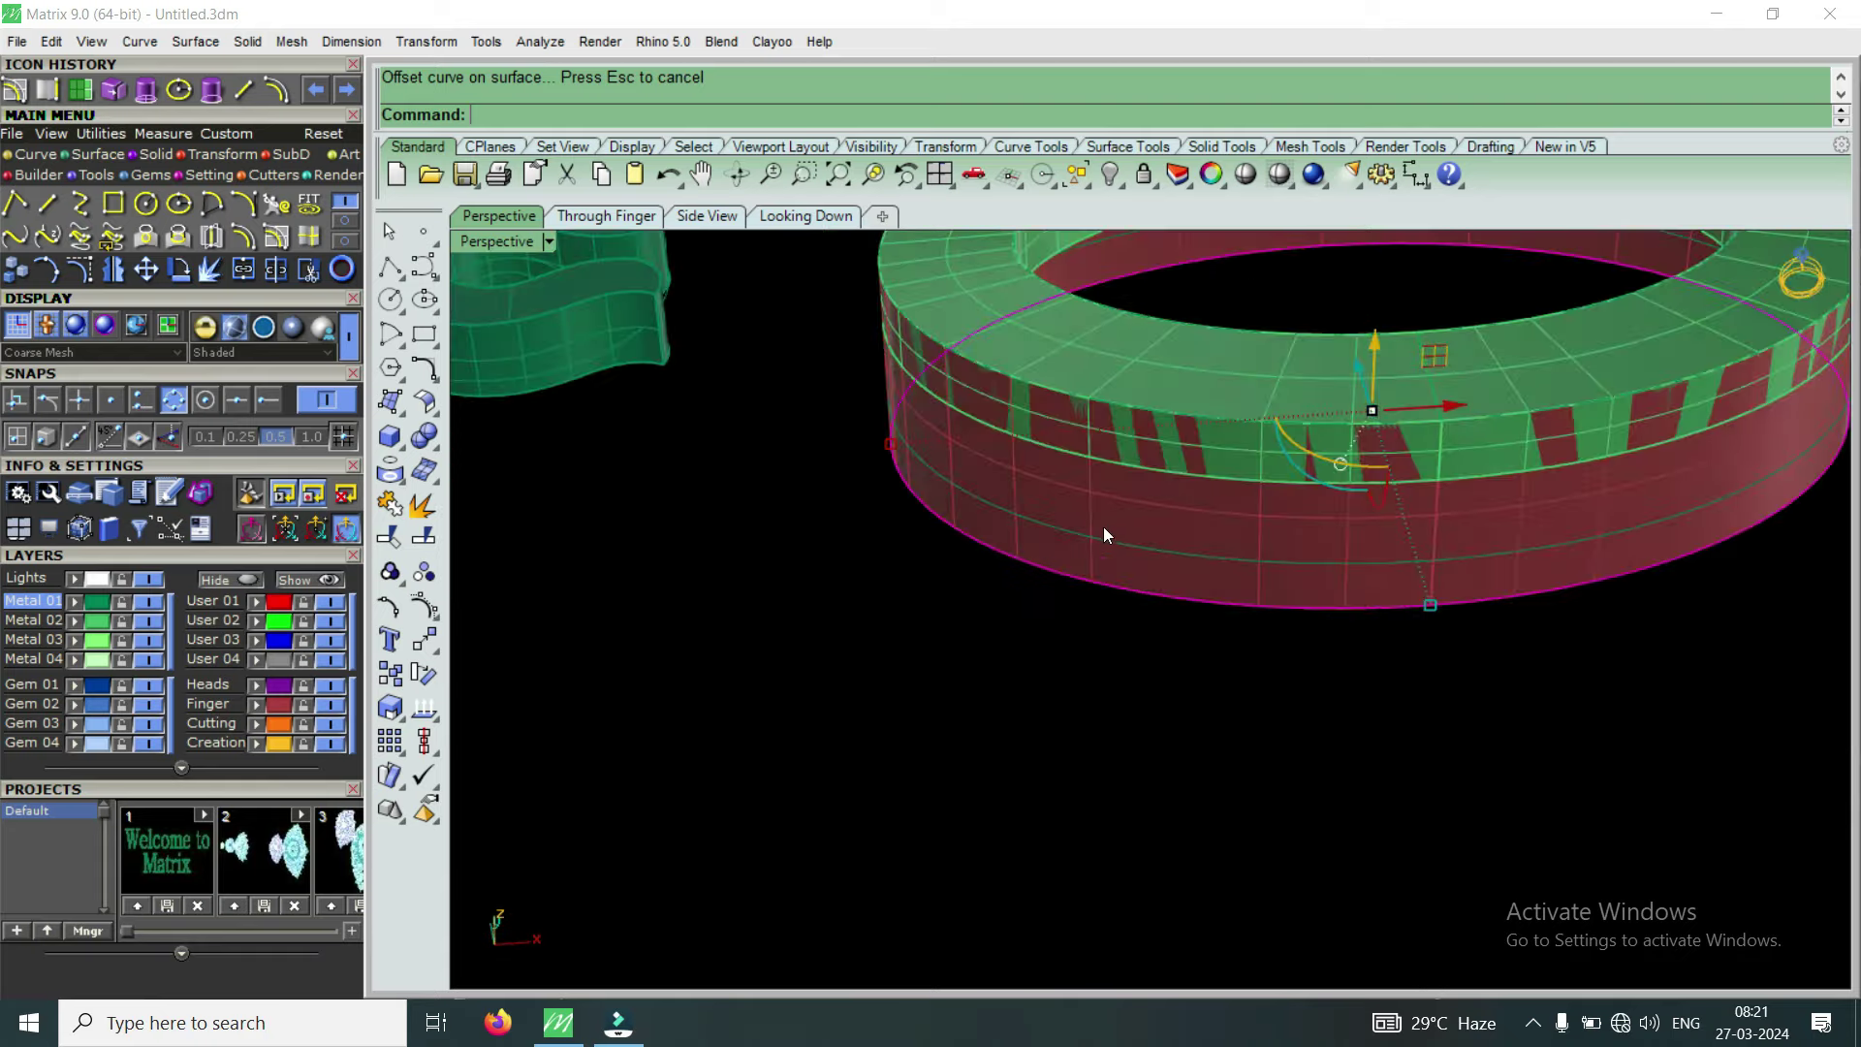
click(1131, 572)
scroll(1161, 572, up, 3)
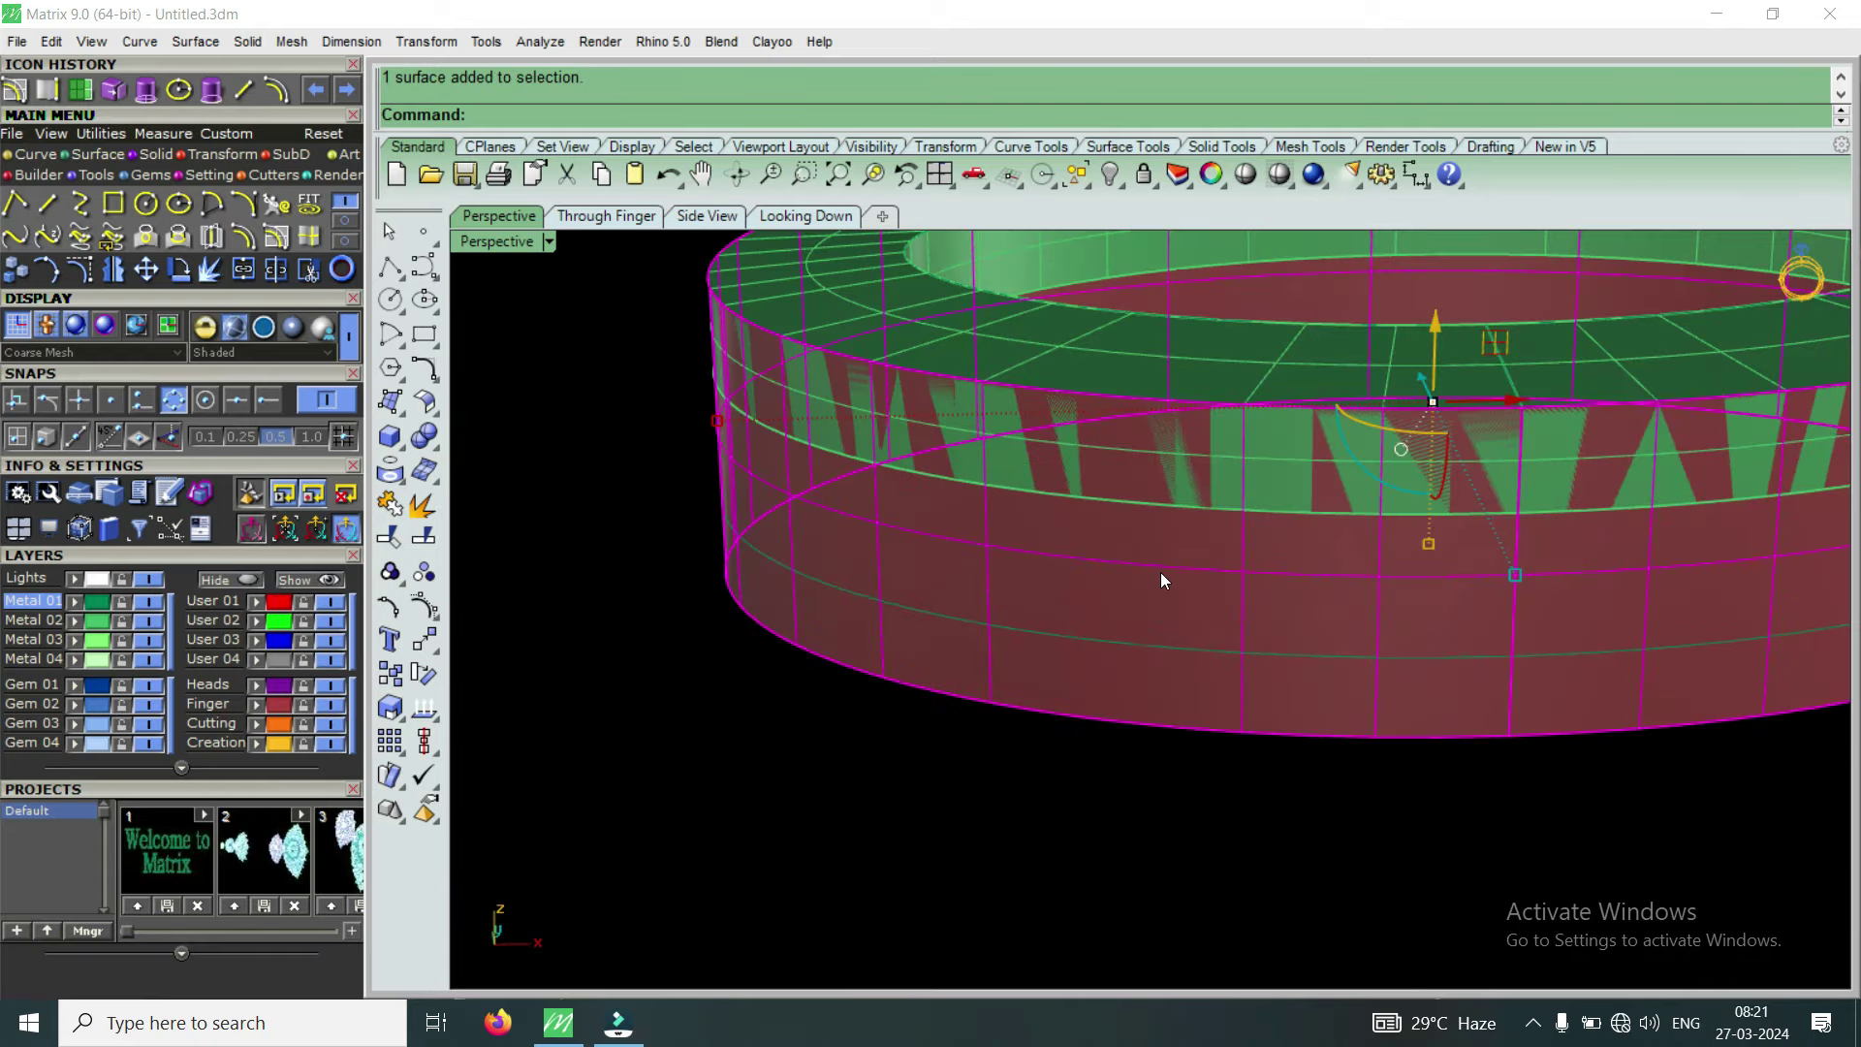
key(Escape)
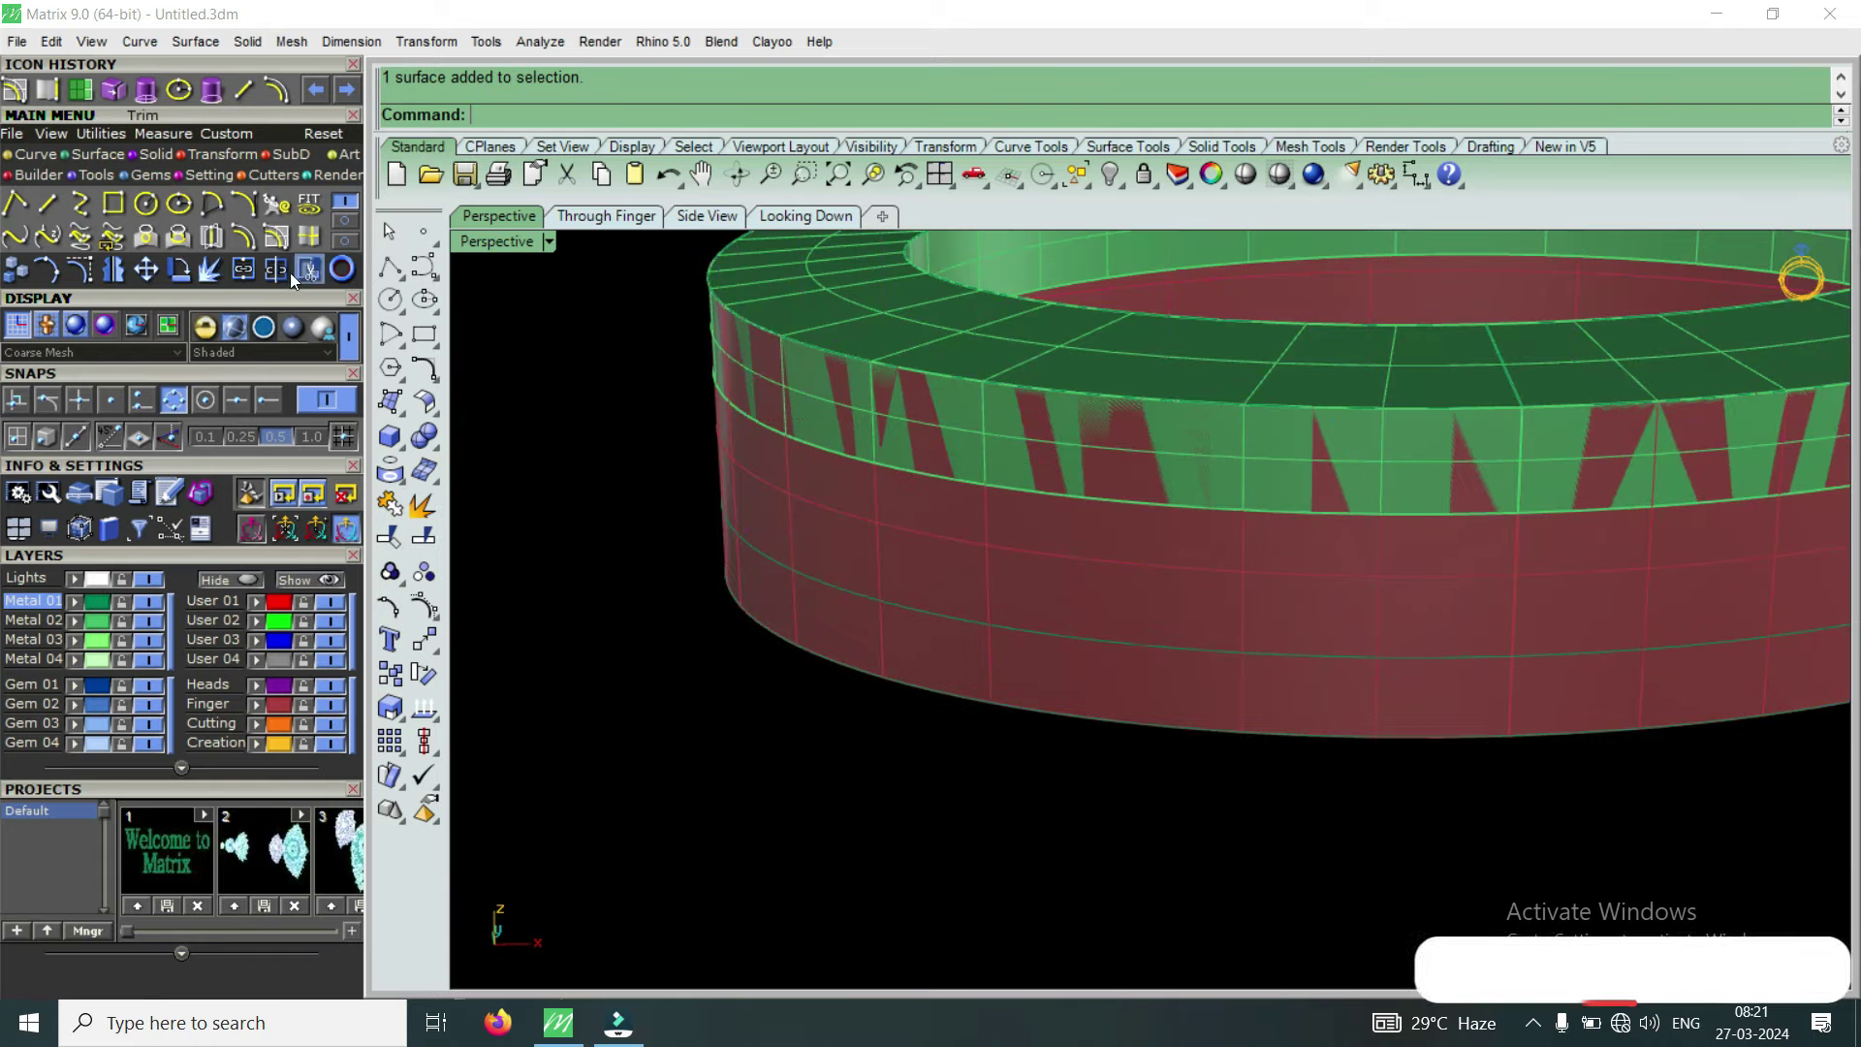
Extract an isocurve across the band surface
click(307, 237)
click(1003, 626)
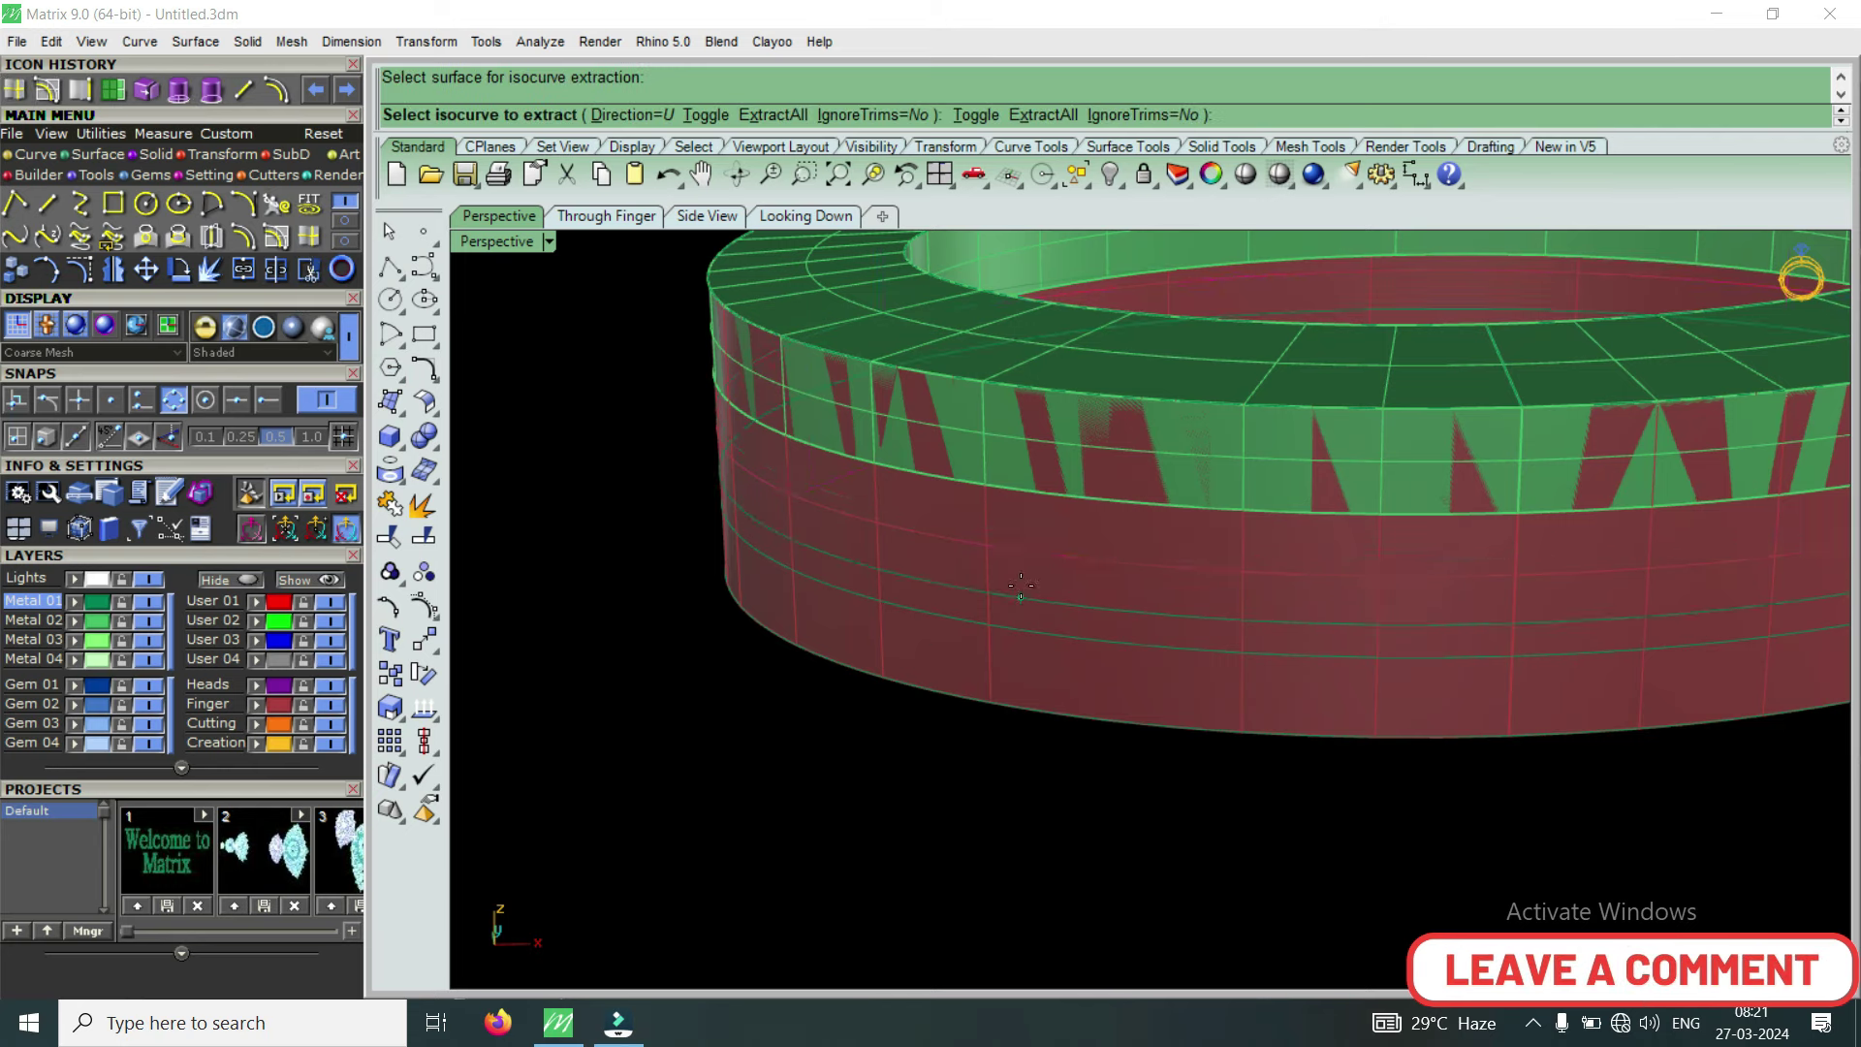
click(1027, 473)
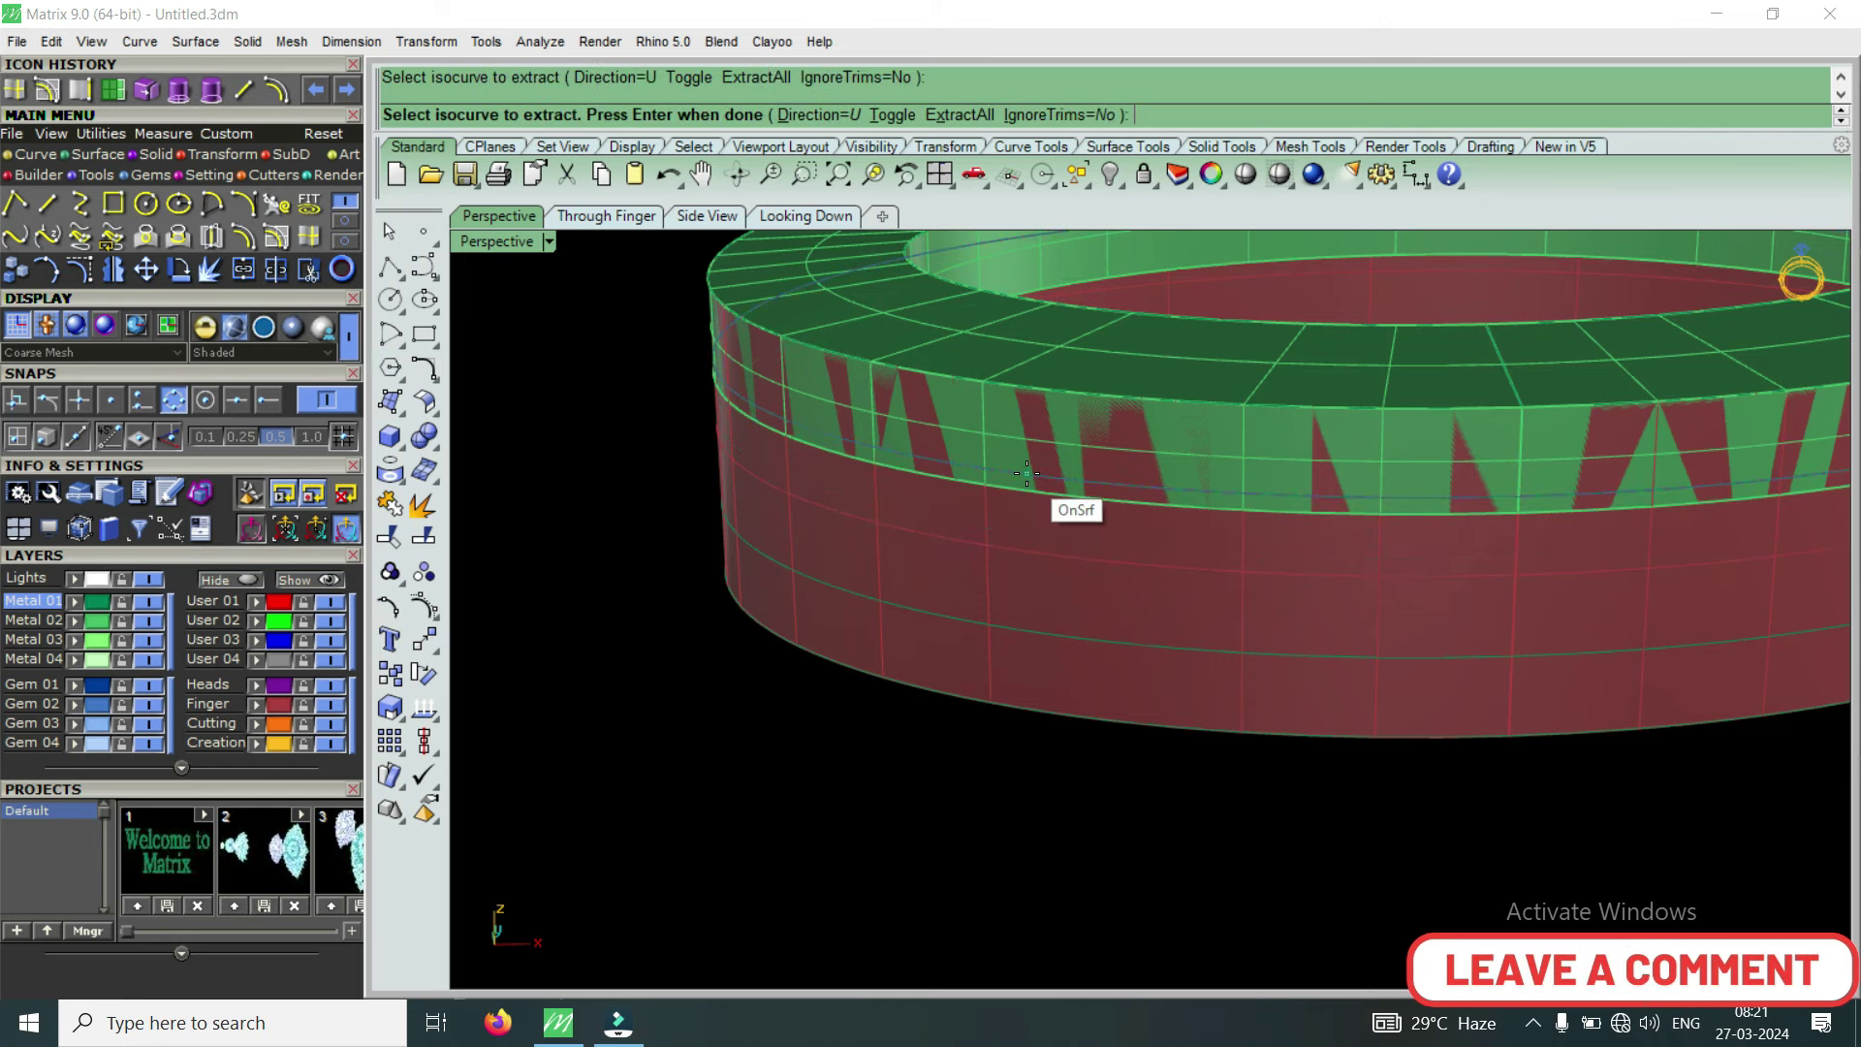
key(Return)
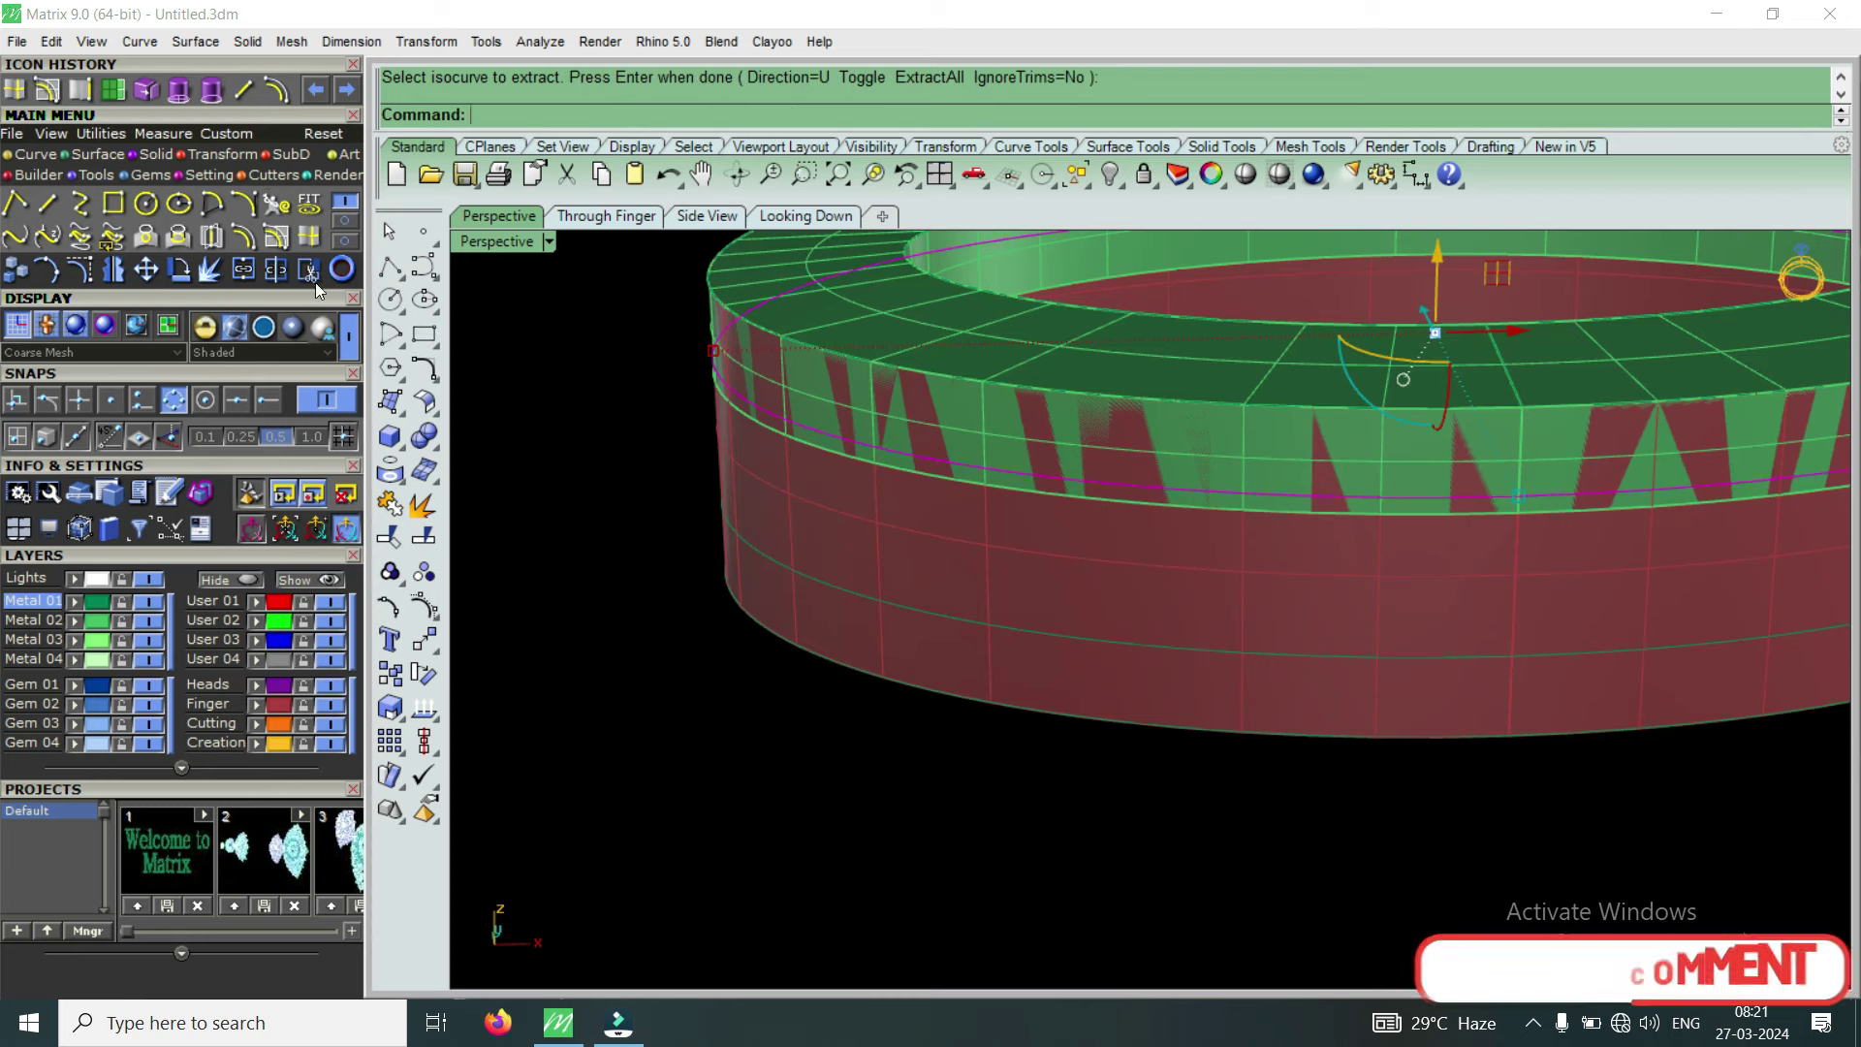
Trim away the band portion beyond the isocurve
click(309, 269)
click(1009, 441)
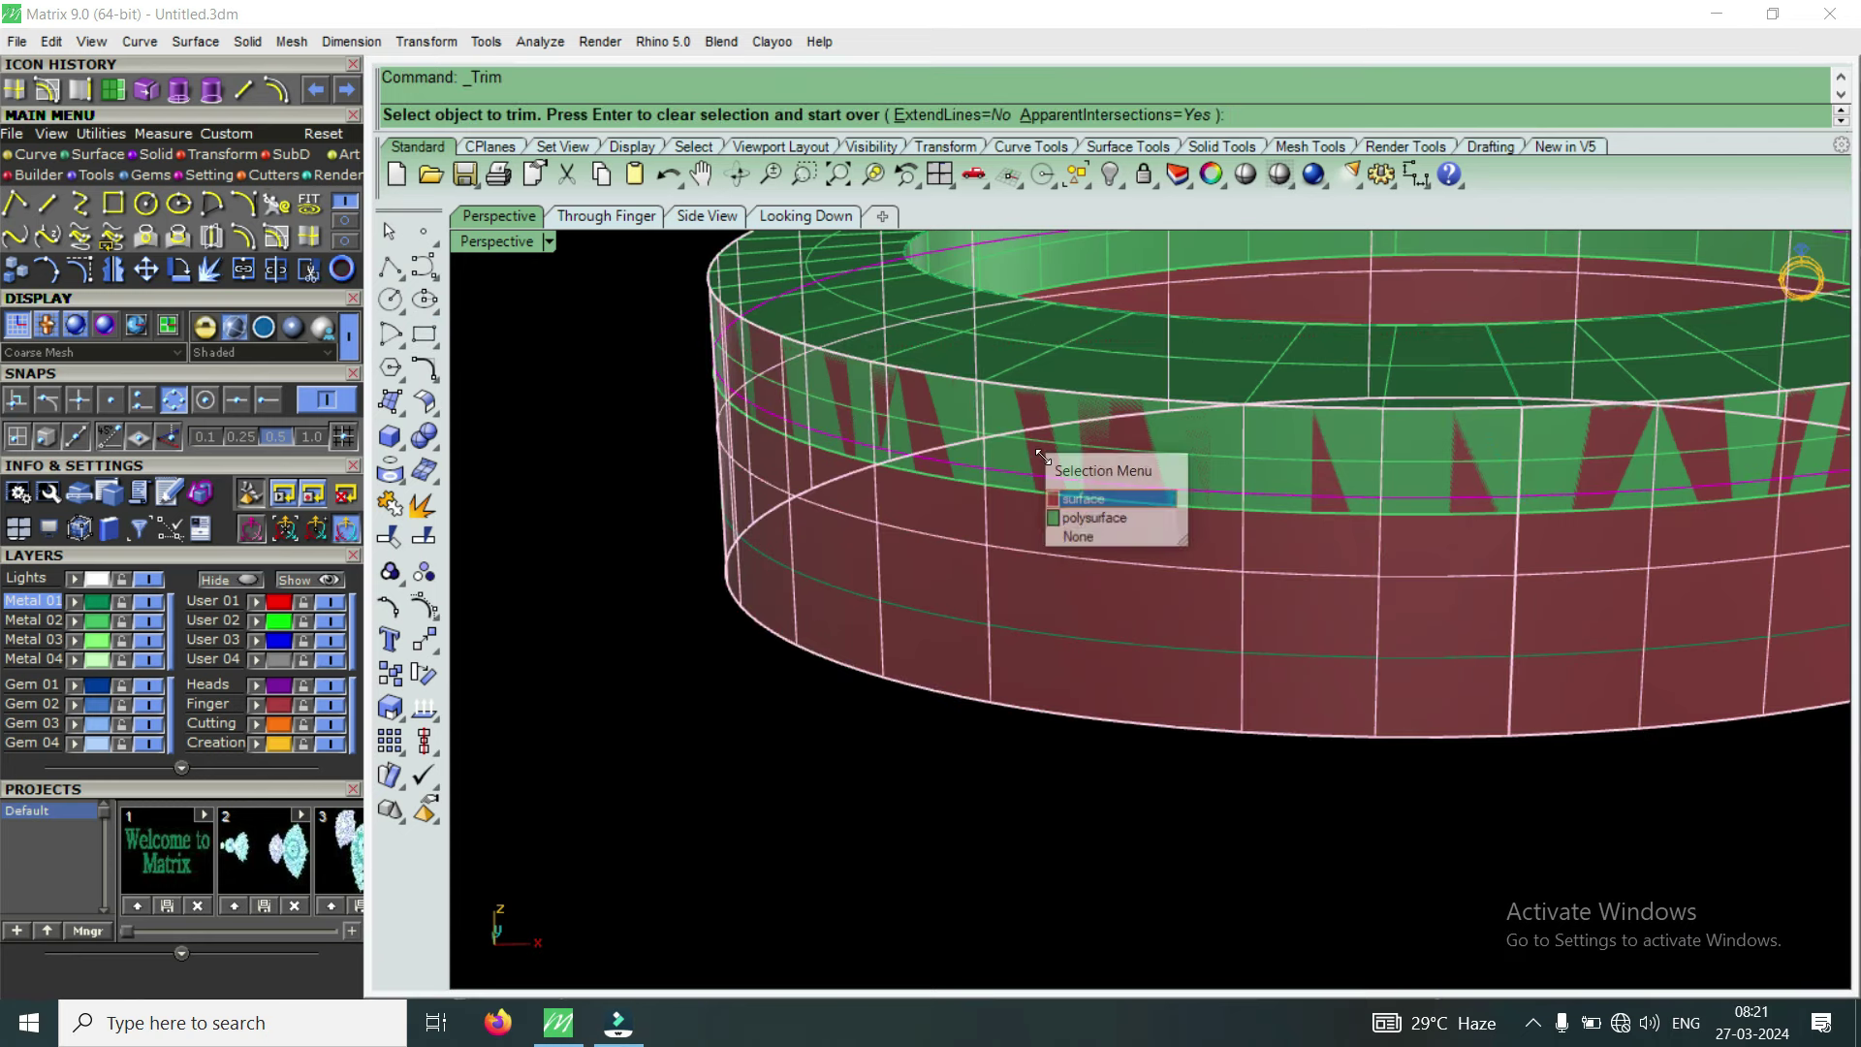
click(1101, 499)
scroll(1083, 589, down, 2)
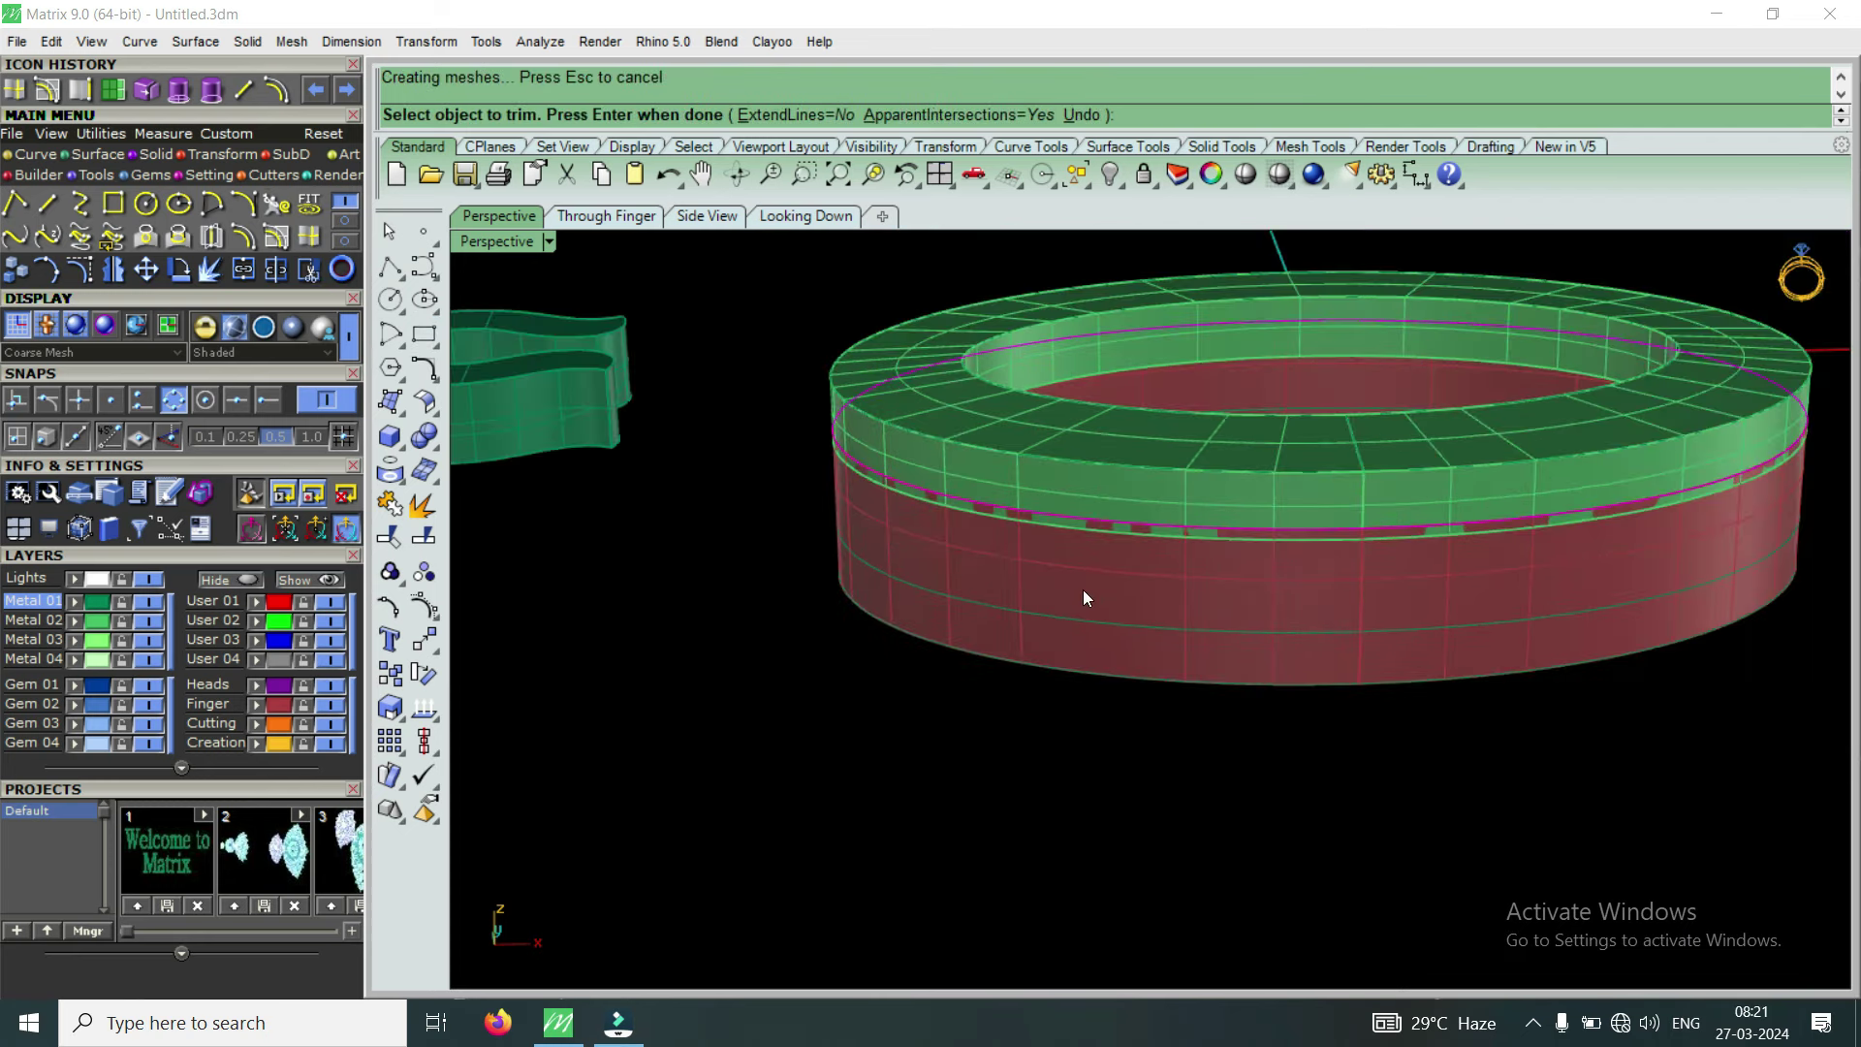
key(Return)
click(1146, 648)
mouse_move(1083, 753)
right_down()
mouse_move(1109, 386)
mouse_move(1095, 563)
mouse_move(1149, 411)
right_up()
Offset the trimmed band surface into a 0.65-thick solid using FlipAll
text(O)
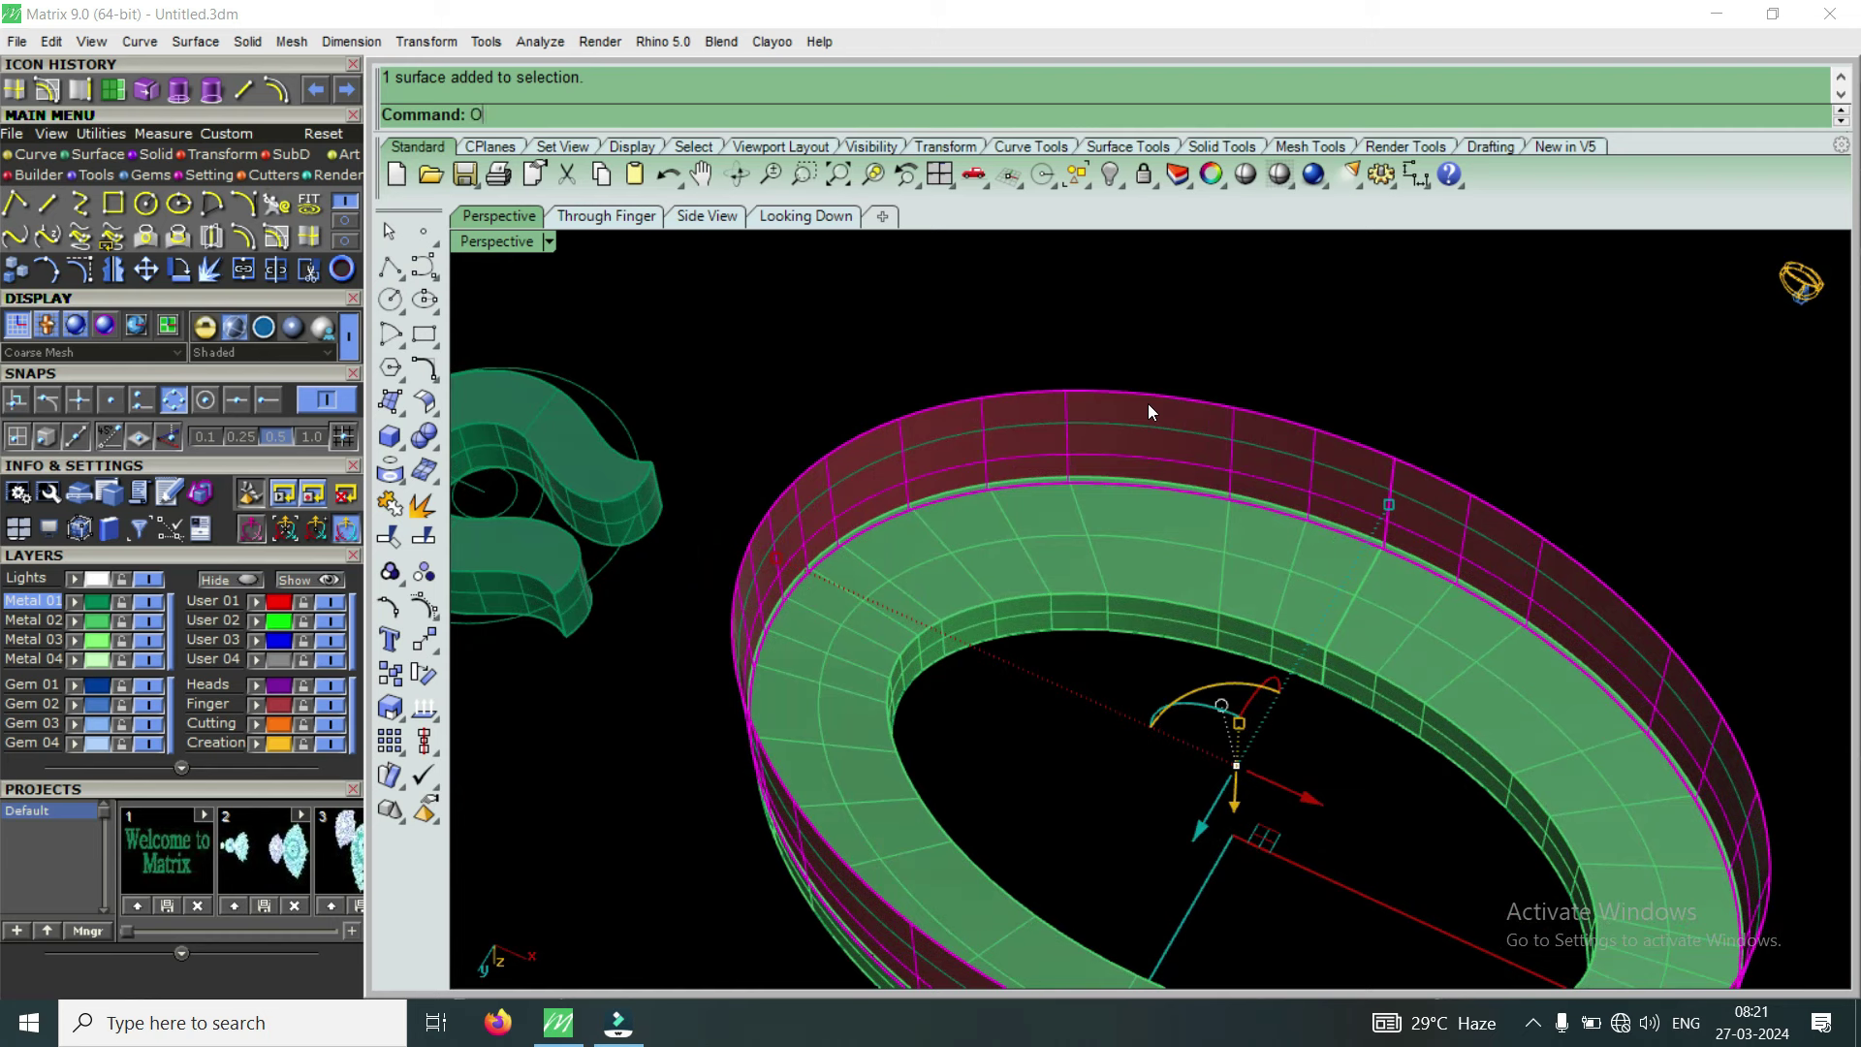
text(f)
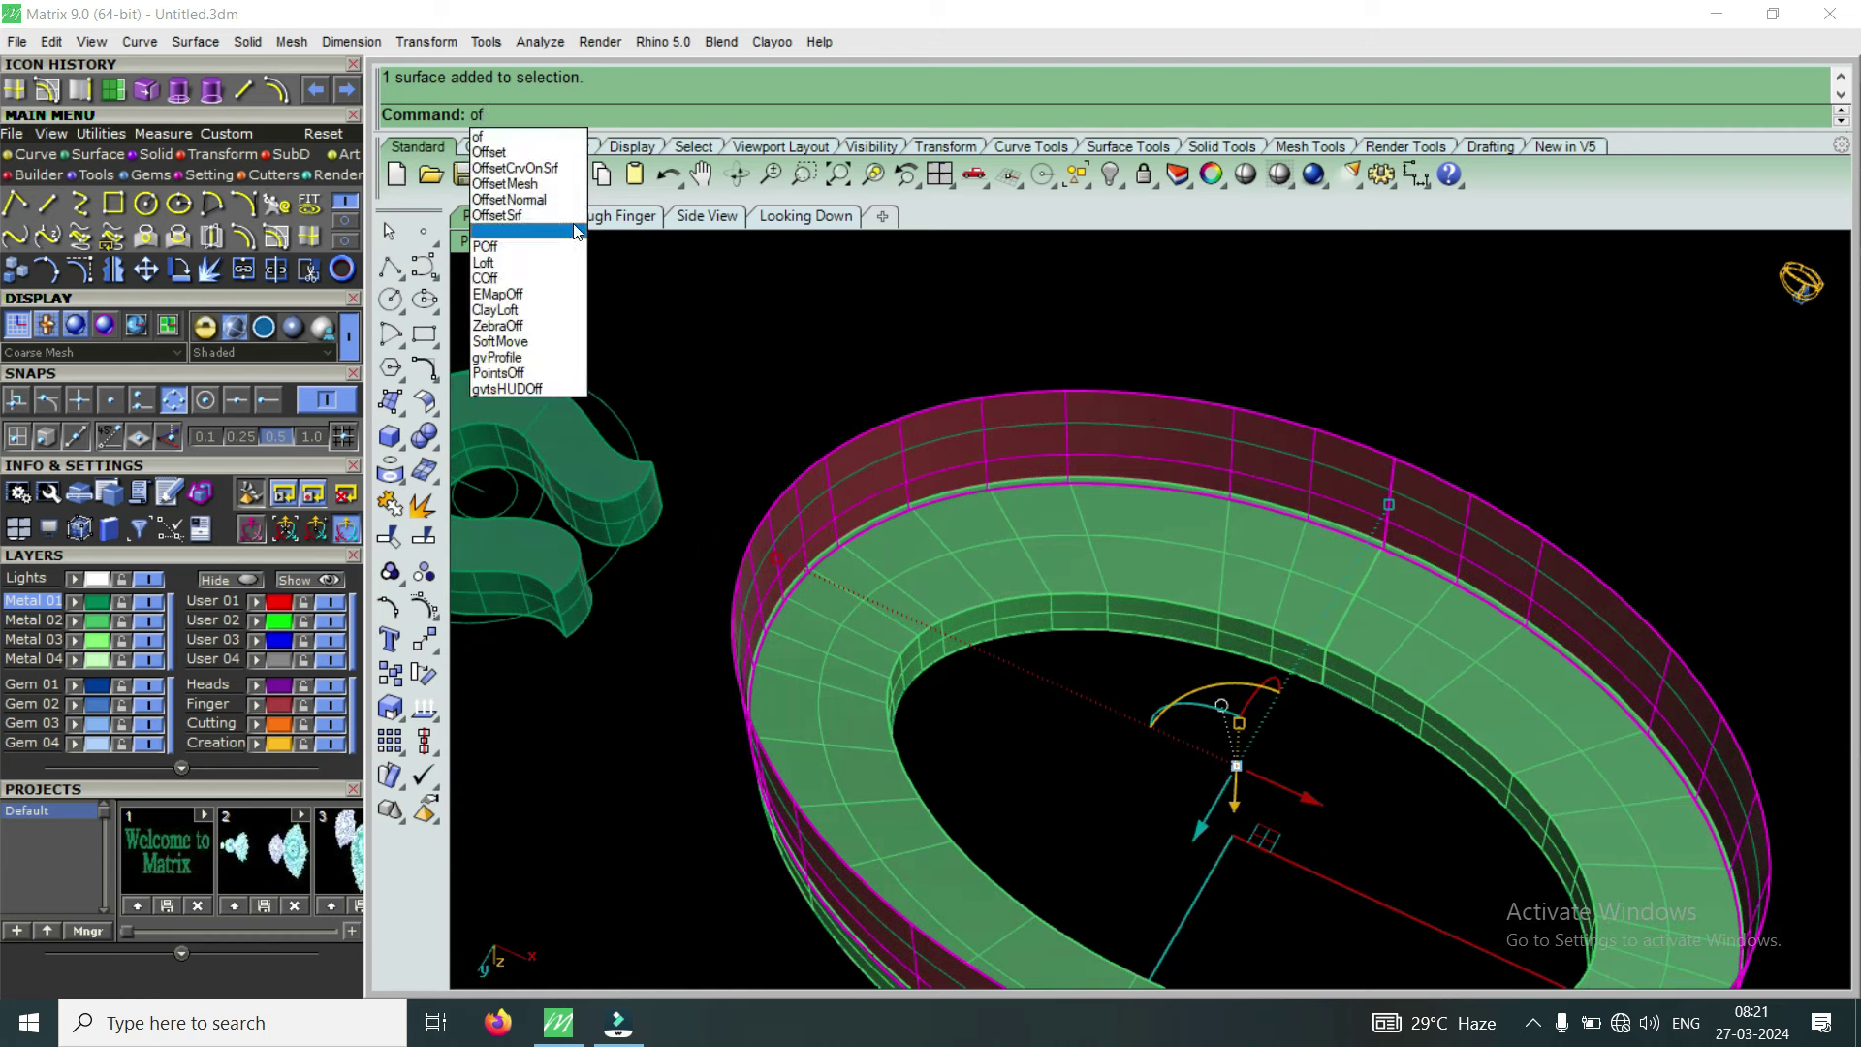
click(573, 225)
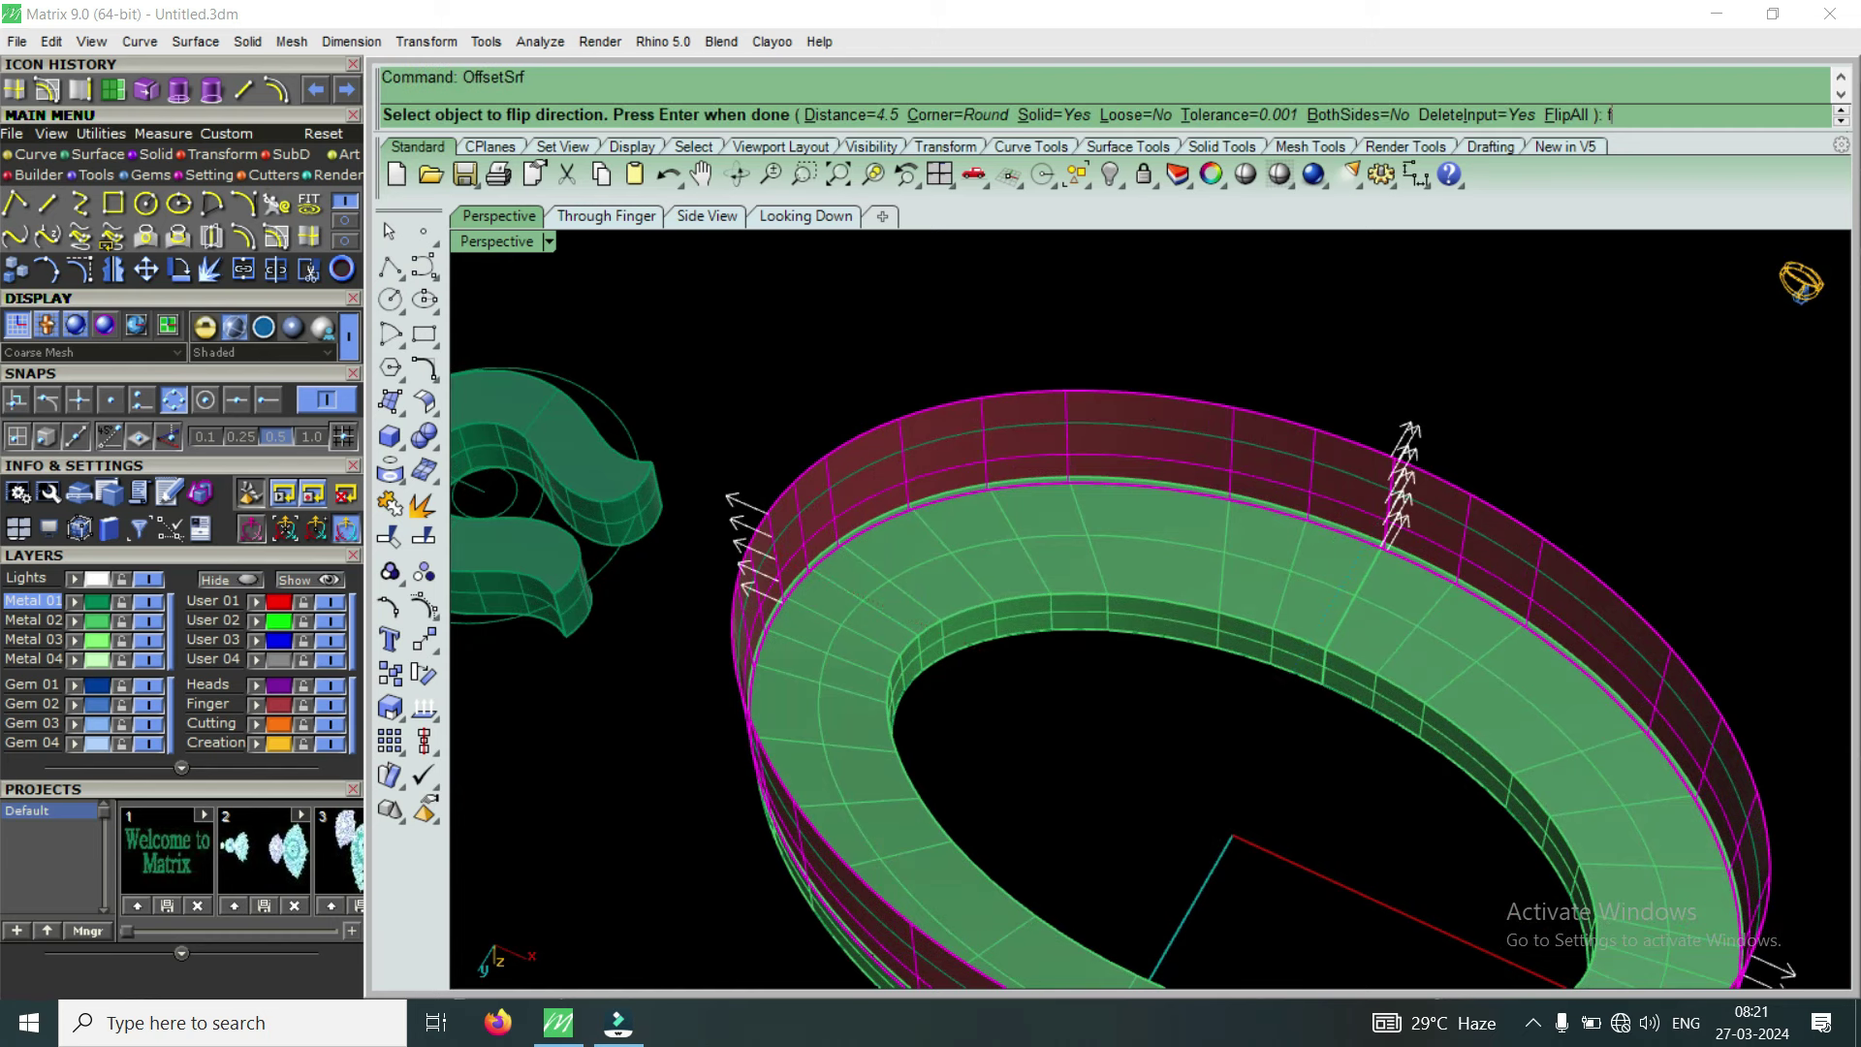
key(Return)
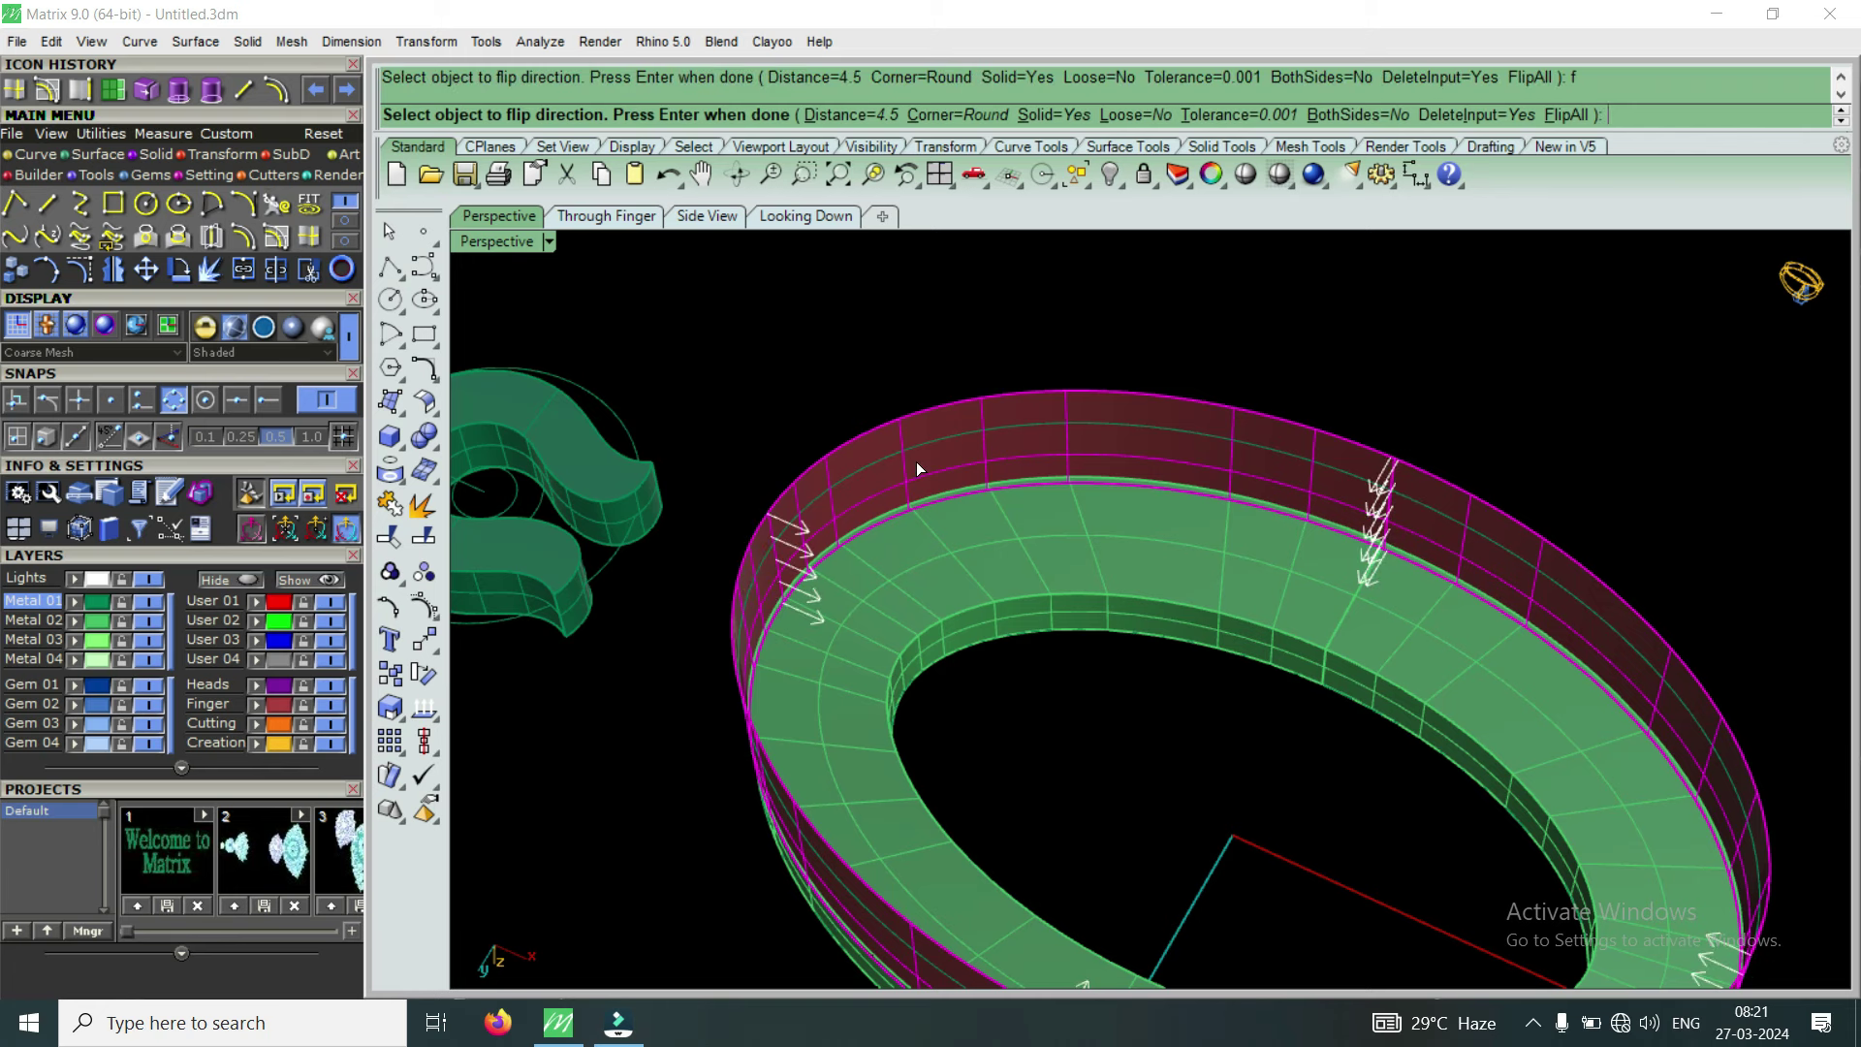
text(65)
key(Return)
key(Return)
mouse_move(916, 462)
right_down()
mouse_move(981, 527)
mouse_move(968, 769)
mouse_move(945, 585)
mouse_move(938, 734)
right_up()
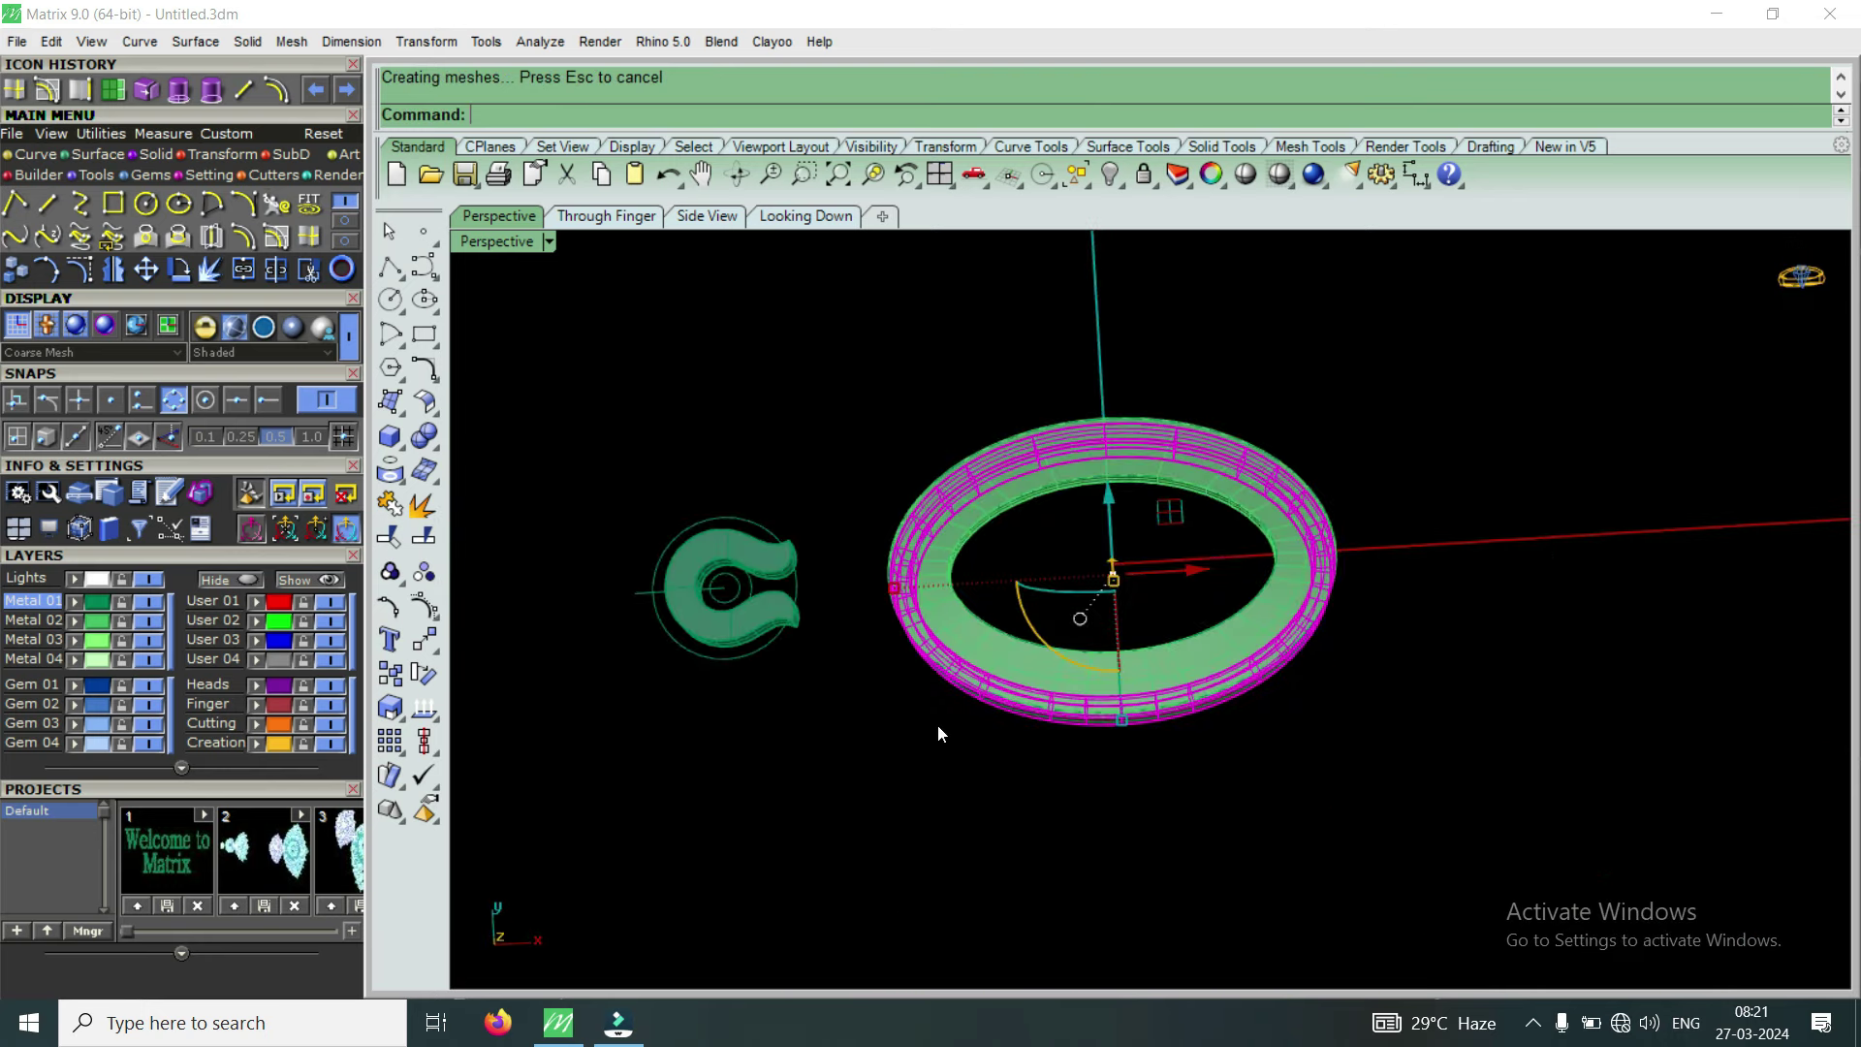
Switch to the Looking Down view and window-select the whole swirl profile
scroll(981, 657, up, 3)
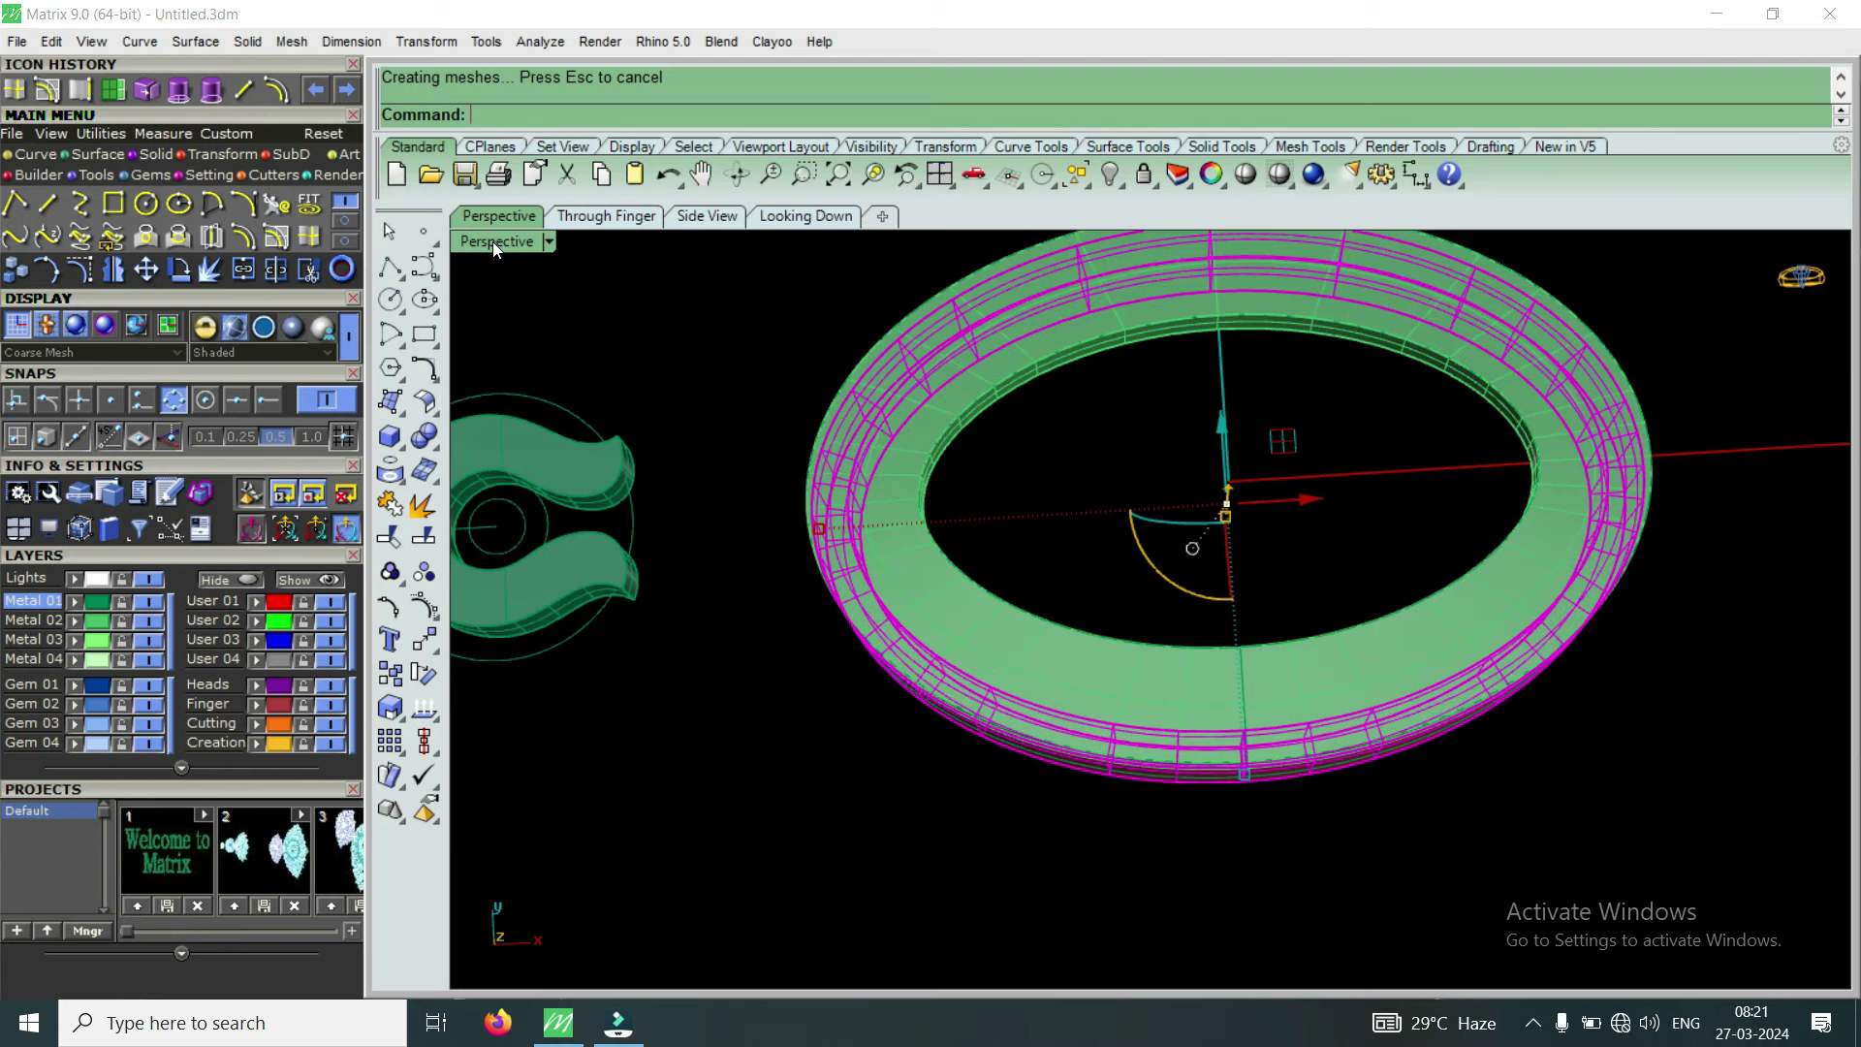
double_click(493, 242)
scroll(1059, 507, down, 2)
scroll(1059, 507, up, 3)
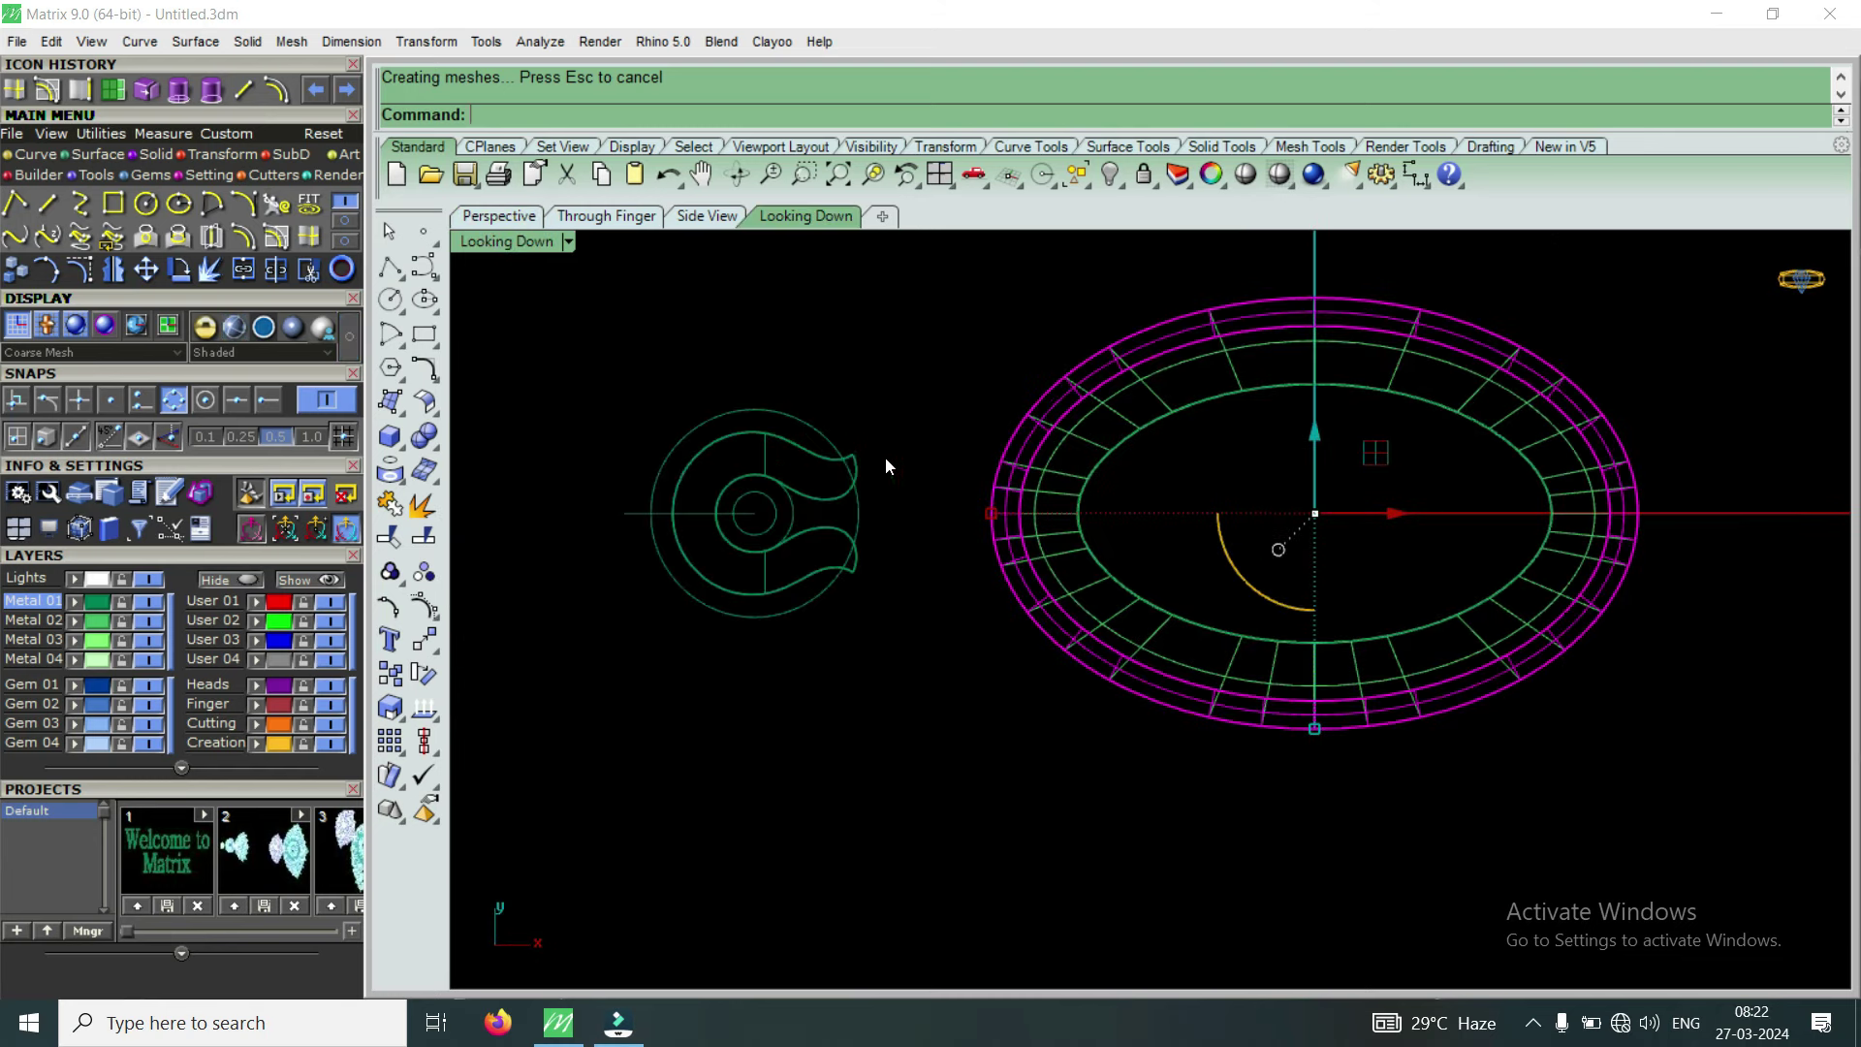
drag(628, 378, 846, 568)
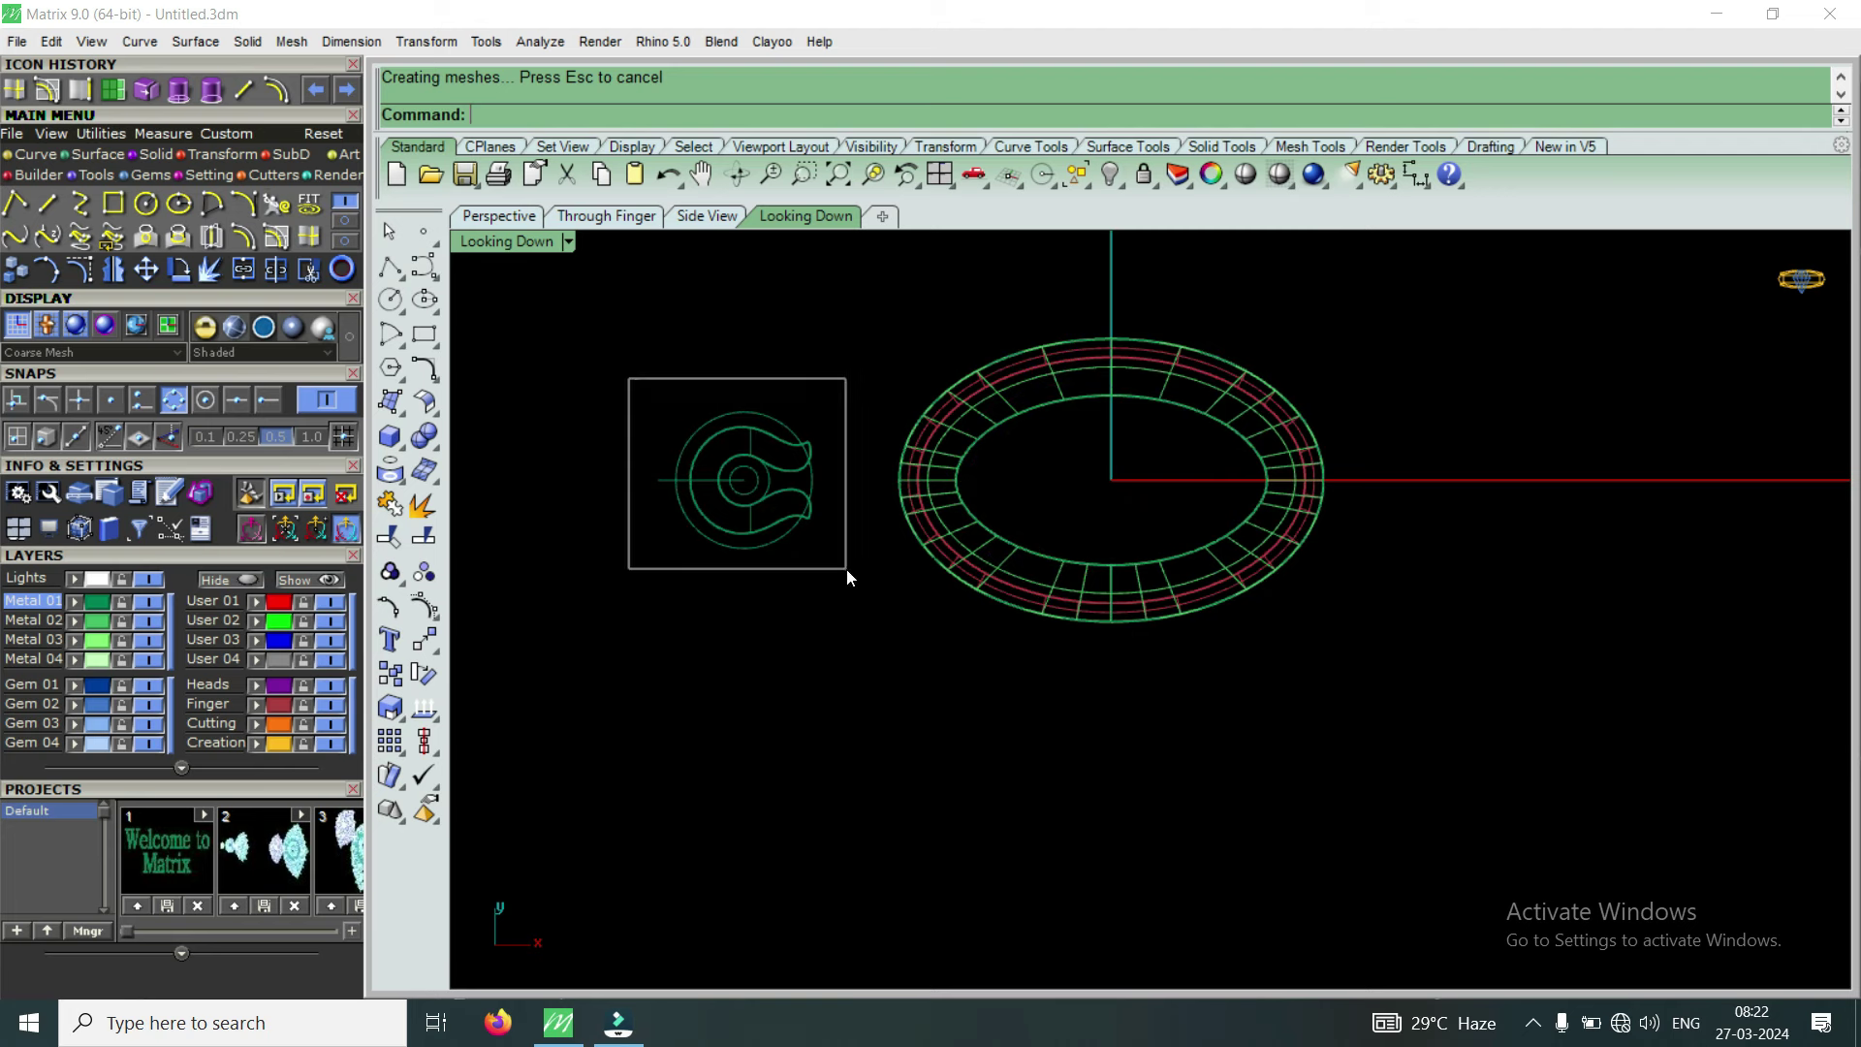
scroll(833, 558, up, 1)
scroll(762, 475, up, 1)
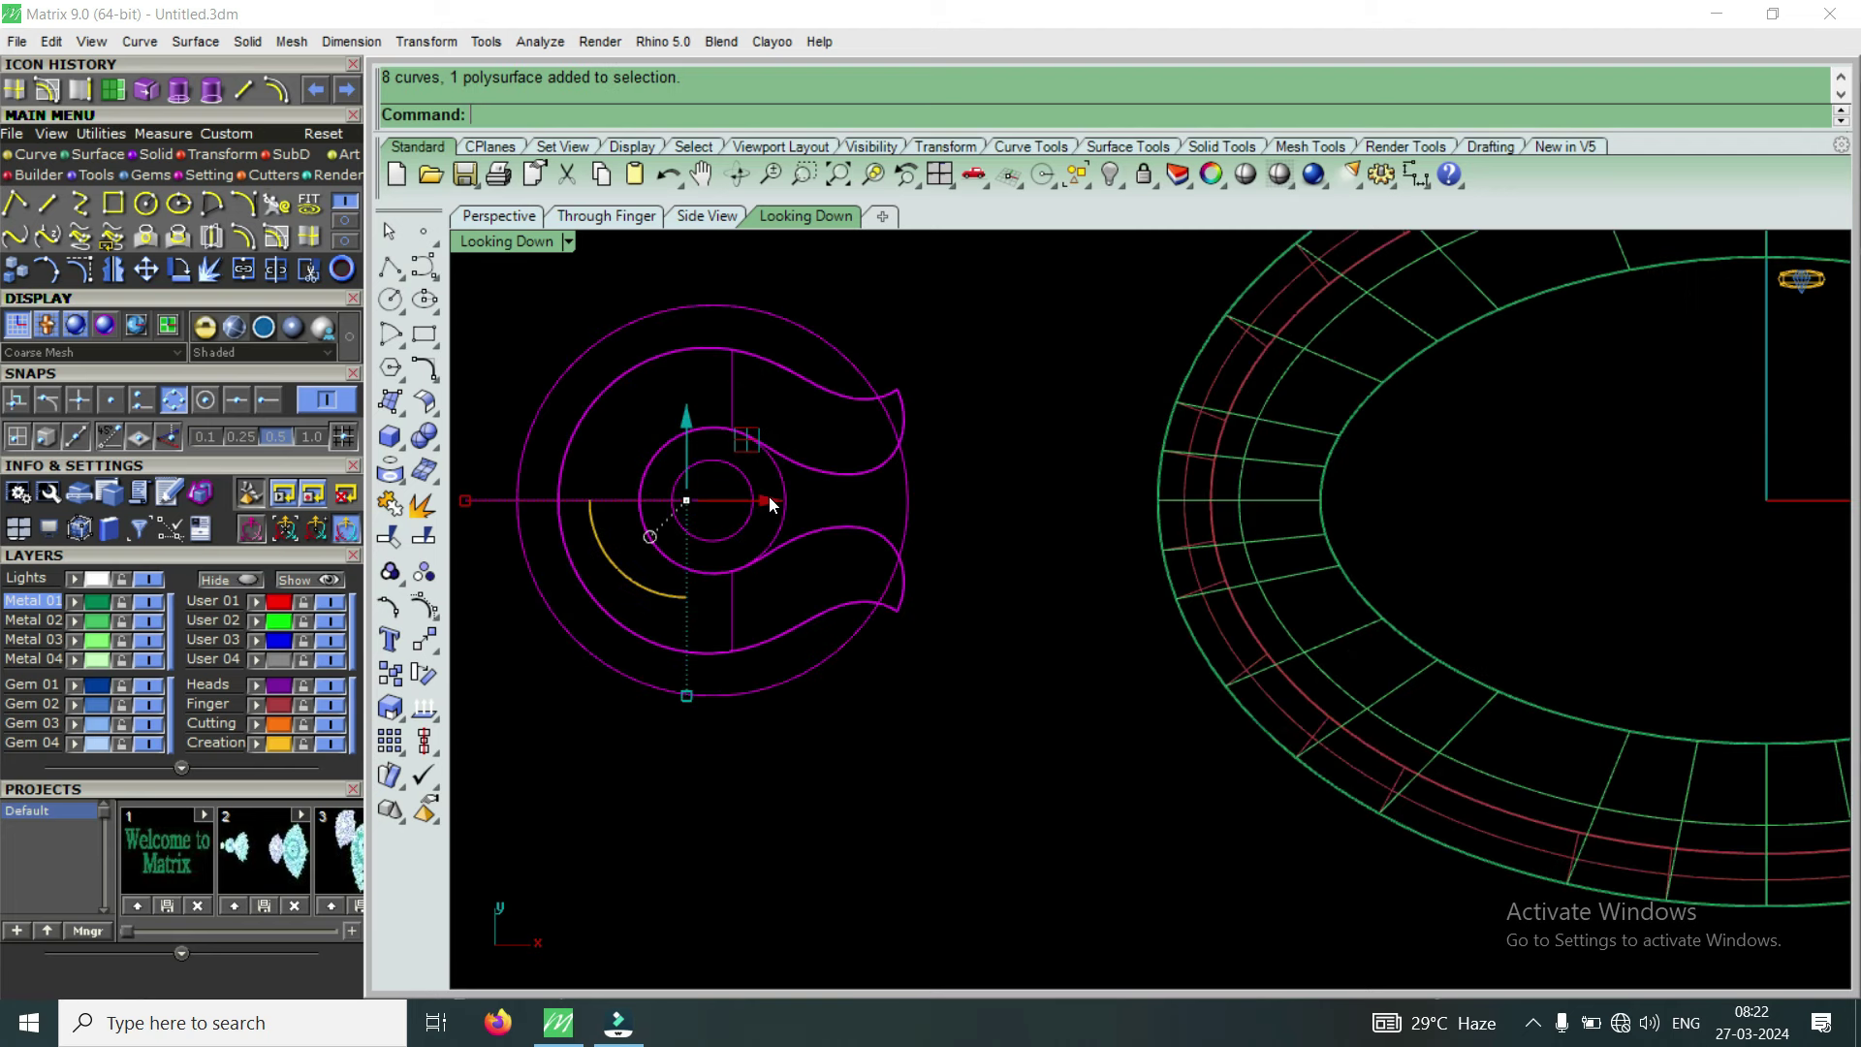
scroll(769, 497, down, 1)
scroll(769, 496, down, 1)
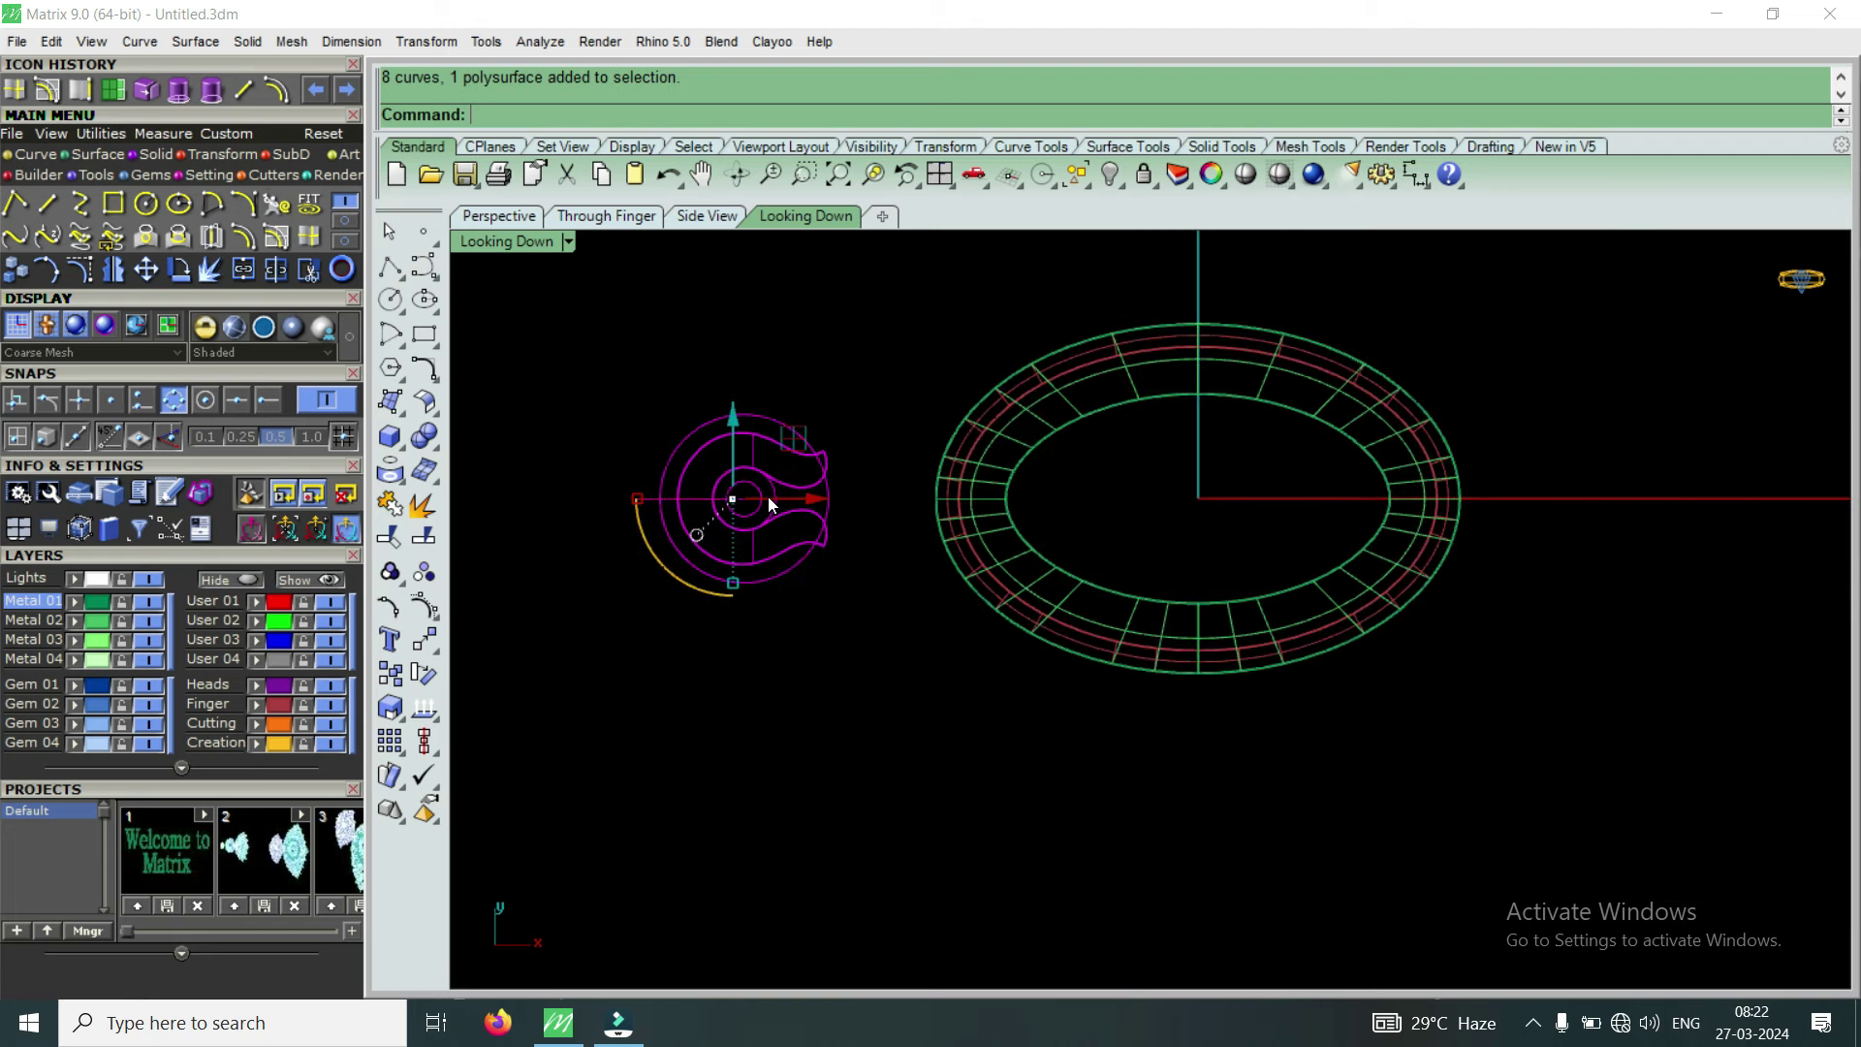
Drag the swirl profile along X onto the band, then select its small inner circle
drag(816, 498, 1009, 510)
scroll(1009, 510, up, 2)
scroll(960, 493, up, 2)
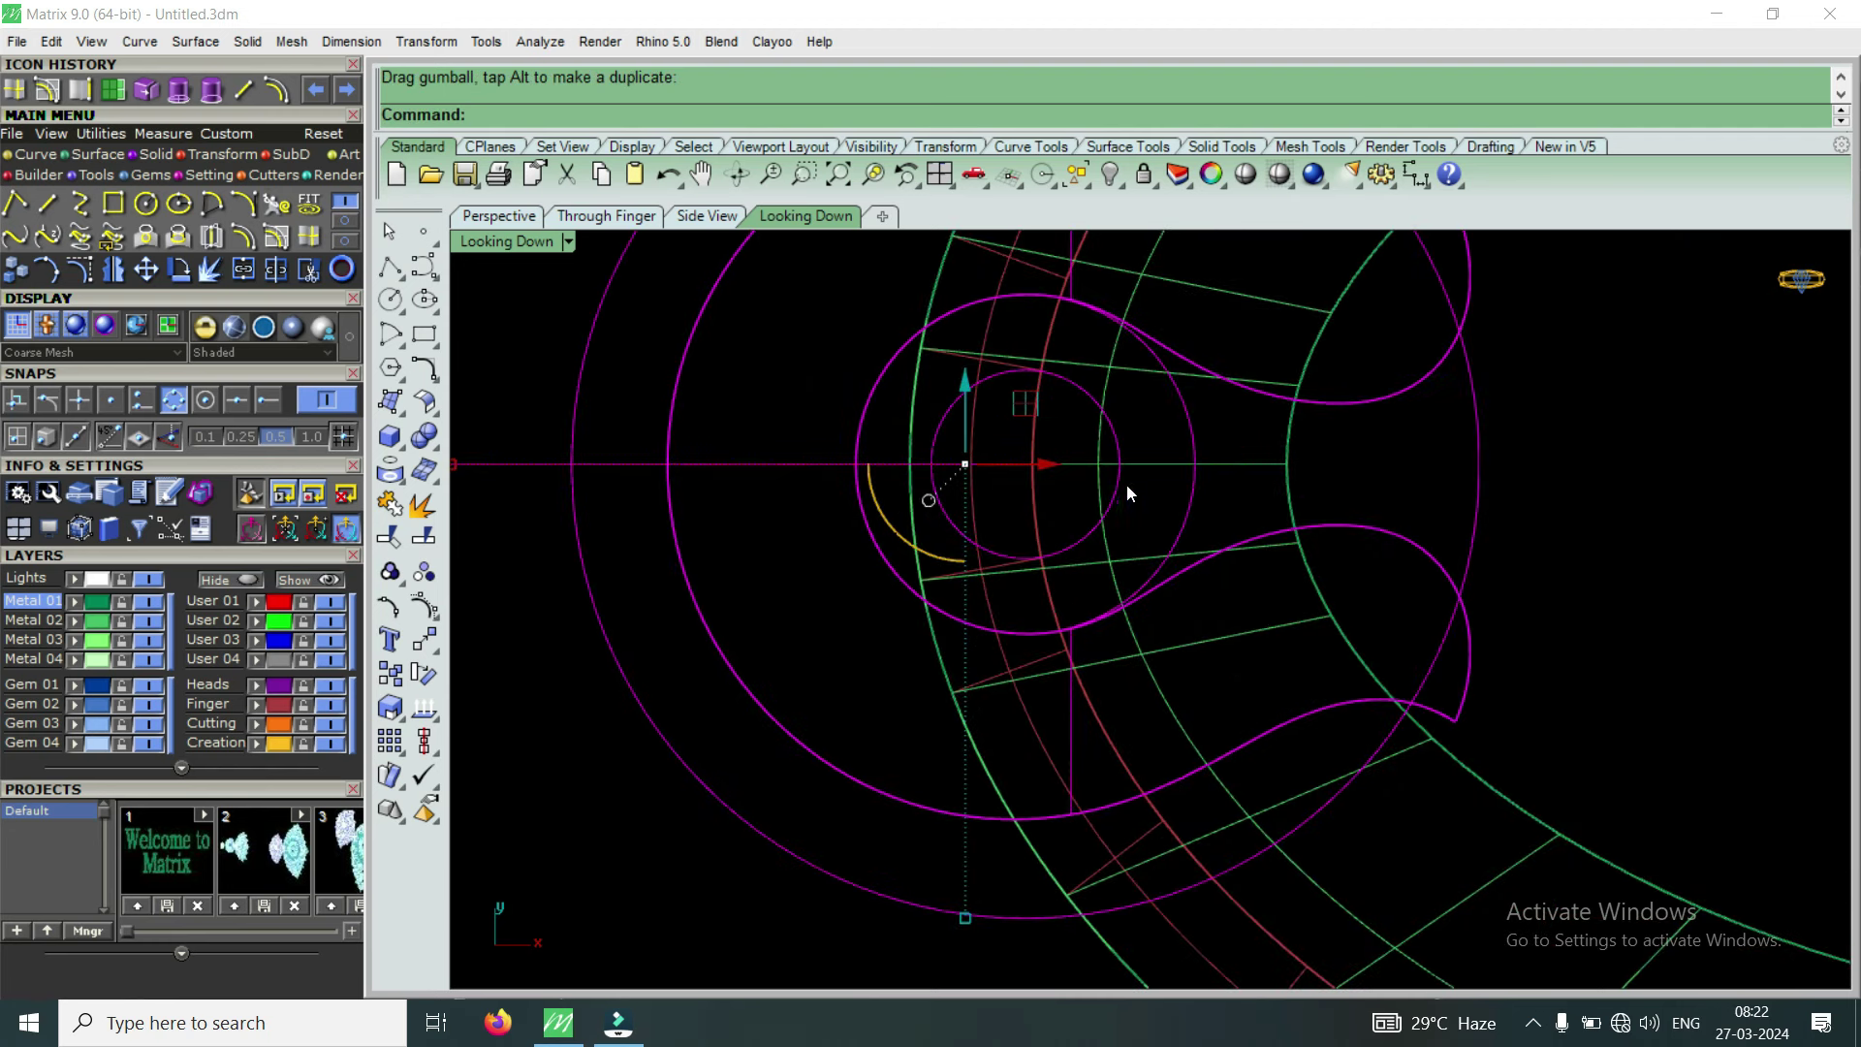
scroll(1021, 541, down, 1)
scroll(981, 510, down, 1)
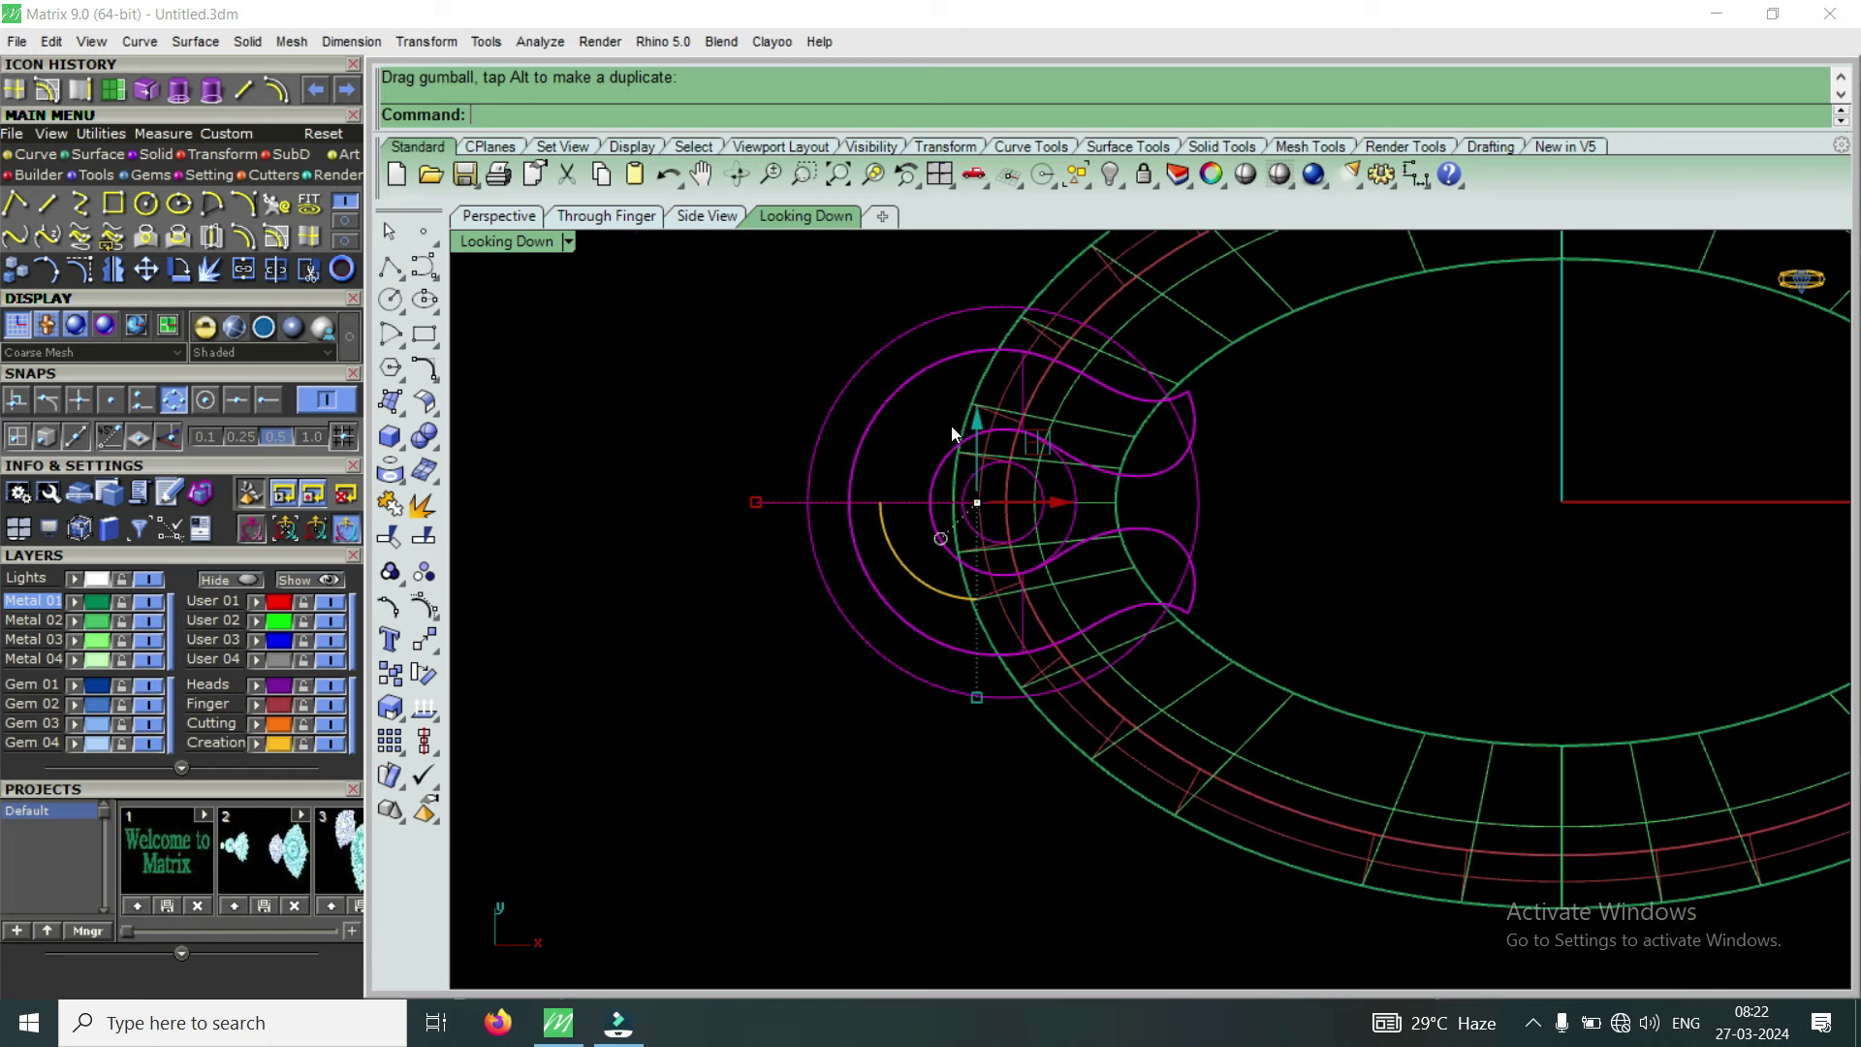
scroll(1010, 484, up, 2)
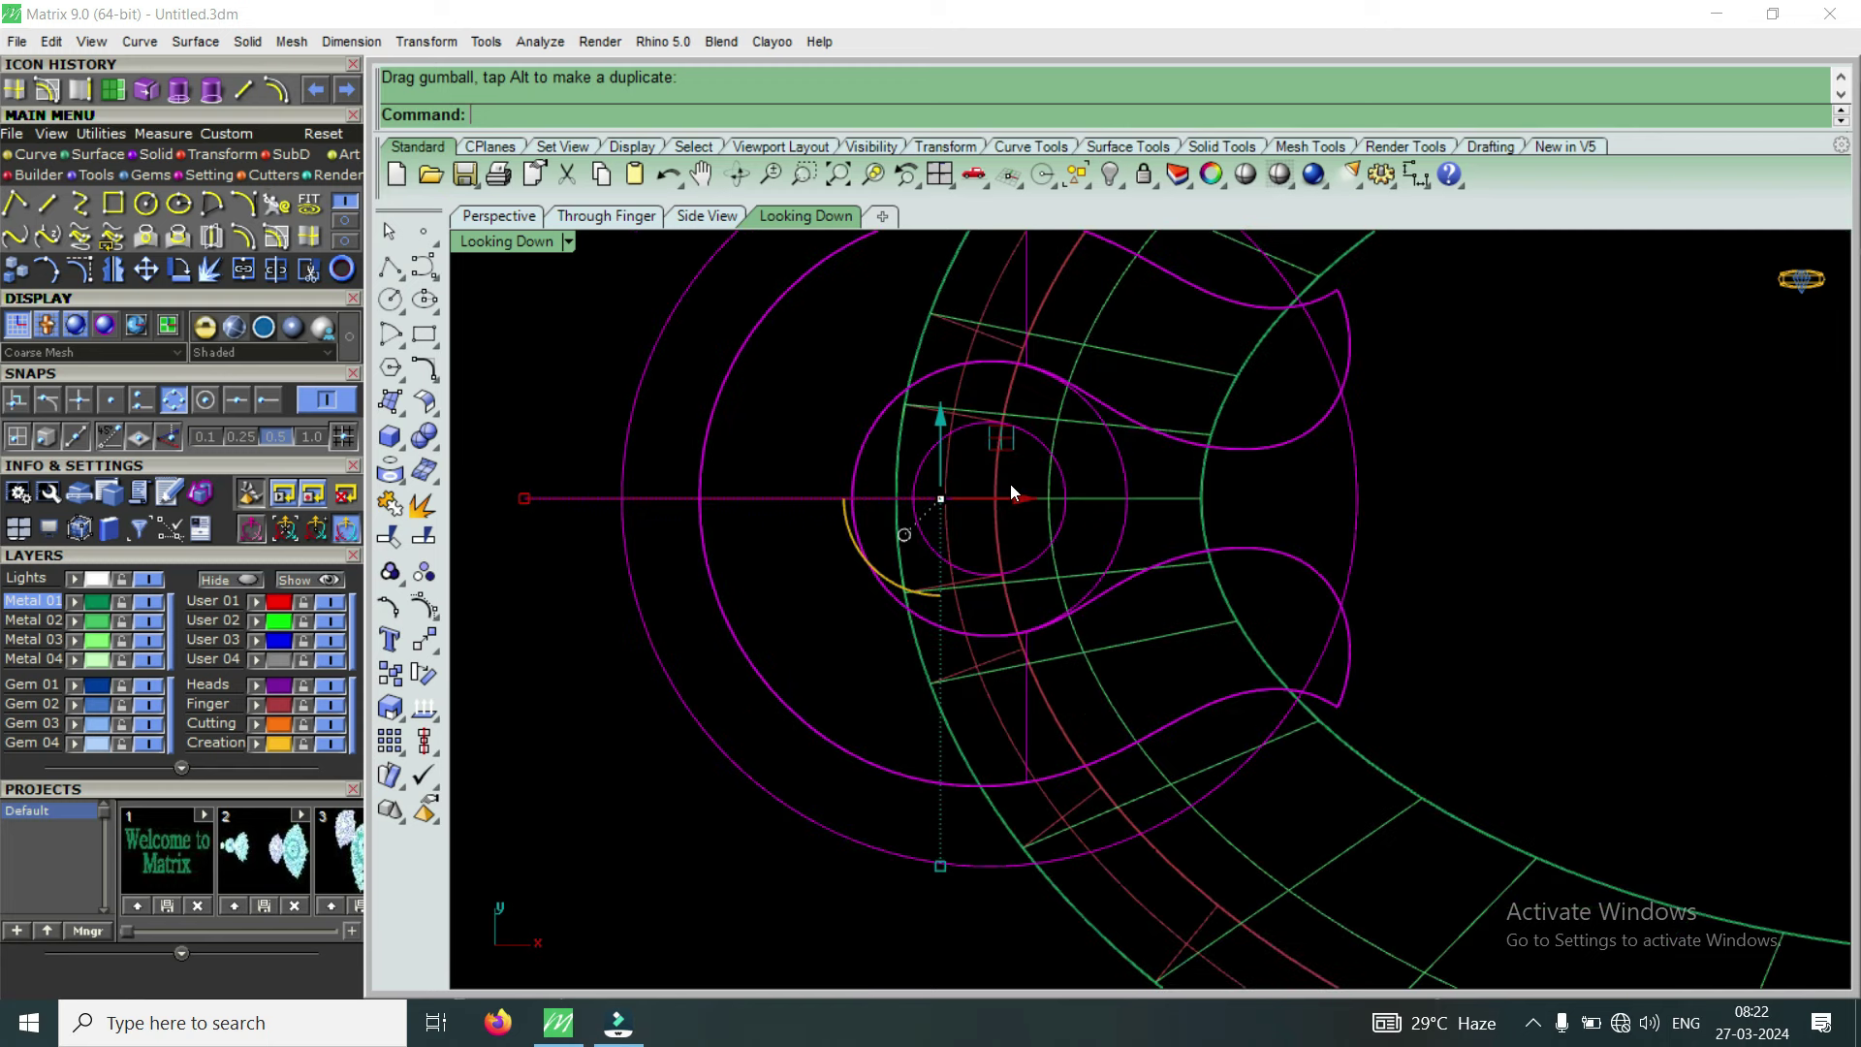
click(1033, 440)
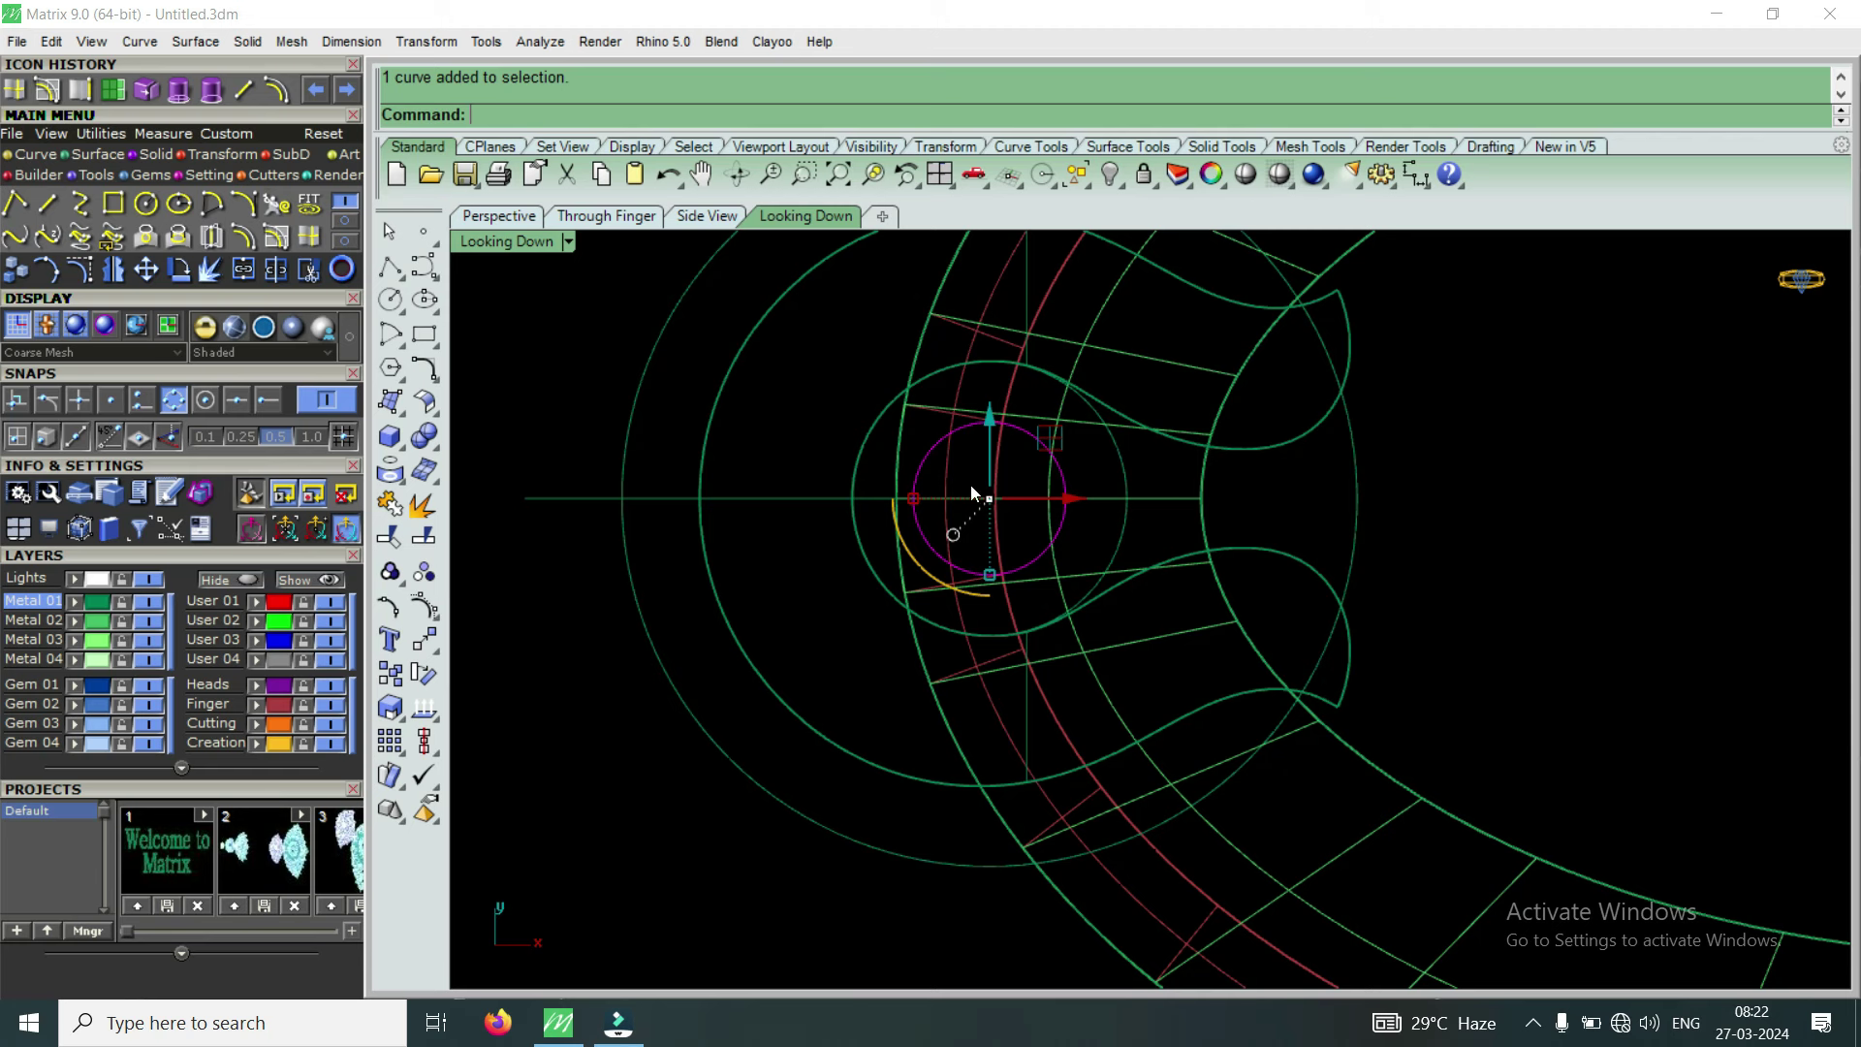
Slide the scroll head solid and its guide curves slightly left along X onto the band's edge
scroll(1078, 498, up, 3)
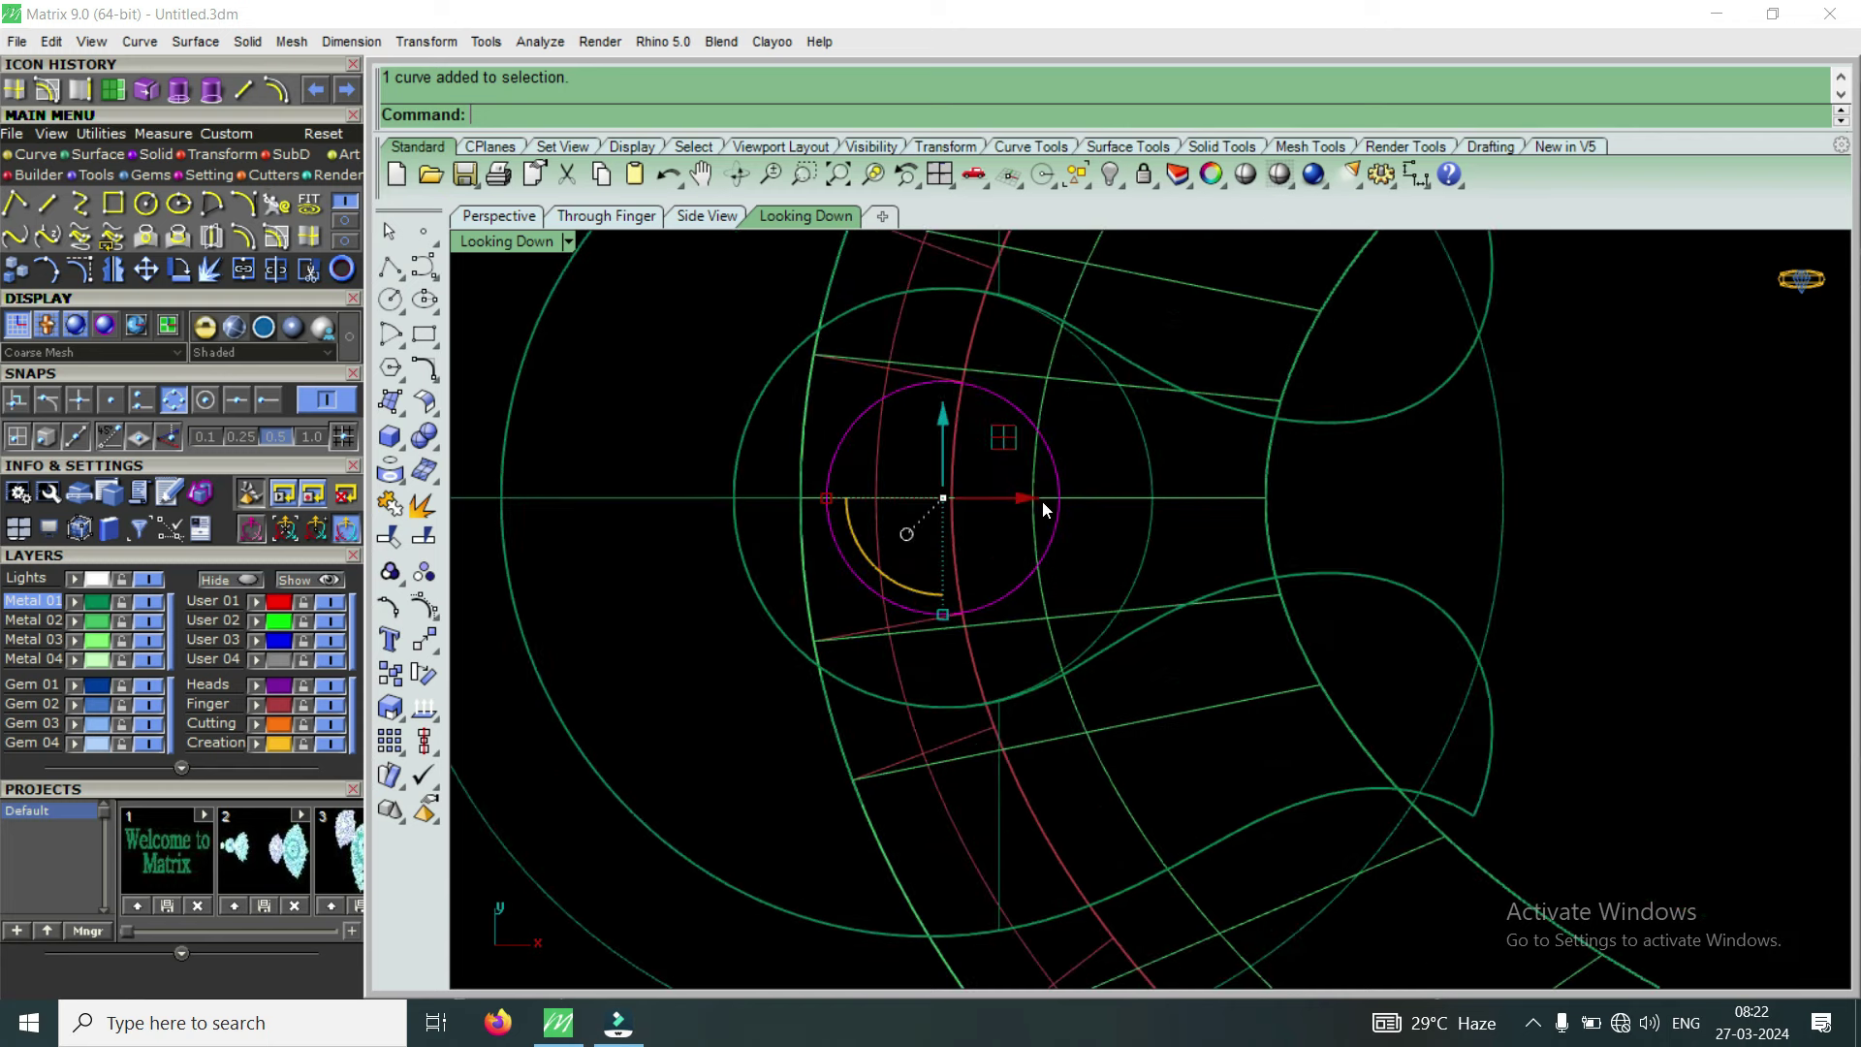
scroll(1024, 500, down, 2)
scroll(1063, 537, down, 2)
drag(796, 682, 1238, 336)
scroll(1232, 349, up, 2)
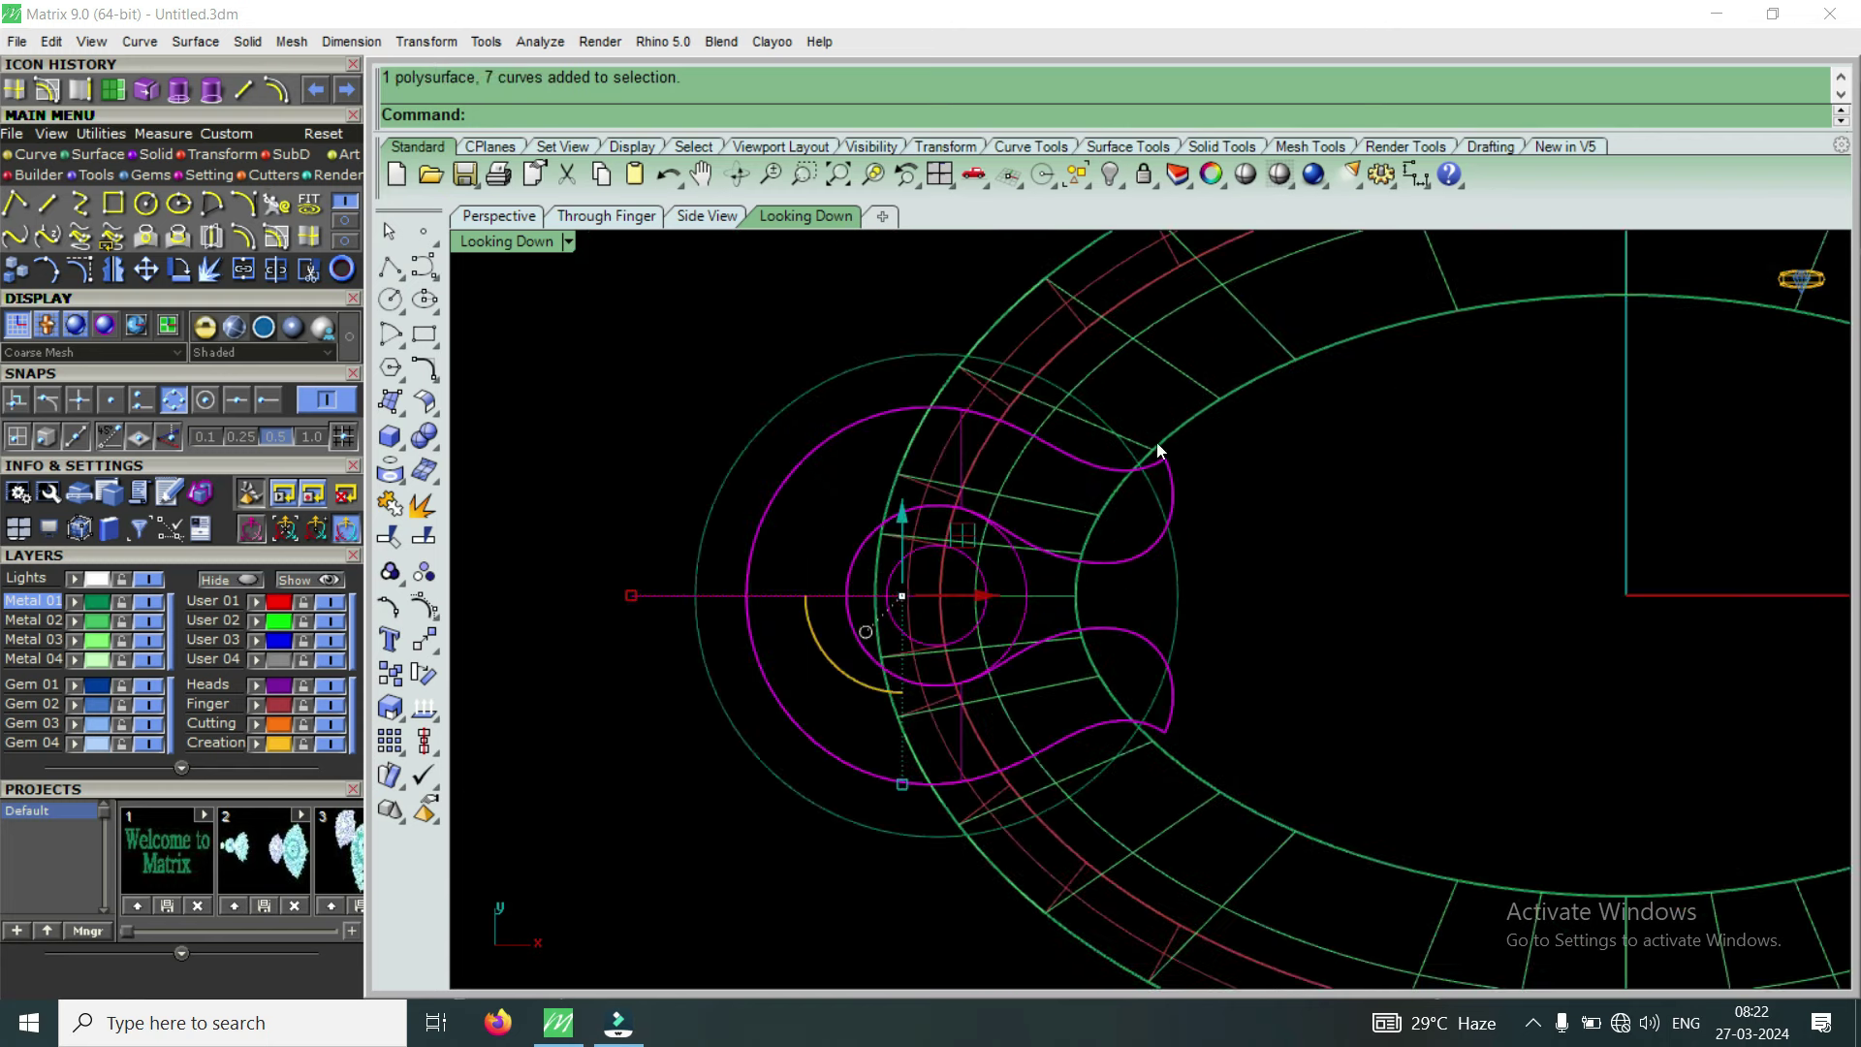
scroll(1086, 510, up, 1)
drag(941, 624, 929, 622)
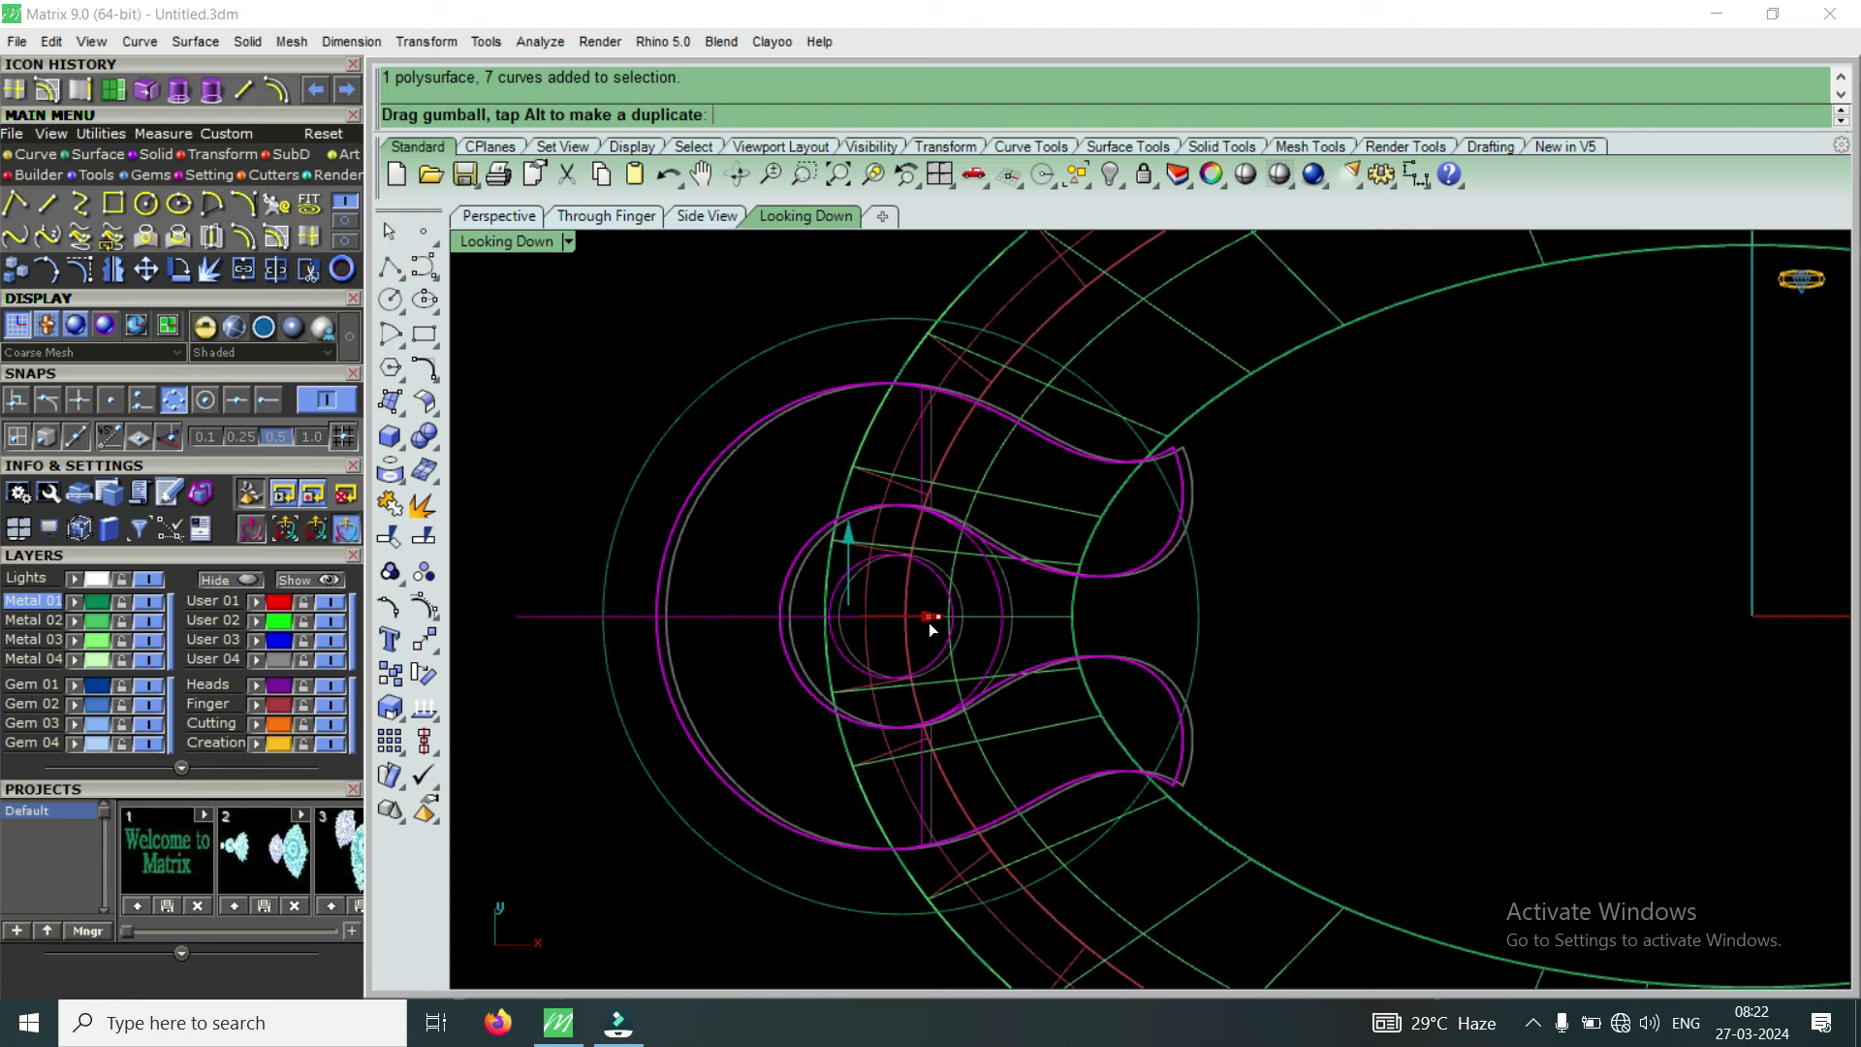
scroll(927, 622, down, 3)
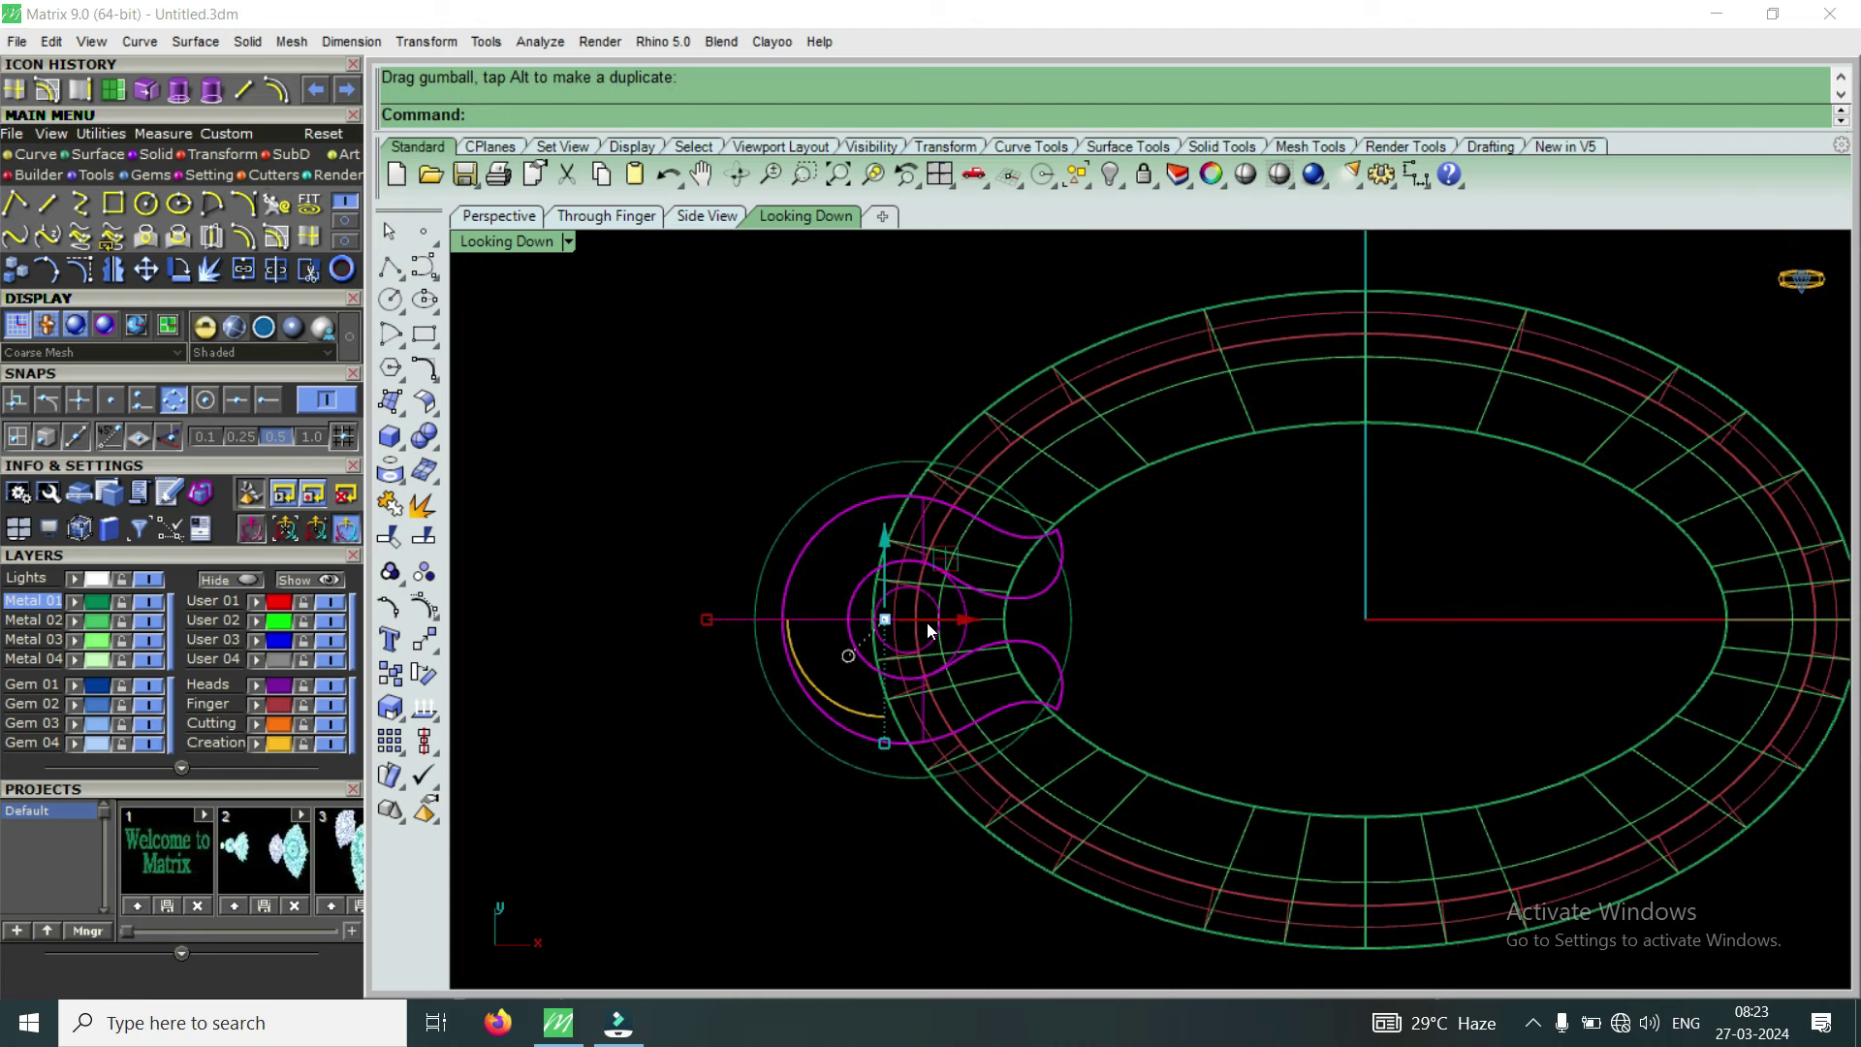
key(Escape)
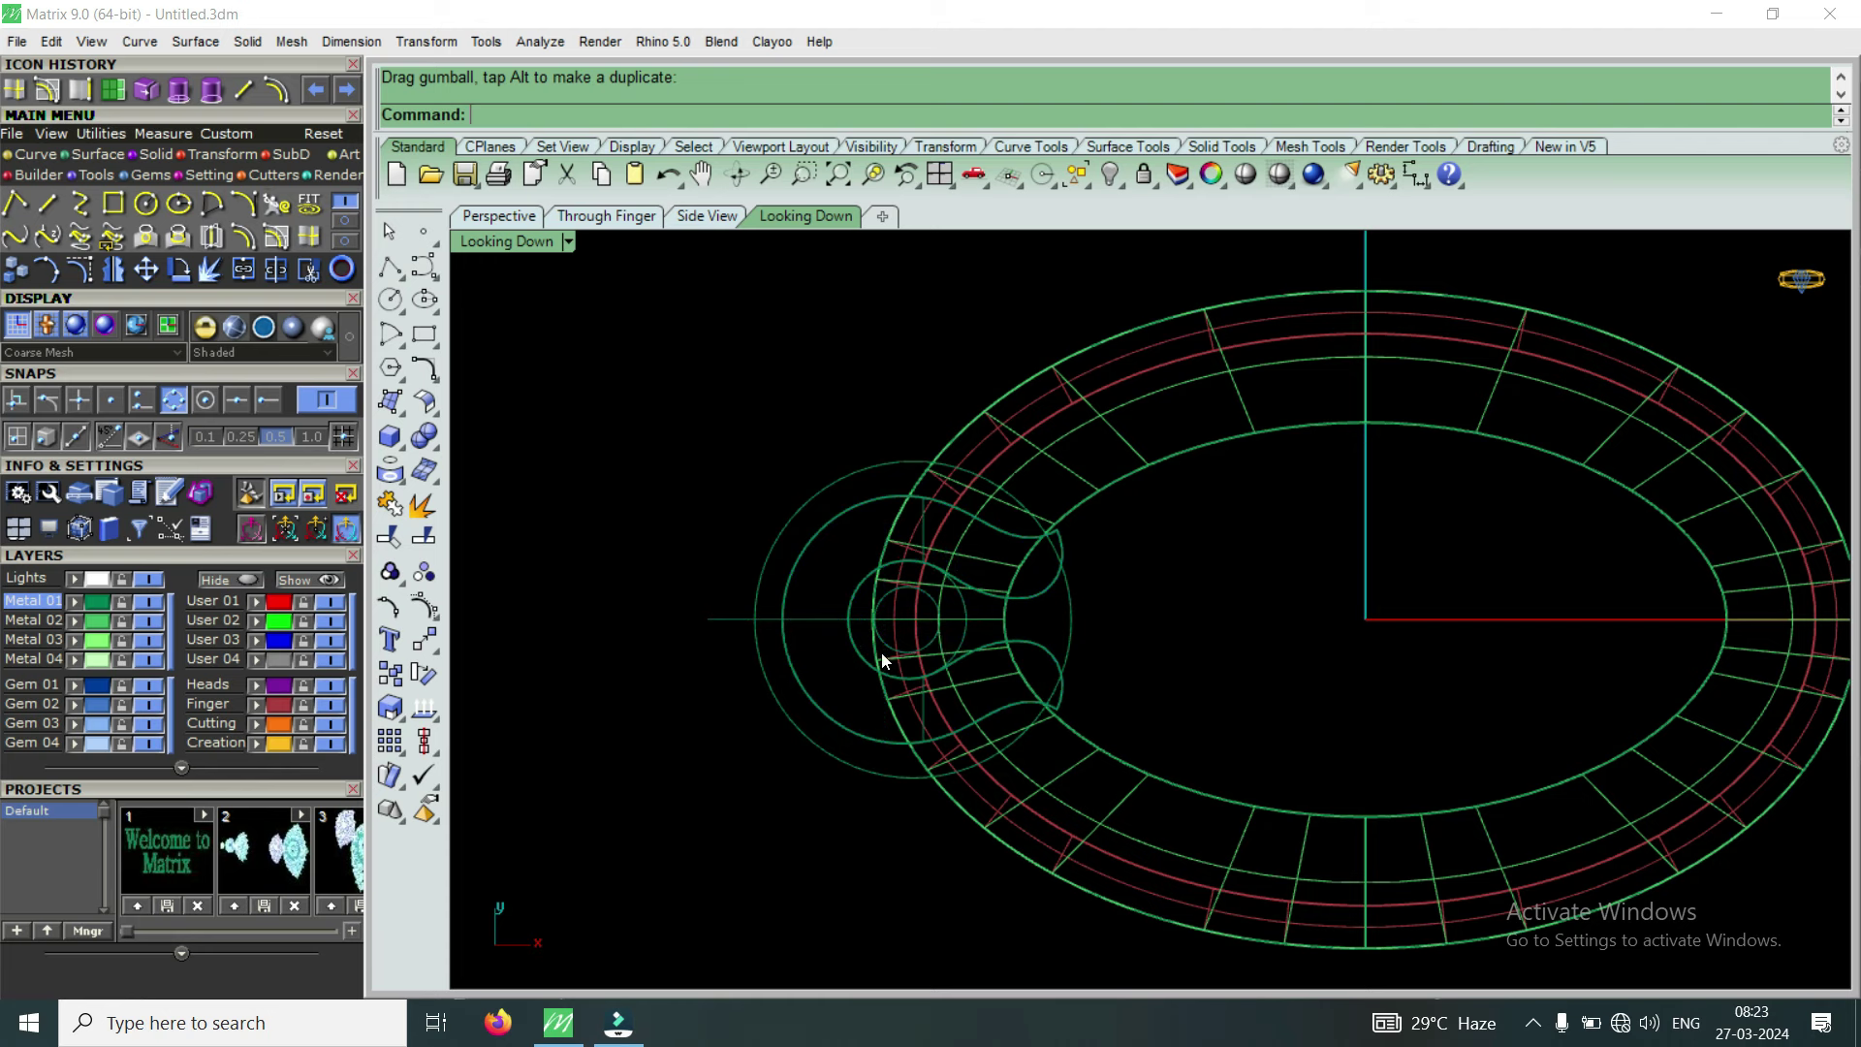
scroll(839, 737, up, 2)
click(849, 775)
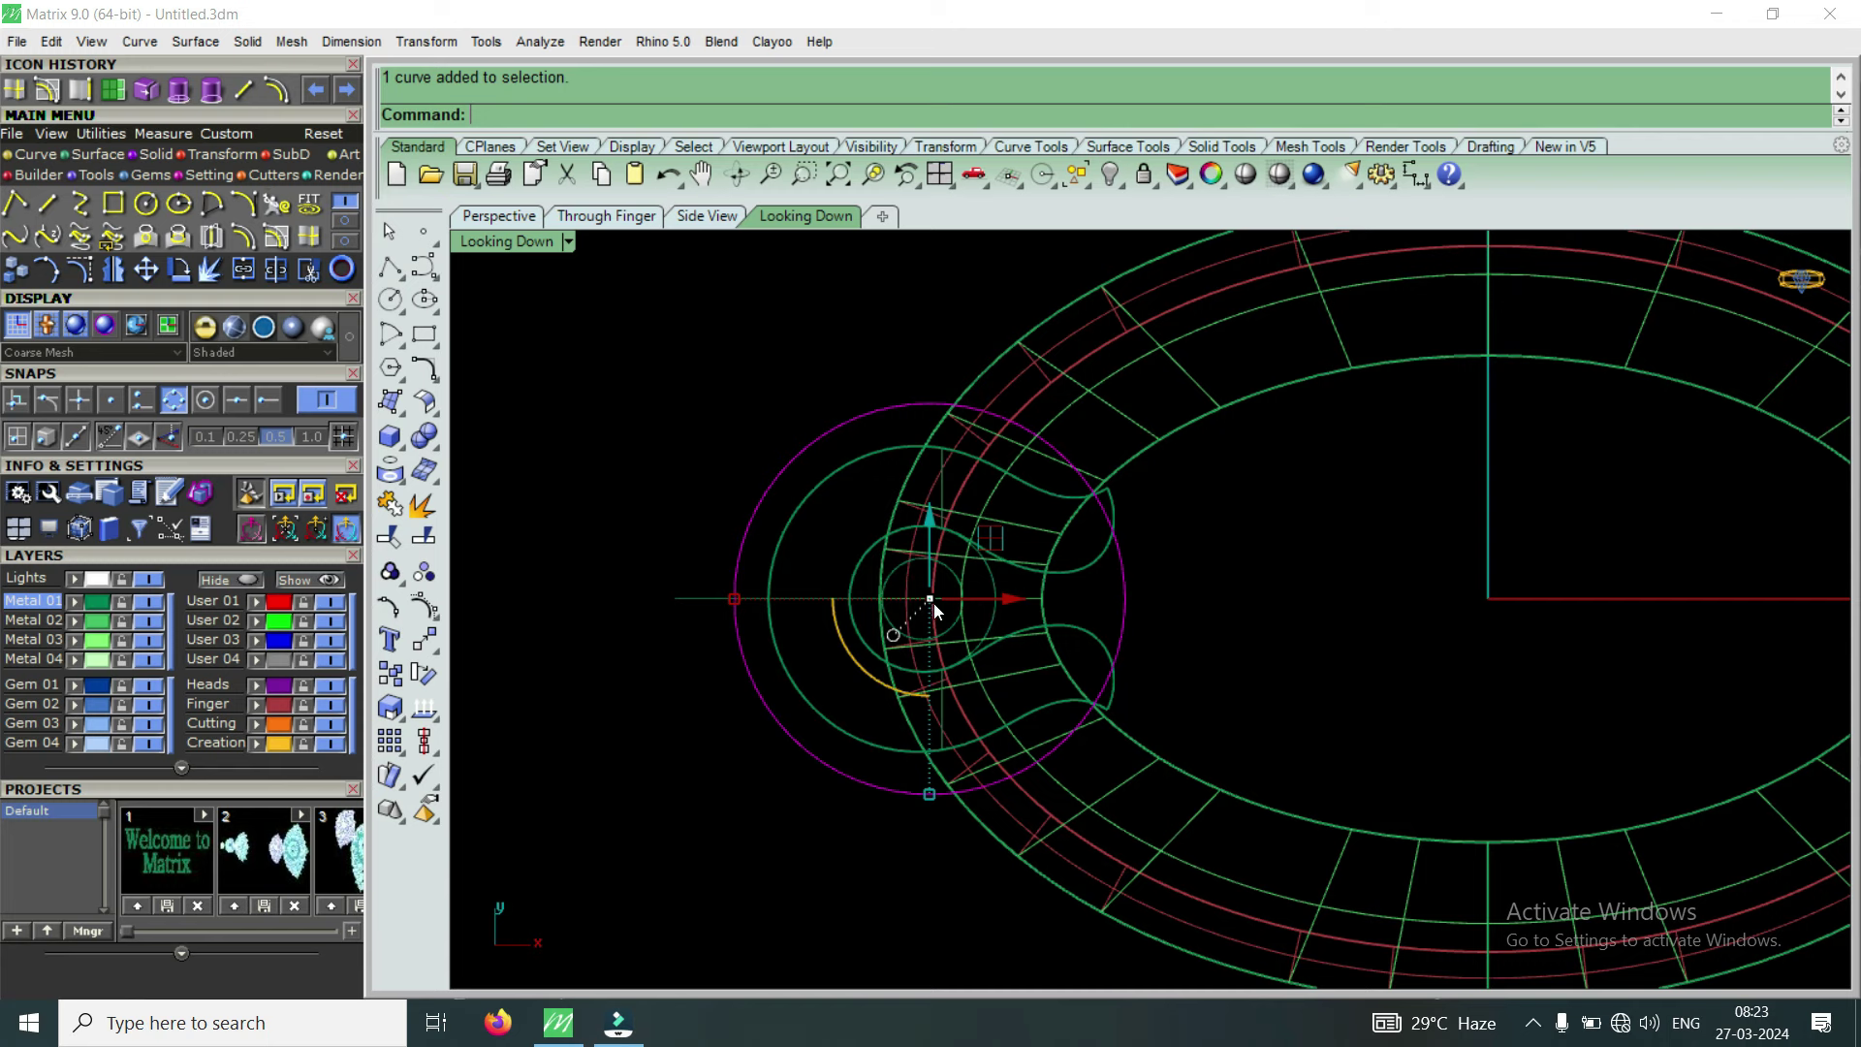
Maximize the Perspective viewport and orbit to a low side view of the head
double_click(520, 243)
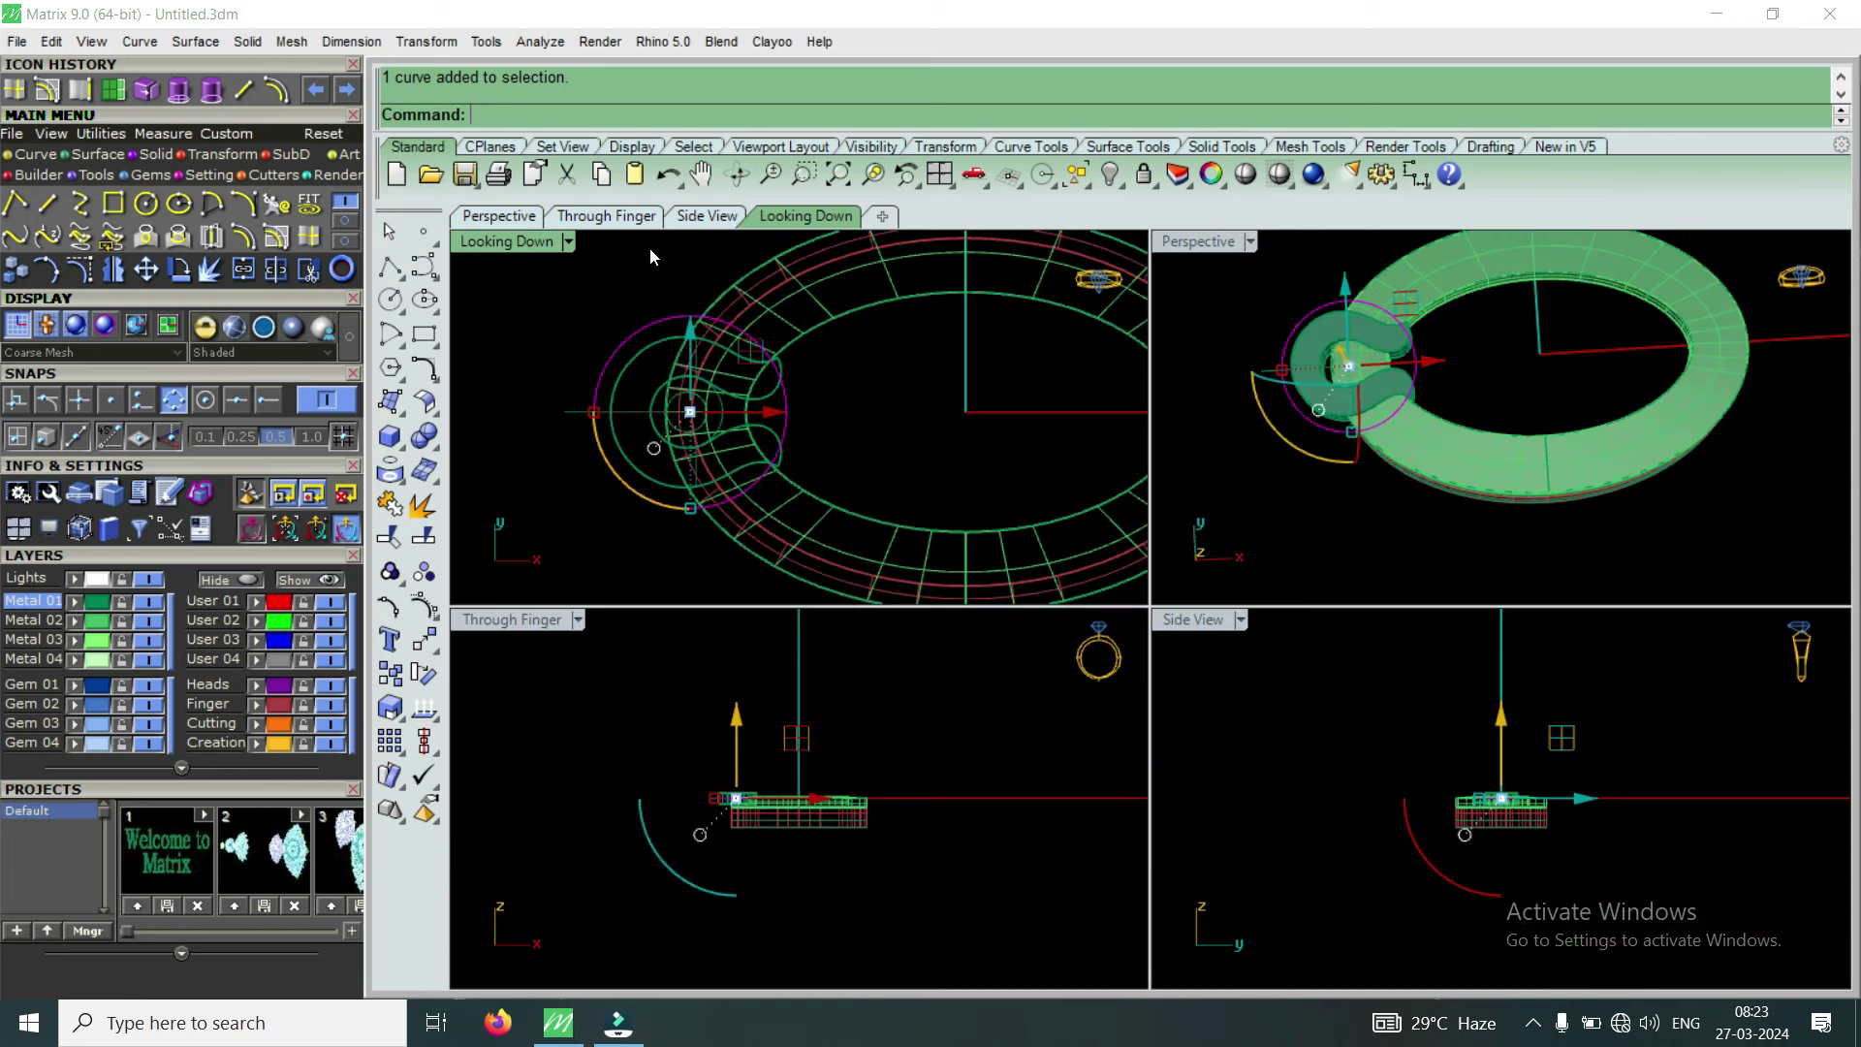
double_click(1176, 243)
right_drag(1040, 572, 870, 578)
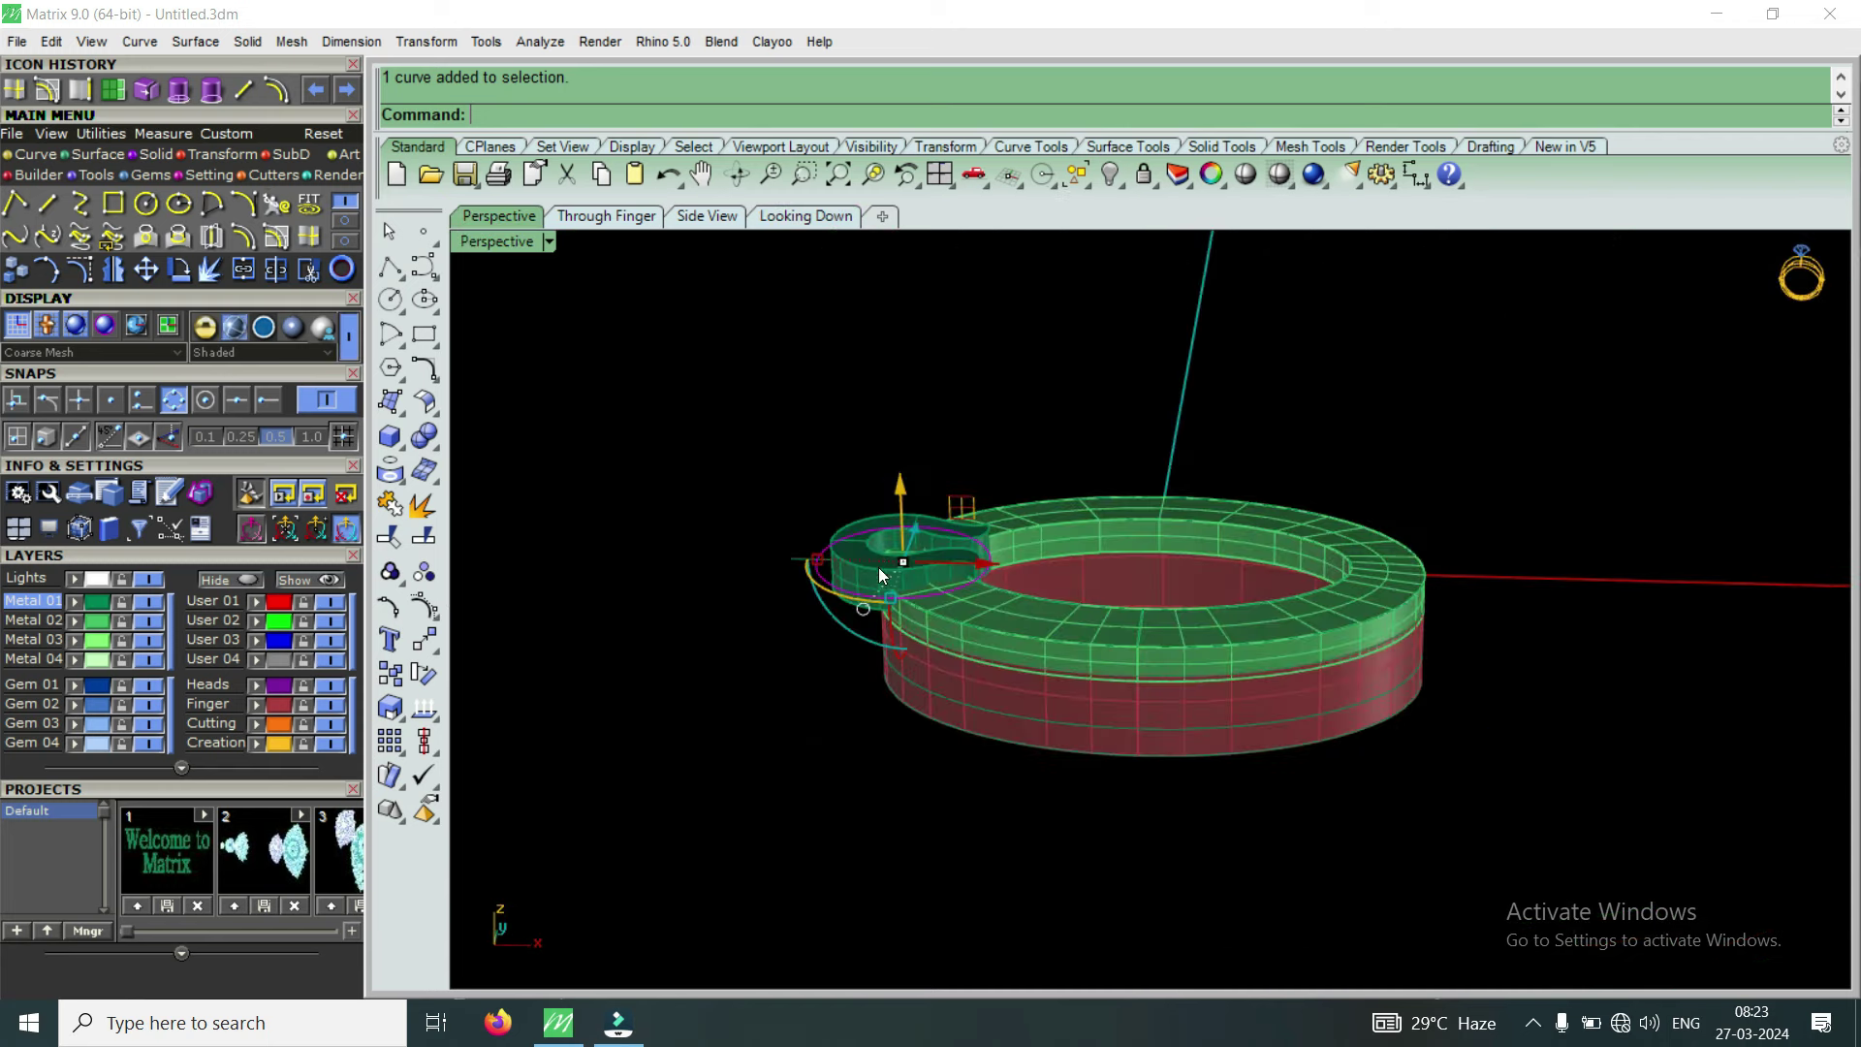
scroll(871, 577, up, 5)
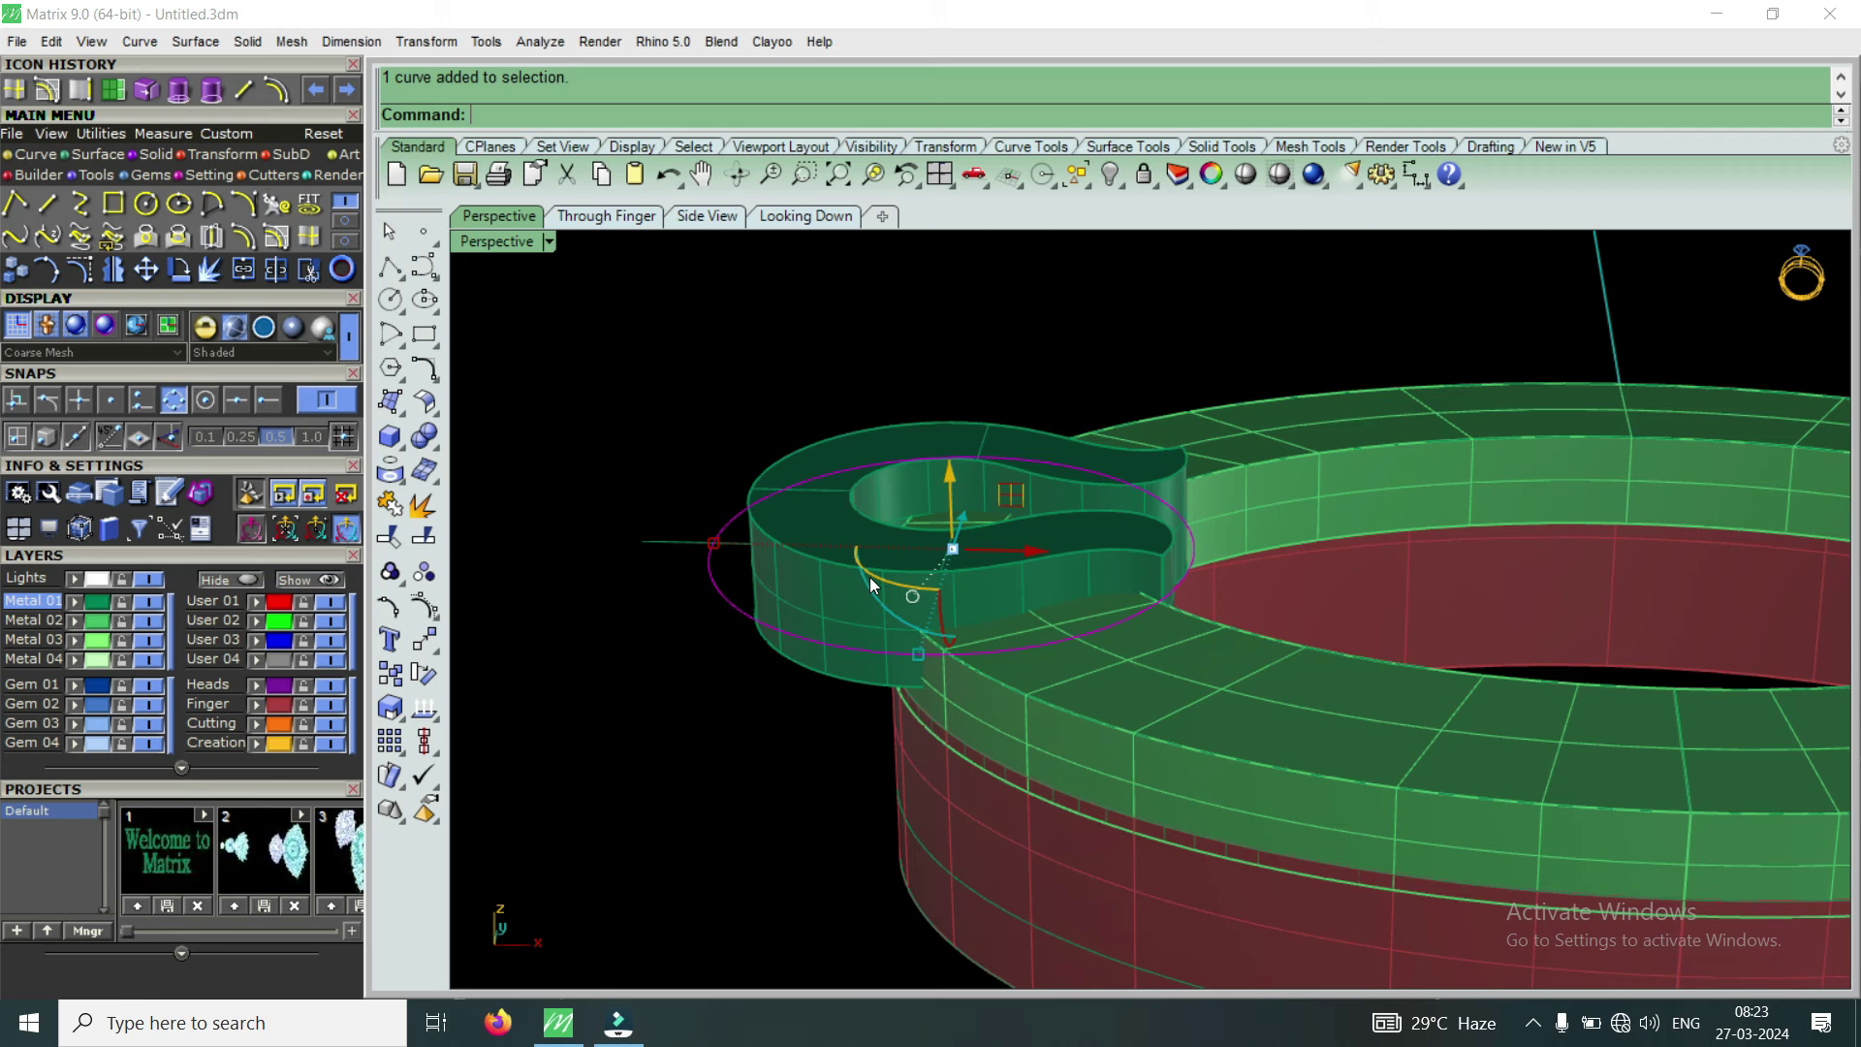
Extrude the outer circle straight with BothSides=Yes and Solid=Yes into a cylinder
click(210, 95)
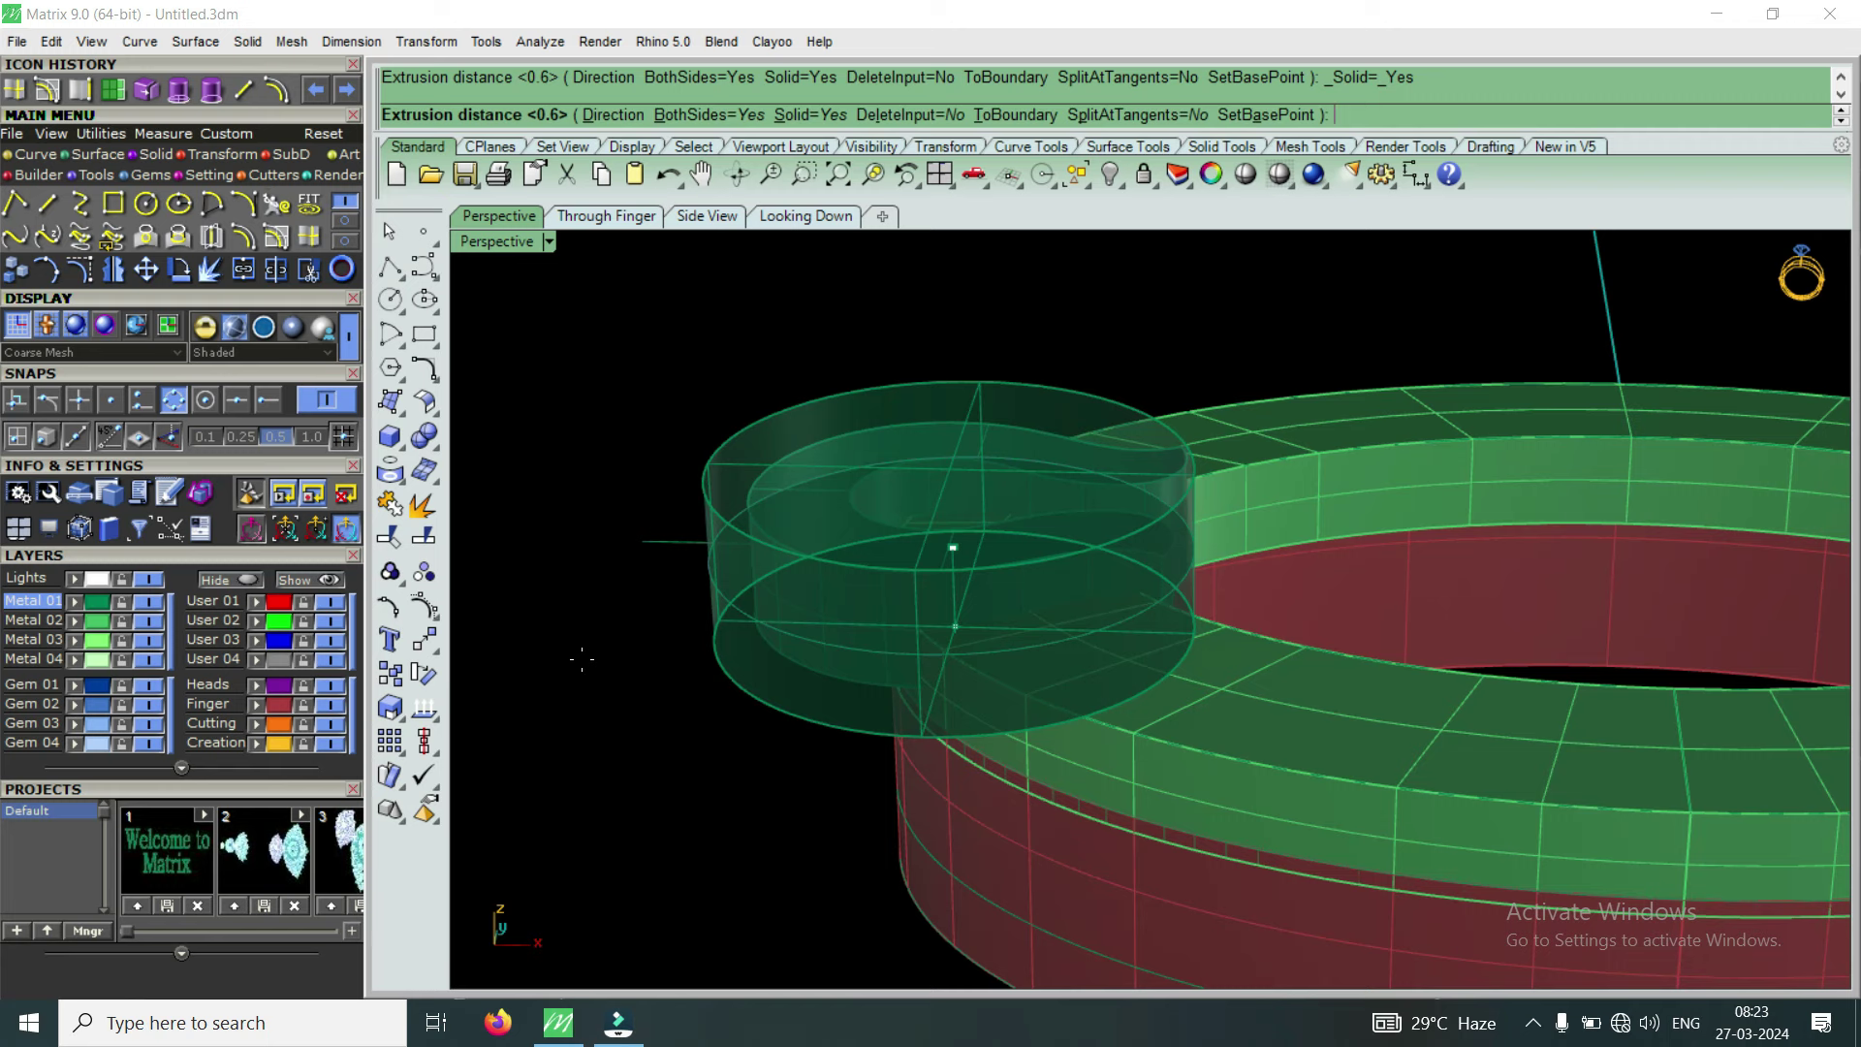
text(.7)
right_click(582, 659)
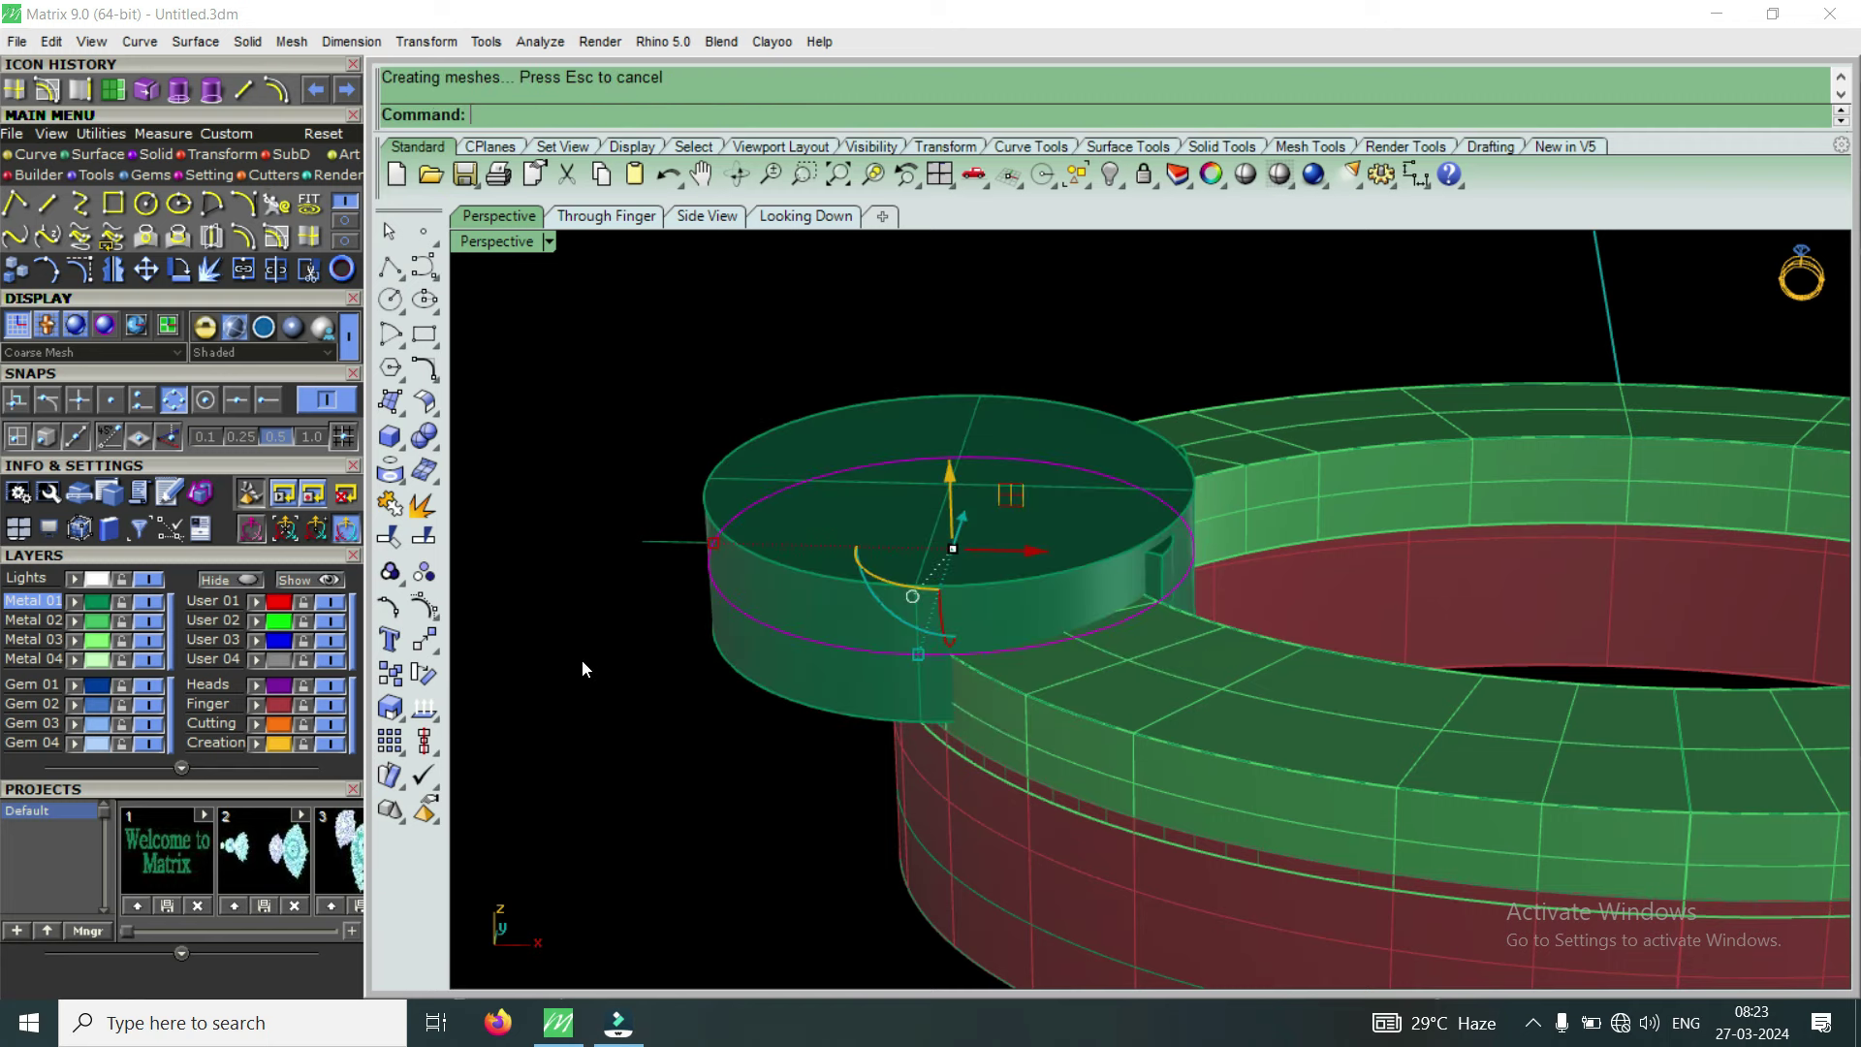
scroll(977, 628, up, 3)
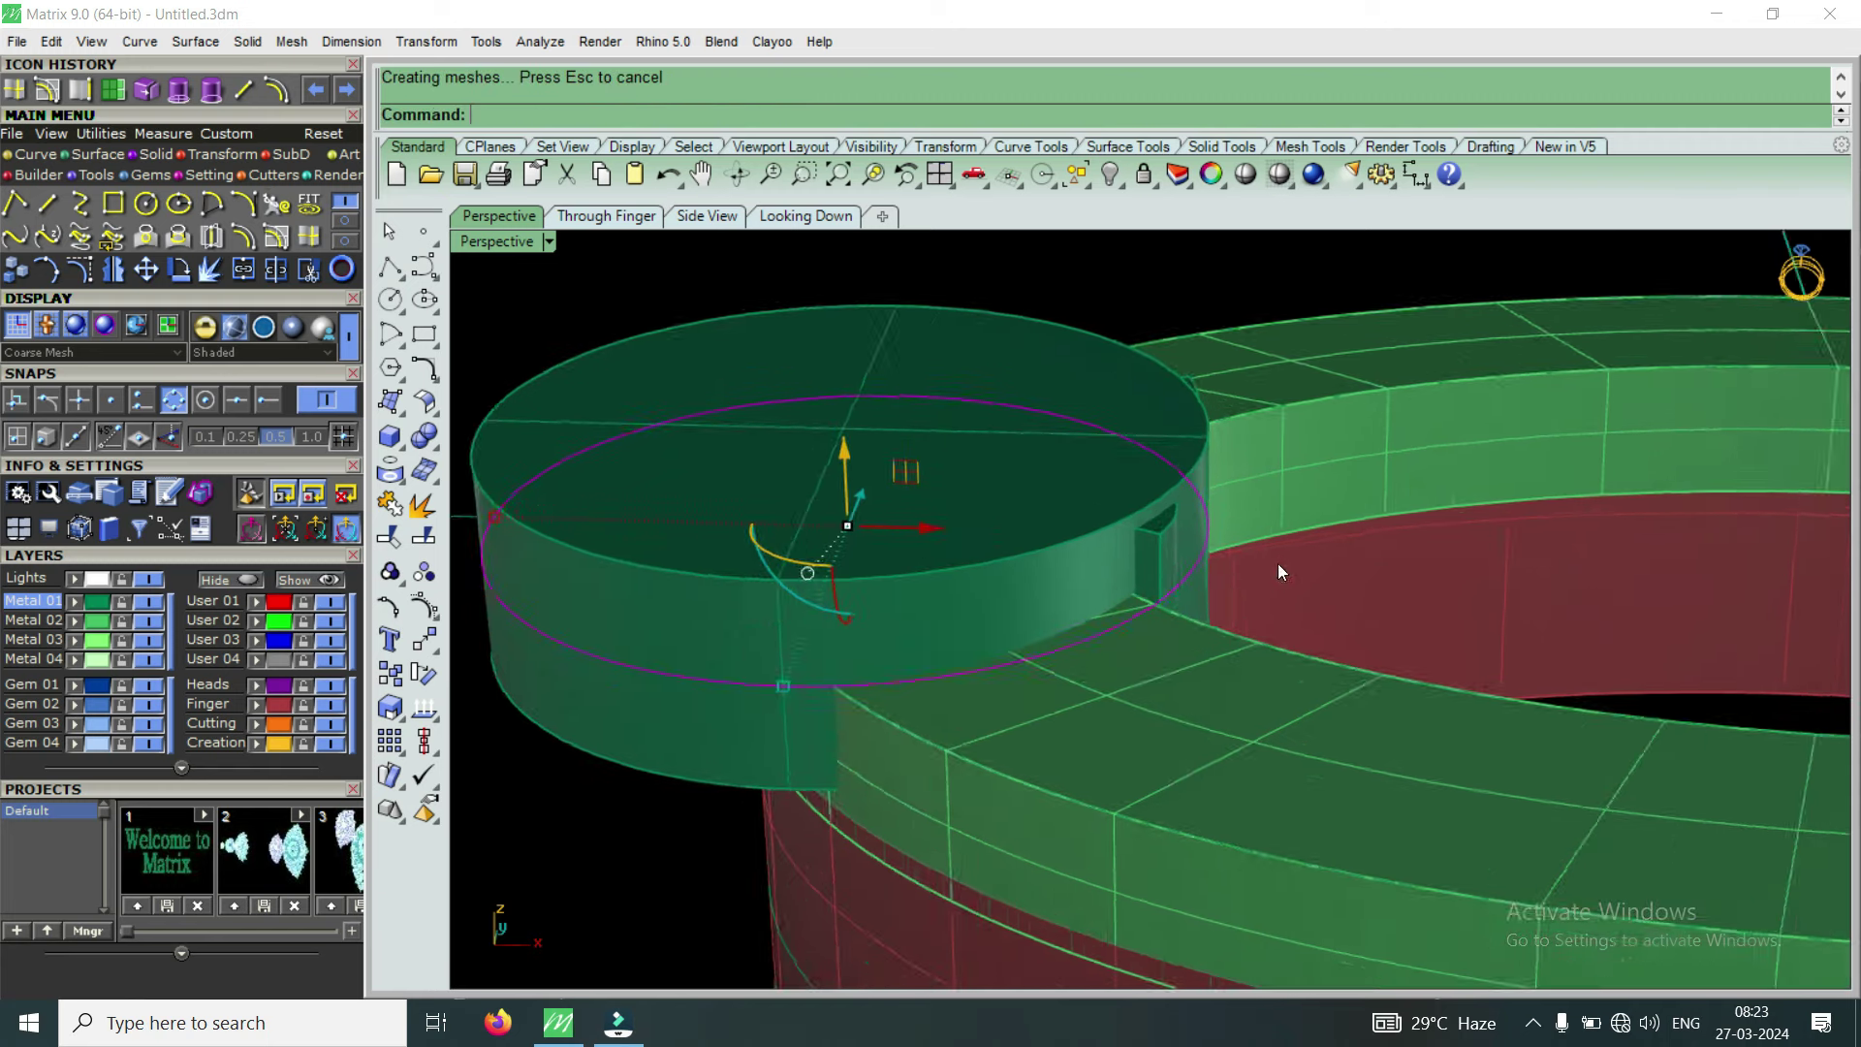
right_drag(1277, 564, 1205, 655)
click(1179, 731)
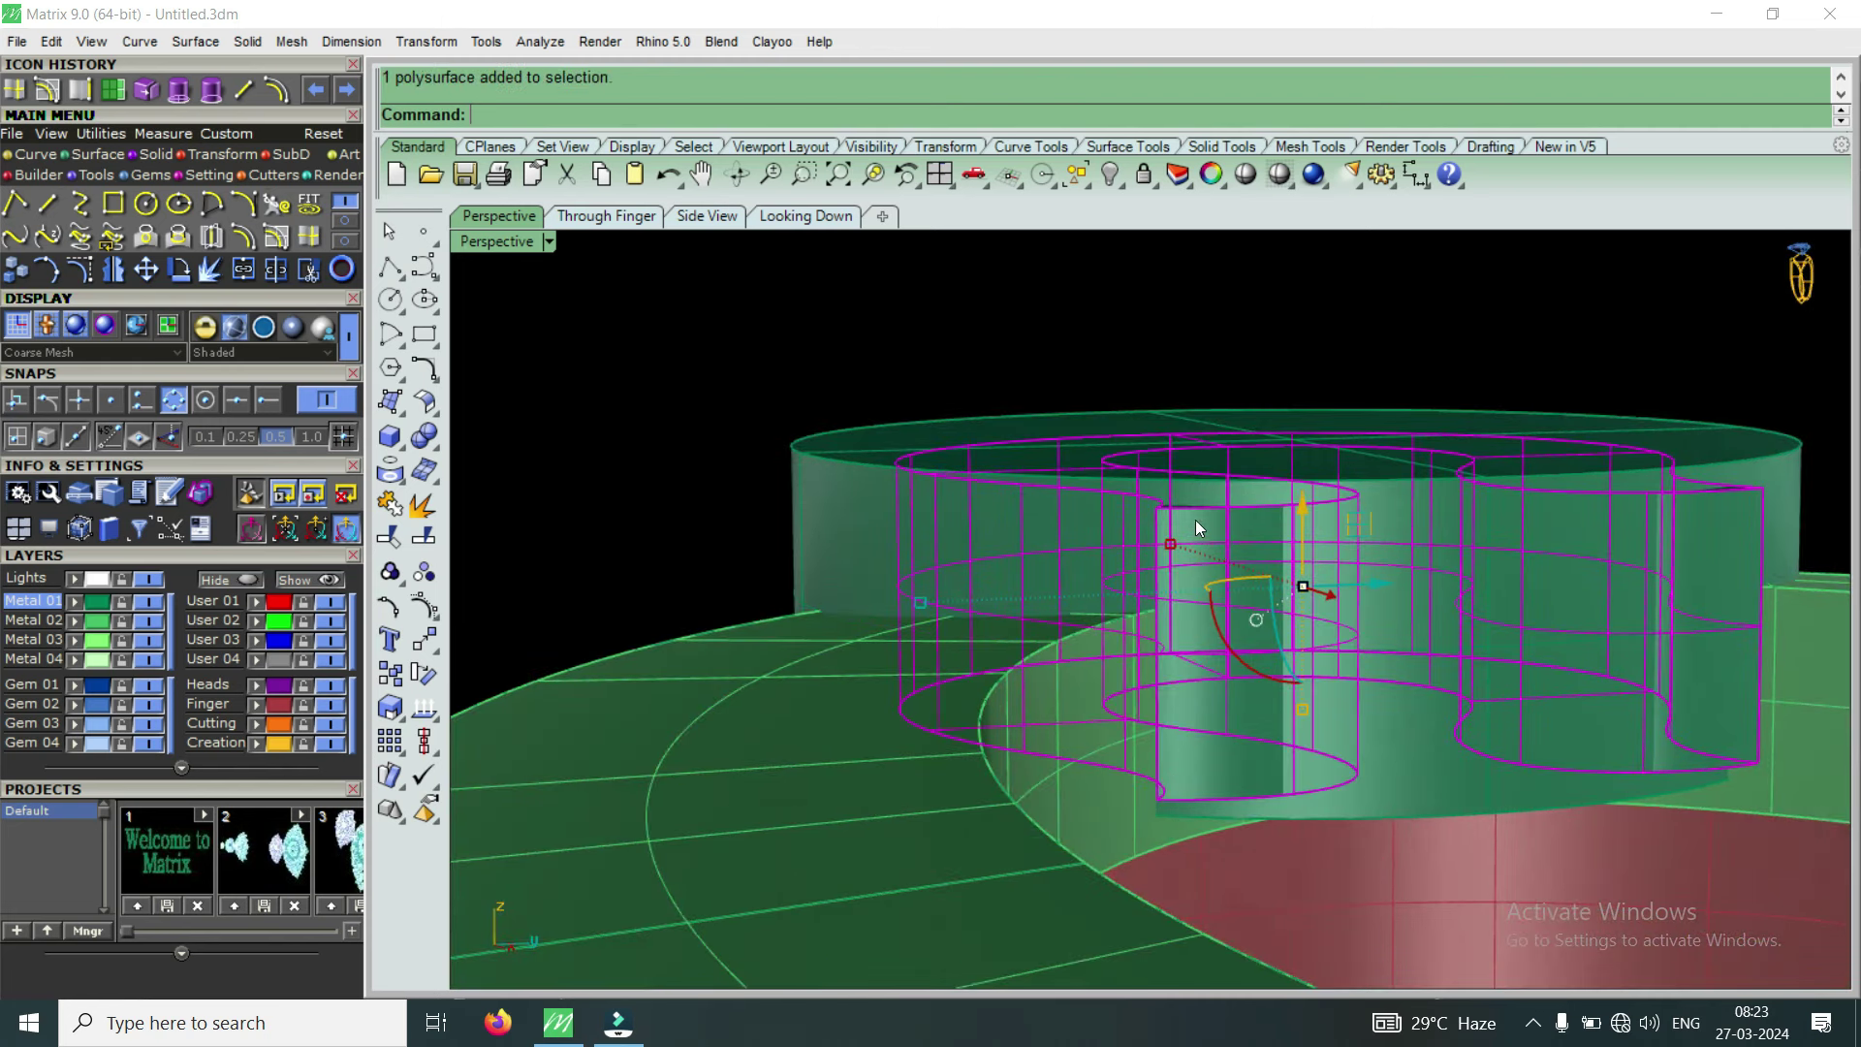
Move the cylinder, scroll head and curves together downward along Z
mouse_move(1294, 476)
right_down()
mouse_move(1145, 740)
mouse_move(875, 805)
right_up()
scroll(1144, 738, down, 5)
drag(711, 777, 1220, 453)
scroll(1085, 609, up, 3)
mouse_move(913, 726)
right_down()
mouse_move(1046, 646)
mouse_move(982, 501)
right_up()
scroll(982, 500, up, 3)
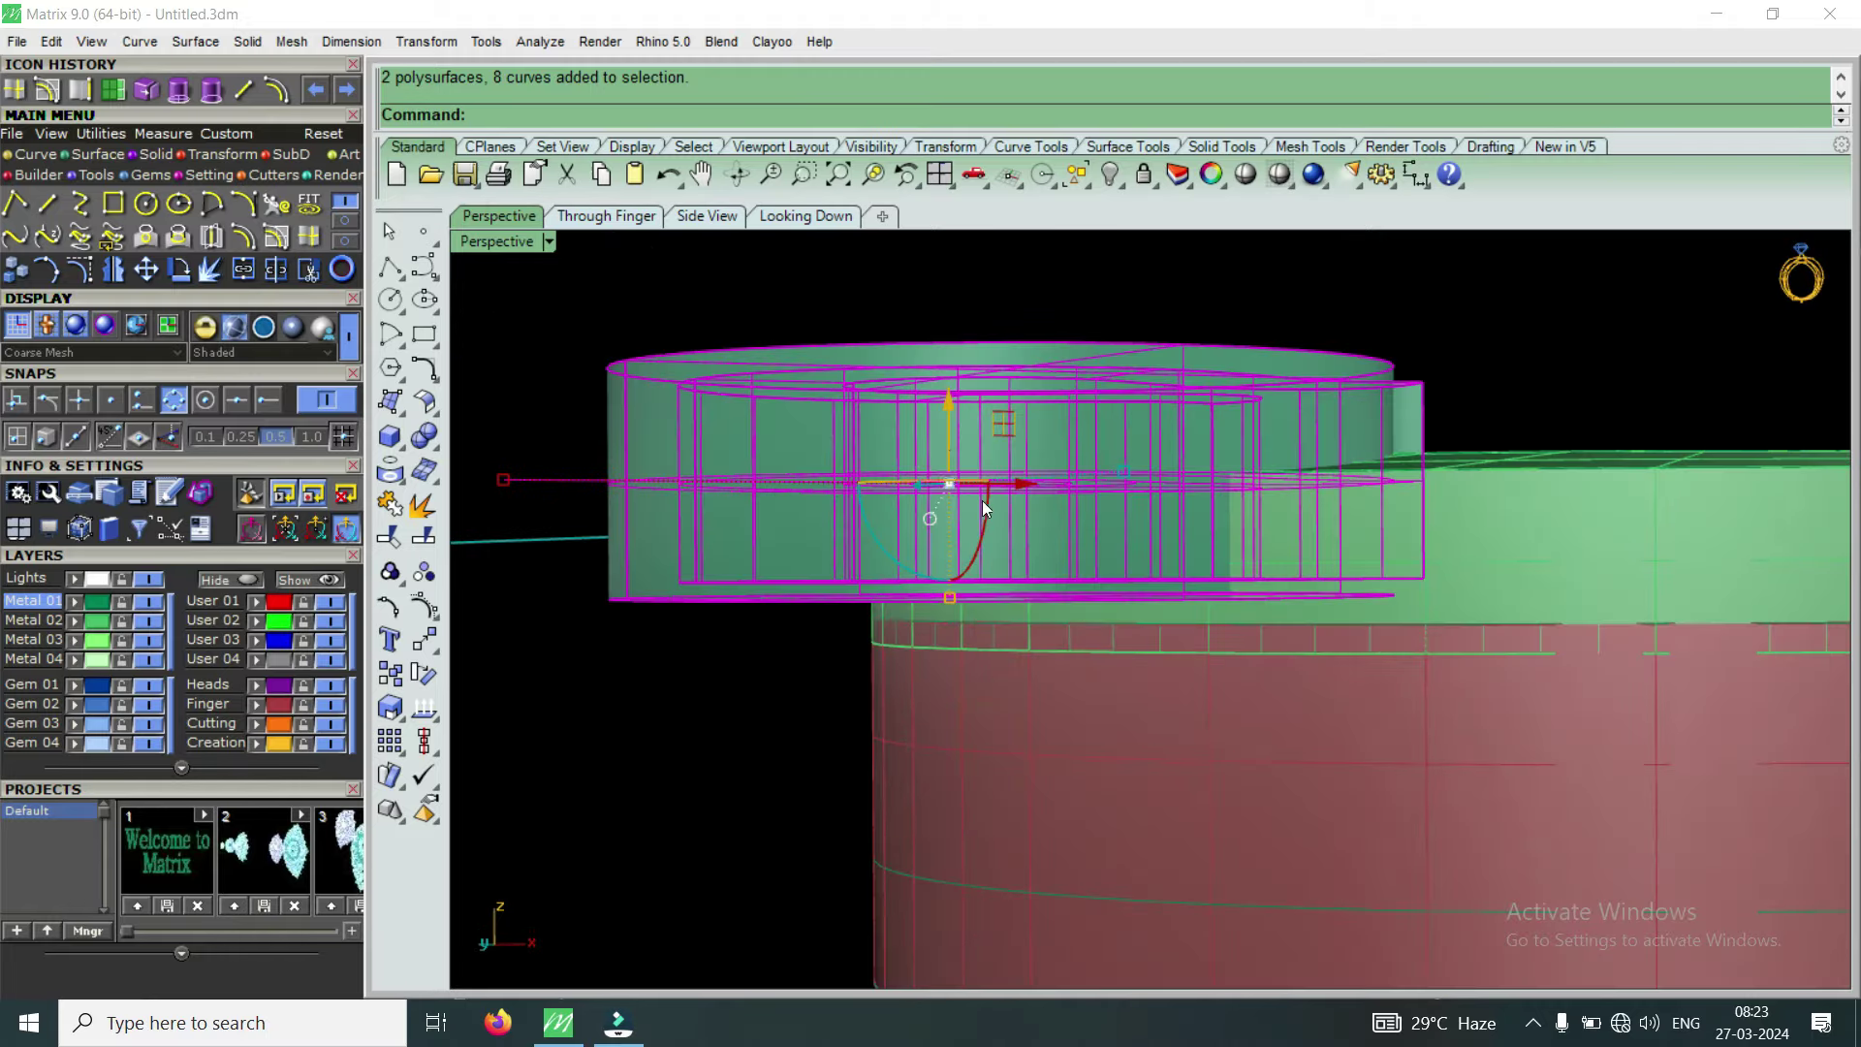
drag(951, 411, 953, 648)
Lower the selected cylinder and head a bit further below the ring's top band
mouse_move(935, 621)
right_down()
mouse_move(1046, 714)
mouse_move(1019, 599)
right_up()
scroll(1069, 766, up, 3)
scroll(1034, 729, down, 5)
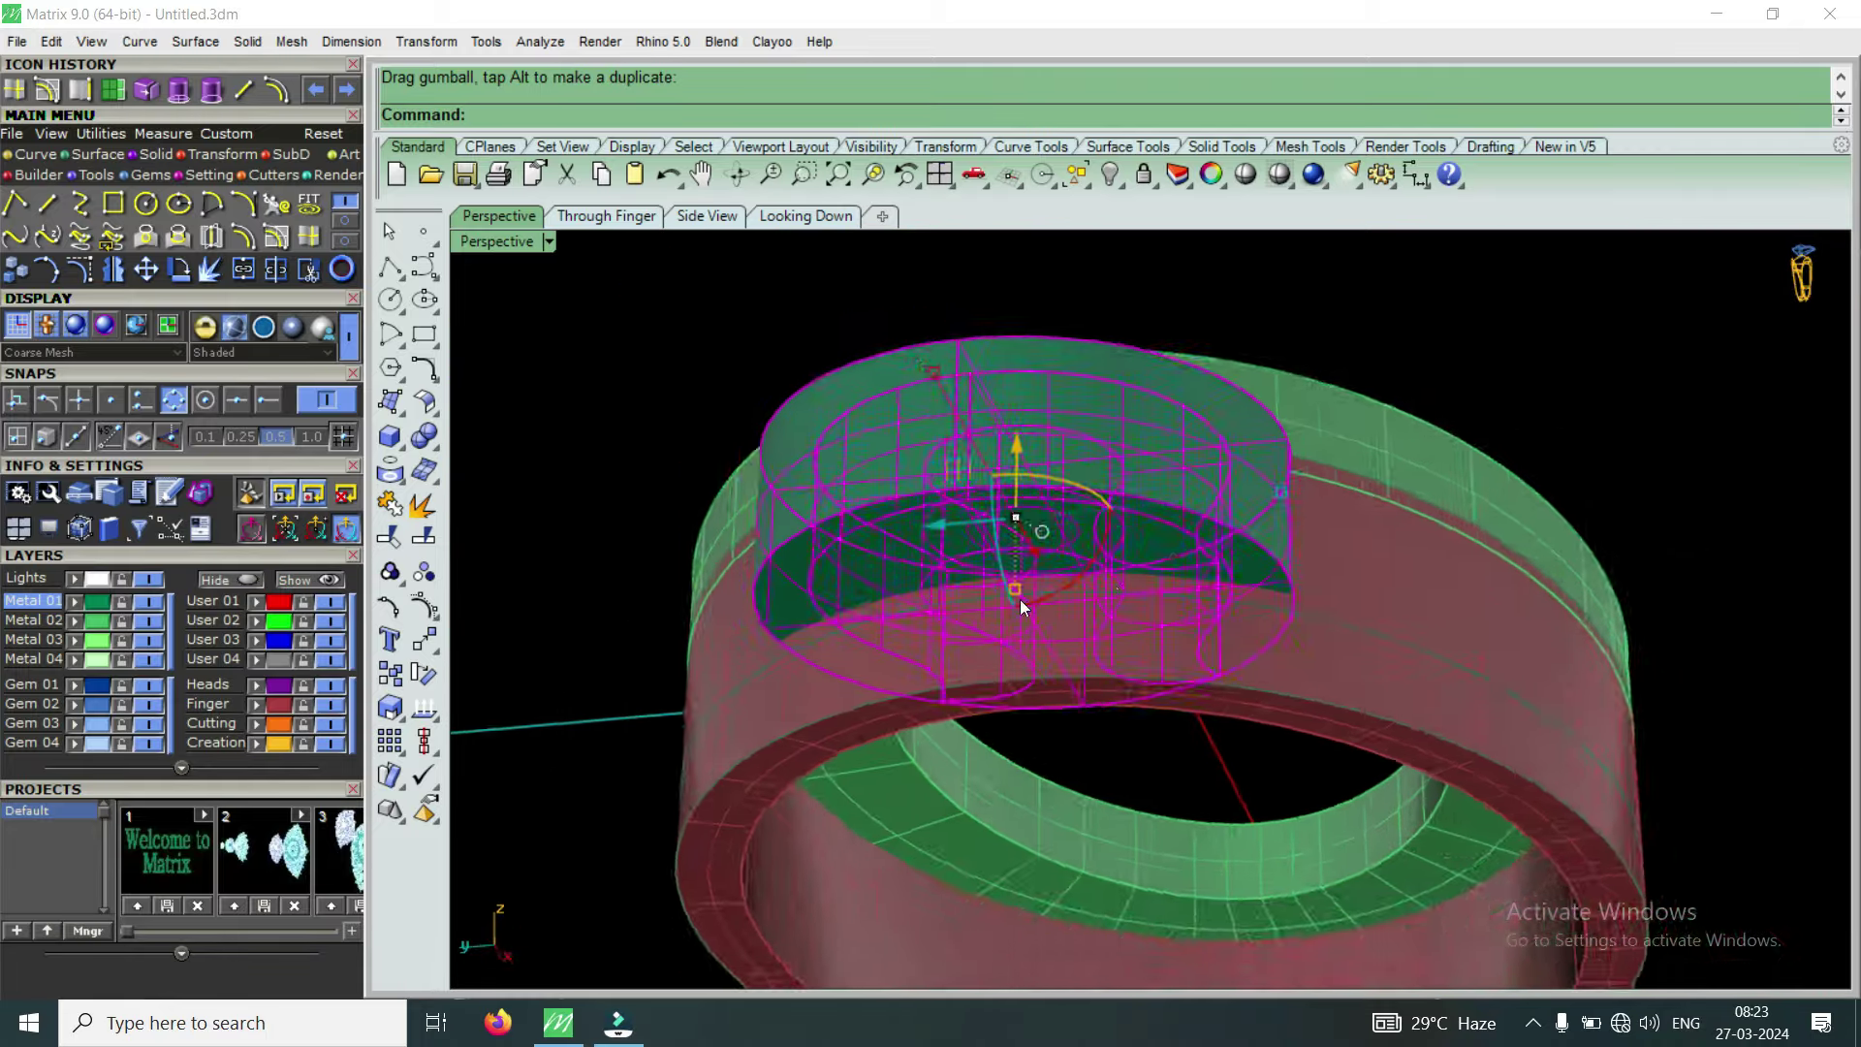
scroll(812, 650, up, 5)
scroll(950, 554, down, 5)
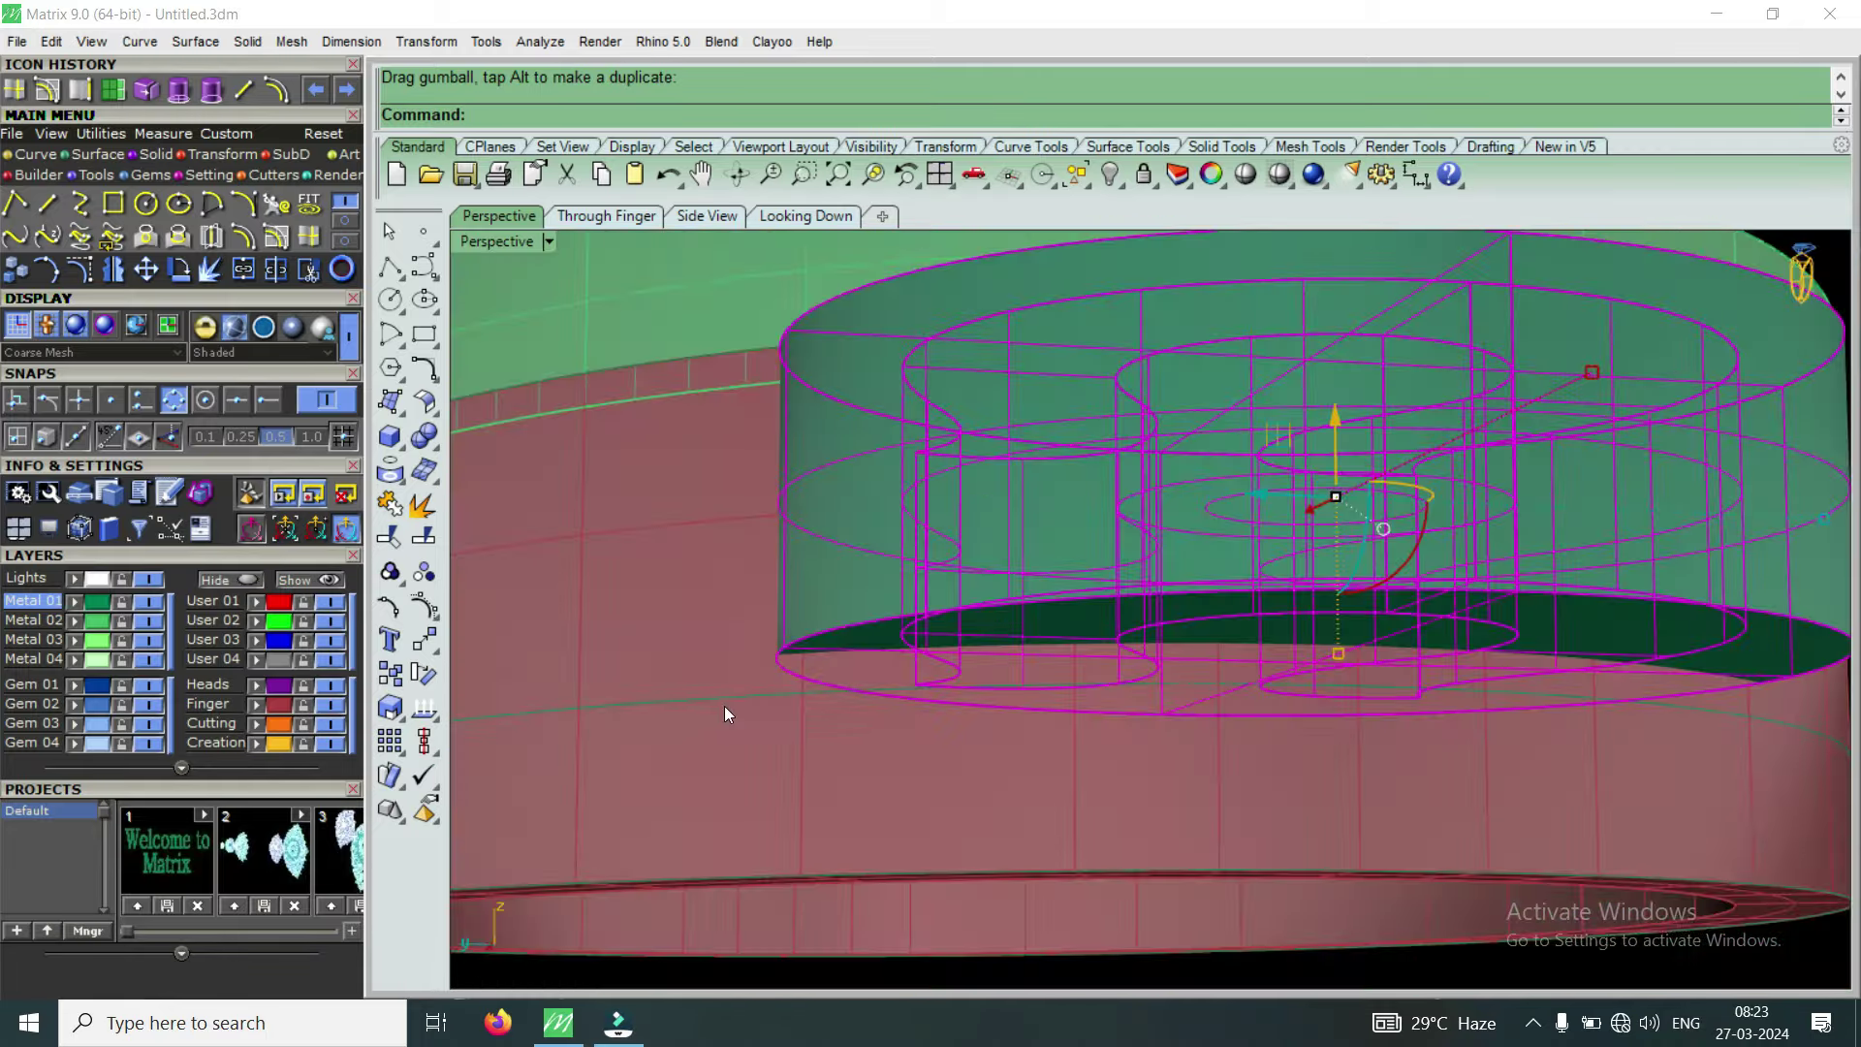
right_drag(790, 611, 796, 495)
scroll(796, 494, up, 3)
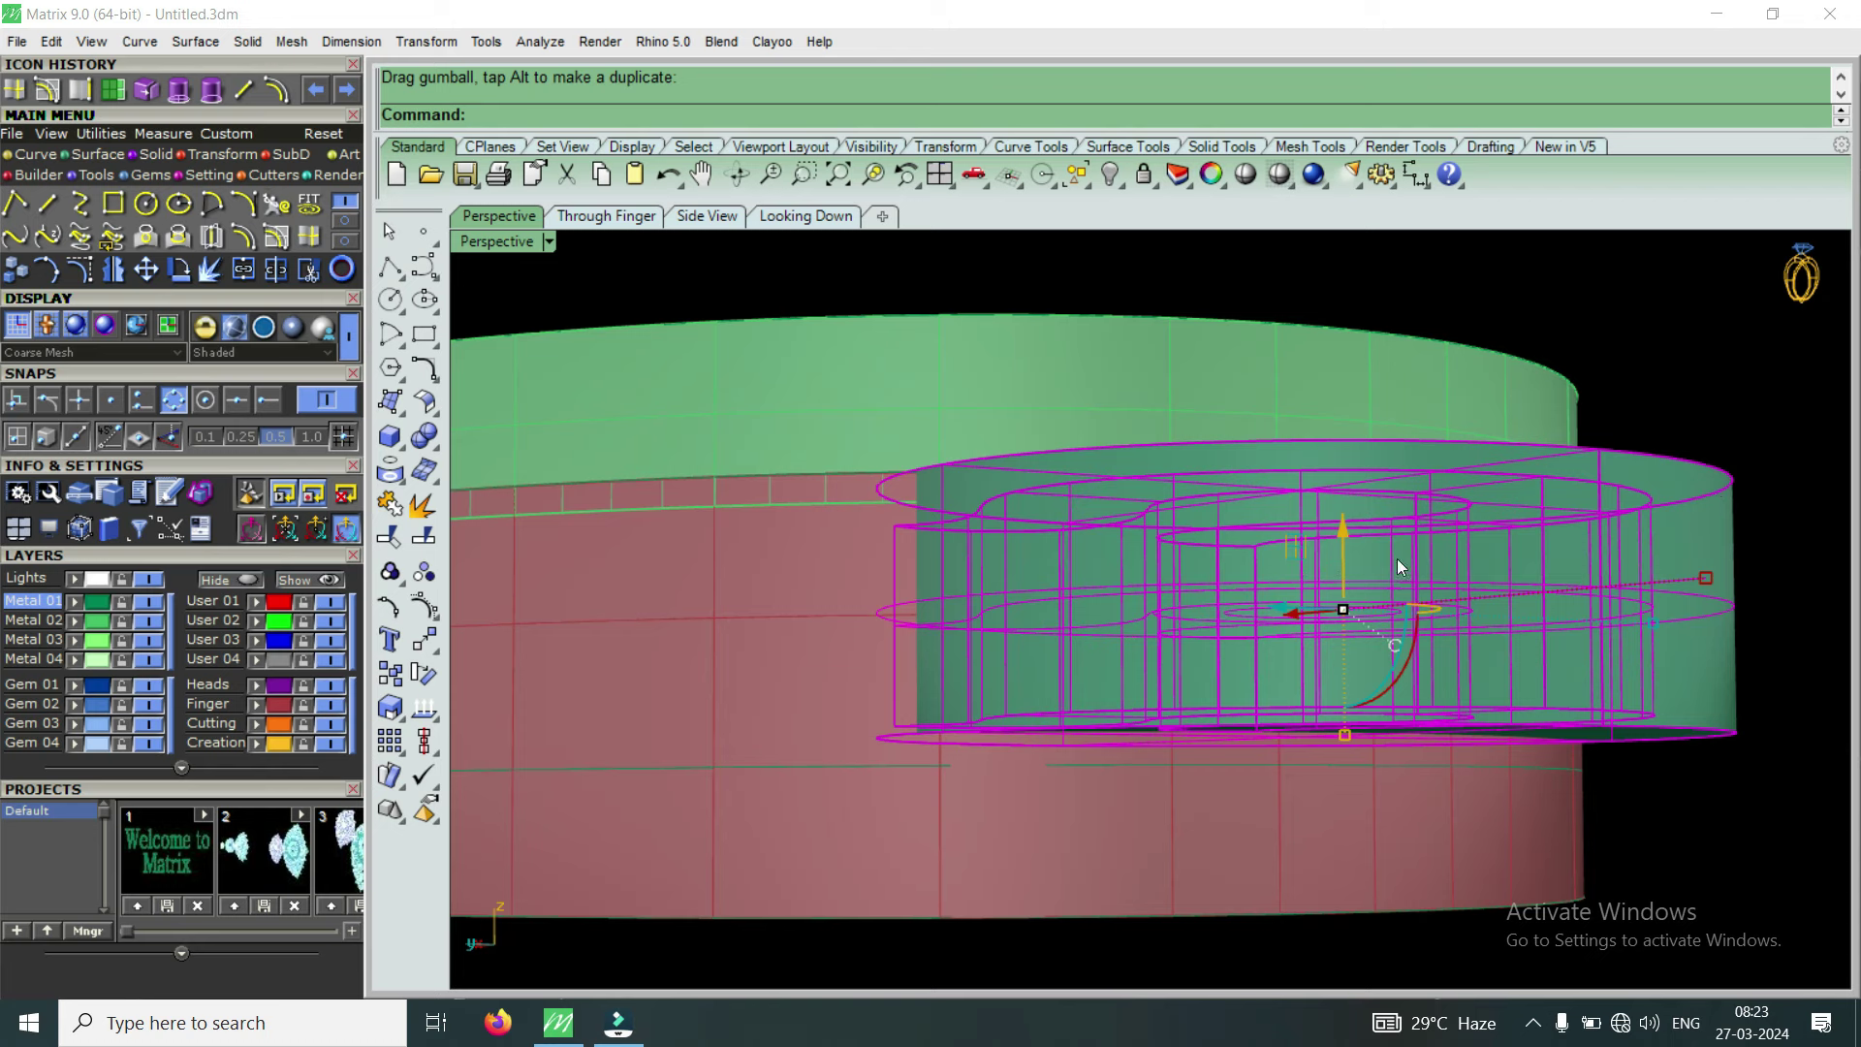
drag(1347, 530, 1331, 567)
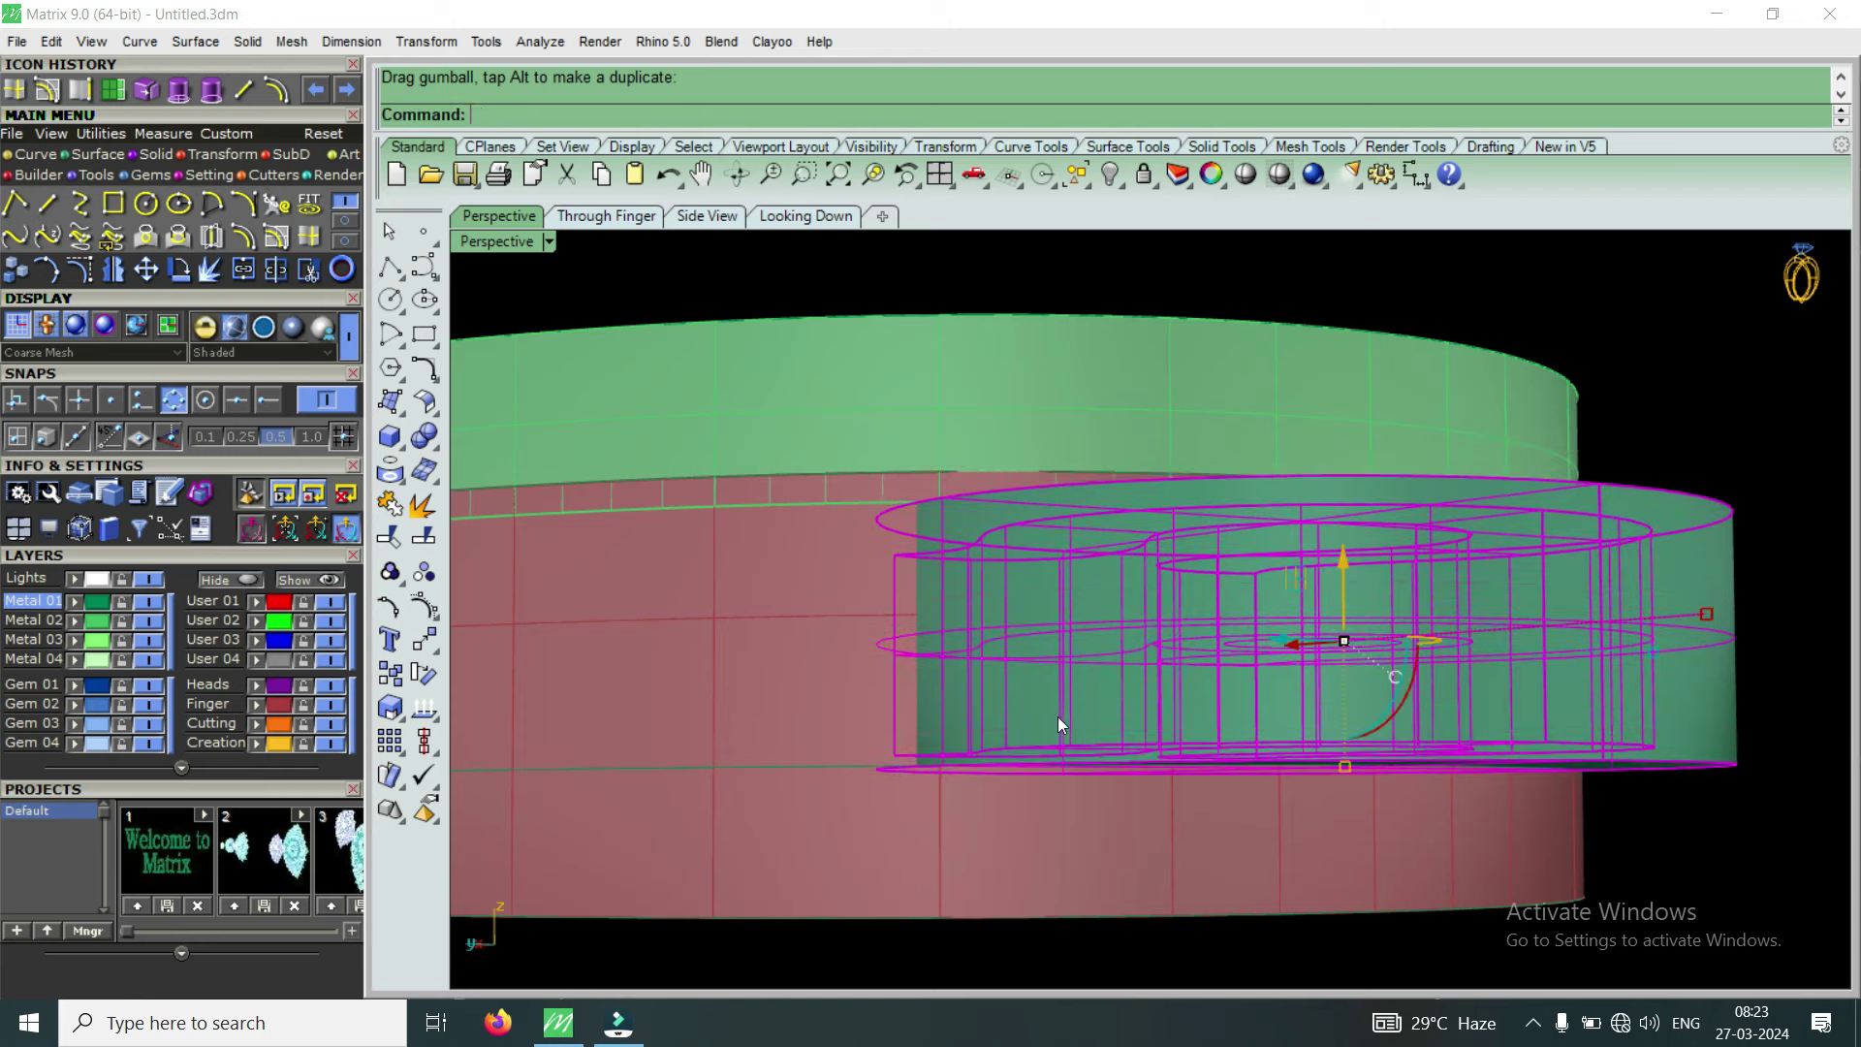
scroll(936, 754, up, 3)
scroll(939, 759, up, 2)
scroll(938, 757, down, 5)
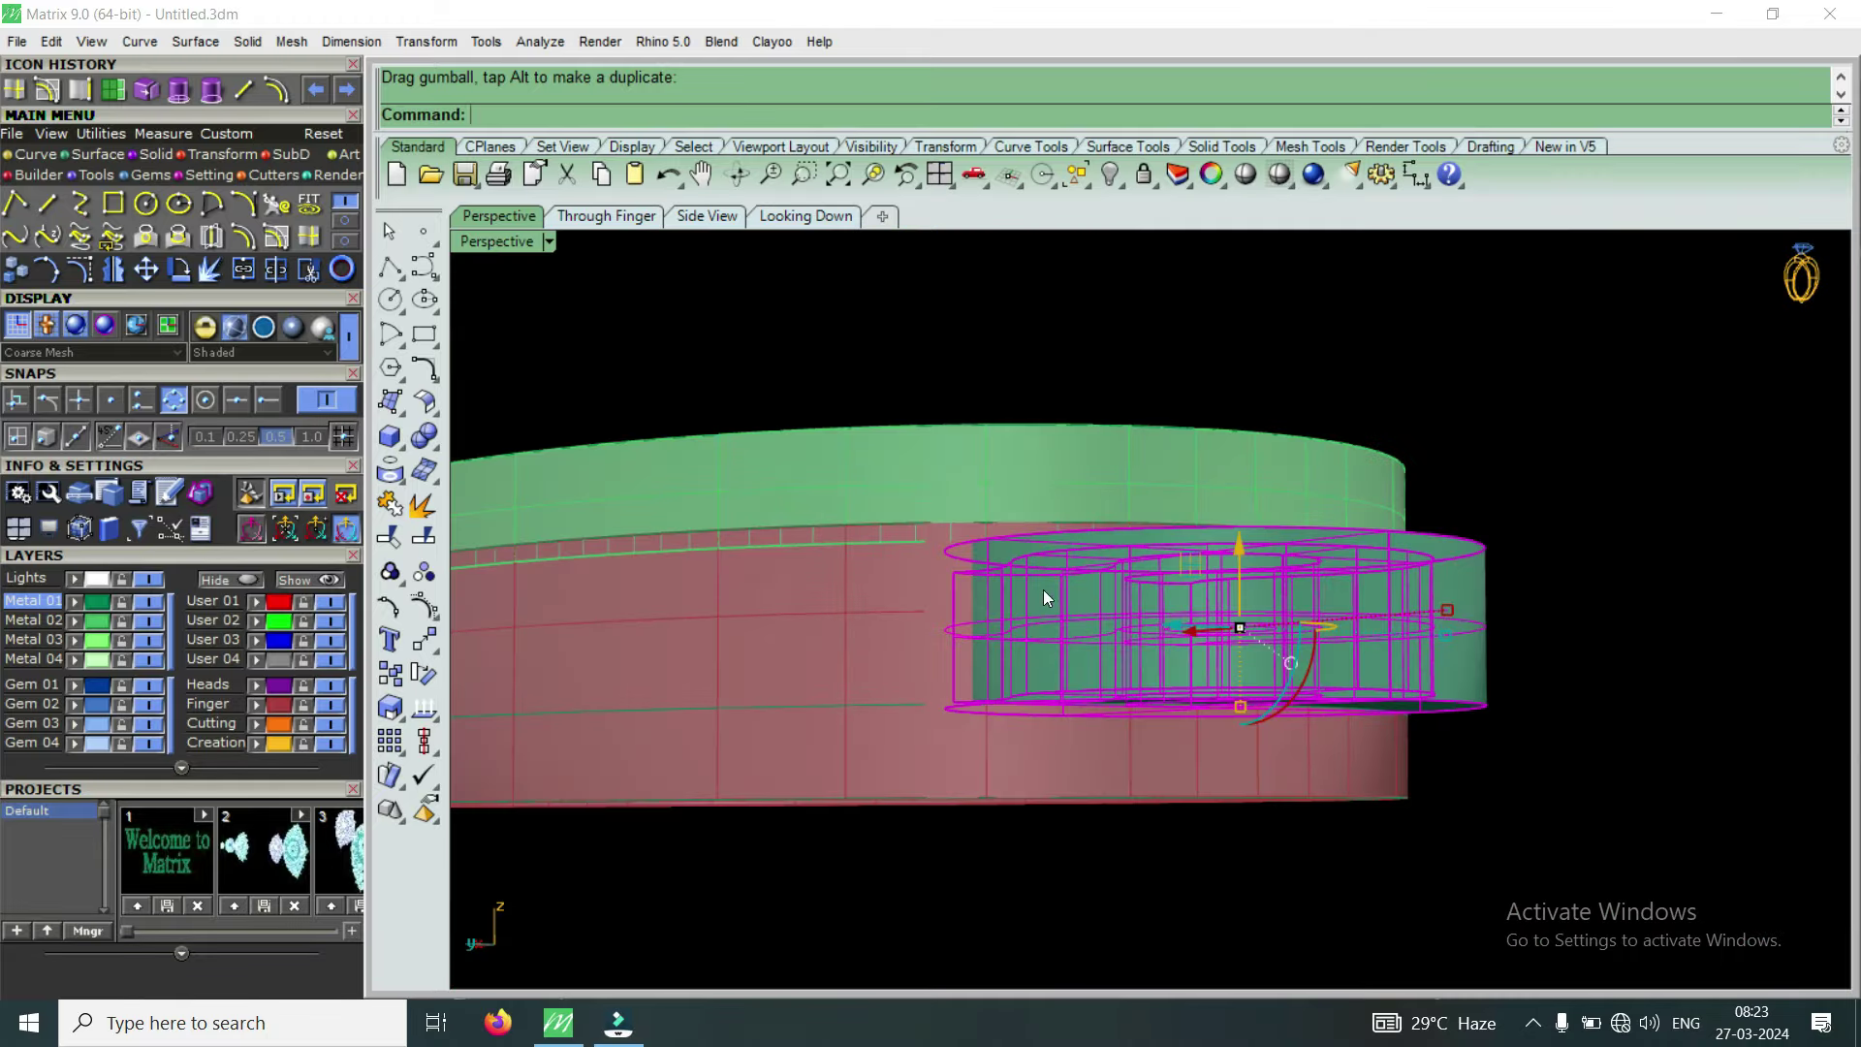
scroll(1043, 588, down, 2)
Boolean-difference the cylinder out of the ring band
key(Escape)
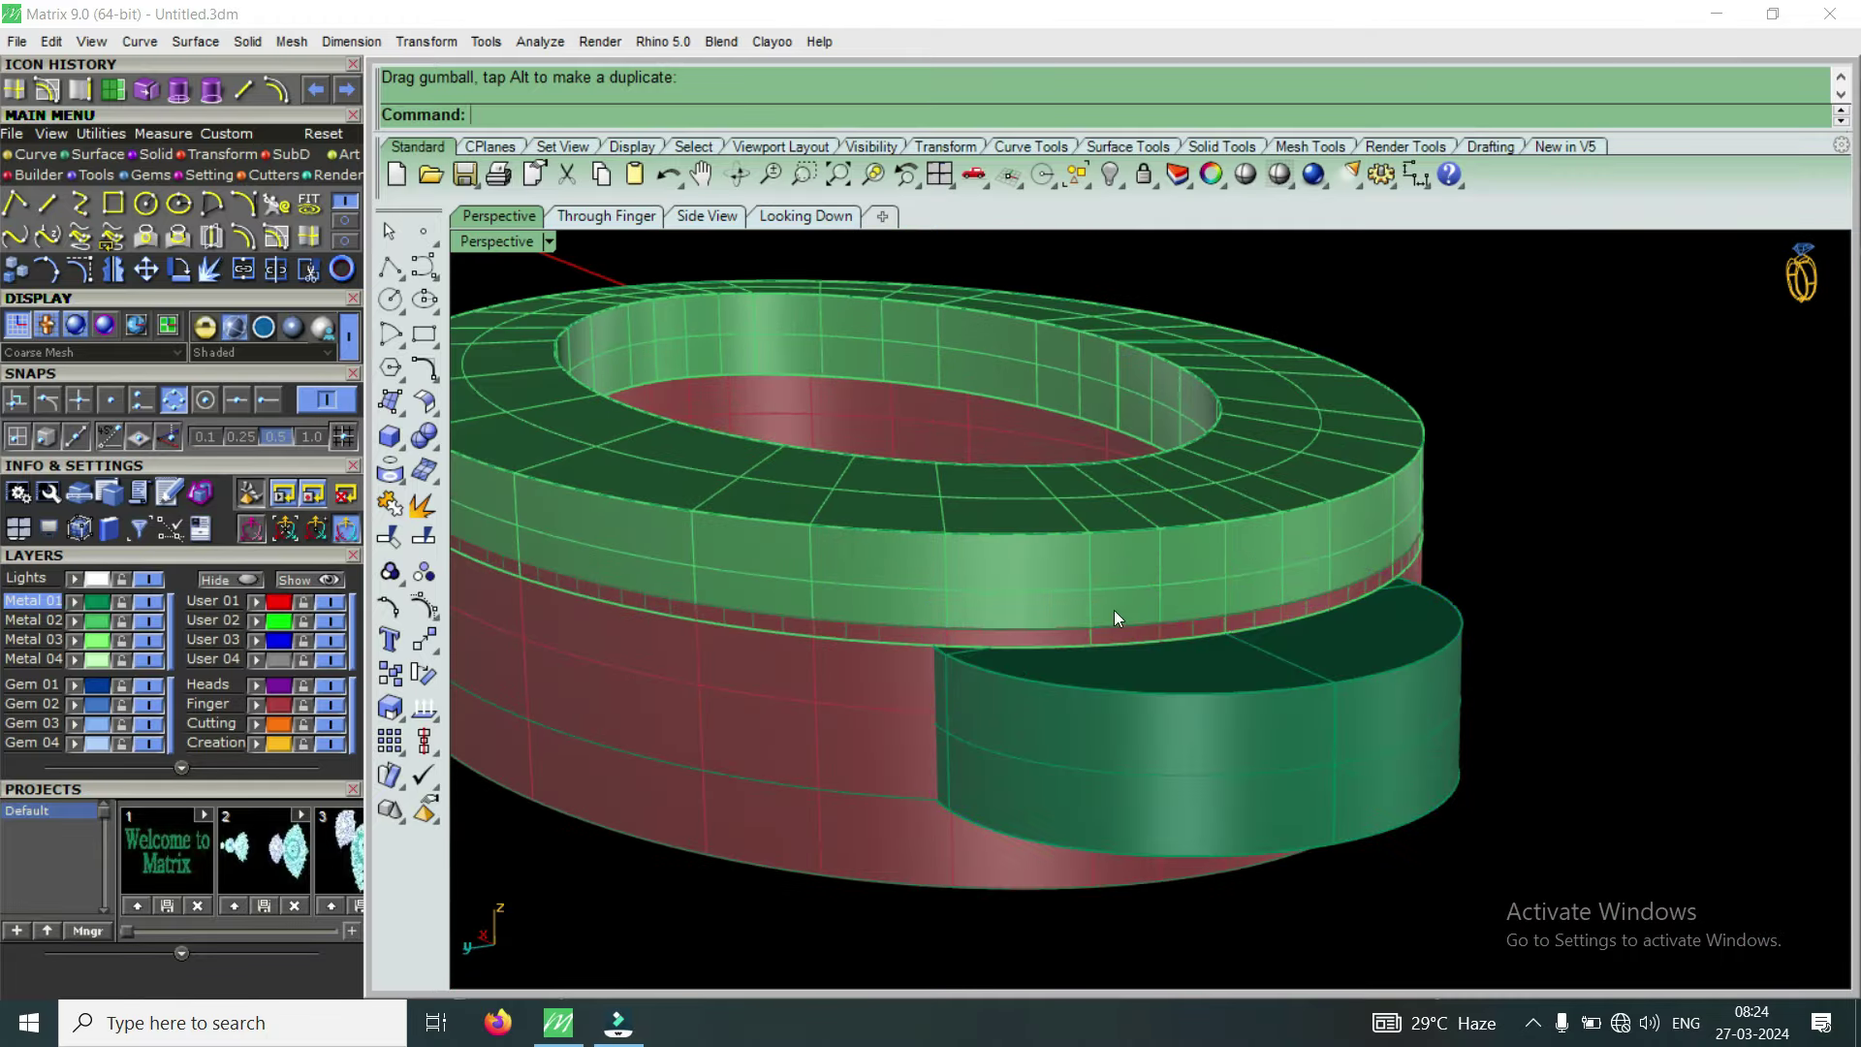
right_drag(1114, 610, 1000, 706)
scroll(999, 705, up, 2)
scroll(1000, 706, down, 2)
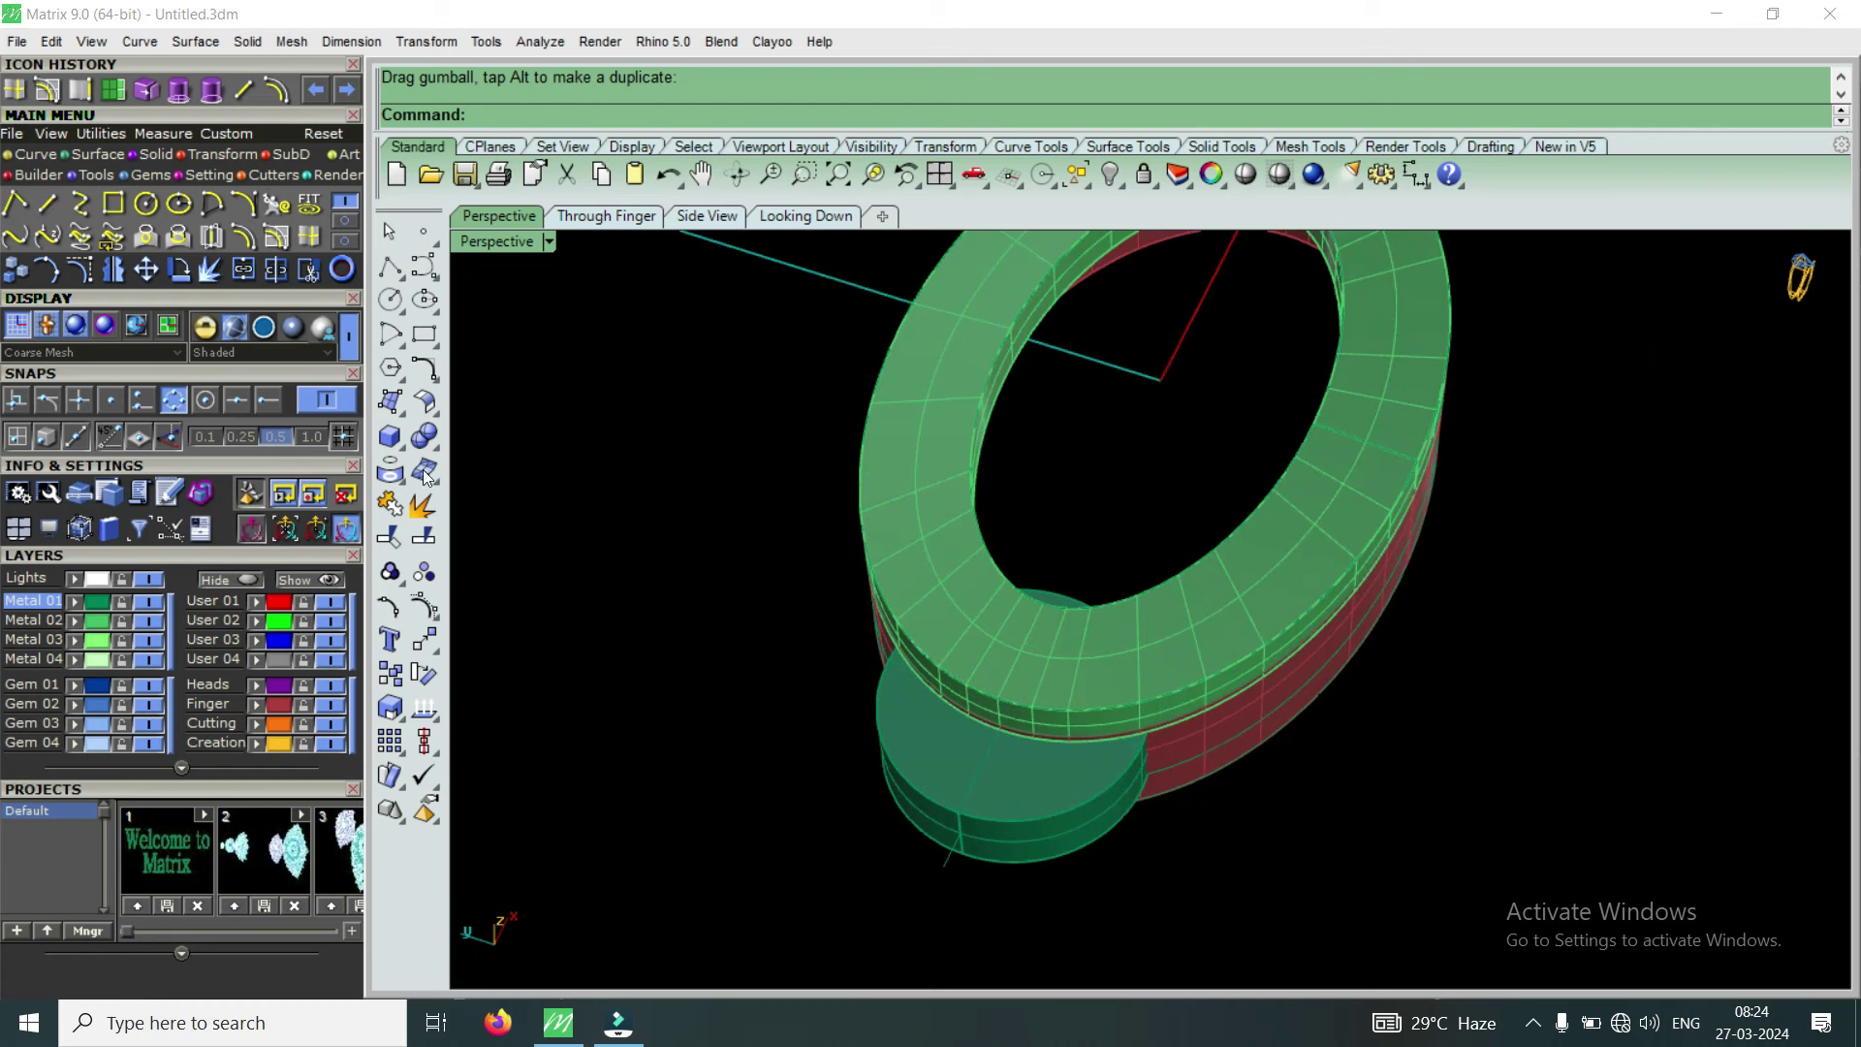
click(155, 155)
click(49, 204)
scroll(1059, 710, up, 2)
click(1180, 757)
key(Return)
click(1040, 857)
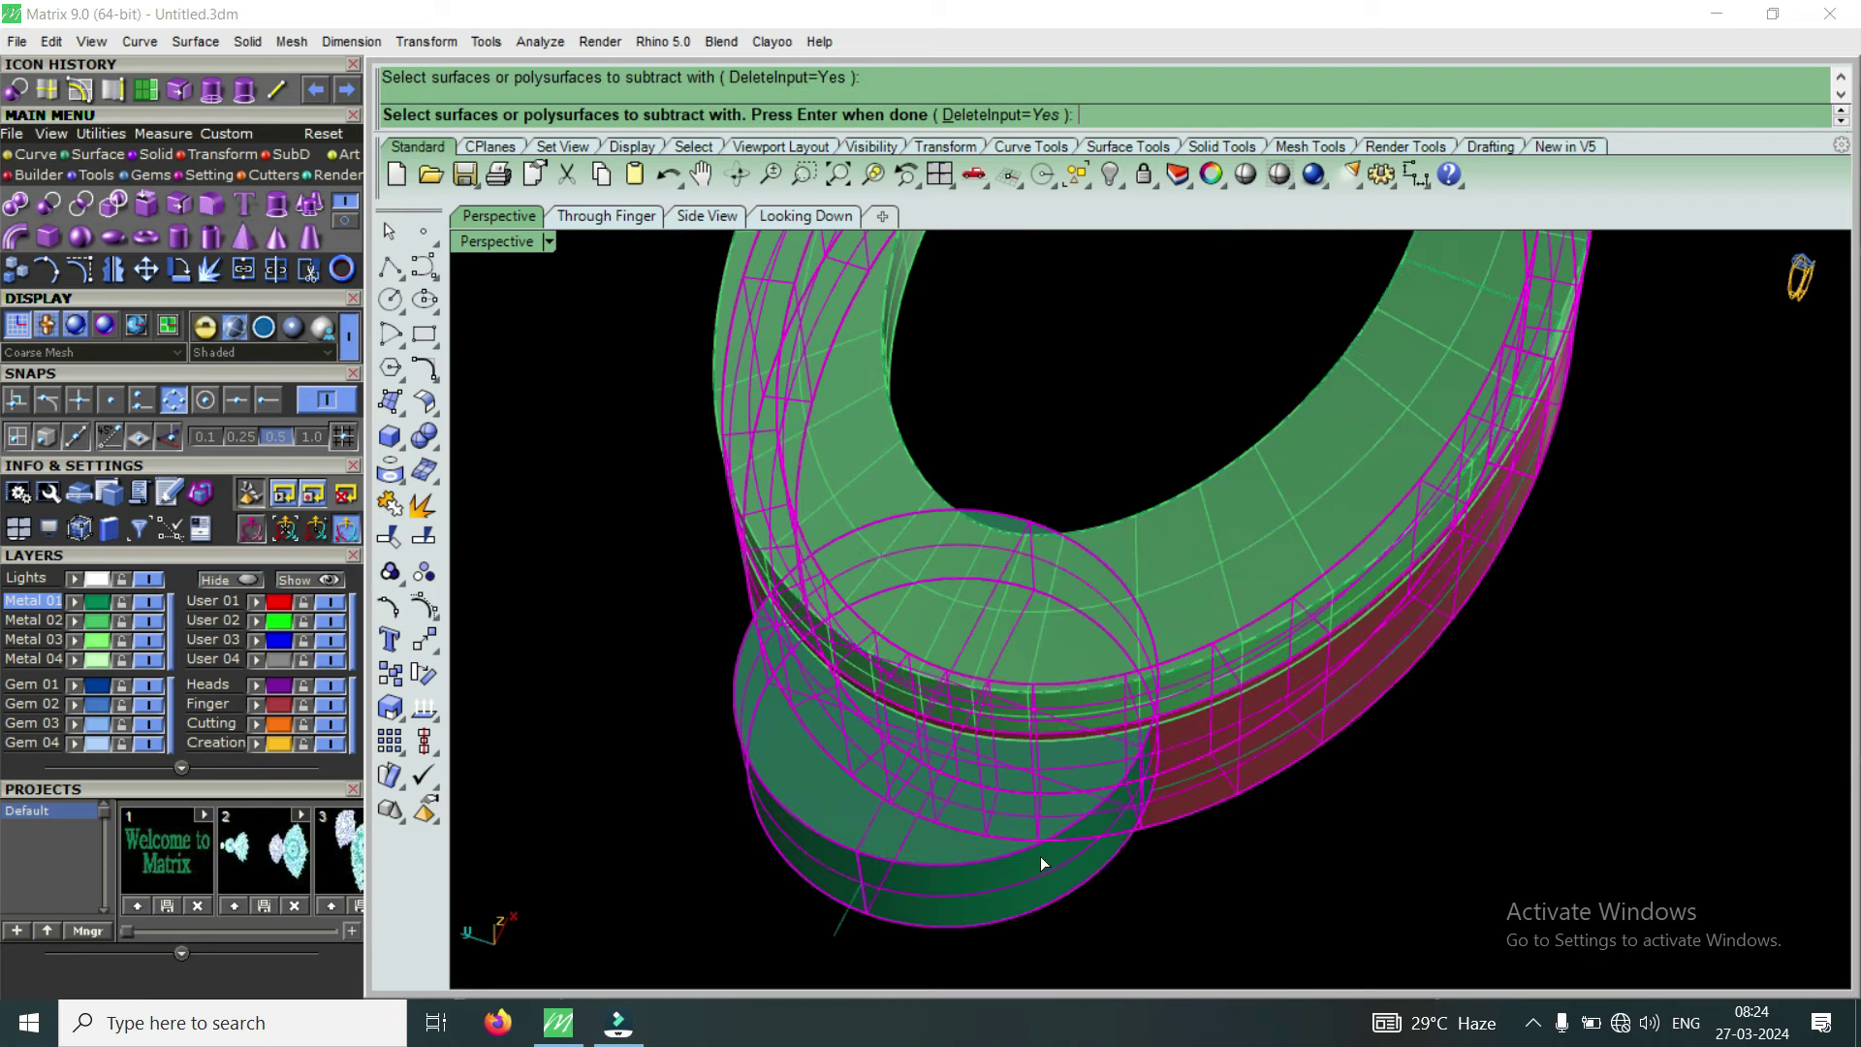
key(Return)
Inspect the new notch in the ring from side and top views, then select the small centre circle
mouse_move(1040, 857)
right_down()
mouse_move(1048, 628)
mouse_move(1267, 624)
mouse_move(936, 658)
right_up()
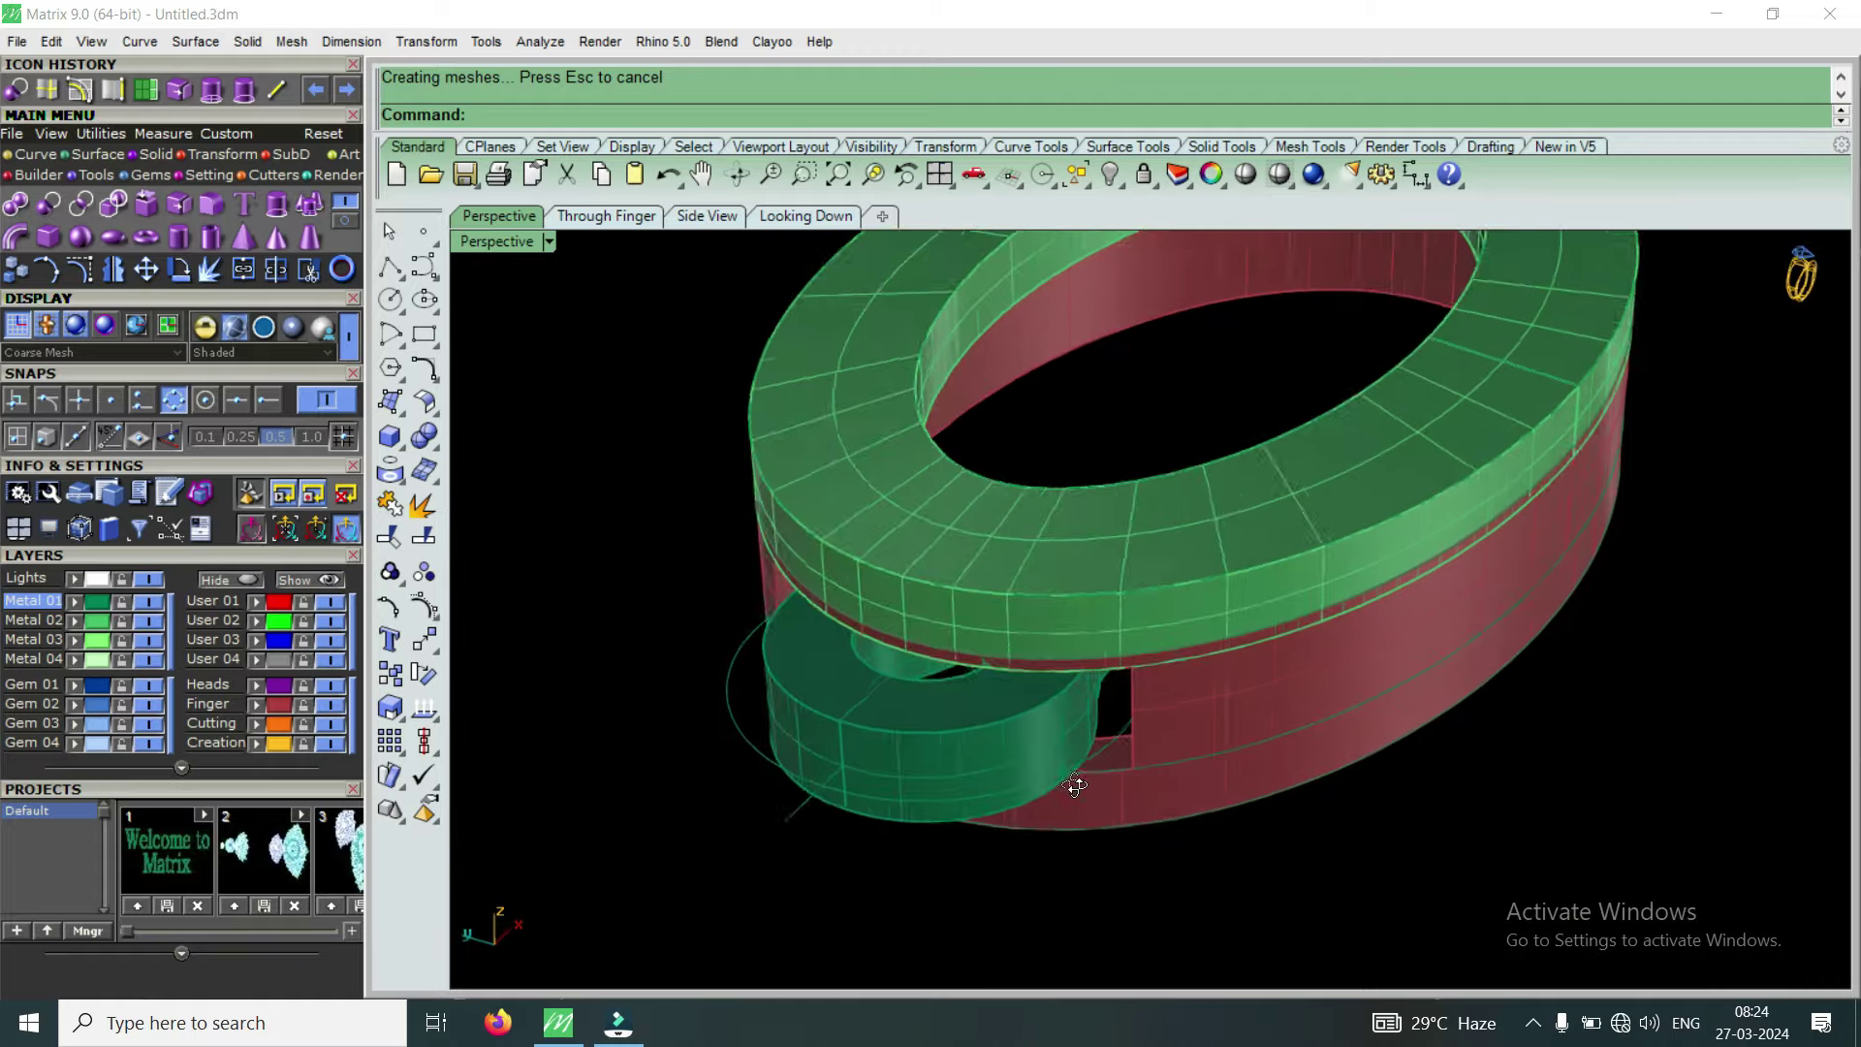
scroll(936, 659, up, 3)
scroll(1118, 577, up, 2)
scroll(1118, 577, down, 3)
right_drag(1176, 781, 1296, 566)
mouse_move(1011, 551)
right_down()
mouse_move(969, 639)
mouse_move(947, 557)
right_up()
scroll(900, 566, up, 2)
scroll(885, 555, up, 2)
click(882, 555)
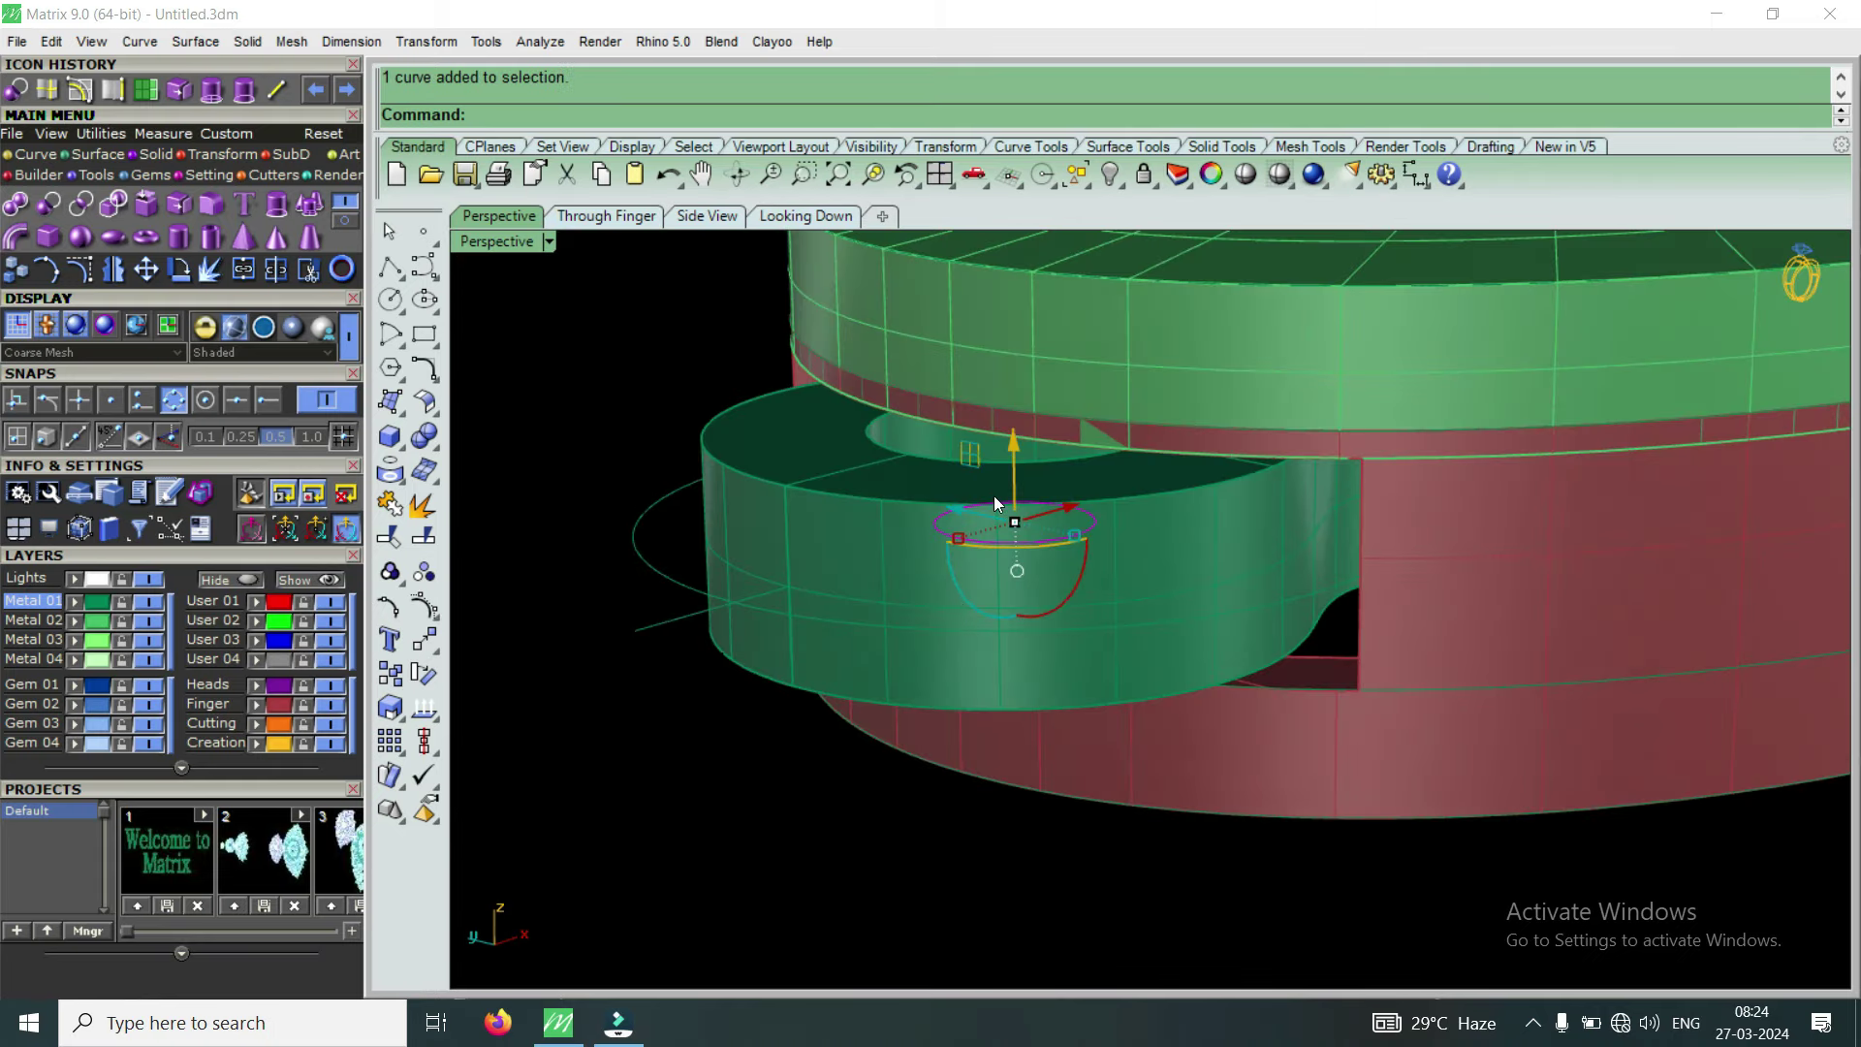
Extrude the small centre circle both ways into a narrow pin and nudge it vertically
click(243, 98)
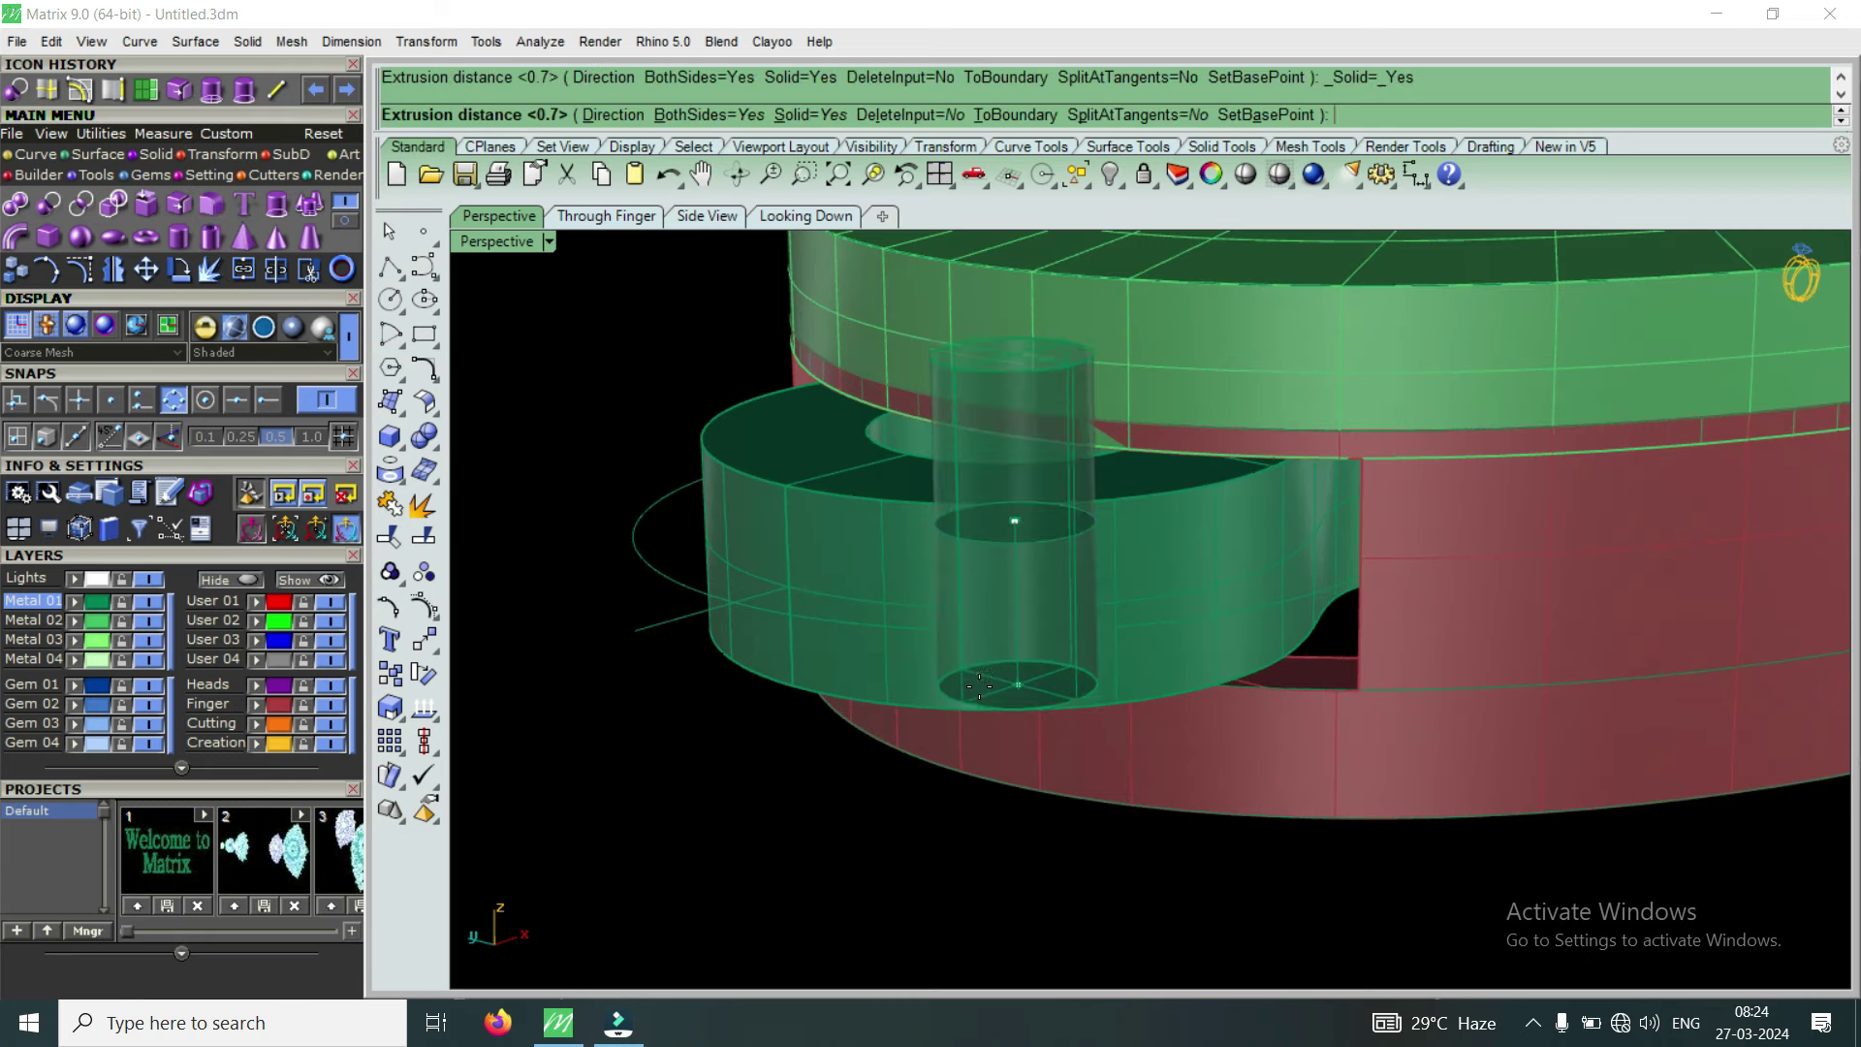
click(977, 696)
right_drag(956, 609, 1082, 770)
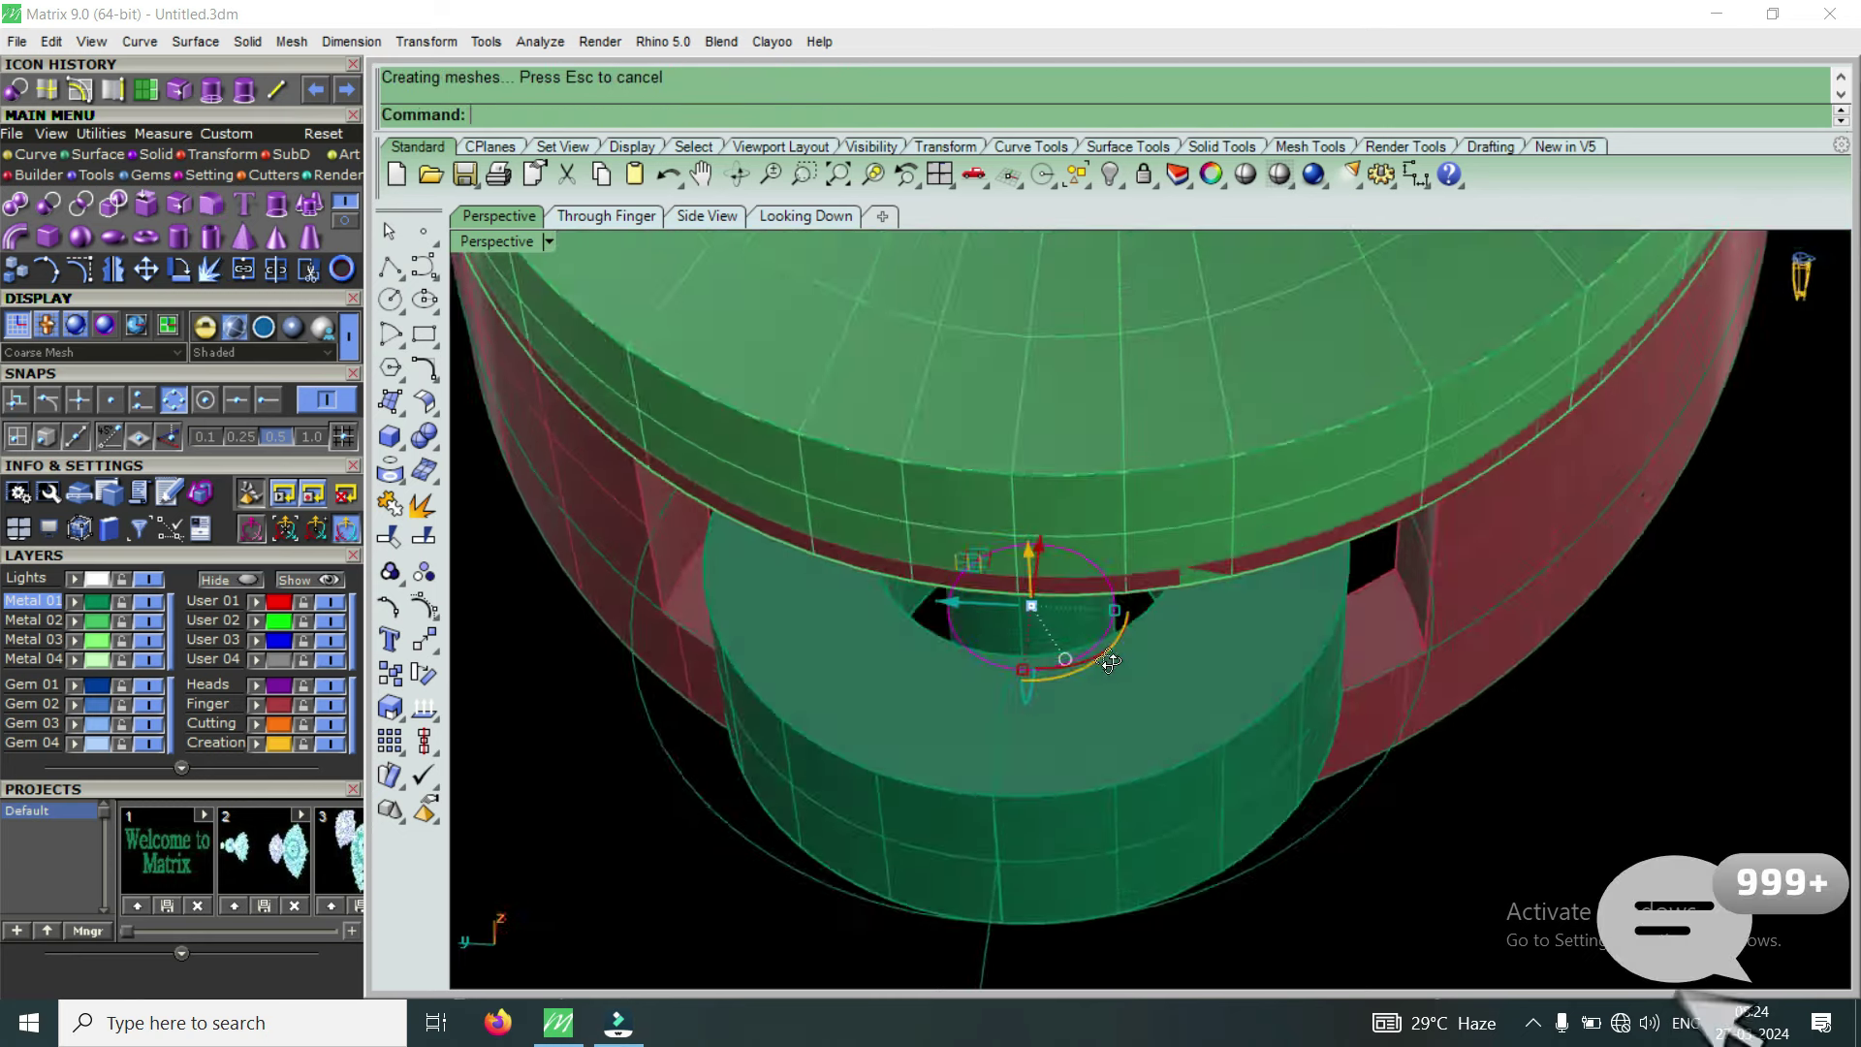
scroll(999, 723, up, 5)
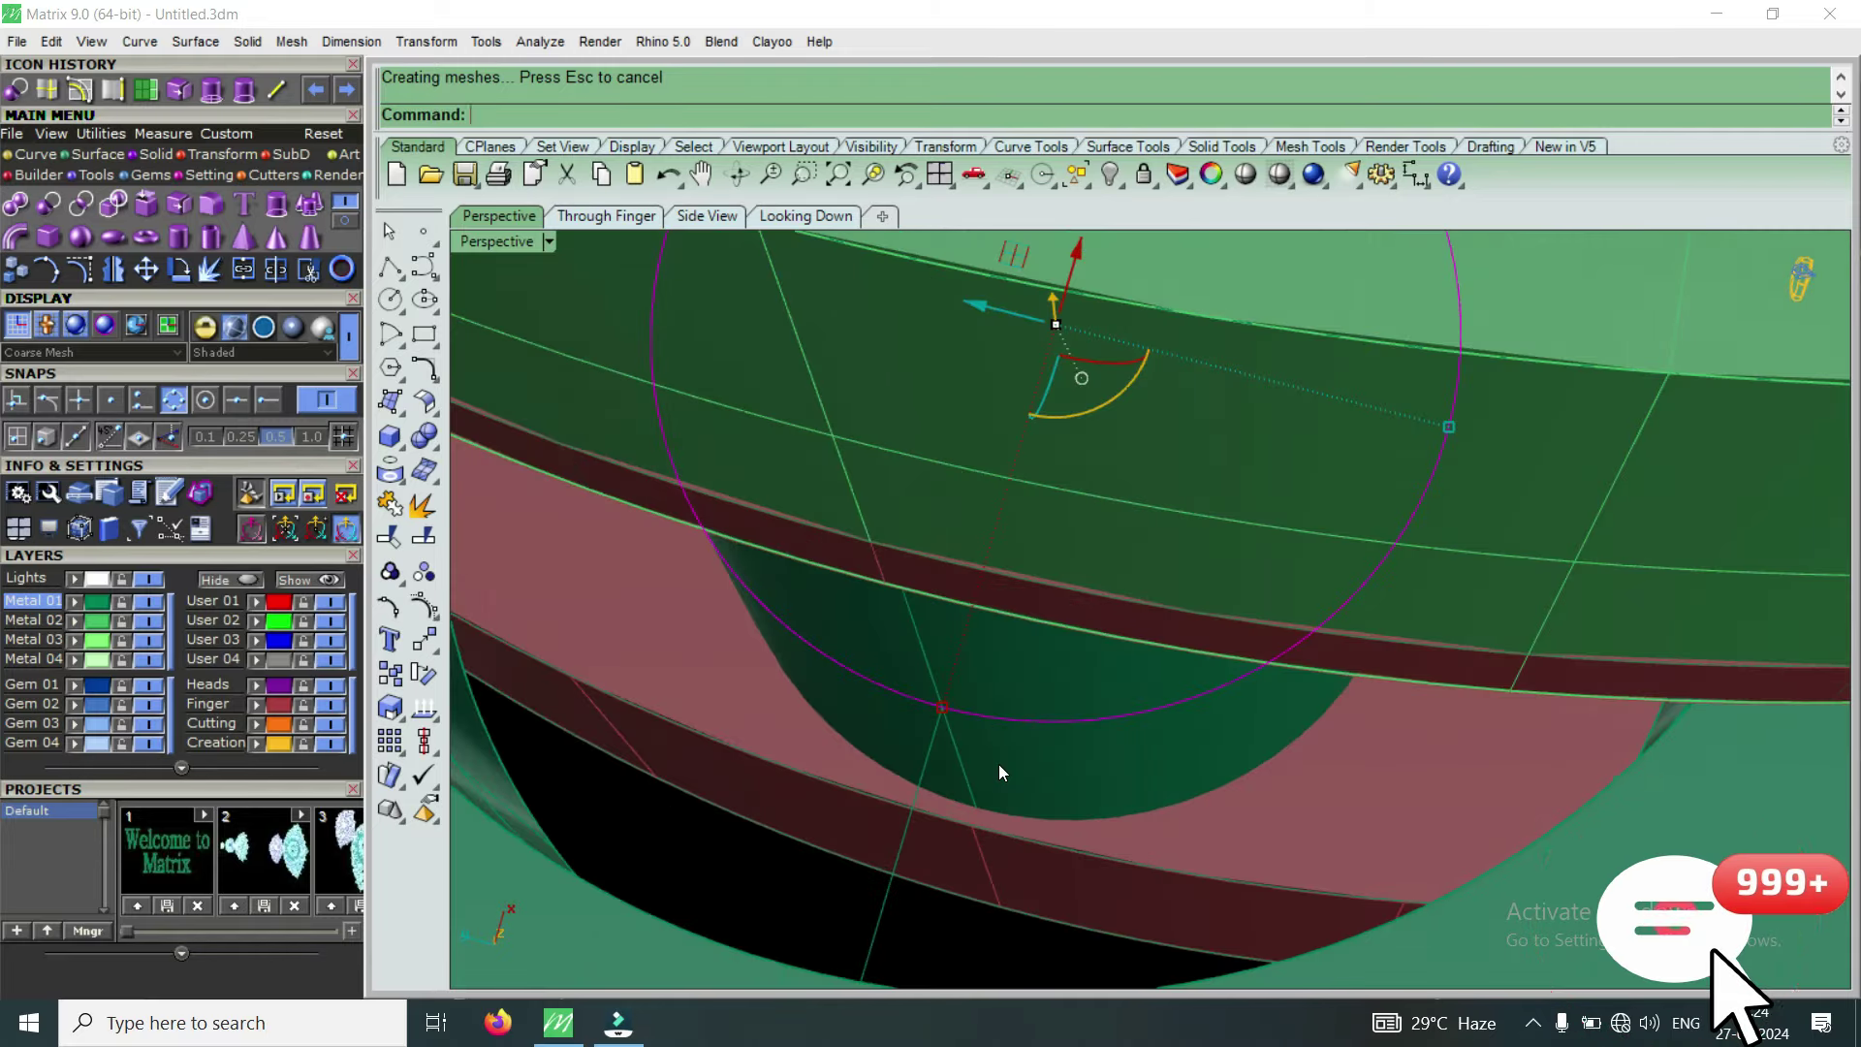
mouse_move(1001, 699)
right_down()
mouse_move(981, 722)
mouse_move(1022, 699)
mouse_move(1014, 749)
mouse_move(982, 618)
mouse_move(990, 479)
right_up()
click(1015, 758)
drag(974, 472, 960, 486)
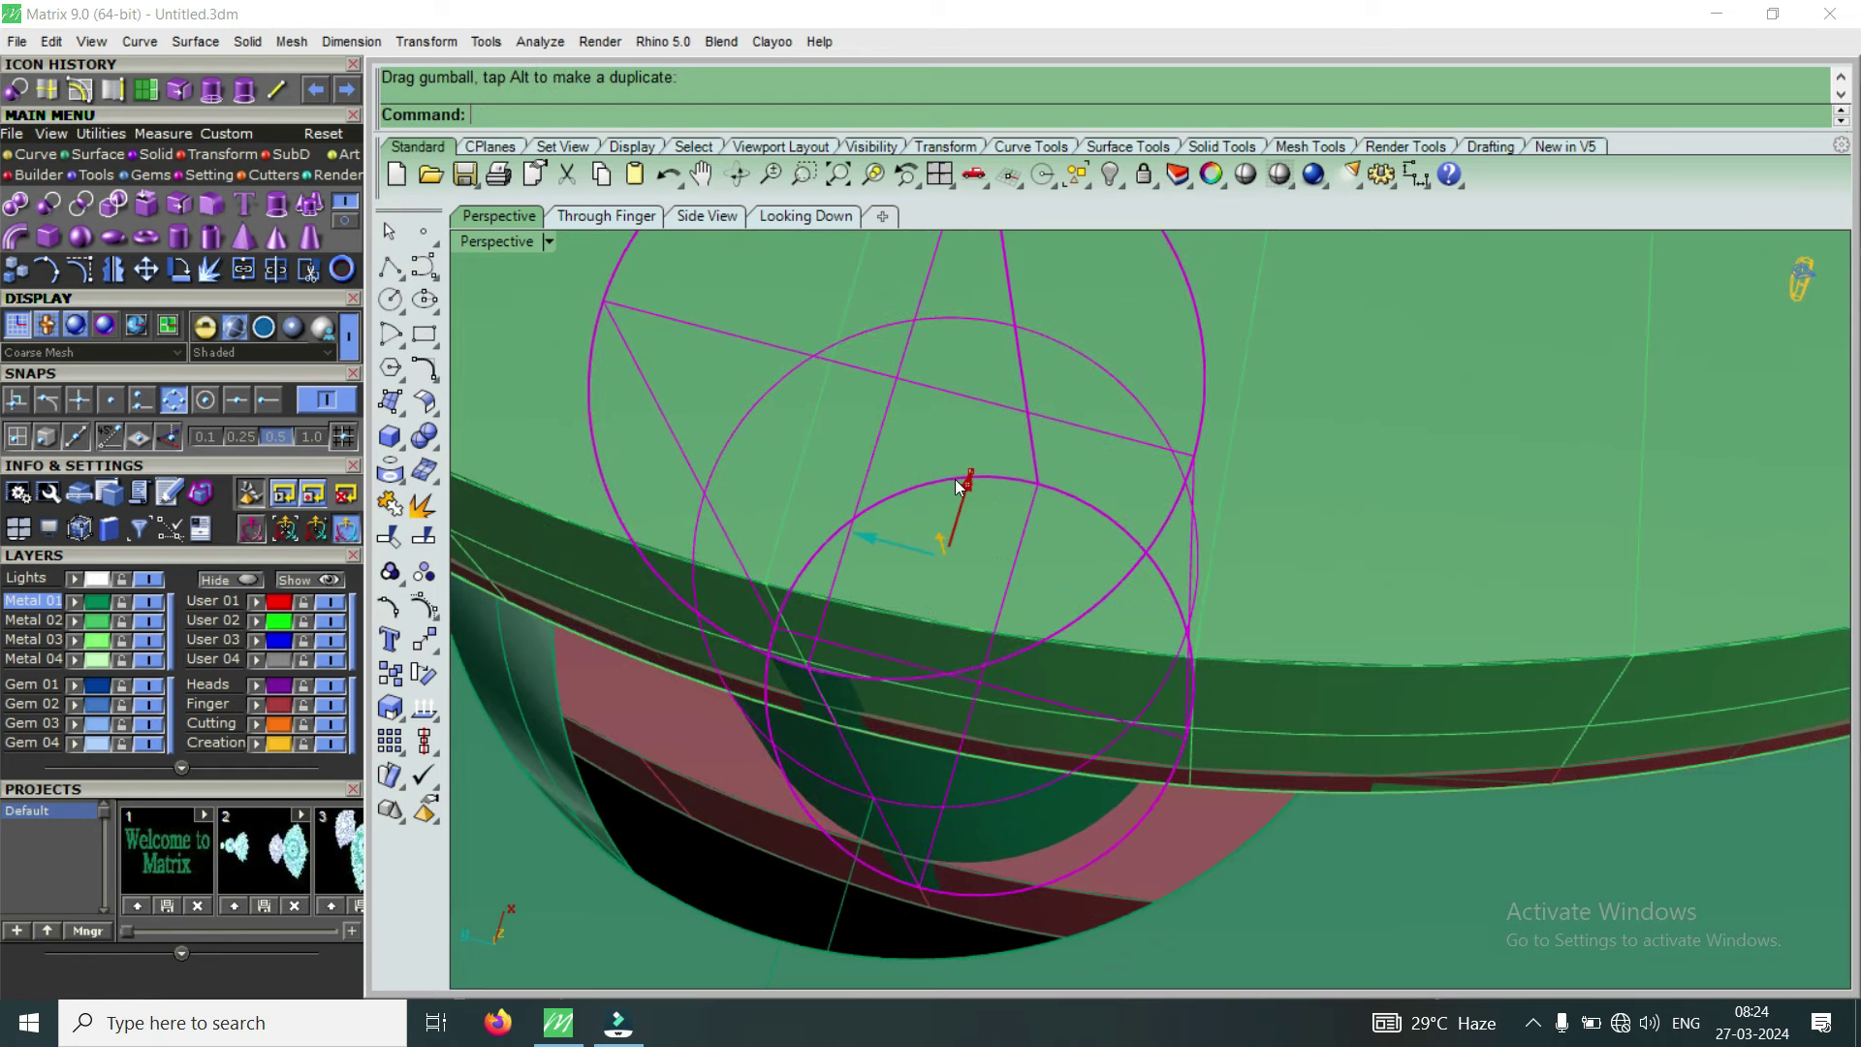
scroll(860, 629, down, 5)
scroll(1010, 759, down, 5)
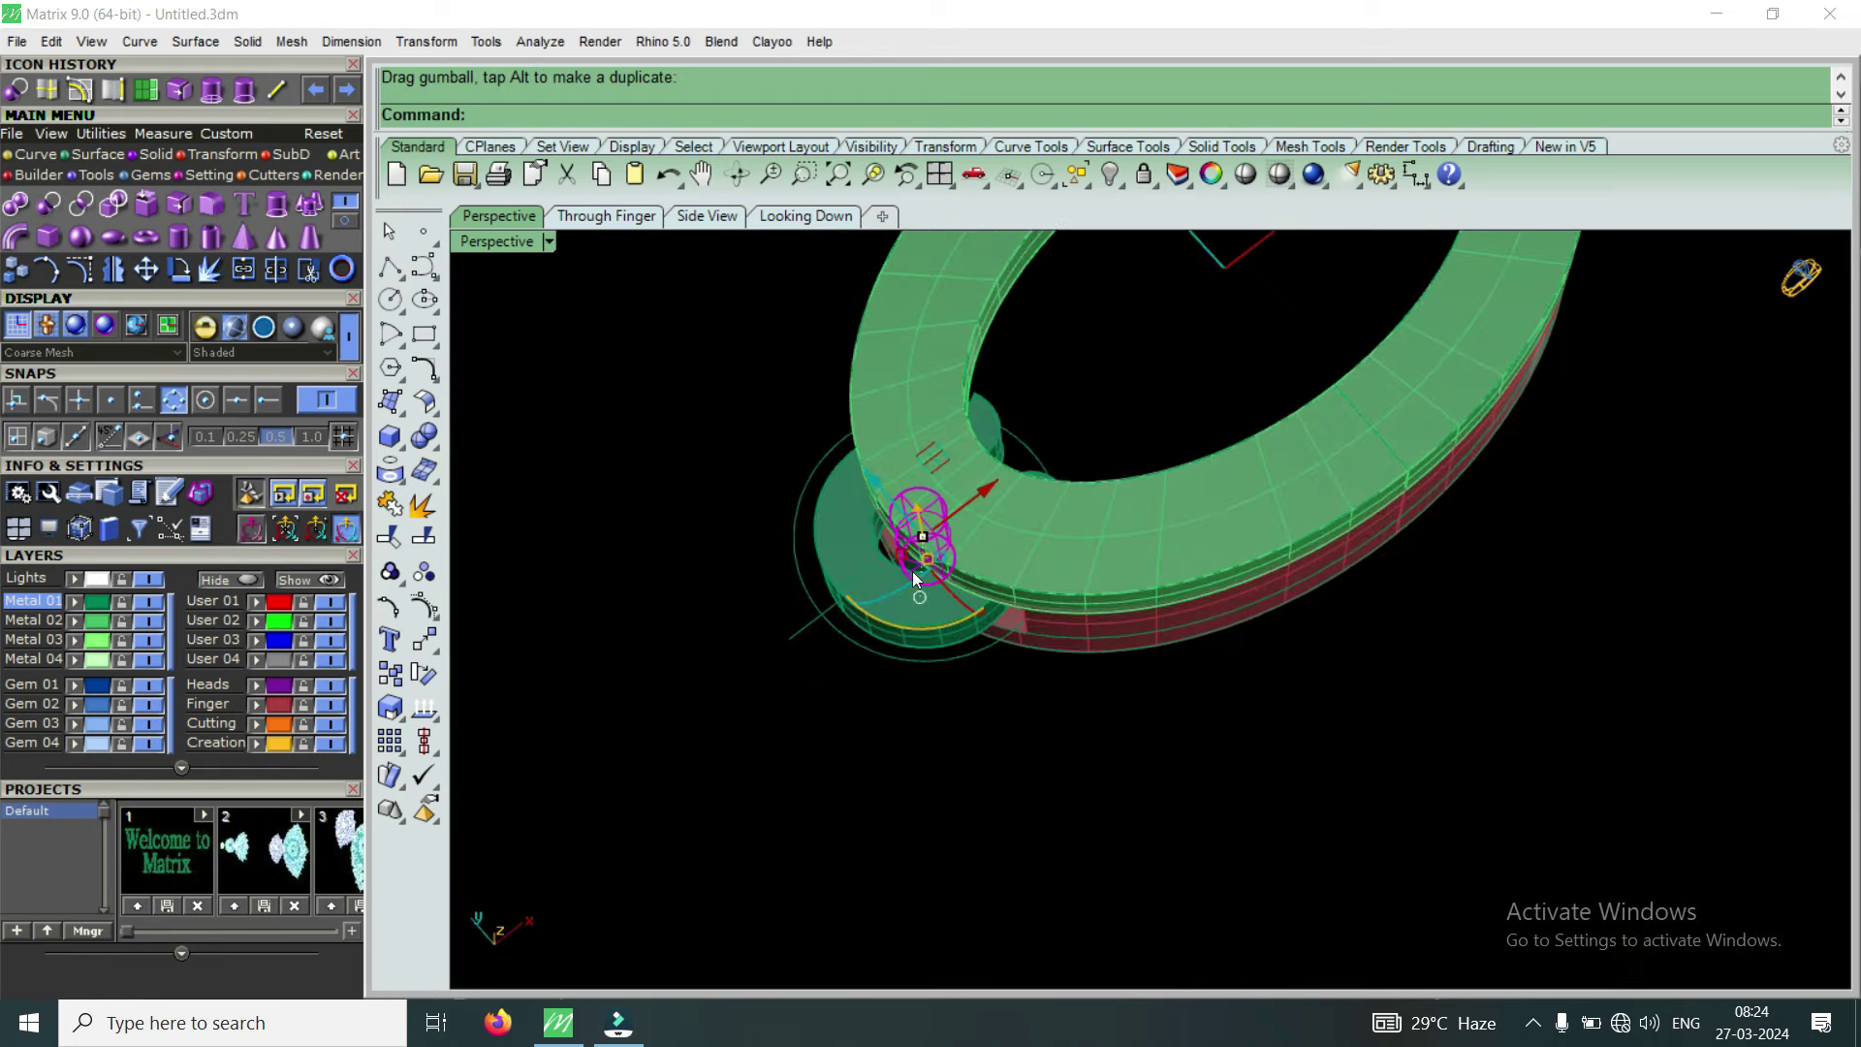
scroll(912, 577, up, 3)
Move the S-shaped scroll head right along X toward the band's far end
scroll(863, 755, up, 2)
click(860, 748)
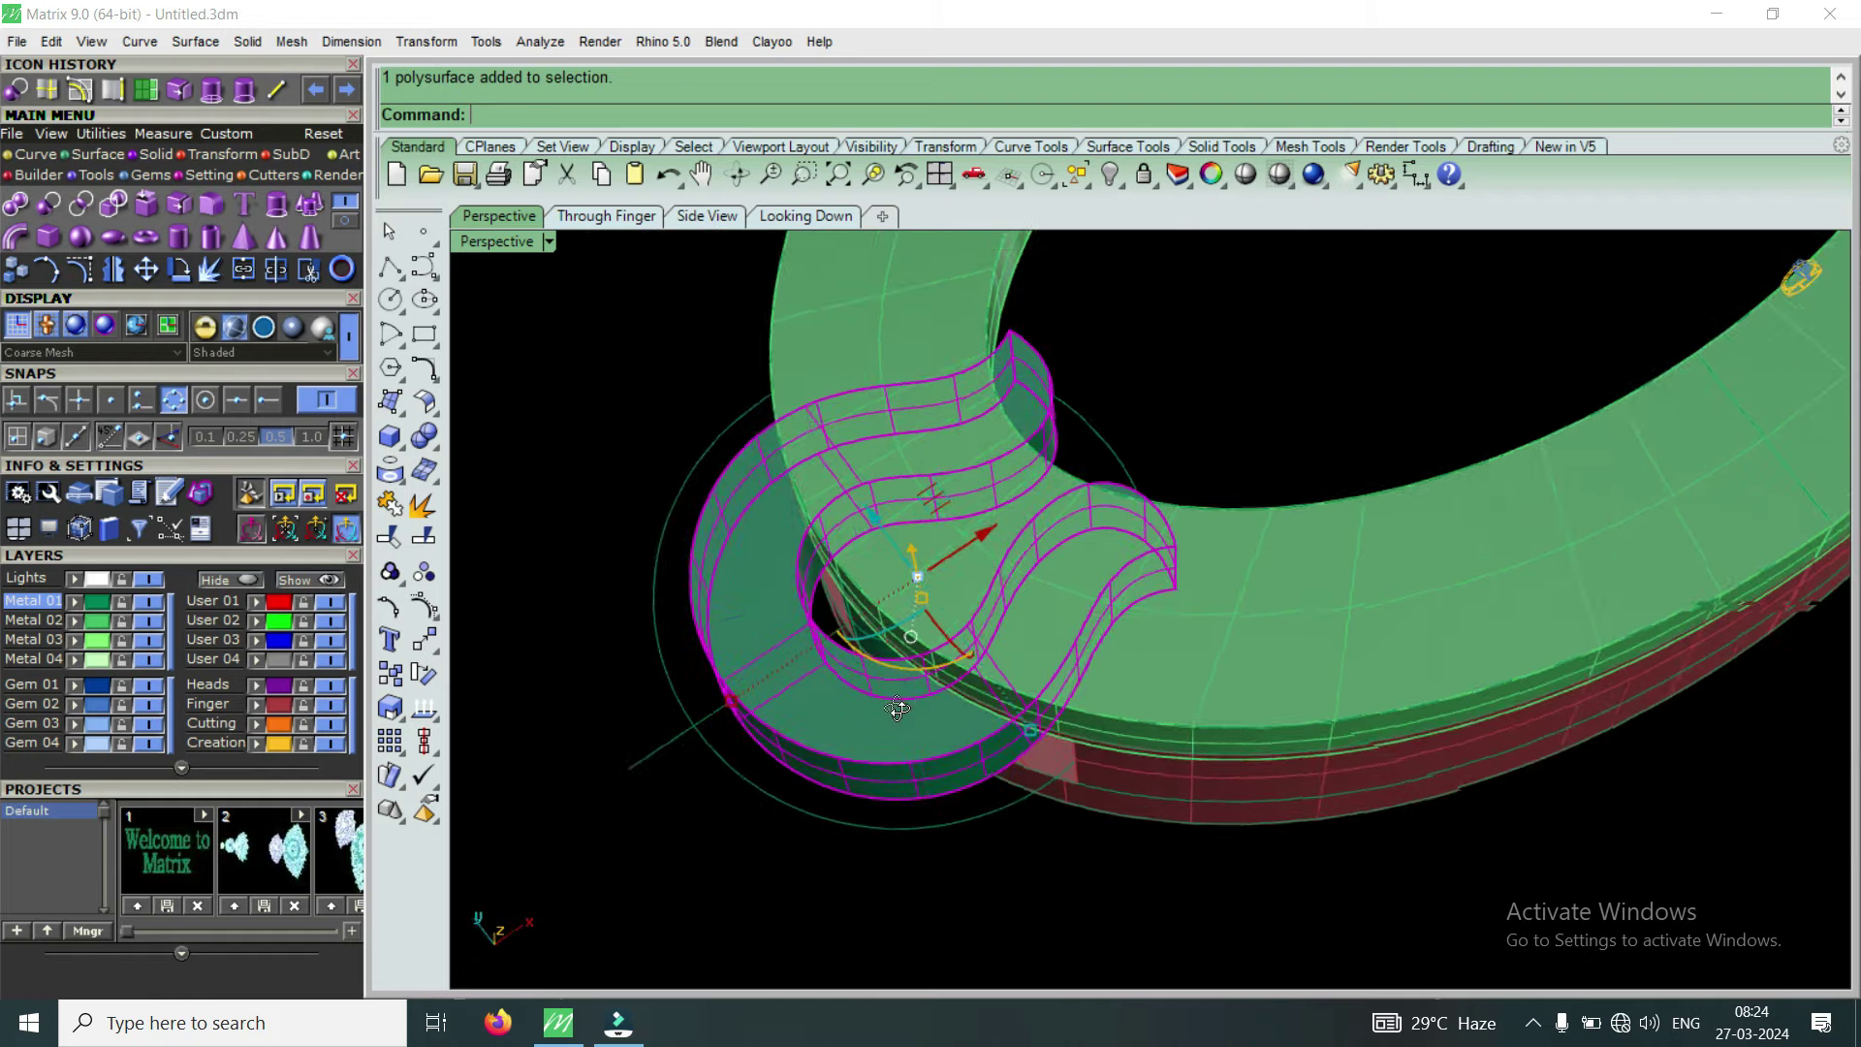
scroll(898, 710, down, 3)
scroll(787, 711, down, 3)
drag(880, 603, 1247, 524)
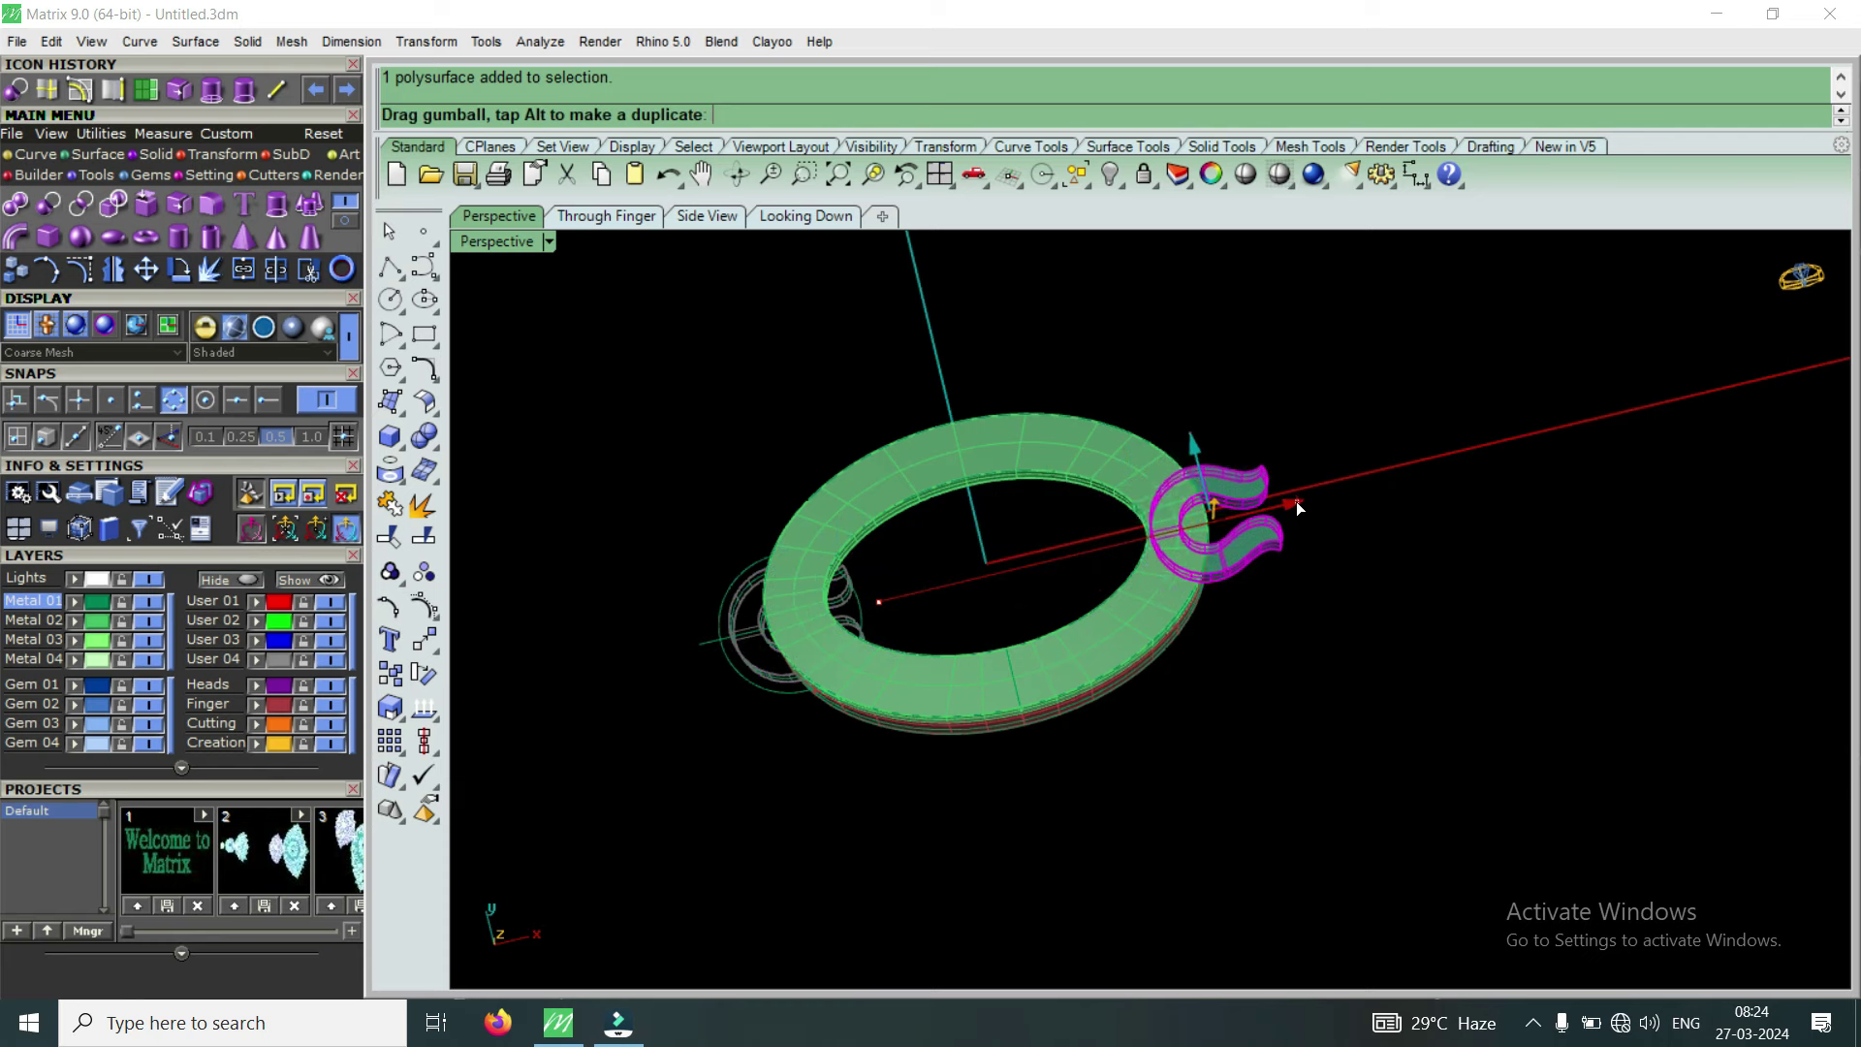
scroll(1296, 501, up, 3)
scroll(1274, 566, up, 3)
scroll(1325, 534, up, 2)
Slide the head further right onto the outer edge and window-select the circle curves
drag(1218, 539, 1311, 542)
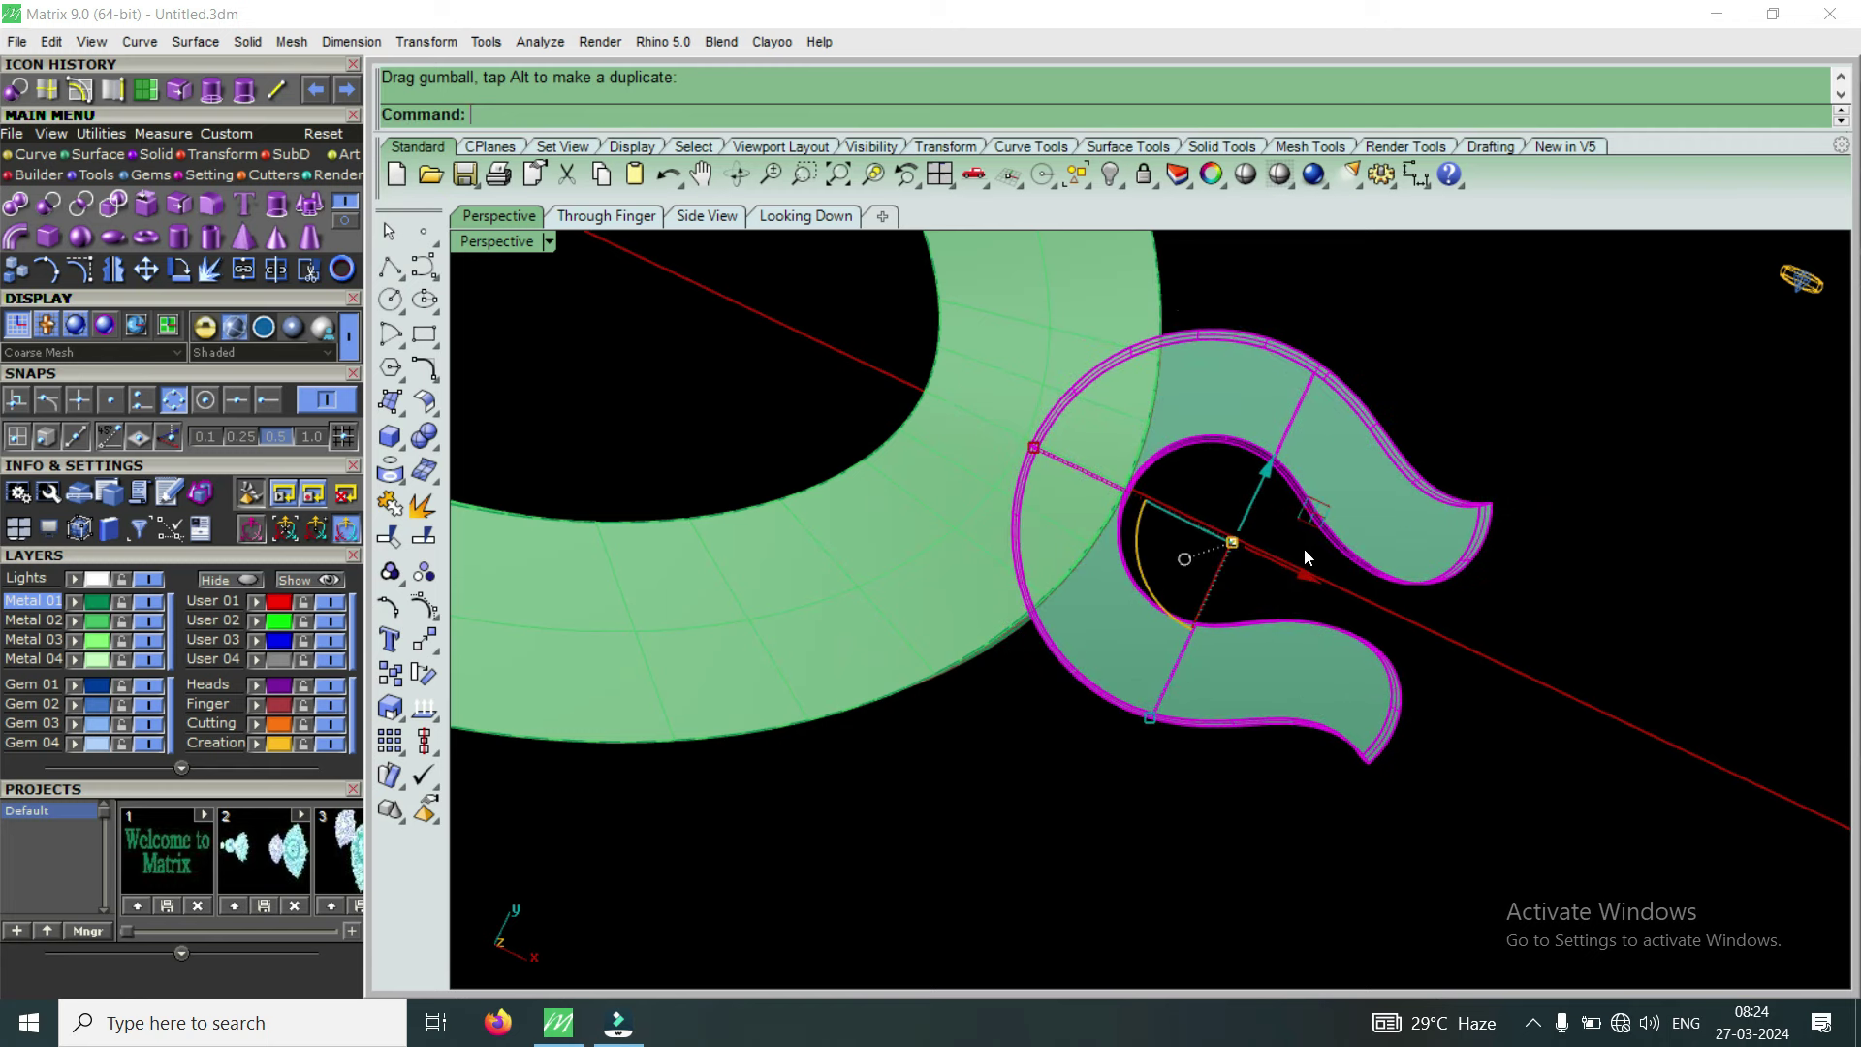
scroll(1265, 616, down, 5)
mouse_move(1265, 616)
right_down()
mouse_move(1054, 722)
mouse_move(1043, 608)
right_up()
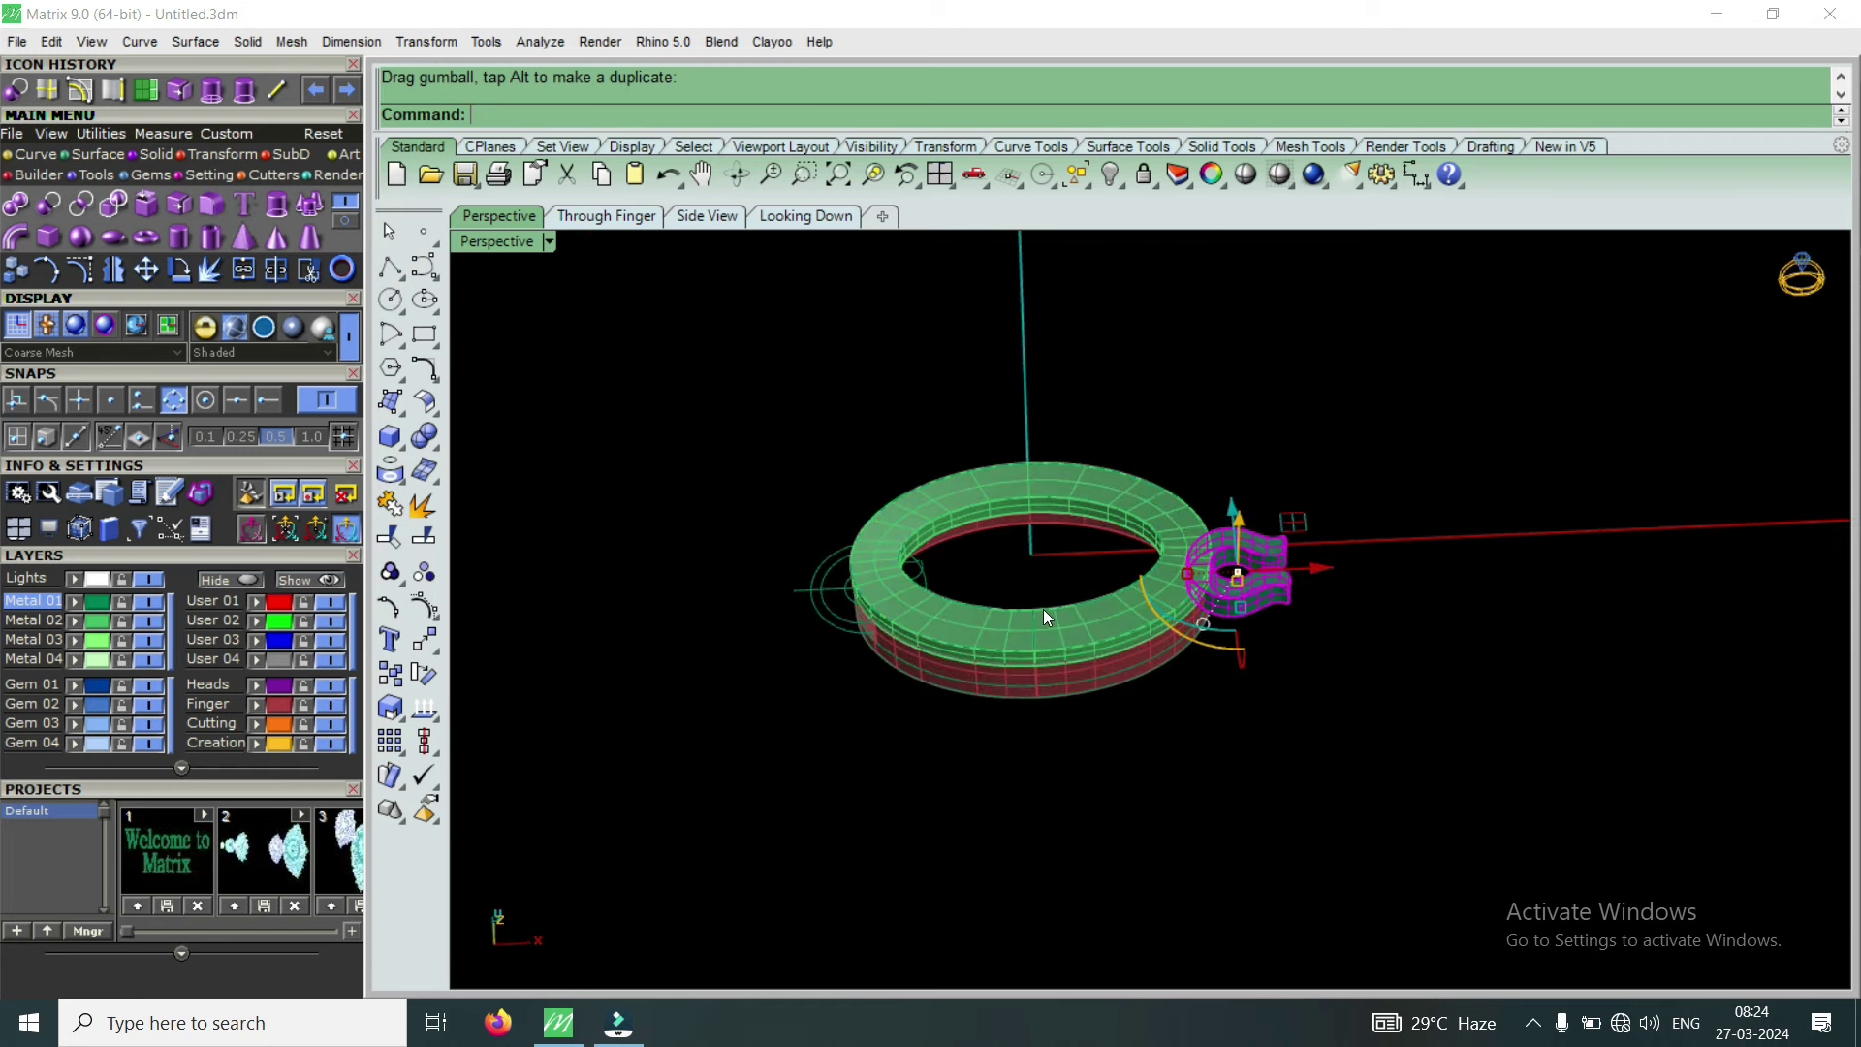
scroll(674, 720, up, 2)
drag(683, 720, 1071, 405)
Orbit down onto the cylinder and pick one of its surrounding circle curves
scroll(923, 545, up, 2)
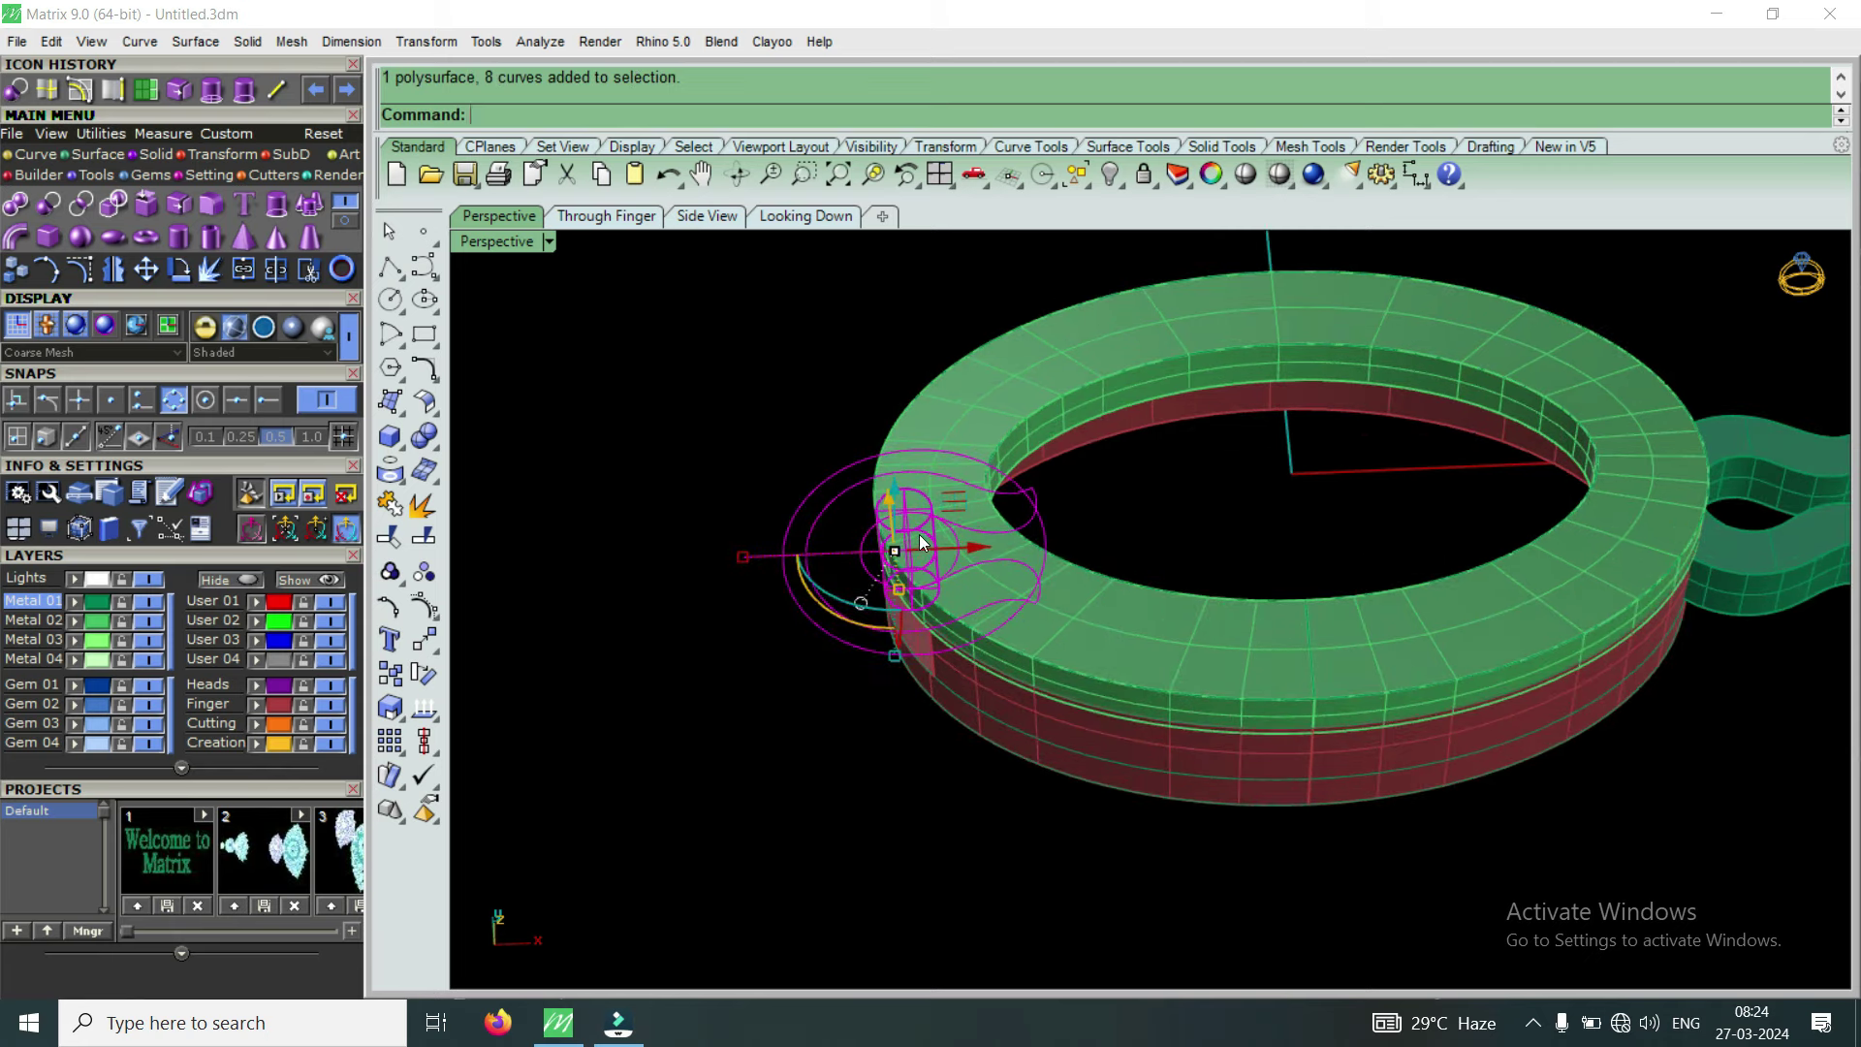
mouse_move(897, 604)
right_down()
mouse_move(956, 445)
mouse_move(1062, 399)
right_up()
scroll(902, 676, up, 2)
scroll(902, 678, up, 1)
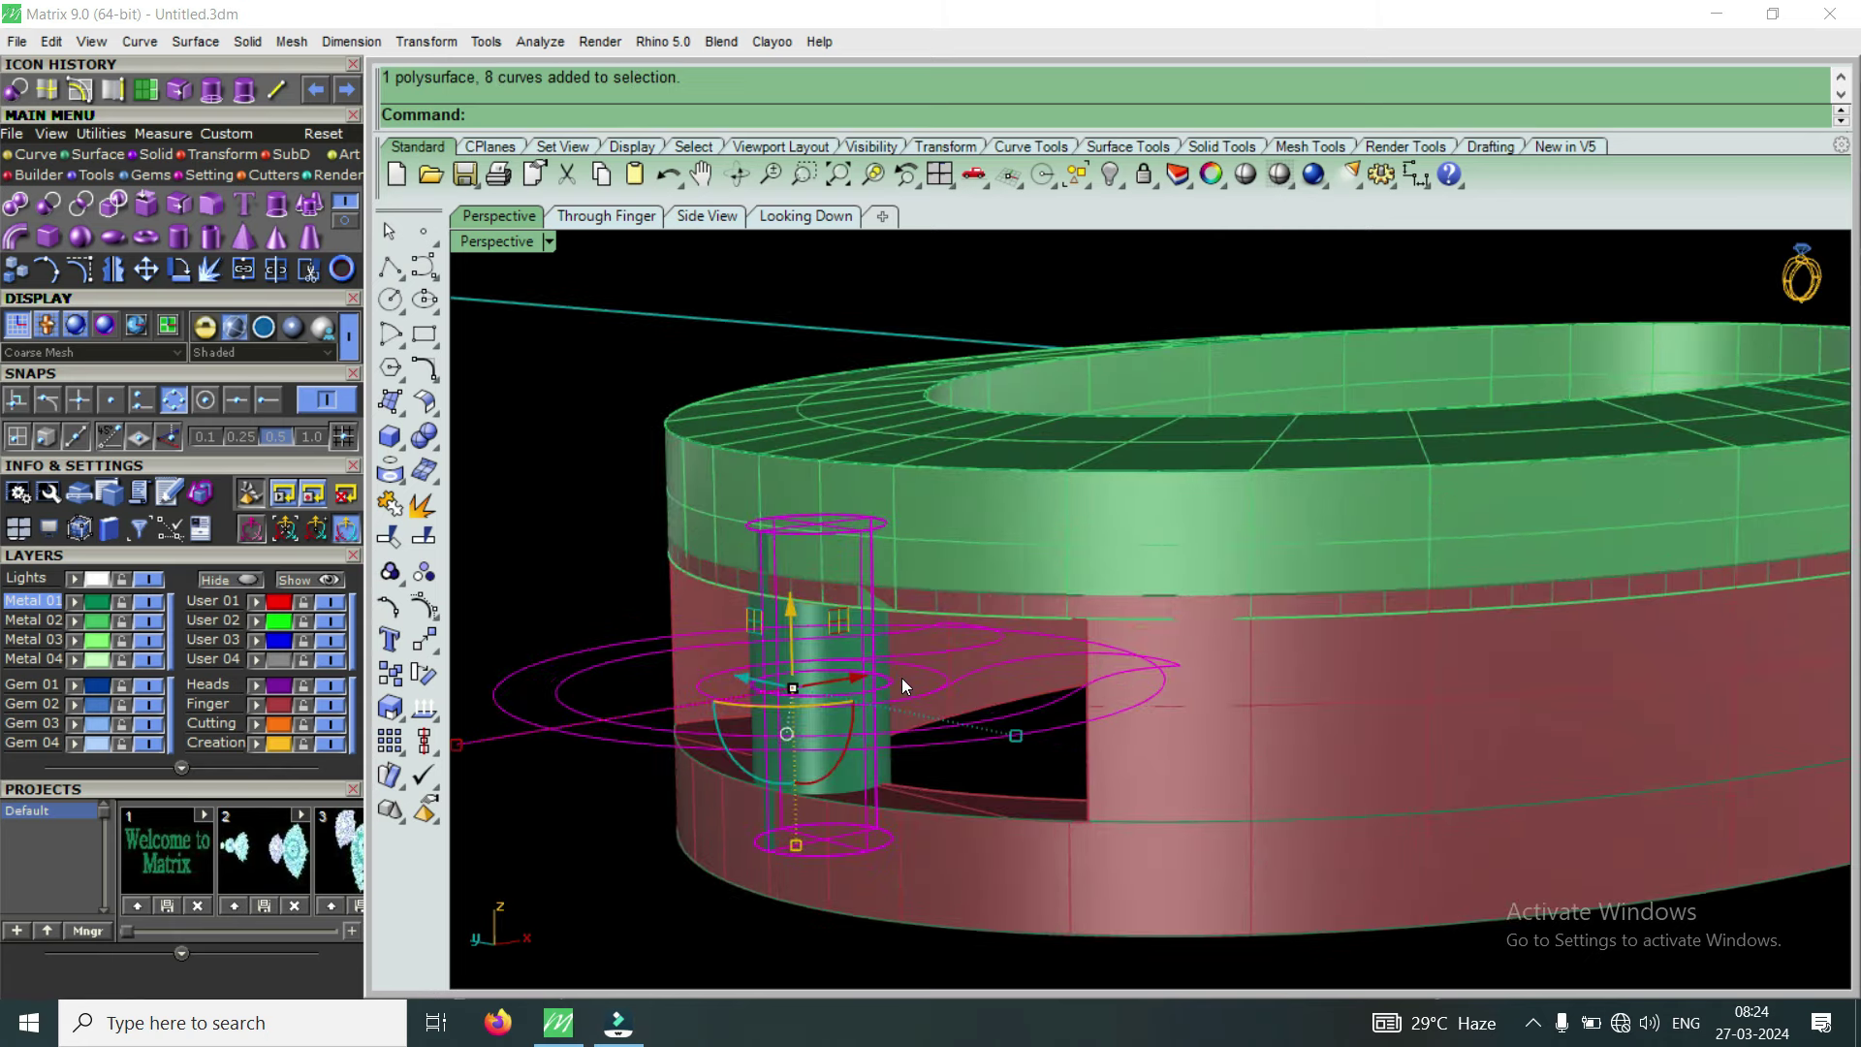
right_drag(828, 663, 771, 758)
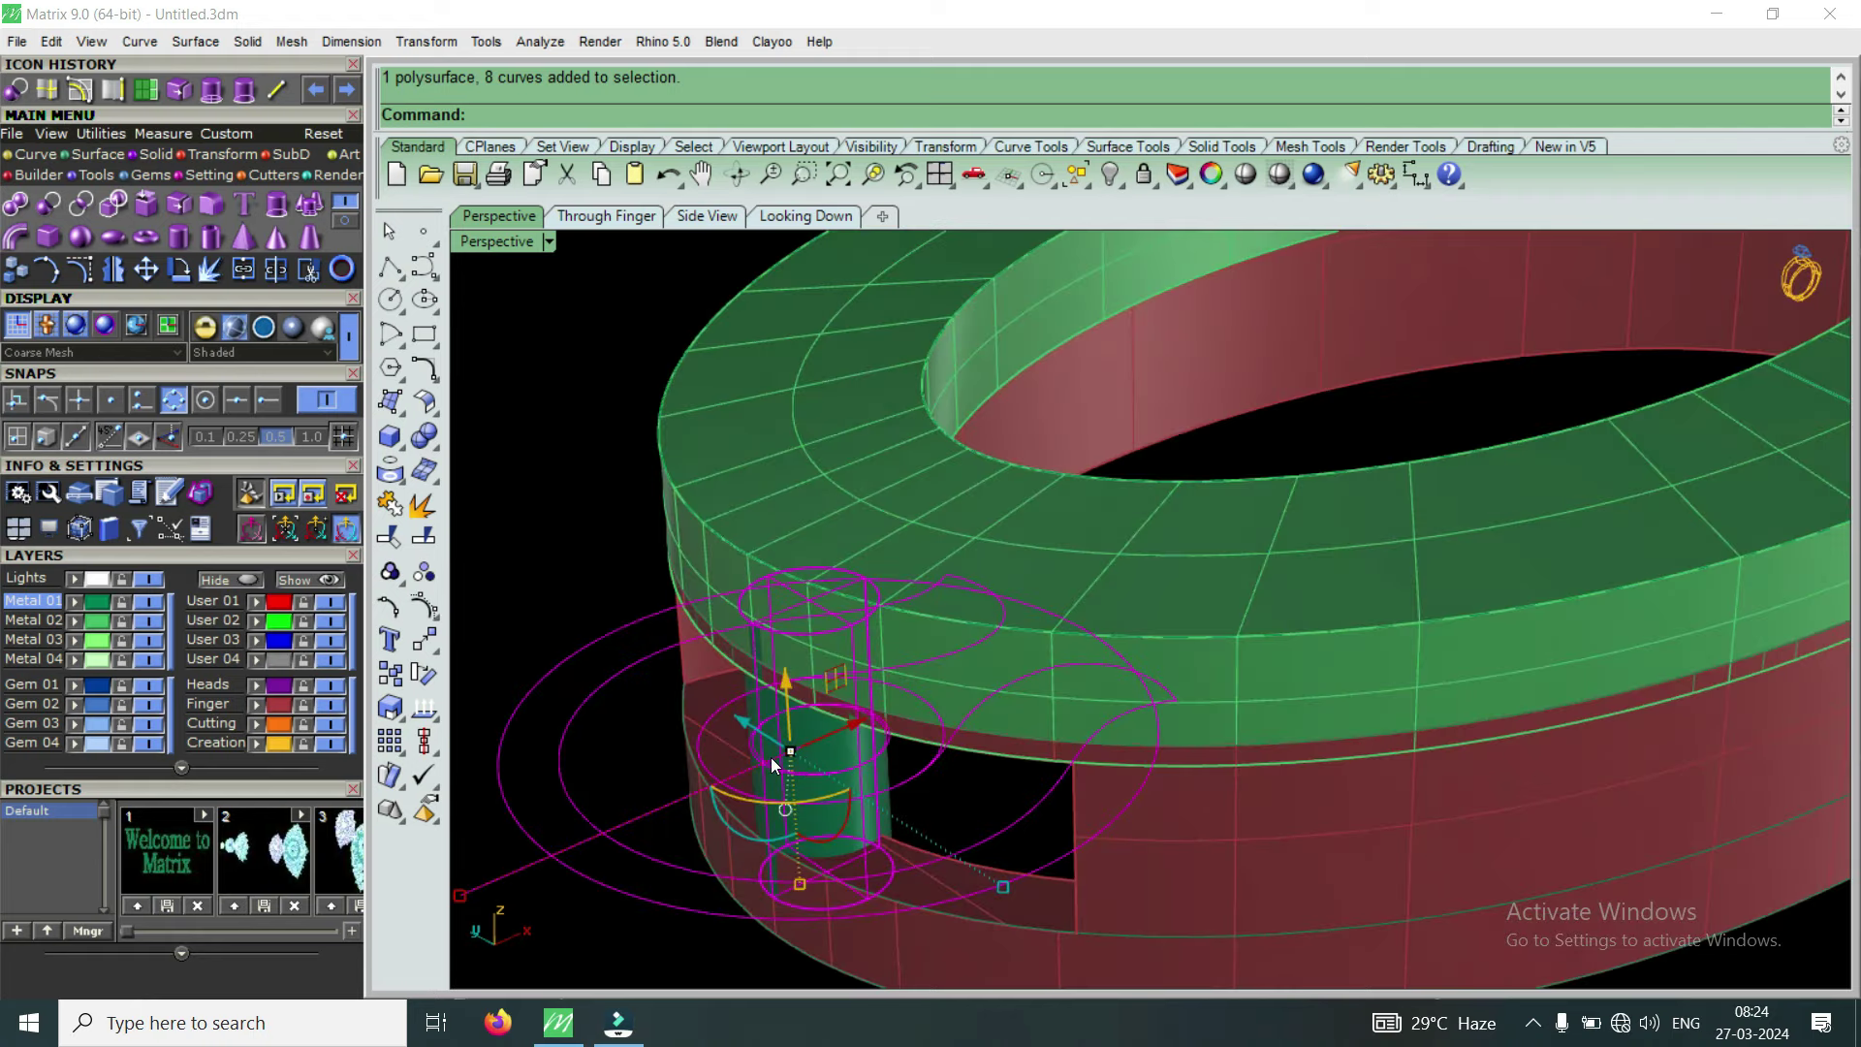
scroll(933, 761, up, 2)
scroll(946, 762, up, 1)
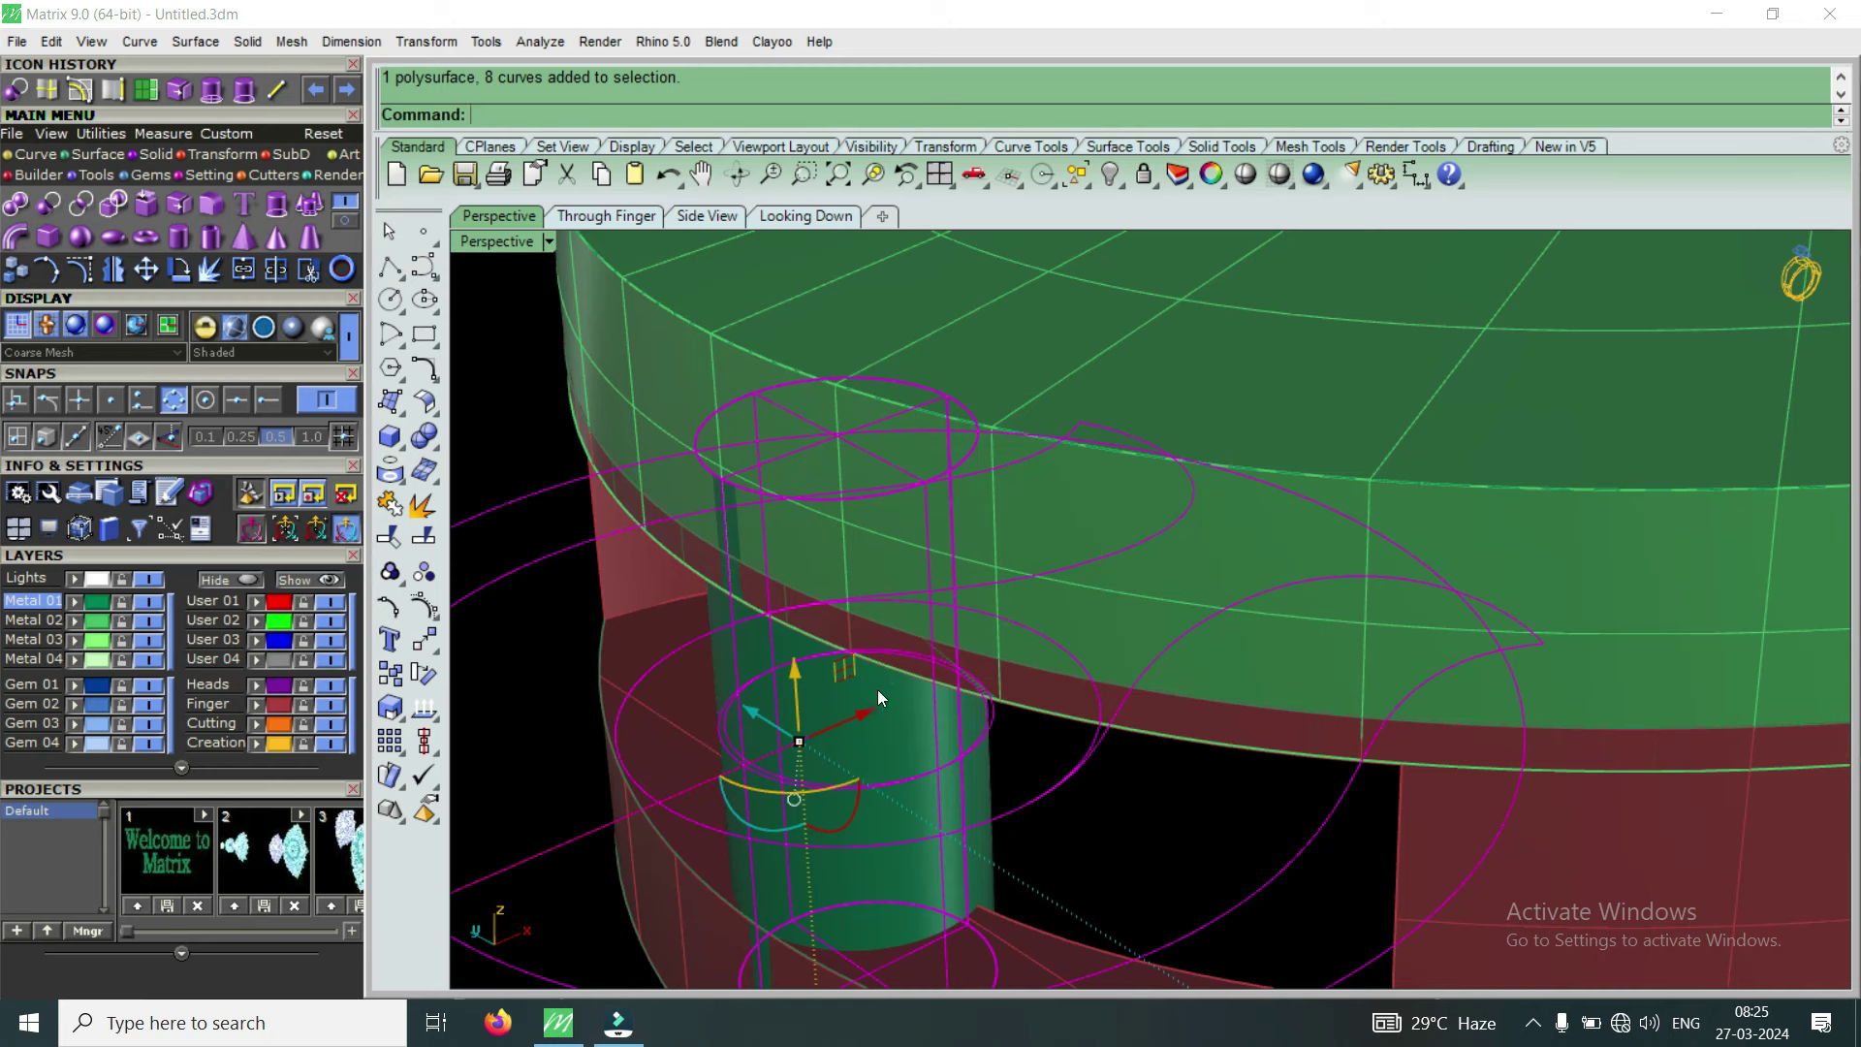
scroll(859, 708, down, 2)
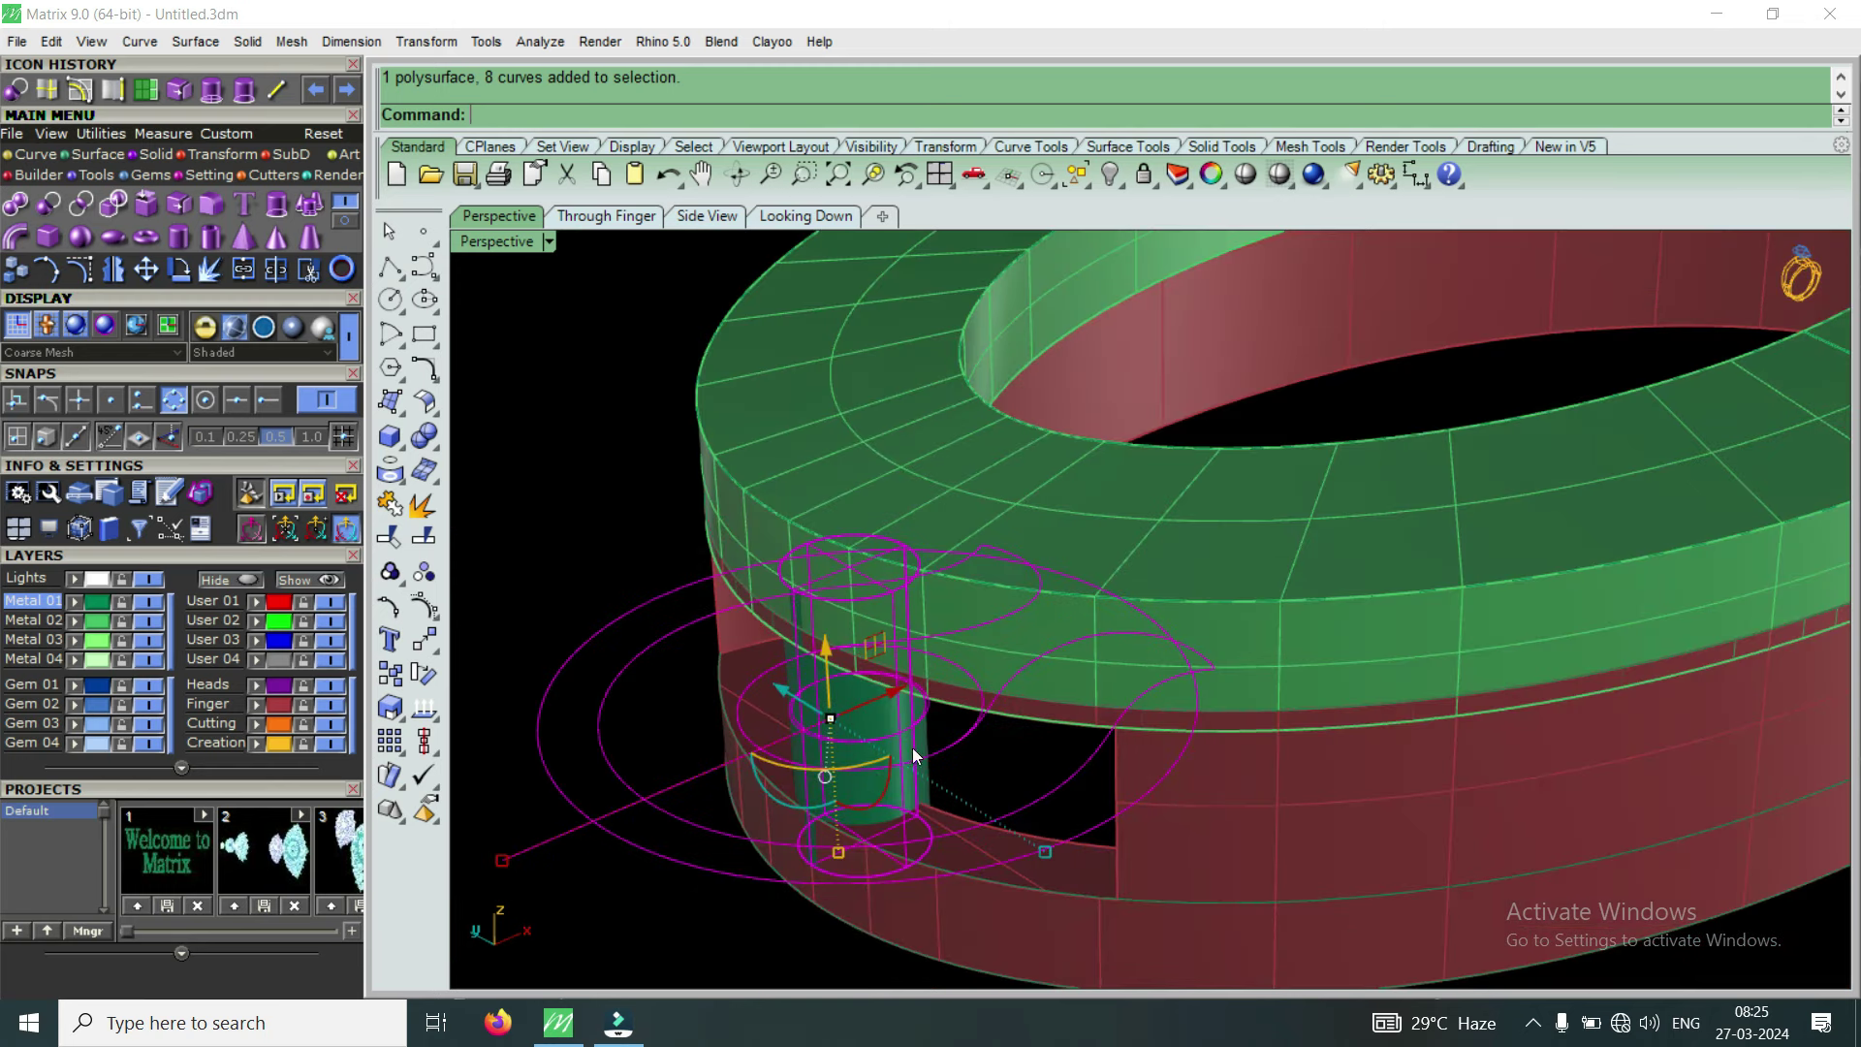
click(549, 707)
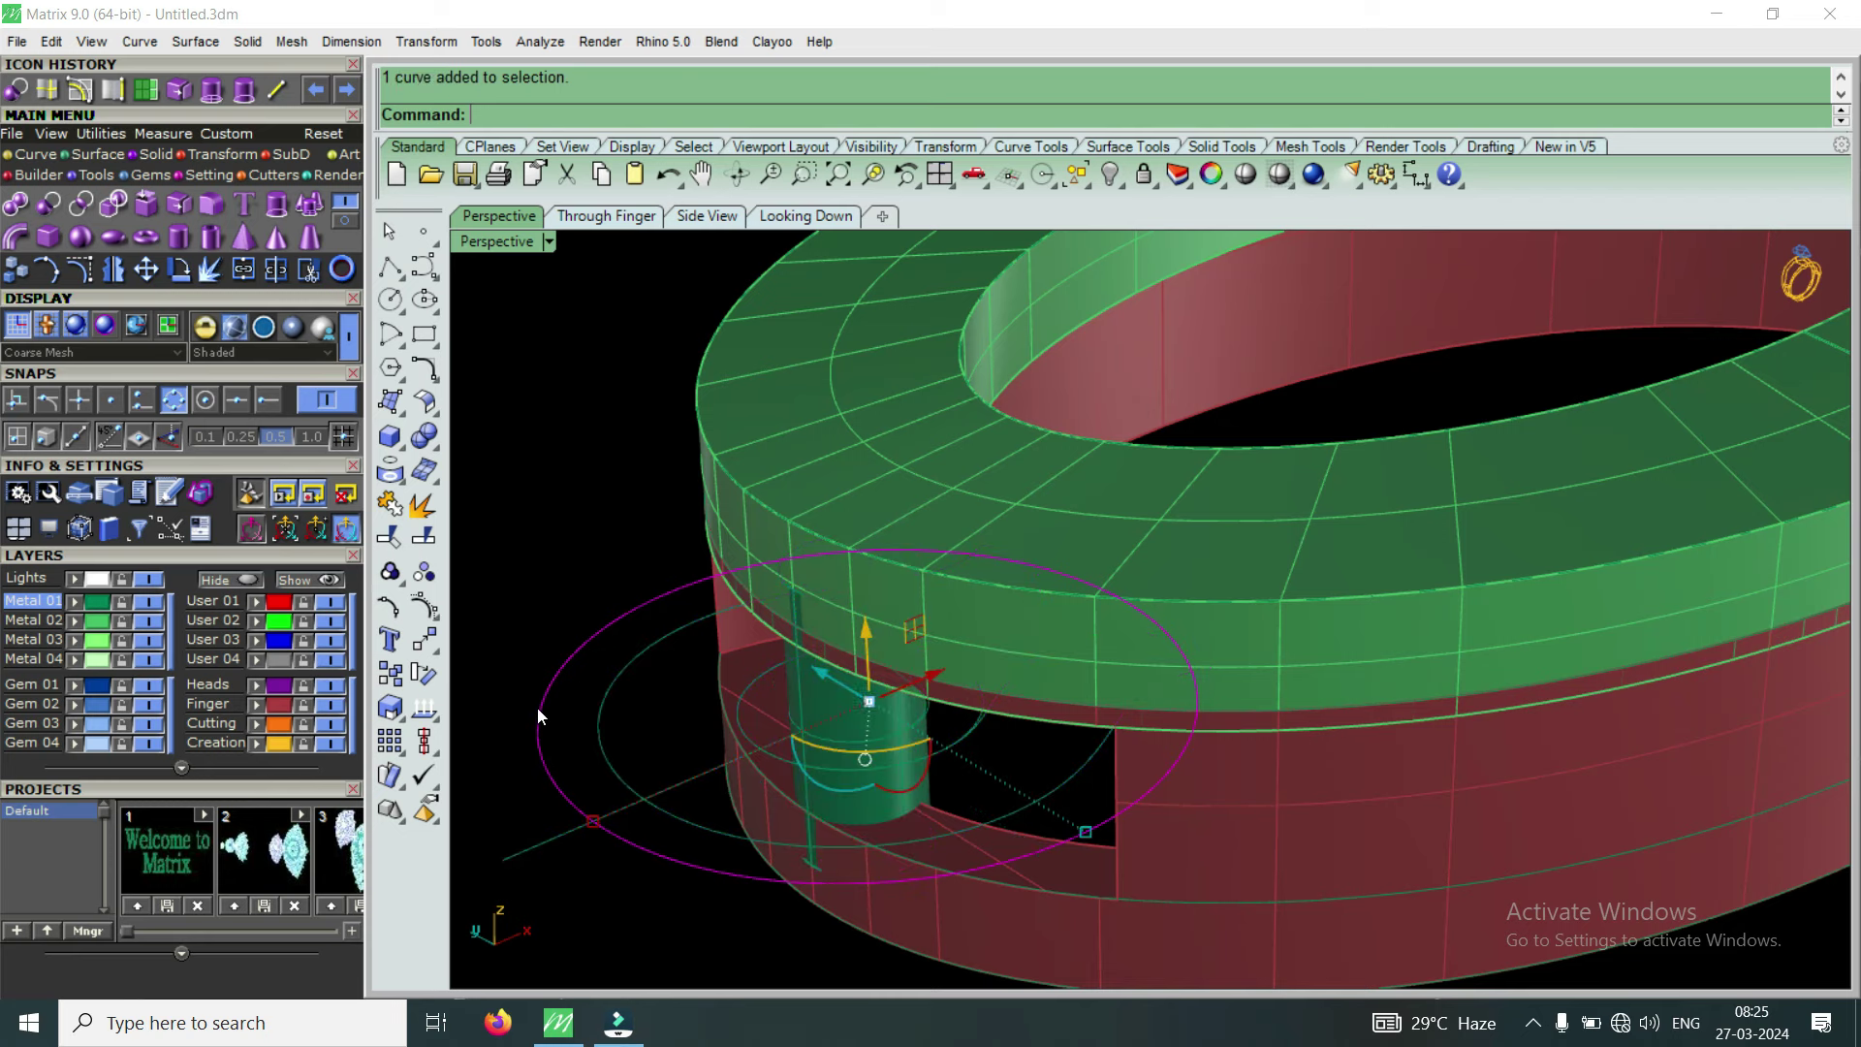
scroll(703, 635, up, 3)
scroll(703, 635, down, 2)
Orbit around the cylinder from side and top views to inspect the curves
mouse_move(703, 636)
right_down()
mouse_move(880, 620)
mouse_move(912, 679)
right_up()
scroll(881, 680, down, 2)
scroll(953, 685, down, 2)
scroll(889, 714, up, 2)
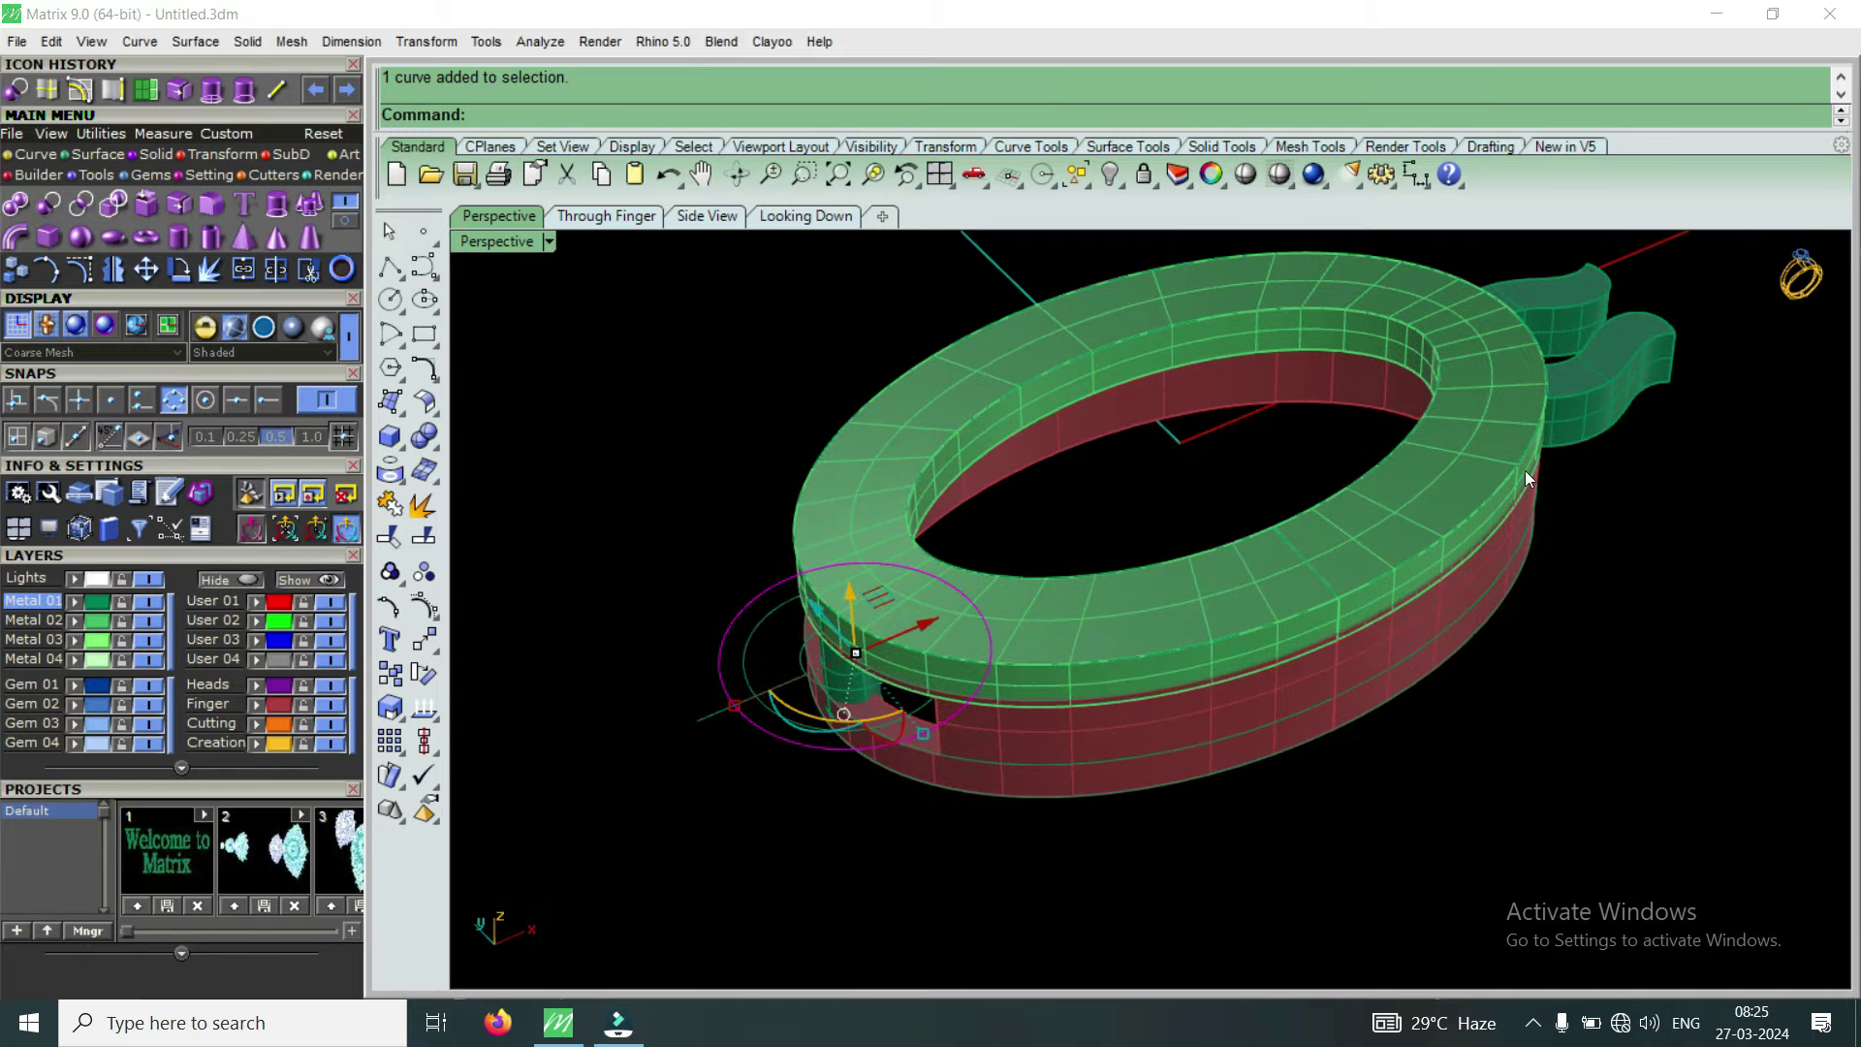
scroll(1562, 477, down, 2)
mouse_move(1562, 477)
right_down()
mouse_move(1472, 674)
mouse_move(1524, 622)
right_up()
scroll(1524, 620, up, 3)
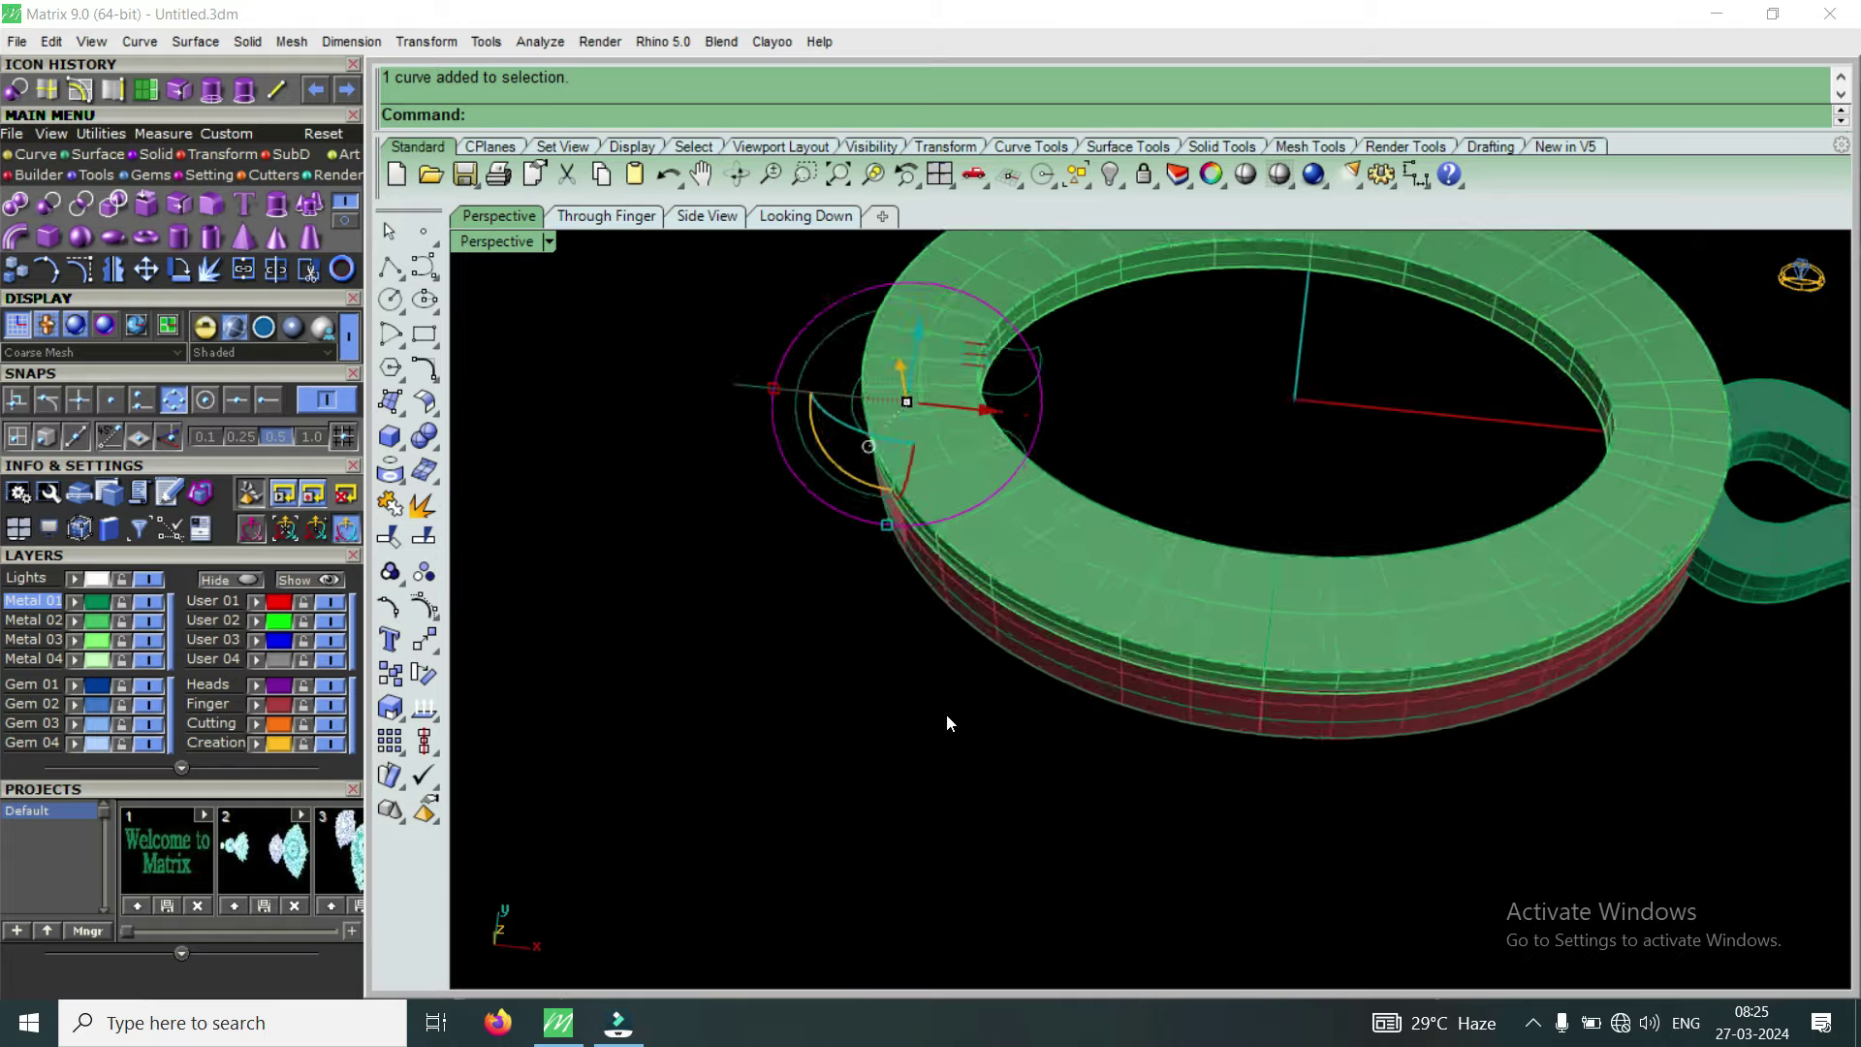
right_drag(946, 715, 854, 640)
scroll(758, 578, up, 2)
scroll(860, 549, up, 2)
scroll(861, 549, down, 3)
right_drag(861, 549, 874, 756)
scroll(865, 621, up, 3)
scroll(883, 747, down, 3)
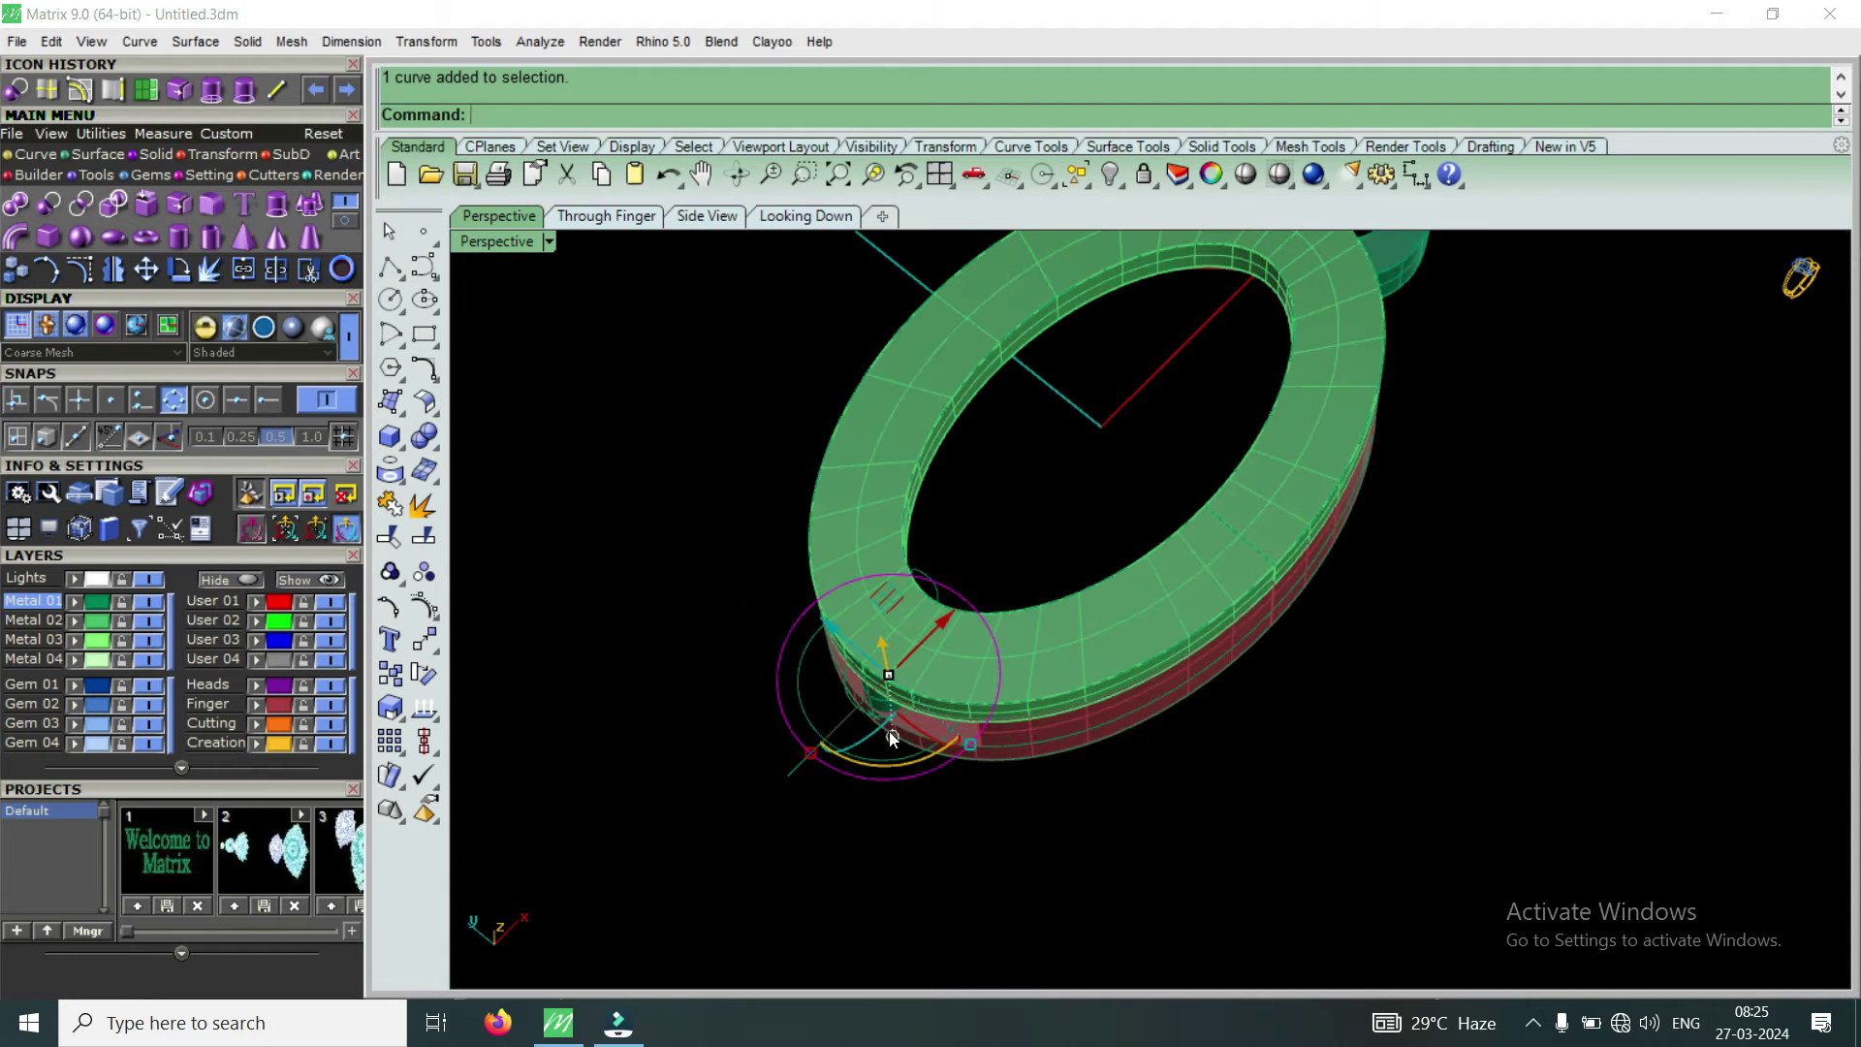
Delete the circle curves around the cylinder, keeping the cylinder itself
drag(657, 871, 1076, 507)
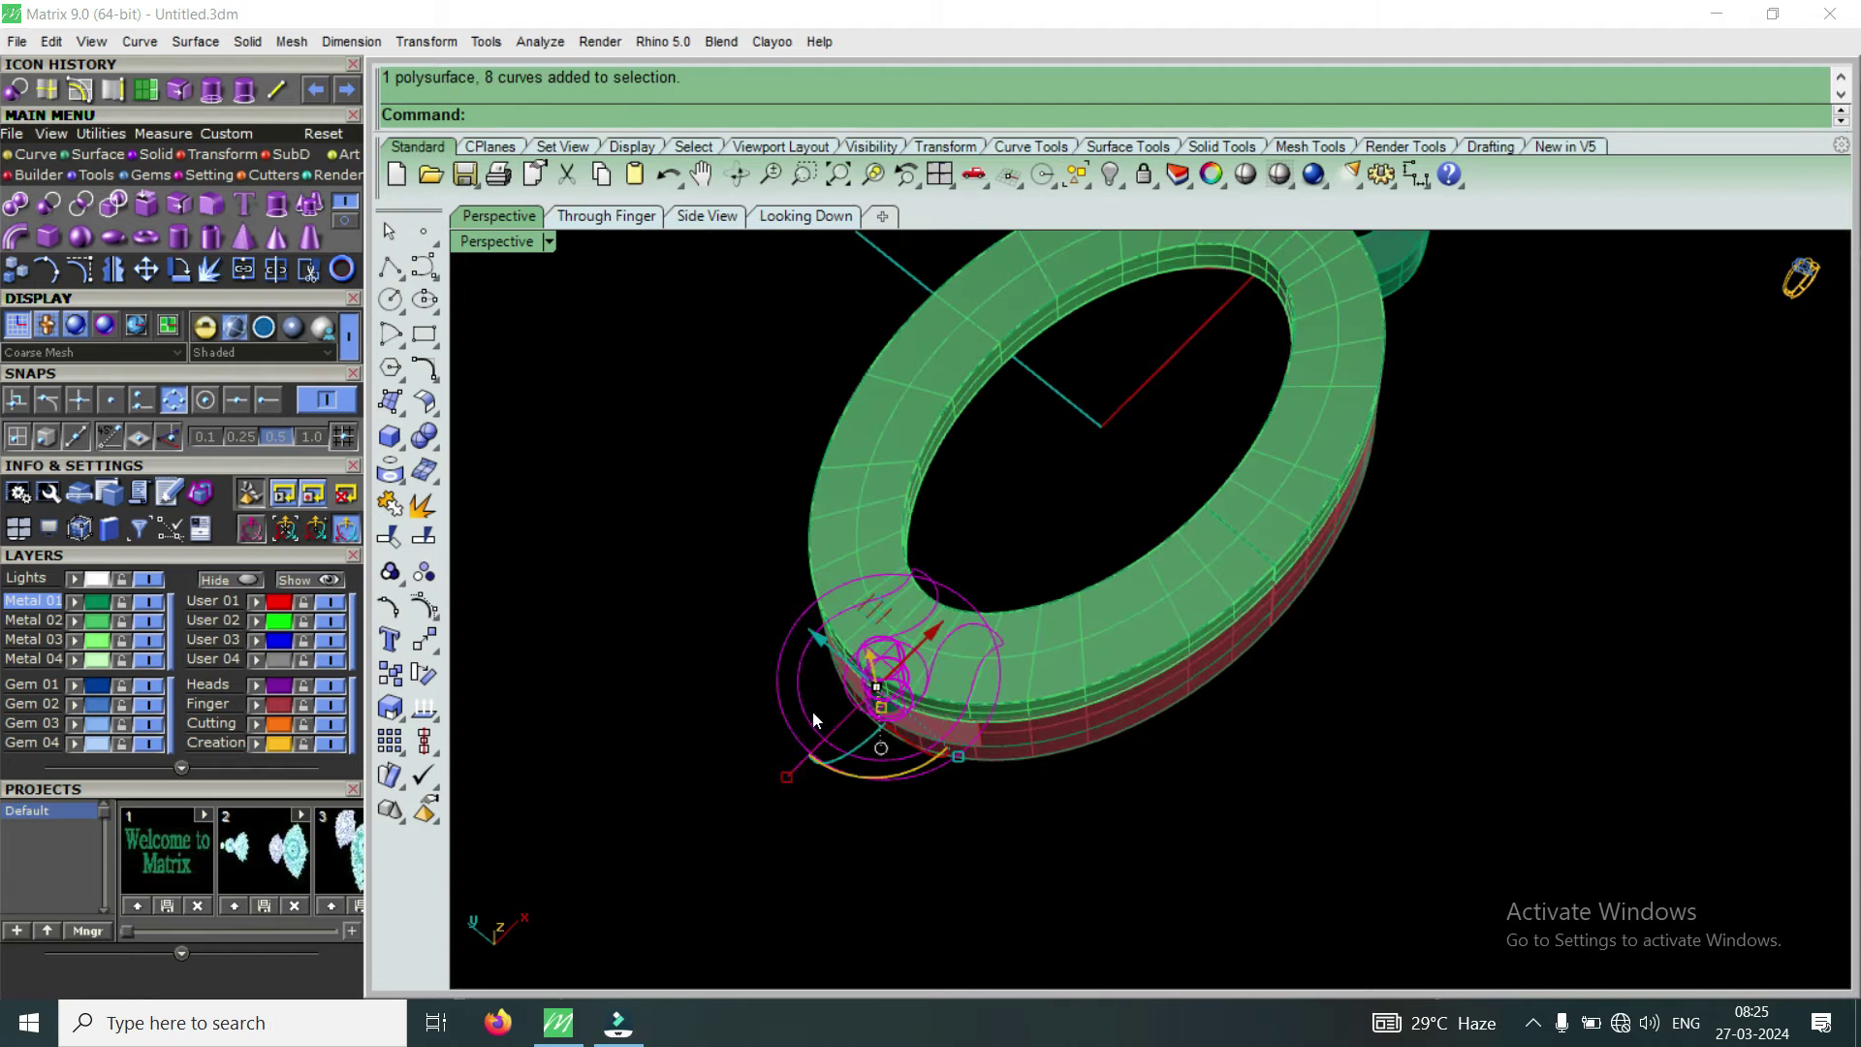
scroll(814, 712, up, 3)
scroll(971, 633, up, 3)
scroll(971, 633, up, 3)
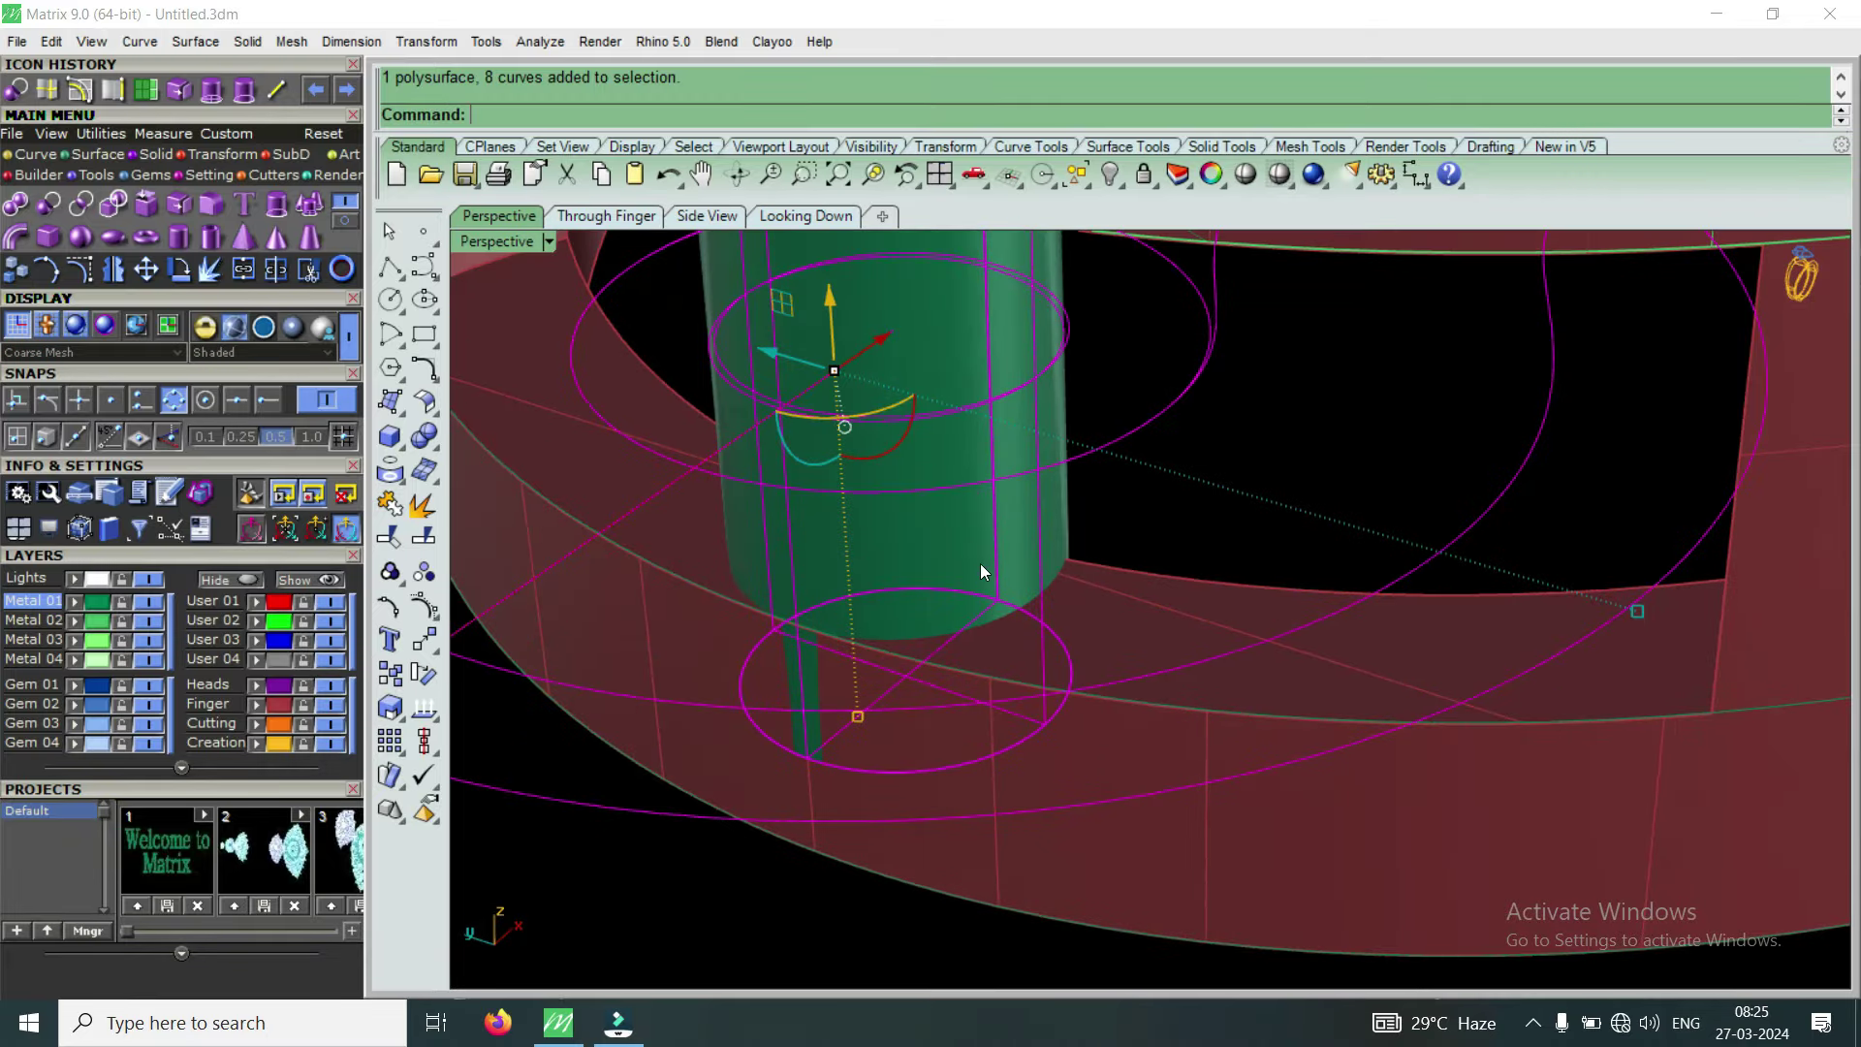
scroll(980, 562, up, 2)
ctrl+click(1025, 543)
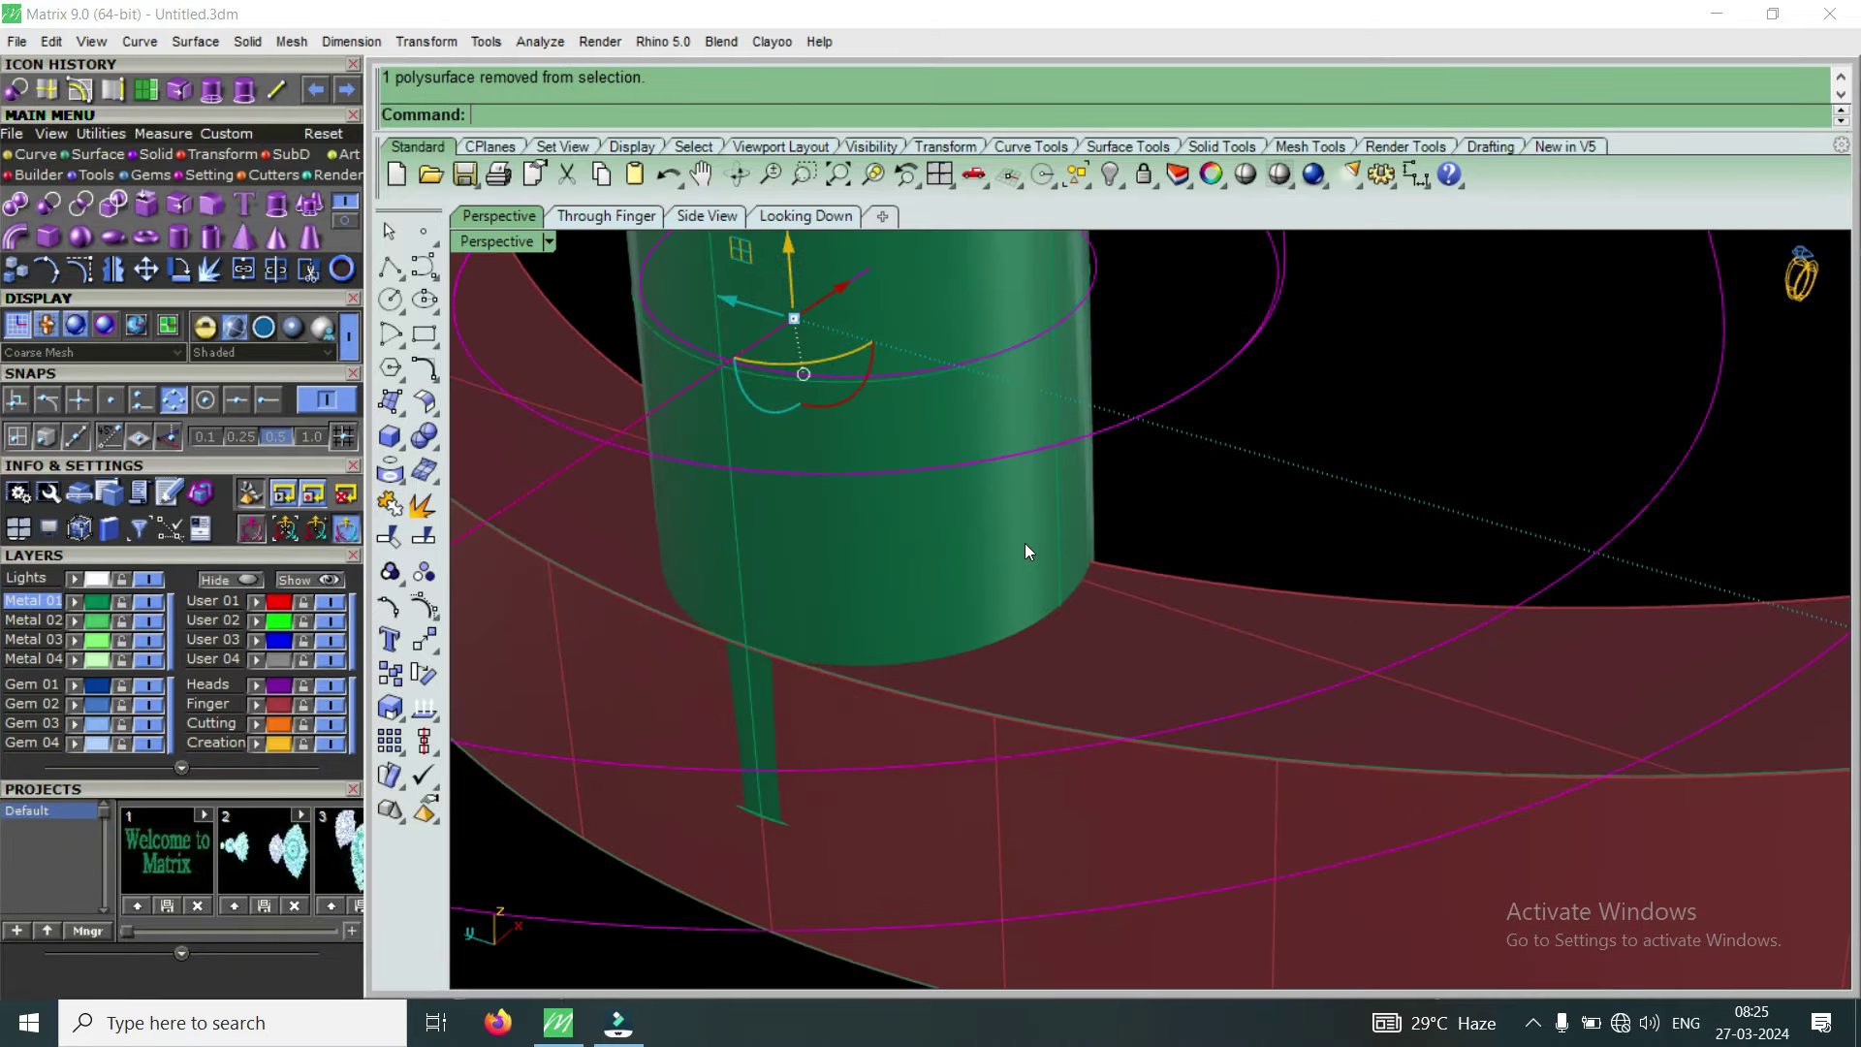
key(Delete)
Inspect the band, selecting the scroll head, hole cylinder and finally the whole ring
mouse_move(941, 650)
right_down()
mouse_move(787, 705)
mouse_move(1077, 660)
mouse_move(880, 862)
mouse_move(1148, 587)
right_up()
scroll(1252, 545, up, 2)
click(1251, 545)
right_drag(1081, 677, 838, 714)
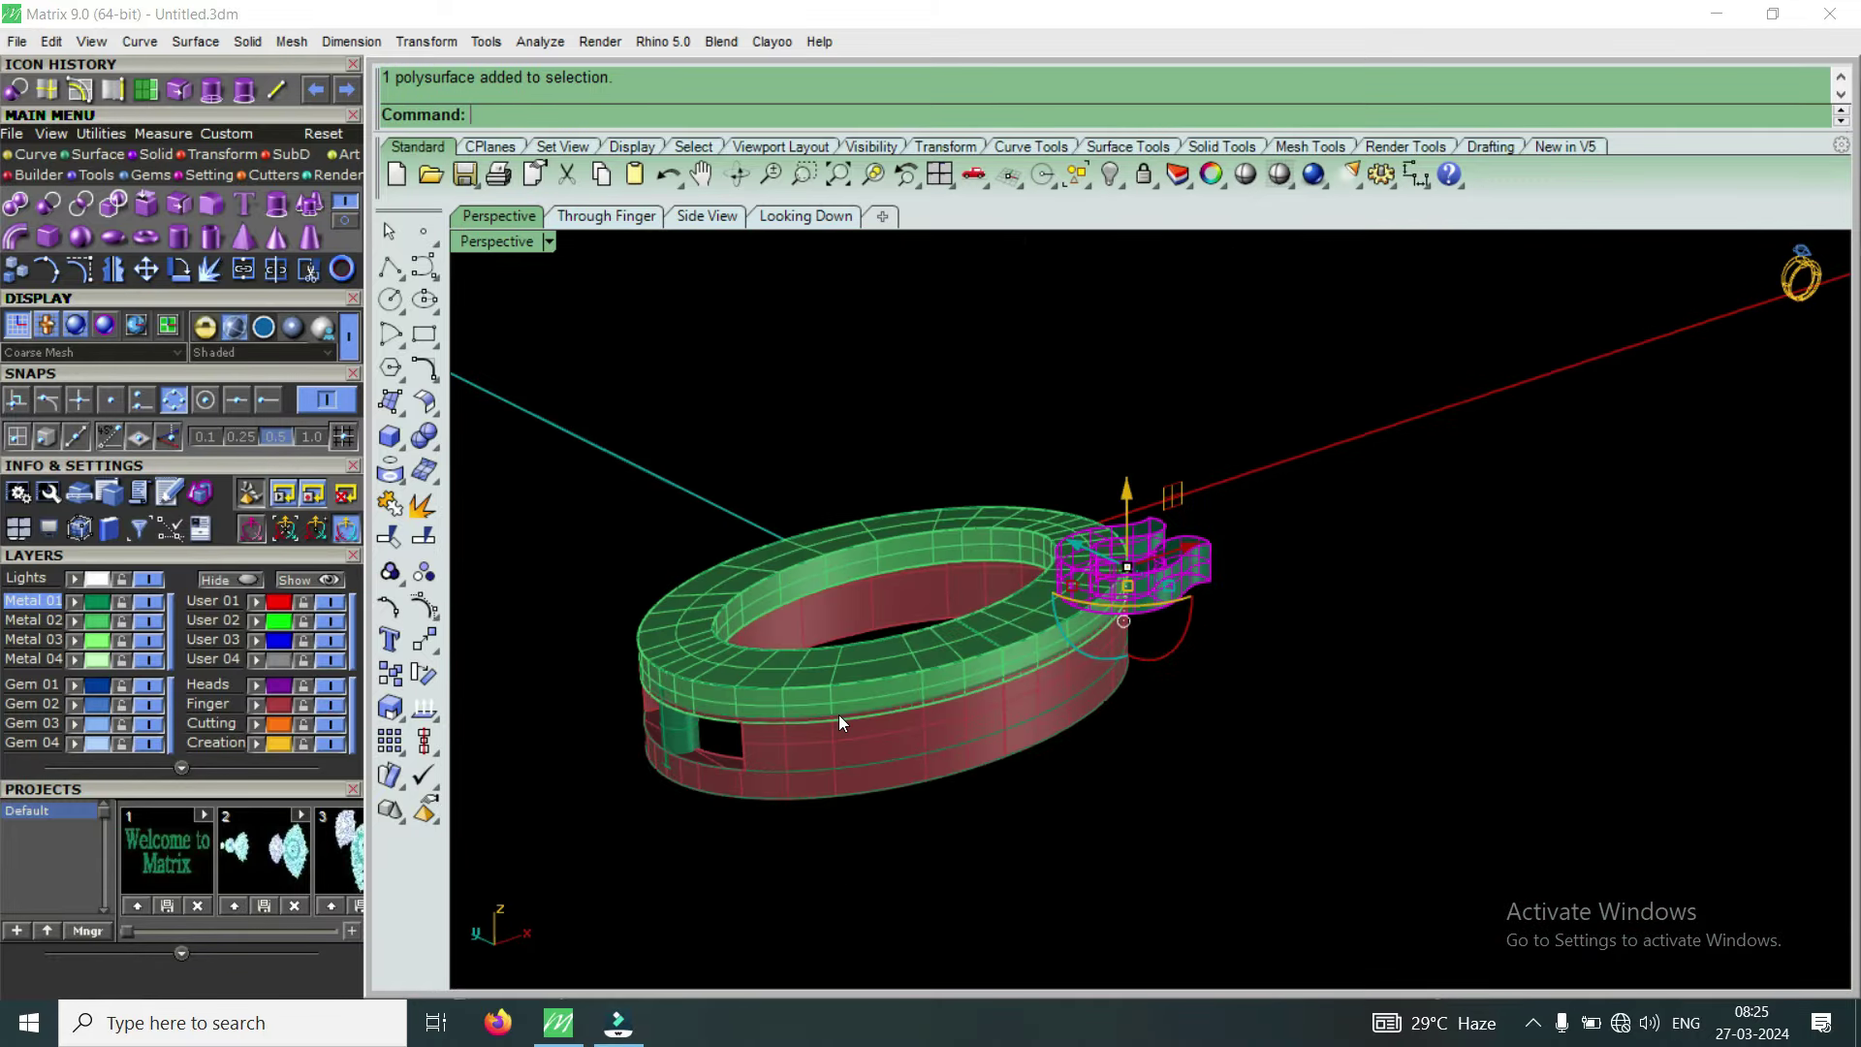
shift+click(674, 747)
right_drag(673, 749, 698, 726)
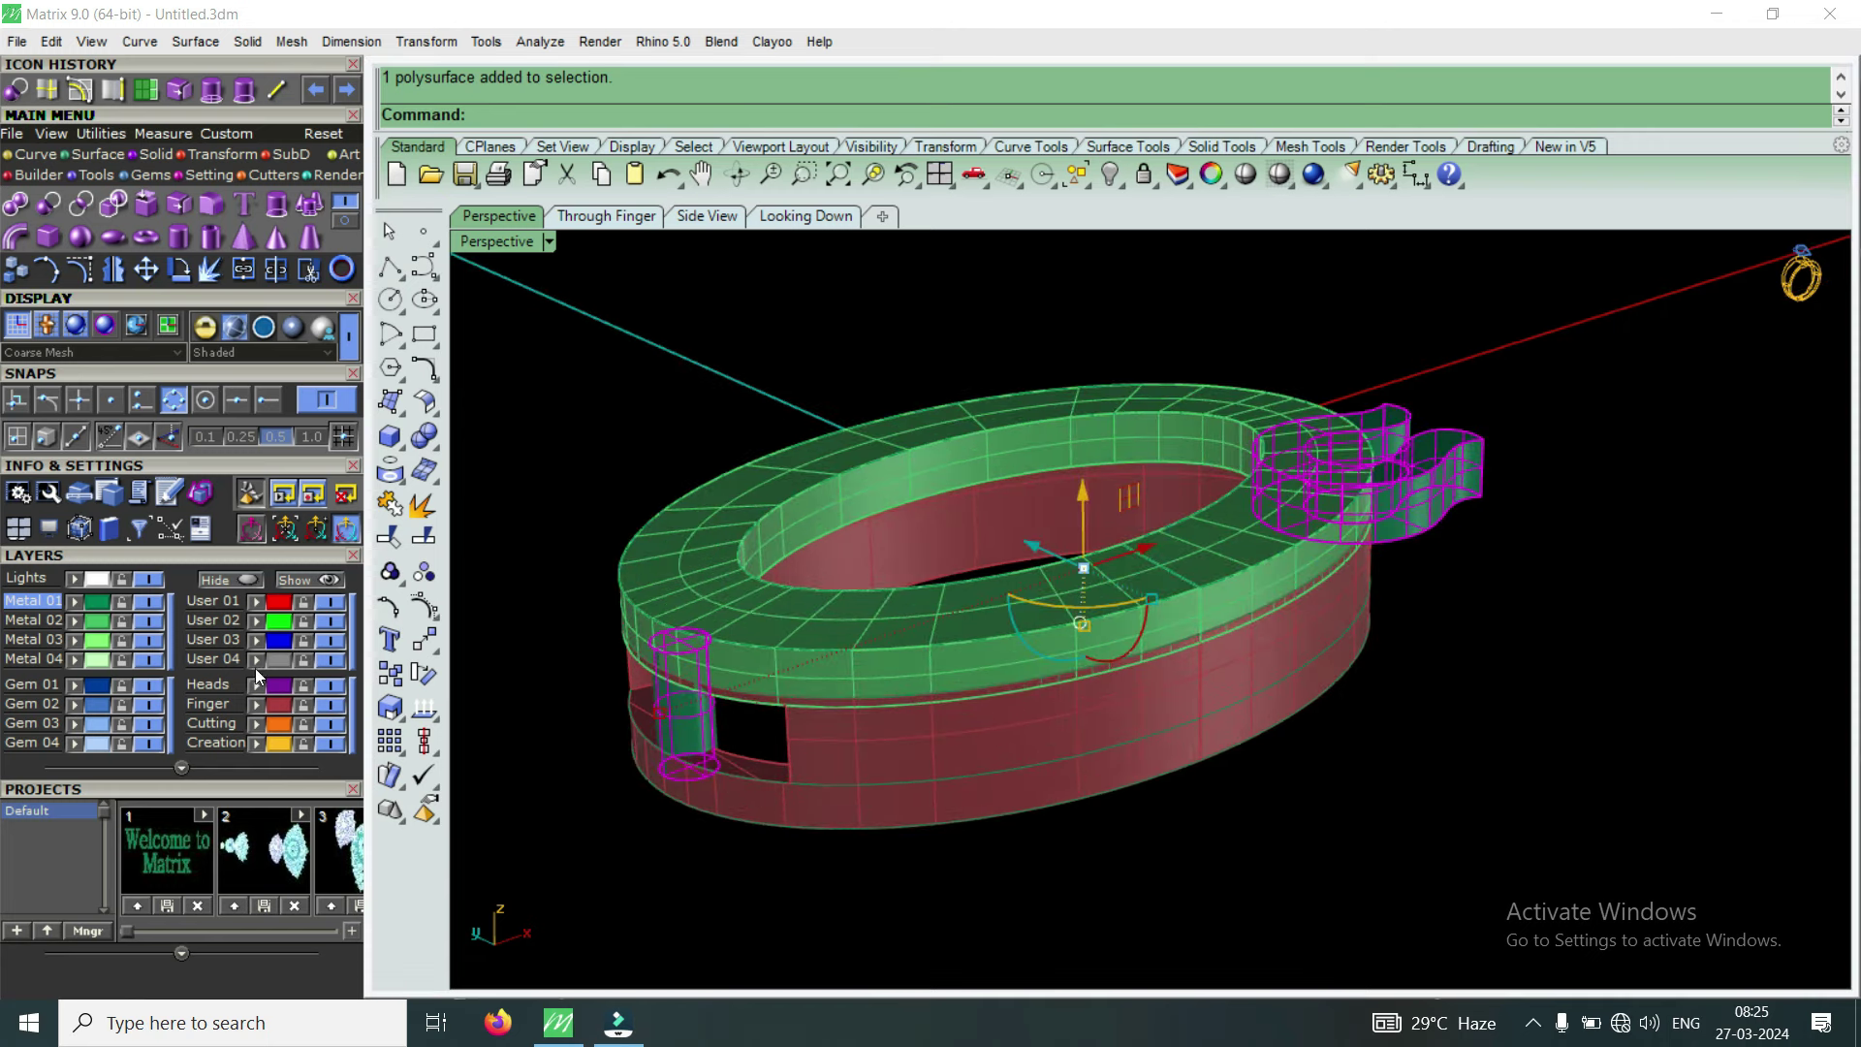
scroll(959, 601, down, 3)
right_drag(959, 601, 757, 823)
drag(758, 823, 1216, 492)
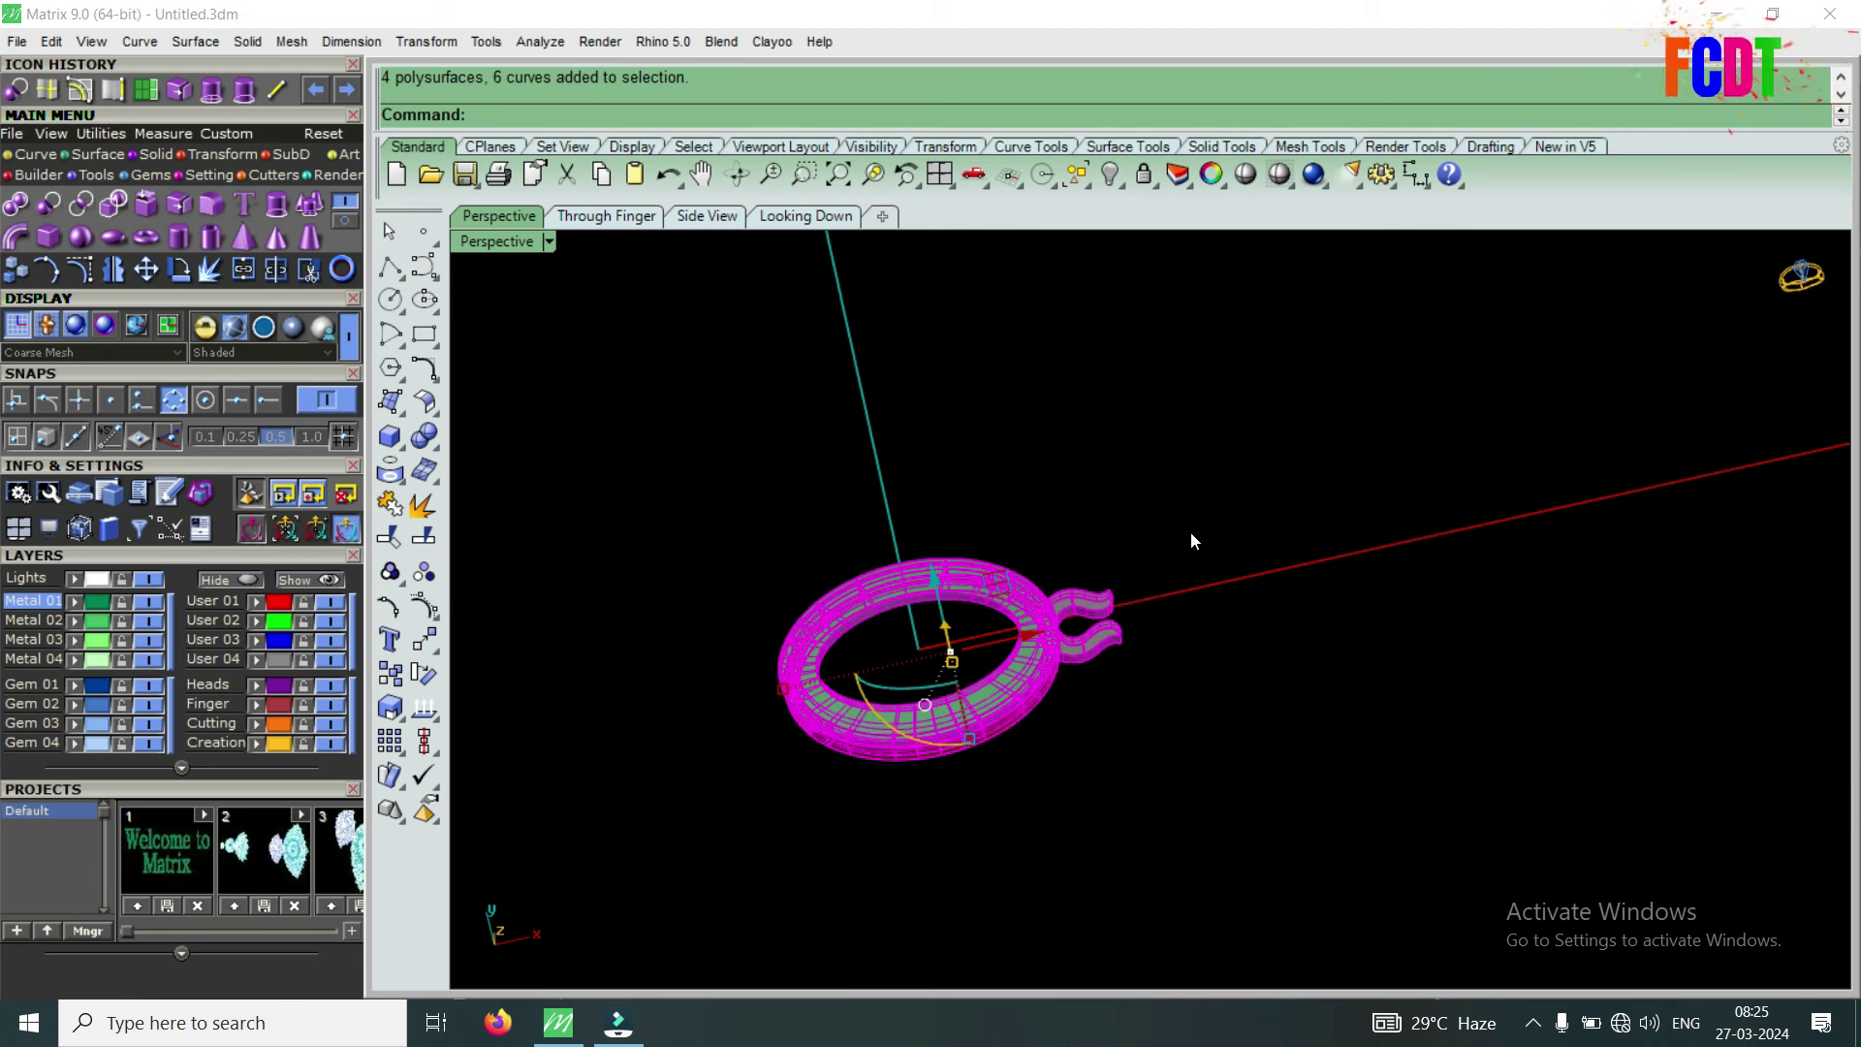
Group the selected ring band, scroll head and parts into one object
text(g)
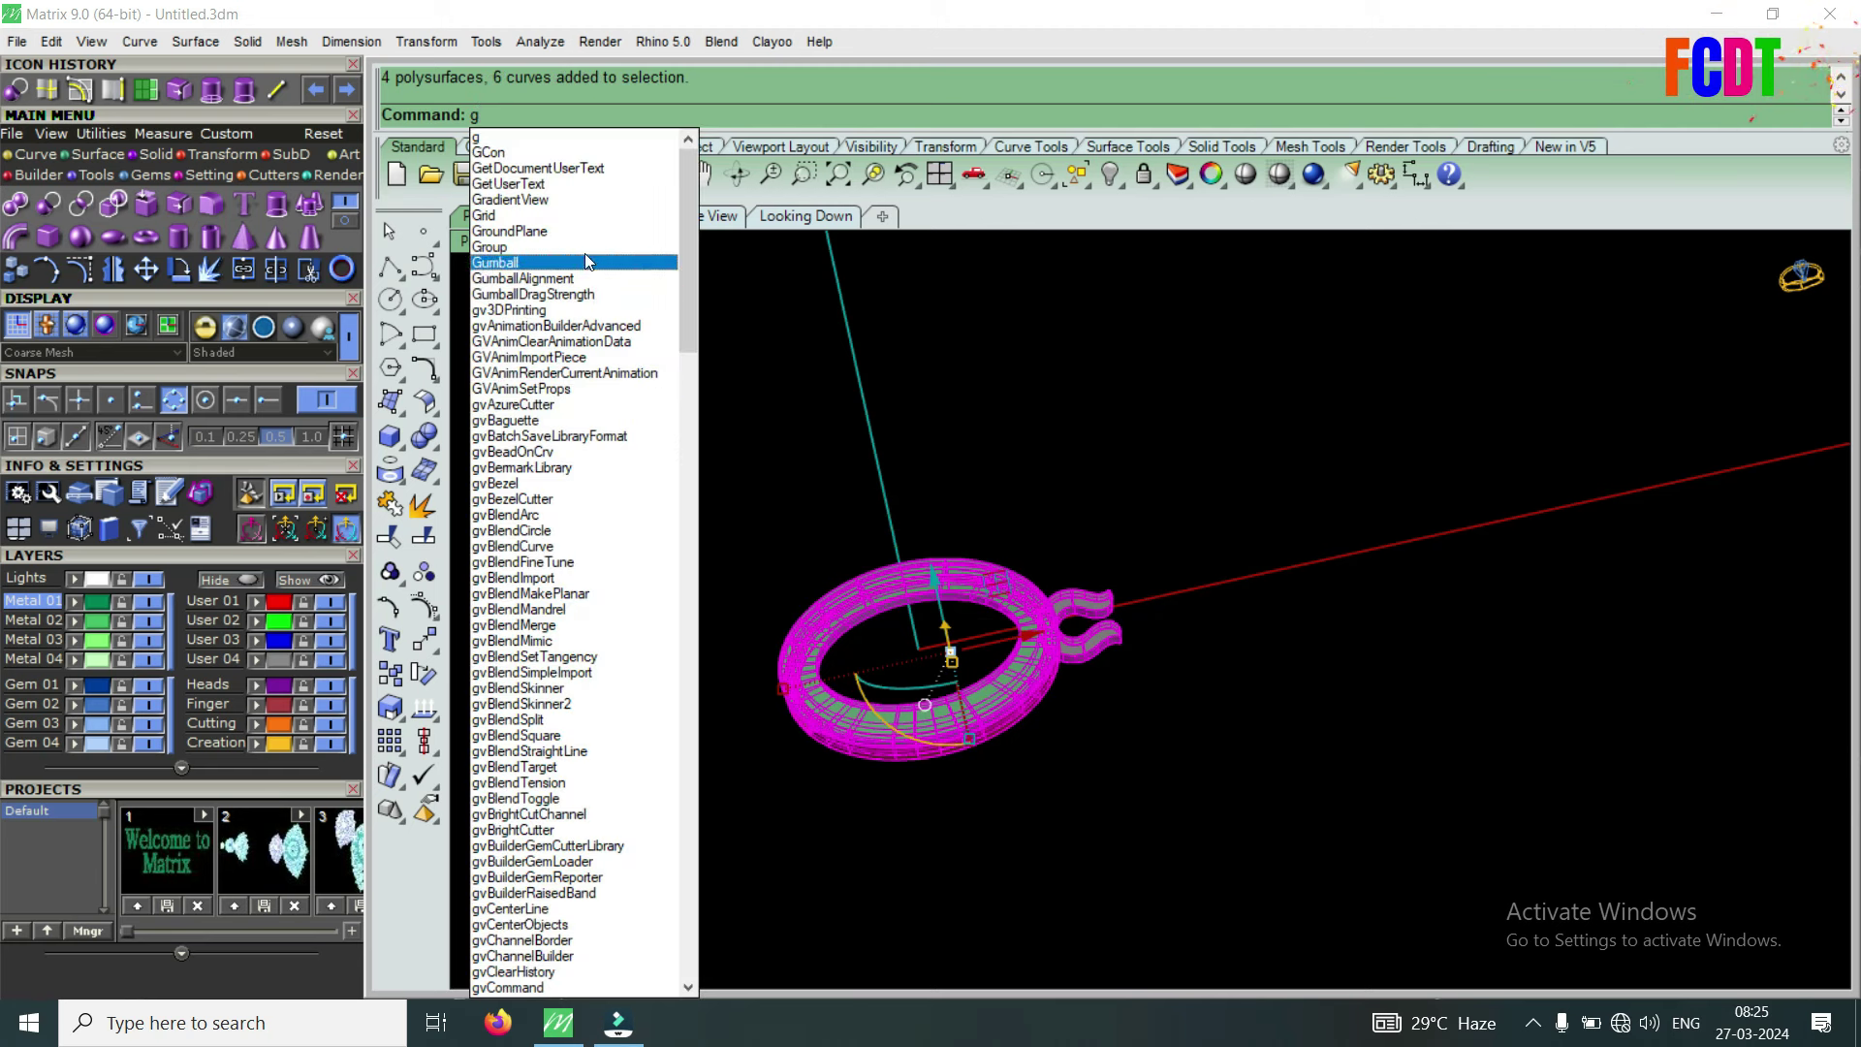
click(585, 247)
key(Escape)
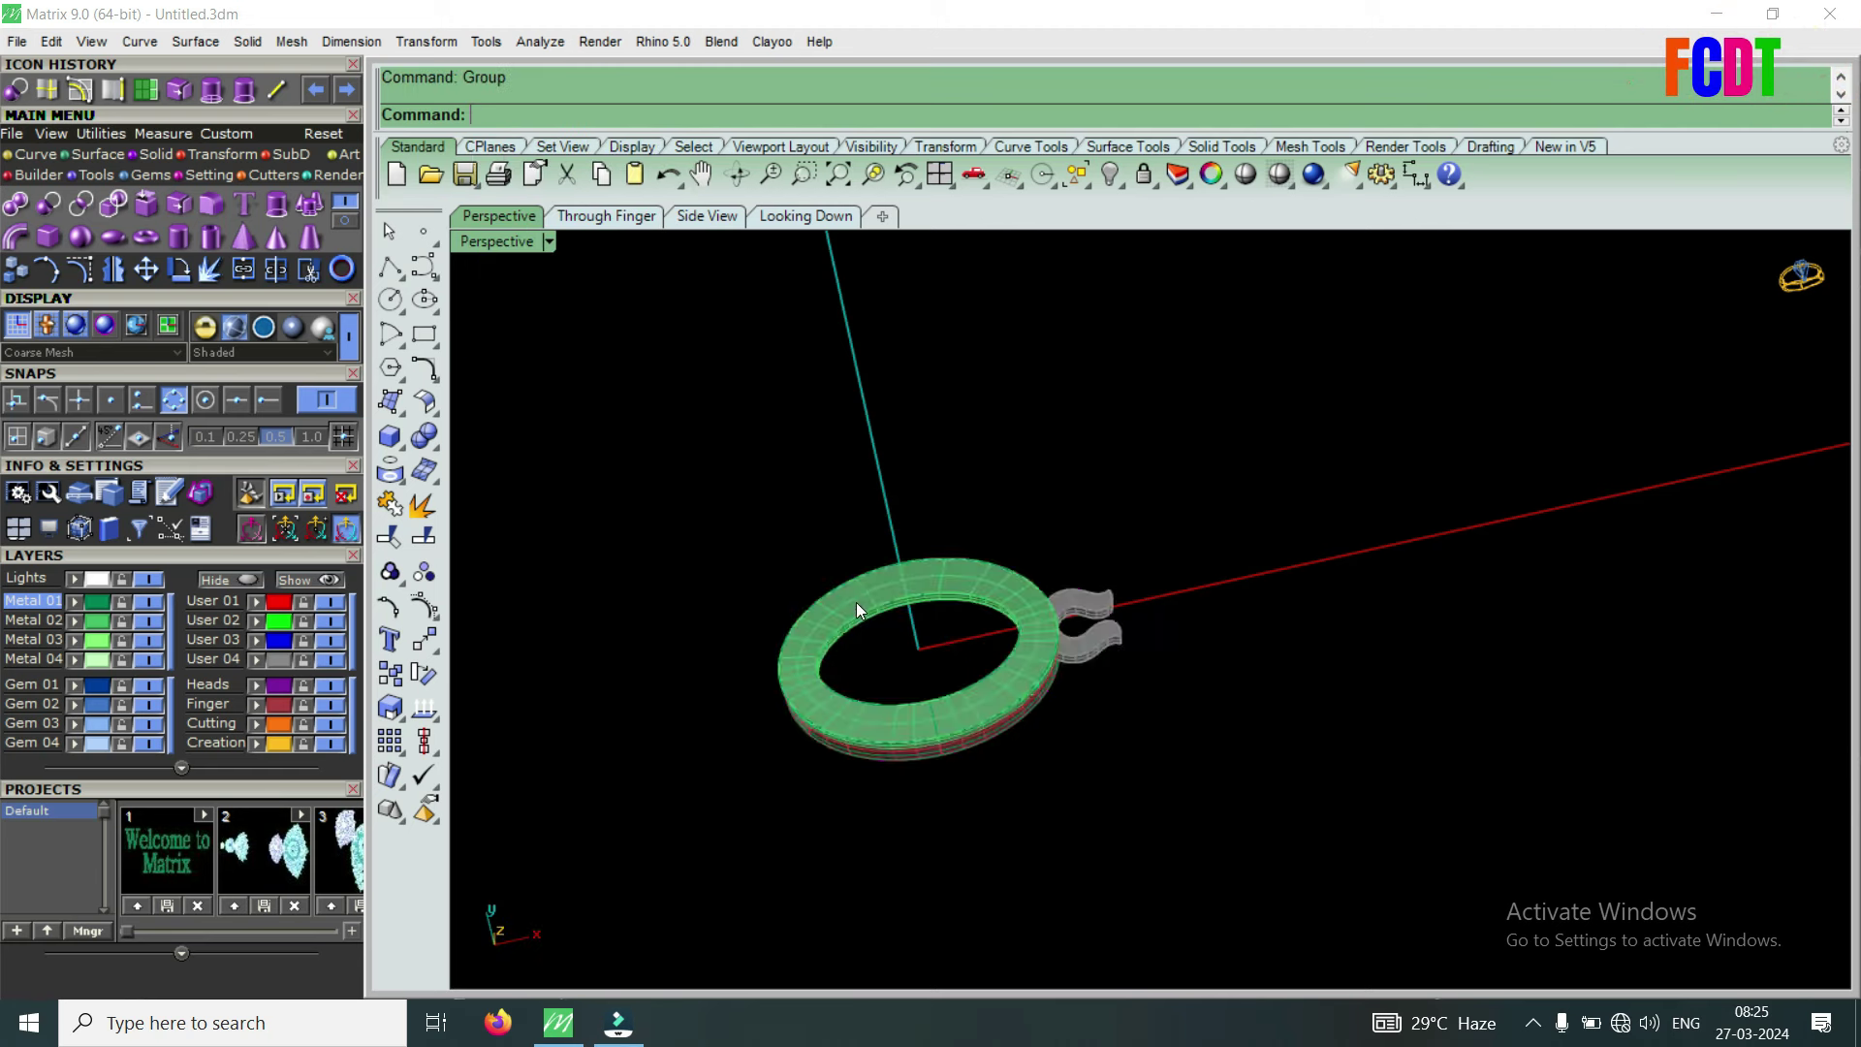
scroll(856, 602, up, 3)
click(825, 715)
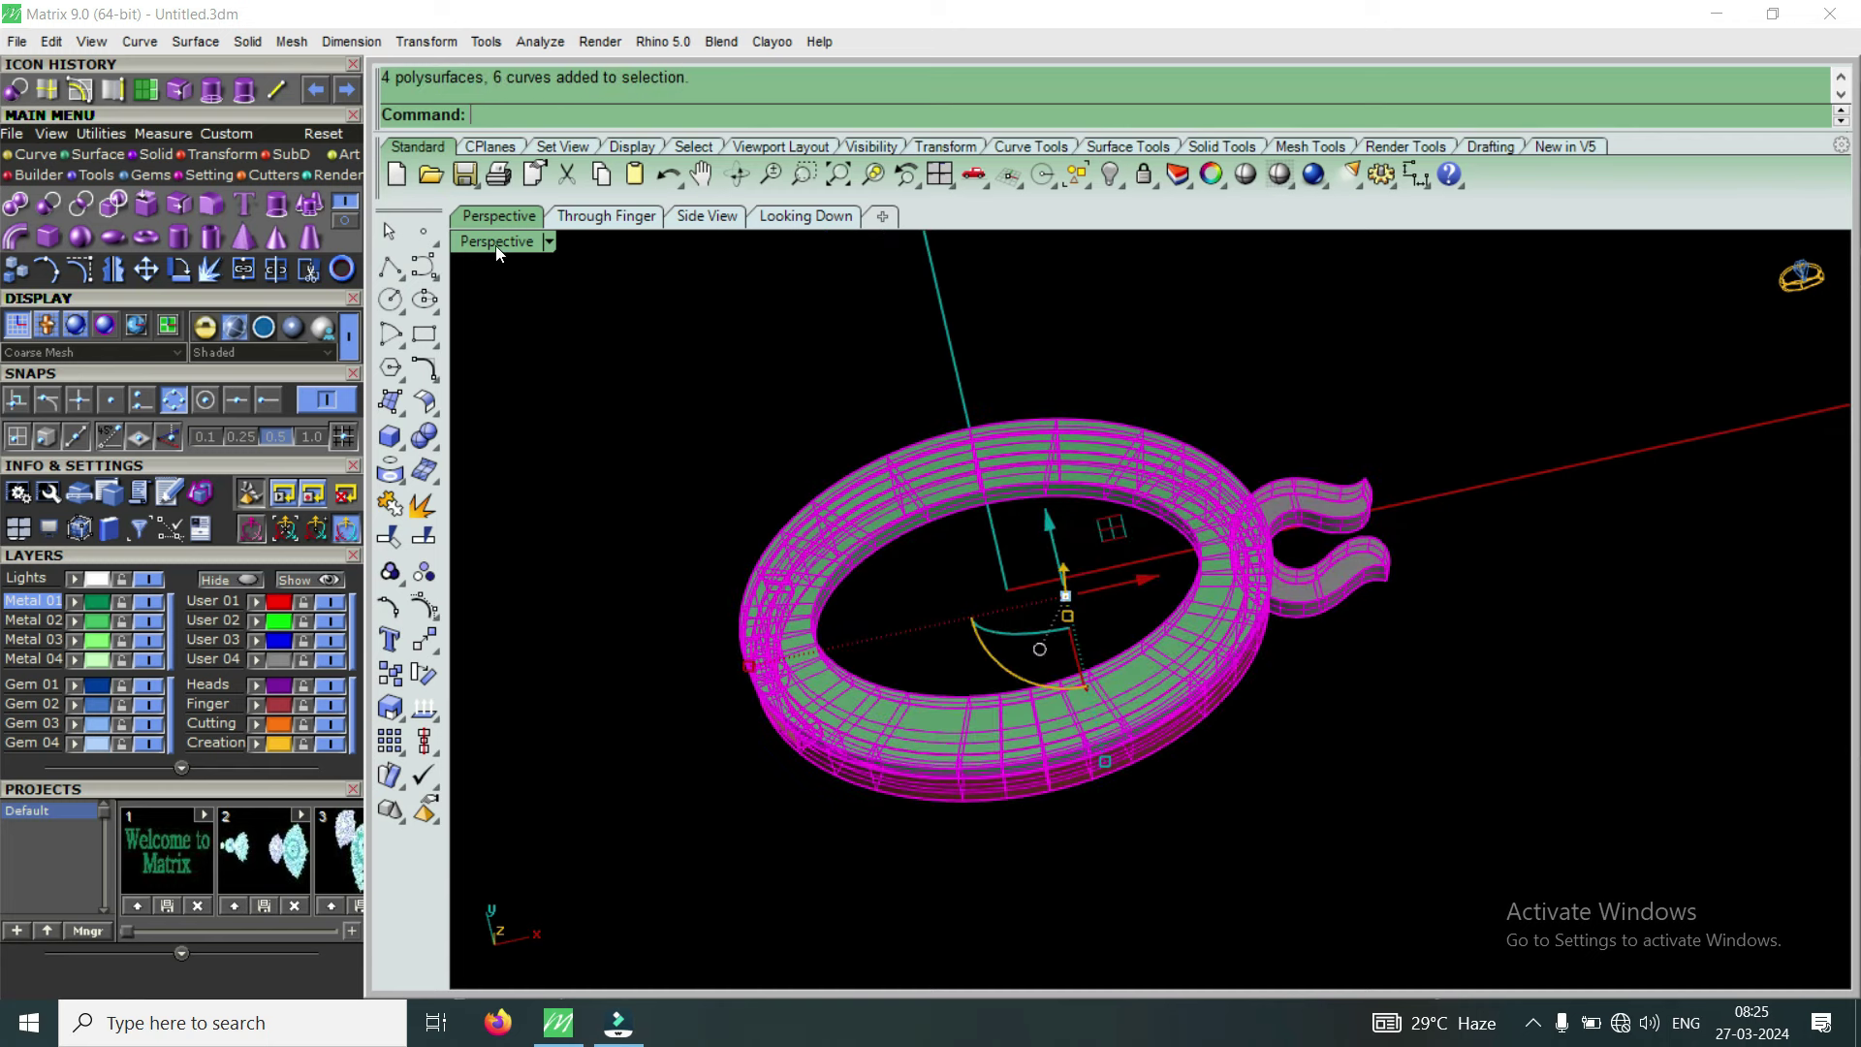
In the maximized top-down view, duplicate the grouped ring so the copy links through the scroll head
double_click(499, 245)
double_click(497, 245)
scroll(895, 560, up, 3)
scroll(929, 525, up, 2)
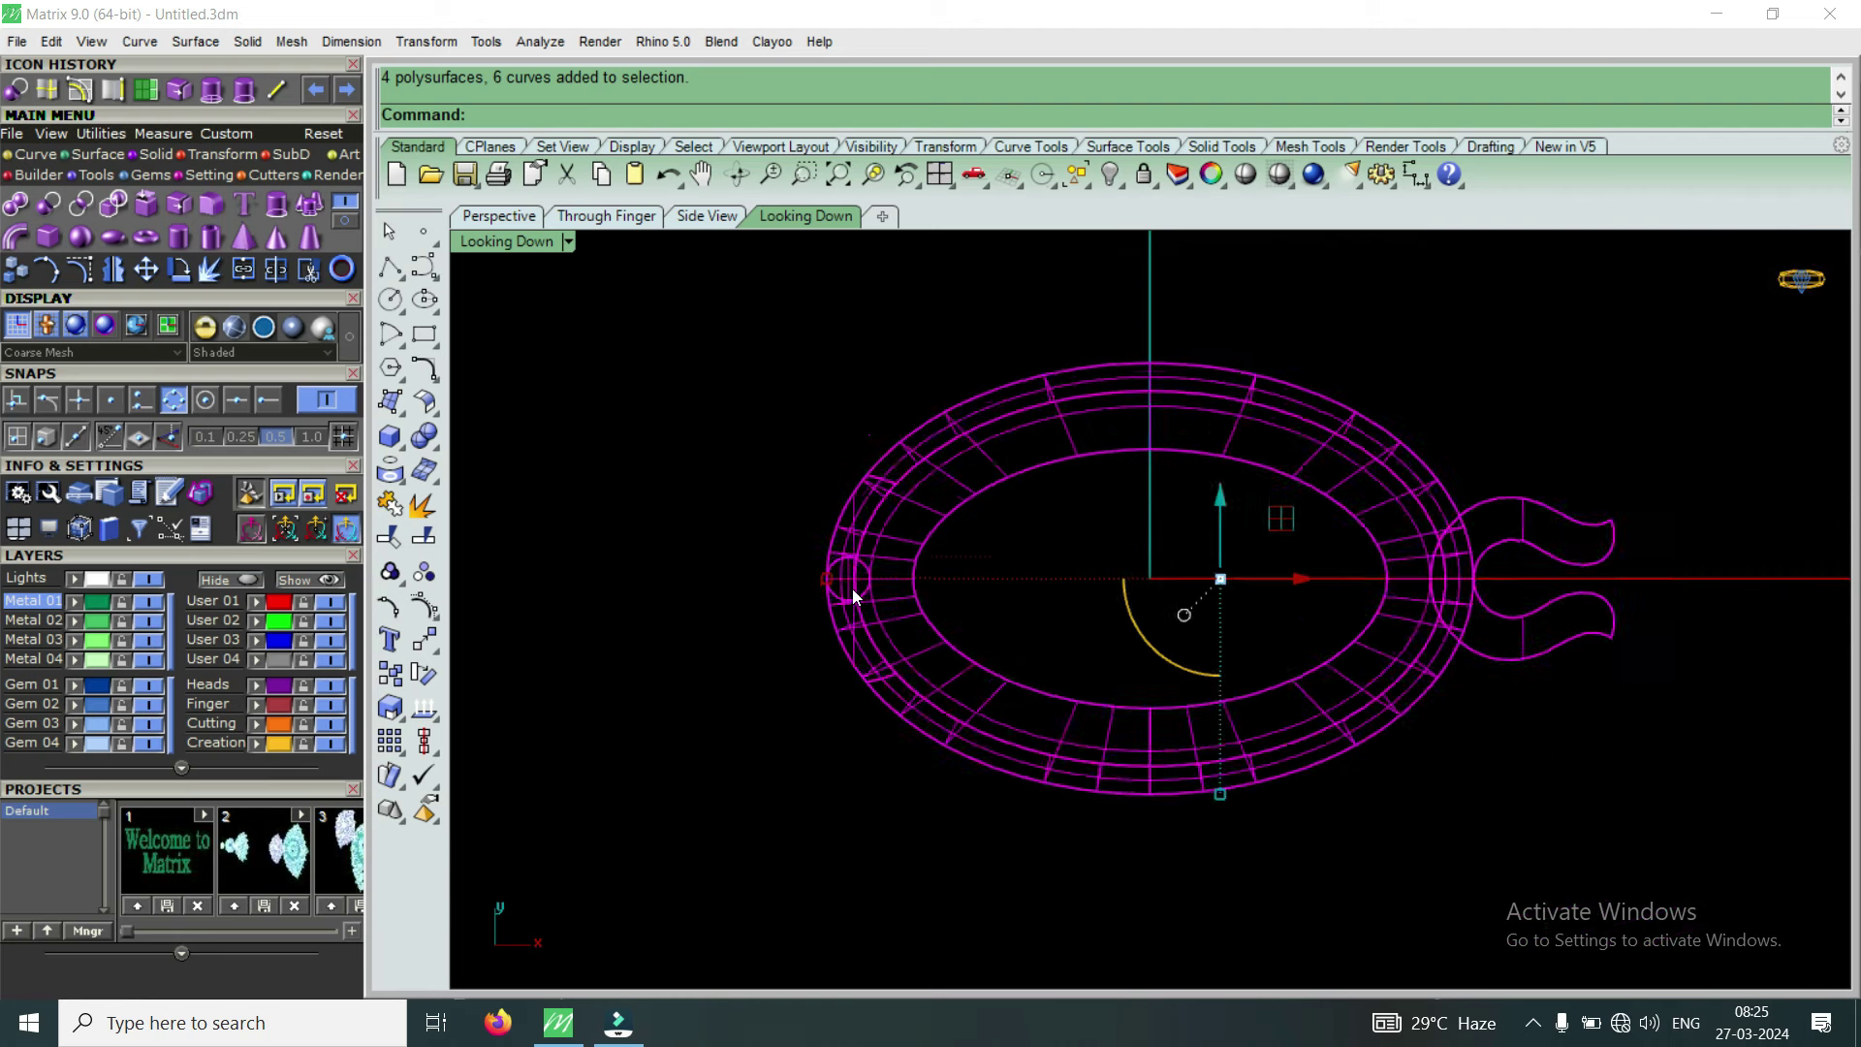
scroll(853, 590, down, 3)
scroll(811, 572, down, 2)
click(15, 273)
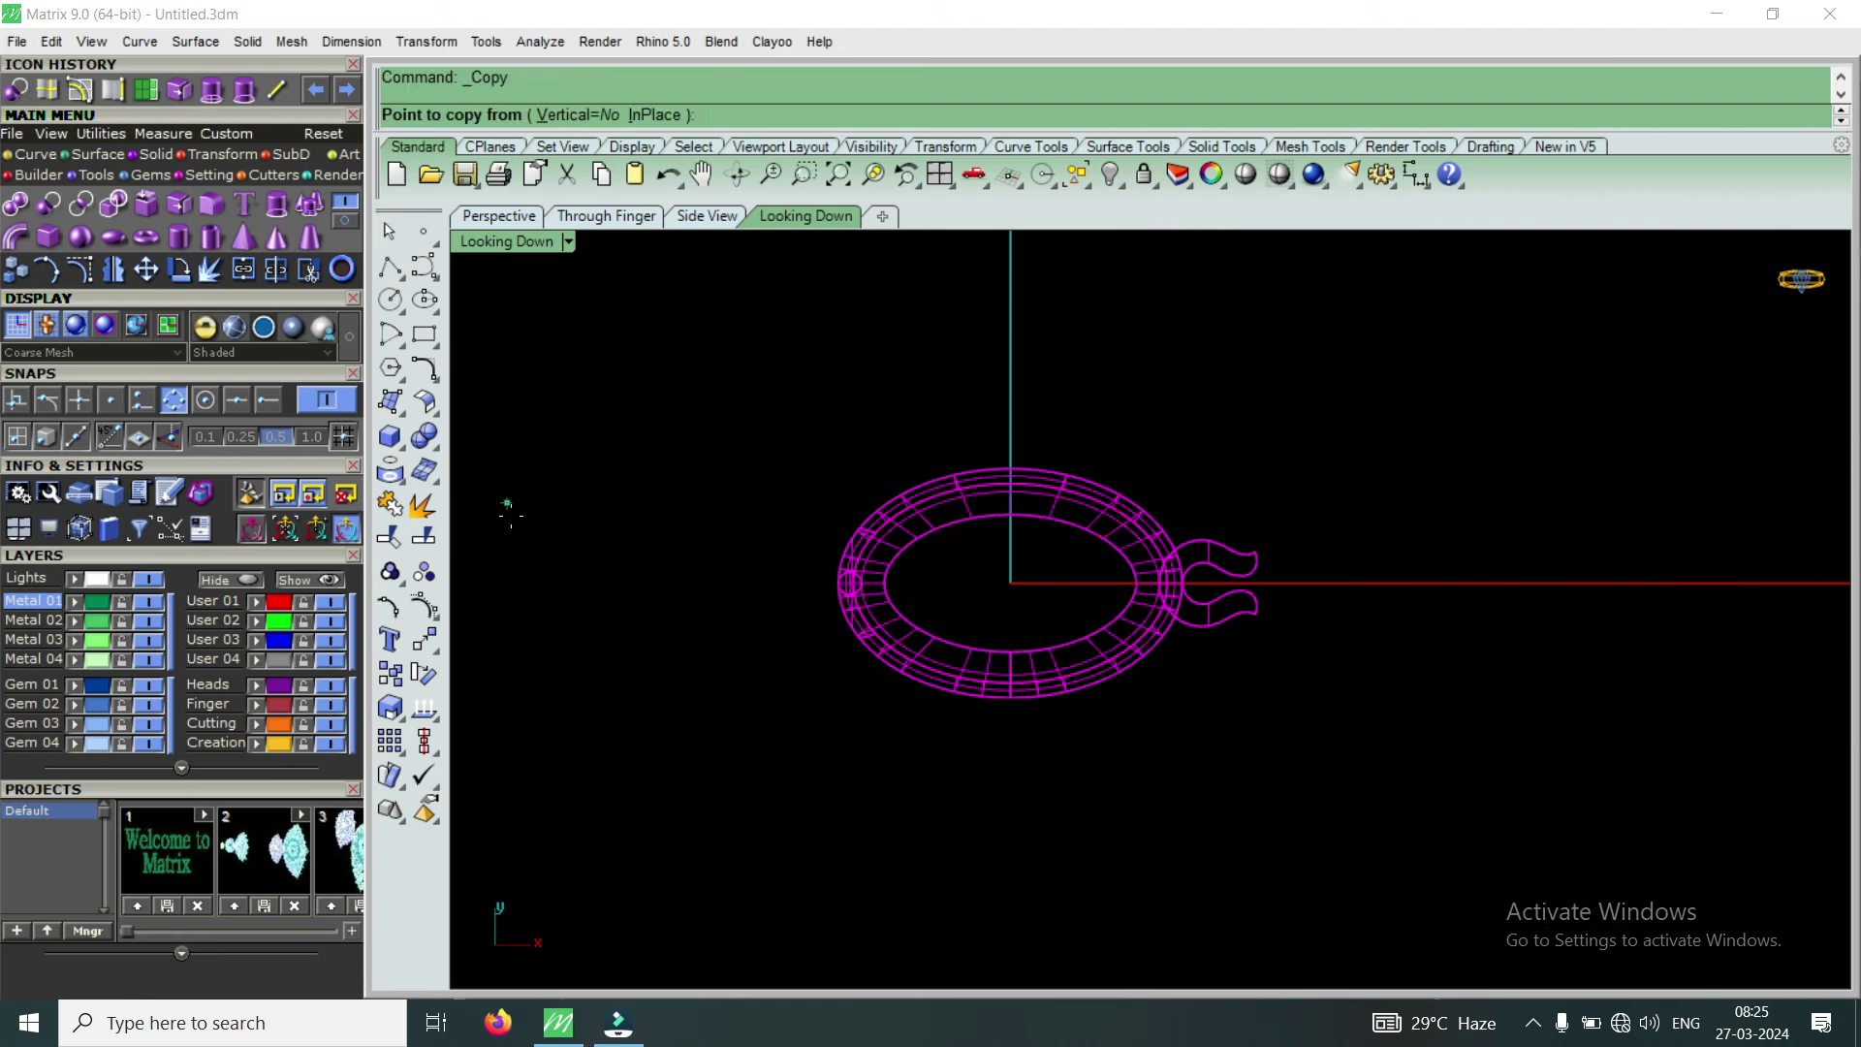
click(886, 582)
scroll(1250, 567, up, 4)
scroll(1252, 565, up, 2)
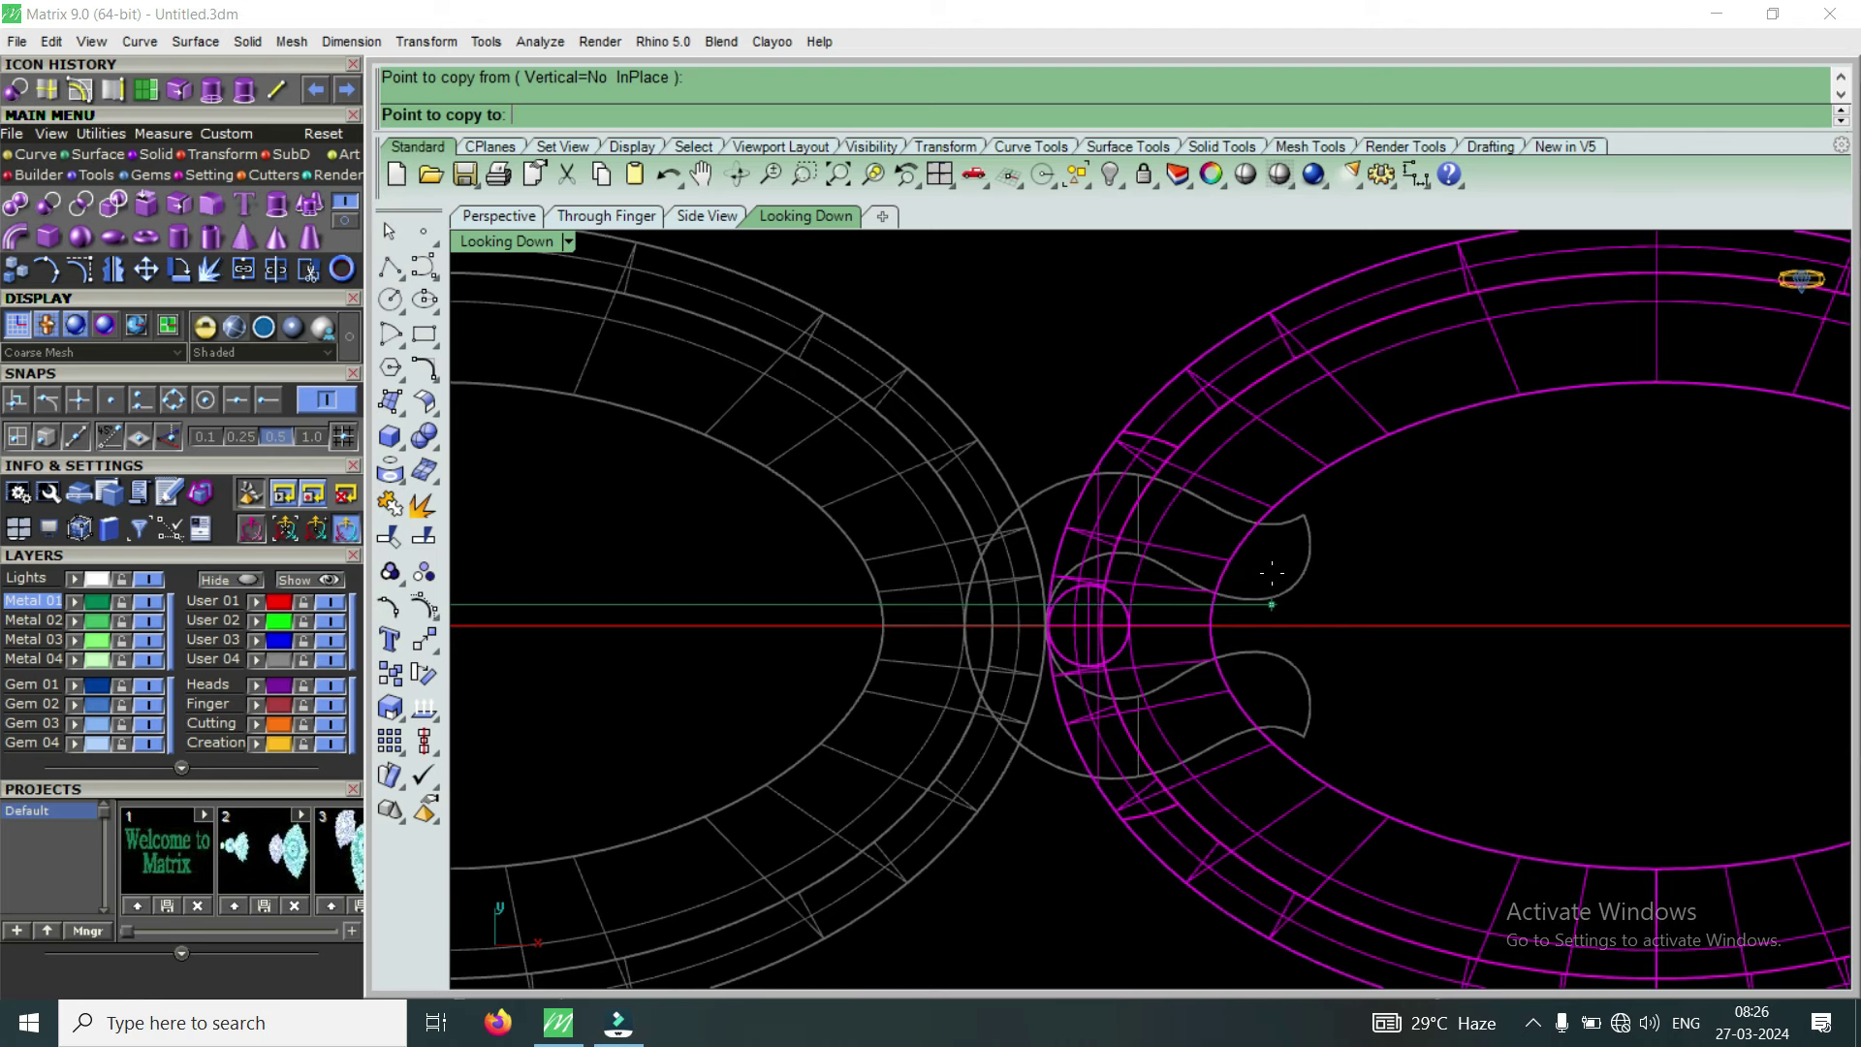
click(1272, 572)
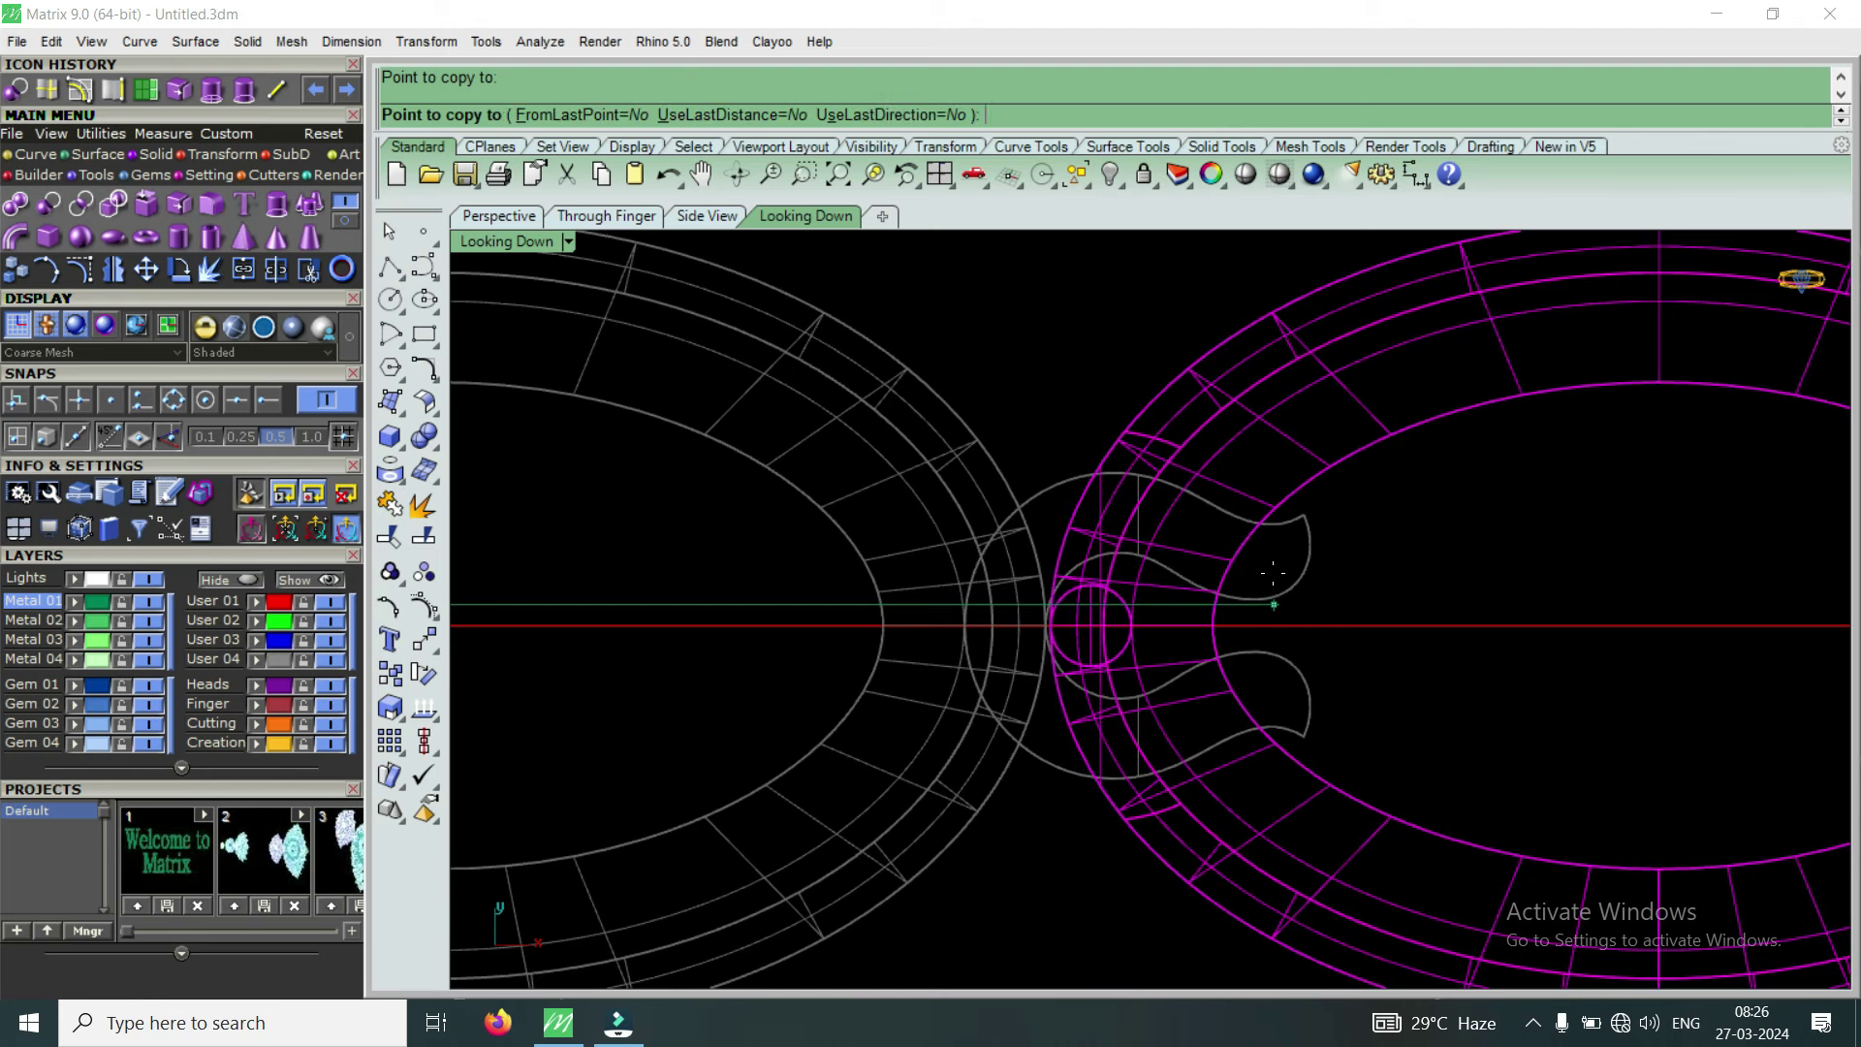
key(Return)
scroll(1273, 575, down, 5)
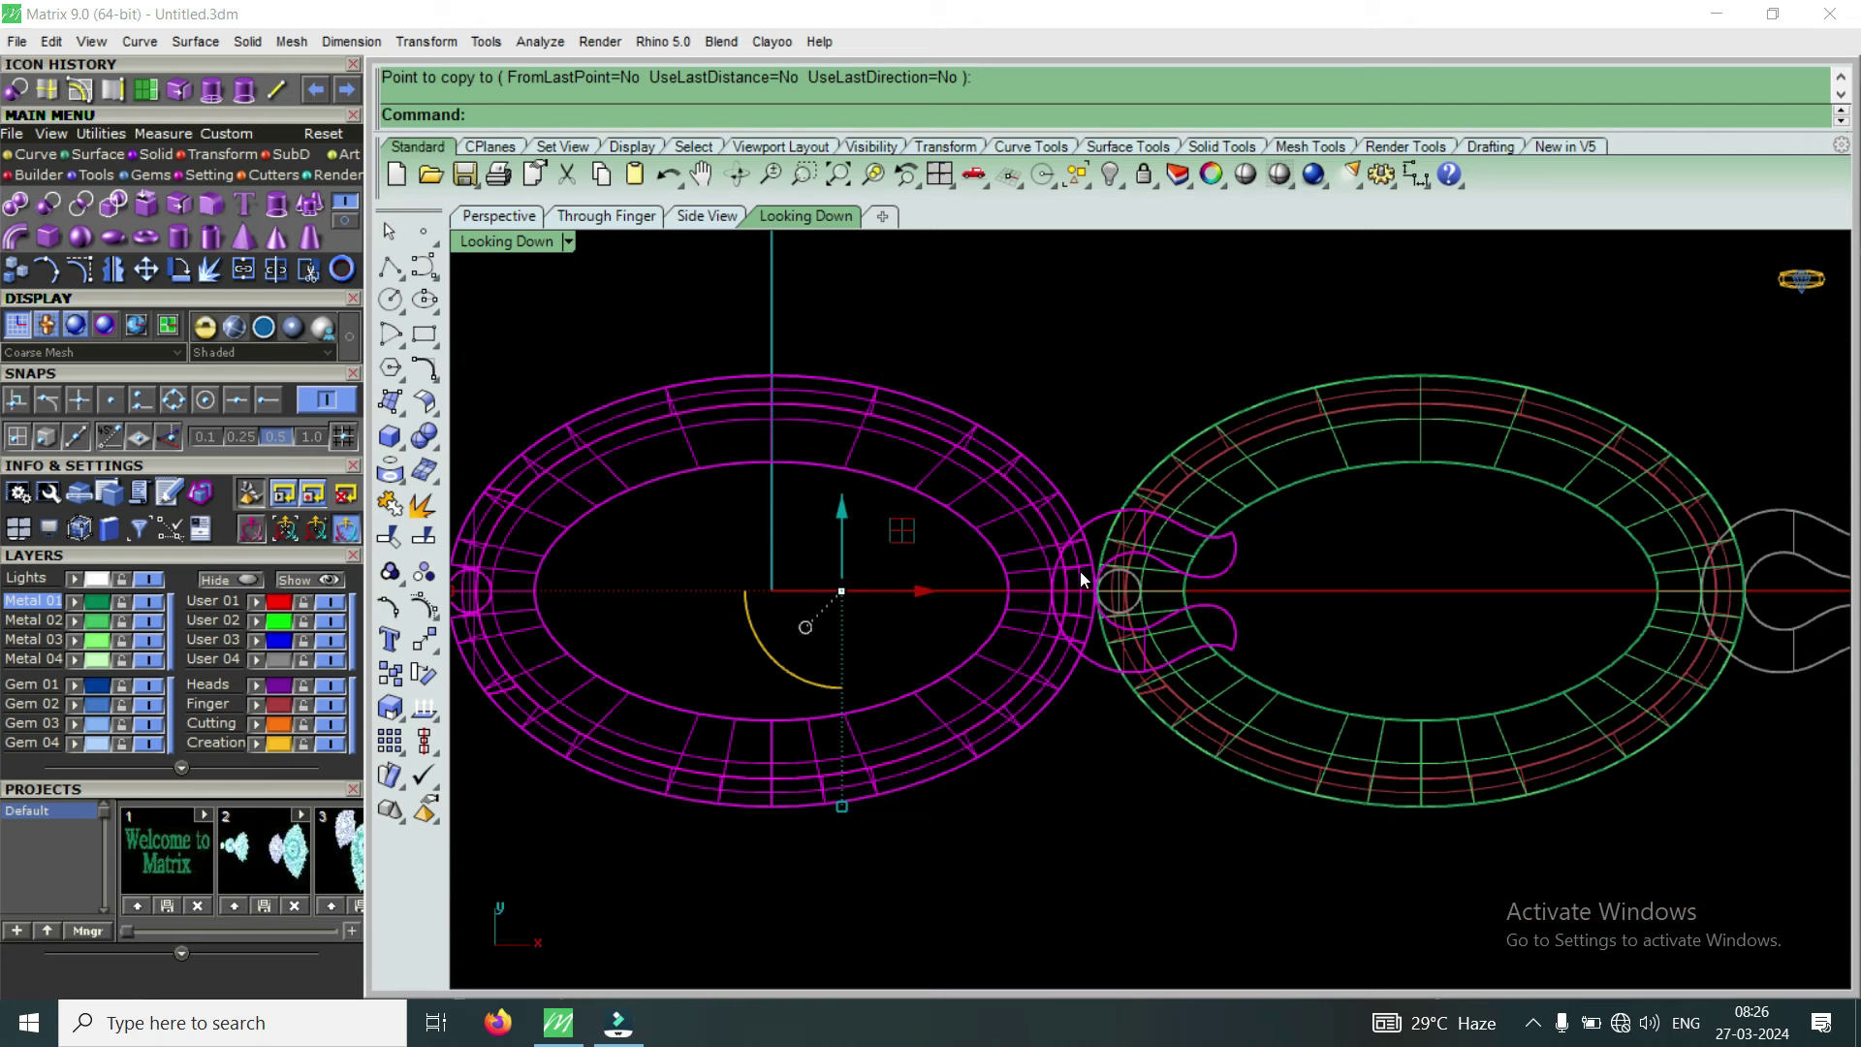
scroll(1122, 597, up, 4)
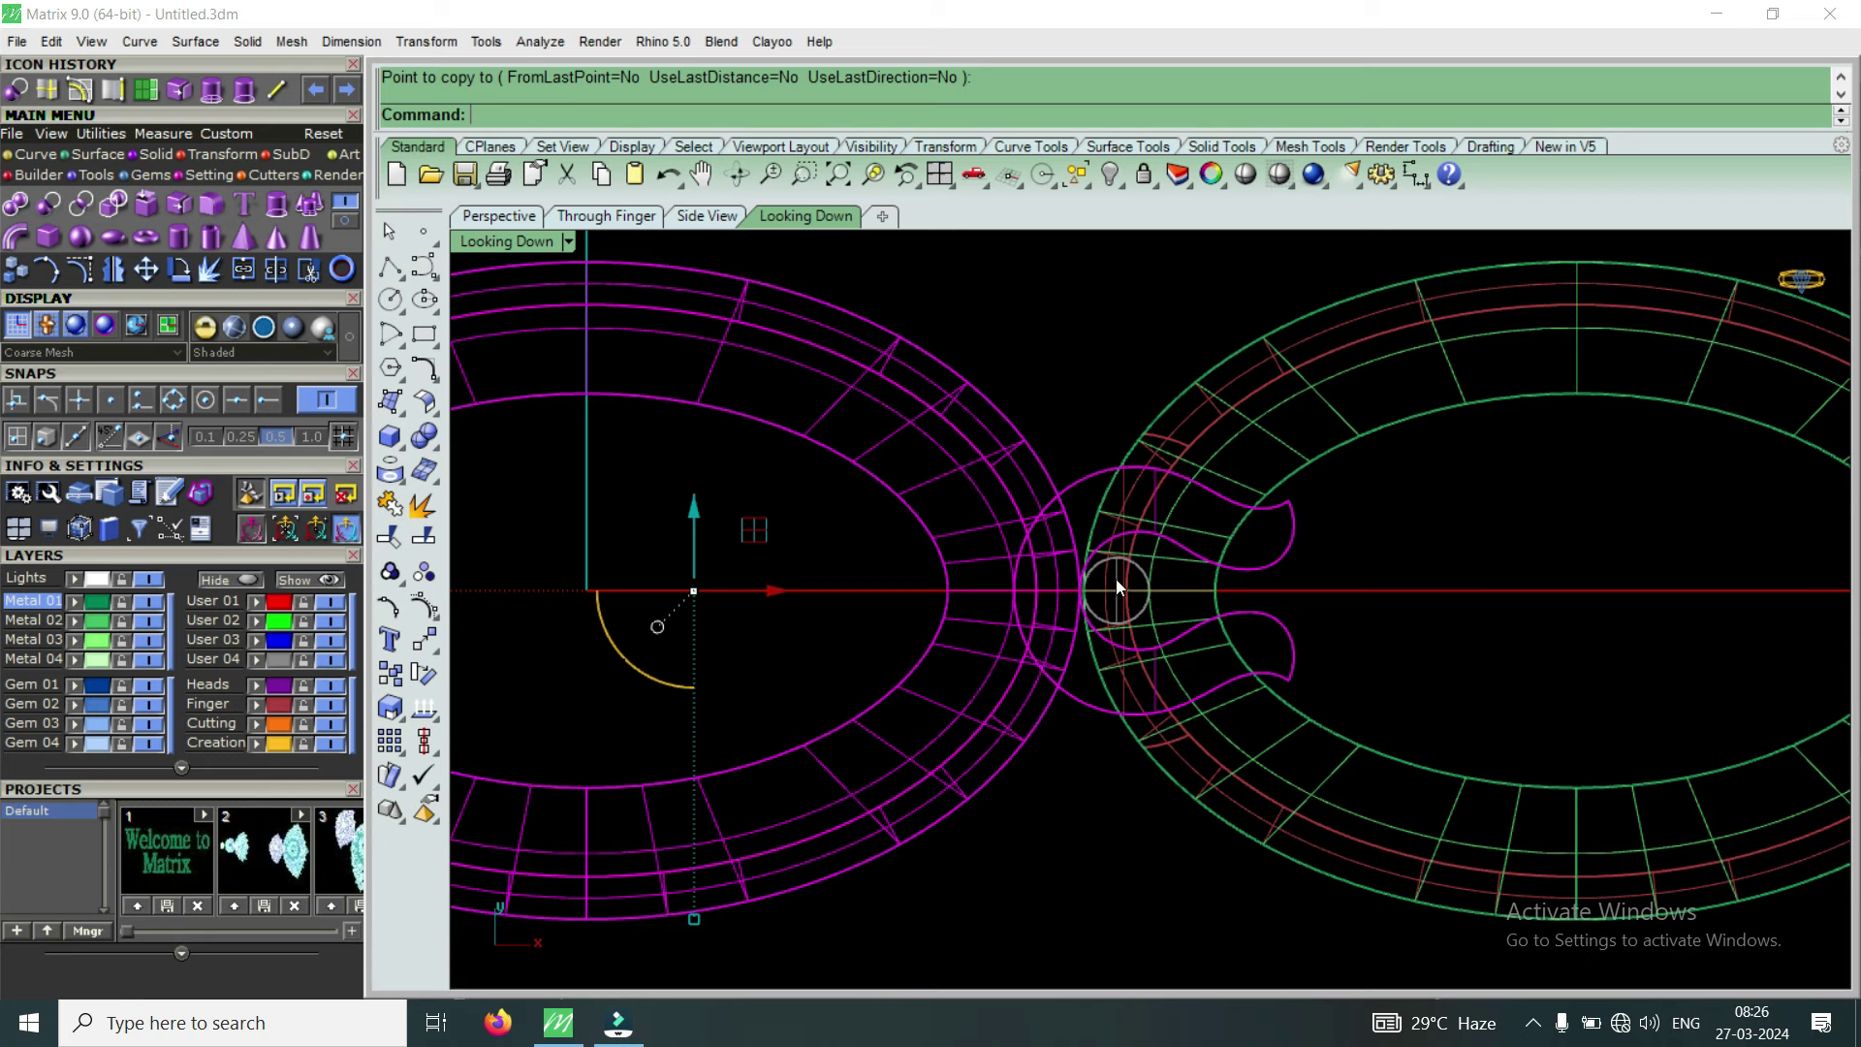
scroll(1118, 577, down, 2)
scroll(1116, 577, down, 2)
scroll(1115, 582, up, 2)
scroll(1158, 584, up, 2)
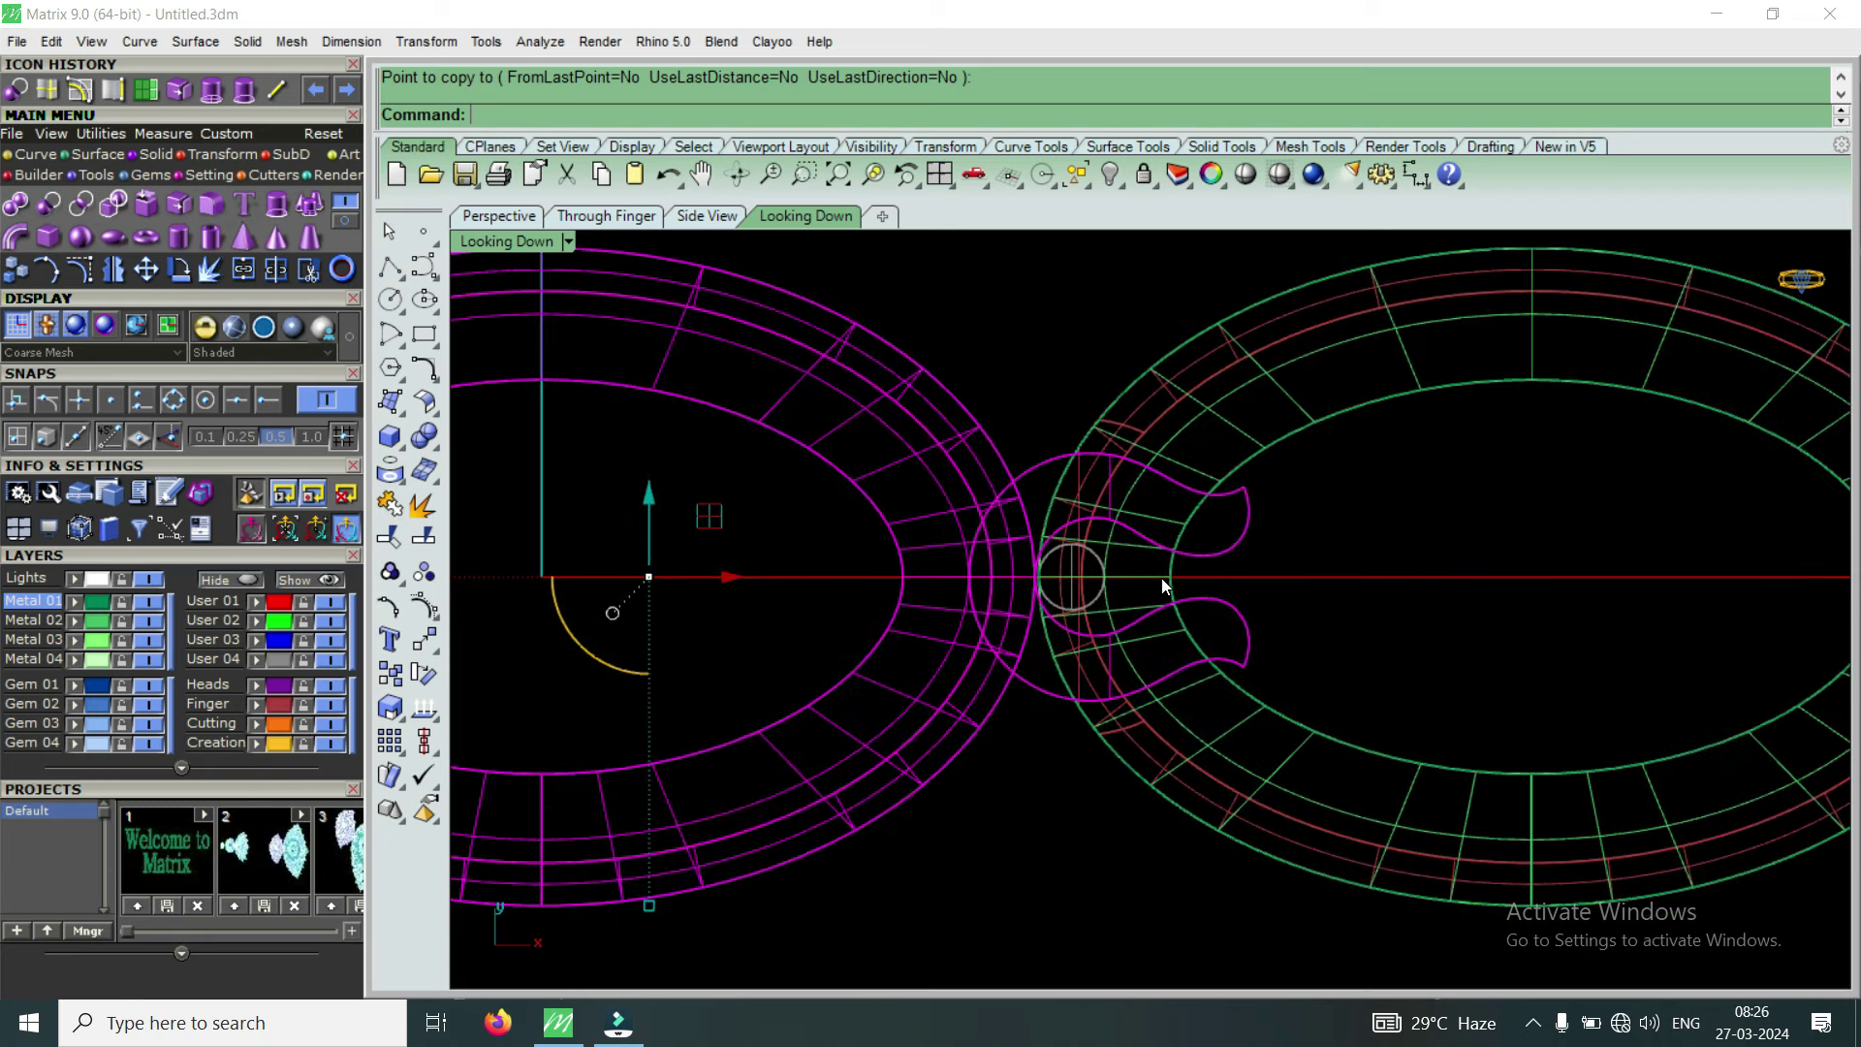
scroll(1153, 557, down, 2)
scroll(1142, 560, down, 2)
scroll(1142, 560, up, 2)
scroll(1142, 560, up, 2)
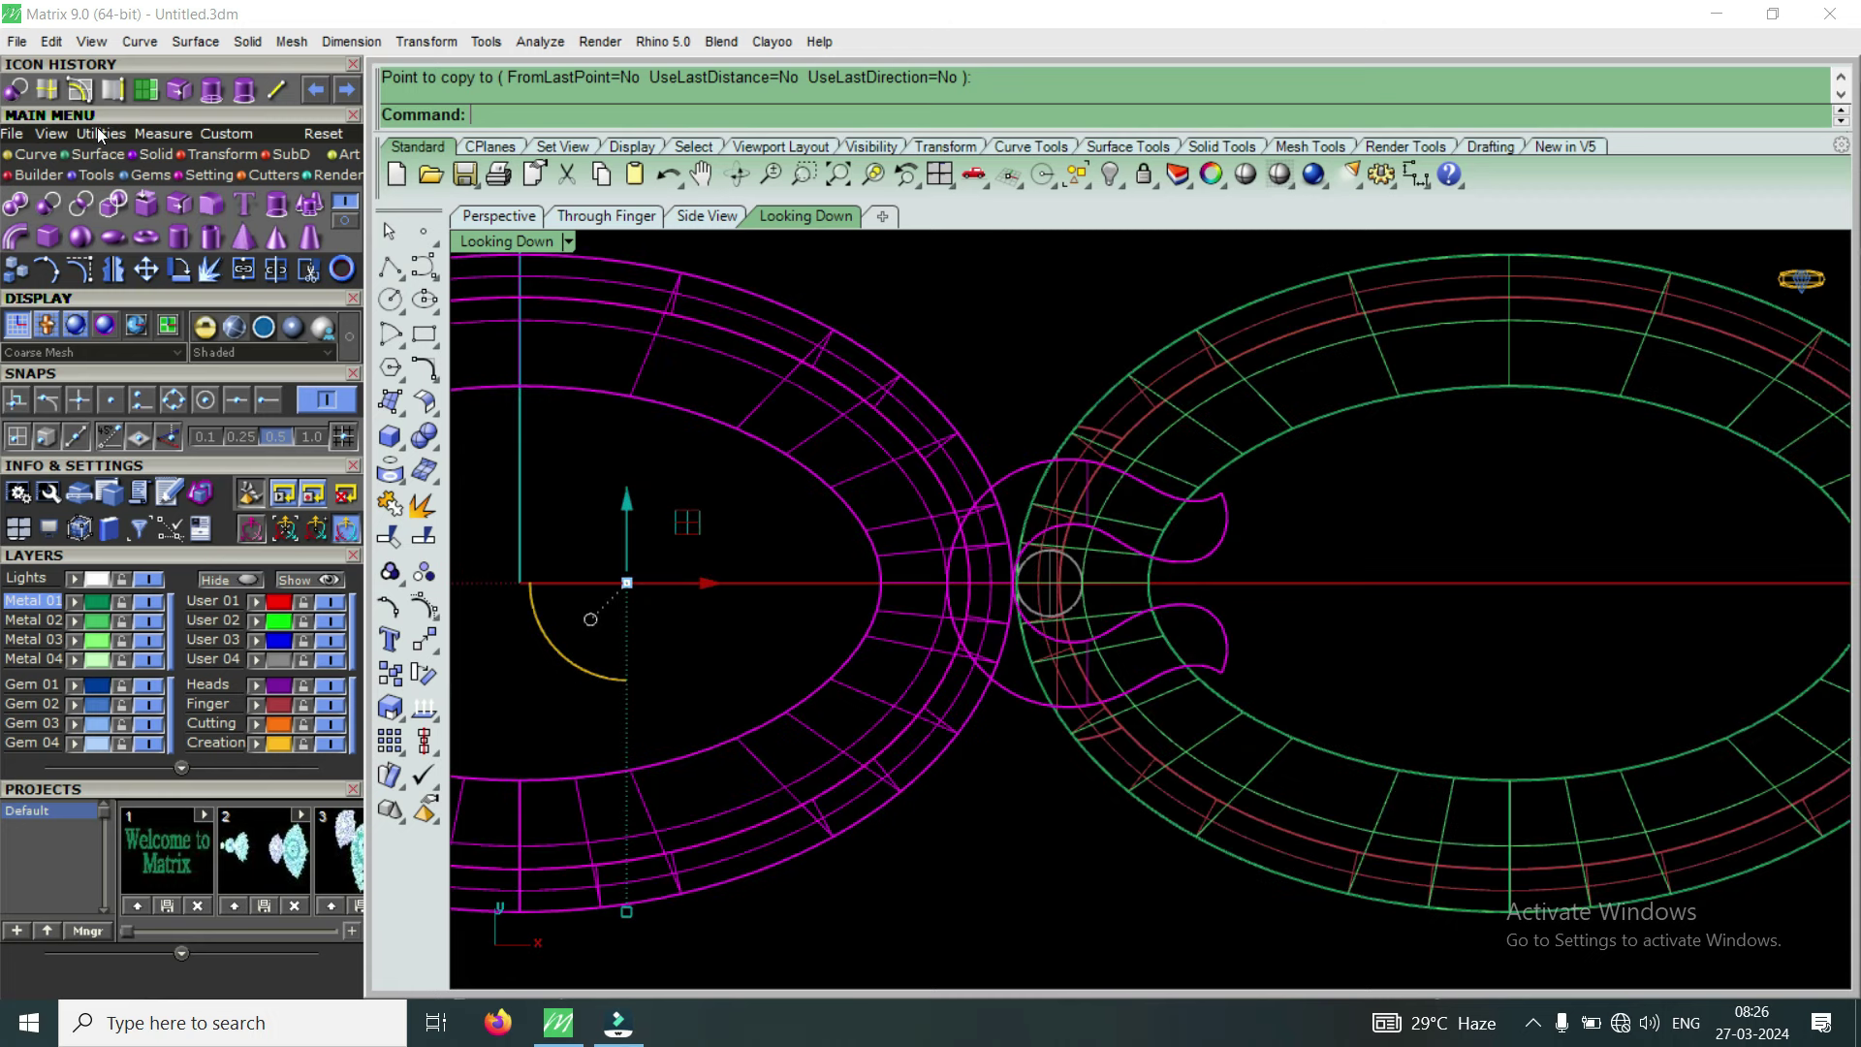
Measure the 4.190 mm distance across the join between the two links
click(554, 47)
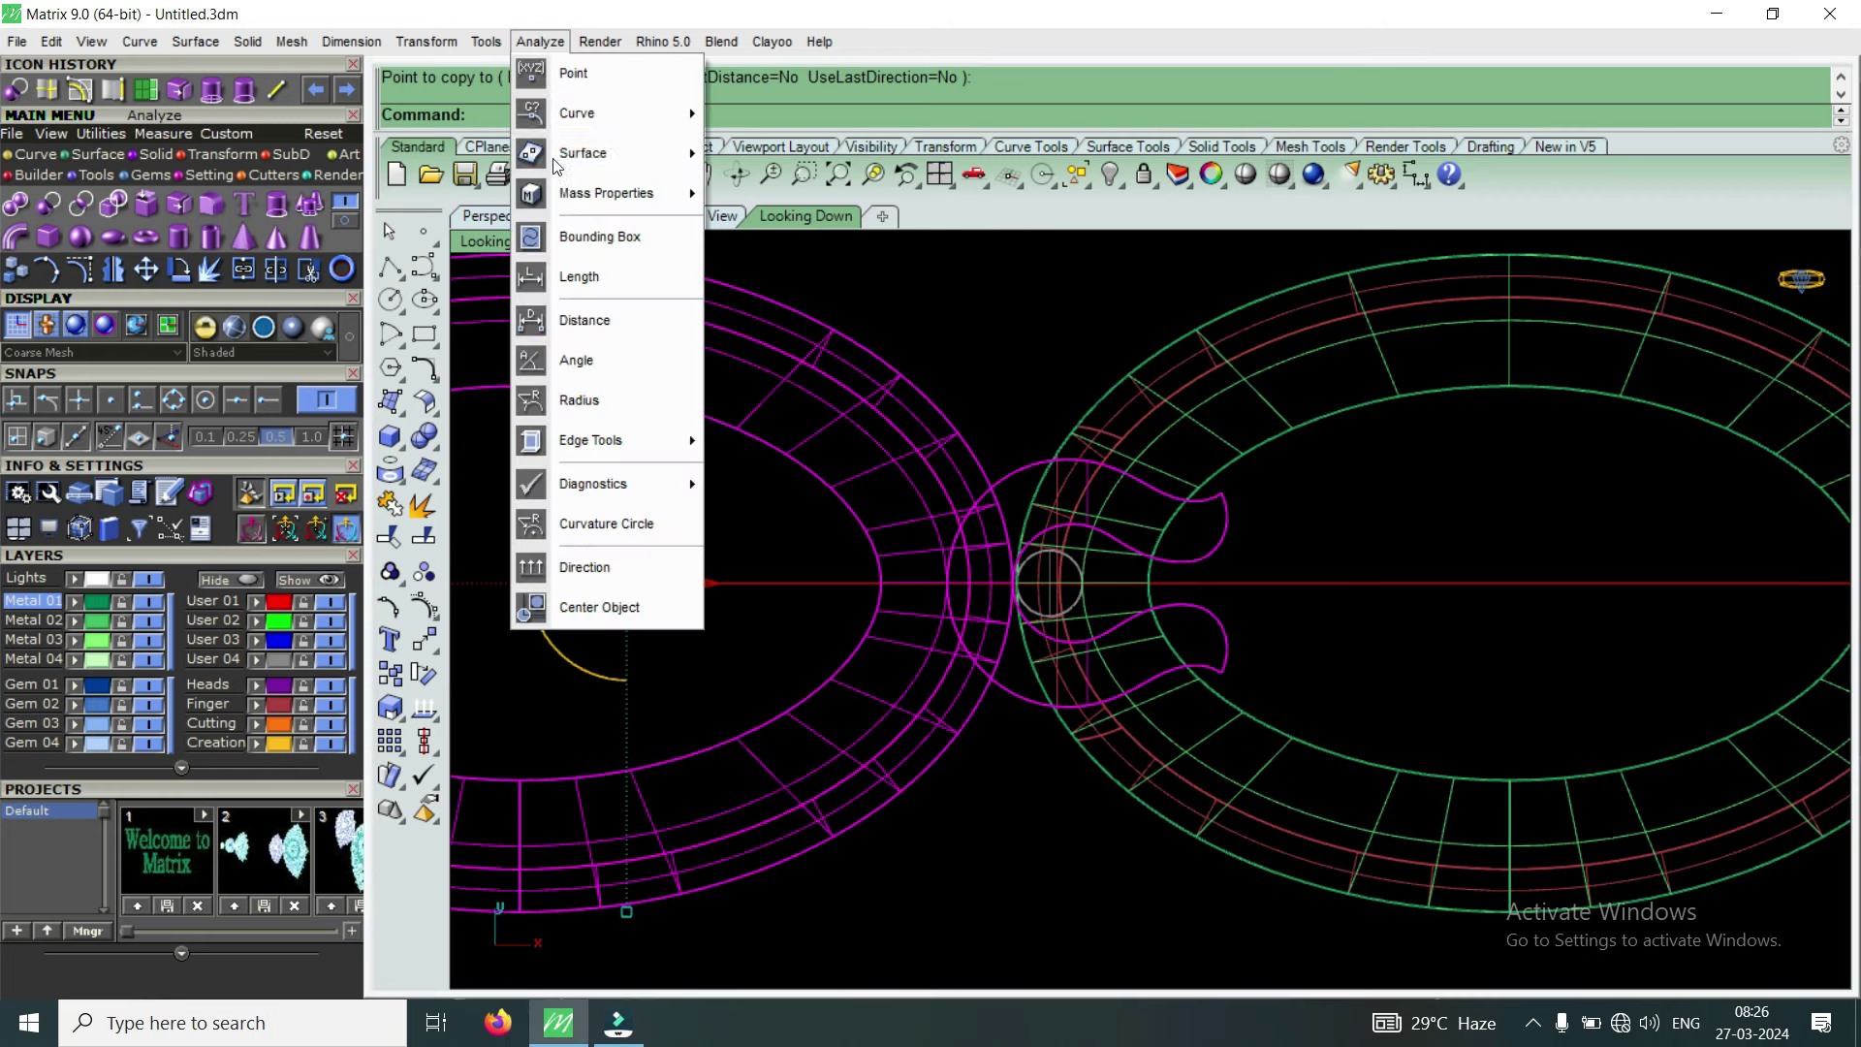
click(607, 332)
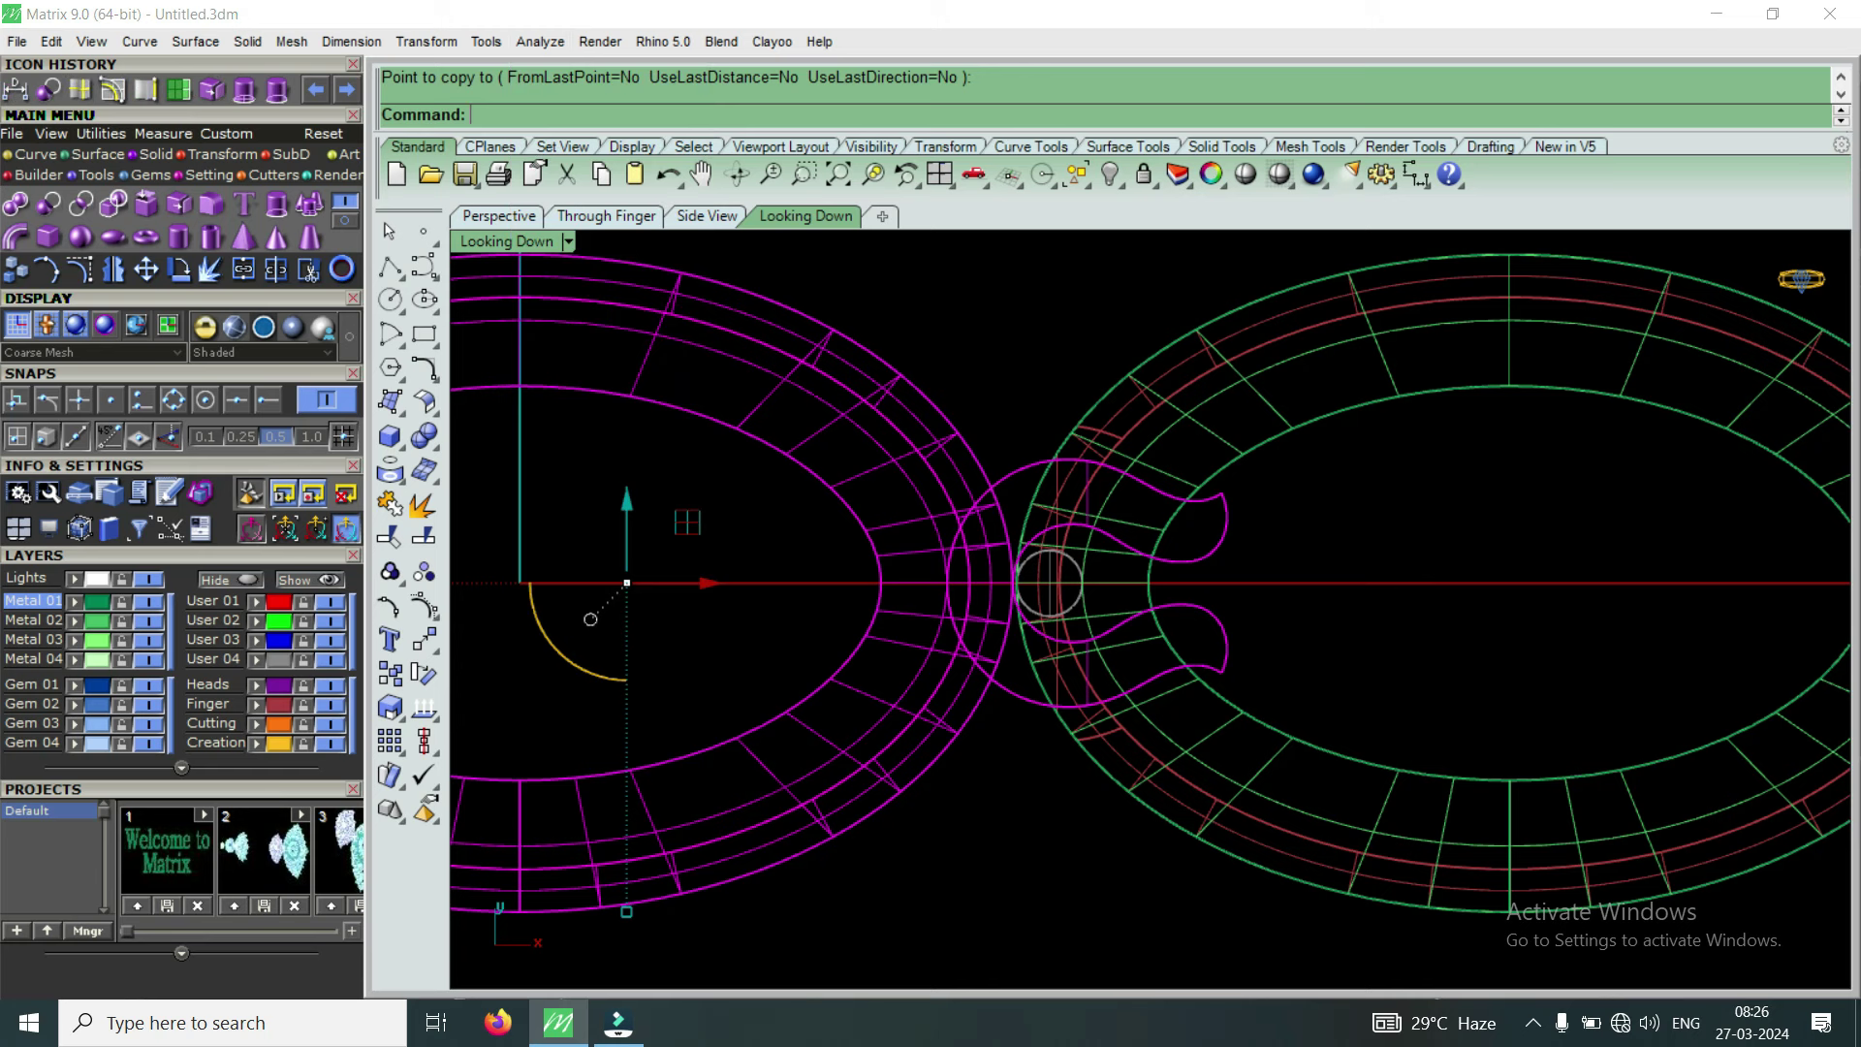
click(949, 583)
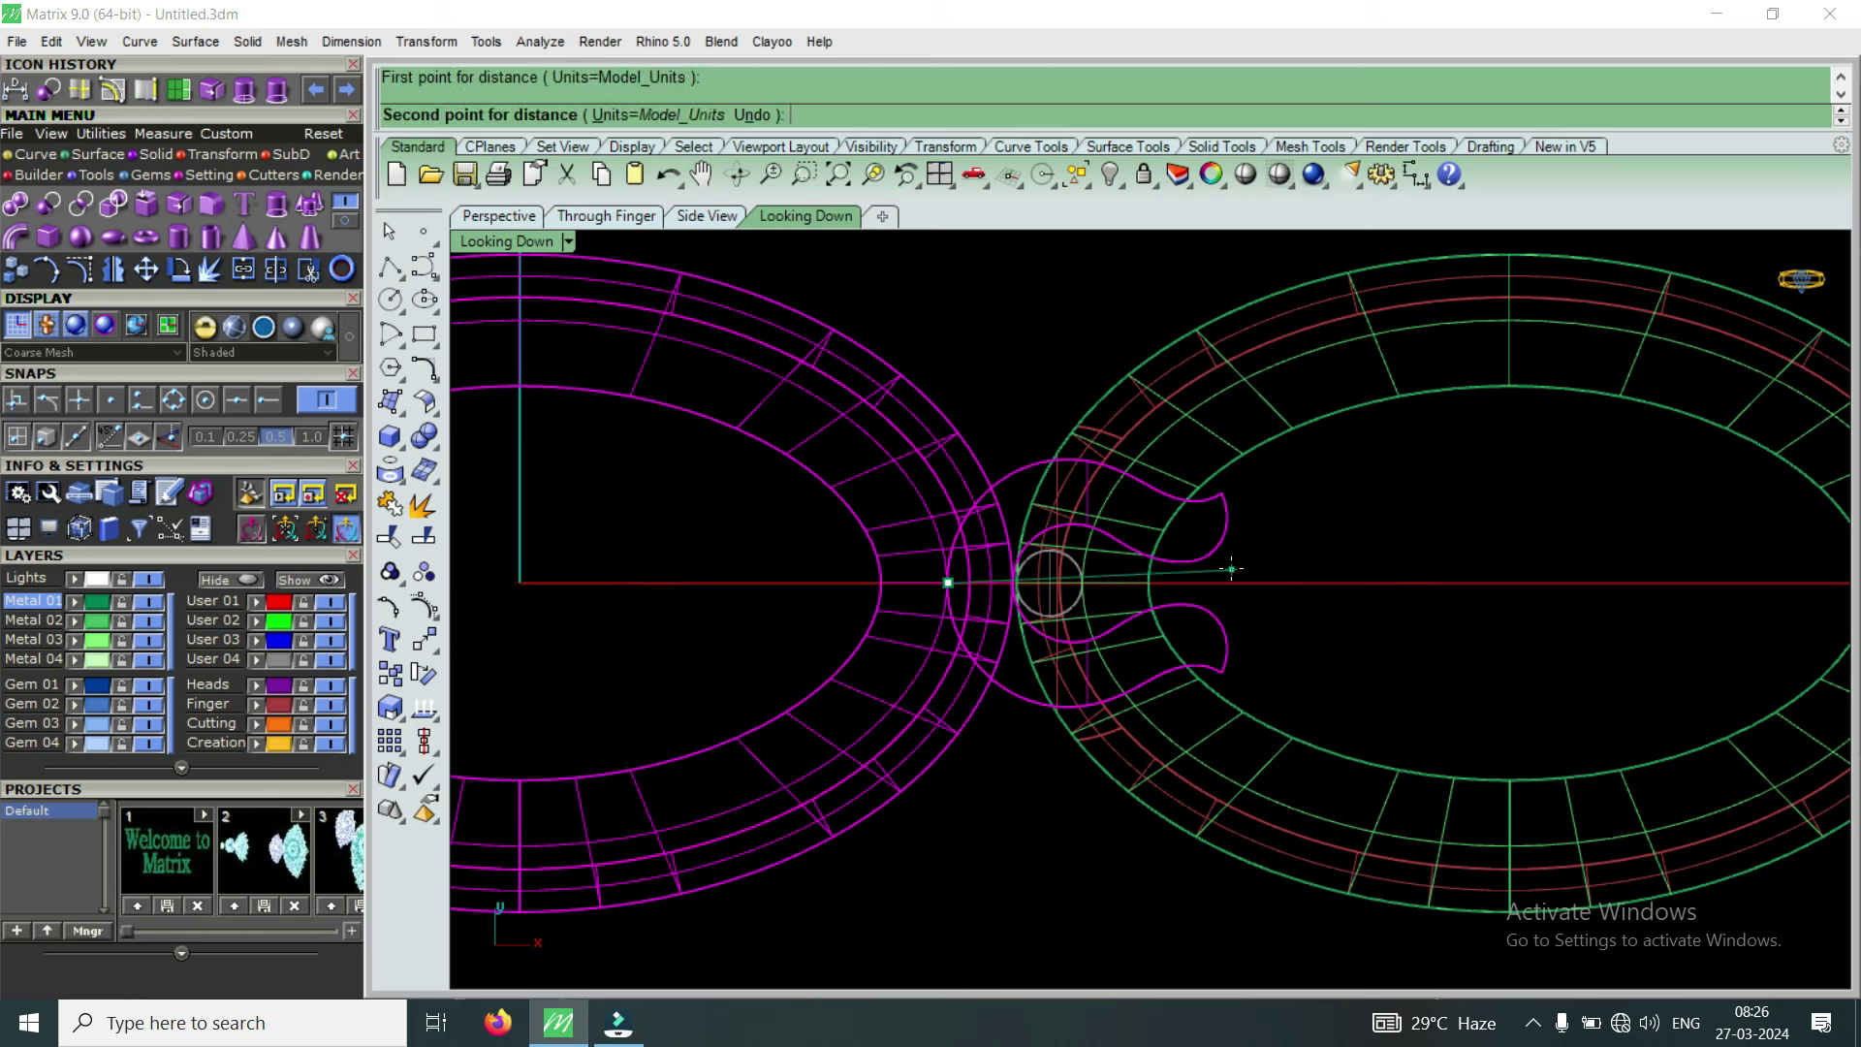
click(1217, 571)
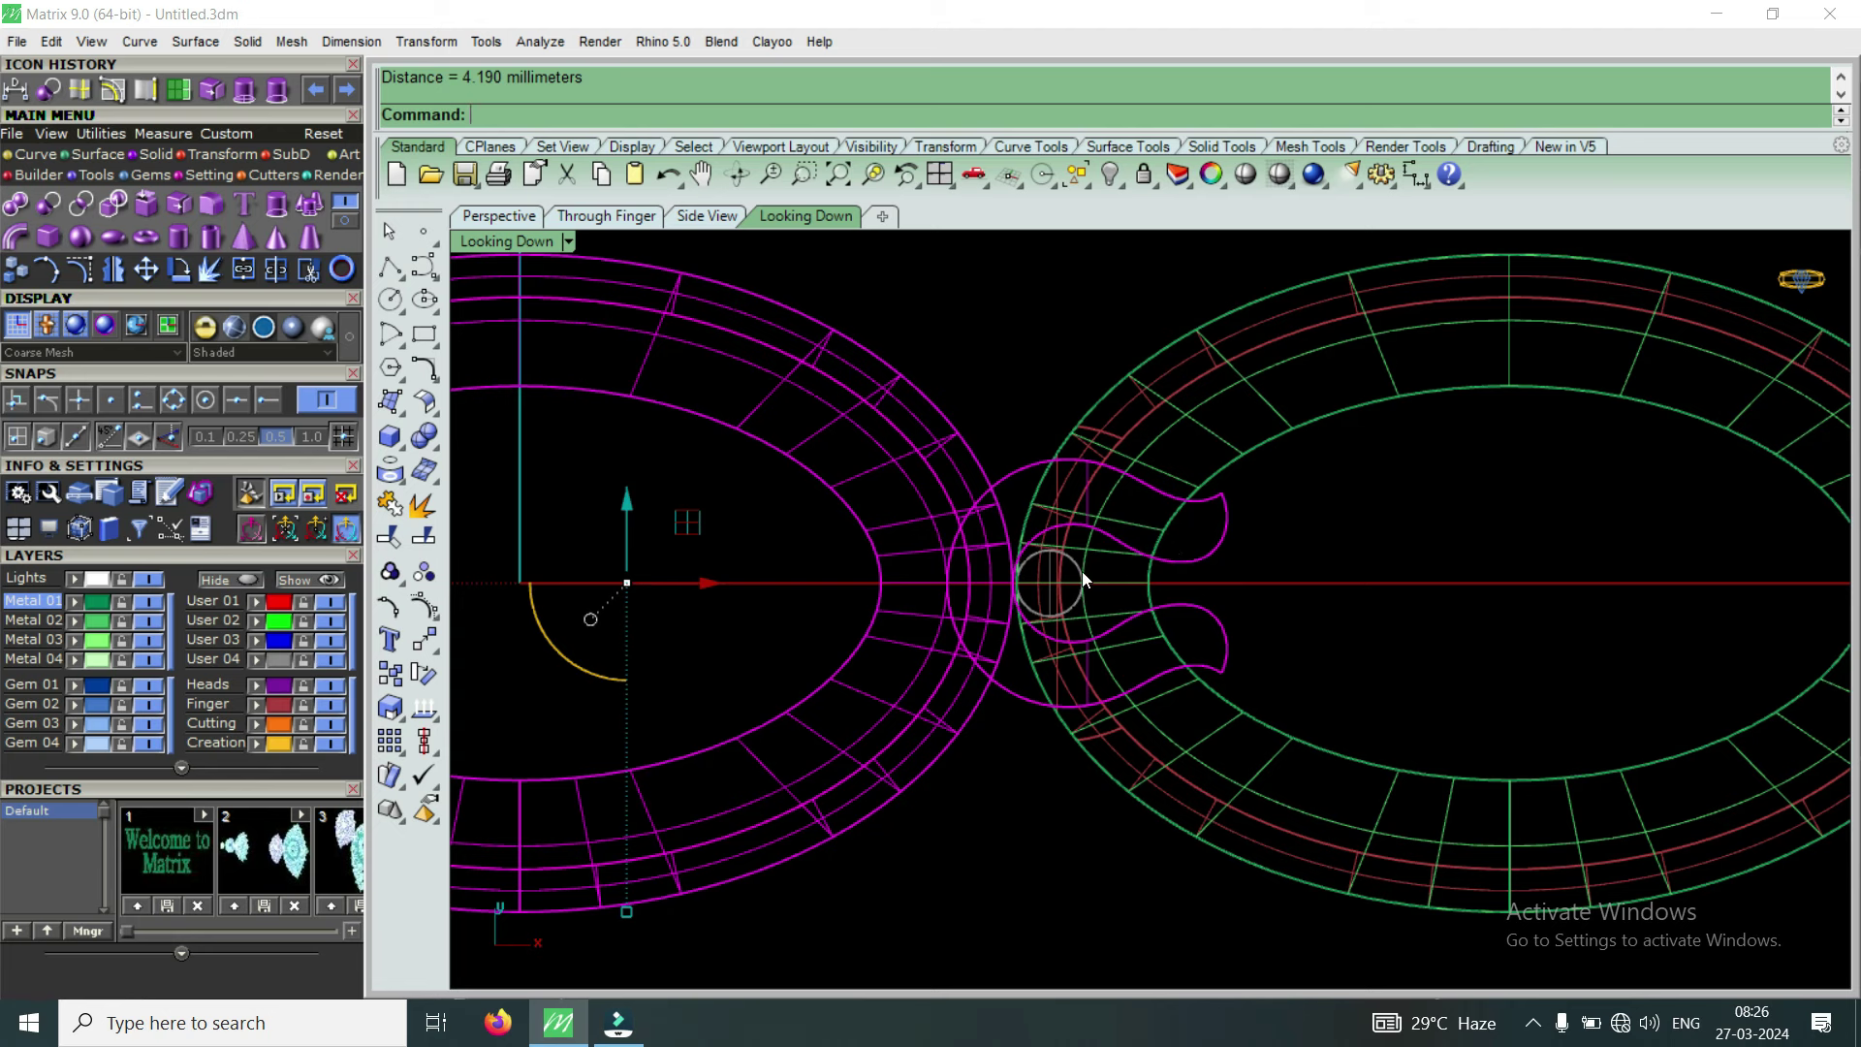
scroll(1157, 539, up, 1)
scroll(1155, 539, up, 1)
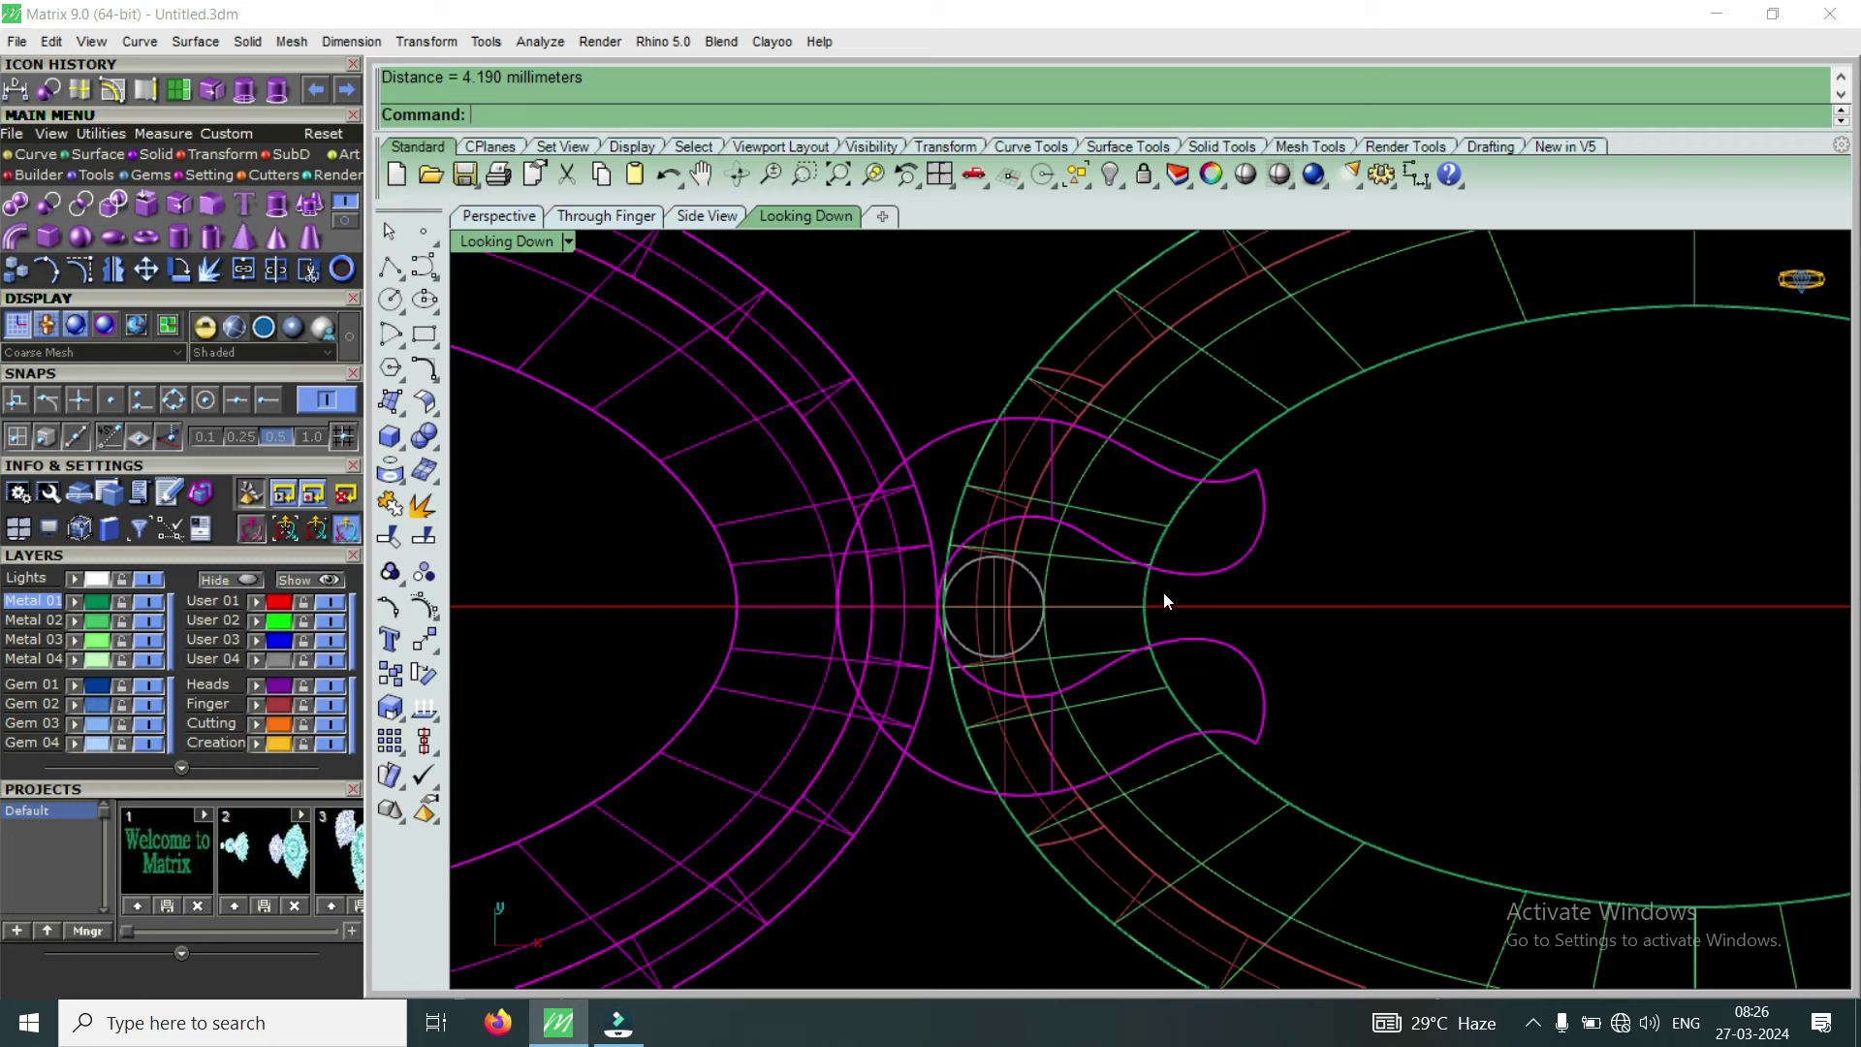
scroll(1206, 539, down, 2)
Select everything, ungroup it, and pick the split scroll head on its own
key(ctrl+a)
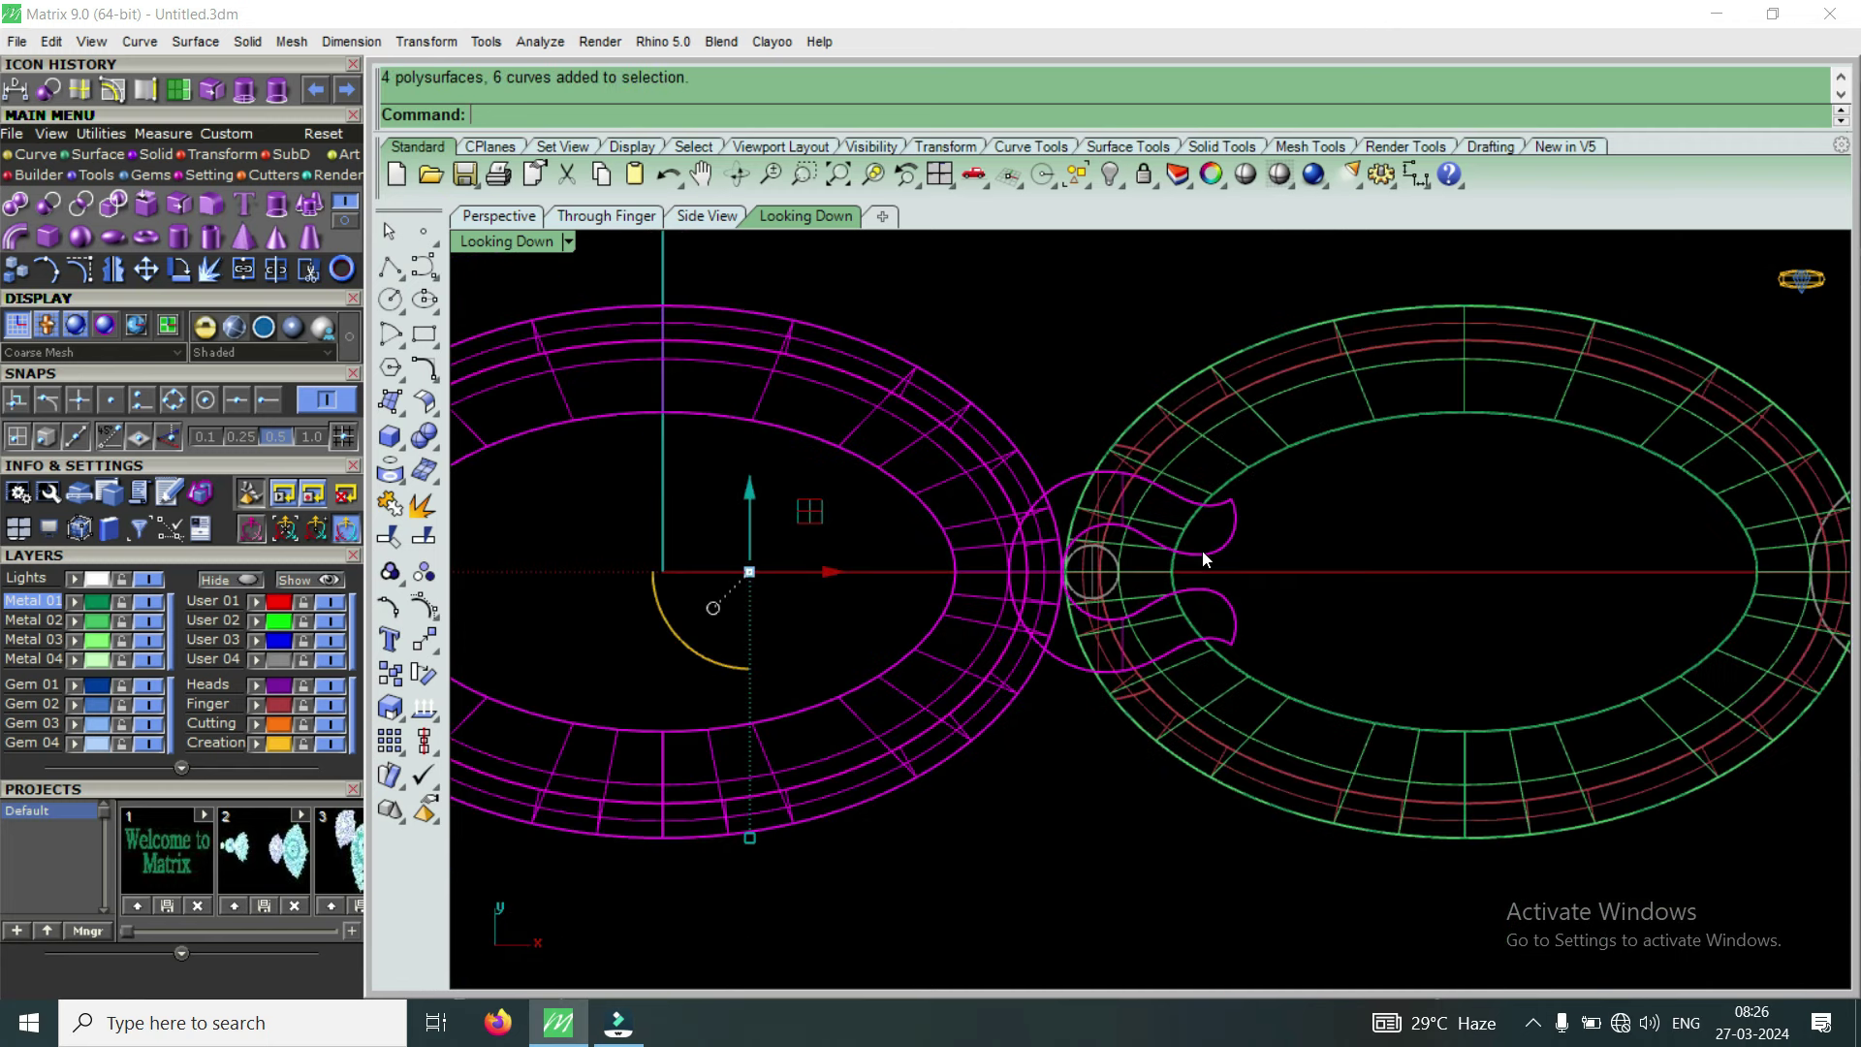
scroll(1203, 552, down, 2)
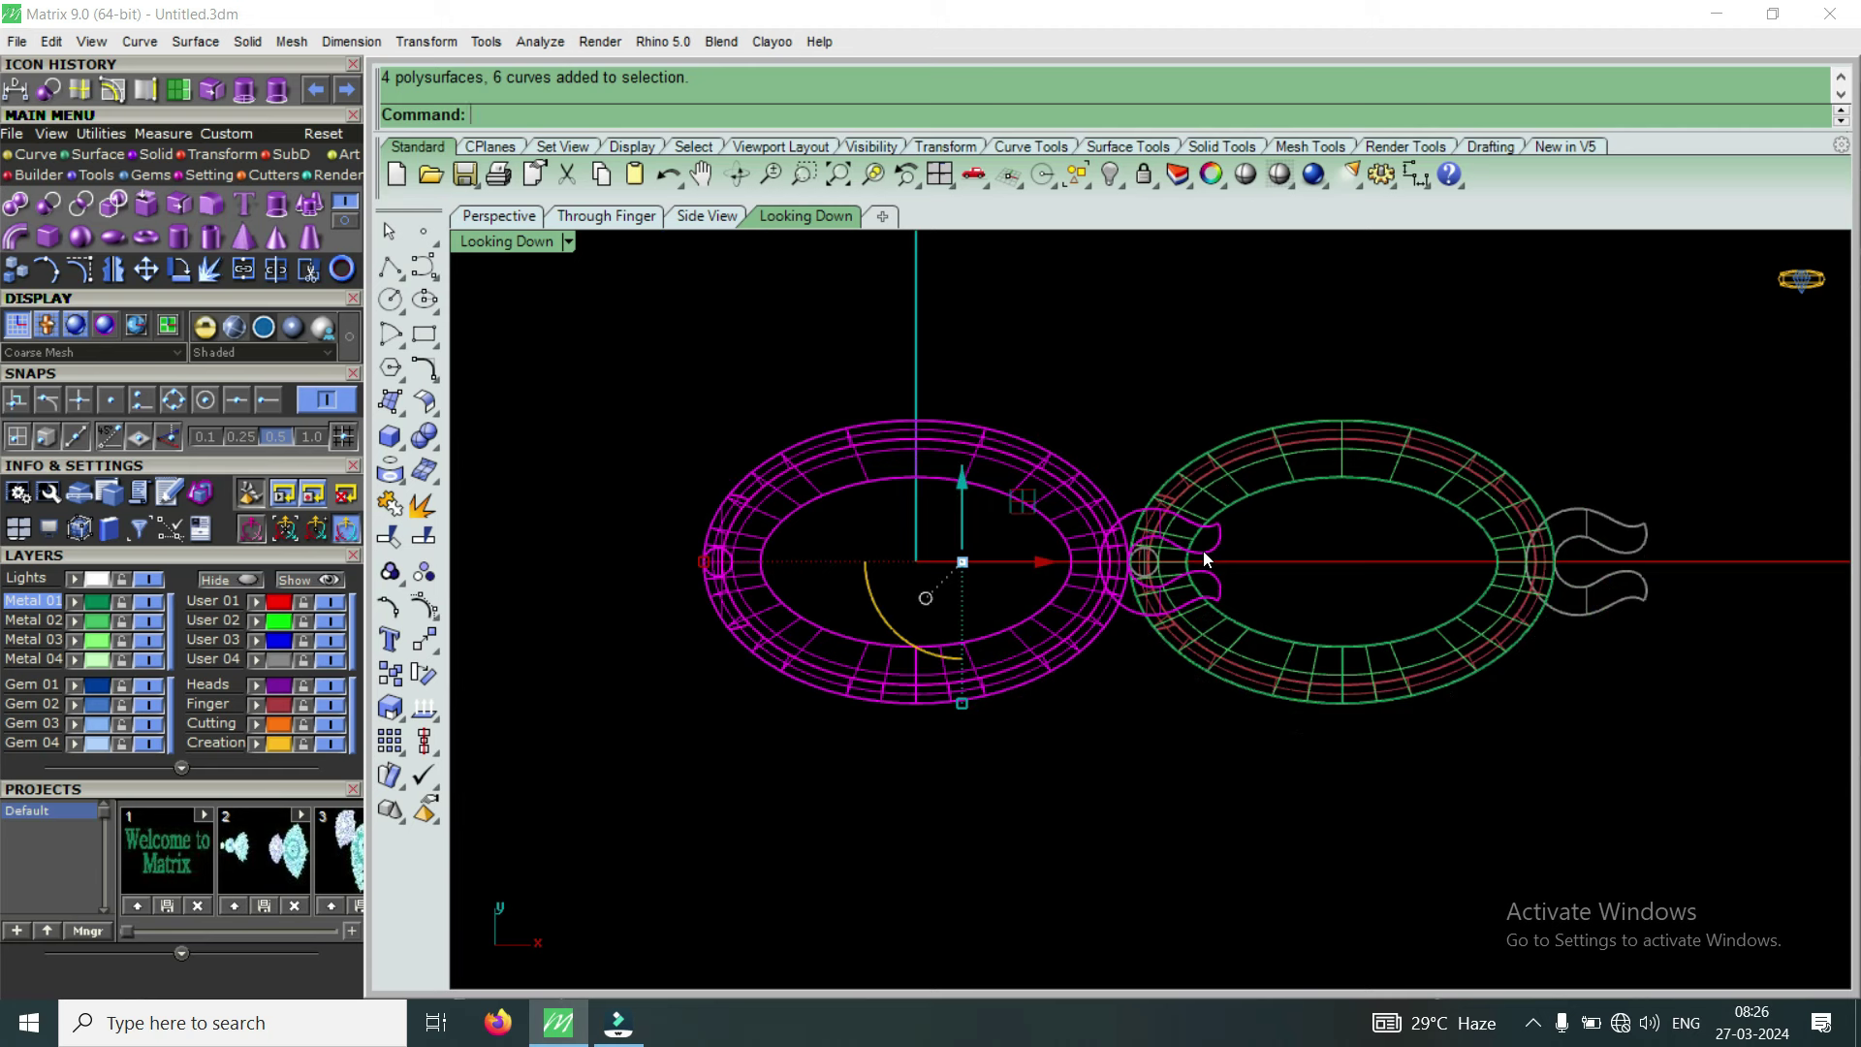
text(U)
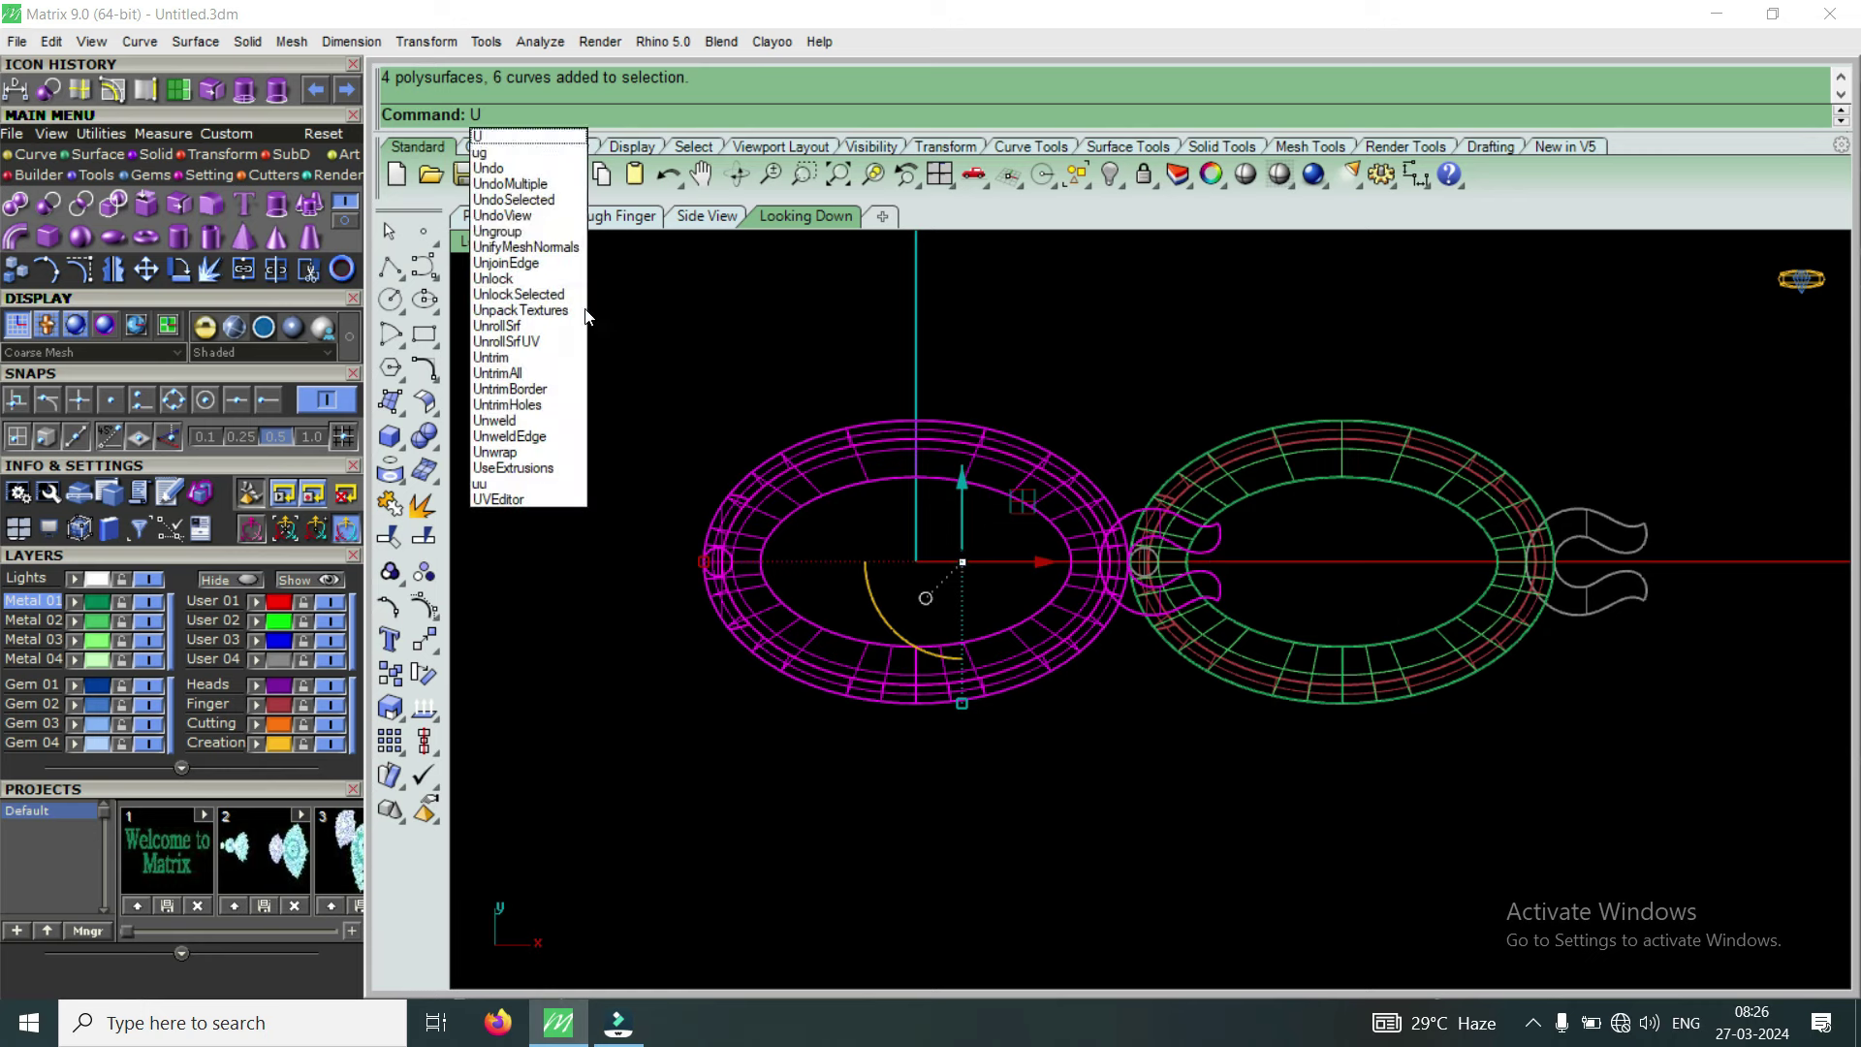
click(519, 231)
scroll(1226, 528, up, 2)
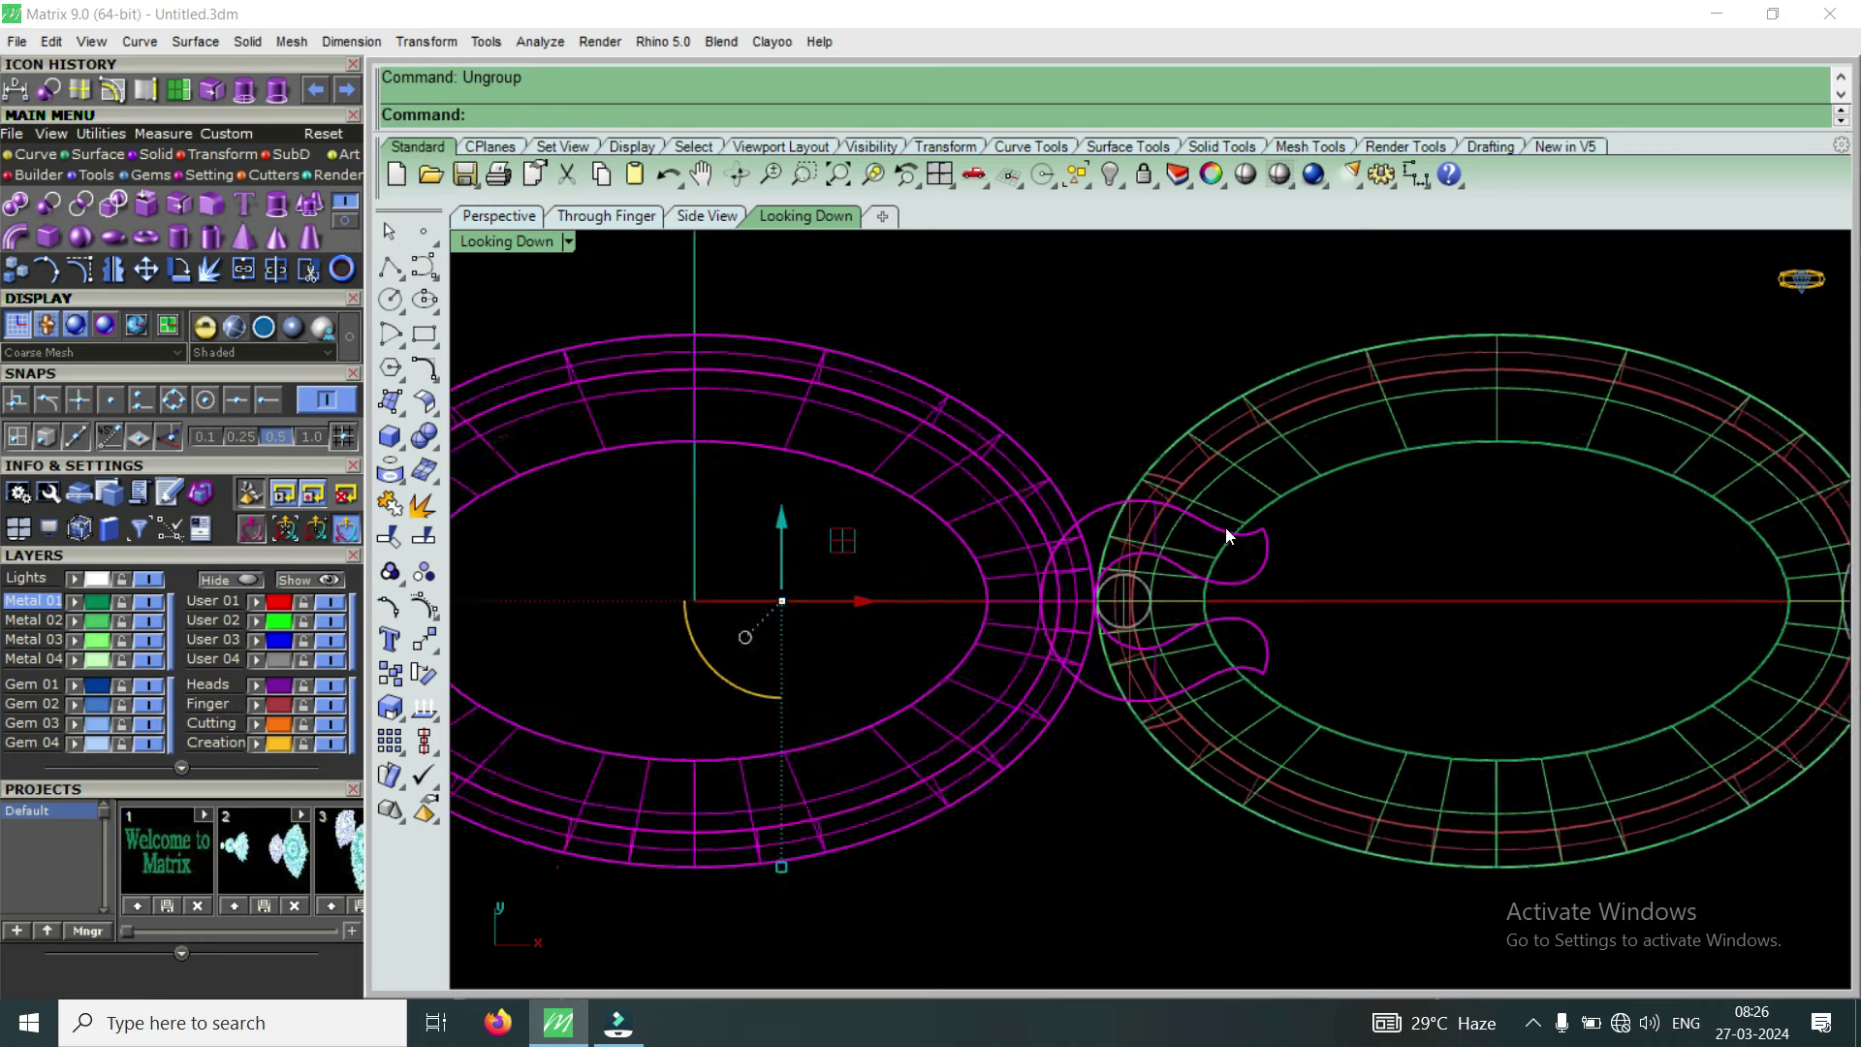
scroll(1247, 538, up, 2)
key(Escape)
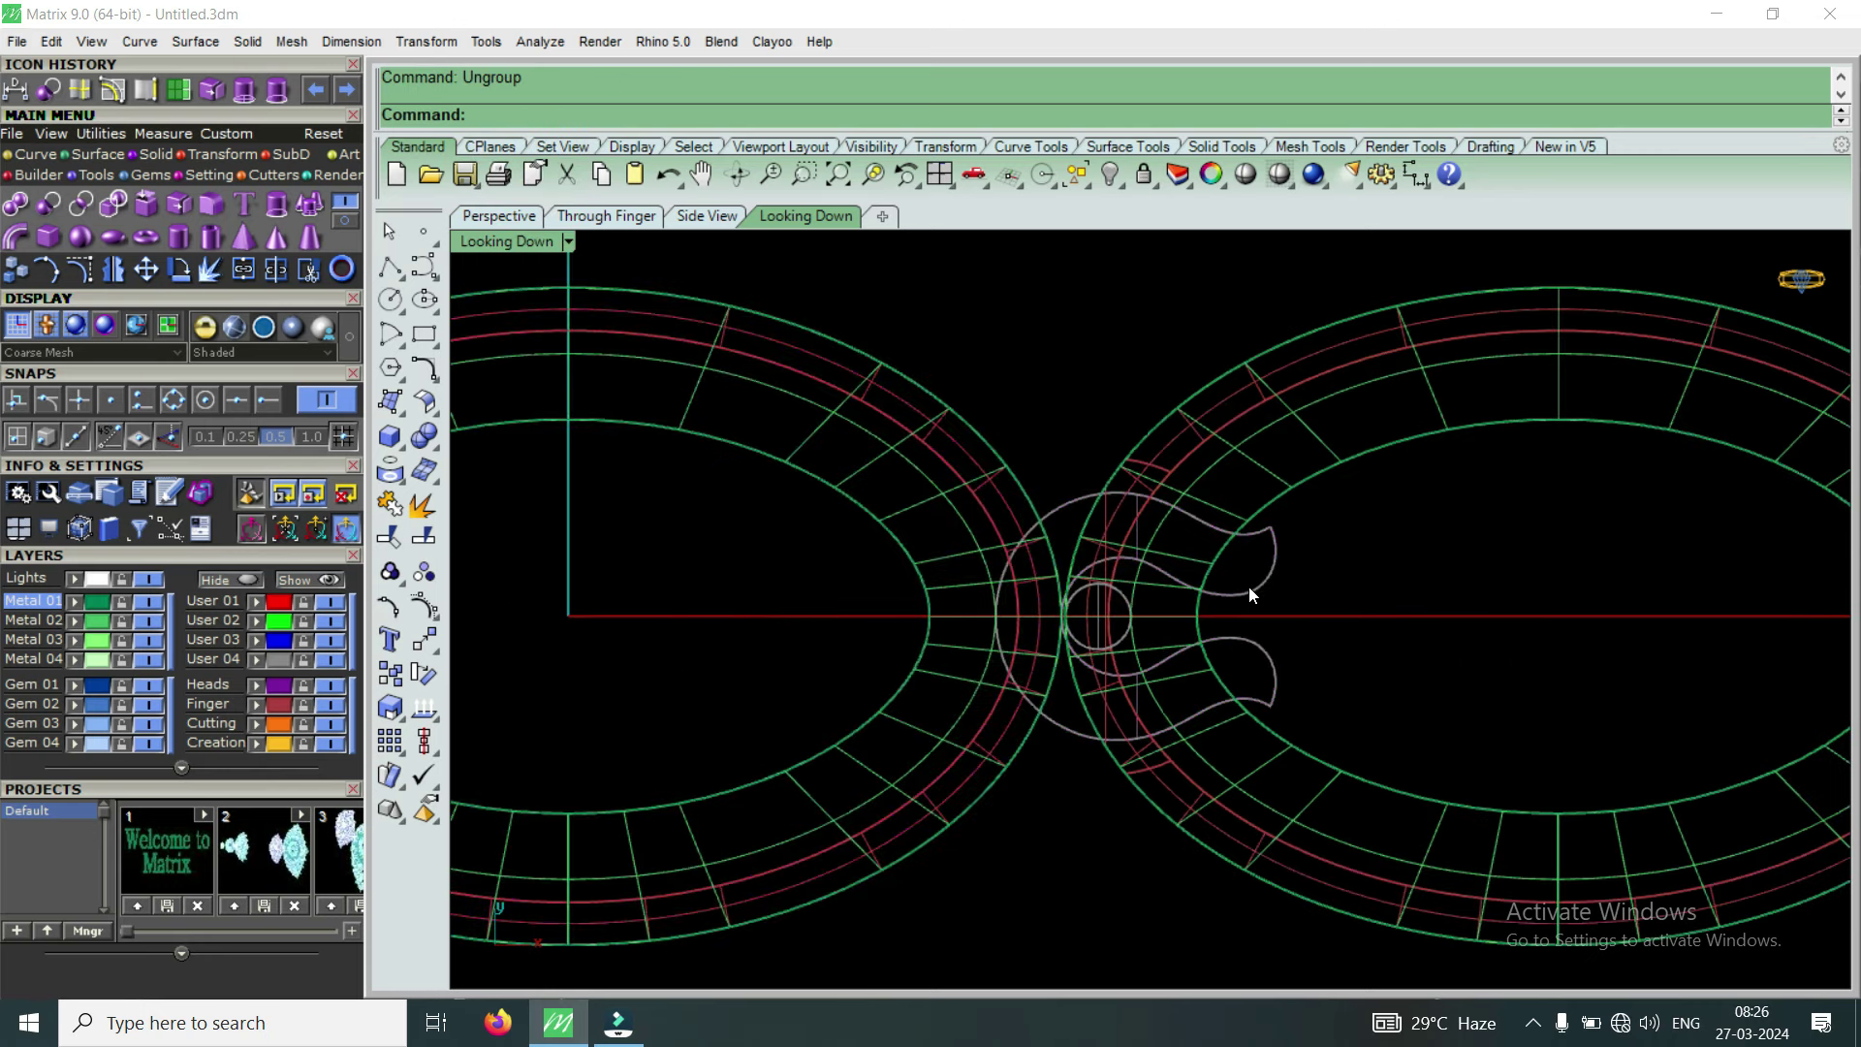
click(1249, 586)
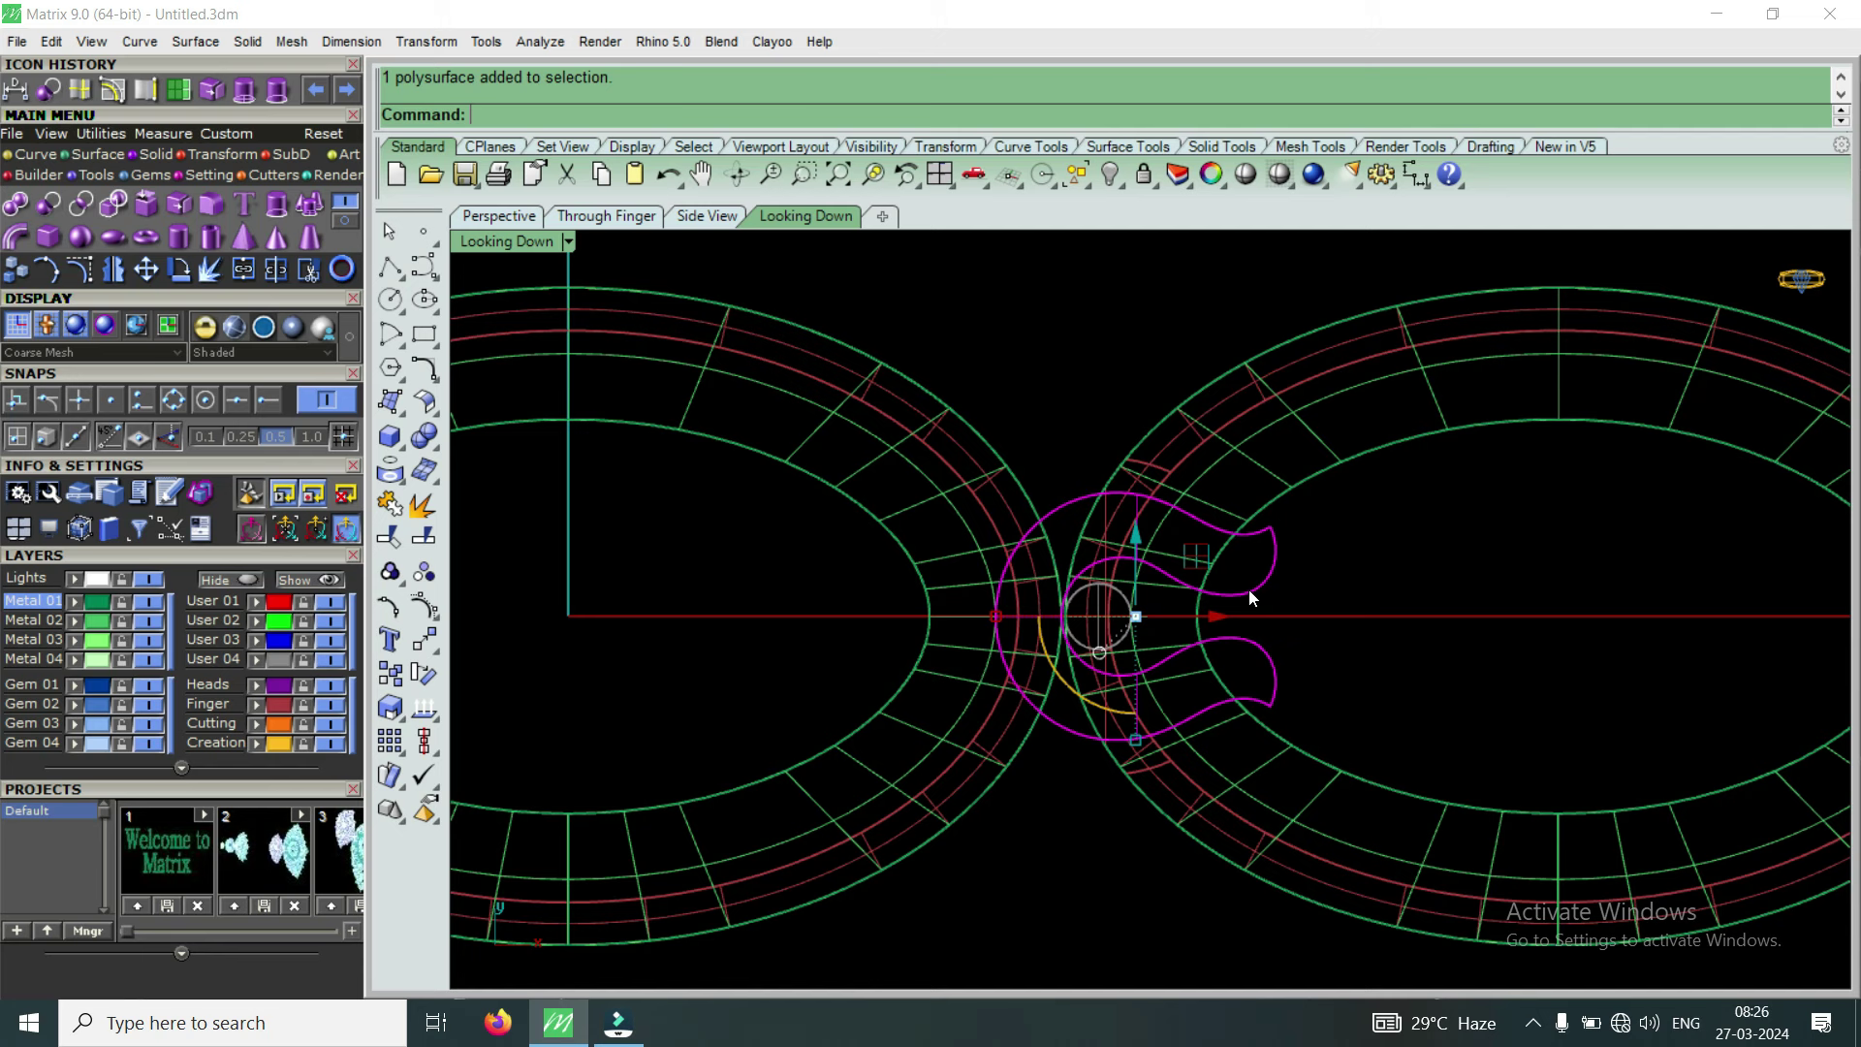
Shorten the scroll head horizontally with a one-dimensional scale from its left edge
click(203, 157)
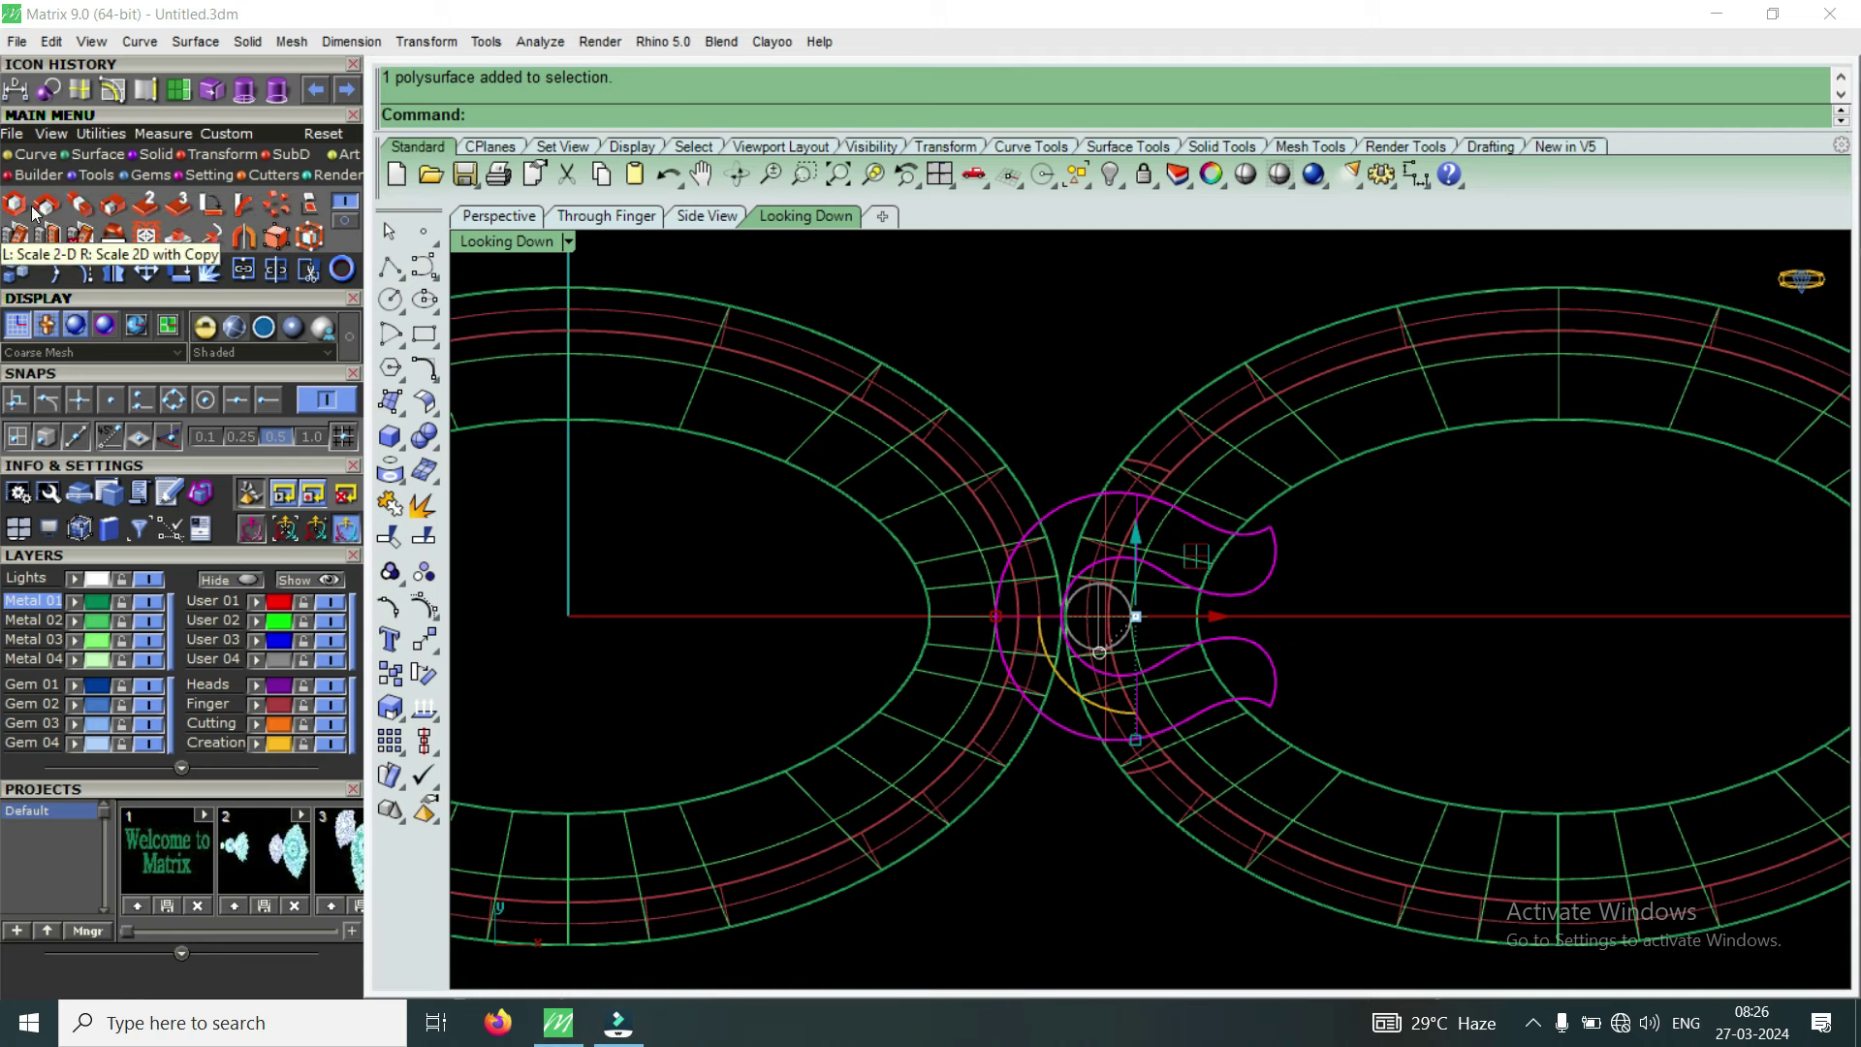
click(20, 209)
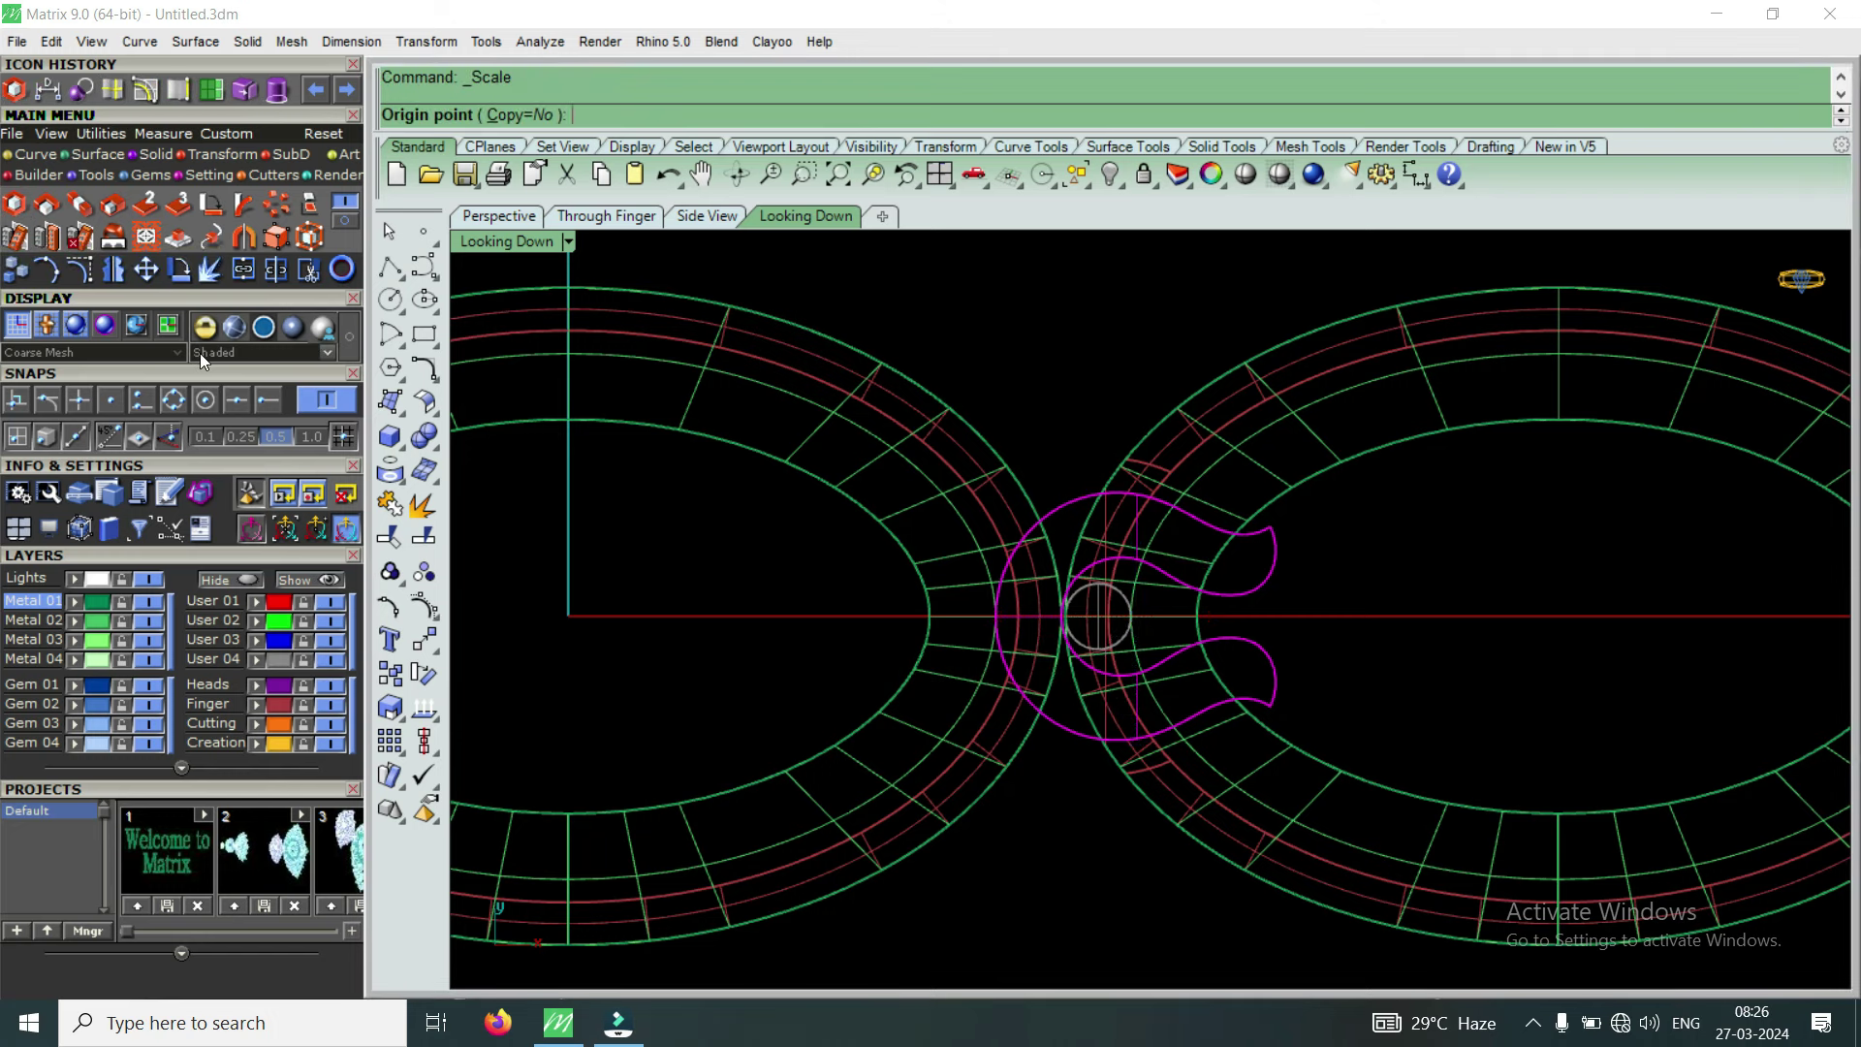
click(80, 204)
click(997, 616)
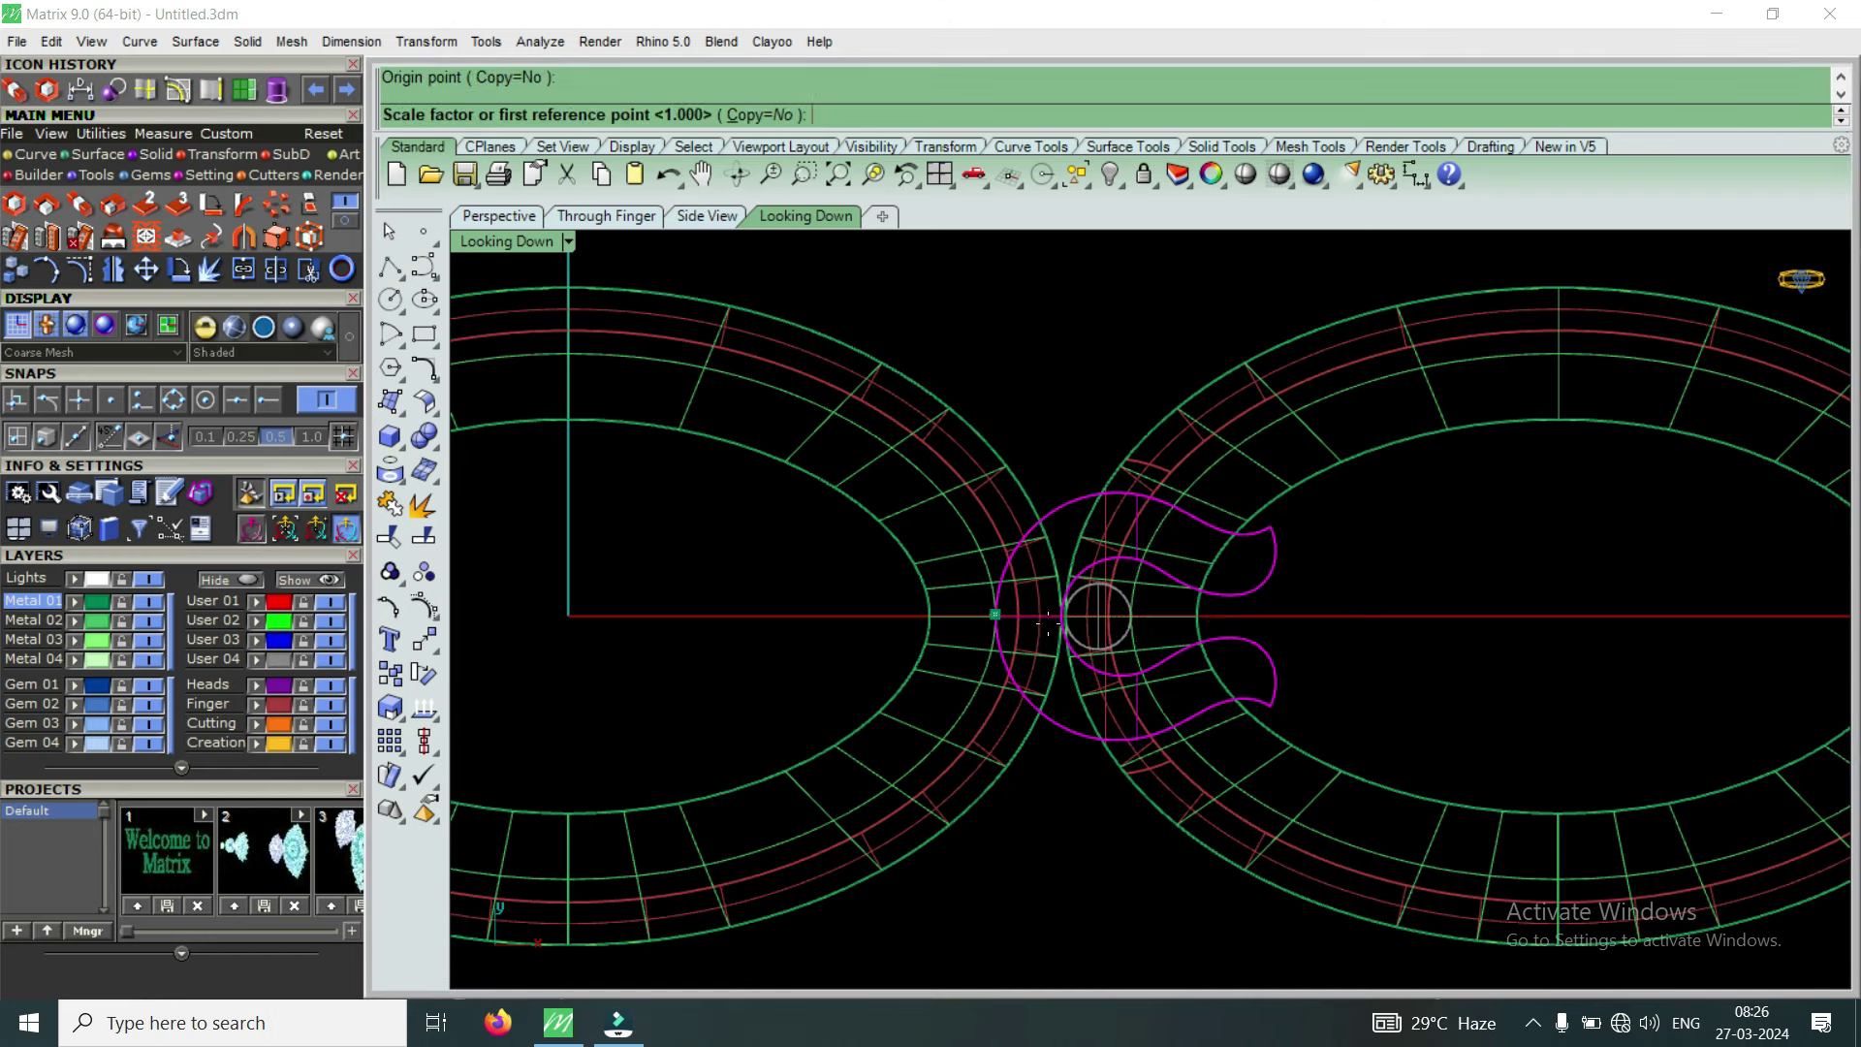
click(1399, 614)
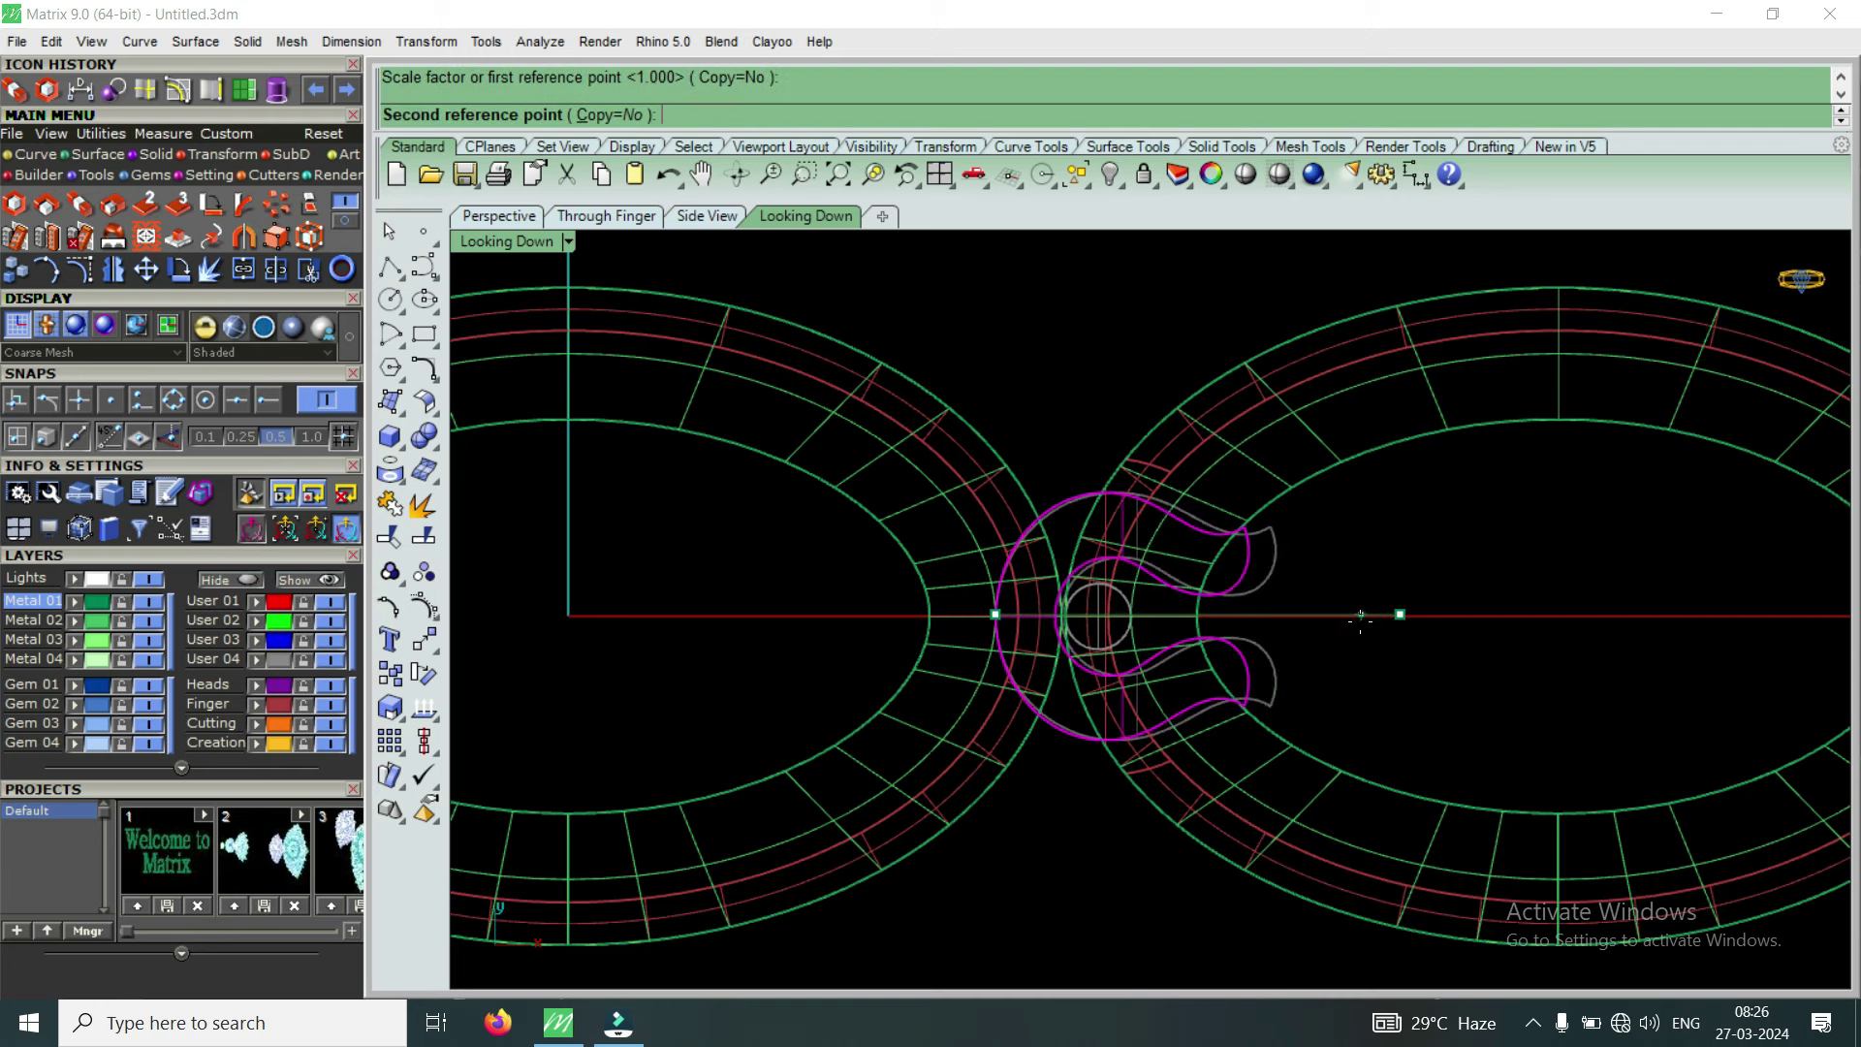
click(1112, 657)
Try a vertical one-dimensional scale of the head, then undo it
right_click(1095, 621)
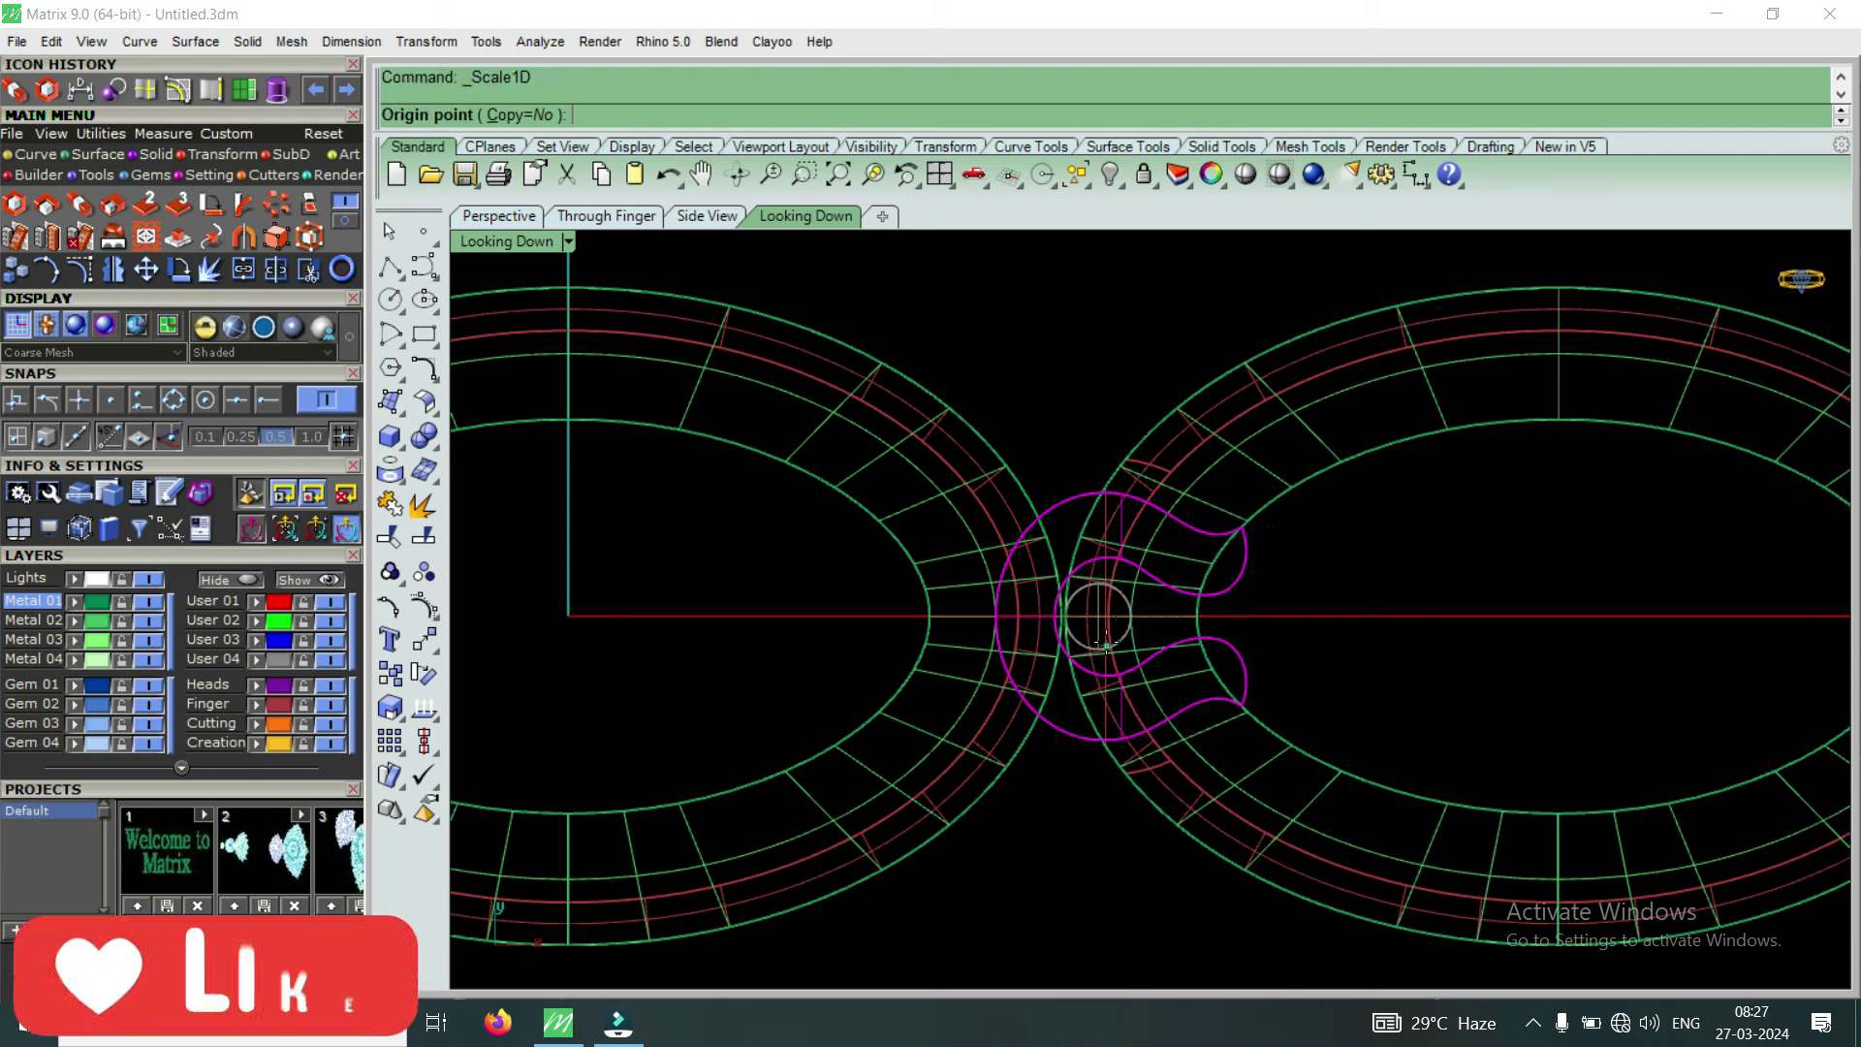
click(1096, 619)
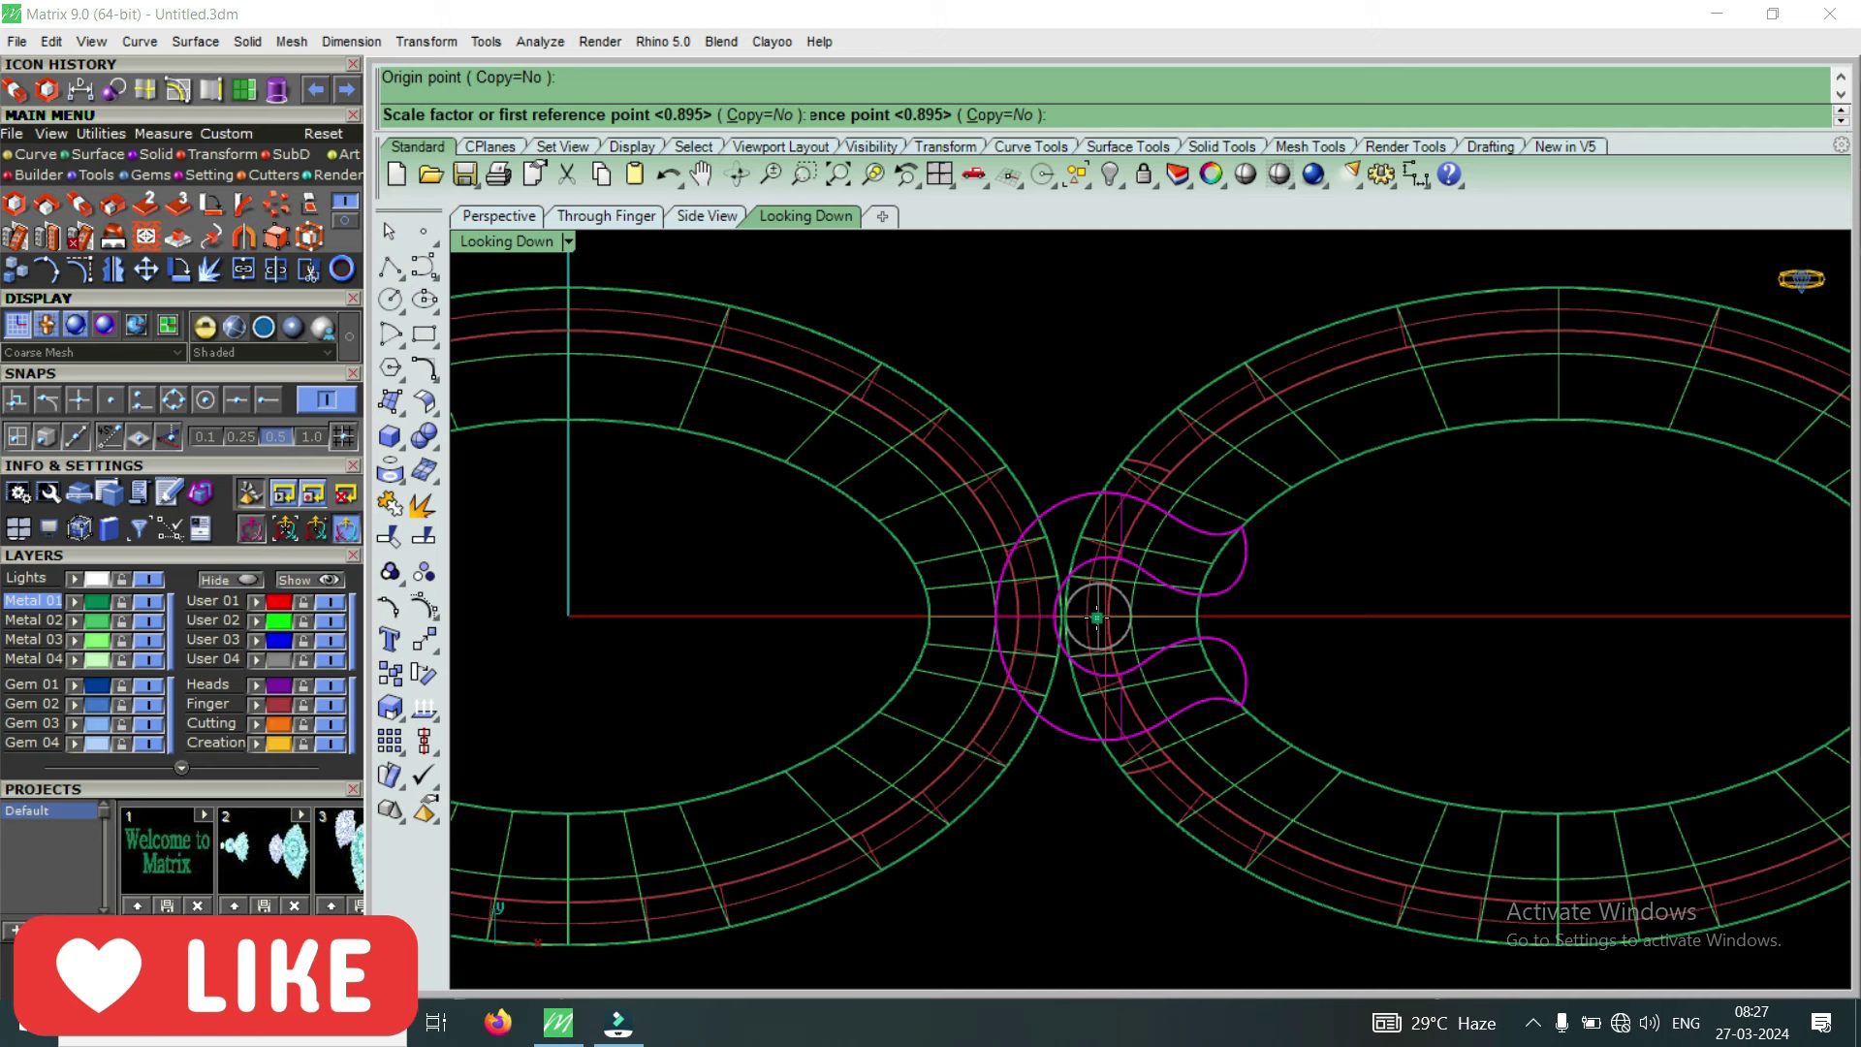
click(1097, 492)
click(1114, 511)
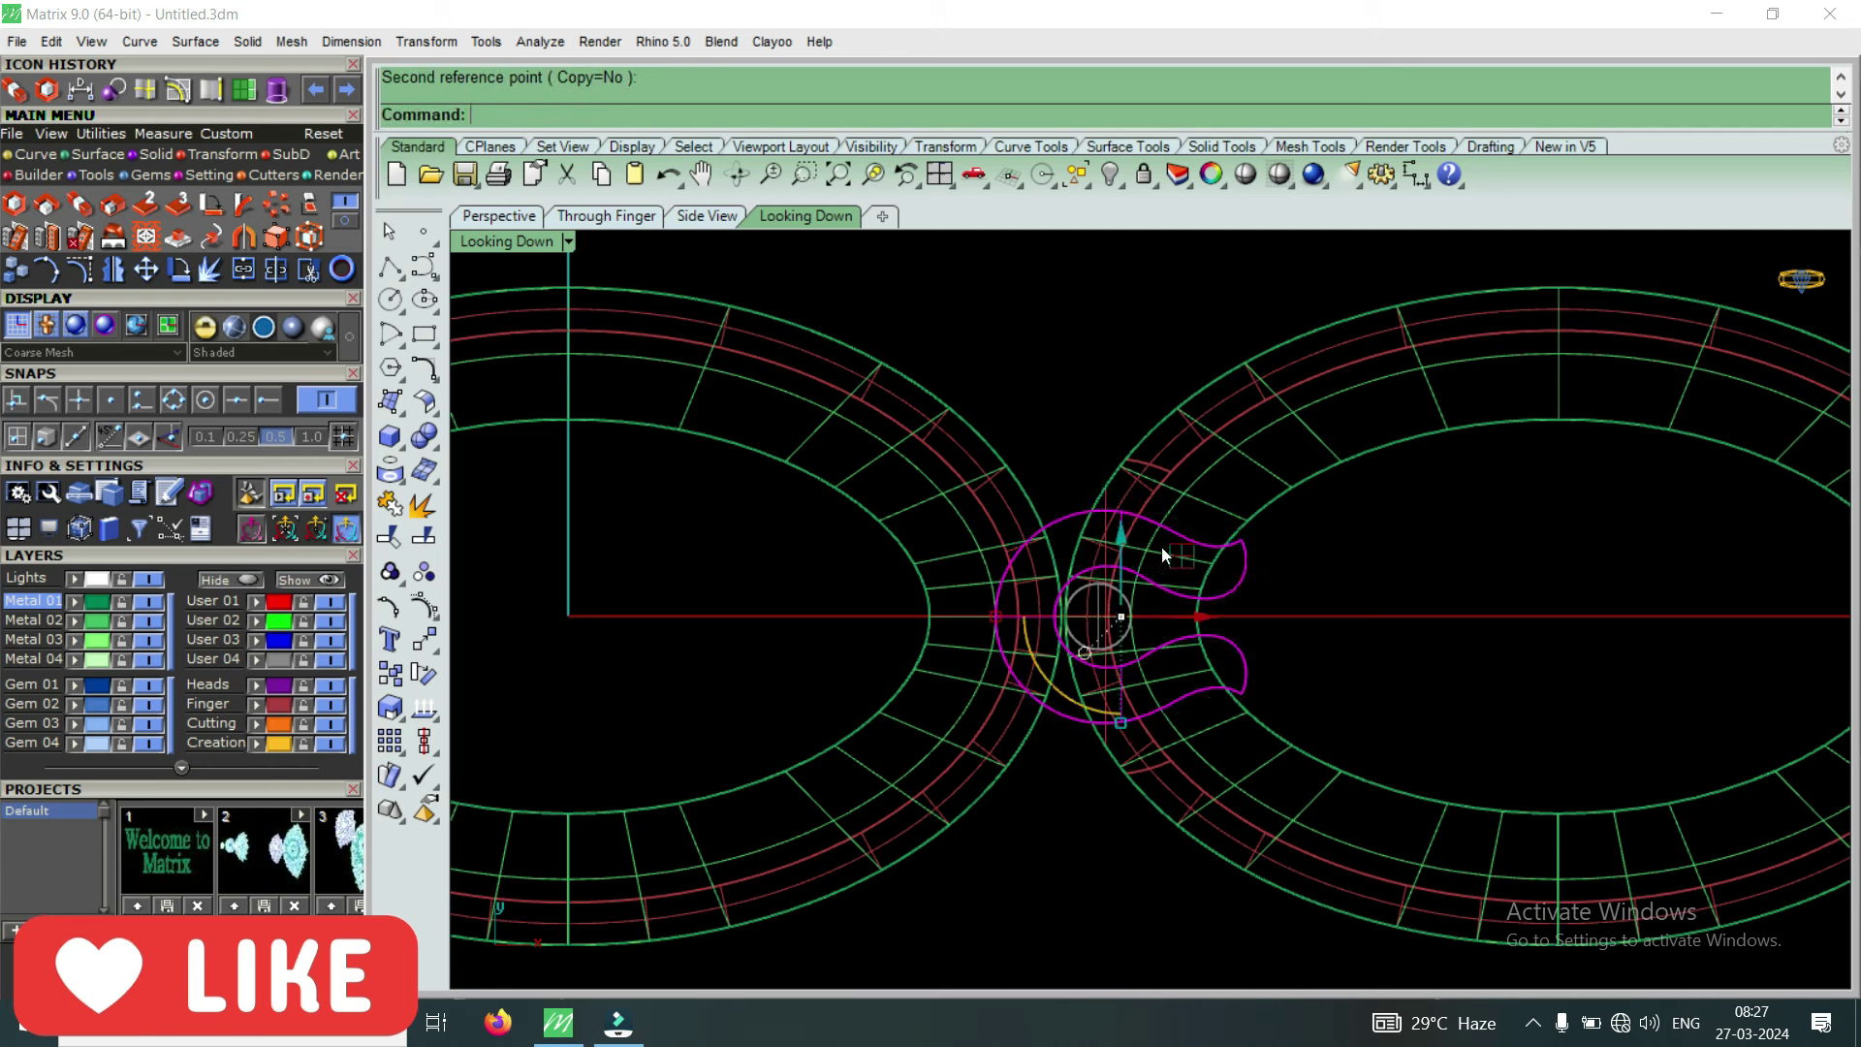
key(ctrl+z)
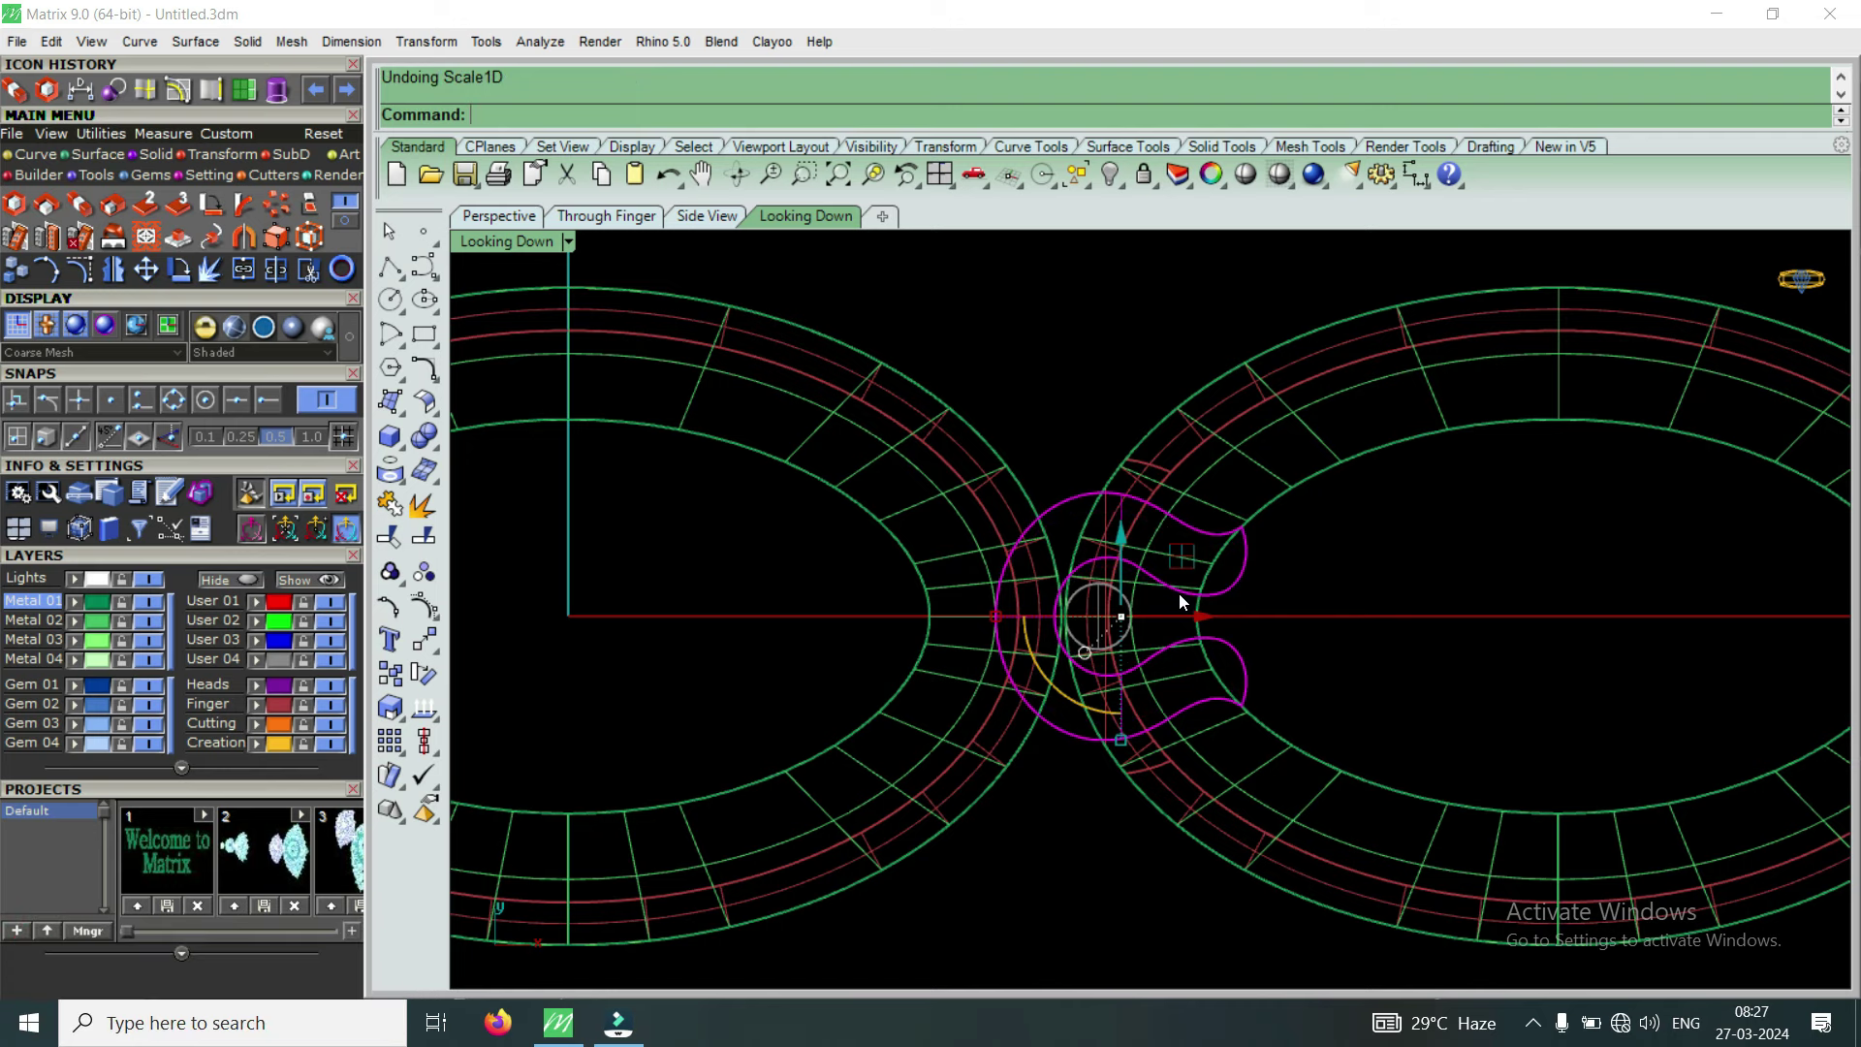
Nudge the scroll head slightly to the right
key(alt+Right)
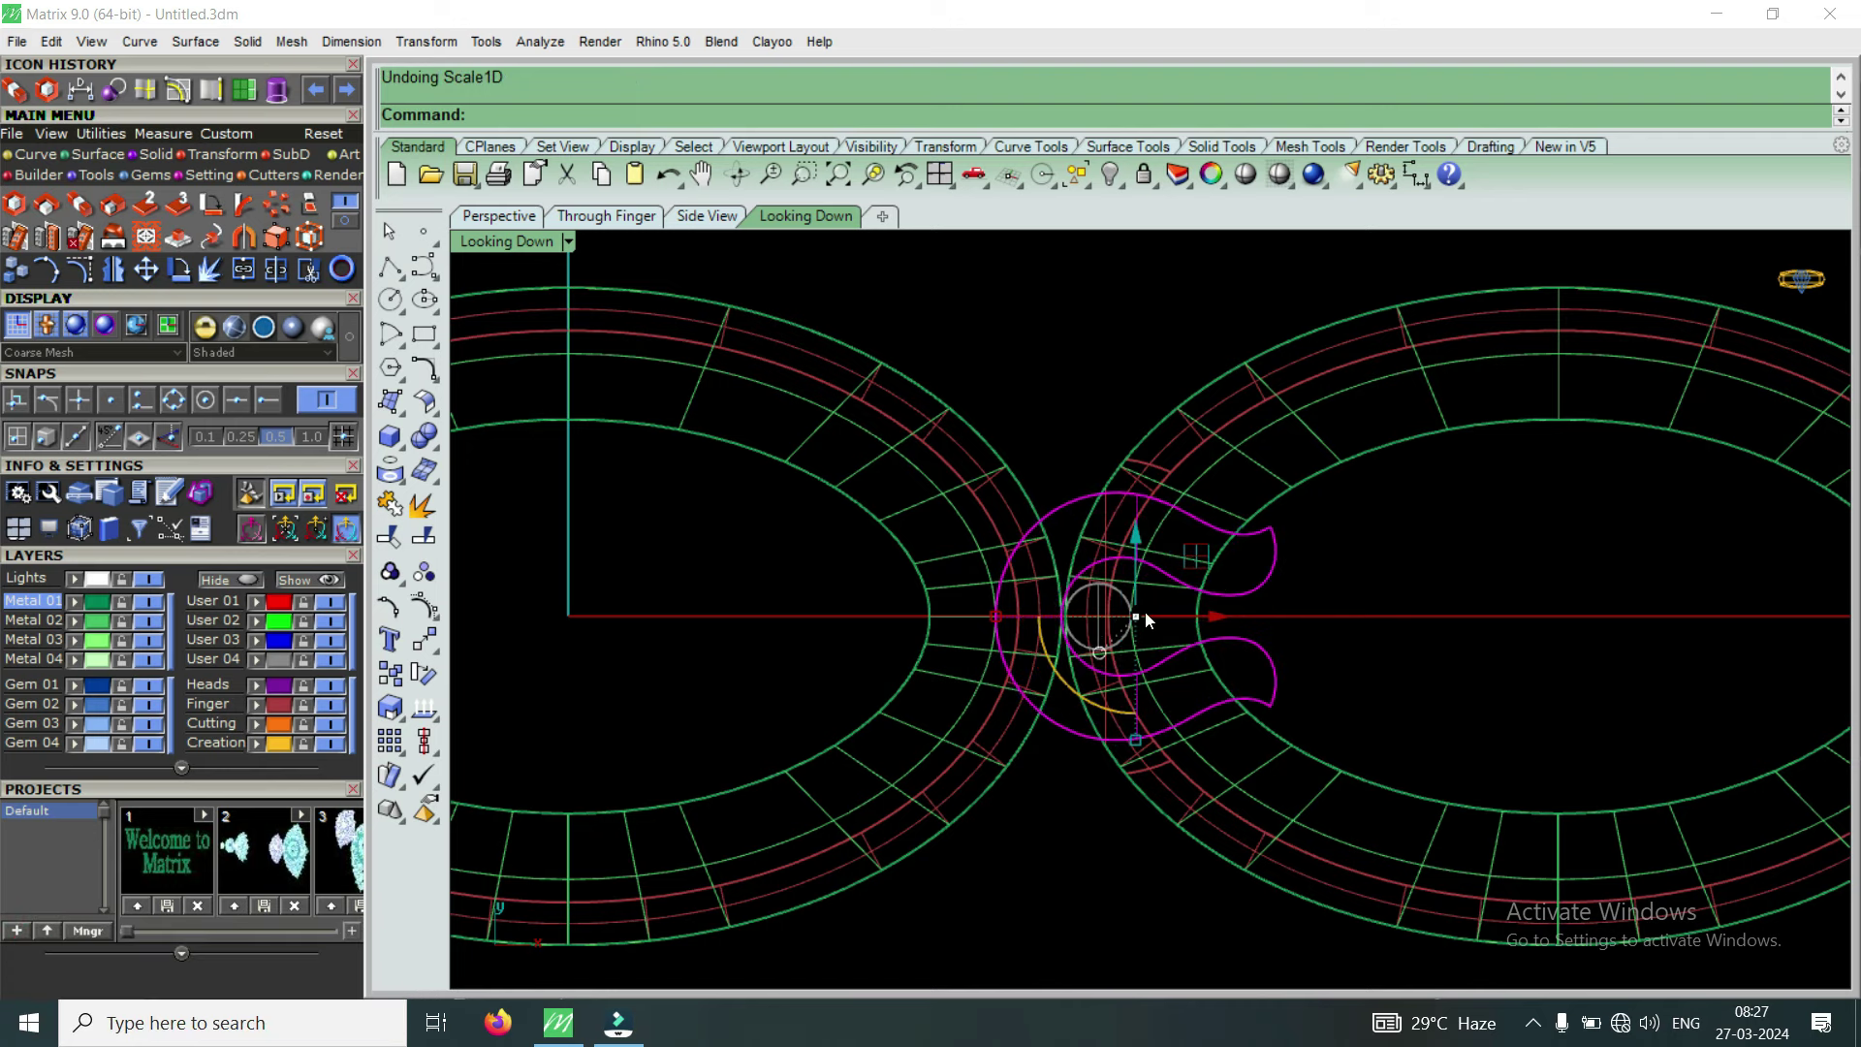
scroll(1184, 603, down, 2)
scroll(1202, 586, up, 2)
scroll(1203, 585, up, 2)
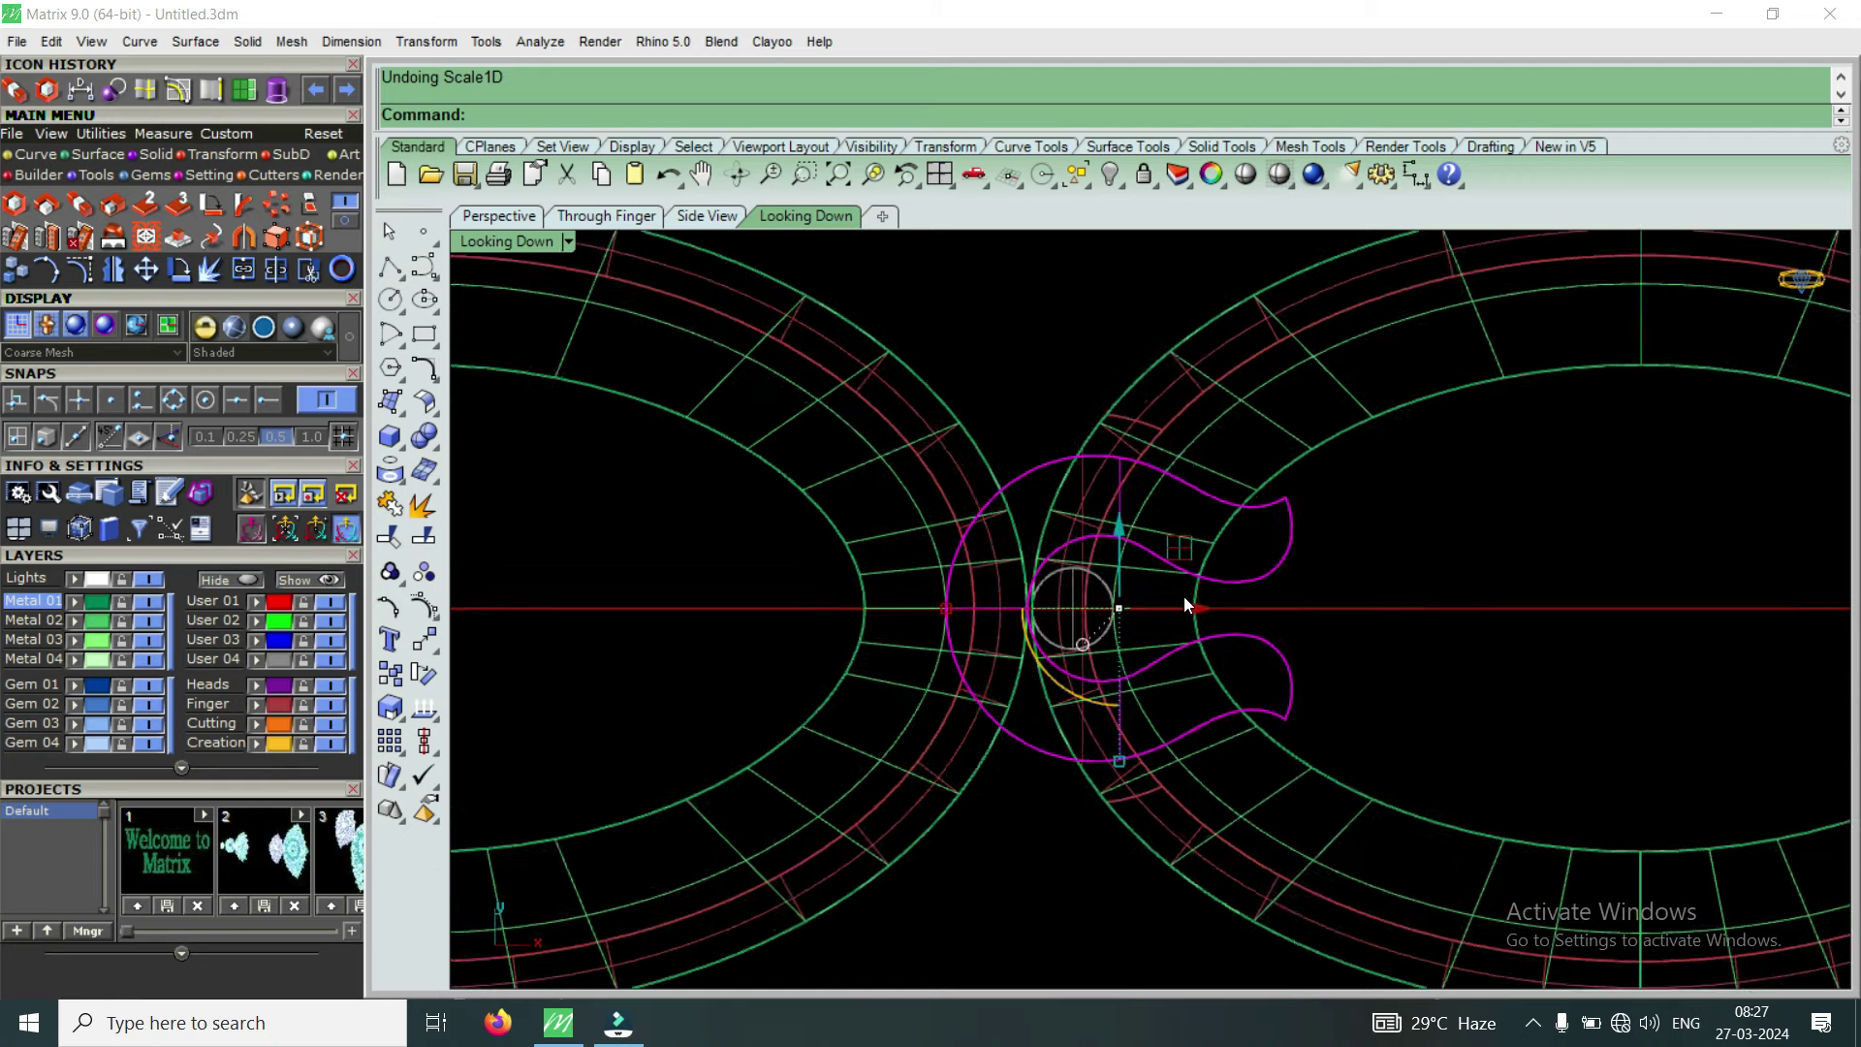
scroll(1184, 596, up, 3)
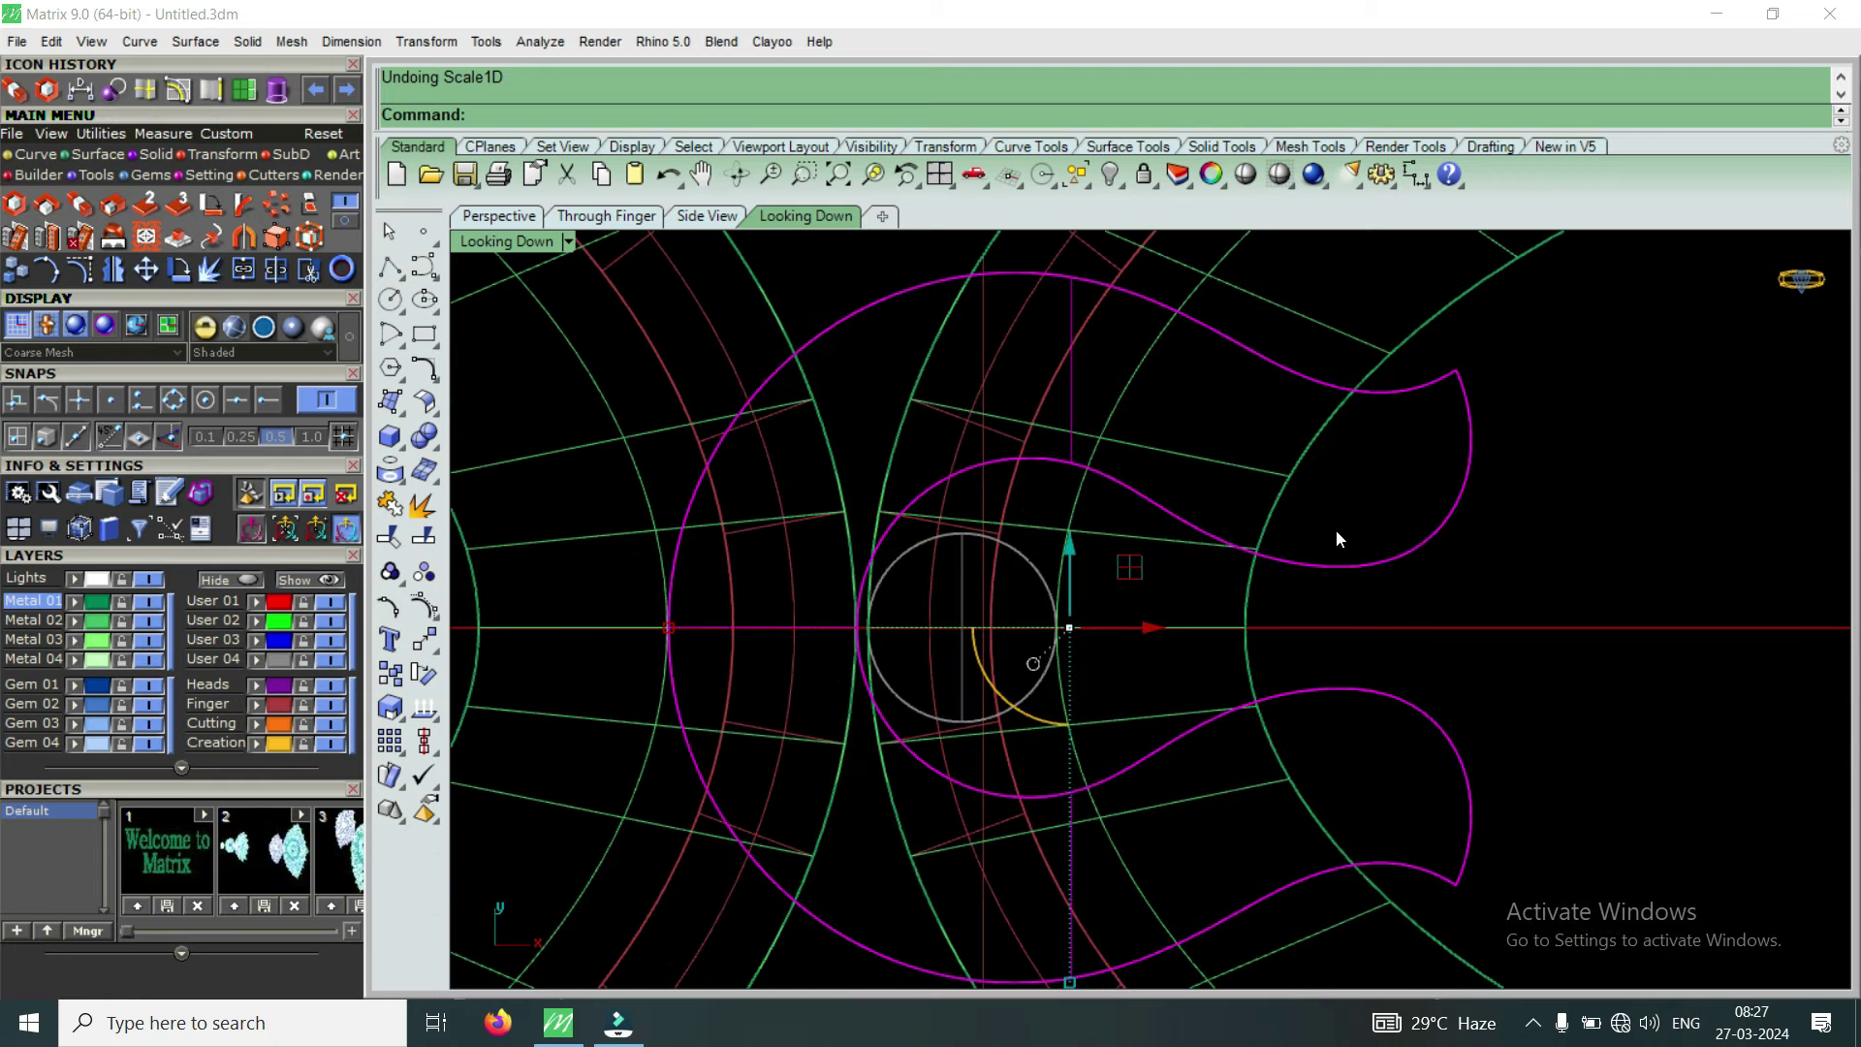
scroll(1199, 567, down, 1)
scroll(1267, 563, down, 1)
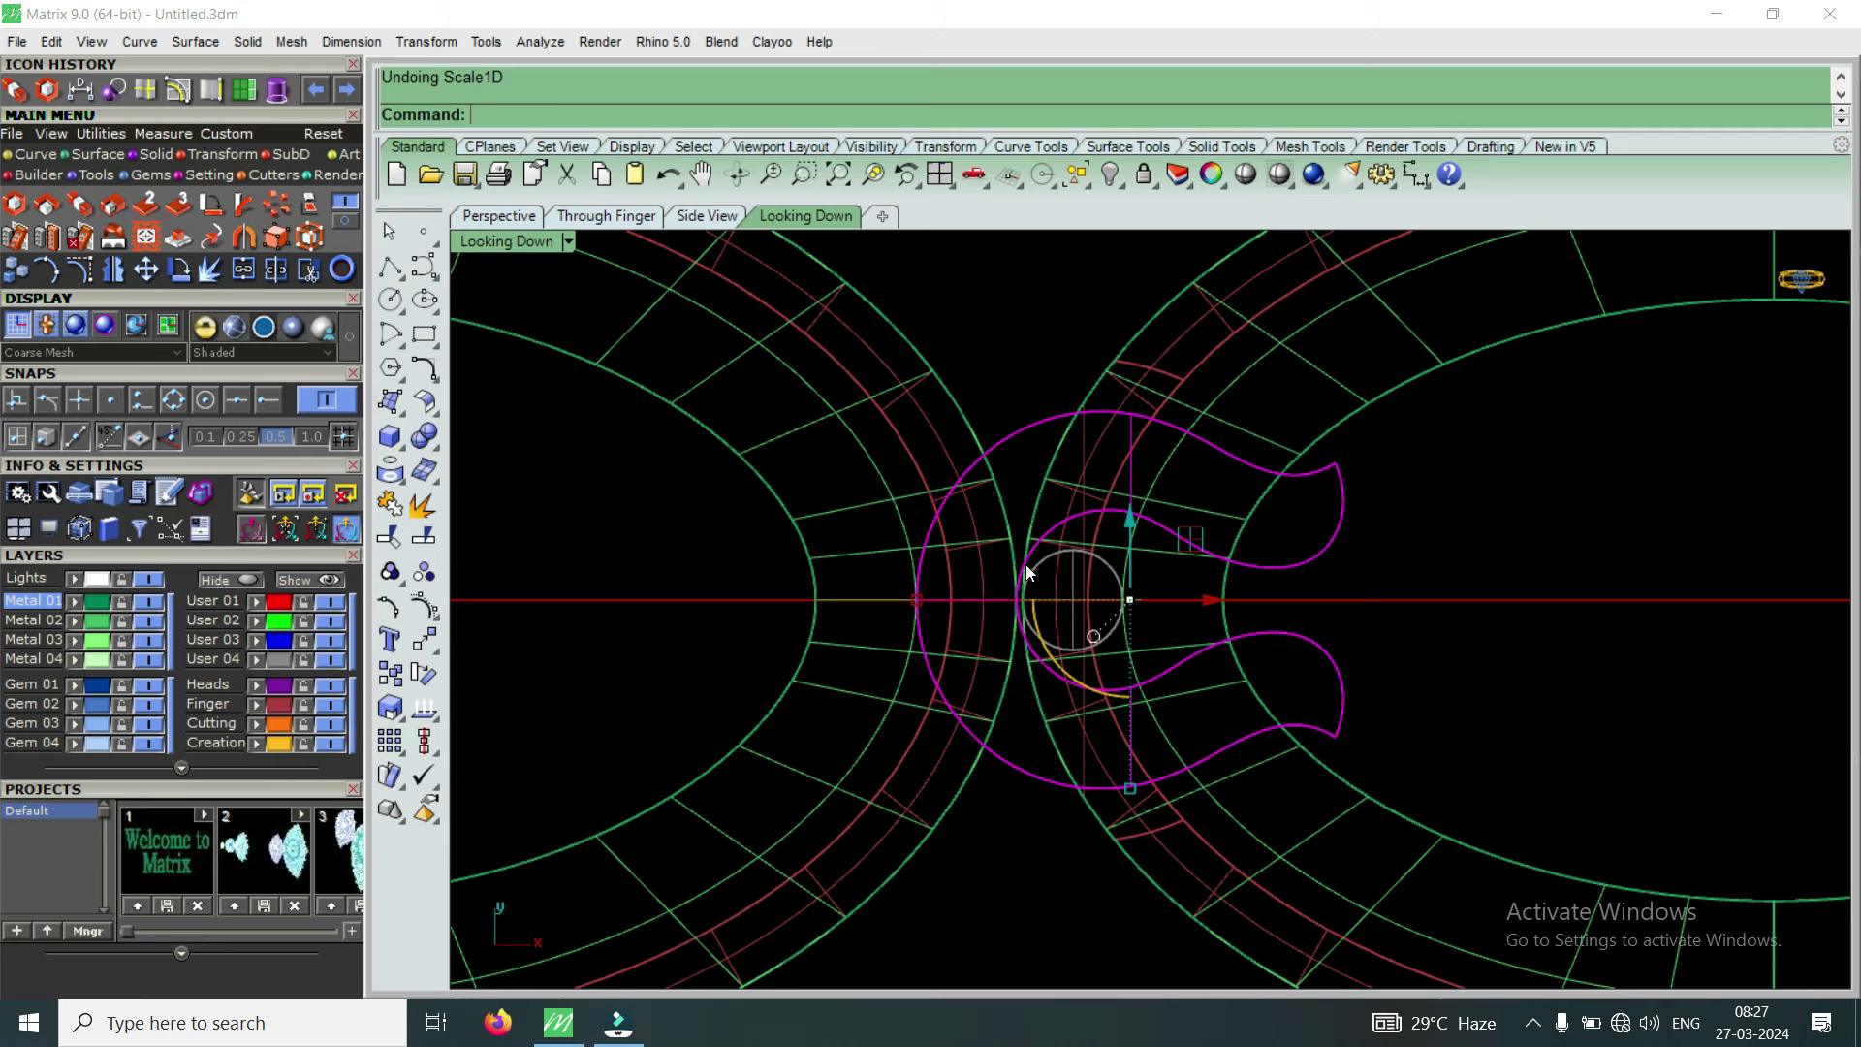
Narrow the scroll head horizontally a bit more with another one-direction scale
click(18, 92)
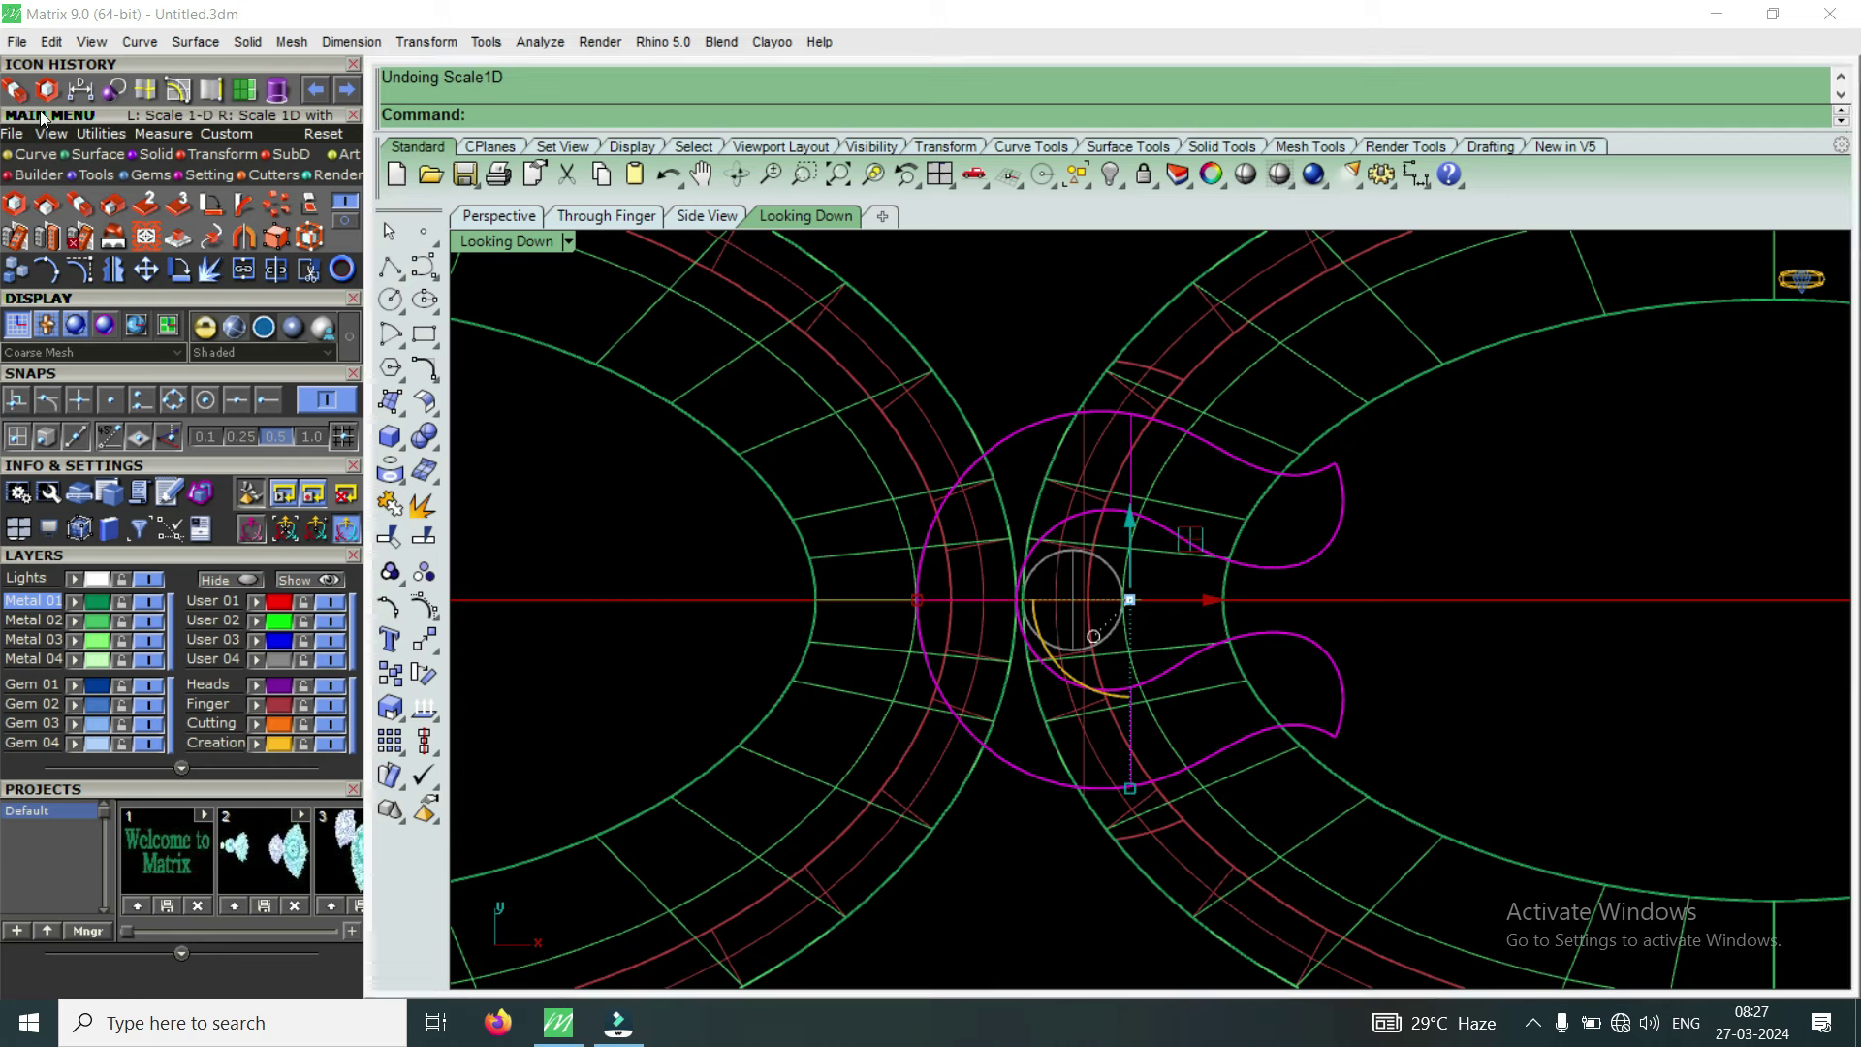
click(917, 591)
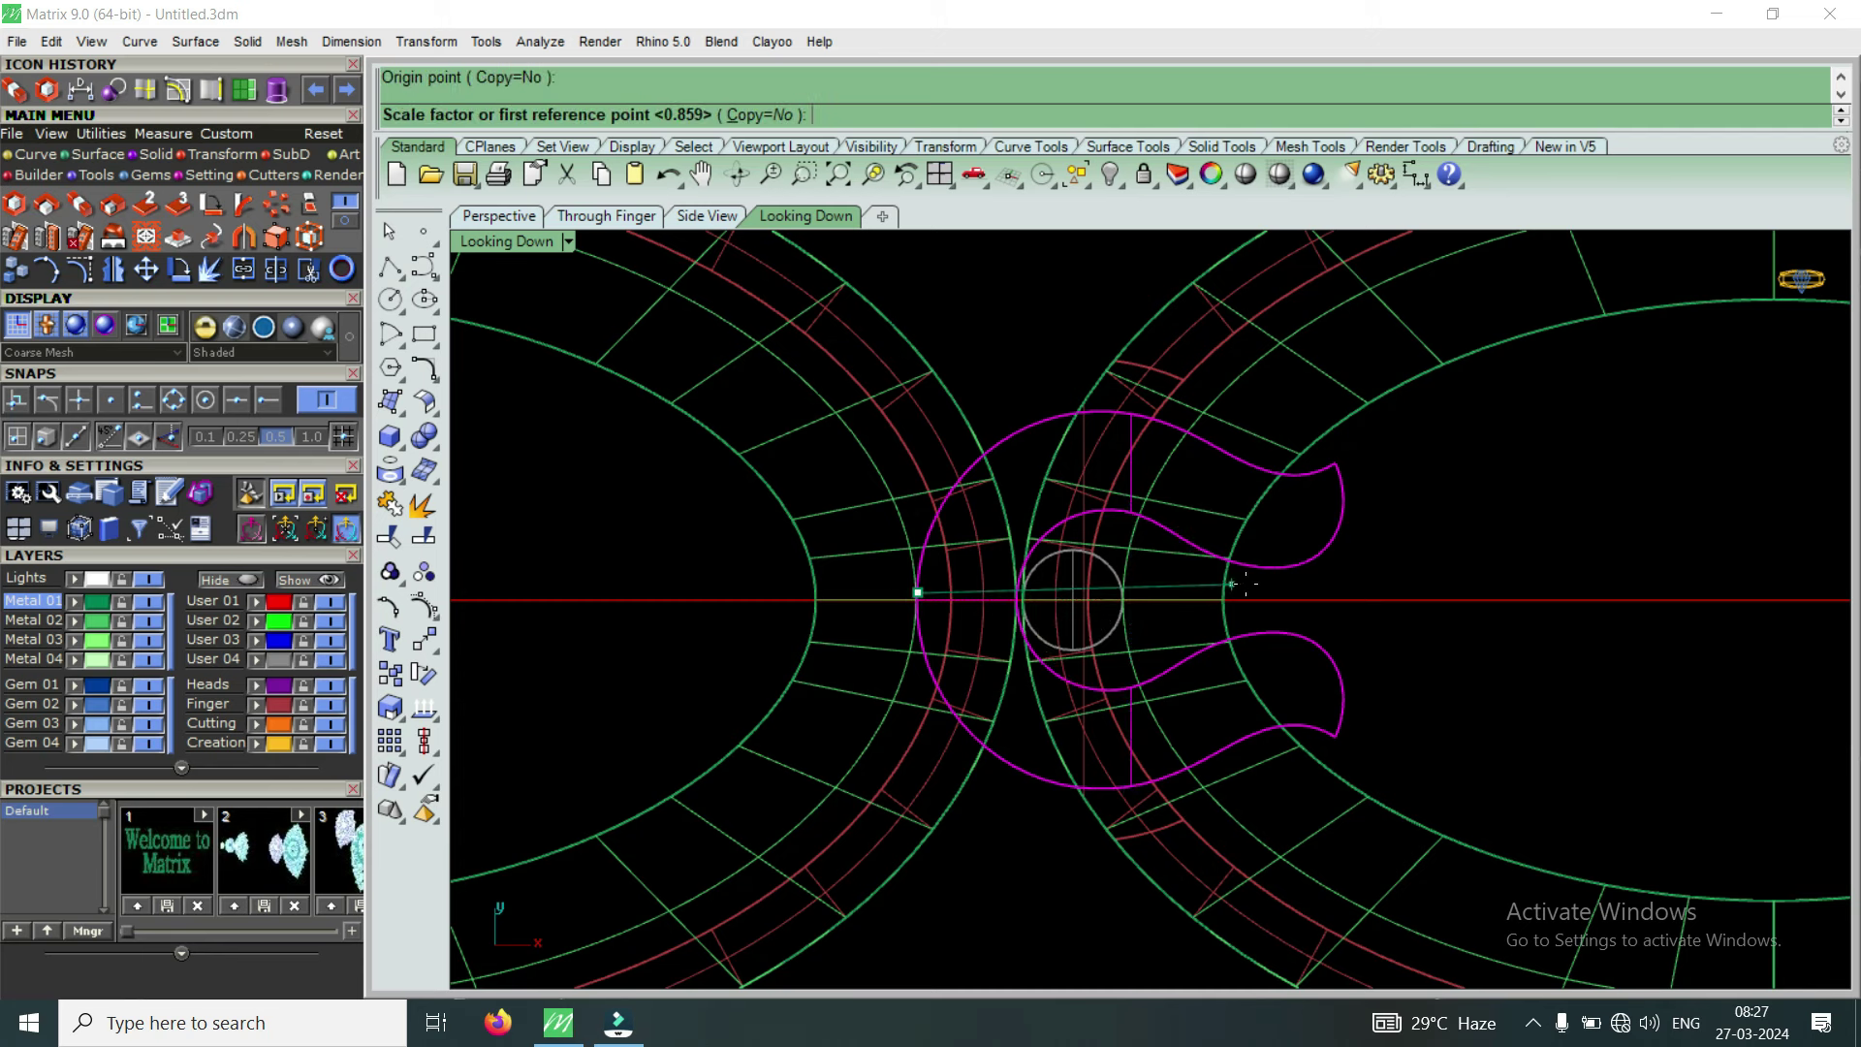
click(1415, 592)
click(1354, 598)
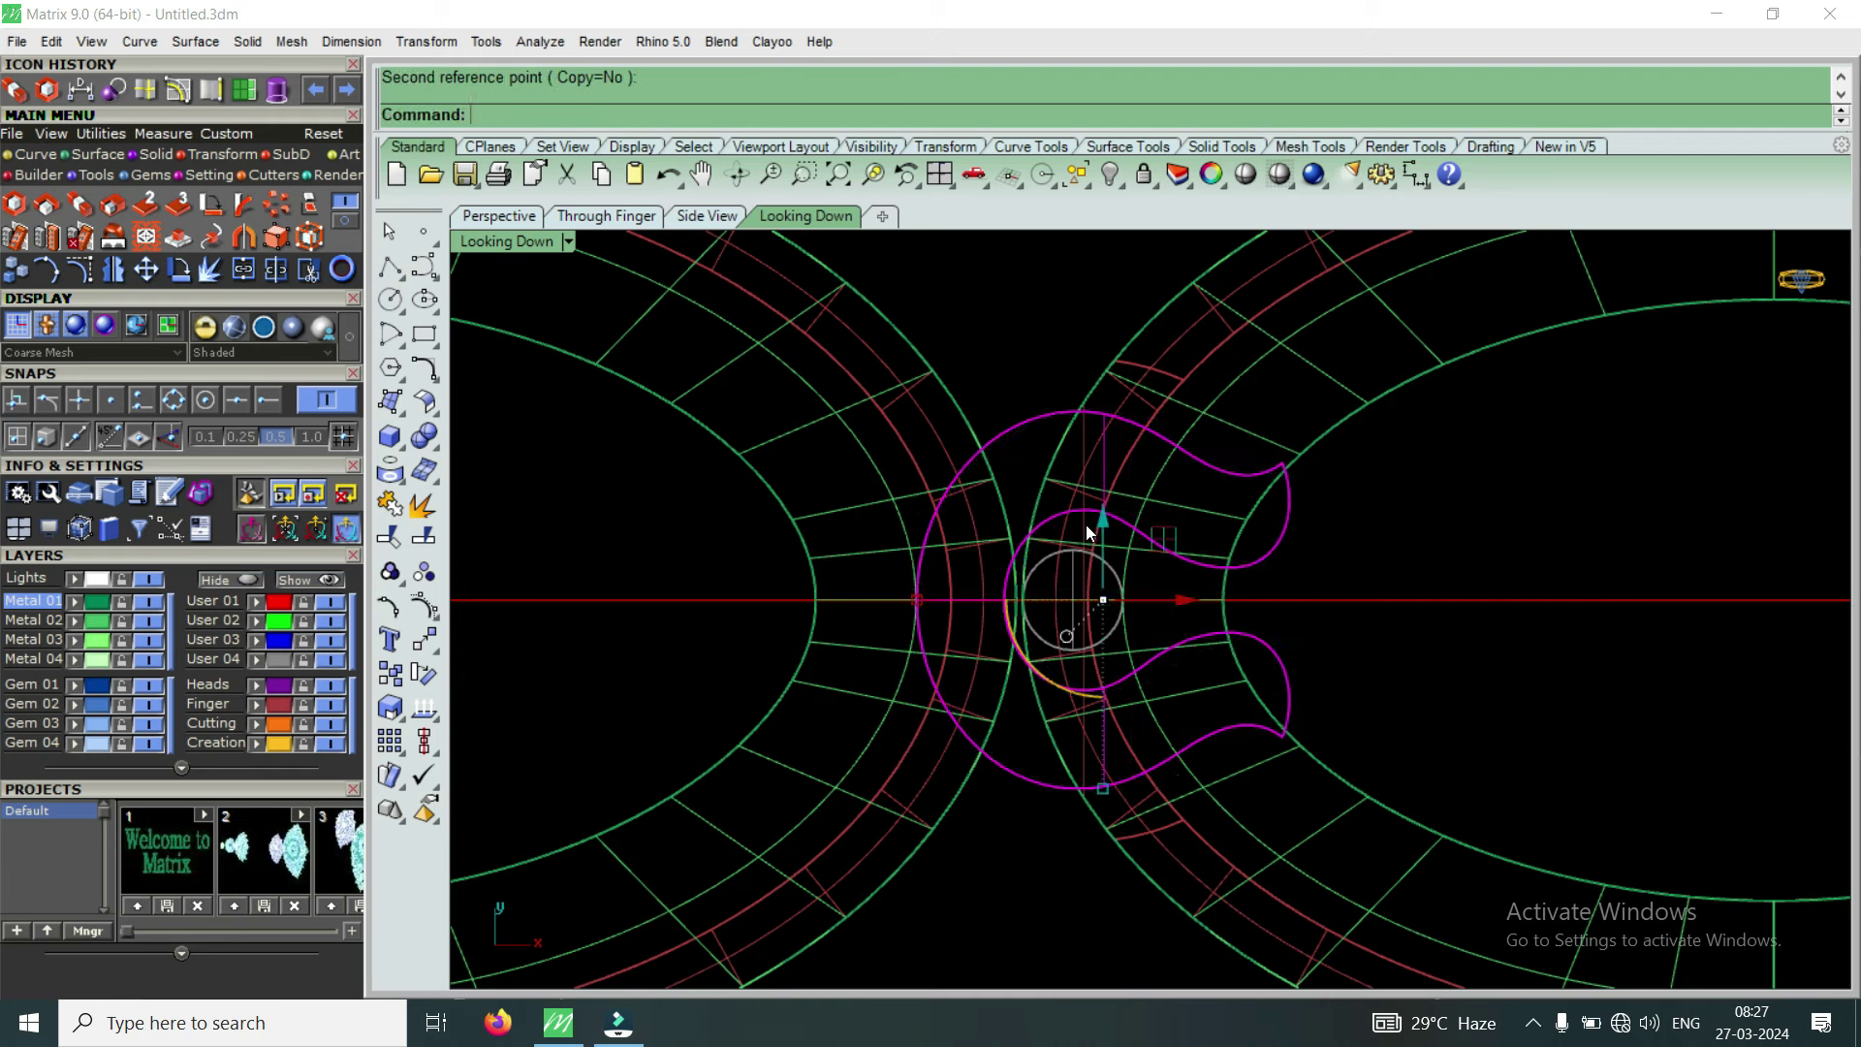
scroll(1174, 589, down, 5)
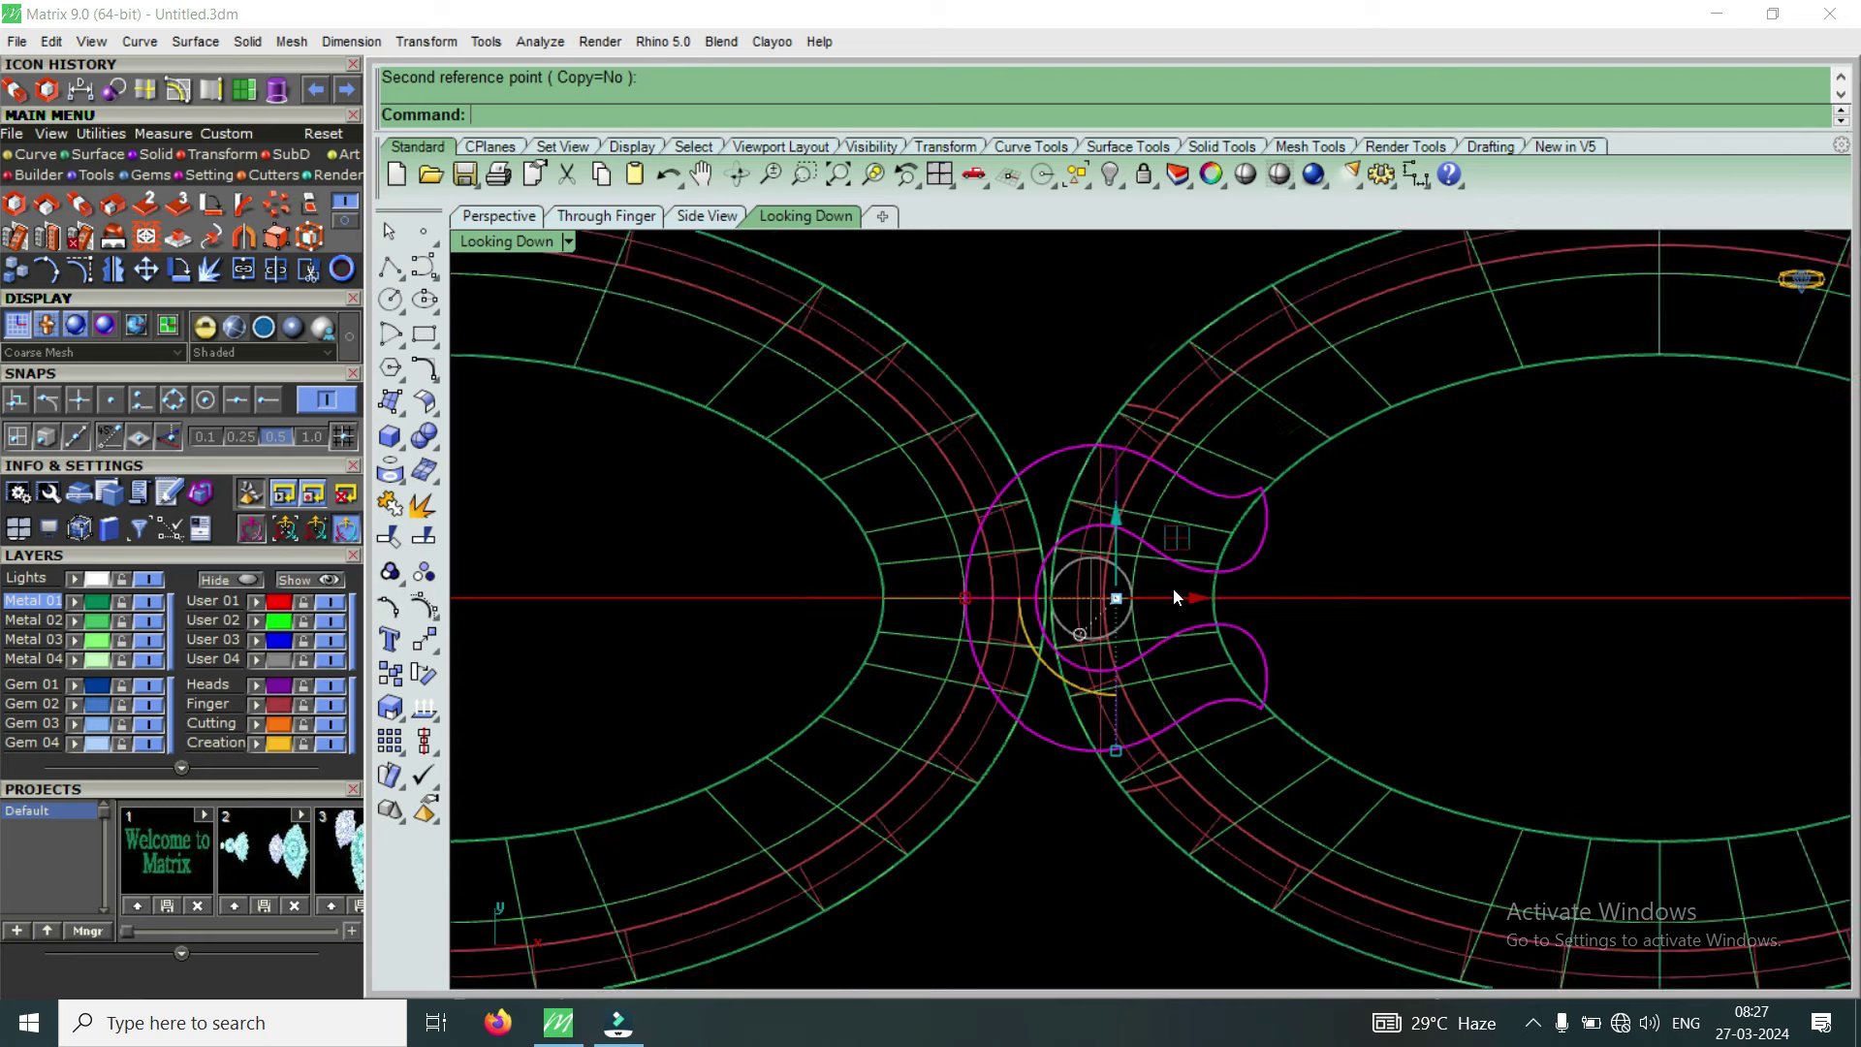
scroll(1173, 588, up, 2)
scroll(1174, 589, up, 3)
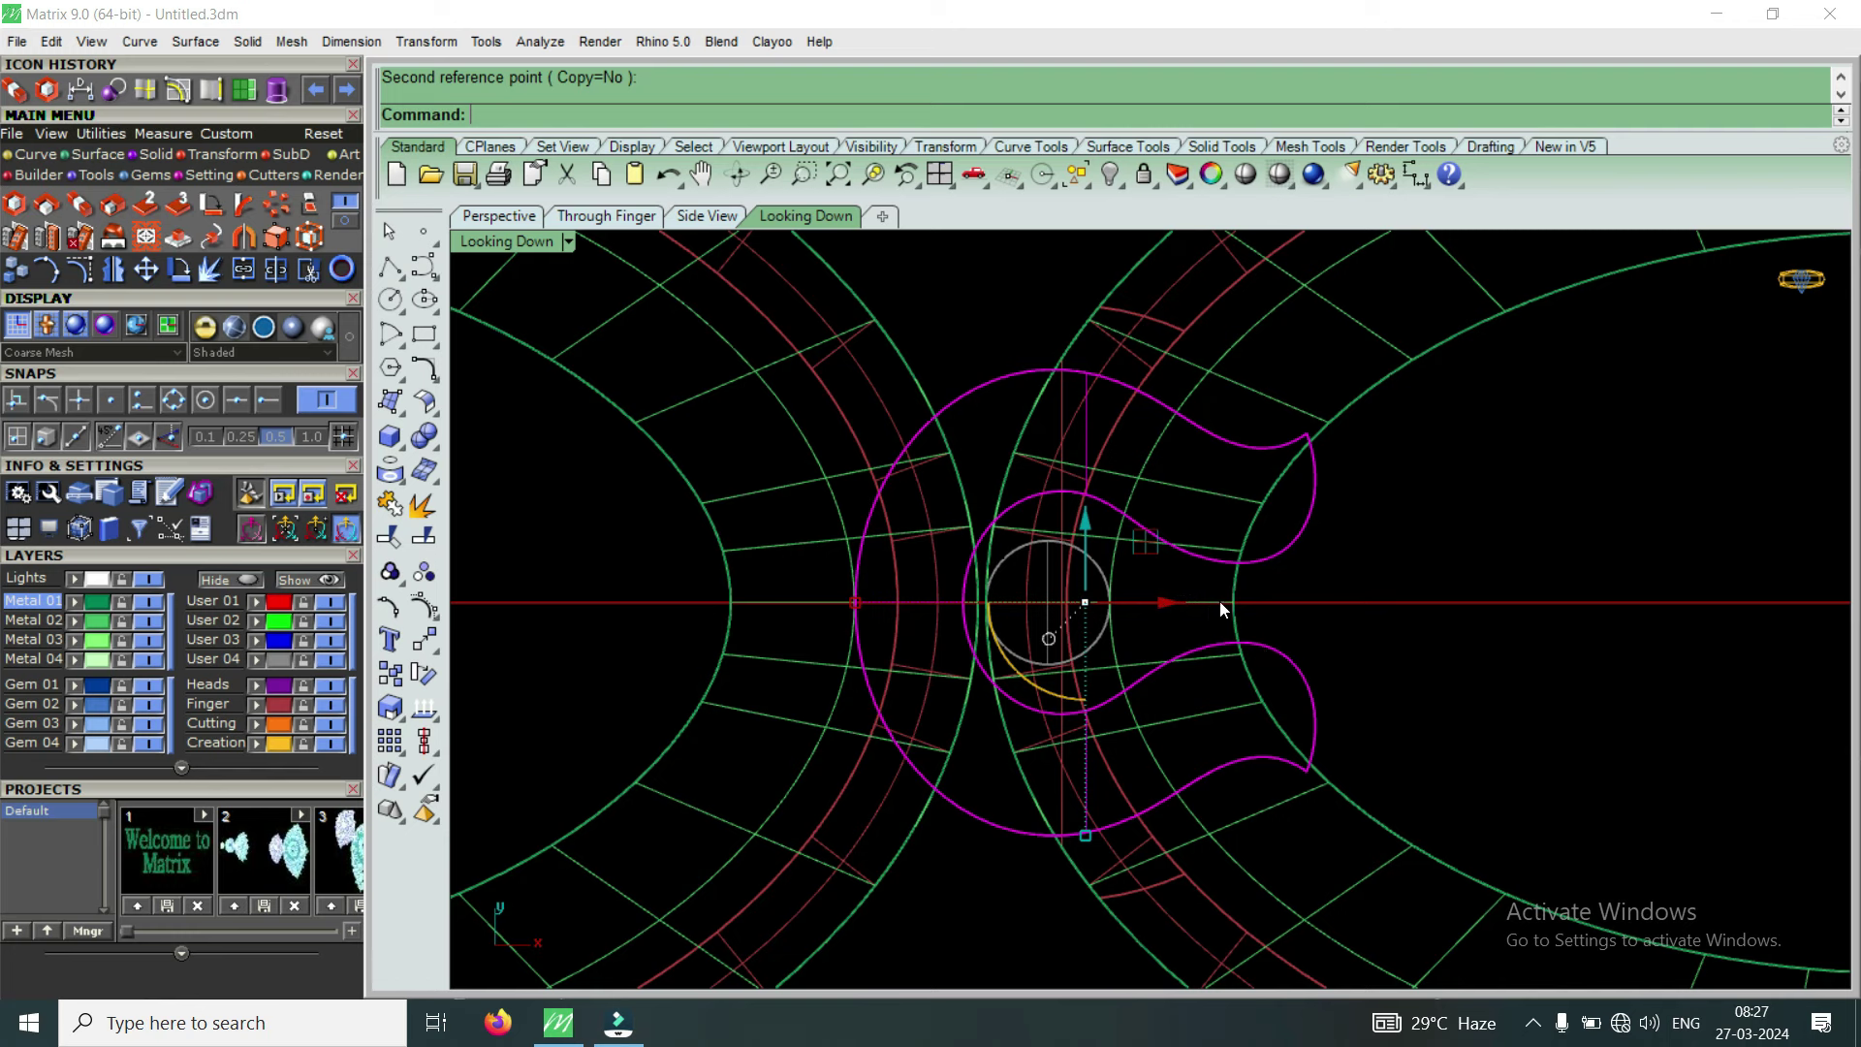
scroll(1223, 609, down, 2)
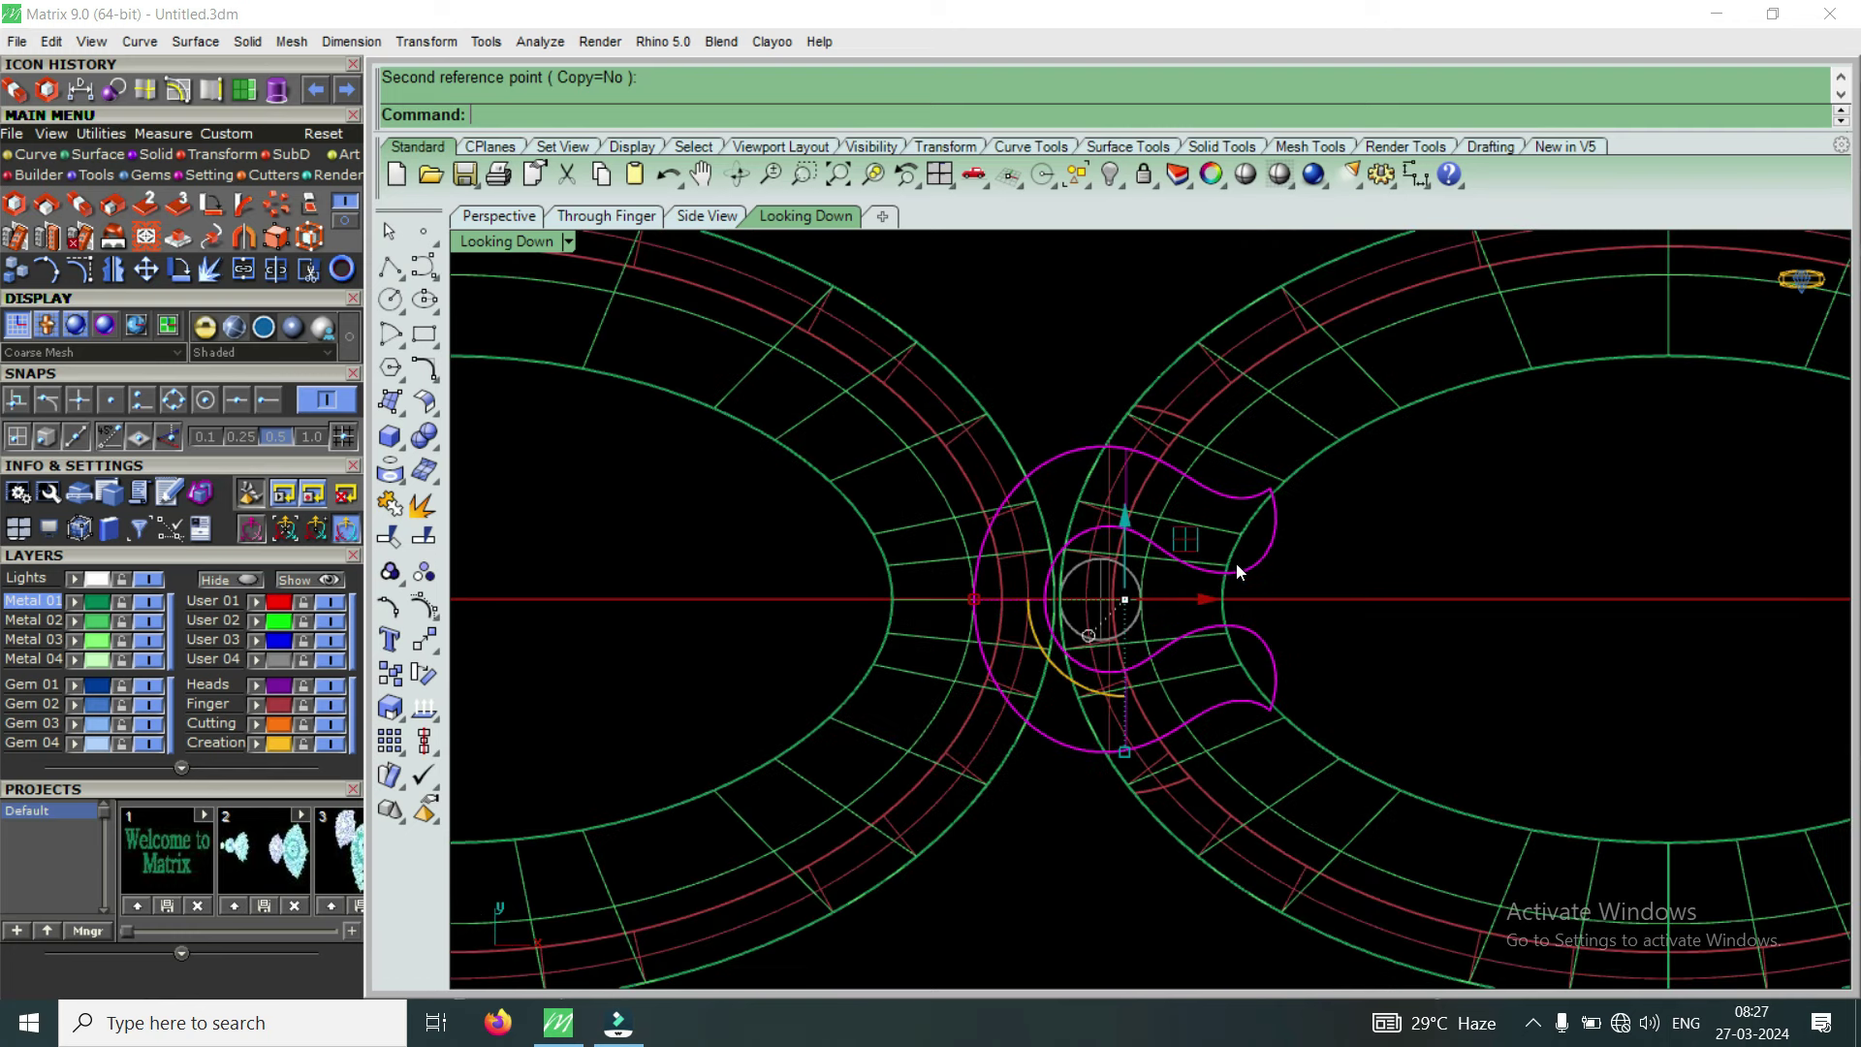
scroll(1237, 571, down, 3)
scroll(1234, 589, up, 2)
scroll(1226, 543, up, 1)
scroll(1269, 532, down, 1)
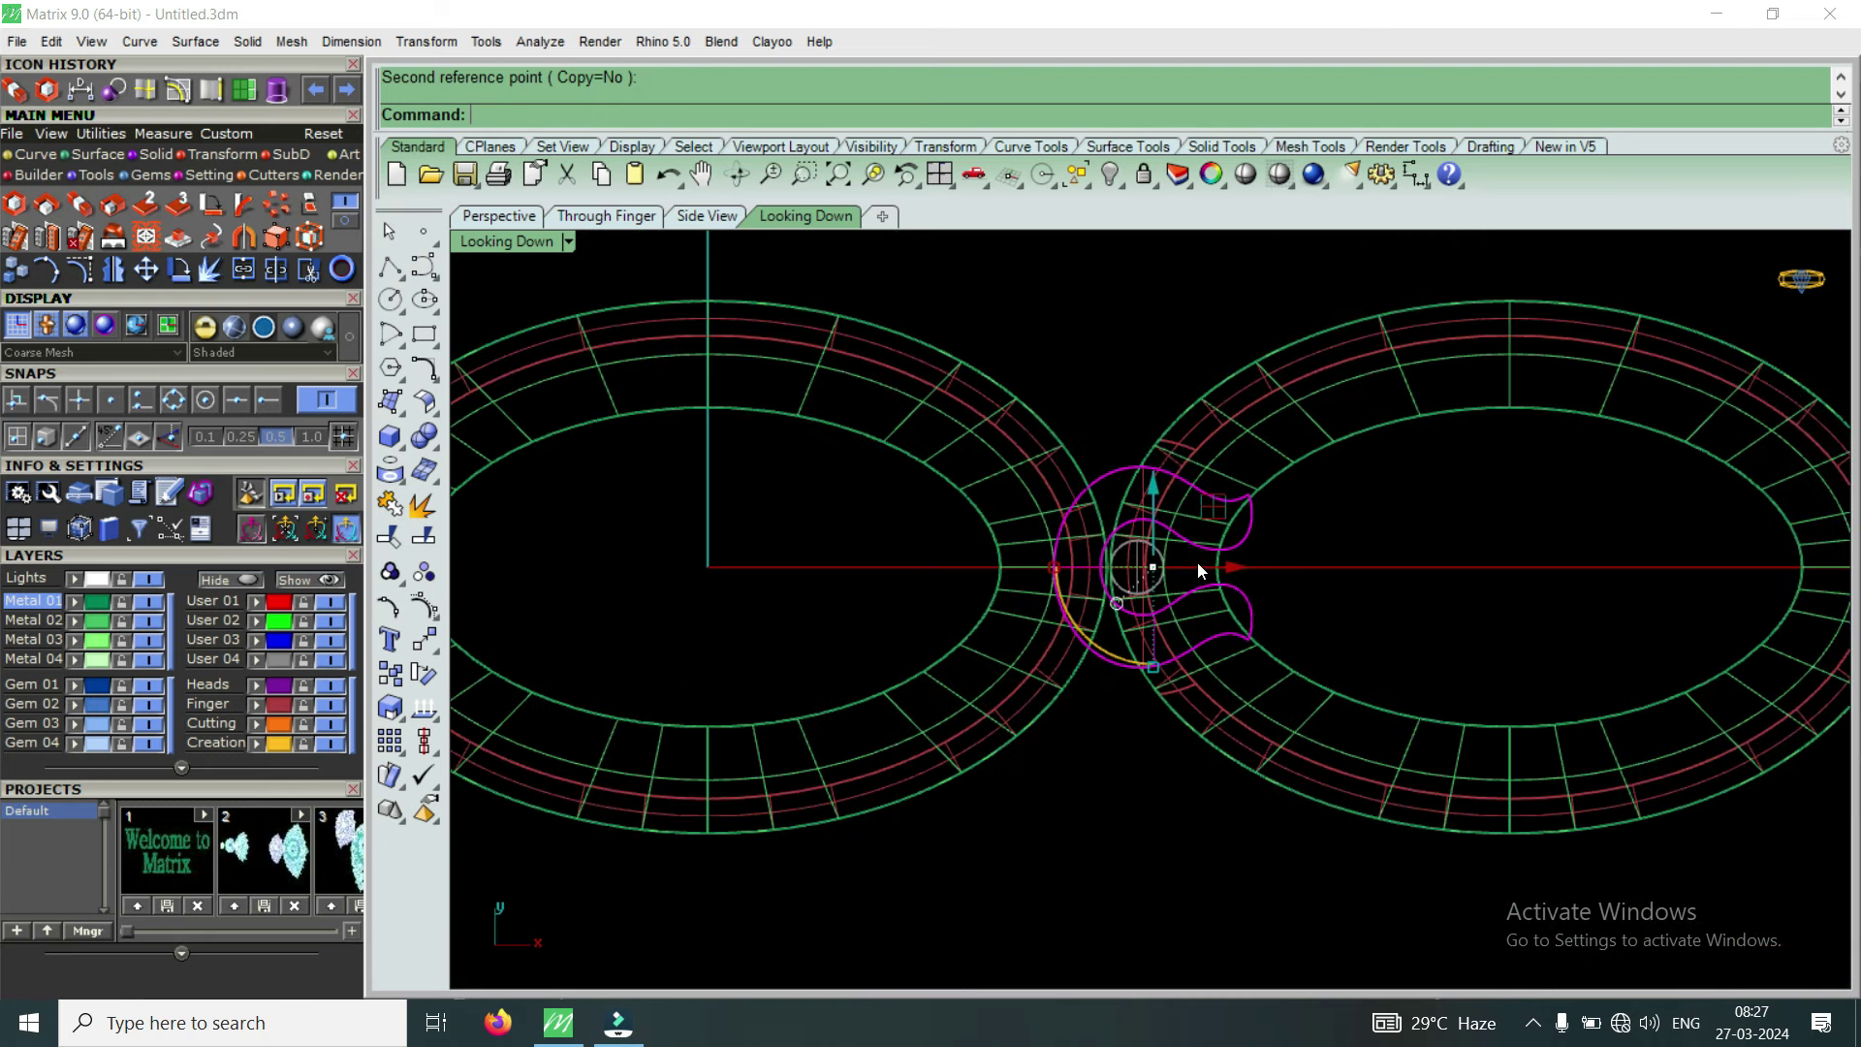
scroll(1203, 568, up, 1)
scroll(1217, 598, down, 2)
scroll(1199, 591, down, 1)
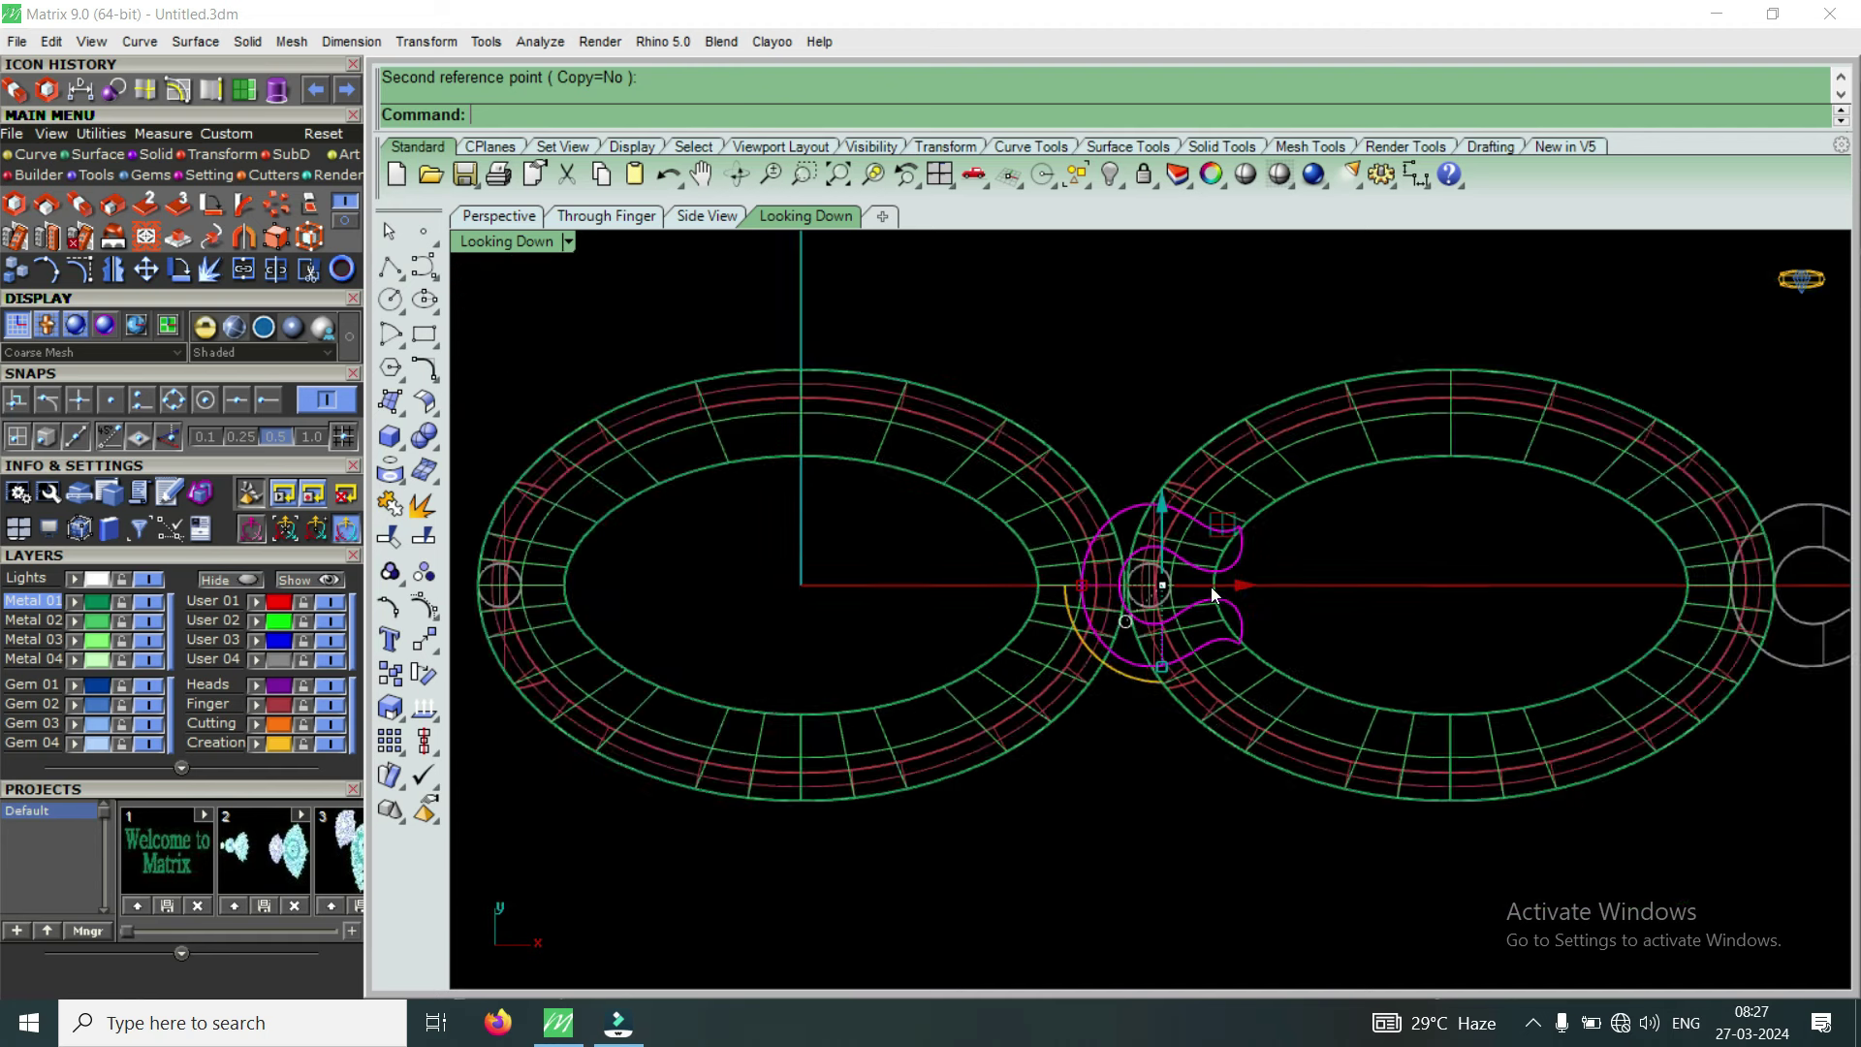
scroll(1211, 593, down, 1)
Cancel the move, undo the ungroup and deselect the scroll head
key(Escape)
key(ctrl+z)
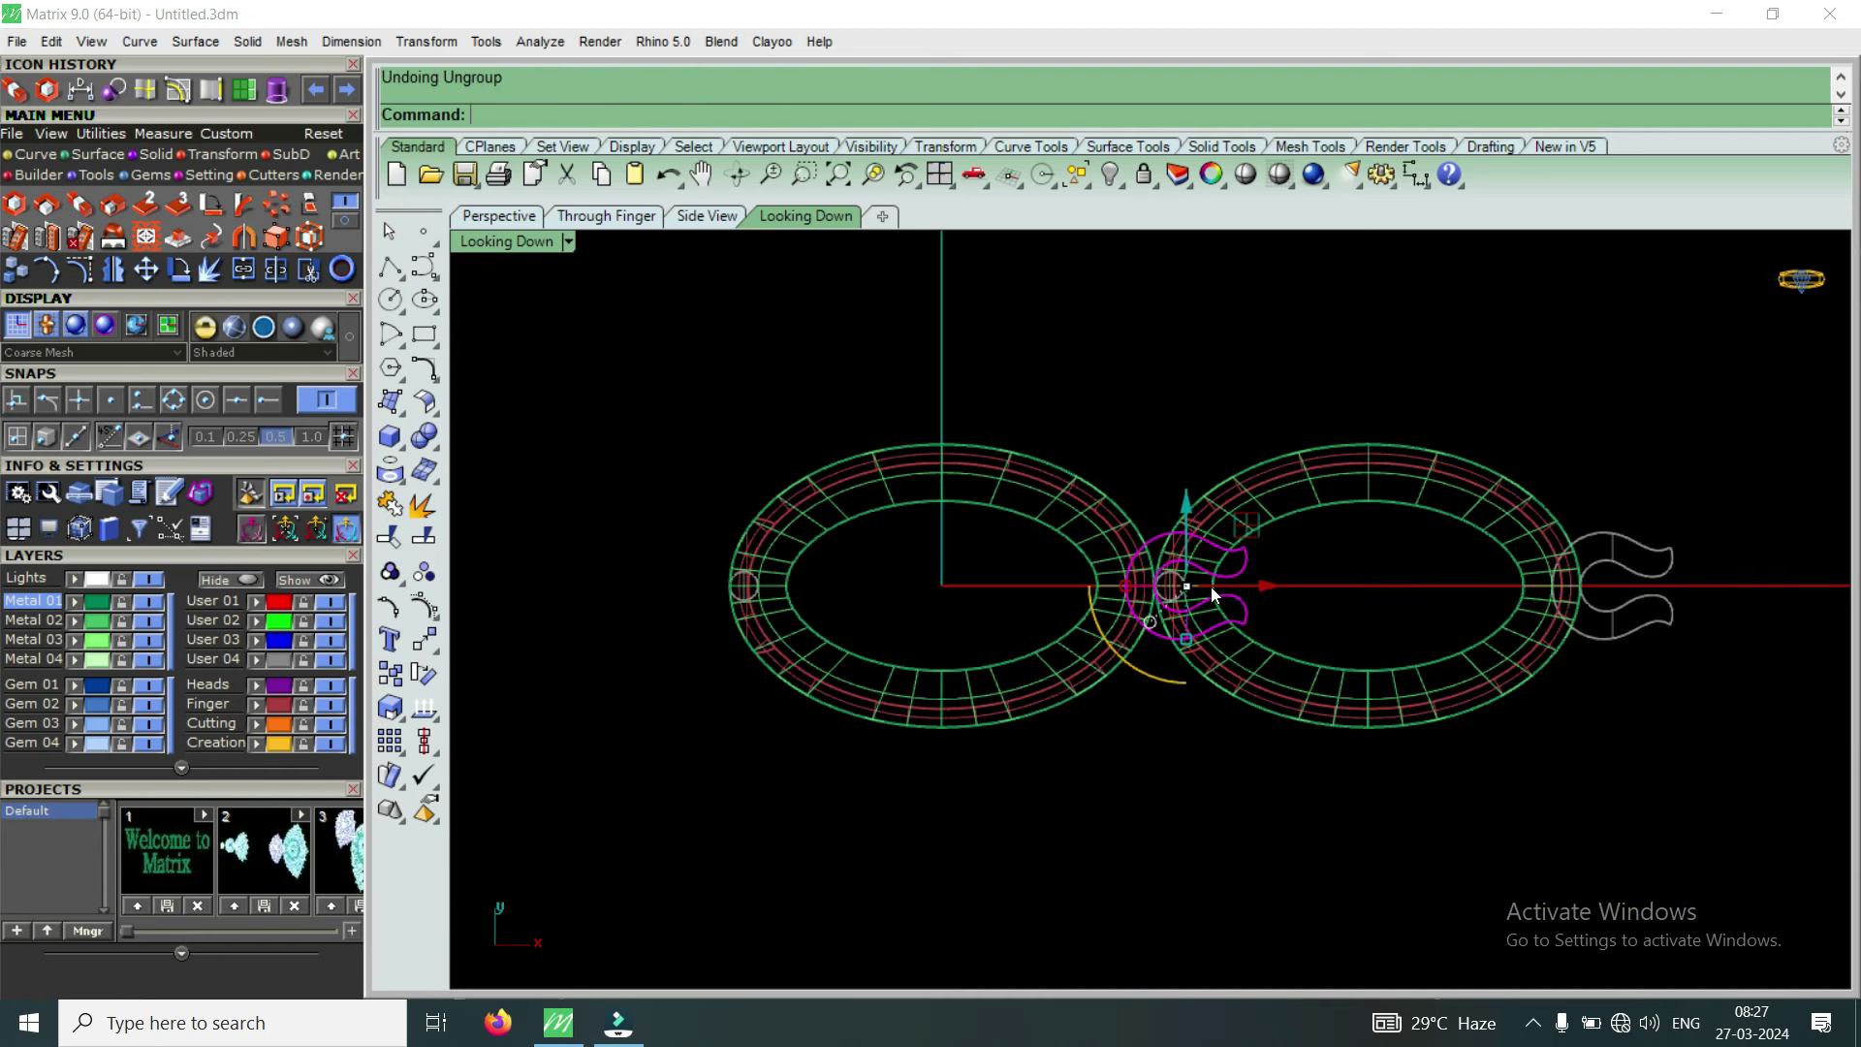
key(Escape)
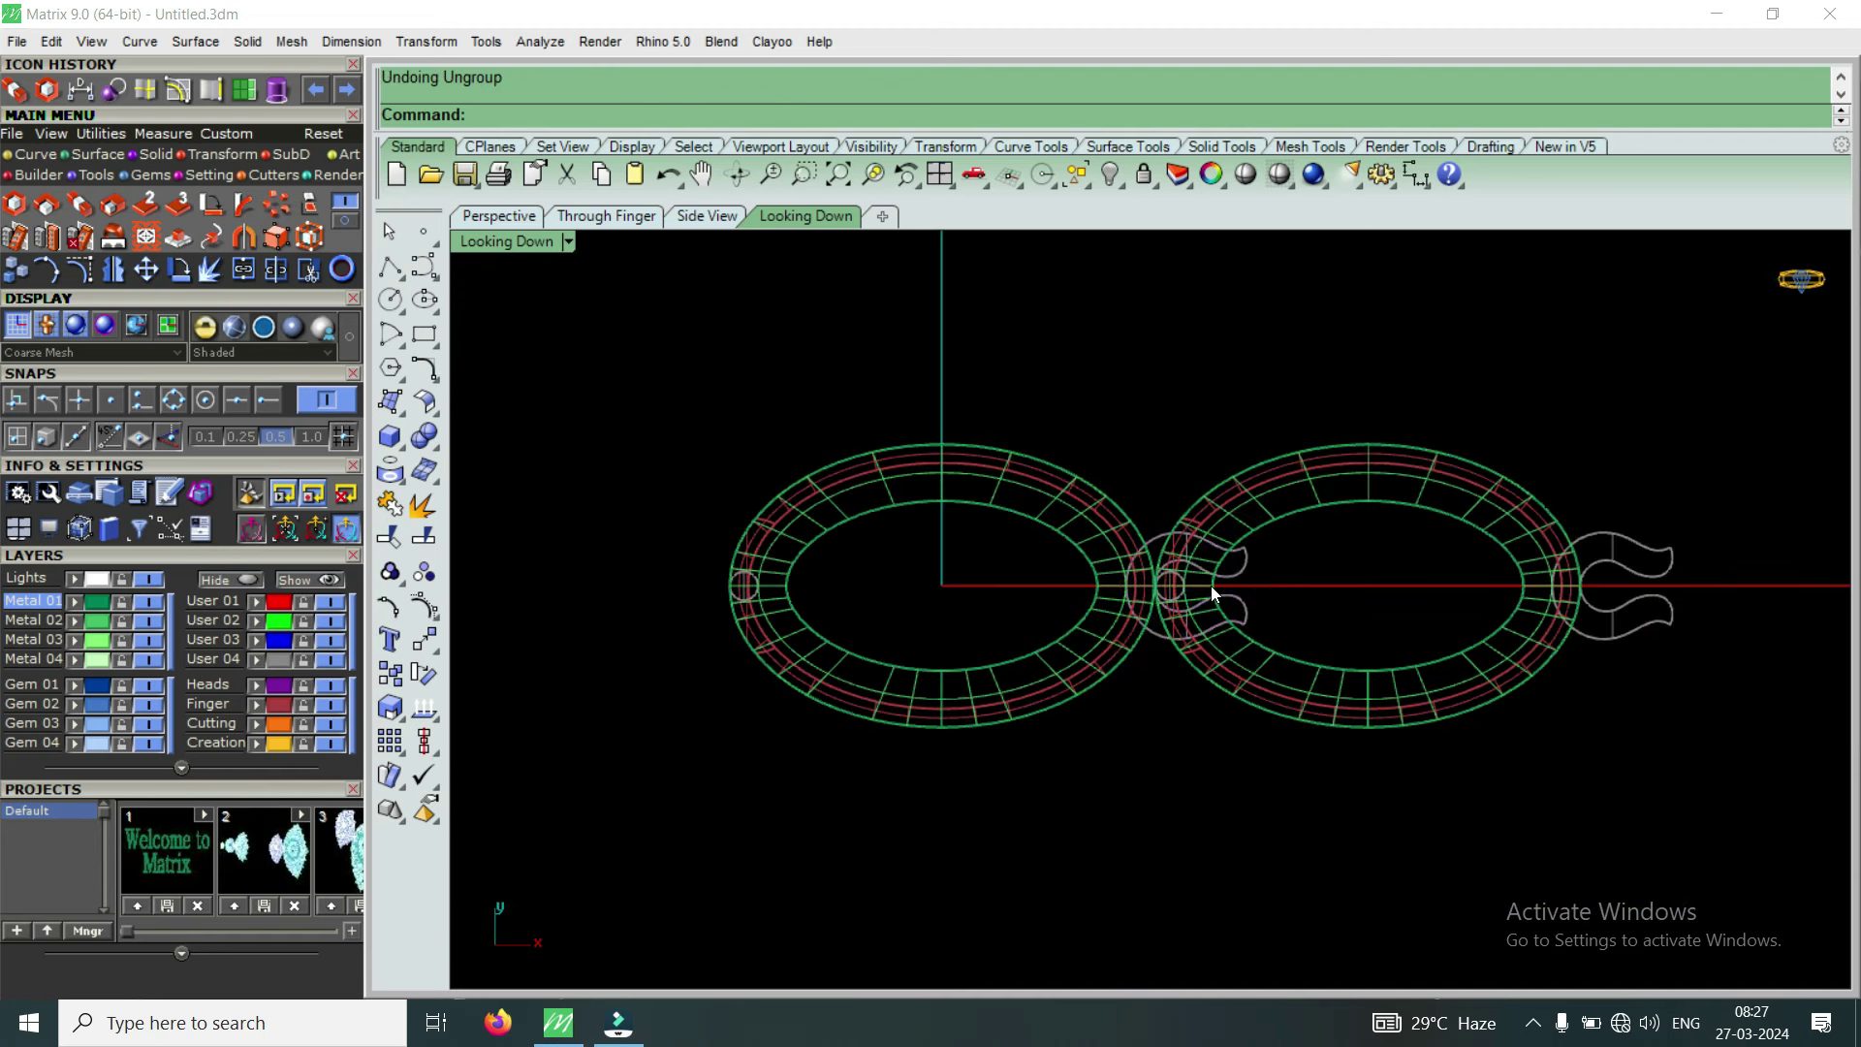
Draw a line from the origin along the x-axis into the right ring
click(40, 153)
click(55, 202)
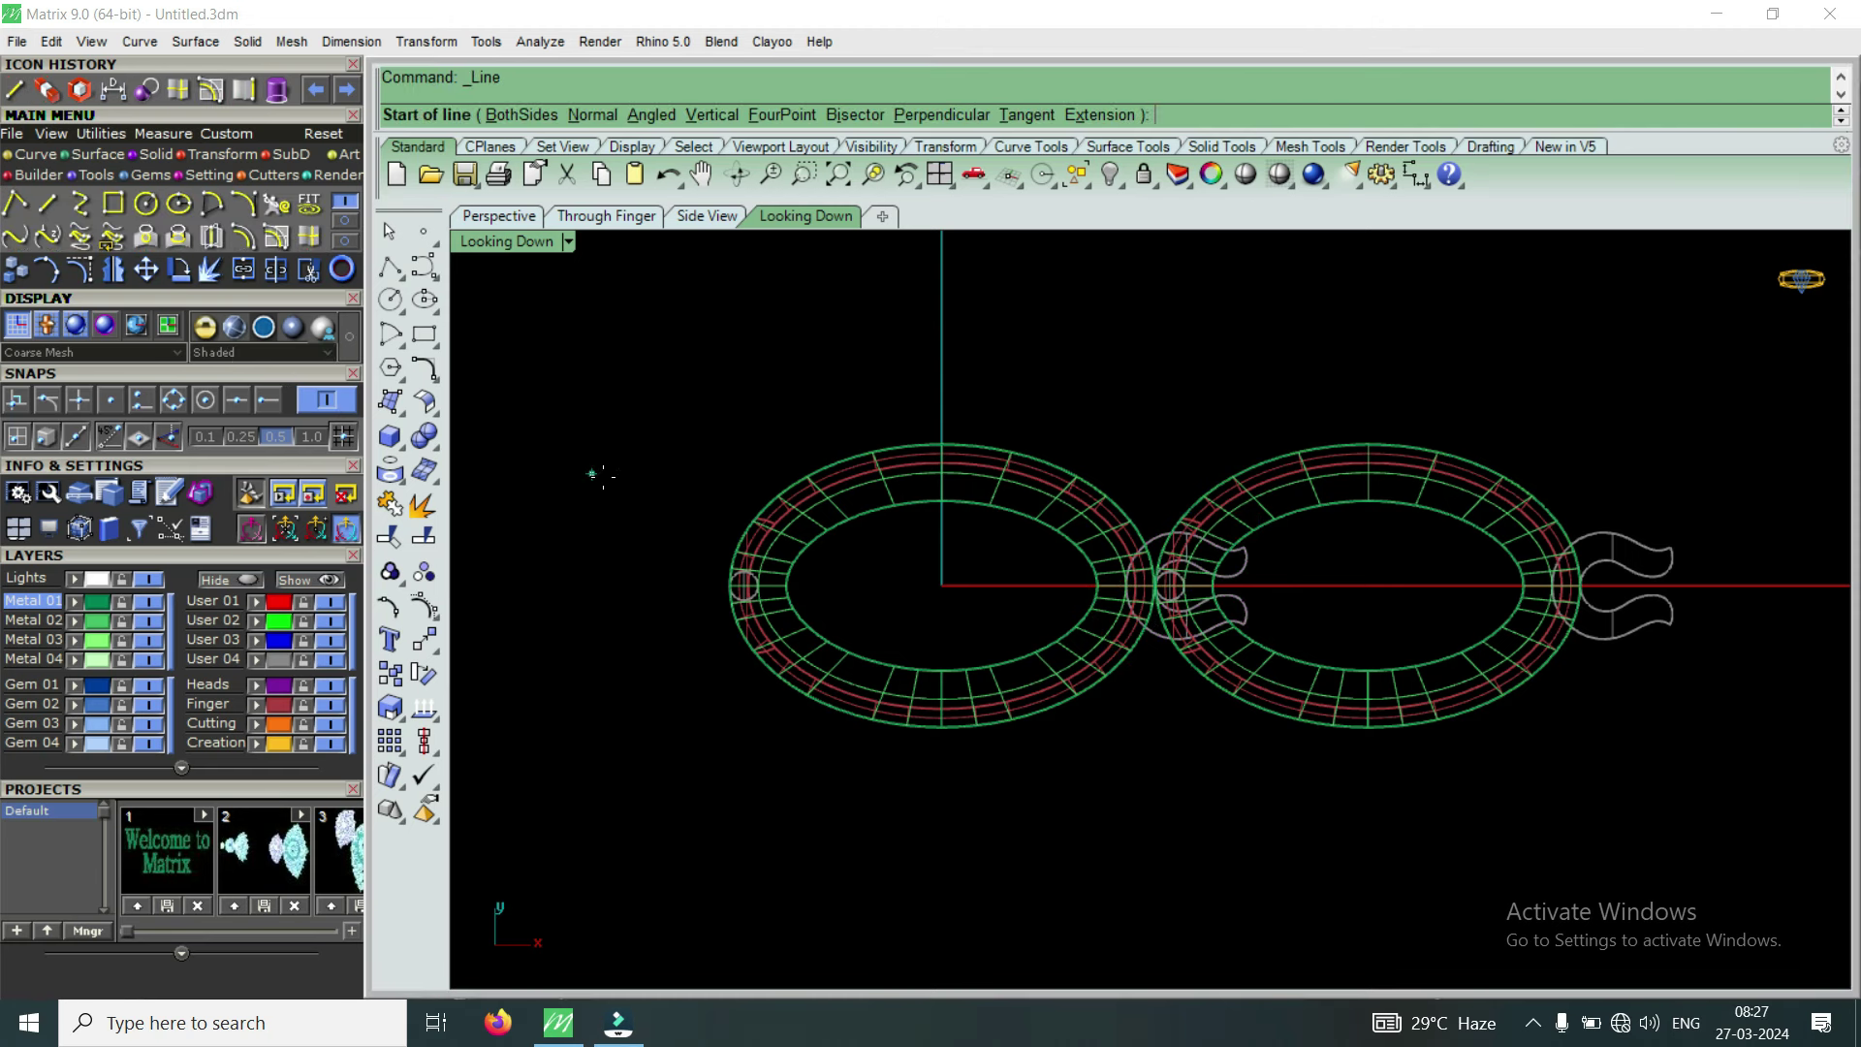
text(0)
key(Return)
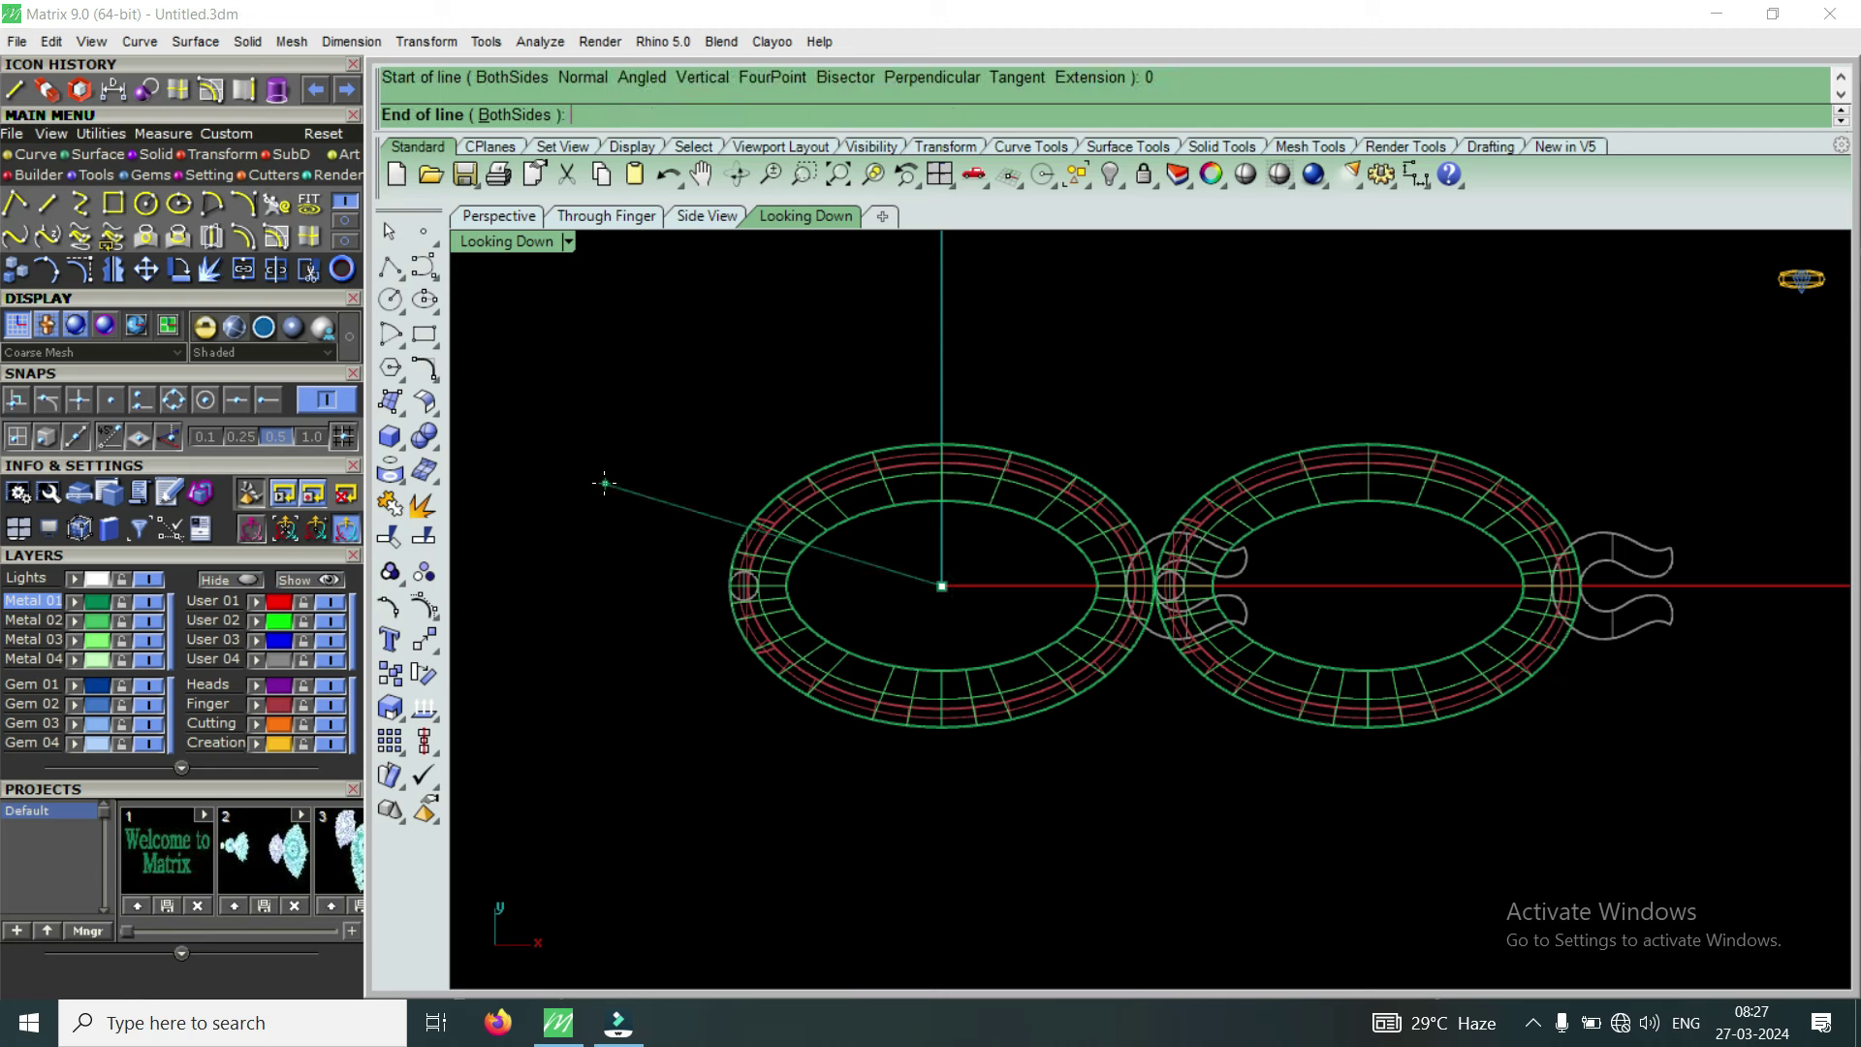
click(1347, 586)
click(1329, 589)
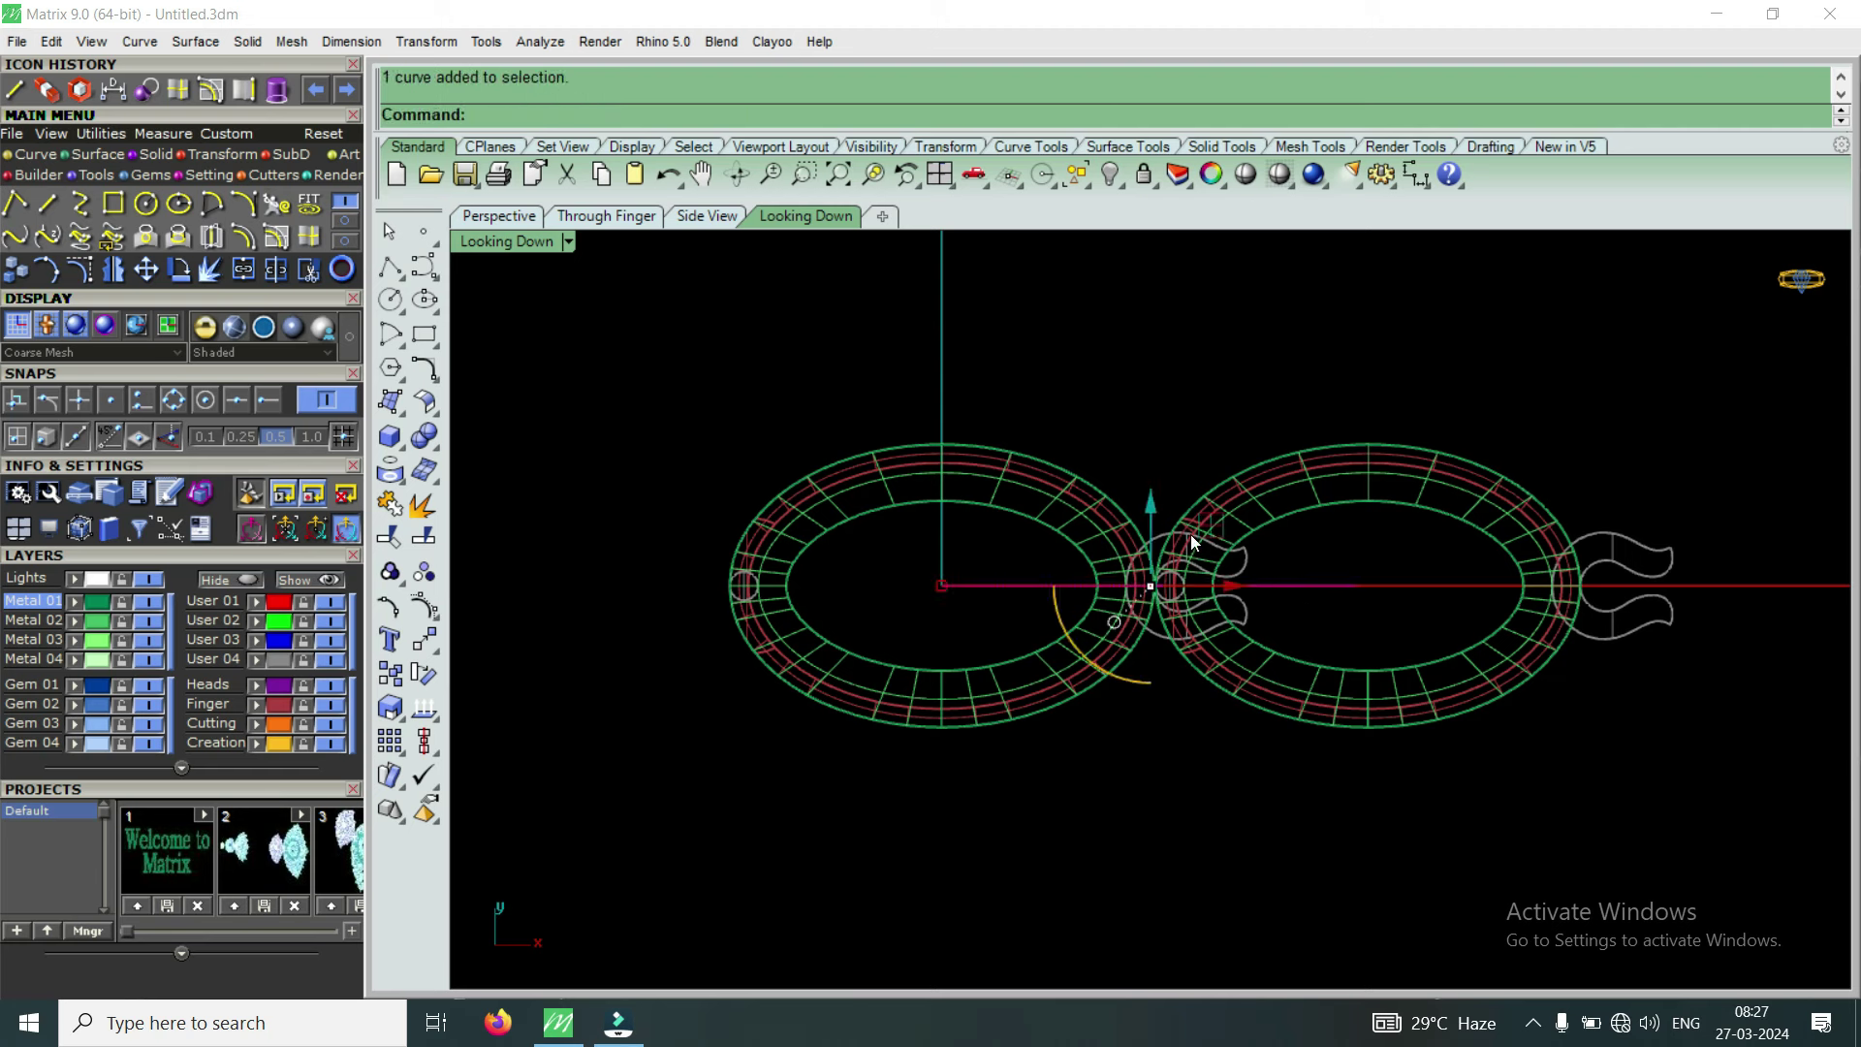
Extrude the line into a vertical plane in the perspective view
double_click(533, 244)
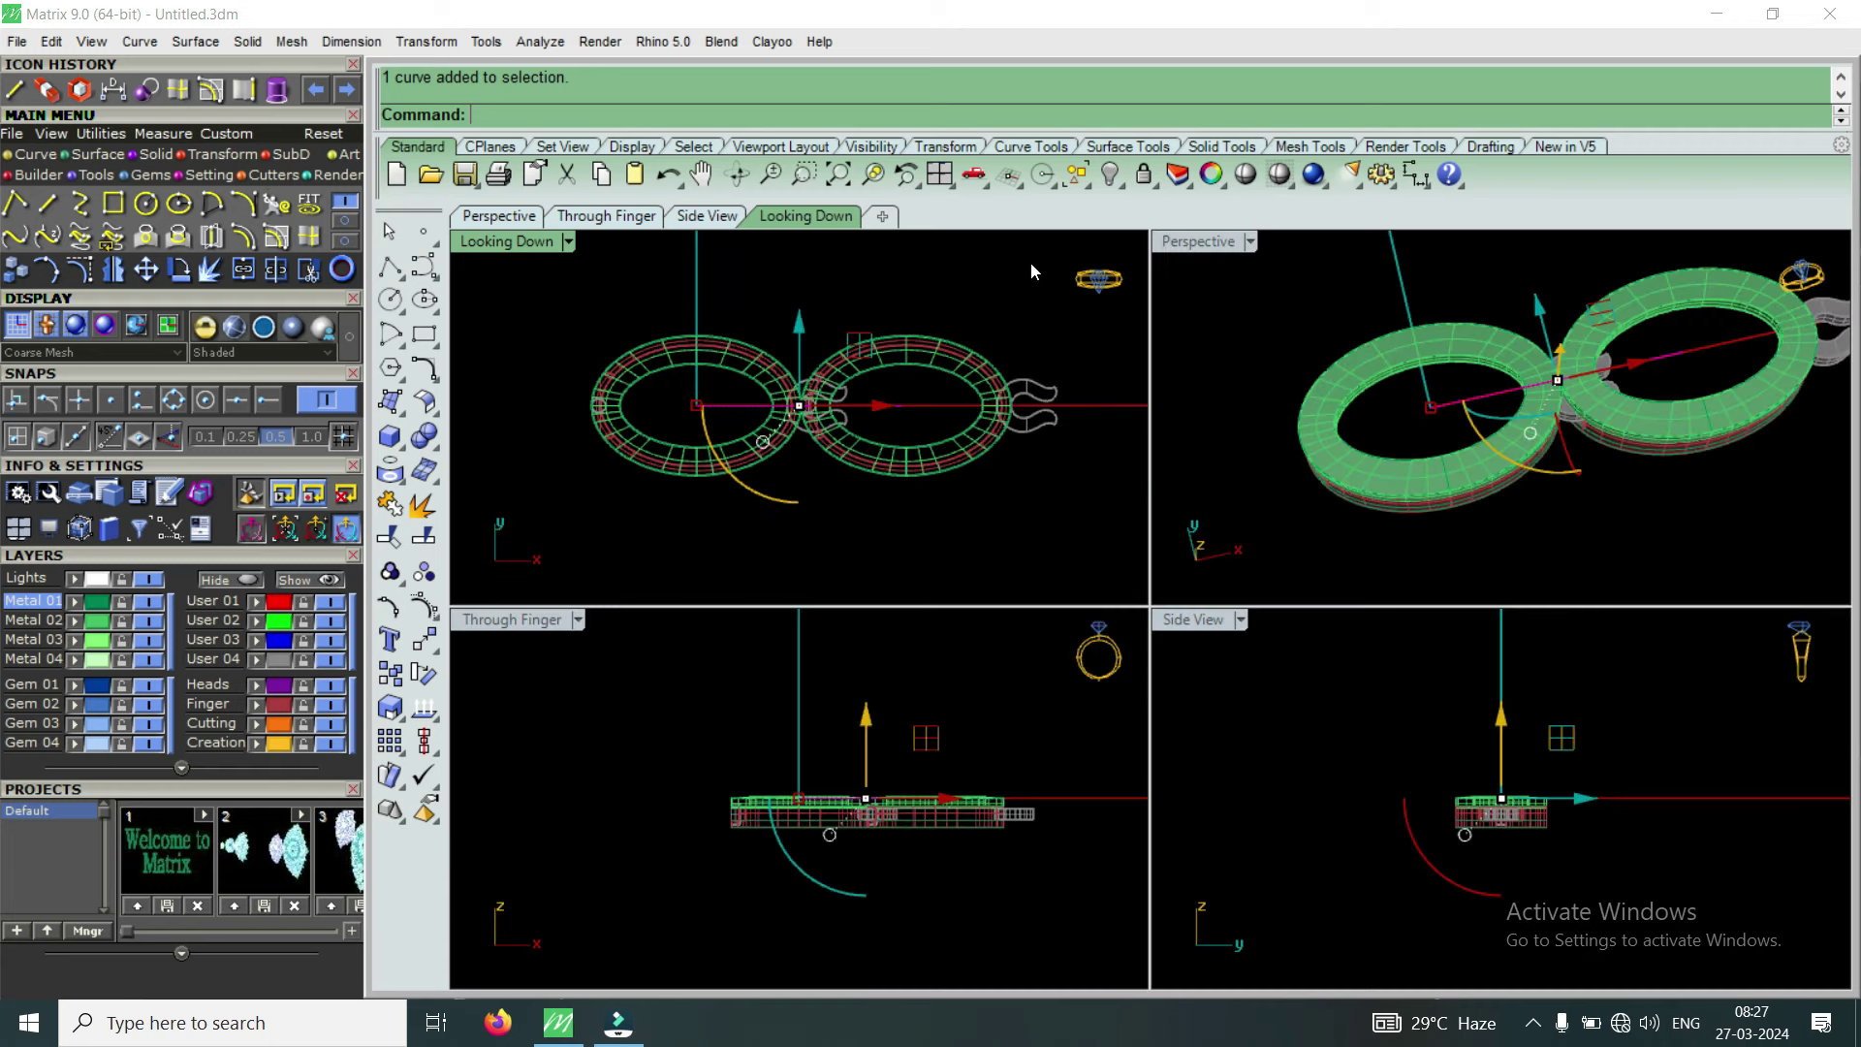
double_click(1167, 249)
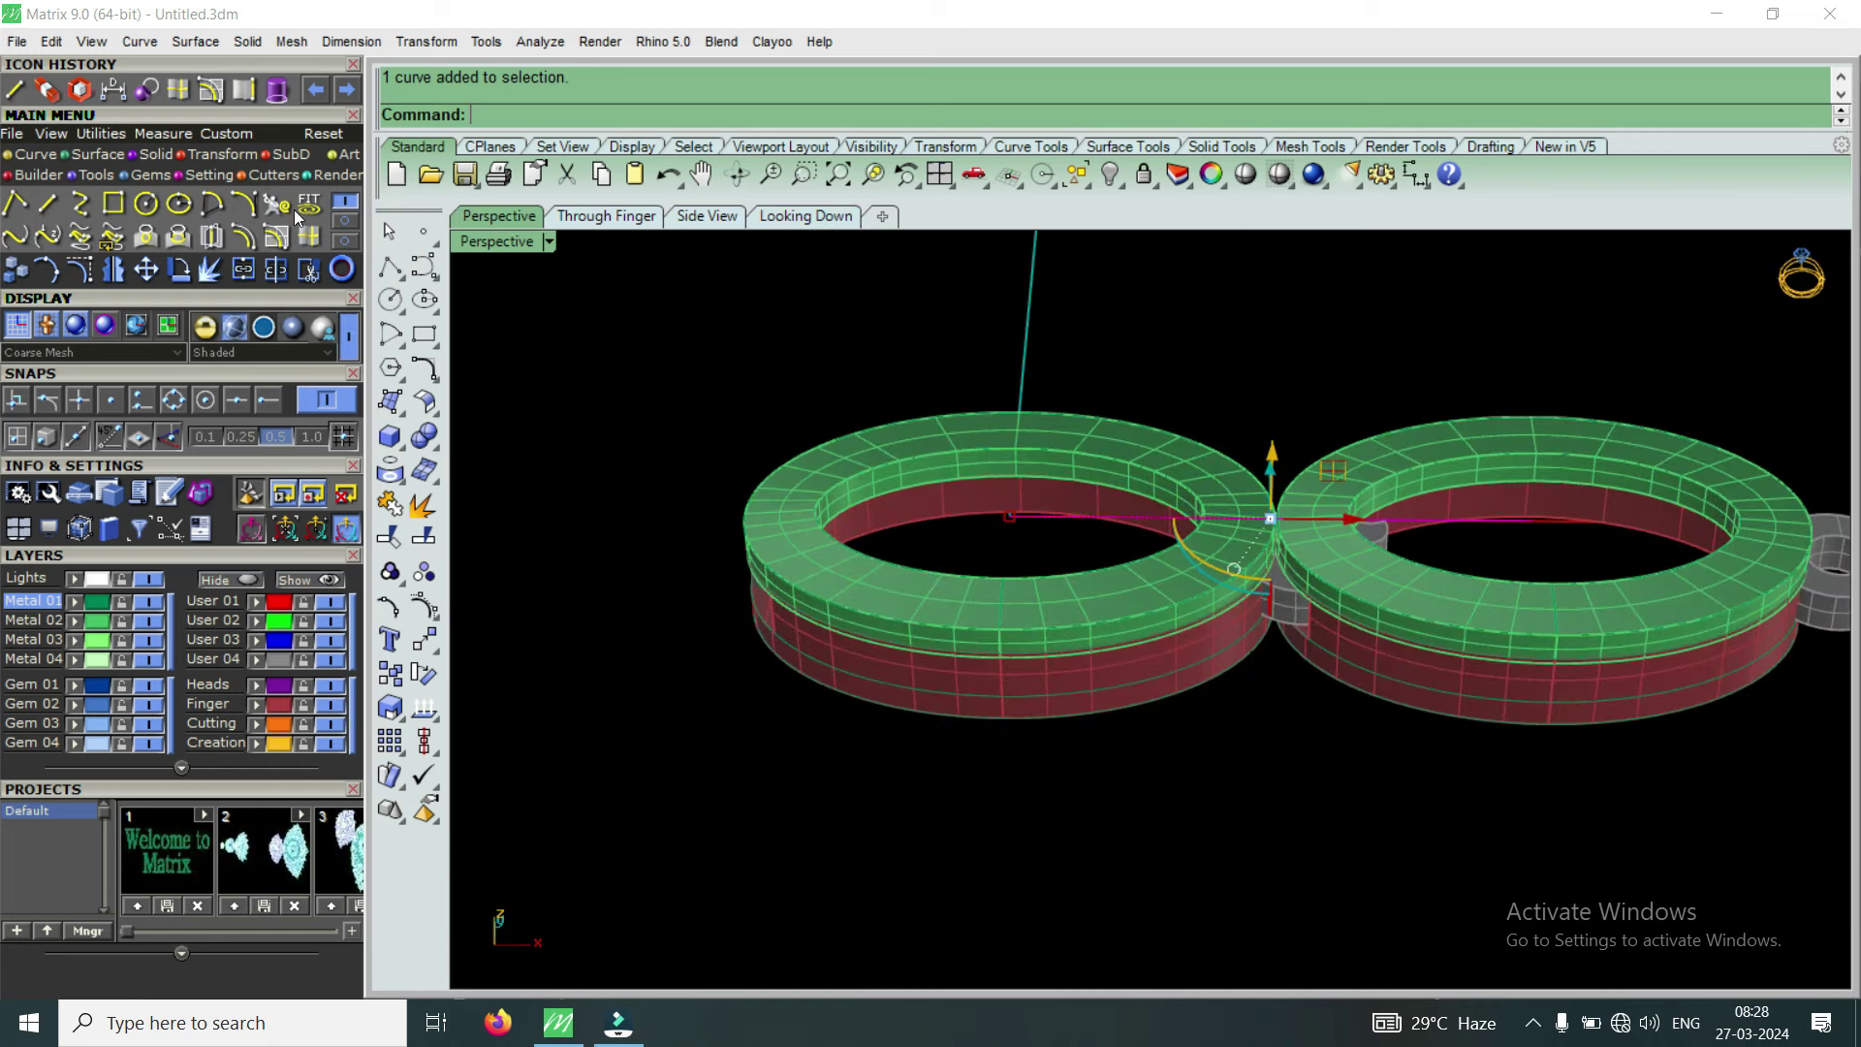
click(1035, 280)
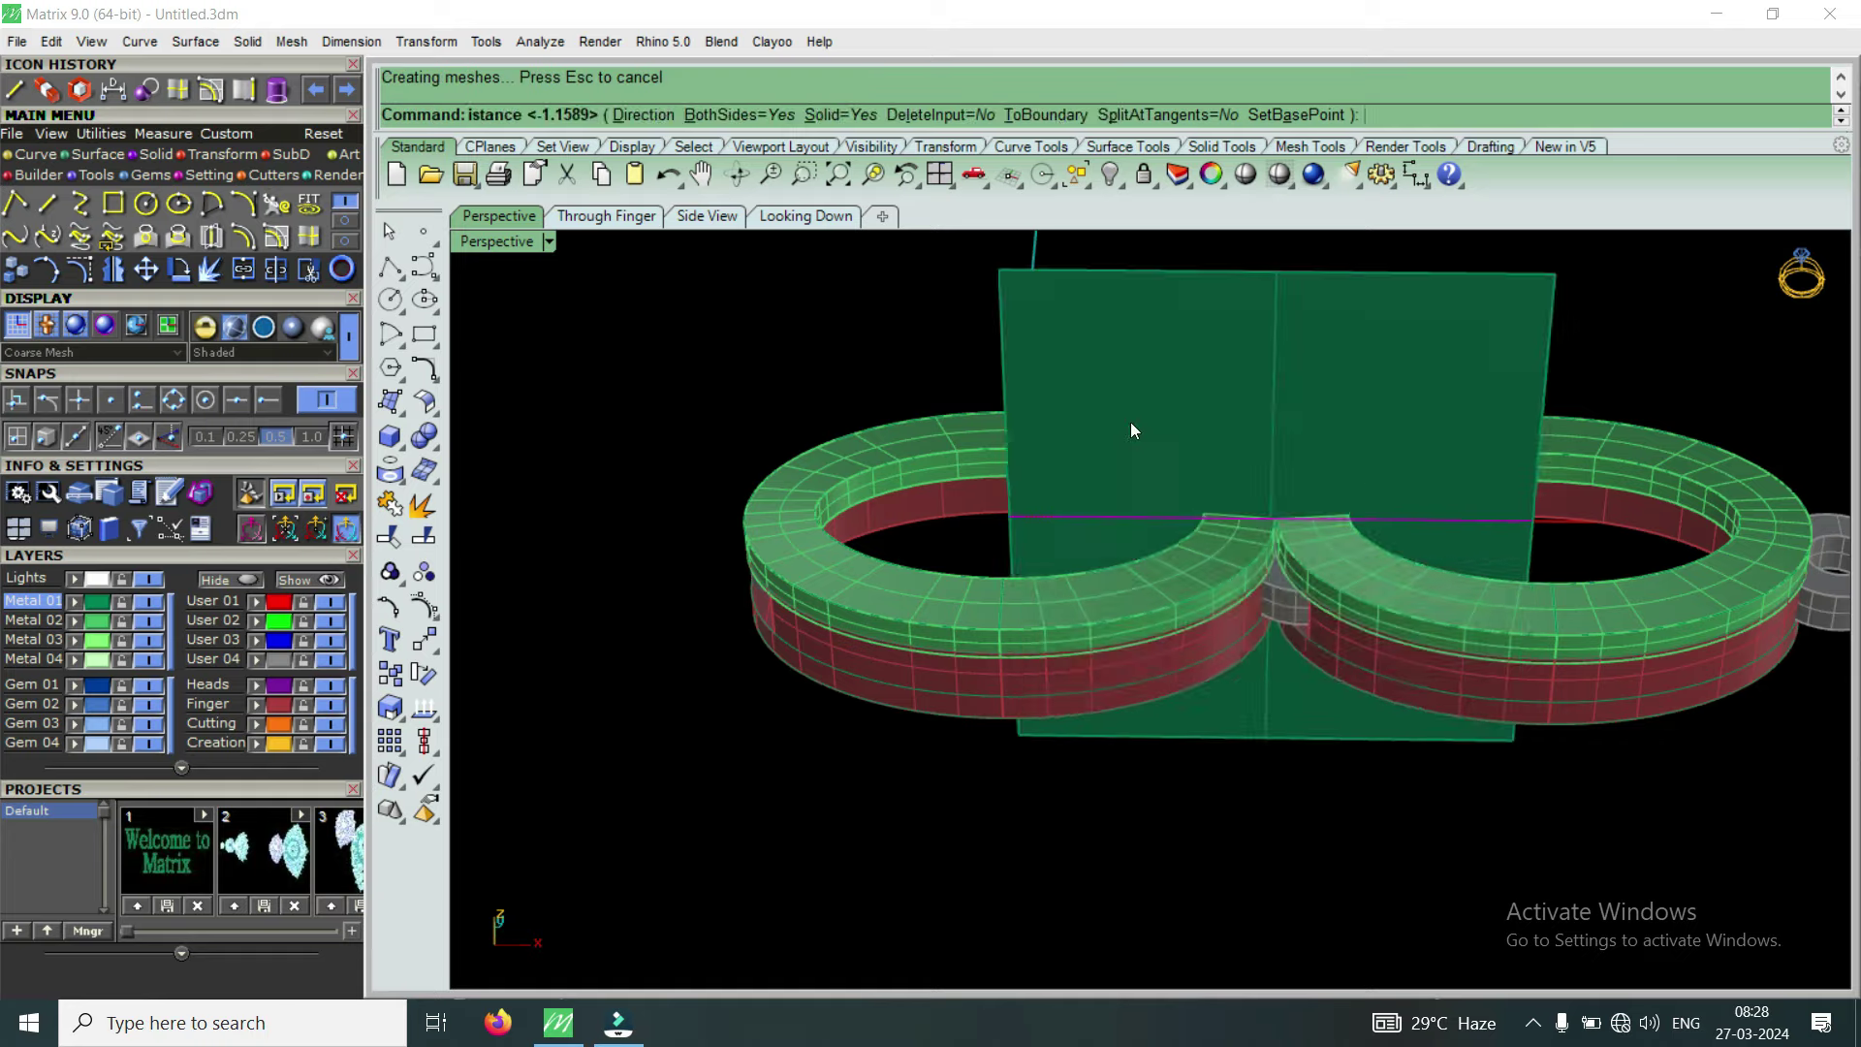
scroll(1259, 516, up, 4)
scroll(1279, 582, up, 2)
key(Escape)
Split the ring band with BooleanSplit, using the vertical plane as cutter
text(Bo)
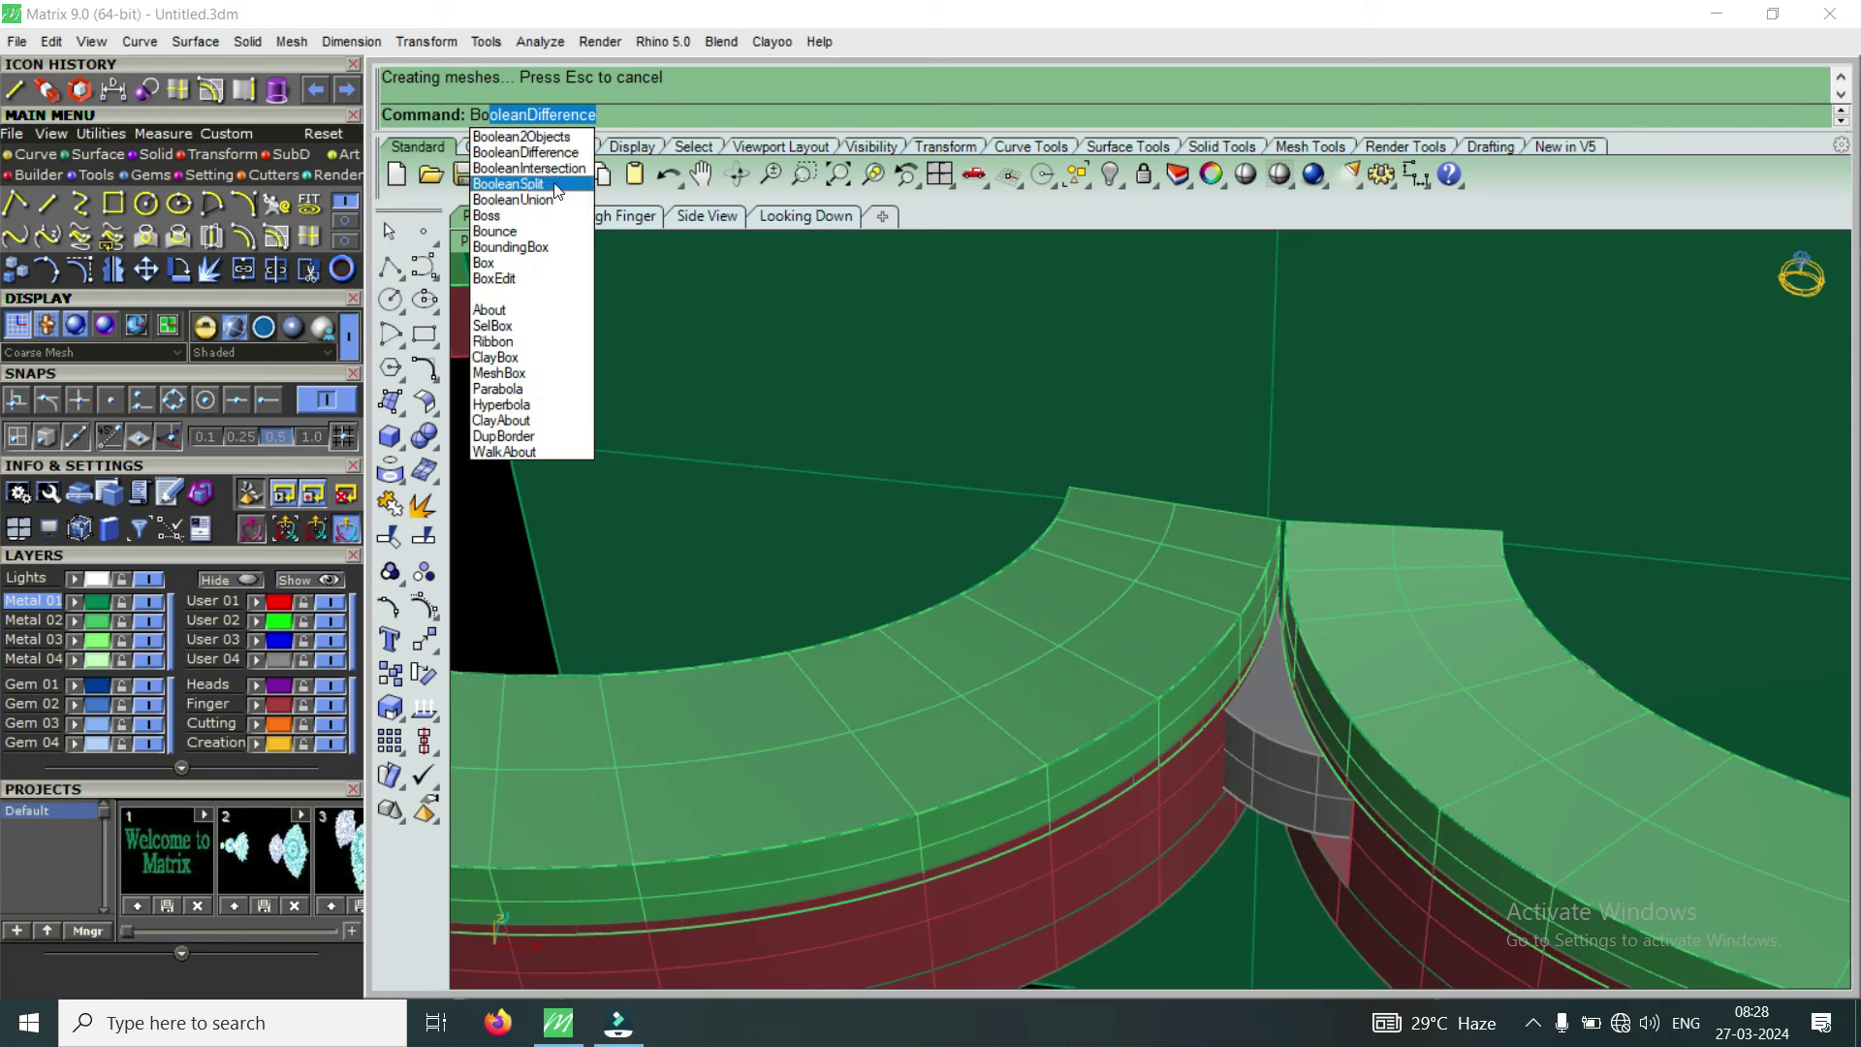
click(508, 183)
click(1287, 762)
scroll(1288, 762, down, 5)
key(Return)
click(1360, 601)
key(Return)
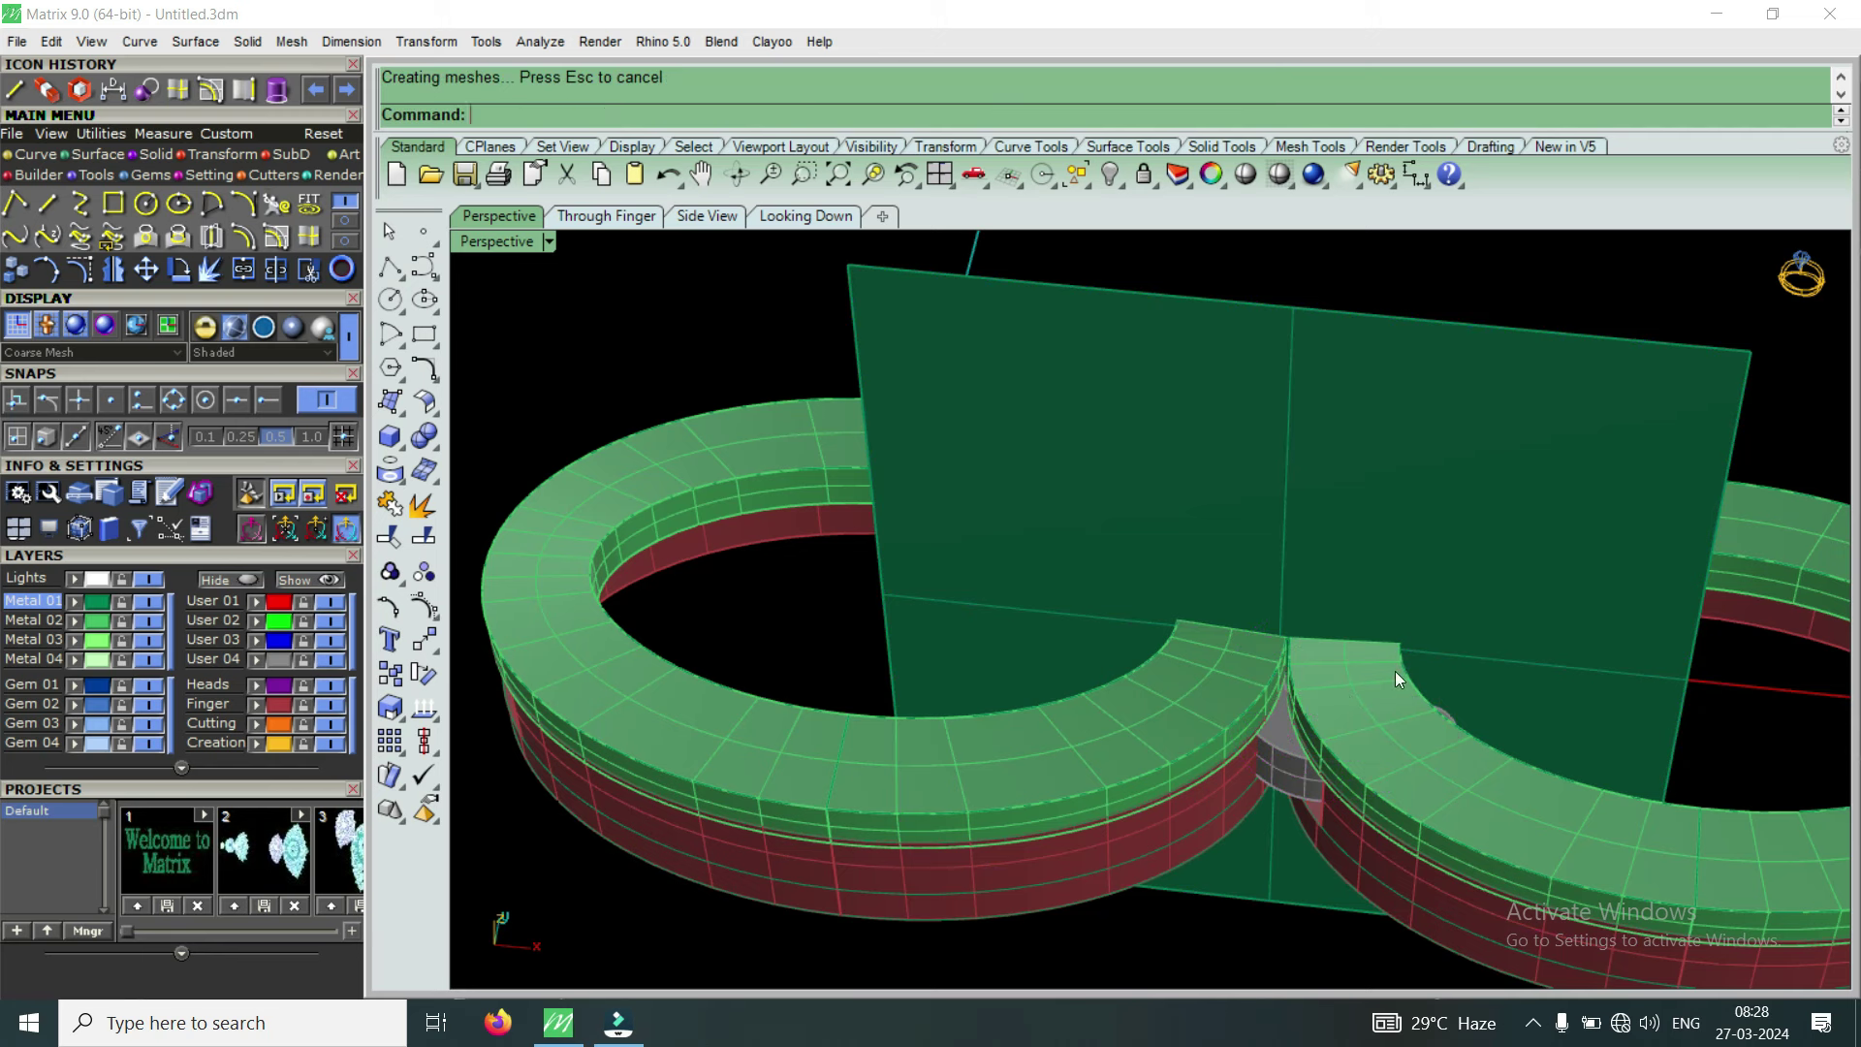
Delete the cutting plane and return to the enlarged top-down view
click(1395, 581)
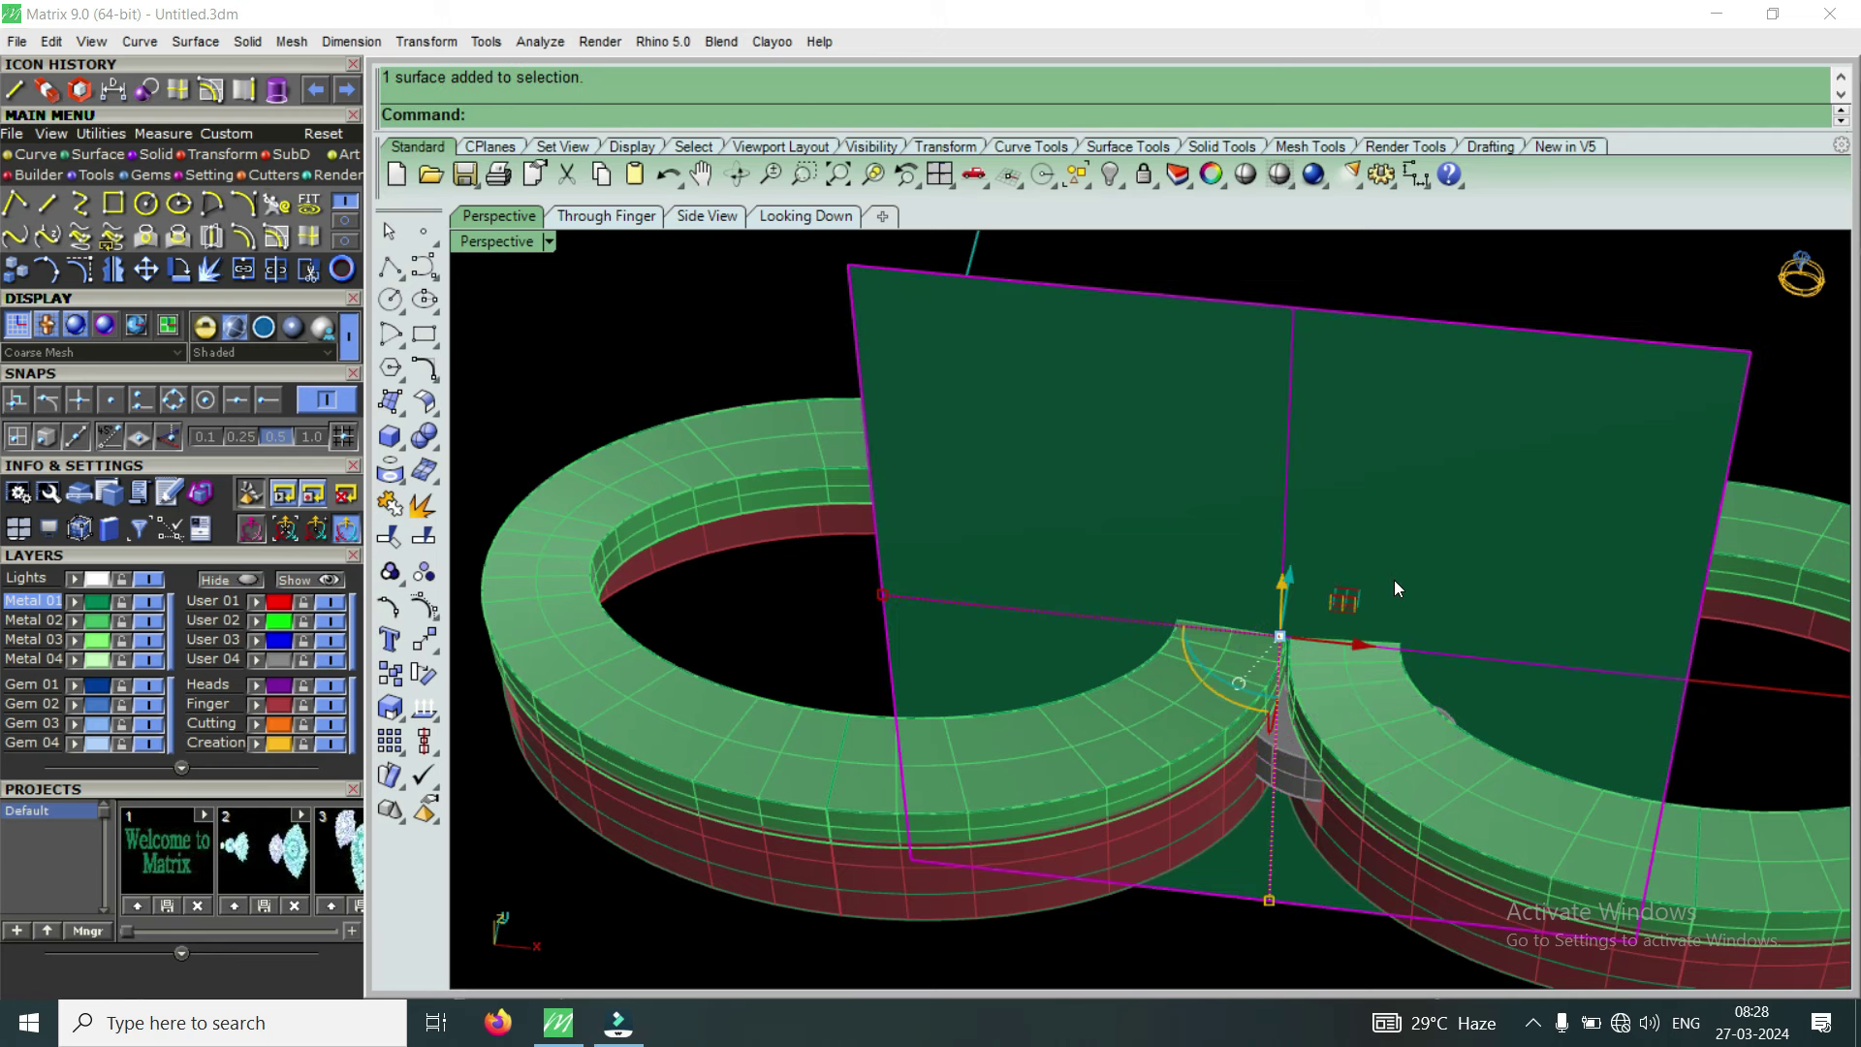
key(Delete)
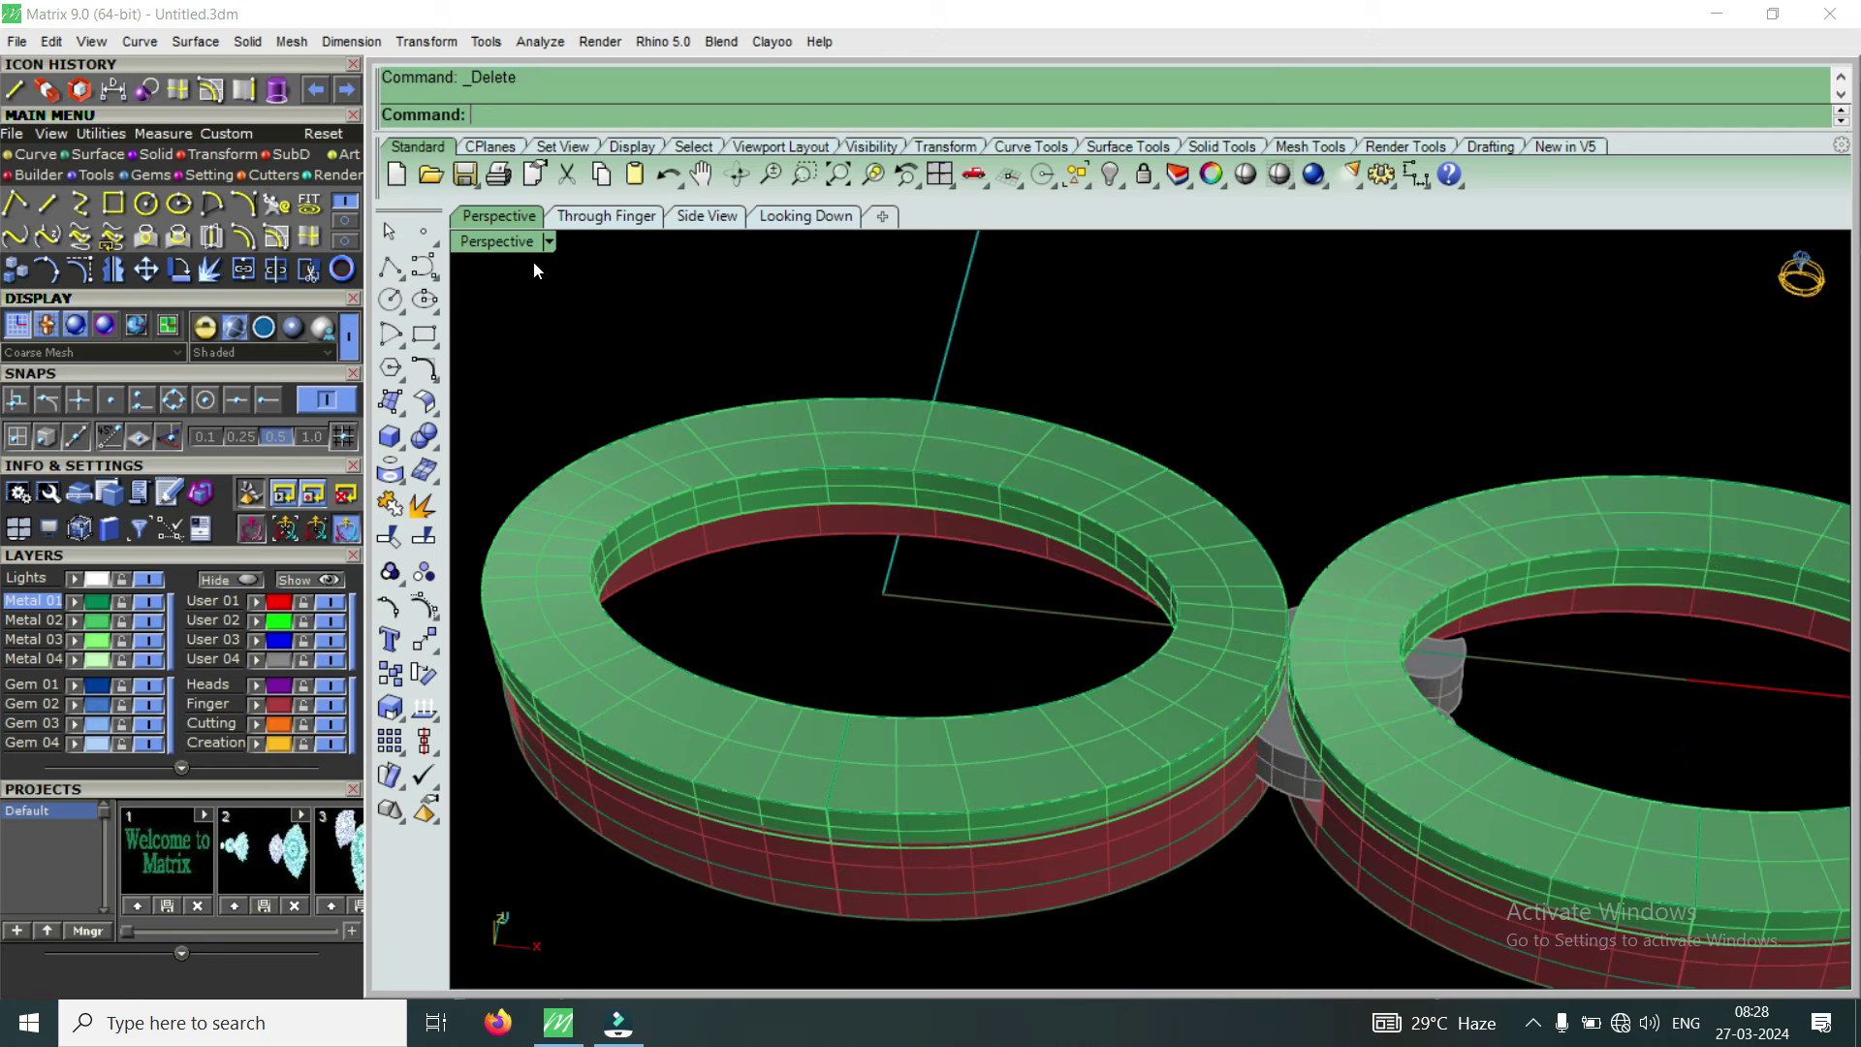
double_click(496, 242)
click(806, 215)
Ungroup the left ring and scroll head pieces
scroll(1209, 563, up, 2)
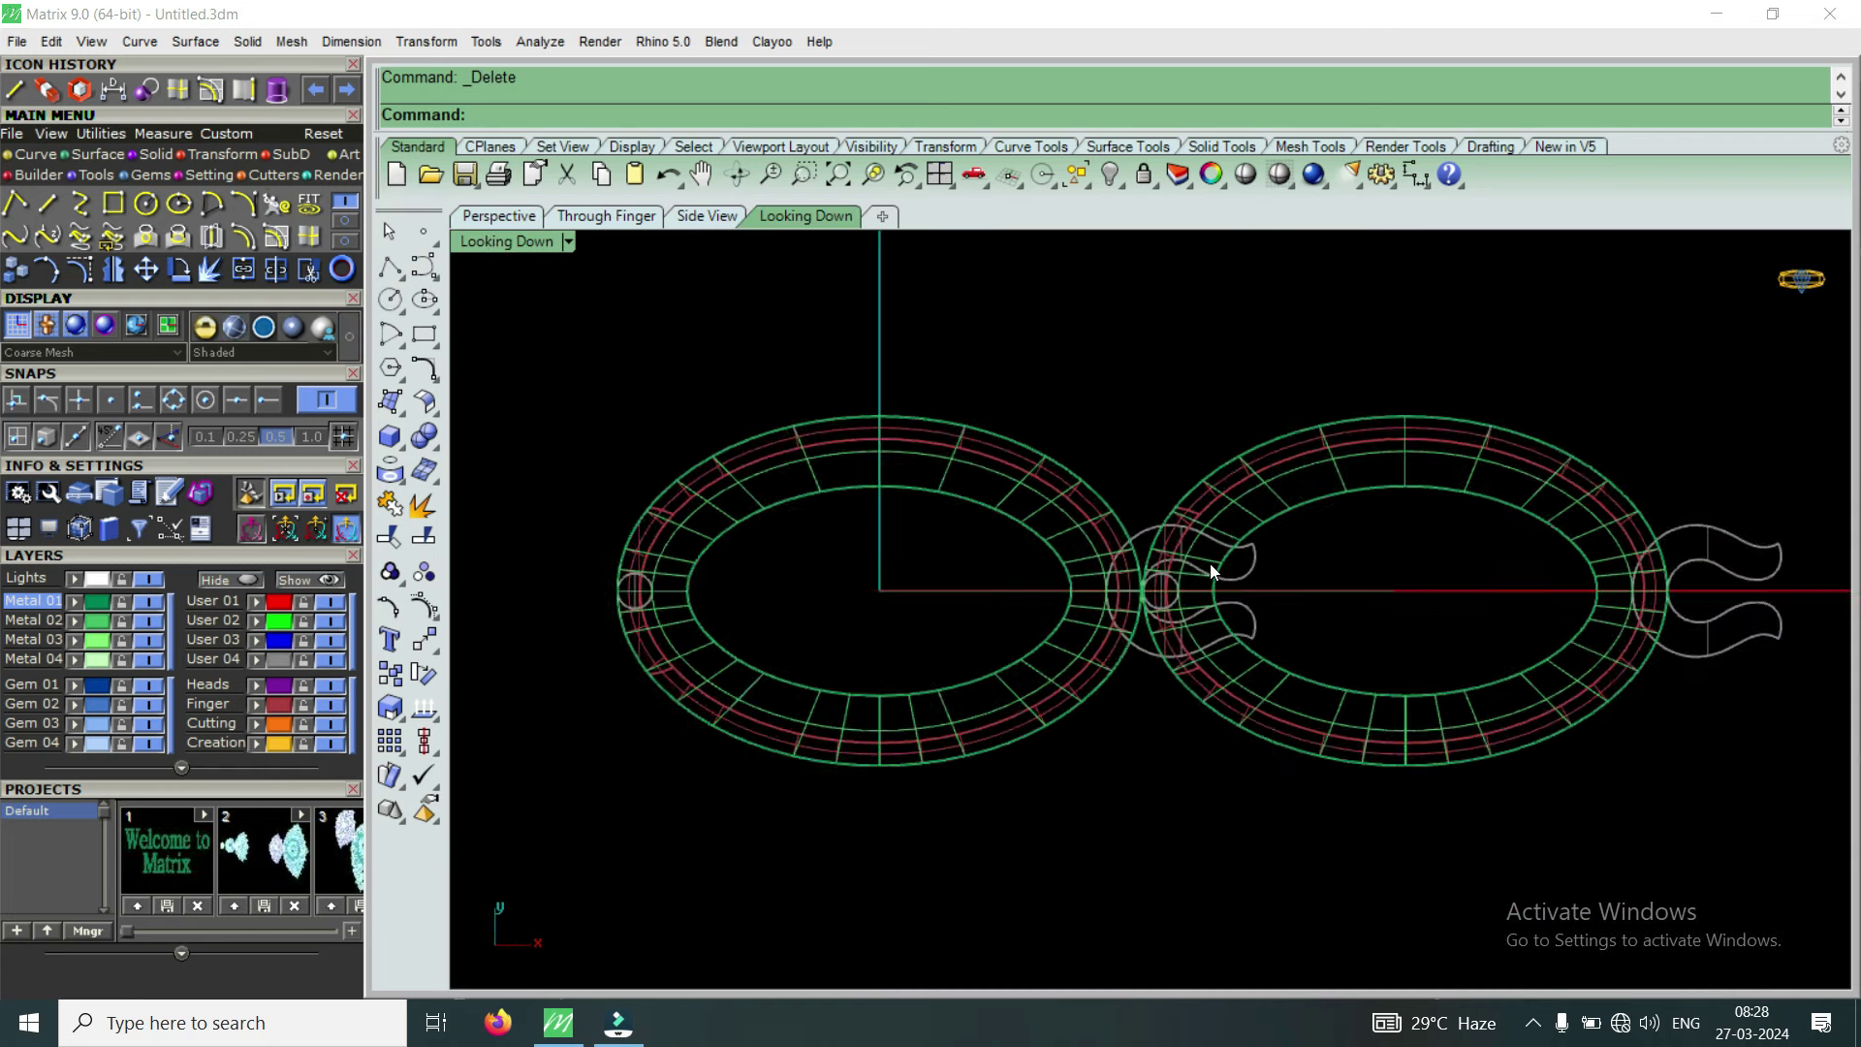
scroll(1264, 591, up, 3)
click(1264, 592)
scroll(1219, 597, down, 2)
scroll(1219, 597, down, 1)
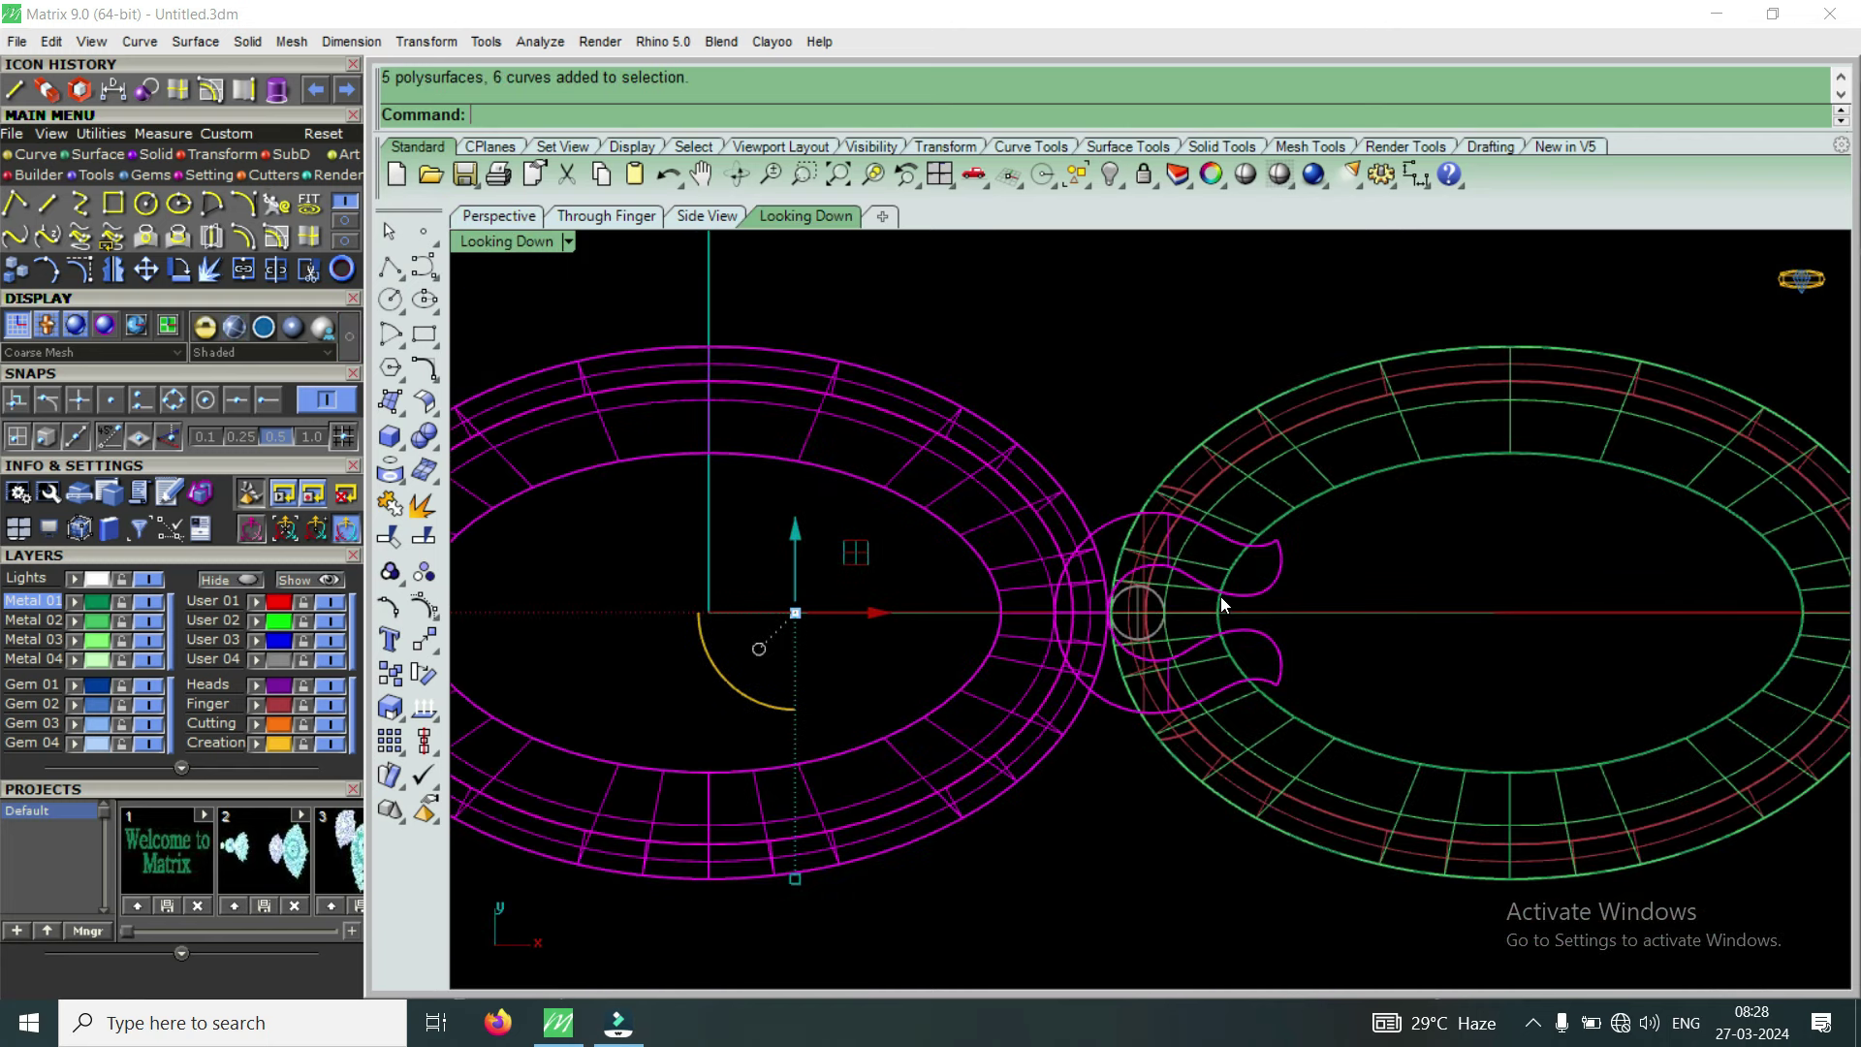
text(U)
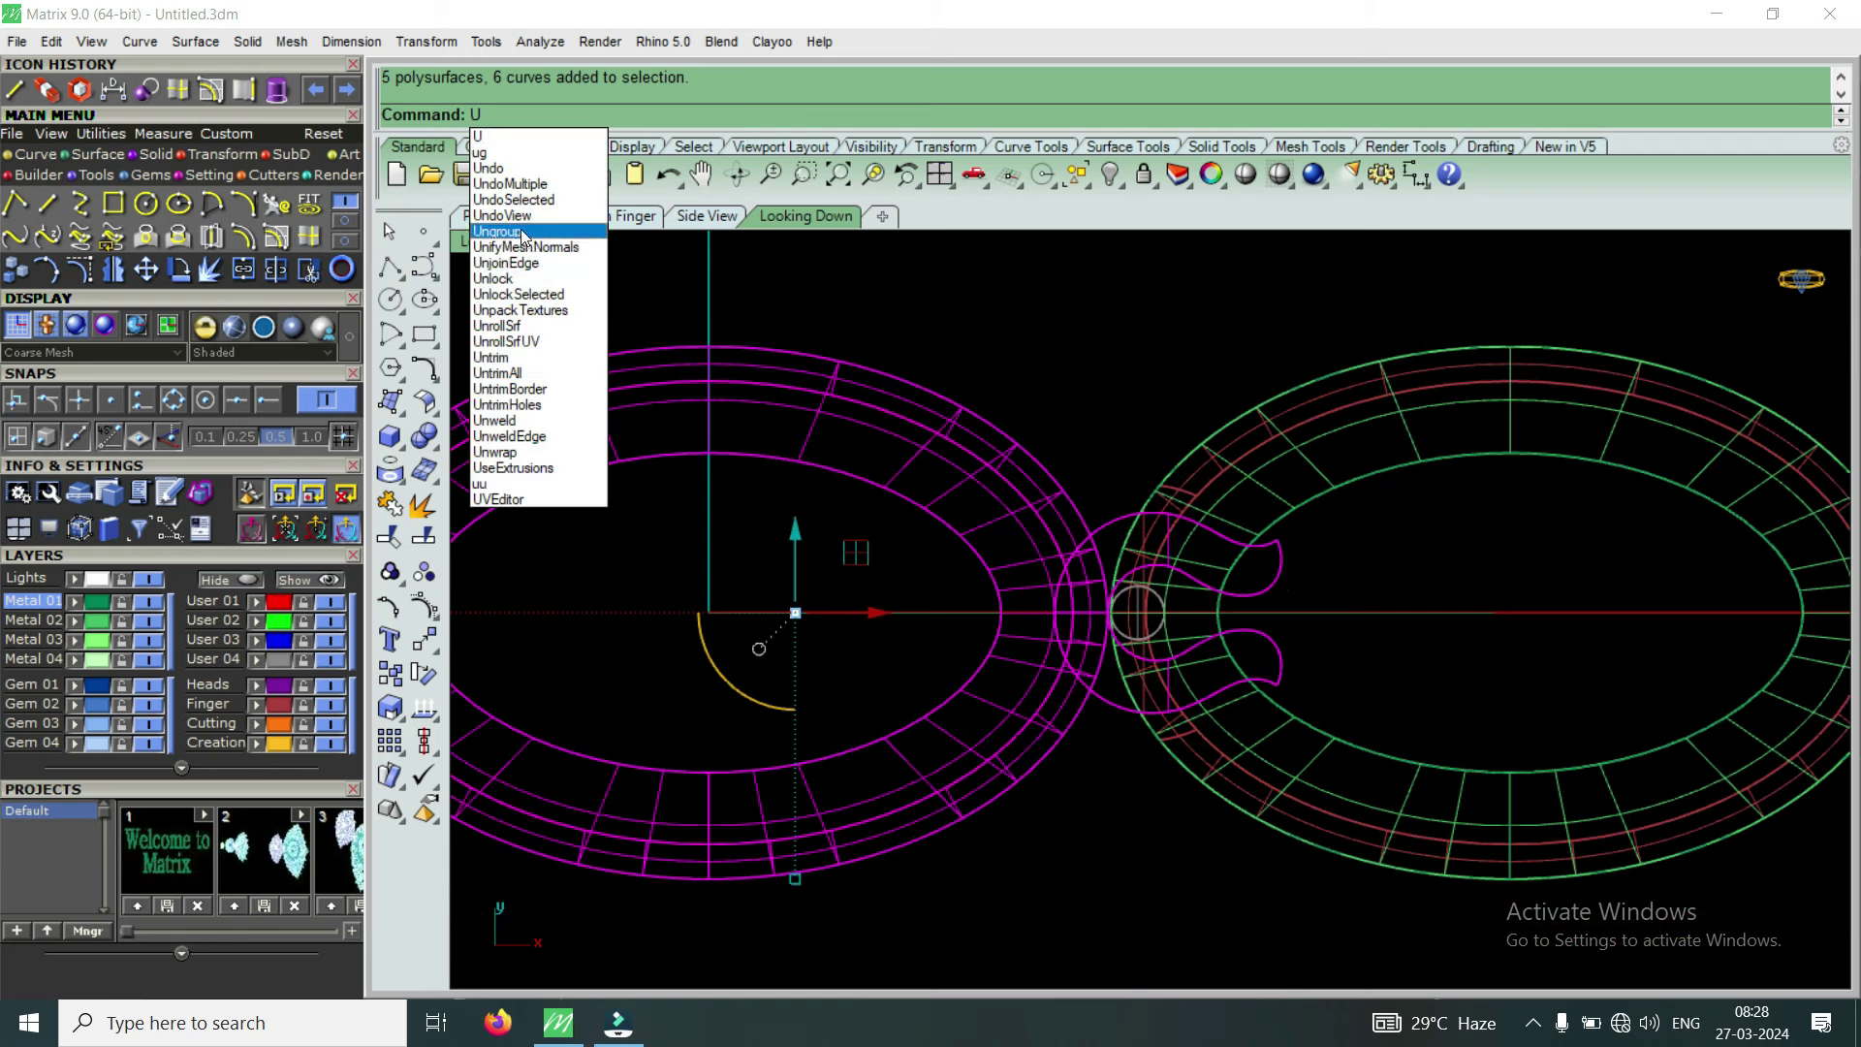
click(520, 229)
key(Escape)
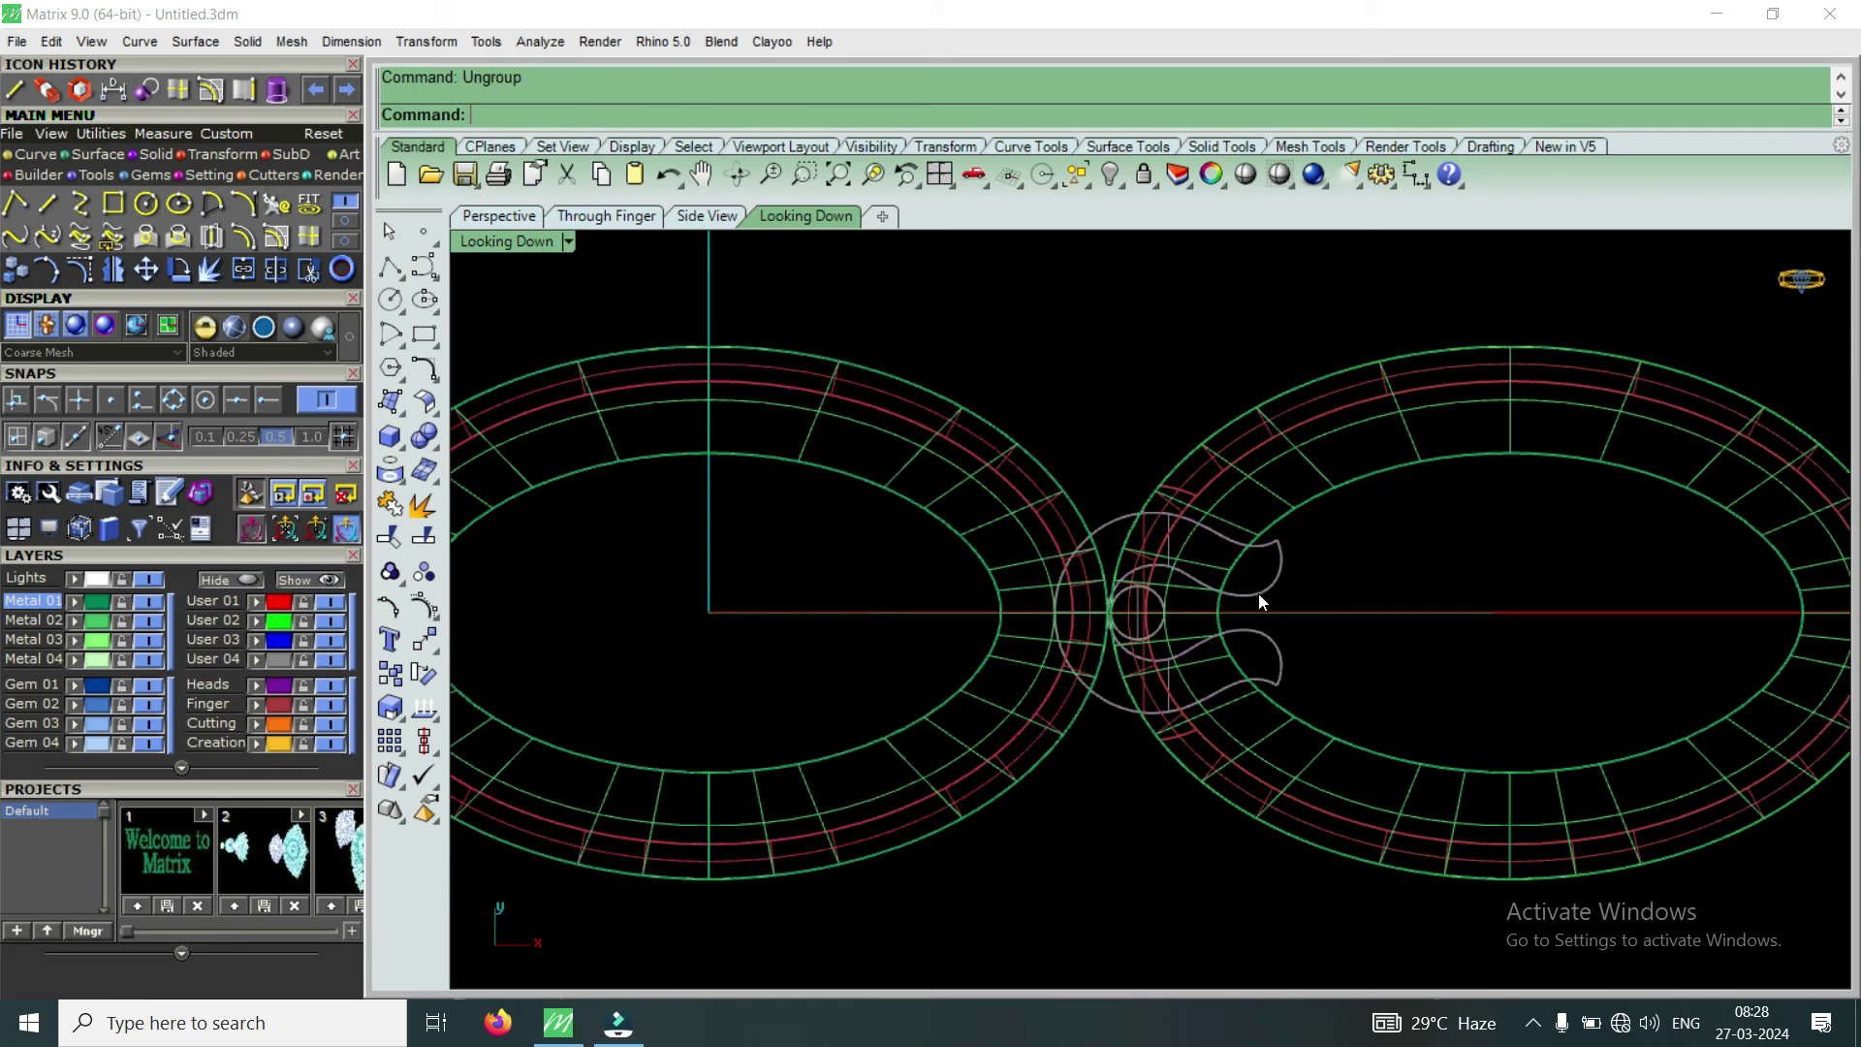
Bend the upper scroll head piece over the ring junction
click(1262, 595)
scroll(1209, 594, up, 3)
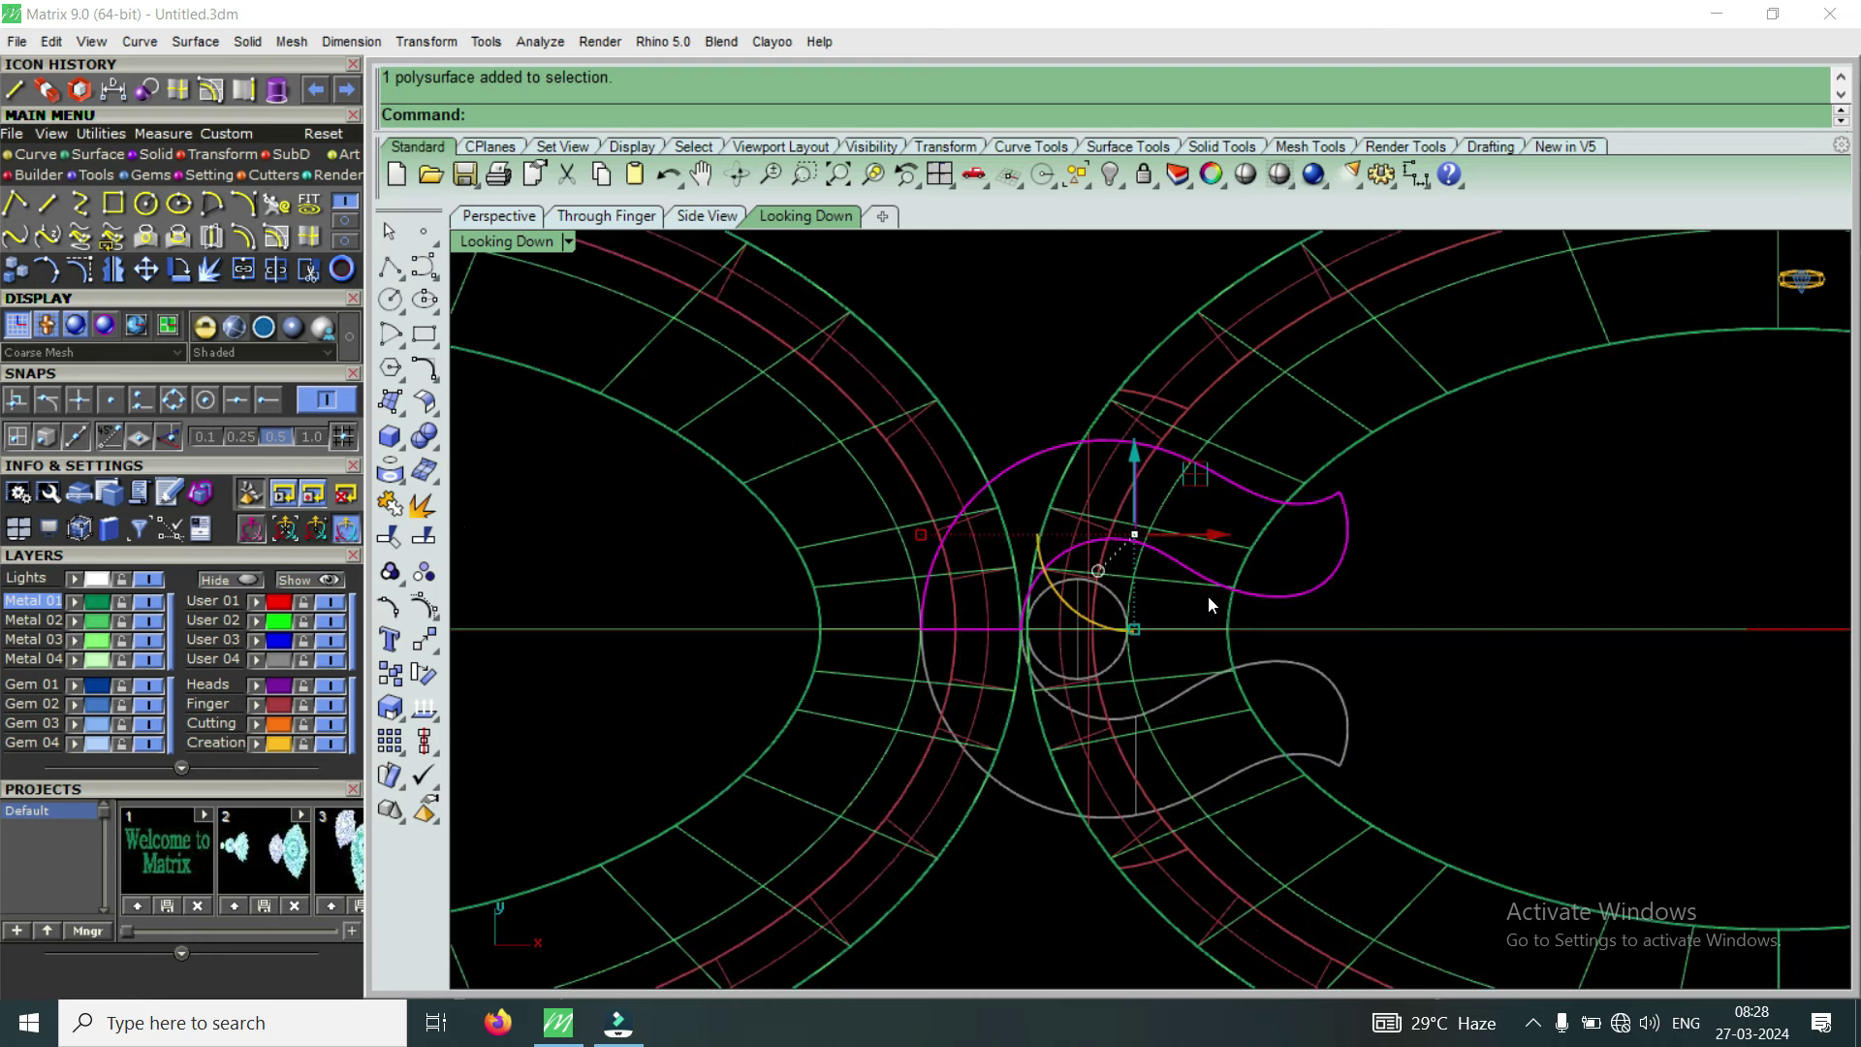
click(223, 155)
click(242, 204)
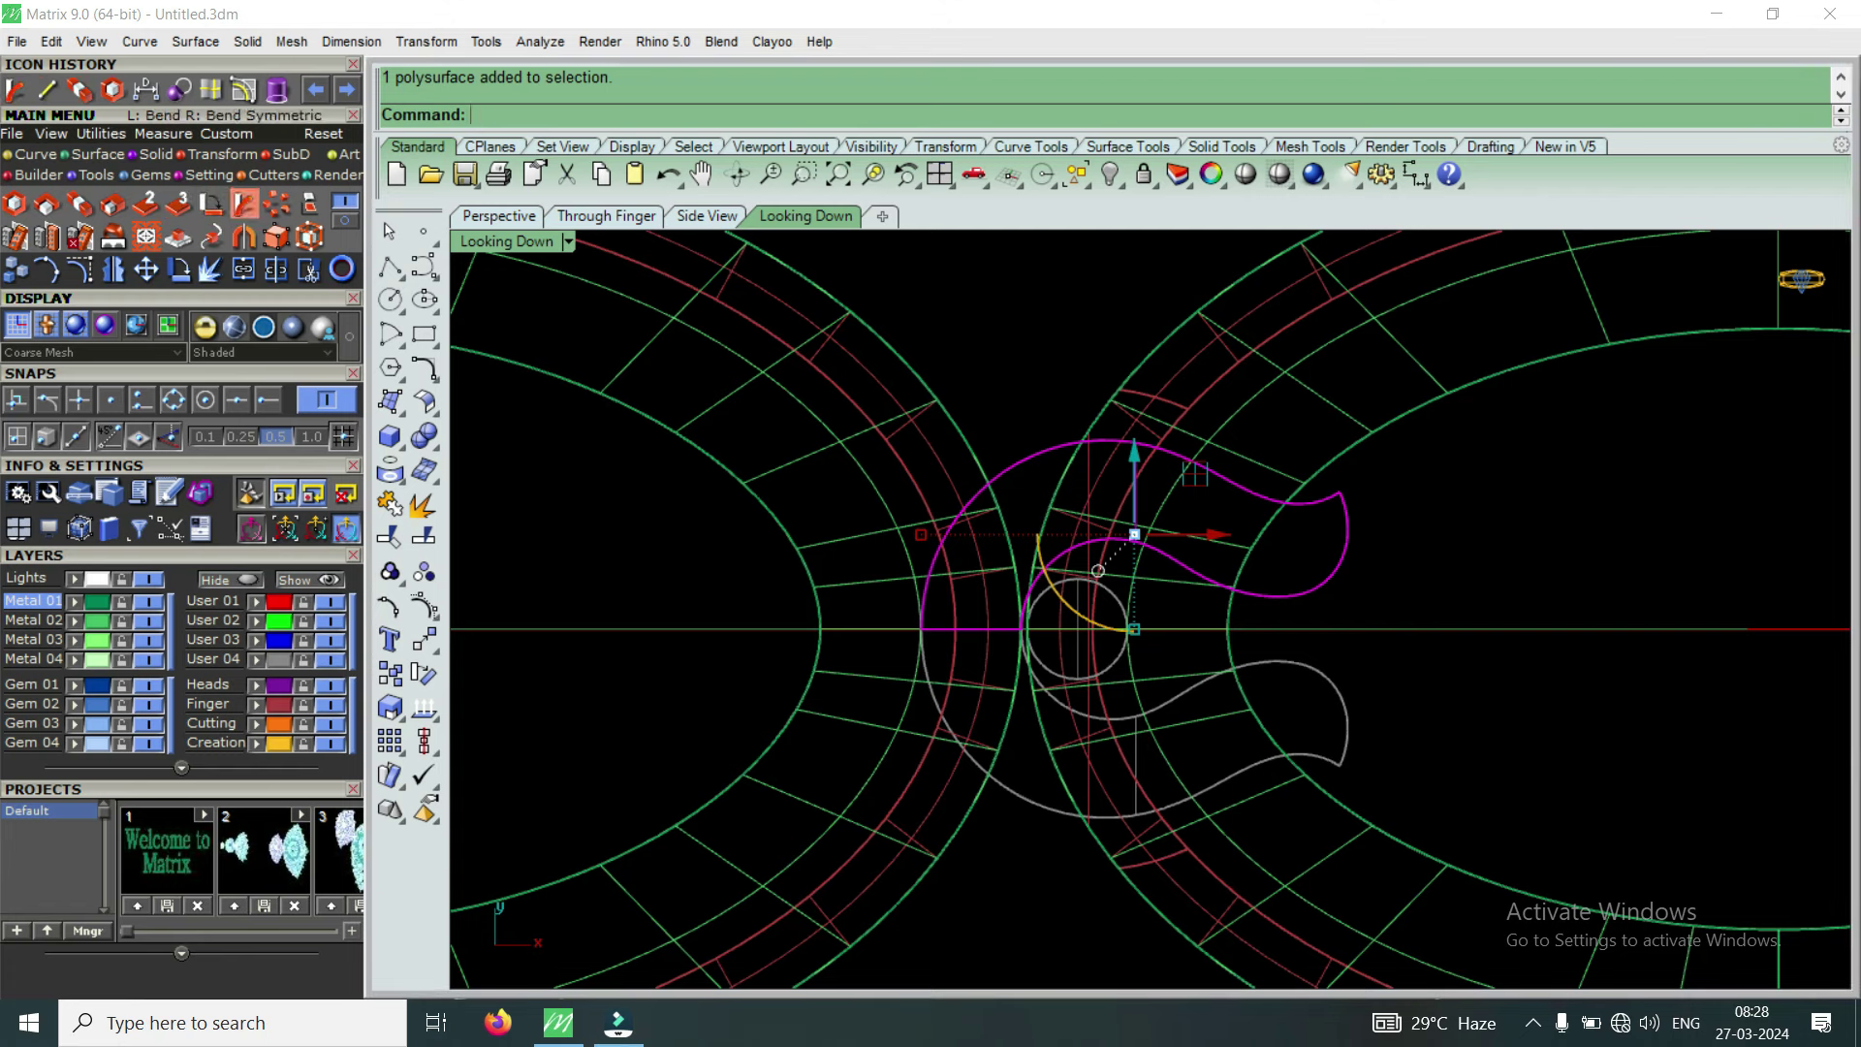
click(981, 586)
click(1219, 518)
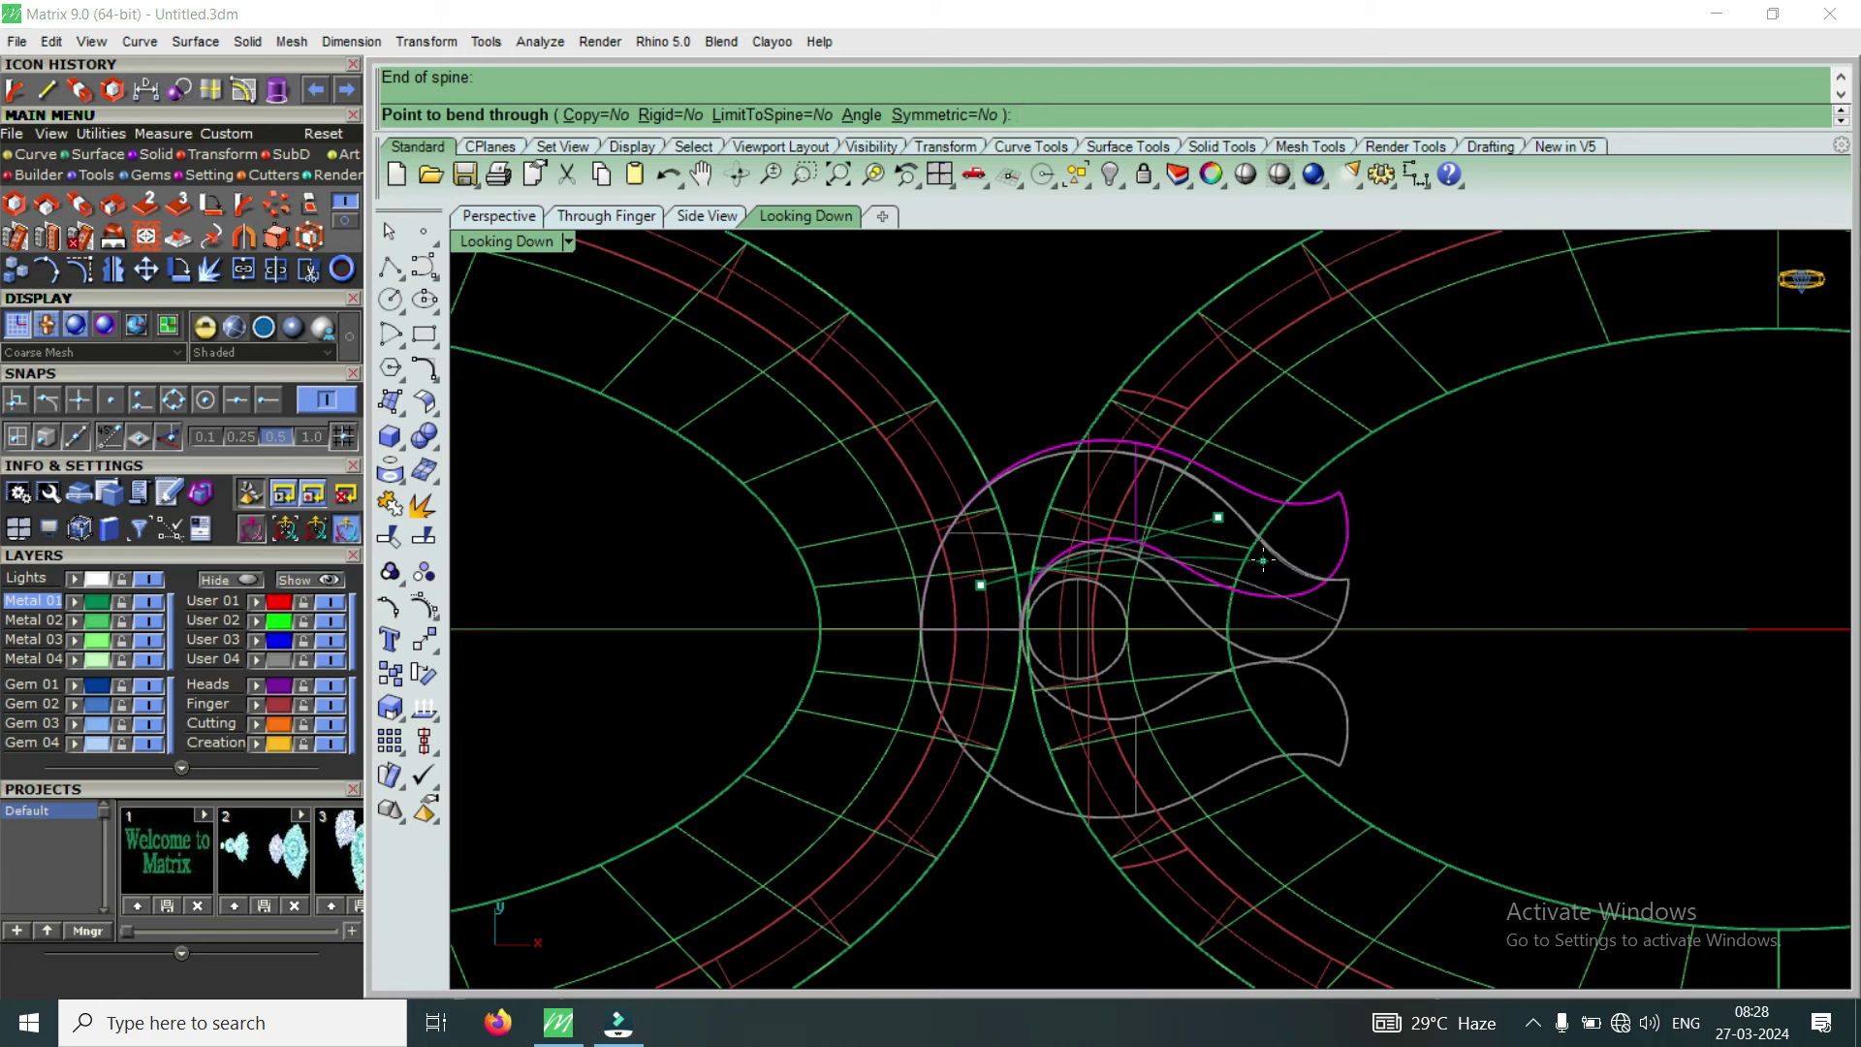
click(1263, 561)
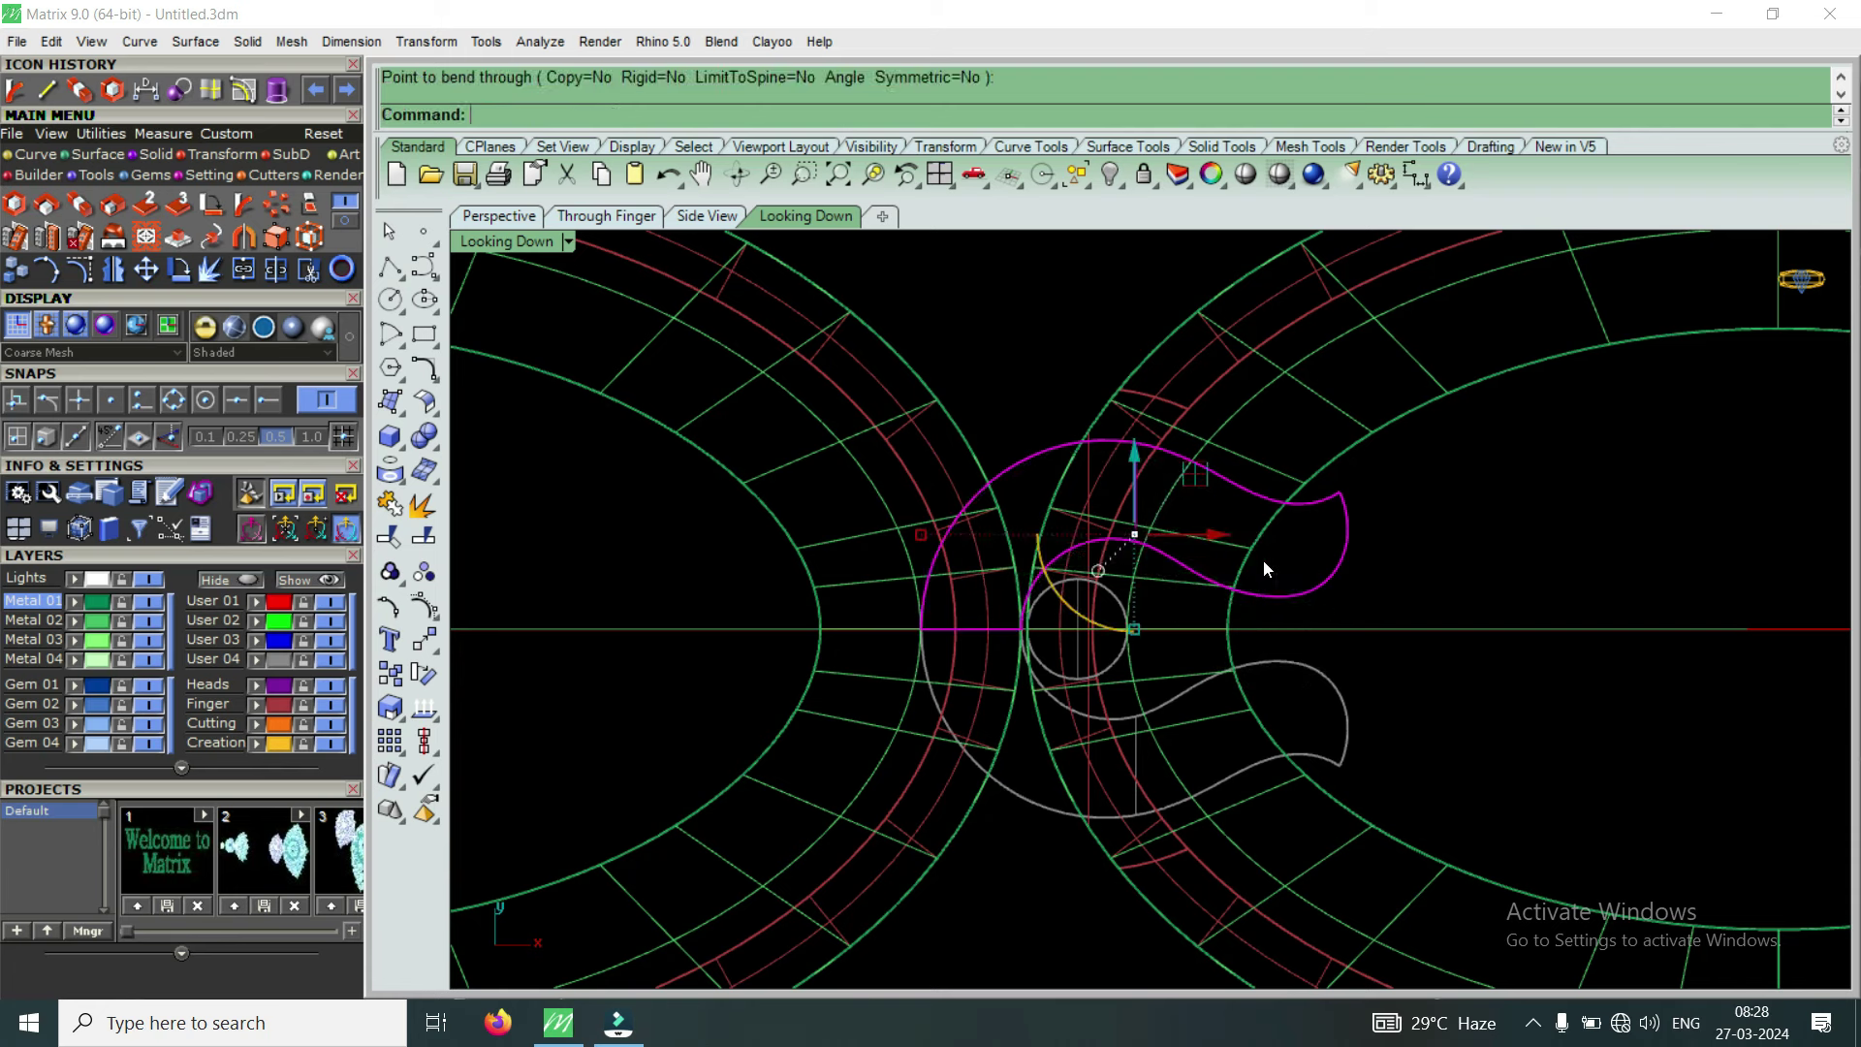
Bend the lower scroll head piece the same way
click(1335, 695)
key(Return)
click(991, 641)
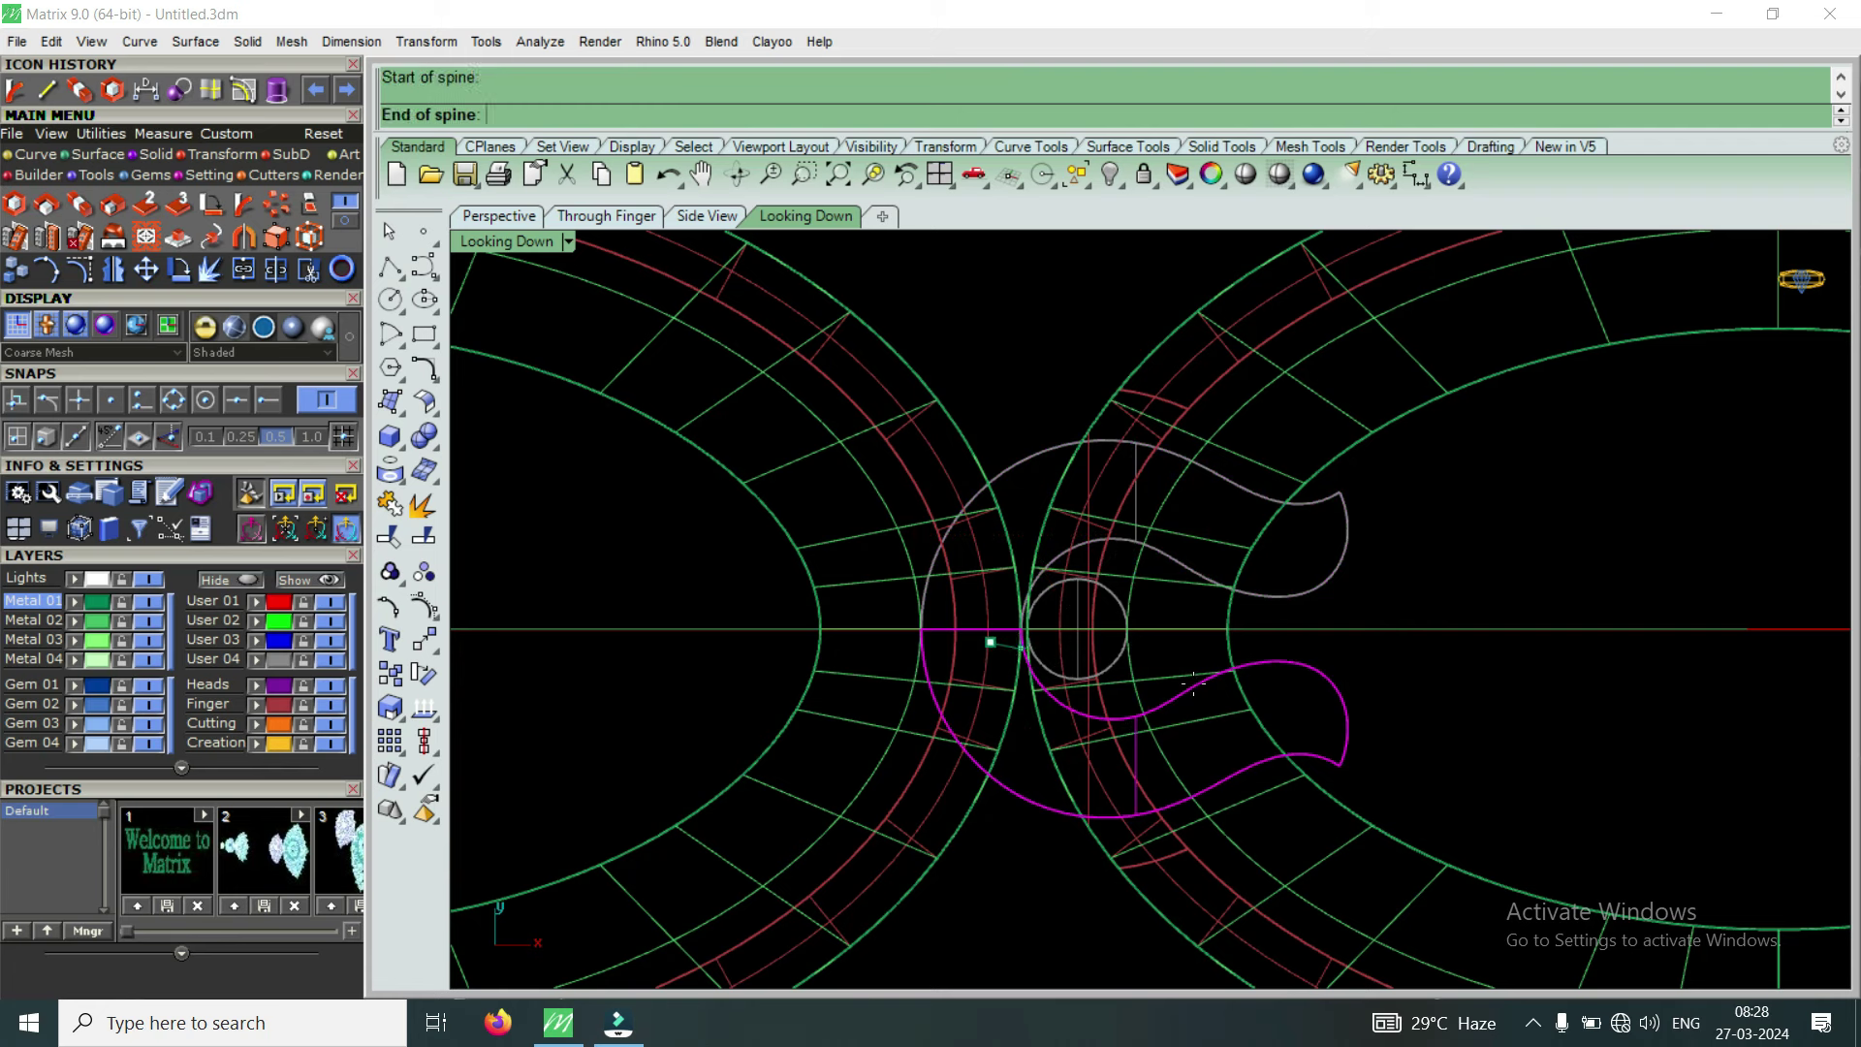
click(1328, 718)
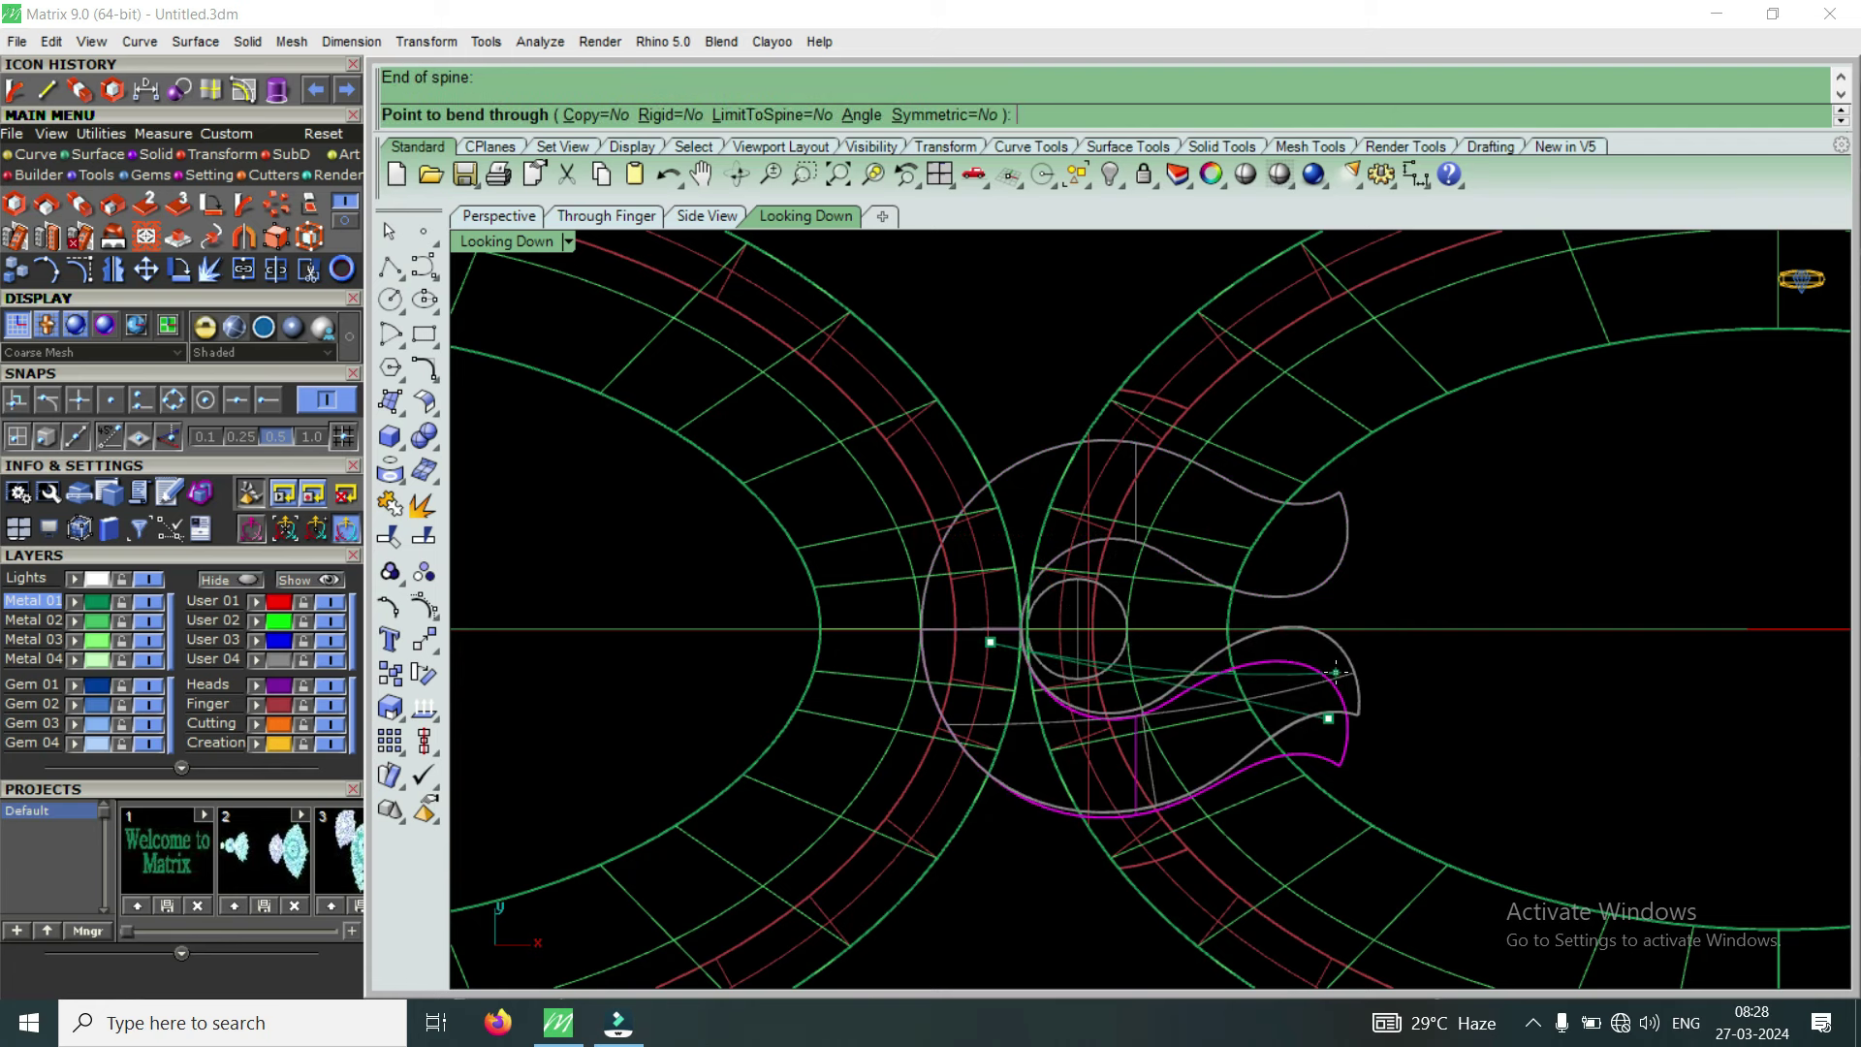
click(1335, 672)
Curl the upper scroll head further with a second bend
click(1279, 597)
key(Return)
click(998, 626)
click(1291, 540)
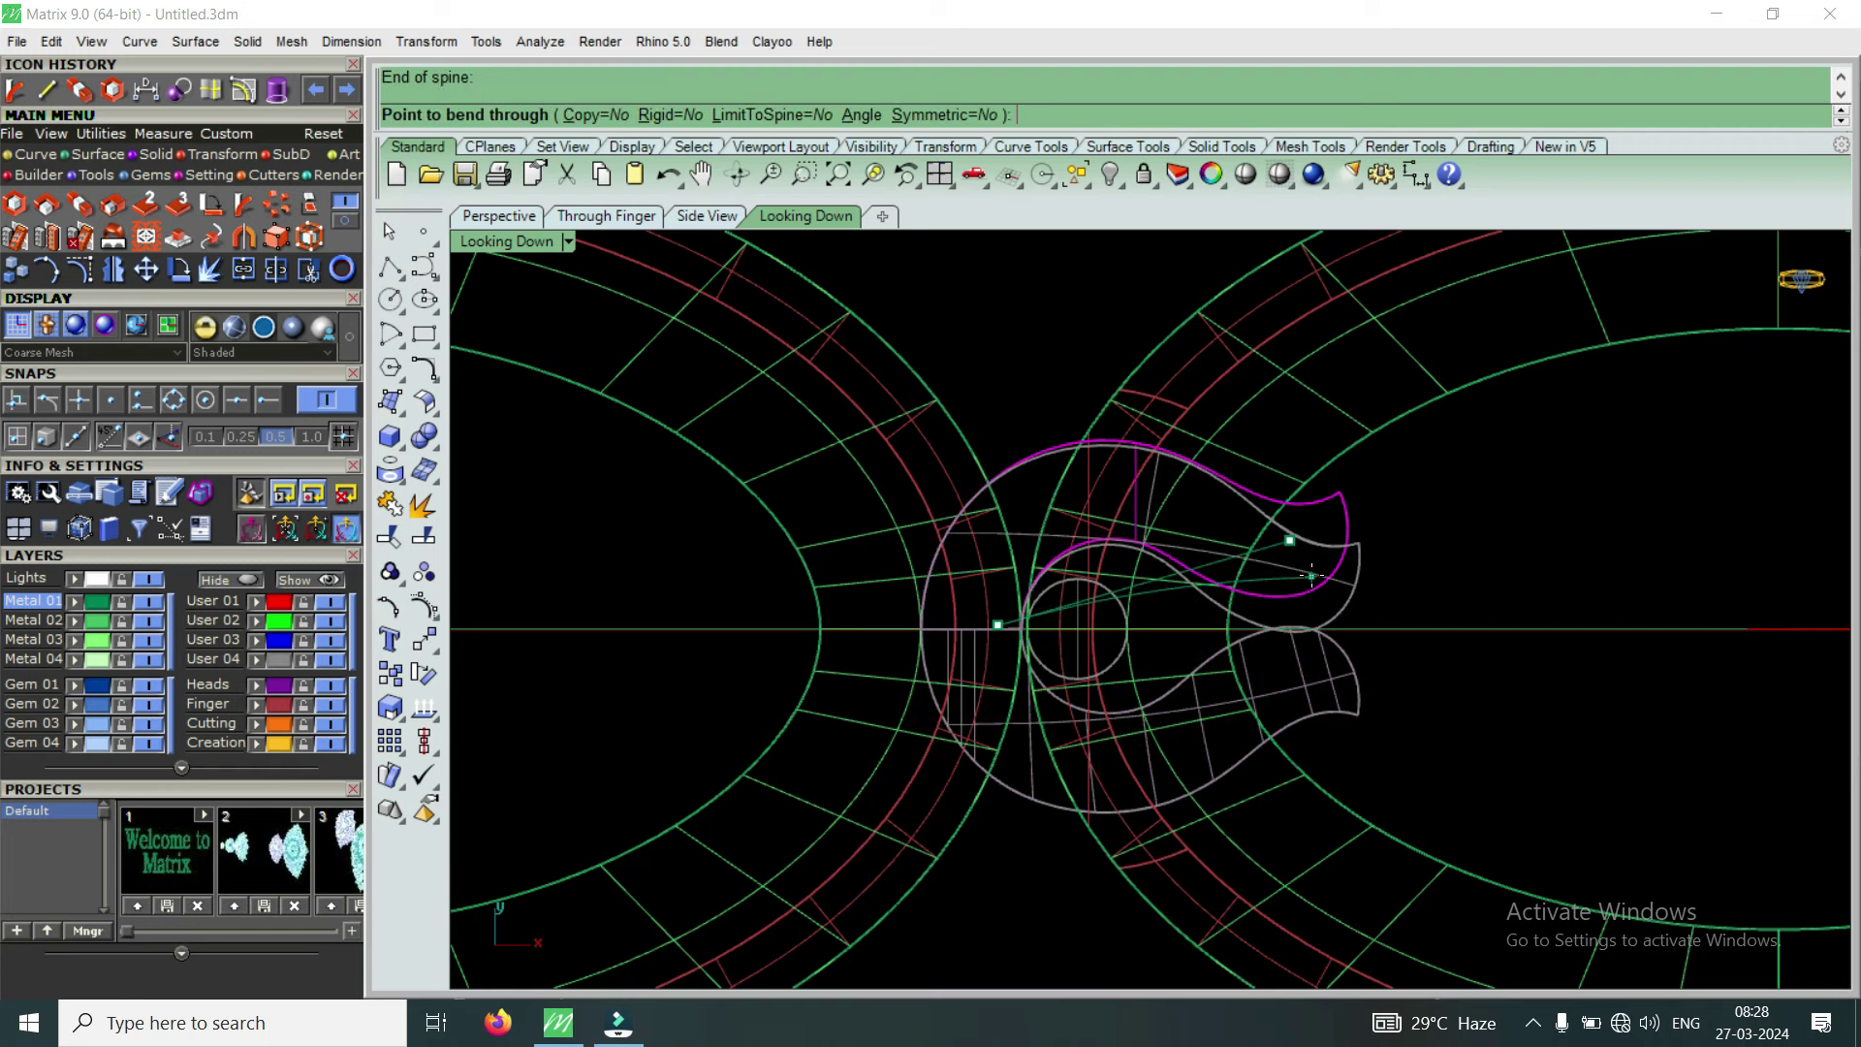
click(1310, 572)
scroll(1165, 637, down, 1)
scroll(1165, 637, down, 2)
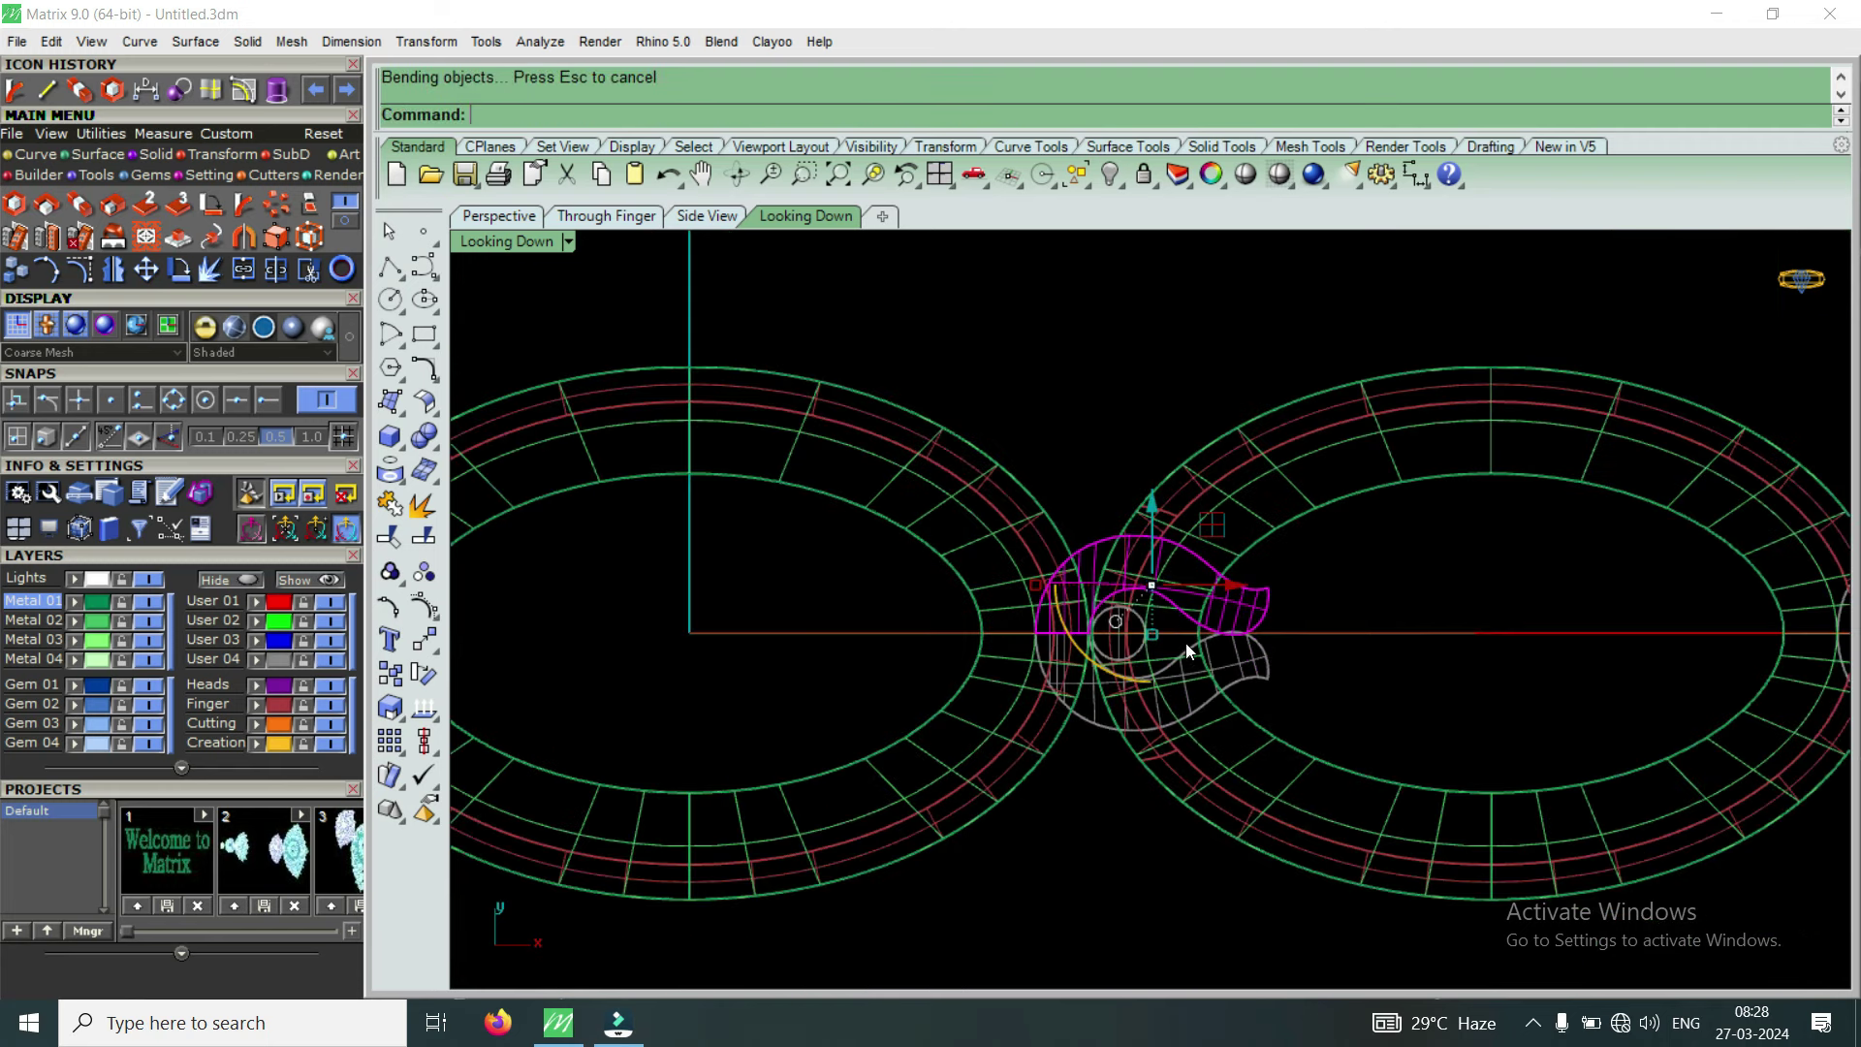
scroll(1185, 643, up, 3)
scroll(1184, 628, up, 1)
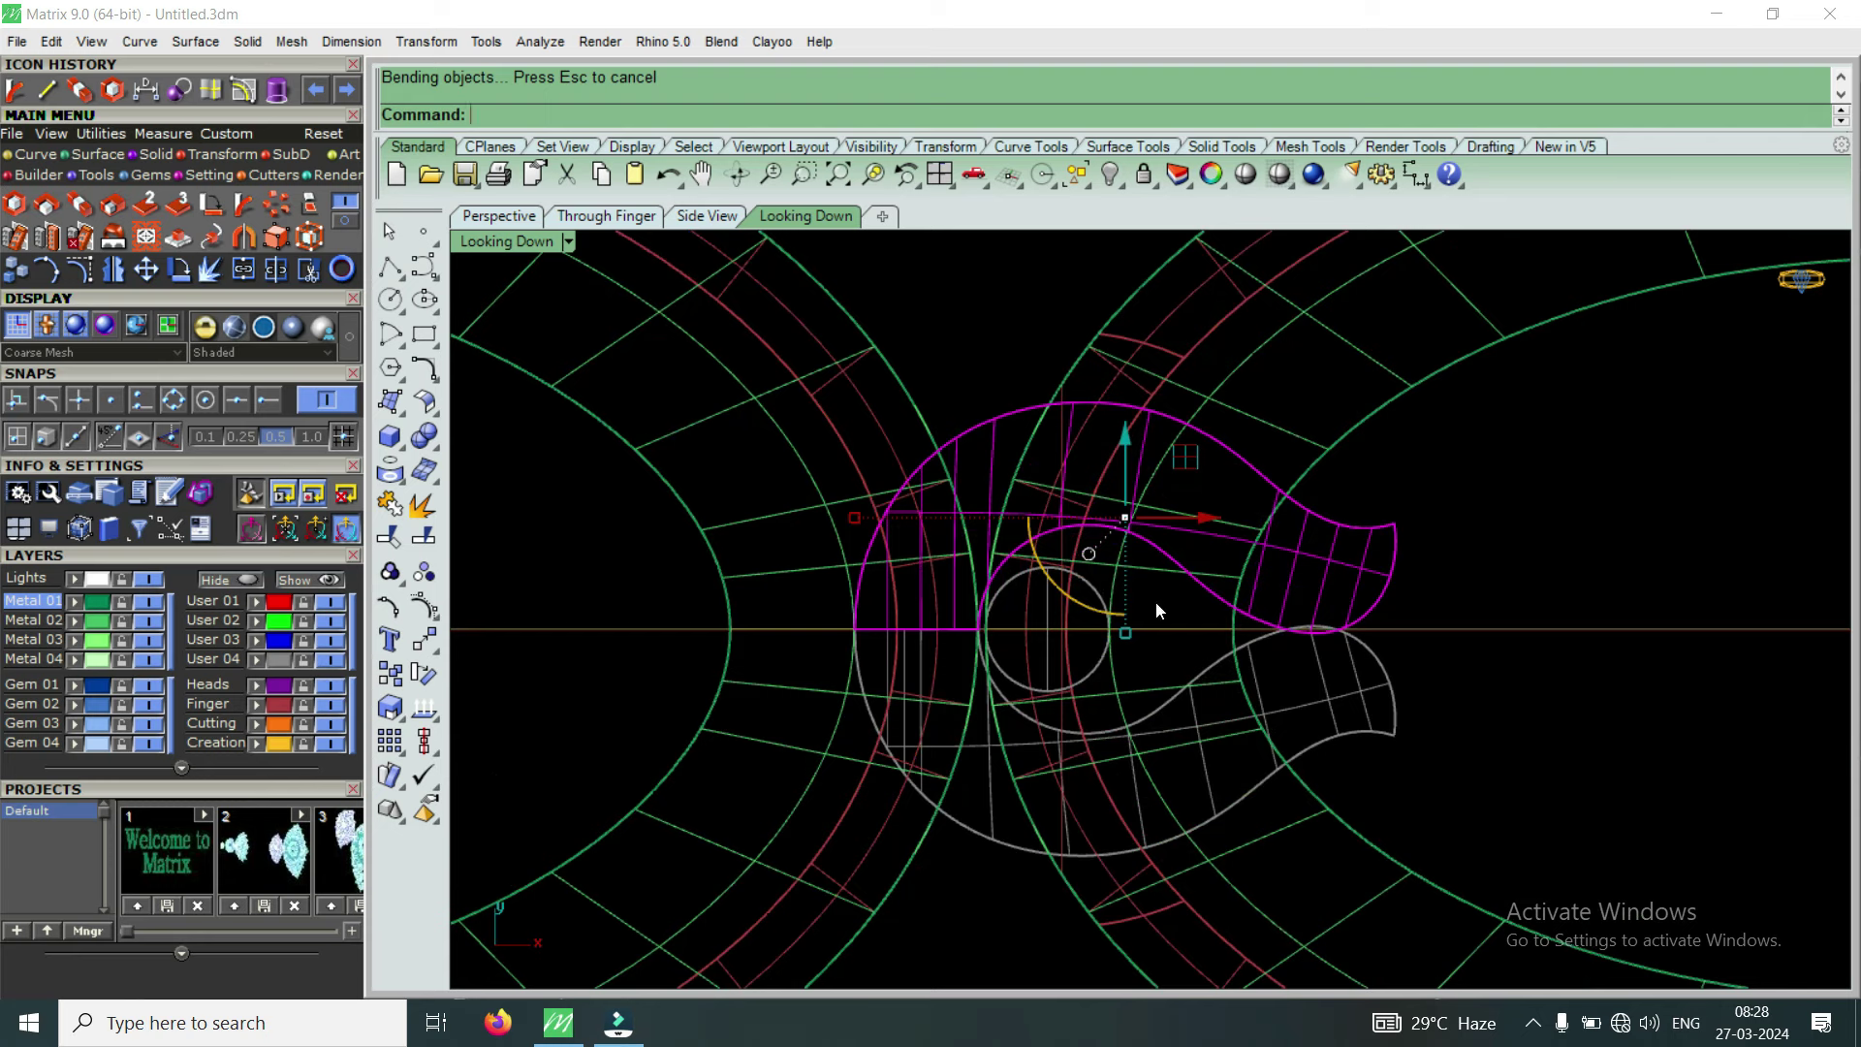
scroll(1158, 611, down, 1)
scroll(1168, 598, down, 1)
scroll(1171, 596, down, 2)
scroll(1173, 611, up, 2)
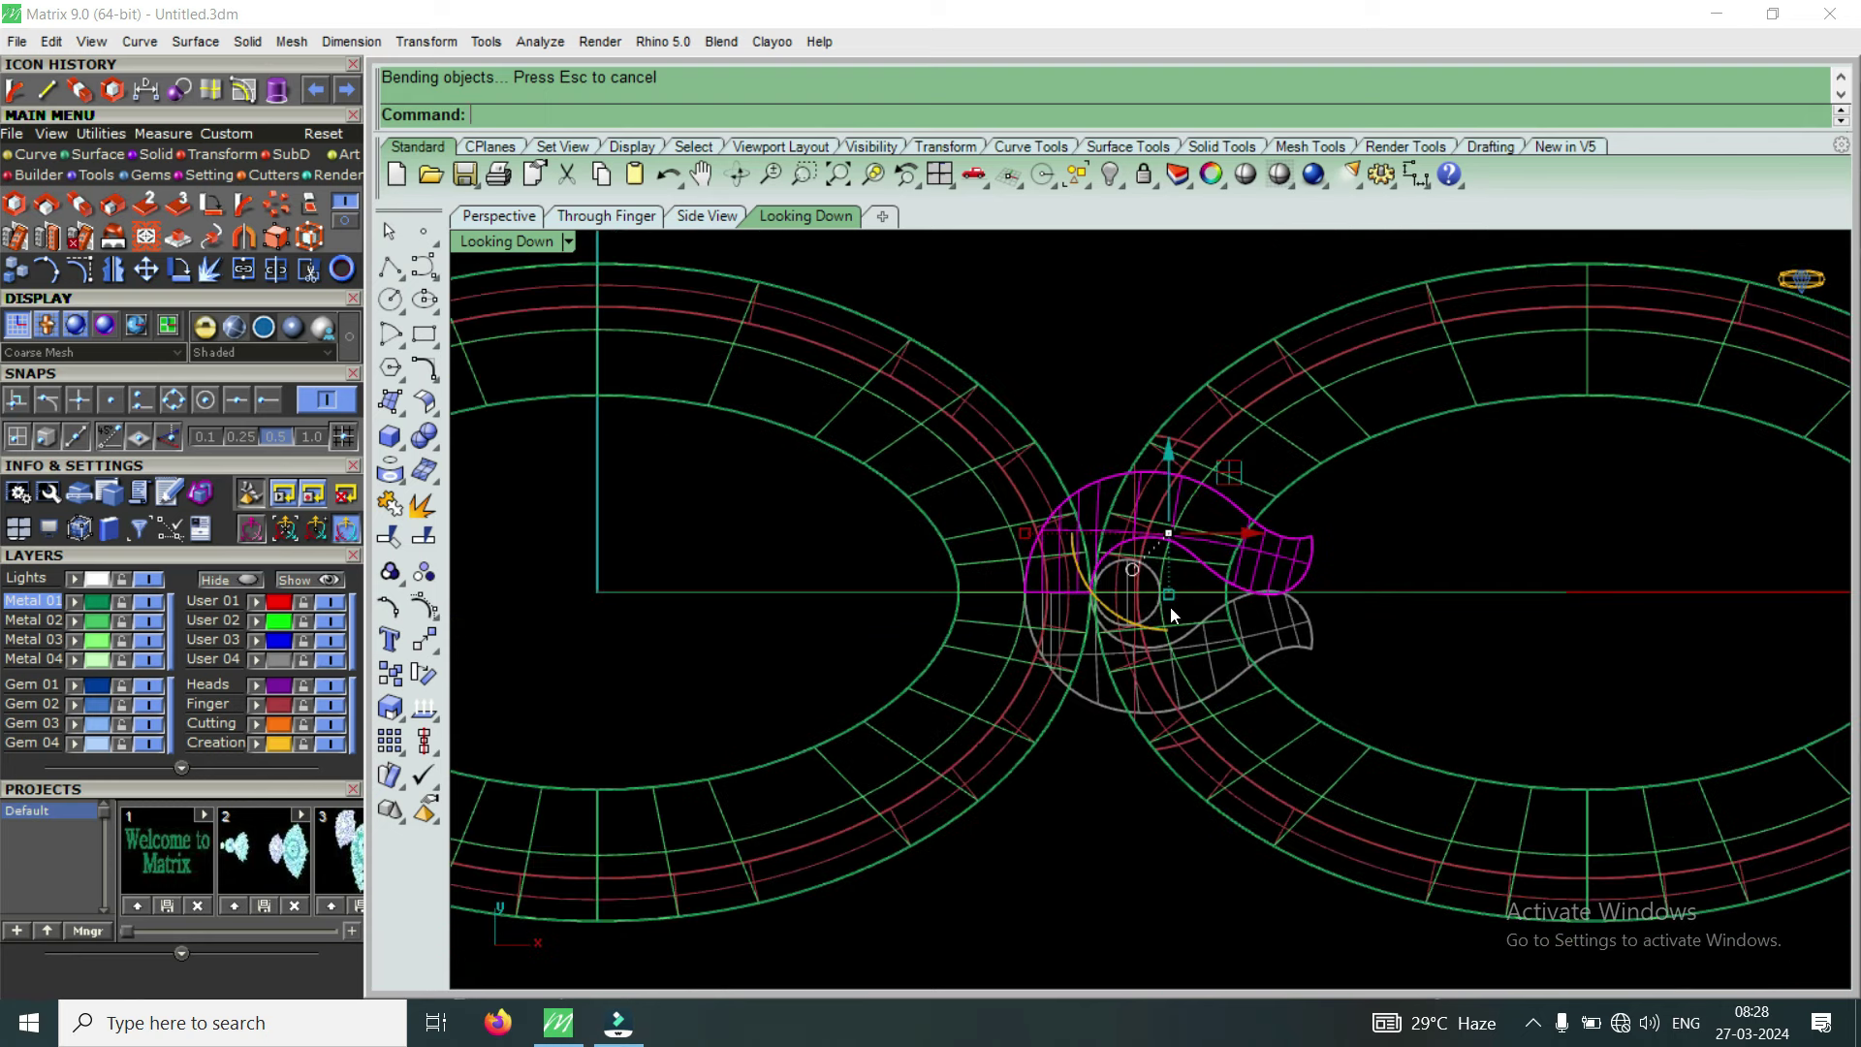
scroll(1171, 614, up, 2)
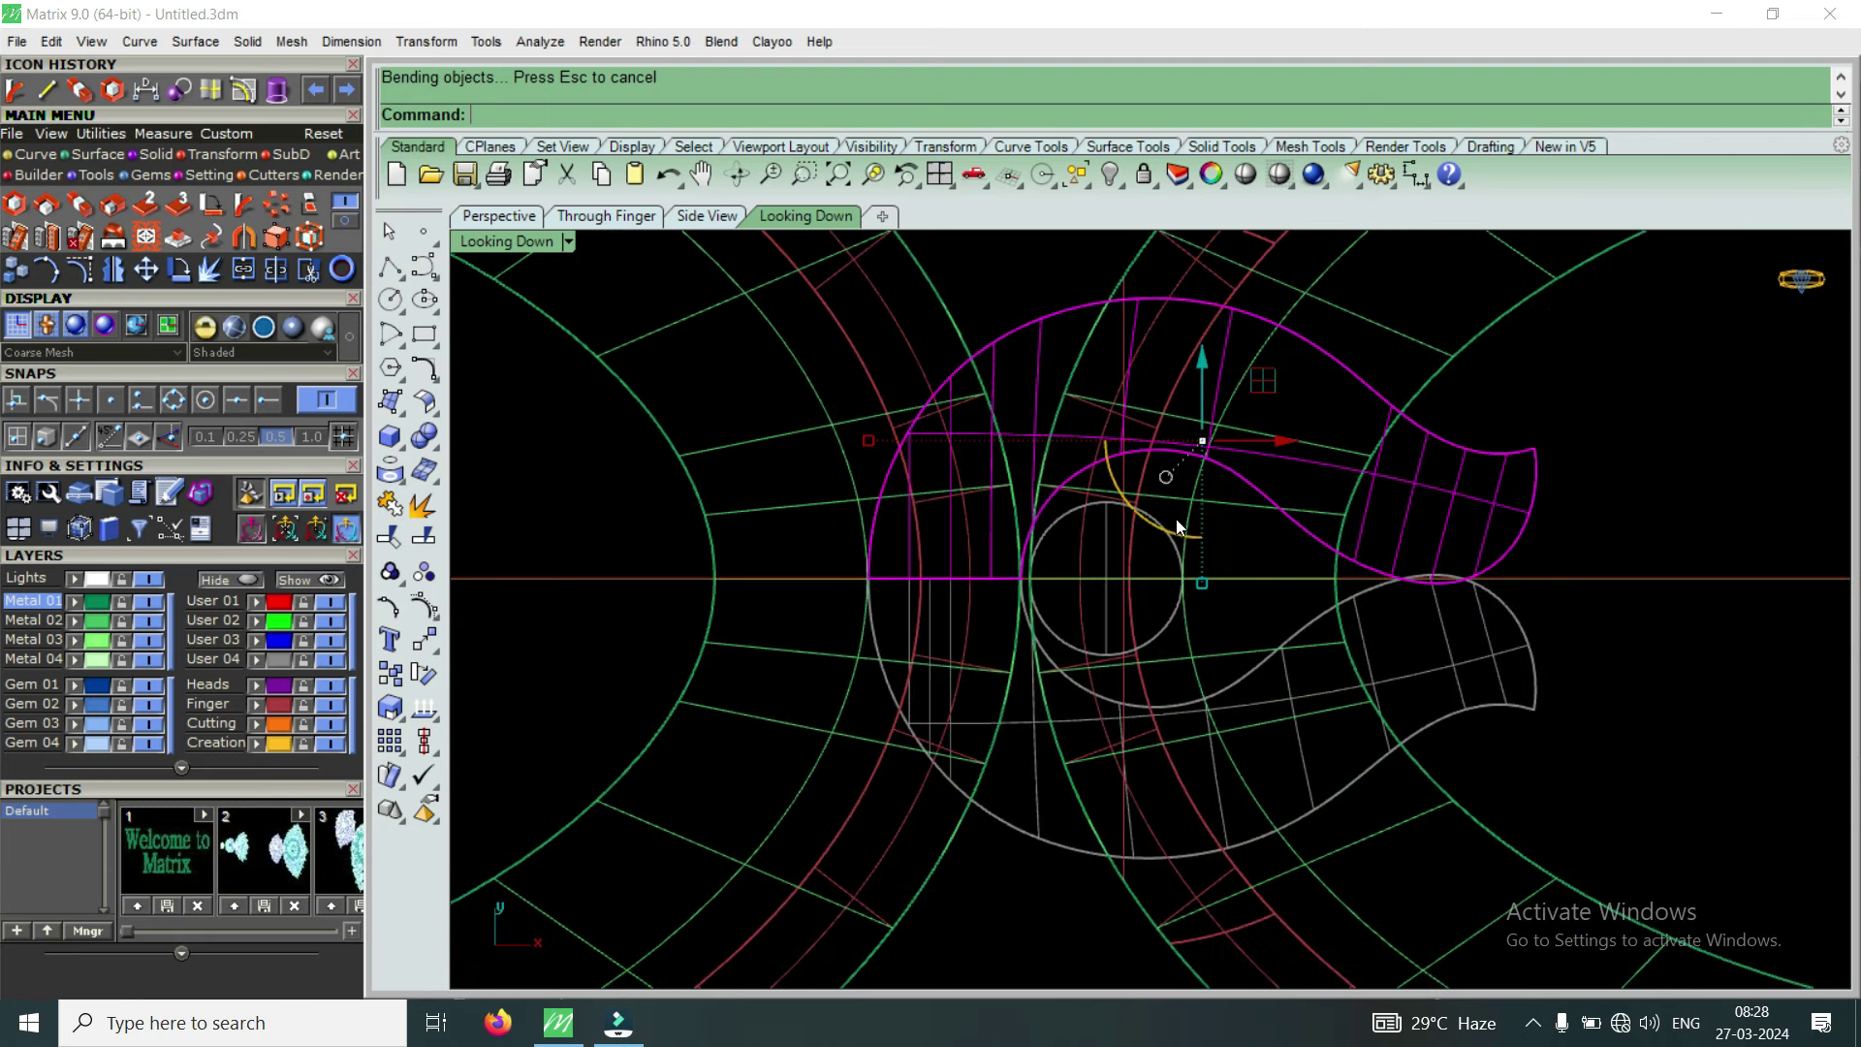
scroll(1194, 536, down, 1)
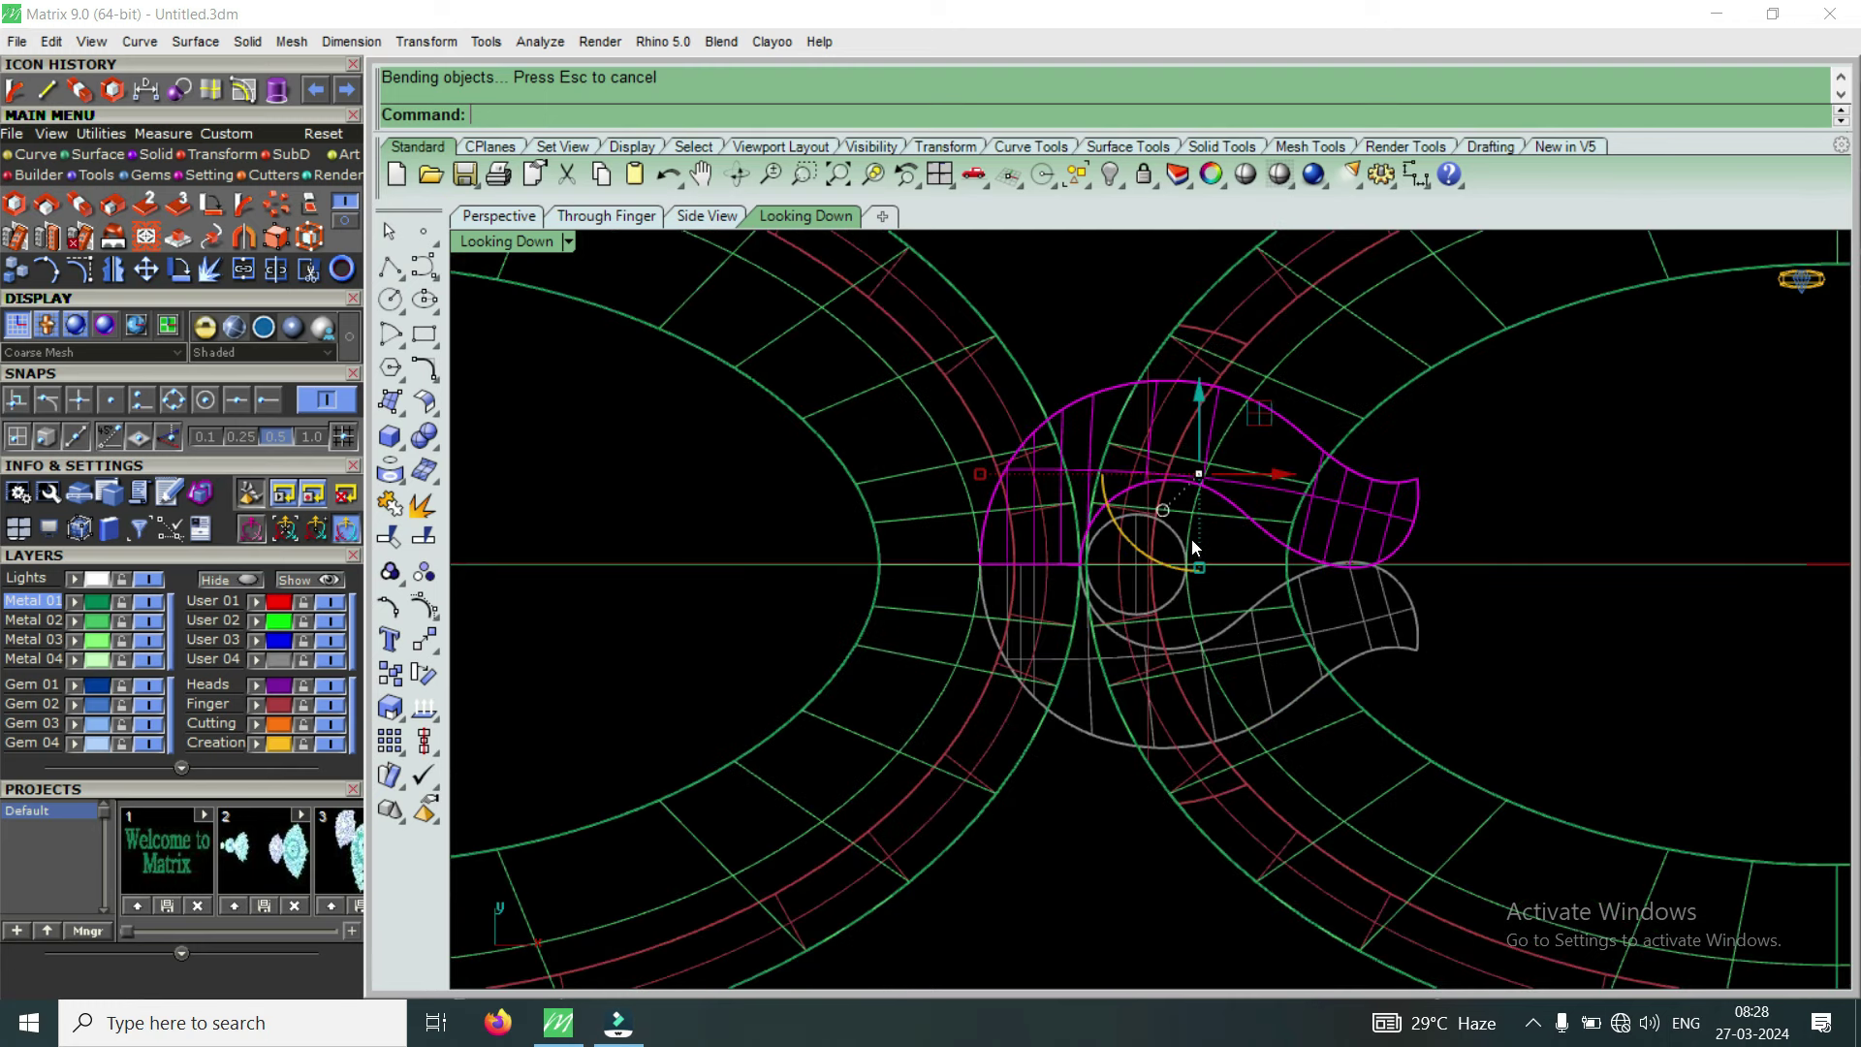
scroll(1194, 546, up, 2)
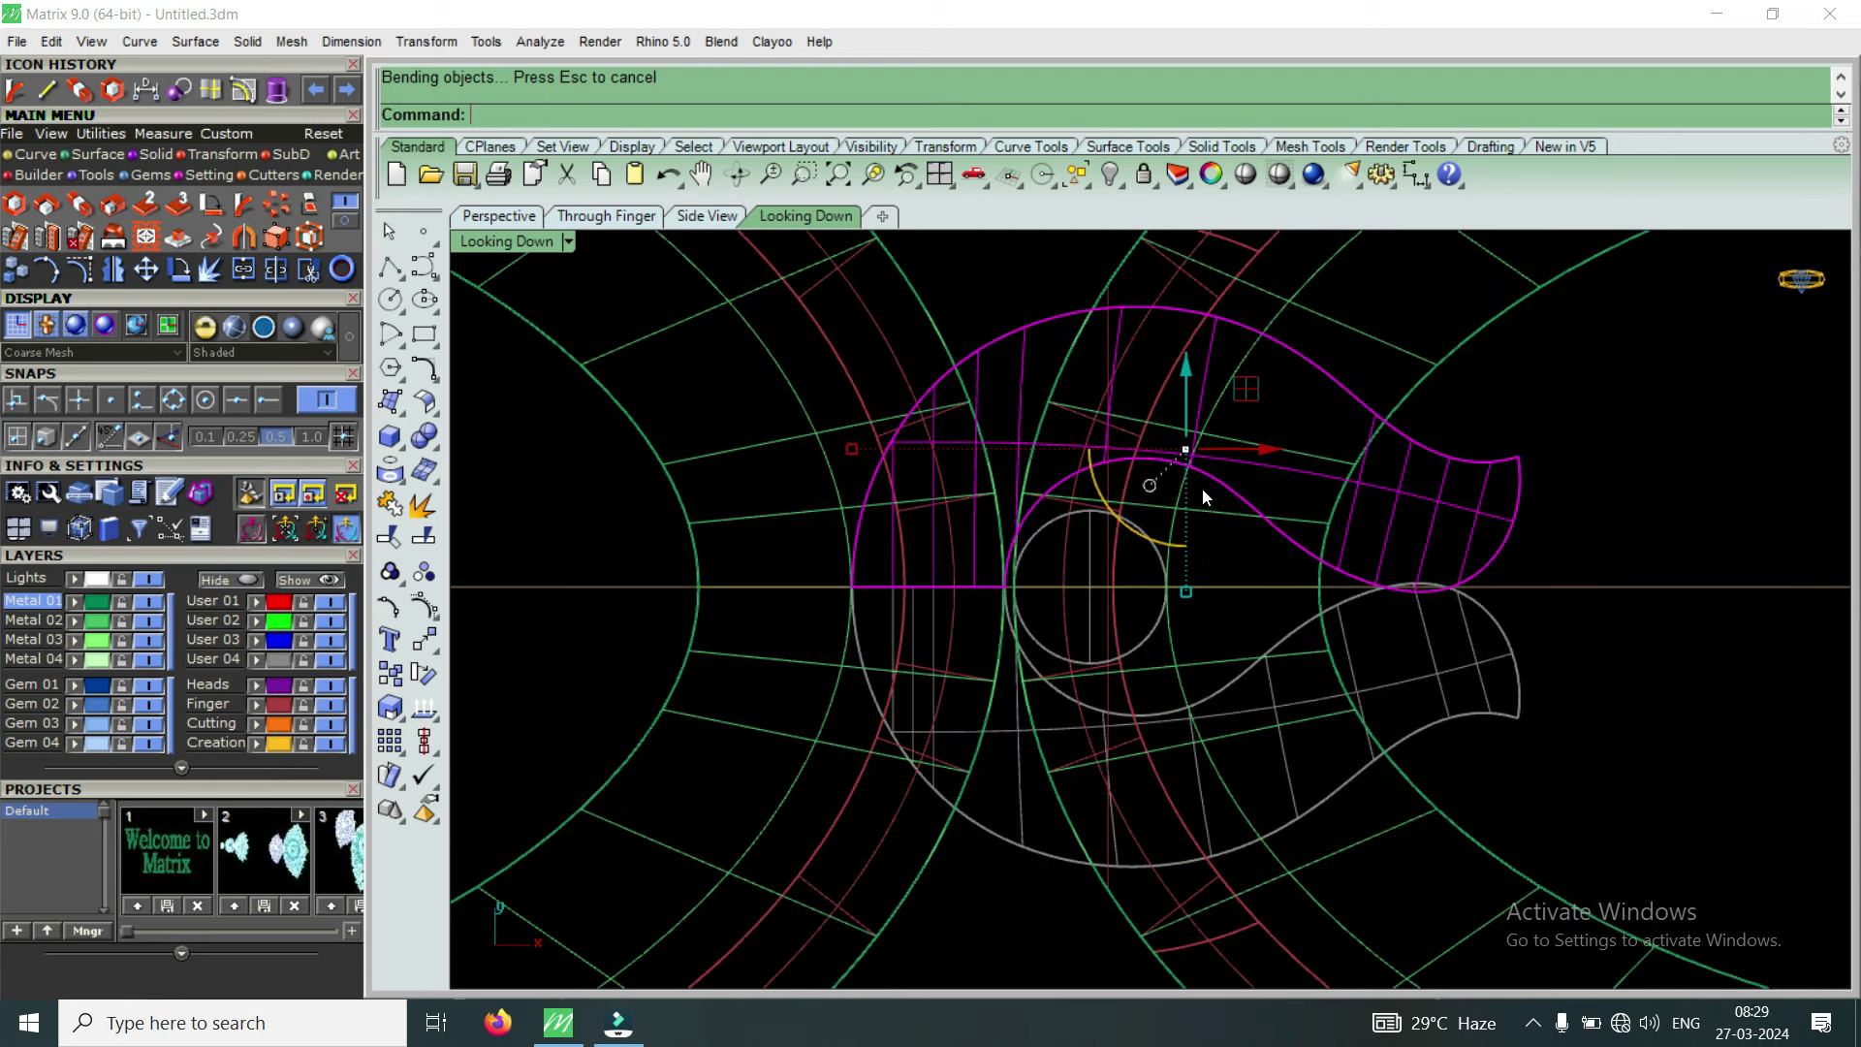
scroll(1253, 577, down, 2)
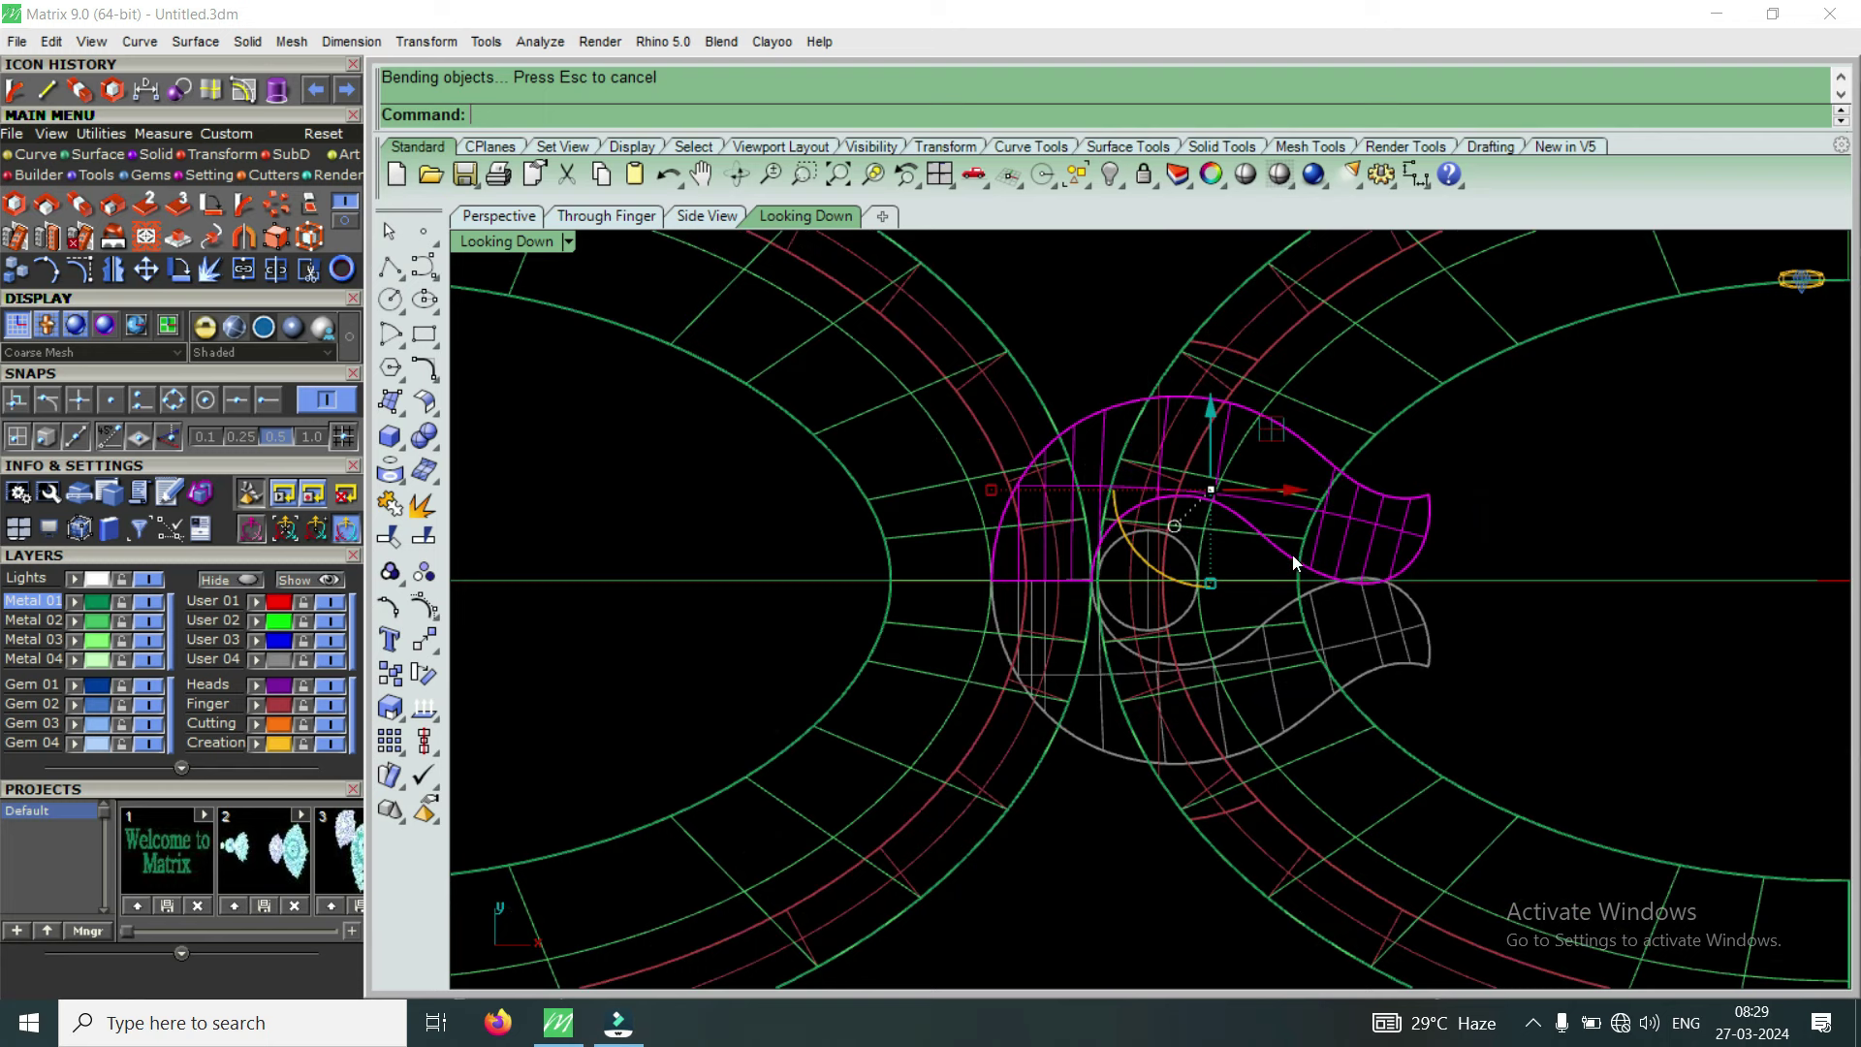
scroll(1218, 554, down, 2)
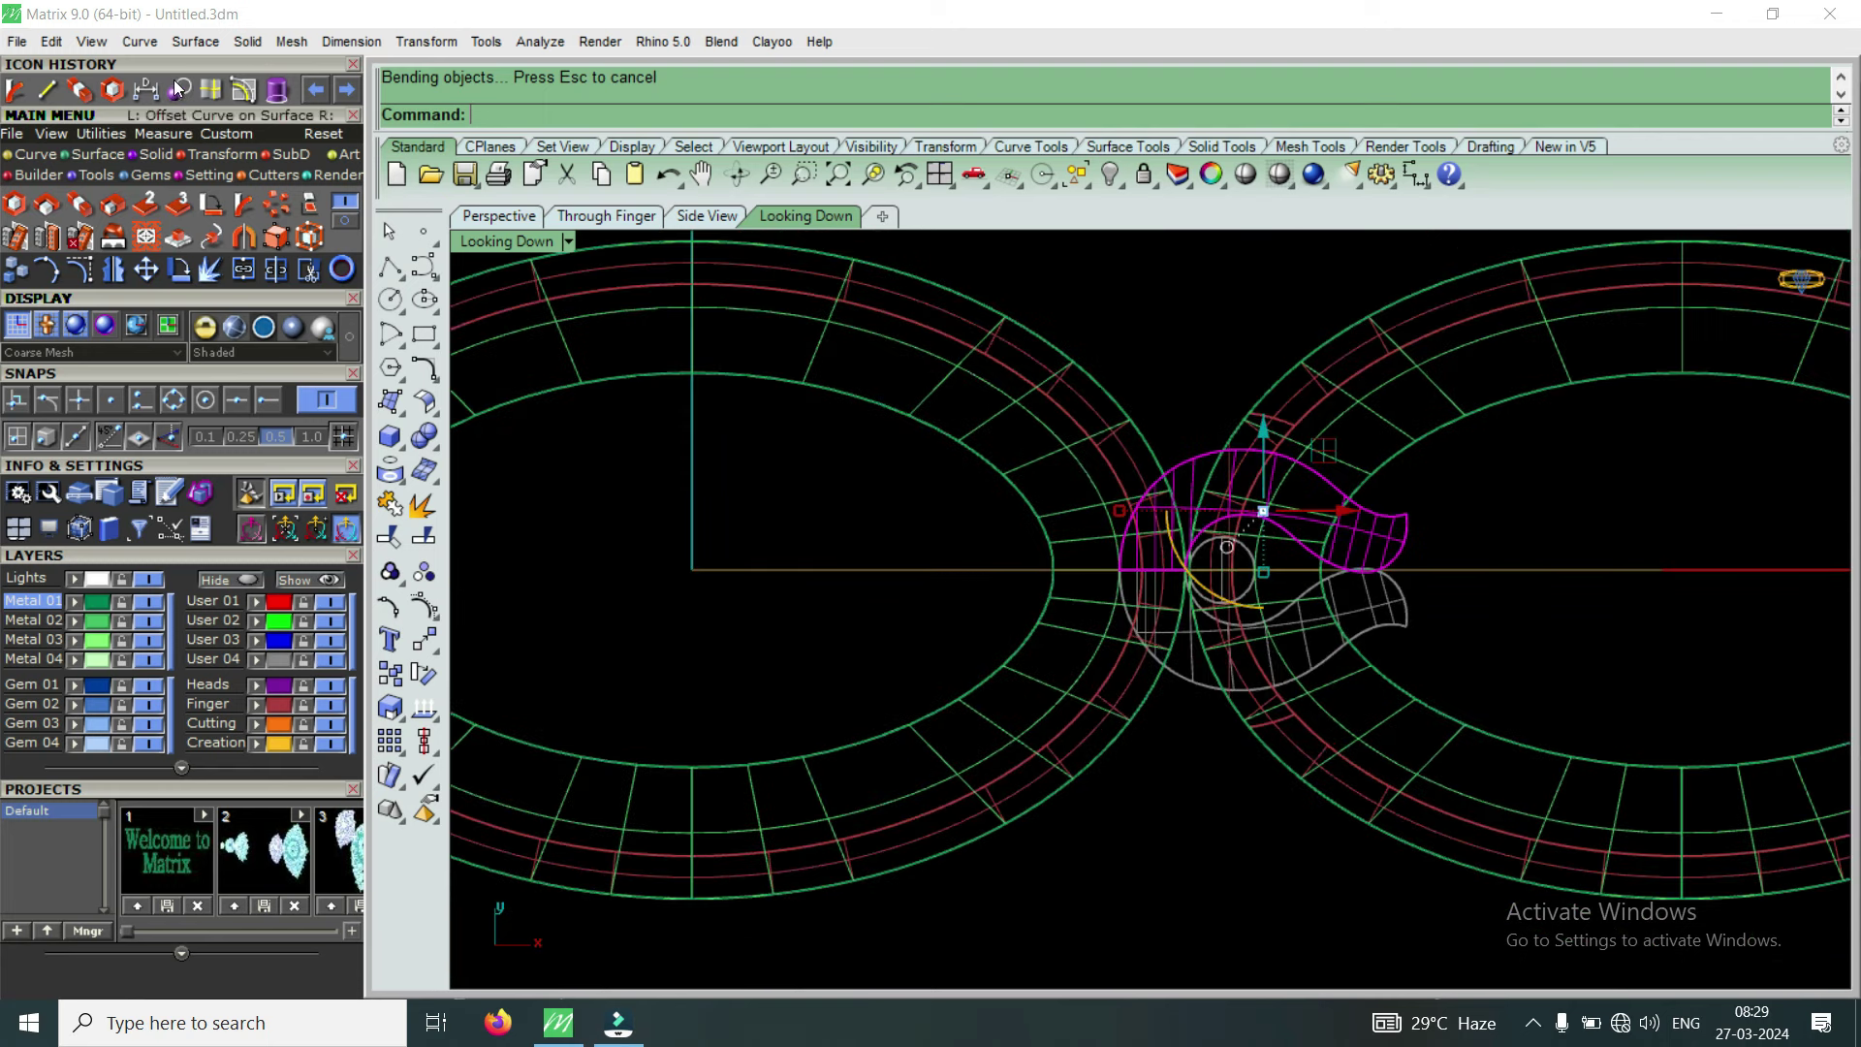
Measure the distance across the ring joint, reading 4.353 millimeters
click(179, 90)
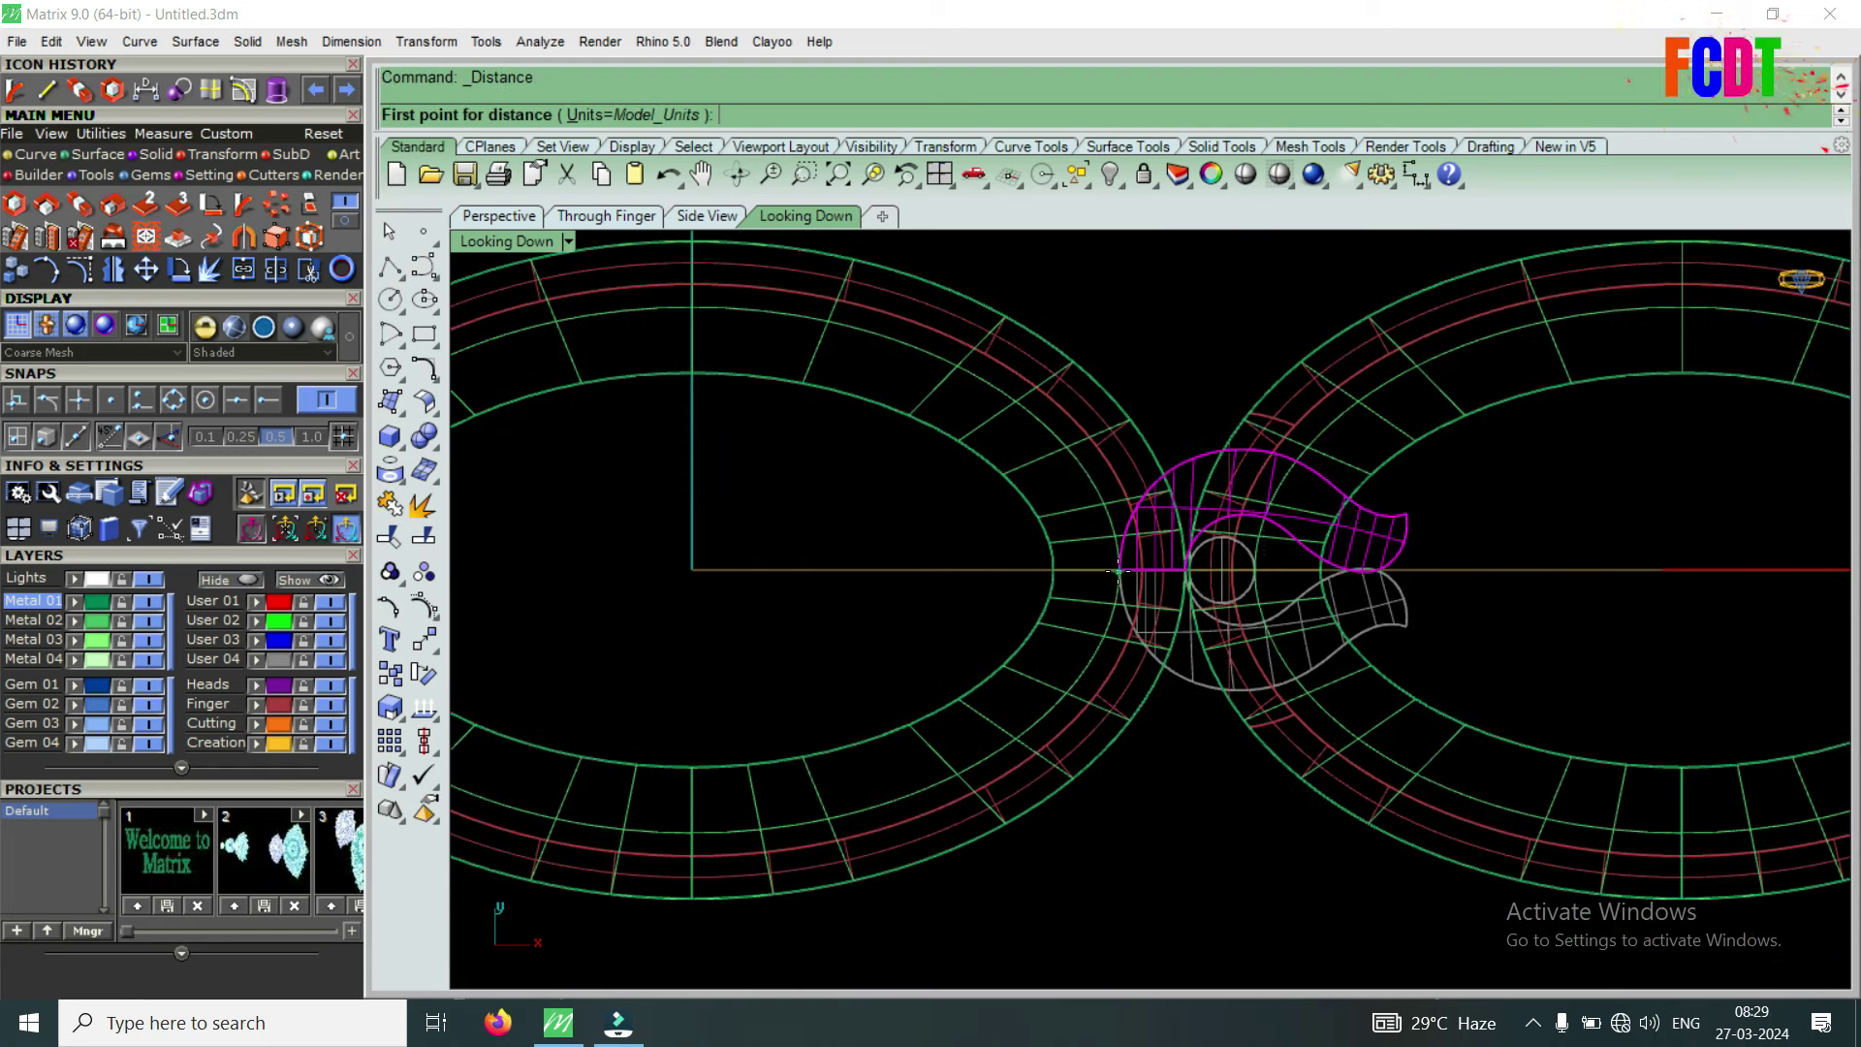
click(1118, 572)
click(1405, 570)
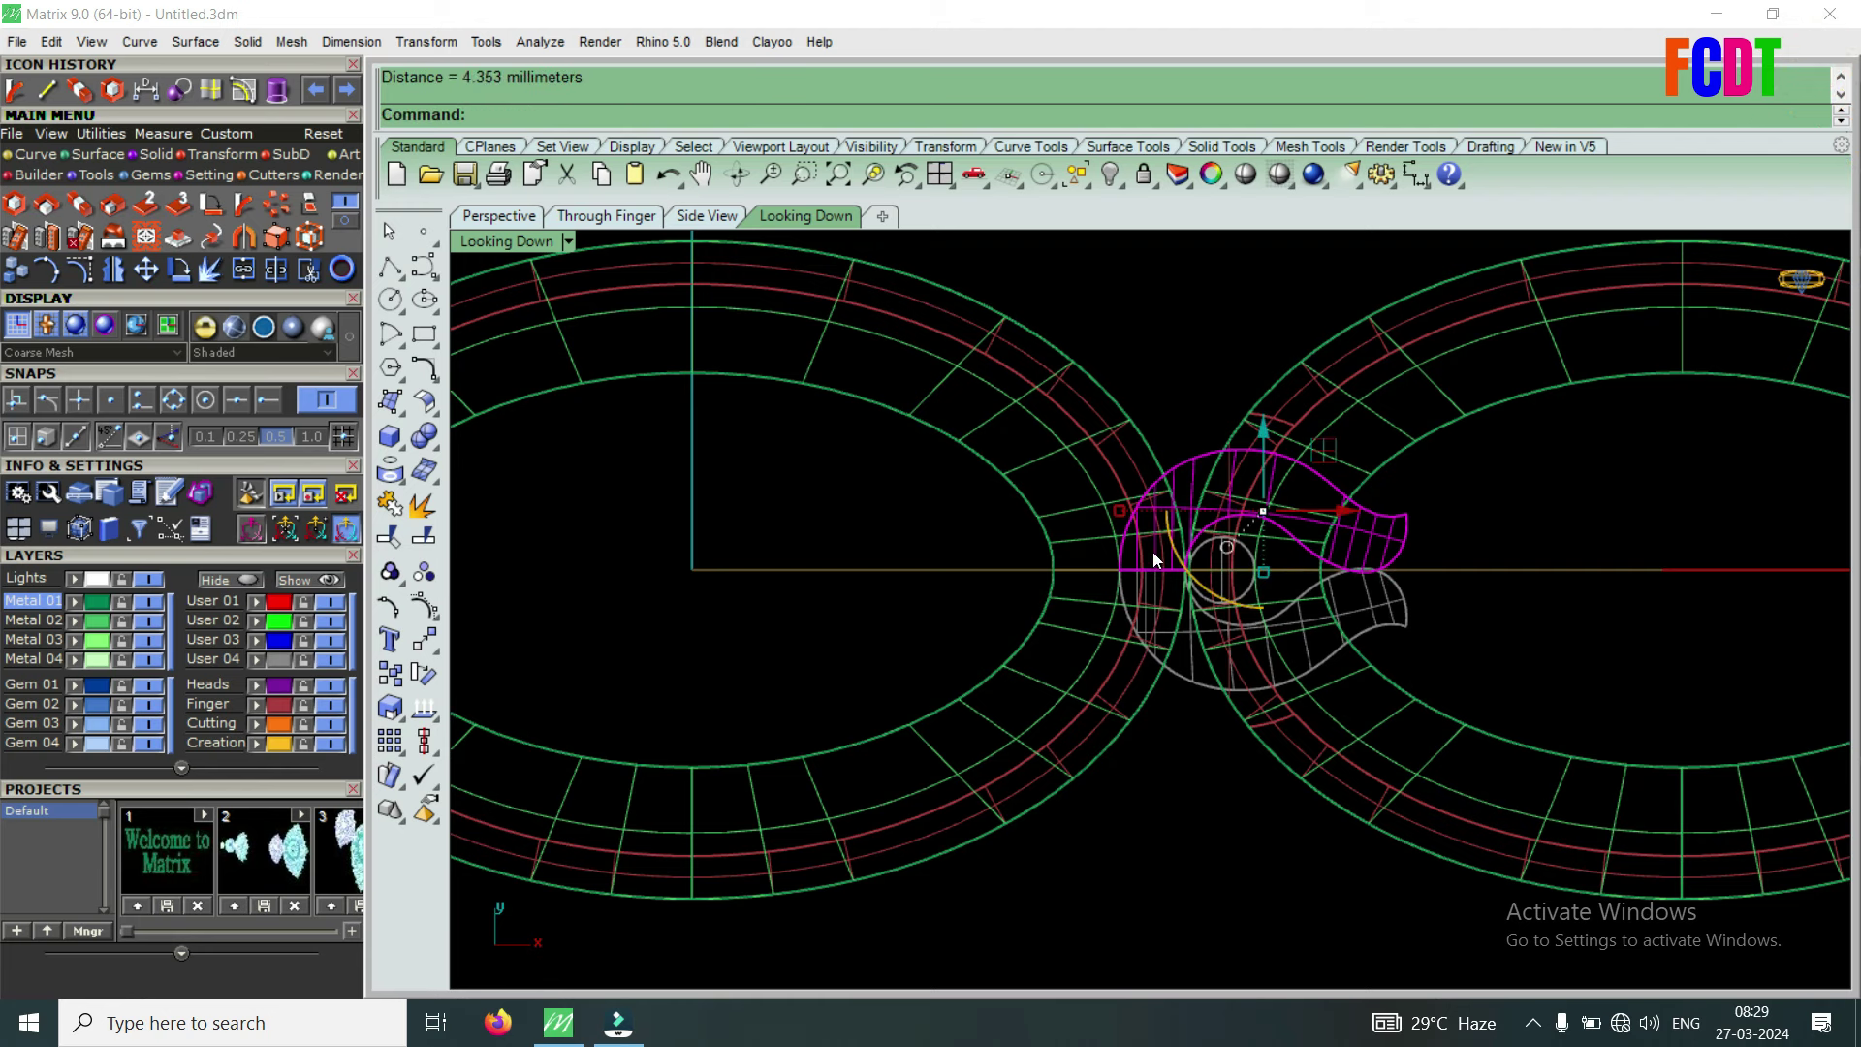
scroll(1277, 561, up, 2)
scroll(1277, 563, up, 3)
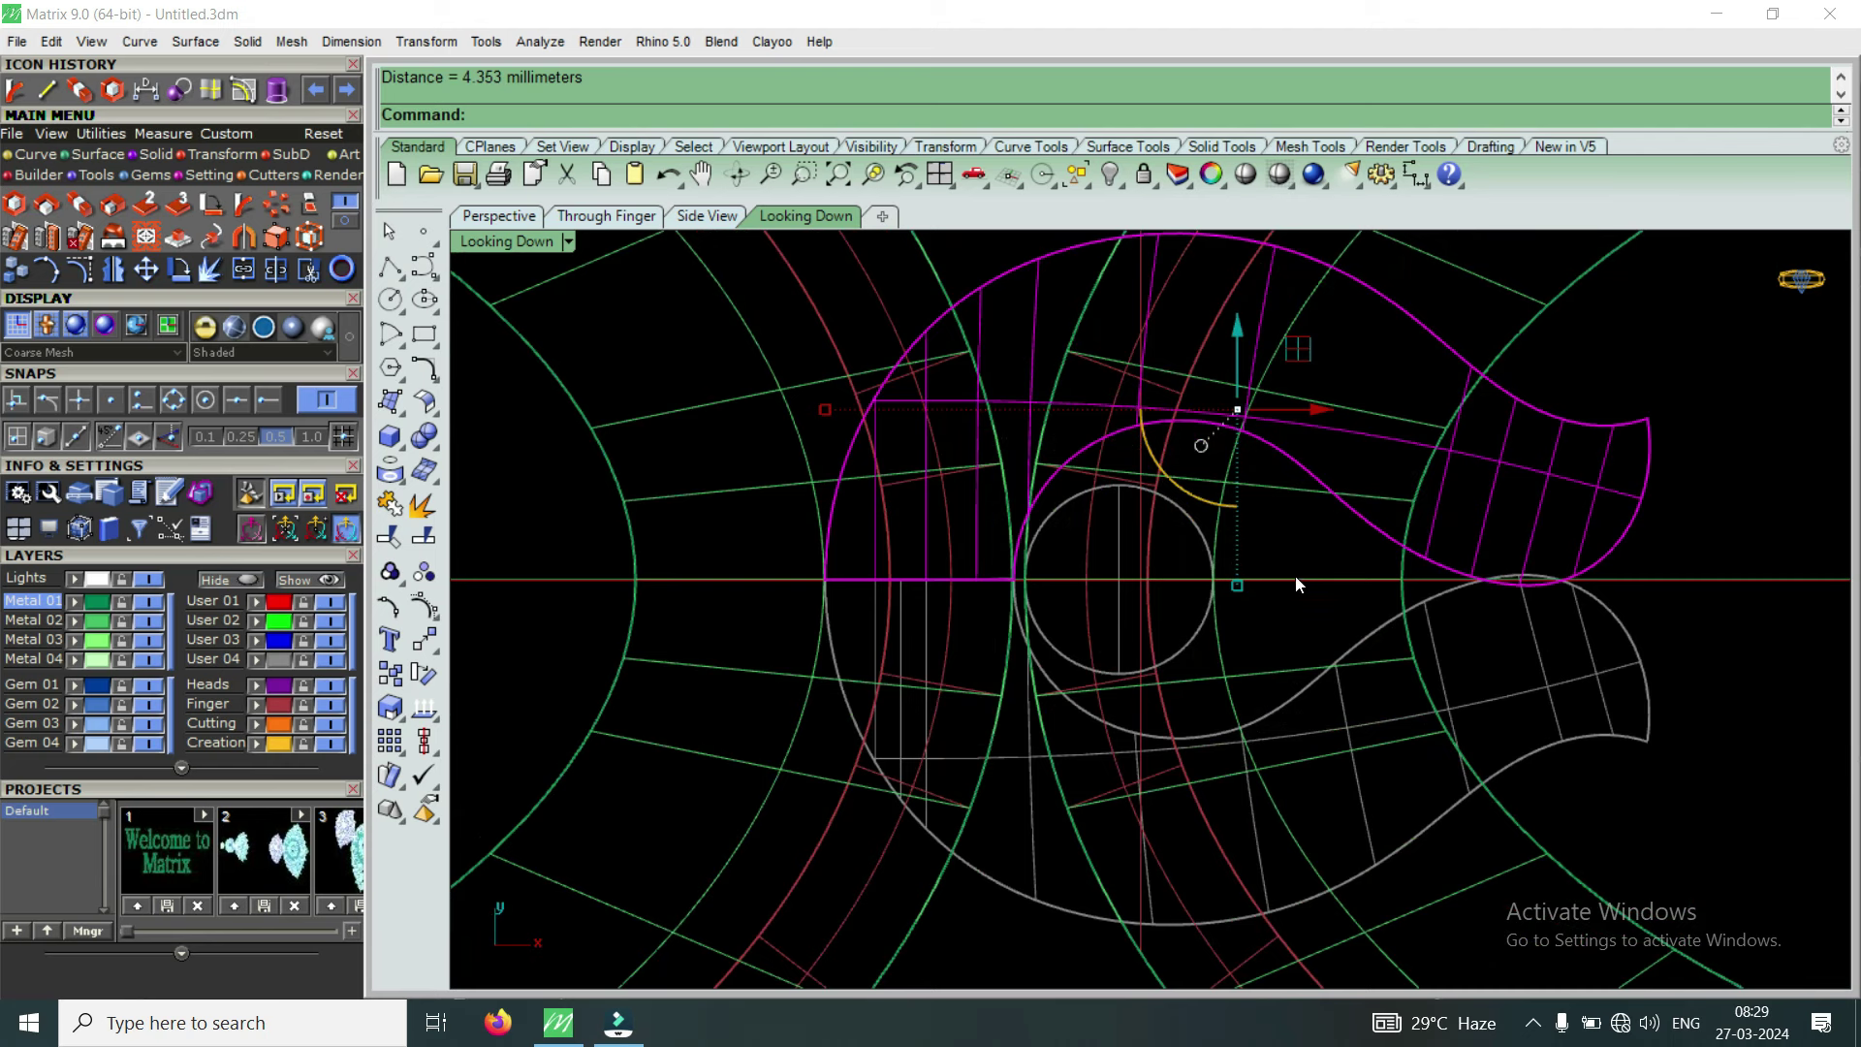
scroll(1298, 582, down, 2)
Repeat the distance measurement from the ring edge to a second joint point
key(Return)
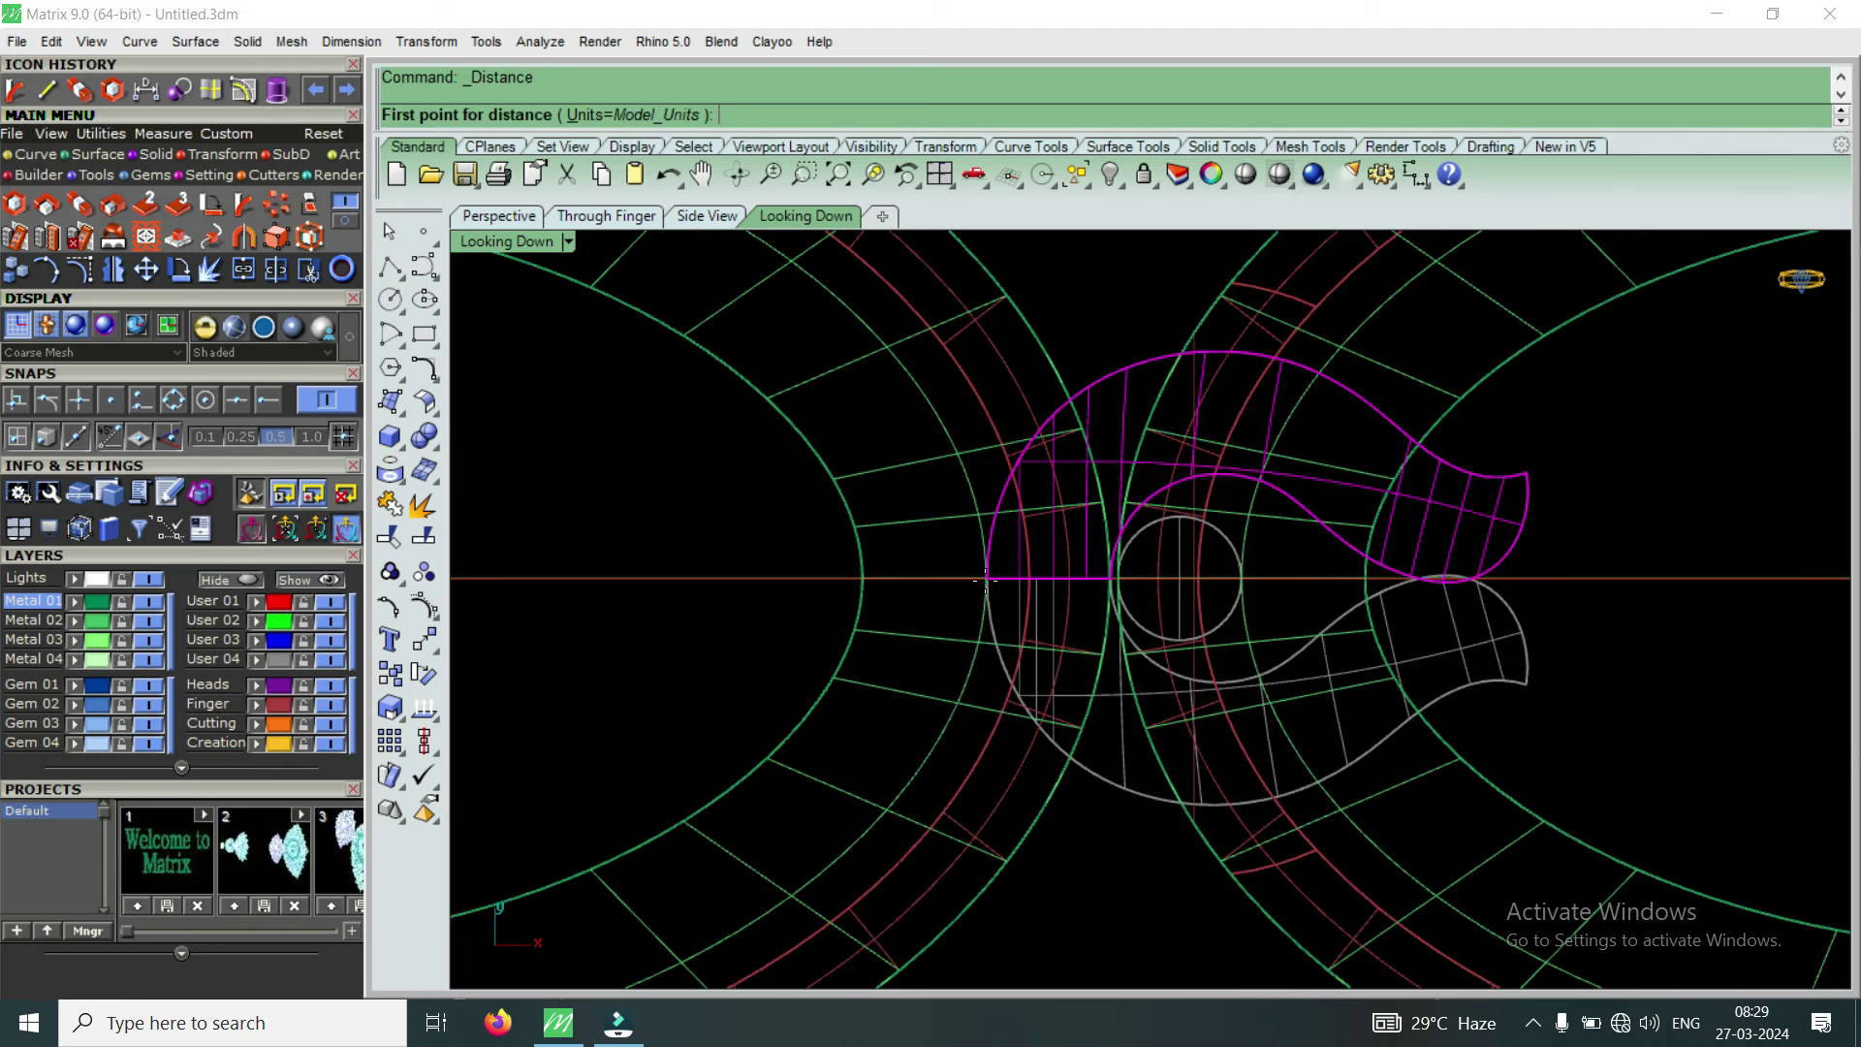
click(987, 581)
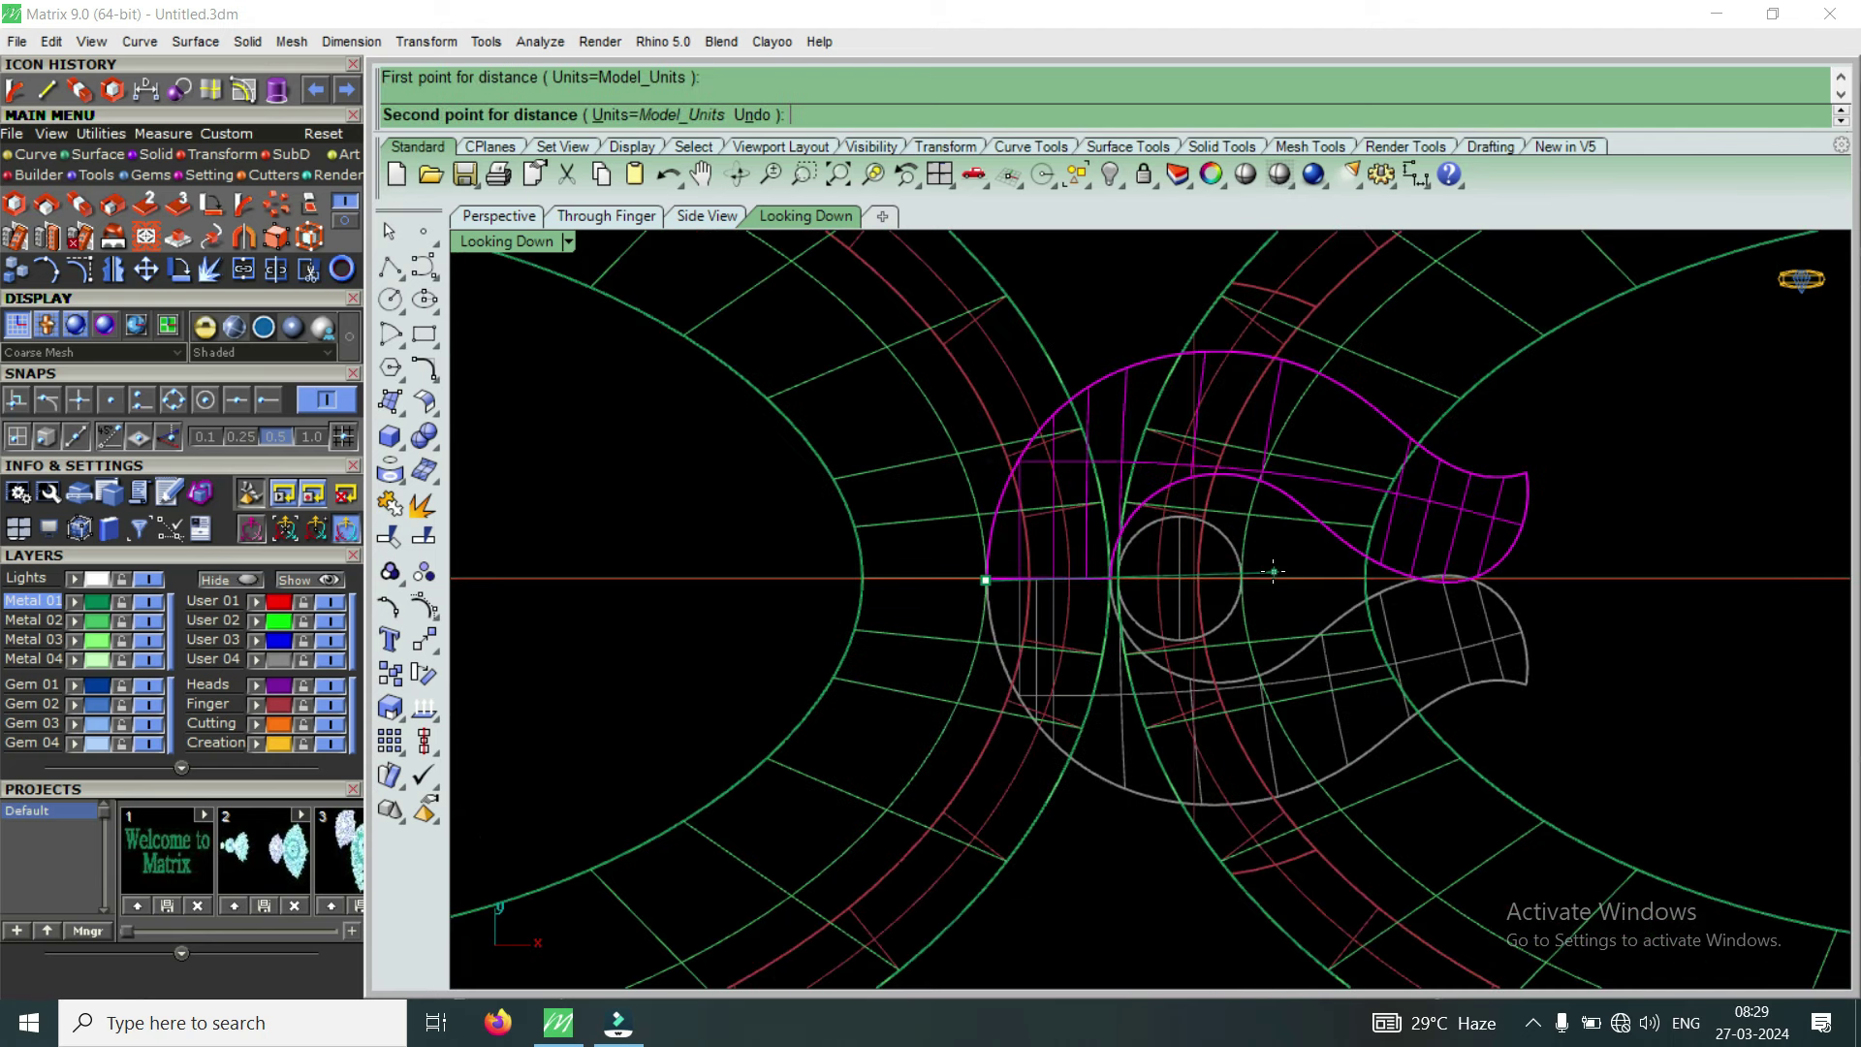
click(1274, 571)
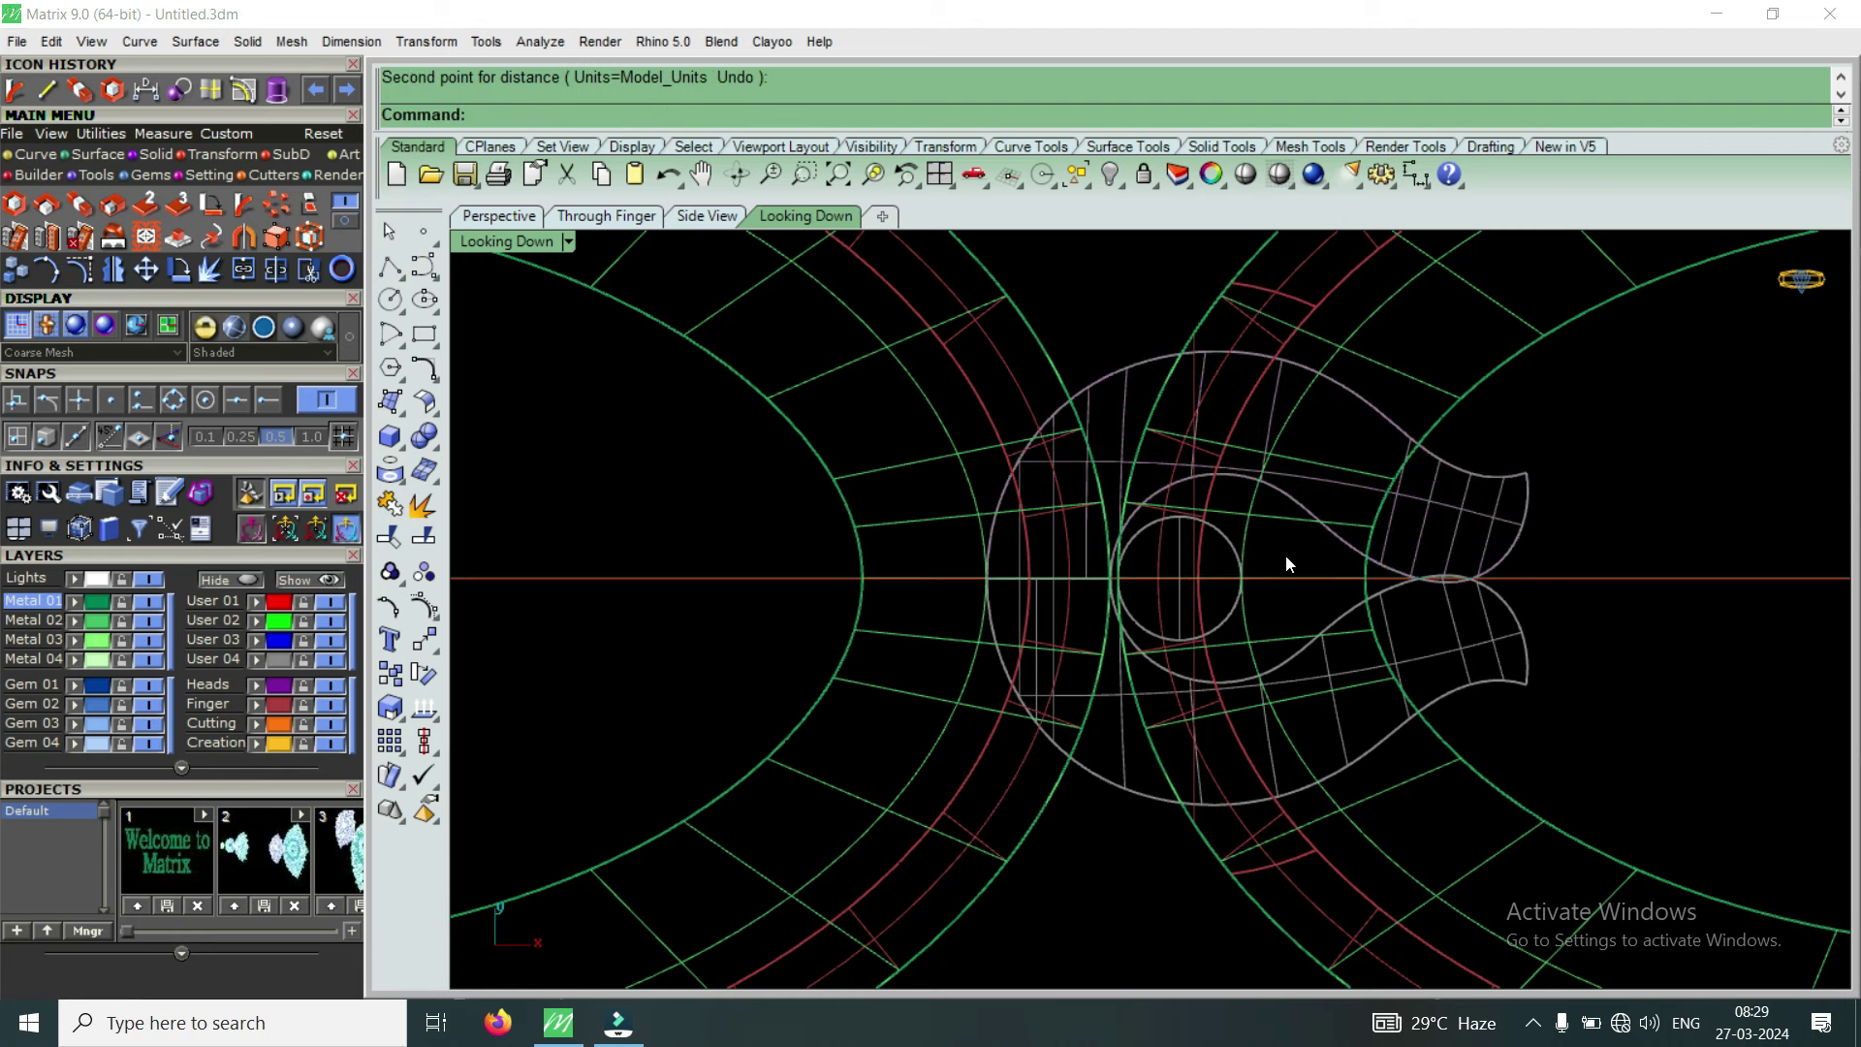
scroll(1319, 578, down, 5)
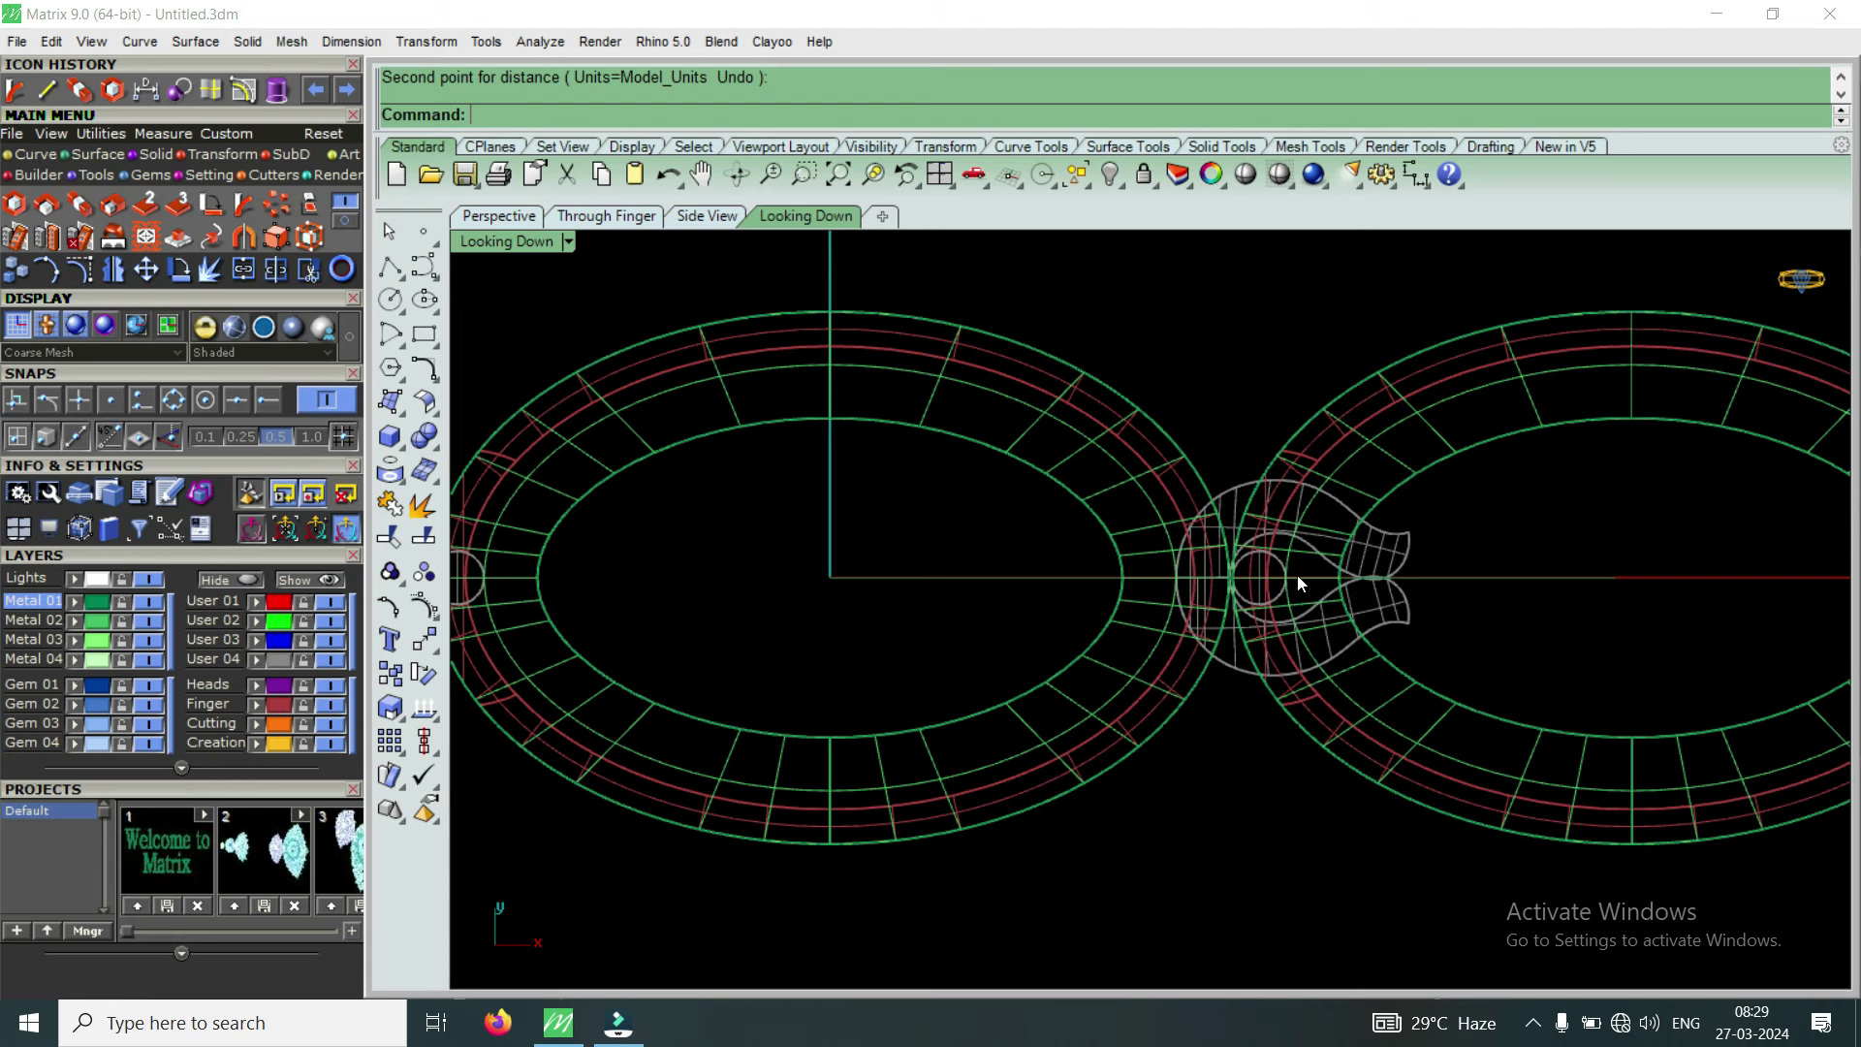
scroll(1302, 582, up, 2)
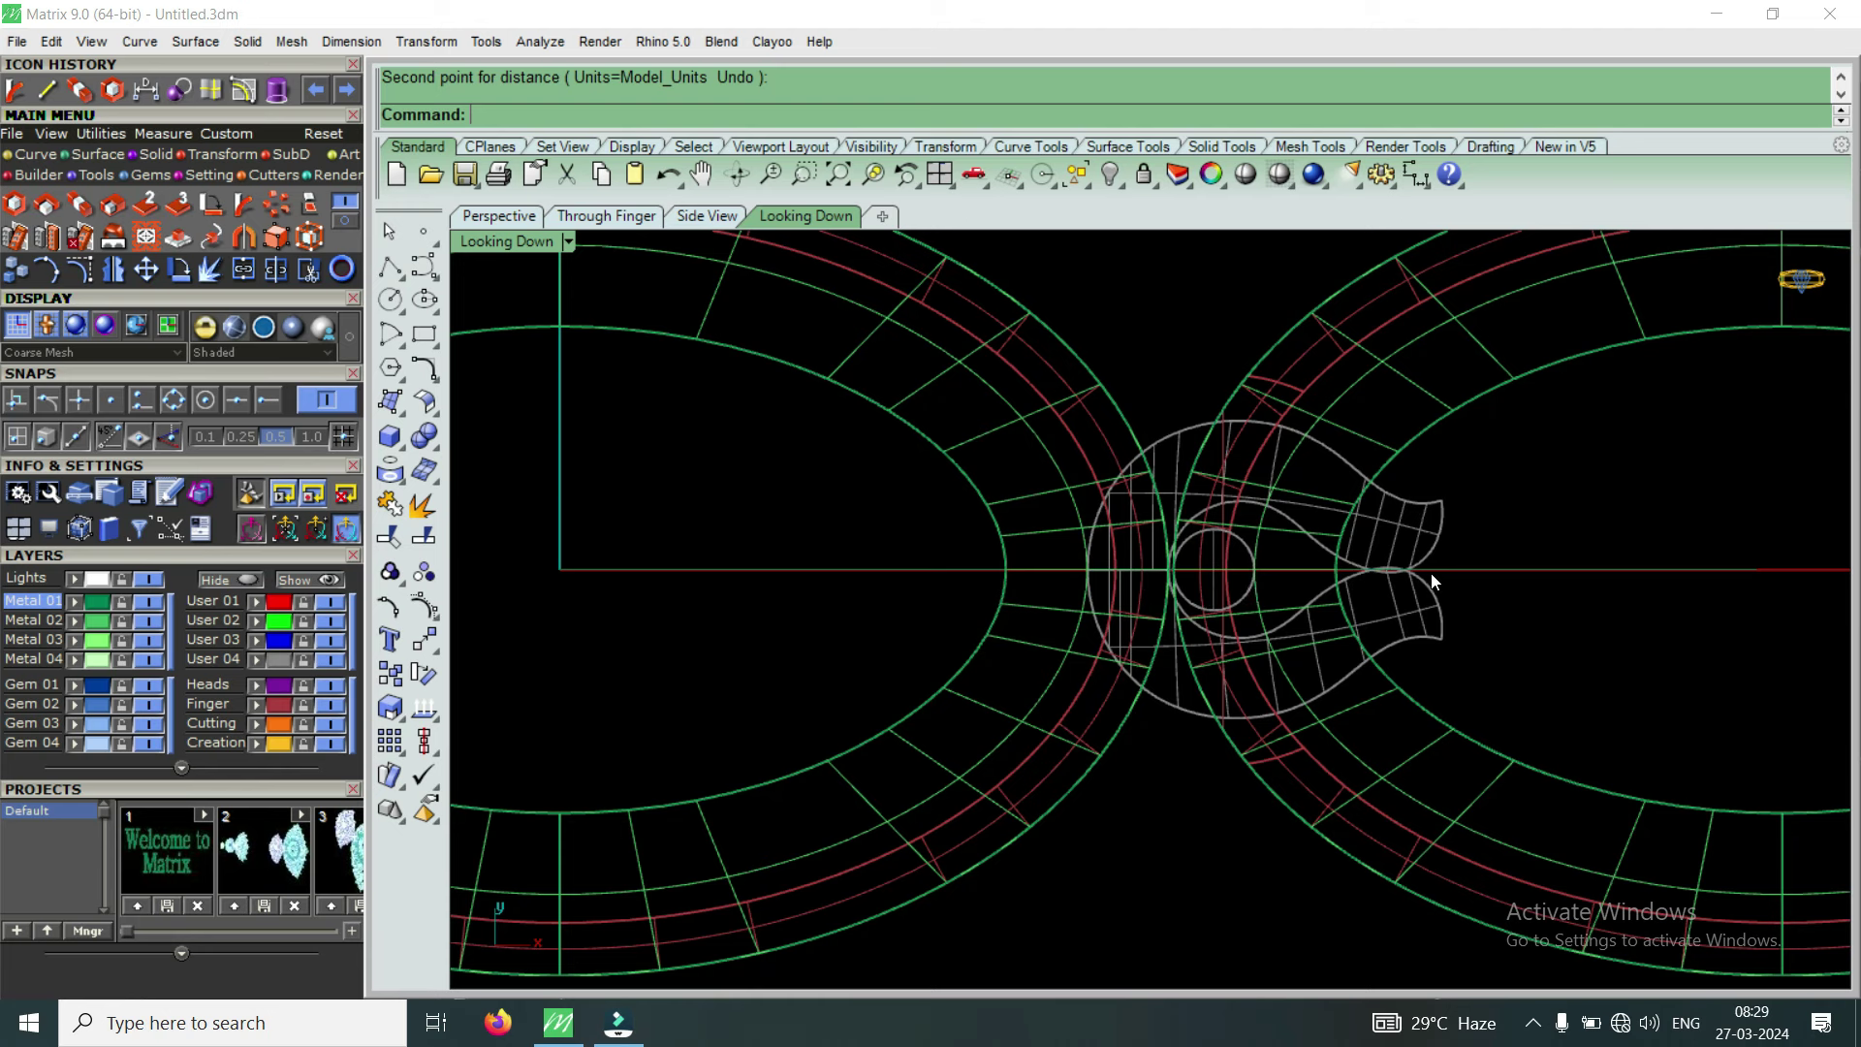
scroll(1276, 582, up, 1)
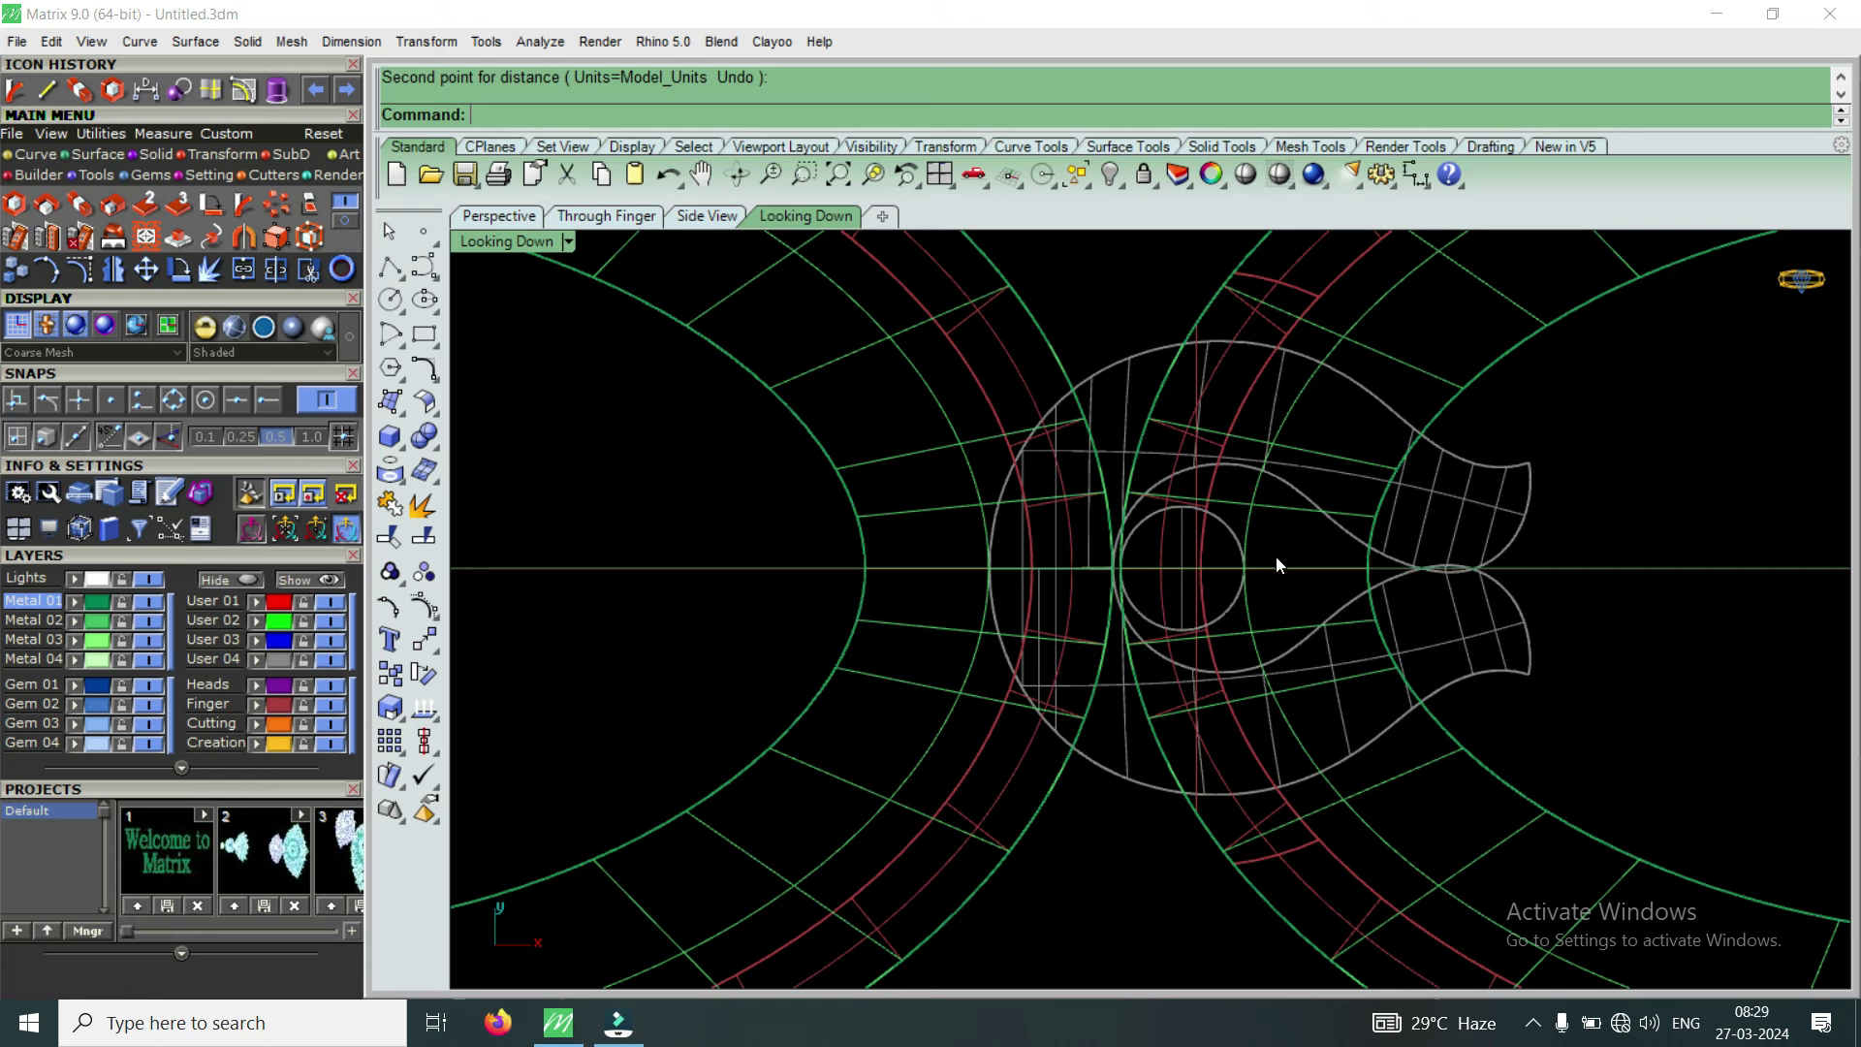
scroll(1280, 560, down, 2)
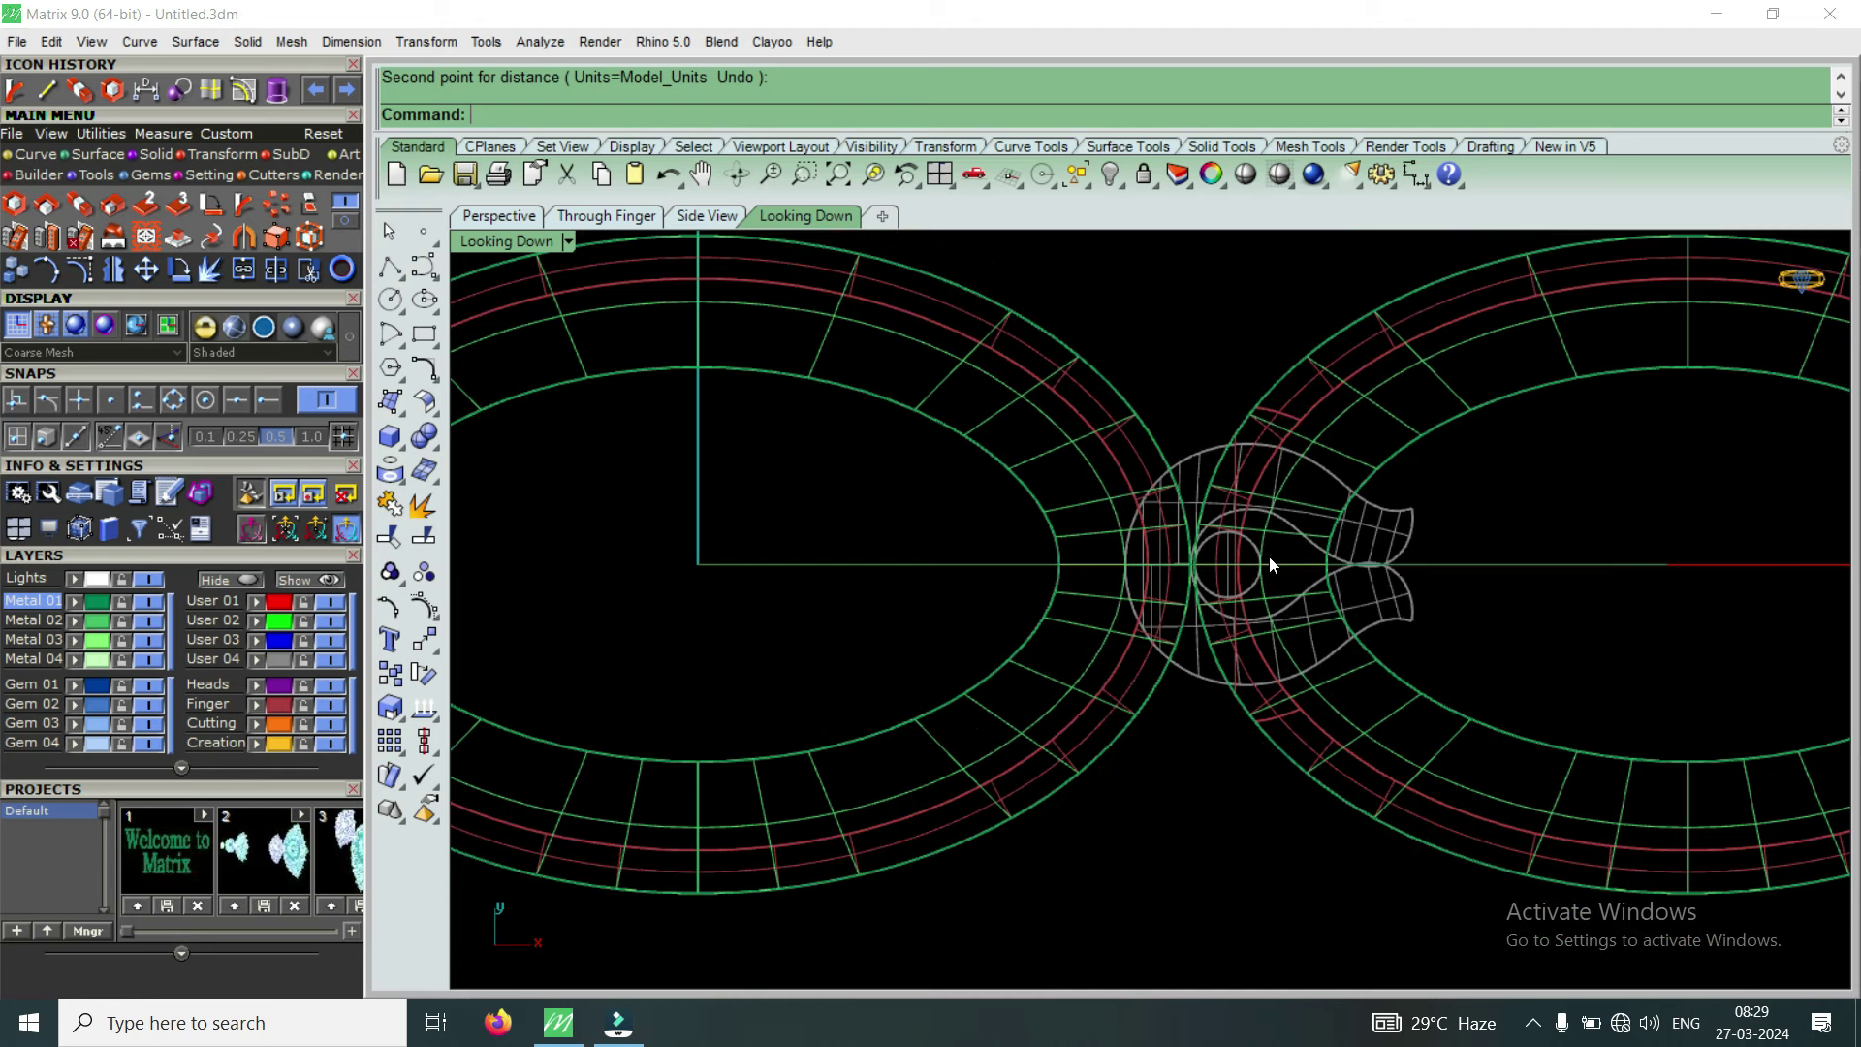
scroll(1275, 533, up, 2)
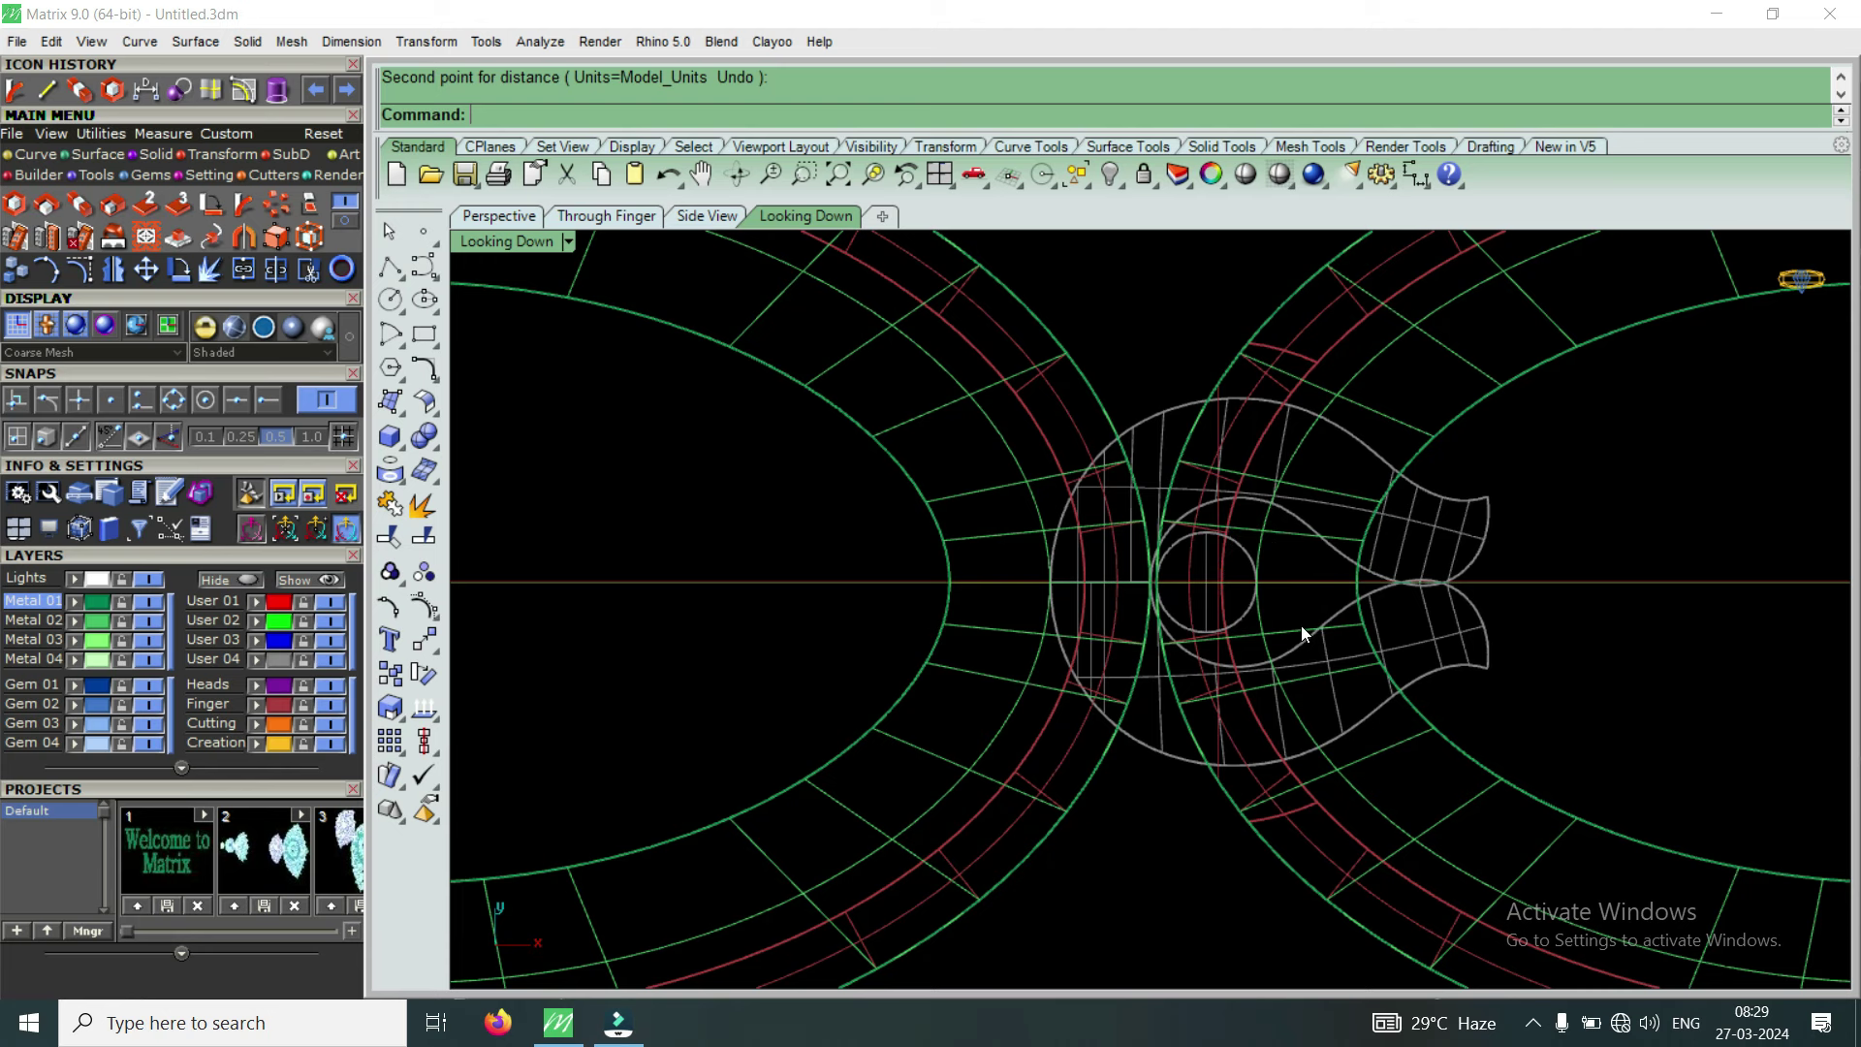
scroll(1232, 563, up, 2)
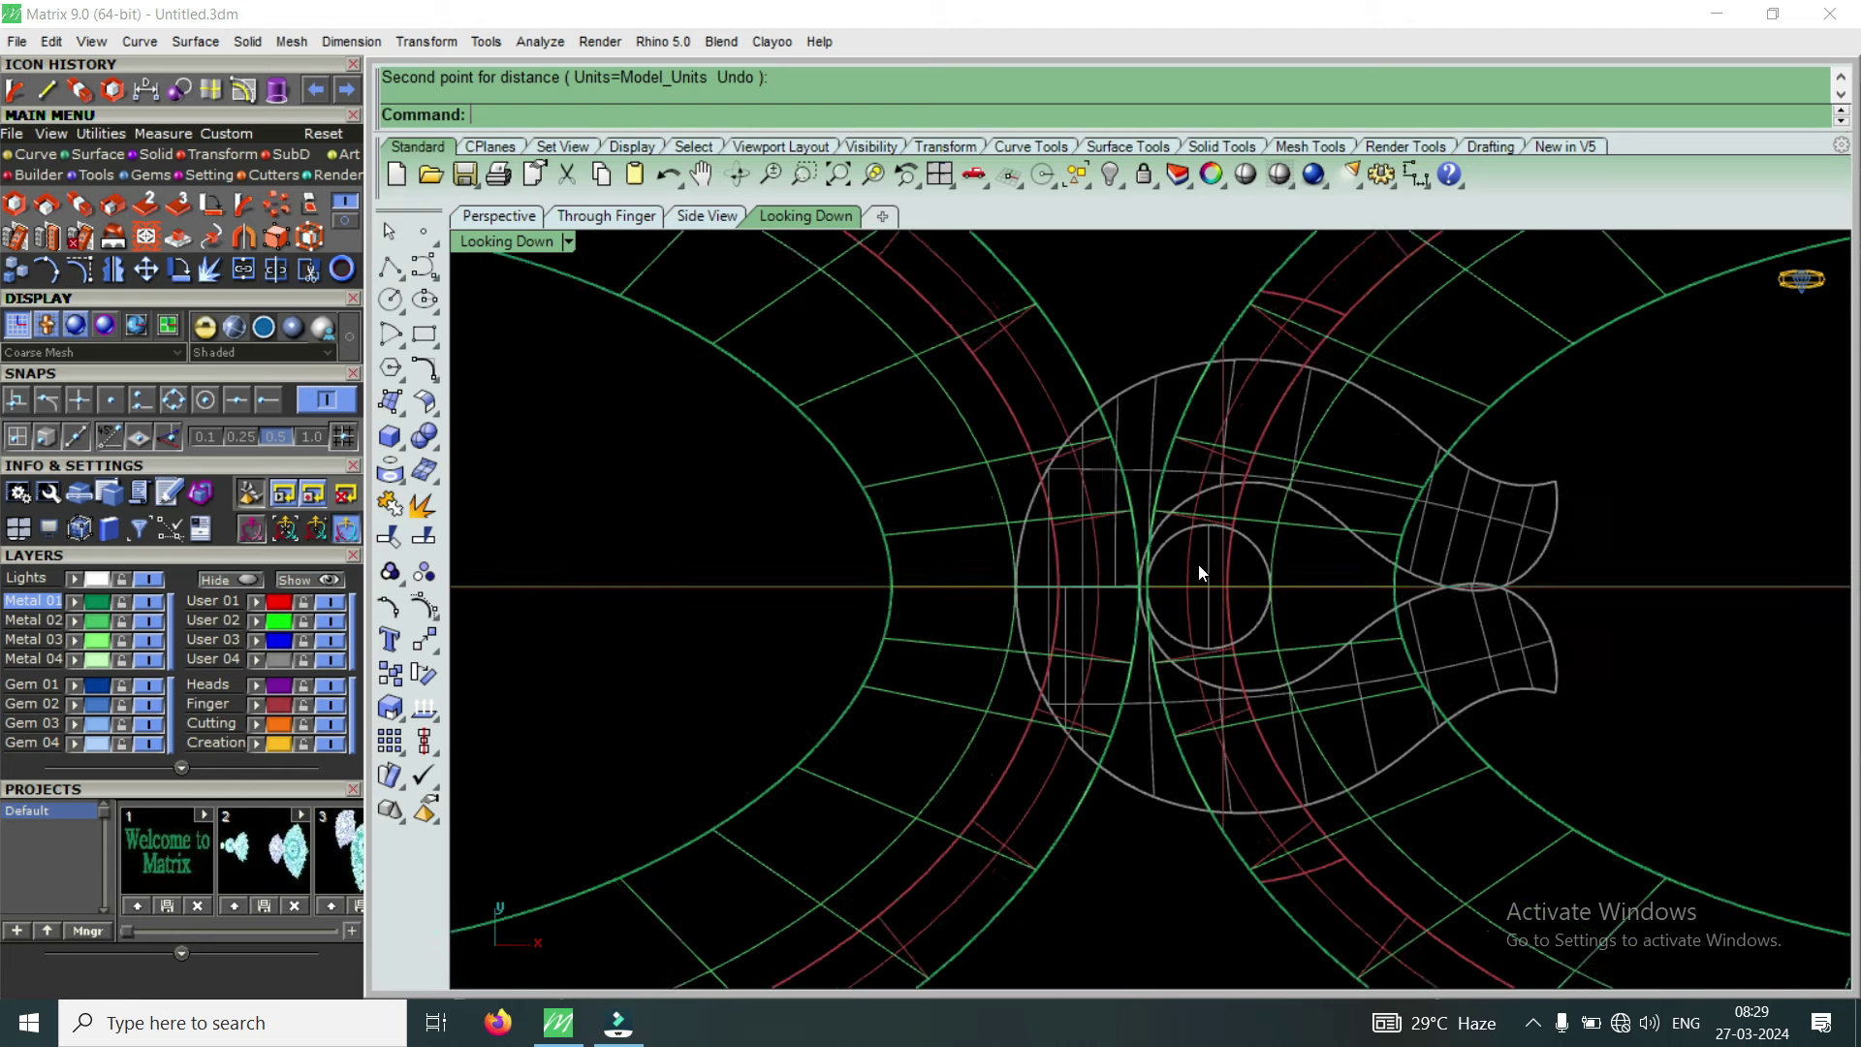
scroll(1199, 565, up, 3)
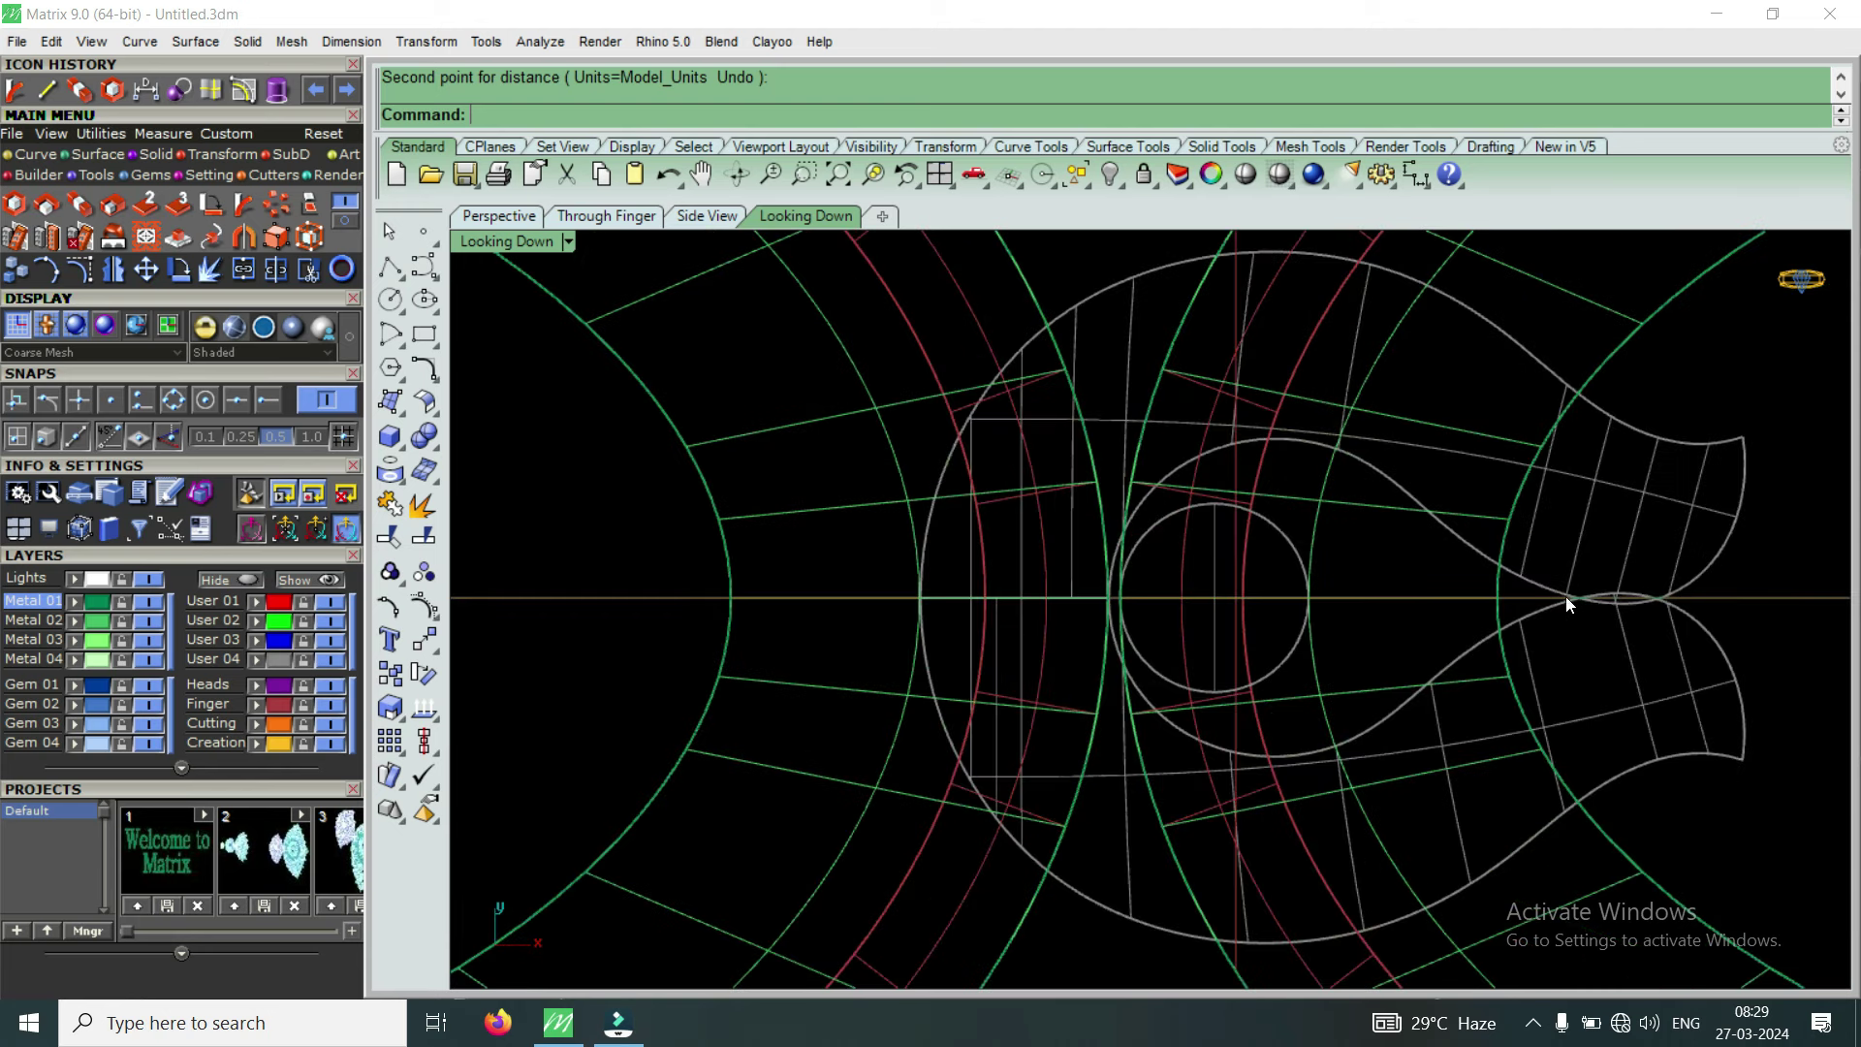
Window-select the left ring band with its curled head halves and group them with g
scroll(1539, 601, down, 3)
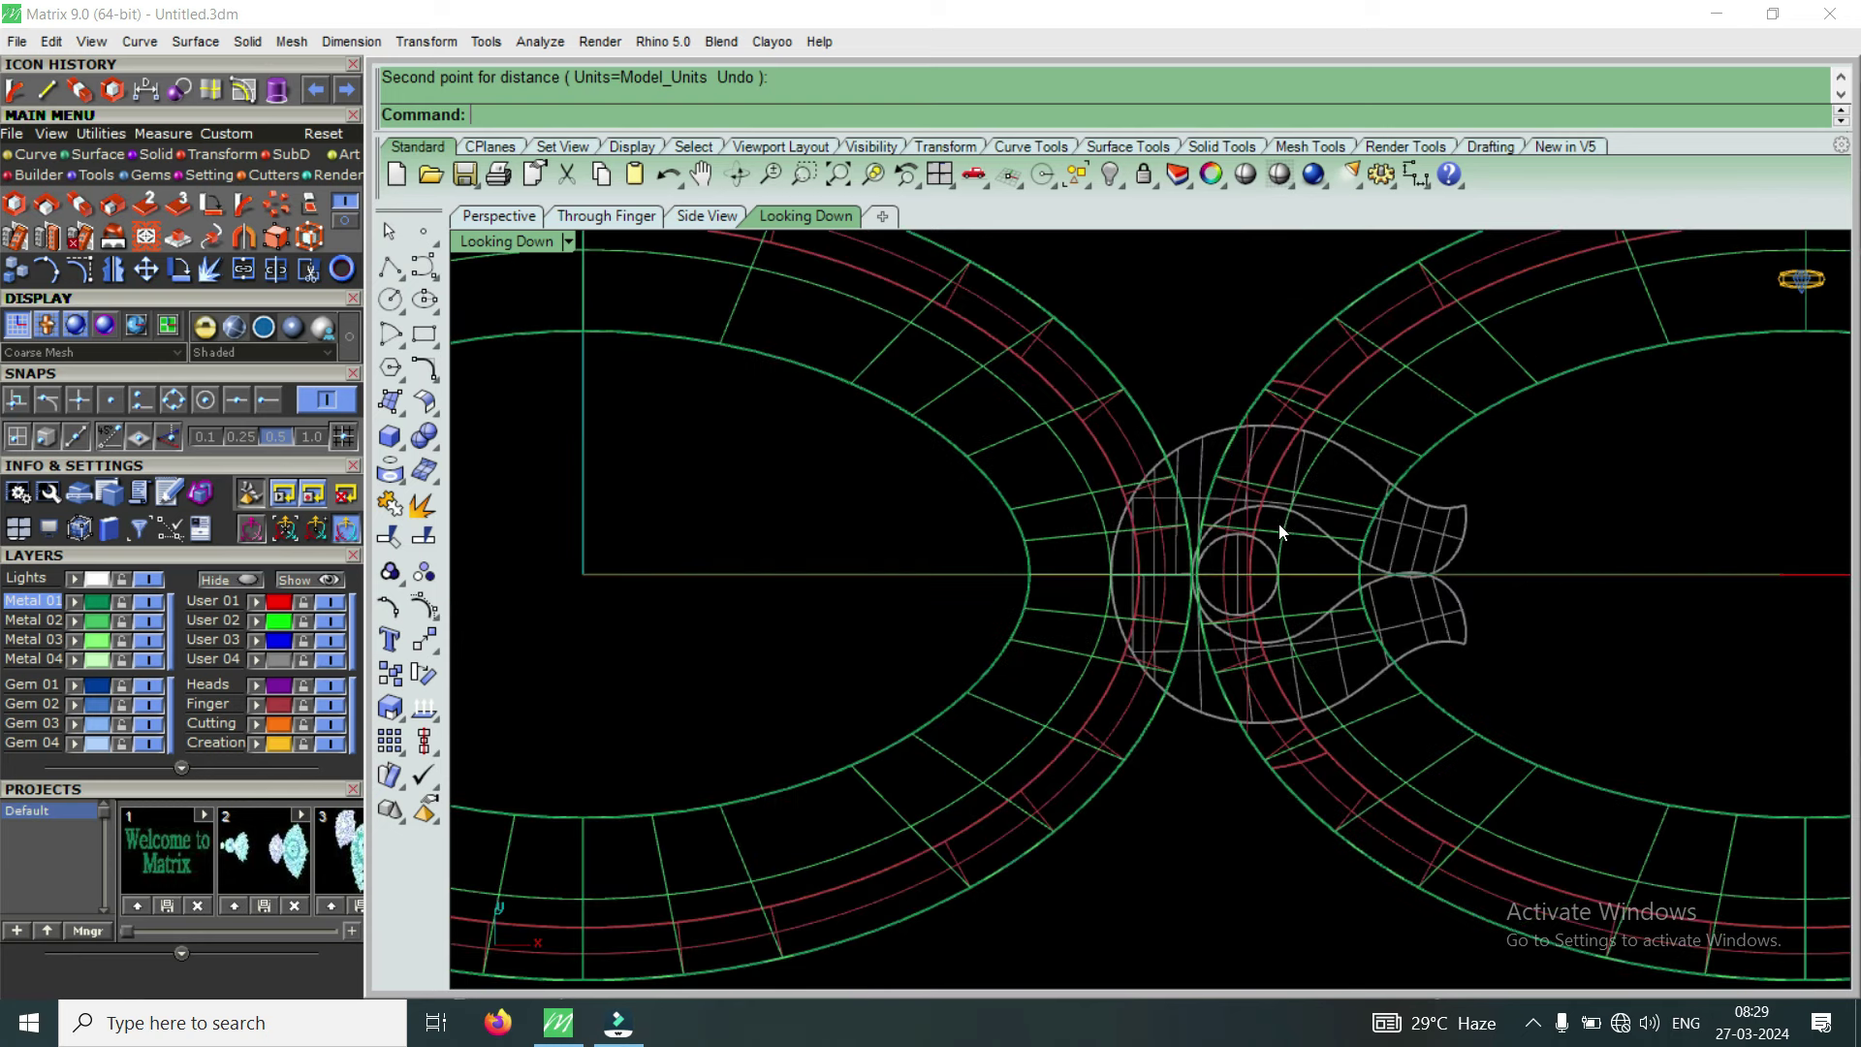
scroll(1193, 651, down, 2)
scroll(1151, 656, down, 3)
key(Escape)
drag(783, 742, 1276, 510)
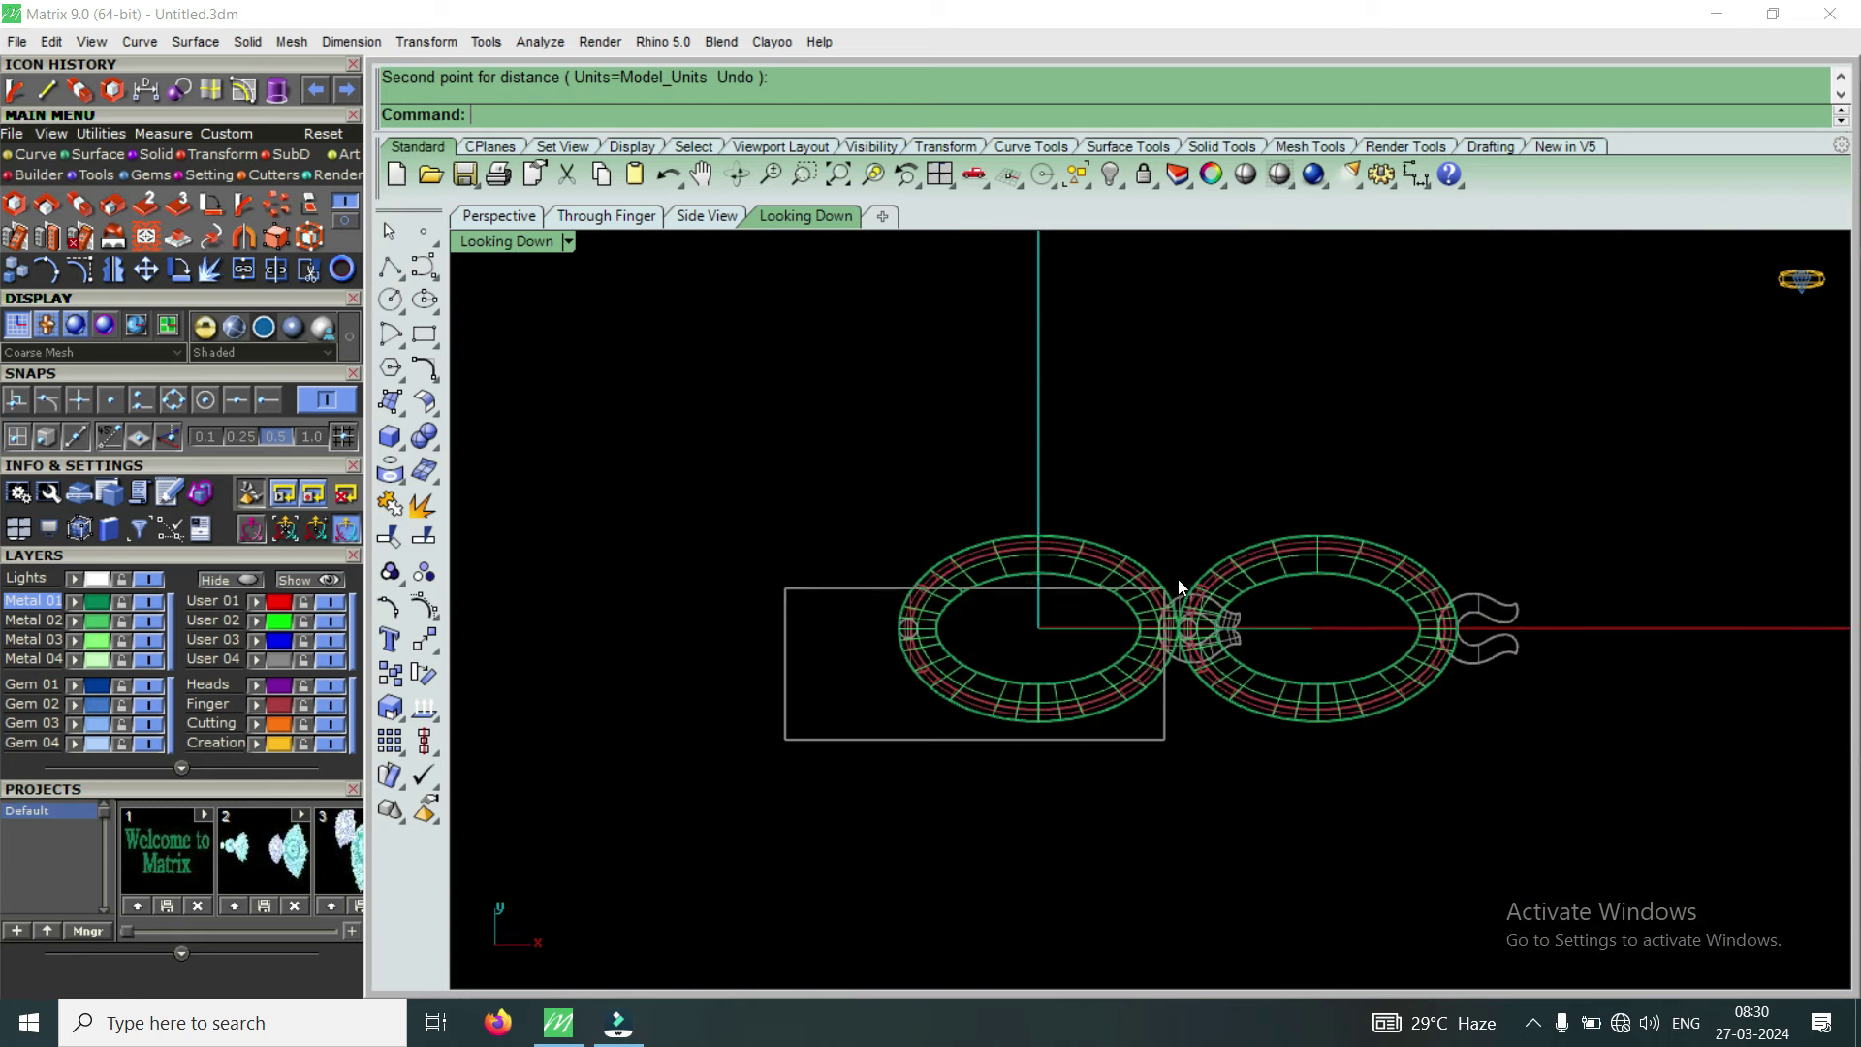
scroll(1138, 674, up, 3)
scroll(1139, 670, up, 1)
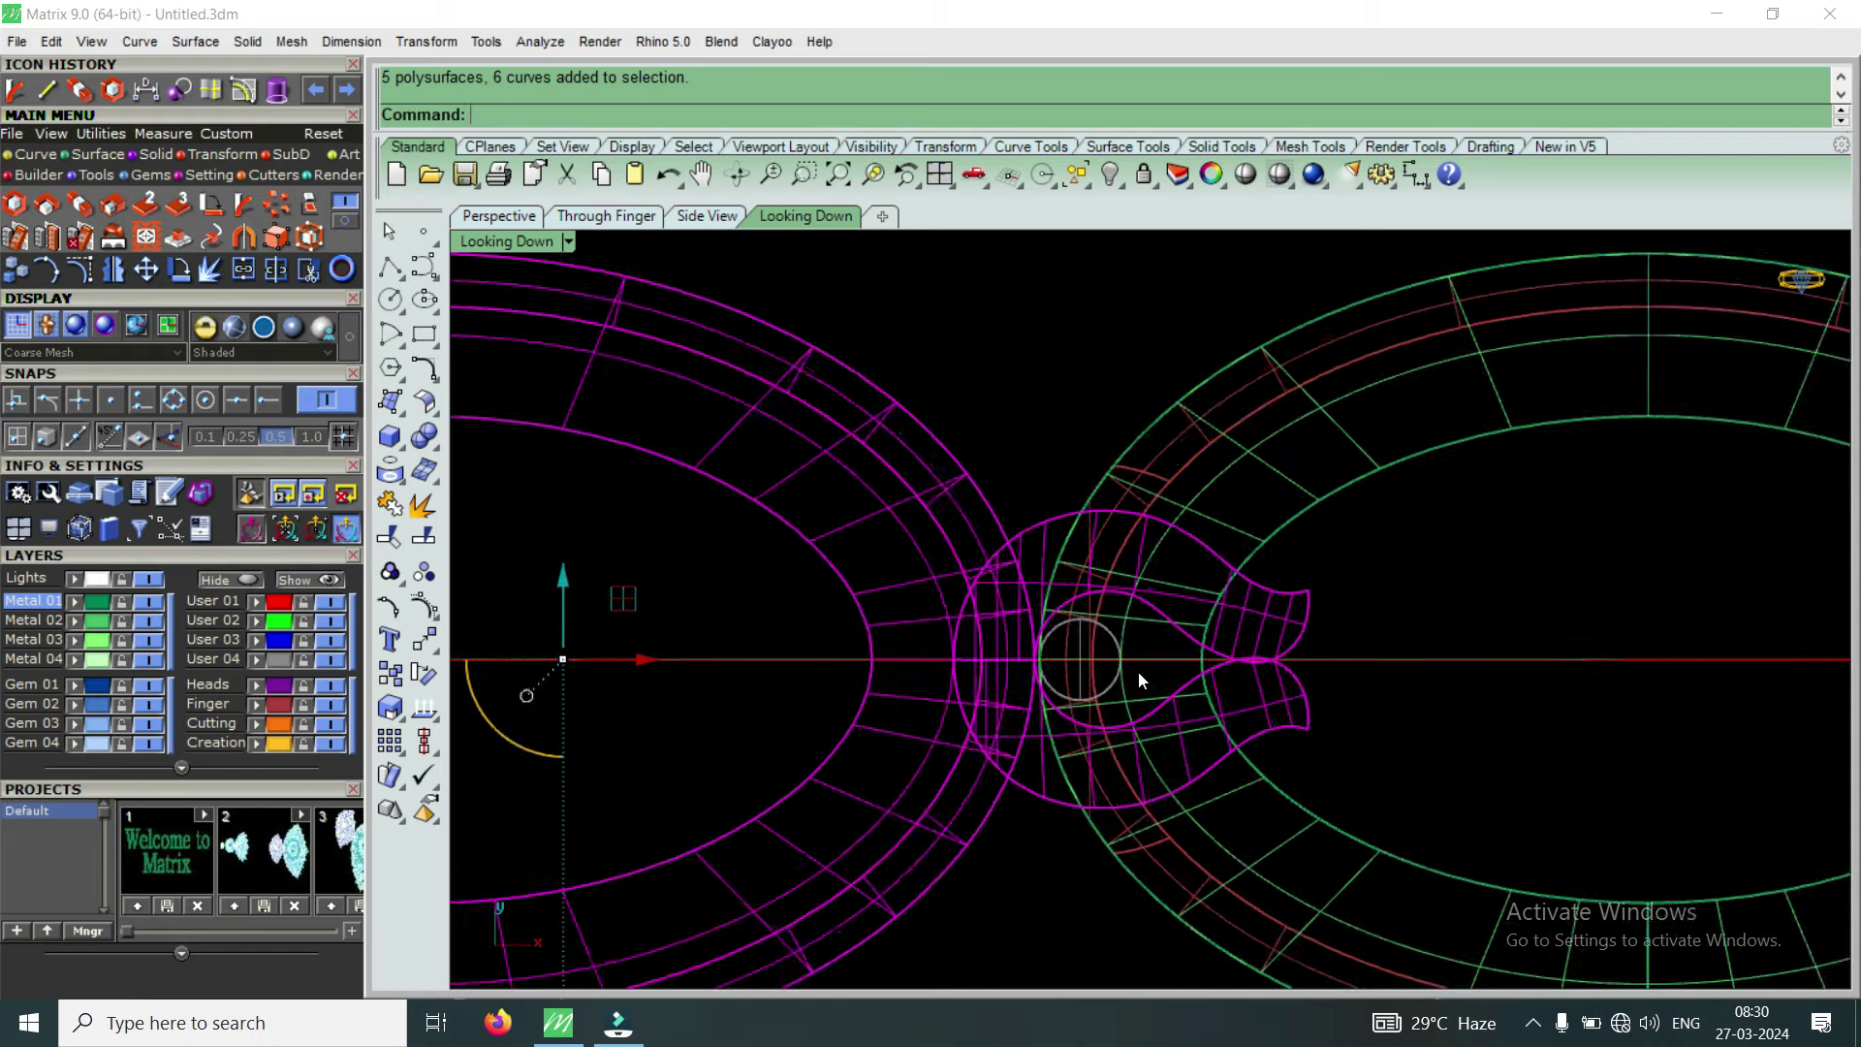
scroll(1139, 672, down, 2)
text(g)
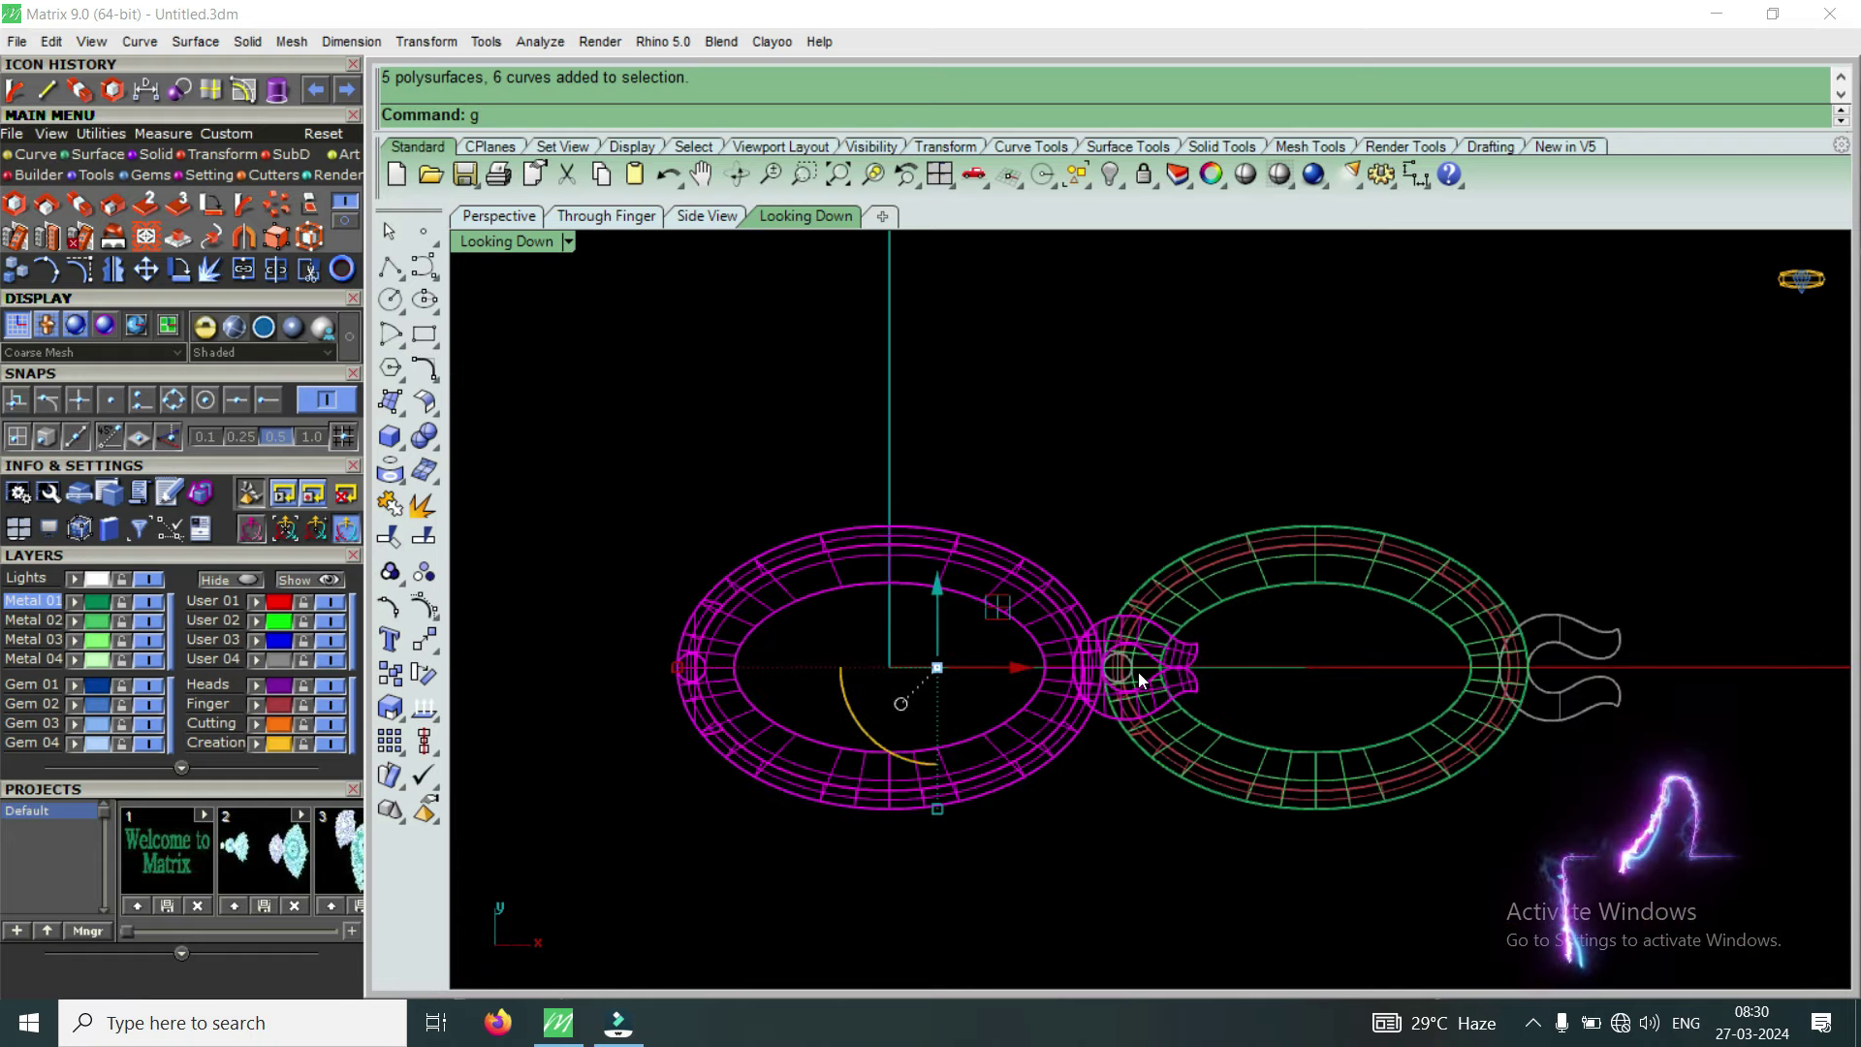
click(523, 247)
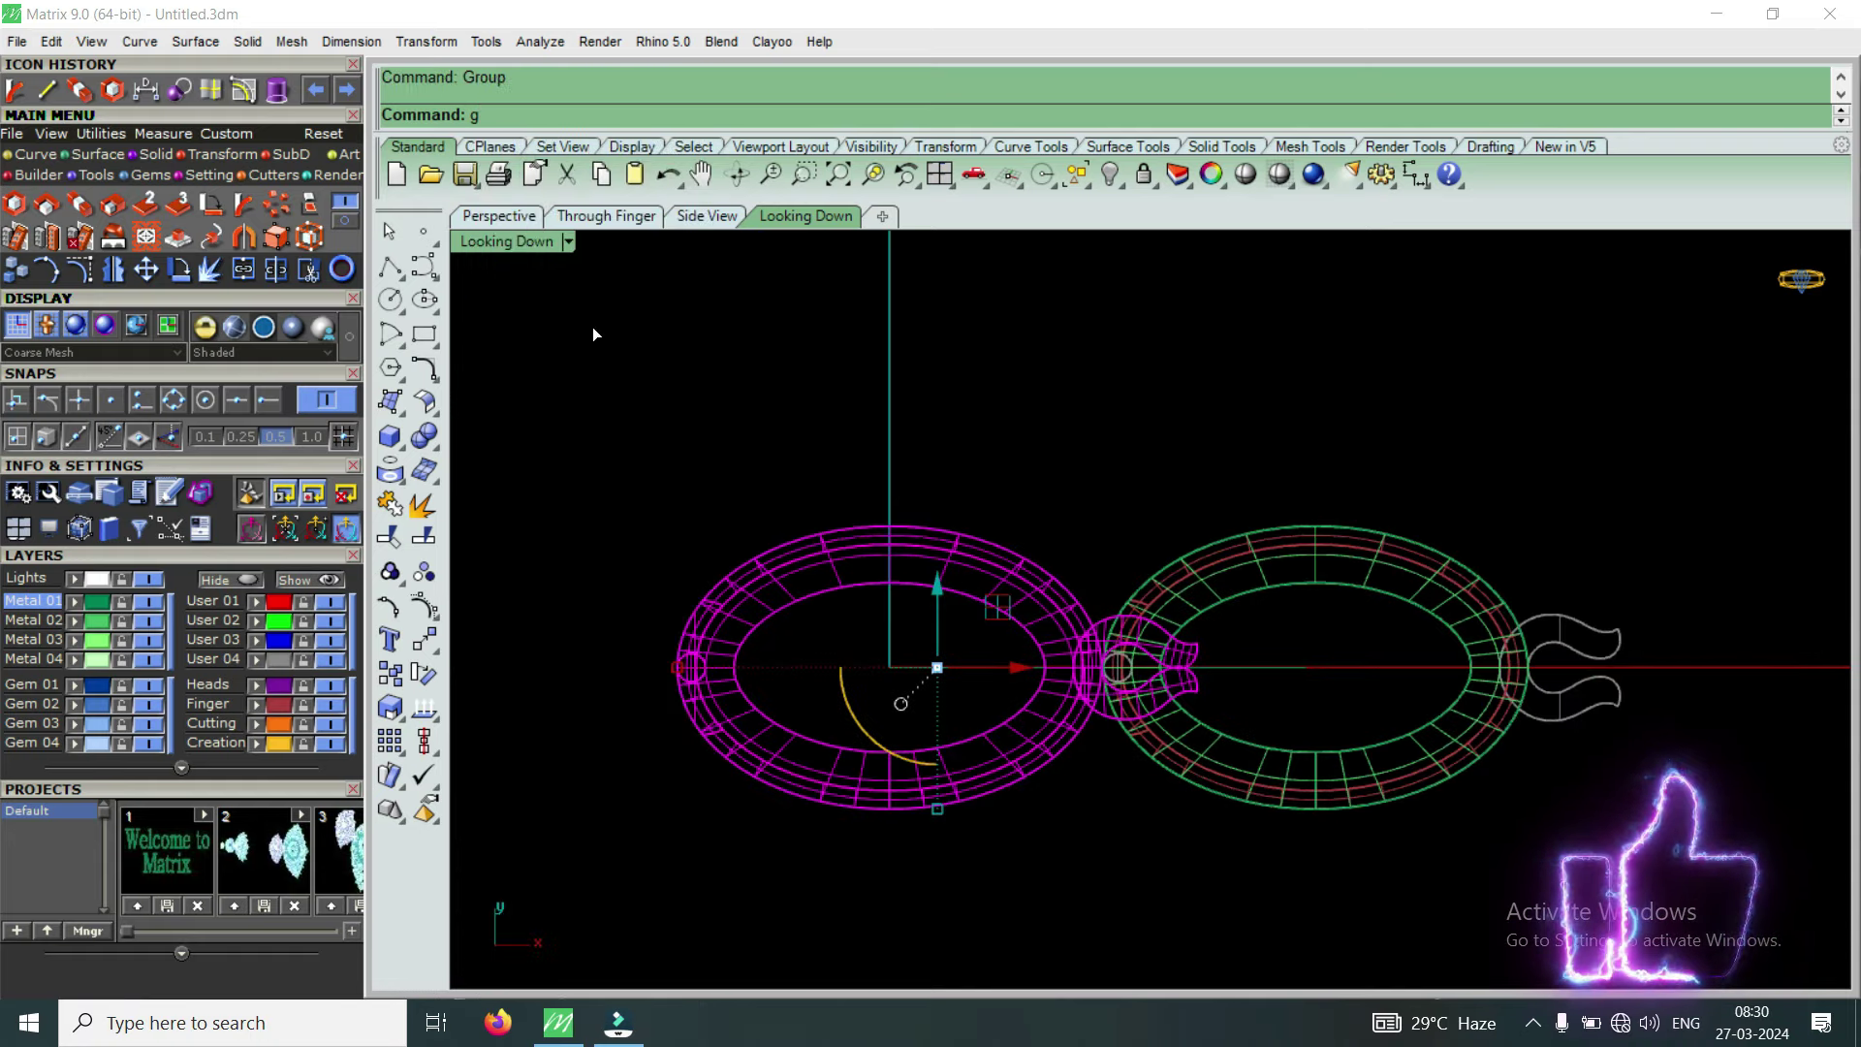
click(183, 273)
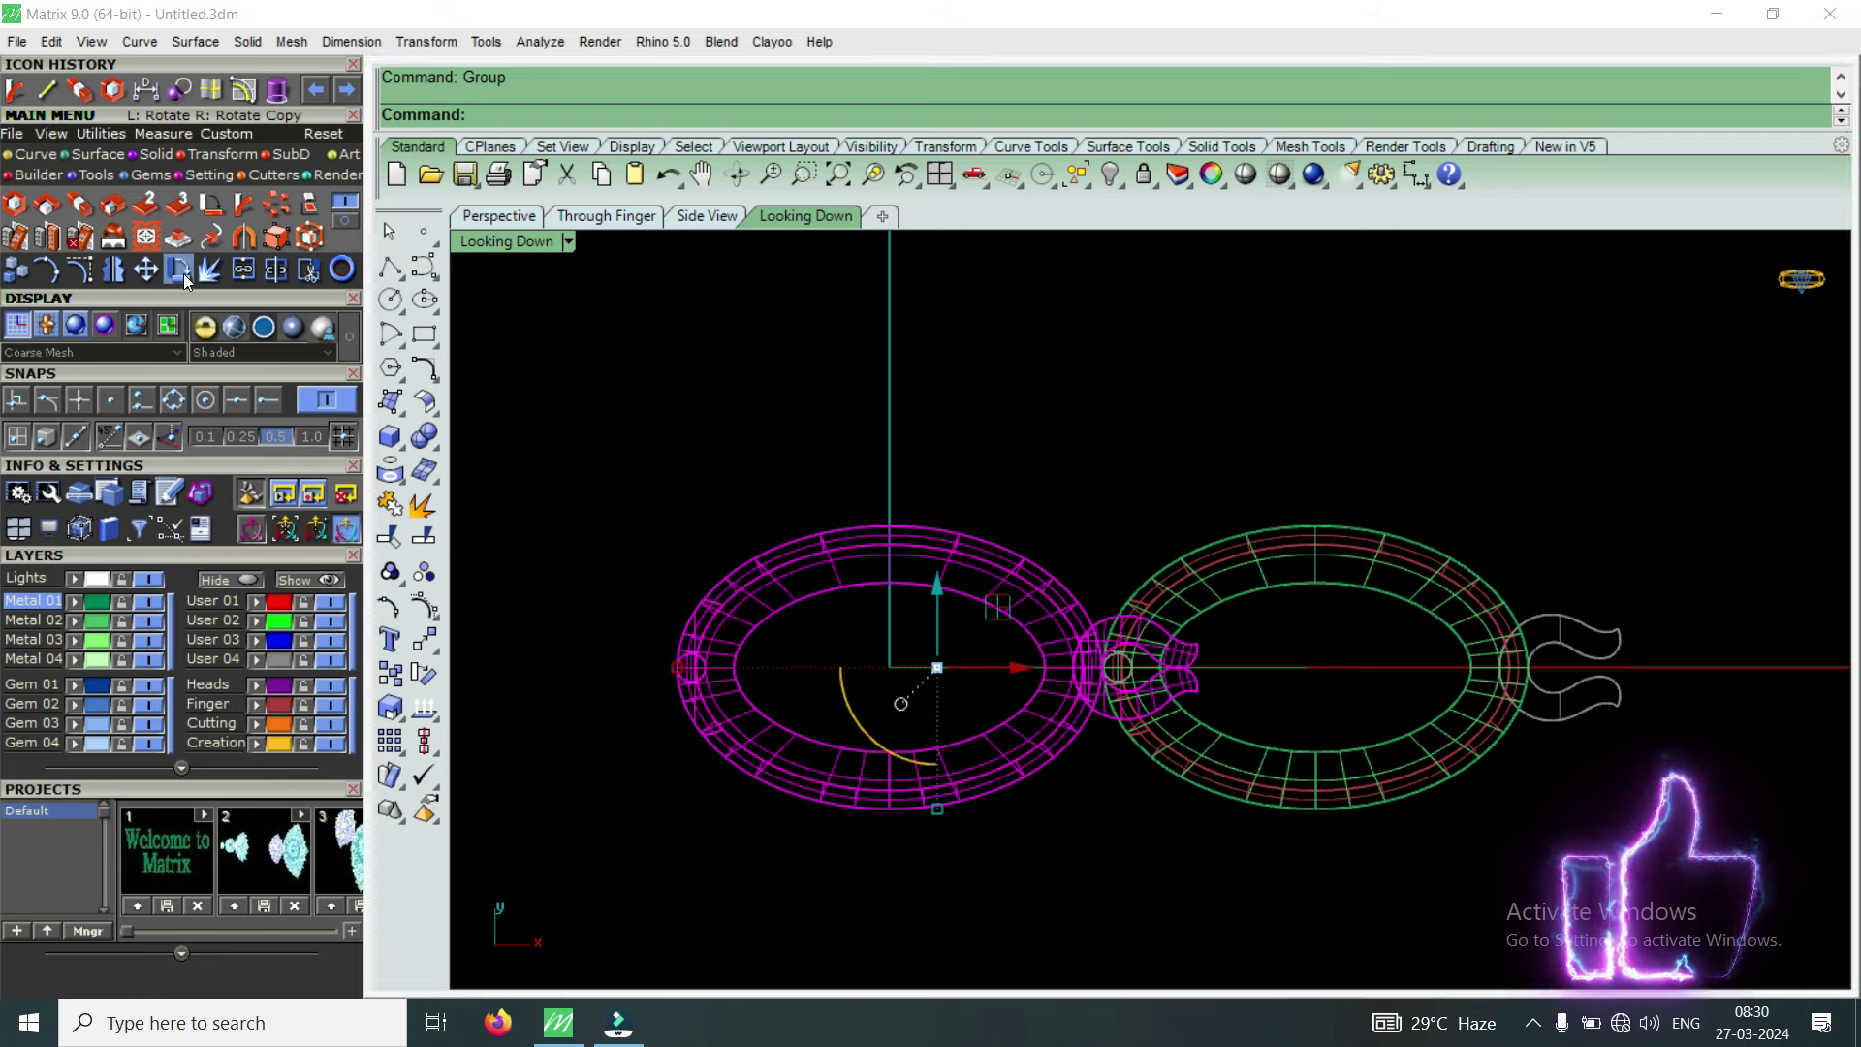
Rotate the grouped left ring about the small circle's centre, using Cen snap and two reference points
click(206, 400)
scroll(1135, 665, up, 2)
scroll(1177, 731, up, 2)
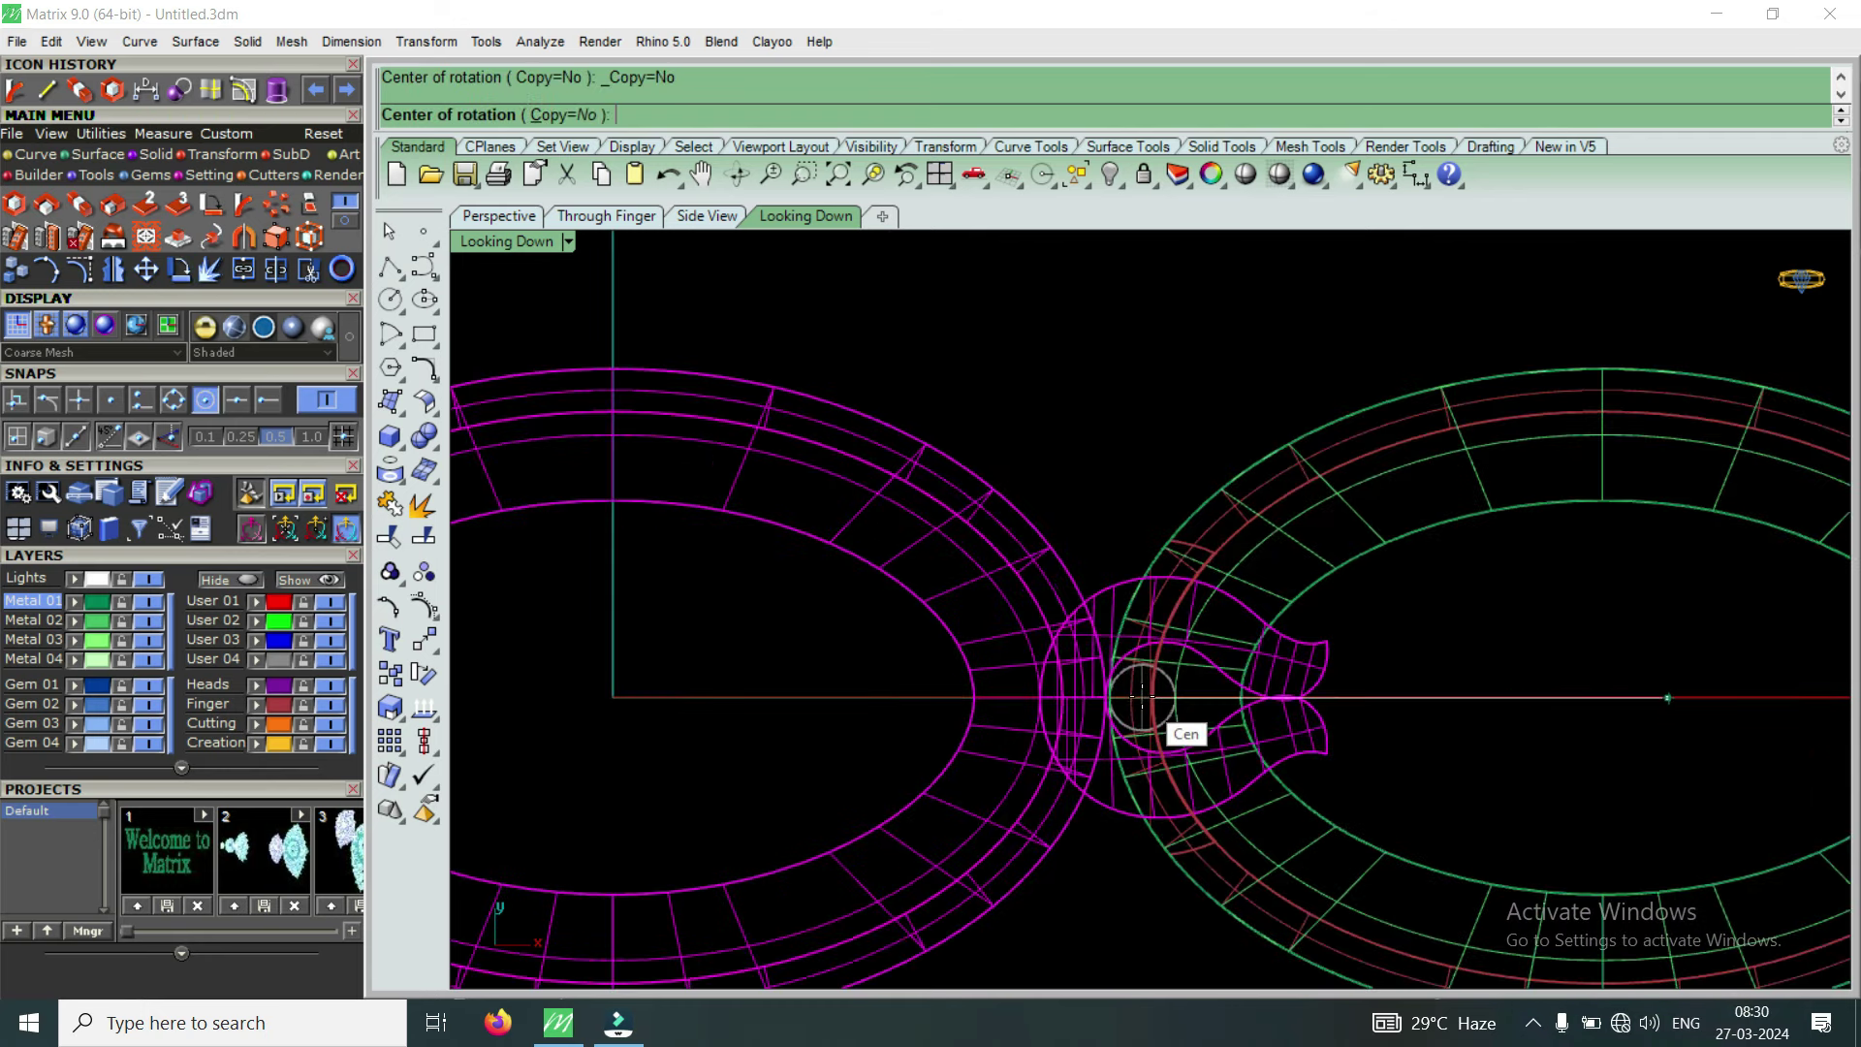
click(1099, 728)
scroll(1129, 708, down, 2)
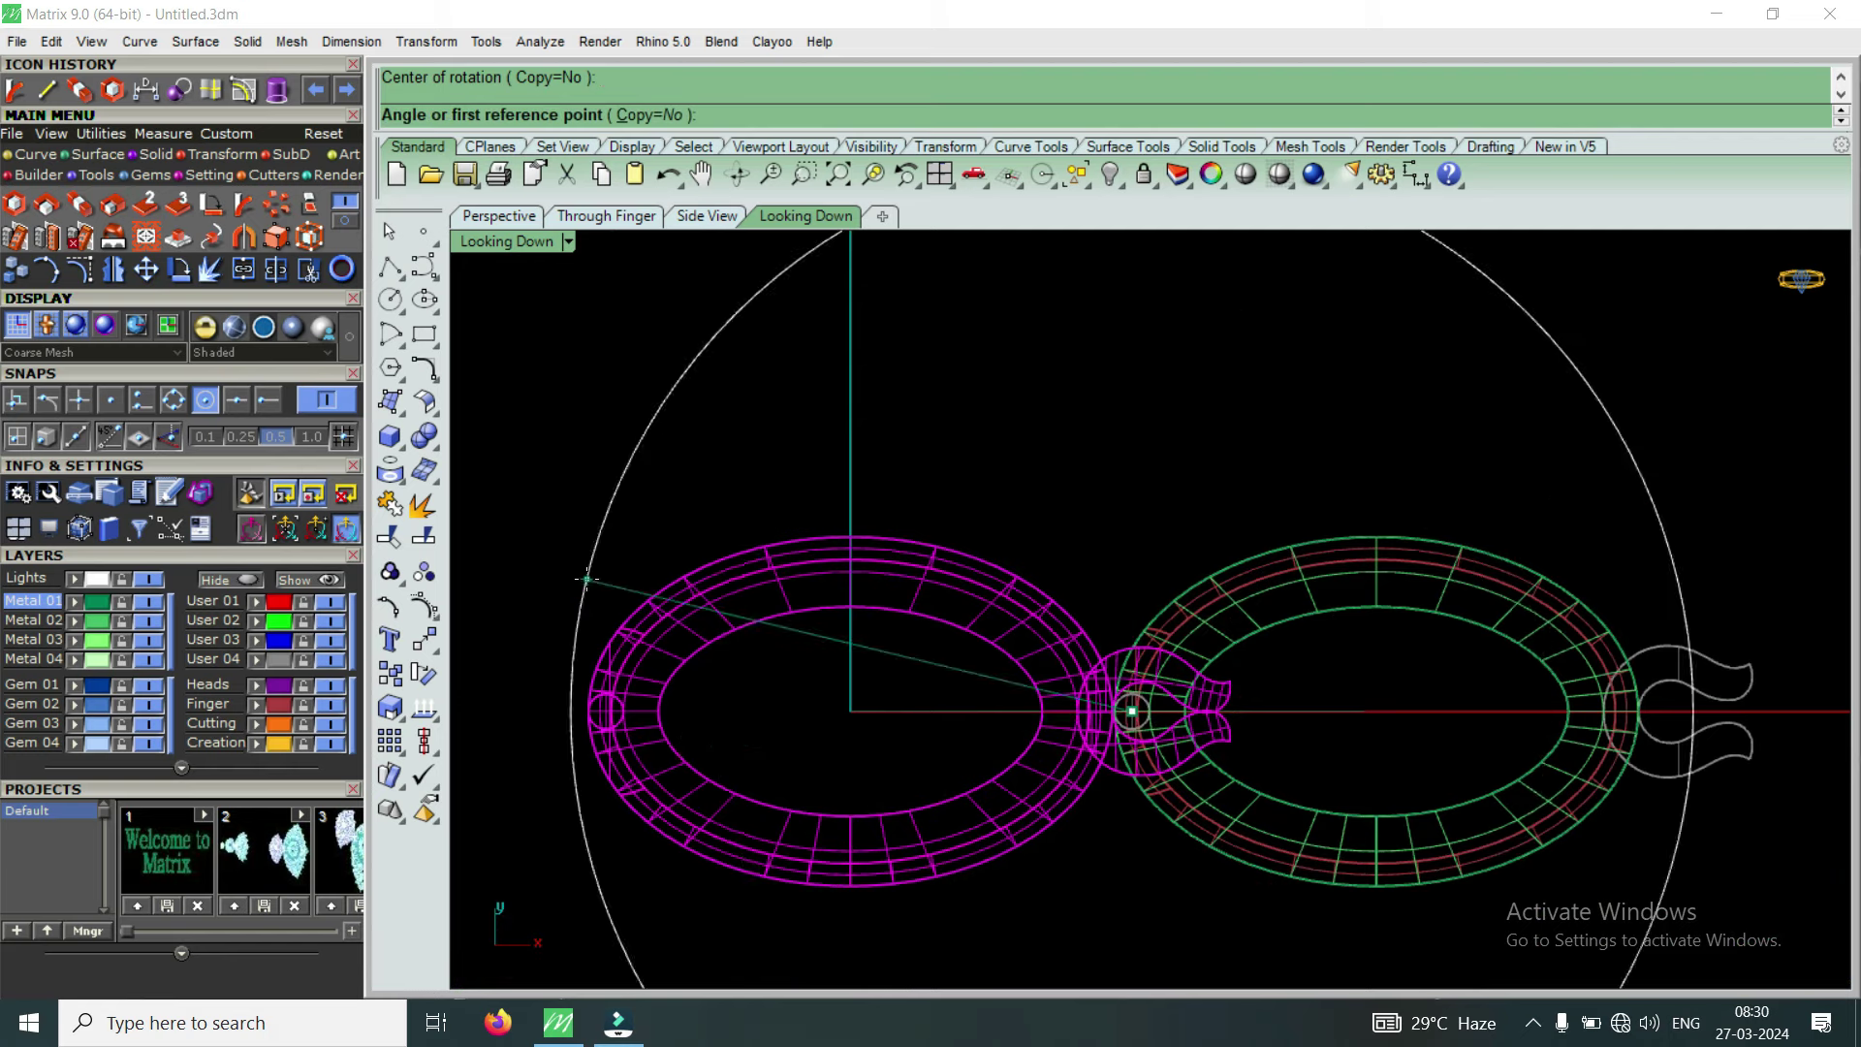
scroll(1130, 709, up, 1)
click(586, 578)
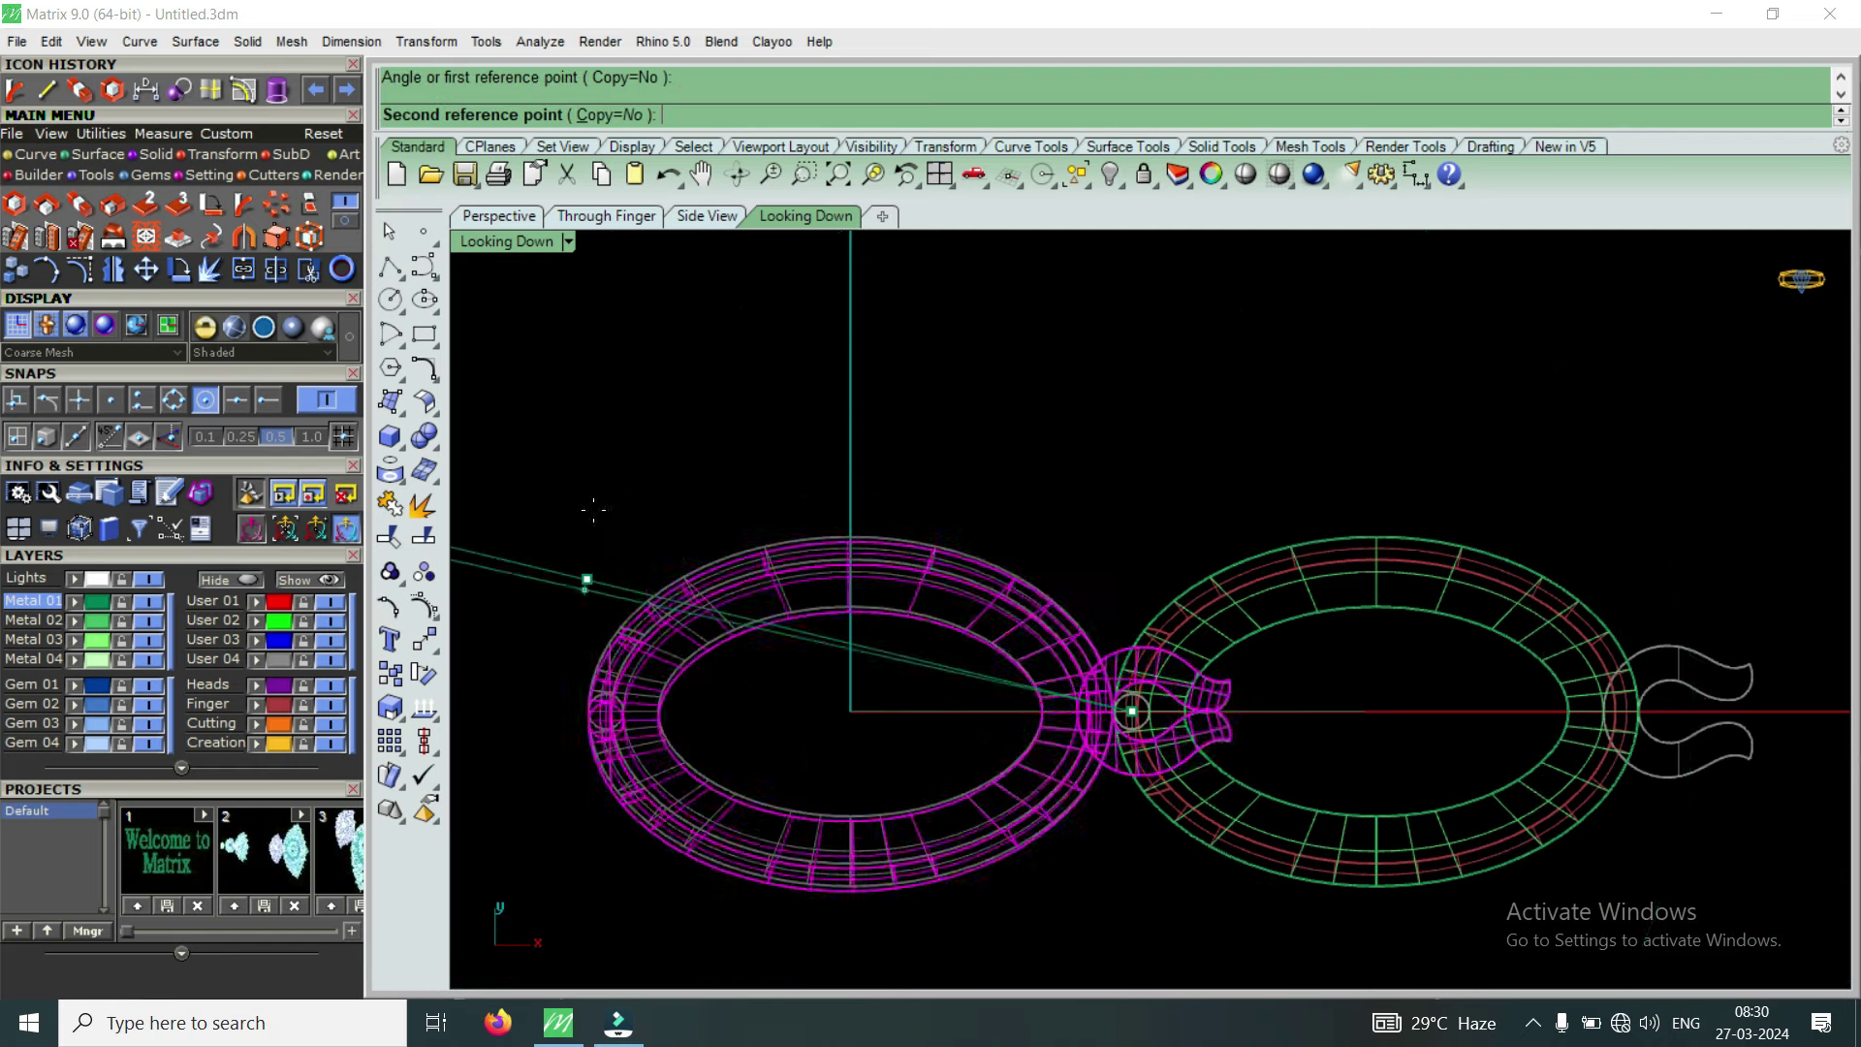
click(633, 581)
scroll(902, 779, up, 1)
scroll(968, 703, up, 2)
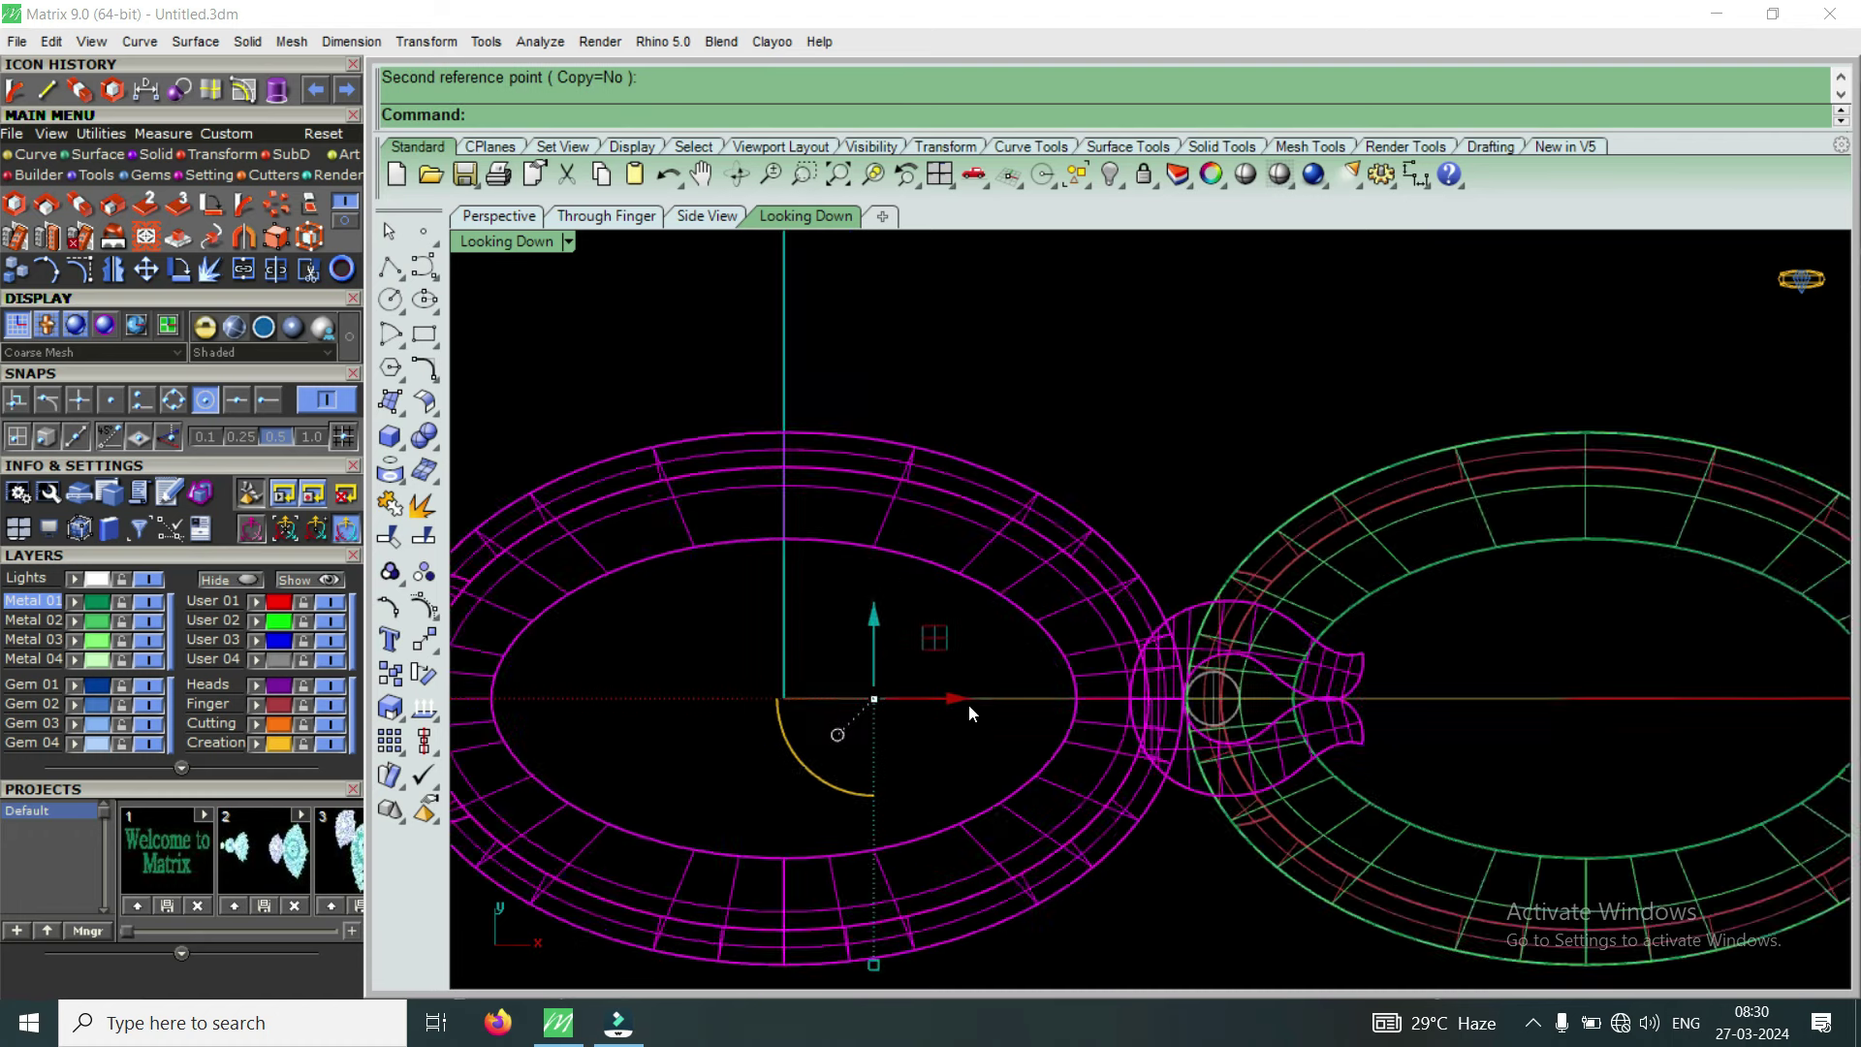
scroll(926, 692, up, 2)
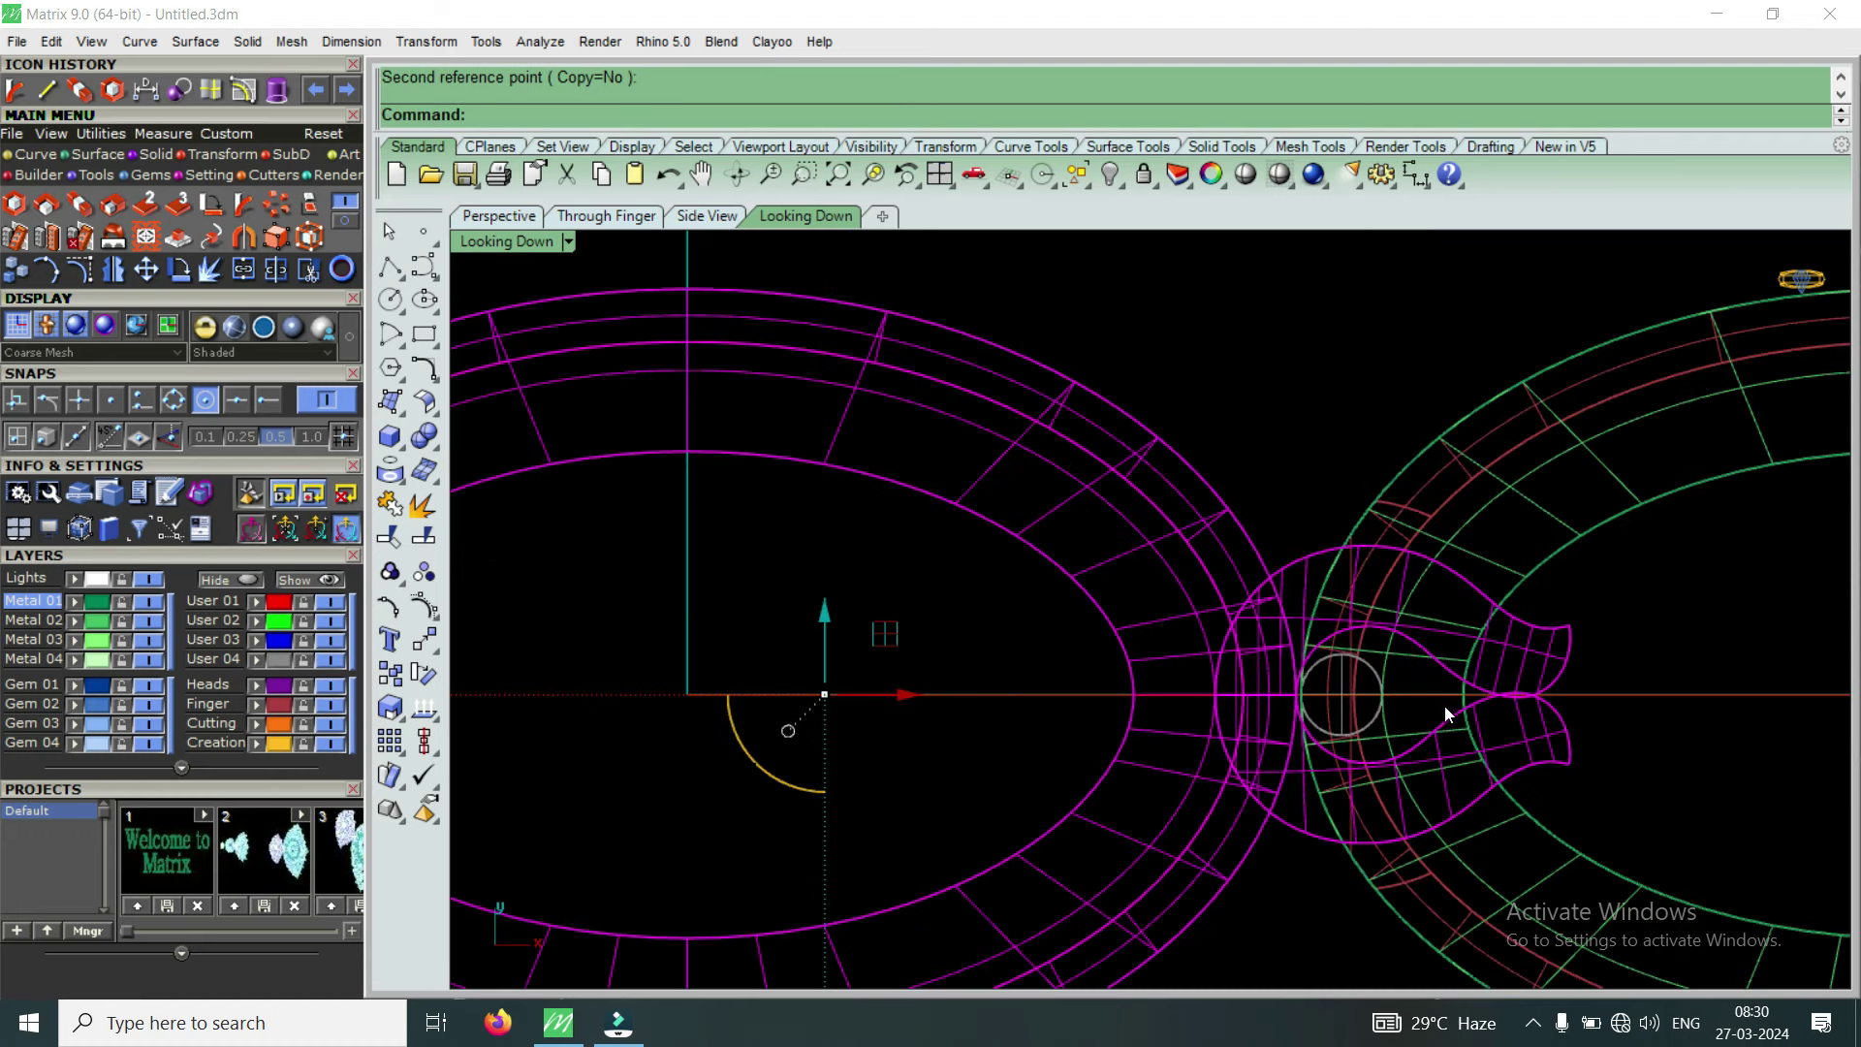
drag(902, 694, 836, 720)
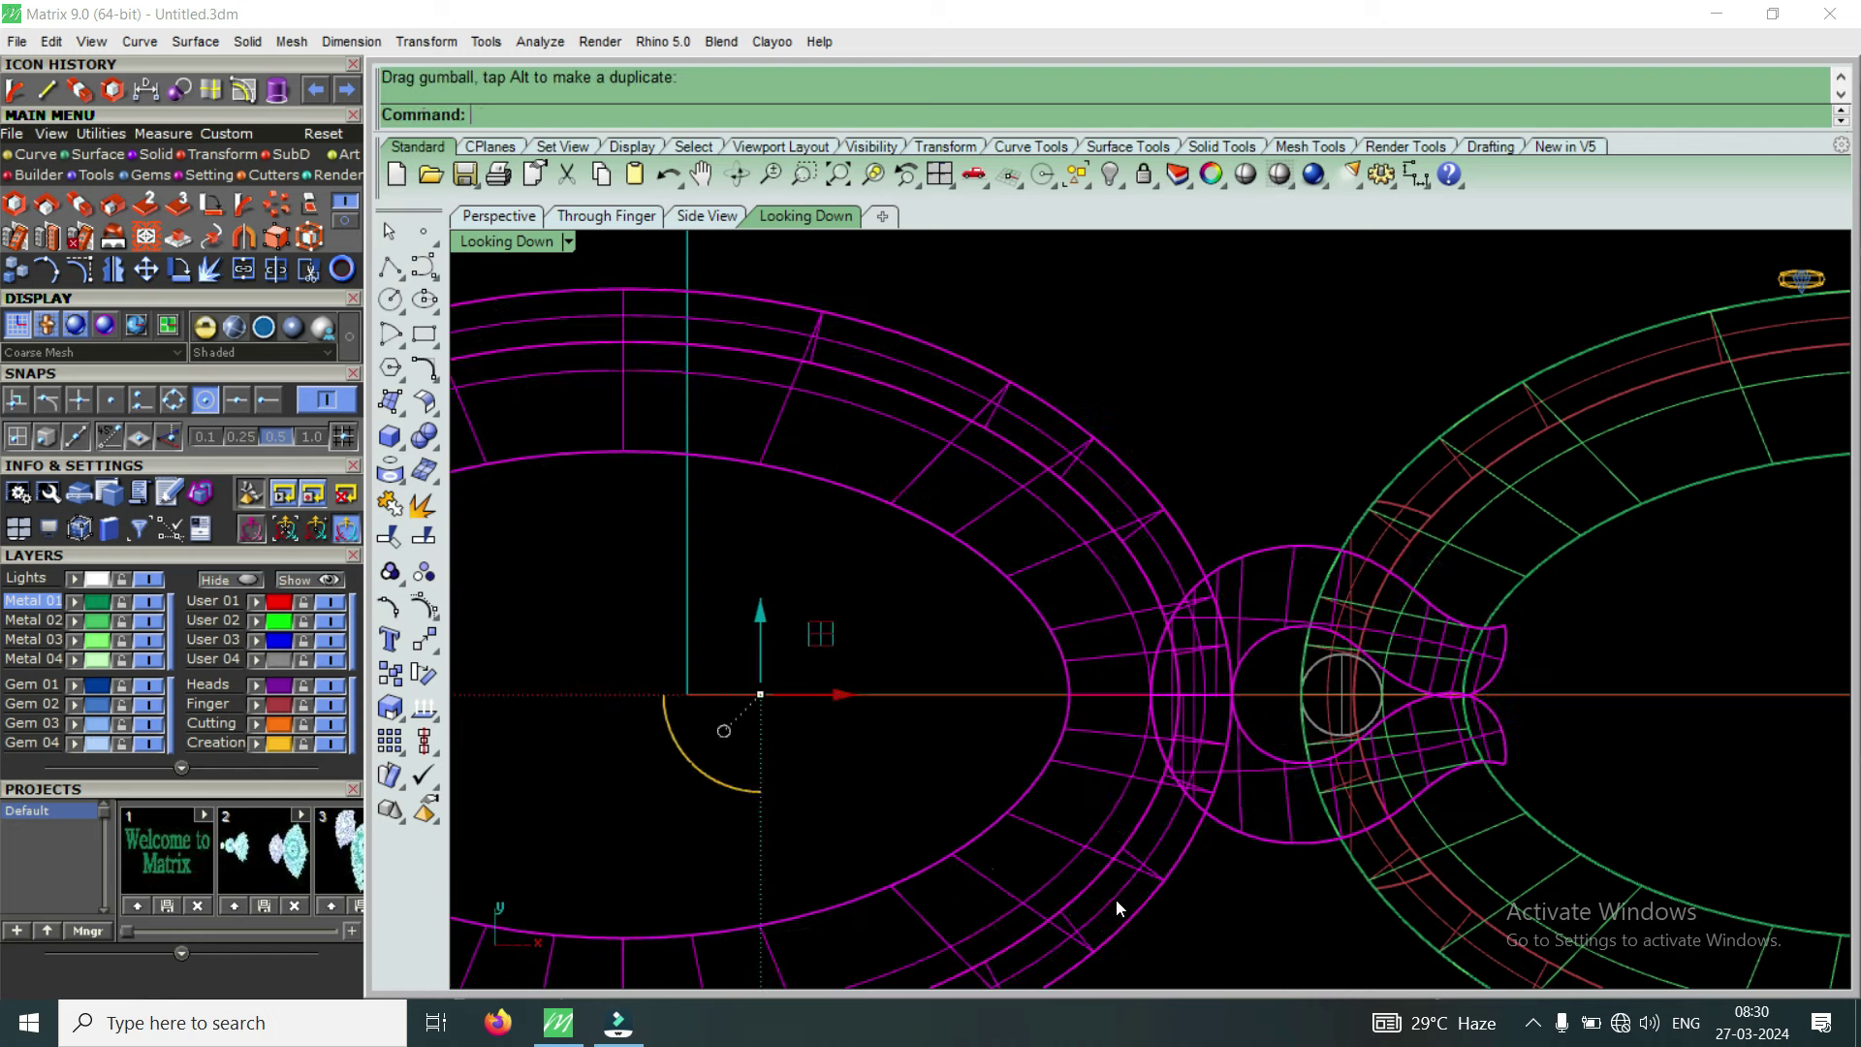
scroll(1232, 742, down, 3)
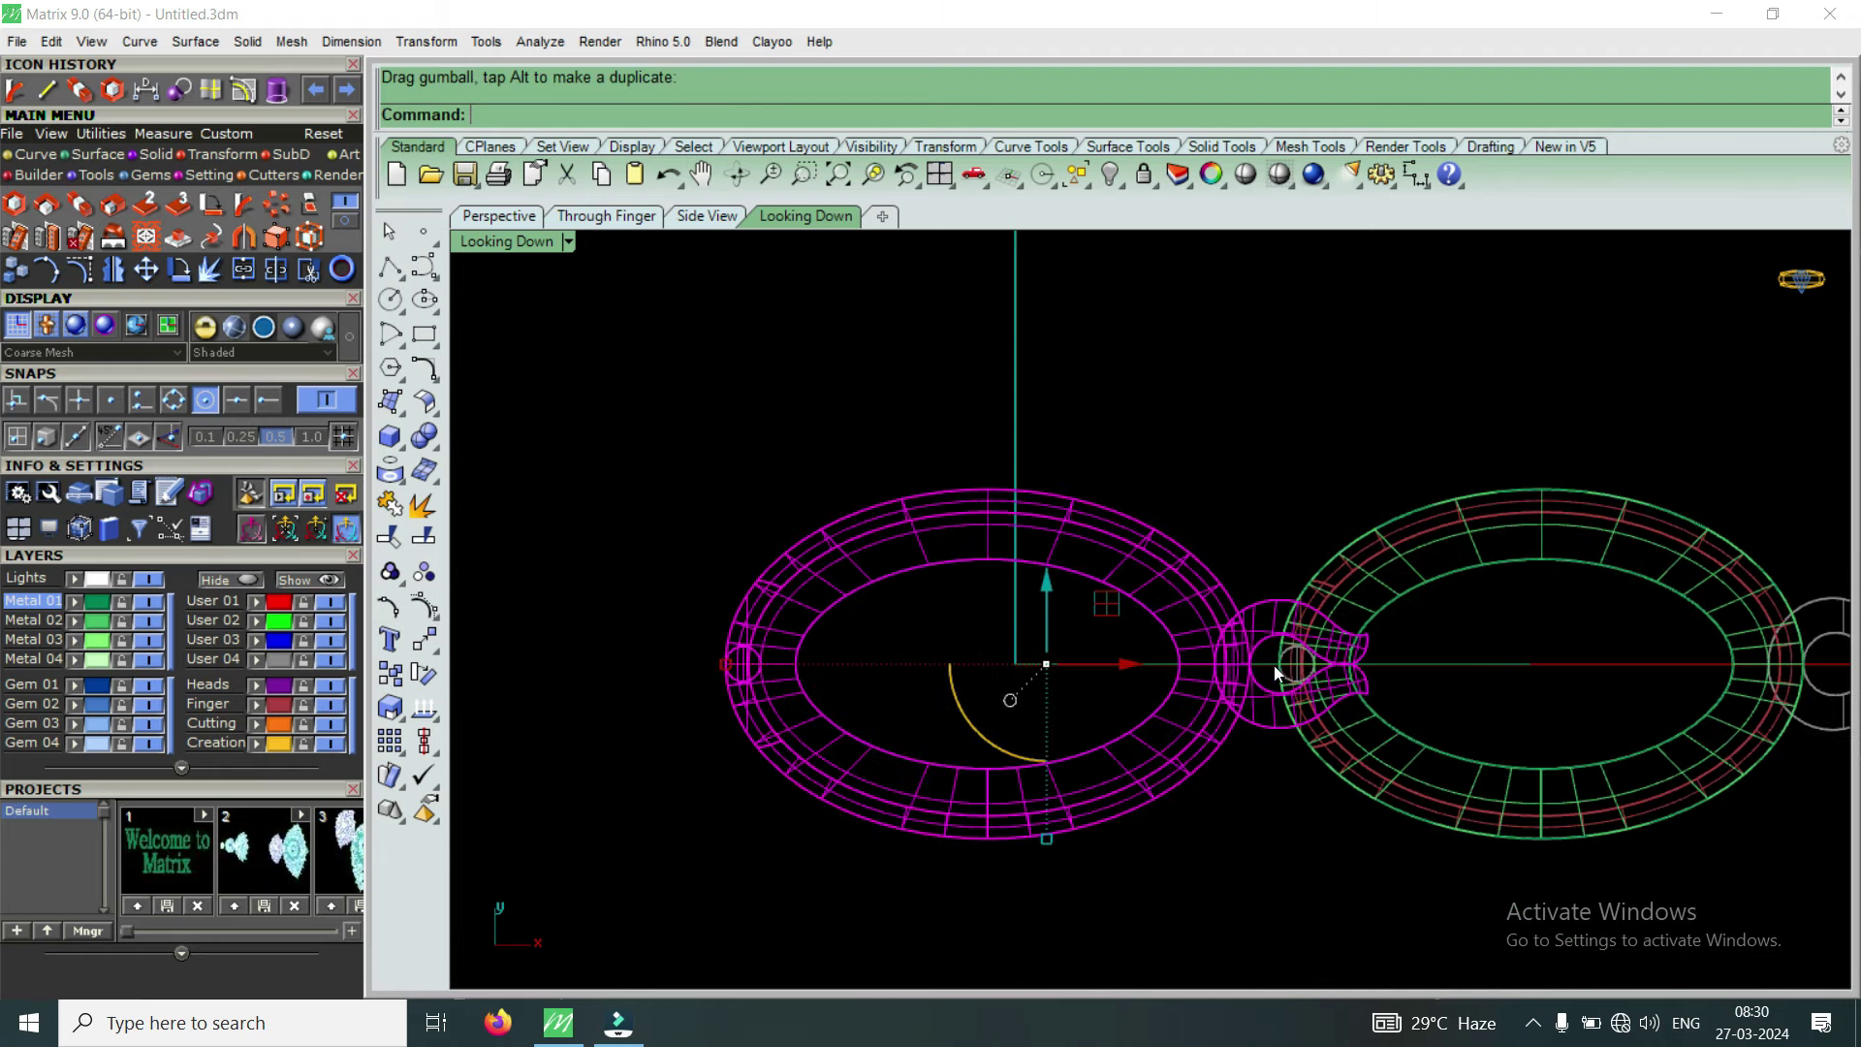
scroll(1277, 679, up, 3)
scroll(1284, 706, up, 3)
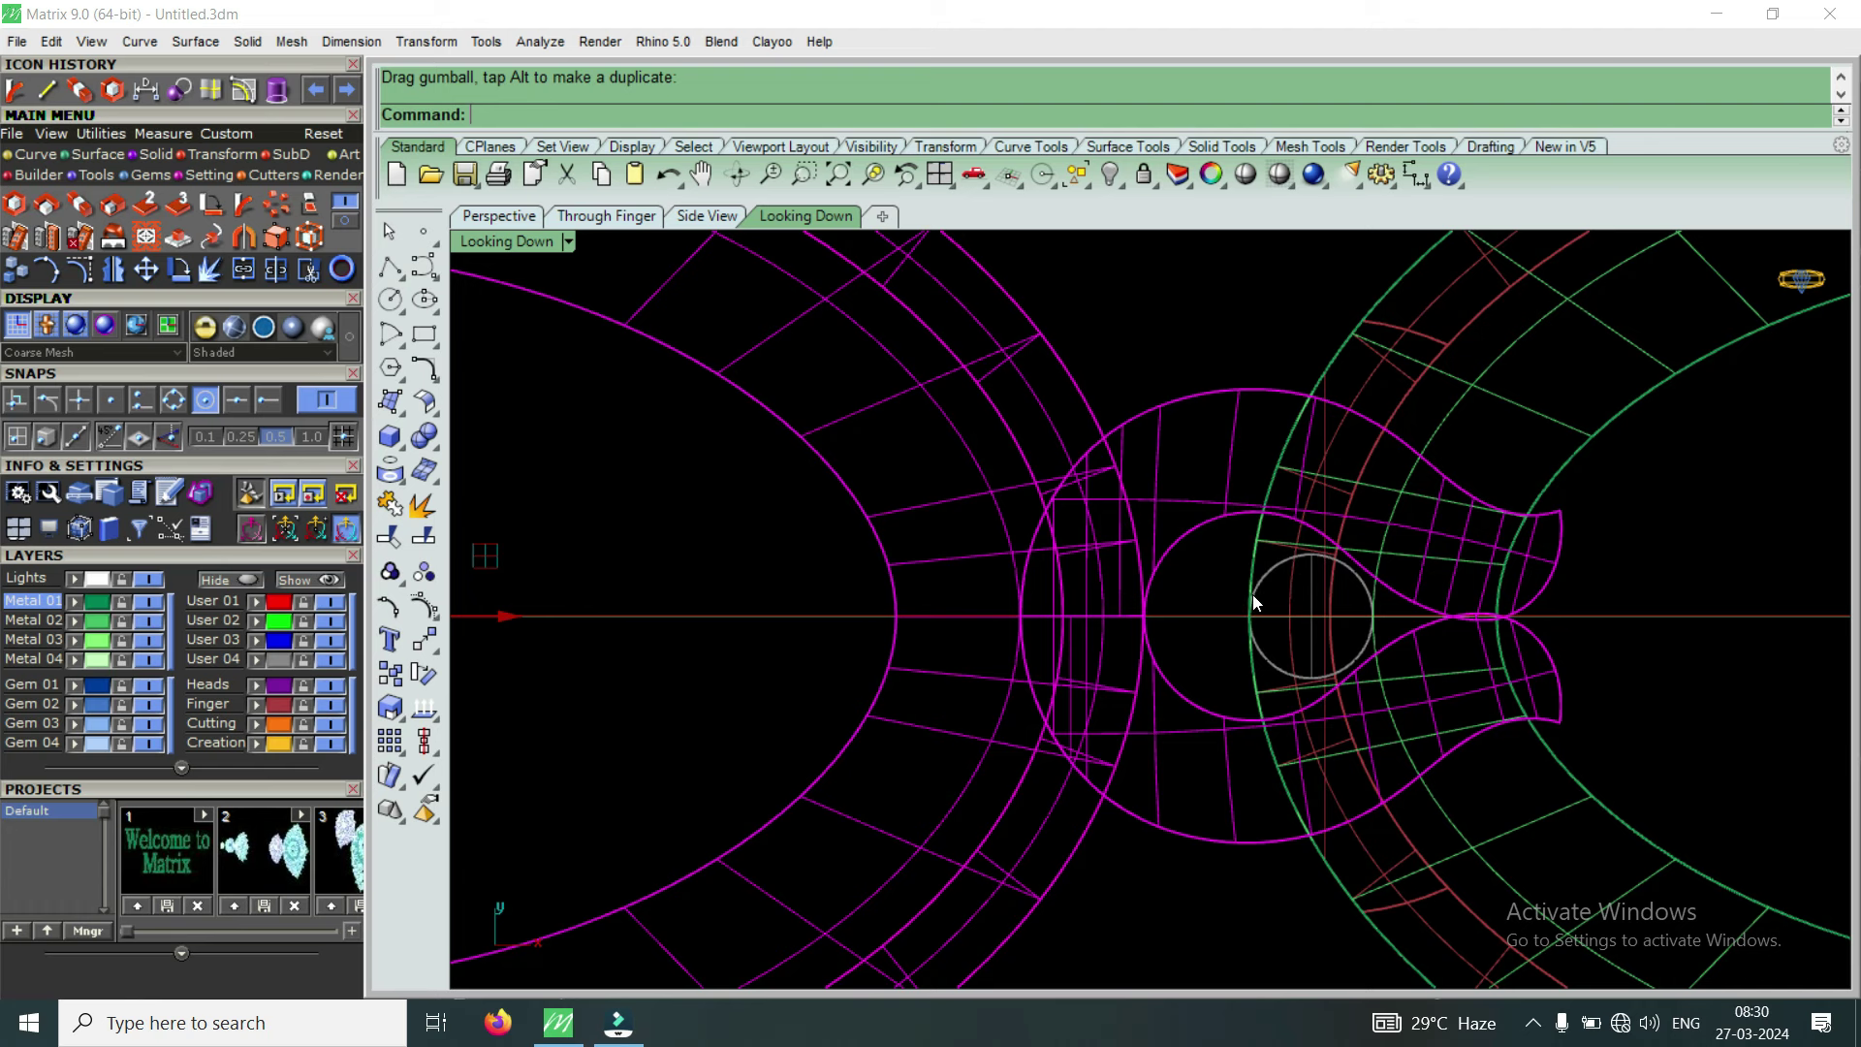
scroll(1254, 600, down, 2)
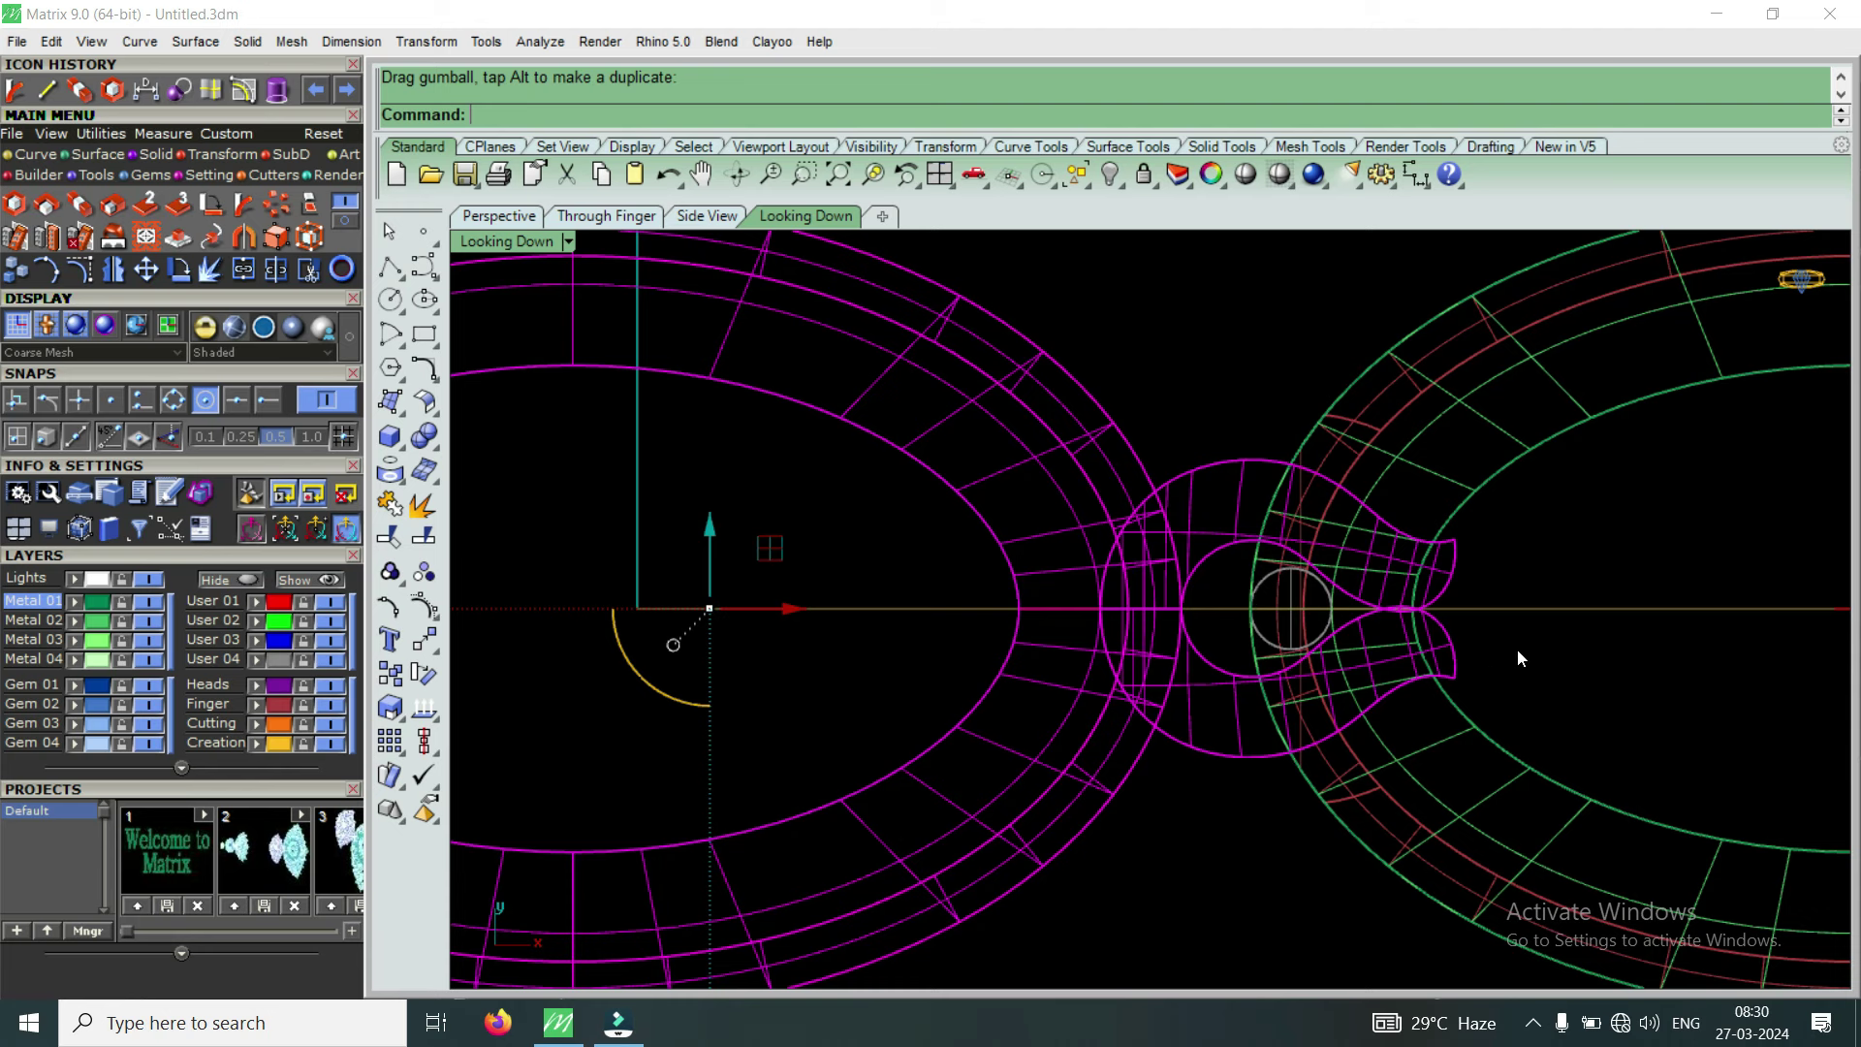
scroll(1516, 650, down, 2)
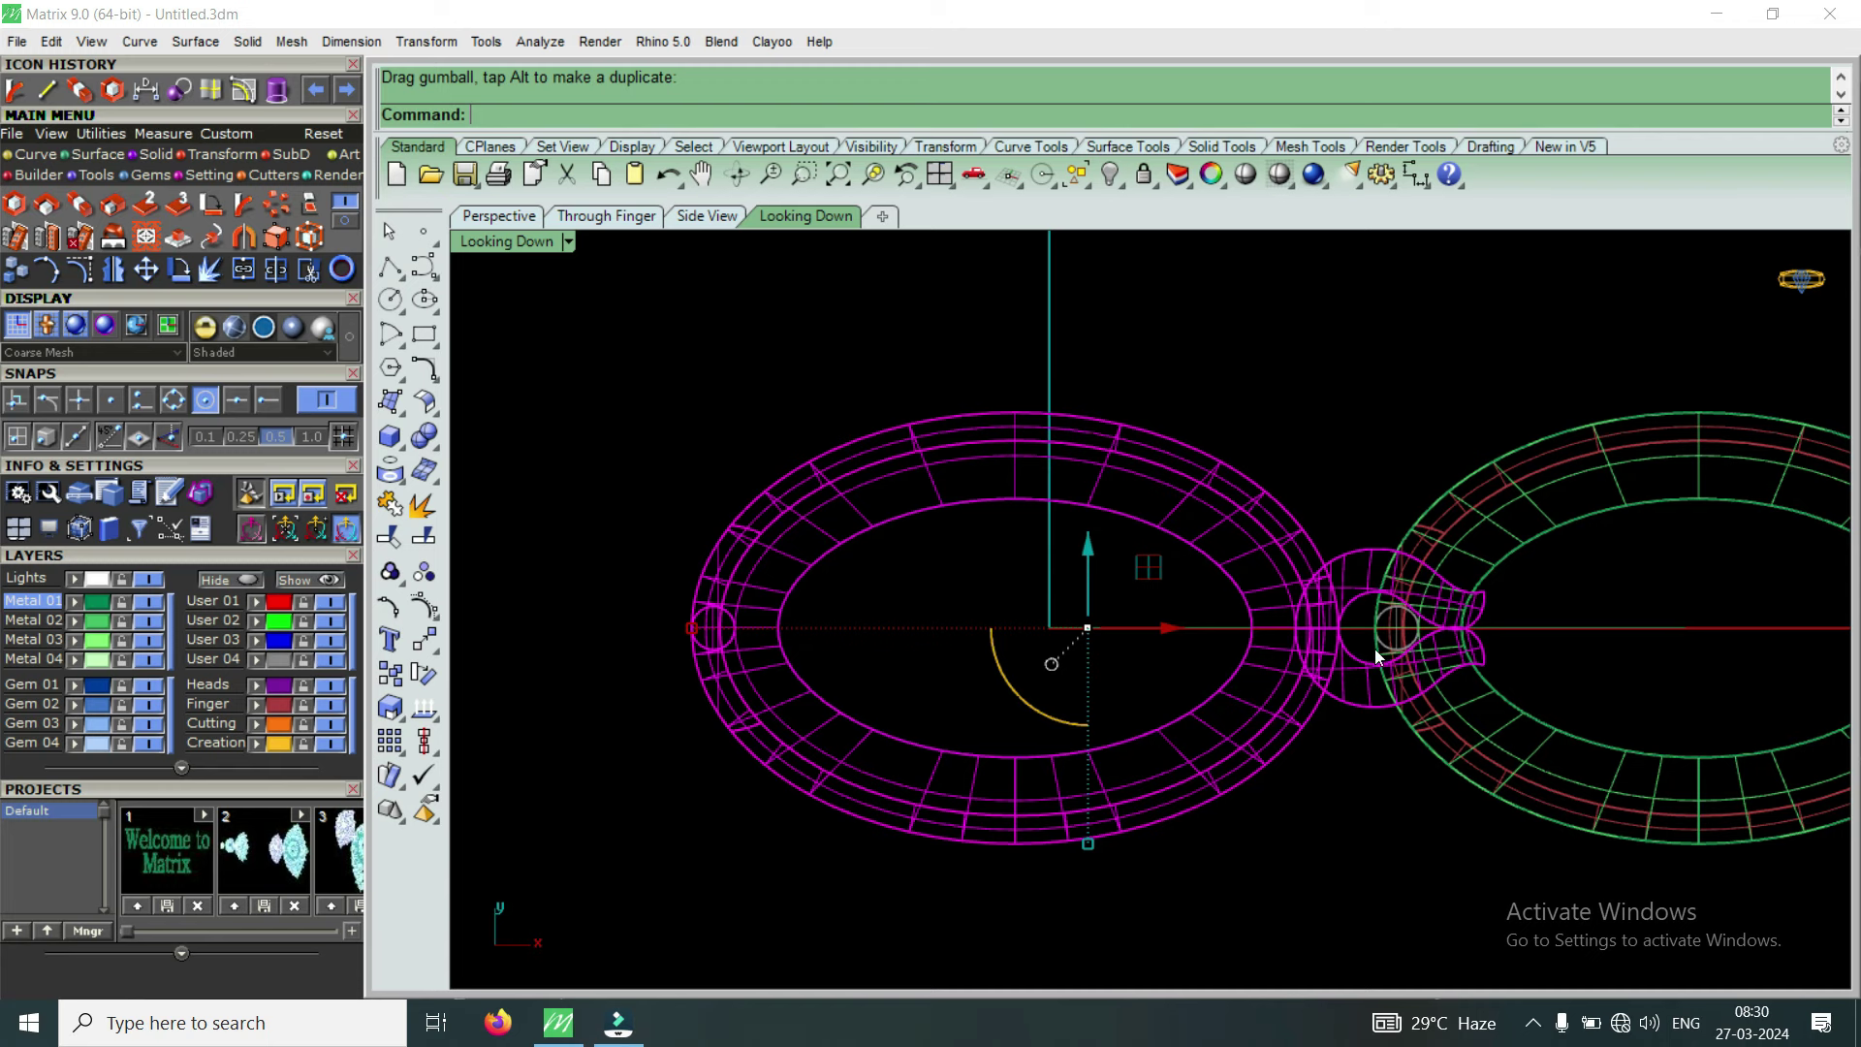
scroll(1377, 658, up, 3)
scroll(1420, 628, up, 2)
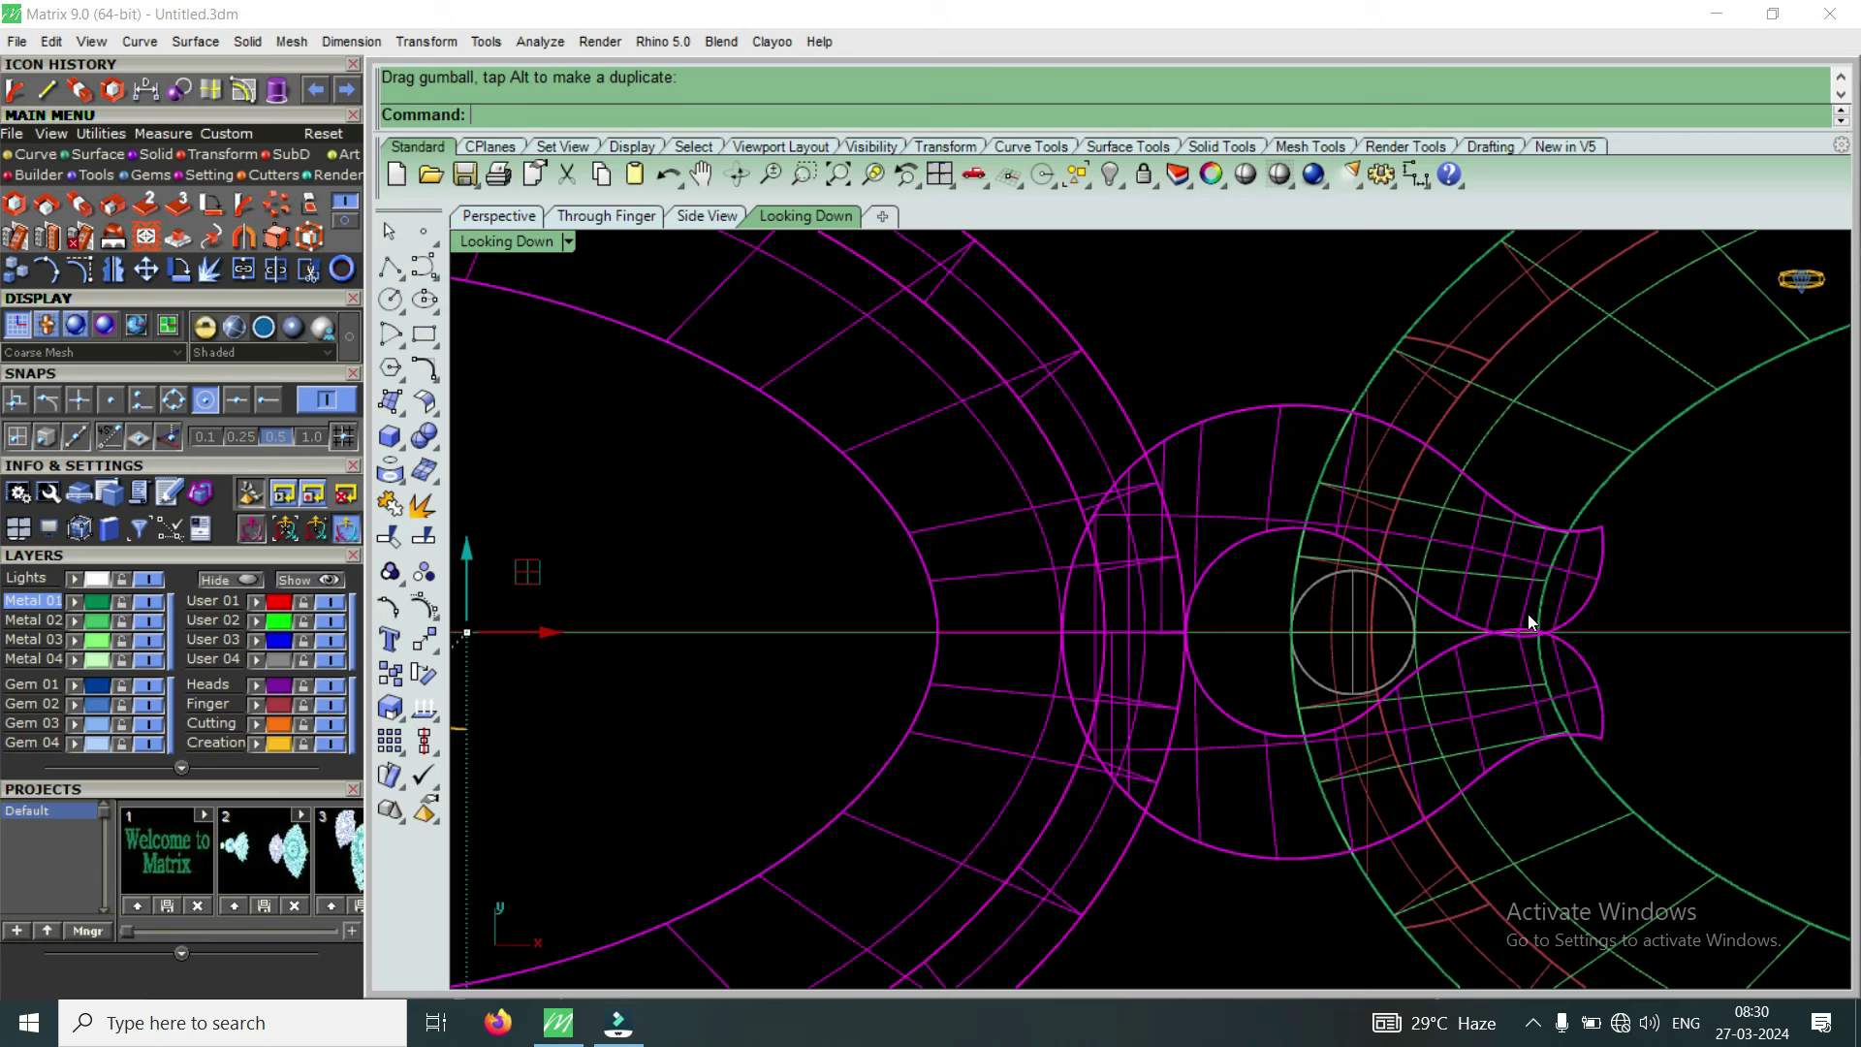
scroll(1506, 614, down, 3)
scroll(1504, 616, down, 2)
scroll(1385, 589, down, 5)
scroll(1648, 592, up, 4)
scroll(1662, 595, up, 3)
scroll(1603, 563, up, 3)
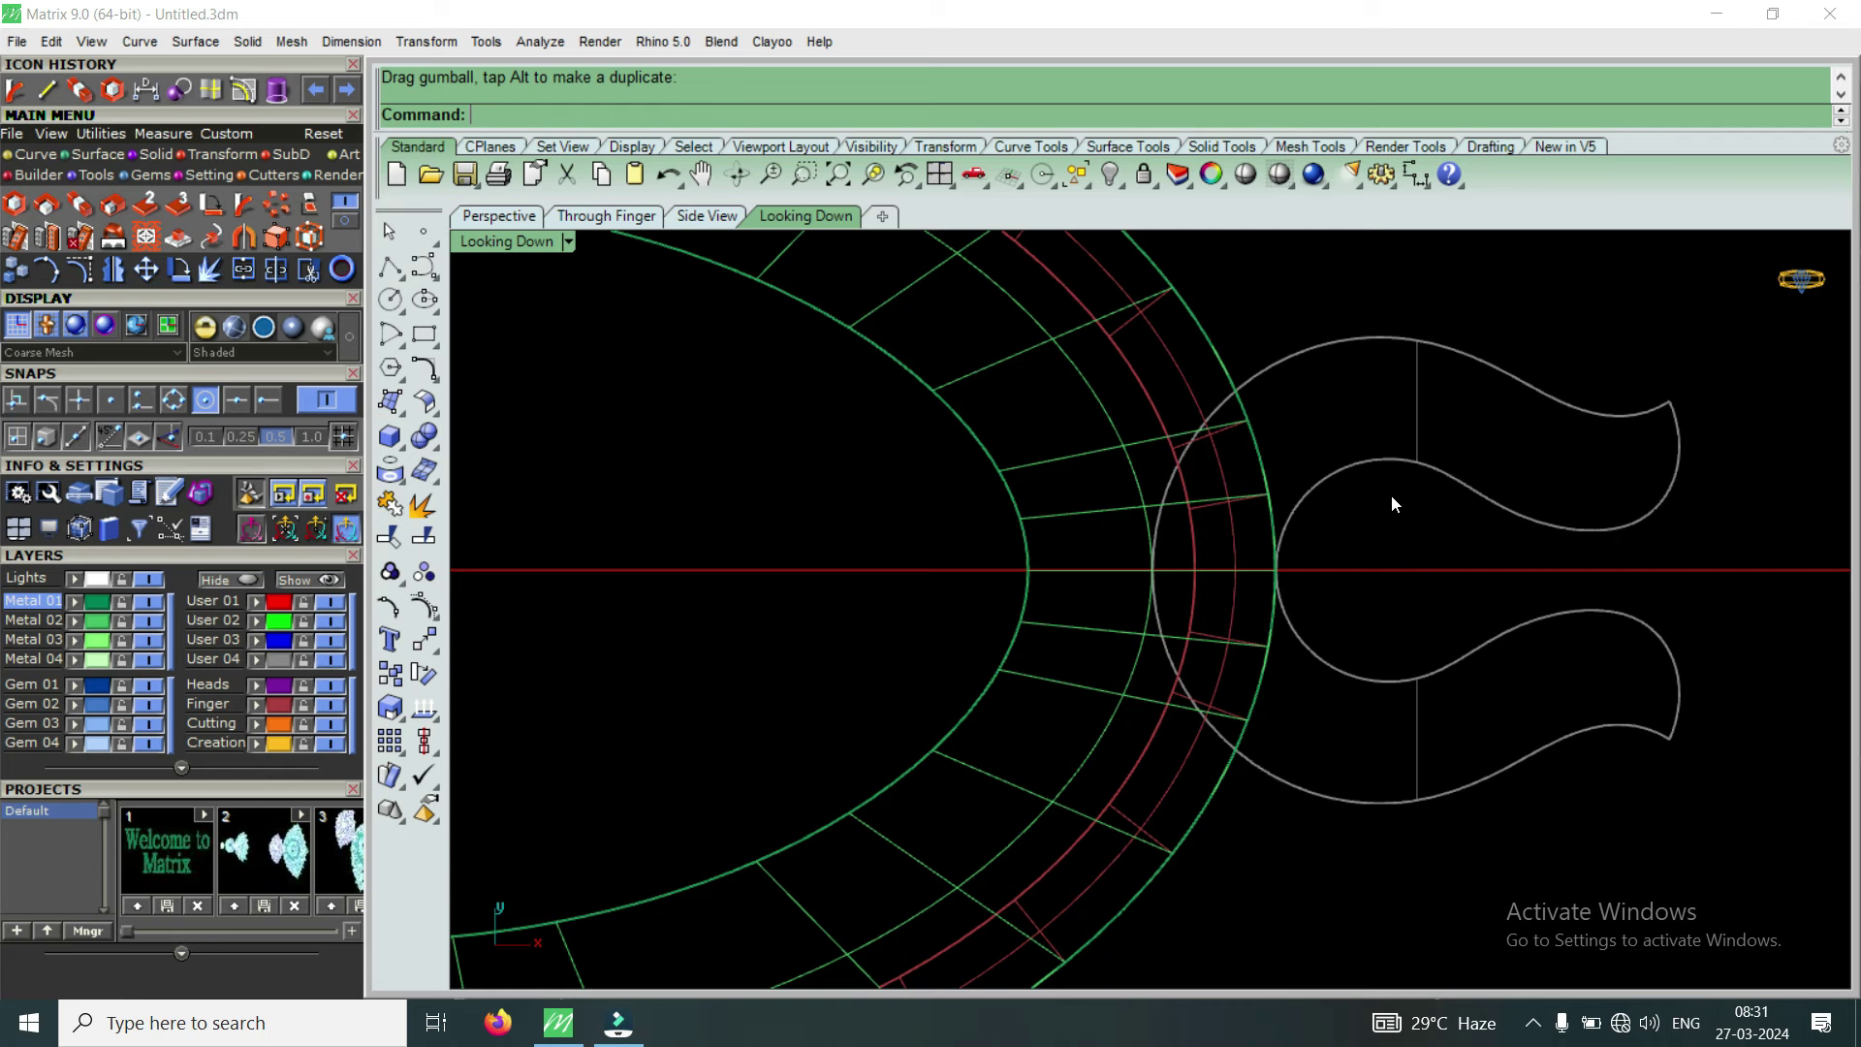
scroll(1438, 561, down, 5)
scroll(1176, 596, up, 3)
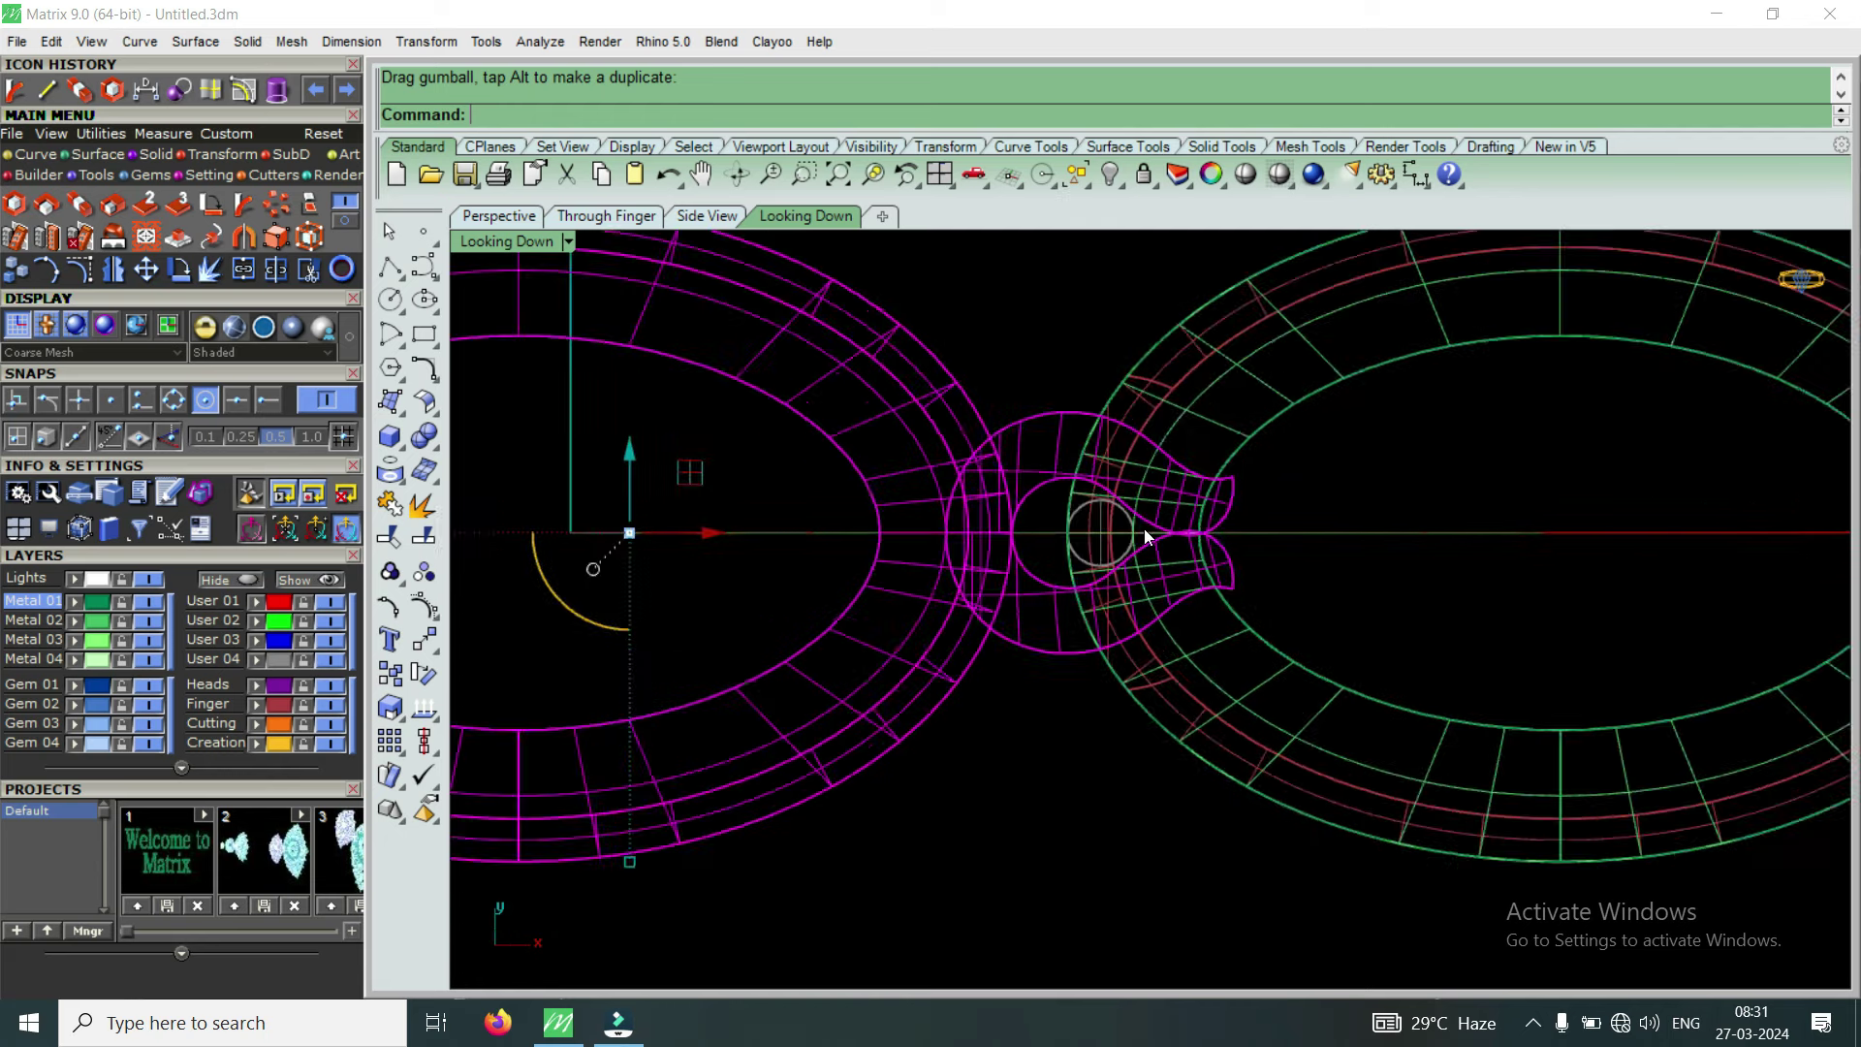
scroll(1100, 537, up, 3)
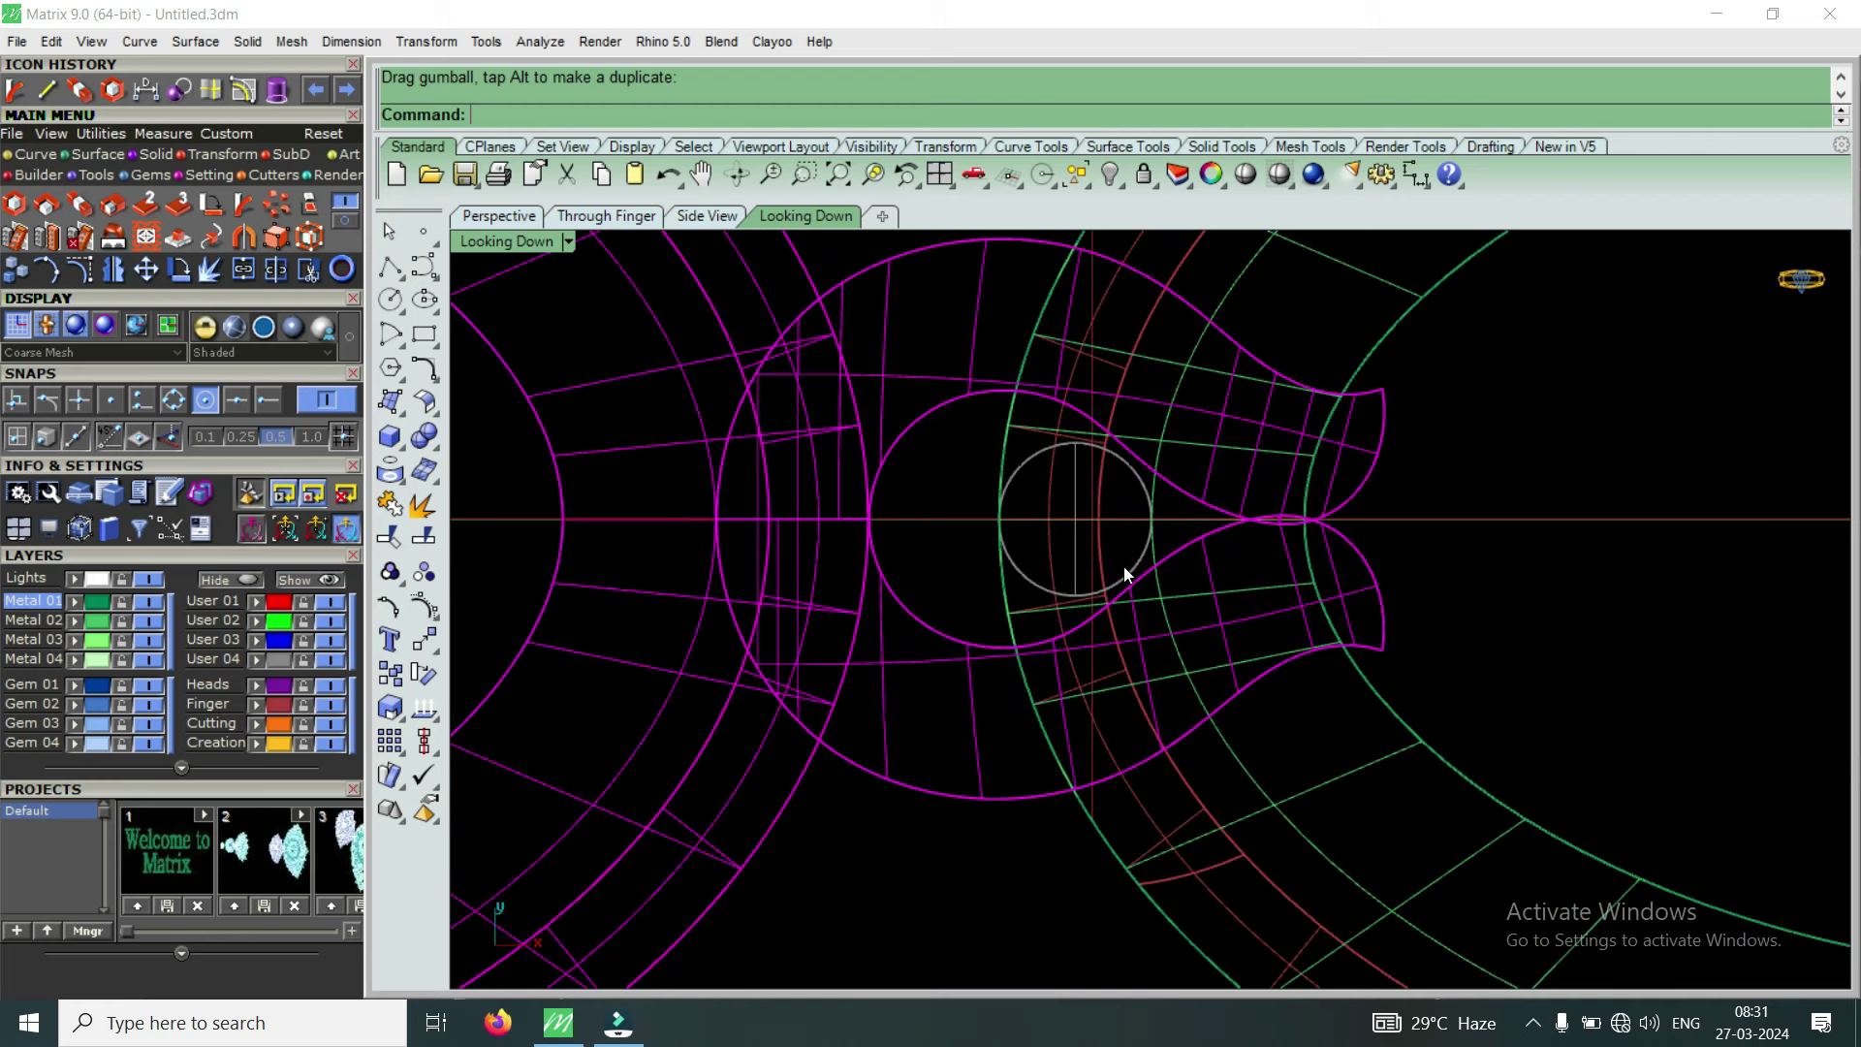
scroll(1129, 574, down, 3)
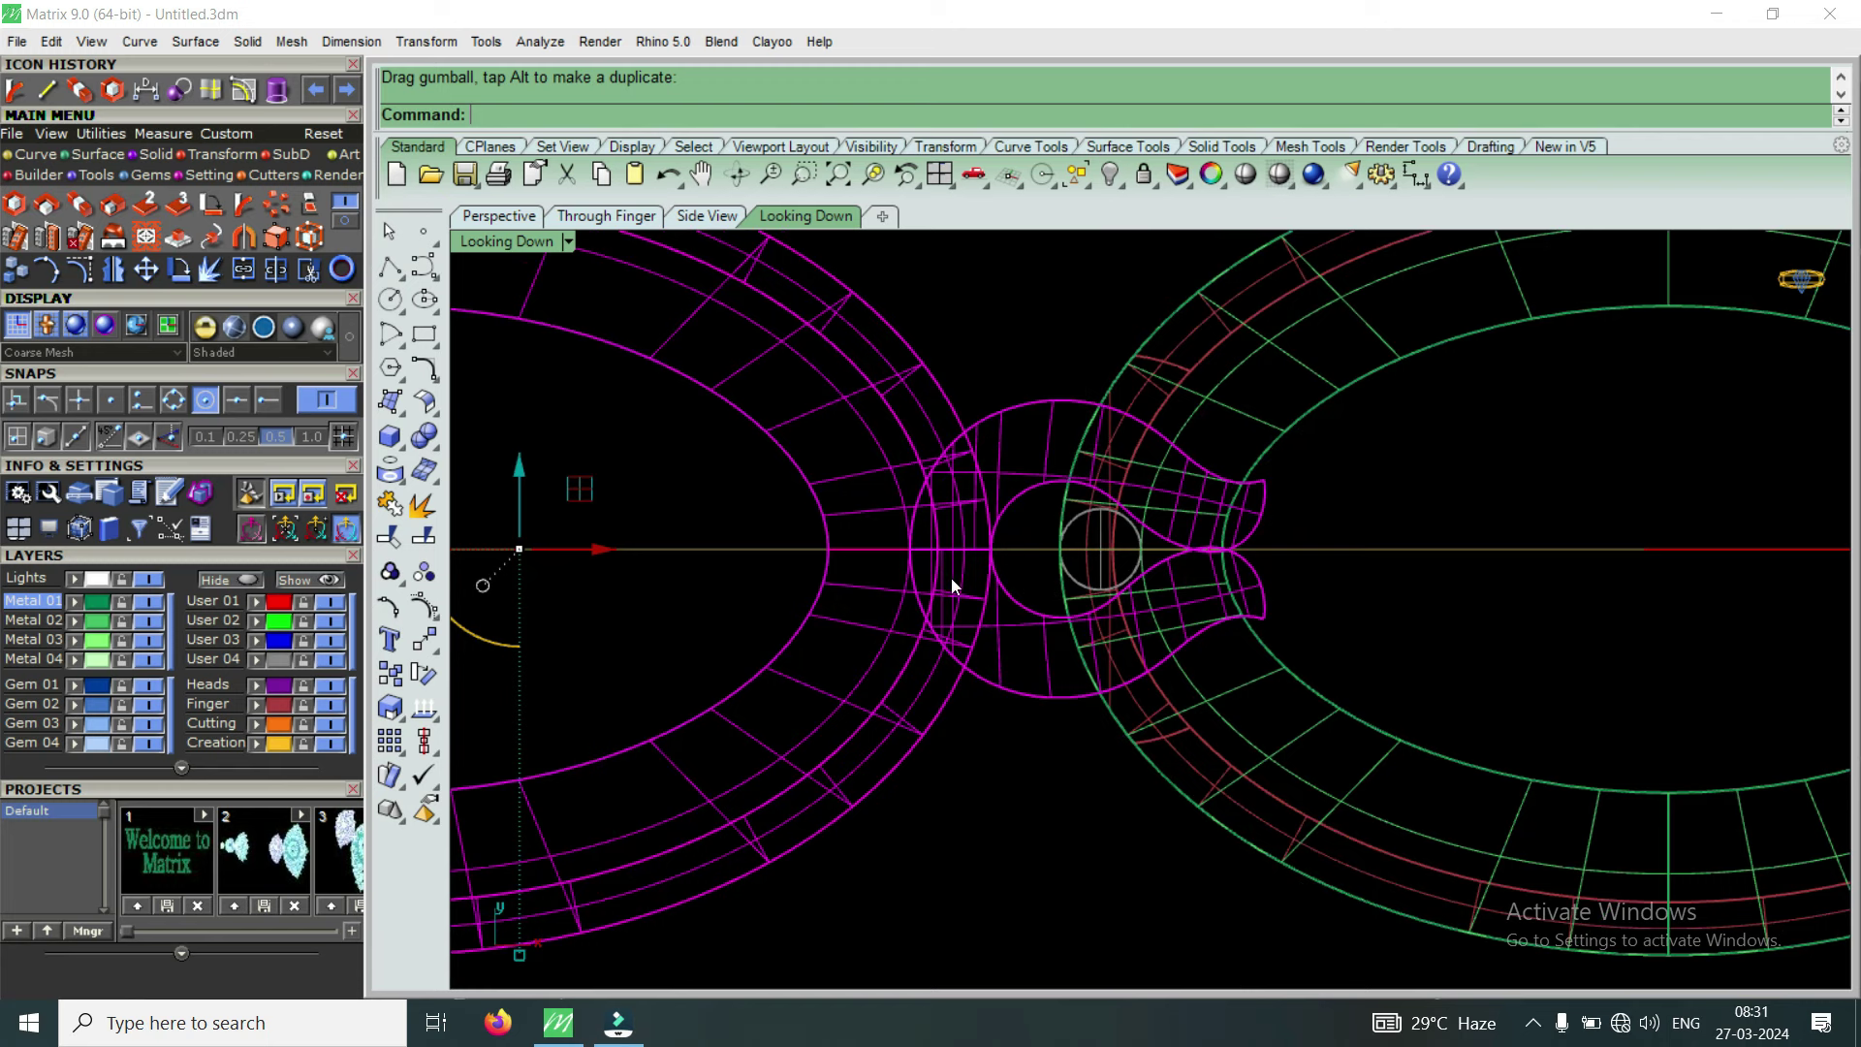
scroll(990, 567, up, 2)
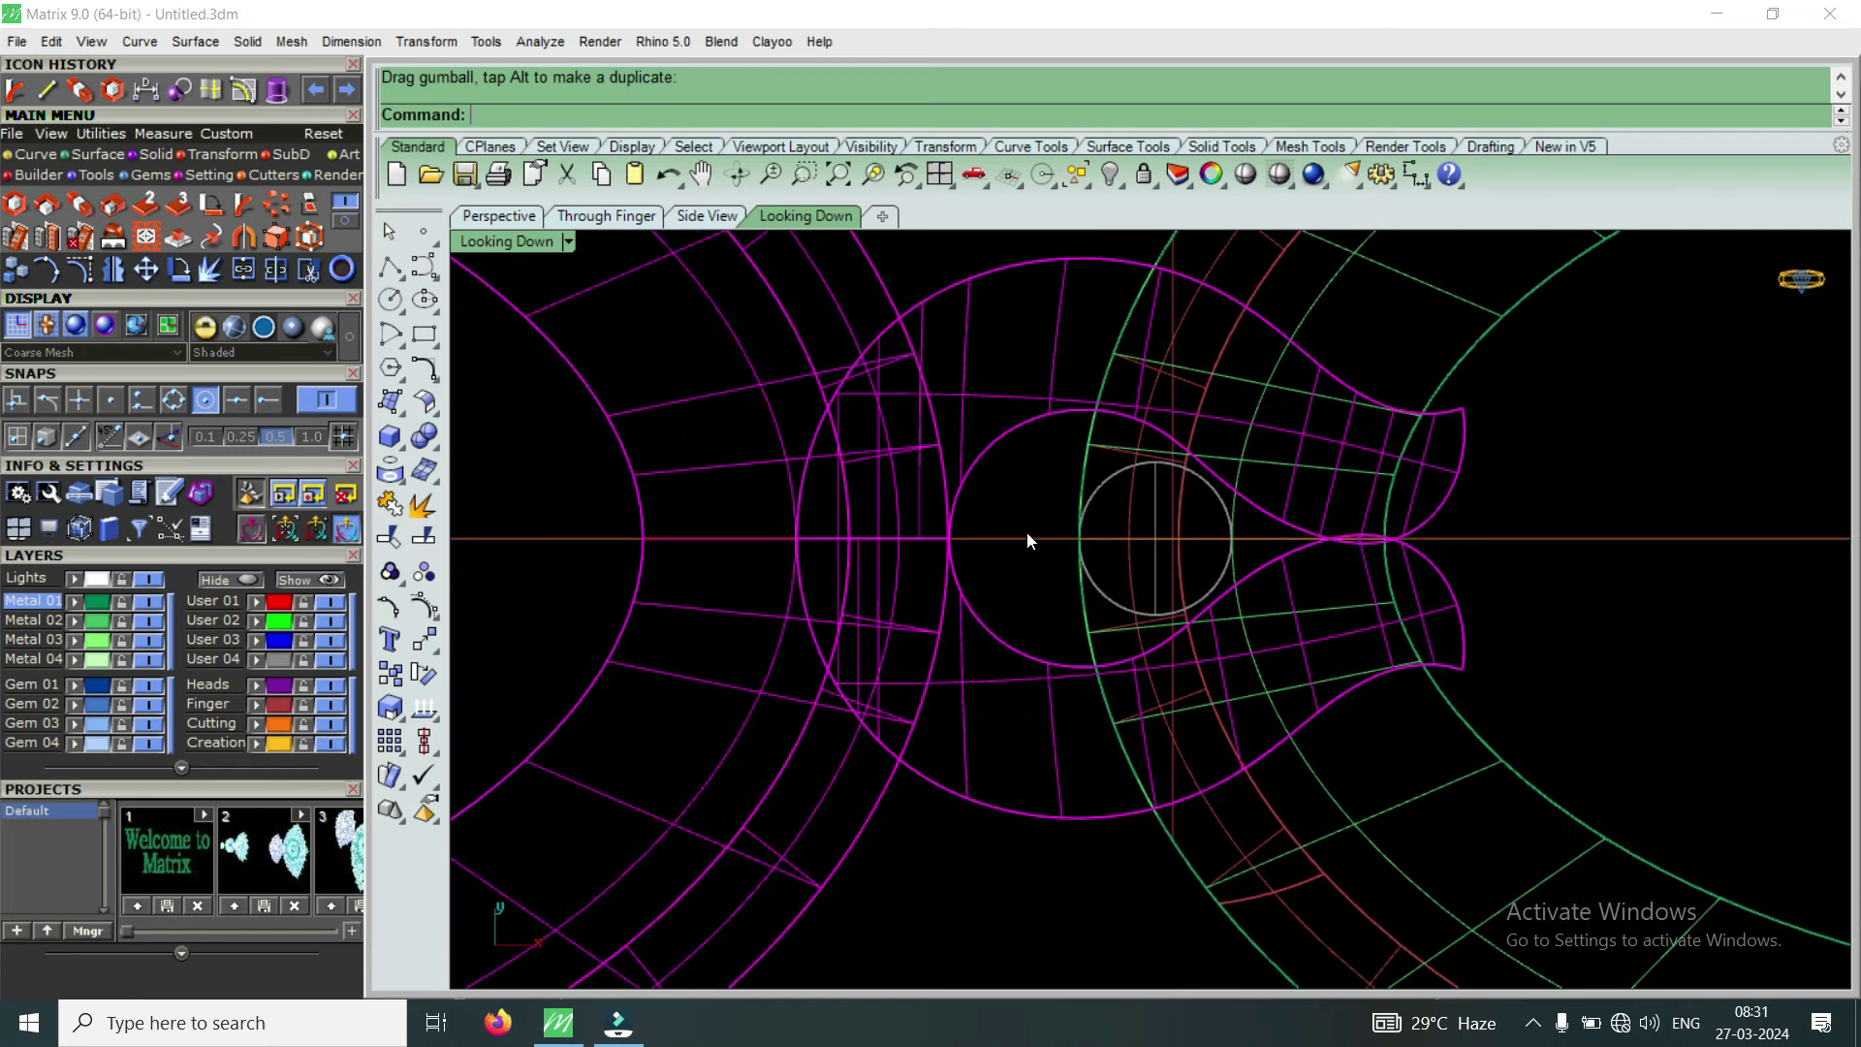
scroll(1001, 552, down, 3)
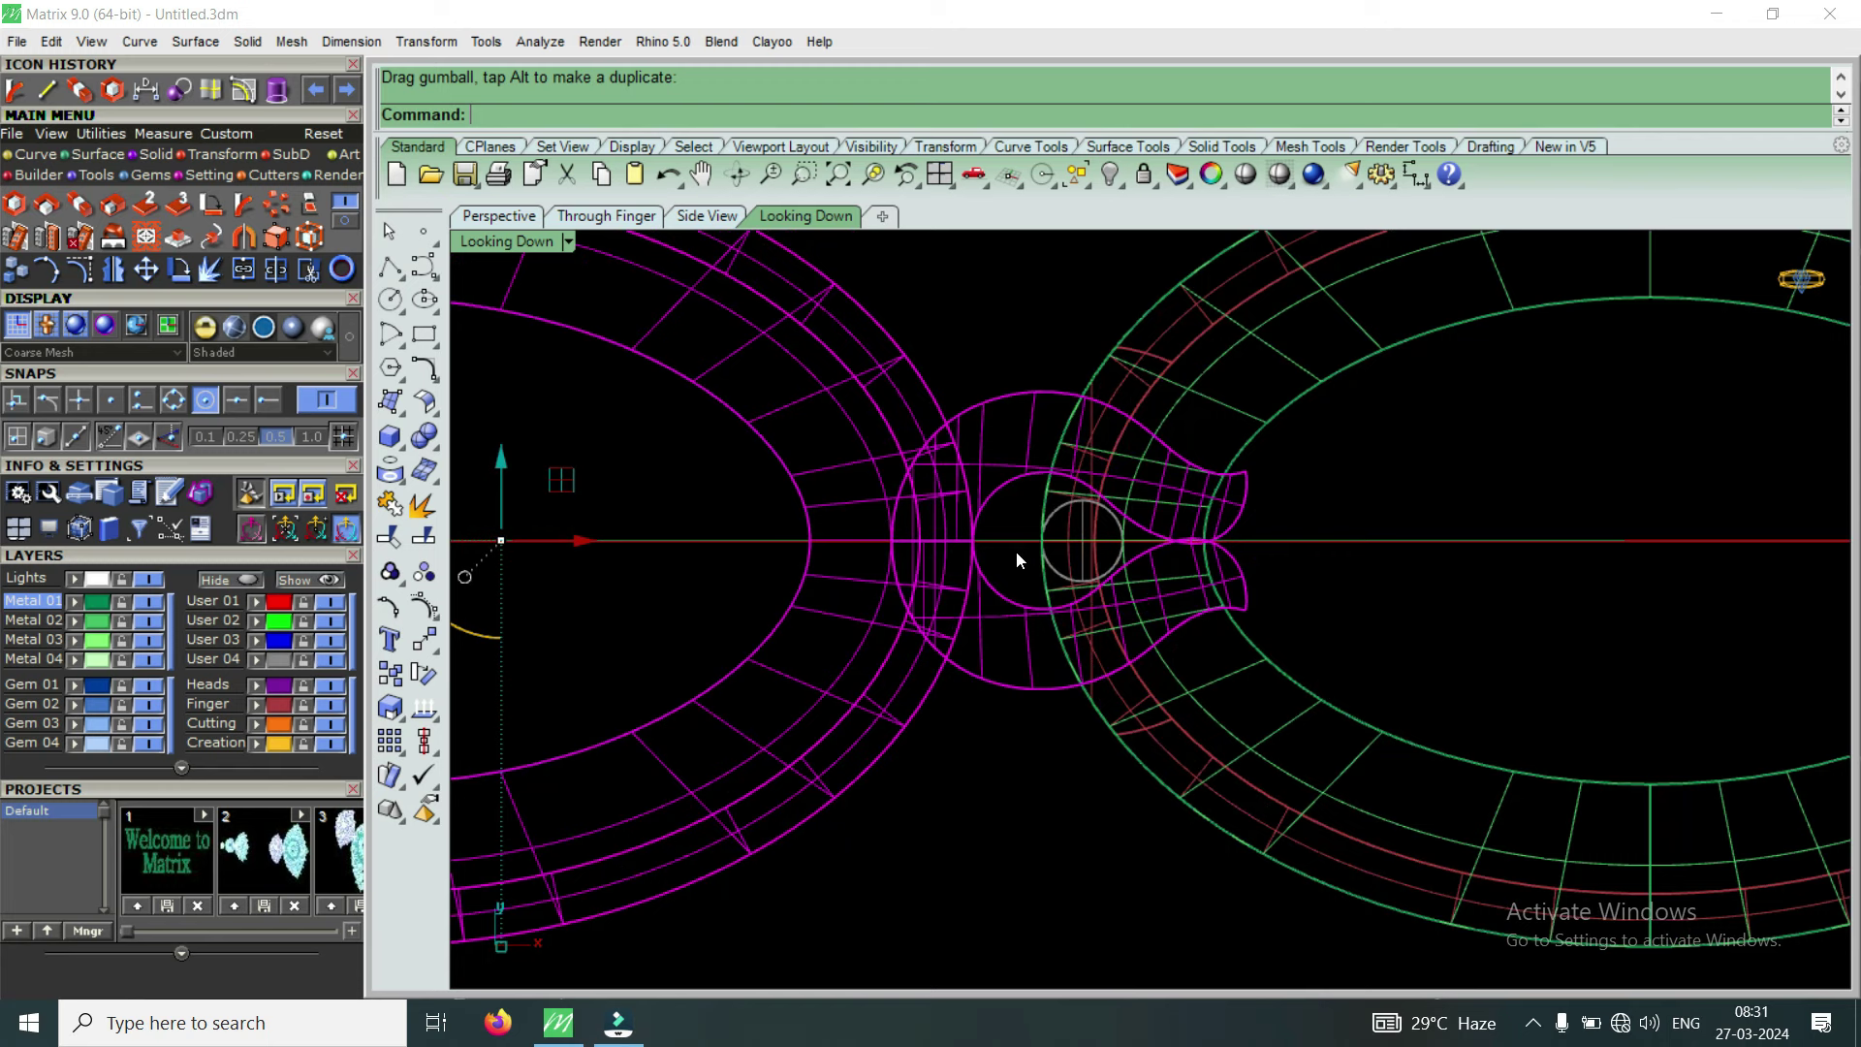
scroll(1017, 551, down, 3)
scroll(1017, 551, up, 4)
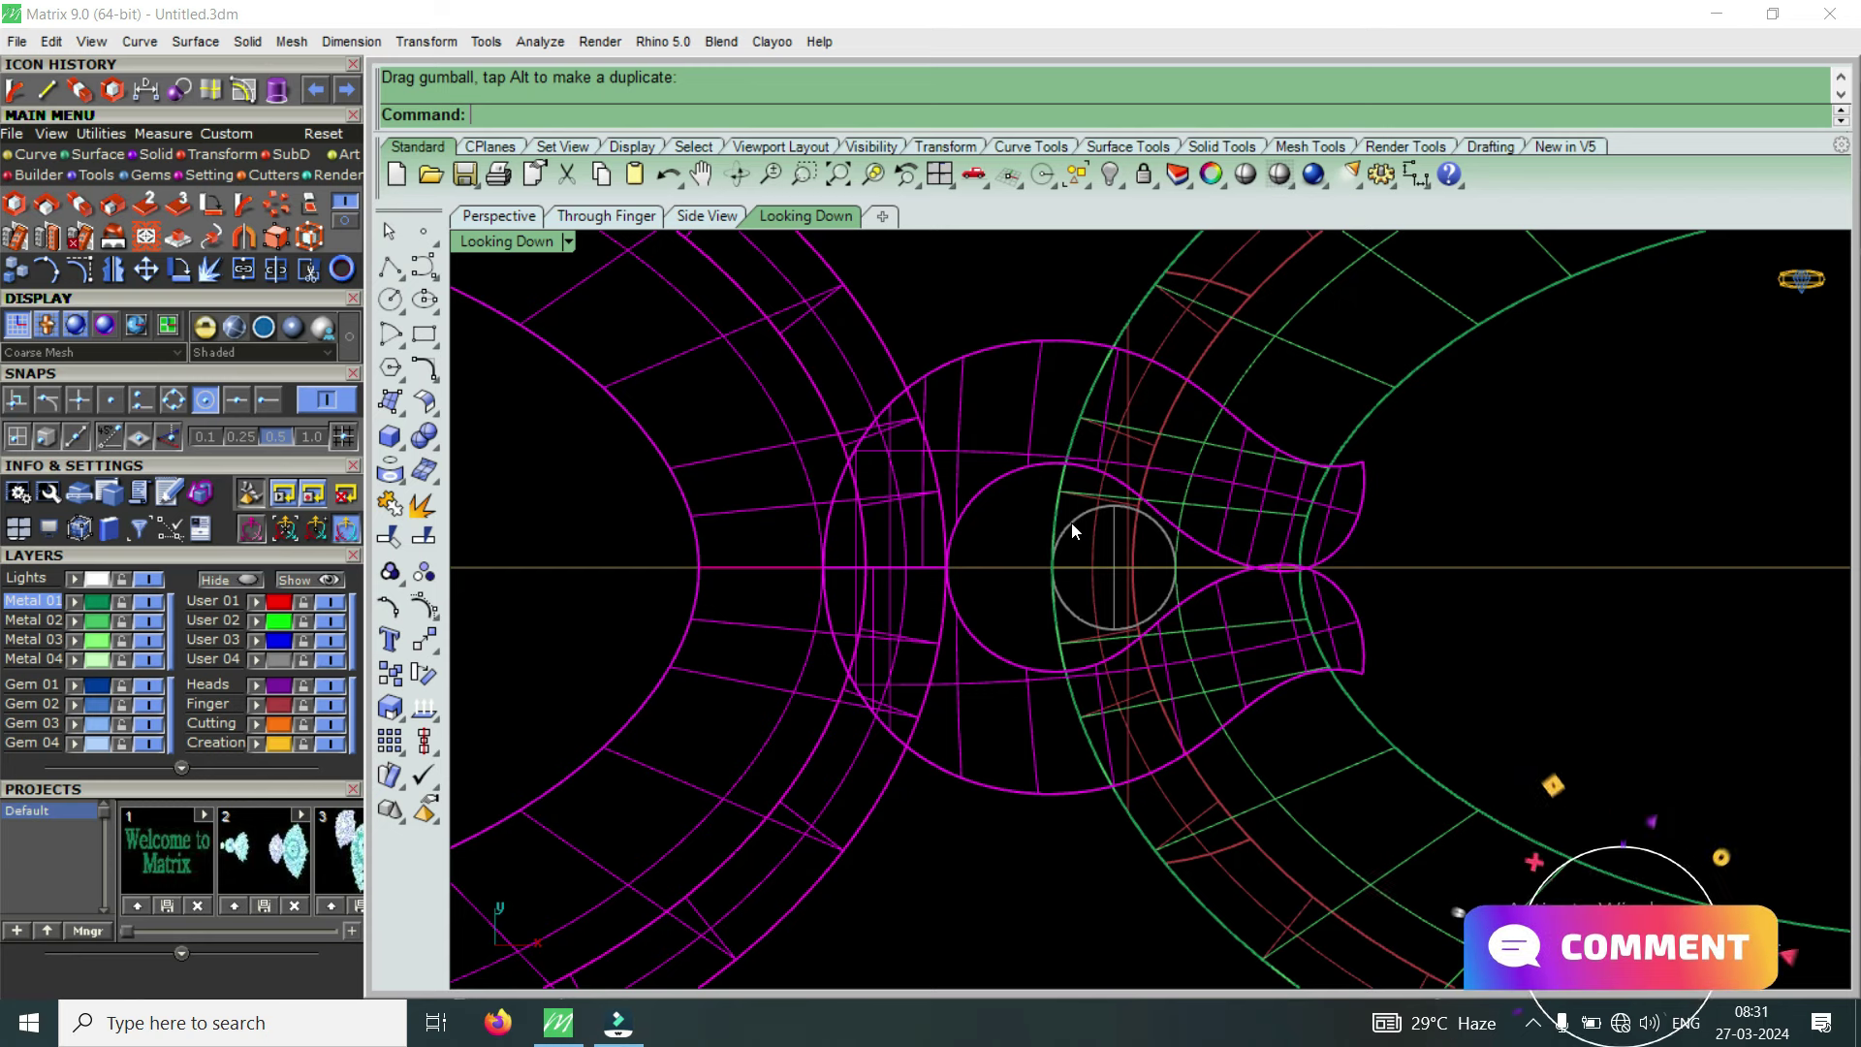
scroll(1070, 519, down, 3)
scroll(1073, 529, down, 2)
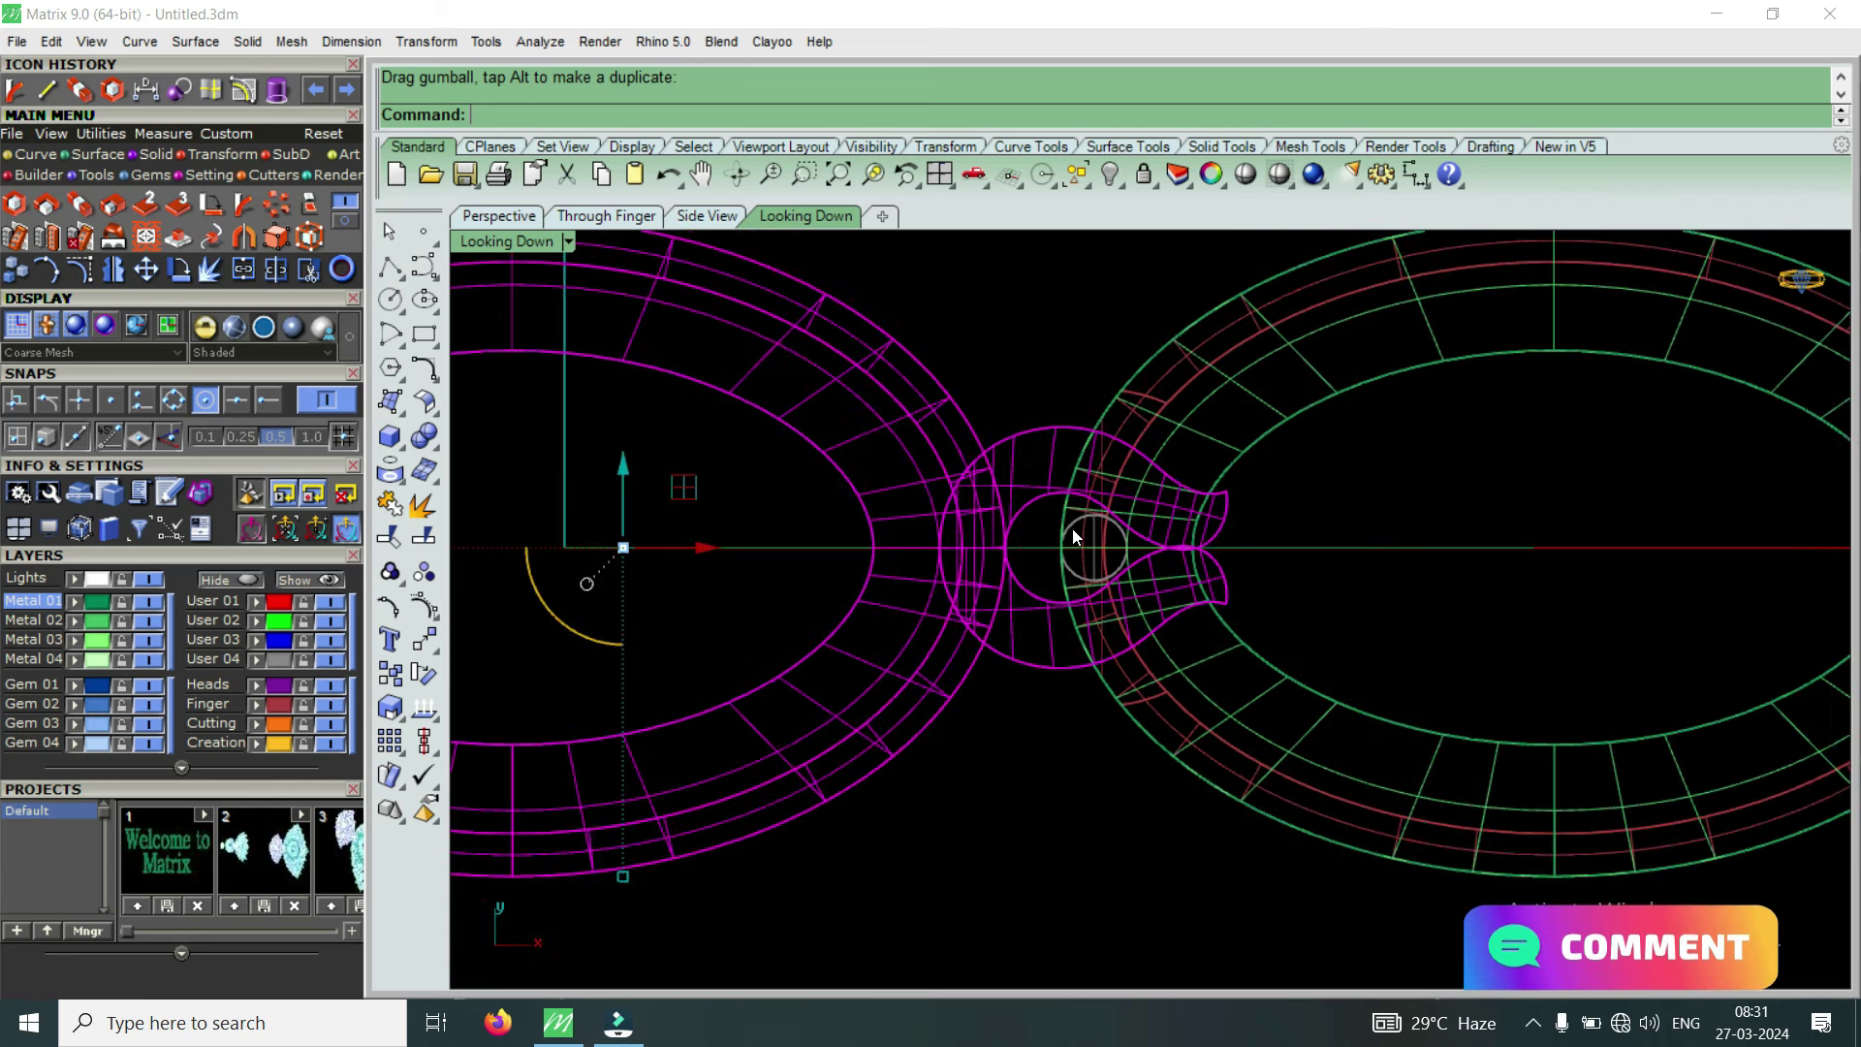
scroll(1059, 546, up, 3)
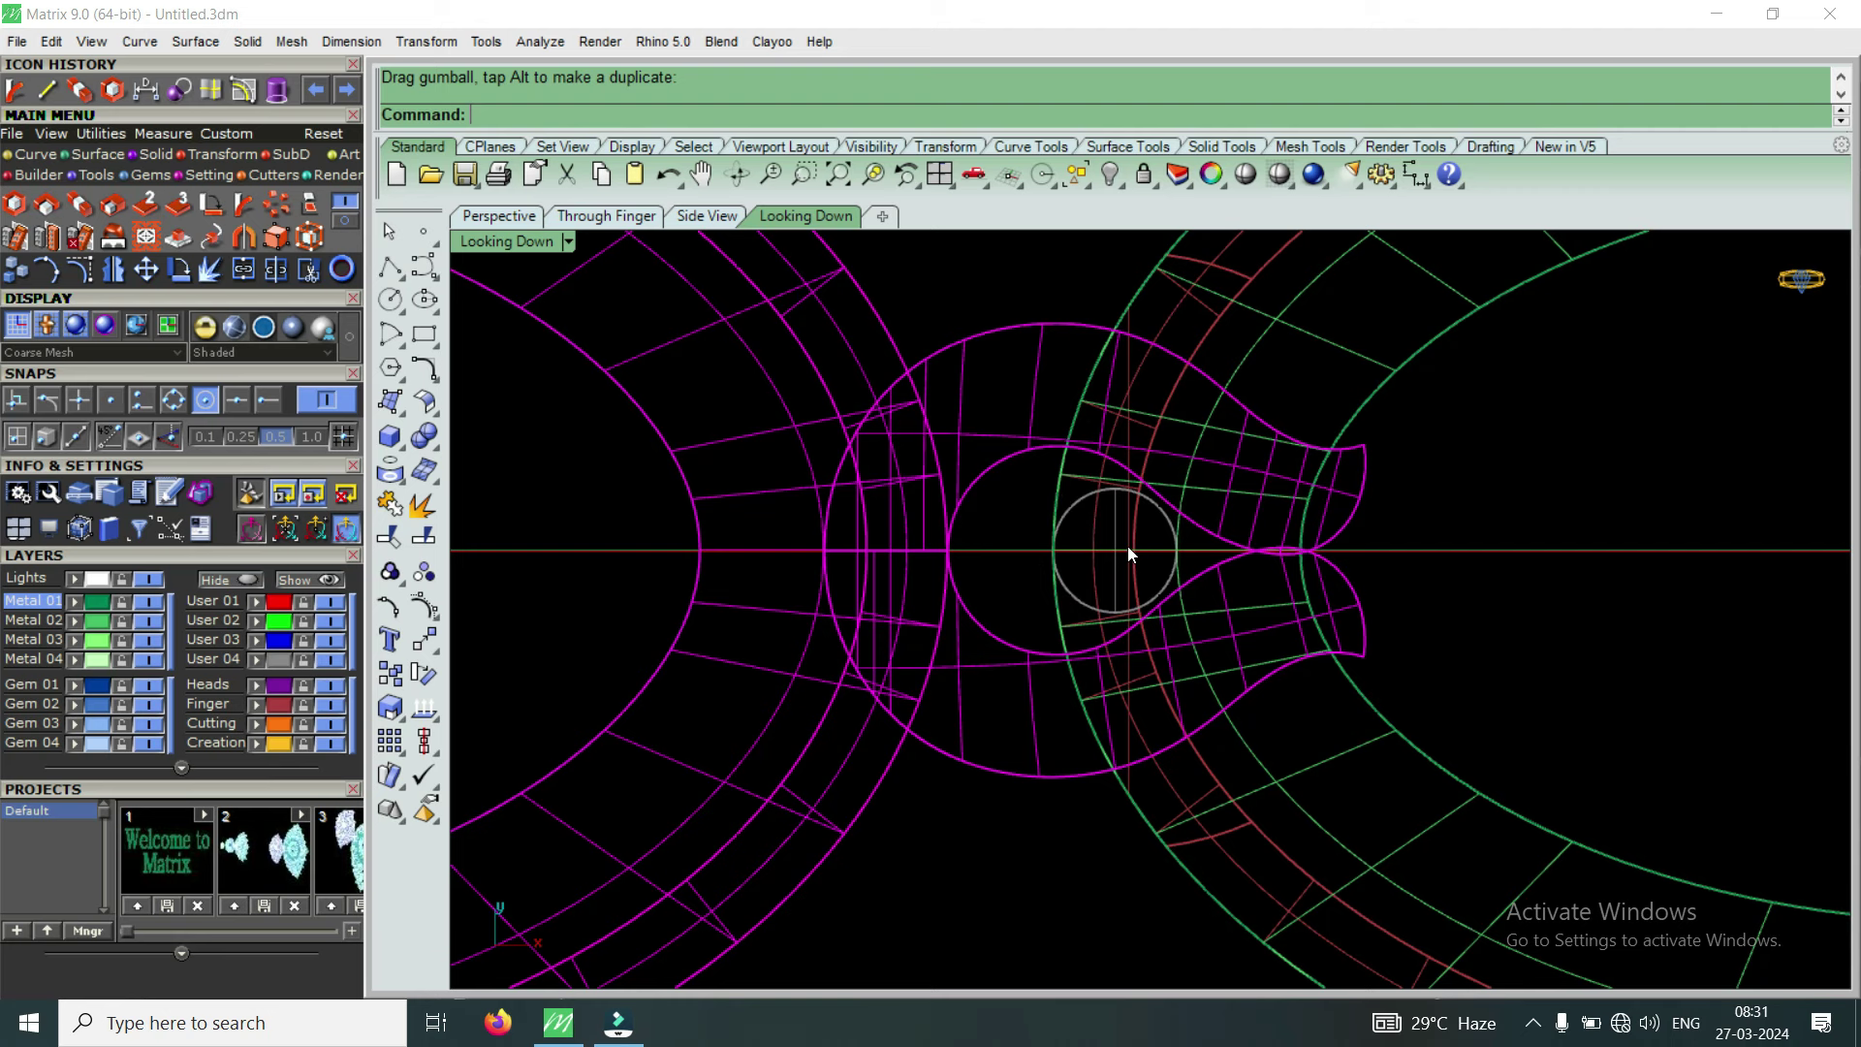
scroll(1128, 544, down, 2)
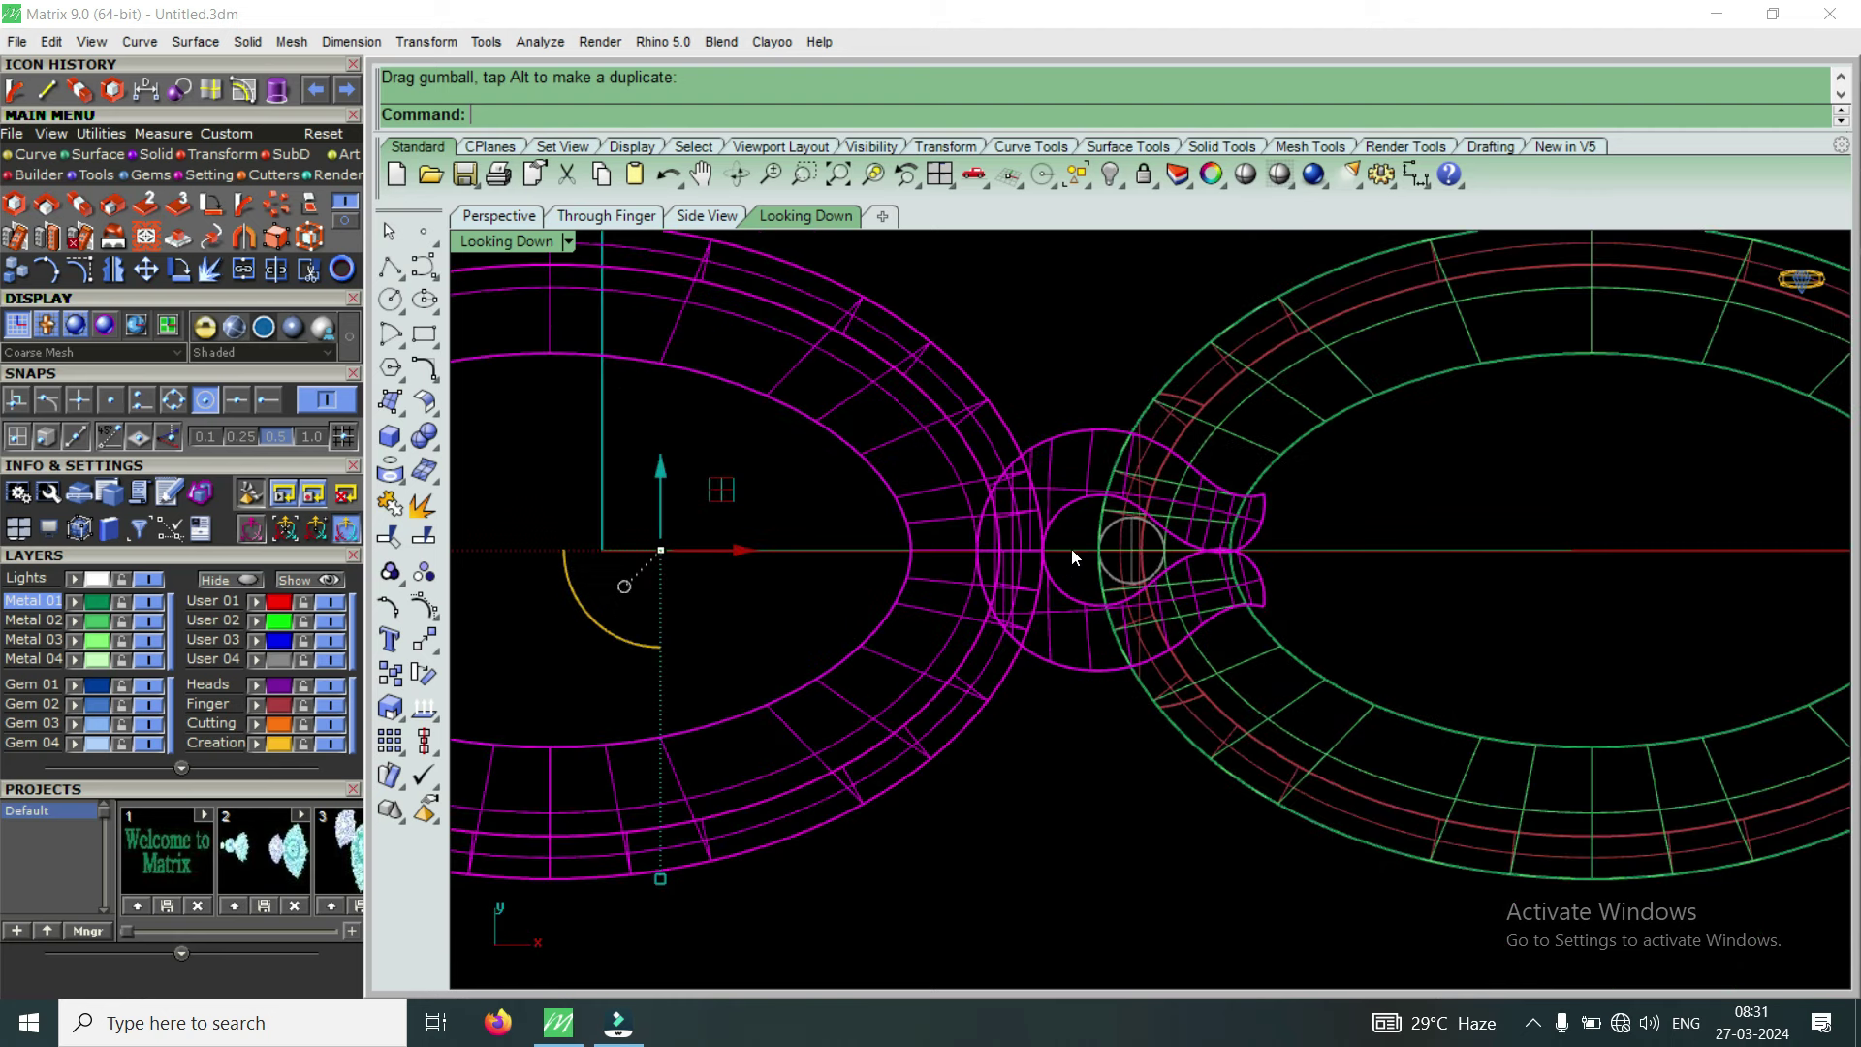
scroll(1072, 560, down, 2)
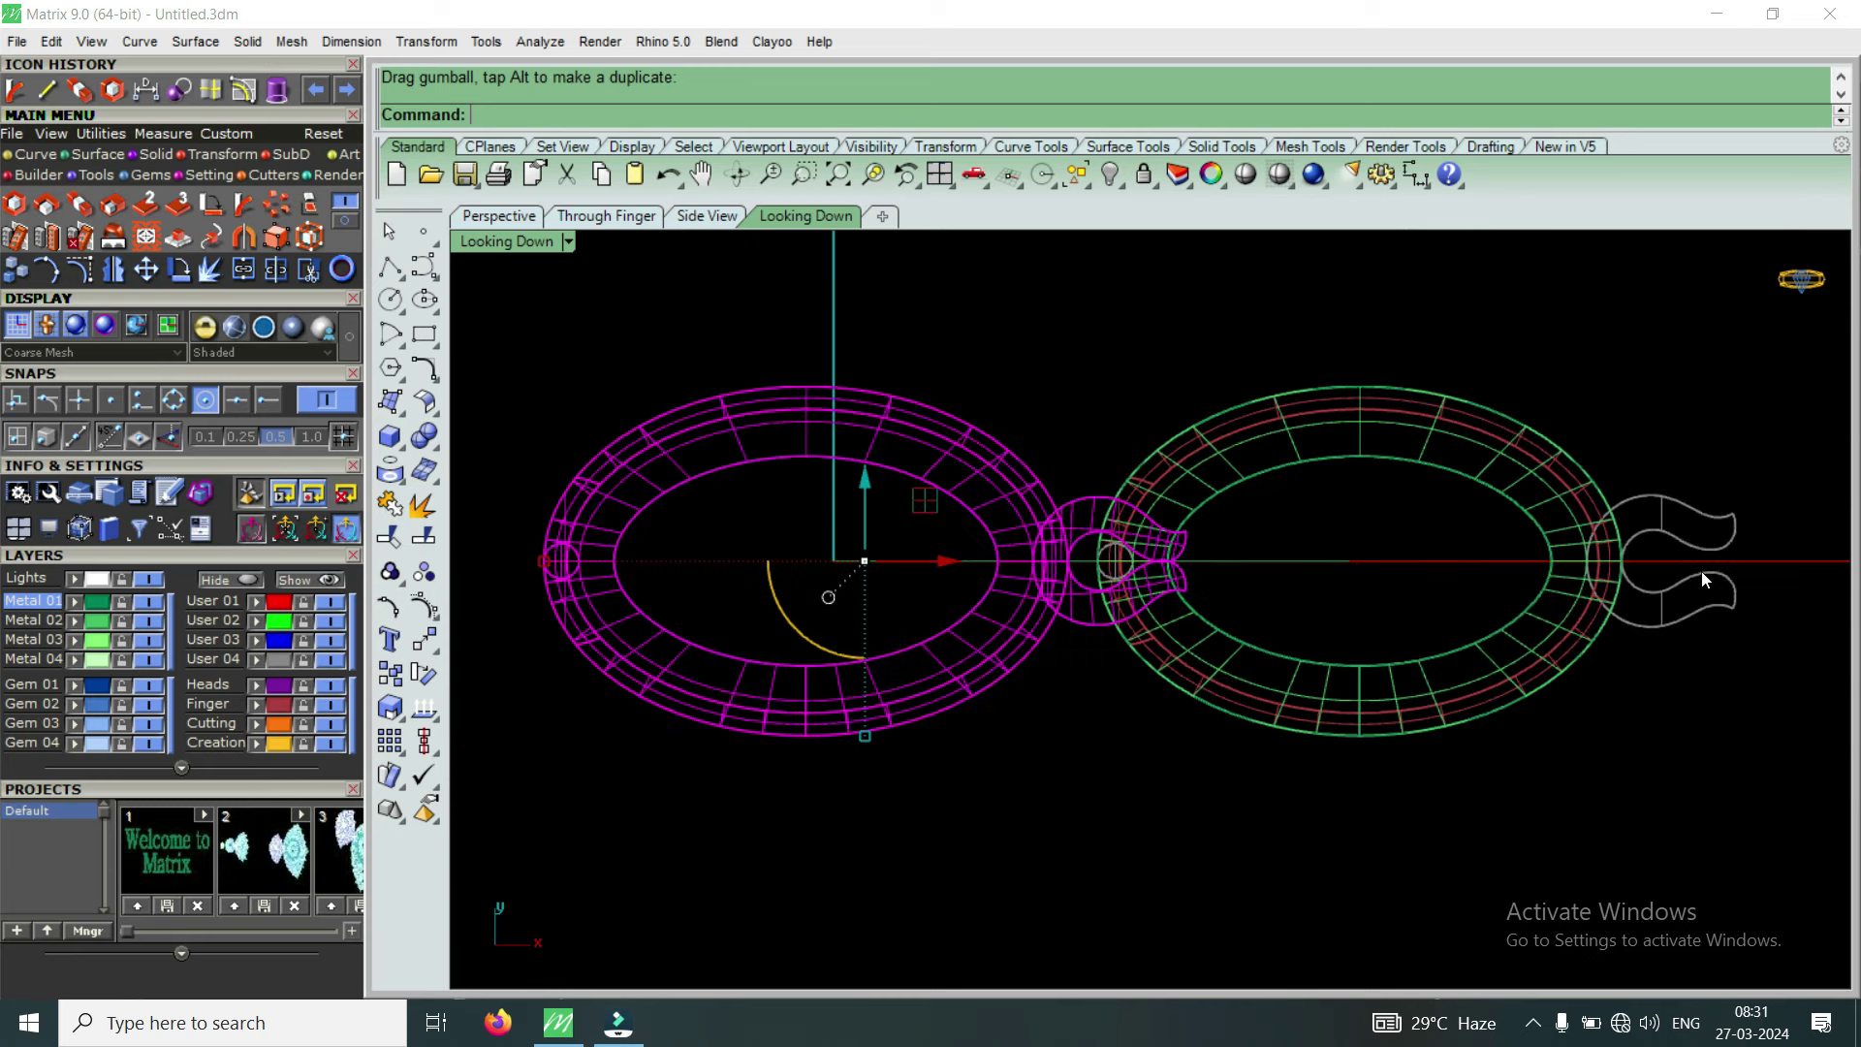
scroll(1648, 563, down, 1)
scroll(1412, 562, up, 3)
scroll(1401, 505, up, 2)
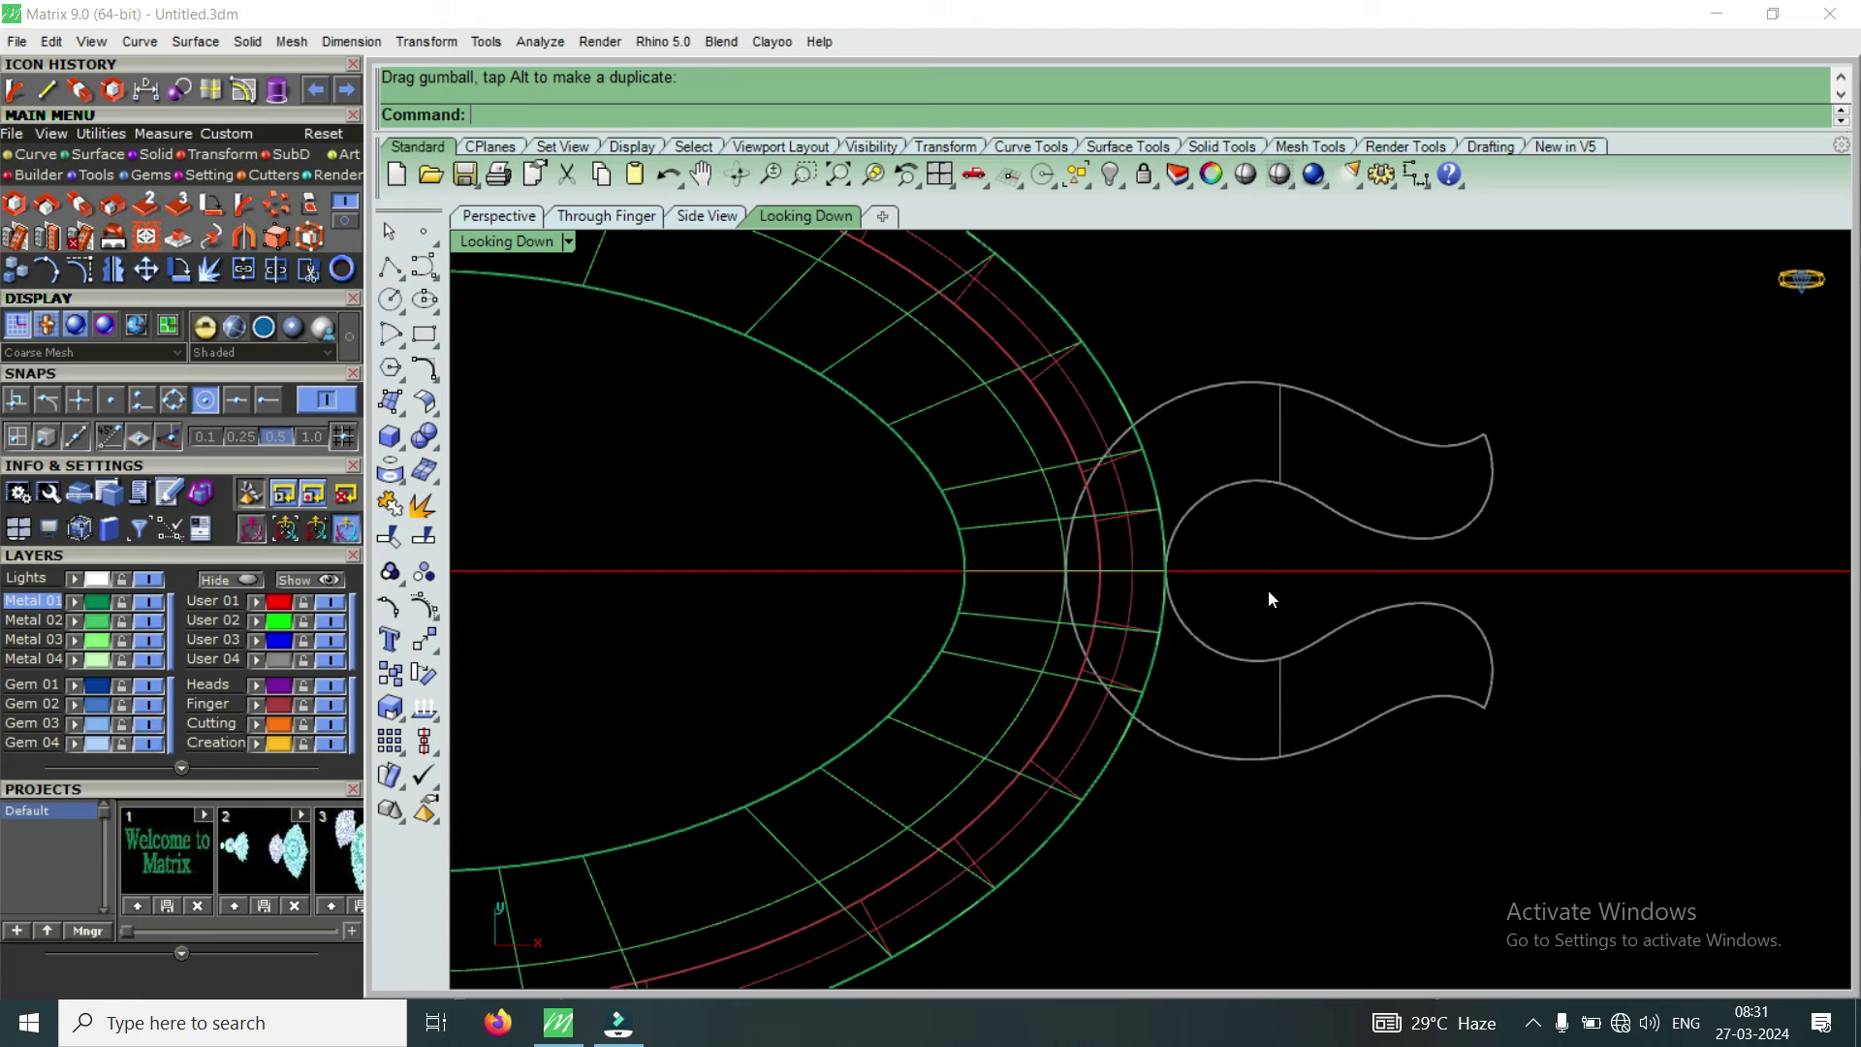
scroll(1268, 589, down, 6)
scroll(1269, 593, down, 3)
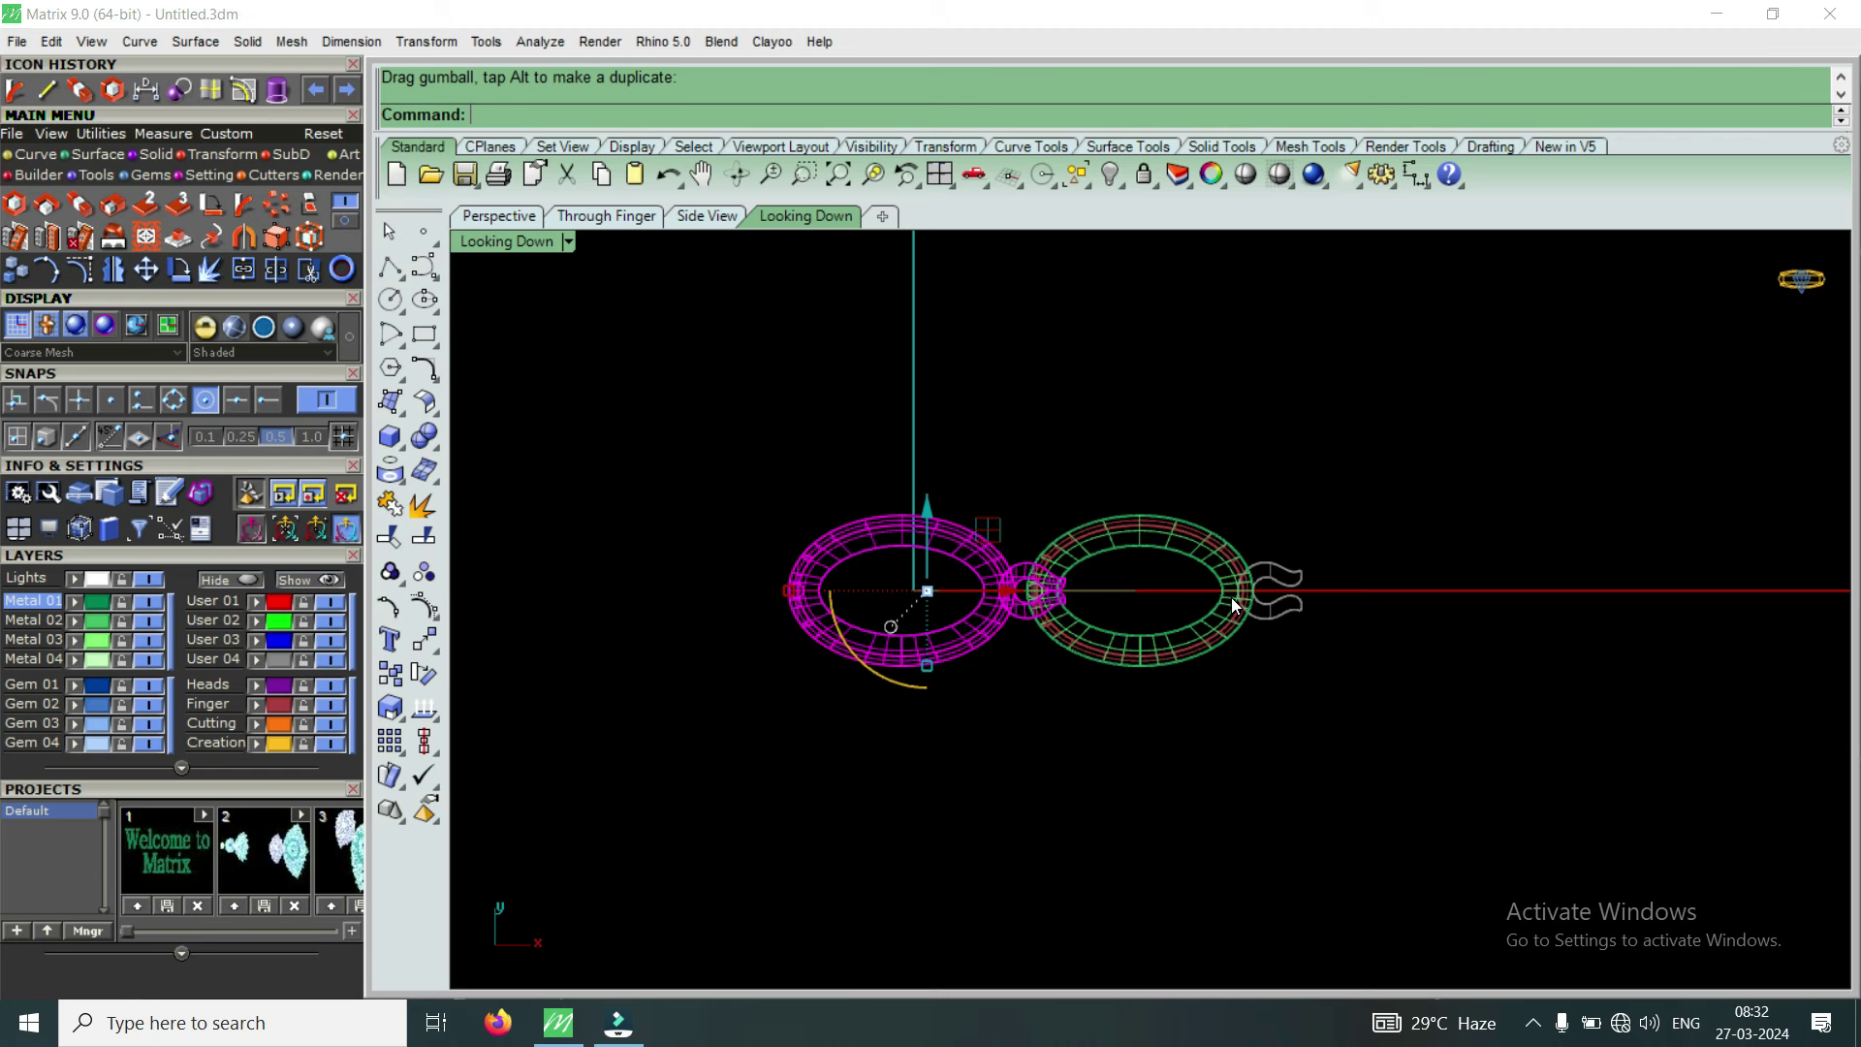
Maximize the Perspective view and shade the linked rings in Machine display mode
double_click(507, 242)
double_click(1207, 247)
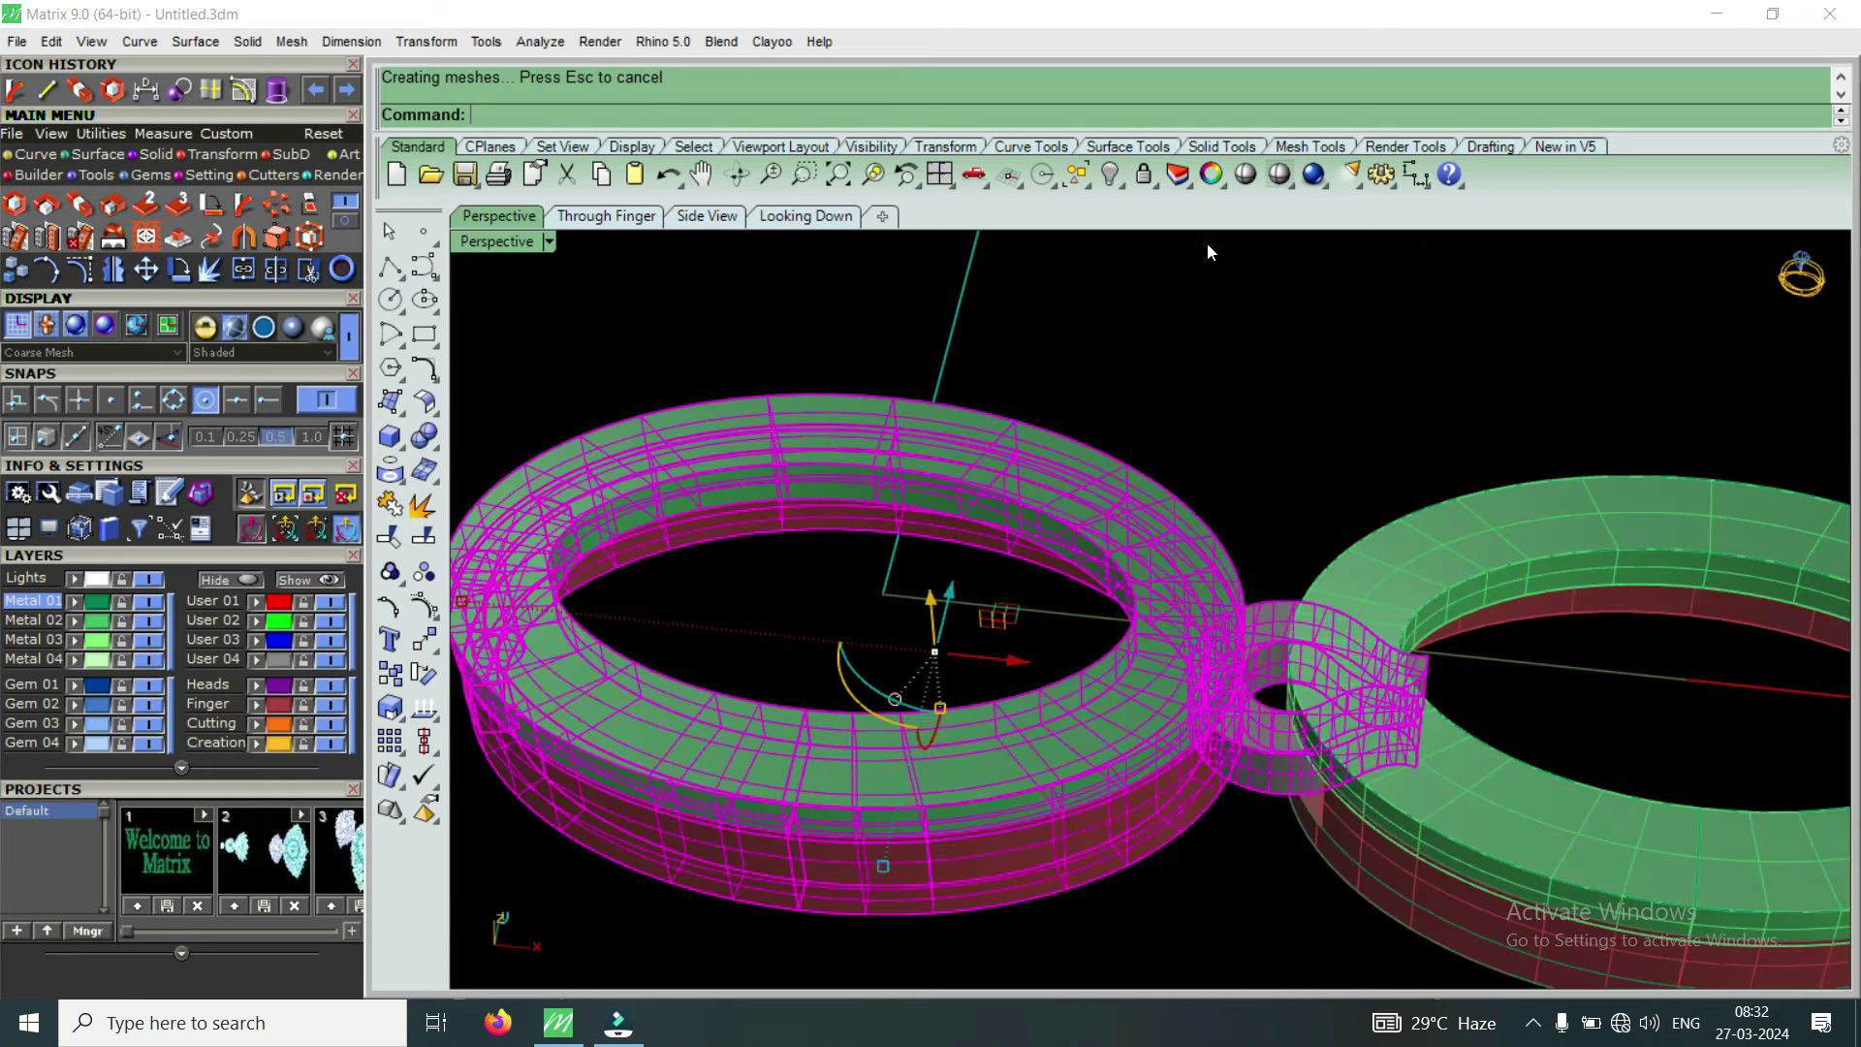
right_drag(1128, 740, 750, 316)
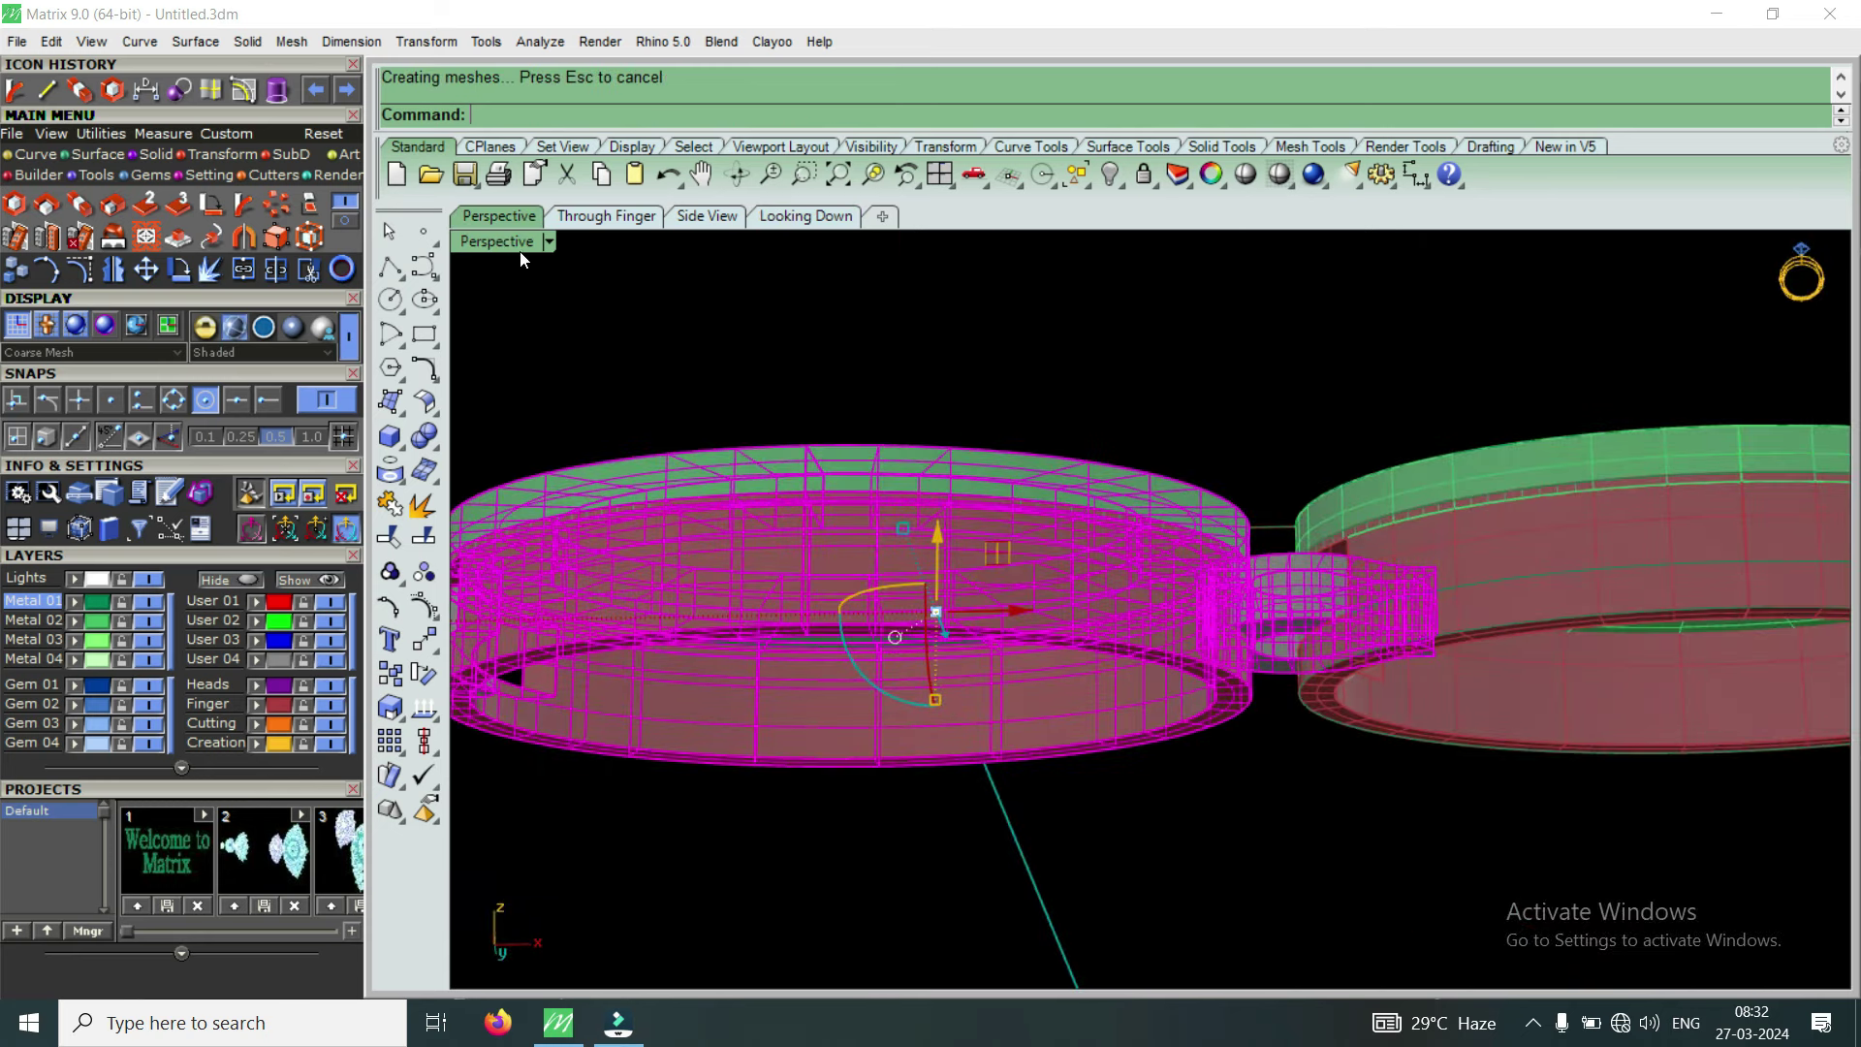
click(549, 242)
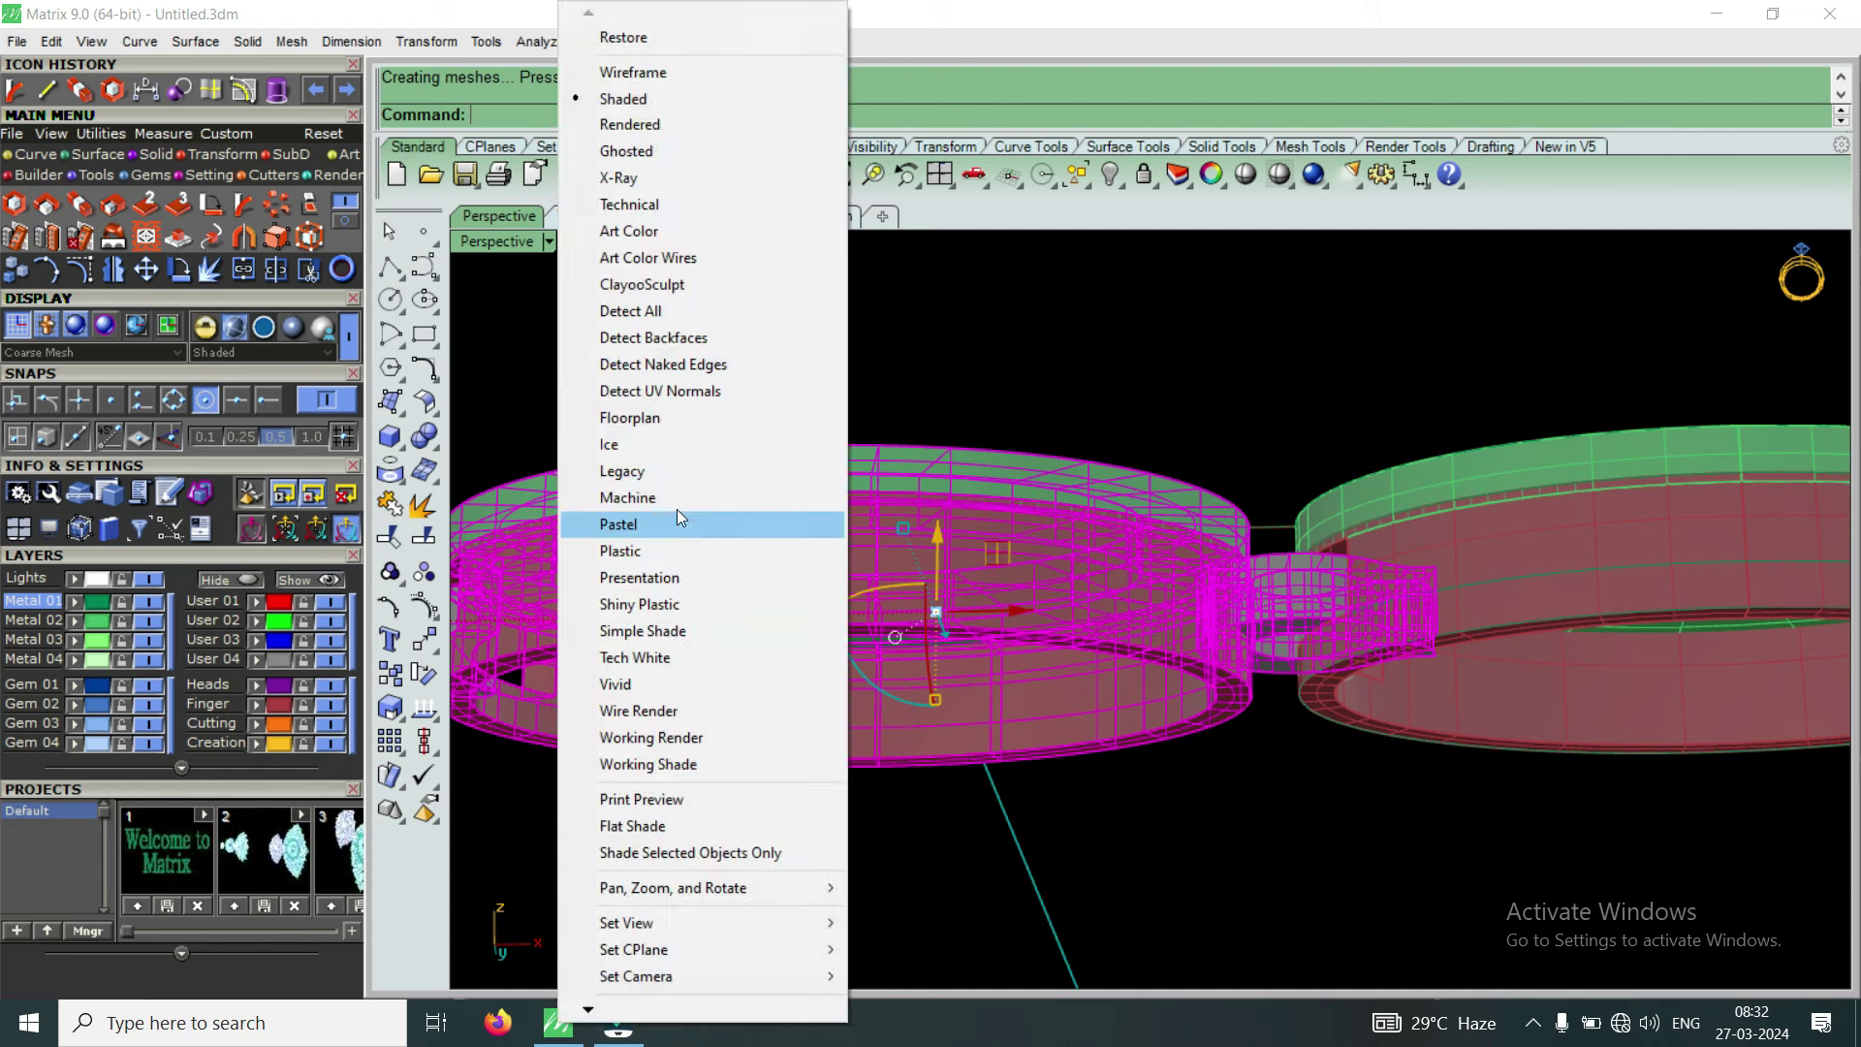
click(678, 499)
mouse_move(946, 740)
right_down()
mouse_move(1061, 592)
mouse_move(1054, 521)
right_up()
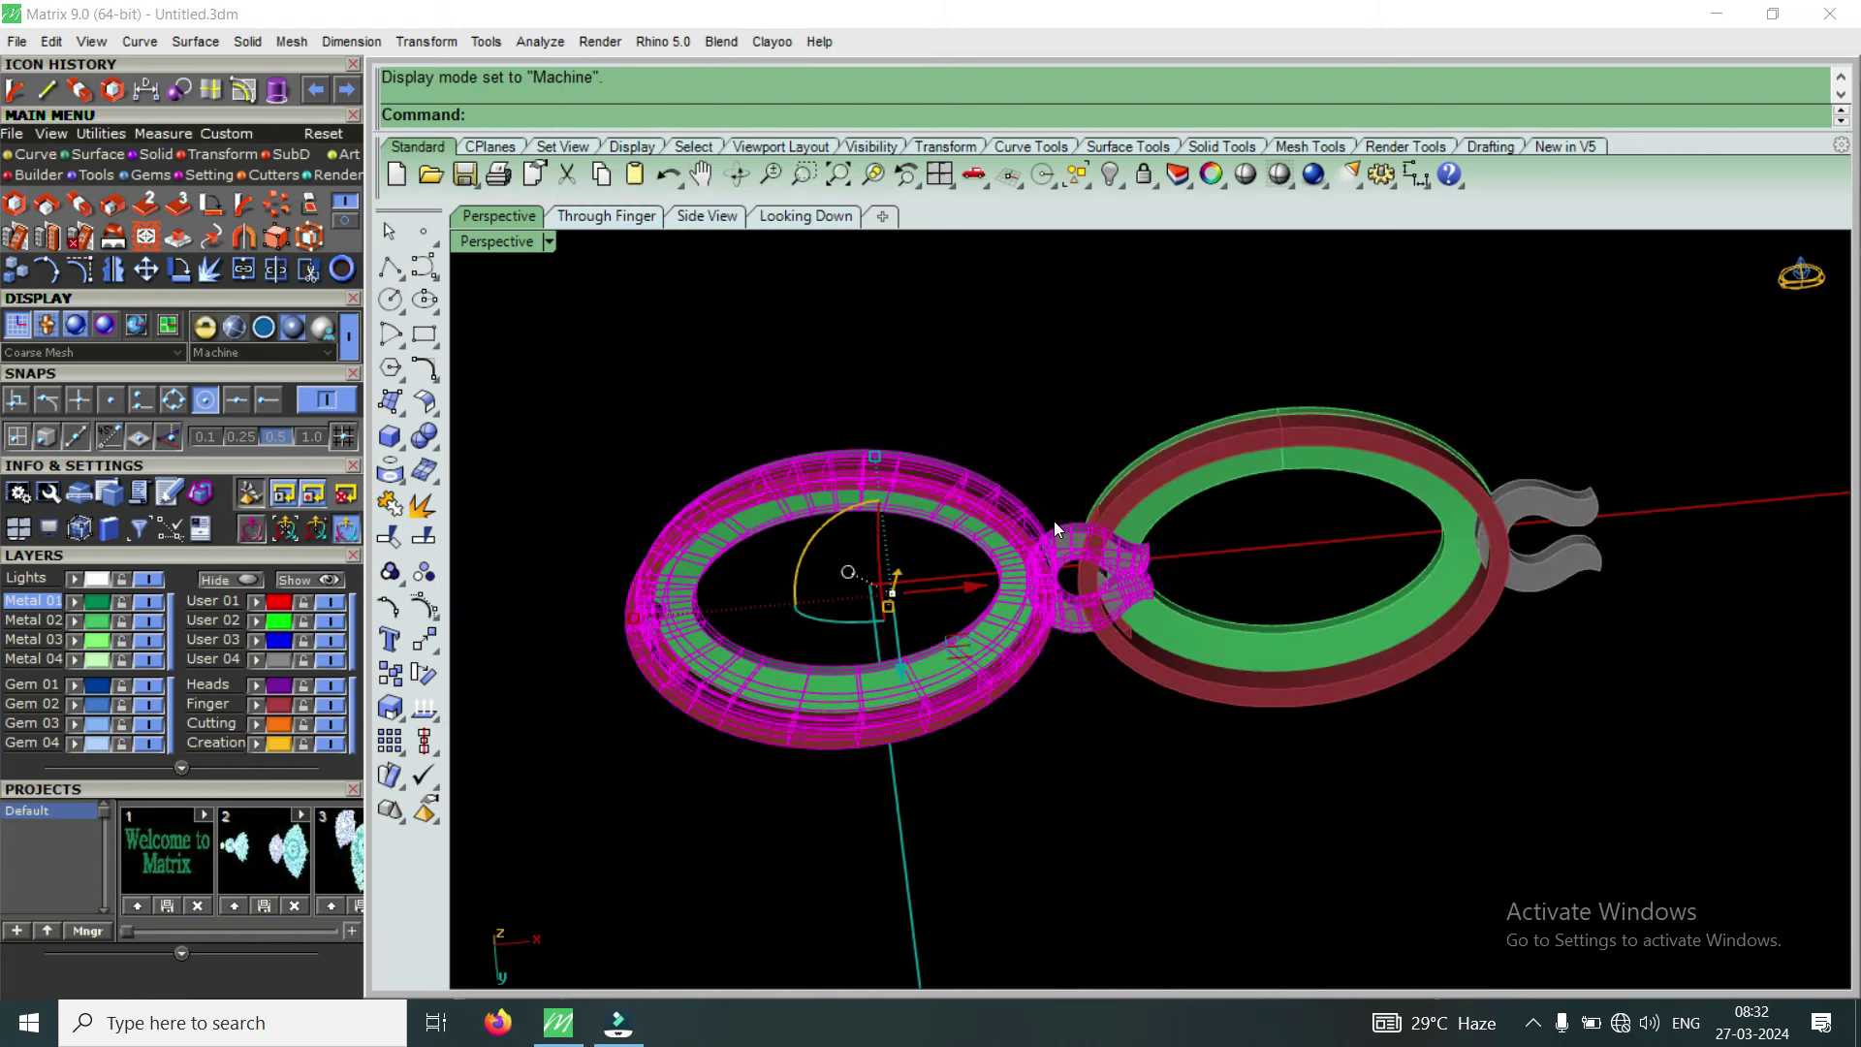
click(1054, 521)
right_drag(1137, 720, 1155, 486)
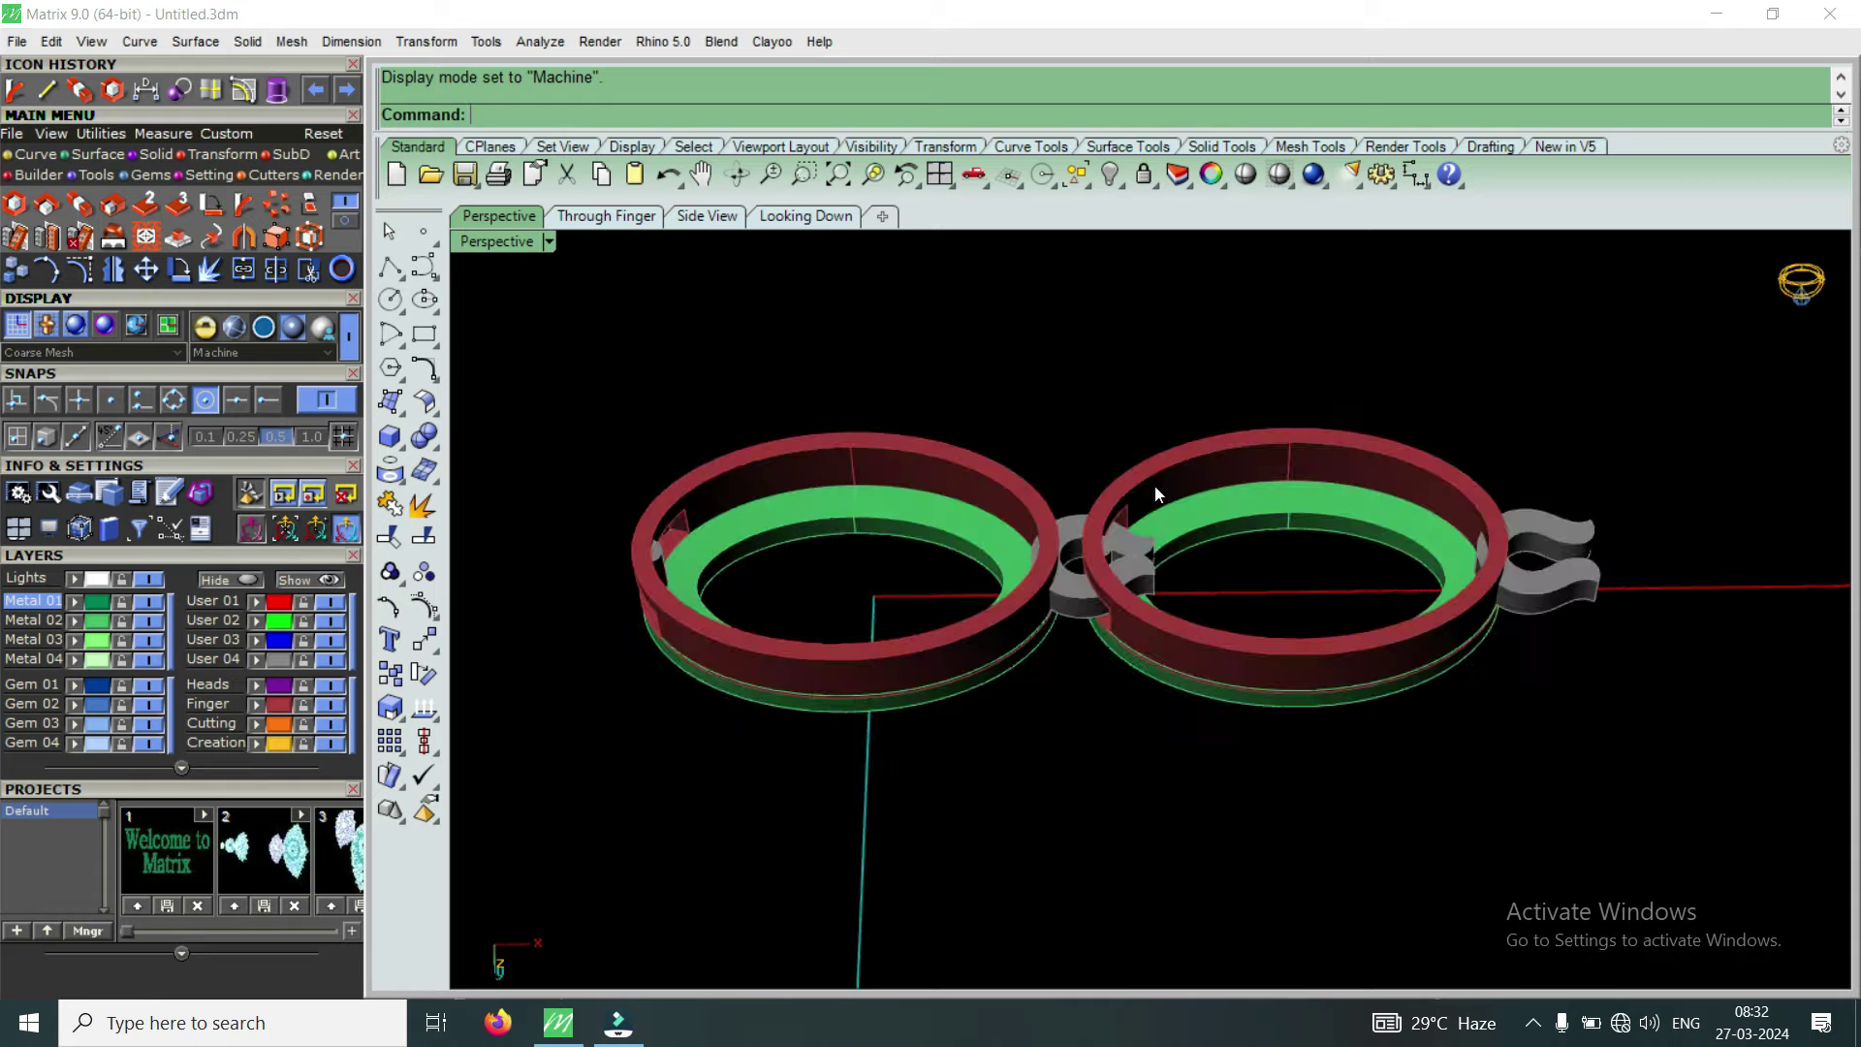
scroll(1055, 646, up, 3)
mouse_move(1054, 647)
right_down()
mouse_move(1089, 534)
mouse_move(1146, 548)
right_up()
scroll(1090, 535, up, 2)
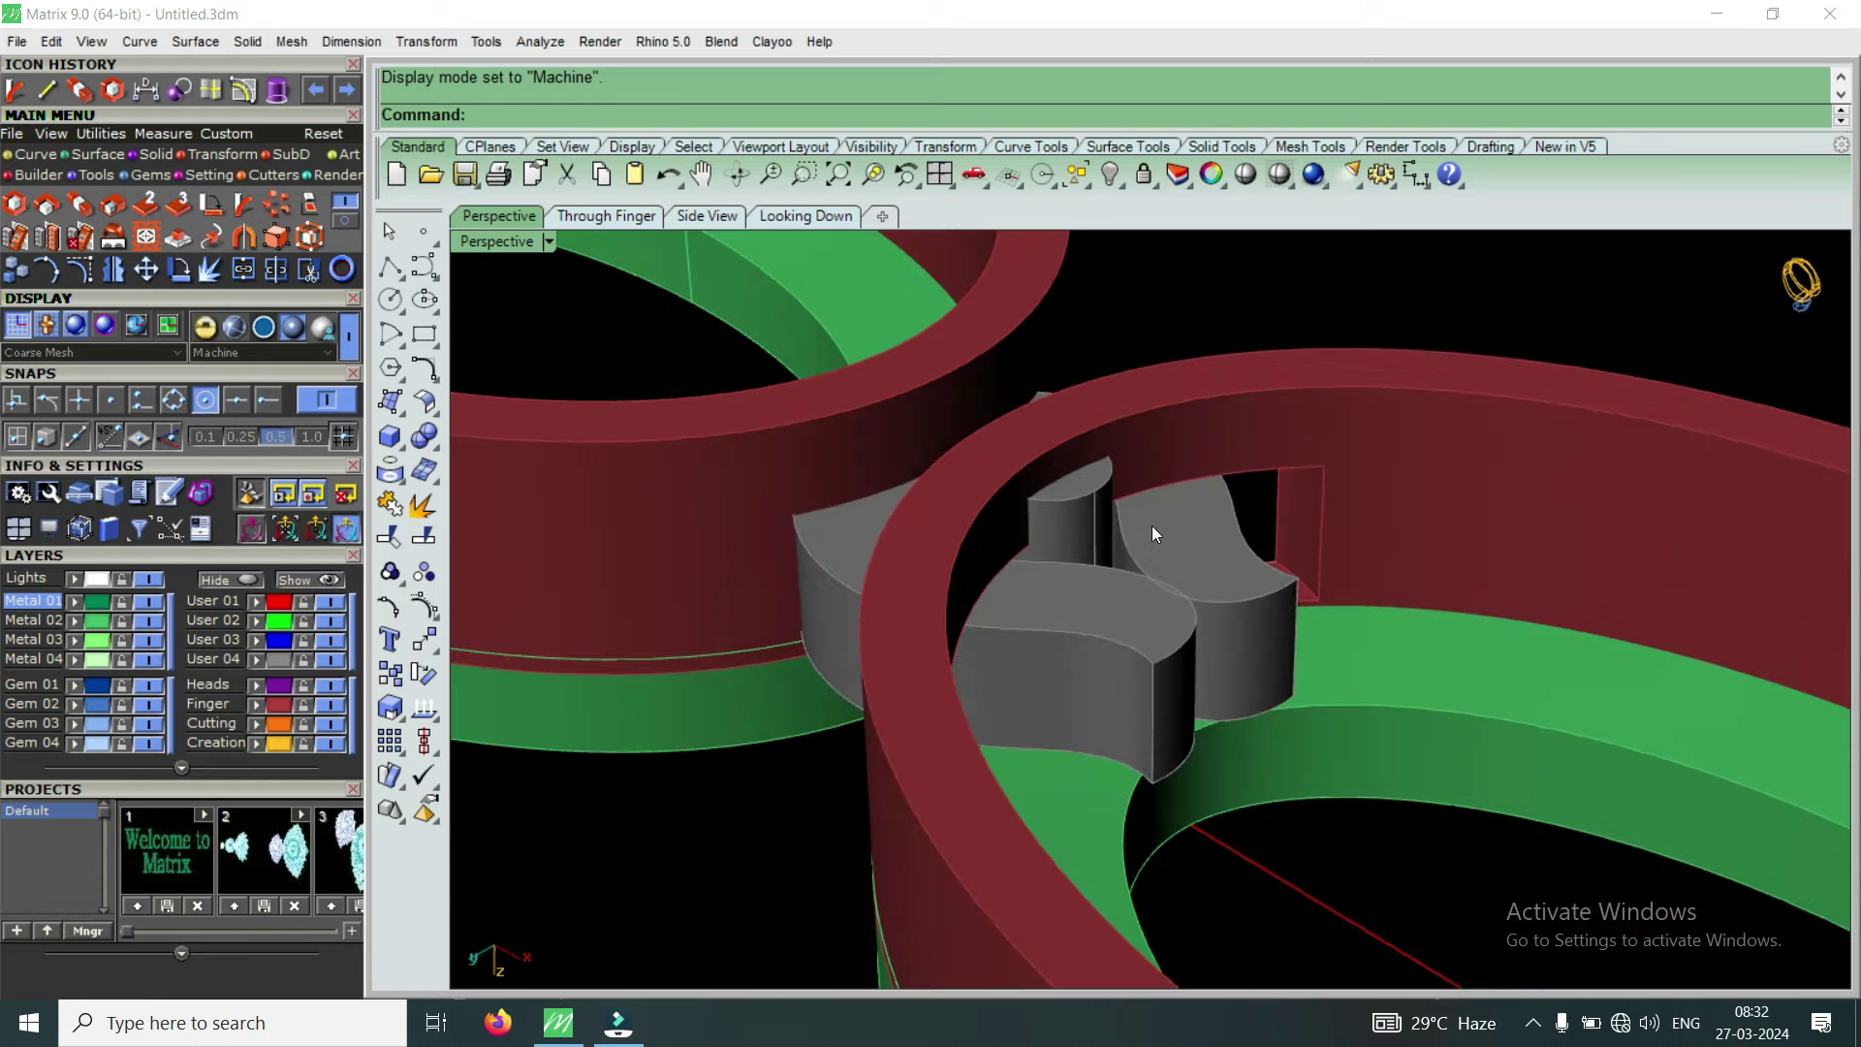
scroll(1153, 523, down, 5)
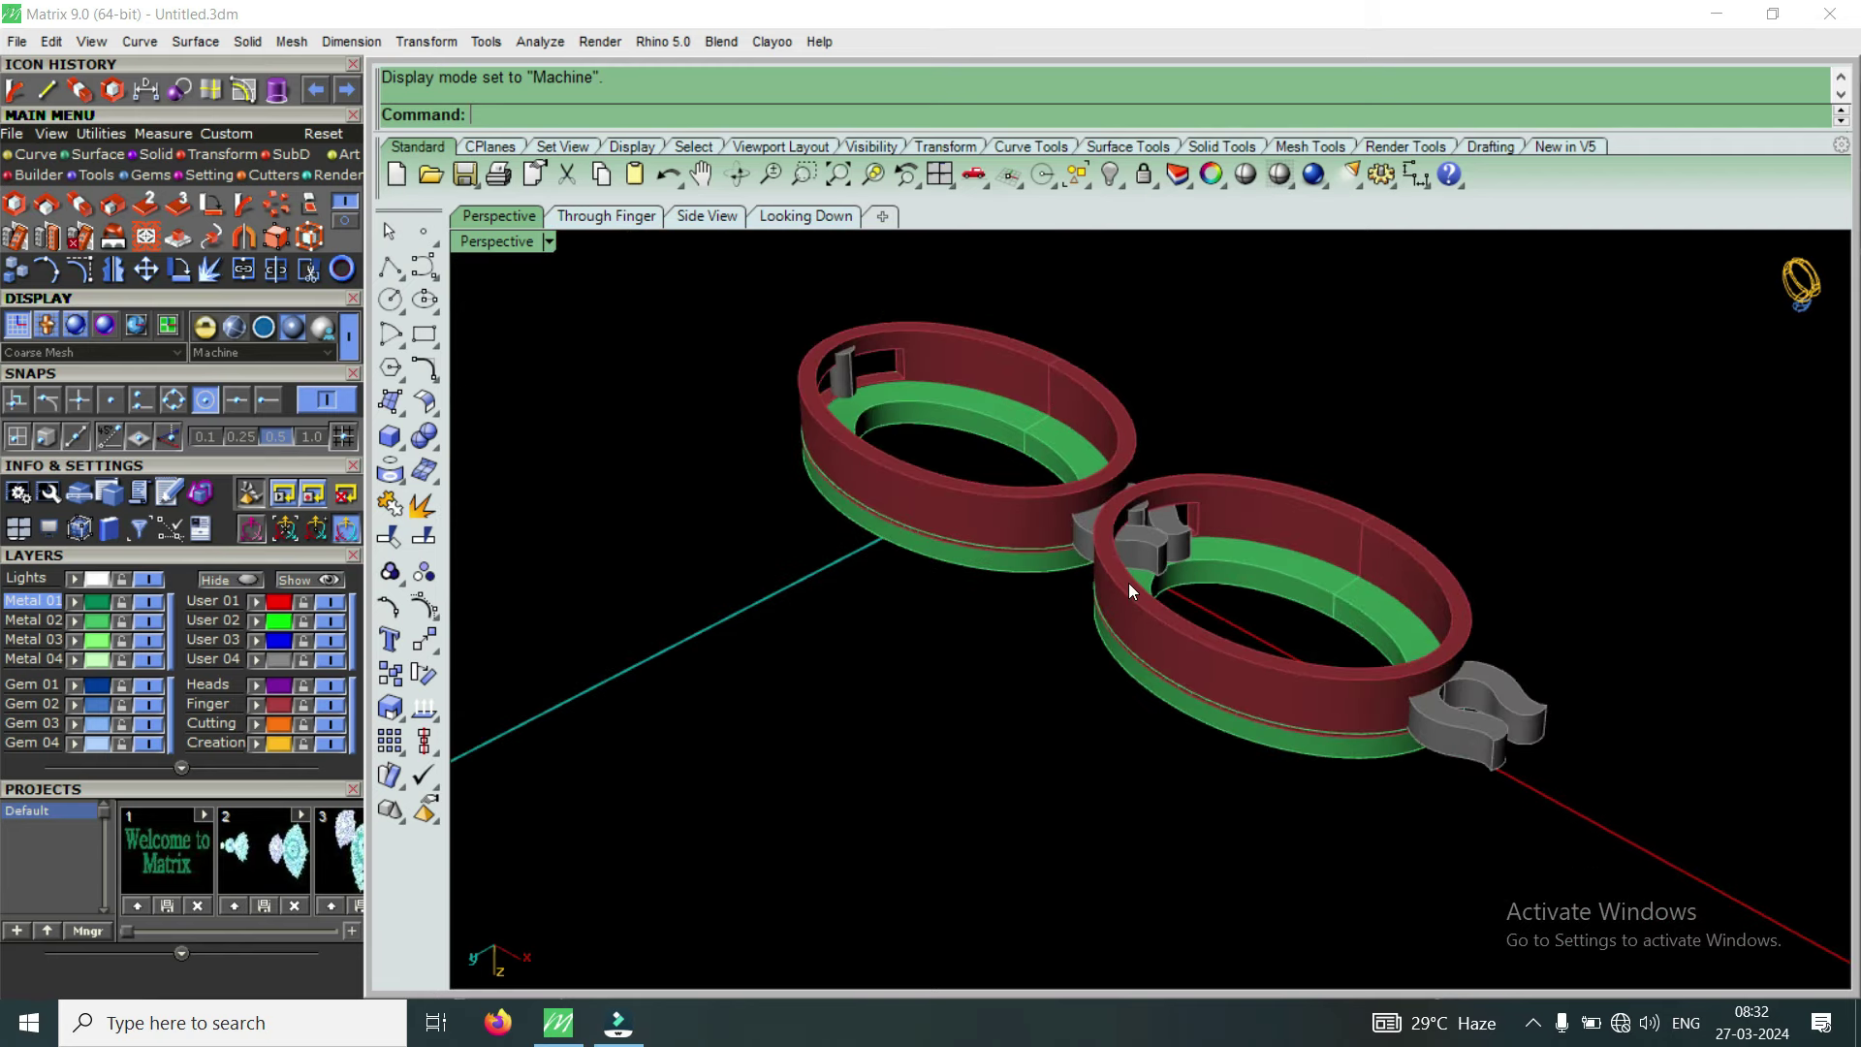
scroll(1177, 579, up, 2)
right_drag(1176, 580, 1024, 517)
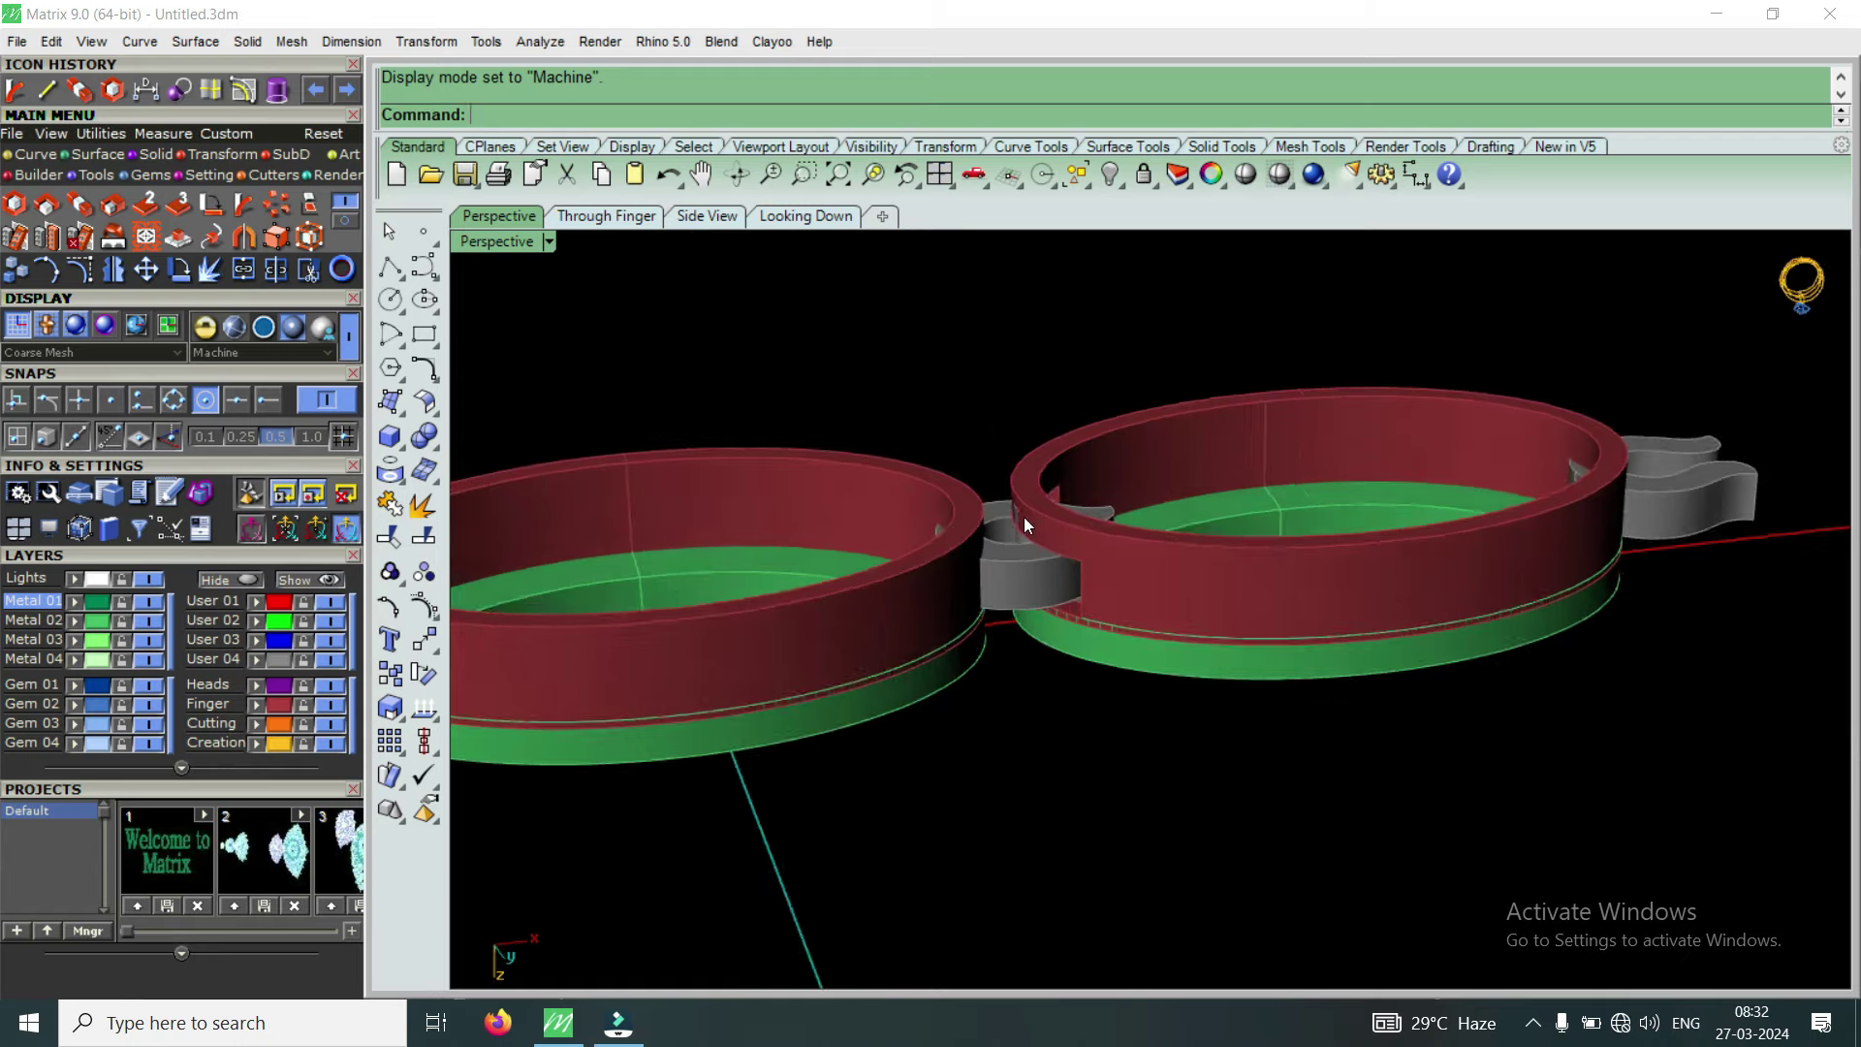
scroll(1027, 516, up, 3)
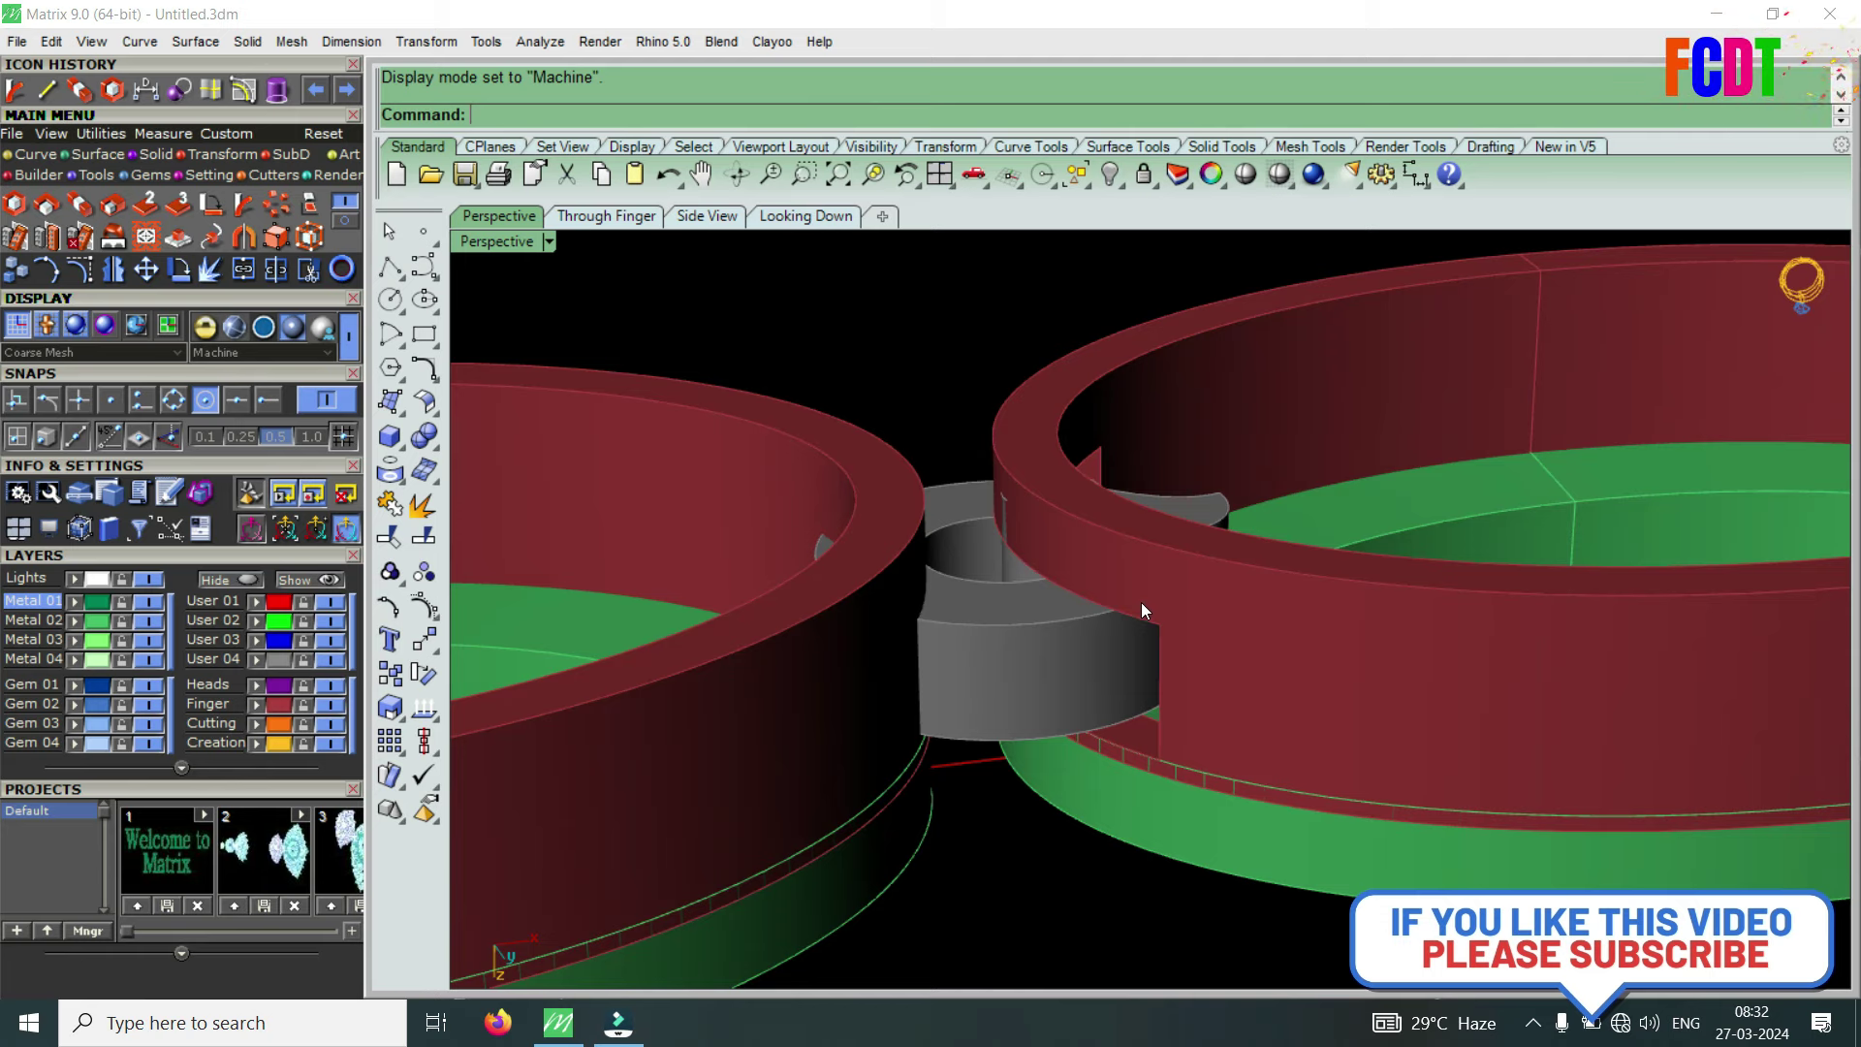
mouse_move(1013, 598)
right_down()
mouse_move(1250, 606)
mouse_move(1194, 568)
right_up()
scroll(1149, 495, up, 5)
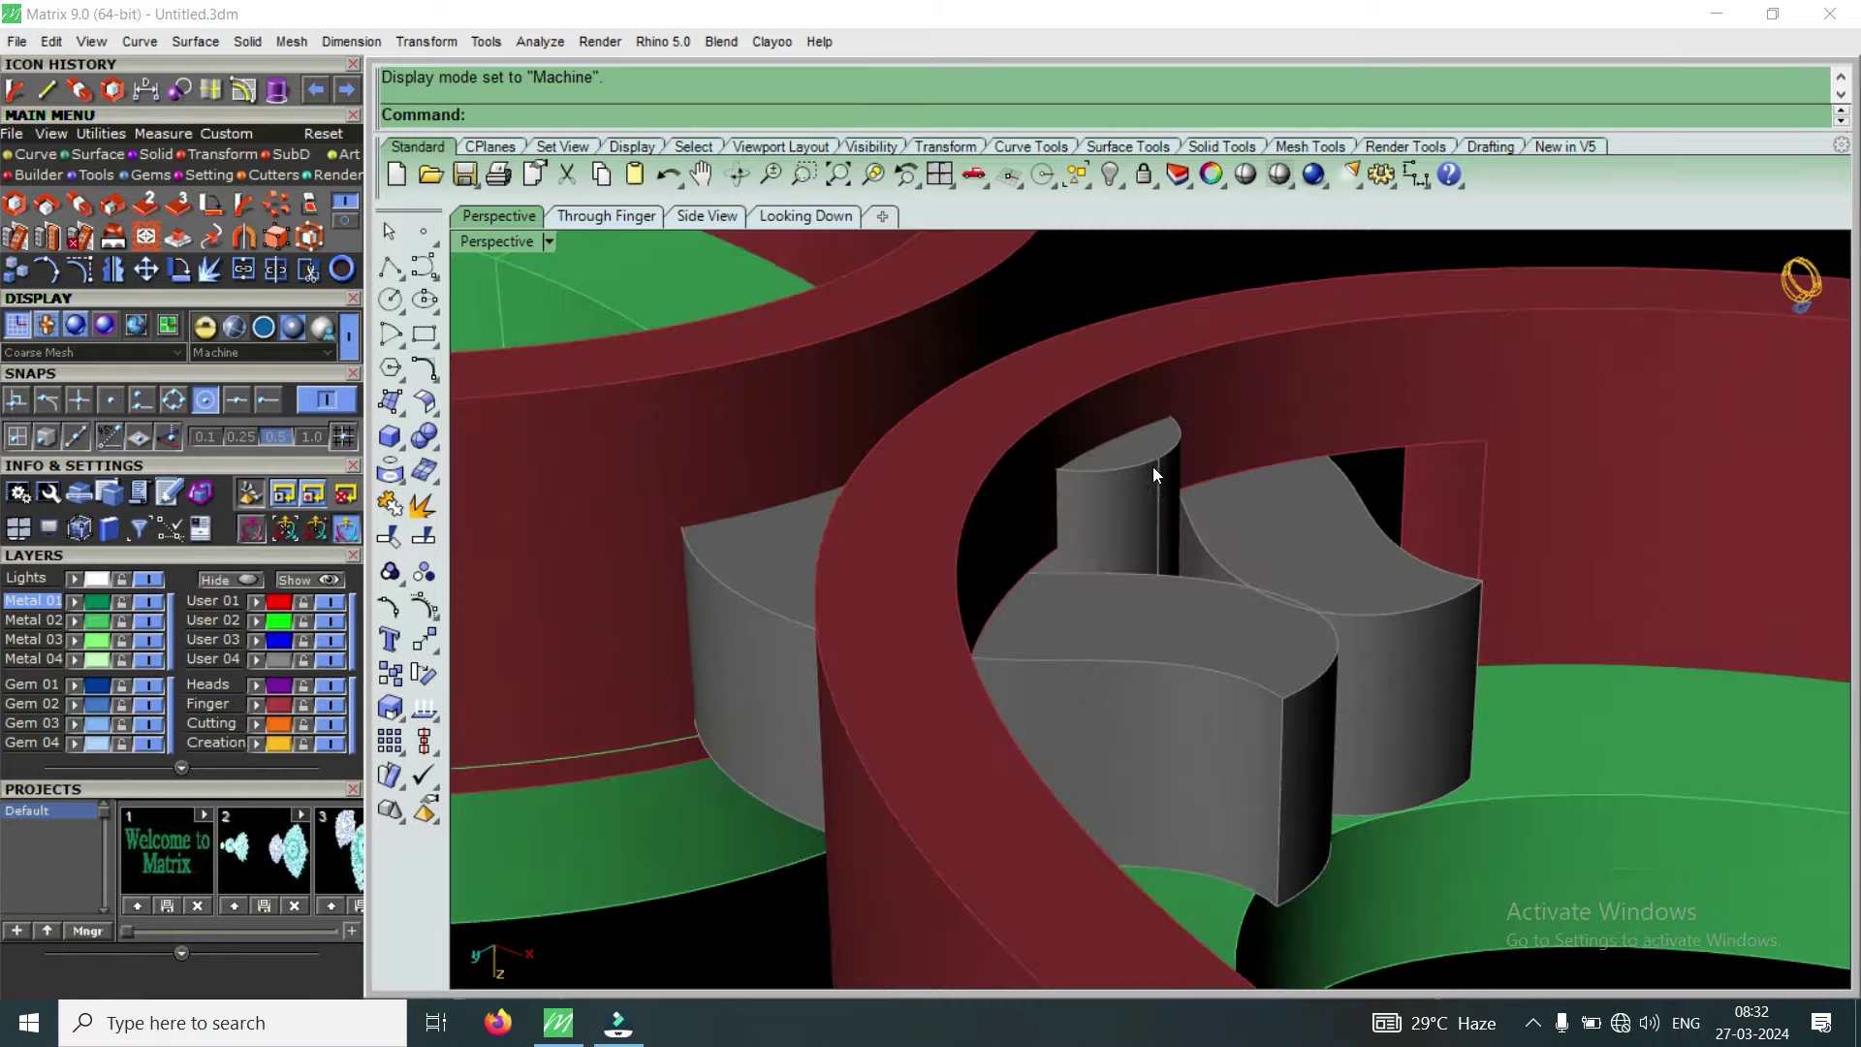
scroll(1140, 456, up, 2)
scroll(1130, 449, up, 2)
scroll(1124, 447, down, 1)
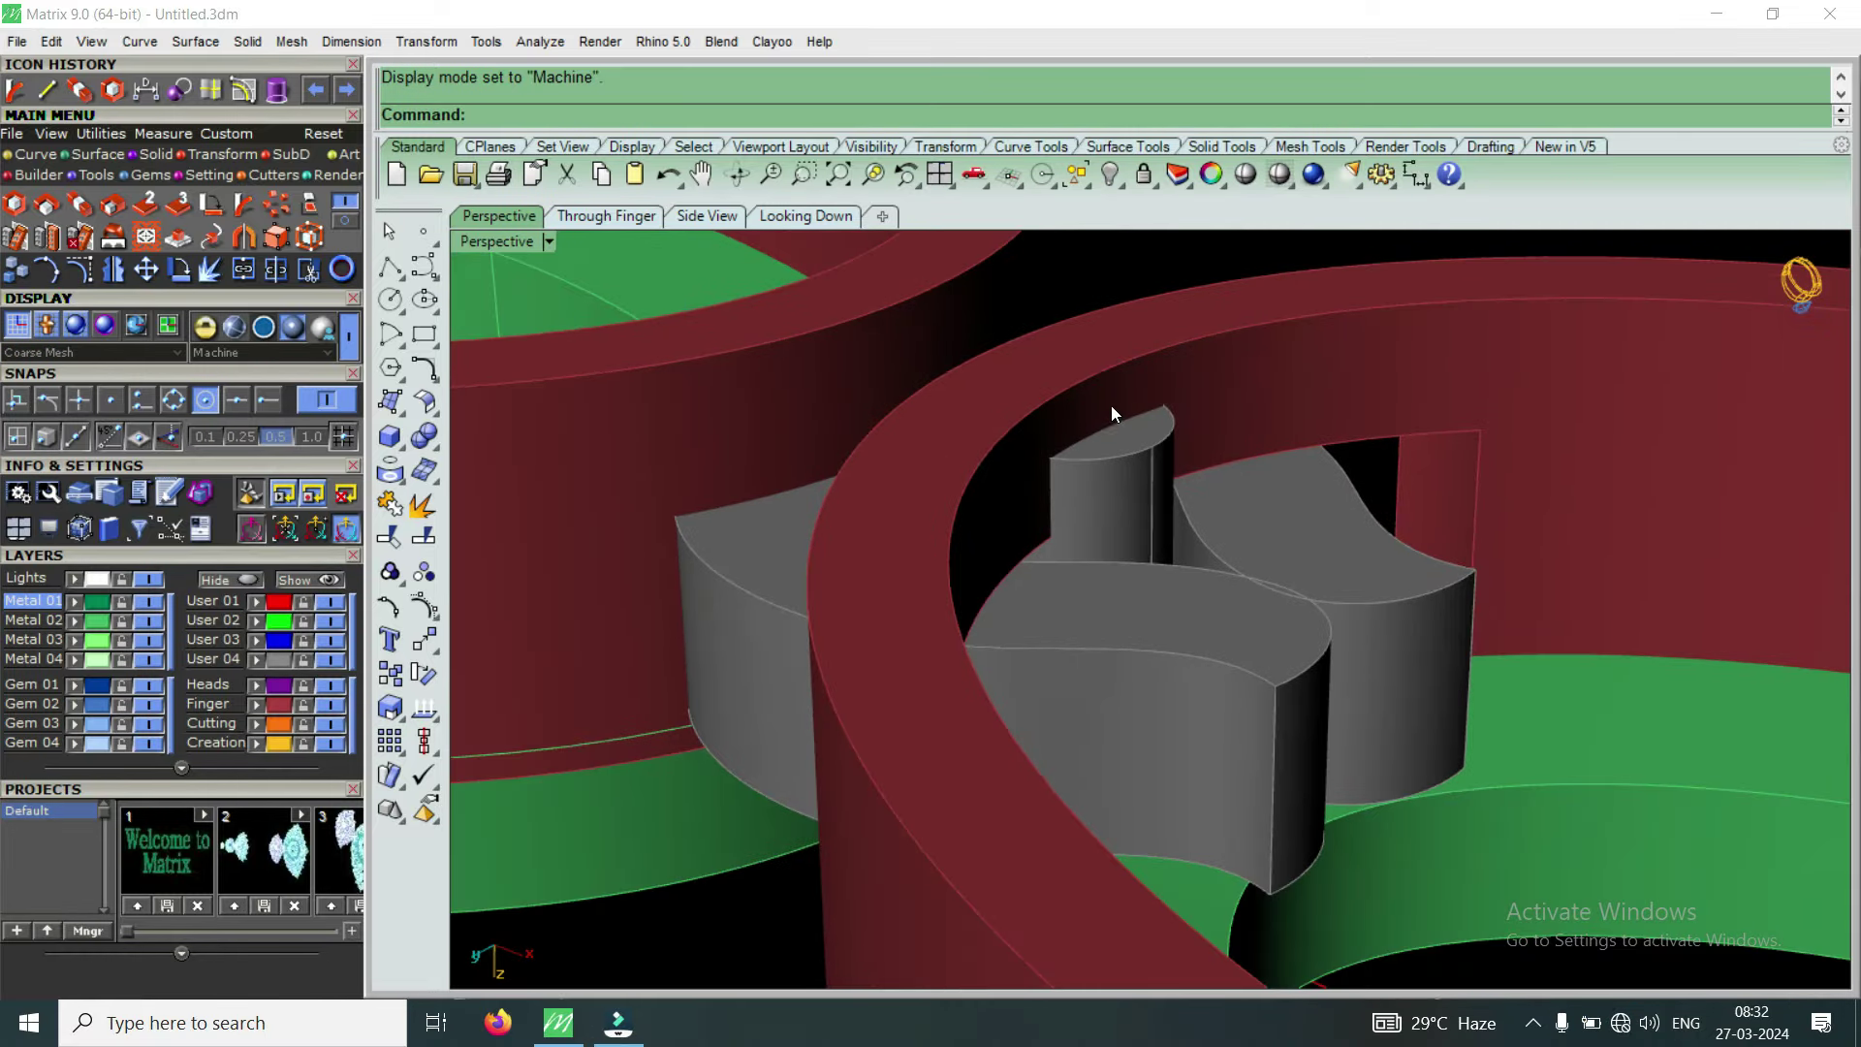
mouse_move(1152, 362)
right_down()
mouse_move(1161, 528)
mouse_move(1217, 511)
right_up()
key(ctrl+a)
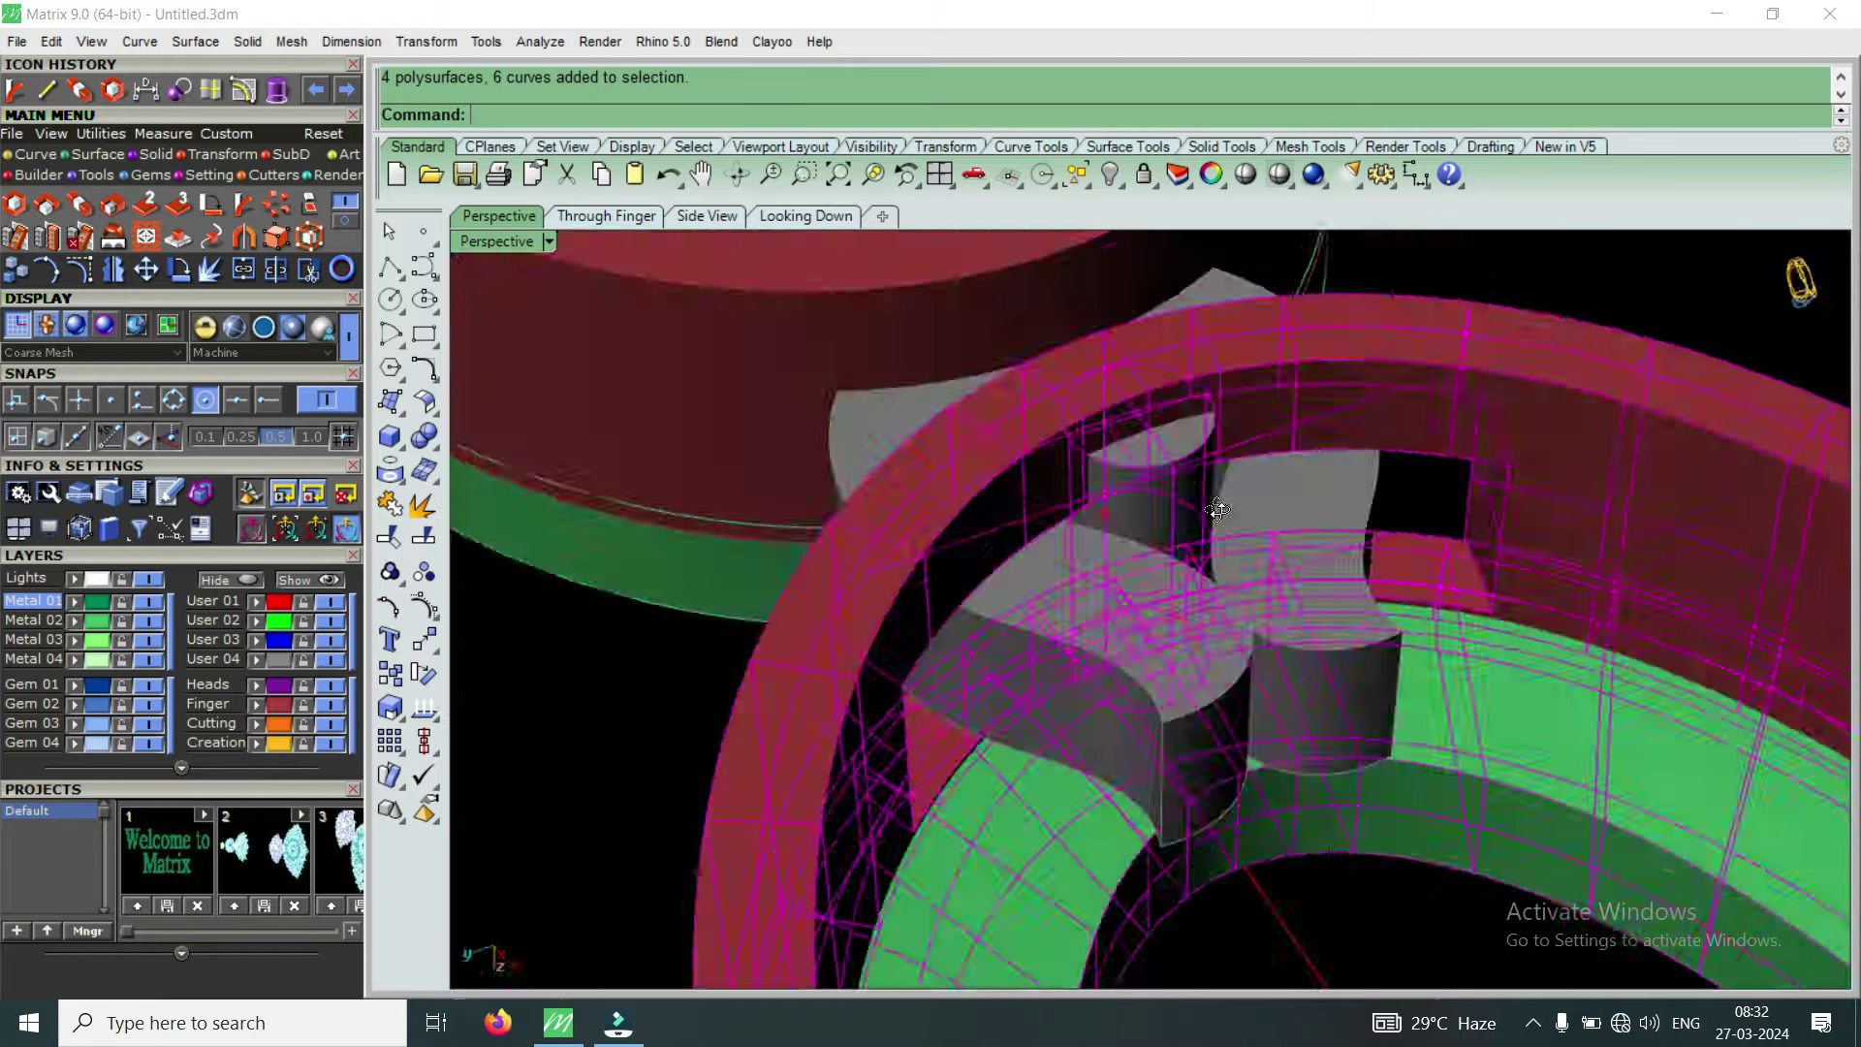
scroll(1023, 598, down, 5)
mouse_move(1022, 598)
right_down()
mouse_move(1144, 433)
mouse_move(1083, 565)
mouse_move(1084, 456)
mouse_move(1040, 706)
mouse_move(1100, 503)
mouse_move(1207, 629)
mouse_move(982, 683)
mouse_move(1261, 679)
right_up()
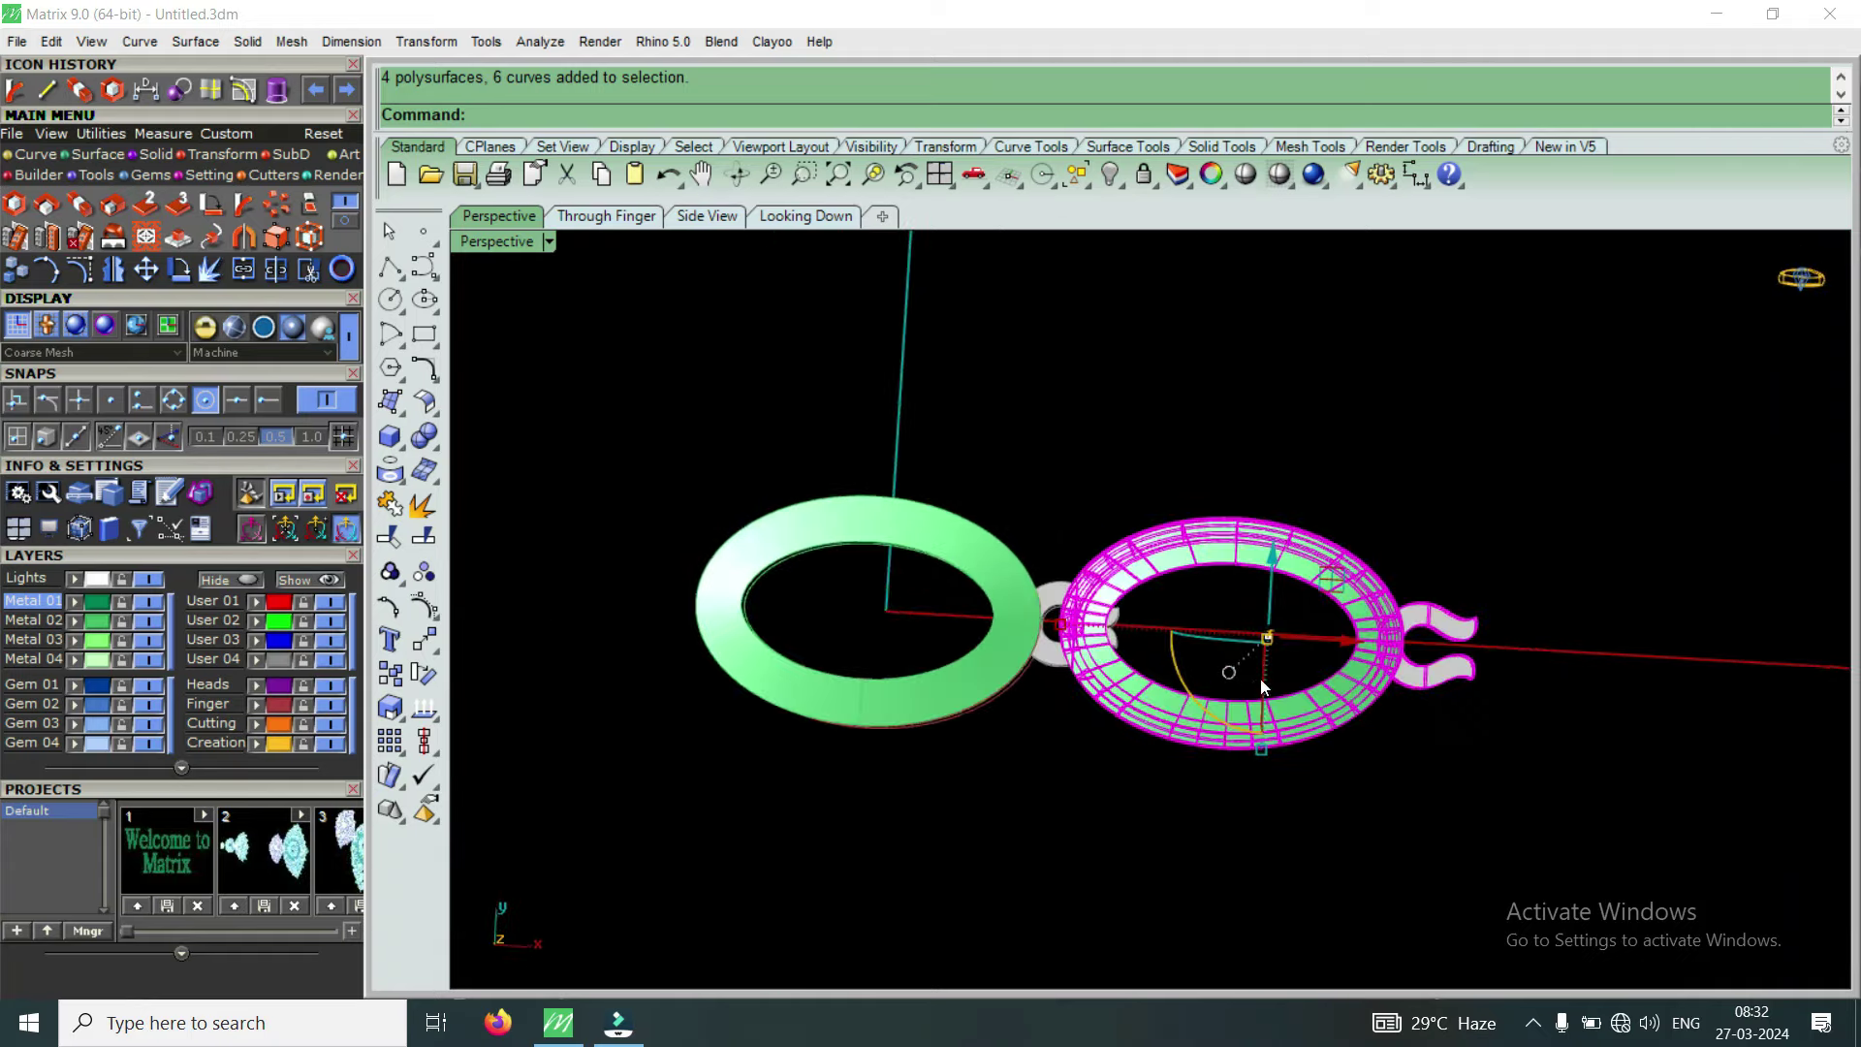
scroll(1263, 679, up, 2)
scroll(1262, 679, down, 1)
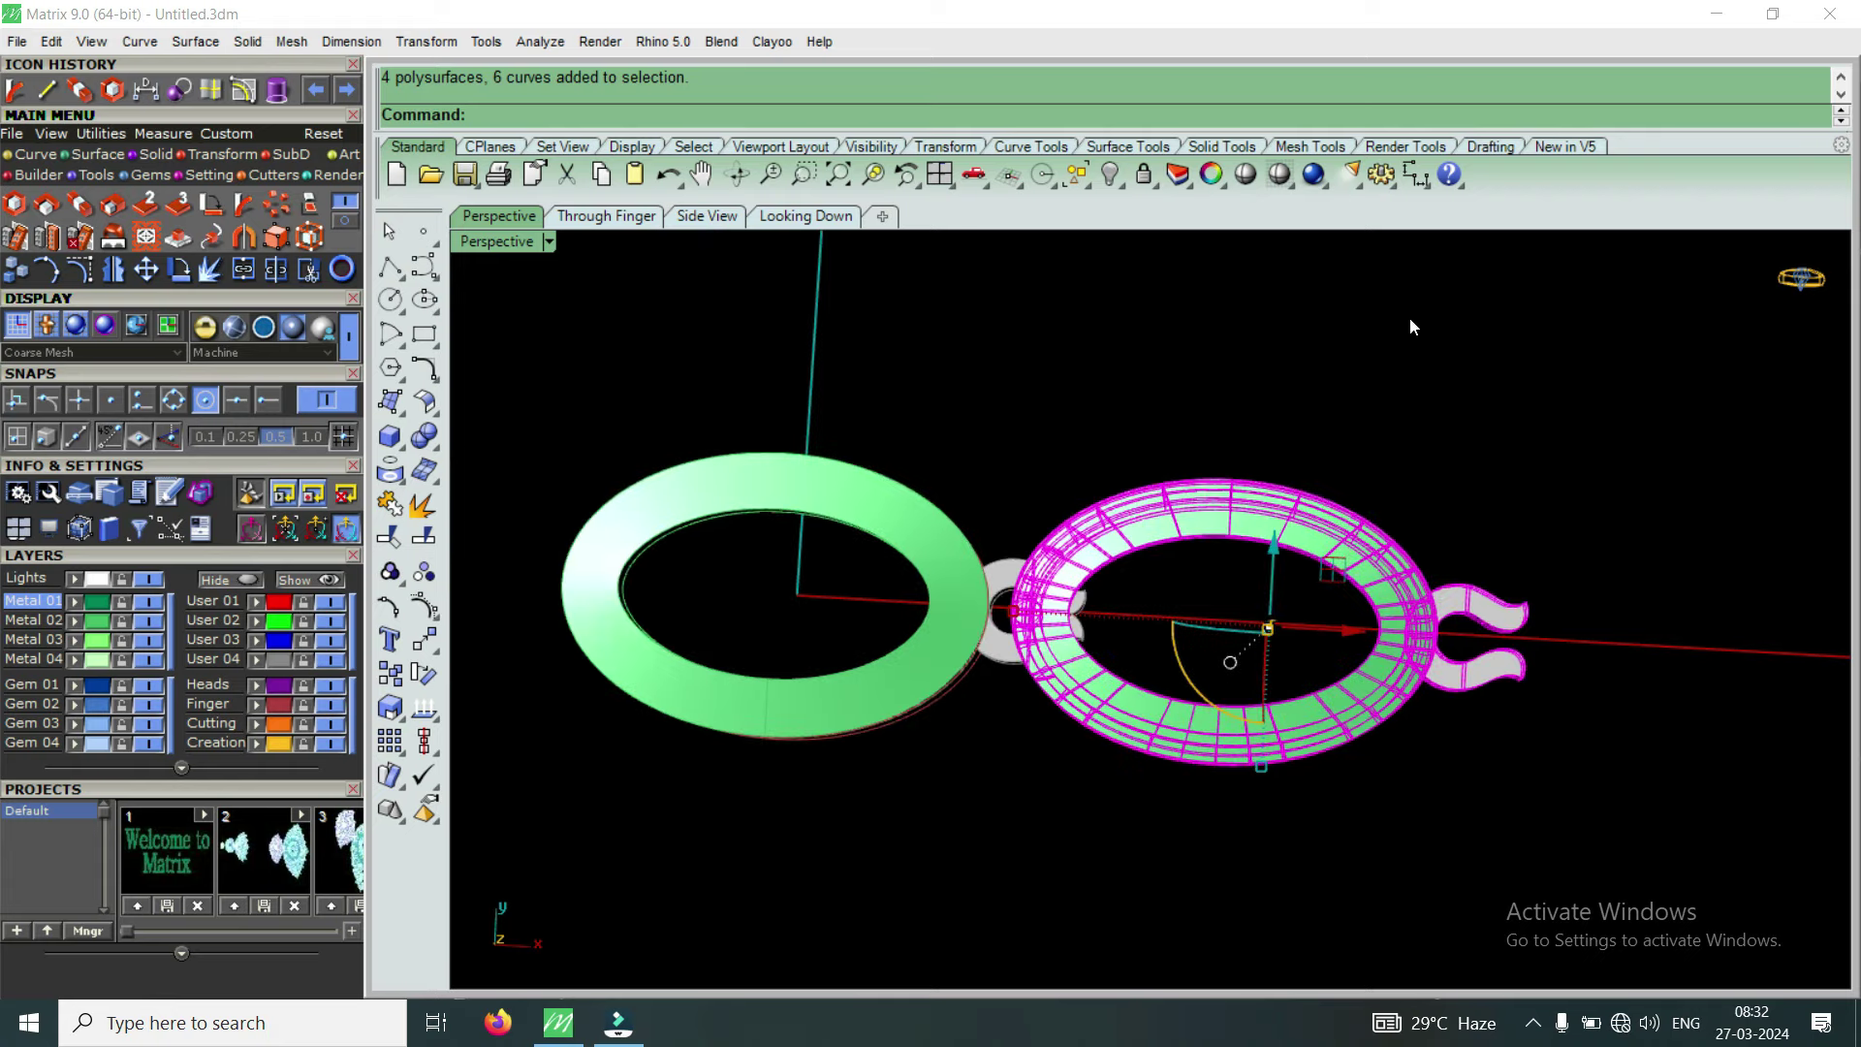